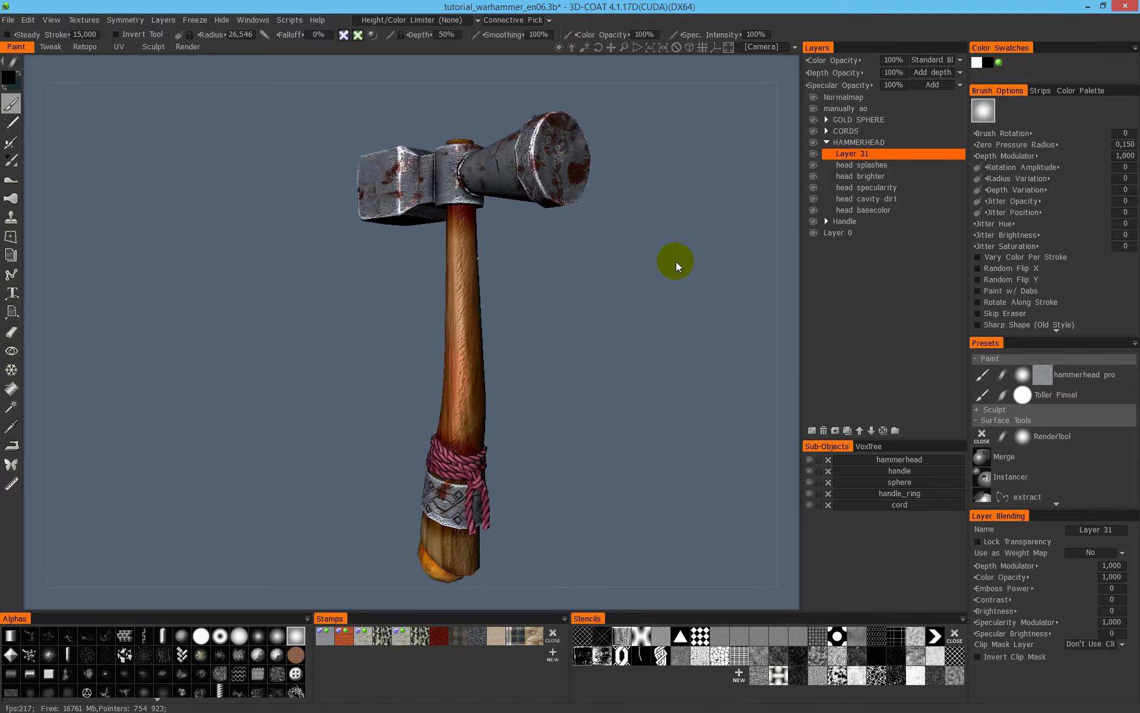
- Examine the finished textured war hammer from several sides, including its metal head, cord wrapping, handle ring and end sphere
drag(601, 291, 657, 286)
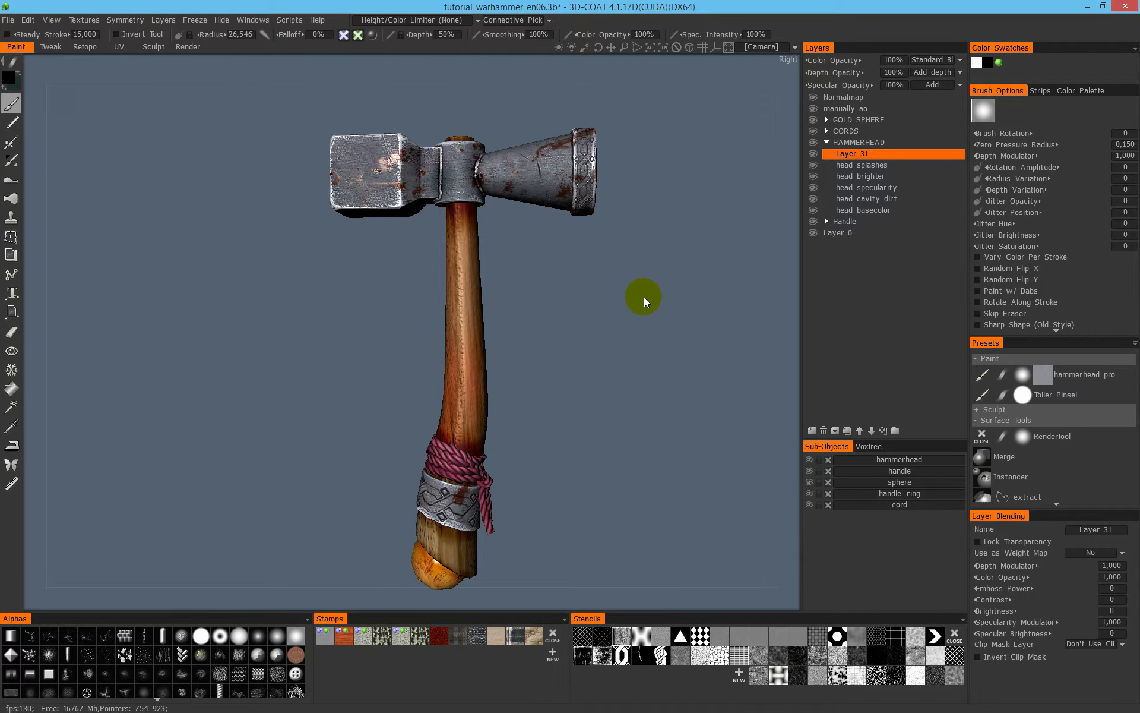
drag(586, 294, 553, 252)
right_drag(552, 252, 614, 236)
middle_drag(615, 236, 580, 323)
mouse_move(419, 227)
alt+mouse_down()
mouse_move(441, 224)
mouse_move(453, 201)
mouse_move(423, 229)
mouse_move(453, 224)
mouse_move(374, 190)
mouse_move(535, 191)
mouse_move(535, 224)
mouse_move(509, 237)
mouse_move(393, 231)
mouse_move(362, 215)
mouse_move(371, 209)
alt+mouse_up()
middle_drag(556, 443, 456, 242)
middle_drag(528, 386, 466, 184)
mouse_move(487, 318)
alt+mouse_down()
mouse_move(669, 308)
mouse_move(662, 317)
alt+mouse_up()
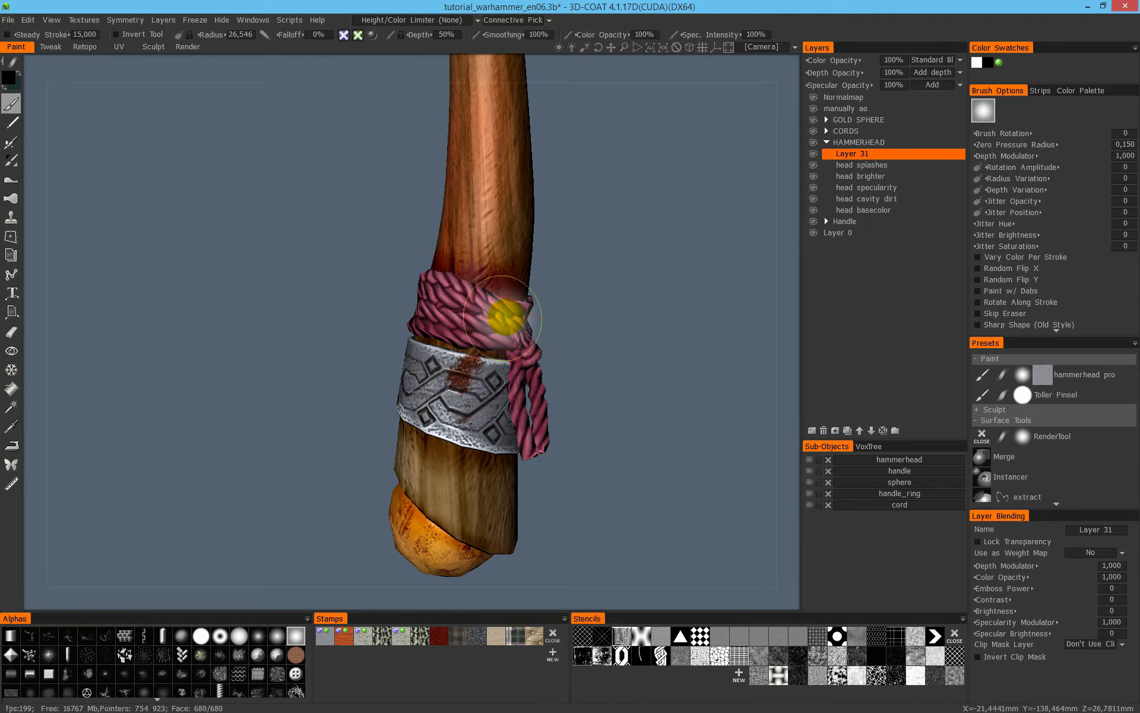
mouse_move(465, 403)
alt+mouse_down()
mouse_move(586, 377)
mouse_move(626, 389)
mouse_move(652, 408)
mouse_move(624, 475)
alt+mouse_up()
key(shift+a)
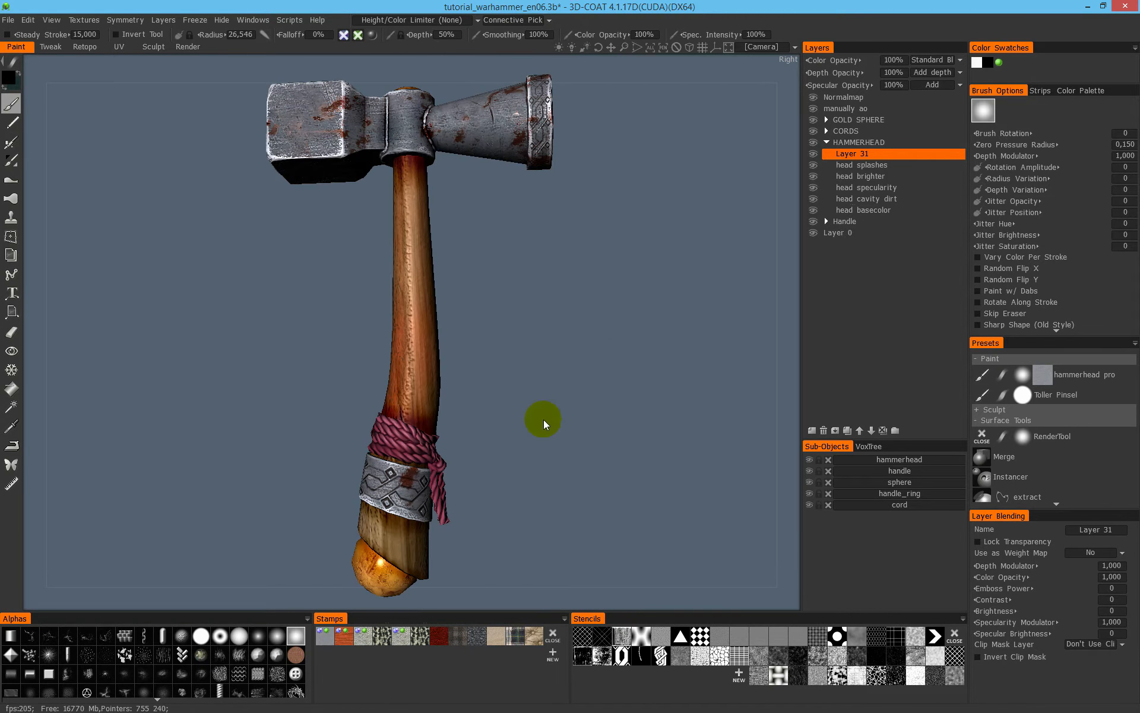
mouse_move(527, 324)
mouse_down()
mouse_move(323, 316)
mouse_move(205, 337)
mouse_move(333, 336)
mouse_move(412, 318)
mouse_move(454, 351)
mouse_move(548, 352)
mouse_up()
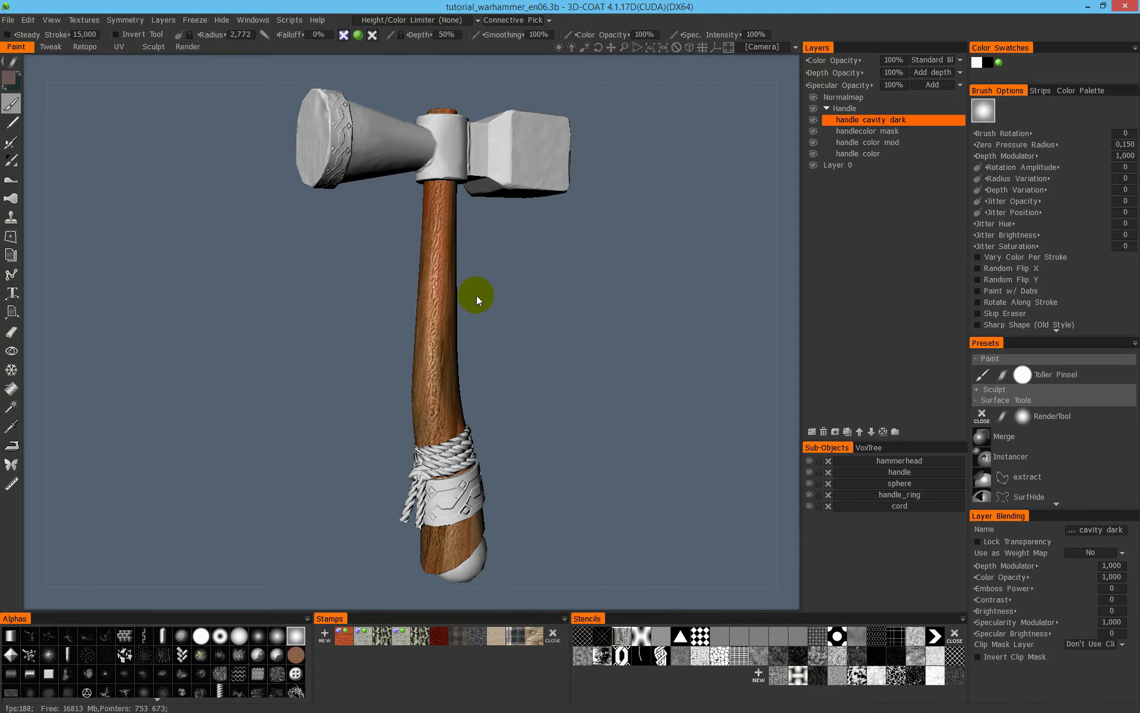
- Examine the unpainted hammerhead and its junction with the wooden handle from several angles and at close range
mouse_move(468, 247)
mouse_down()
mouse_move(362, 250)
mouse_move(423, 252)
mouse_up()
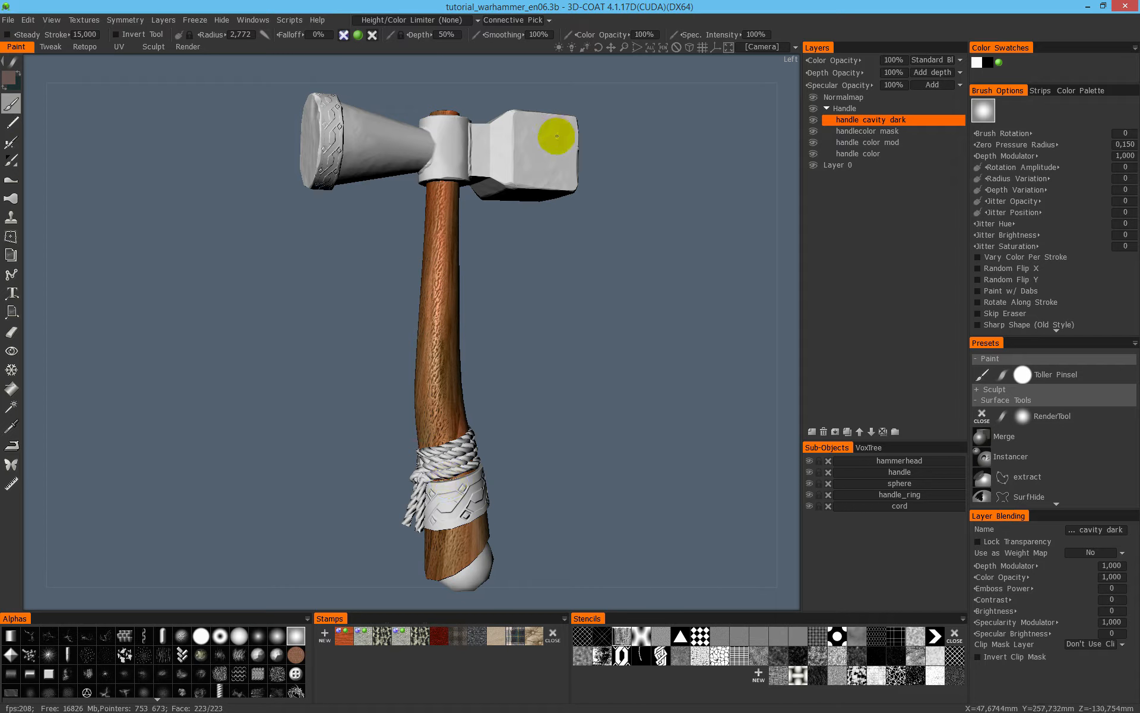
mouse_move(521, 188)
right_down()
mouse_move(420, 186)
mouse_move(362, 220)
mouse_move(379, 260)
mouse_move(436, 234)
mouse_move(476, 178)
right_up()
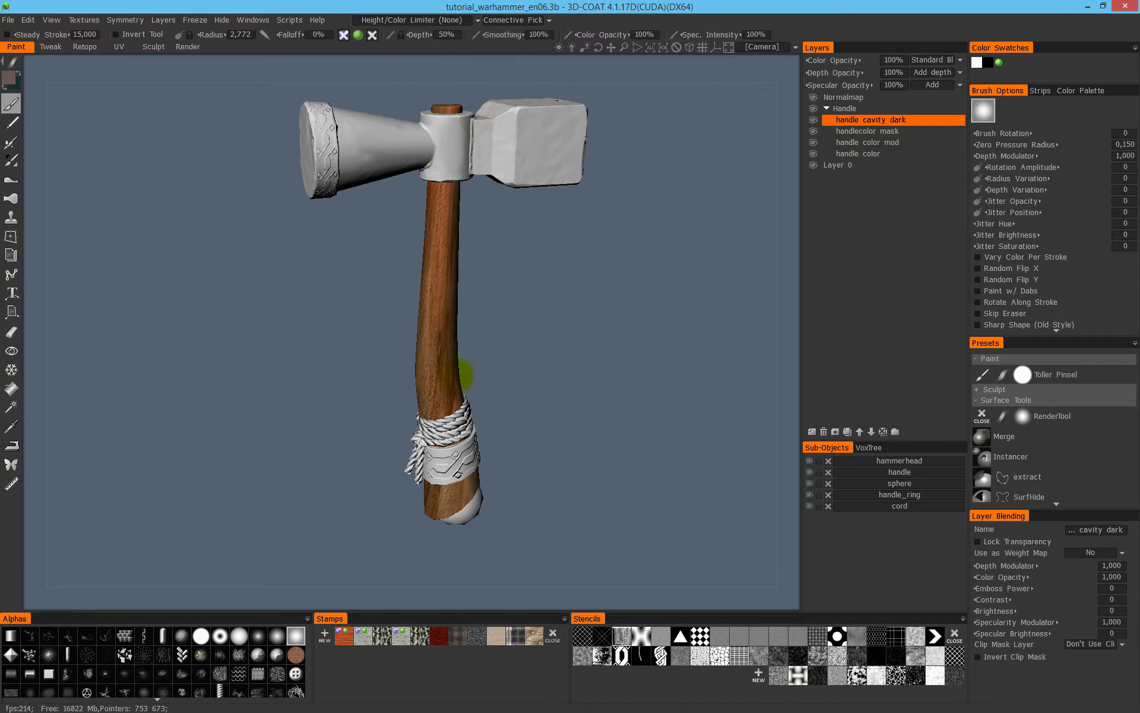
drag(415, 266, 420, 200)
right_drag(421, 201, 473, 193)
middle_drag(473, 194, 436, 390)
middle_drag(451, 204, 477, 250)
mouse_move(477, 251)
alt+mouse_down()
mouse_move(500, 258)
mouse_move(498, 249)
alt+mouse_up()
key(w)
alt+right_drag(493, 209, 535, 196)
alt+drag(493, 198, 451, 186)
key(w)
alt+right_drag(517, 158, 509, 168)
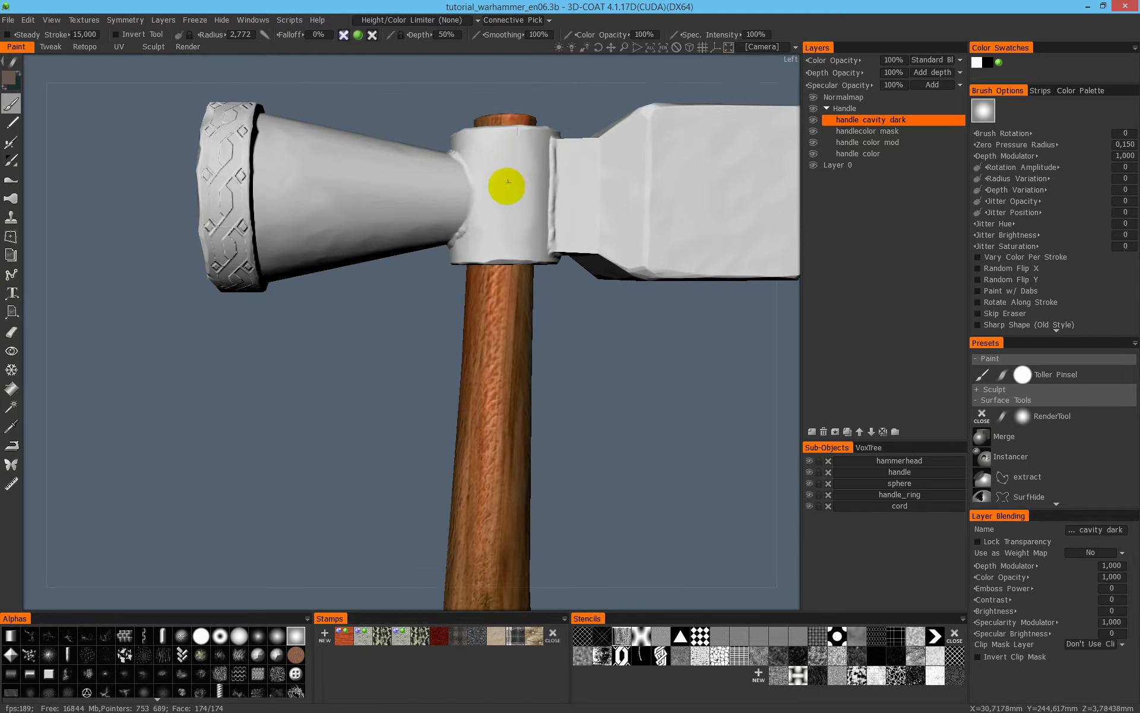
middle_drag(509, 168, 514, 219)
alt+drag(515, 218, 543, 247)
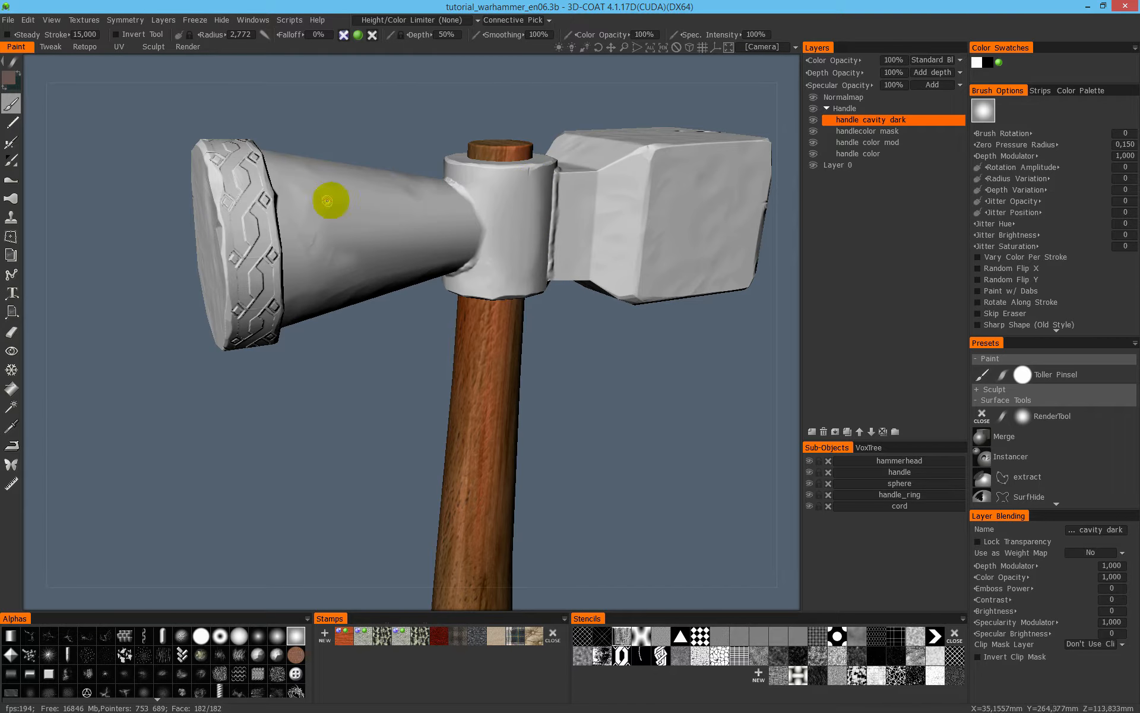
mouse_move(254, 216)
alt+mouse_down()
mouse_move(331, 224)
mouse_move(414, 256)
alt+mouse_up()
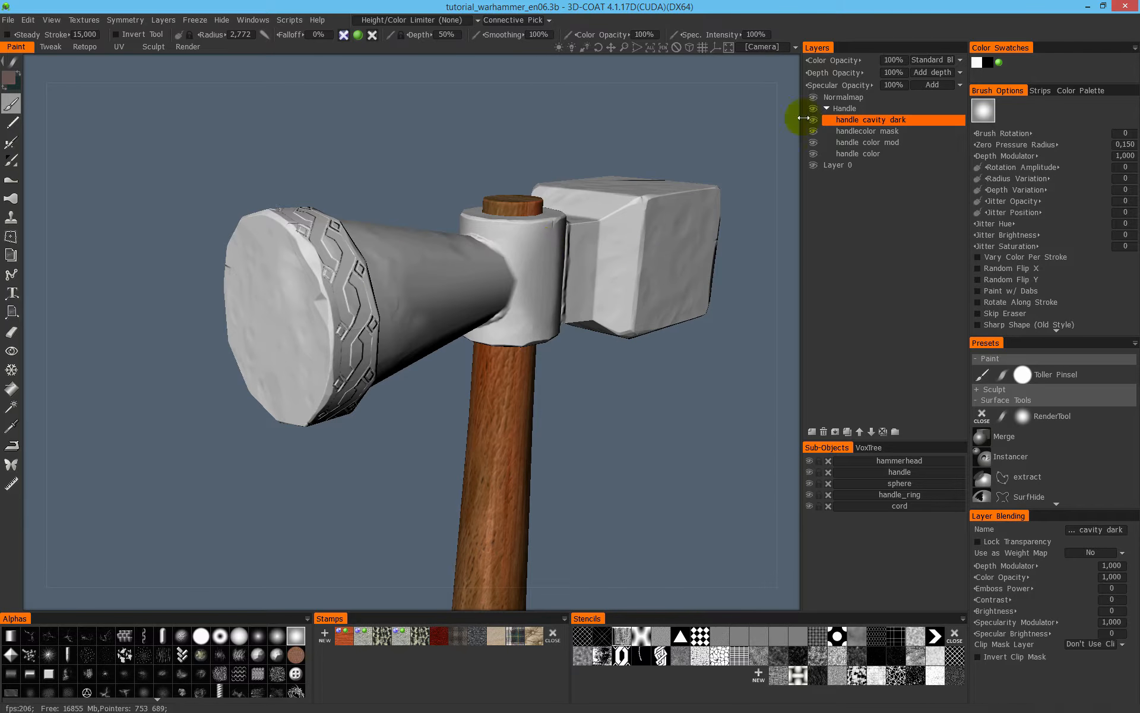
mouse_move(505, 260)
alt+mouse_down()
mouse_move(491, 248)
mouse_move(466, 260)
alt+mouse_up()
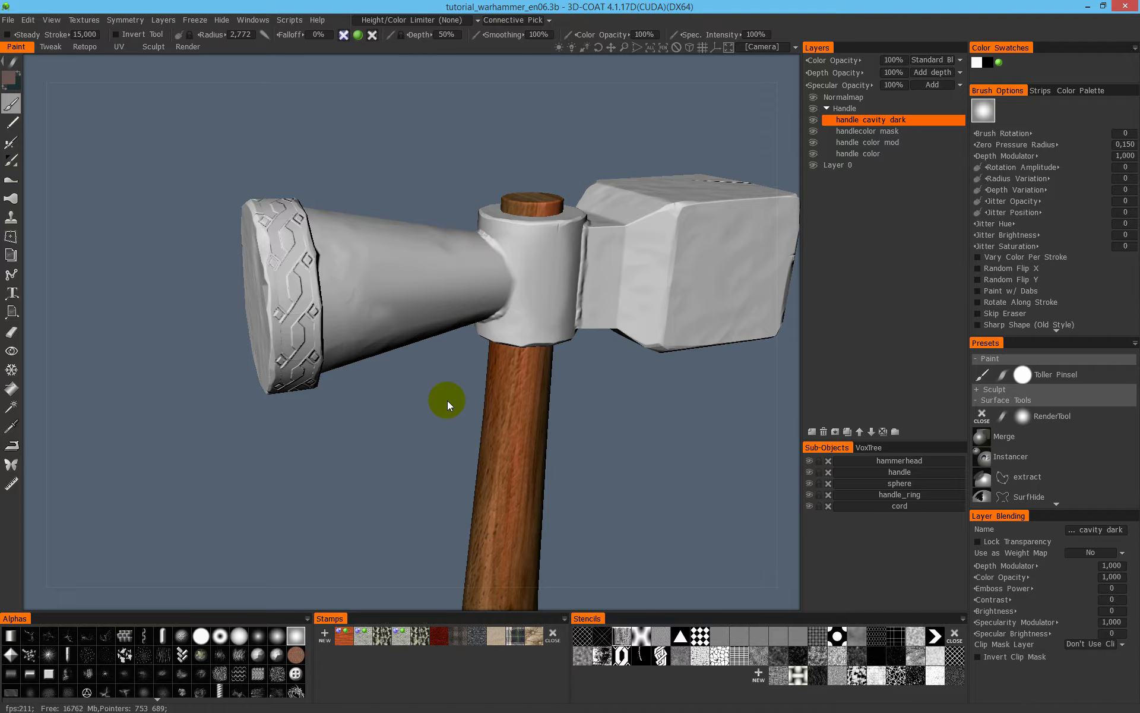
- Create a new stamp with metal_texture001_bump.png as depth texture and metal_texture001.png as color texture
click(324, 635)
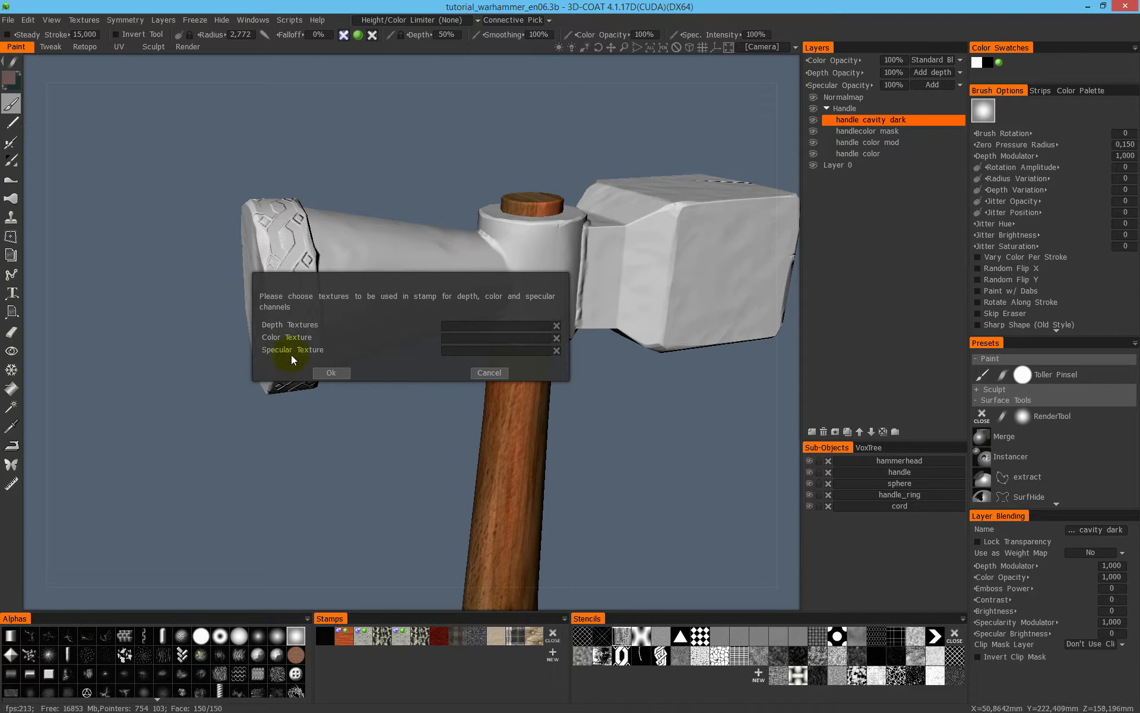
click(457, 326)
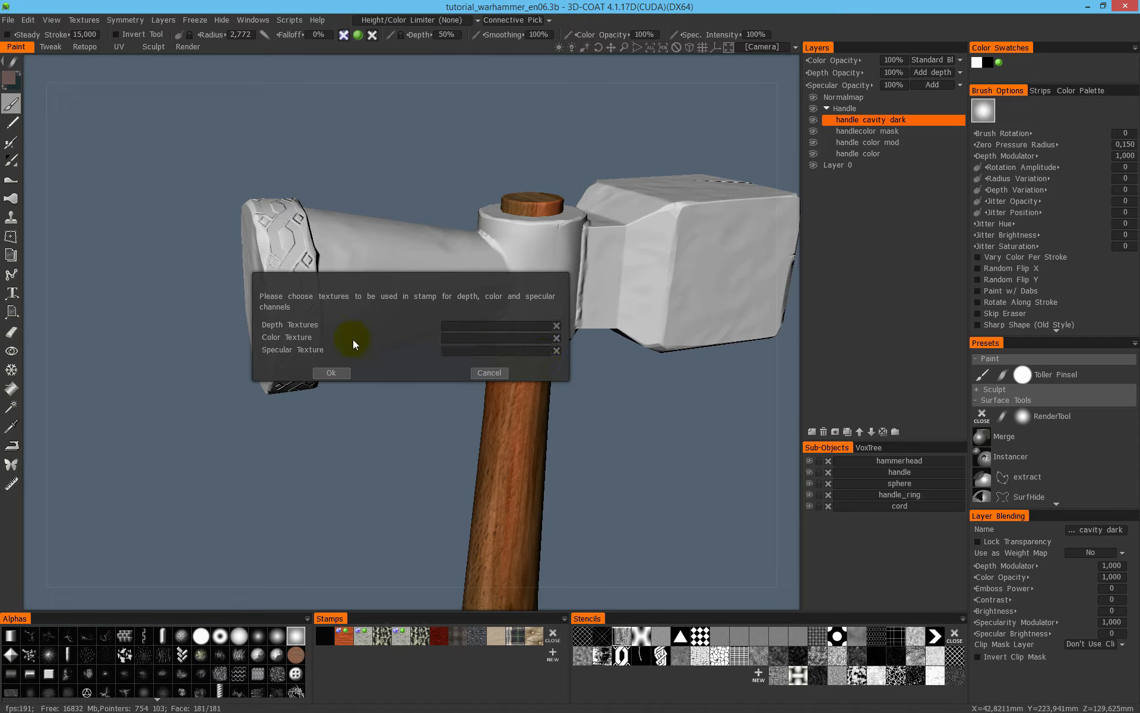
click(463, 325)
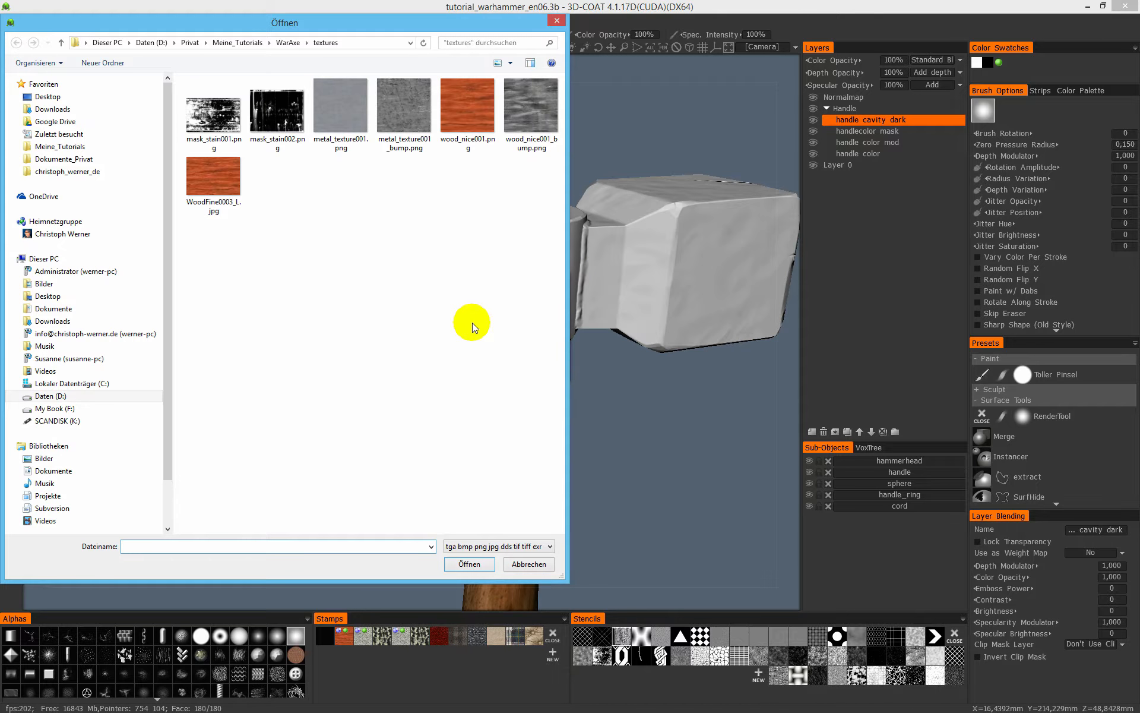
click(404, 149)
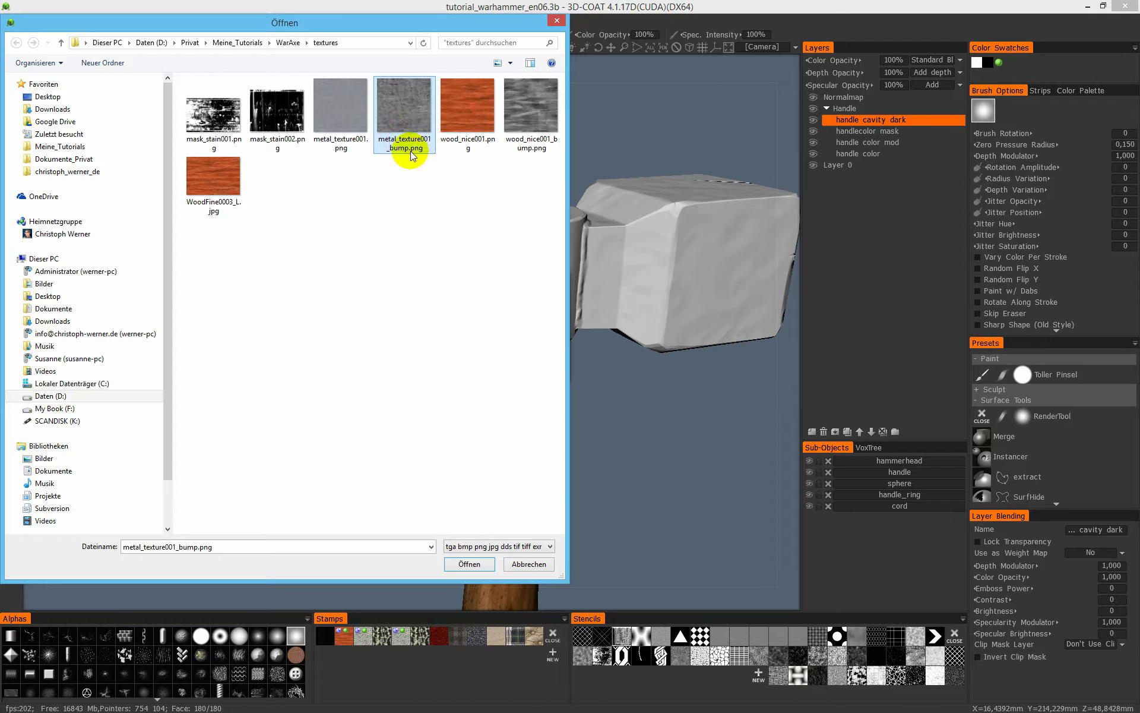
click(468, 562)
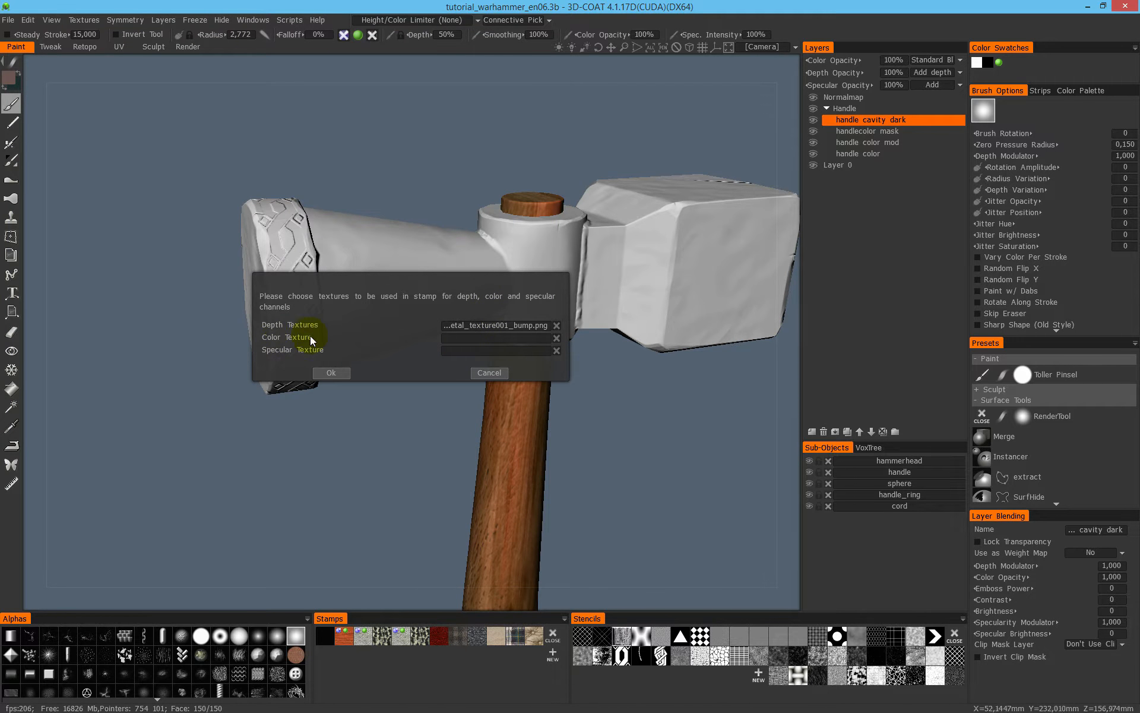
click(467, 338)
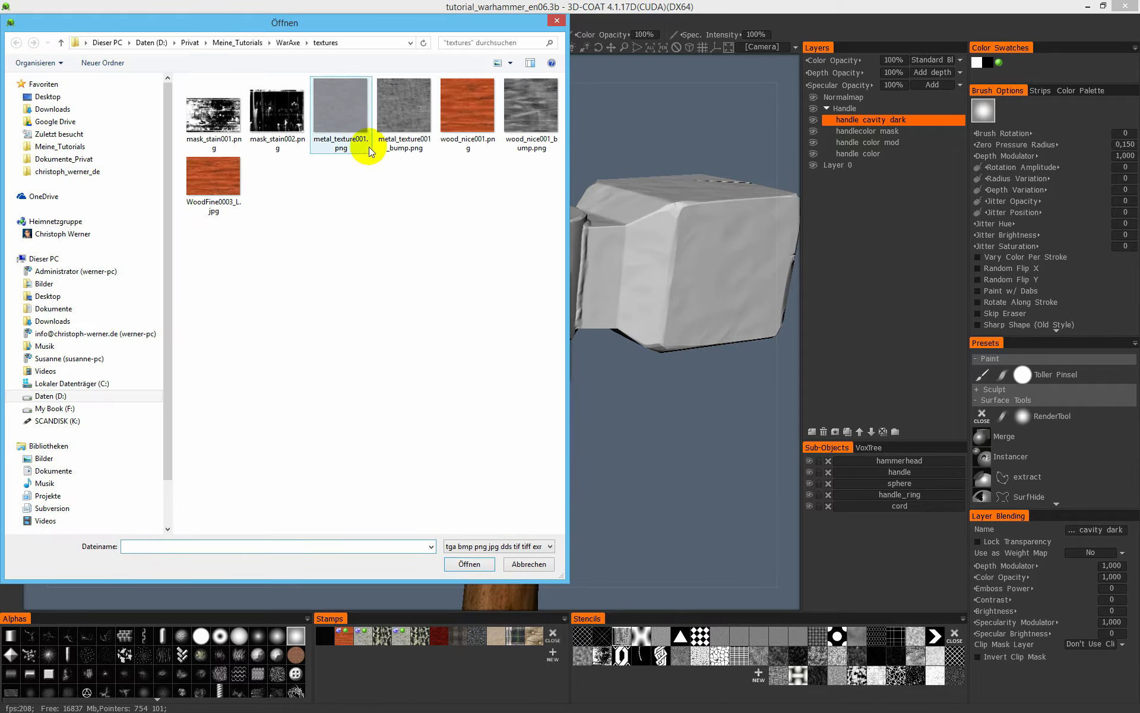
click(351, 114)
click(469, 563)
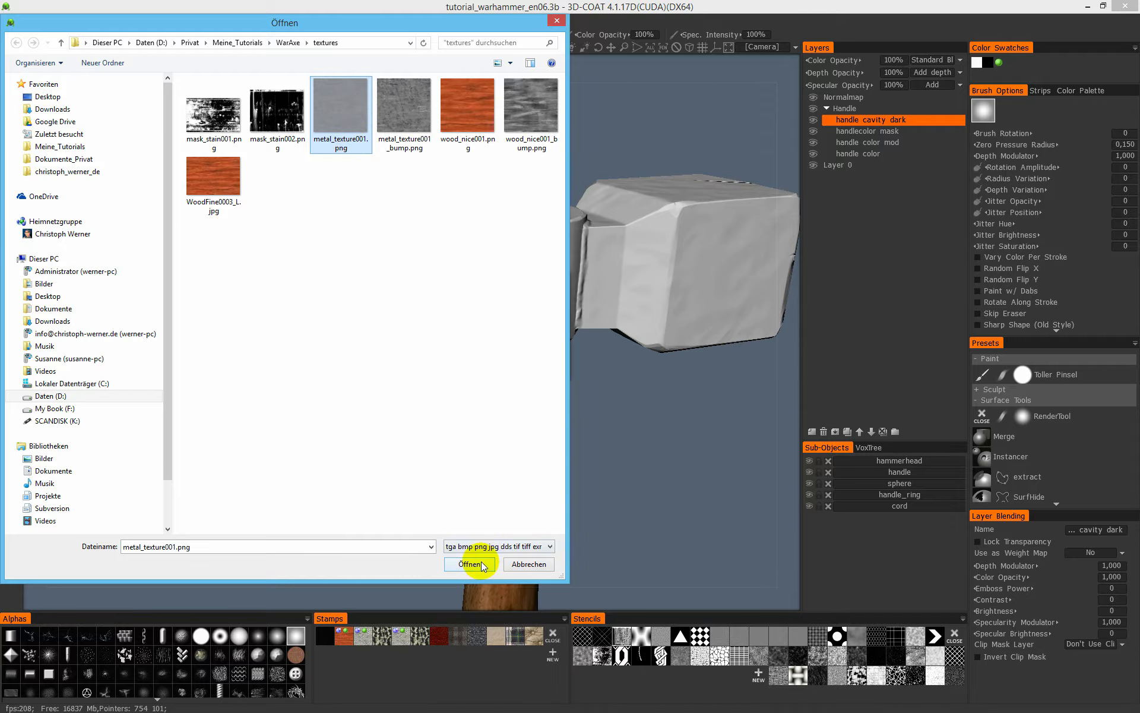
click(330, 373)
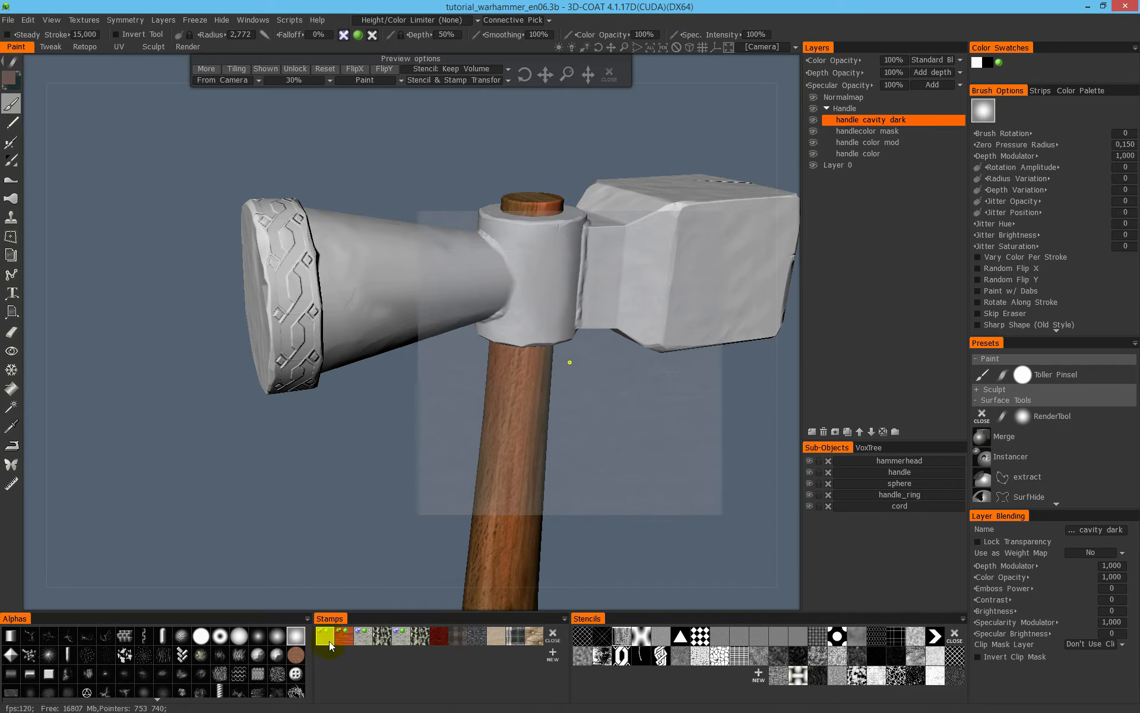
- Place the metal stamp preview over the hammerhead's conical end and switch its tiling on and off
mouse_move(684, 426)
middle_down()
mouse_move(648, 407)
mouse_move(683, 401)
middle_up()
middle_drag(603, 363, 264, 348)
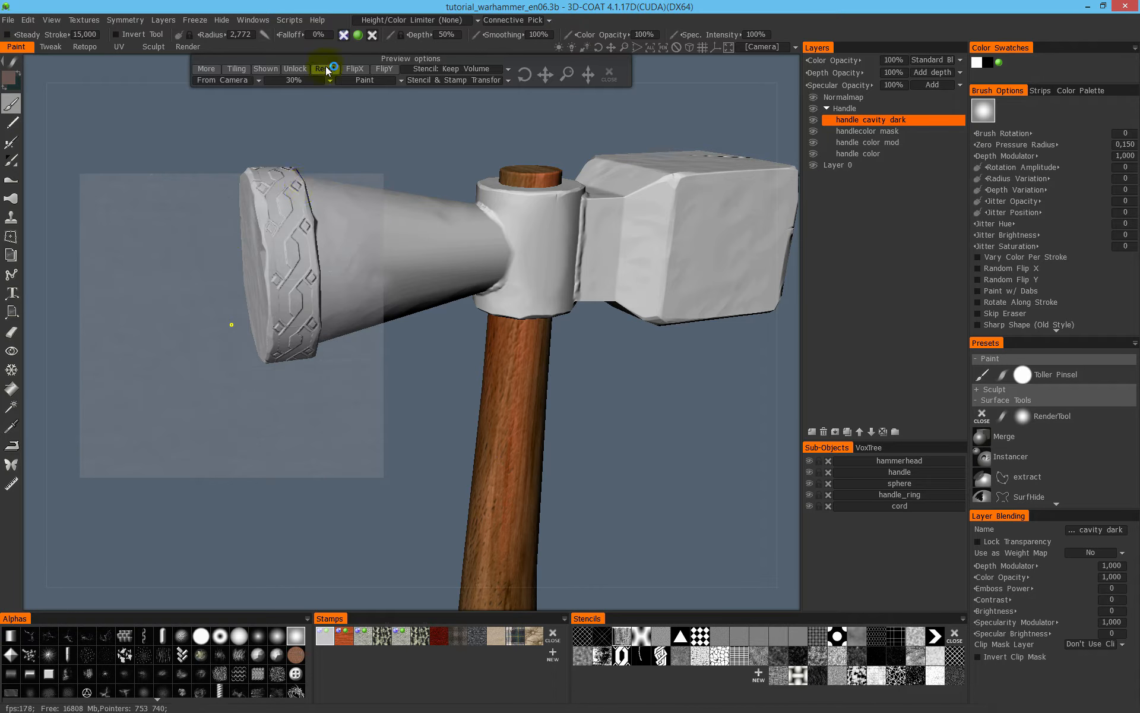
drag(374, 59, 354, 108)
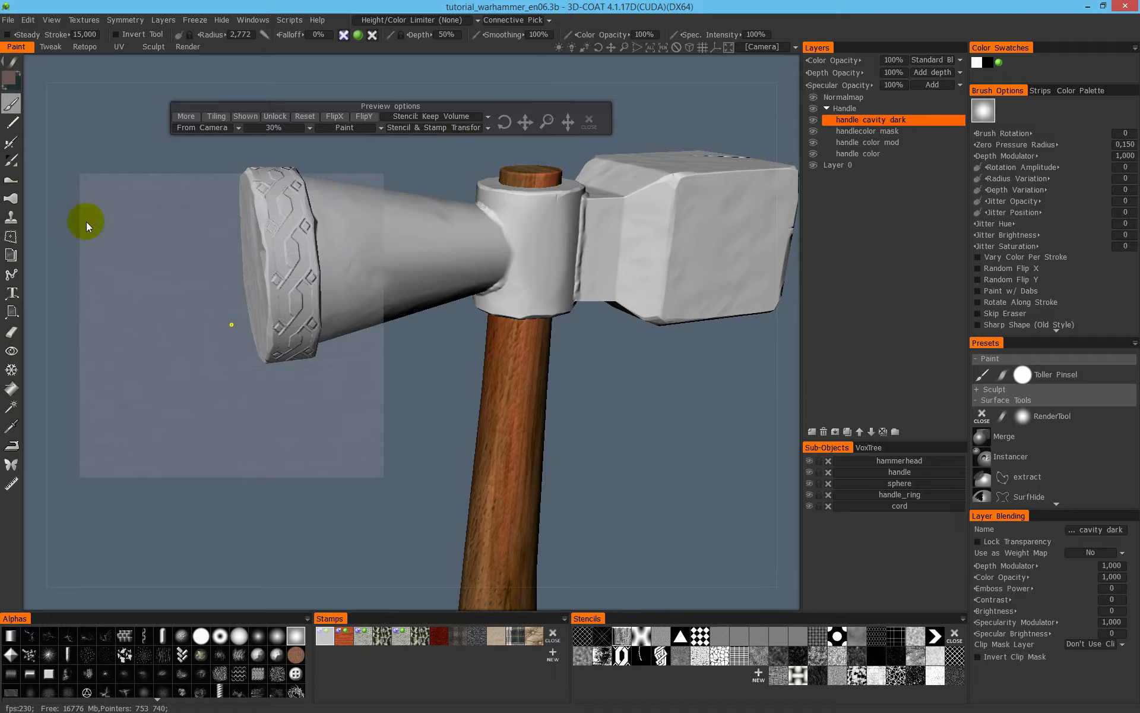
click(216, 117)
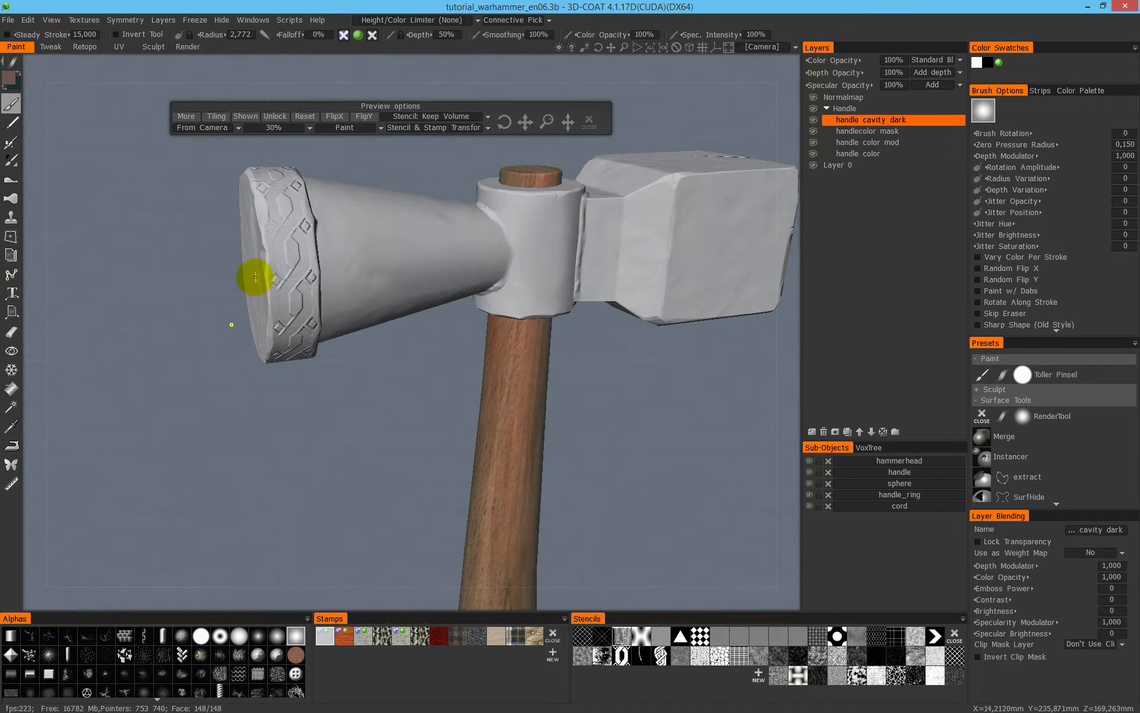
click(223, 118)
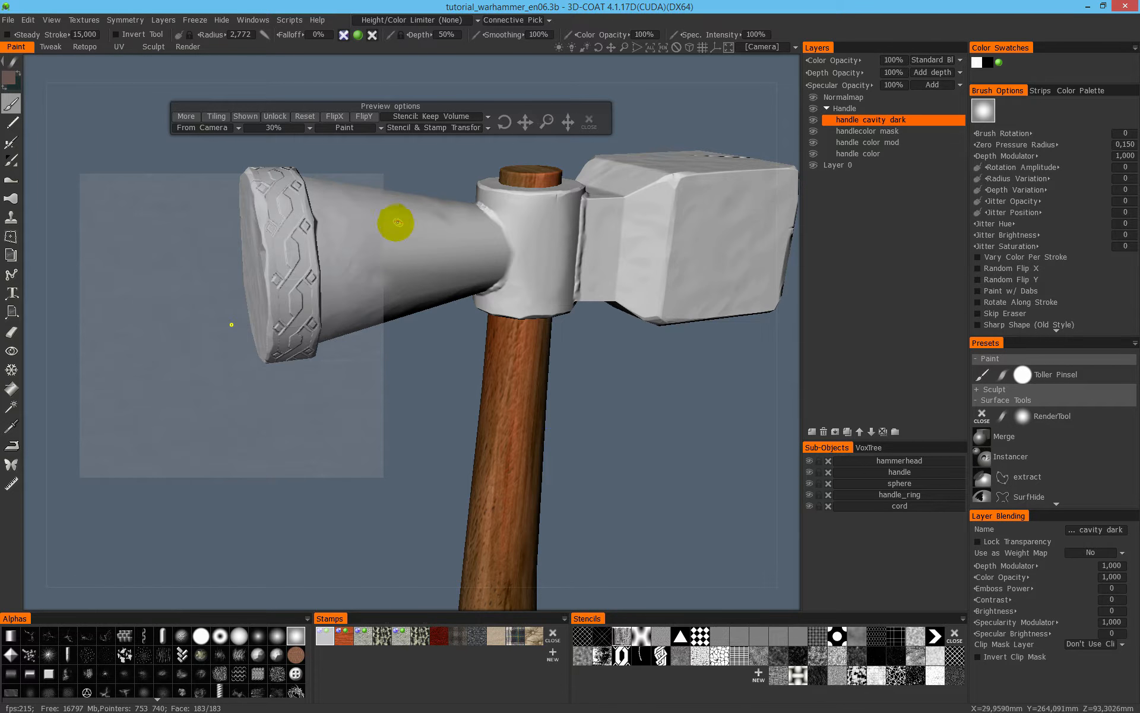
- Set the paint color to white and brush untiled metal strokes onto the hammerhead's conical end with a radius of 11,872
key(space)
click(373, 248)
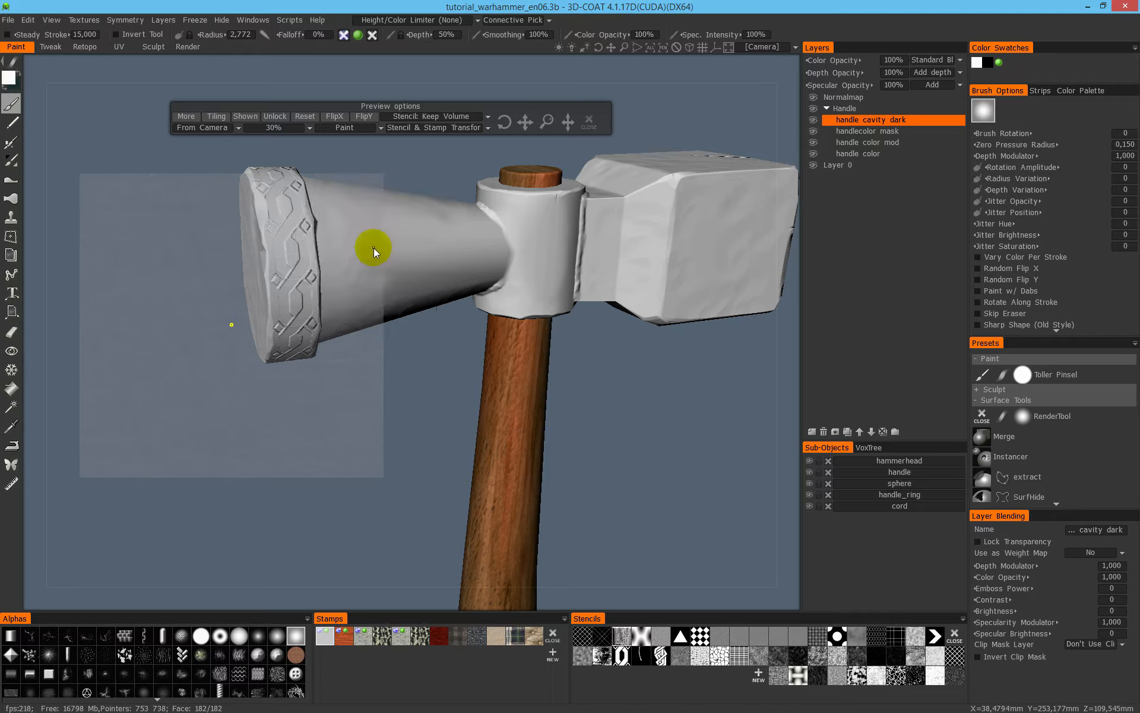
right_drag(378, 253, 398, 257)
drag(388, 228, 363, 245)
middle_drag(458, 226, 512, 250)
alt+drag(524, 267, 489, 205)
mouse_move(503, 249)
middle_down()
mouse_move(565, 270)
mouse_move(521, 262)
middle_up()
middle_drag(549, 187, 490, 180)
alt+drag(490, 264, 455, 275)
drag(417, 220, 414, 276)
mouse_move(467, 232)
alt+mouse_down()
mouse_move(452, 181)
mouse_move(462, 154)
alt+mouse_up()
middle_drag(465, 151, 431, 160)
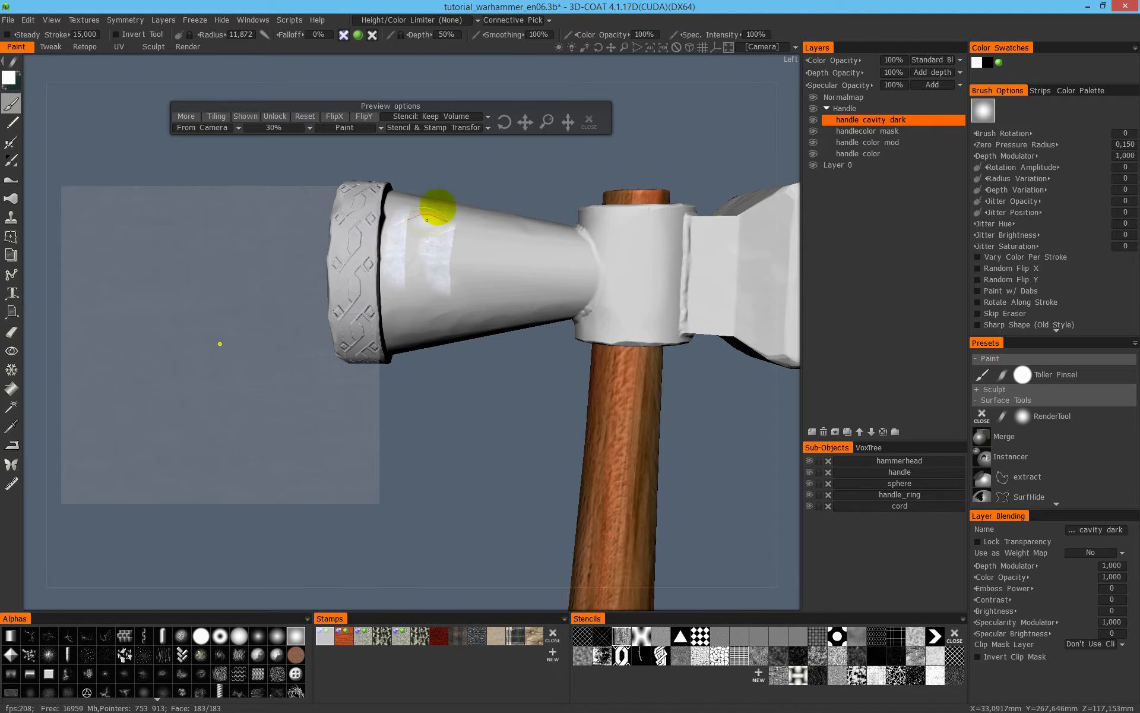
- Turn on tiling for the stamp and paint the metal texture across the side of the hammerhead's conical end
click(224, 119)
mouse_move(410, 257)
mouse_down()
mouse_move(542, 247)
mouse_move(525, 262)
mouse_move(422, 259)
mouse_move(453, 303)
mouse_up()
click(344, 137)
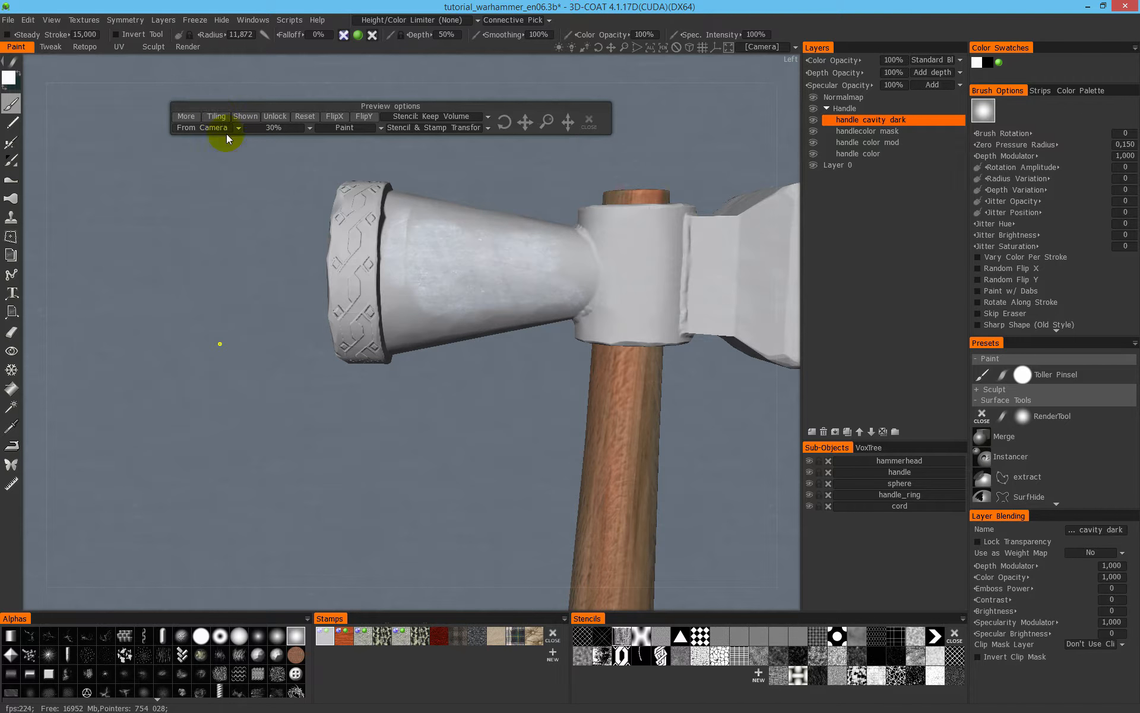
- Examine the tiled metal texture on the hammerhead from several angles and distances
mouse_move(498, 220)
alt+mouse_down()
mouse_move(508, 237)
mouse_move(494, 280)
mouse_move(536, 215)
alt+mouse_up()
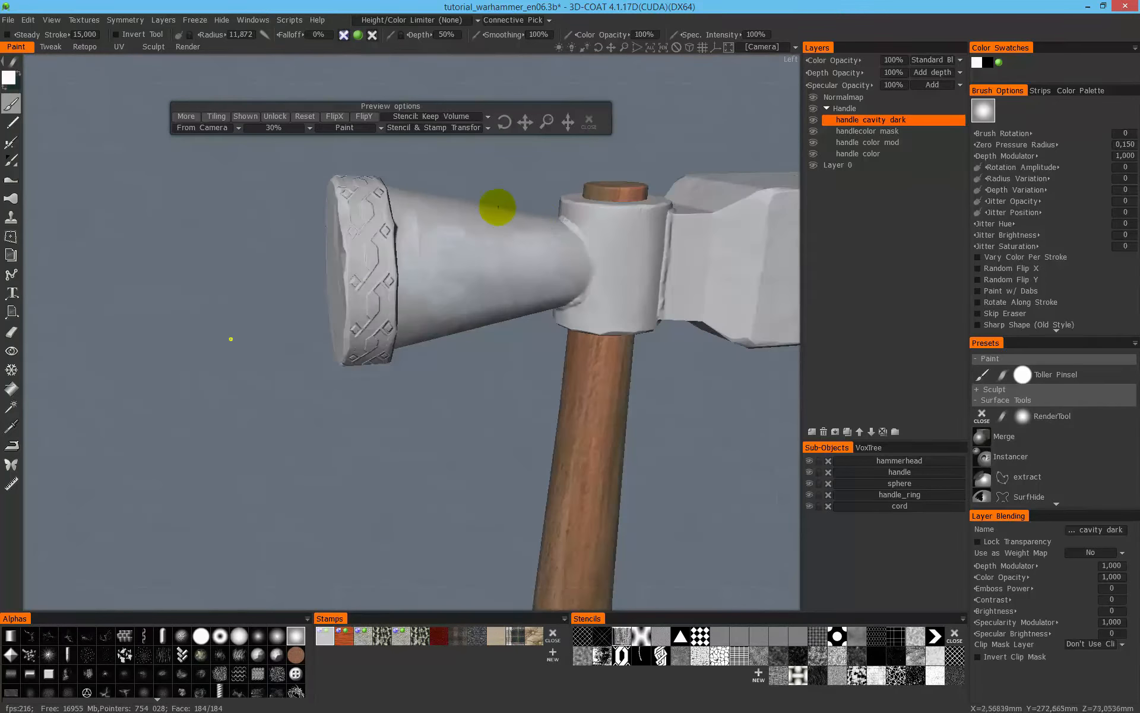
alt+right_drag(498, 206, 521, 209)
alt+middle_drag(485, 270, 471, 291)
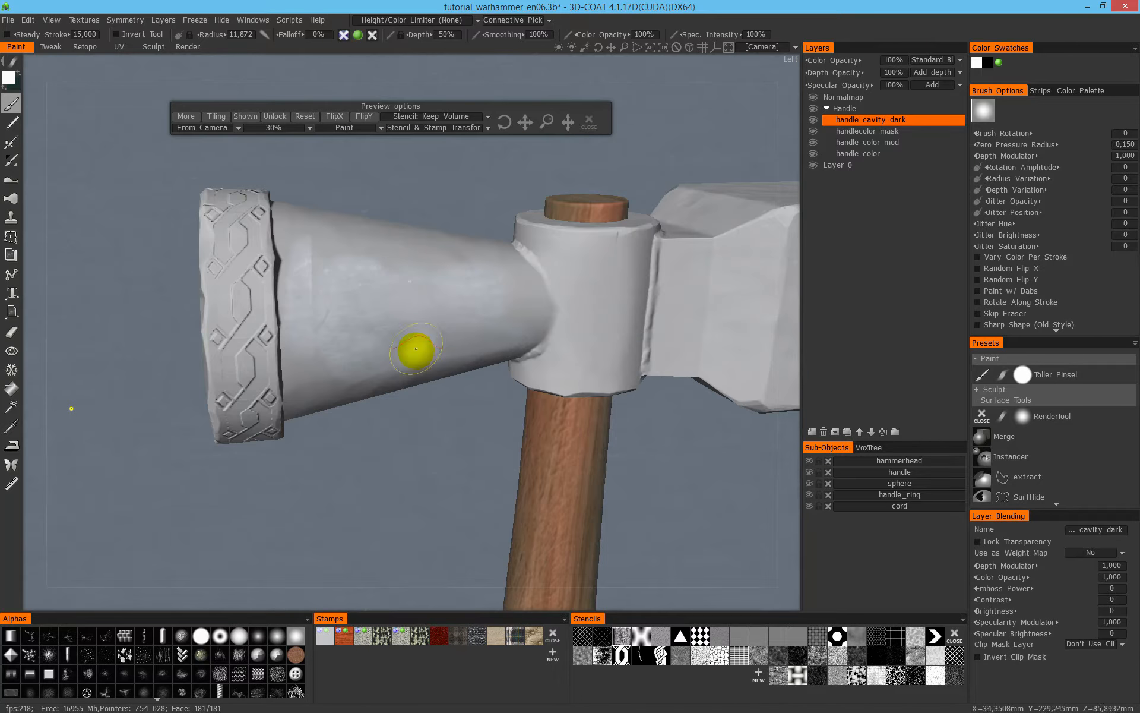
scroll(463, 280, down, 3)
scroll(356, 234, up, 2)
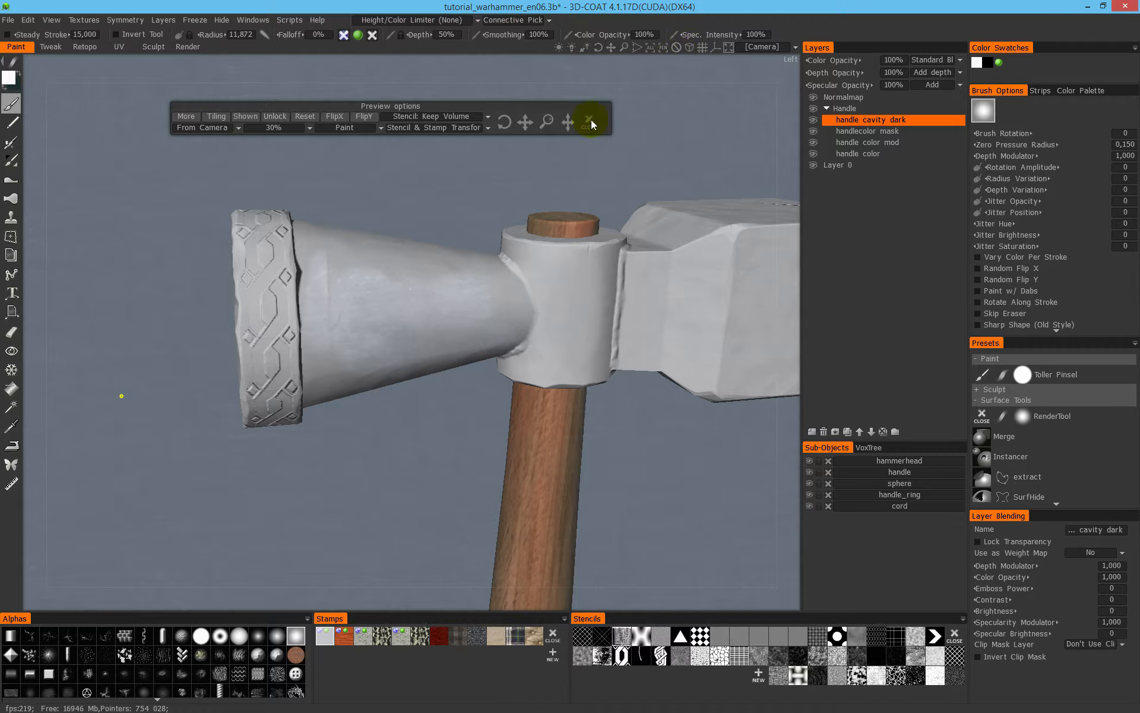
click(687, 49)
right_drag(463, 246, 677, 196)
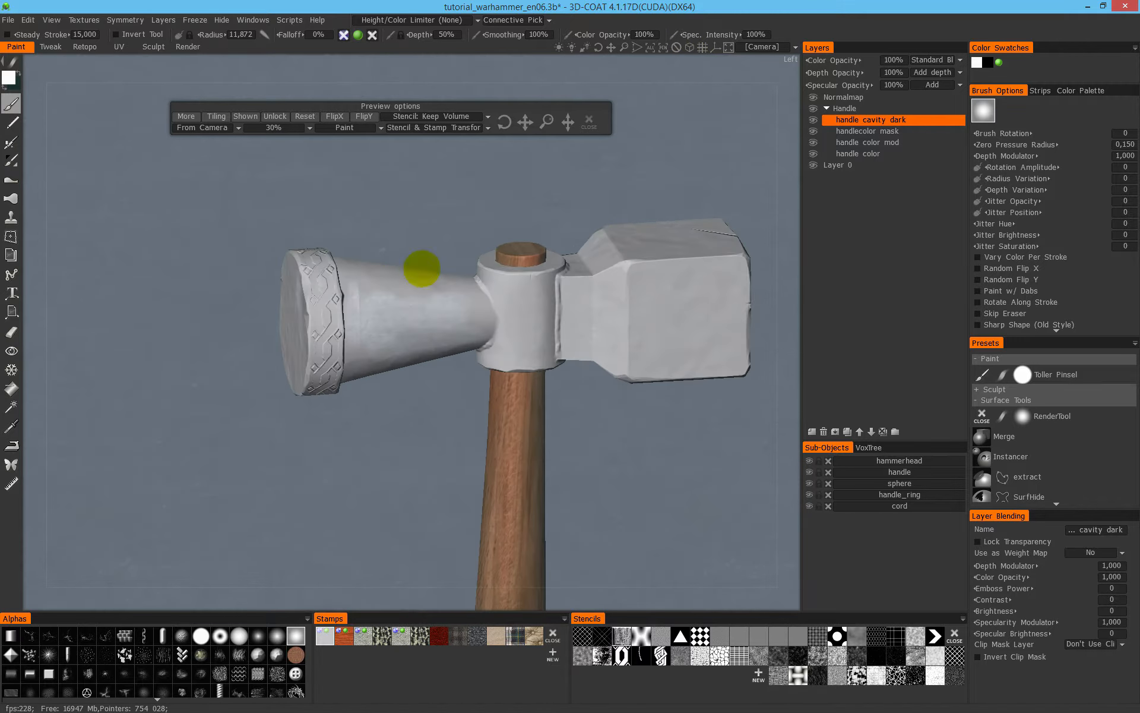
drag(373, 209, 445, 255)
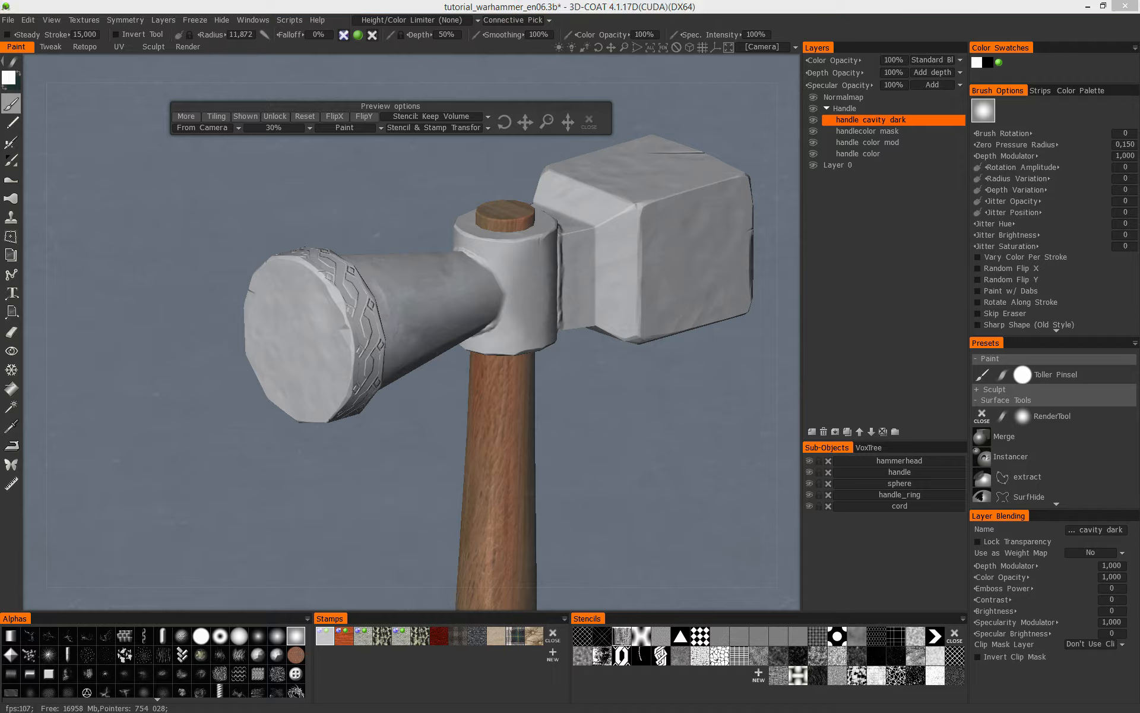
click(438, 3)
alt+drag(457, 287, 453, 247)
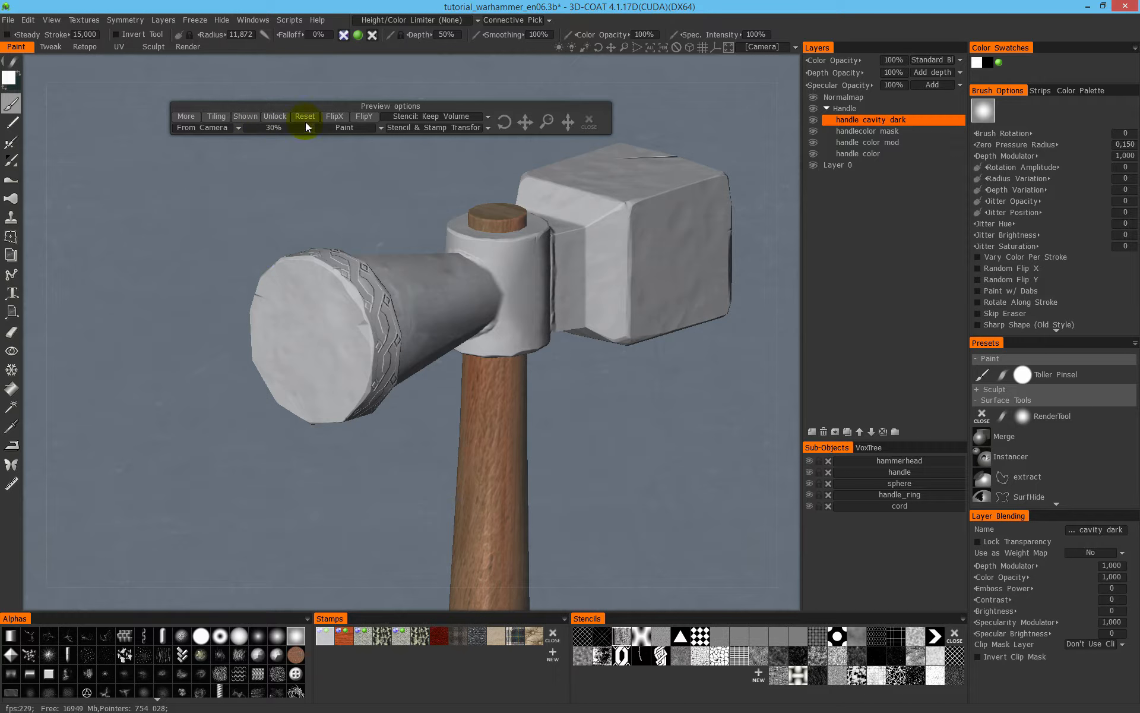
- Set the stamp preview's opacity to 100% and reset the placement of the tiled metal texture
click(286, 127)
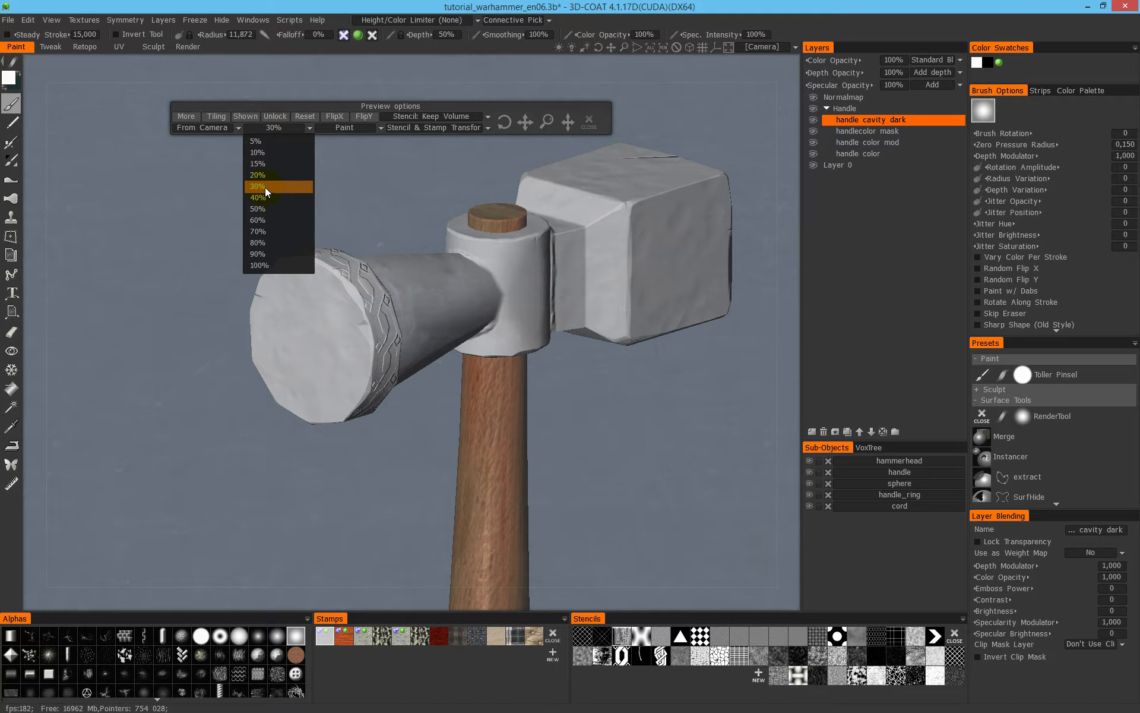
click(265, 187)
click(281, 126)
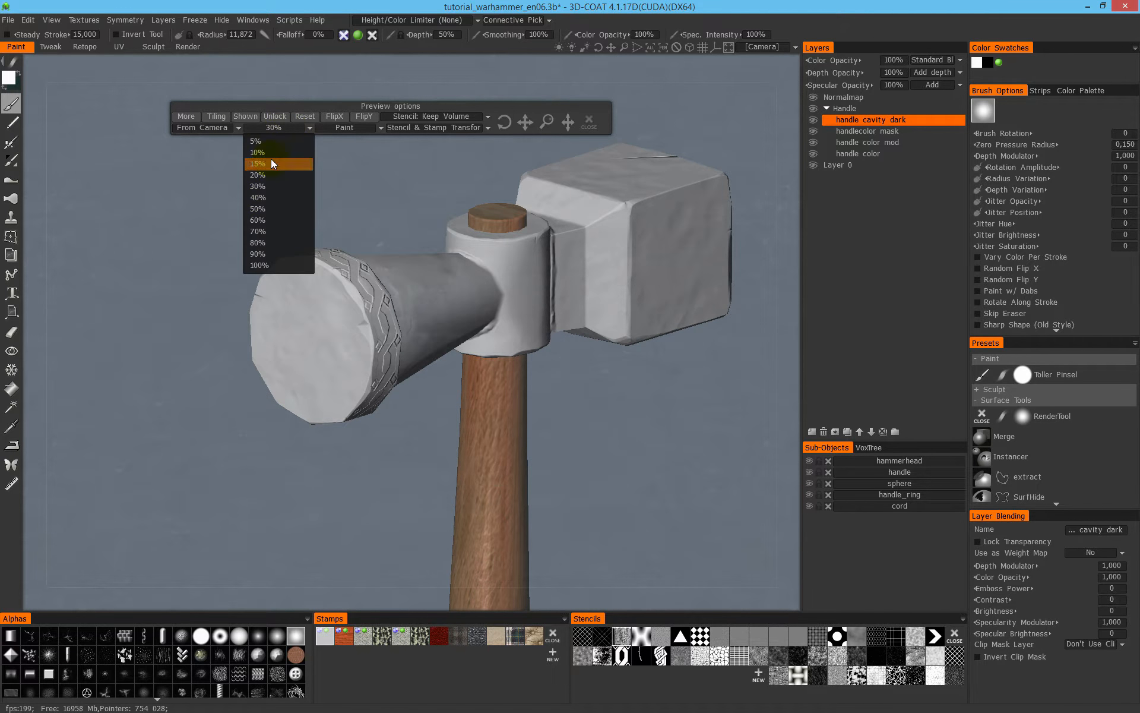
click(270, 269)
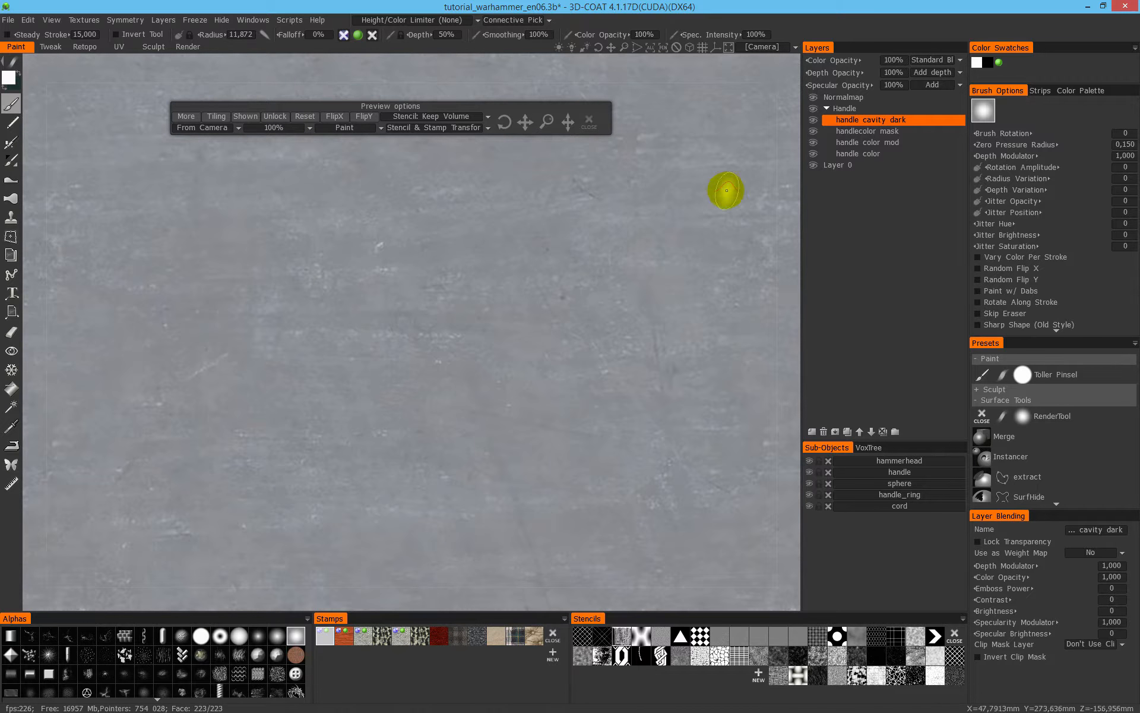
middle_drag(243, 191, 244, 204)
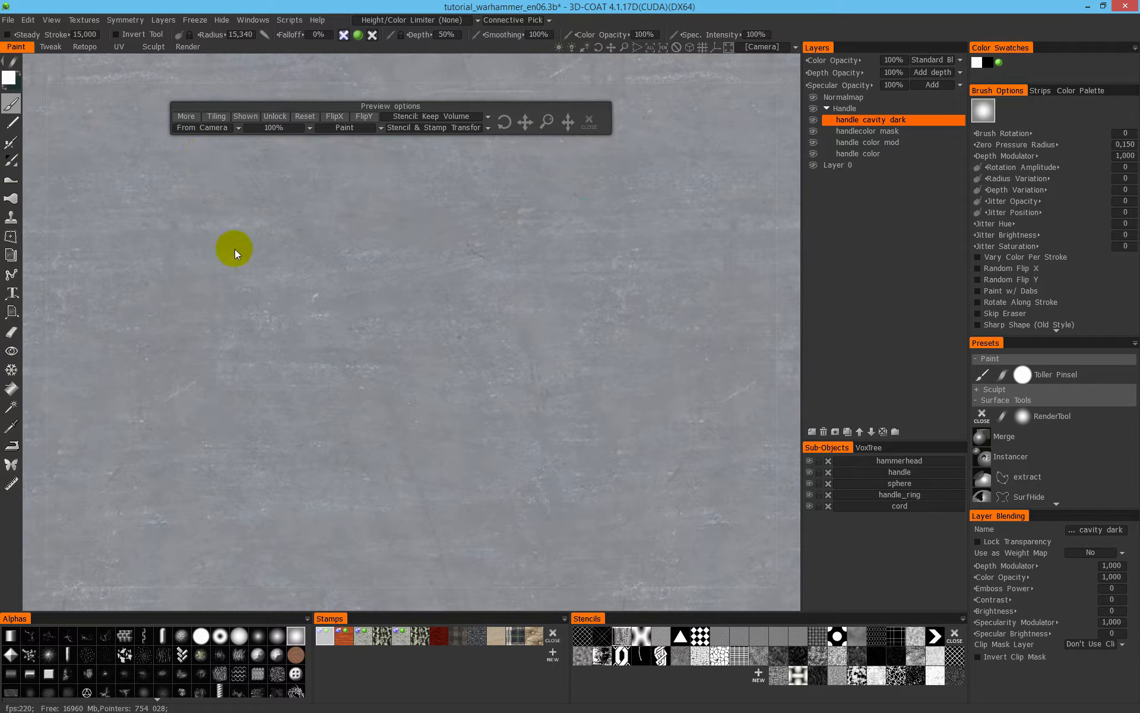
click(326, 118)
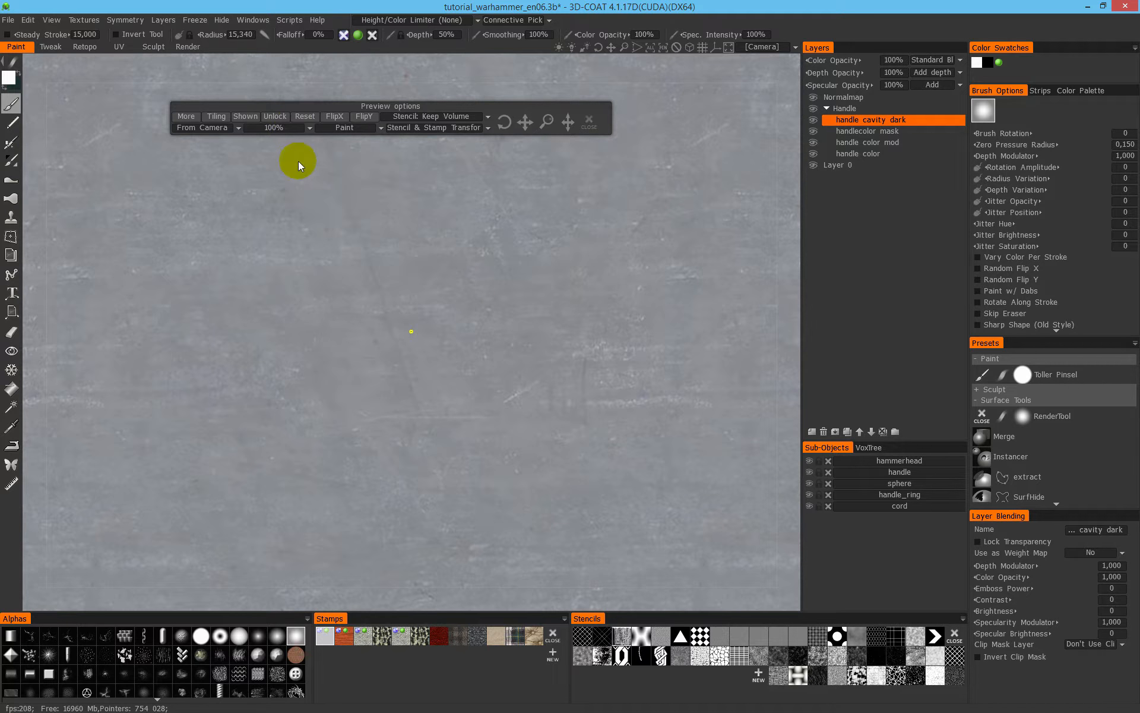
- Set the stamp preview's opacity to 30% and examine the painted conical end of the hammerhead
click(292, 126)
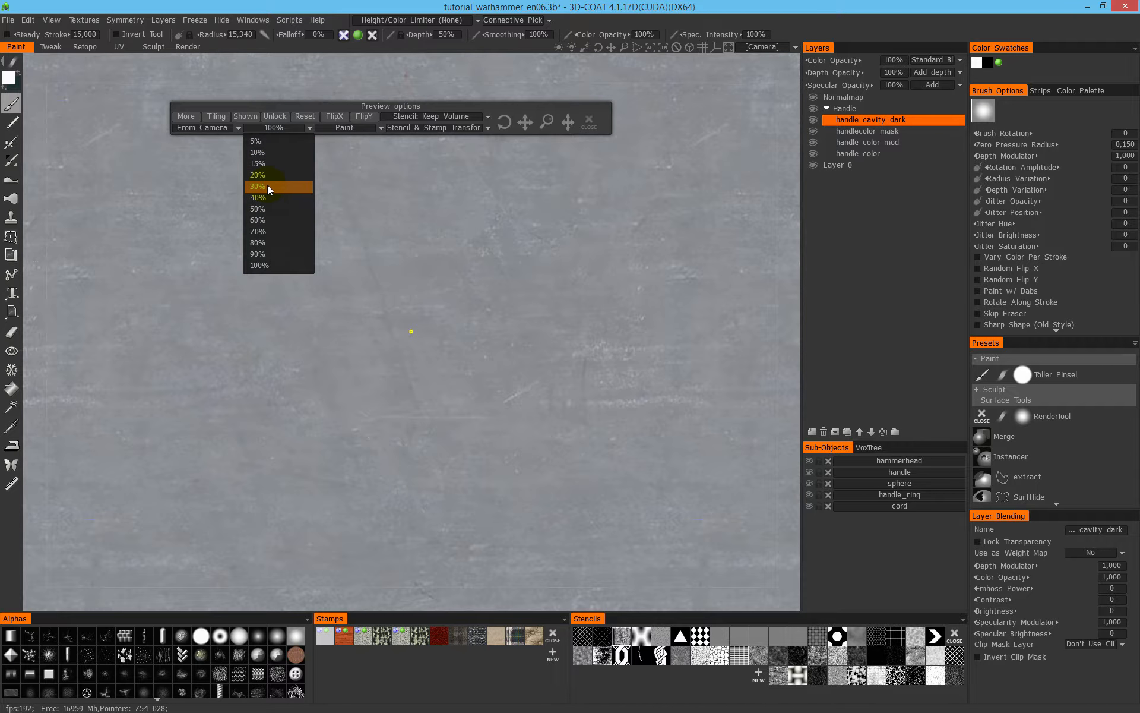
click(268, 187)
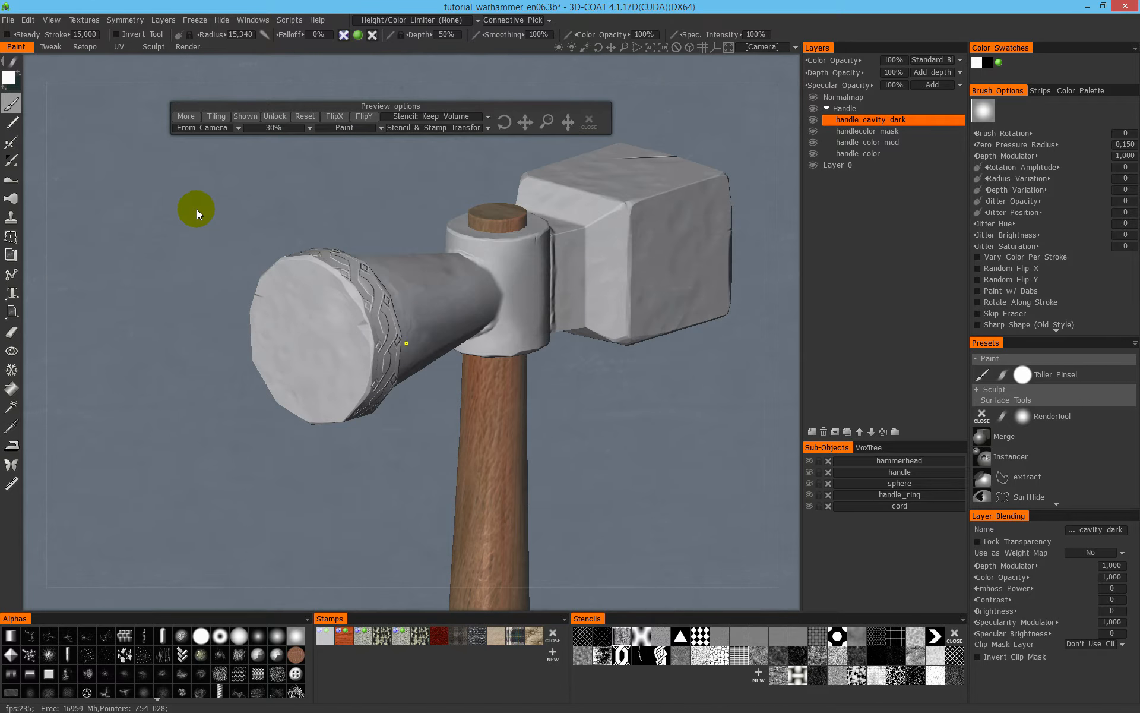
alt+drag(361, 253, 313, 270)
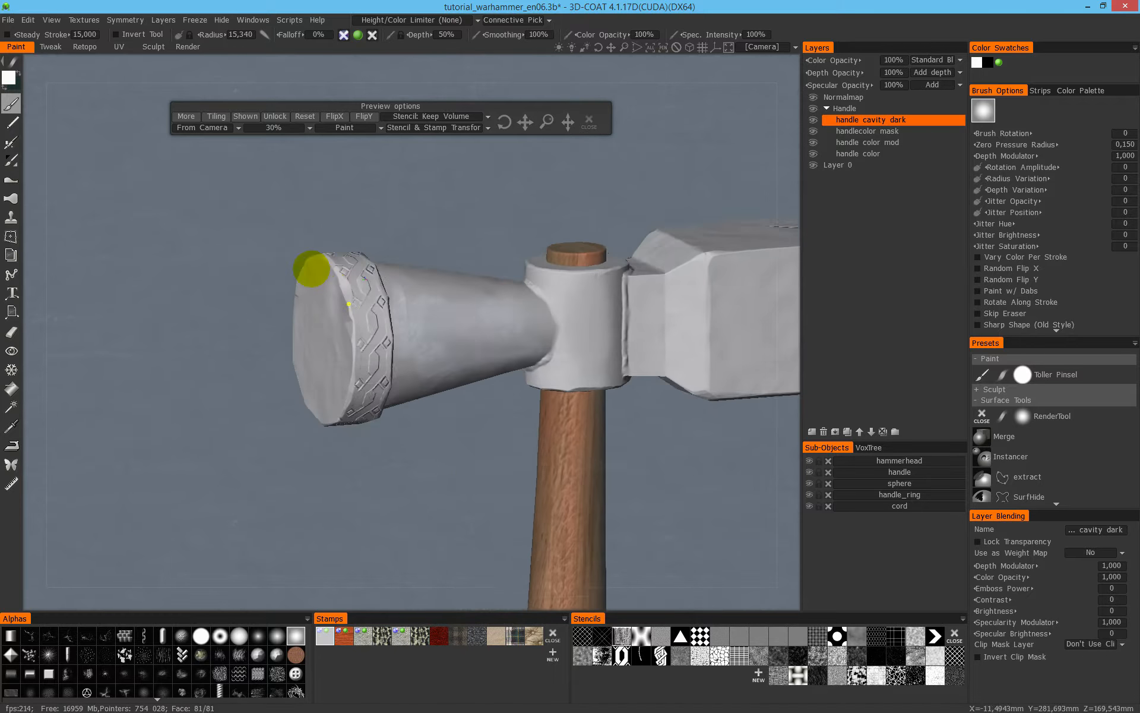
alt+middle_drag(336, 290, 214, 299)
mouse_move(304, 304)
alt+mouse_down()
mouse_move(299, 318)
mouse_move(356, 310)
mouse_move(344, 333)
mouse_move(295, 323)
mouse_move(281, 355)
mouse_move(329, 315)
mouse_move(372, 334)
alt+mouse_up()
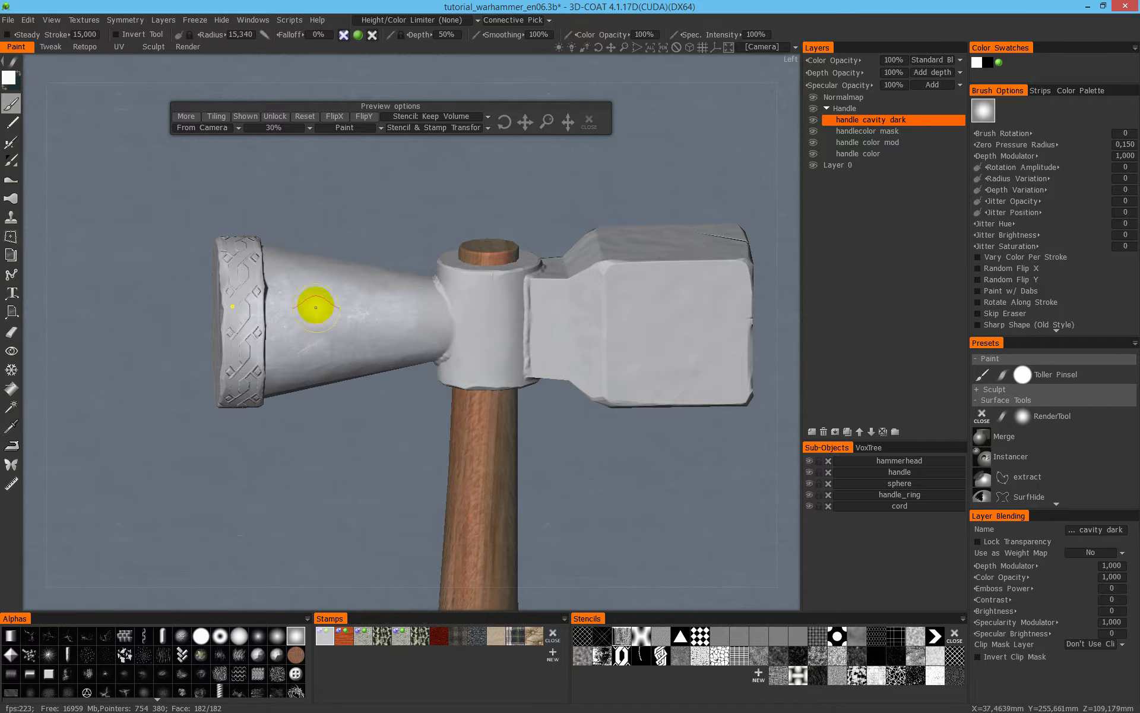
scroll(350, 278, up, 2)
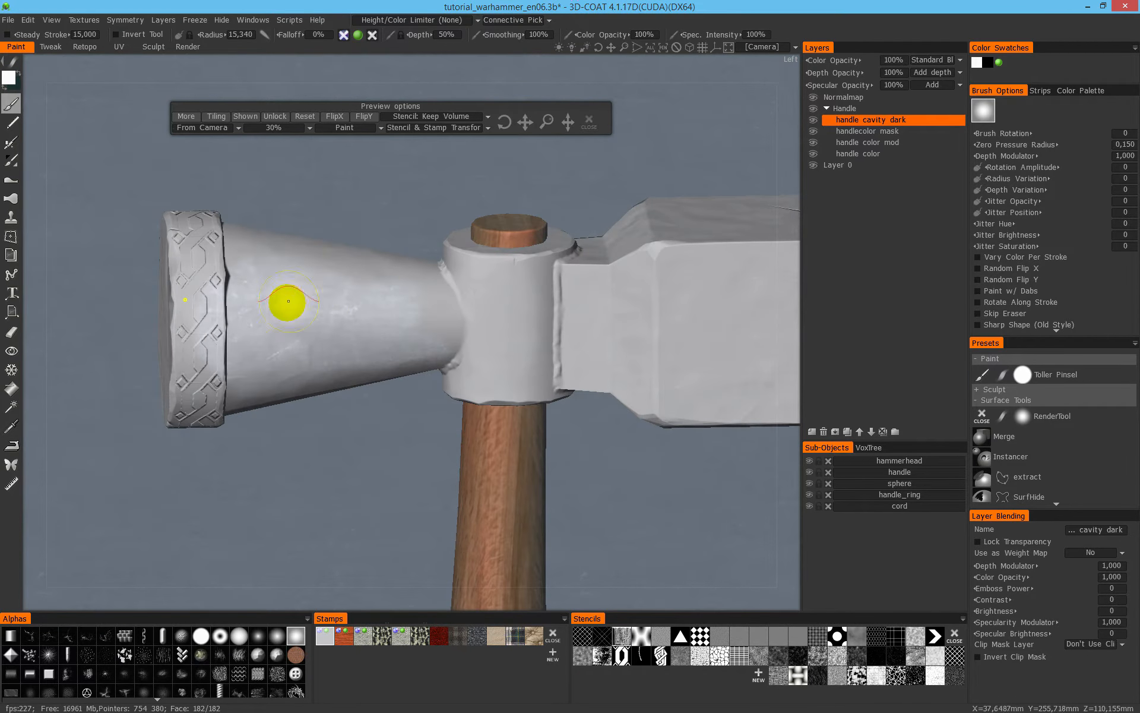
- Pick light green from the quick color wheel and paint a patch with the metal stamp on the hammerhead's conical end
key(space)
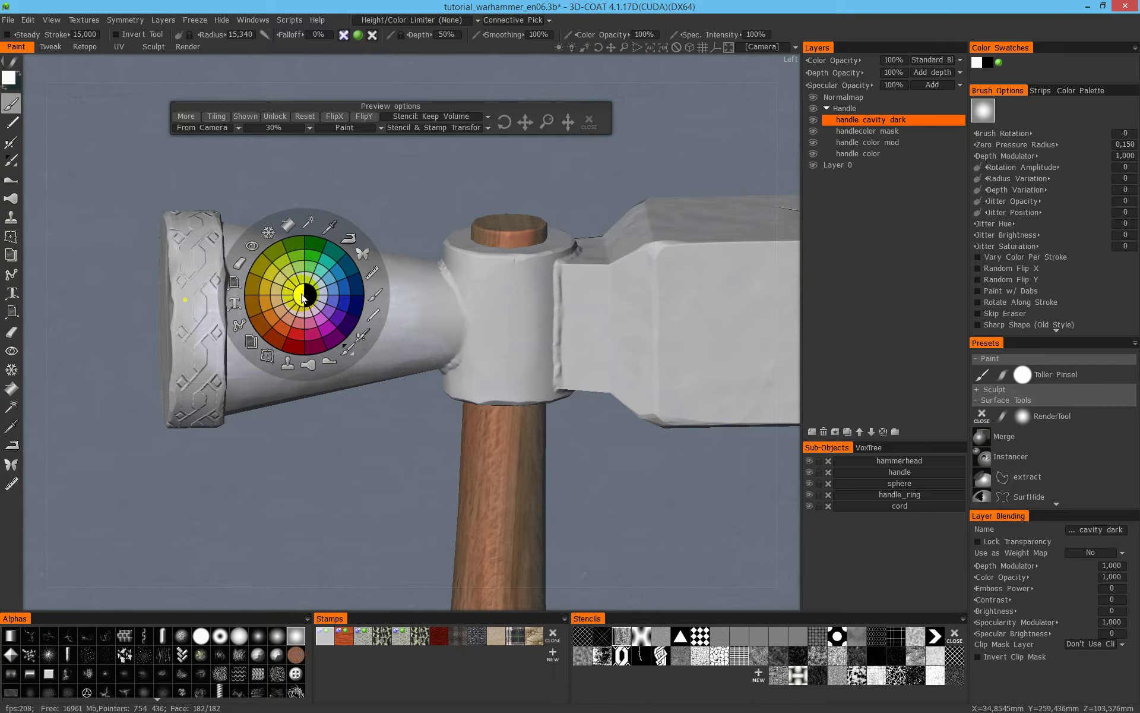
click(301, 263)
mouse_move(279, 305)
mouse_down()
mouse_move(323, 312)
mouse_move(277, 363)
mouse_move(369, 308)
mouse_move(296, 277)
mouse_move(323, 265)
mouse_move(397, 305)
mouse_move(382, 323)
mouse_up()
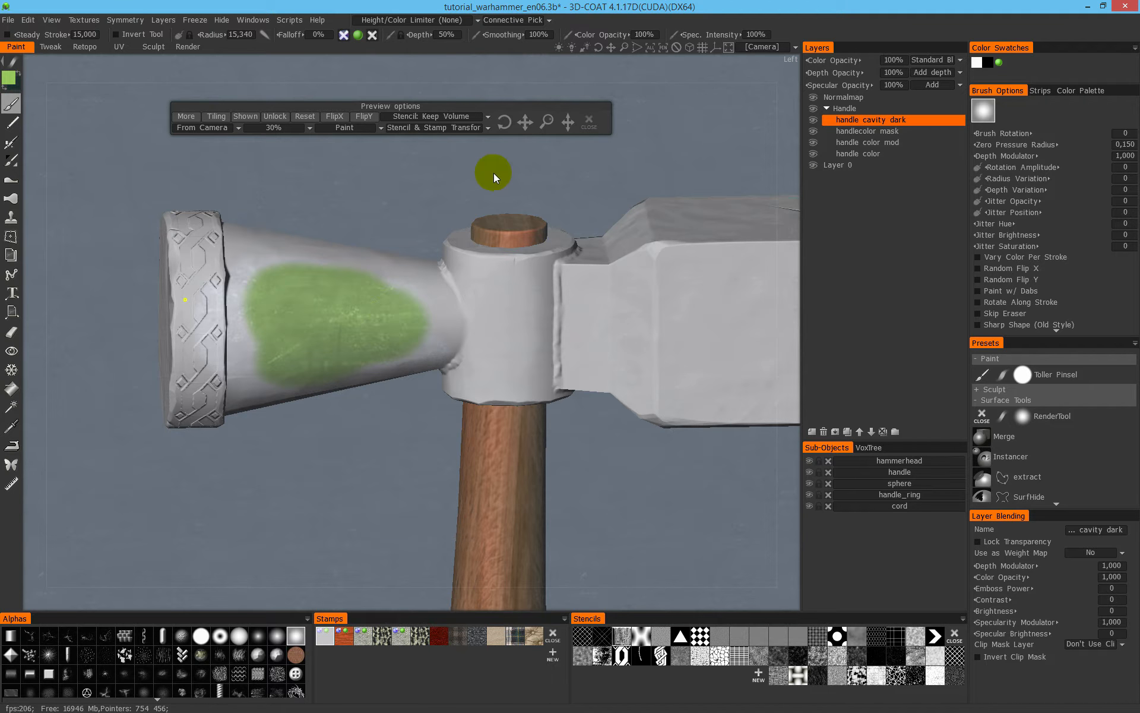
mouse_move(379, 333)
alt+middle_down()
mouse_move(405, 346)
mouse_move(410, 366)
alt+middle_up()
mouse_move(402, 308)
alt+mouse_down()
mouse_move(393, 365)
mouse_move(368, 318)
alt+mouse_up()
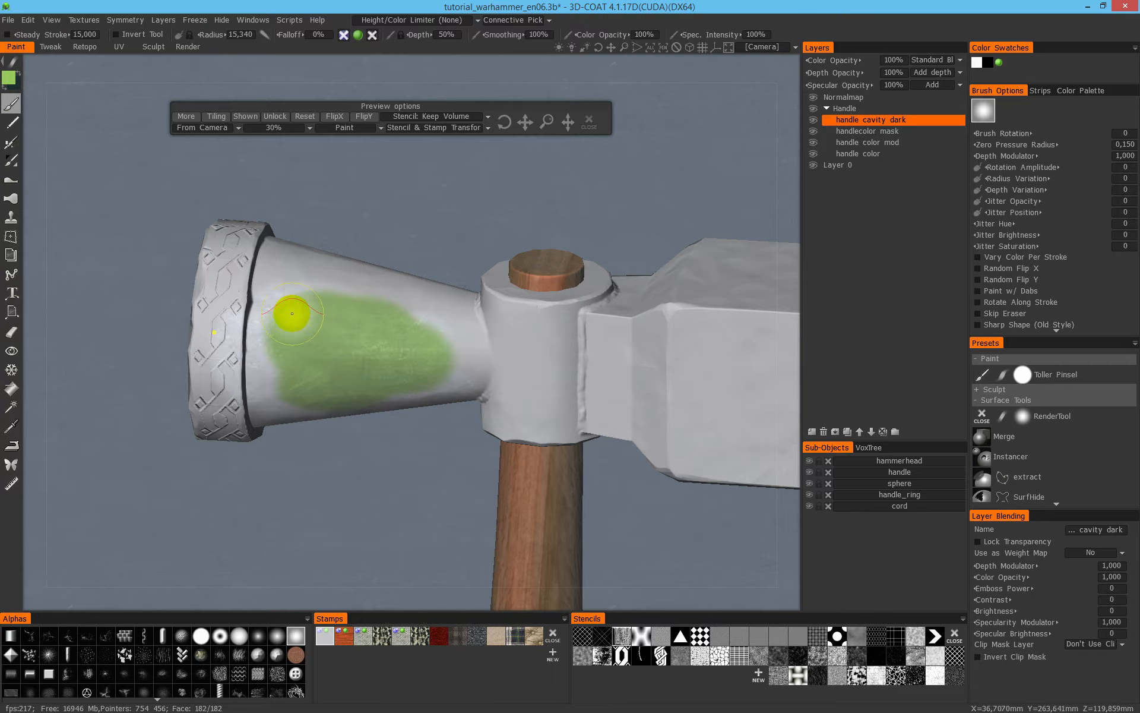
mouse_move(403, 361)
alt+mouse_down()
mouse_move(422, 321)
mouse_move(343, 331)
mouse_move(313, 361)
alt+mouse_up()
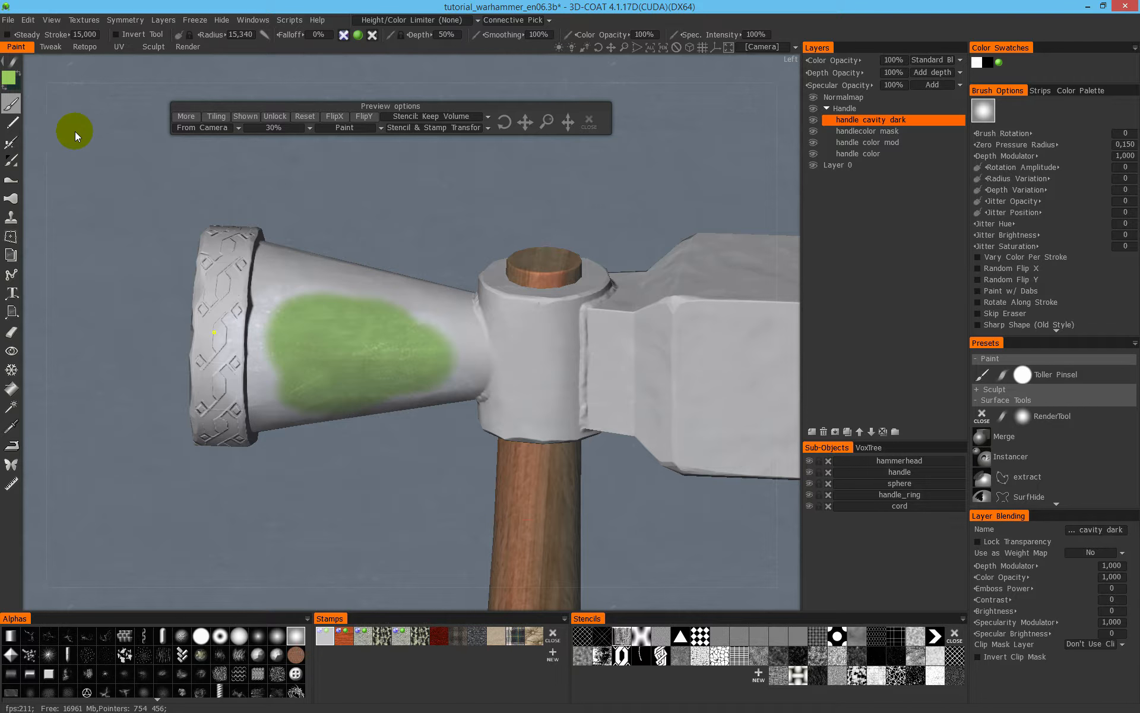
- Set the paint color back to white and brush the metal texture over most of the green patch
click(9, 79)
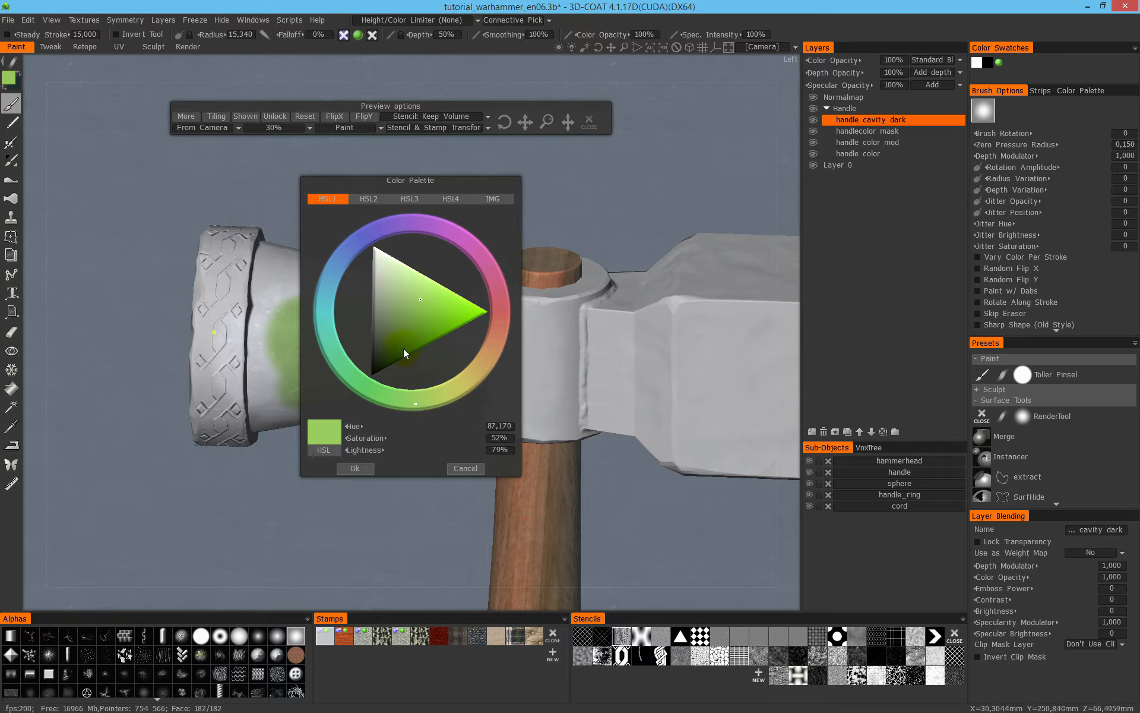
drag(407, 290, 373, 248)
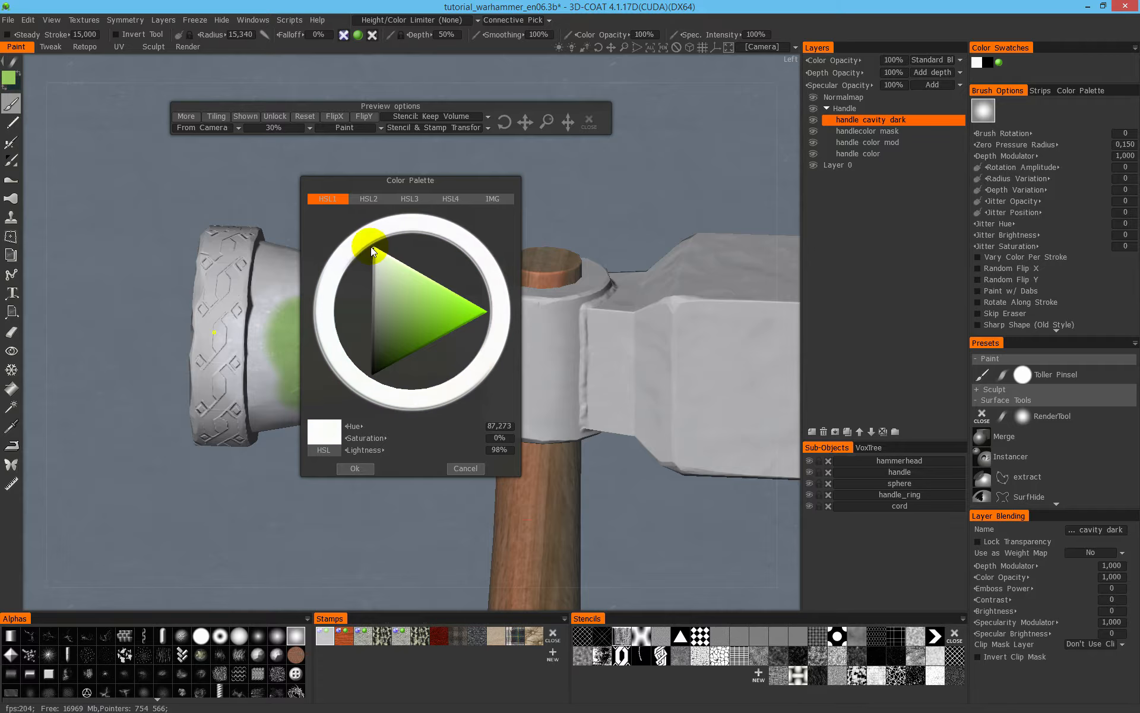
click(356, 469)
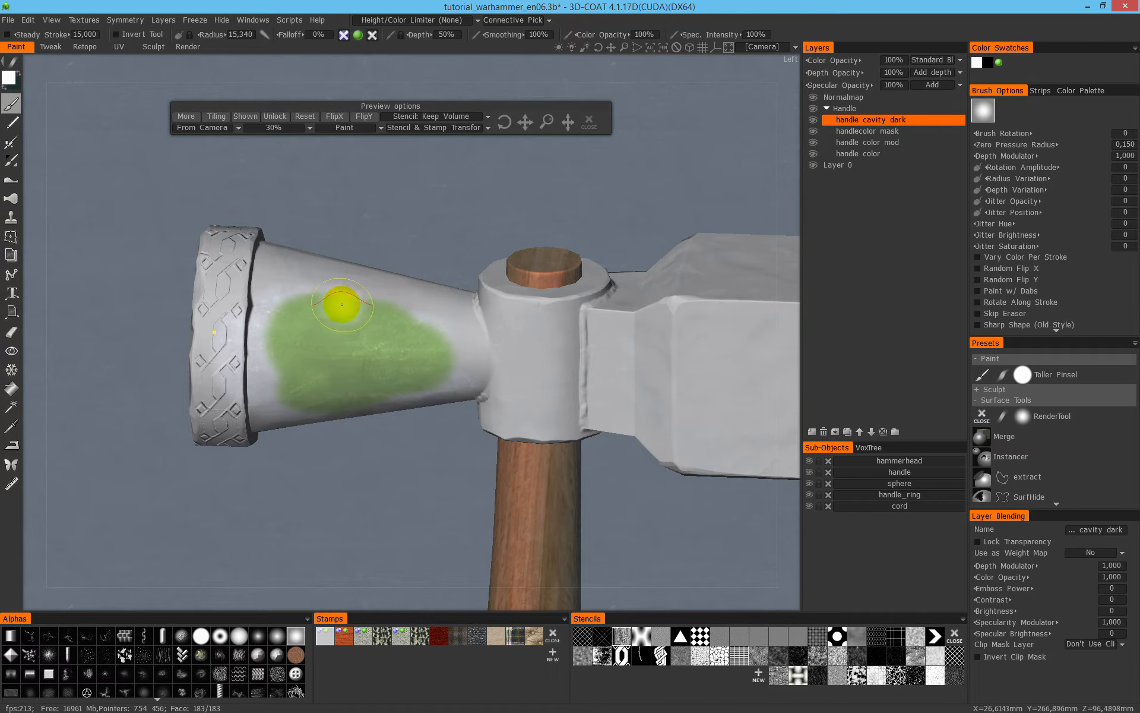
key(space)
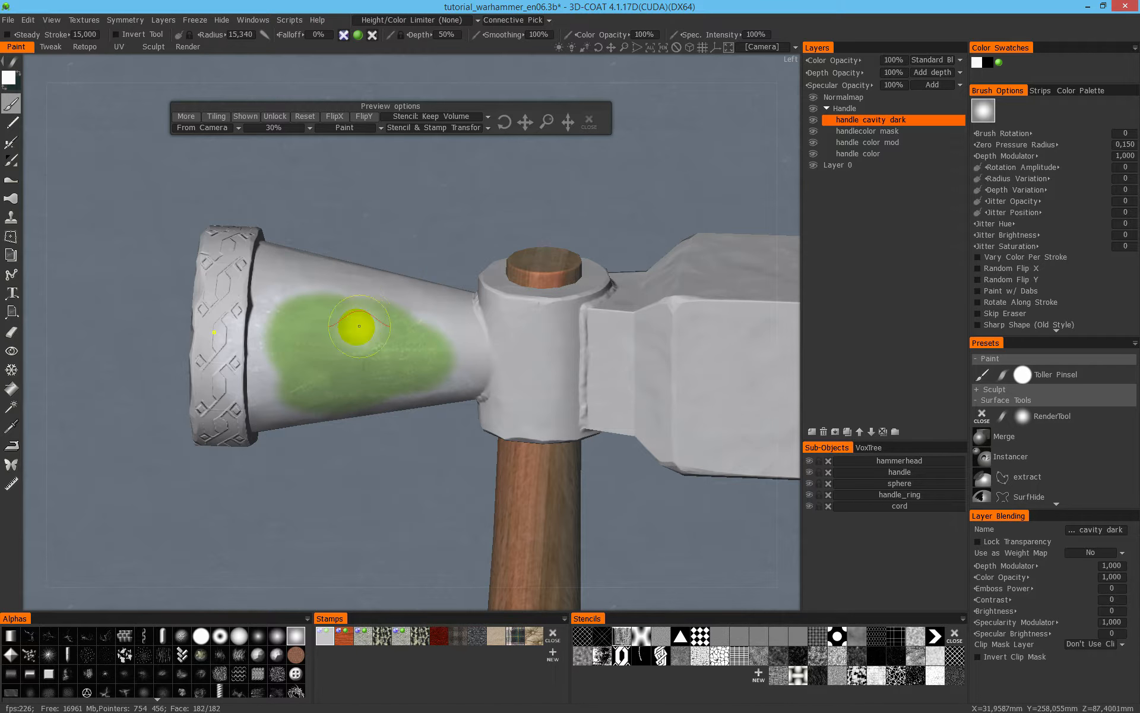
right_click(358, 315)
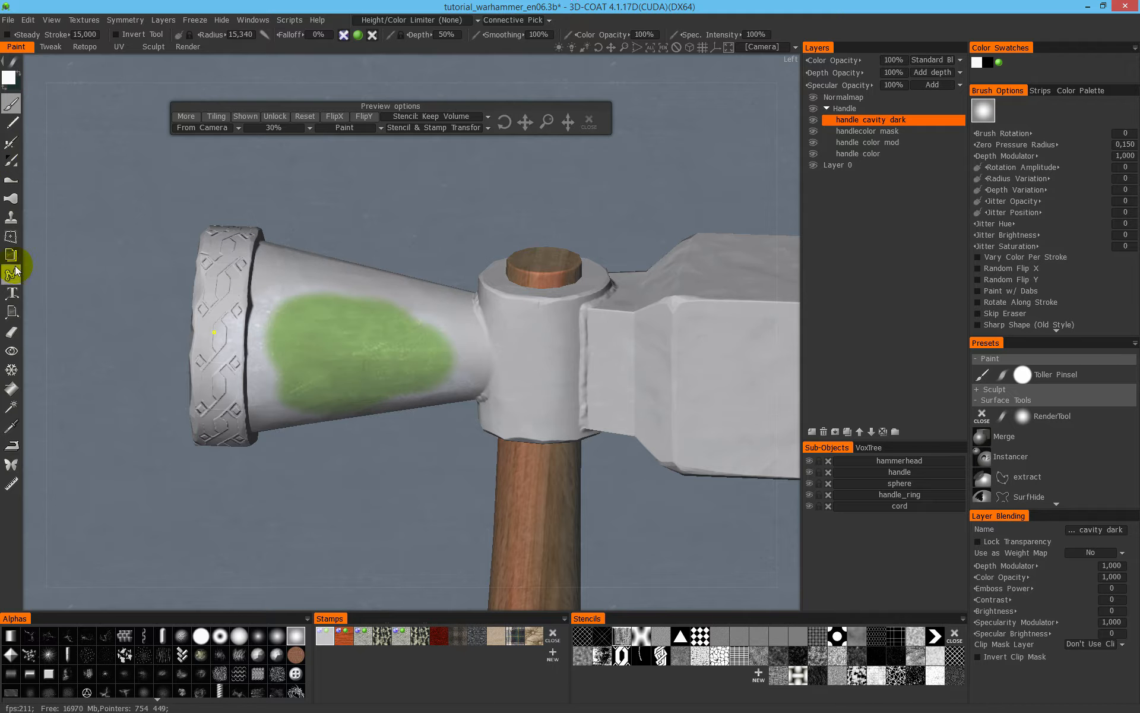
key(space)
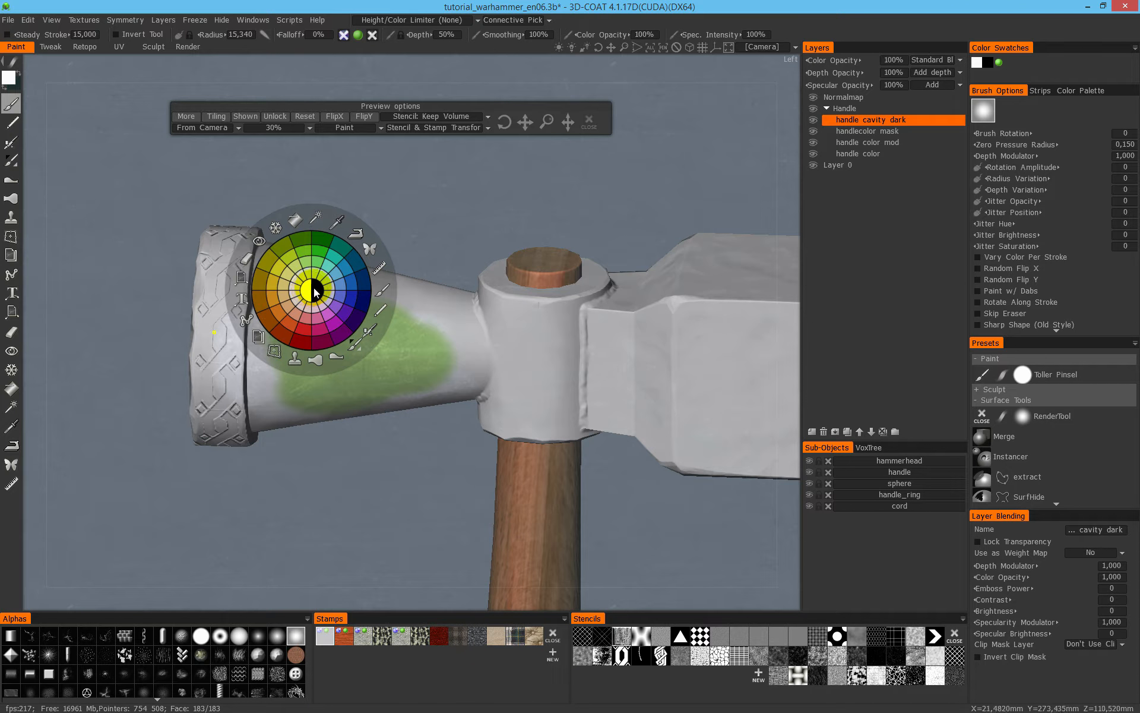
click(308, 292)
mouse_move(342, 356)
alt+mouse_down()
mouse_move(381, 316)
mouse_move(349, 327)
alt+mouse_up()
mouse_move(342, 318)
mouse_down()
mouse_move(325, 299)
mouse_move(362, 323)
mouse_move(416, 333)
mouse_move(344, 310)
mouse_move(318, 318)
mouse_up()
key(space)
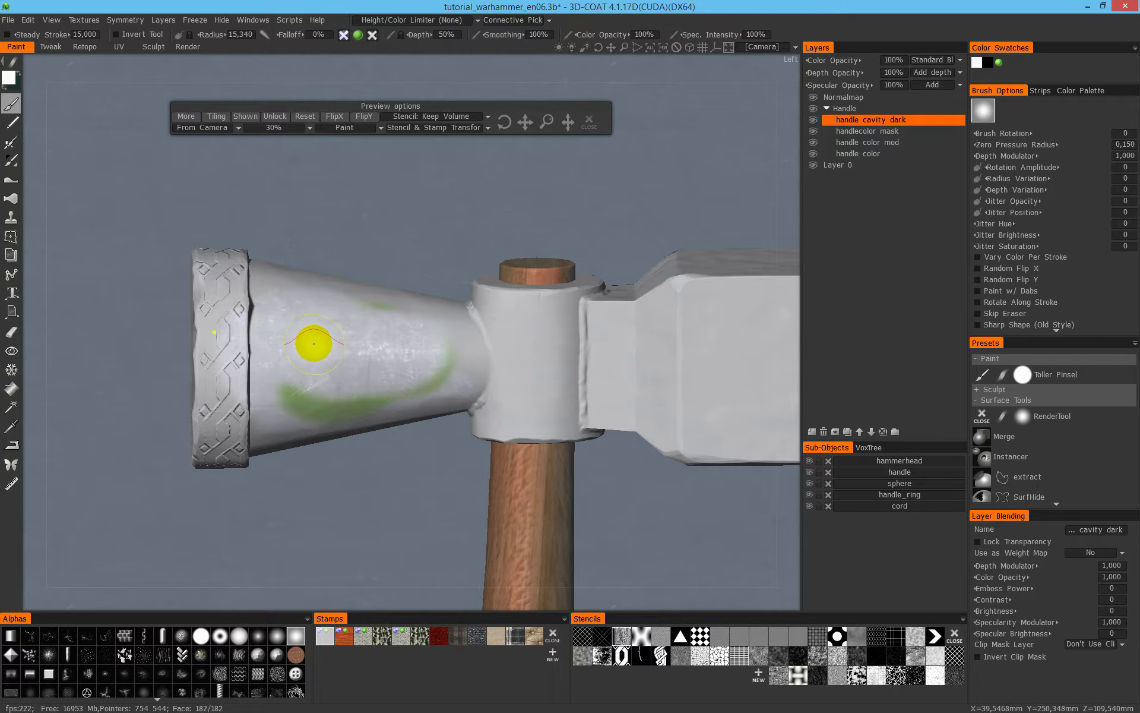
click(319, 319)
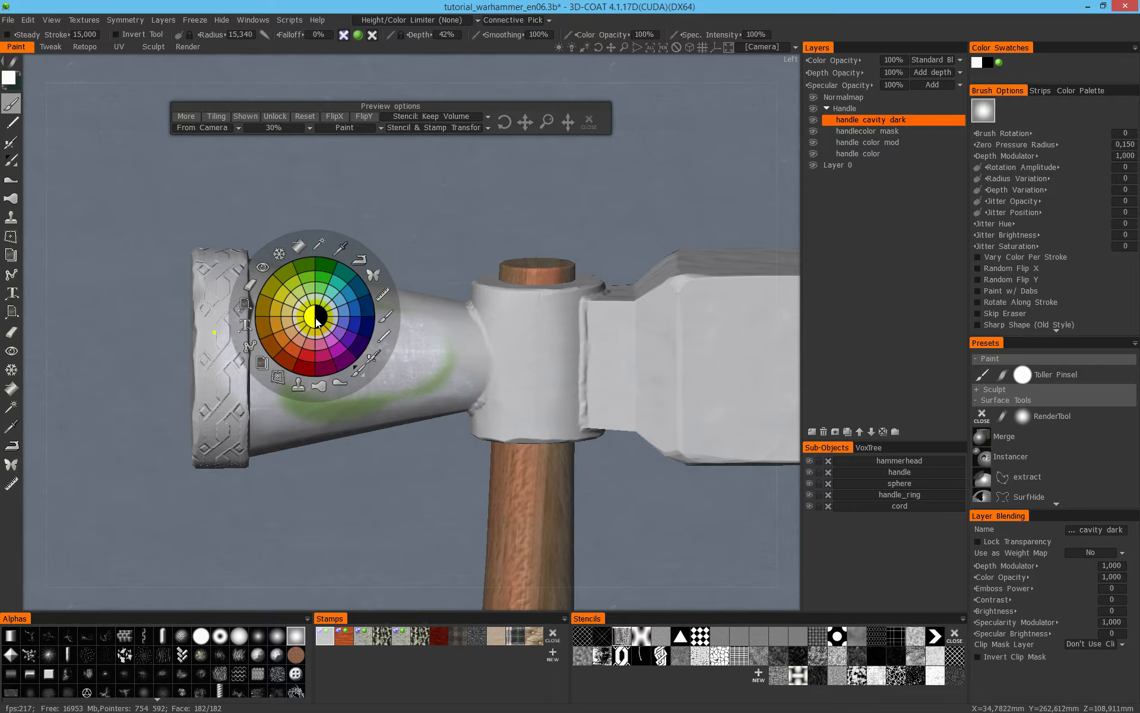
click(306, 323)
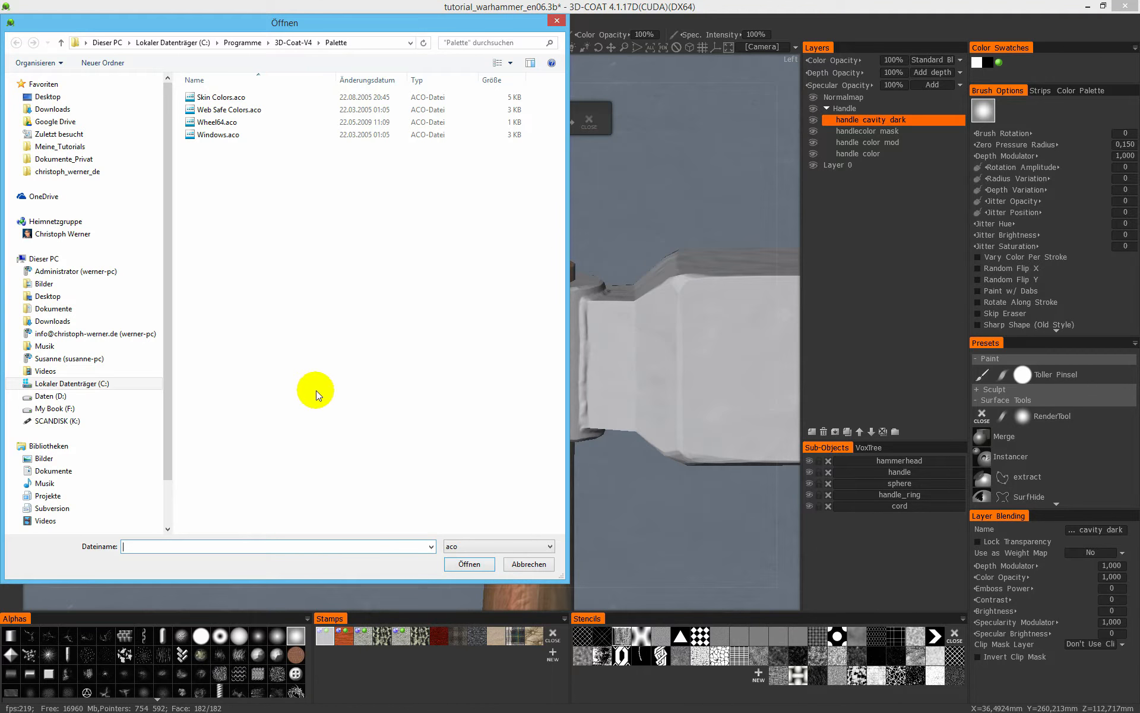
click(454, 548)
click(460, 555)
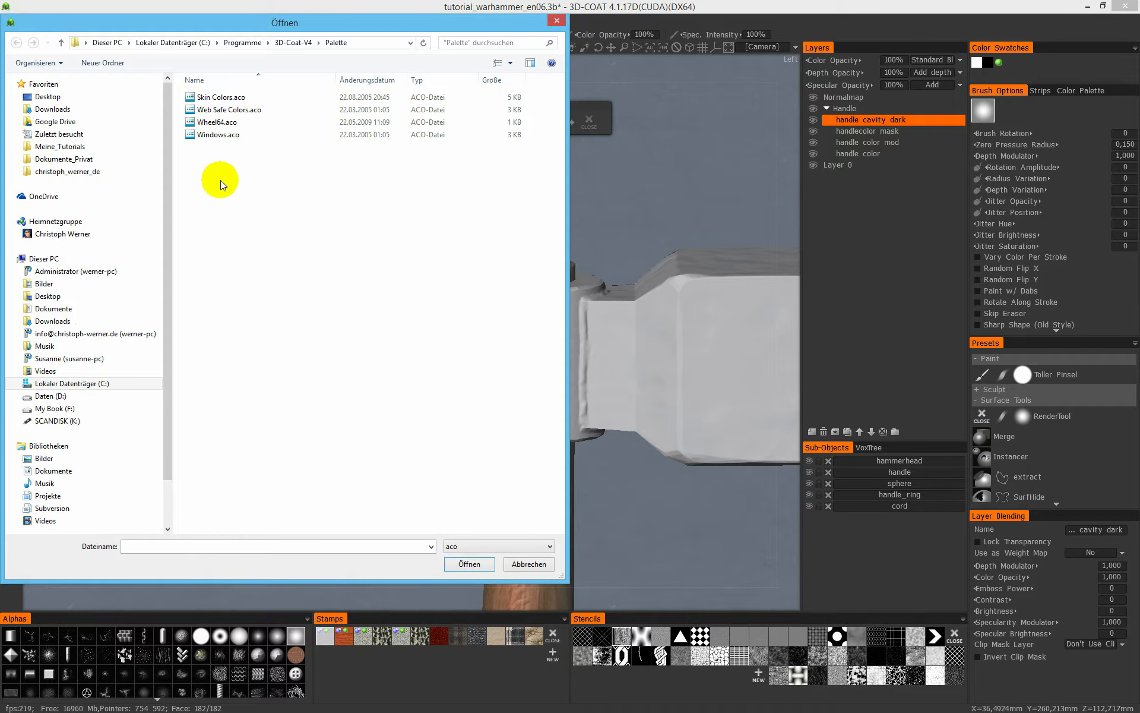
click(523, 565)
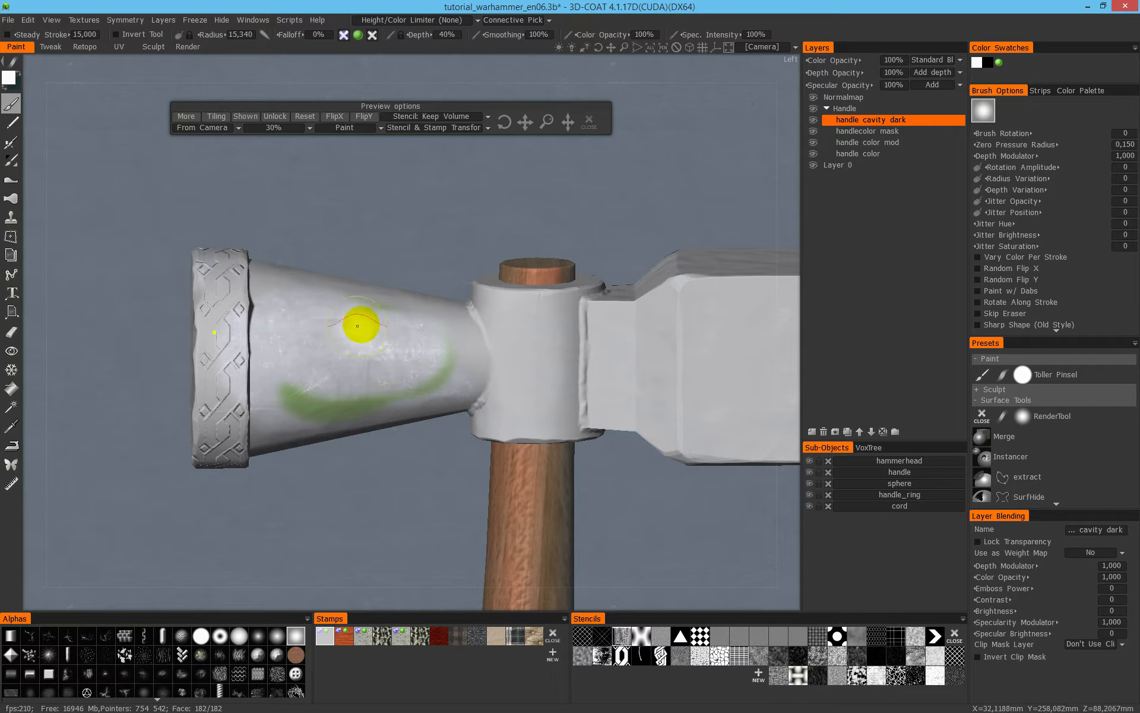
- Store the current white paint color in several swatches of the quick color wheel
key(space)
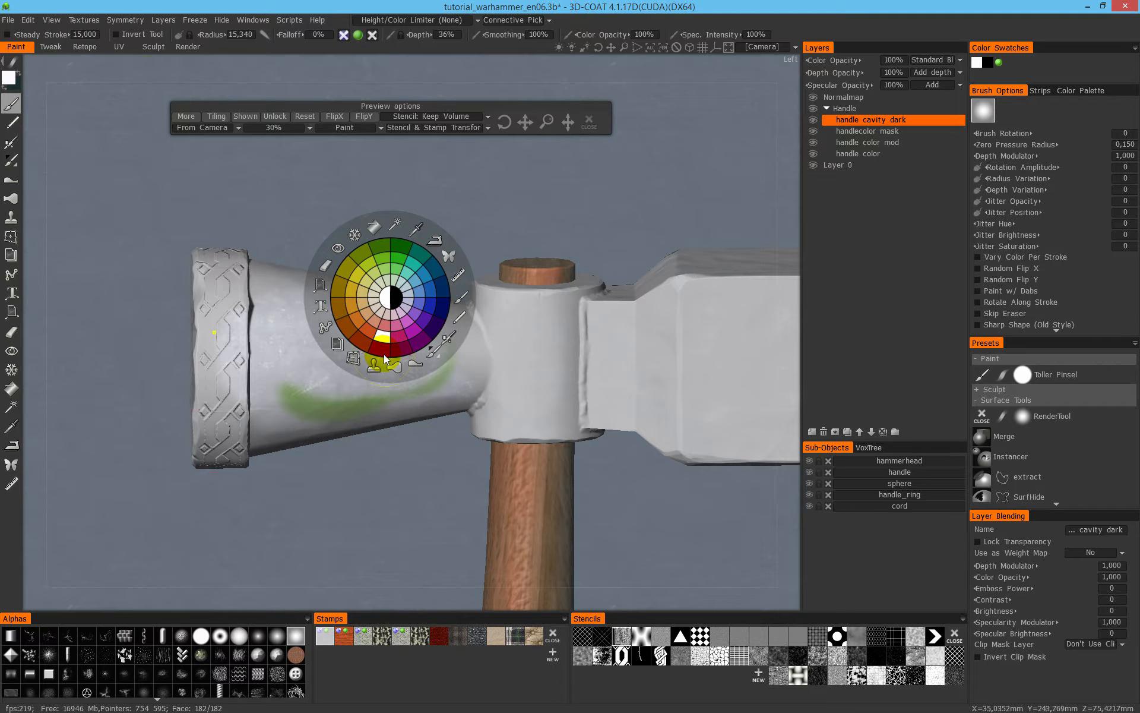
right_click(390, 295)
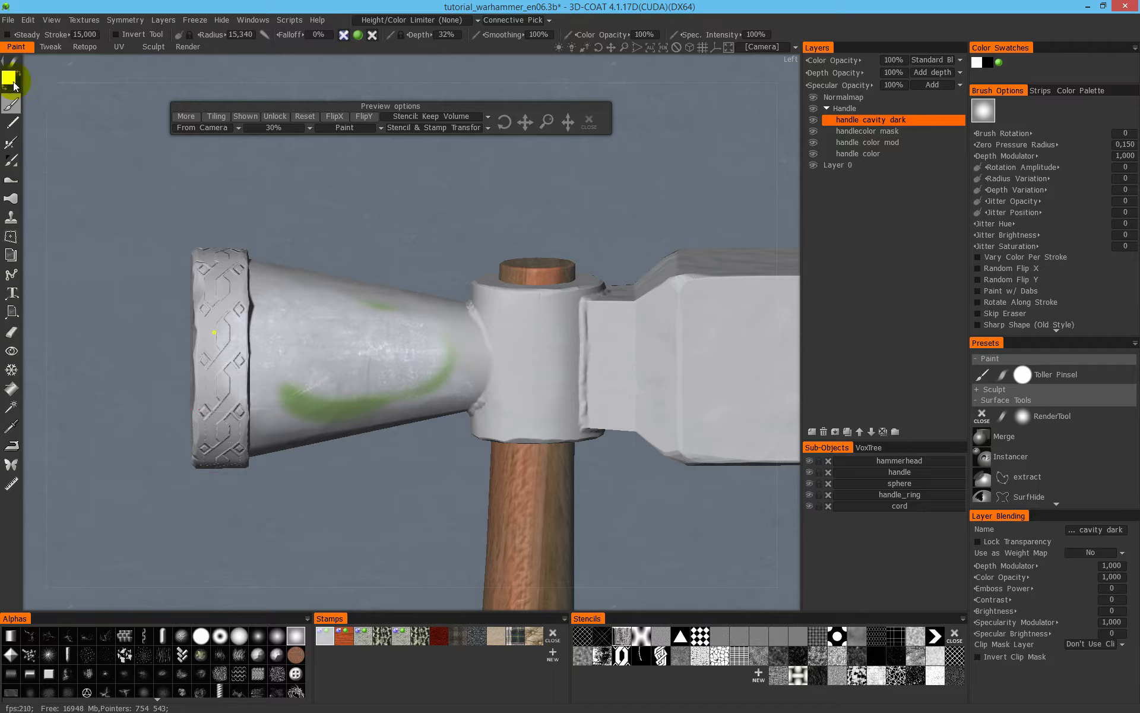
key(space)
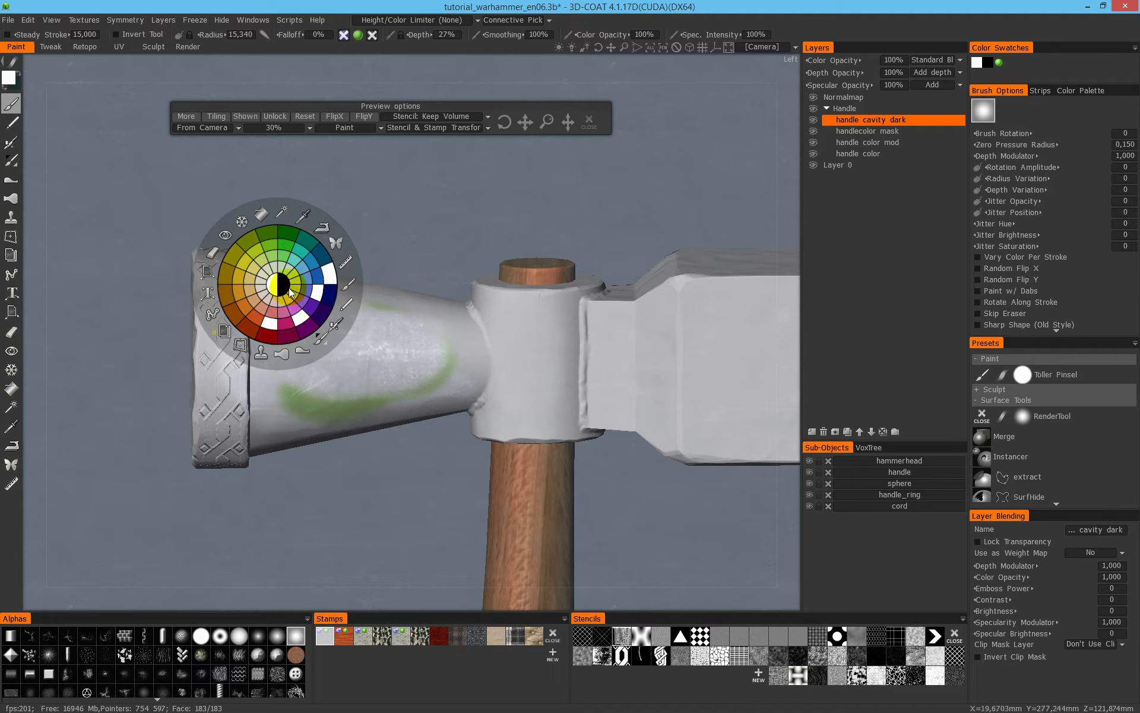
click(290, 285)
right_click(294, 309)
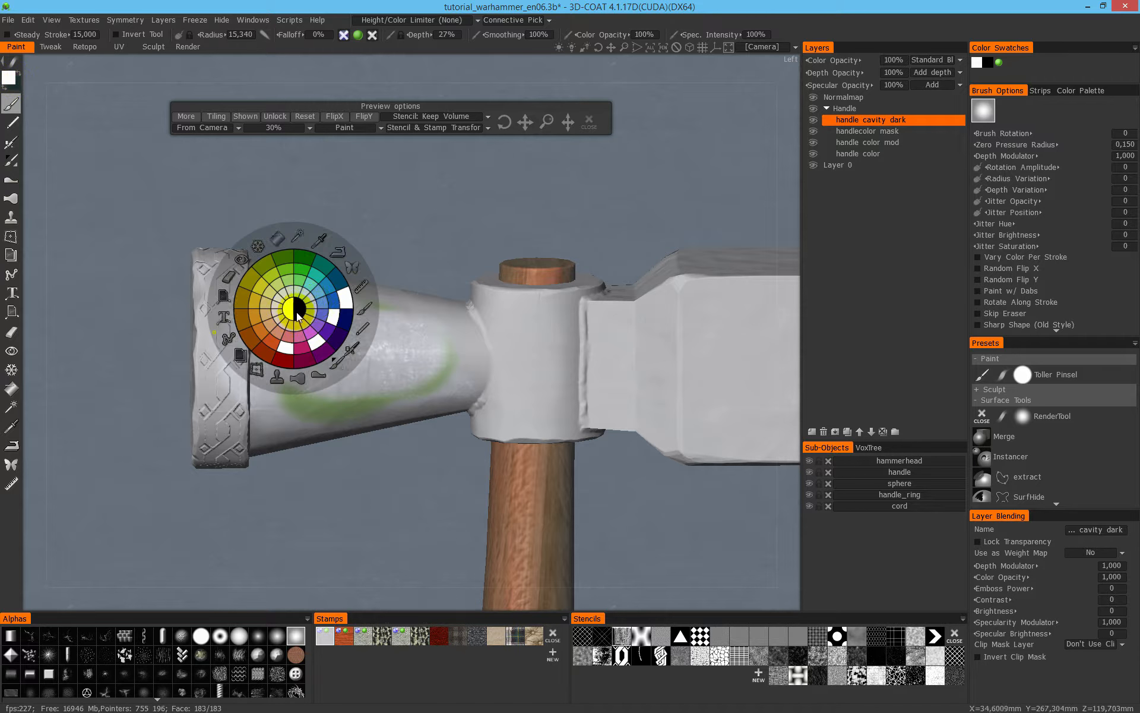
right_click(352, 338)
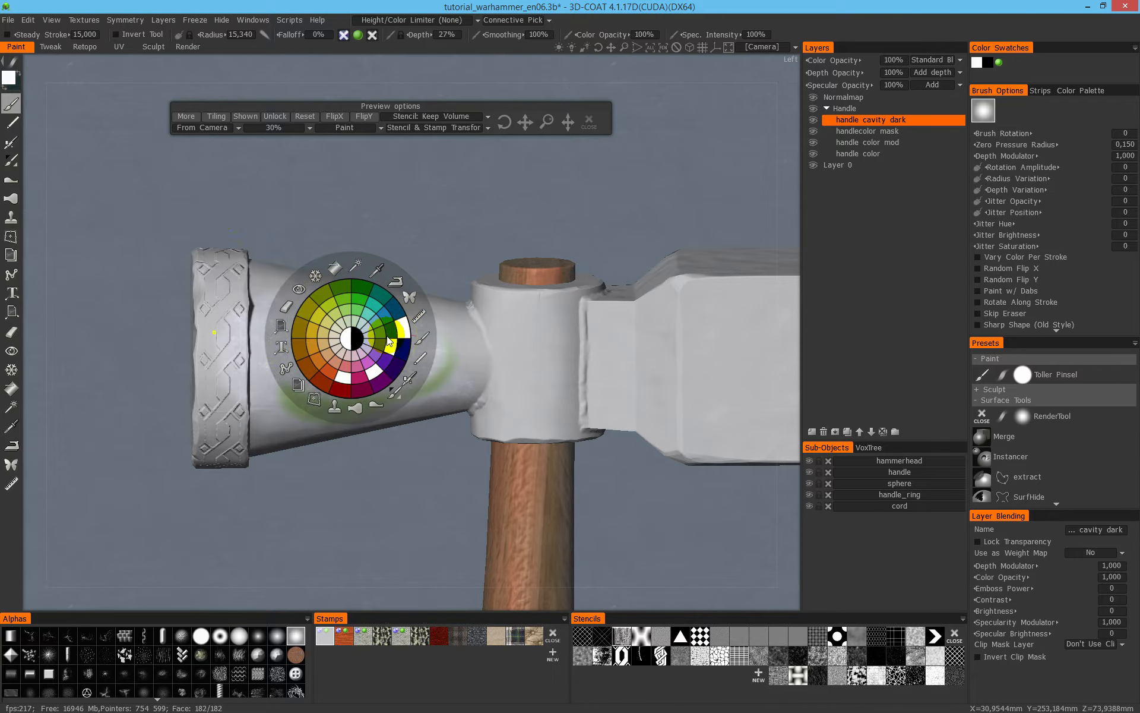
- Set the paint color to red with saturation 80% and lightness 83%, and store it in a swatch of the quick color wheel
click(14, 79)
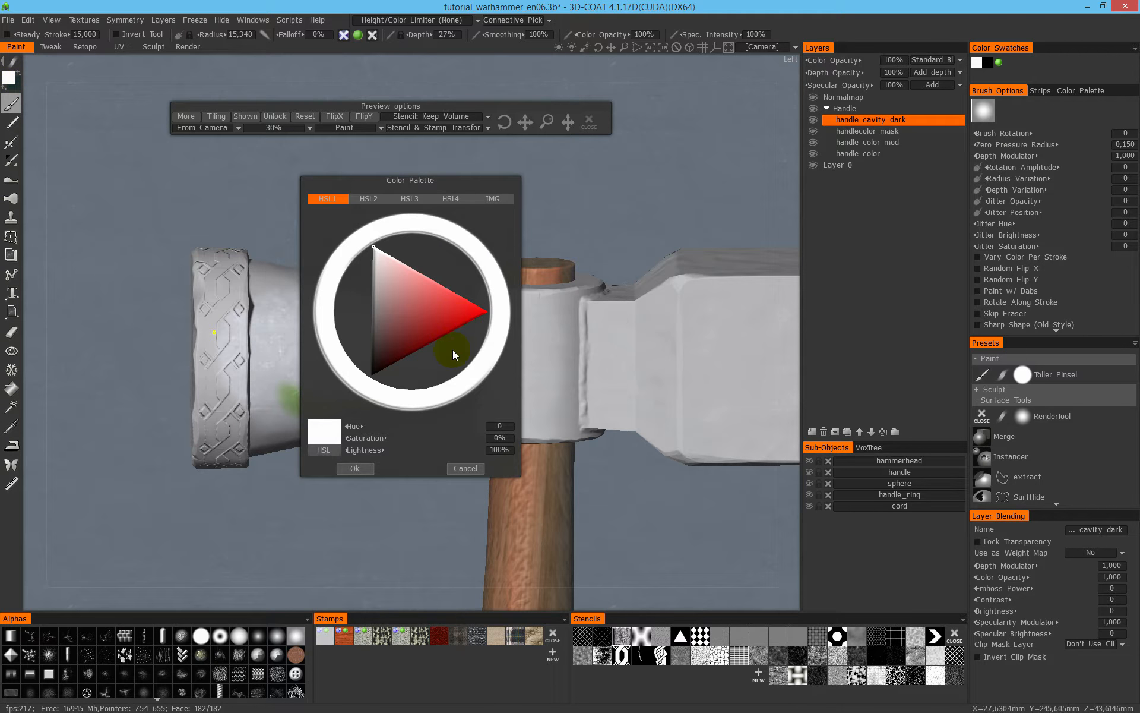
click(450, 310)
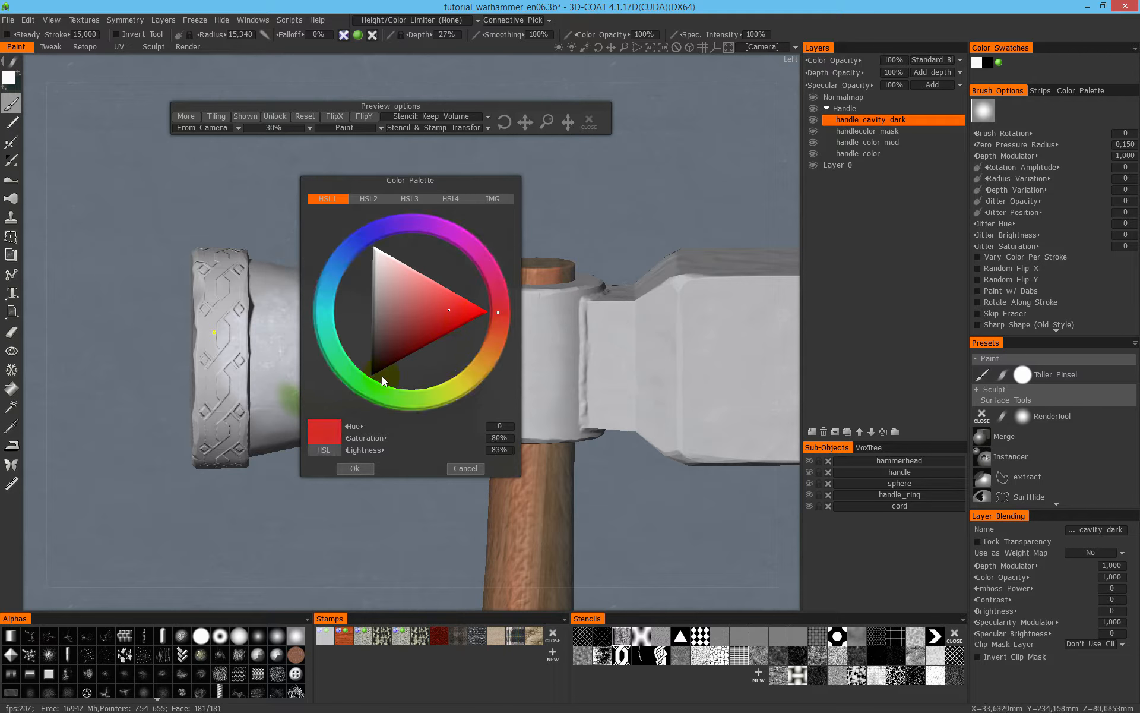
click(357, 469)
right_click(334, 333)
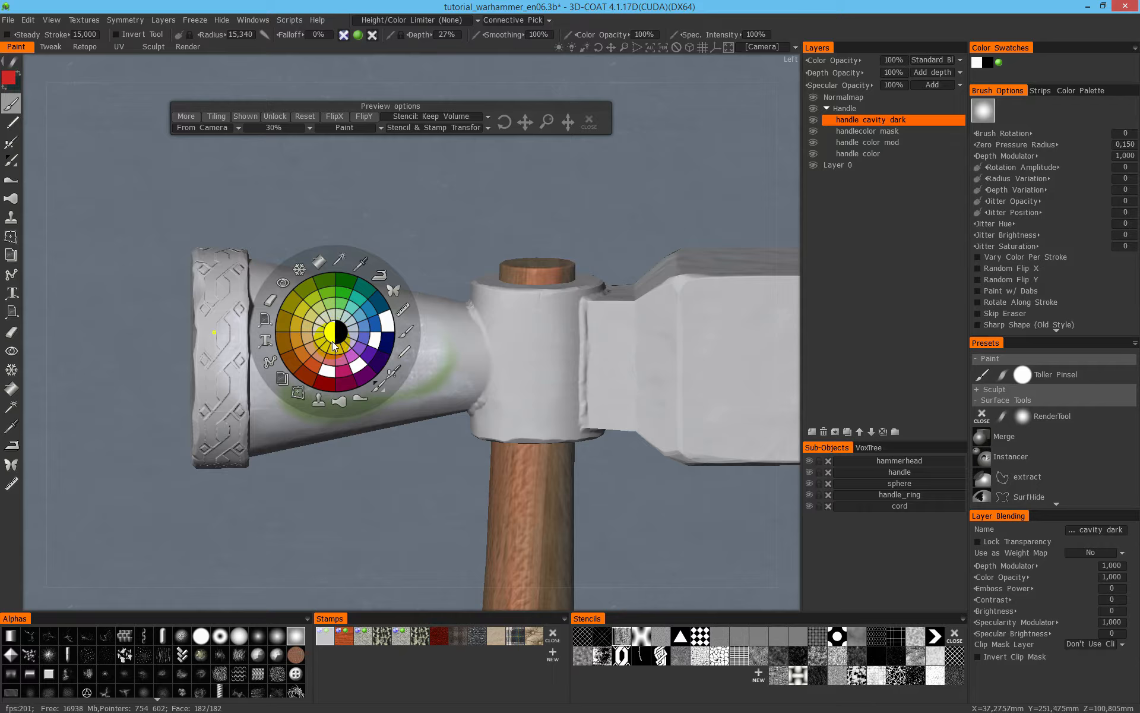
right_drag(320, 365, 327, 379)
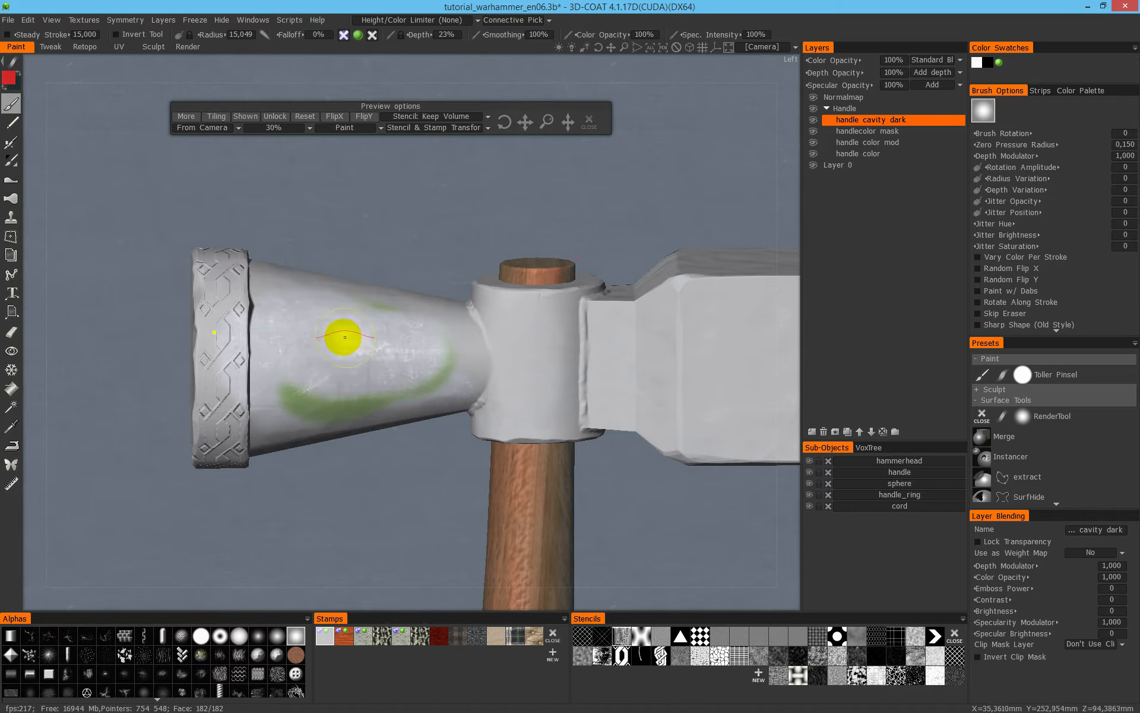
- Restore the quick color wheel's swatches by loading the palette file Wheel64.aco
key(space)
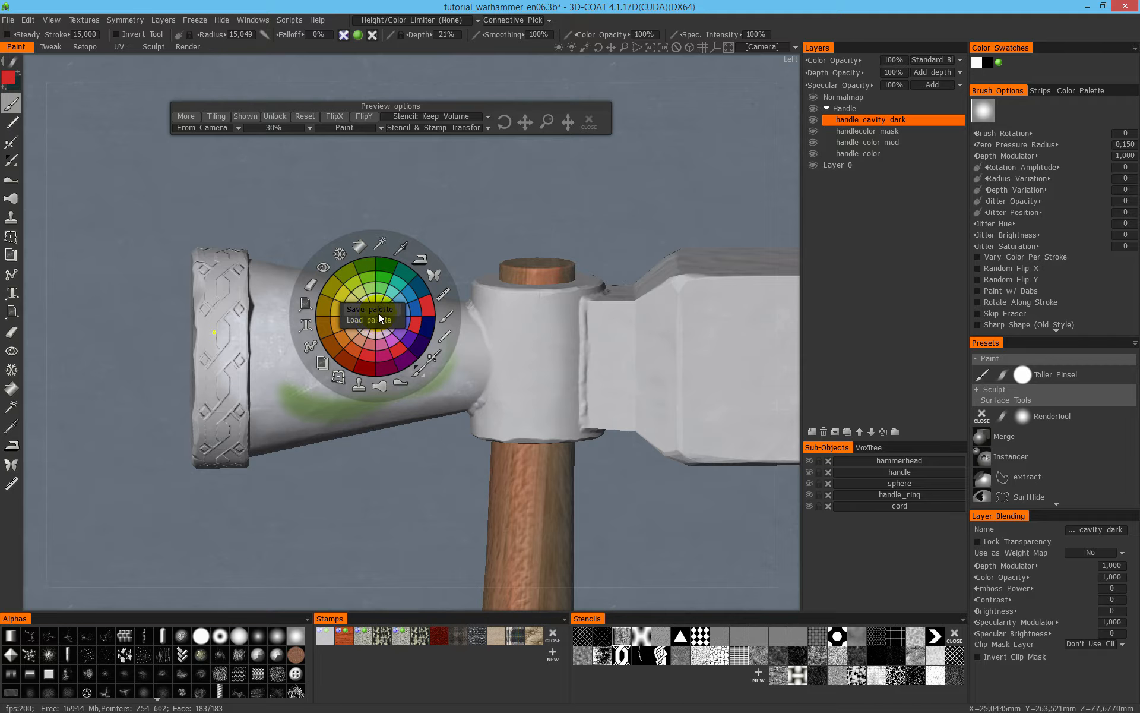
click(379, 319)
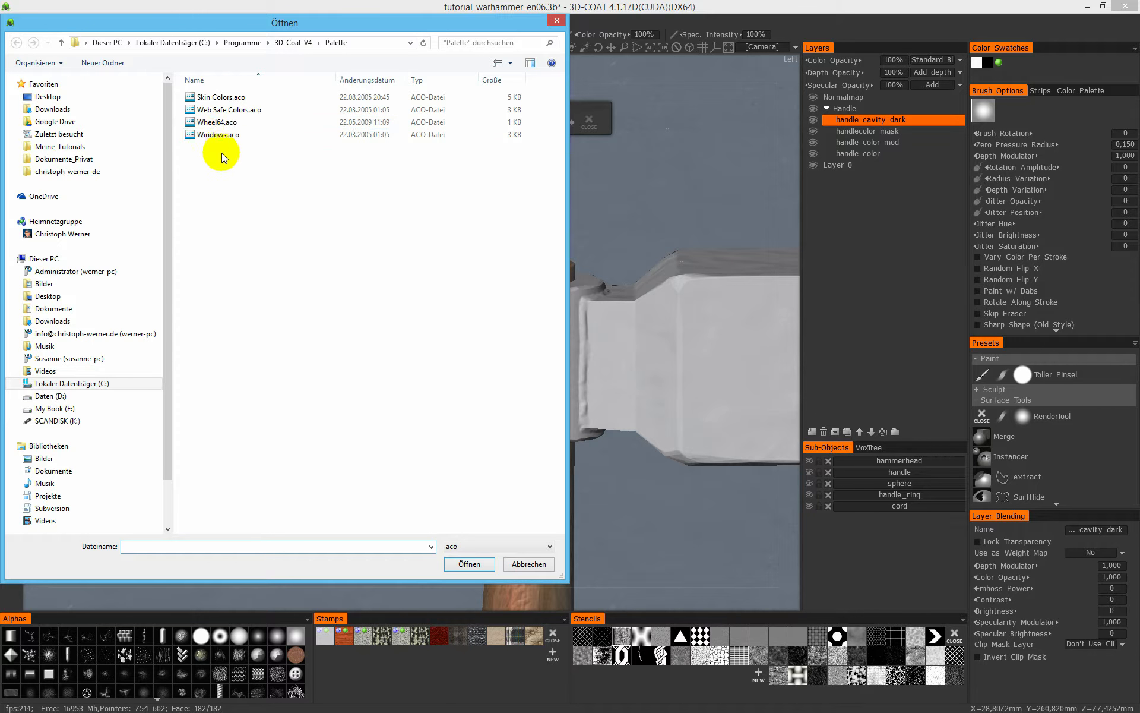
click(238, 123)
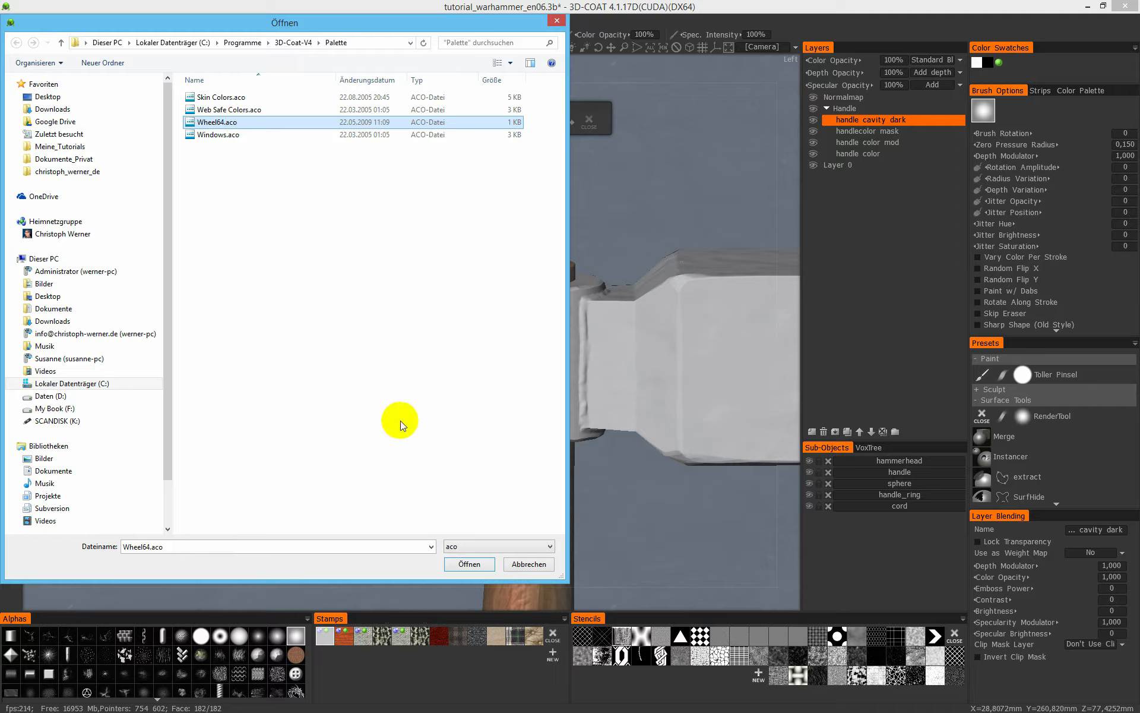
click(469, 563)
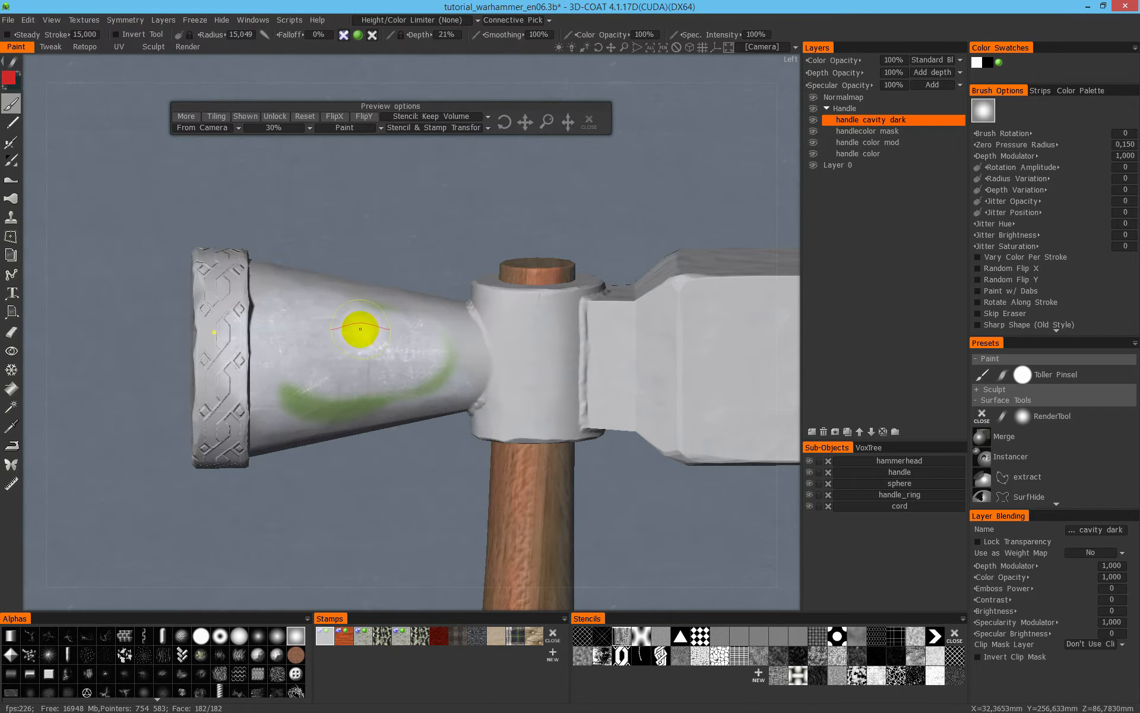
- Check the restored quick color wheel and show its options for saving and loading a palette
key(space)
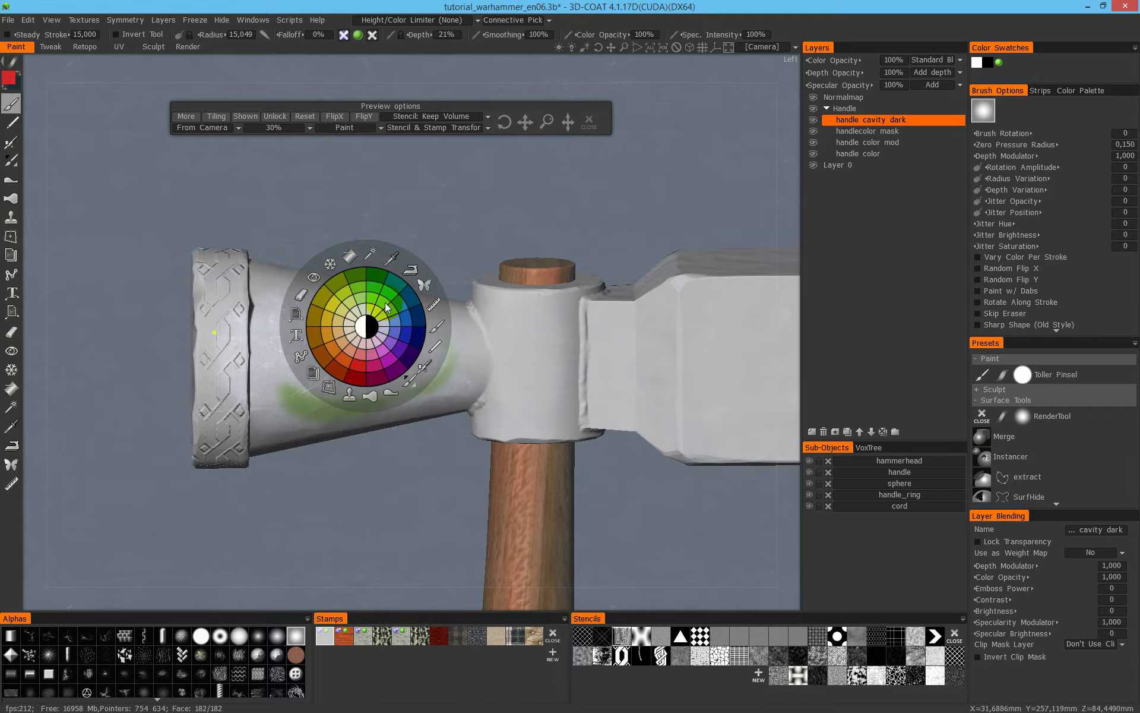
click(362, 314)
key(space)
right_click(351, 328)
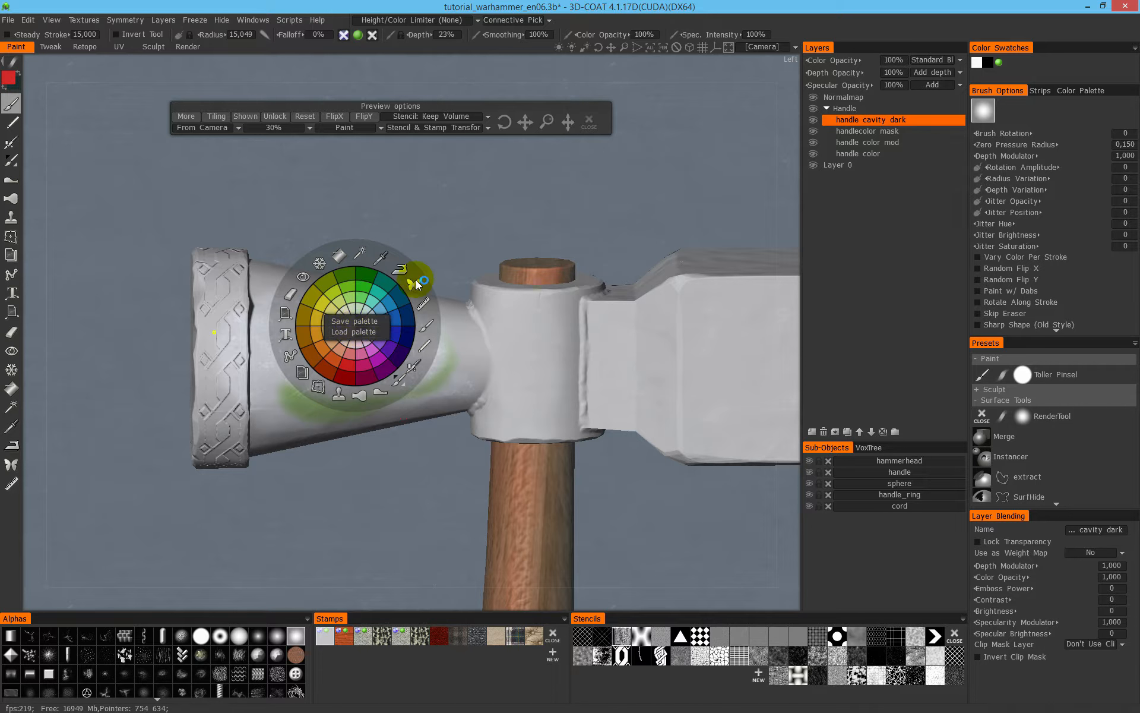
- Set the paint color to white with the quick color wheel
key(space)
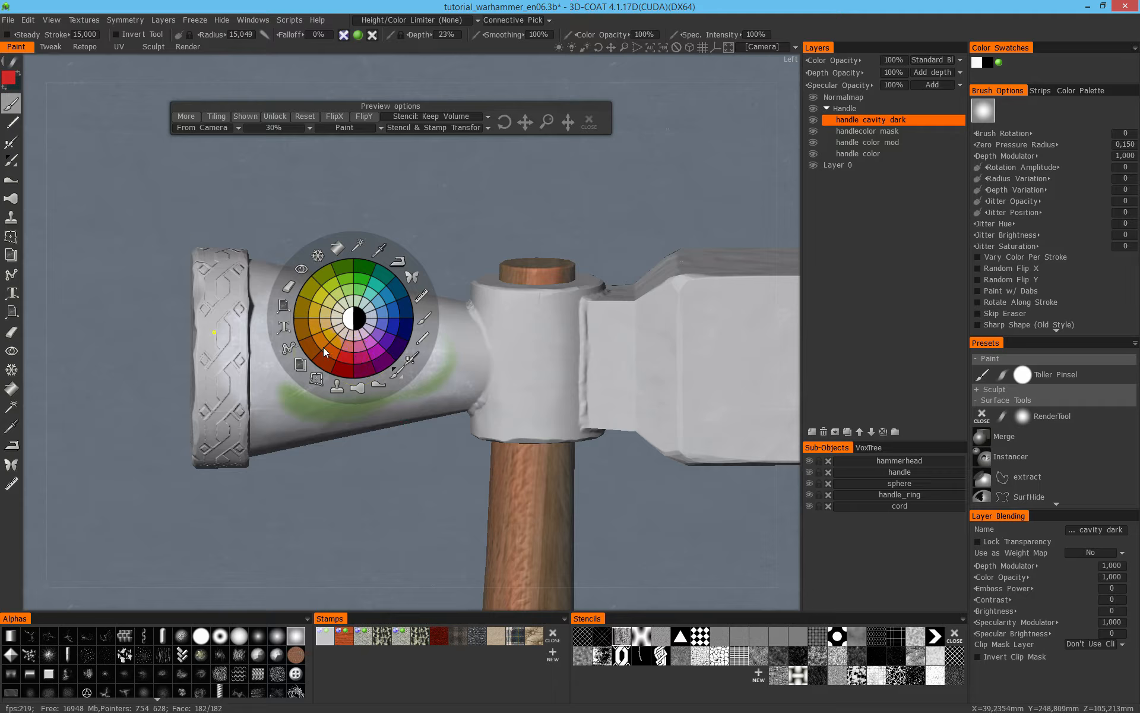
key(space)
mouse_move(349, 323)
alt+mouse_down()
mouse_move(384, 327)
mouse_move(356, 322)
alt+mouse_up()
key(space)
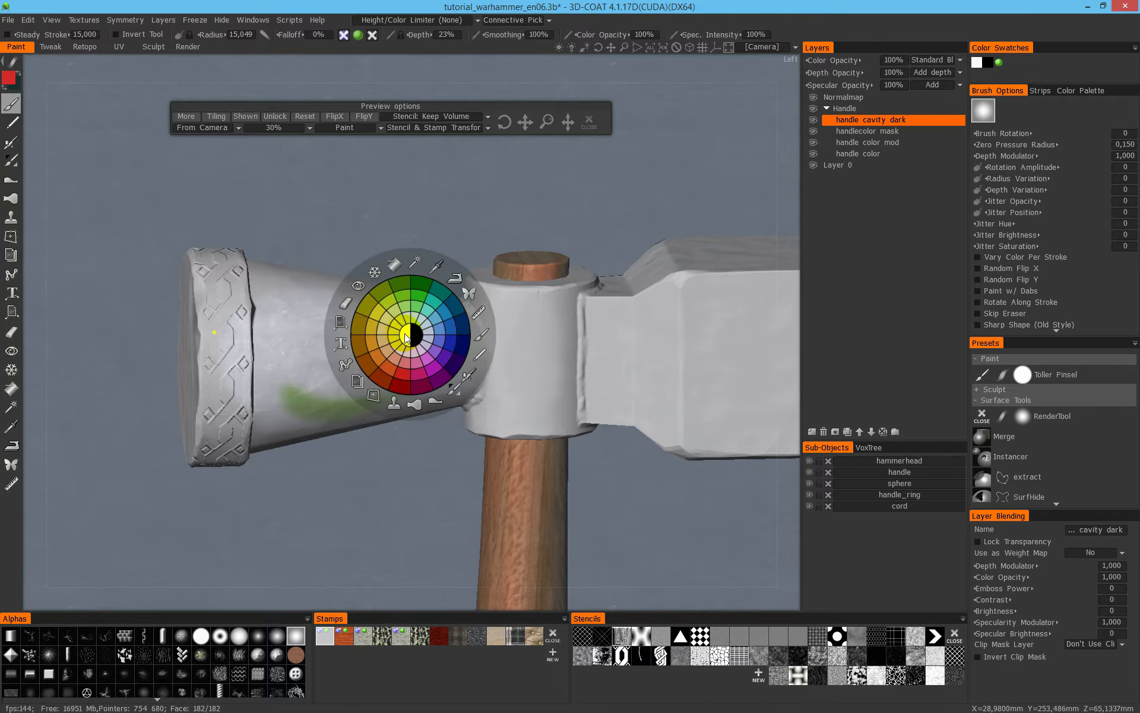
click(405, 346)
- Paint the tiled metal texture over the cone's green marks, the handle socket and the top of the hammer block
mouse_move(453, 369)
alt+mouse_down()
mouse_move(402, 326)
mouse_move(352, 375)
mouse_move(381, 414)
mouse_move(459, 352)
mouse_move(601, 359)
mouse_move(509, 323)
alt+mouse_up()
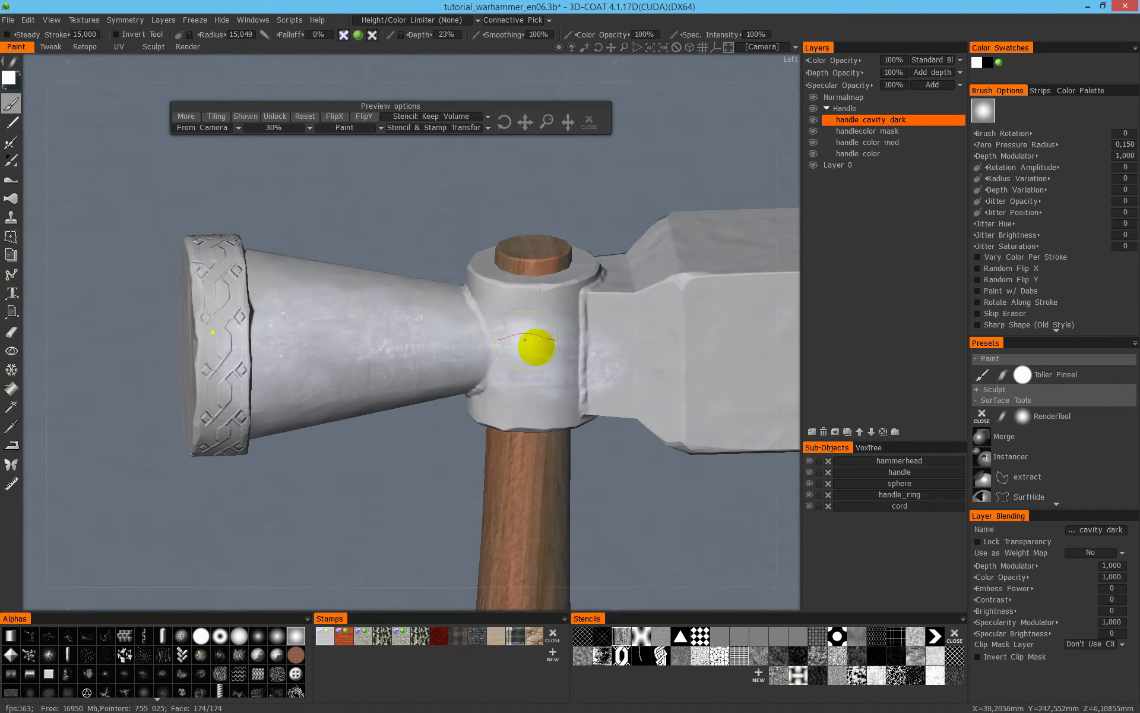
mouse_move(636, 359)
alt+mouse_down()
mouse_move(504, 369)
mouse_move(536, 371)
alt+mouse_up()
alt+middle_drag(308, 226, 391, 255)
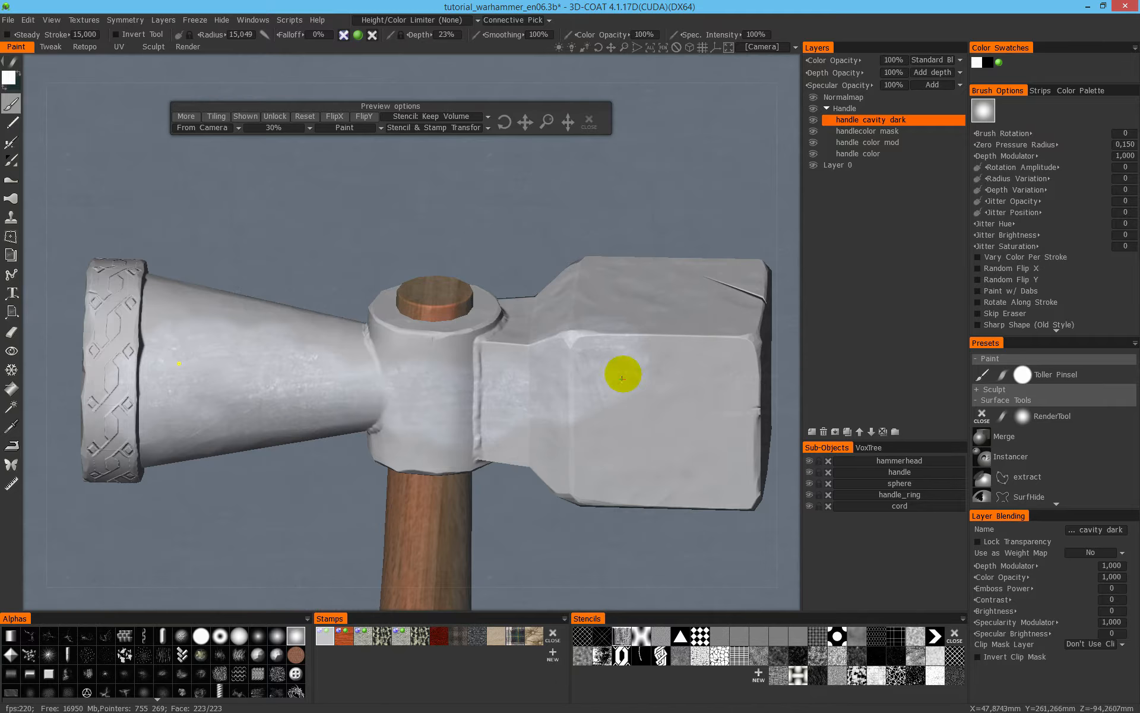
alt+middle_drag(645, 319, 507, 366)
alt+drag(507, 365, 498, 434)
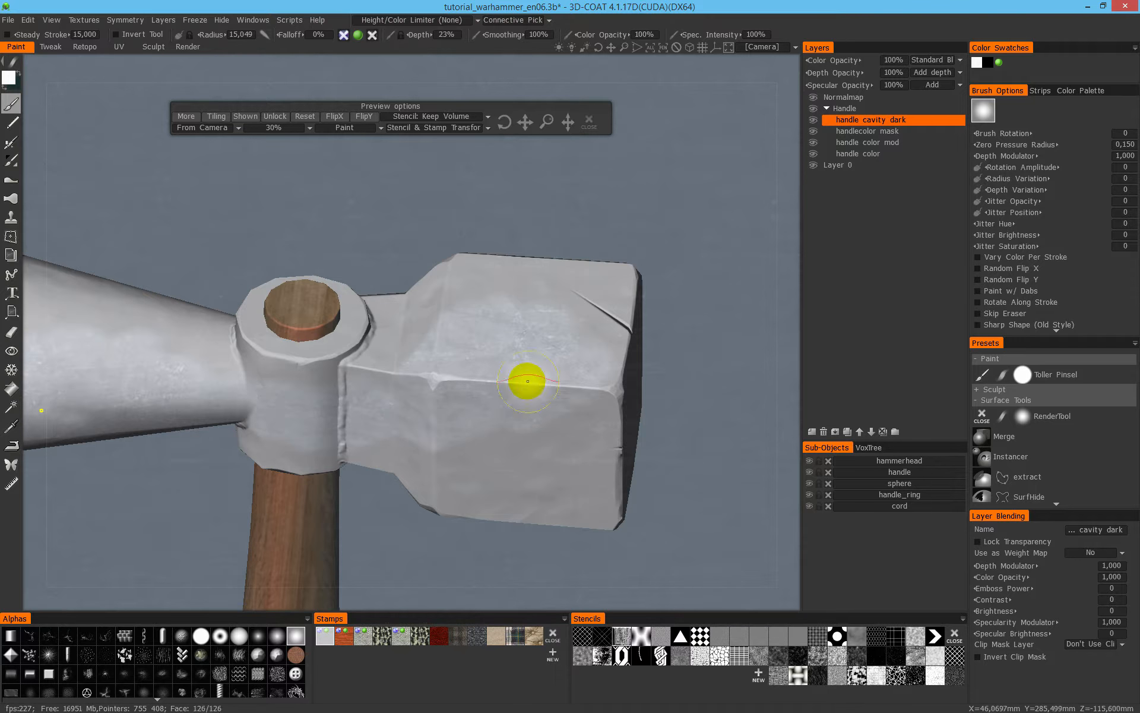
middle_drag(475, 368, 353, 343)
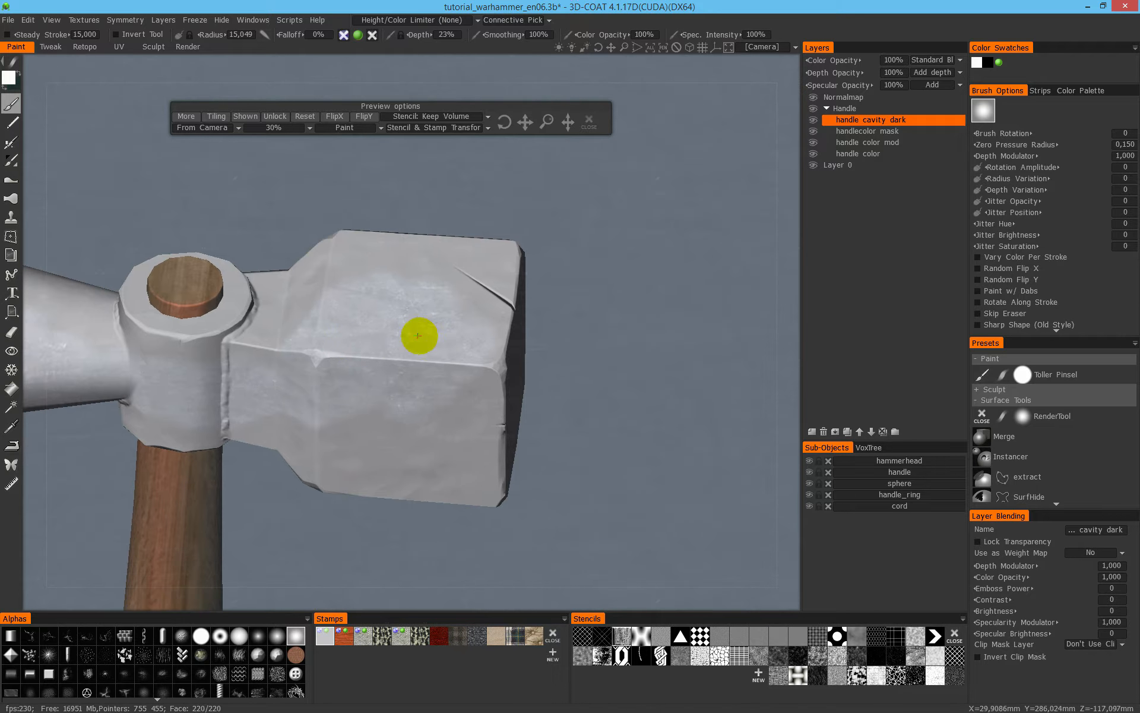
alt+drag(420, 336, 354, 320)
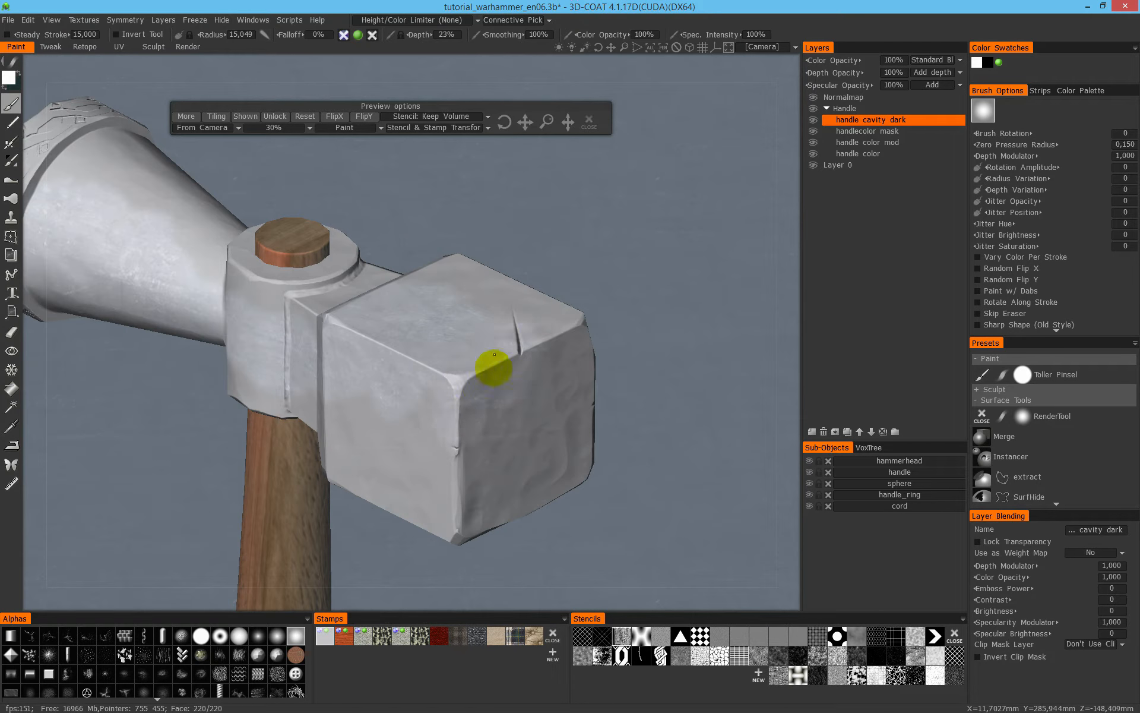
alt+drag(460, 350, 475, 395)
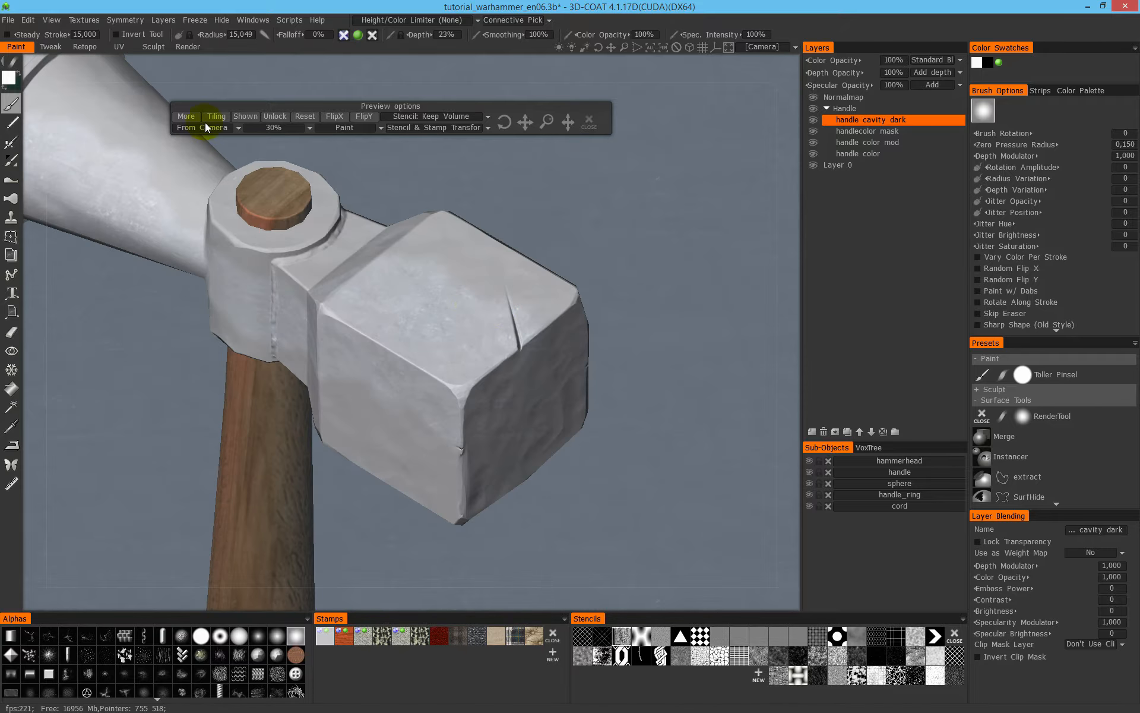
- Hide the stamp preview and paint the metal texture beside the crack on the block's top face
click(248, 117)
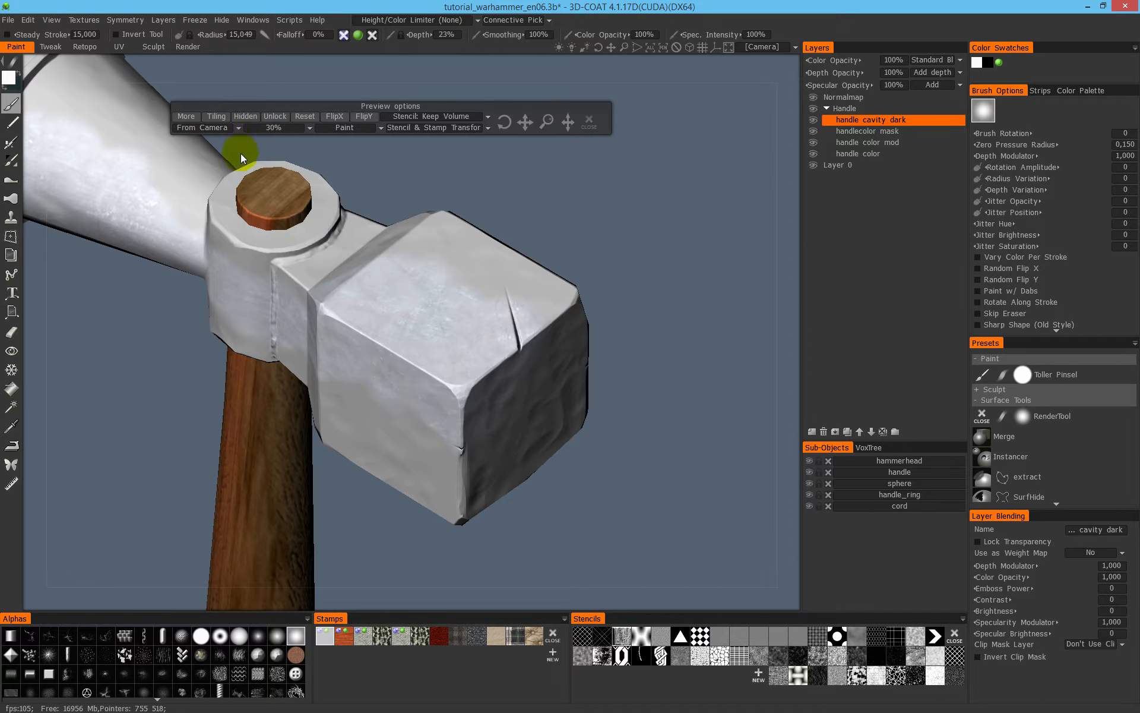
middle_drag(300, 177, 366, 291)
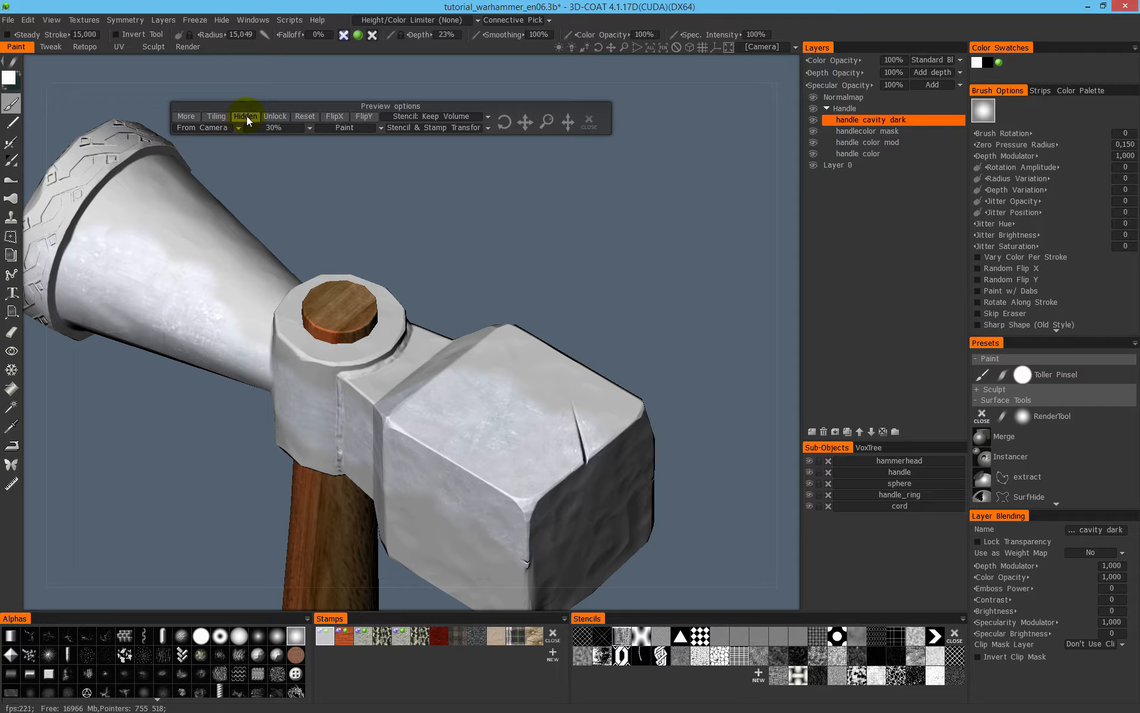
mouse_move(555, 428)
alt+mouse_down()
mouse_move(402, 389)
mouse_move(426, 458)
mouse_move(451, 433)
mouse_move(482, 432)
alt+mouse_up()
alt+drag(478, 423, 468, 458)
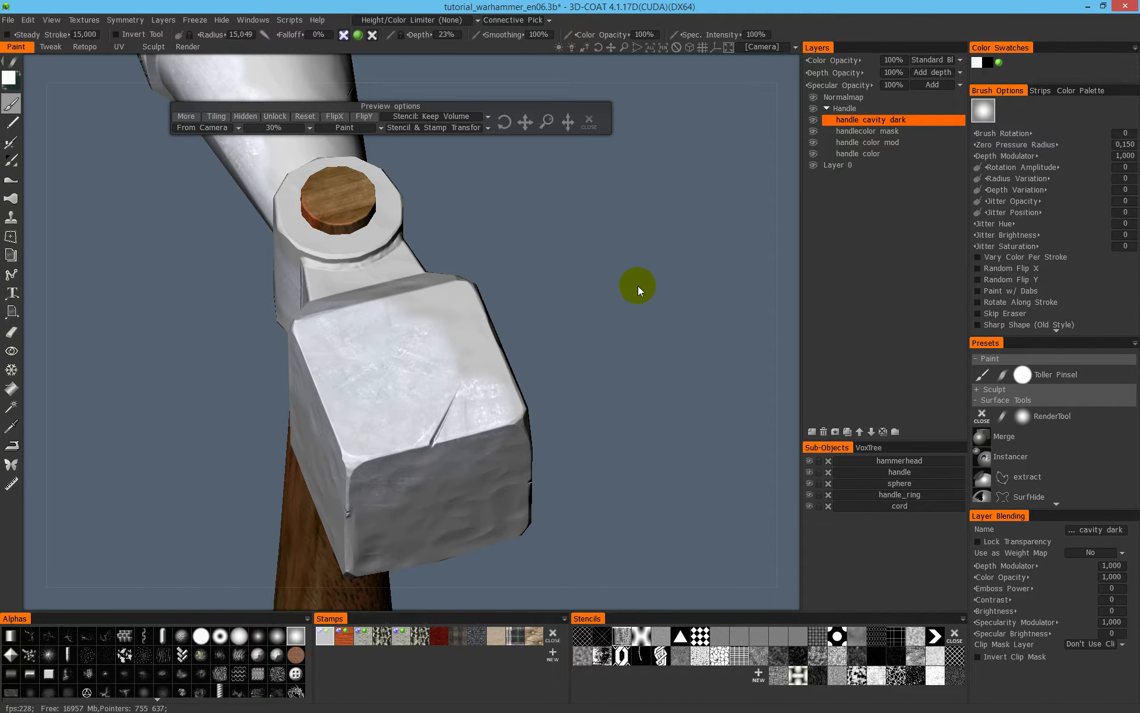
click(602, 279)
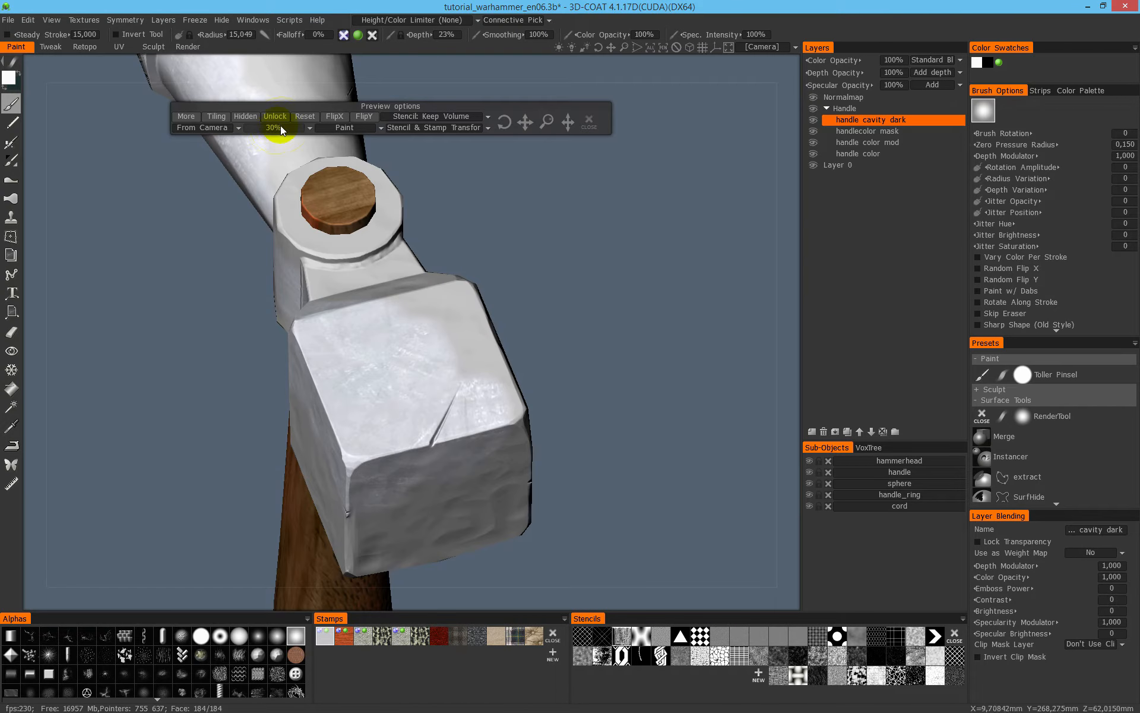
- Set the stamp preview's opacity to 40%
click(281, 127)
click(272, 196)
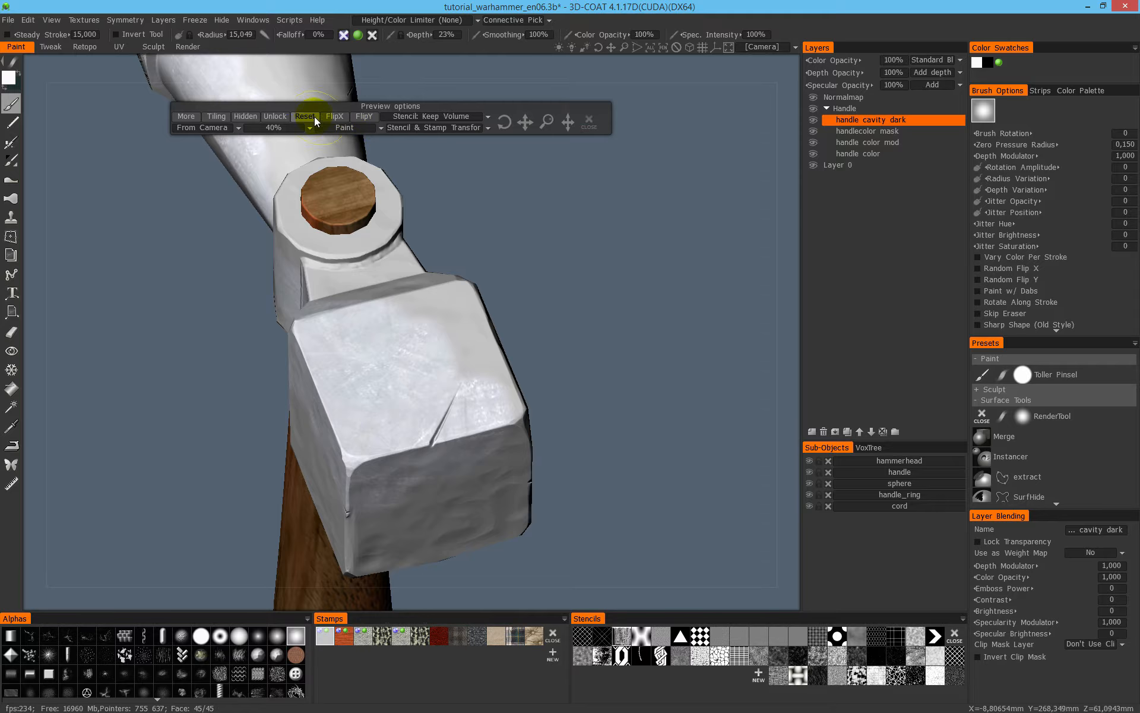
click(314, 117)
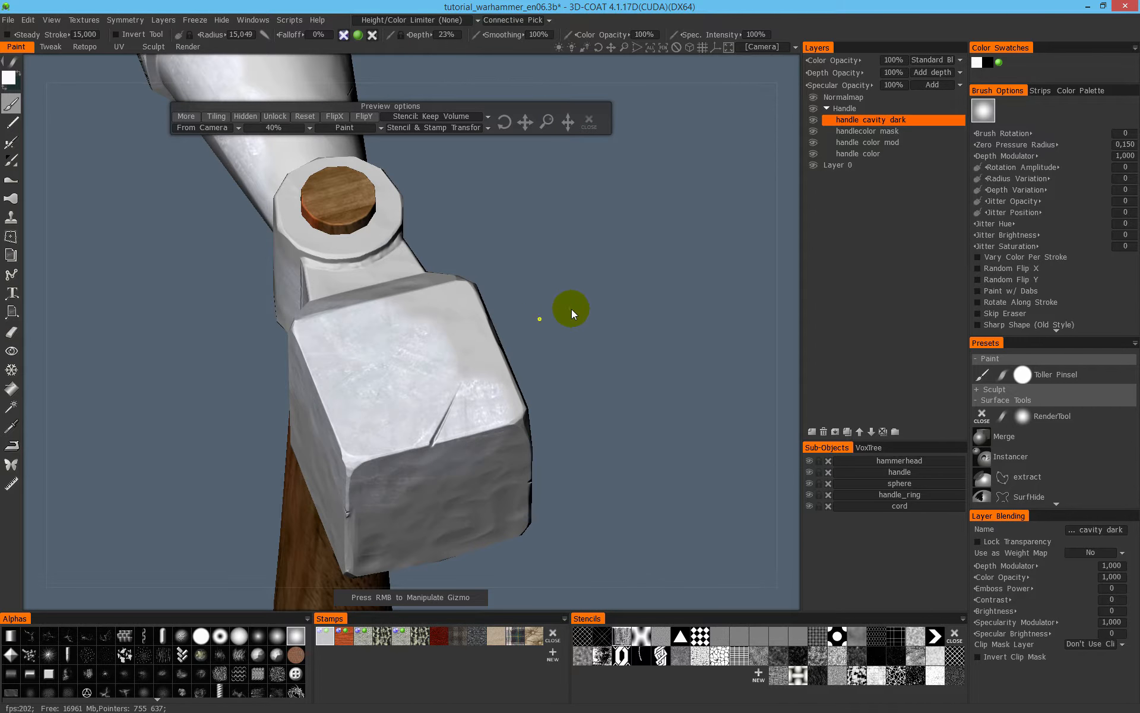
- Show the stamp preview and shift the metal stamp with its gizmo, freely and along its horizontal and vertical axes
mouse_move(540, 319)
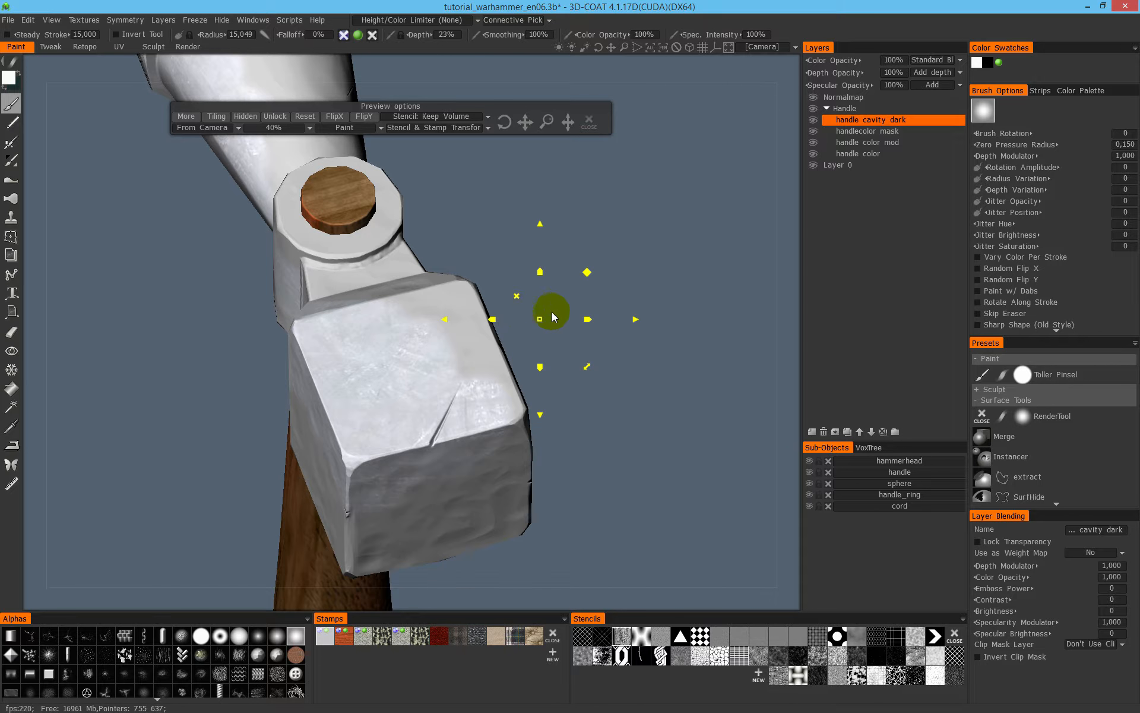
mouse_move(541, 321)
right_down()
mouse_move(536, 329)
mouse_move(551, 303)
right_up()
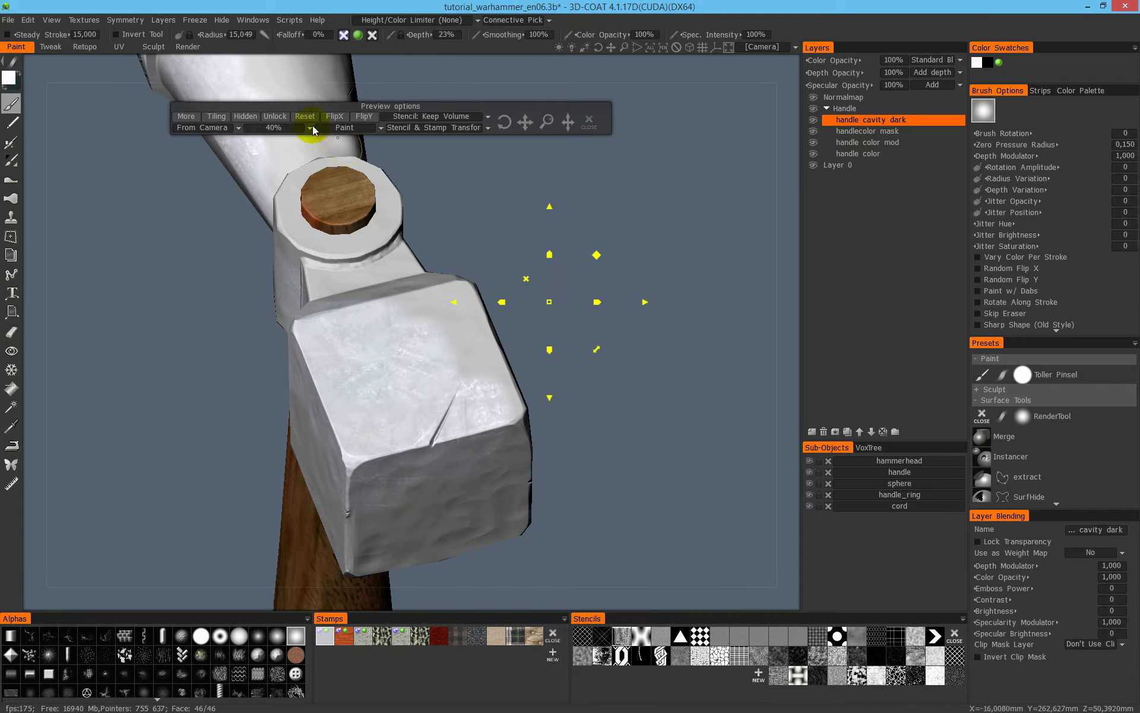
click(246, 118)
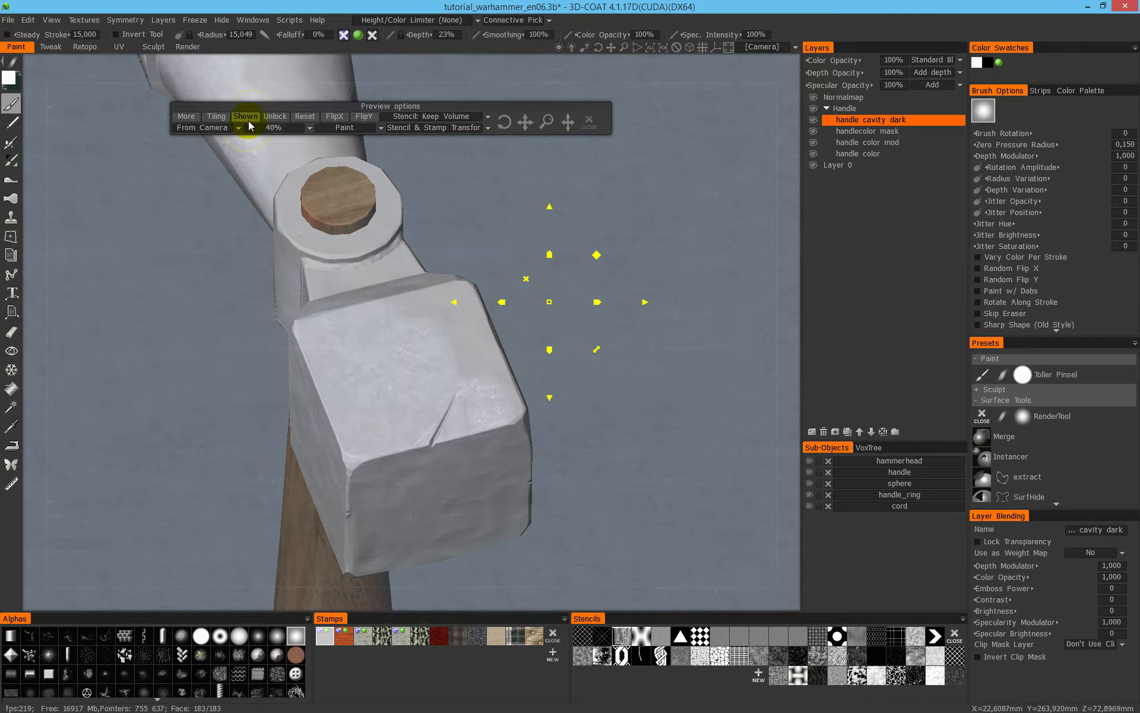
mouse_move(547, 306)
right_down()
mouse_move(593, 285)
mouse_move(583, 322)
mouse_move(549, 307)
right_up()
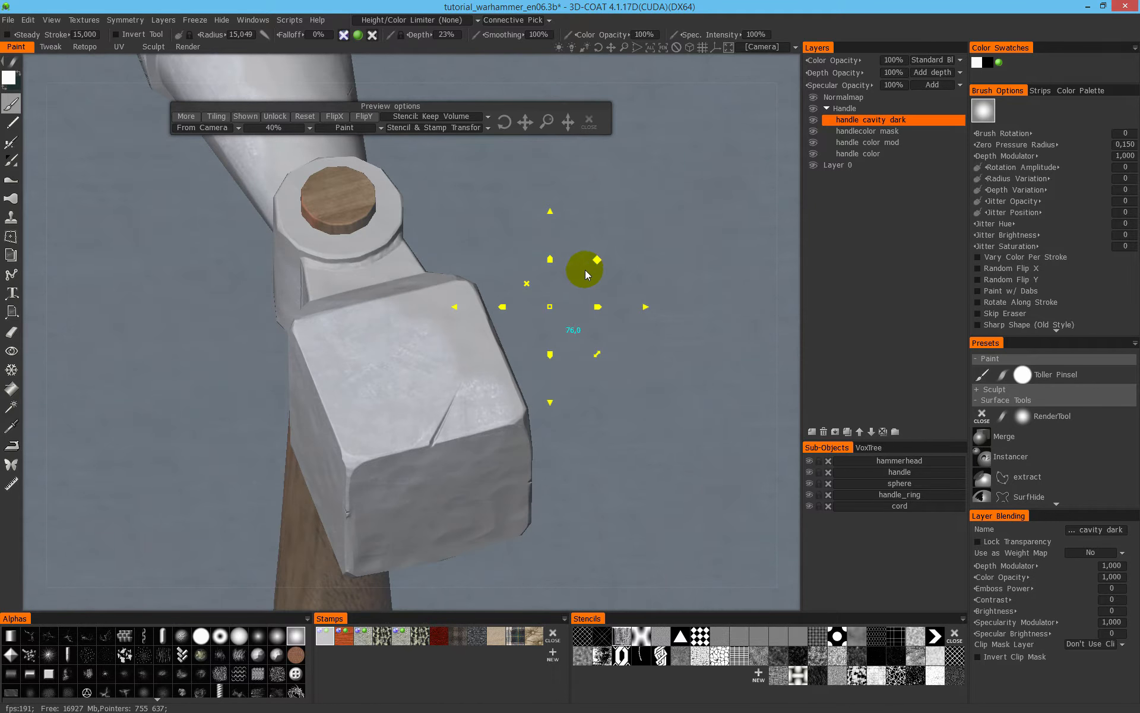
mouse_move(644, 307)
mouse_down()
mouse_move(695, 311)
mouse_move(619, 311)
mouse_move(662, 308)
mouse_up()
mouse_move(572, 215)
mouse_down()
mouse_move(576, 176)
mouse_move(581, 242)
mouse_move(566, 219)
mouse_move(568, 170)
mouse_move(562, 205)
mouse_up()
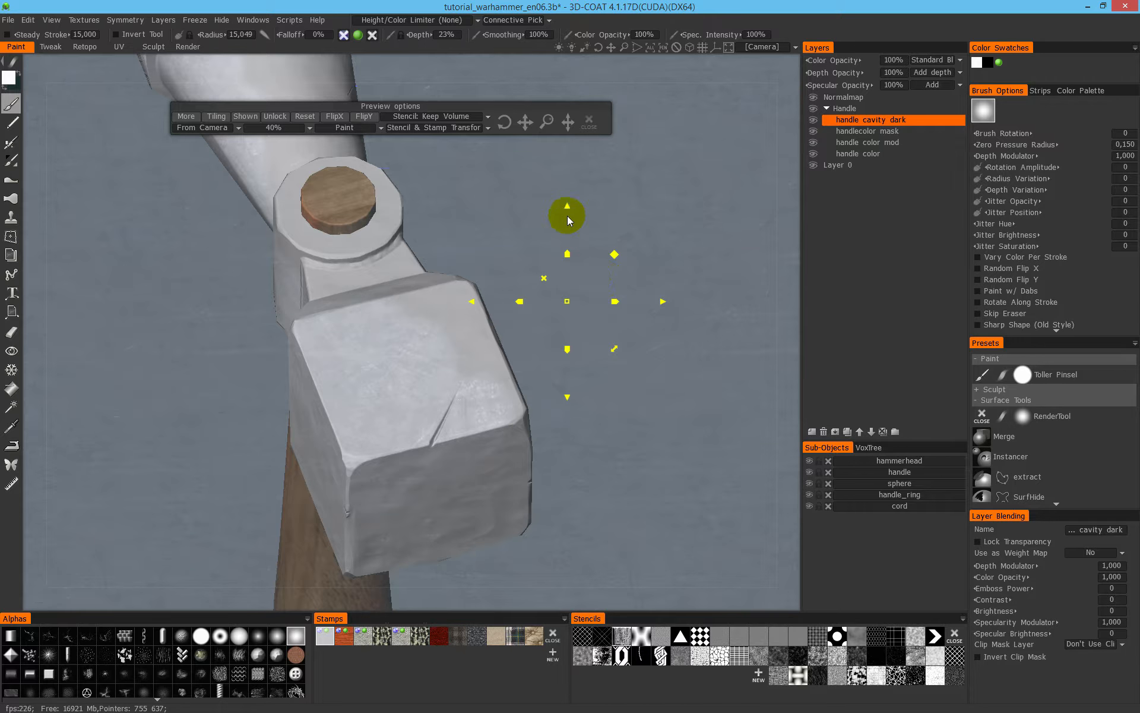
drag(567, 204, 565, 162)
mouse_move(565, 159)
mouse_down()
mouse_move(565, 207)
mouse_move(560, 178)
mouse_up()
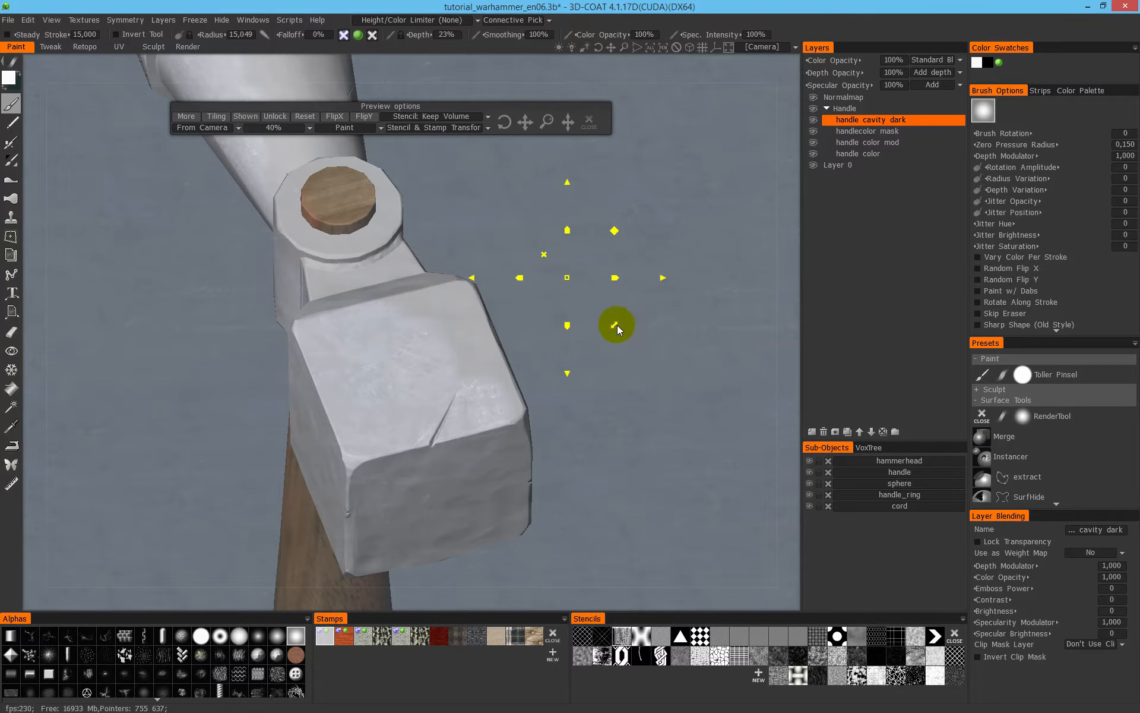
- Rotate the metal stamp slightly and adjust its position with the gizmo and the preview's transform controls
mouse_move(615, 328)
mouse_down()
mouse_move(600, 339)
mouse_move(604, 327)
mouse_up()
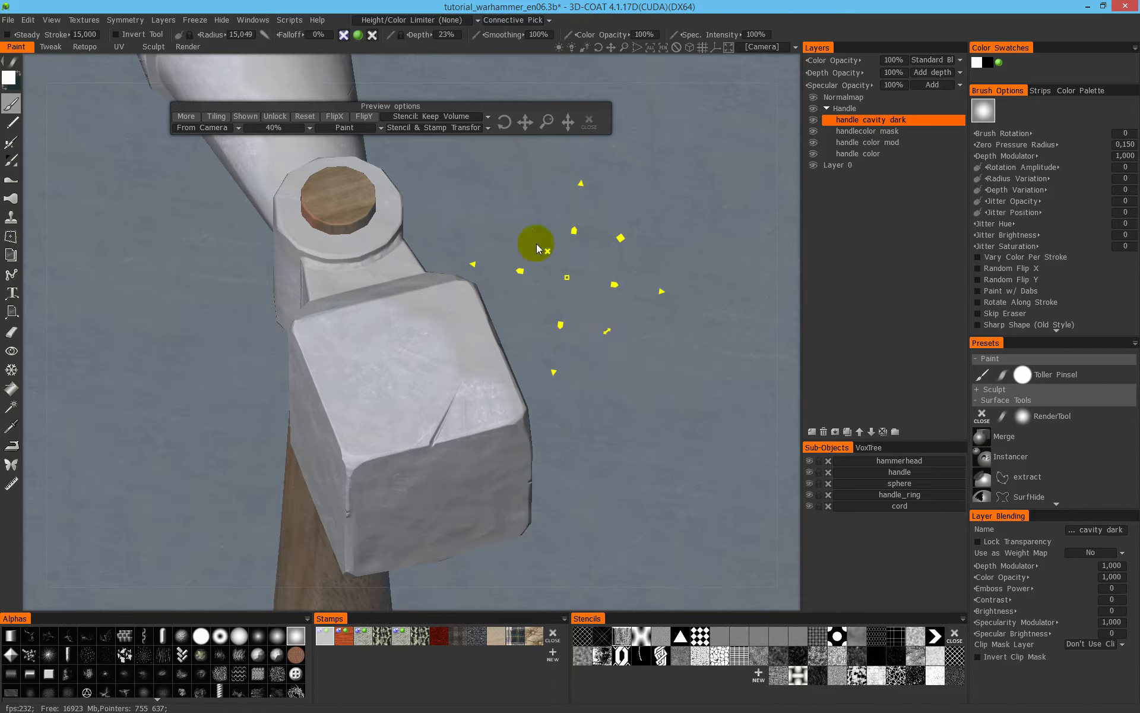
click(569, 277)
right_drag(568, 277, 567, 279)
drag(504, 121, 545, 115)
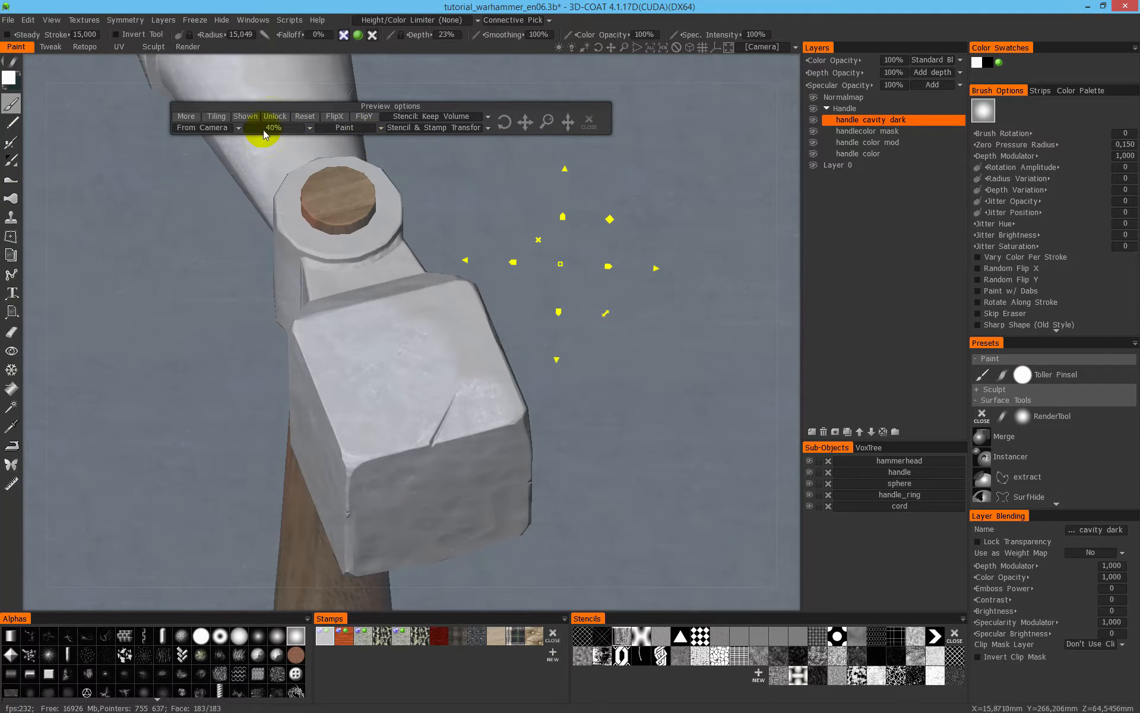
- Reset the metal stamp's transformation, reposition it near the hammer block and hide its preview
click(304, 117)
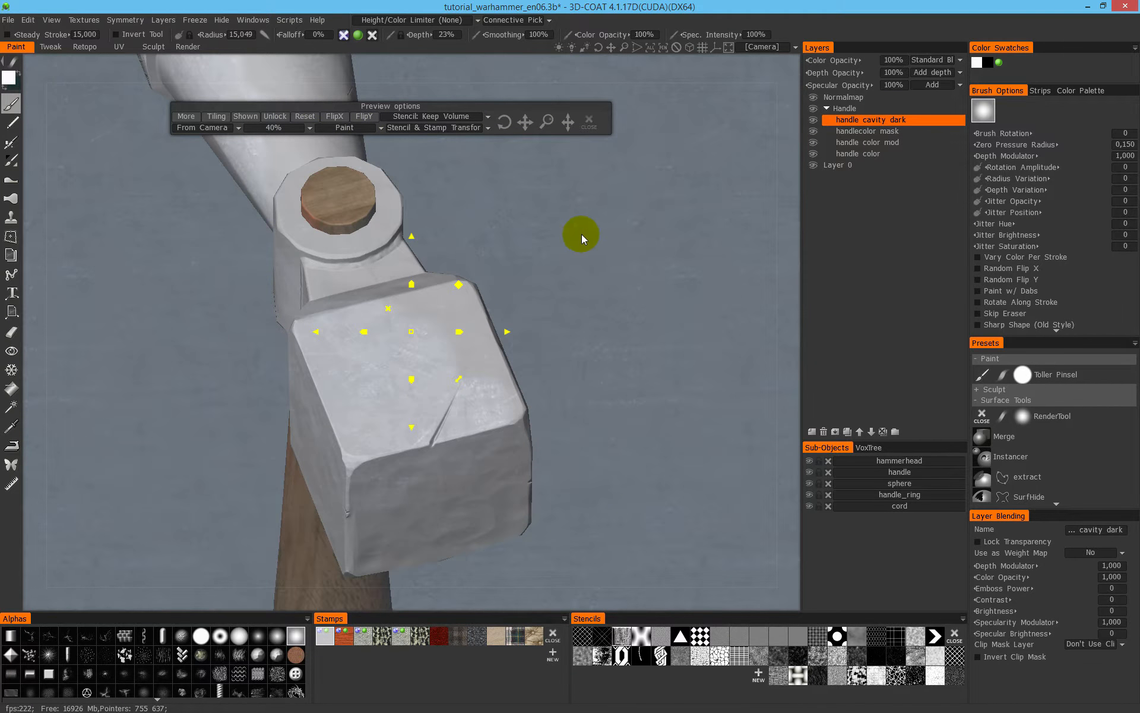
middle_drag(618, 219, 600, 230)
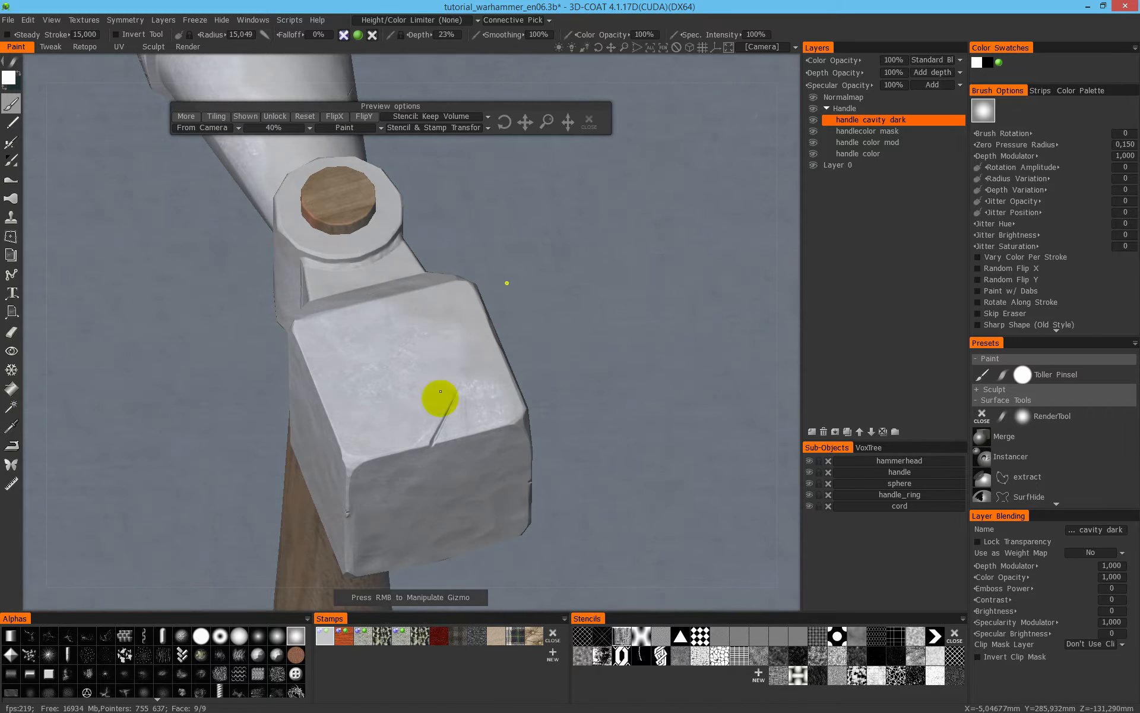
click(256, 119)
- Paint the metal texture over the block's side face and the edge beside its striking face
mouse_move(275, 152)
mouse_down()
mouse_move(351, 326)
mouse_move(483, 415)
mouse_move(313, 377)
mouse_move(351, 389)
mouse_move(420, 369)
mouse_move(395, 402)
mouse_up()
drag(313, 432, 364, 374)
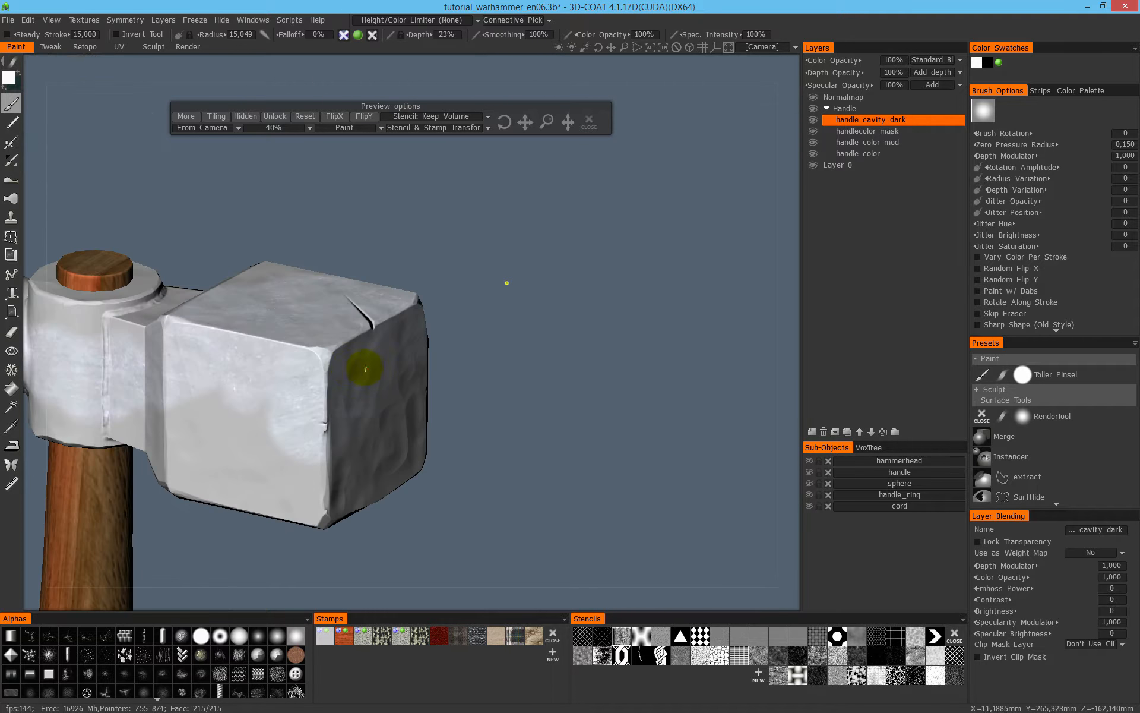
mouse_move(435, 355)
mouse_down()
mouse_move(529, 428)
mouse_move(453, 323)
mouse_up()
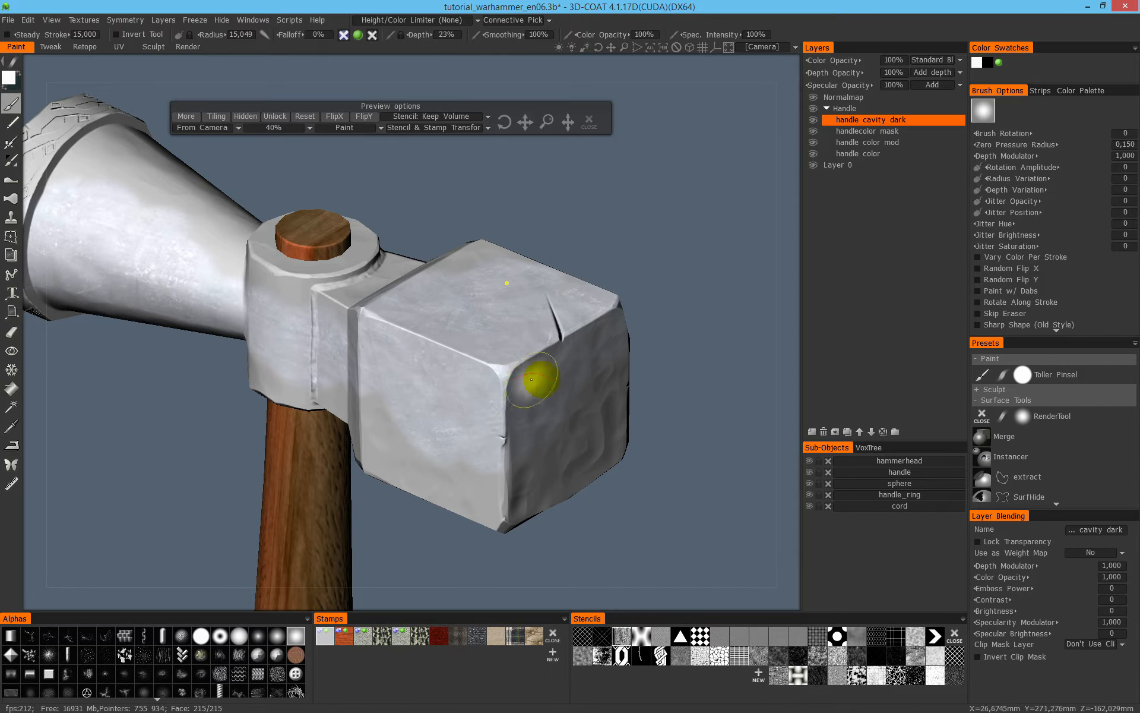
- Switch the viewport to Flat Shade to reveal the unpainted areas of the hammer head
click(51, 19)
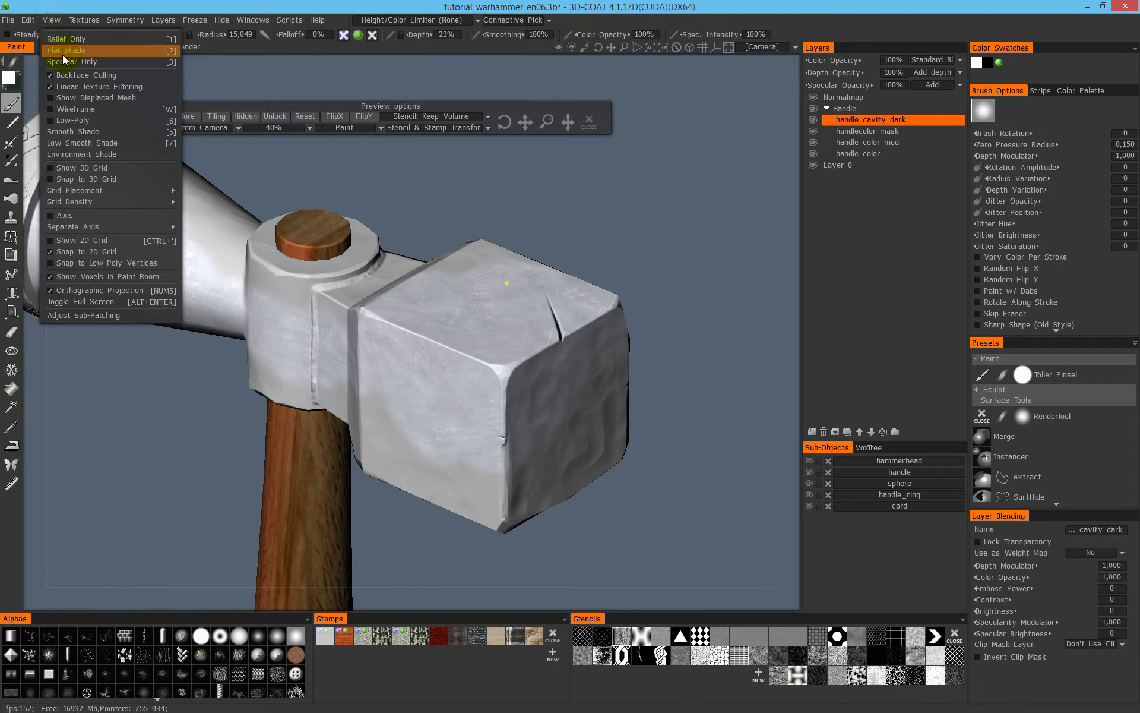
click(115, 51)
alt+drag(520, 383, 492, 387)
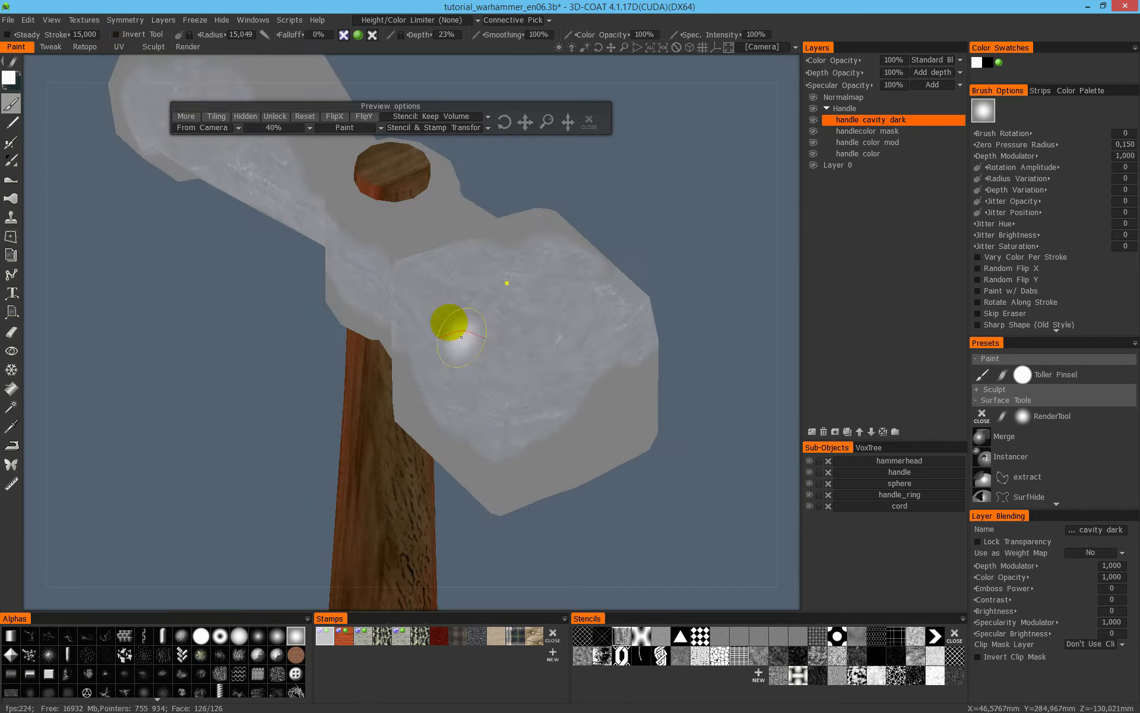
- Check the hammer in the Specular Only view and return to Flat Shade
click(52, 20)
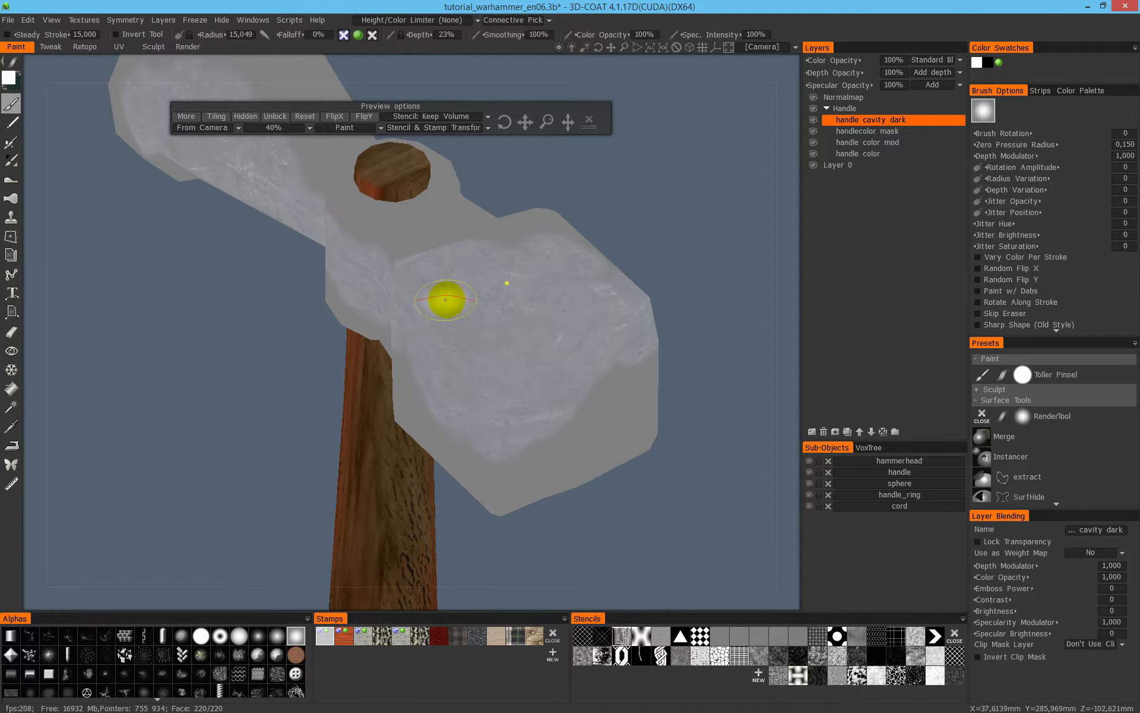
key(3)
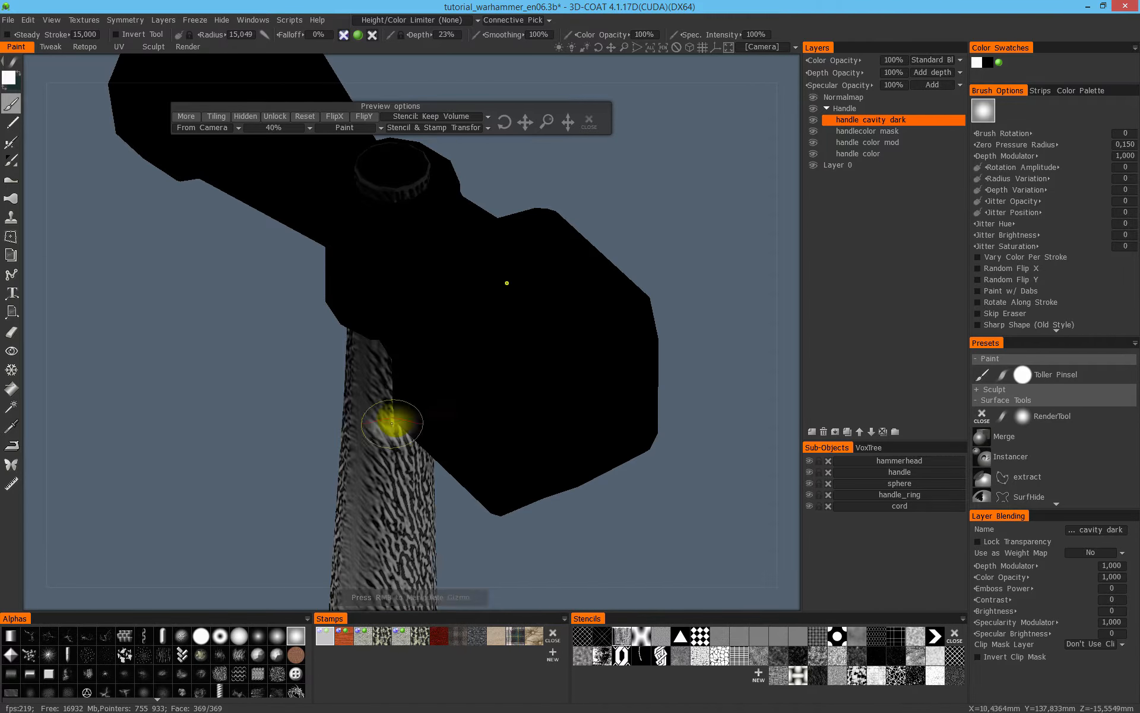
key(1)
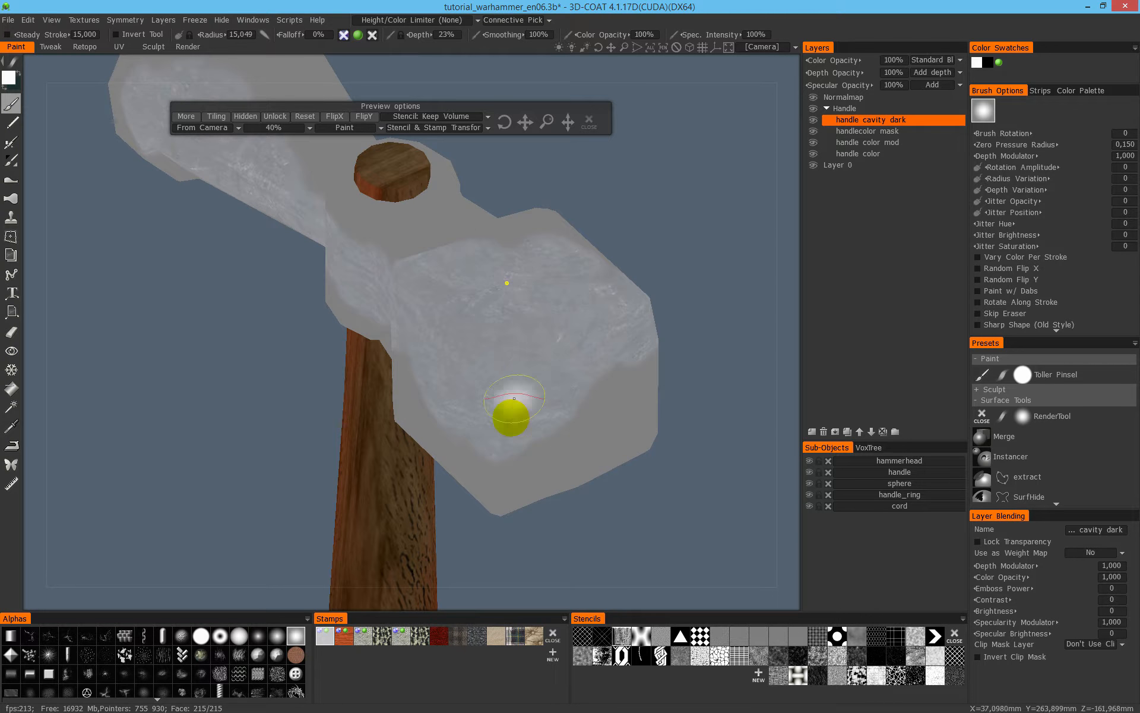
- Paint the metal texture over the bare grey areas of the block, handle socket and cone in flat shading
mouse_move(536, 361)
alt+mouse_down()
mouse_move(537, 440)
mouse_move(611, 373)
alt+mouse_up()
mouse_move(499, 382)
alt+mouse_down()
mouse_move(489, 369)
mouse_move(609, 364)
mouse_move(488, 395)
alt+mouse_up()
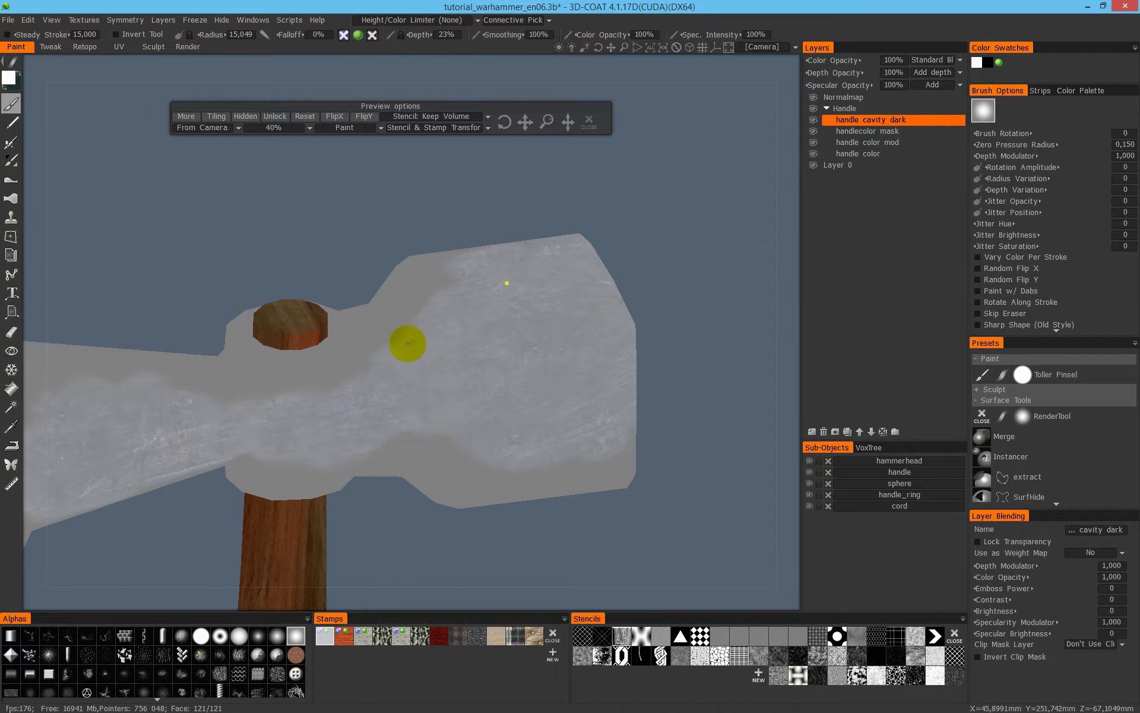
alt+drag(396, 370, 636, 331)
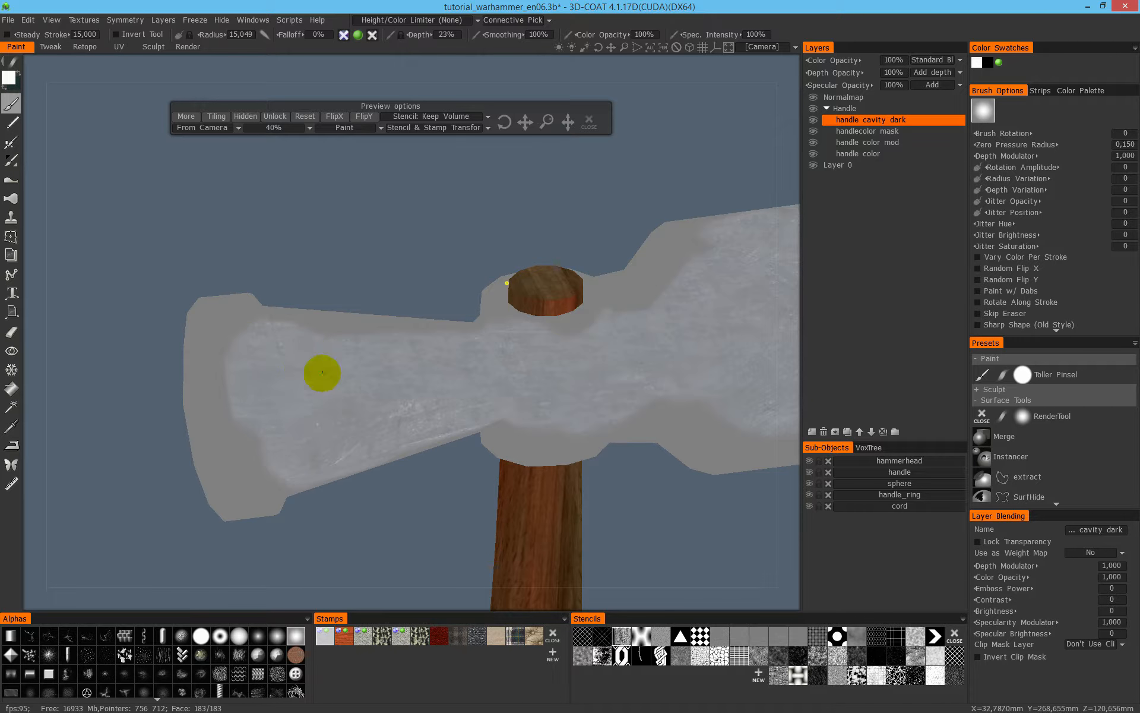
alt+drag(318, 377, 222, 380)
mouse_move(357, 395)
alt+mouse_down()
mouse_move(267, 394)
mouse_move(271, 413)
alt+mouse_up()
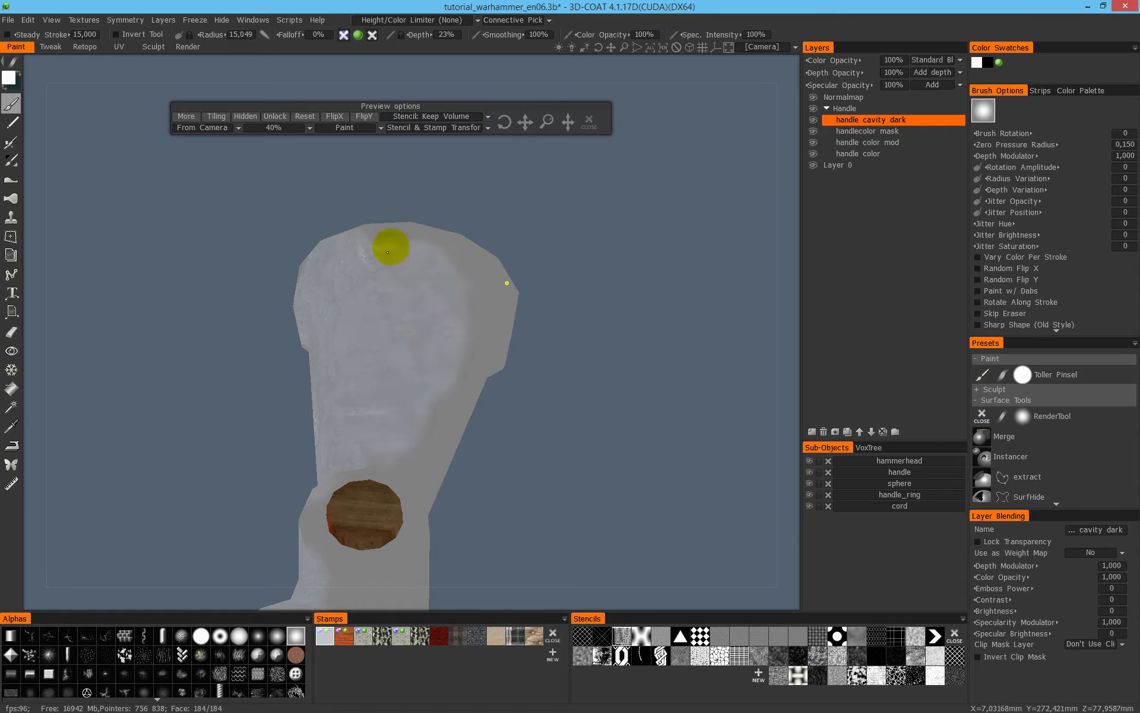
alt+drag(412, 360, 419, 434)
mouse_move(464, 324)
alt+mouse_down()
mouse_move(515, 333)
mouse_move(469, 301)
mouse_move(496, 308)
mouse_move(476, 282)
alt+mouse_up()
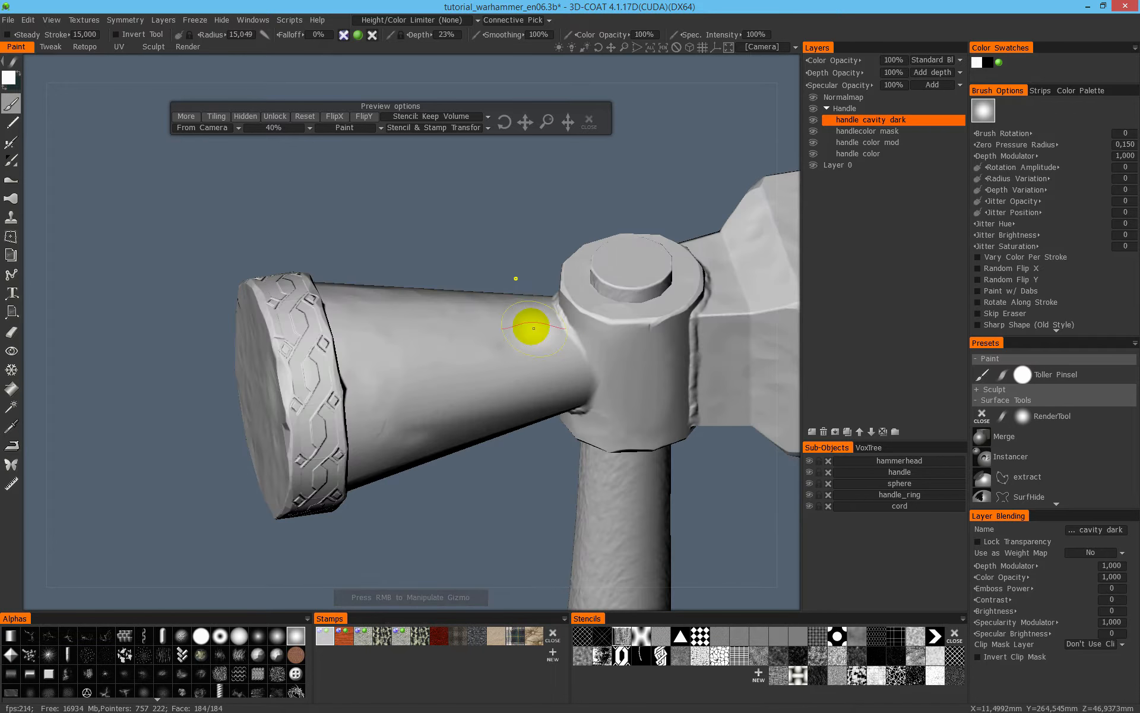
- Compare the hammer head in the uncolored relief view and in the fully shaded view
mouse_move(529, 327)
alt+mouse_down()
mouse_move(550, 321)
mouse_move(499, 250)
mouse_move(425, 279)
mouse_move(488, 326)
mouse_move(403, 313)
mouse_move(465, 312)
alt+mouse_up()
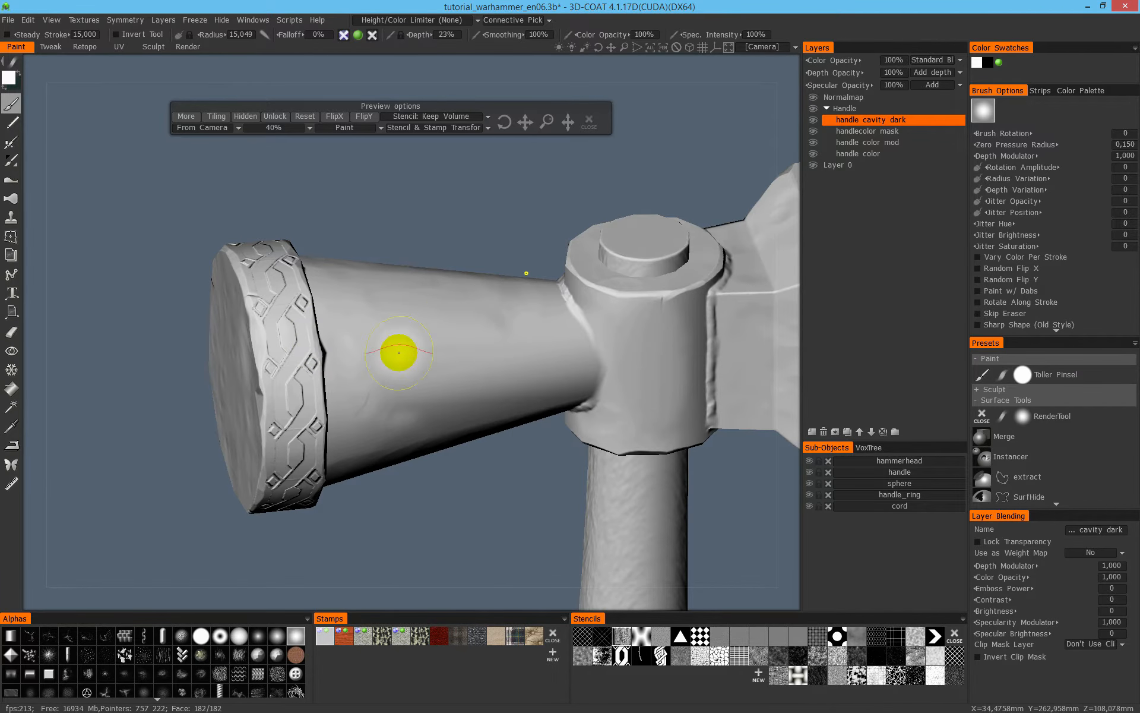
key(w)
key(w)
- Inspect the depth, color and specular textures assigned to the metal stamp, leaving its settings as they are
right_click(332, 632)
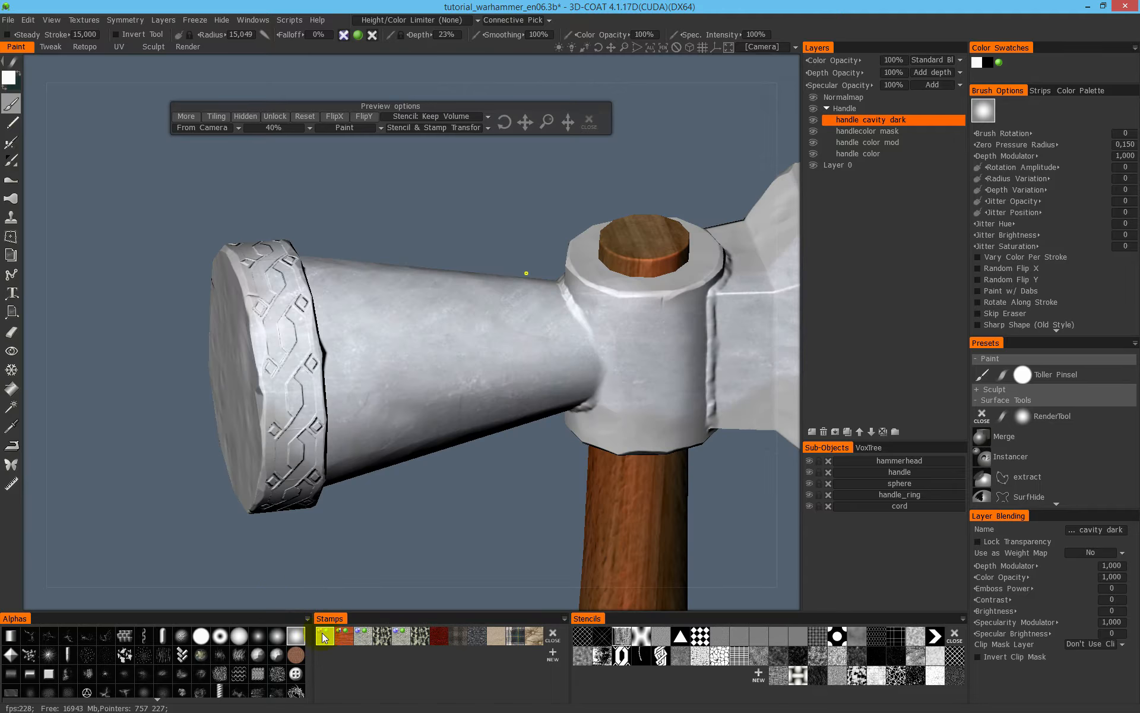
right_click(322, 636)
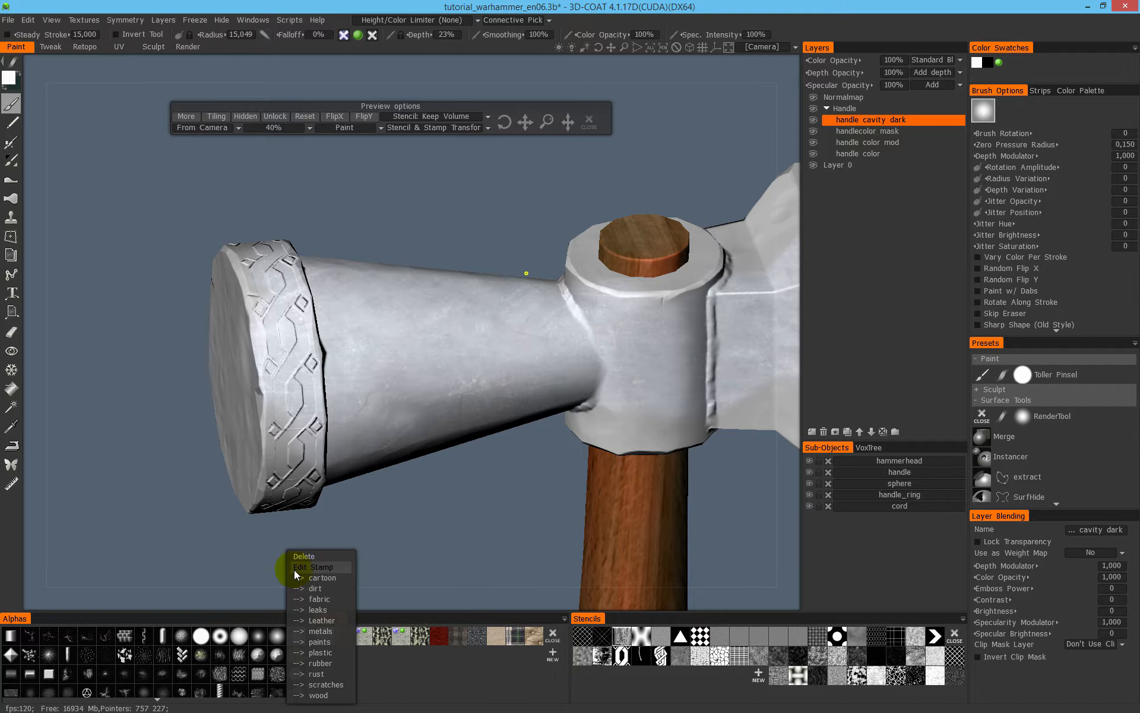
click(318, 567)
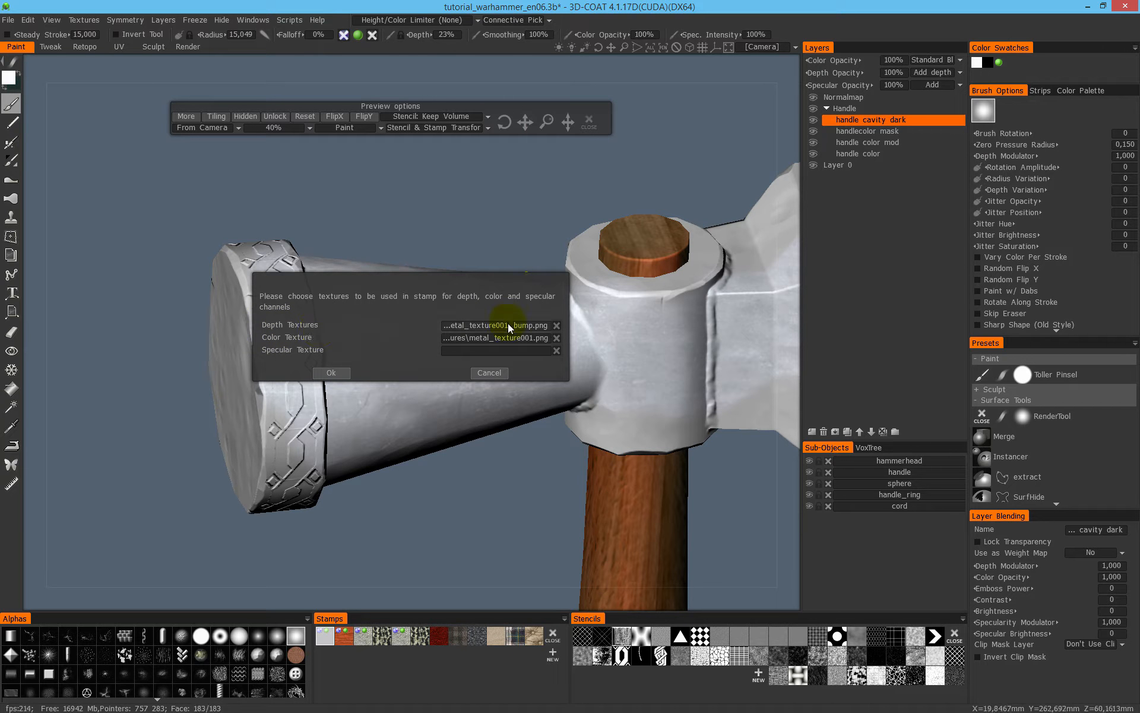
click(501, 373)
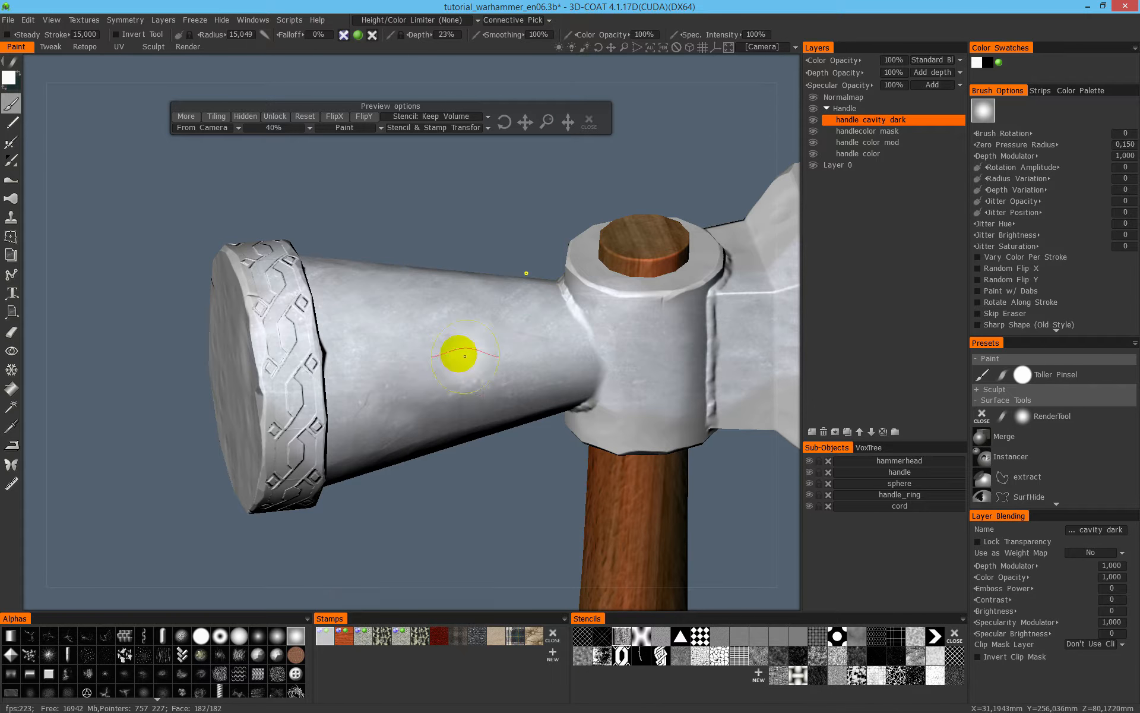
- Switch the viewport to the uncolored relief view and examine the cone and block surfaces
alt+drag(506, 342, 473, 343)
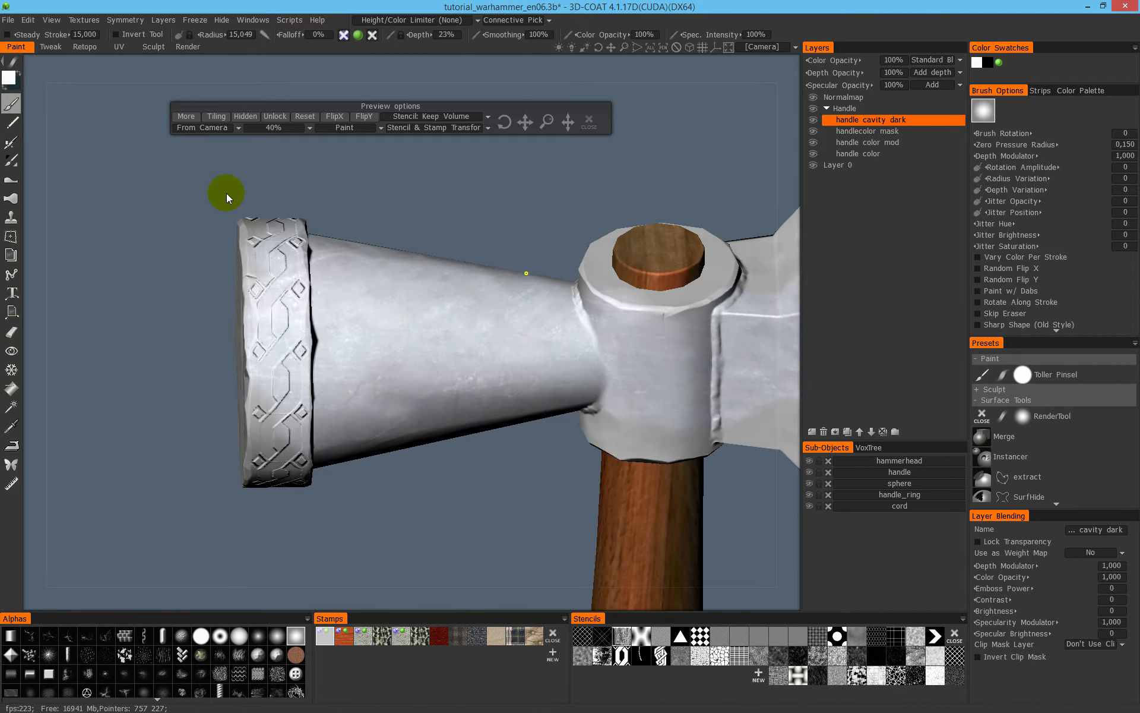
click(52, 20)
click(59, 38)
alt+drag(450, 388, 387, 333)
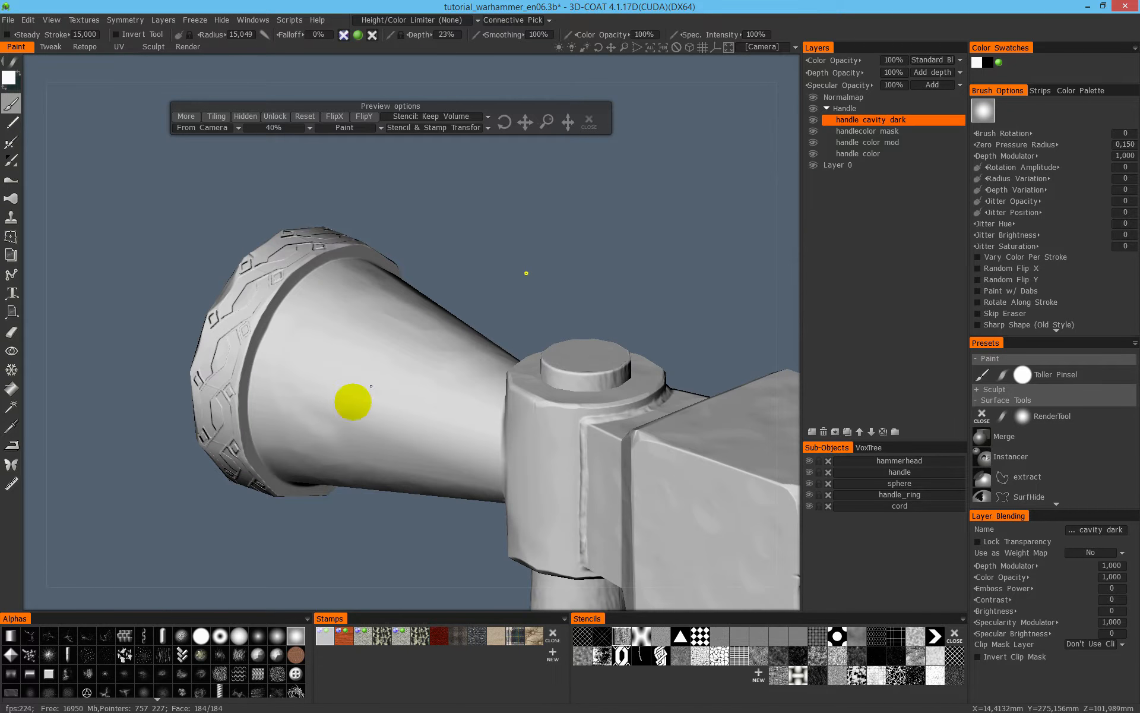
alt+drag(428, 407, 426, 164)
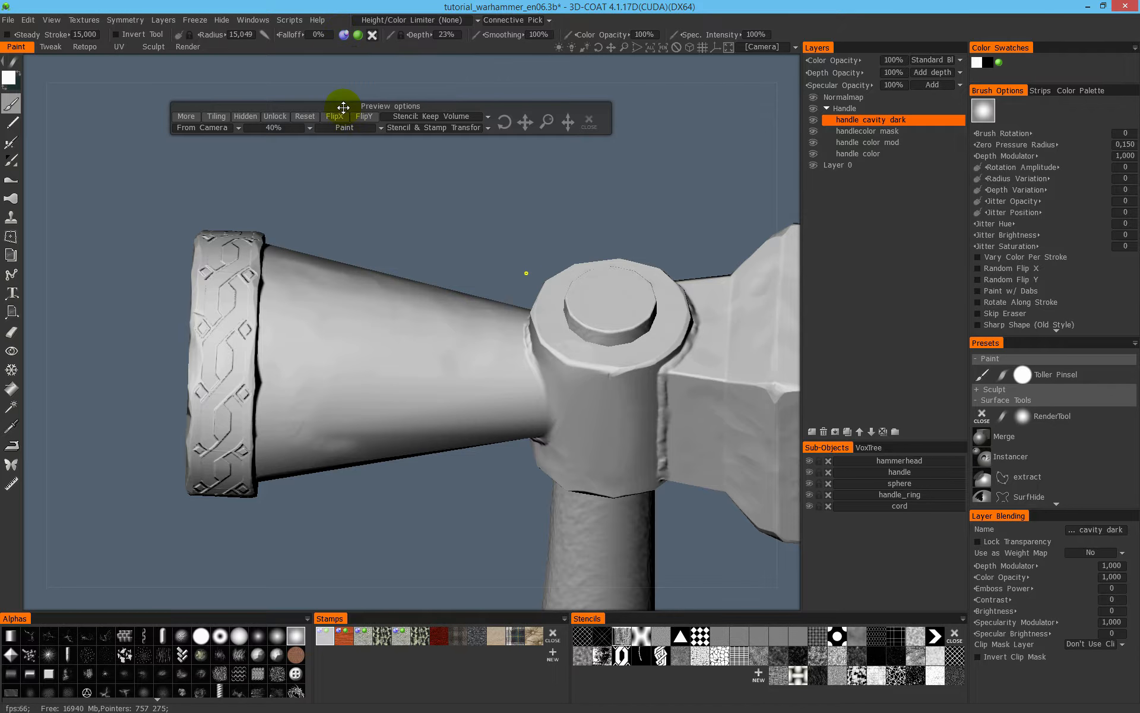
- Enable depth painting for the brush, paint the metal stamp's relief onto the cone, and return to shaded view
drag(344, 107, 344, 140)
mouse_move(345, 34)
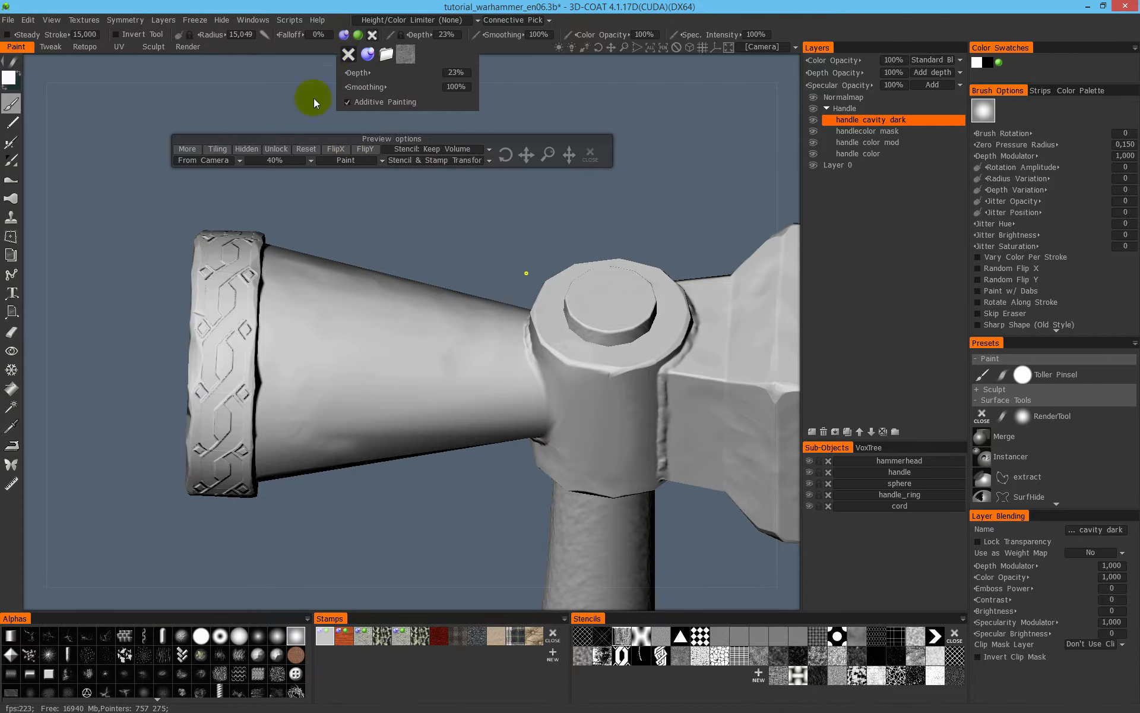
mouse_move(364, 331)
mouse_down()
mouse_move(339, 385)
mouse_move(473, 372)
mouse_move(353, 301)
mouse_move(346, 364)
mouse_move(415, 379)
mouse_move(410, 339)
mouse_move(437, 352)
mouse_up()
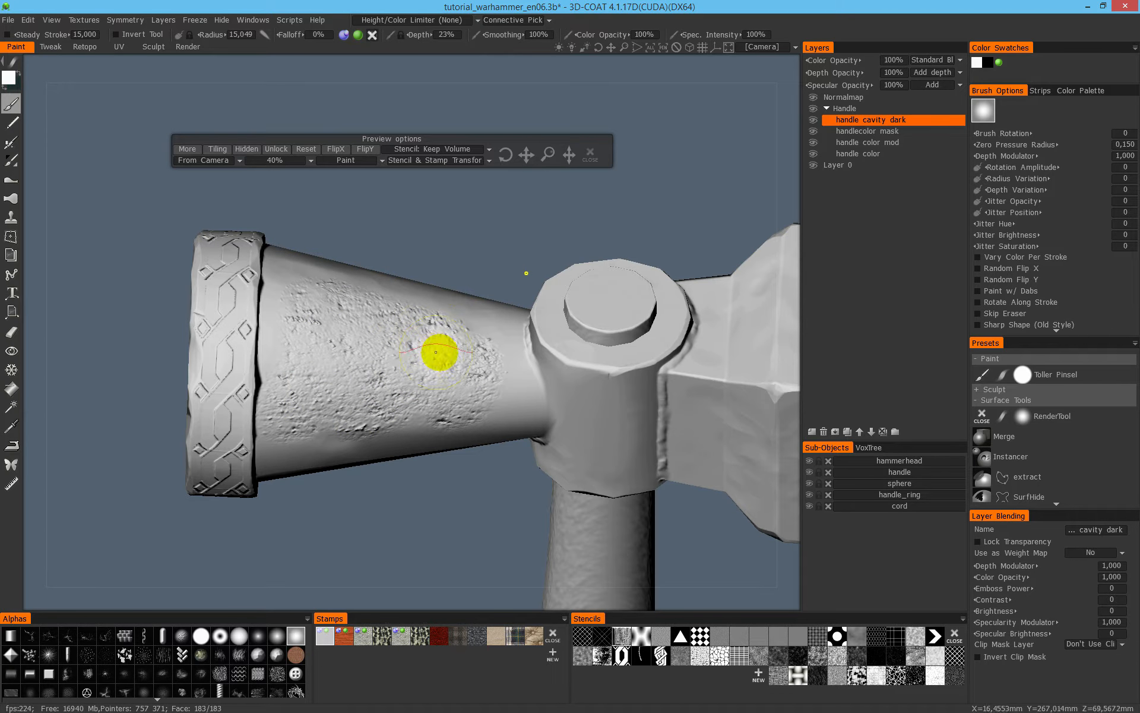
key(2)
alt+middle_drag(587, 394, 647, 380)
alt+drag(357, 291, 532, 286)
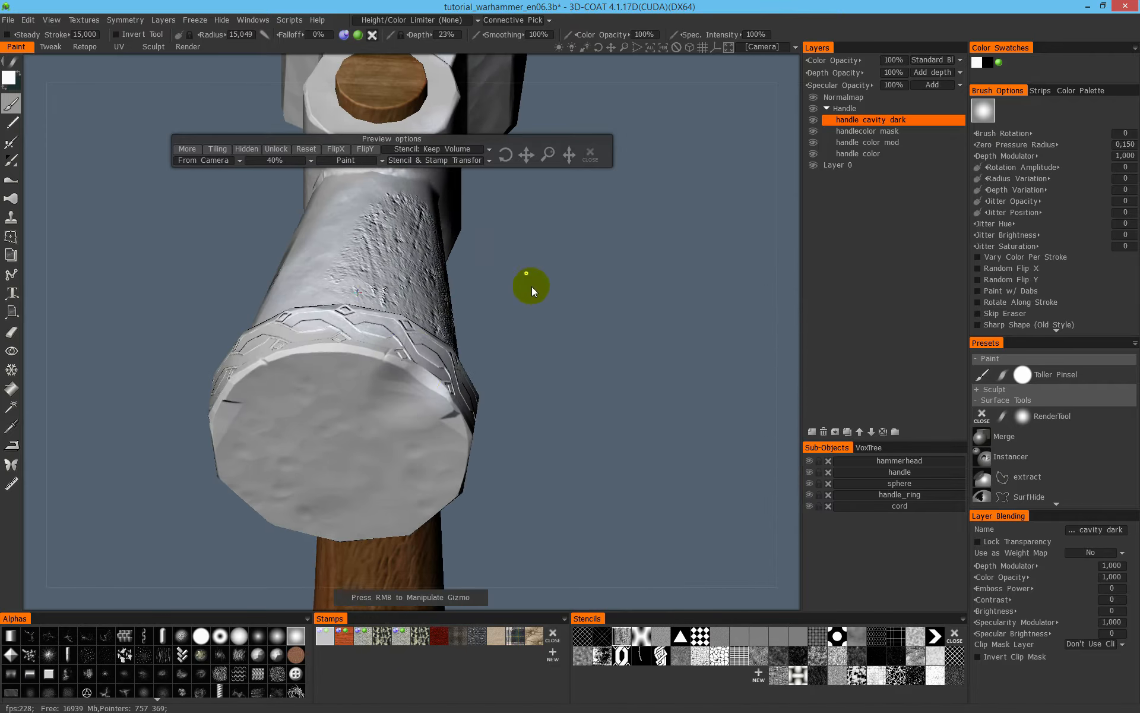
- Paint the metal stamp's relief onto the cone's round striking face
key(2)
alt+drag(420, 395, 512, 374)
alt+middle_drag(512, 374, 604, 364)
drag(460, 447, 458, 416)
alt+middle_drag(458, 416, 420, 397)
key(3)
mouse_move(410, 429)
mouse_down()
mouse_move(400, 421)
mouse_move(420, 438)
mouse_move(369, 452)
mouse_move(443, 407)
mouse_move(425, 463)
mouse_move(462, 429)
mouse_move(466, 473)
mouse_move(487, 374)
mouse_move(486, 446)
mouse_move(511, 442)
mouse_move(492, 433)
mouse_move(493, 392)
mouse_move(451, 336)
mouse_up()
alt+middle_drag(451, 336, 374, 395)
mouse_move(374, 395)
alt+mouse_down()
mouse_move(334, 388)
mouse_move(370, 436)
mouse_move(395, 443)
mouse_move(401, 429)
alt+mouse_up()
mouse_move(385, 361)
alt+mouse_down()
mouse_move(400, 377)
mouse_move(299, 345)
mouse_move(344, 338)
mouse_move(275, 351)
mouse_move(387, 386)
mouse_move(401, 349)
alt+mouse_up()
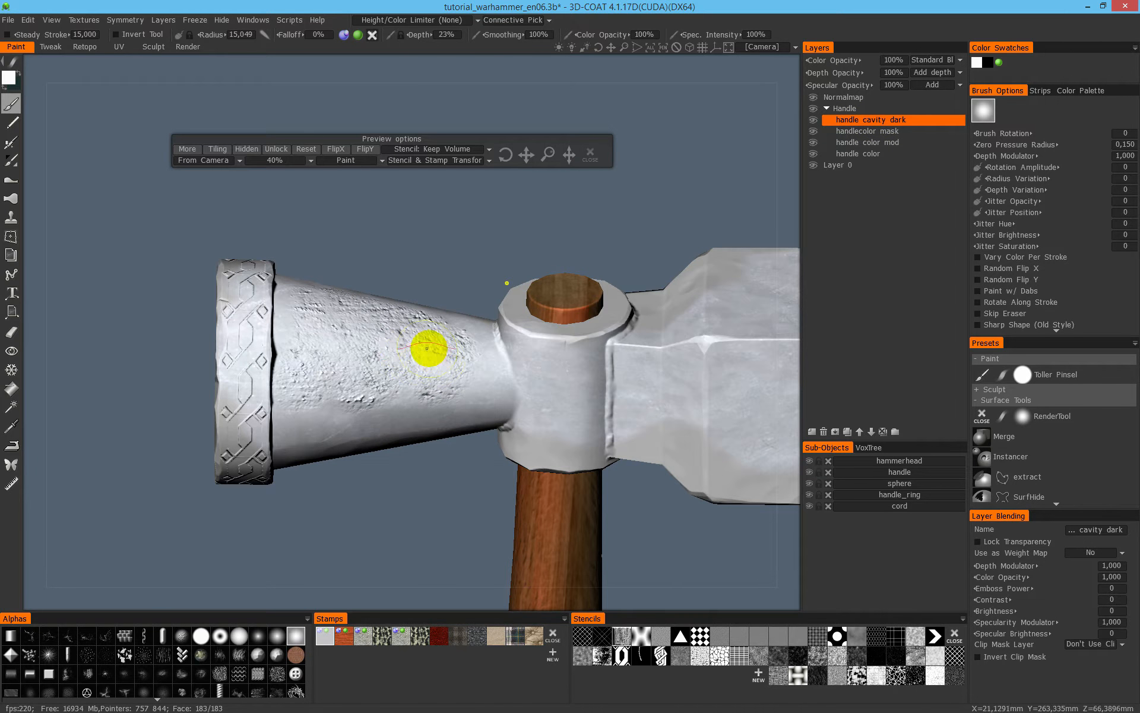
alt+drag(433, 350, 720, 223)
alt+drag(540, 316, 744, 233)
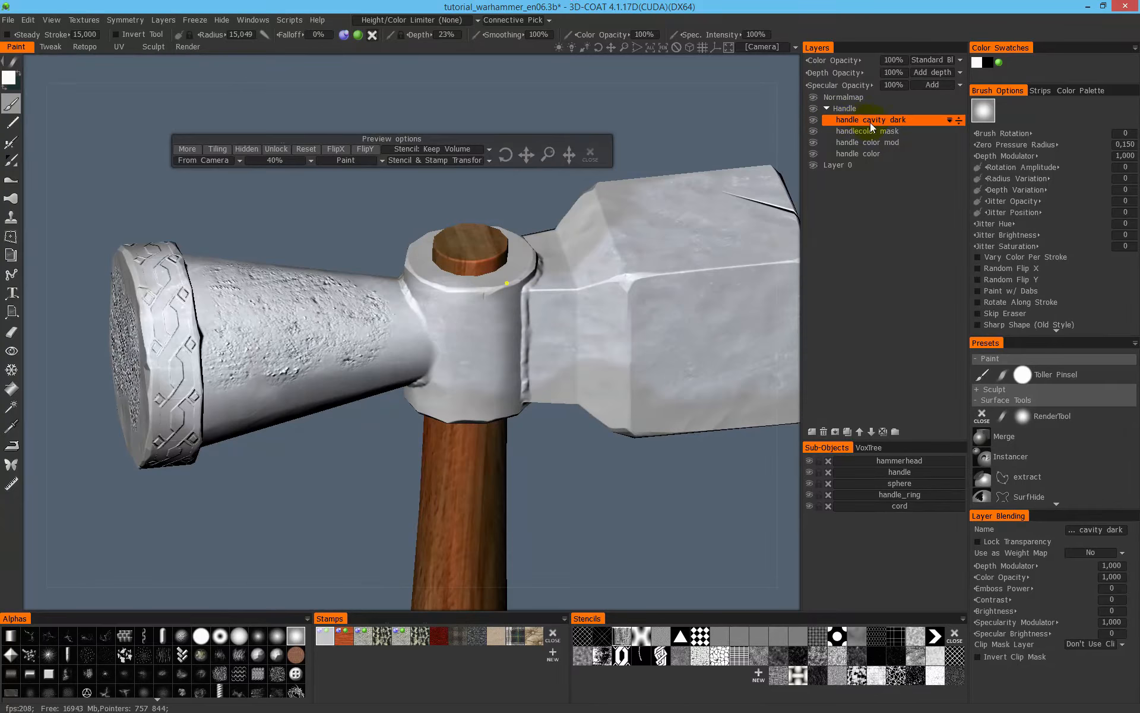
- Activate the Eraser and set its drawing mode to a rectangle for erasing paint on the current layer
alt+drag(604, 248, 484, 326)
alt+drag(561, 269, 527, 280)
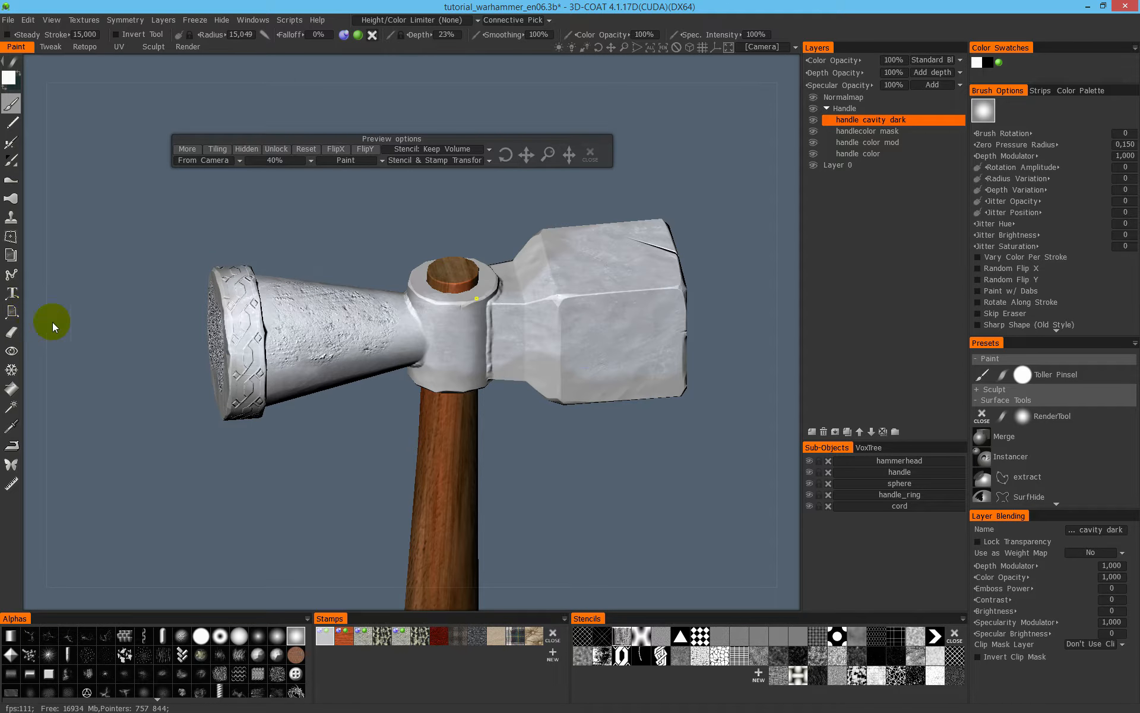
click(12, 333)
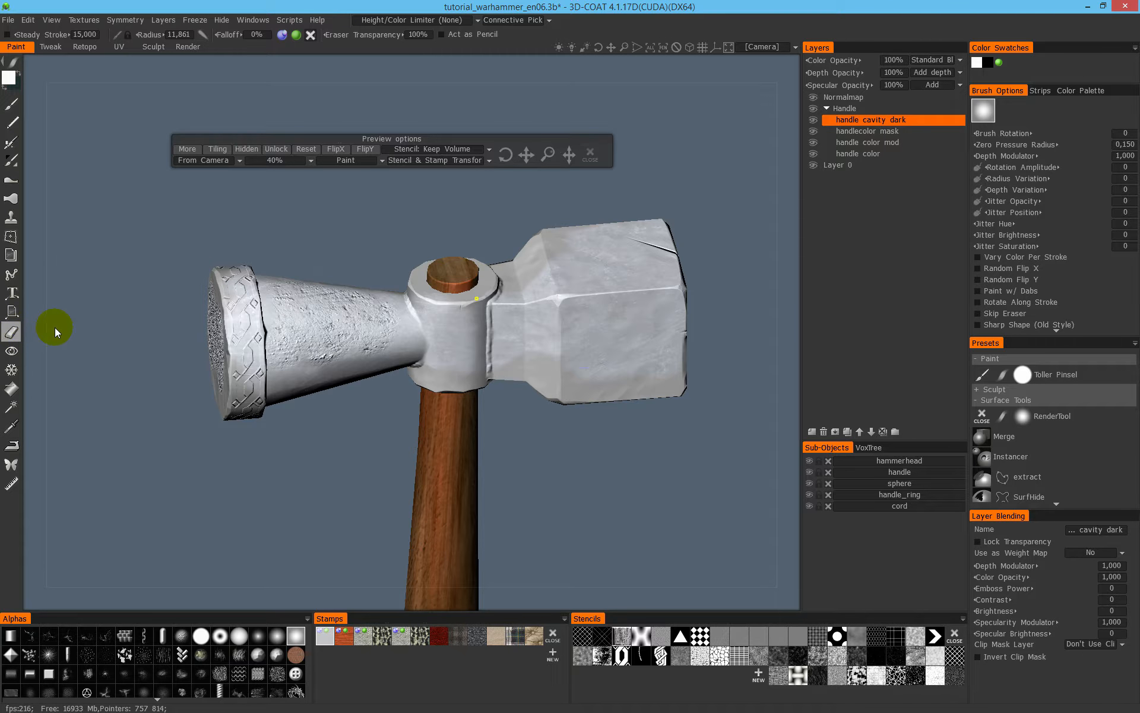
alt+drag(542, 346, 539, 323)
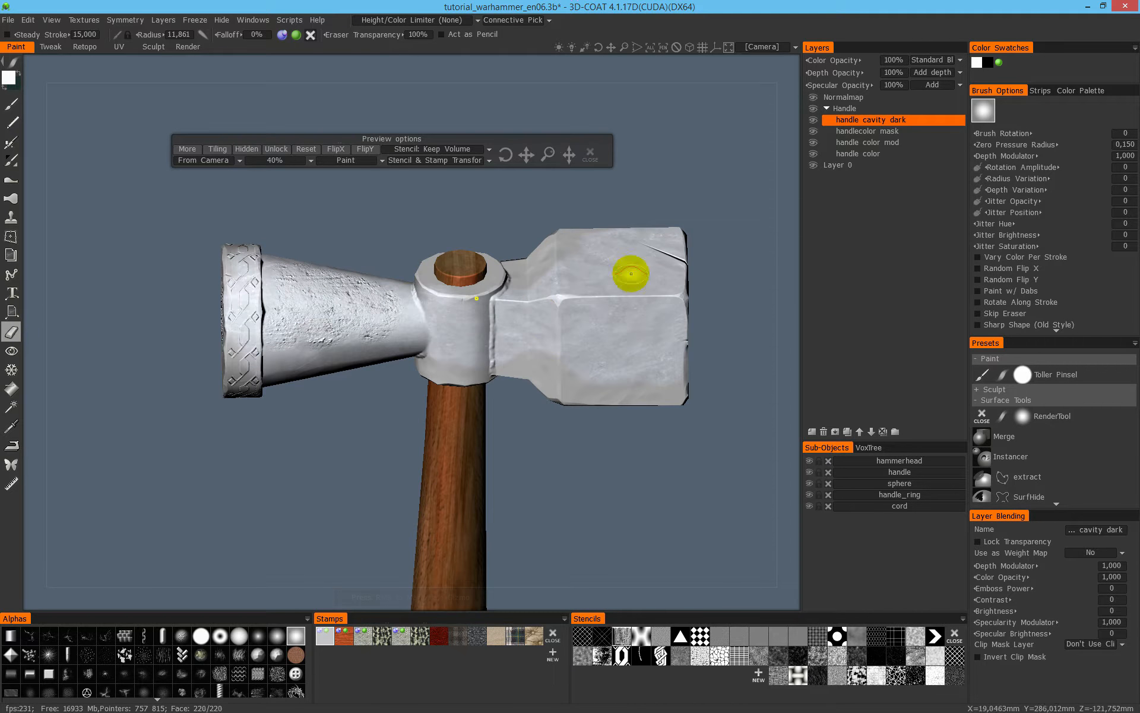
key(e)
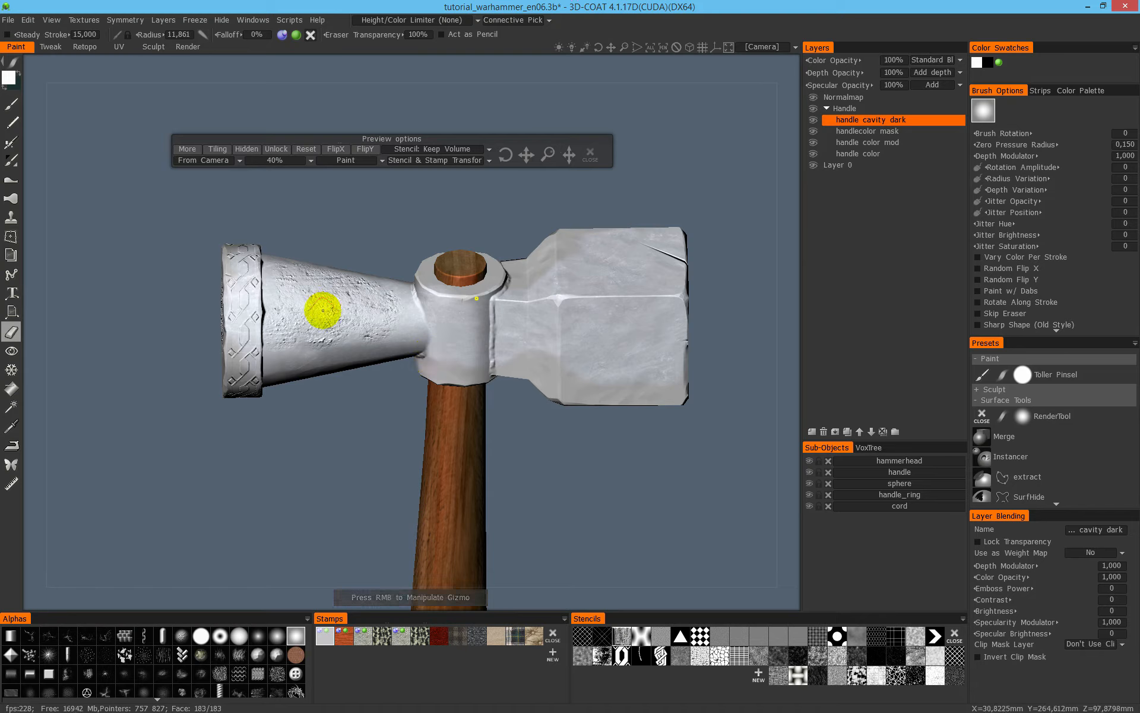
key(e)
mouse_move(12, 66)
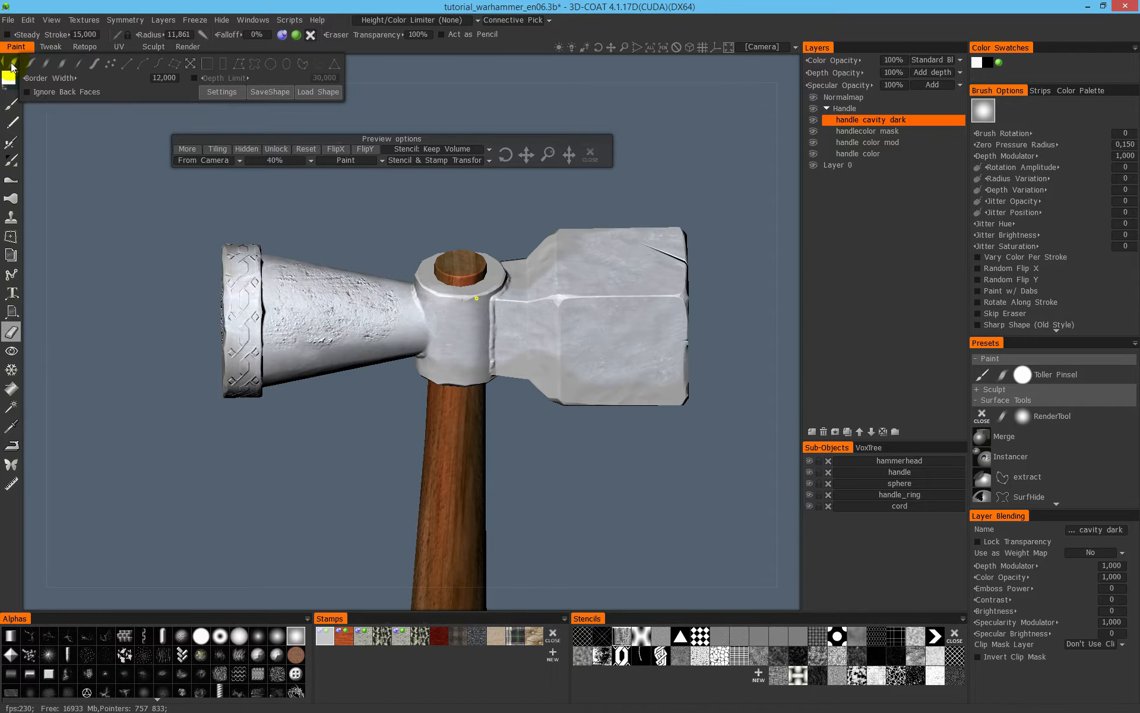
key(e)
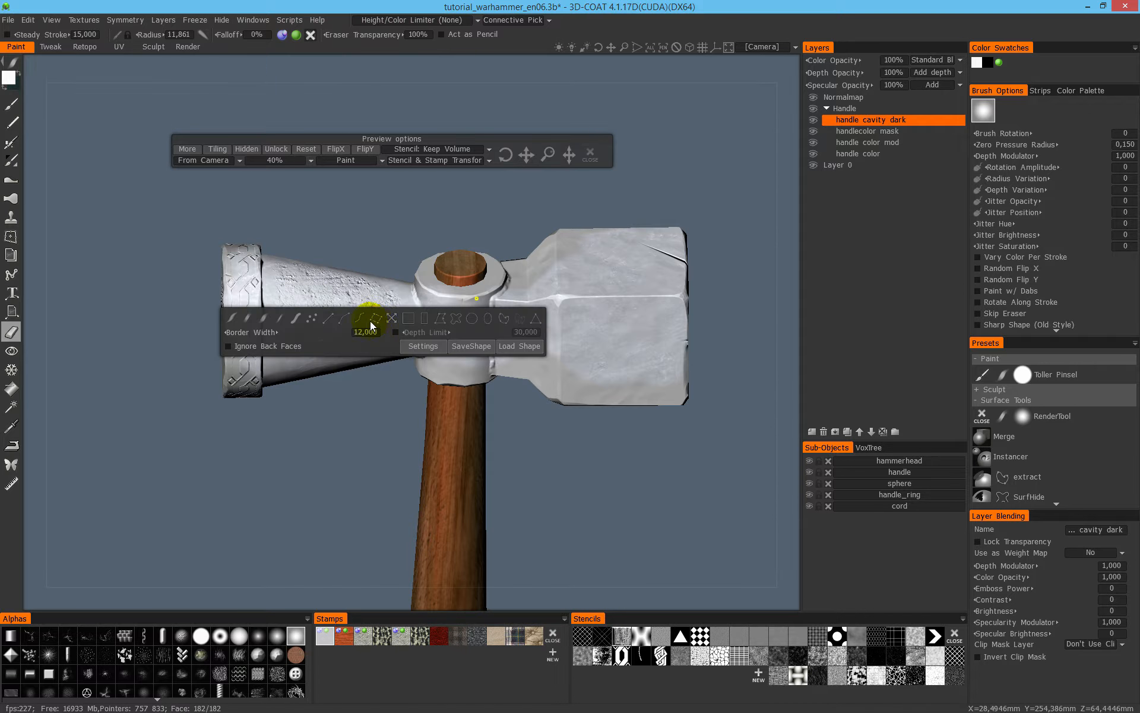
click(425, 319)
key(e)
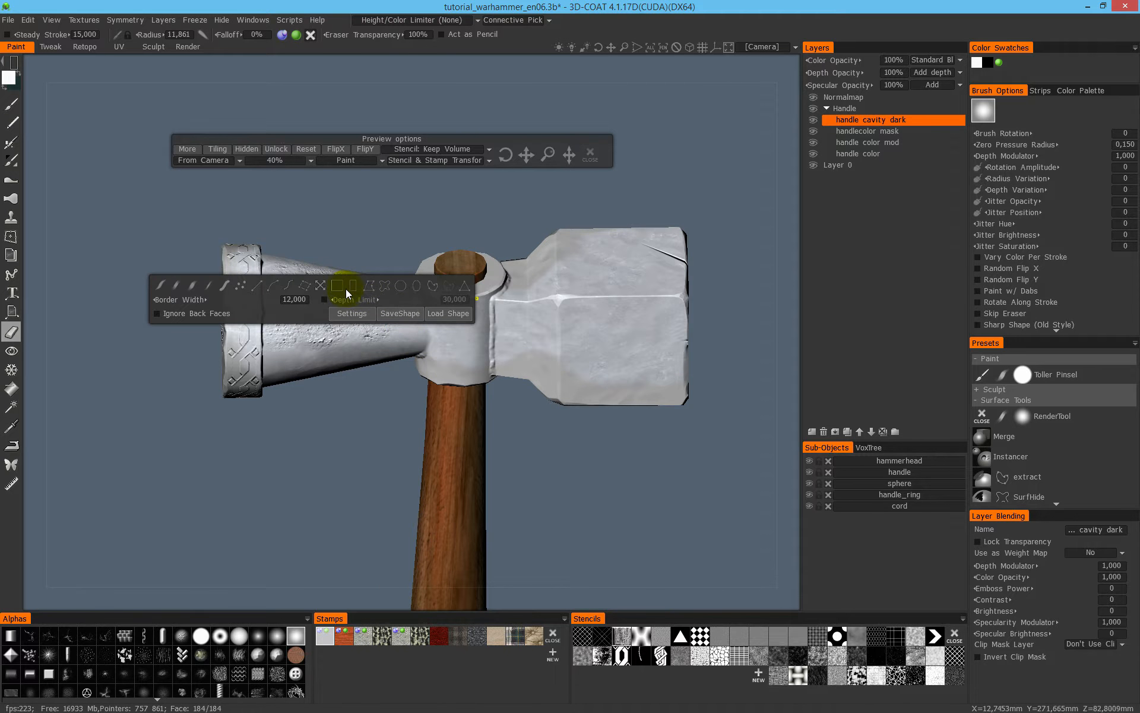
- Erase the painted metal and relief from the striking face and wide part of the cone with a rectangle
mouse_move(102, 244)
mouse_down()
mouse_move(166, 435)
mouse_move(264, 376)
mouse_move(287, 426)
mouse_up()
key(e)
click(358, 301)
key(e)
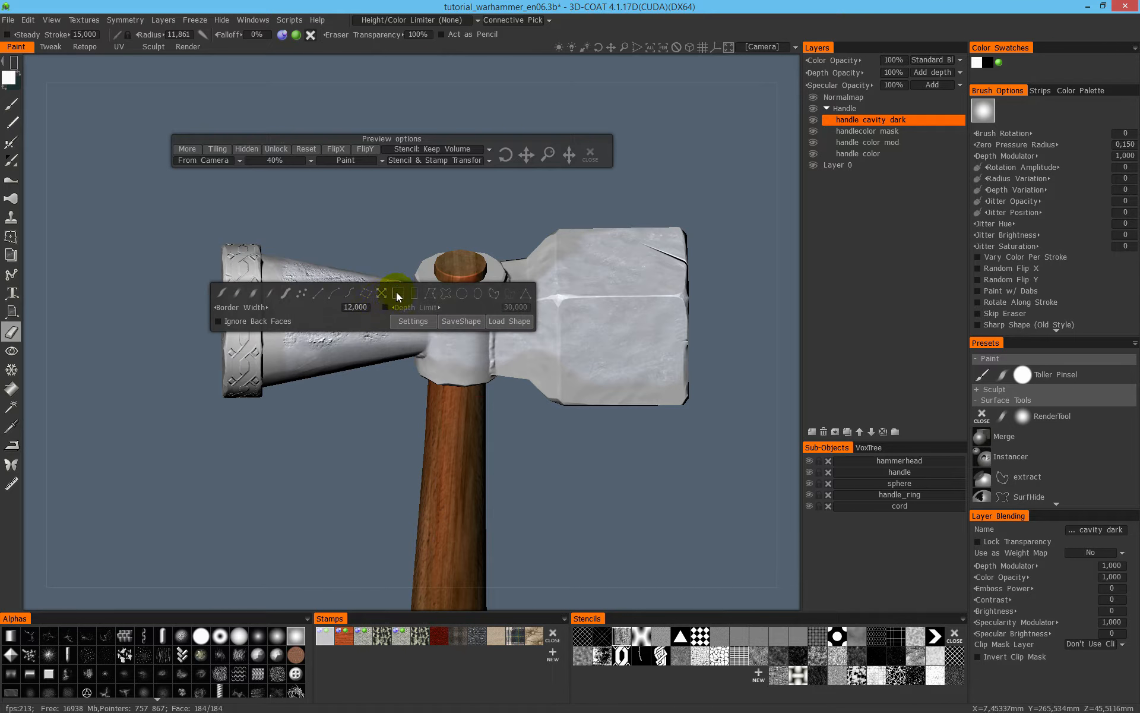
click(397, 293)
mouse_move(176, 209)
mouse_down()
mouse_move(297, 350)
mouse_move(256, 235)
mouse_move(358, 377)
mouse_move(385, 459)
mouse_move(305, 320)
mouse_move(379, 442)
mouse_move(283, 353)
mouse_move(364, 447)
mouse_move(416, 463)
mouse_move(276, 433)
mouse_move(381, 499)
mouse_up()
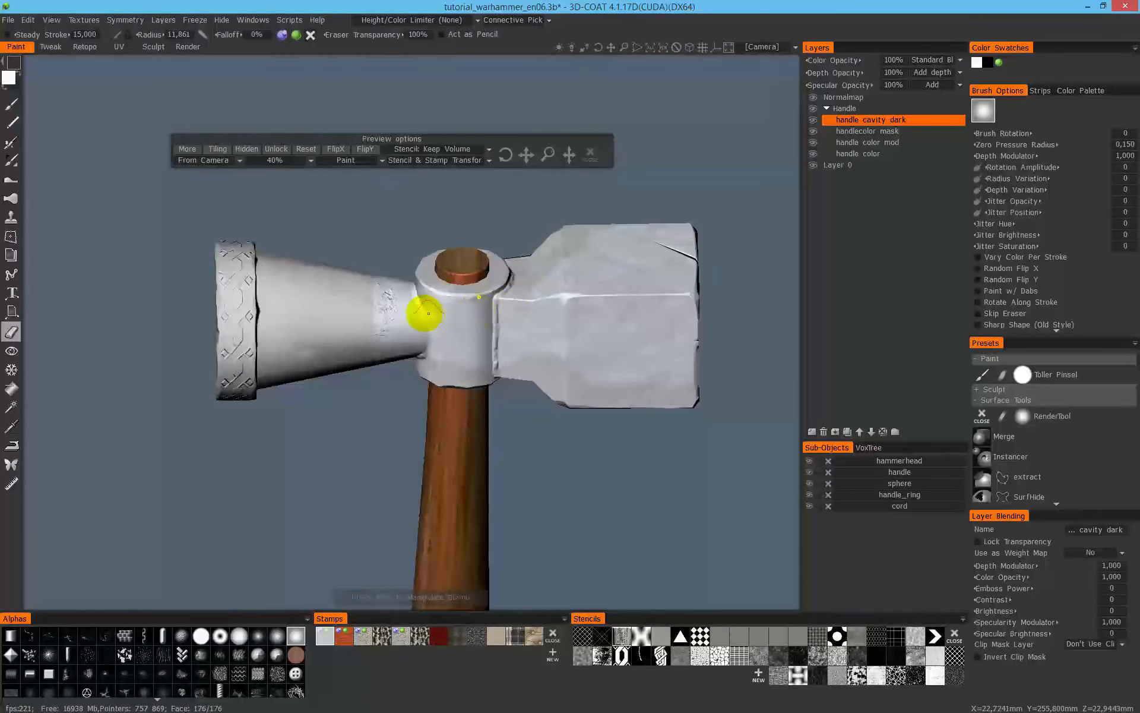
- Erase the metal texture from the cone's narrow end, the handle socket and the adjoining part of the block
alt+drag(425, 313, 471, 292)
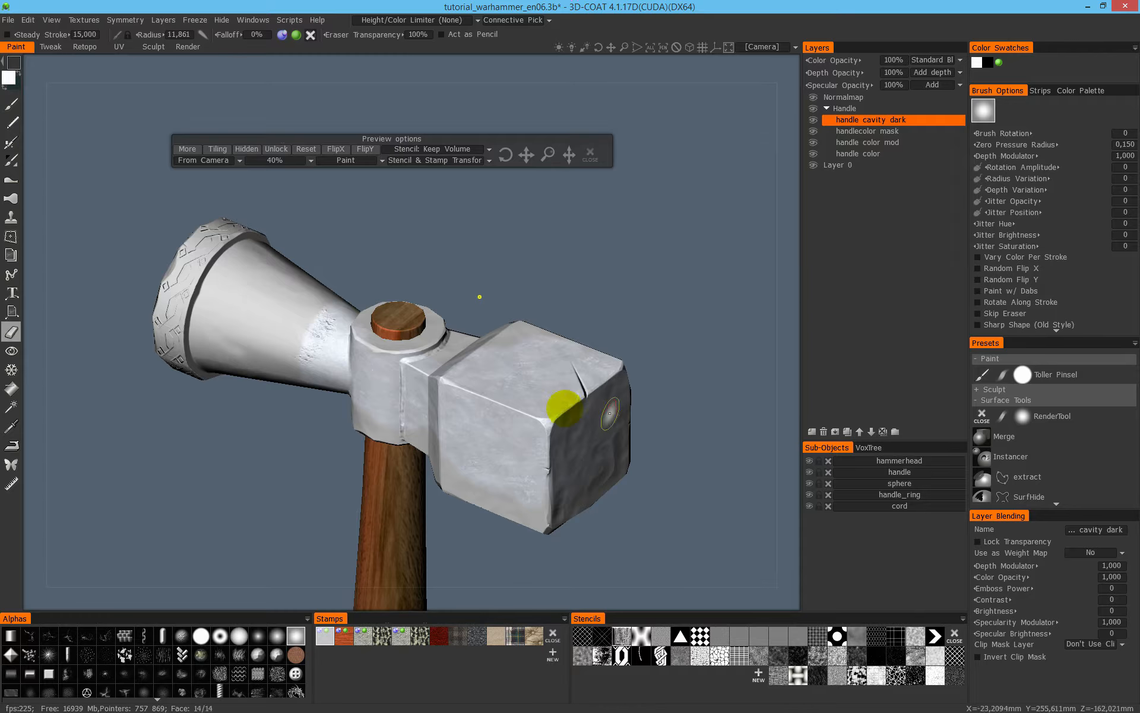
alt+drag(496, 344, 291, 270)
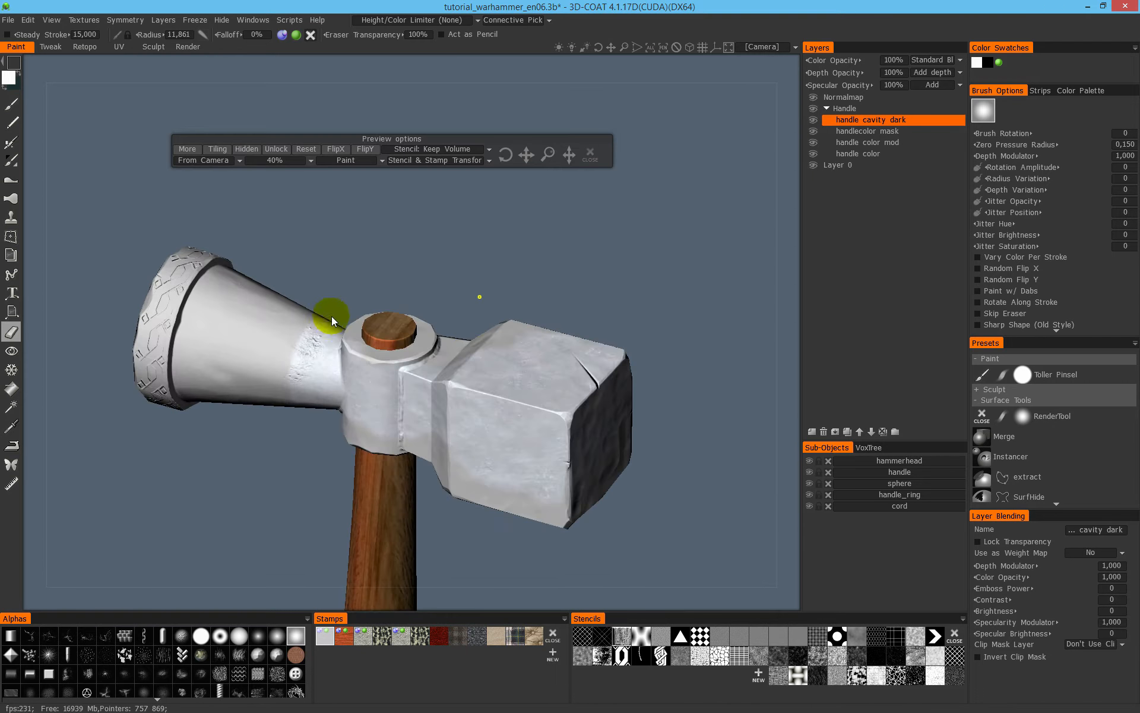
drag(282, 243, 533, 540)
alt+middle_drag(441, 456, 516, 351)
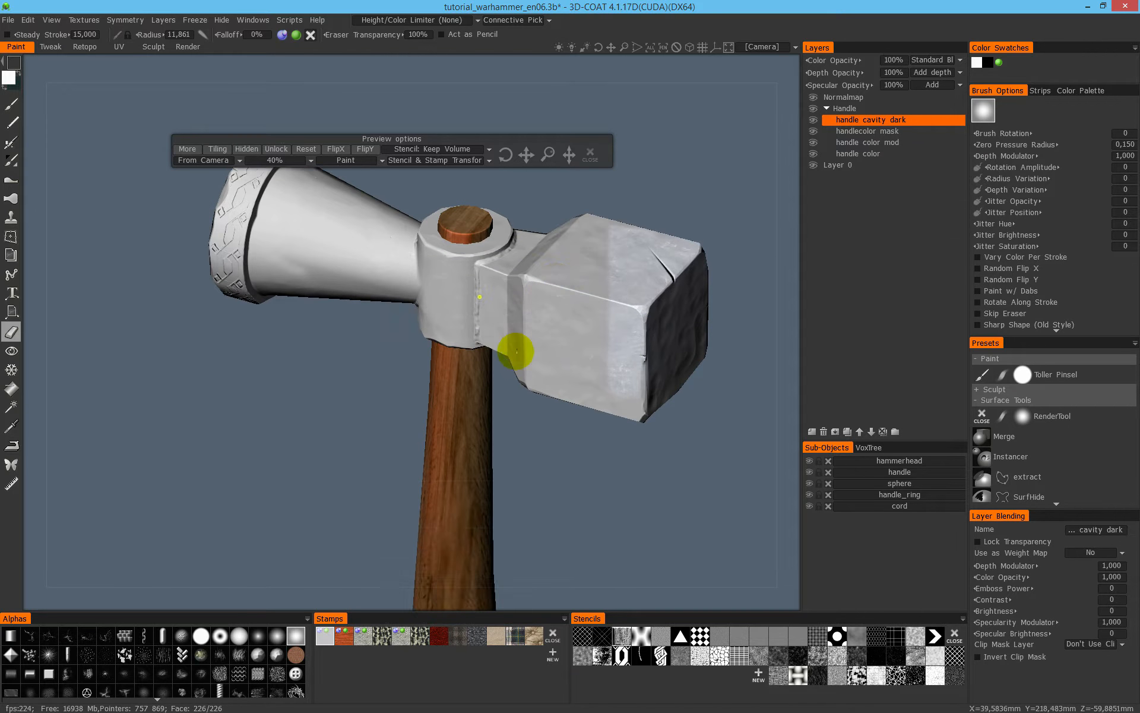
alt+drag(515, 351, 547, 293)
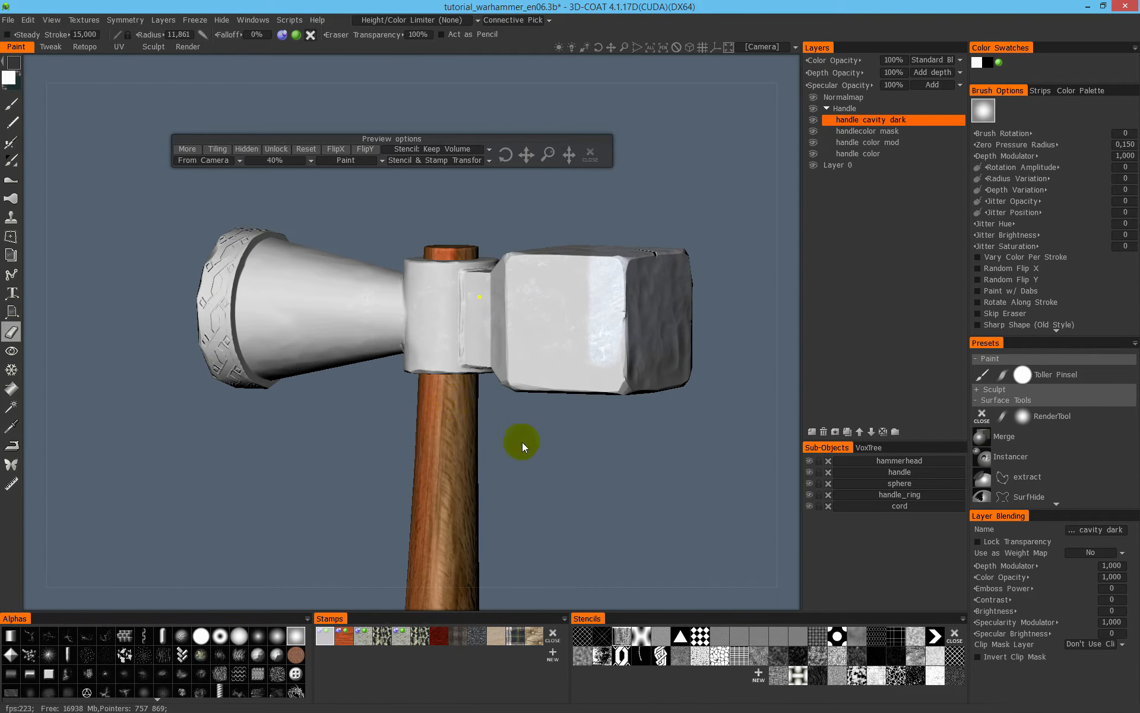
- Undo the last erase and lock the handle sub-object against editing
key(ctrl+z)
alt+drag(495, 390, 429, 409)
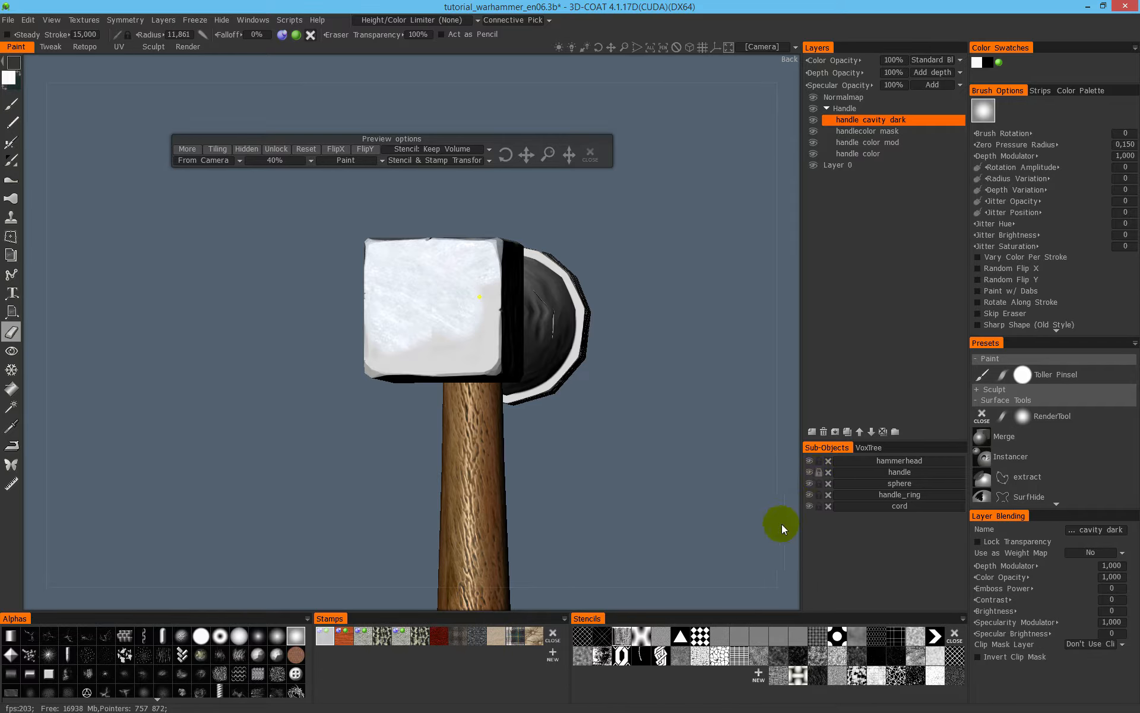
click(820, 474)
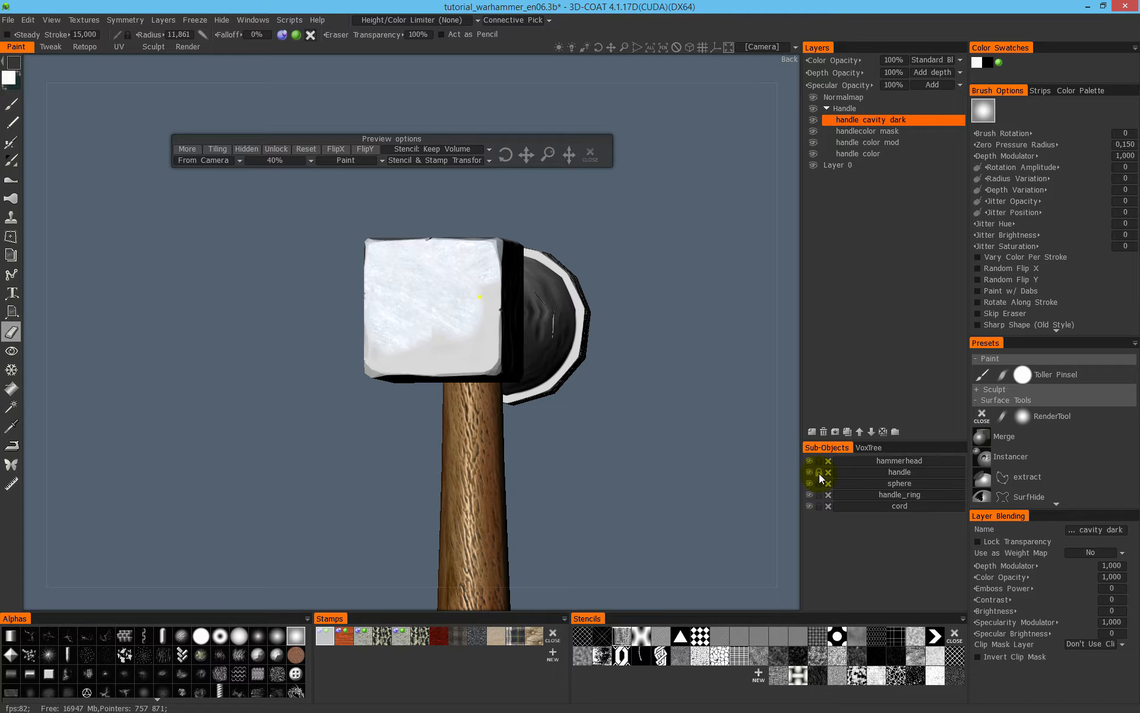
alt+drag(505, 411, 471, 410)
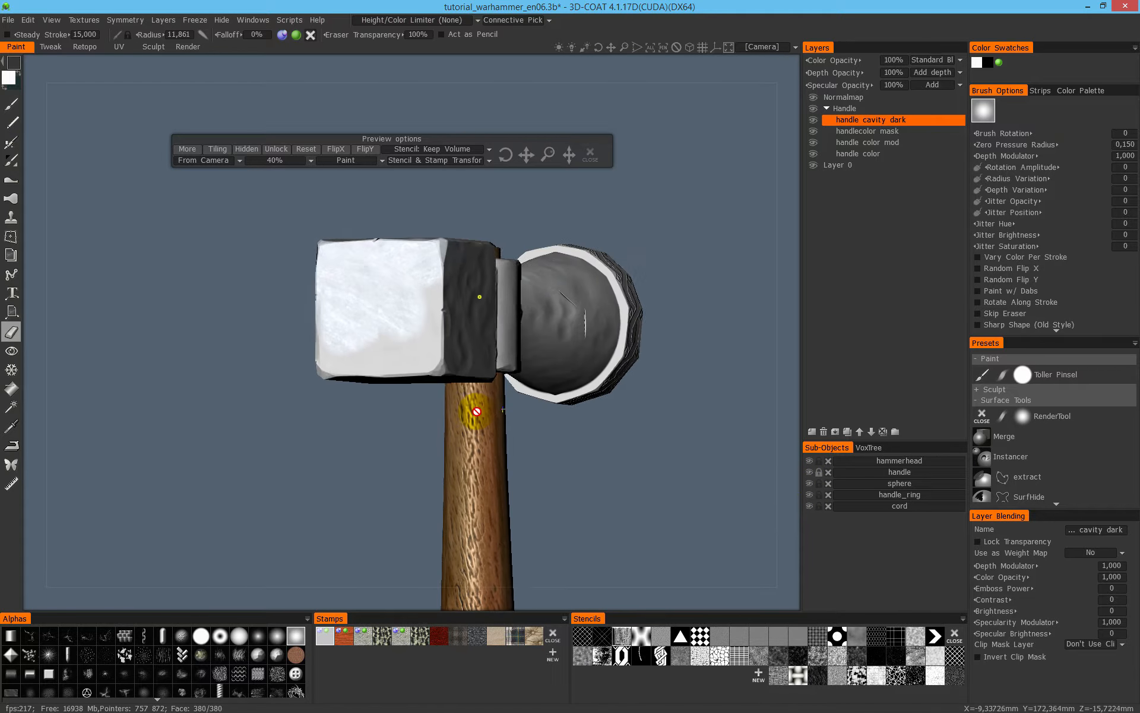
- Erase the metal texture from the block's end face, hiding the handle sub-object while erasing and showing it again
mouse_move(638, 505)
mouse_down()
mouse_move(359, 288)
mouse_move(251, 225)
mouse_up()
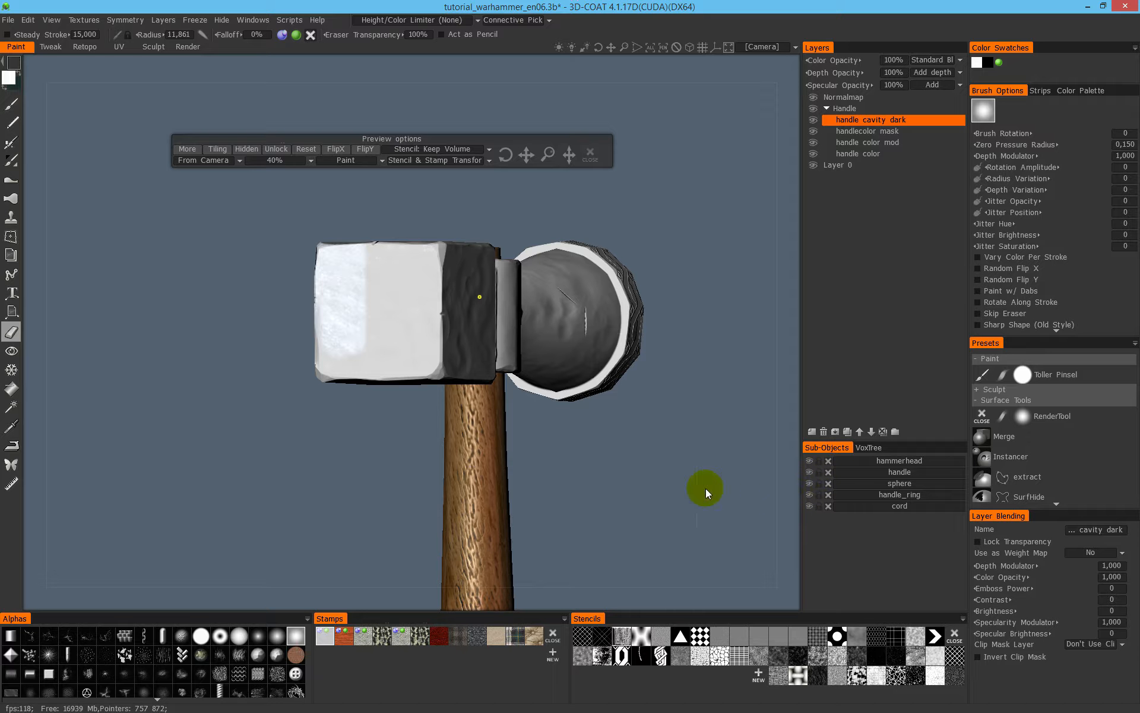
right_click(247, 268)
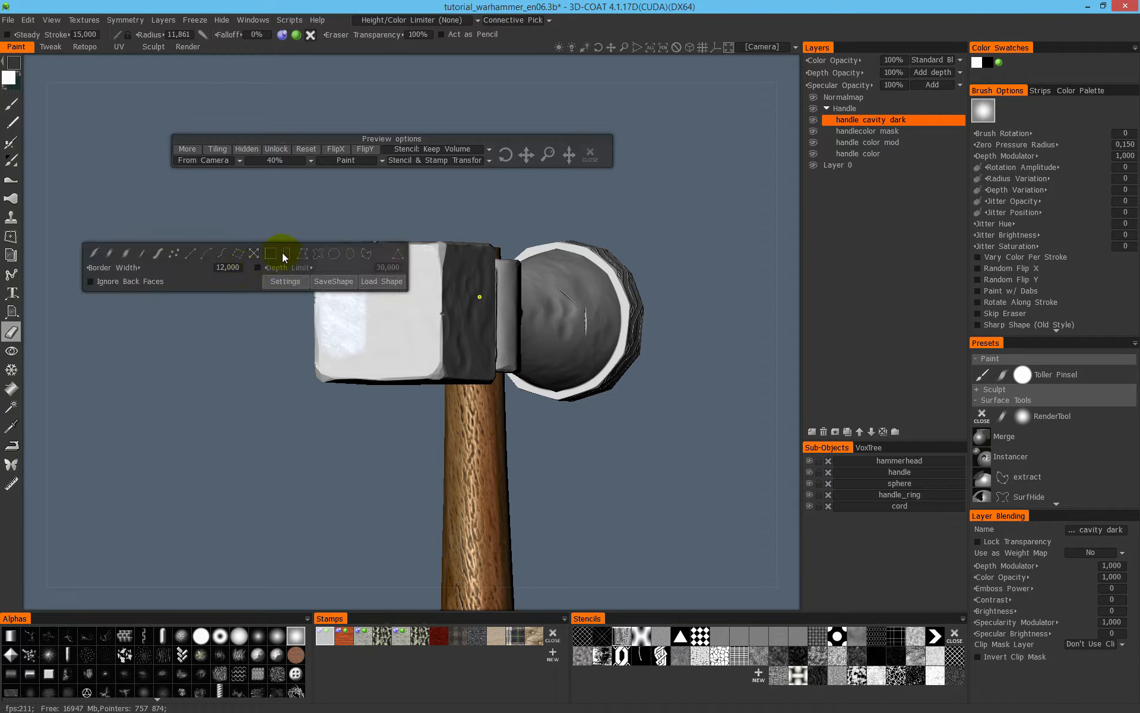
click(809, 472)
click(808, 471)
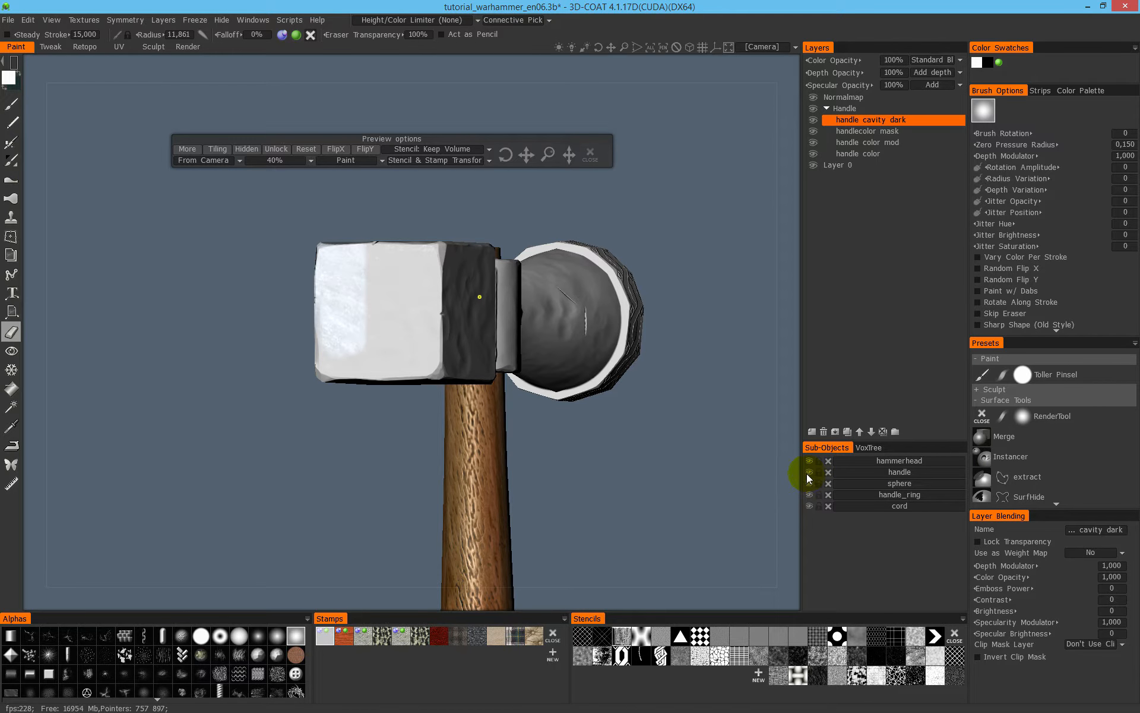
click(809, 472)
mouse_move(716, 208)
mouse_down()
mouse_move(686, 244)
mouse_move(233, 419)
mouse_move(220, 470)
mouse_up()
mouse_move(364, 344)
alt+mouse_down()
mouse_move(545, 419)
mouse_move(416, 348)
mouse_move(590, 336)
mouse_move(581, 285)
mouse_move(560, 382)
mouse_move(448, 285)
mouse_move(459, 286)
alt+mouse_up()
click(811, 472)
- Erase the remaining metal texture from the hammer head and move the stamp preview controls away from the model
mouse_move(565, 410)
alt+mouse_down()
mouse_move(438, 375)
mouse_move(460, 285)
mouse_move(427, 323)
alt+mouse_up()
mouse_move(618, 451)
alt+mouse_down()
mouse_move(420, 364)
mouse_move(413, 343)
alt+mouse_up()
alt+middle_drag(475, 359, 186, 399)
scroll(410, 333, down, 1)
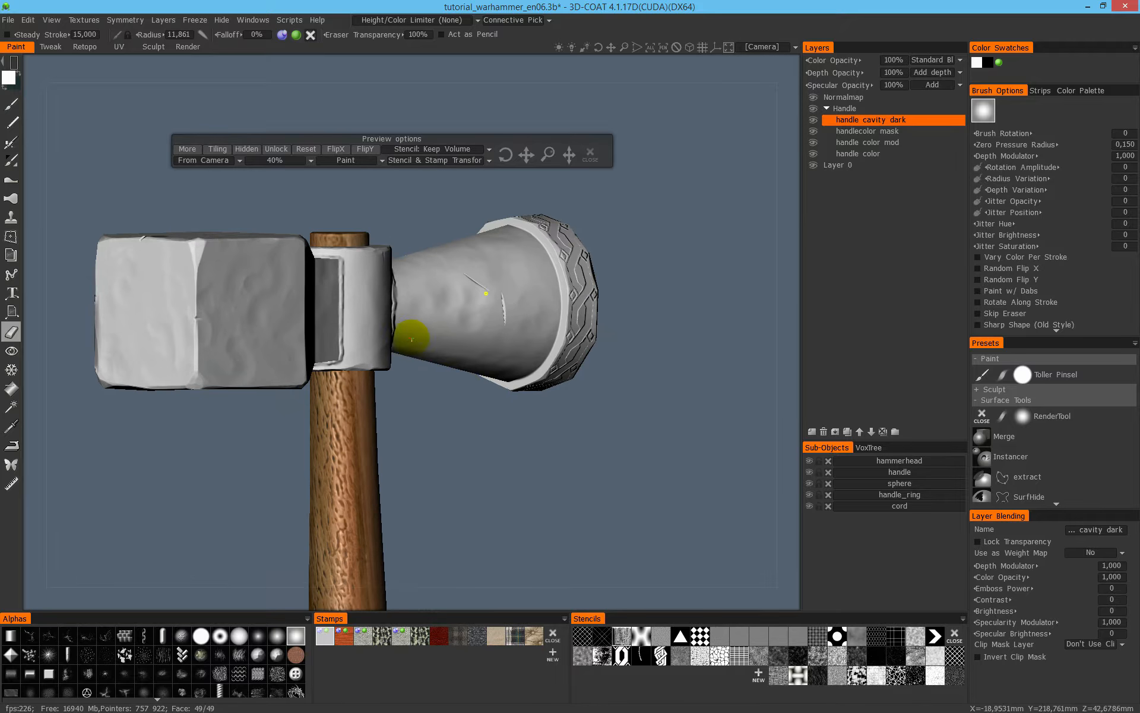
alt+middle_drag(408, 332, 458, 366)
drag(513, 138, 529, 104)
mouse_move(502, 275)
alt+mouse_down()
mouse_move(552, 346)
mouse_move(392, 363)
mouse_move(376, 425)
mouse_move(416, 391)
alt+mouse_up()
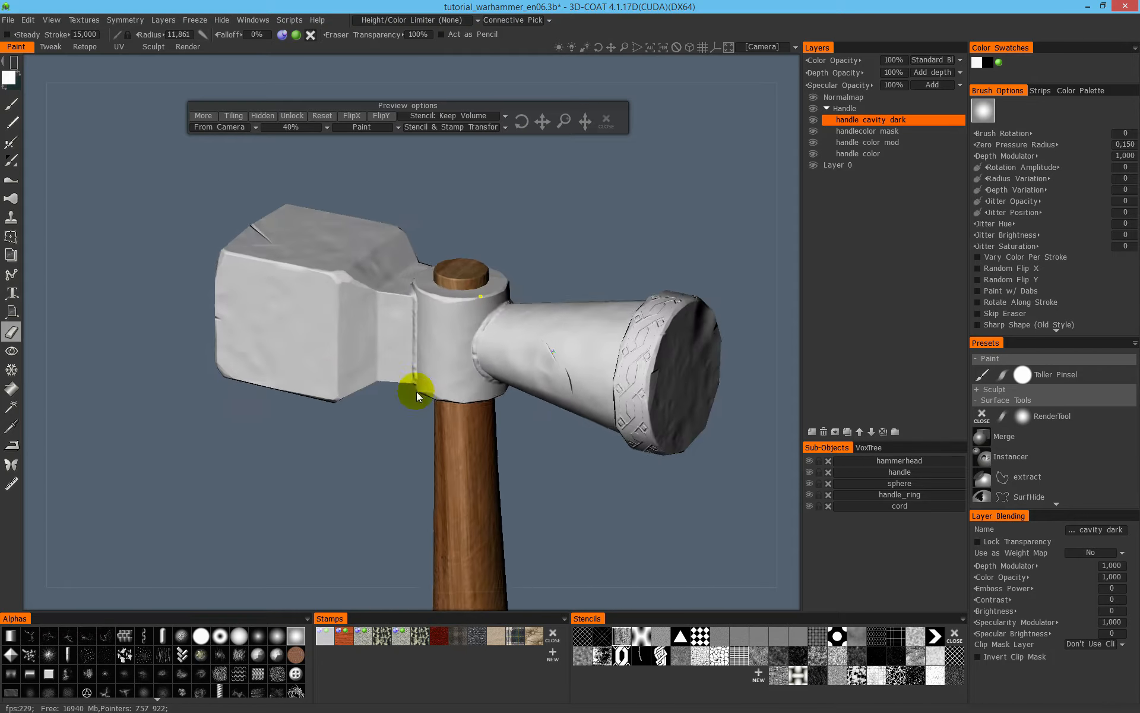
- Switch back to the brush and paint the metal stamp with relief over the block's corner
click(11, 104)
alt+drag(400, 275, 236, 323)
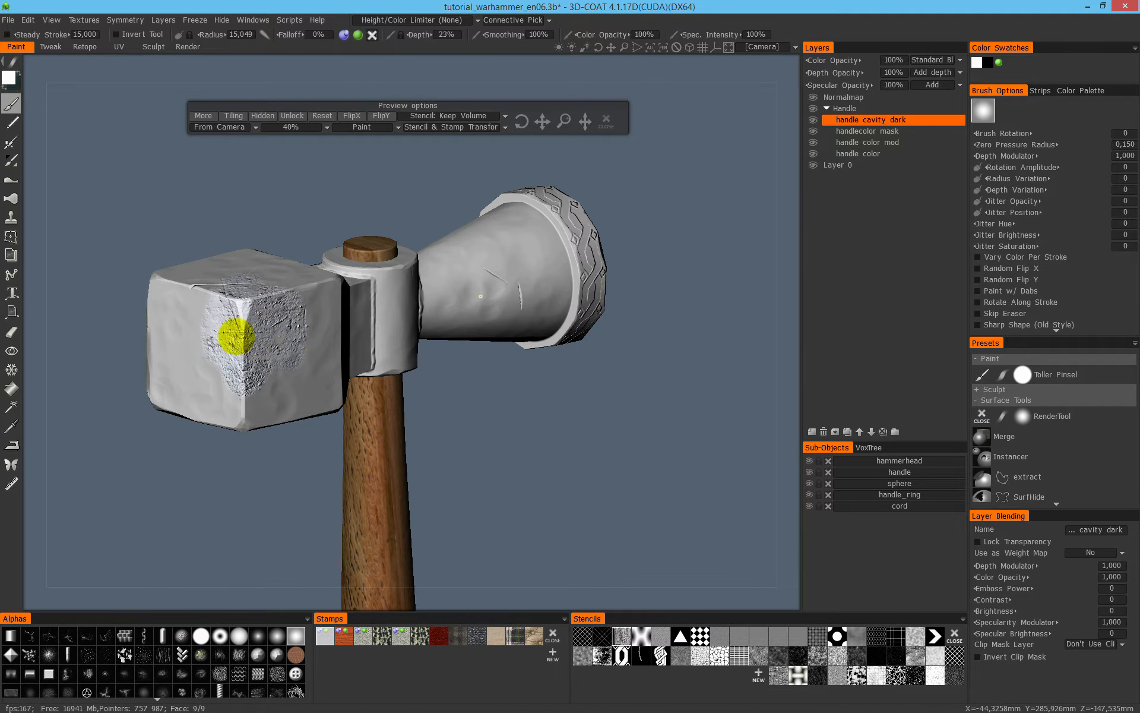
mouse_move(255, 267)
alt+mouse_down()
mouse_move(351, 270)
mouse_move(415, 250)
alt+mouse_up()
mouse_move(349, 237)
alt+mouse_down()
mouse_move(511, 323)
mouse_move(372, 334)
mouse_move(286, 323)
mouse_move(323, 369)
mouse_move(339, 354)
mouse_move(256, 306)
mouse_move(448, 252)
mouse_move(364, 262)
mouse_move(214, 315)
mouse_move(403, 354)
mouse_move(376, 315)
mouse_move(333, 305)
alt+mouse_up()
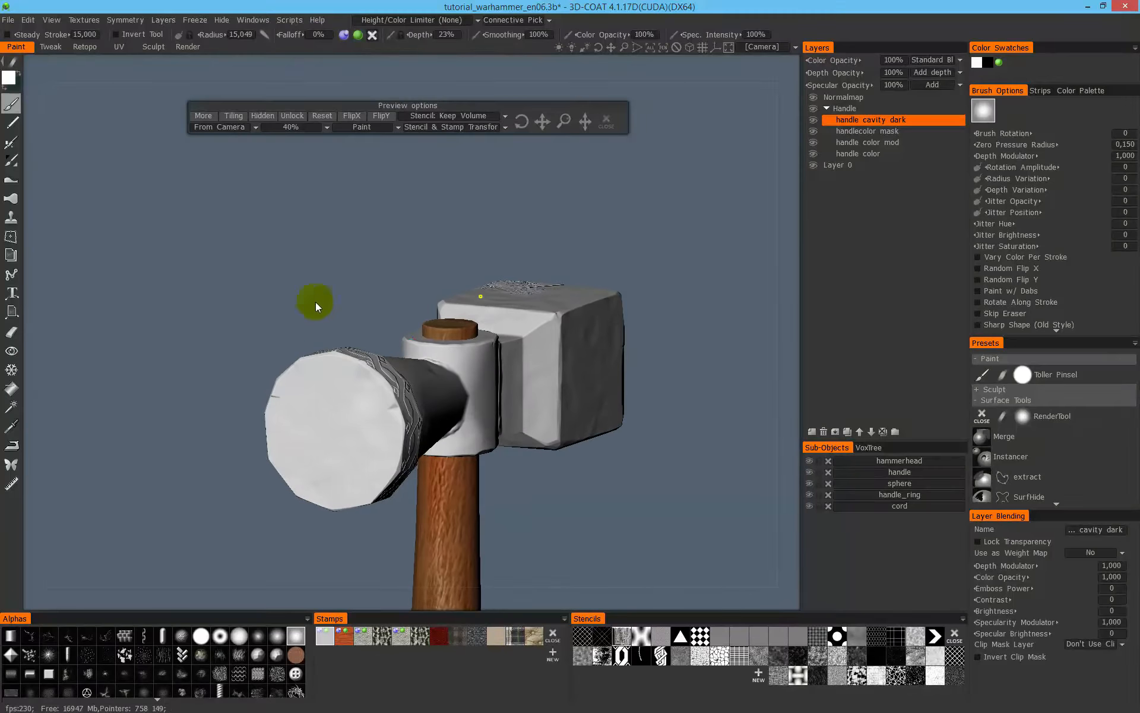
- Switch to the eraser with the rectangle stroke mode and erase the visible metal texture from the hammer's block
click(11, 331)
key(e)
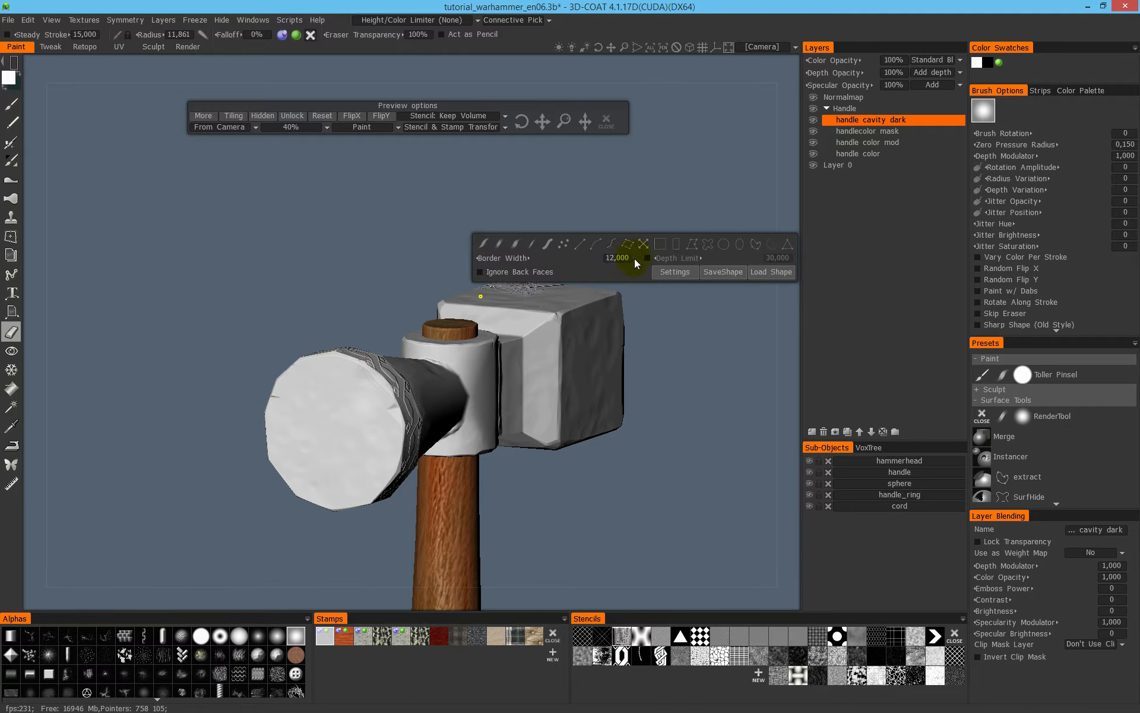
click(662, 250)
drag(695, 204, 525, 493)
mouse_move(443, 264)
mouse_down()
mouse_move(623, 287)
mouse_move(557, 311)
mouse_up()
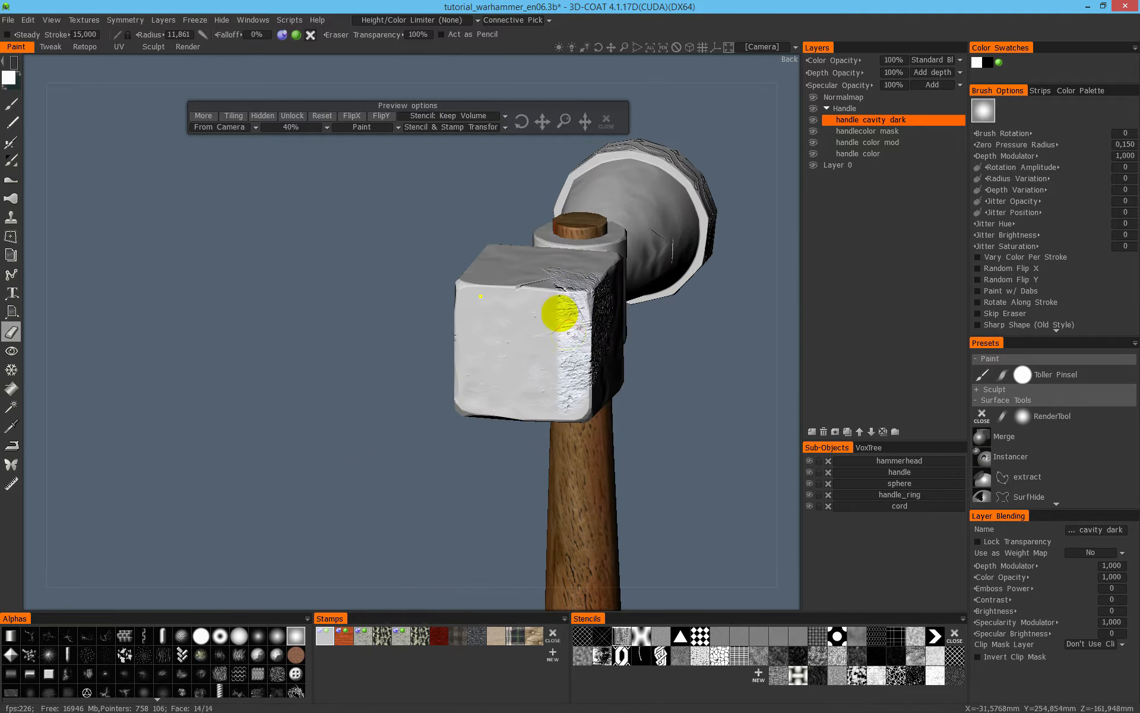
drag(692, 289, 463, 342)
drag(204, 382, 491, 295)
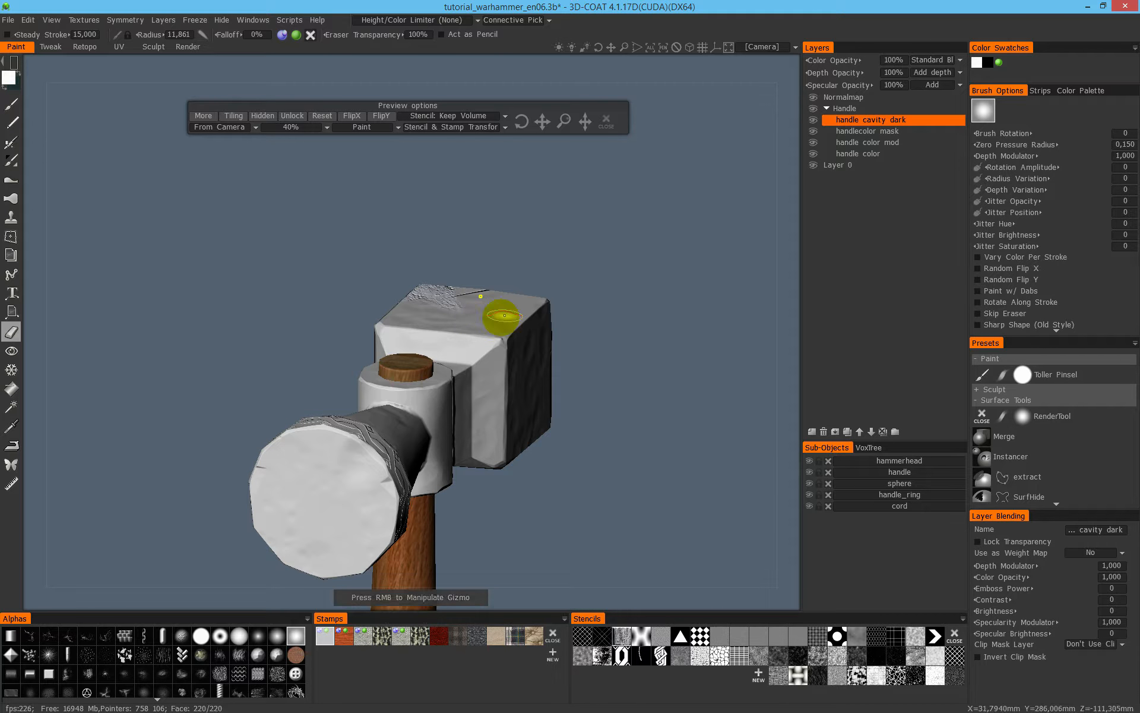
- Try erasing the remaining metal texture from the entire block with one large rectangle
mouse_move(37, 69)
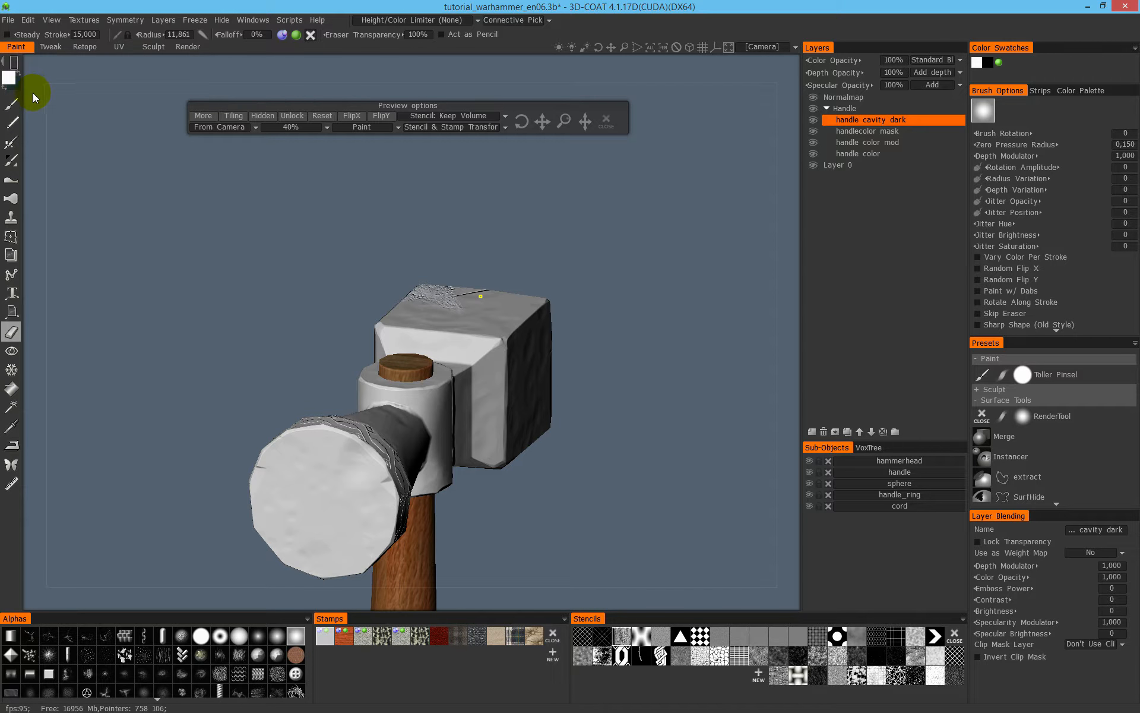
drag(646, 222, 357, 516)
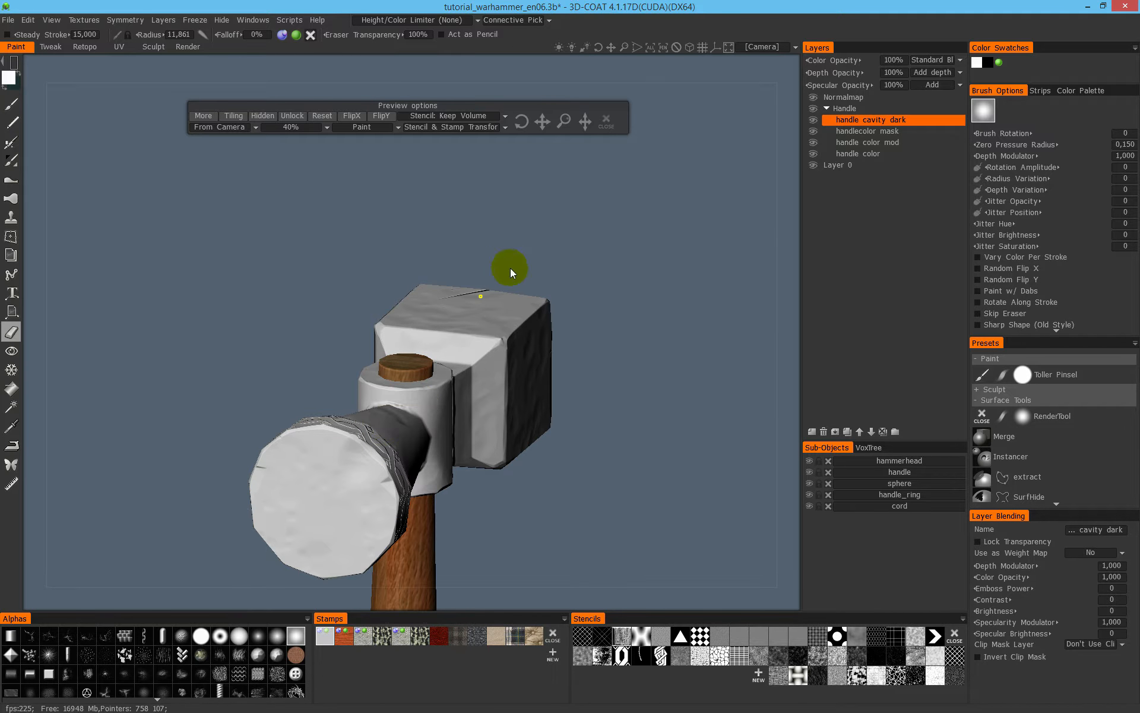
right_drag(333, 419, 183, 299)
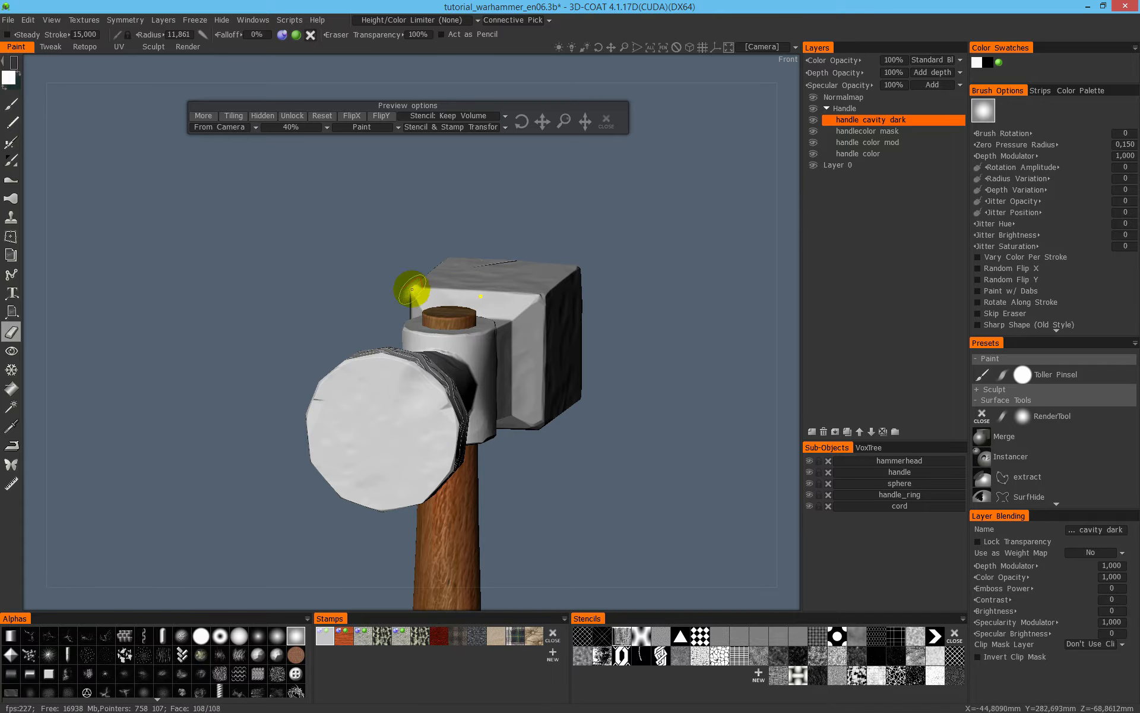
right_drag(313, 249, 372, 209)
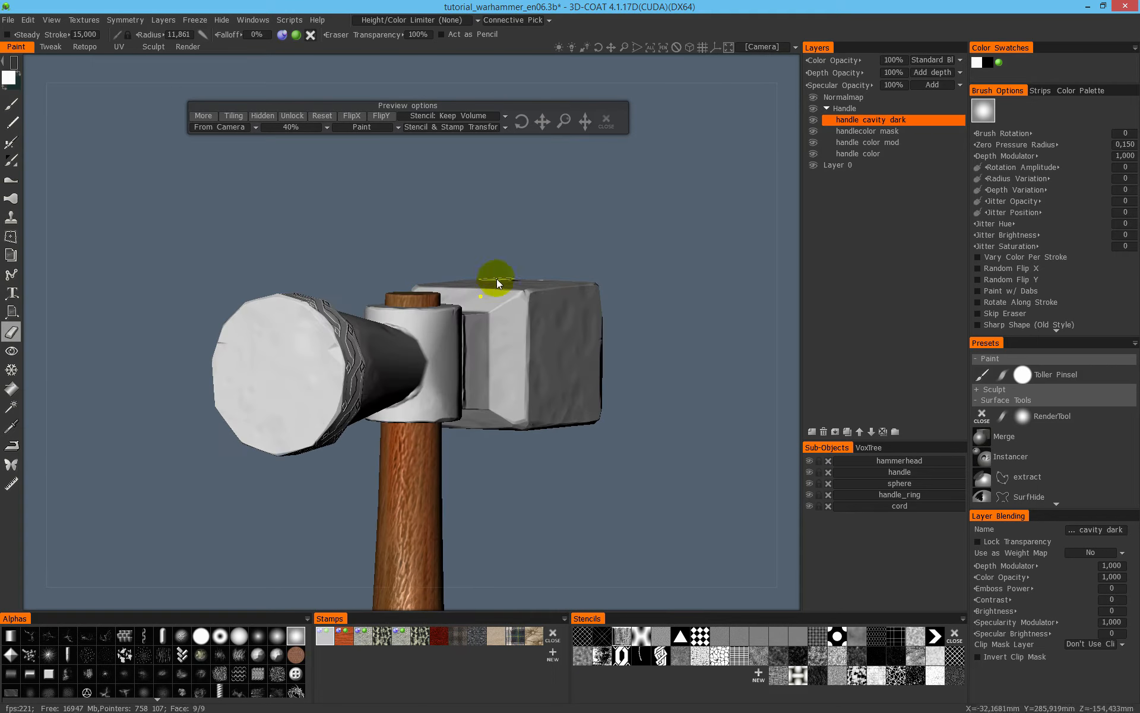
- Hide the handle sub-object and erase the block's metal texture with rectangles, using the Ignore Back Faces option
click(809, 472)
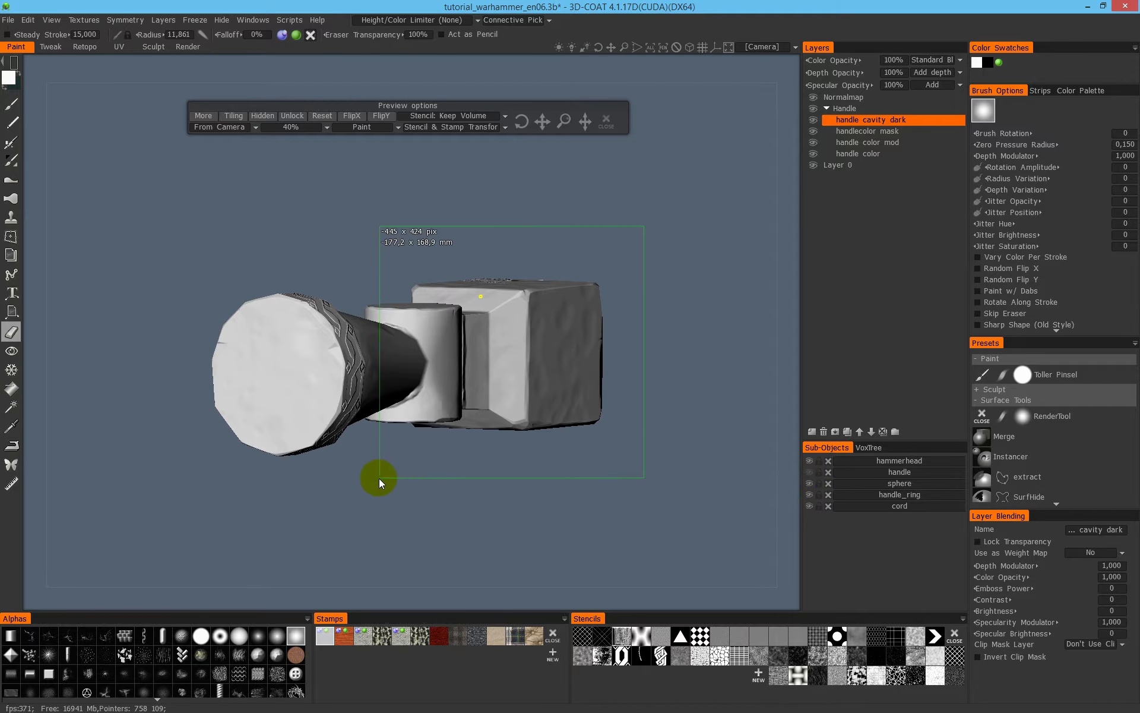
right_drag(555, 209, 402, 187)
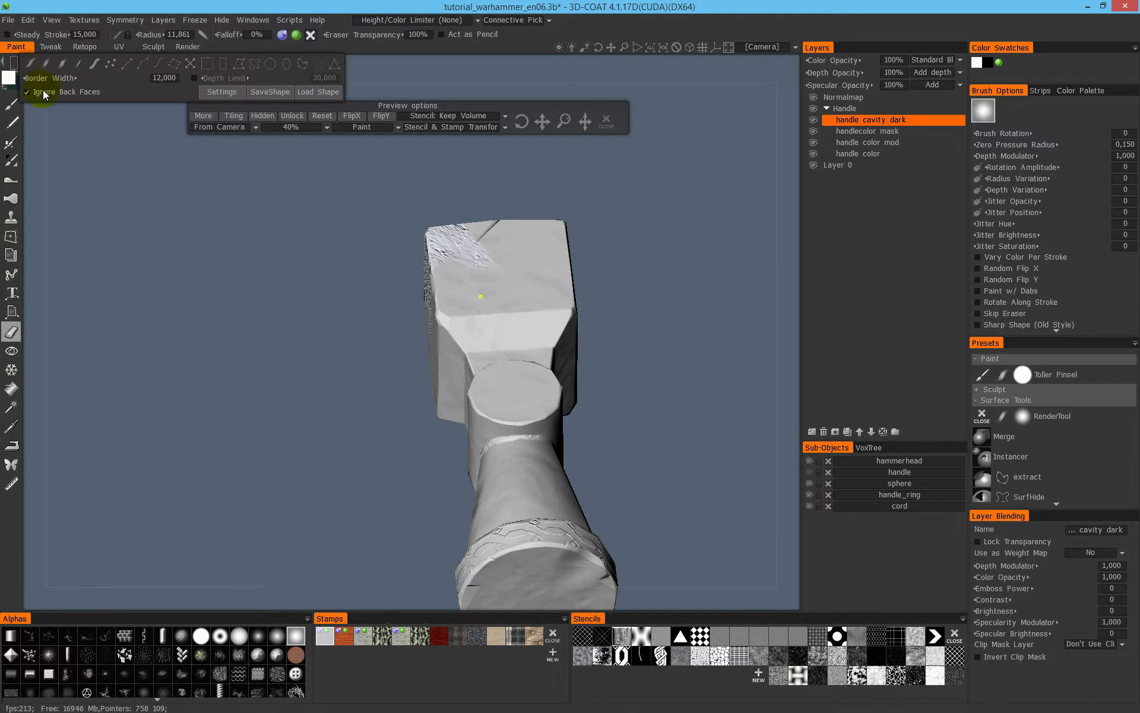
mouse_move(591, 333)
right_down()
mouse_move(484, 247)
mouse_move(354, 356)
mouse_move(528, 359)
mouse_move(522, 349)
mouse_move(586, 364)
right_up()
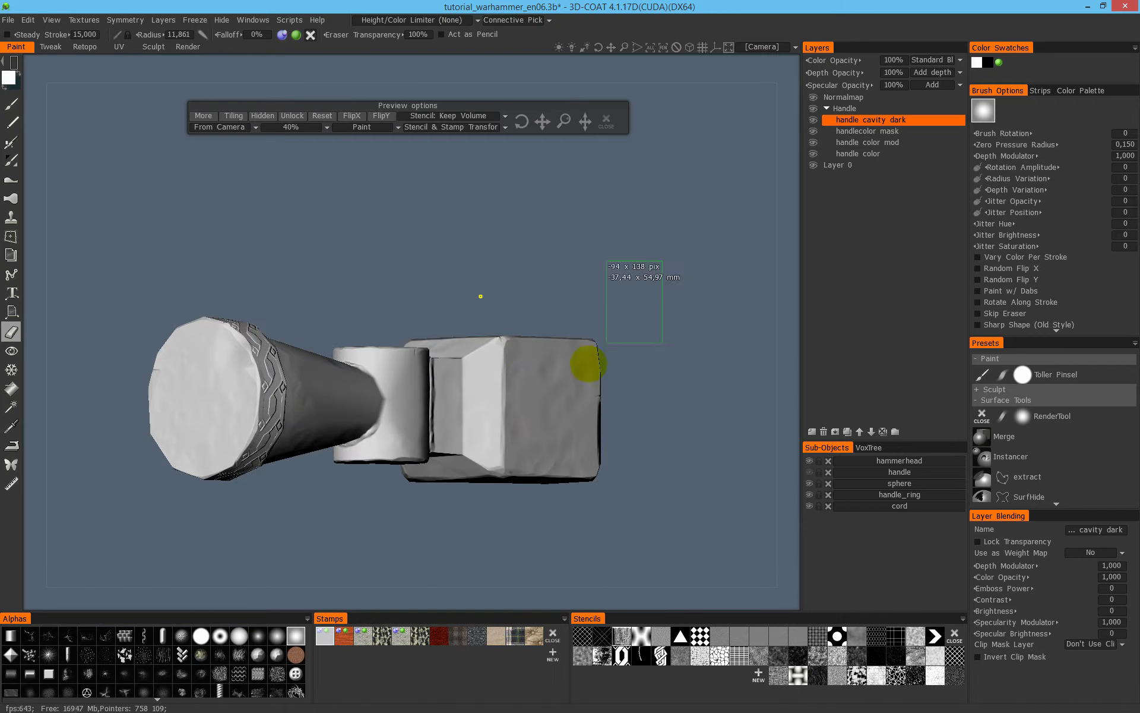
right_drag(414, 384, 527, 256)
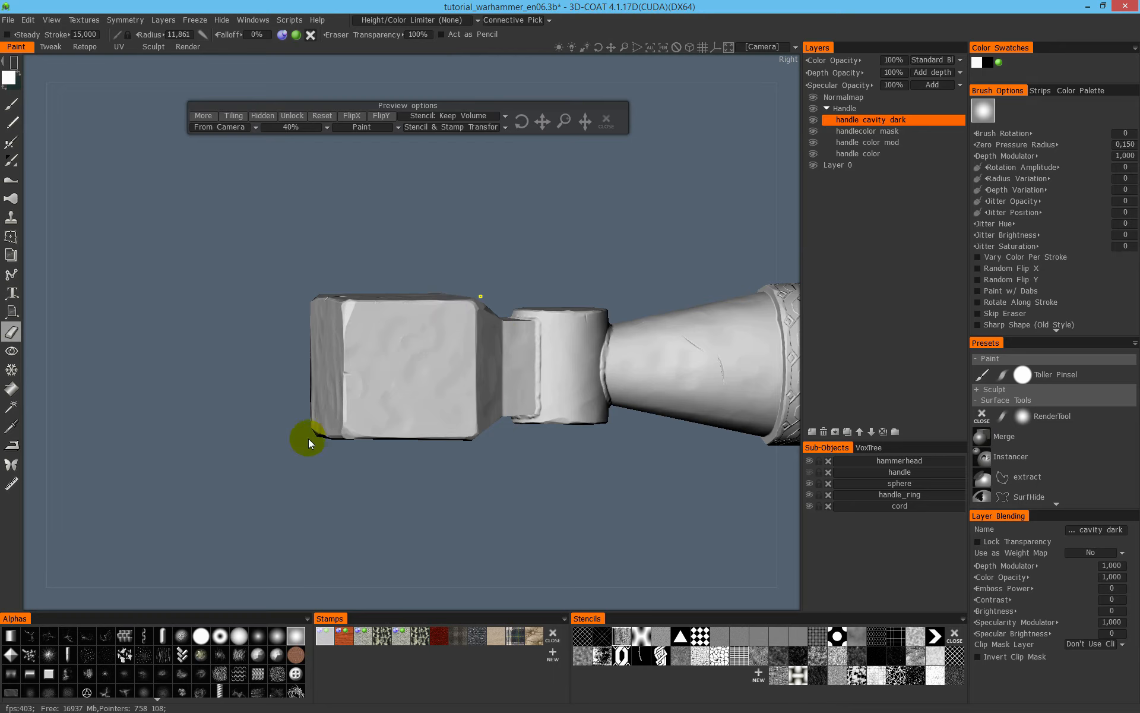
- Erase any leftover texture across the whole hammer head with a large rectangle and check the block from several sides
mouse_move(292, 40)
right_drag(448, 407, 414, 409)
middle_drag(607, 354, 396, 359)
drag(708, 233, 159, 512)
alt+drag(368, 363, 424, 349)
middle_drag(277, 357, 346, 361)
alt+drag(380, 333, 423, 367)
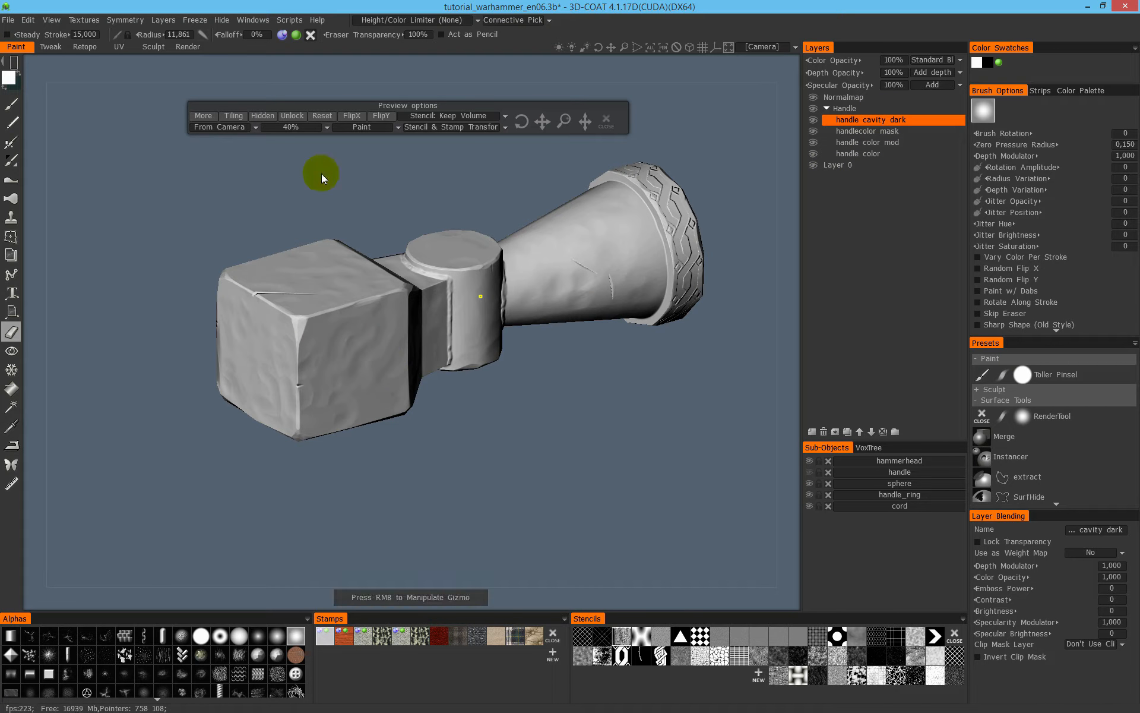
middle_drag(430, 285, 425, 306)
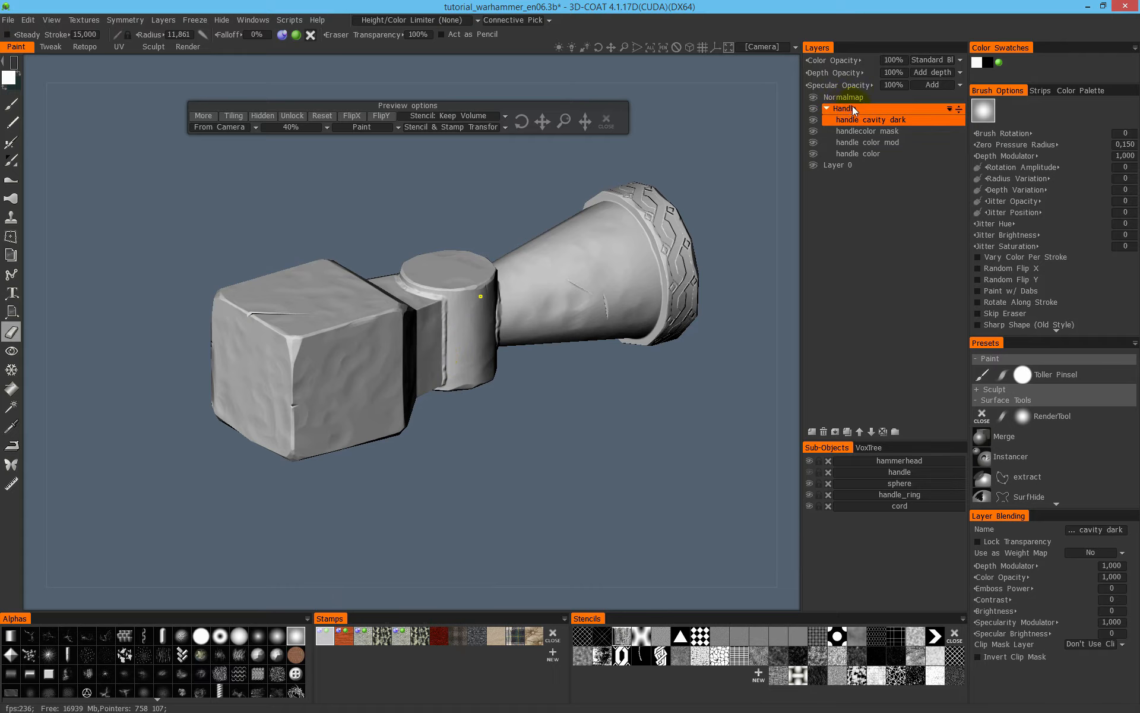
- Collapse the Handle layer group, select it and Layer 0 in turn, and expand the group again
click(827, 108)
click(848, 121)
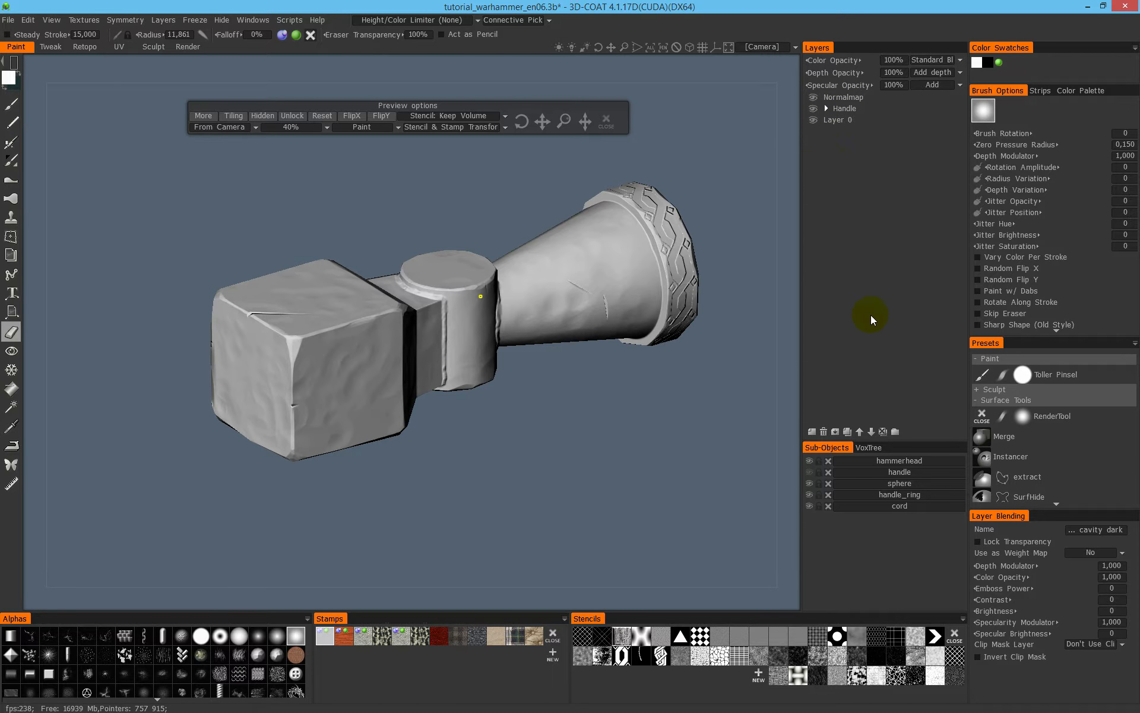
click(857, 120)
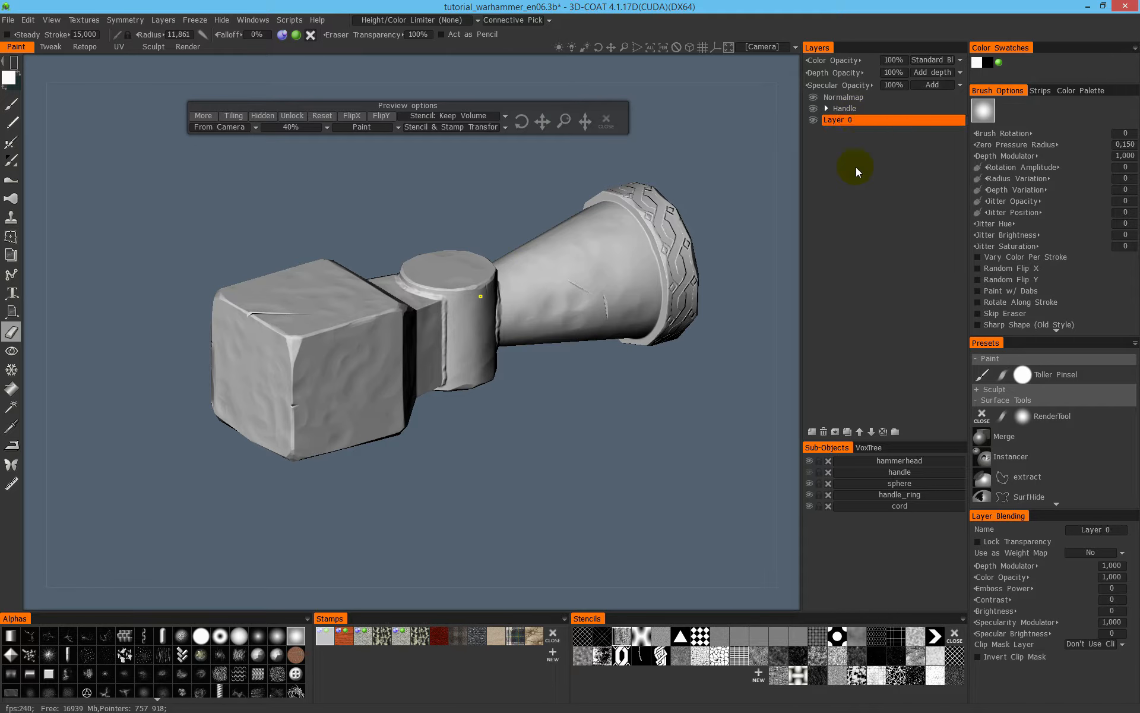
click(864, 108)
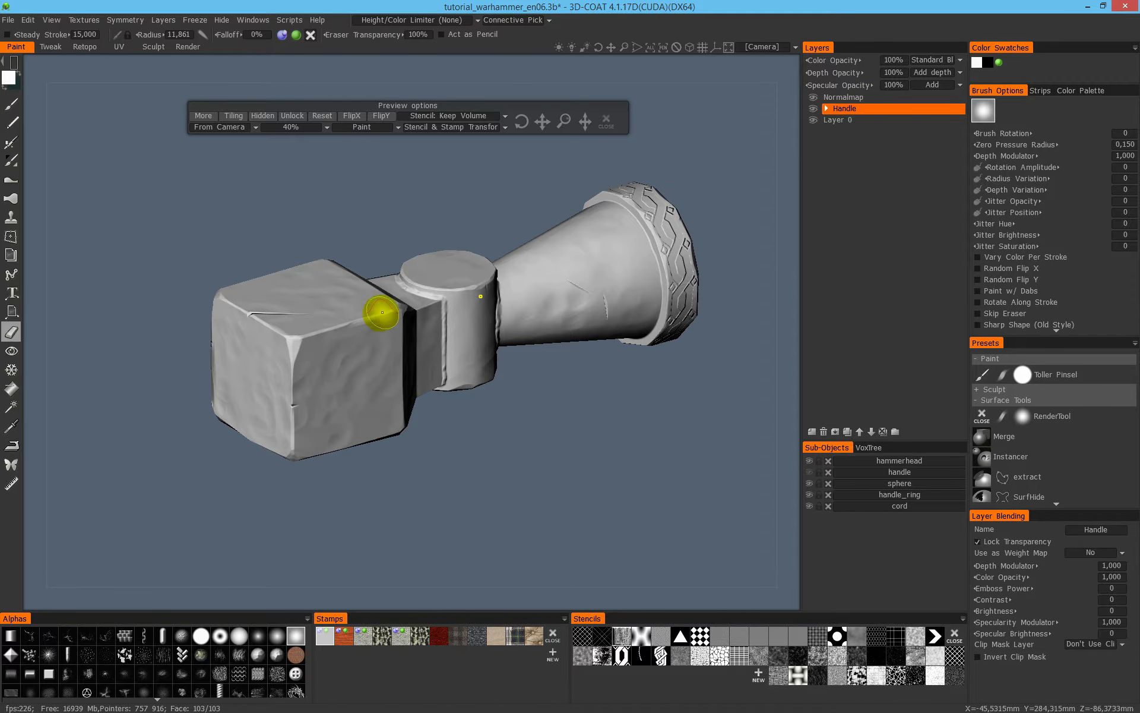
click(854, 120)
click(857, 111)
click(858, 118)
click(859, 109)
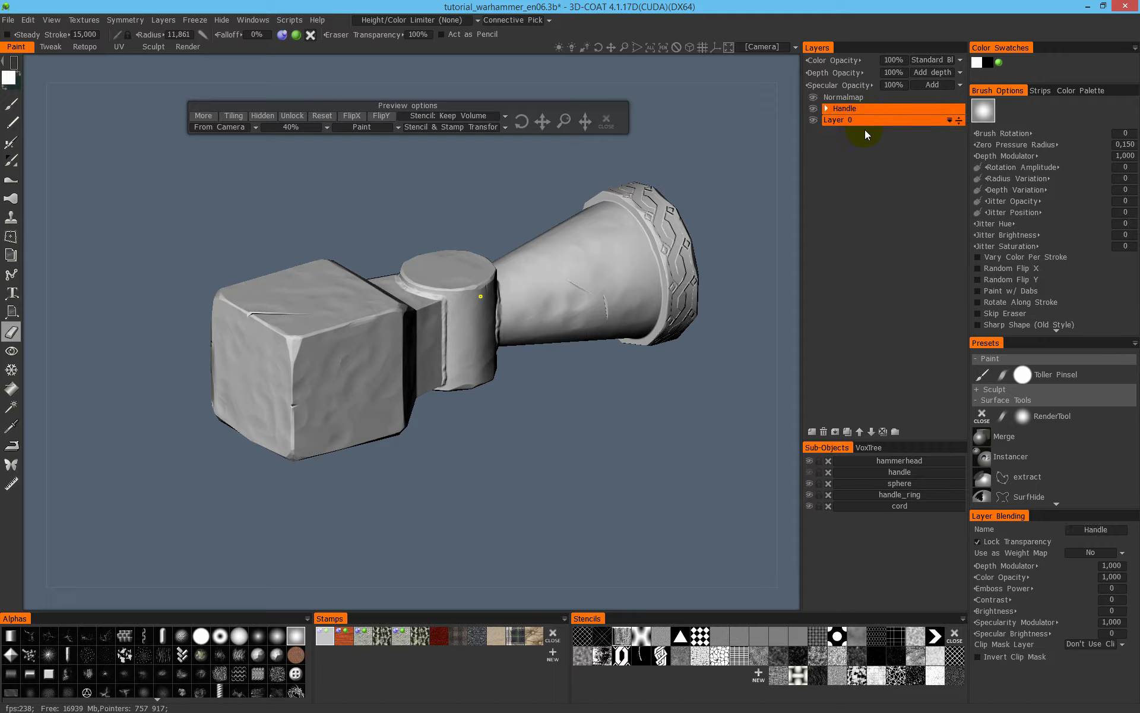
click(826, 108)
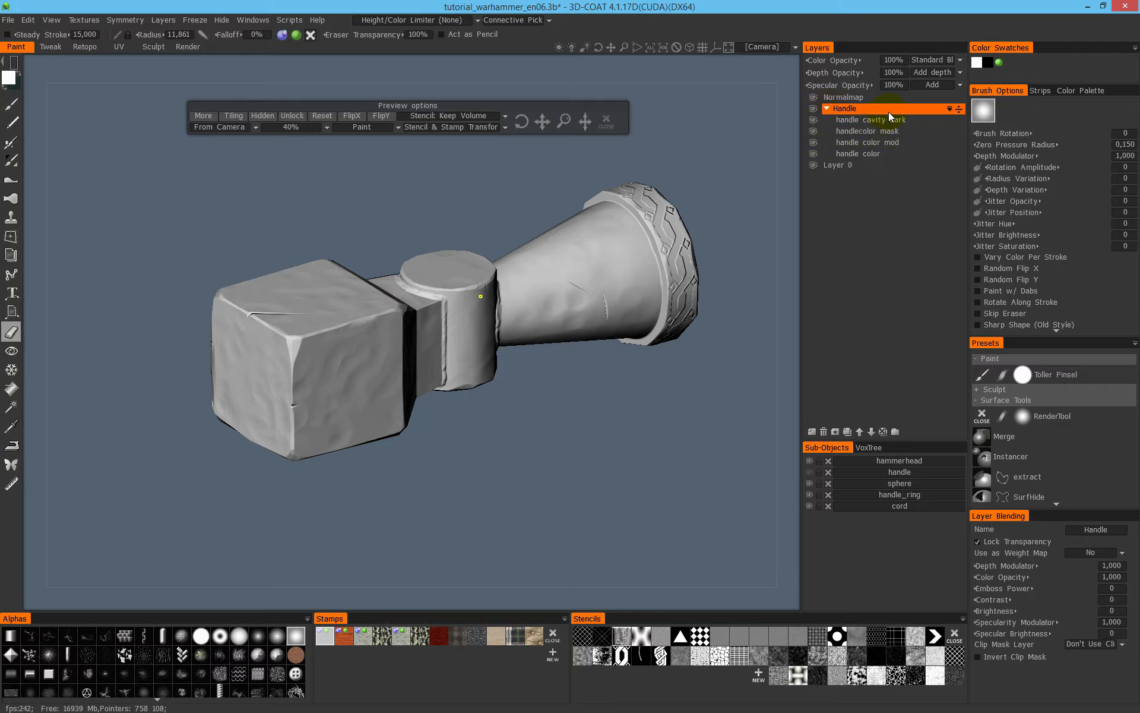
- Try creating a new layer group above the expanded Handle group, undo it, and select the handle cavity dark layer
click(895, 433)
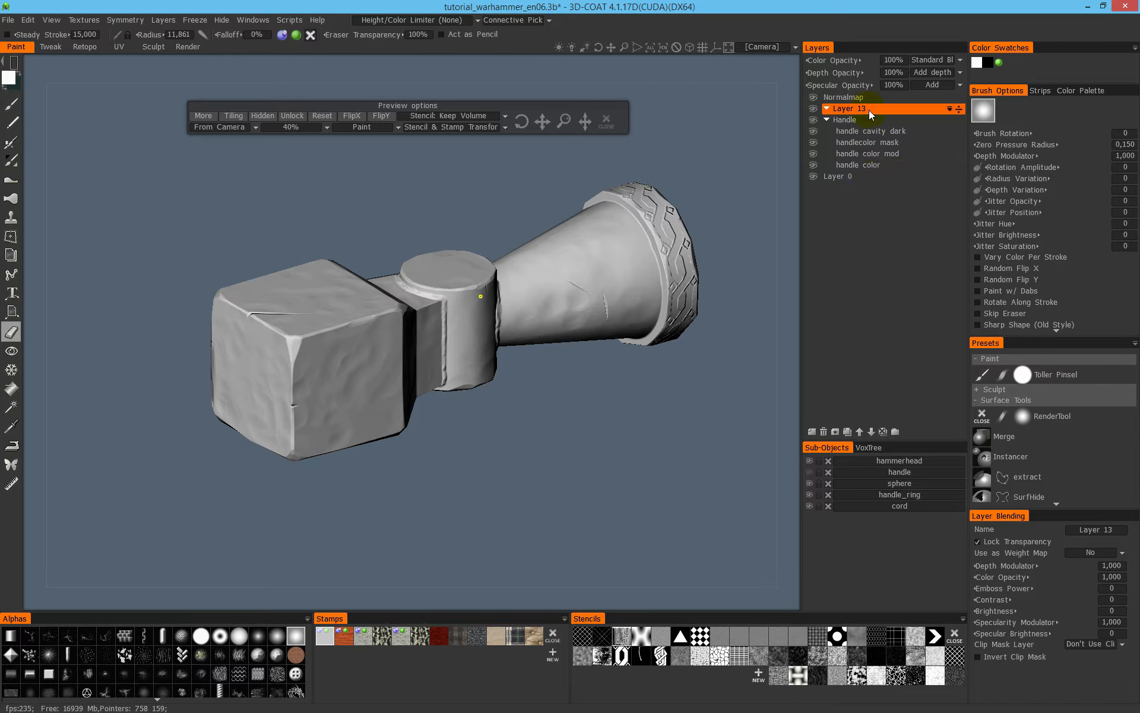
key(ctrl+z)
click(896, 121)
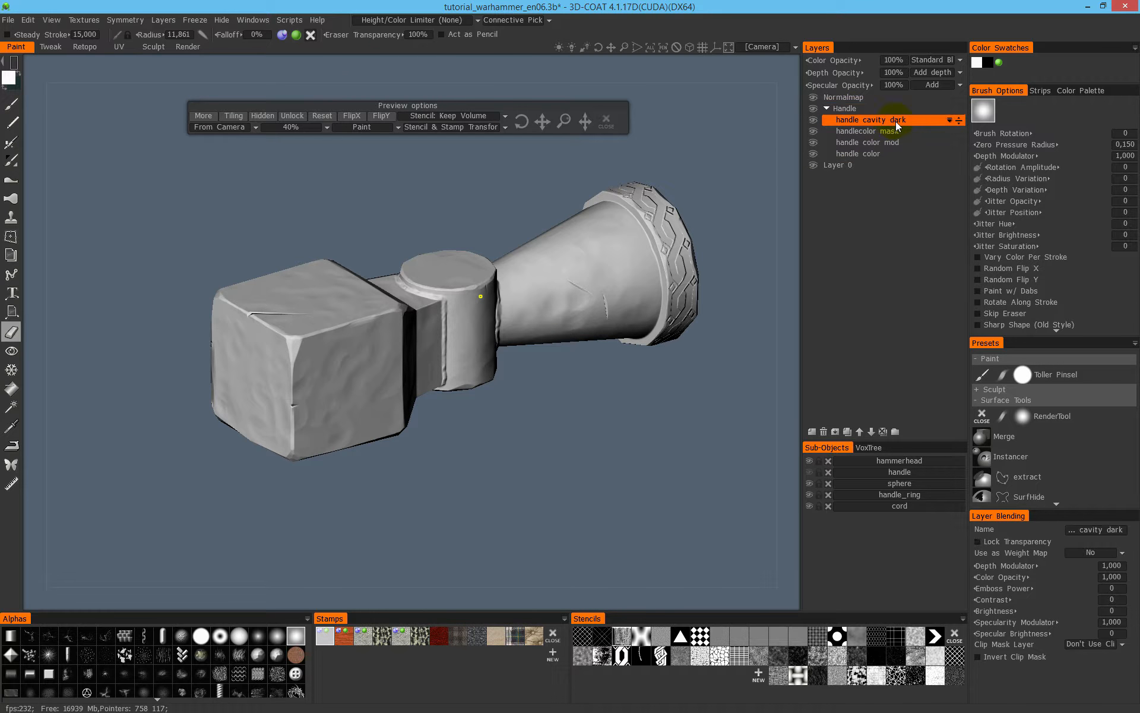
- Try adding a new layer to the collapsed Handle group, expand the group to inspect it, and remove the layer again
click(845, 109)
click(827, 108)
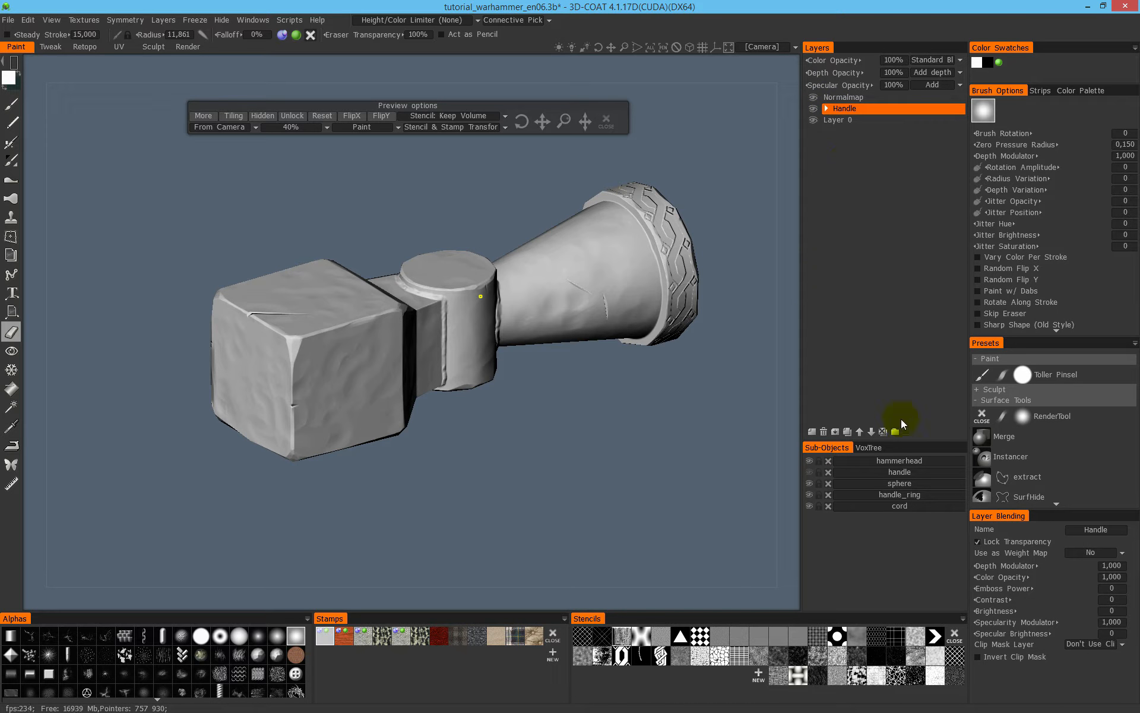
click(812, 433)
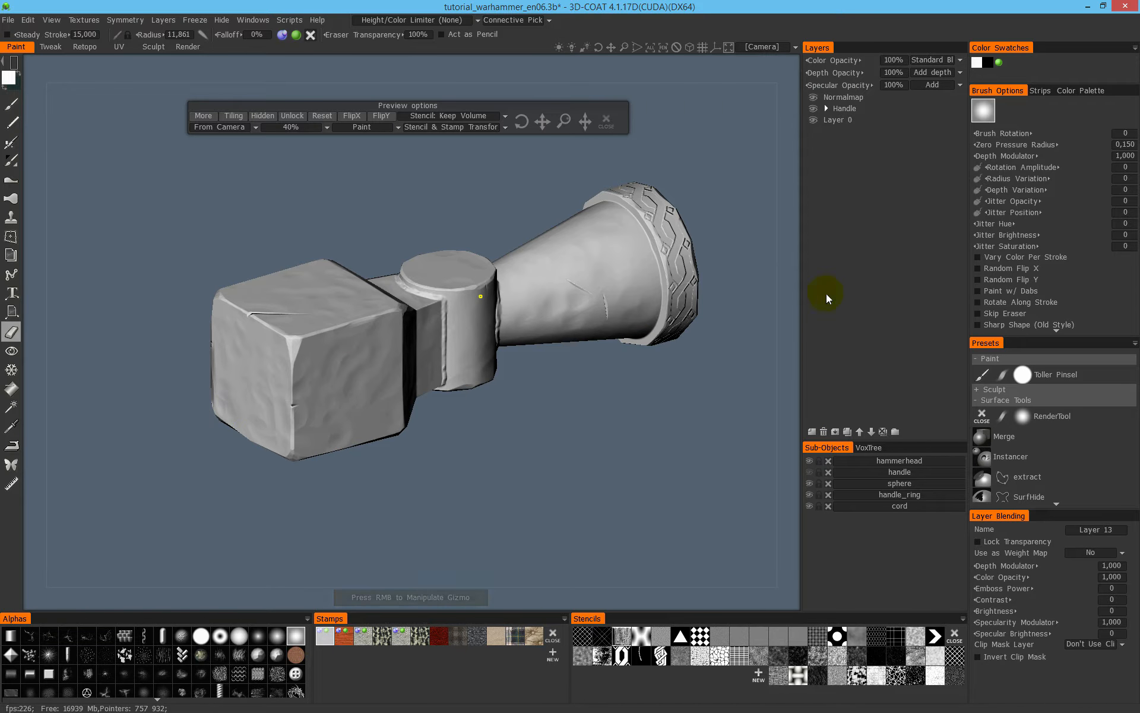
click(827, 108)
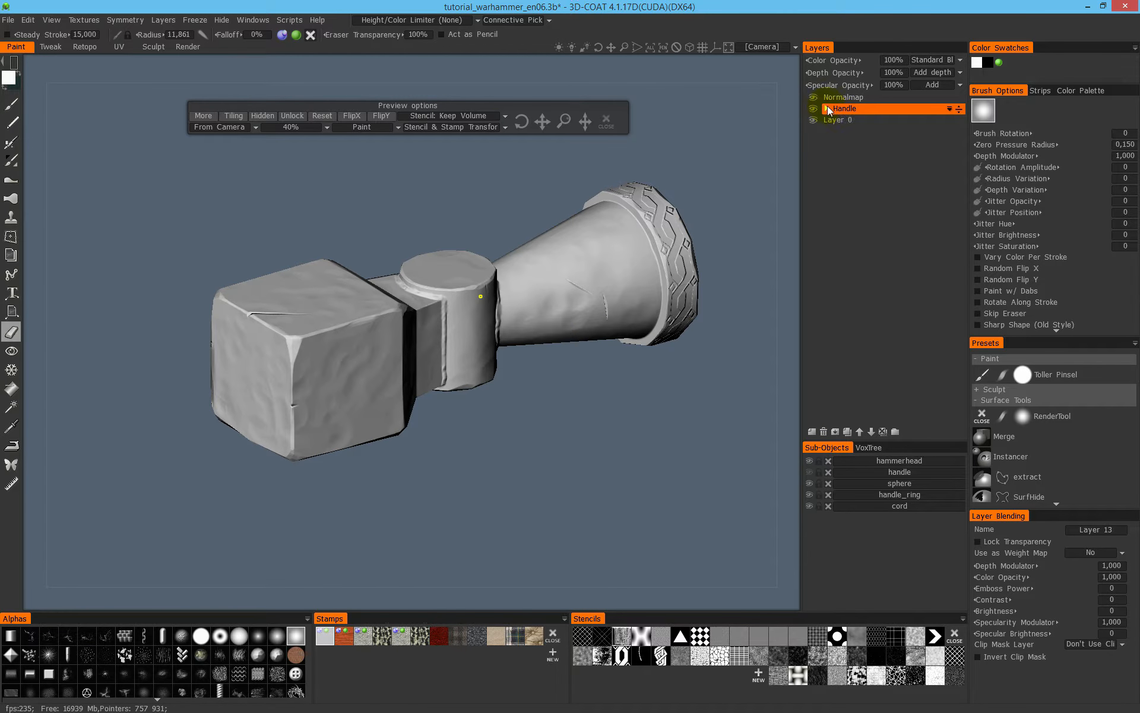
click(862, 109)
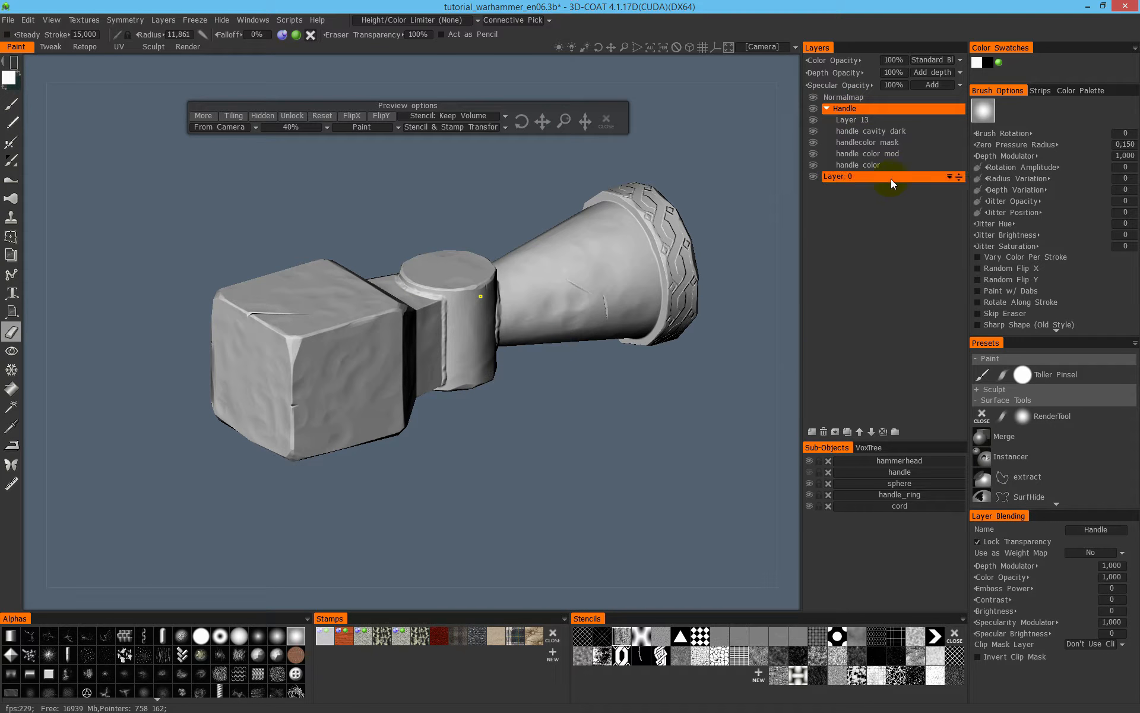
click(871, 118)
click(830, 432)
- Collapse the Handle group, create a new layer group above it, and name it HAMMERHEAD
click(826, 109)
click(863, 109)
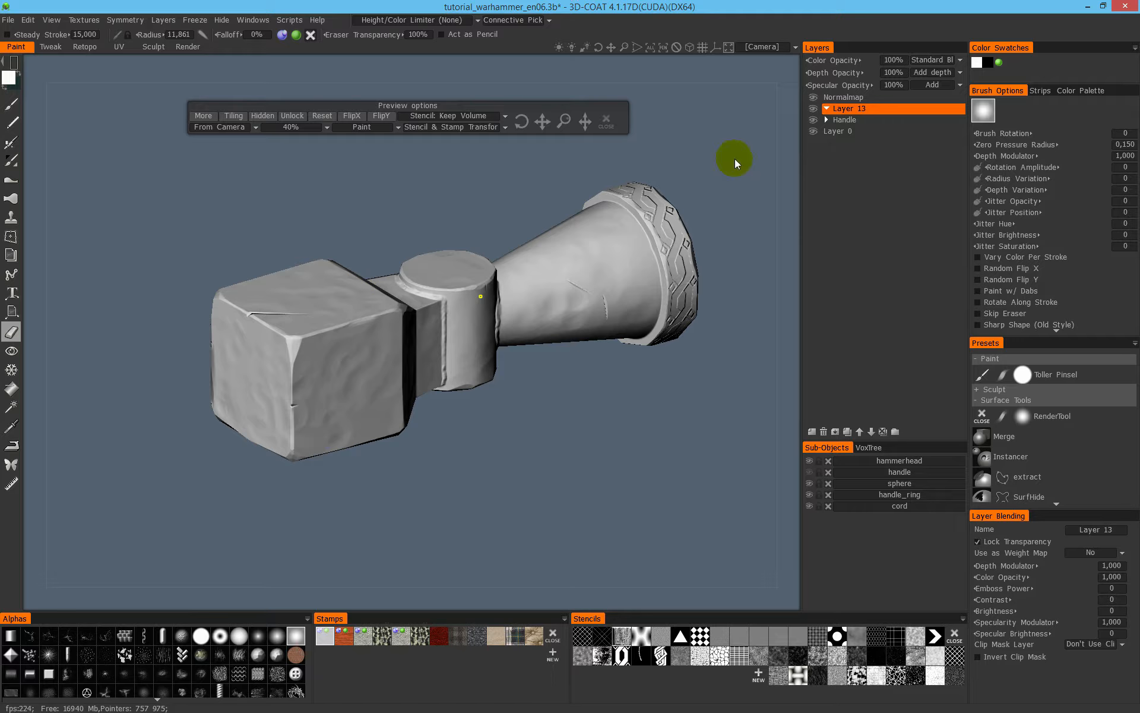
double_click(856, 109)
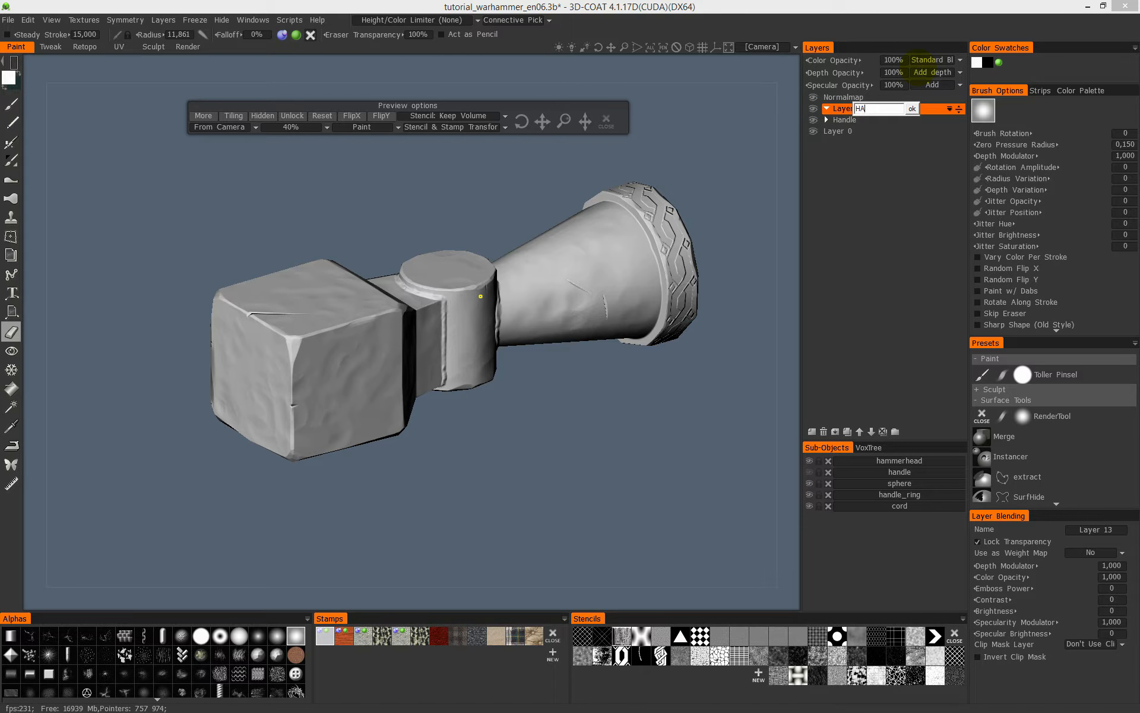
text(HAMMERHEAD)
key(Return)
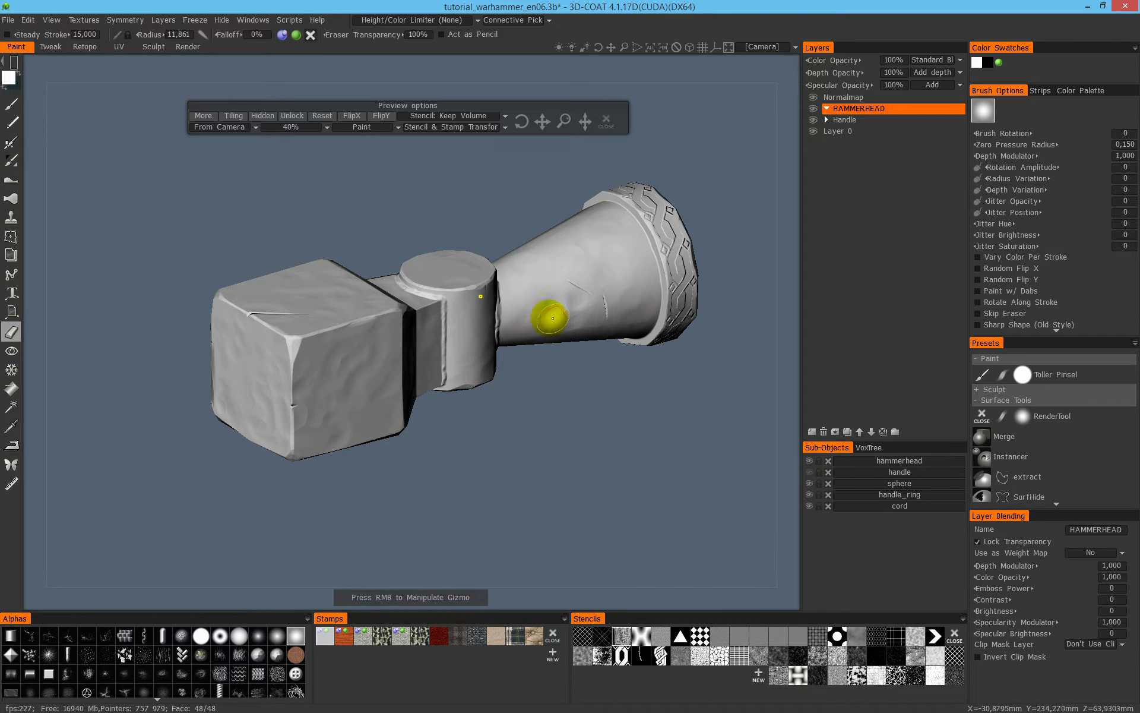
- Examine the hammer head in the flat unshaded display and return to the shaded display
key(2)
mouse_move(556, 290)
alt+mouse_down()
mouse_move(540, 241)
mouse_move(581, 259)
alt+mouse_up()
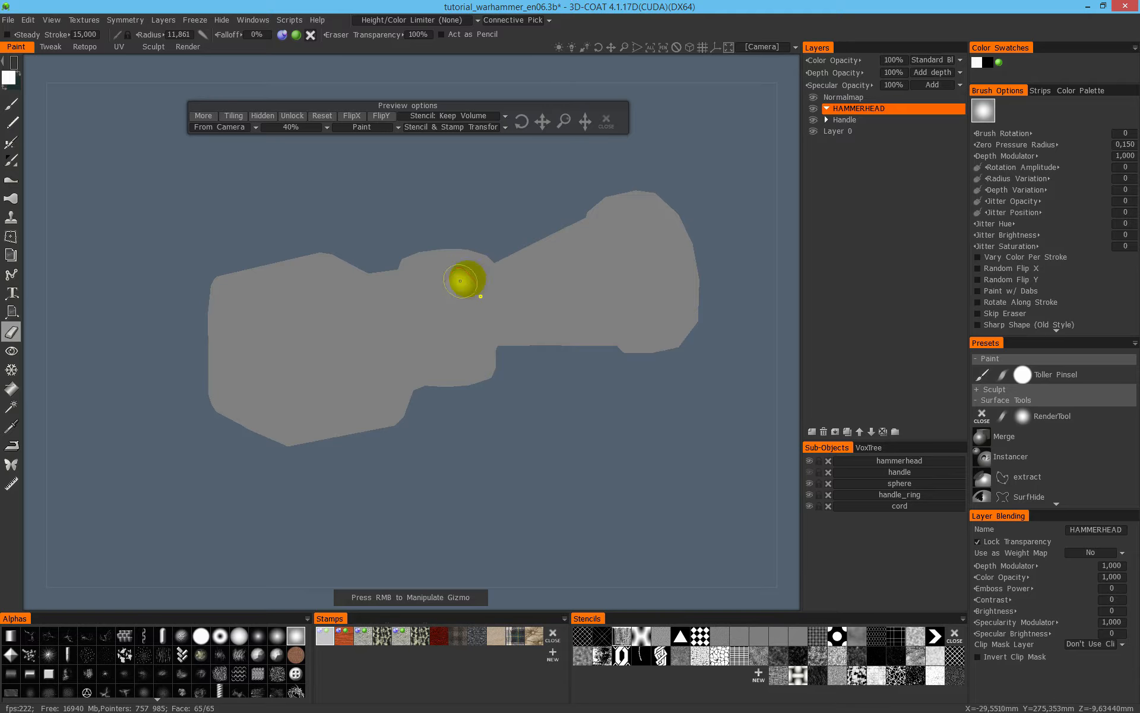
key(1)
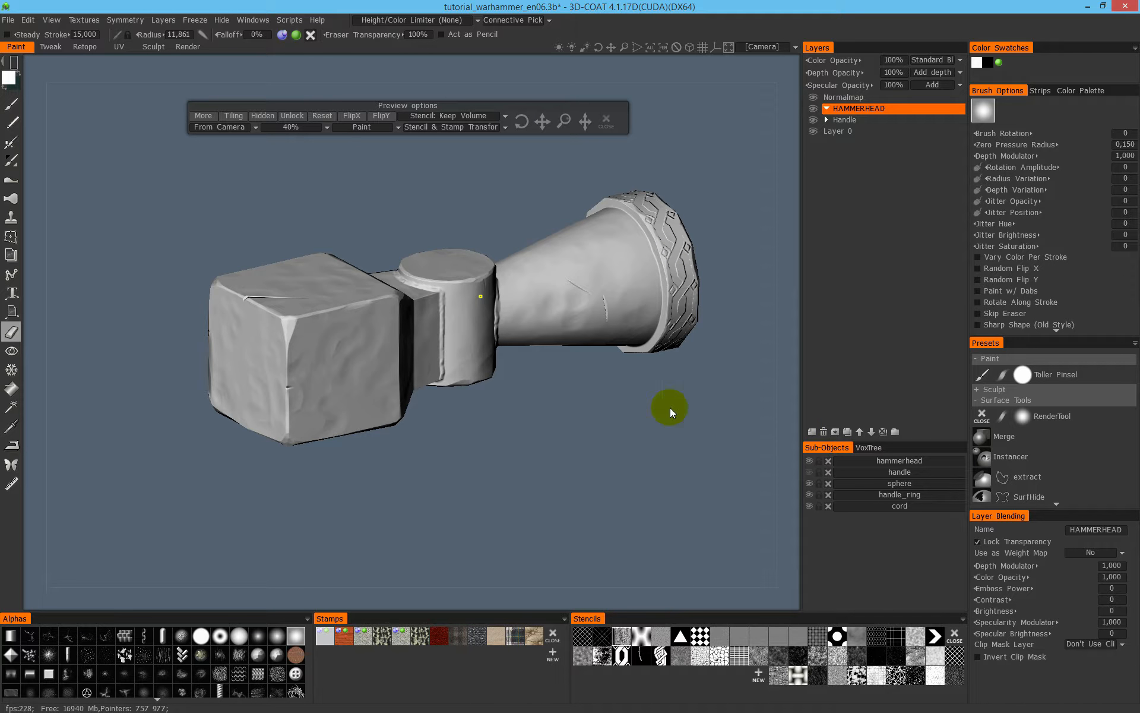
- Add a new layer inside the HAMMERHEAD group and name it head basecolor
click(812, 431)
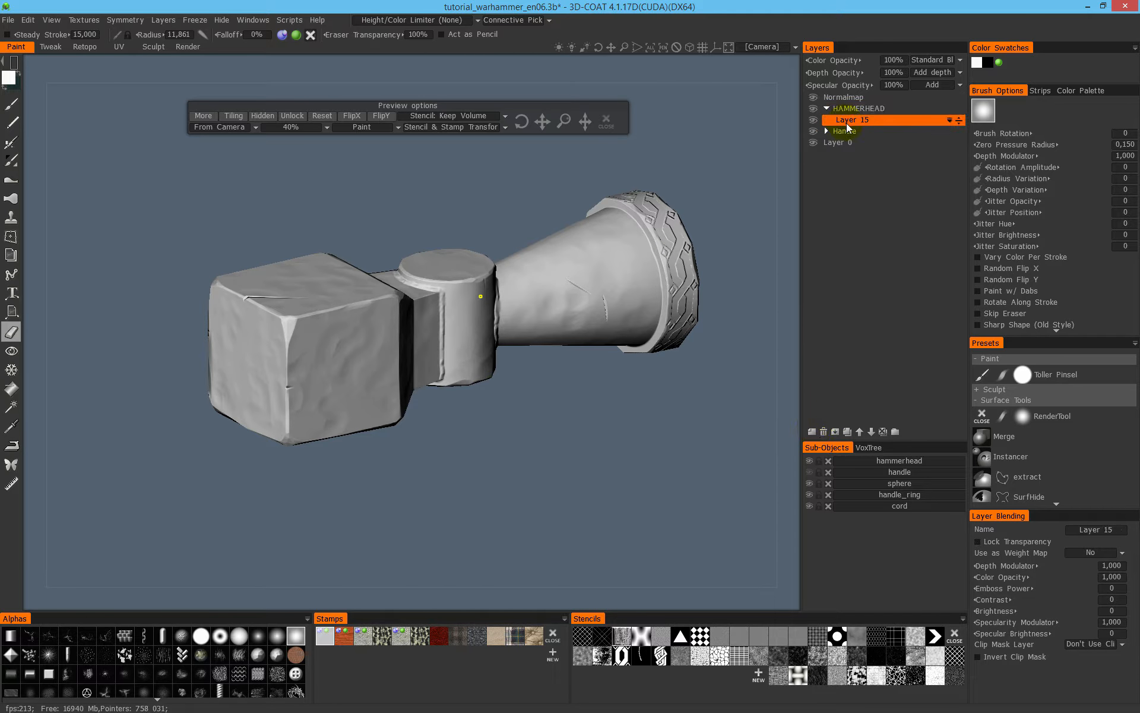
double_click(847, 123)
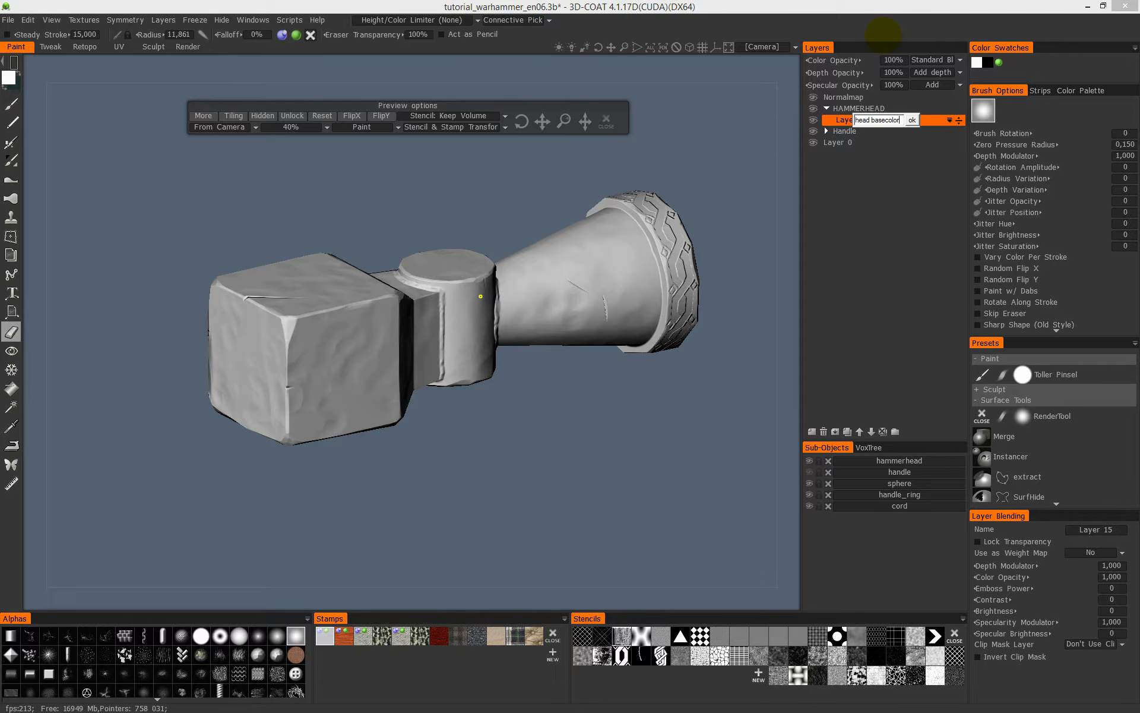
text(head basecolor)
key(Return)
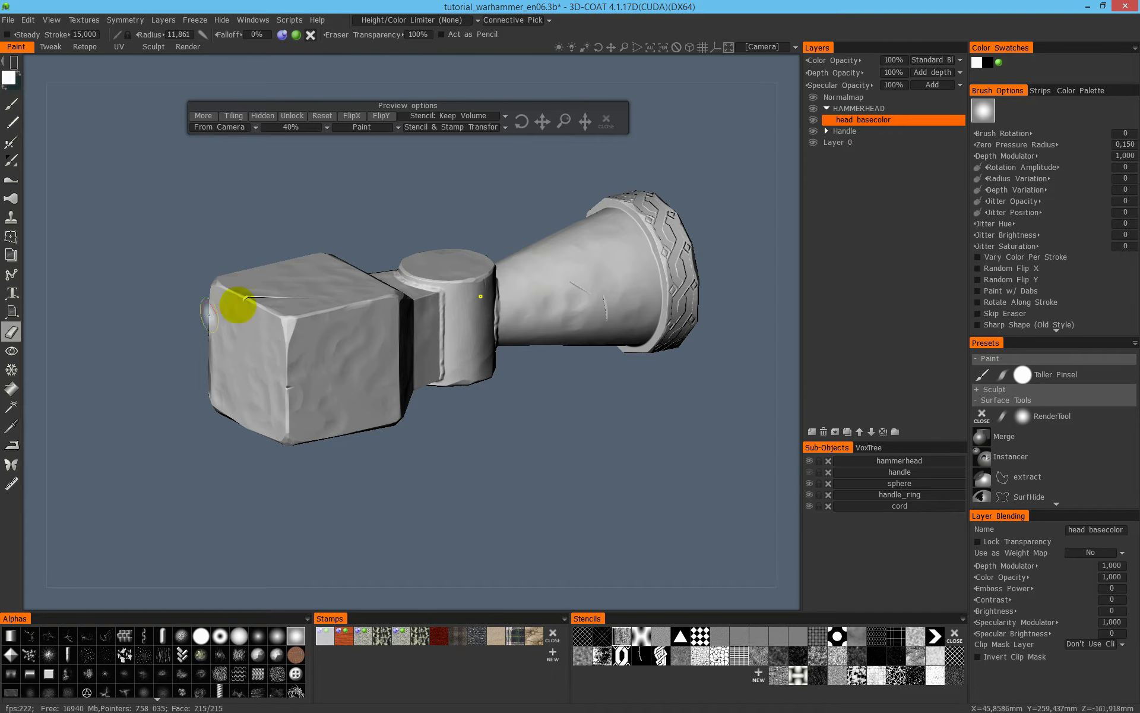
- Switch from the eraser to the paint brush for working on the head basecolor layer
click(9, 125)
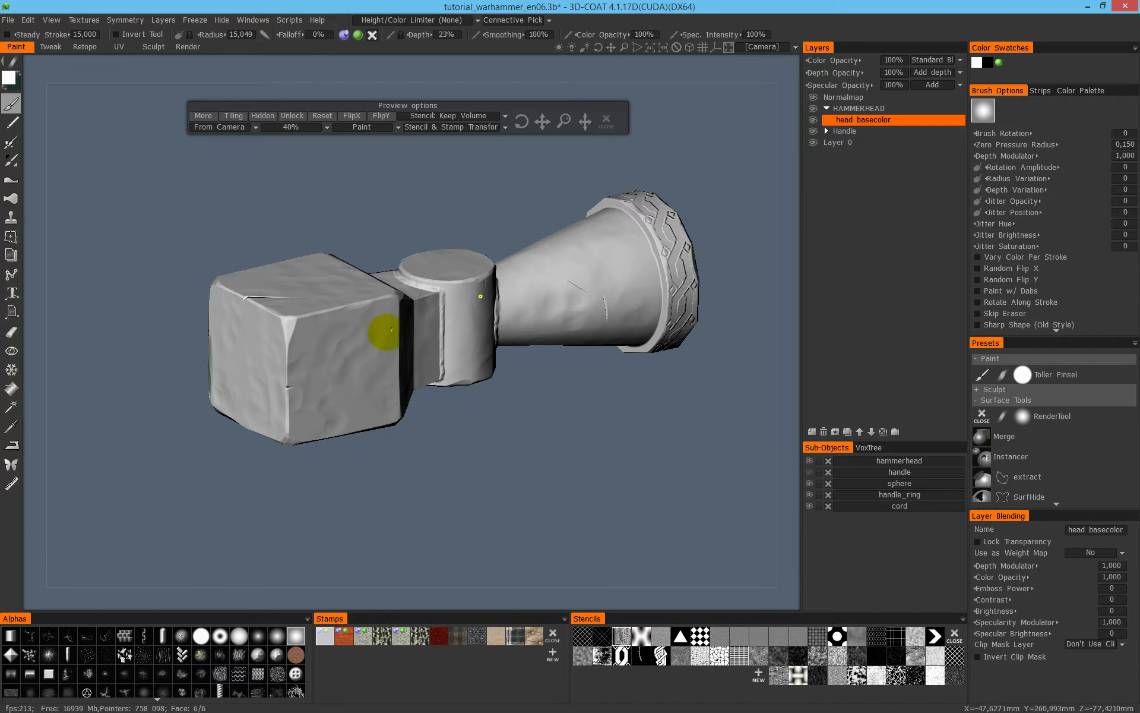
scroll(380, 339, up, 1)
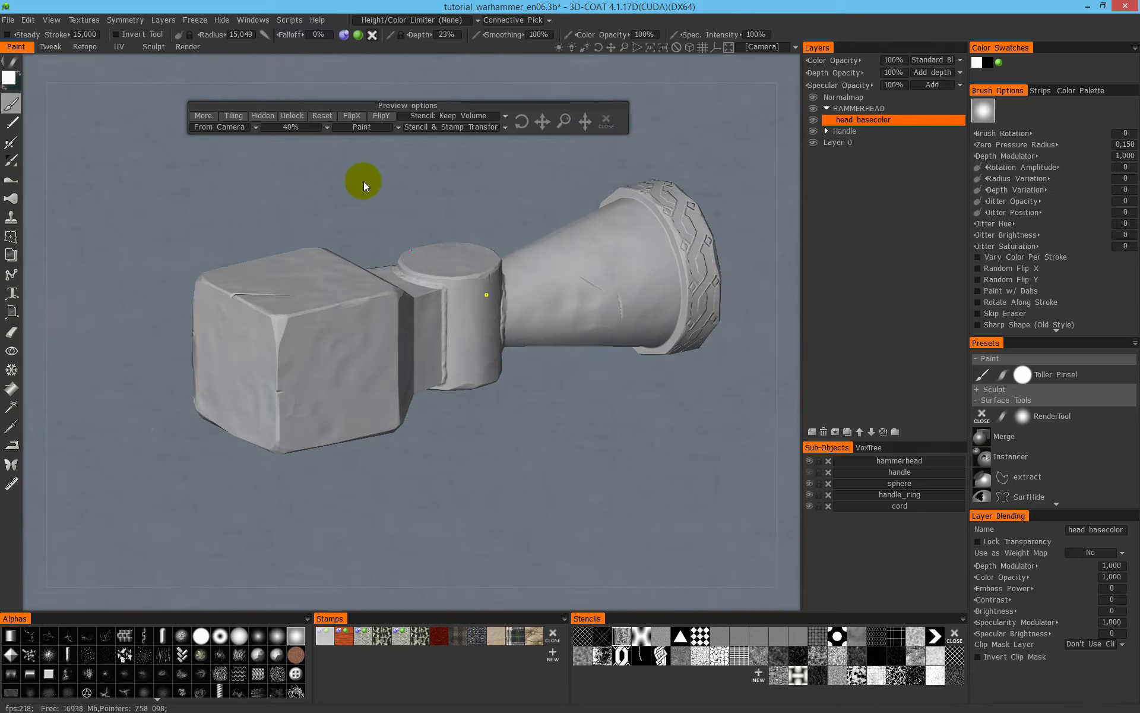
click(363, 177)
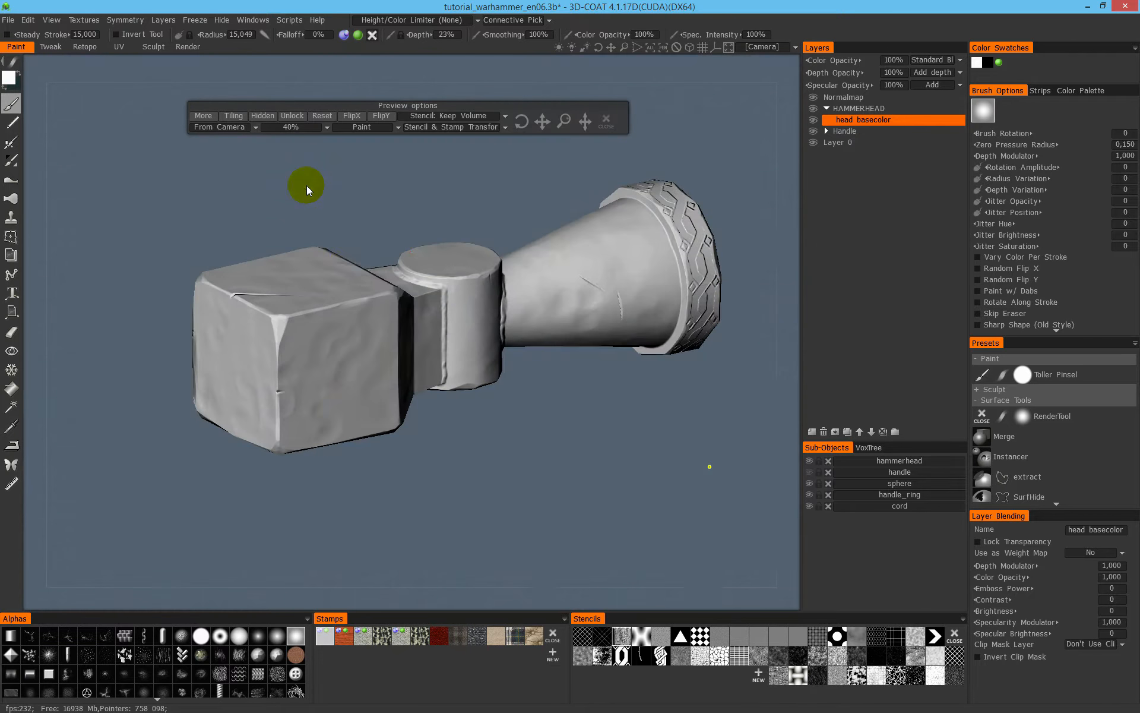
middle_drag(306, 185, 429, 320)
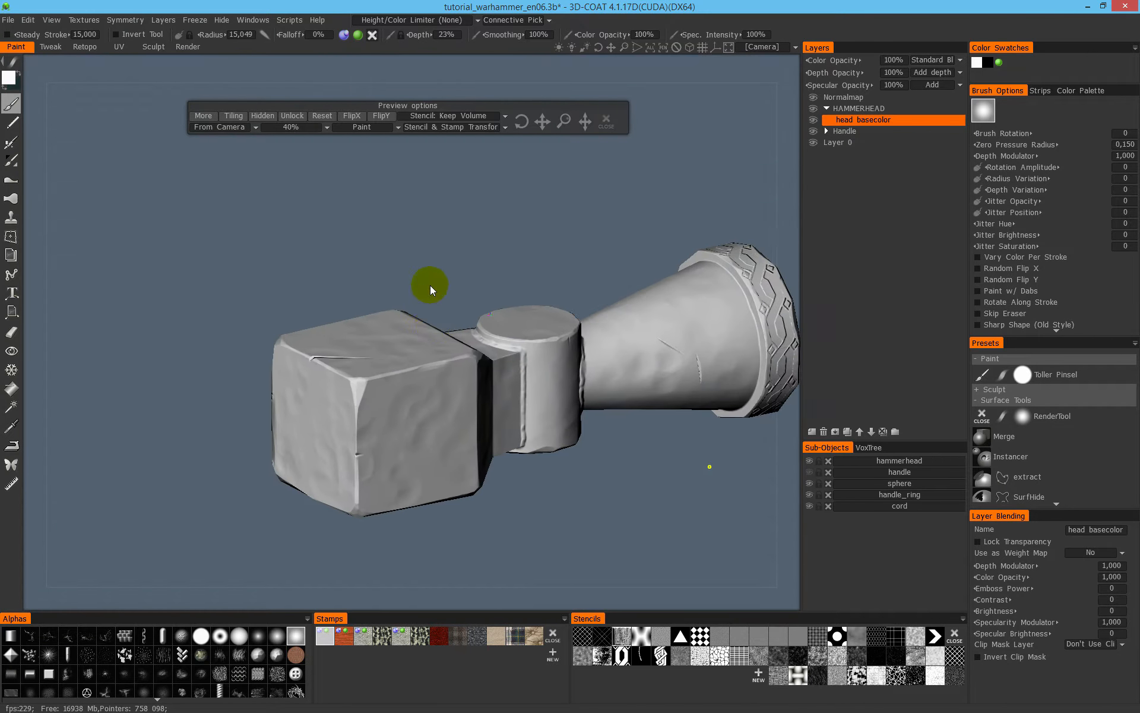
scroll(466, 205, up, 3)
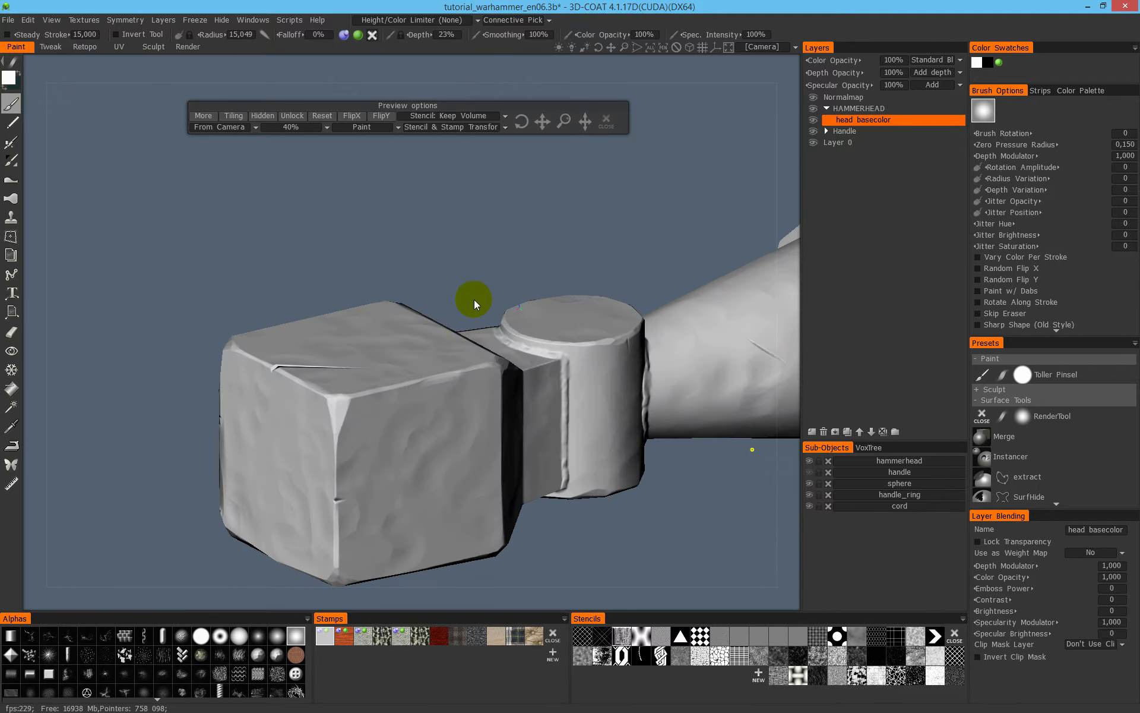
drag(462, 309, 523, 273)
right_drag(523, 273, 402, 280)
middle_drag(403, 281, 403, 249)
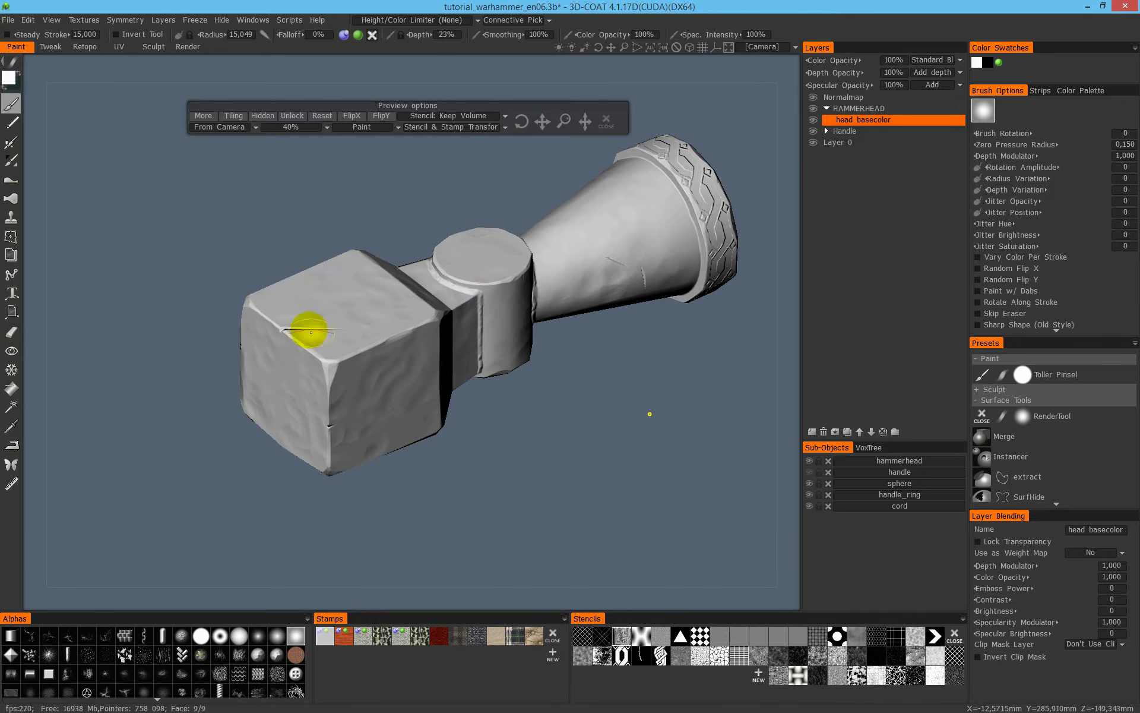
- Try painting rough metal relief over the corner and adjoining faces of the hammer's block-shaped end with 23% depth
middle_drag(400, 310, 397, 360)
drag(397, 360, 381, 316)
mouse_move(356, 377)
mouse_down()
mouse_move(326, 394)
mouse_move(354, 411)
mouse_move(381, 376)
mouse_up()
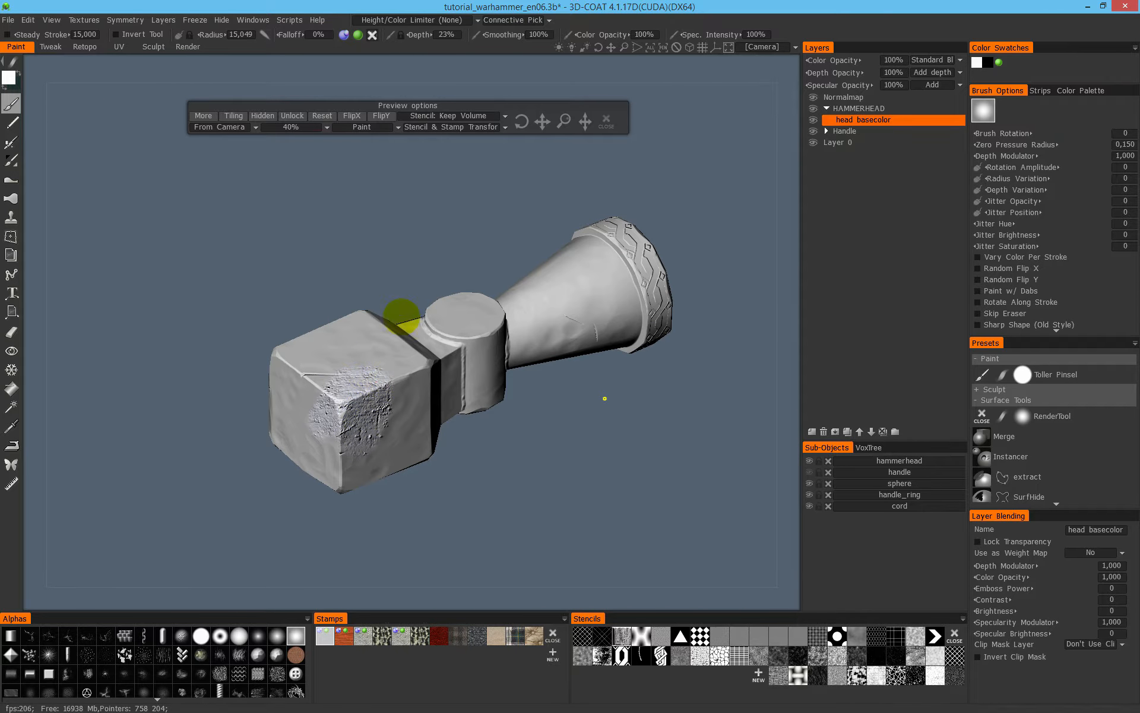
scroll(453, 308, up, 1)
middle_drag(366, 385, 468, 327)
alt+right_drag(459, 260, 509, 247)
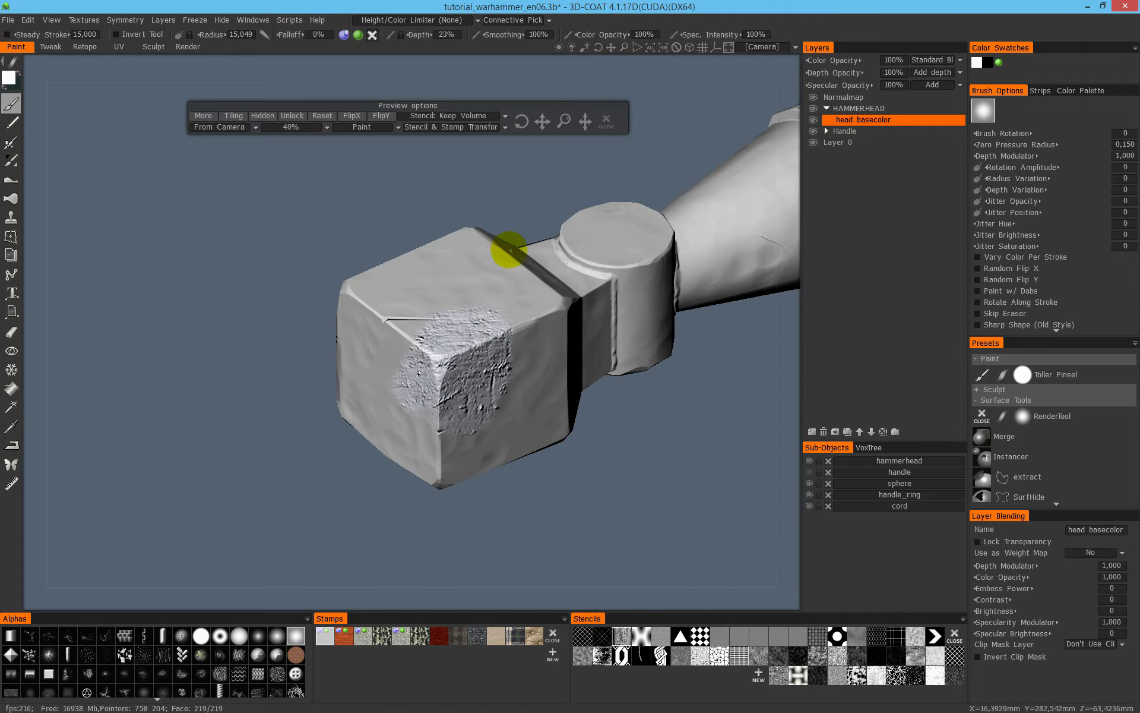
alt+drag(514, 327, 537, 309)
alt+middle_drag(505, 326, 430, 354)
alt+drag(430, 354, 375, 390)
alt+right_drag(368, 366, 391, 349)
alt+middle_drag(428, 364, 469, 318)
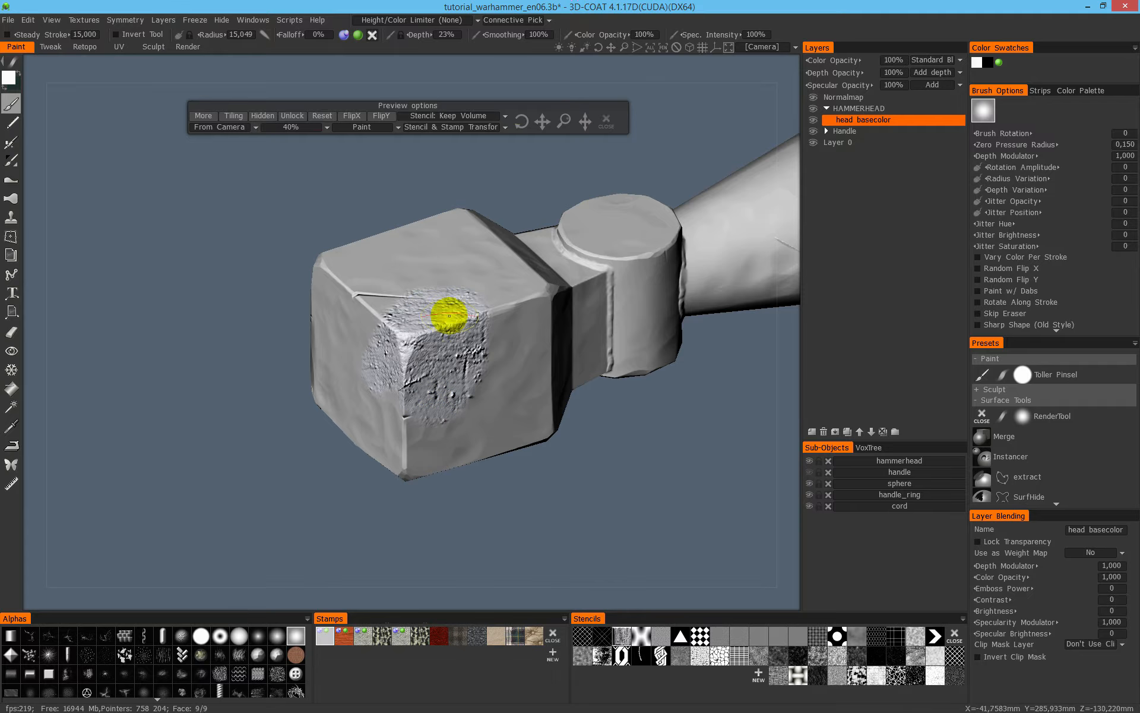
mouse_move(469, 355)
alt+mouse_down()
mouse_move(458, 280)
mouse_move(394, 323)
alt+mouse_up()
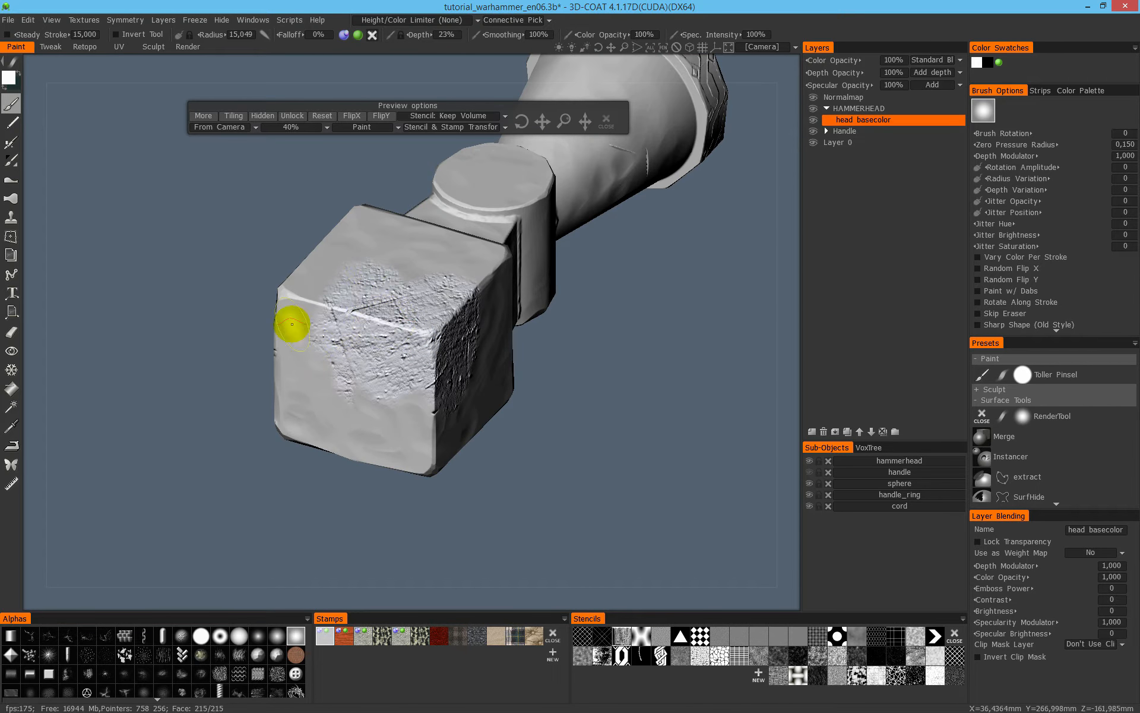
mouse_move(471, 331)
alt+mouse_down()
mouse_move(483, 311)
mouse_move(425, 352)
alt+mouse_up()
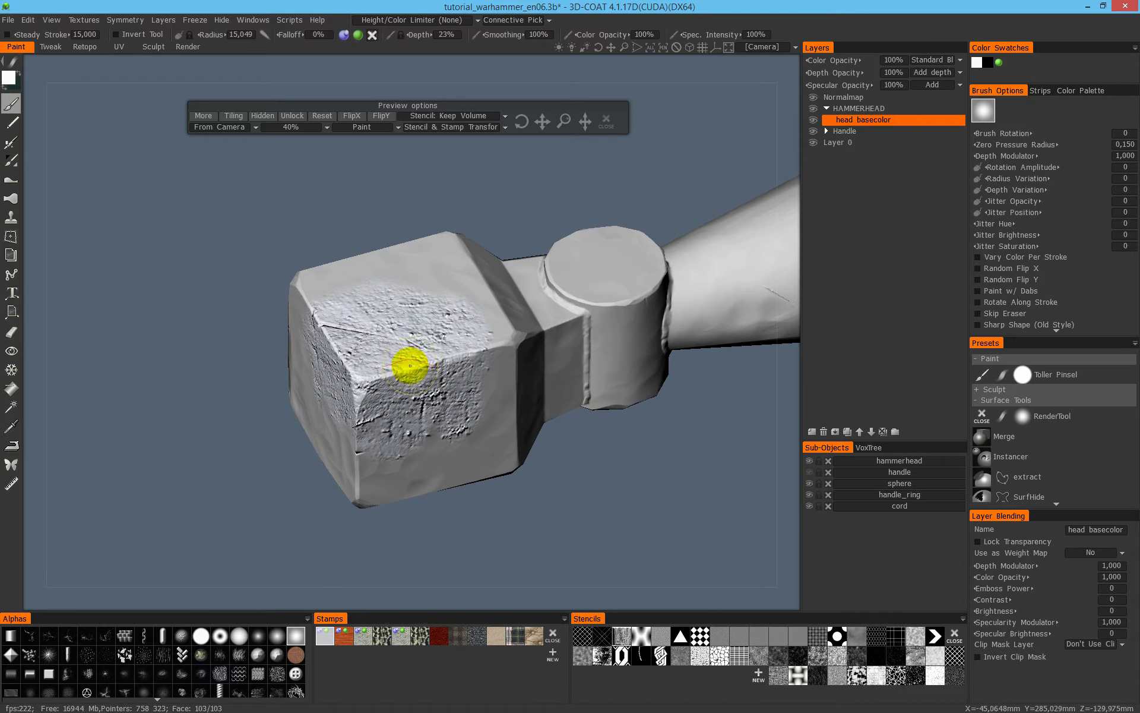
- Try overlapping more strokes on the textured patch of the block-shaped end to build up the relief
mouse_move(357, 38)
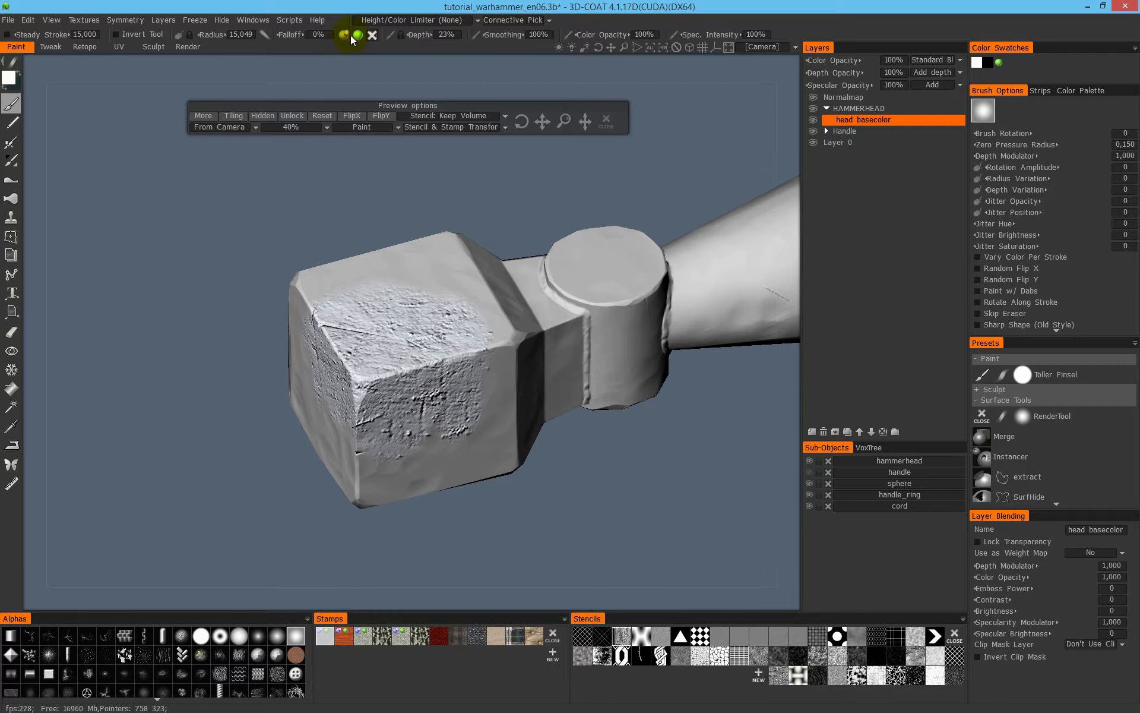
mouse_move(461, 347)
alt+mouse_down()
mouse_move(425, 331)
mouse_move(456, 369)
alt+mouse_up()
mouse_move(450, 293)
mouse_down()
mouse_move(400, 369)
mouse_move(420, 372)
mouse_move(465, 301)
mouse_move(413, 410)
mouse_move(399, 359)
mouse_move(462, 259)
mouse_up()
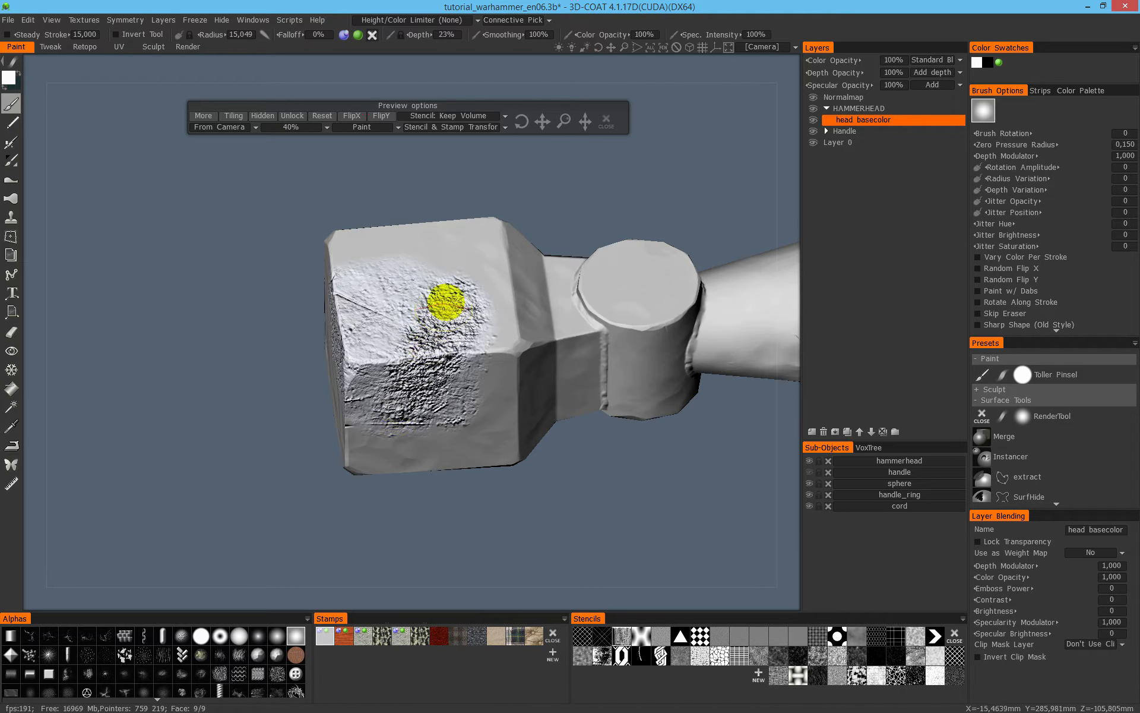
drag(423, 276, 363, 374)
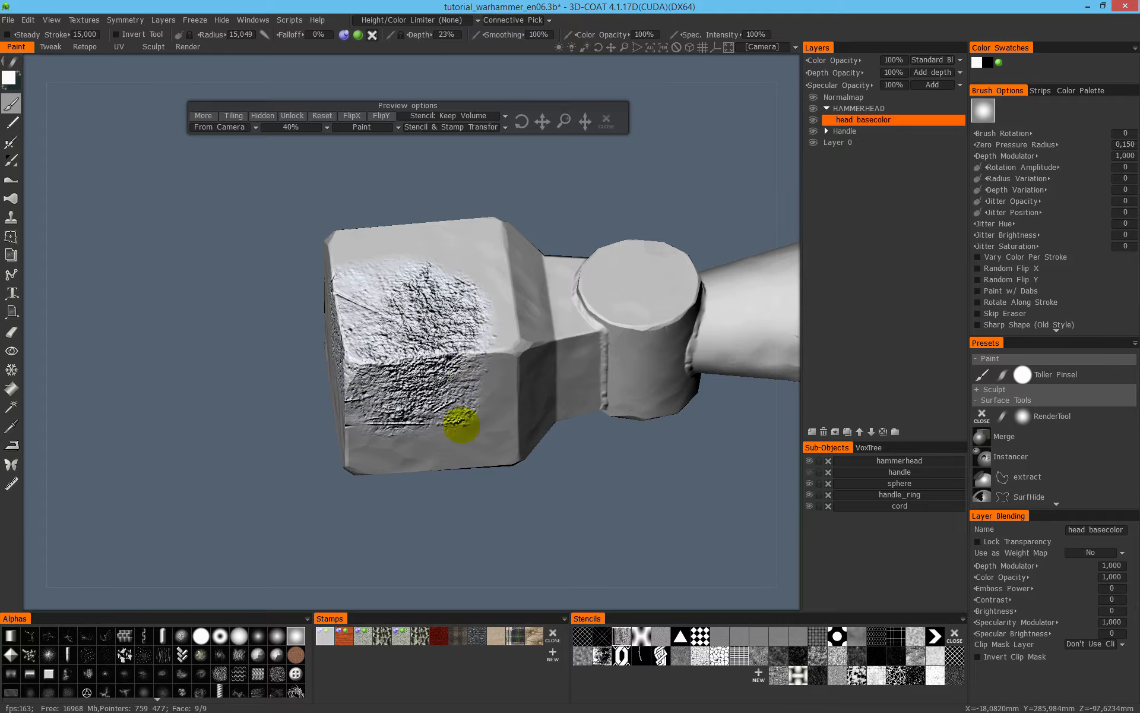
mouse_move(435, 304)
middle_down()
mouse_move(547, 255)
mouse_move(458, 267)
mouse_move(476, 349)
mouse_move(530, 304)
middle_up()
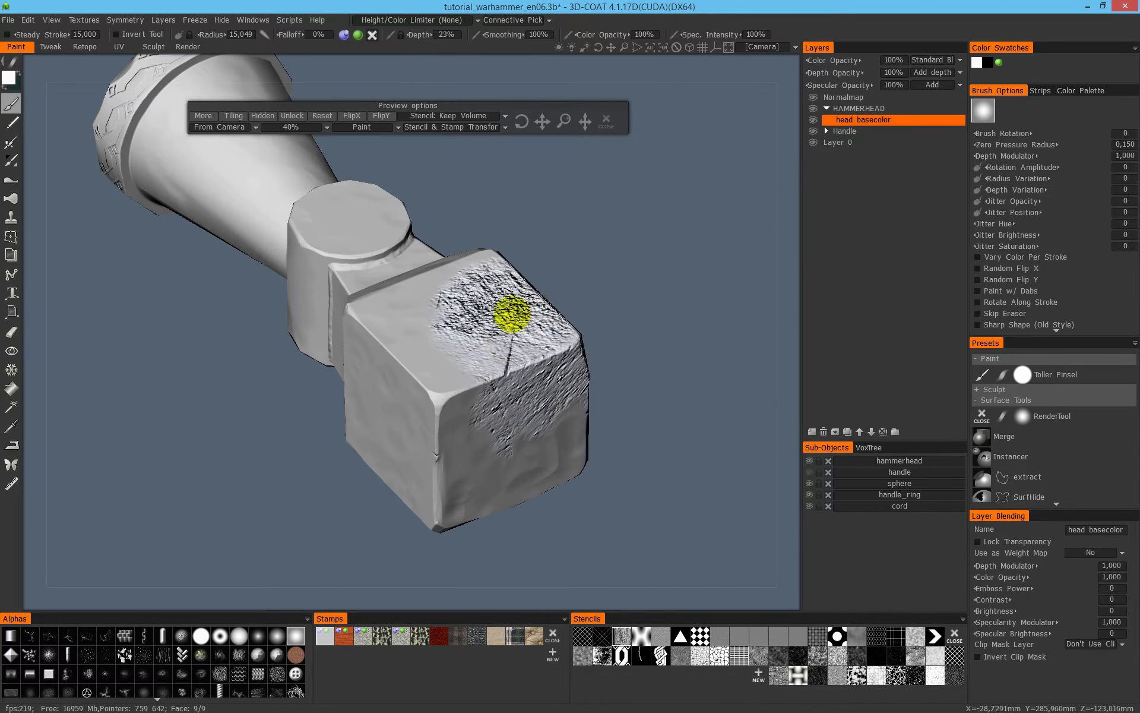
- Enlarge the brush radius to about 27, try broader strokes across the block's faces, and undo all test strokes
middle_drag(472, 339, 469, 349)
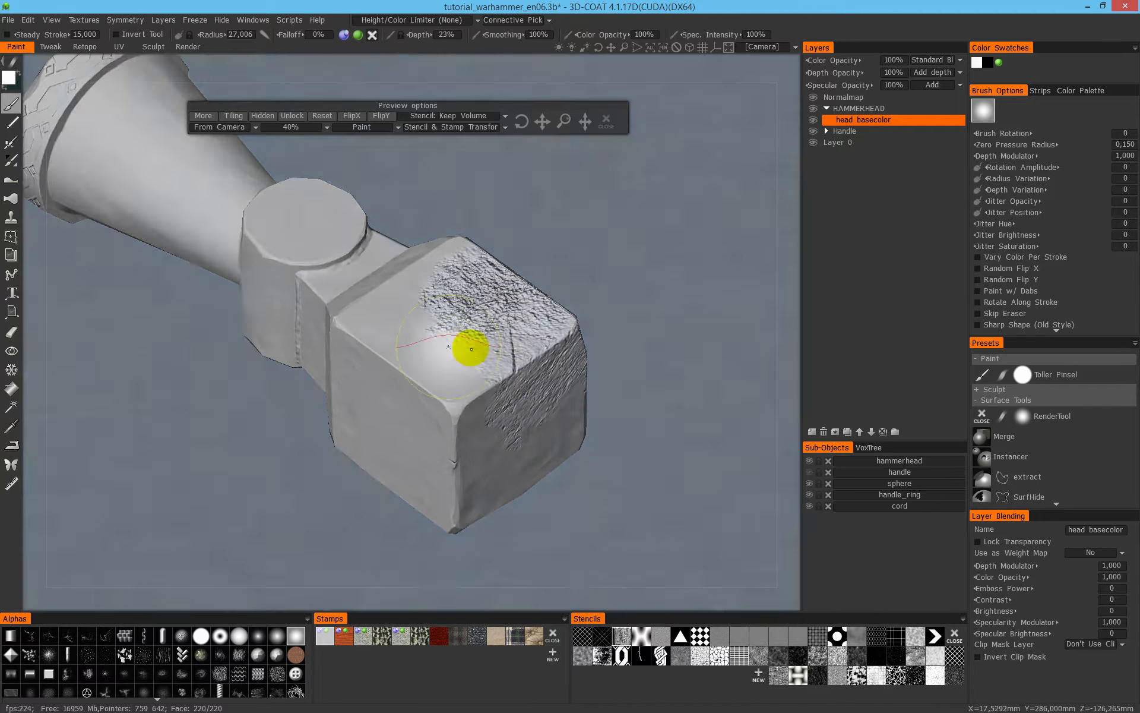
drag(469, 349, 458, 375)
mouse_move(441, 419)
middle_down()
mouse_move(502, 364)
mouse_move(382, 433)
middle_up()
mouse_move(526, 438)
middle_down()
mouse_move(428, 475)
mouse_move(491, 413)
middle_up()
mouse_move(563, 399)
middle_down()
mouse_move(510, 386)
mouse_move(535, 377)
mouse_move(471, 420)
mouse_move(494, 405)
middle_up()
key(ctrl+z)
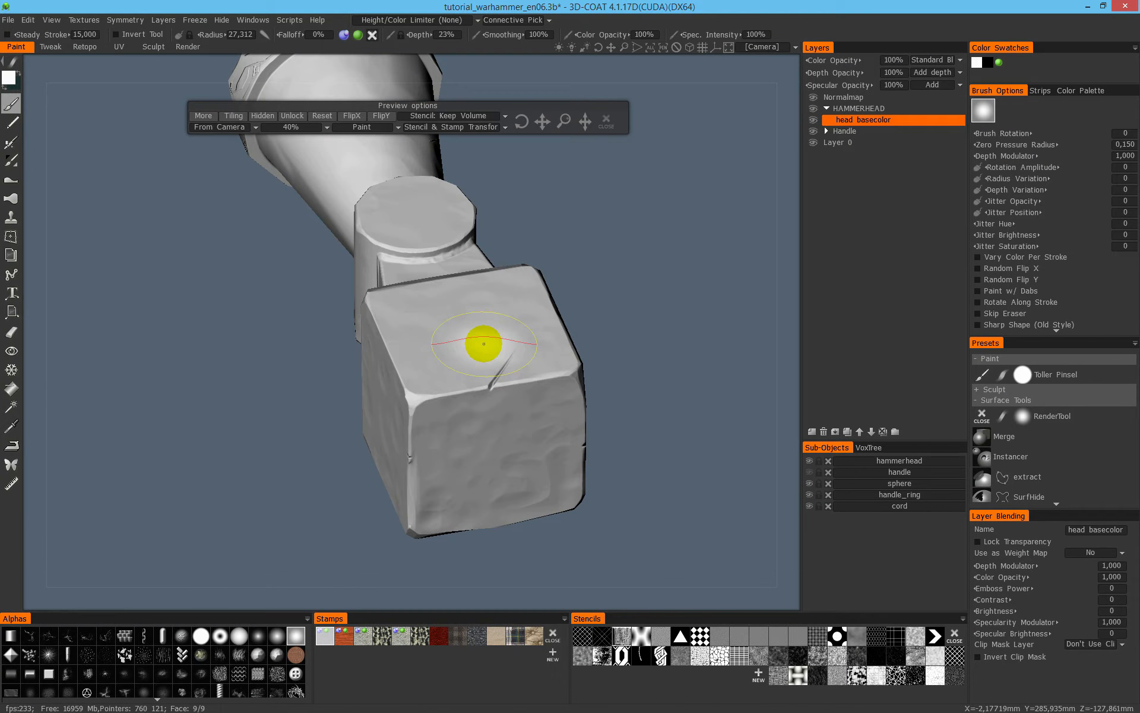
- Open the brush's depth texture settings and move the Preview options panel aside to uncover the Additive Painting option
mouse_move(486, 375)
middle_down()
mouse_move(467, 395)
mouse_move(437, 341)
mouse_move(460, 383)
mouse_move(471, 377)
mouse_move(348, 382)
mouse_move(515, 326)
mouse_move(624, 318)
mouse_move(437, 389)
middle_up()
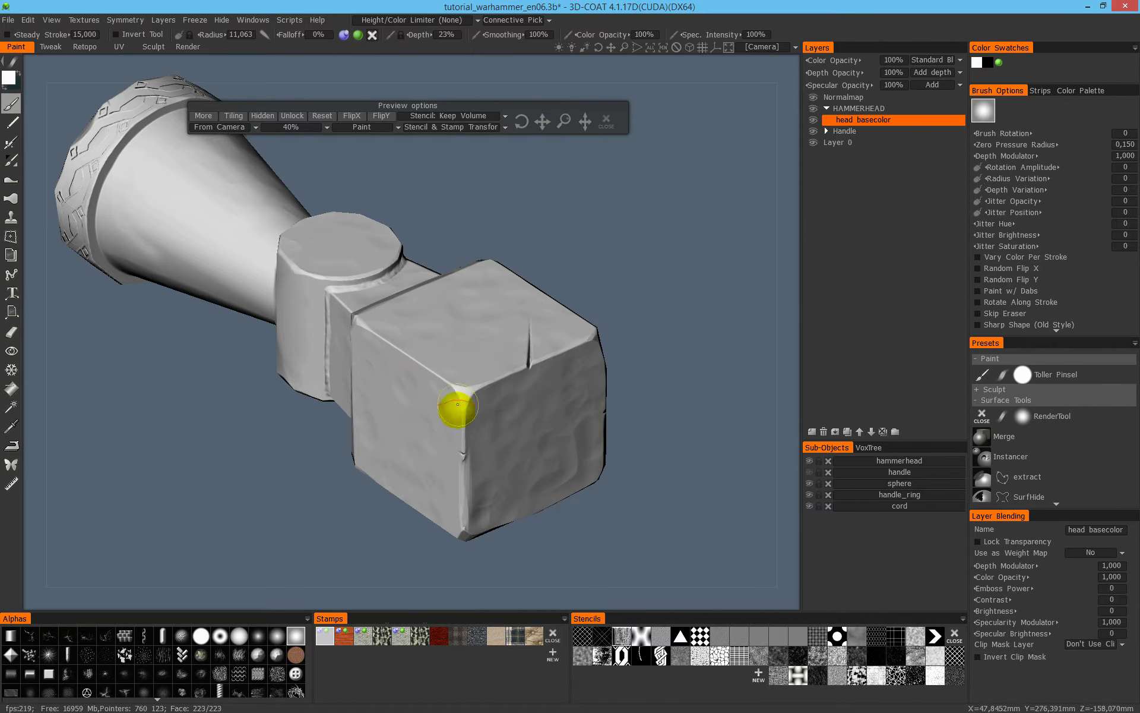
middle_drag(433, 339, 402, 362)
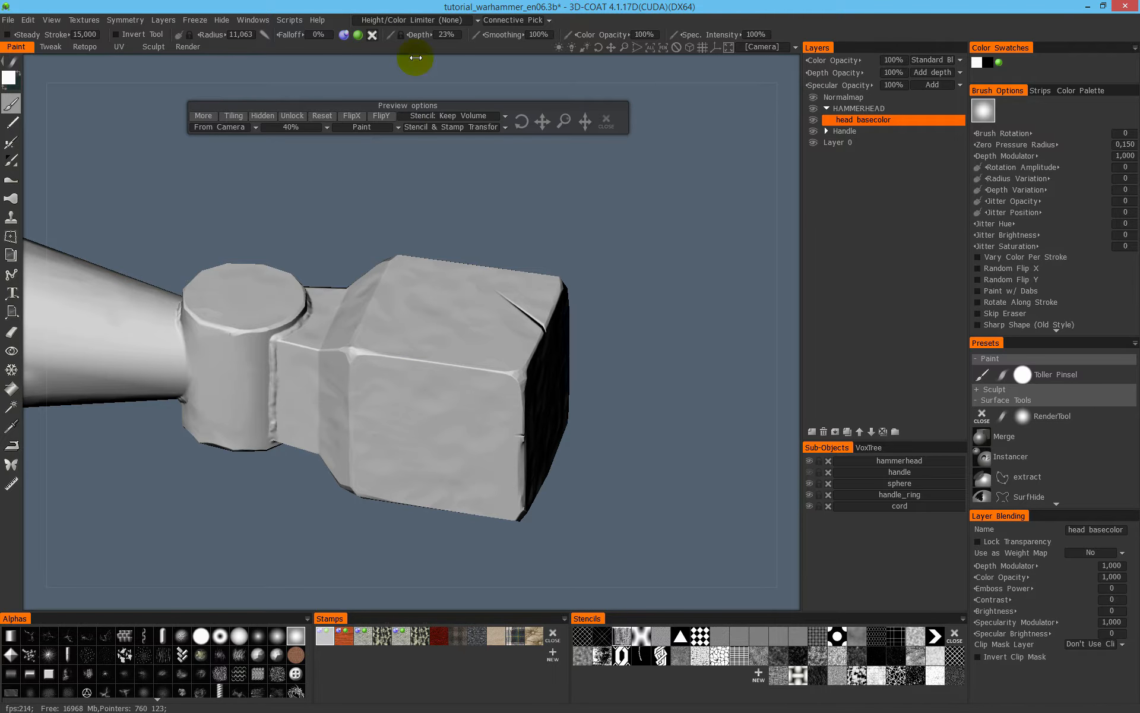
click(343, 37)
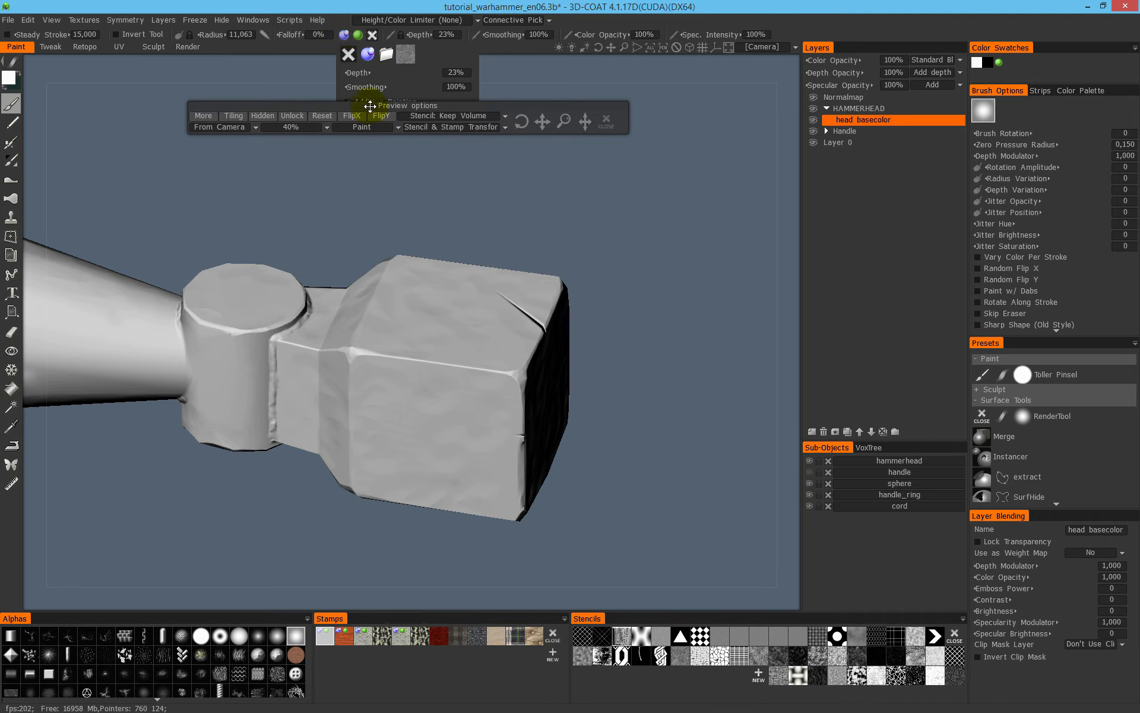
drag(369, 108, 362, 160)
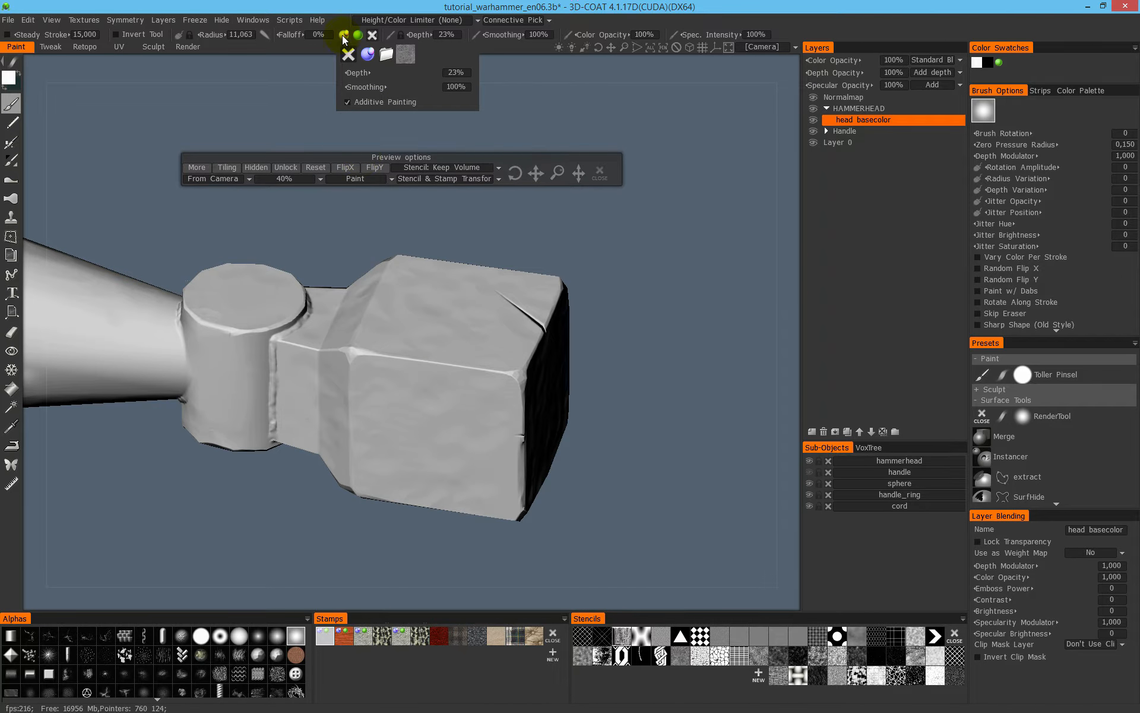
mouse_move(343, 37)
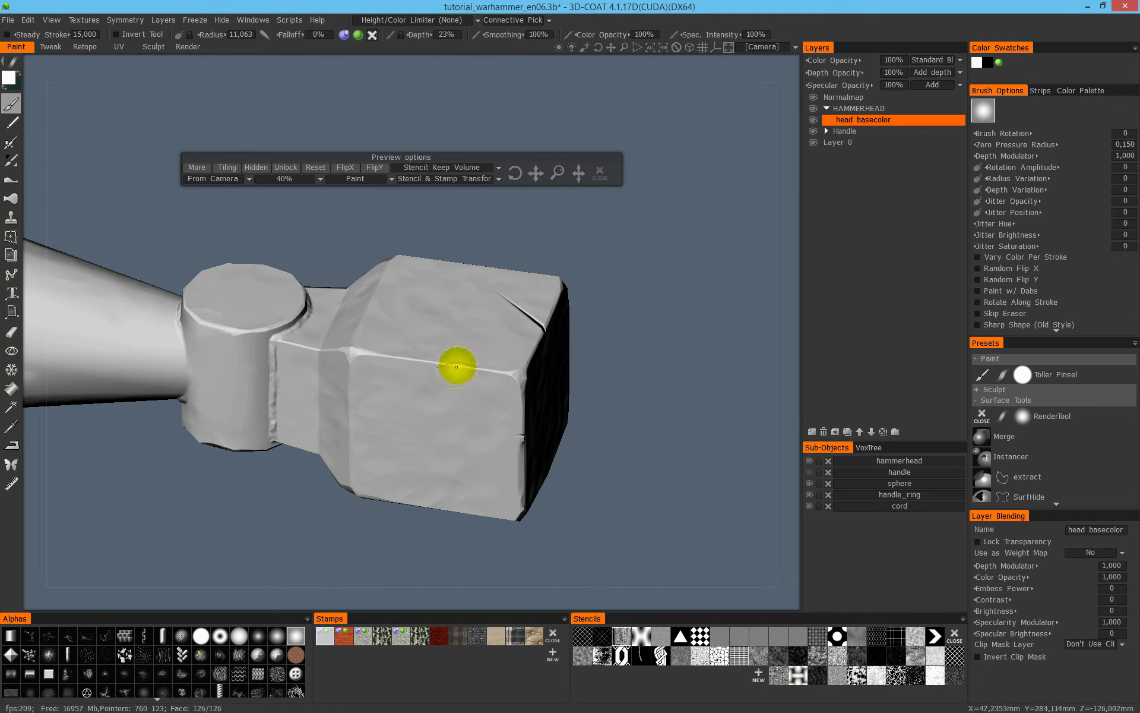
- Try test strokes of the metal relief on the block's side faces with 23% depth and undo them
mouse_move(437, 323)
mouse_down()
mouse_move(415, 350)
mouse_move(458, 331)
mouse_move(437, 402)
mouse_move(496, 297)
mouse_move(484, 336)
mouse_up()
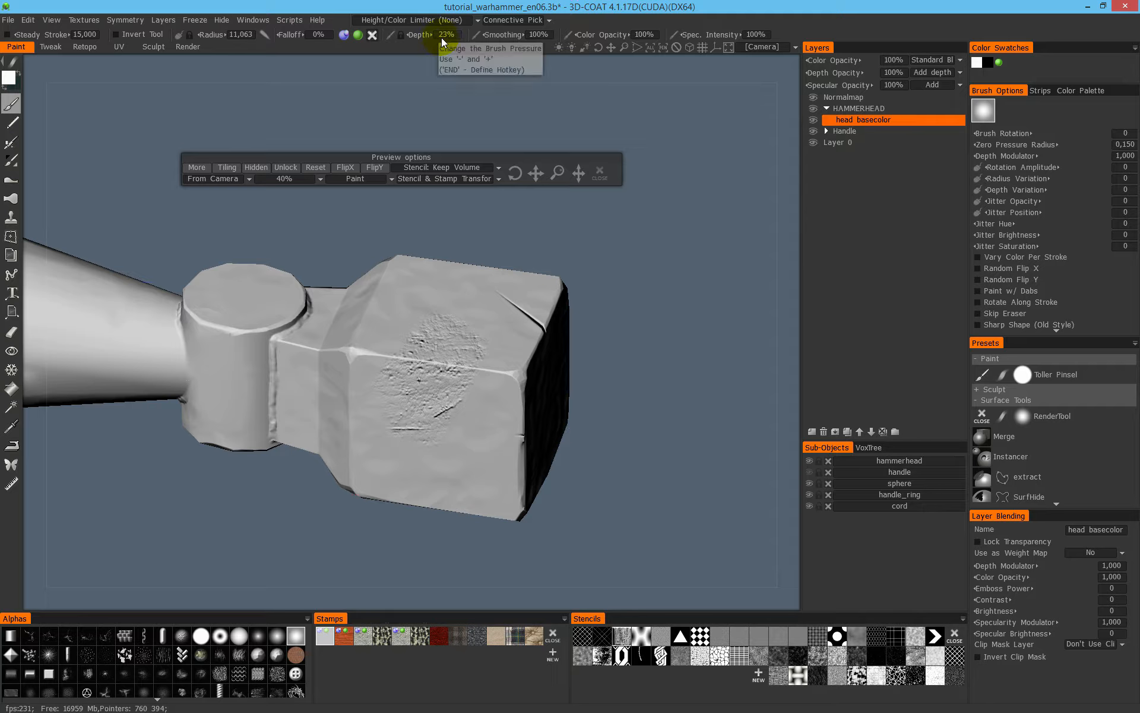
mouse_move(417, 313)
mouse_down()
mouse_move(392, 326)
mouse_move(474, 400)
mouse_move(477, 321)
mouse_move(464, 414)
mouse_move(371, 392)
mouse_move(480, 460)
mouse_move(497, 432)
mouse_up()
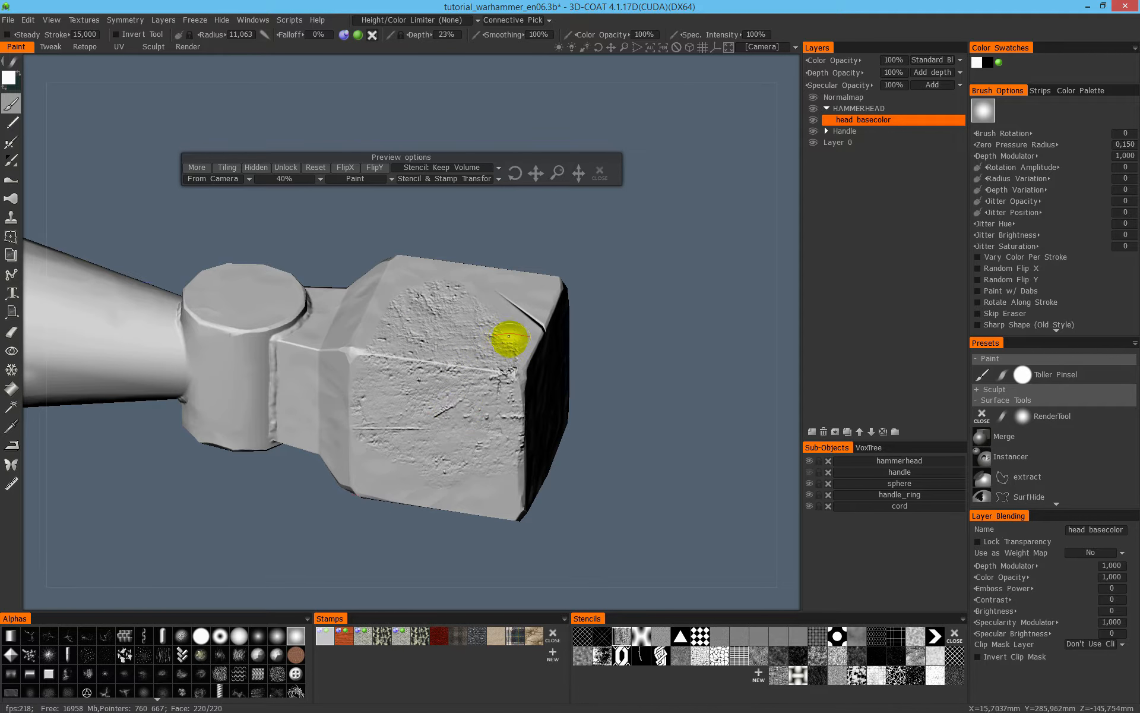
key(ctrl+z)
mouse_move(468, 377)
mouse_down()
mouse_move(390, 382)
mouse_move(438, 407)
mouse_move(422, 438)
mouse_move(401, 291)
mouse_up()
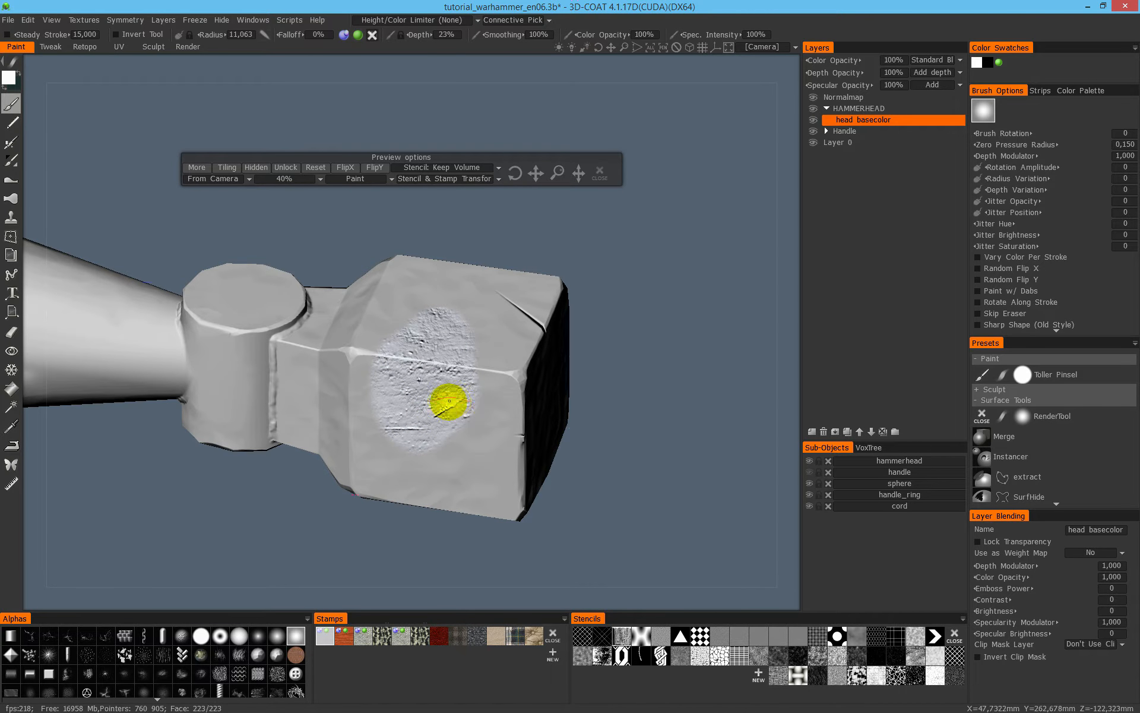
key(ctrl+z)
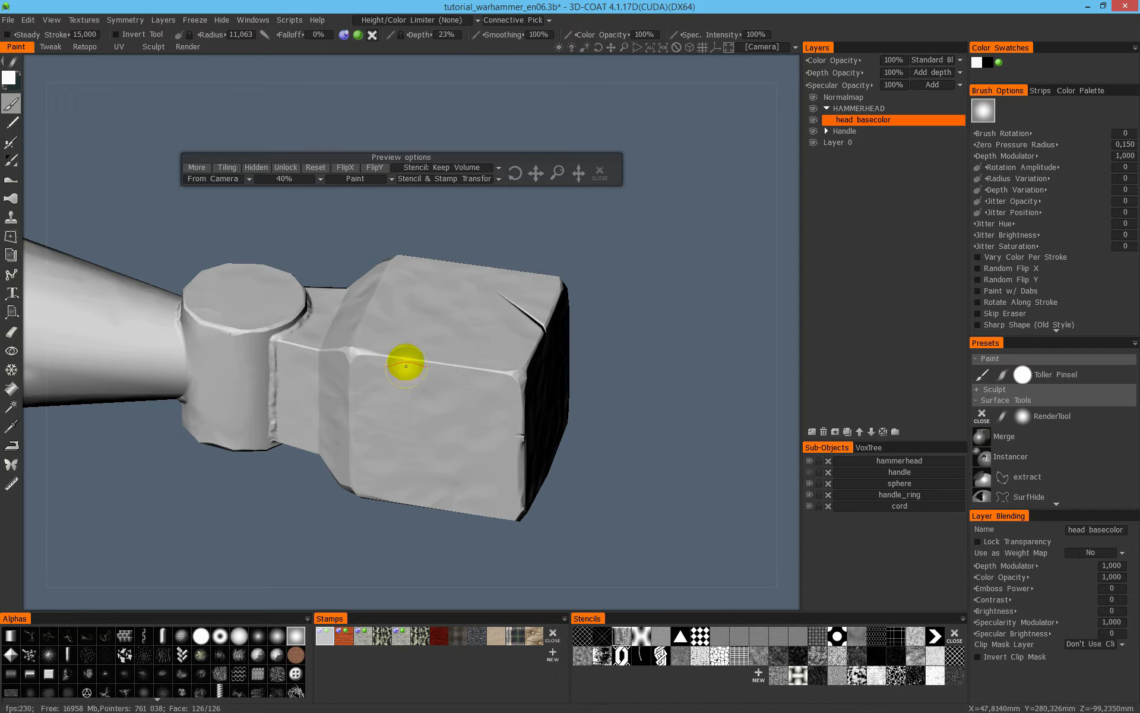
- Set the brush depth to 10%
click(446, 36)
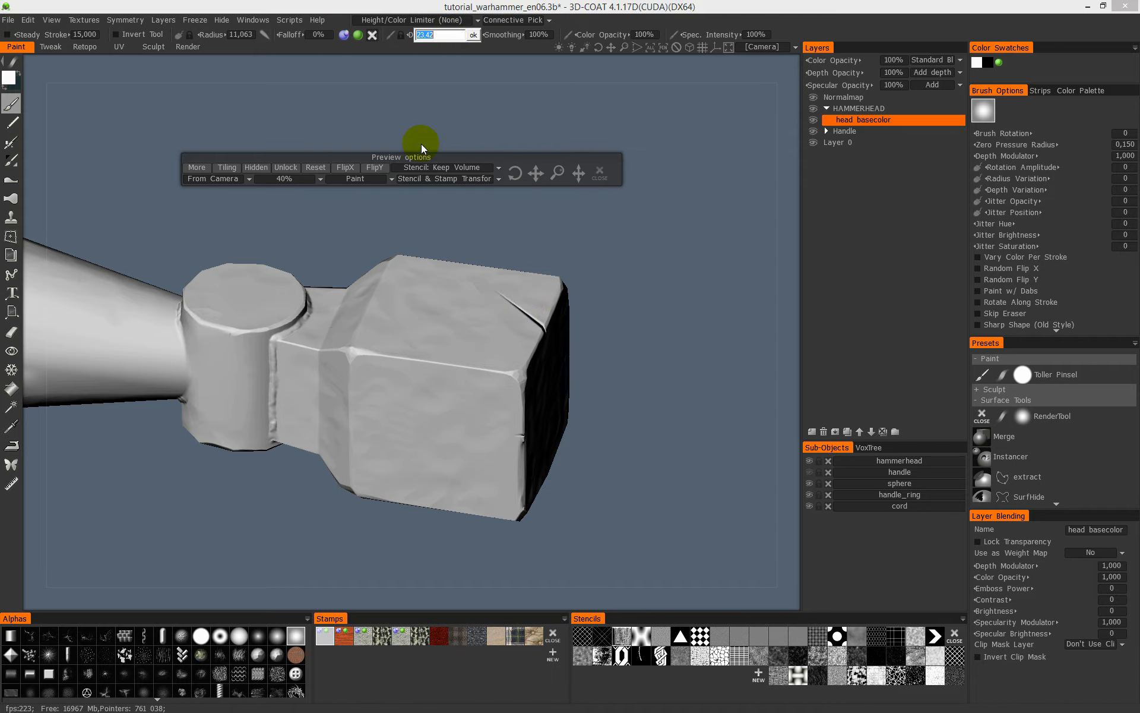
text(10)
key(Return)
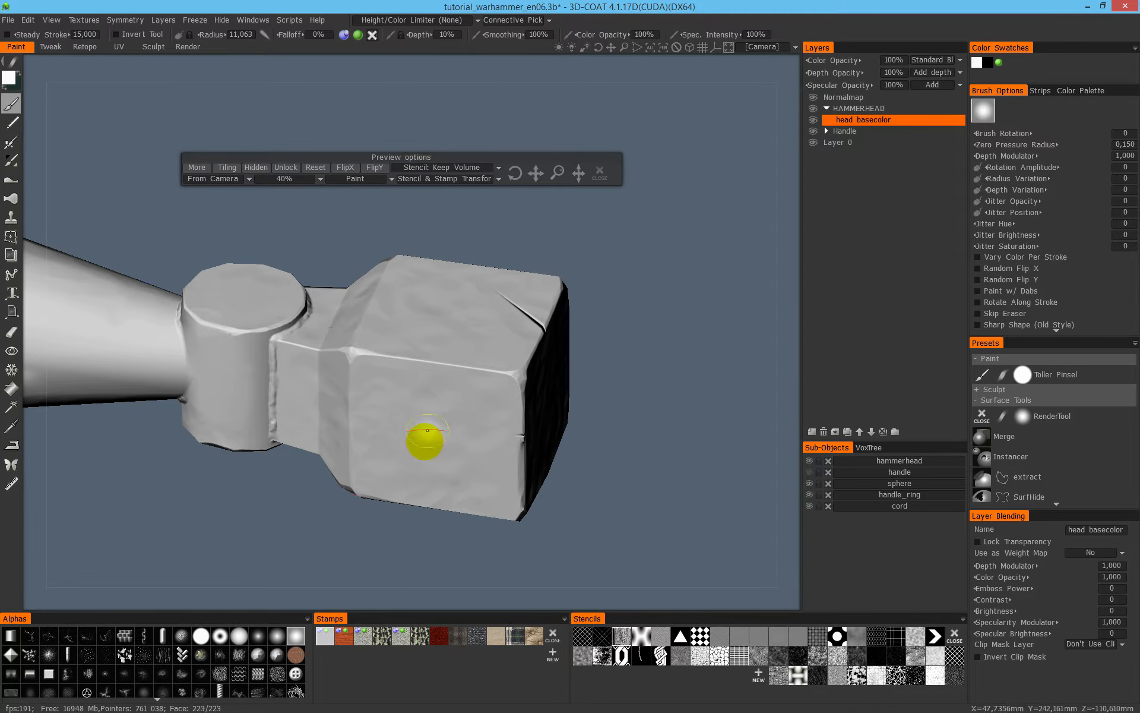
- Paint the metal relief across the block's faces, bevels and neck, using a brush radius of about 26
mouse_move(427, 329)
mouse_down()
mouse_move(456, 330)
mouse_move(423, 399)
mouse_move(438, 318)
mouse_move(467, 388)
mouse_move(437, 351)
mouse_move(495, 359)
mouse_move(519, 337)
mouse_move(476, 390)
mouse_move(571, 351)
mouse_up()
mouse_move(518, 404)
alt+mouse_down()
mouse_move(473, 420)
mouse_move(367, 392)
mouse_move(492, 479)
mouse_move(474, 405)
alt+mouse_up()
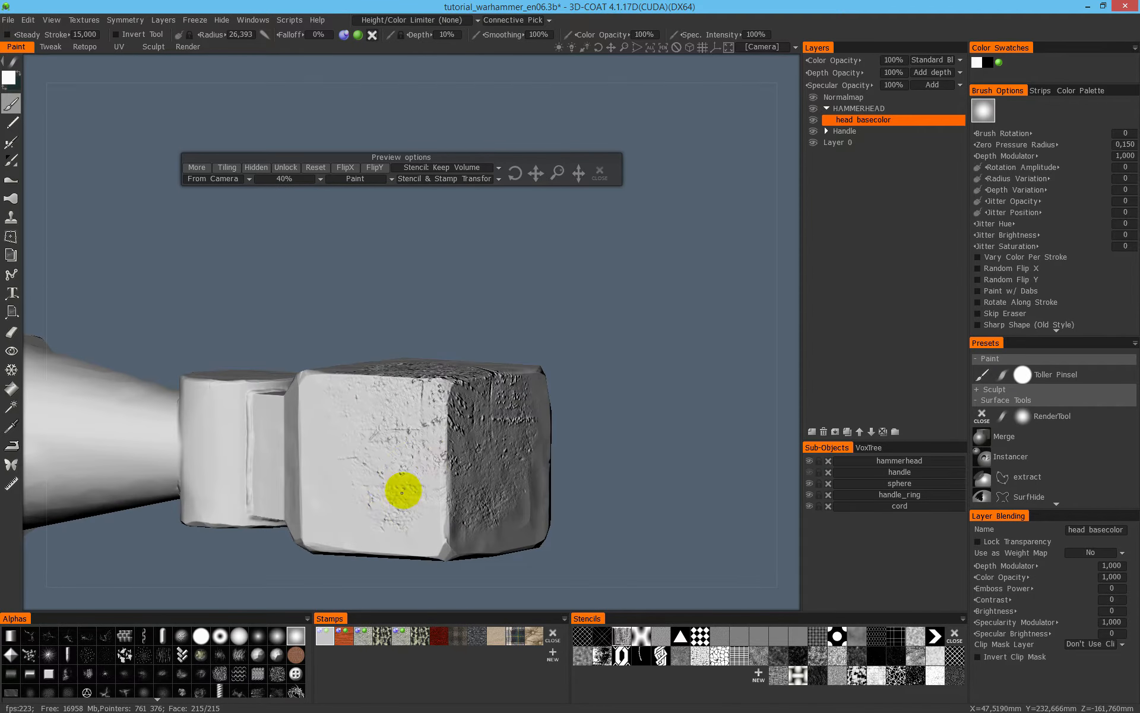
mouse_move(407, 428)
alt+mouse_down()
mouse_move(372, 428)
mouse_move(545, 414)
mouse_move(424, 336)
alt+mouse_up()
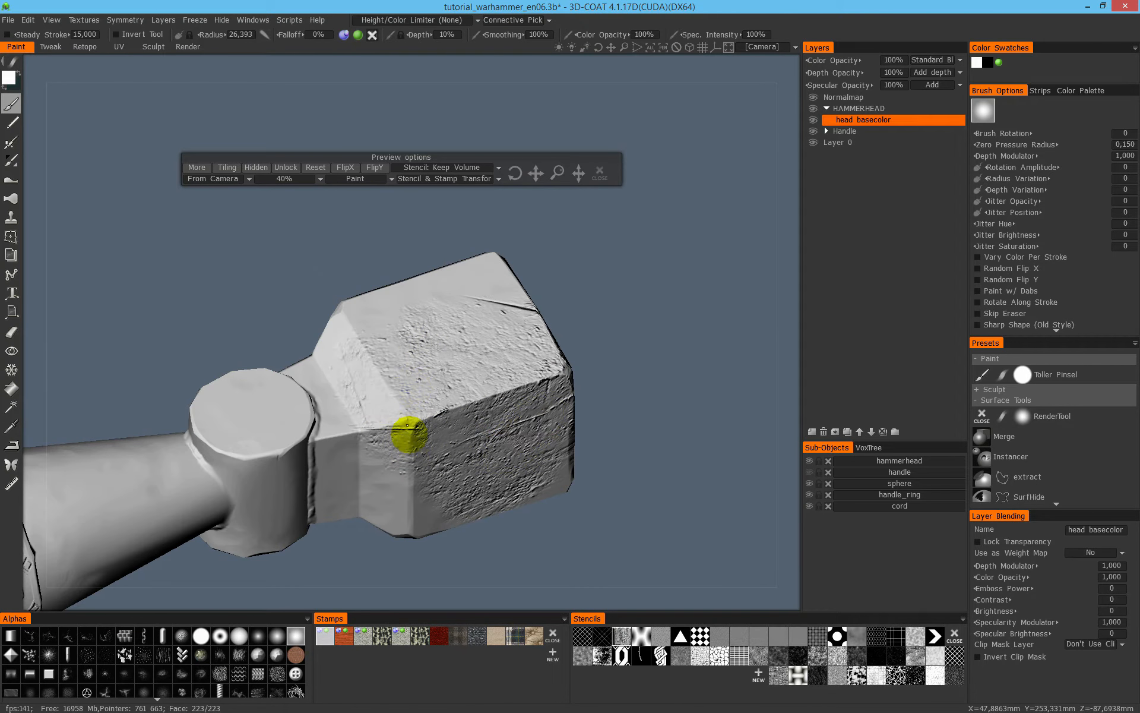
mouse_move(389, 446)
alt+mouse_down()
mouse_move(400, 377)
mouse_move(382, 344)
mouse_move(364, 458)
alt+mouse_up()
drag(442, 461, 483, 483)
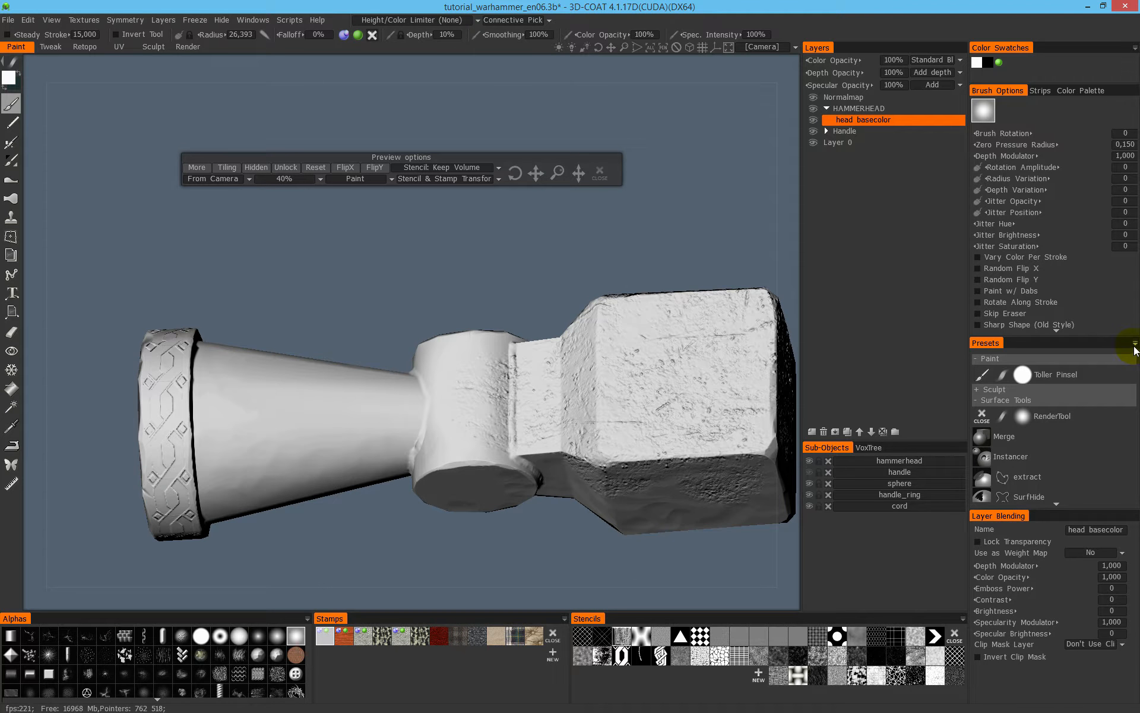
- Save the current brush as a new paint preset and rename it "hammerhead pro"
click(1135, 344)
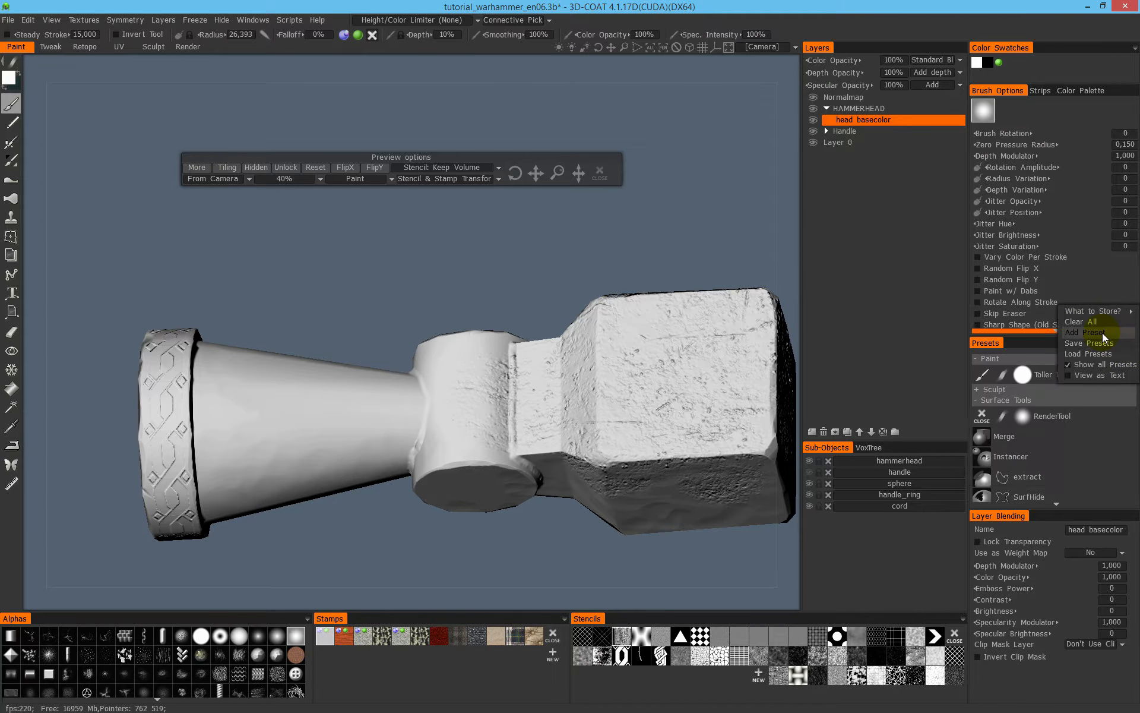
click(1102, 332)
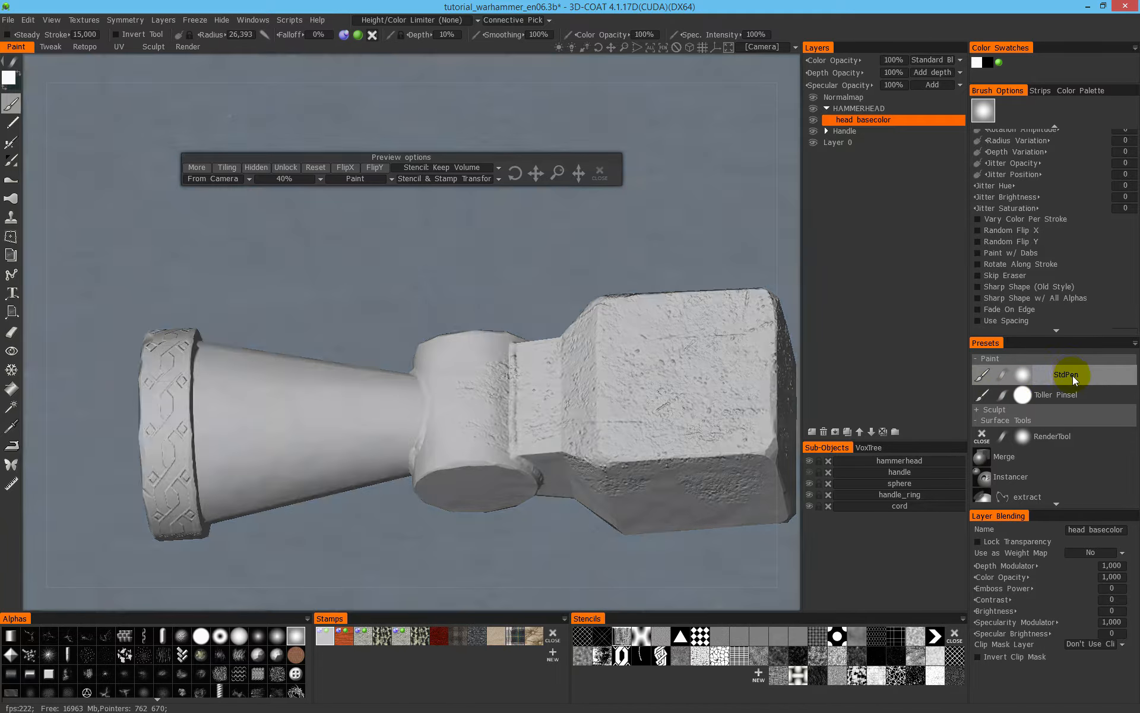
right_click(1073, 375)
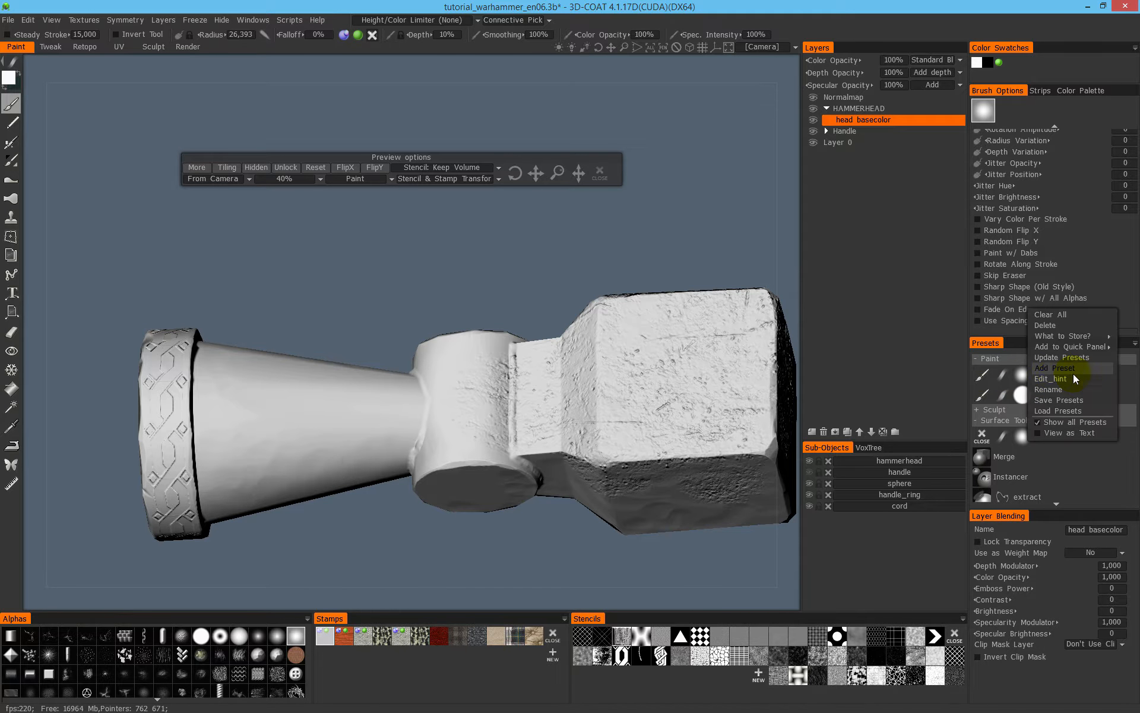
right_click(1073, 373)
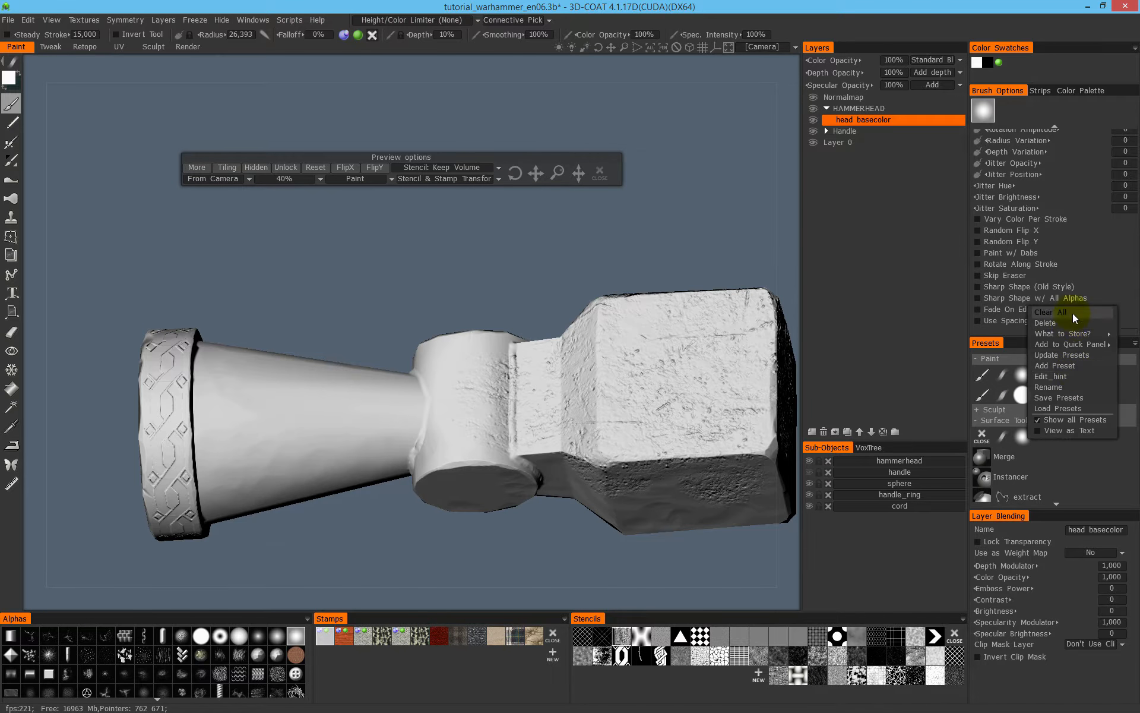
click(1068, 386)
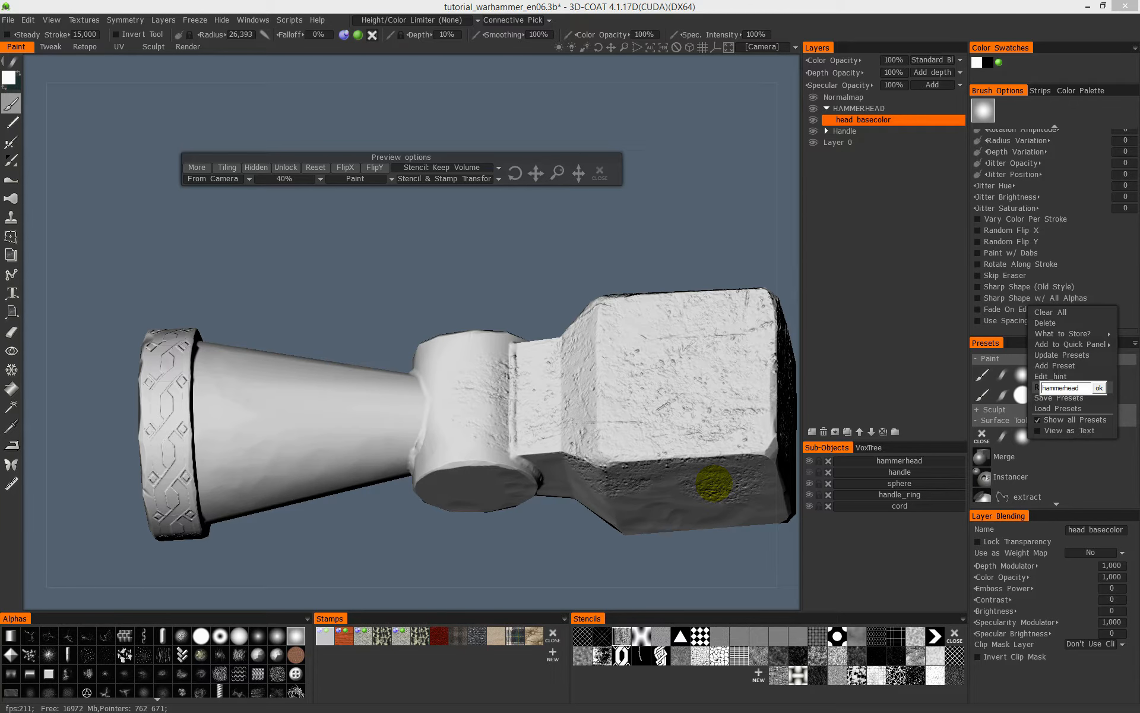
text(hammerhead pro)
key(Return)
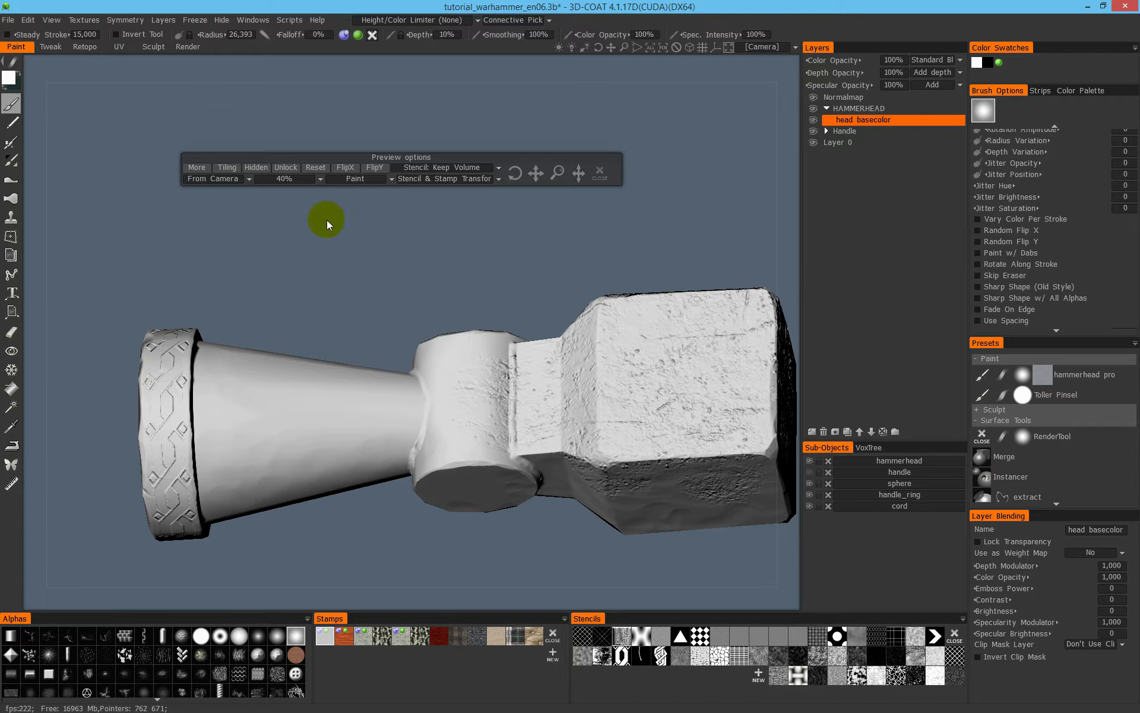
- Turn off the brush's metal material and change the paint colour to red
click(601, 182)
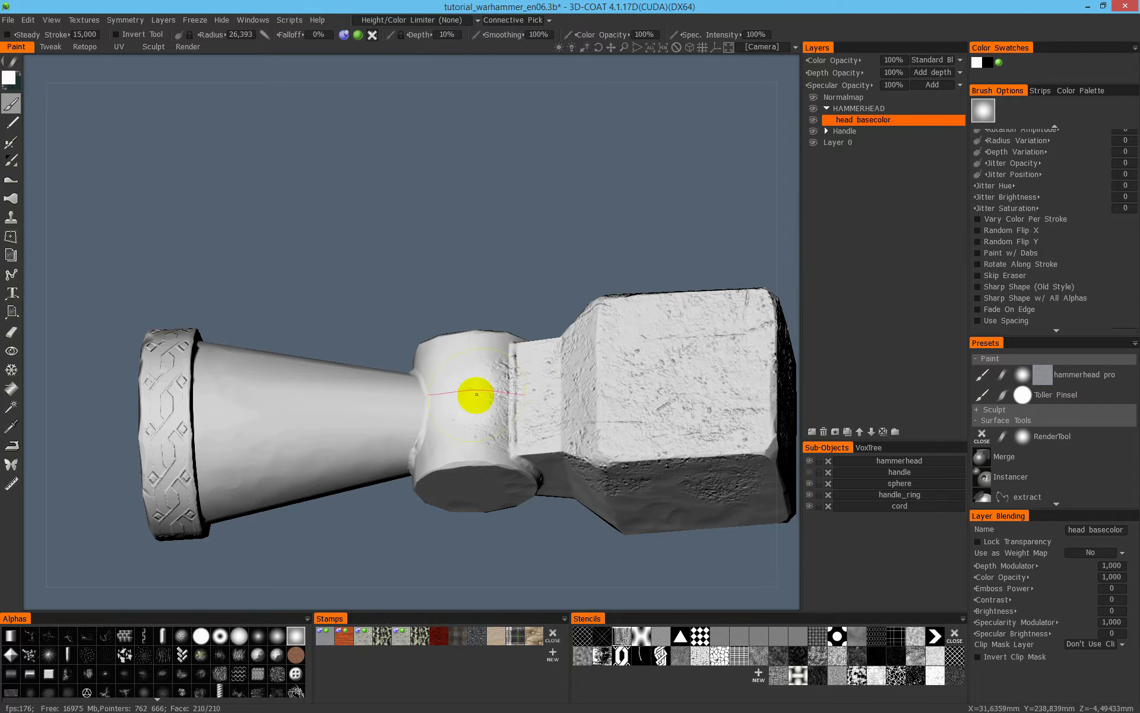
drag(462, 189, 488, 215)
click(12, 79)
click(482, 253)
click(453, 433)
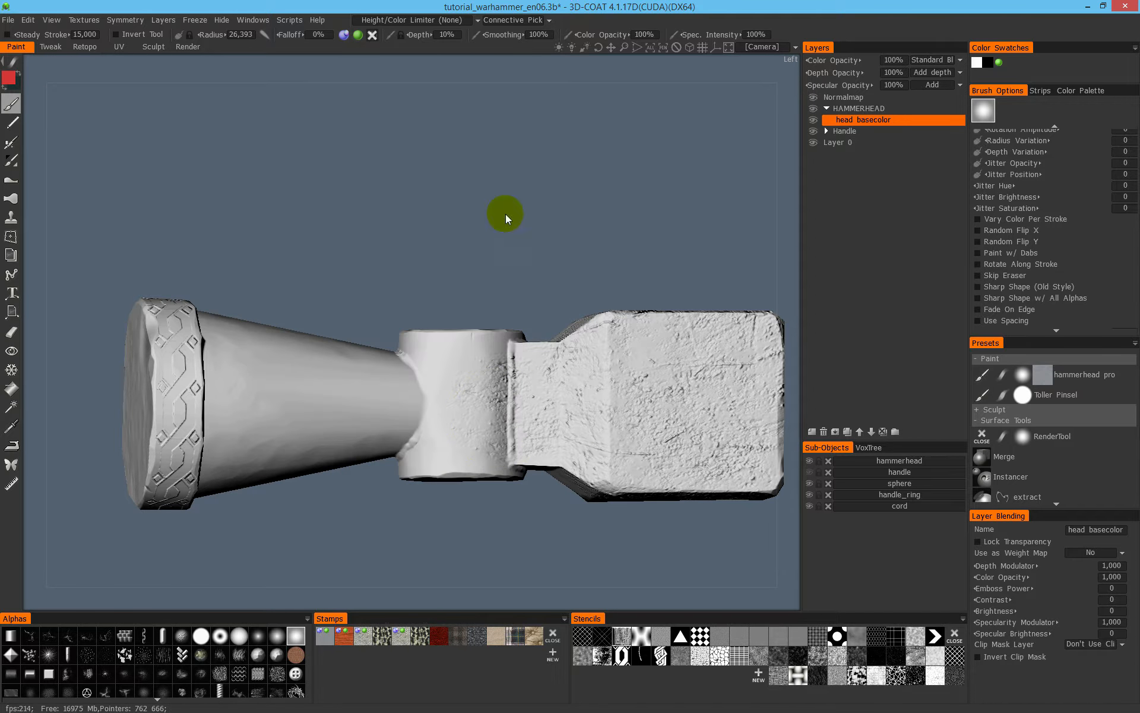
- Try brush strokes on the hammerhead with depth painting off and specular painting on, and undo them
click(346, 35)
click(372, 35)
drag(168, 173, 483, 330)
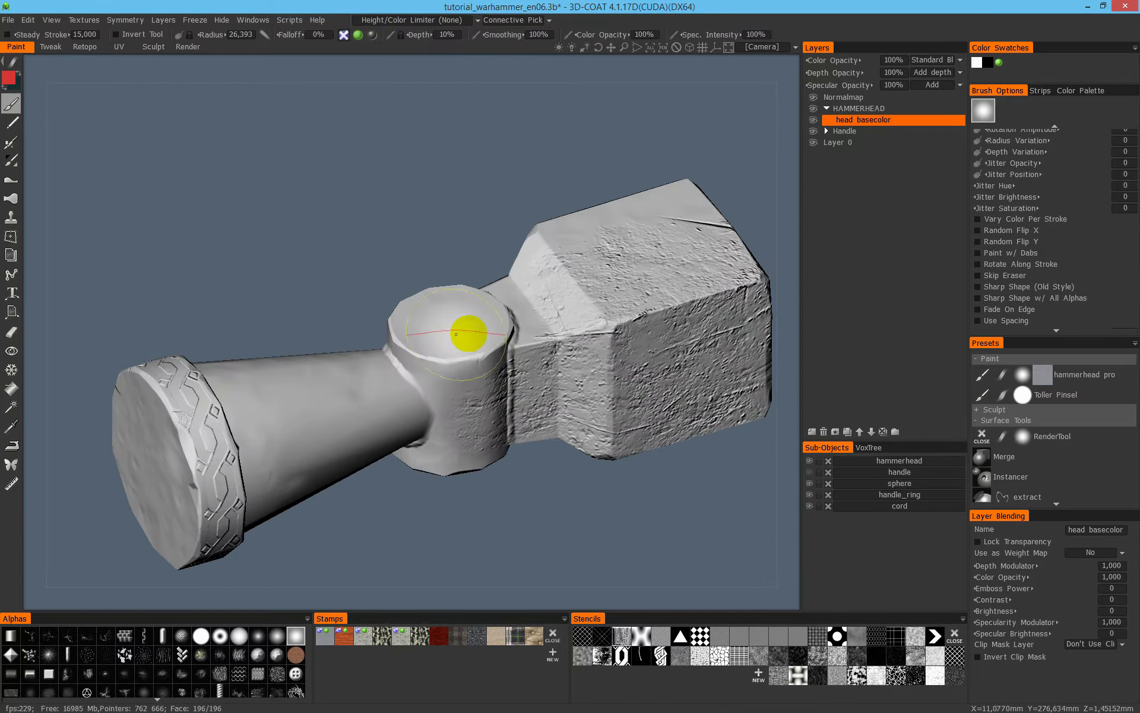
mouse_move(425, 379)
mouse_down()
mouse_move(262, 412)
mouse_move(463, 378)
mouse_move(469, 367)
mouse_up()
mouse_move(557, 341)
alt+mouse_down()
mouse_move(505, 276)
mouse_move(563, 148)
alt+mouse_up()
key(ctrl+z)
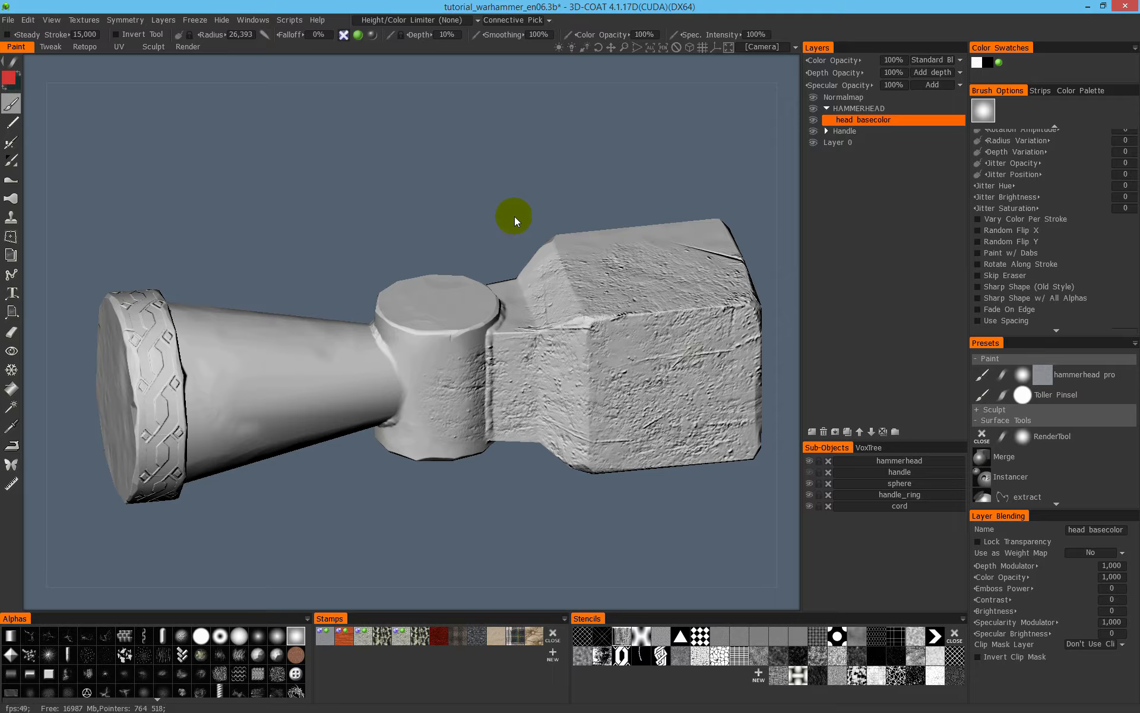
- Turn depth painting on and specular painting off, and undo the metal relief painted on the hammerhead
click(371, 36)
click(343, 35)
key(ctrl+z)
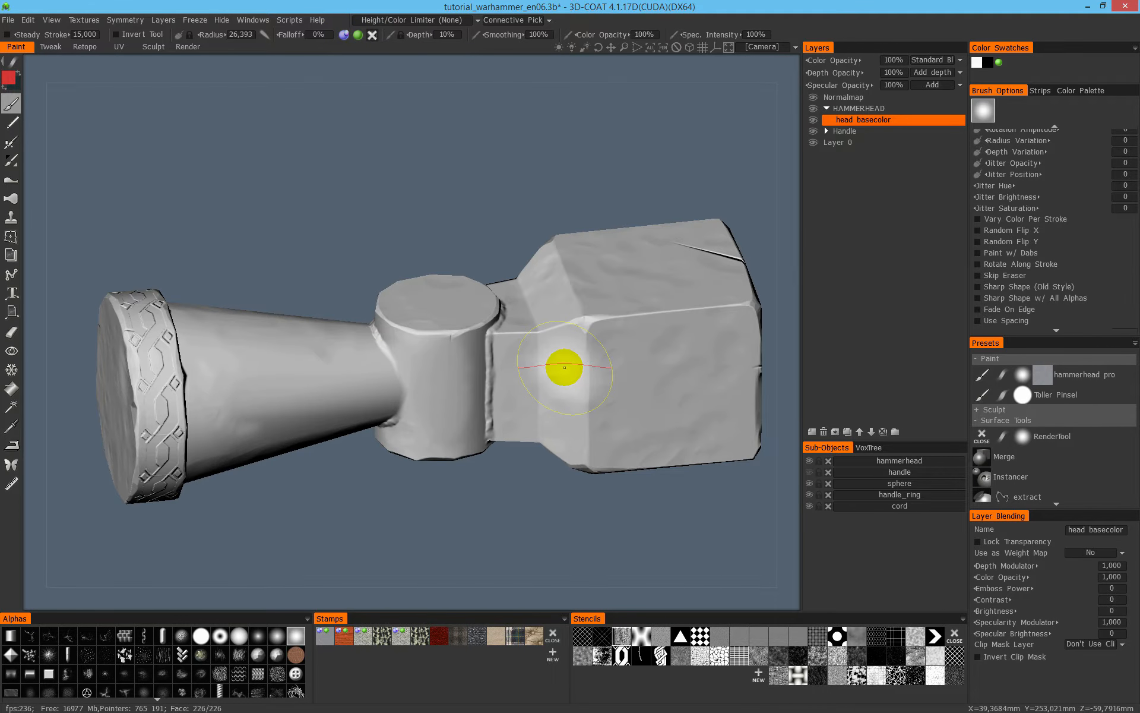
mouse_move(577, 310)
alt+mouse_down()
mouse_move(493, 290)
mouse_move(415, 382)
alt+mouse_up()
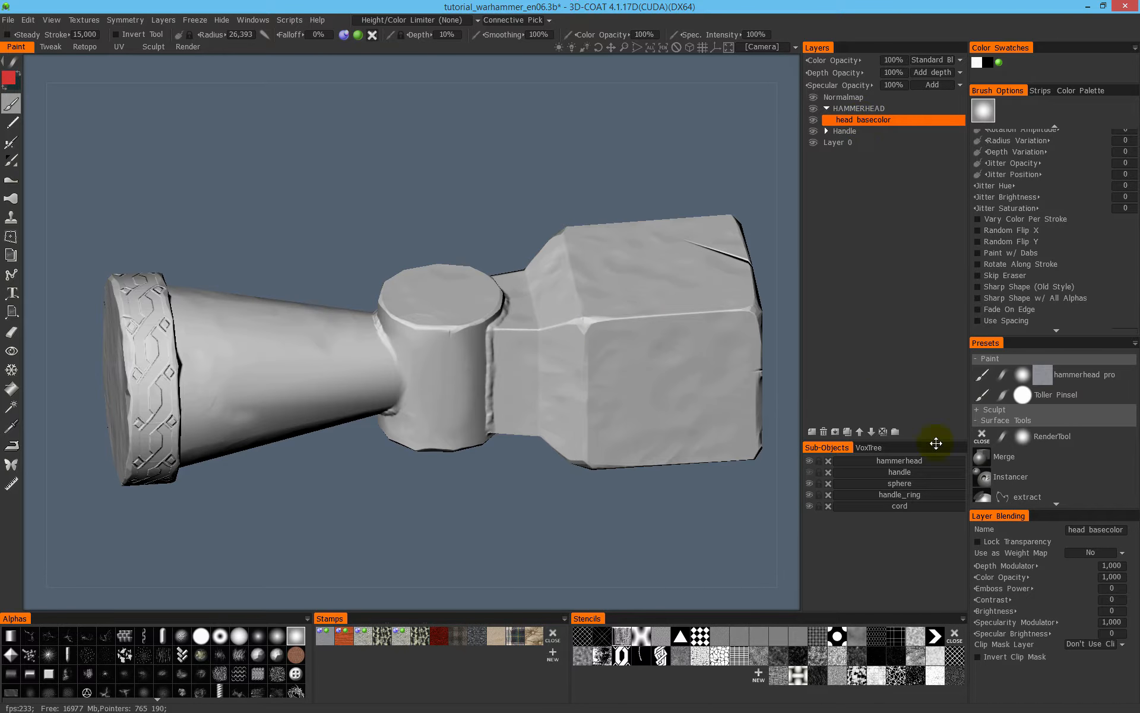
- Load the hammerhead pro preset and include Colors in the properties that presets store
click(1090, 377)
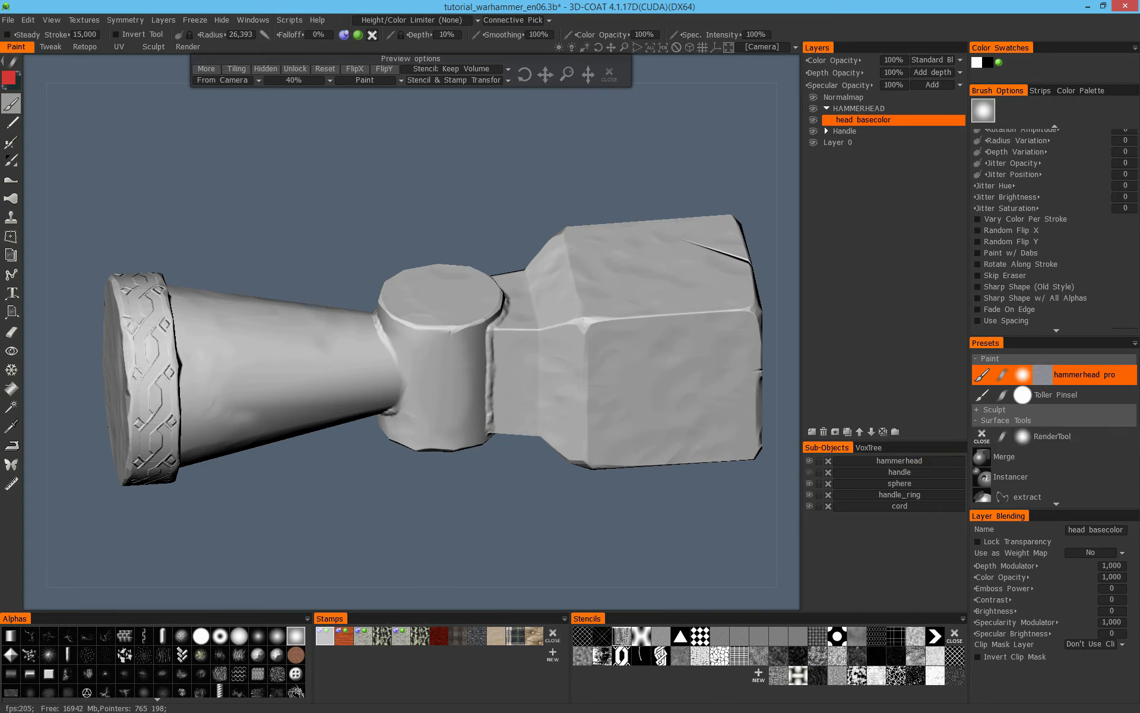
click(1023, 395)
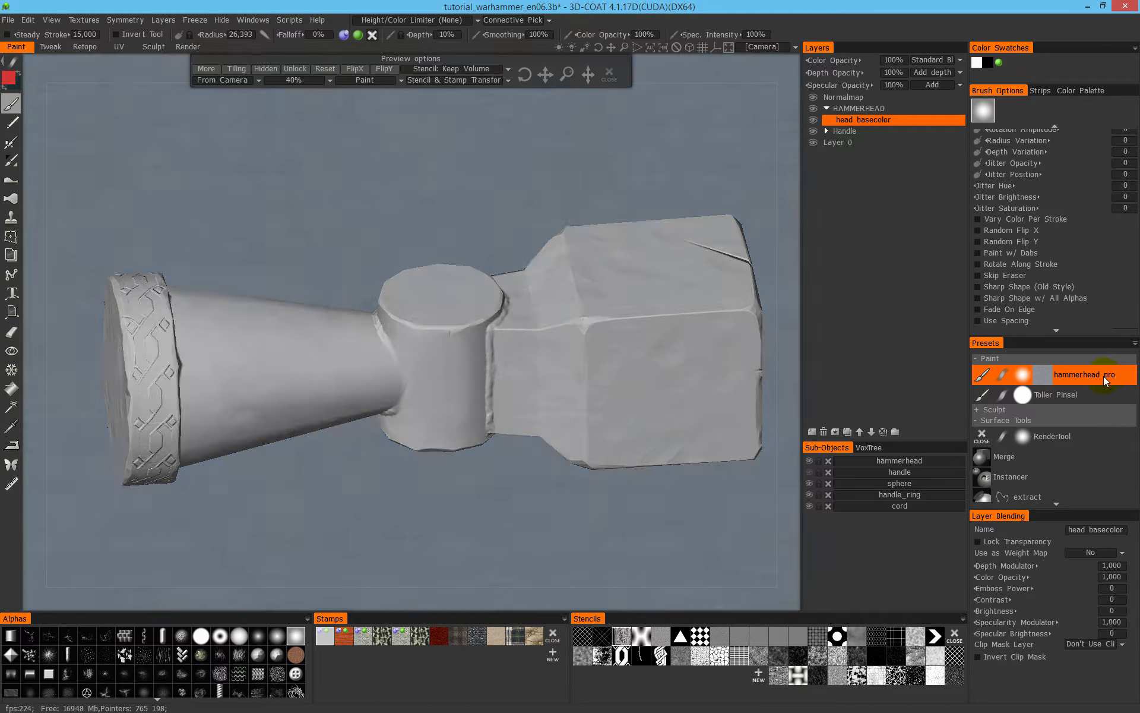
right_click(1104, 376)
mouse_move(1103, 336)
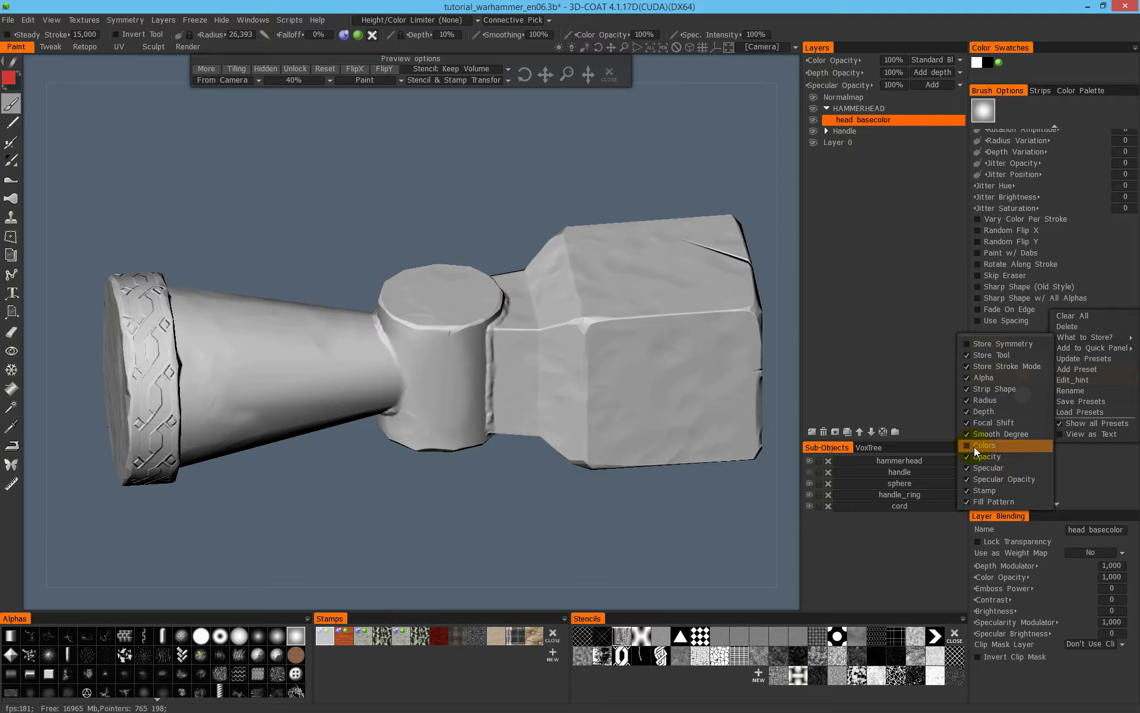
click(993, 446)
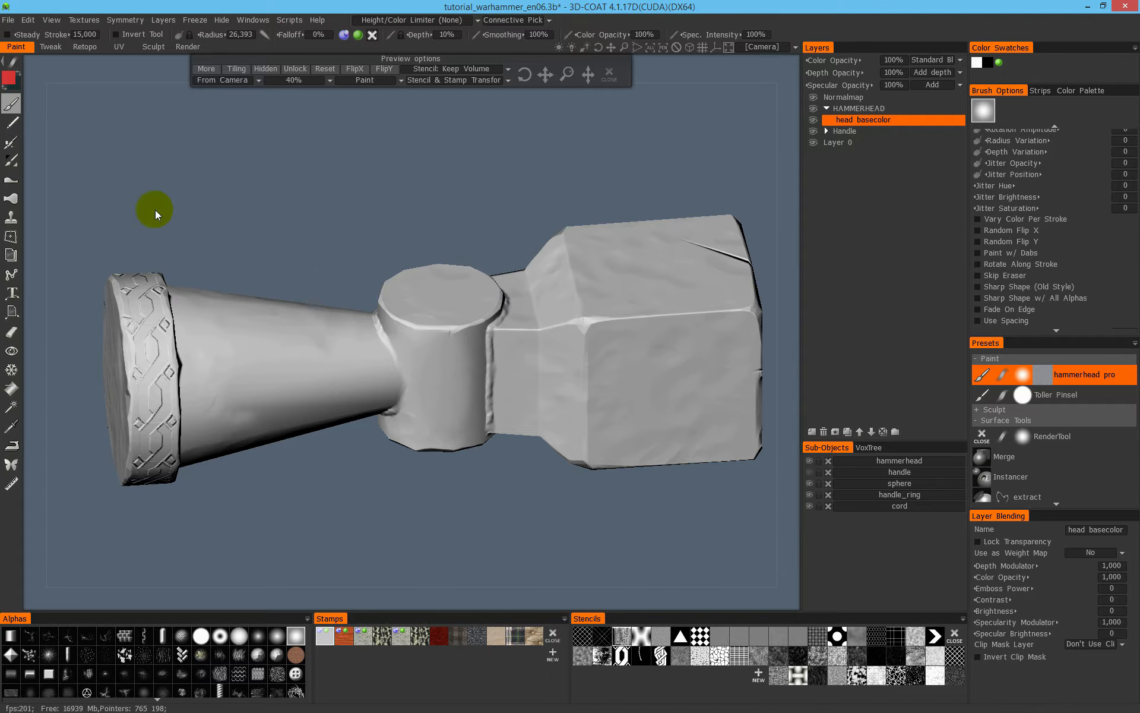
- Change the paint colour to white
key(space)
click(428, 366)
- Try metal relief strokes on the block, raising the depth to 48%, and undo them
mouse_move(617, 324)
mouse_down()
mouse_move(663, 399)
mouse_move(647, 325)
mouse_up()
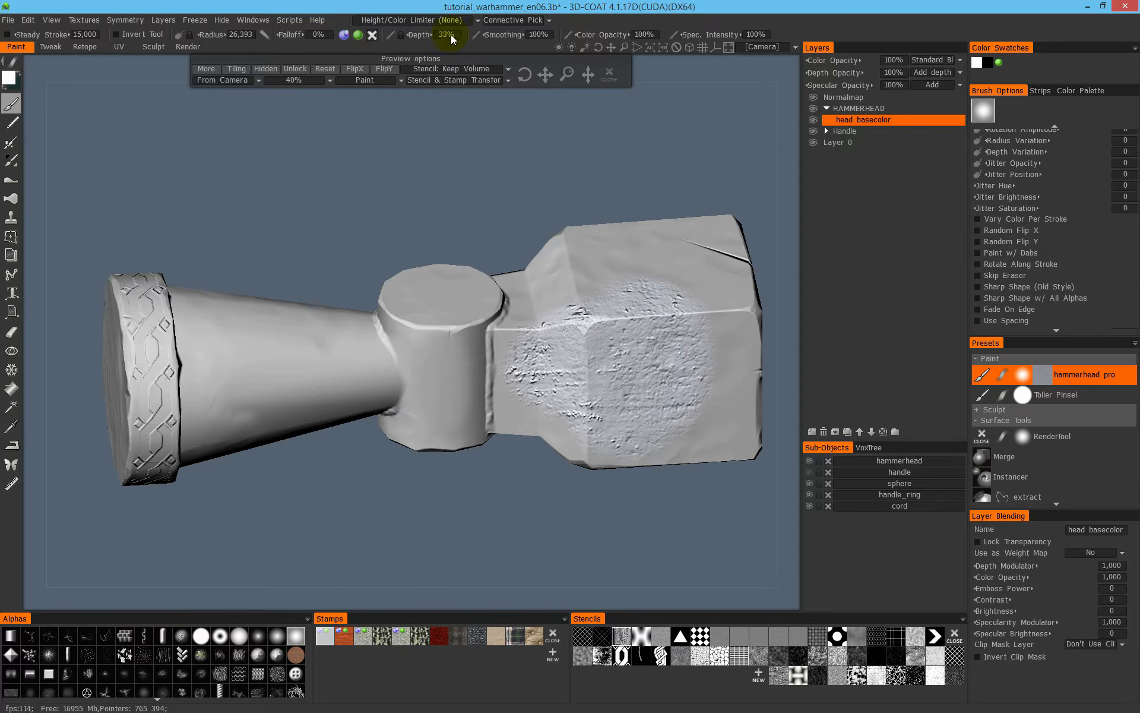
mouse_move(606, 285)
mouse_down()
mouse_move(657, 311)
mouse_move(693, 257)
mouse_up()
key(ctrl+z)
key(ctrl+z)
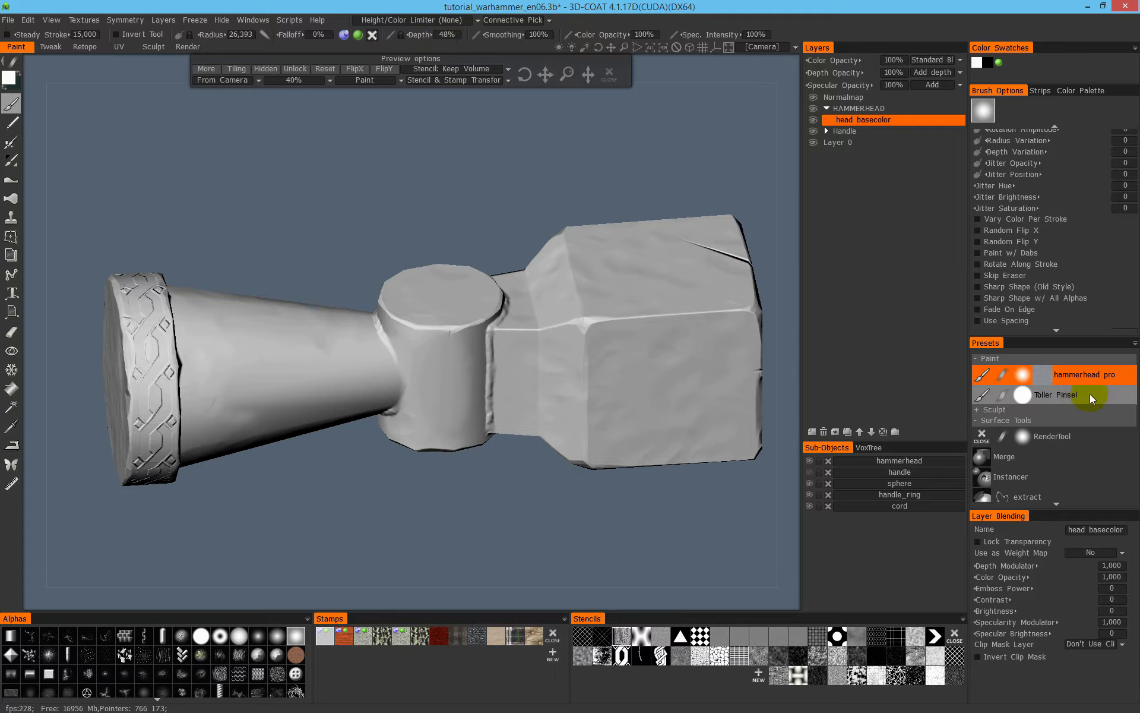
- Reload the hammerhead pro preset, try relief strokes over the neck and block at 10% depth, inspect them in relief-only shading, and undo them
click(1092, 376)
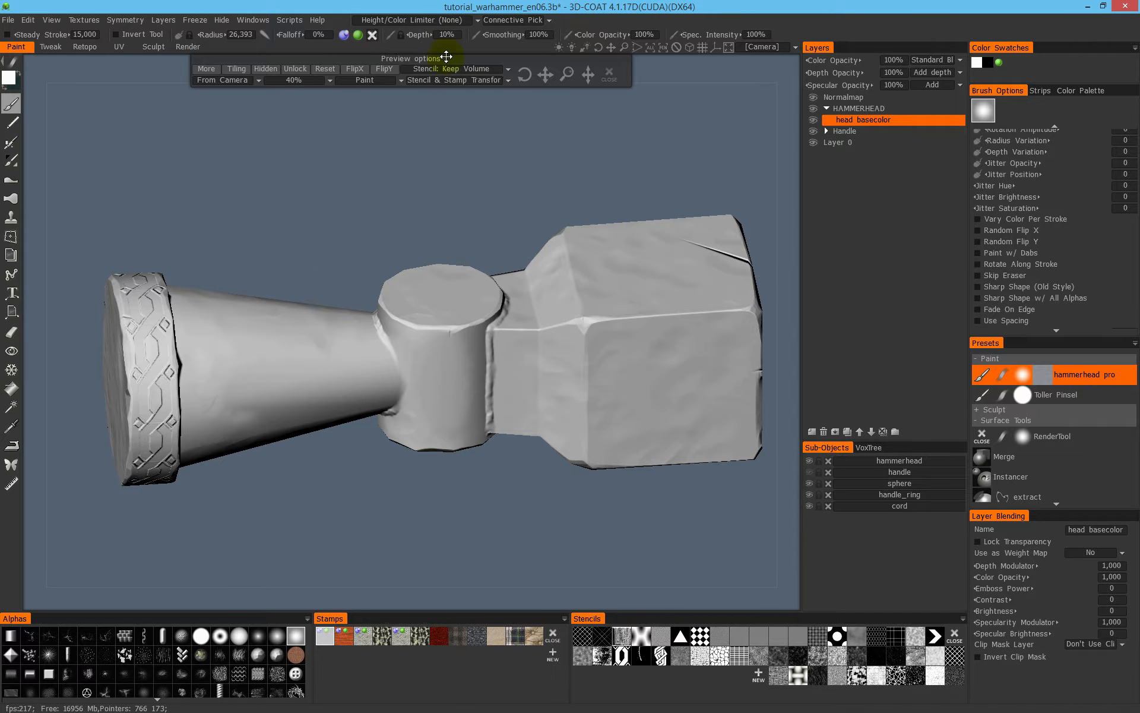
mouse_move(542, 348)
mouse_down()
mouse_move(600, 369)
mouse_move(455, 372)
mouse_move(511, 333)
mouse_move(464, 340)
mouse_up()
alt+middle_drag(559, 344, 445, 361)
alt+right_drag(446, 361, 509, 319)
mouse_move(523, 368)
alt+mouse_down()
mouse_move(486, 319)
mouse_move(480, 337)
alt+mouse_up()
mouse_move(576, 416)
mouse_down()
mouse_move(603, 376)
mouse_move(601, 412)
mouse_move(591, 395)
mouse_up()
alt+drag(569, 364, 609, 403)
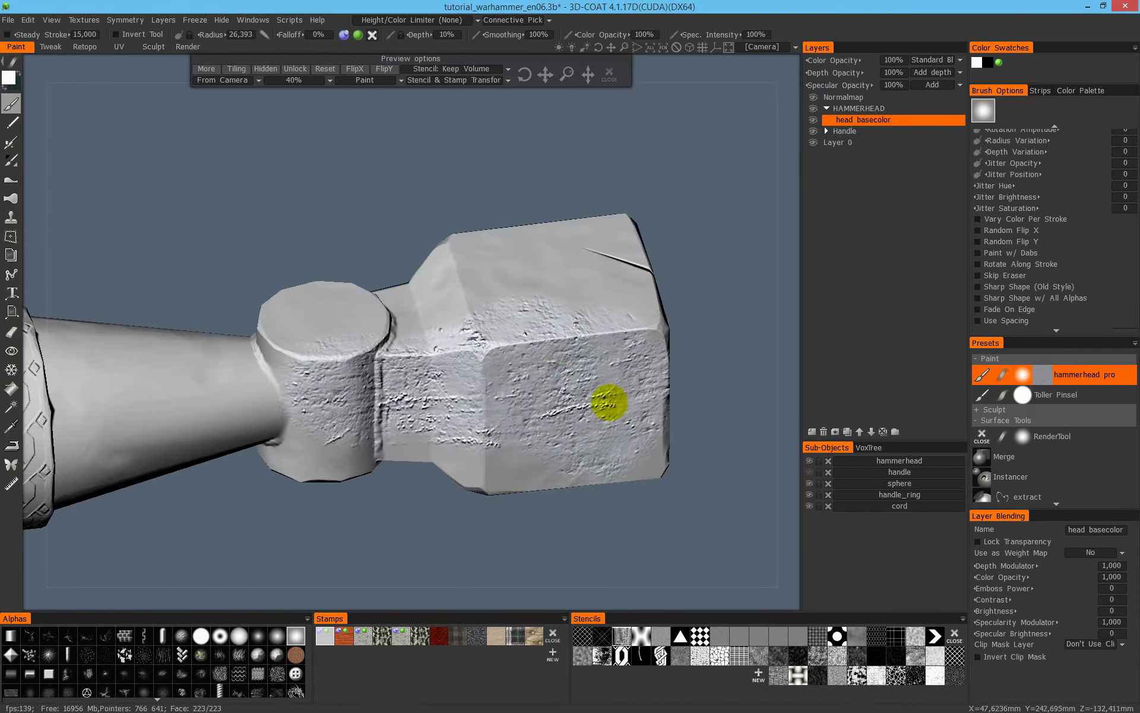
drag(492, 378, 511, 374)
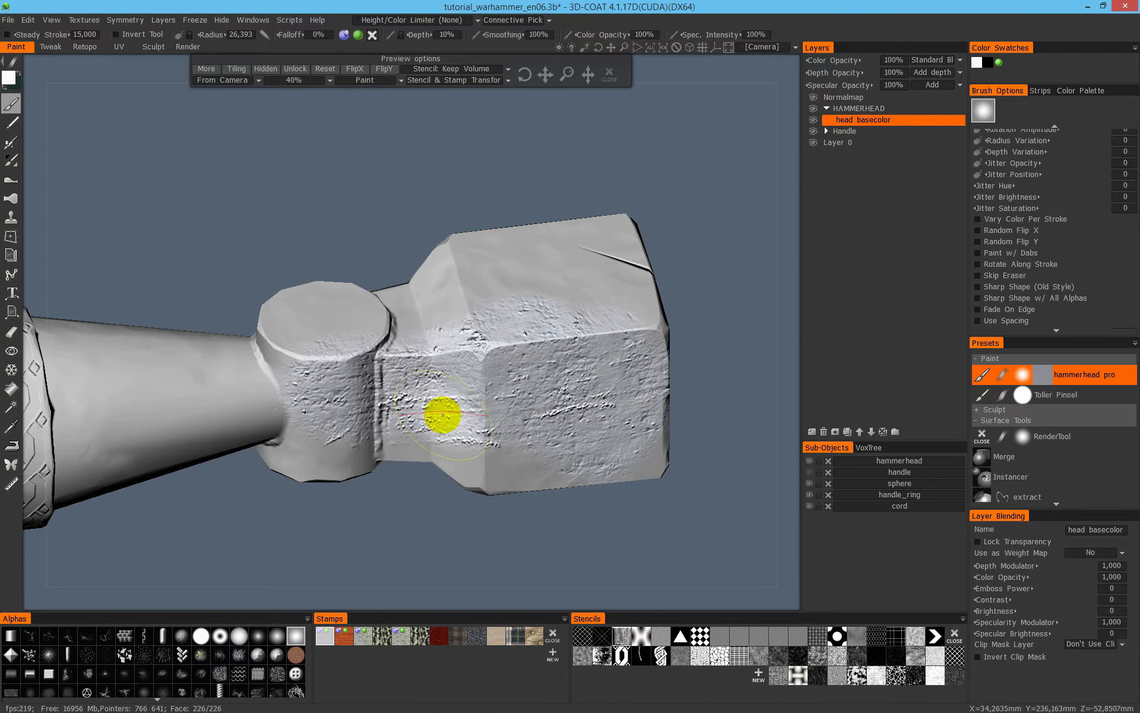
key(3)
alt+drag(485, 389, 474, 352)
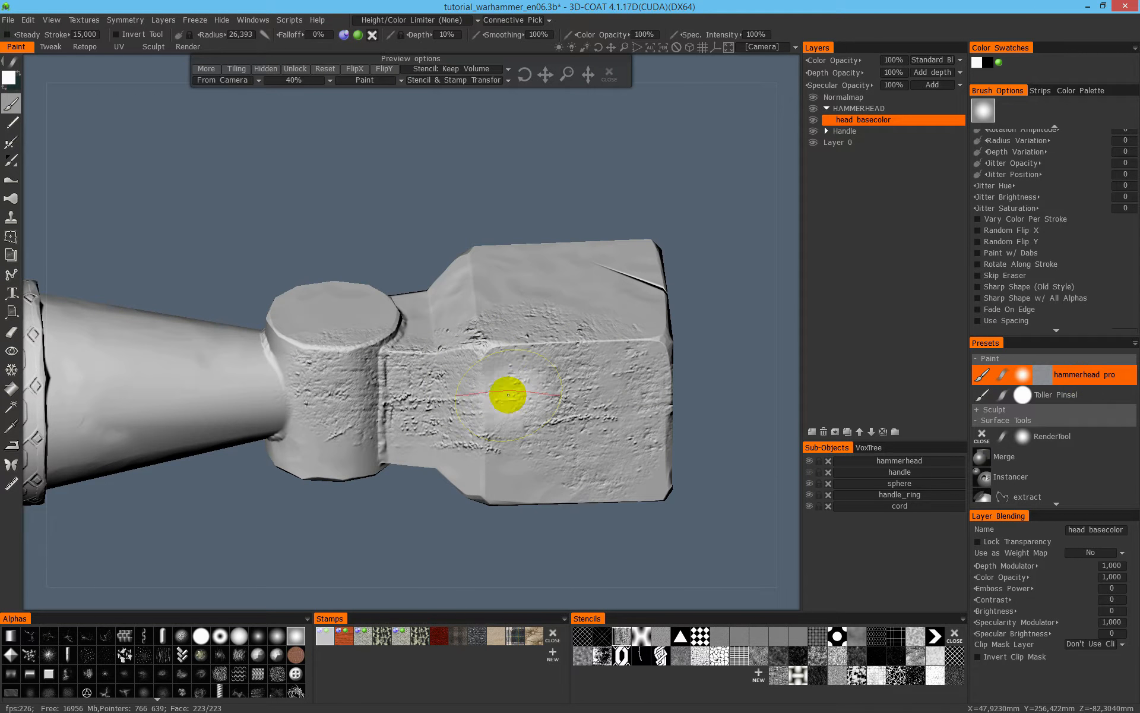
key(ctrl+z)
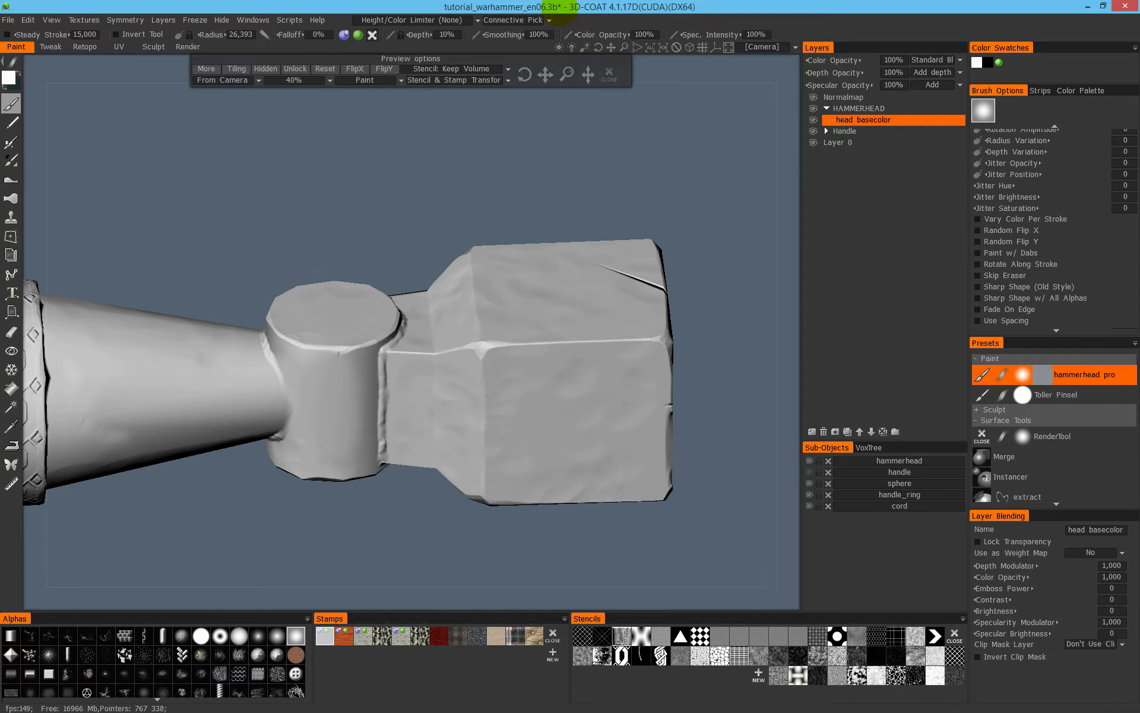
- Set the brush depth to 5%, try a relief stroke on the block, and undo it
click(455, 36)
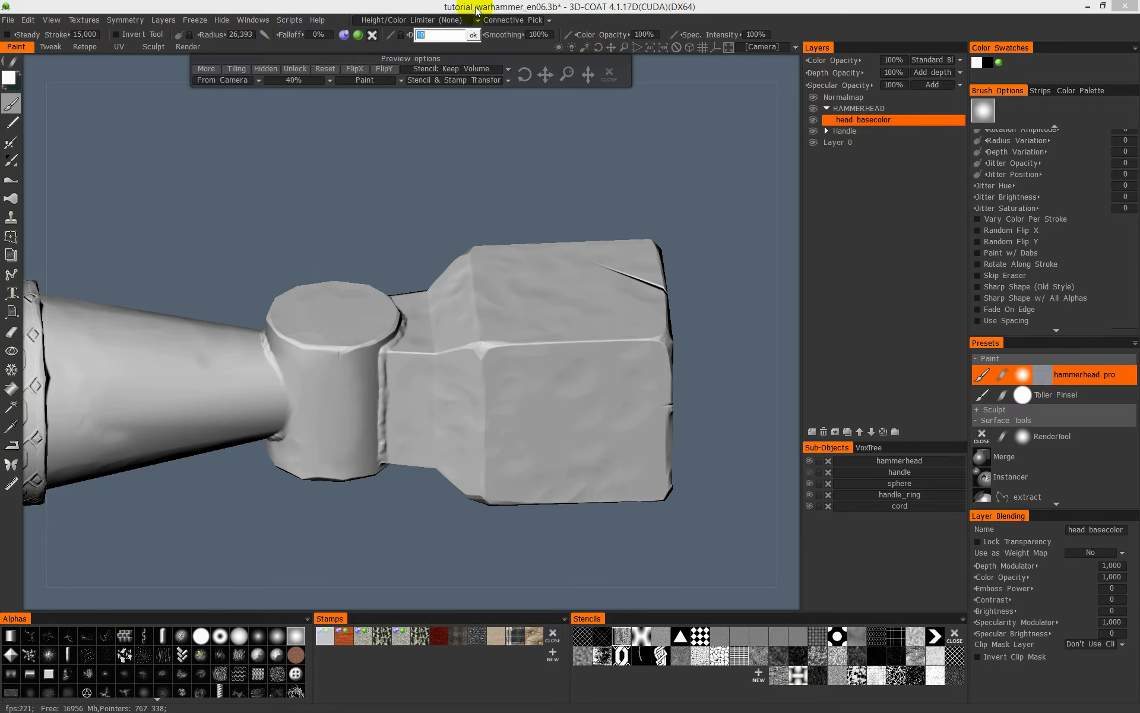
text(5)
key(Return)
mouse_move(516, 311)
mouse_down()
mouse_move(535, 357)
mouse_move(578, 388)
mouse_up()
key(ctrl+z)
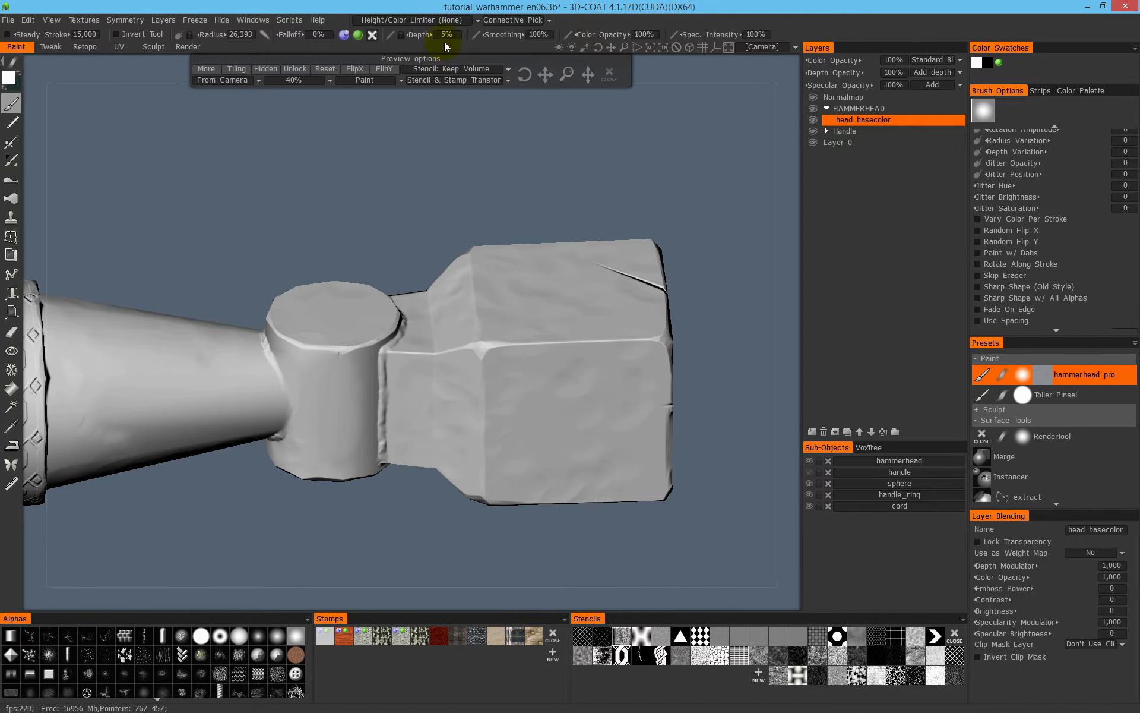
- Set the brush depth to 3%, then try a relief stroke on the block and undo it
click(447, 35)
text(3)
key(Return)
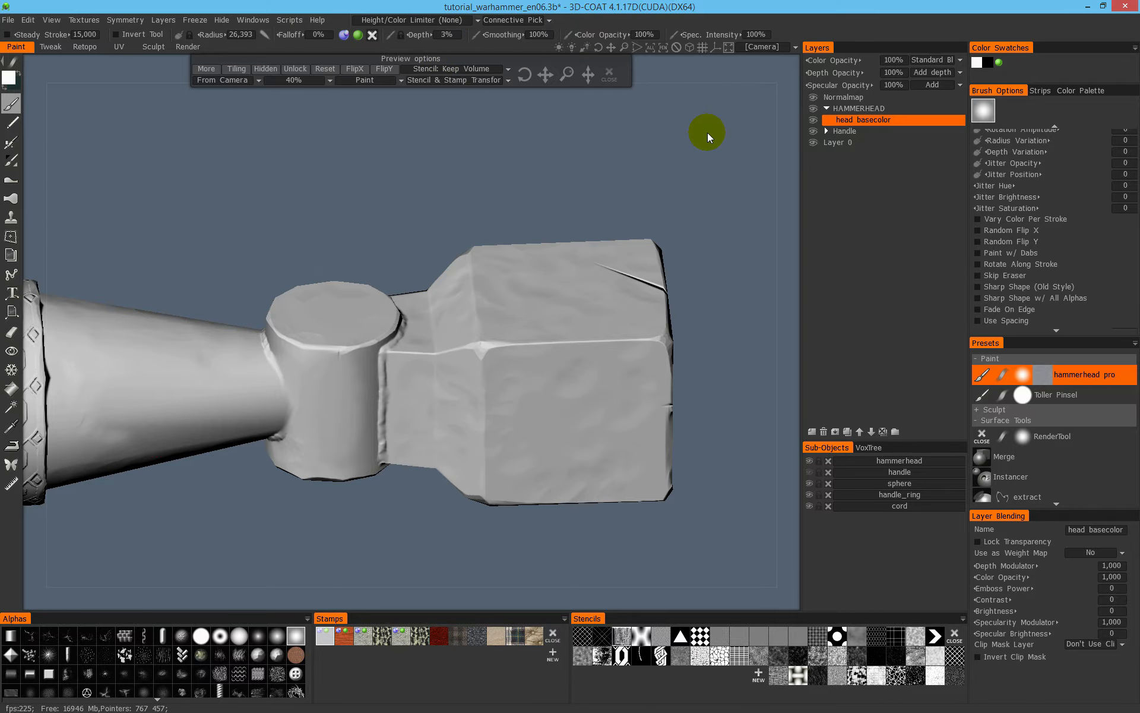
mouse_move(477, 324)
mouse_down()
mouse_move(568, 437)
mouse_move(598, 356)
mouse_move(497, 356)
mouse_move(573, 374)
mouse_move(499, 367)
mouse_up()
key(ctrl+z)
key(ctrl+z)
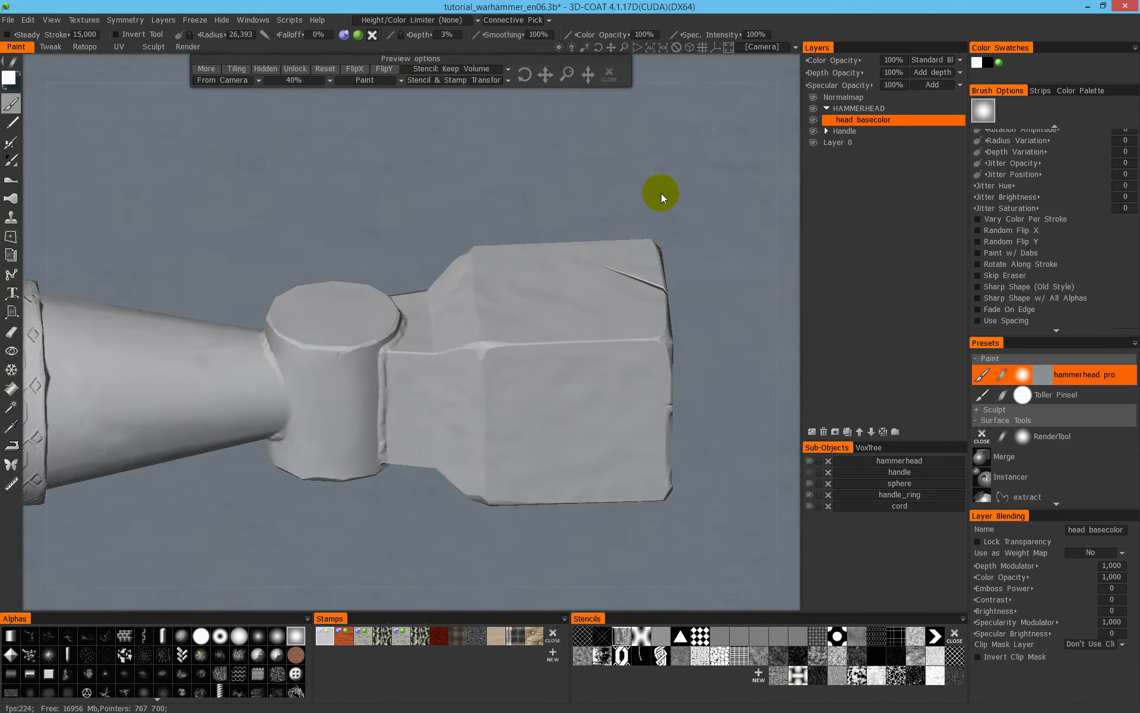
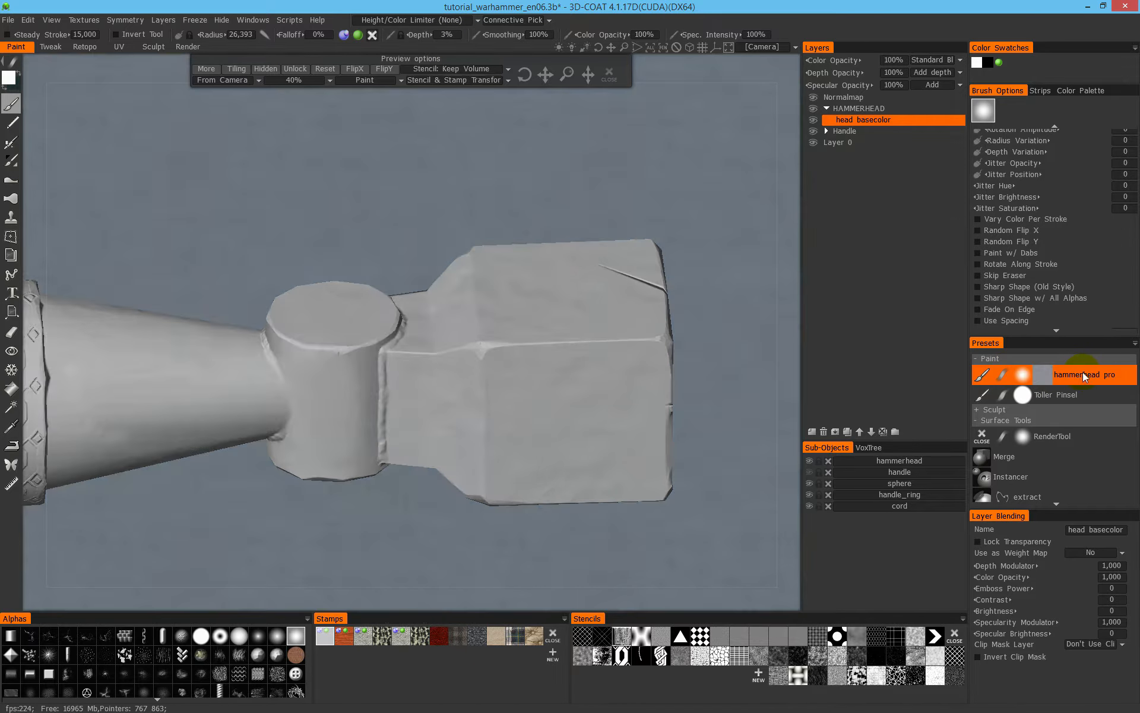
- Update the hammerhead pro preset with the current brush settings
right_click(1082, 372)
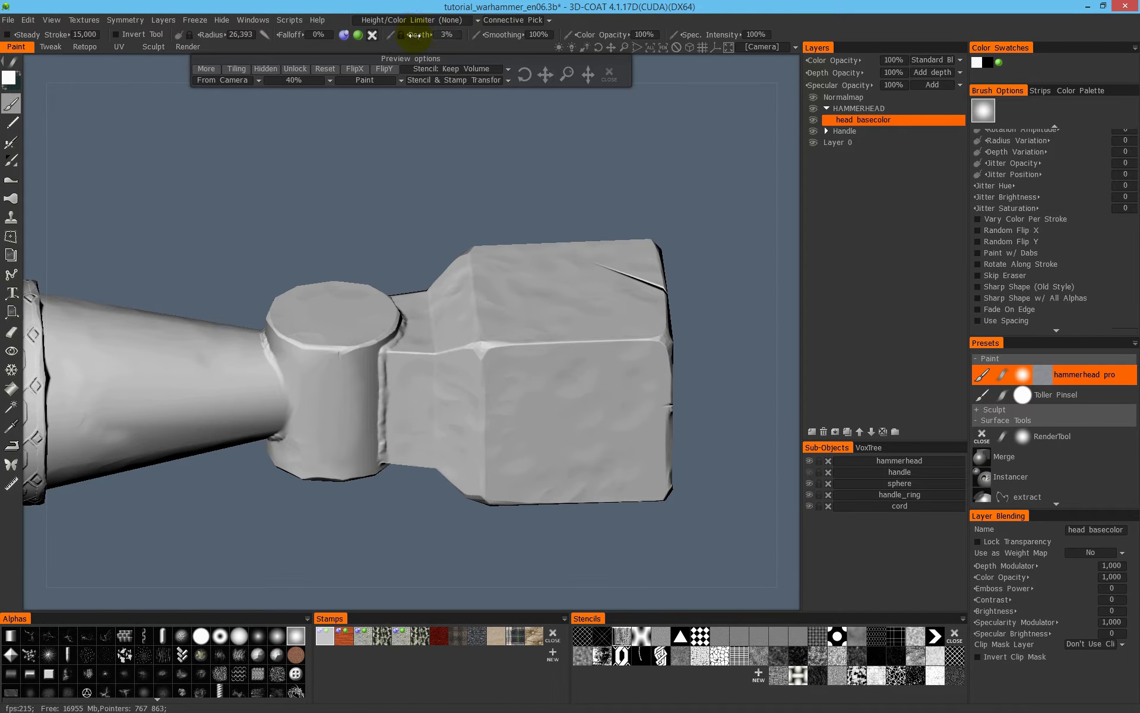
click(1084, 375)
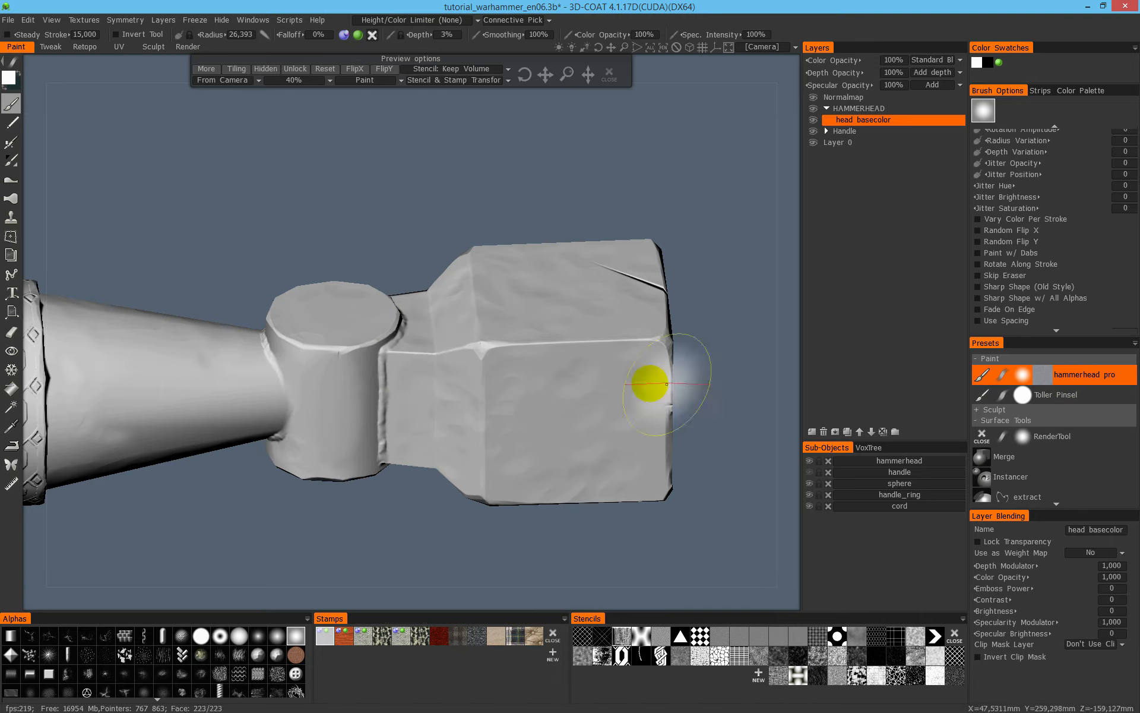
right_click(1077, 372)
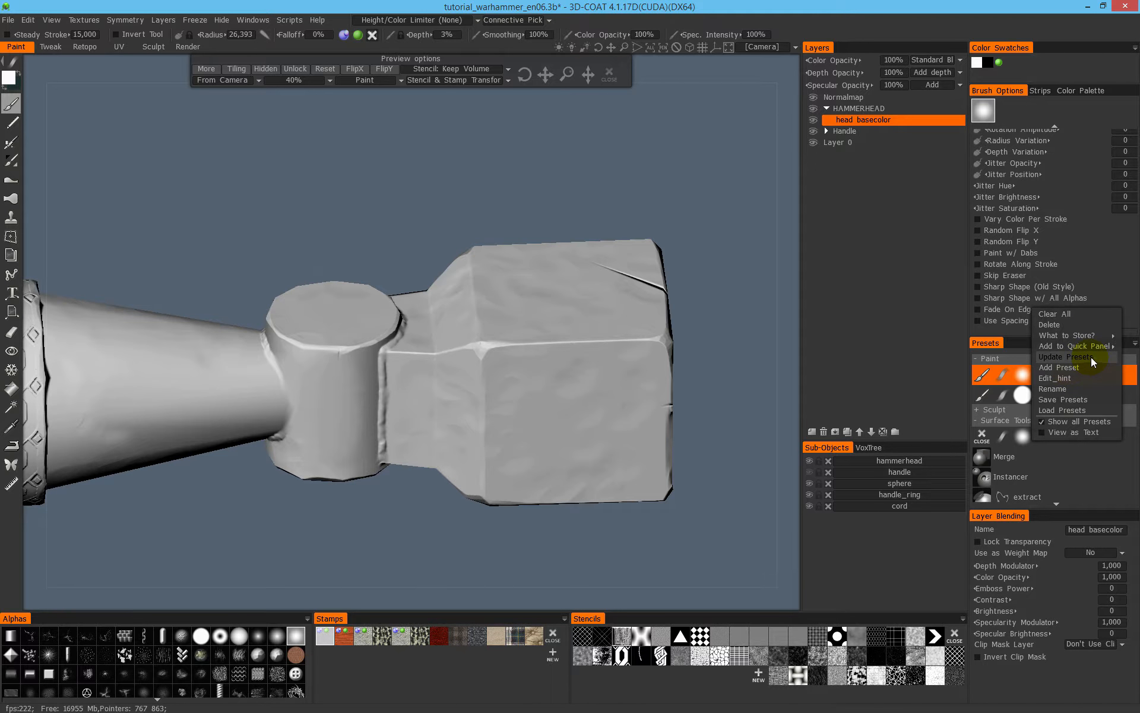
- Paint the metal relief over the block's side faces and the adjoining neck
mouse_move(610, 333)
alt+mouse_down()
mouse_move(578, 334)
mouse_move(566, 401)
mouse_move(450, 379)
mouse_move(555, 374)
mouse_move(570, 308)
mouse_move(617, 339)
alt+mouse_up()
drag(666, 400, 683, 351)
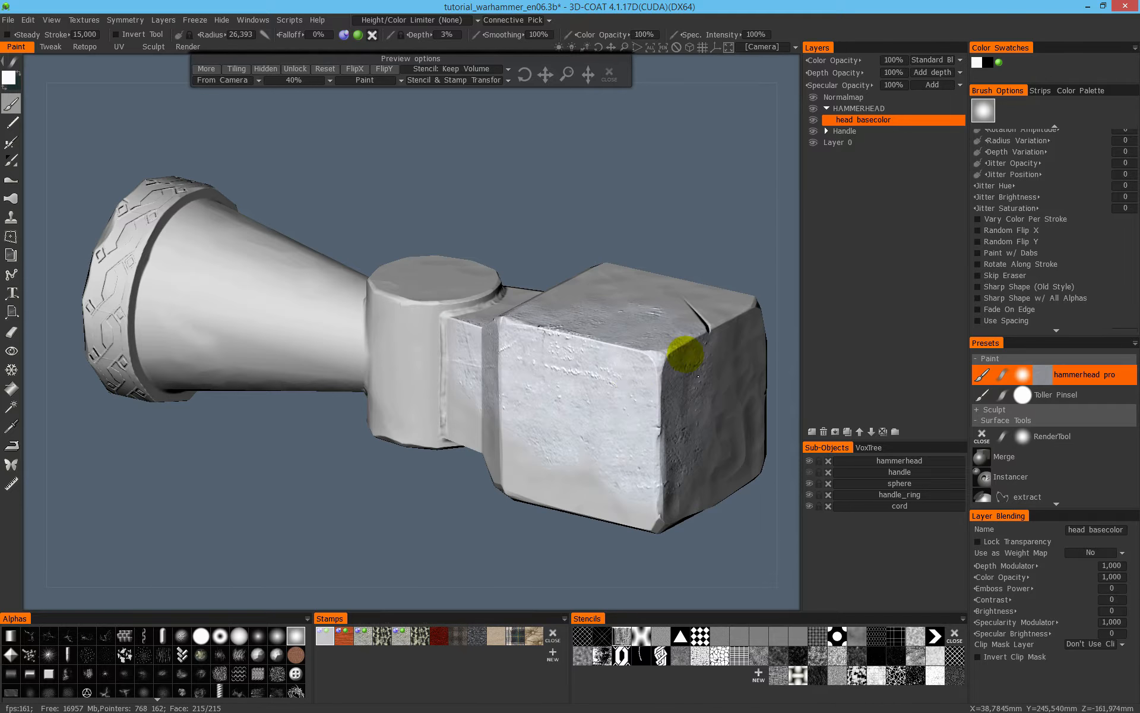
alt+middle_drag(631, 371, 331, 433)
mouse_move(331, 433)
alt+mouse_down()
mouse_move(507, 458)
mouse_move(458, 336)
alt+mouse_up()
mouse_move(601, 396)
alt+mouse_down()
mouse_move(483, 372)
mouse_move(569, 412)
mouse_move(624, 395)
mouse_move(502, 342)
mouse_move(547, 303)
alt+mouse_up()
- Switch to unlit flat shading and paint metal over the bare areas around the block
key(2)
mouse_move(482, 379)
mouse_down()
mouse_move(428, 402)
mouse_move(540, 373)
mouse_move(616, 319)
mouse_up()
alt+middle_drag(463, 387, 640, 376)
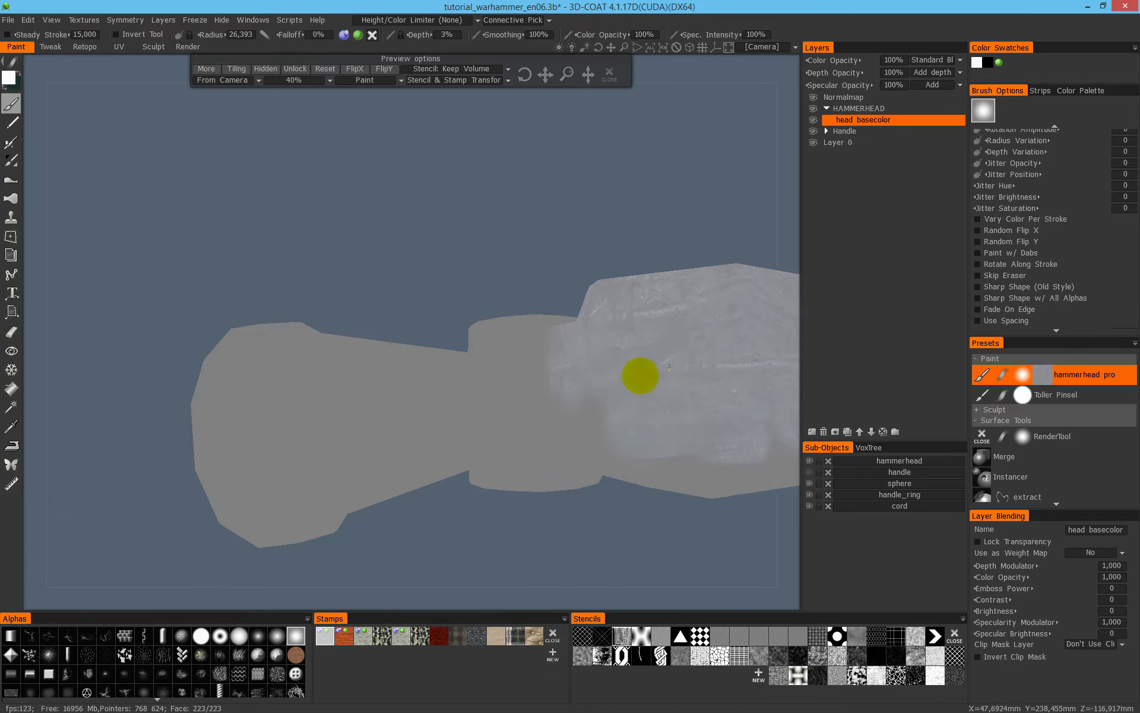
alt+drag(492, 378, 550, 348)
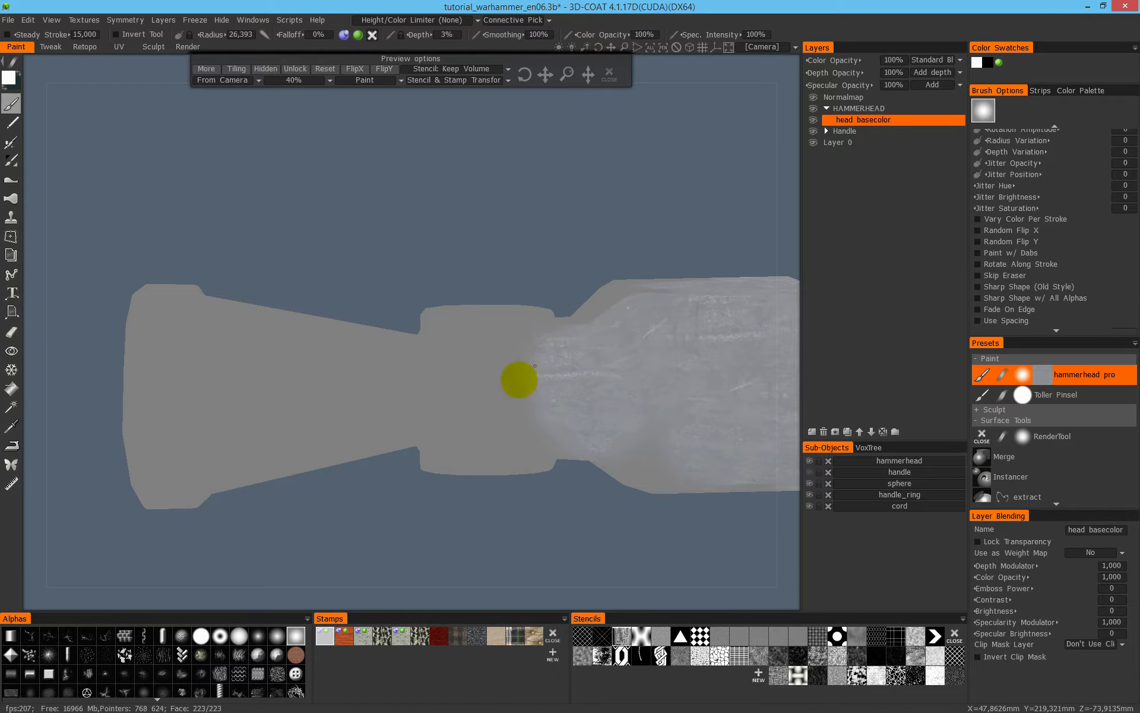
- Extend the metal coat over the neck and the cylinder's round end, reducing the brush radius to about 14.6
alt+drag(606, 301, 667, 384)
drag(651, 280, 594, 354)
right_drag(609, 362, 579, 361)
mouse_move(533, 403)
mouse_down()
mouse_move(558, 380)
mouse_move(515, 456)
mouse_up()
alt+drag(628, 387, 473, 368)
alt+middle_drag(700, 436, 504, 428)
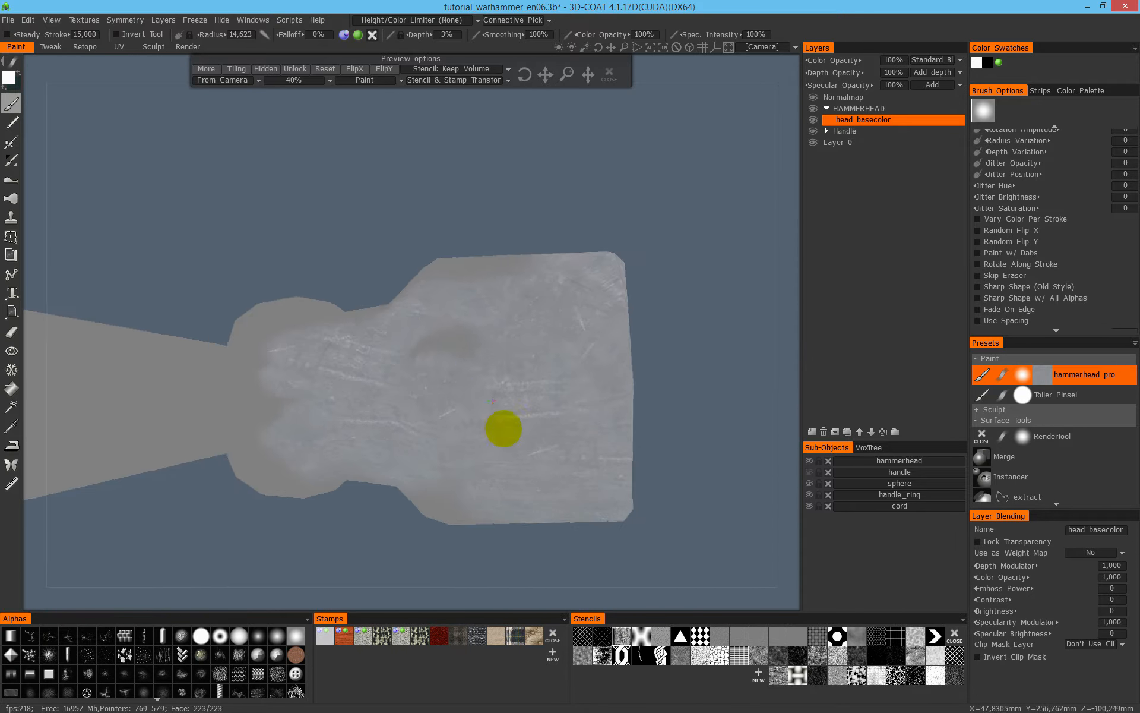
alt+drag(504, 429, 503, 440)
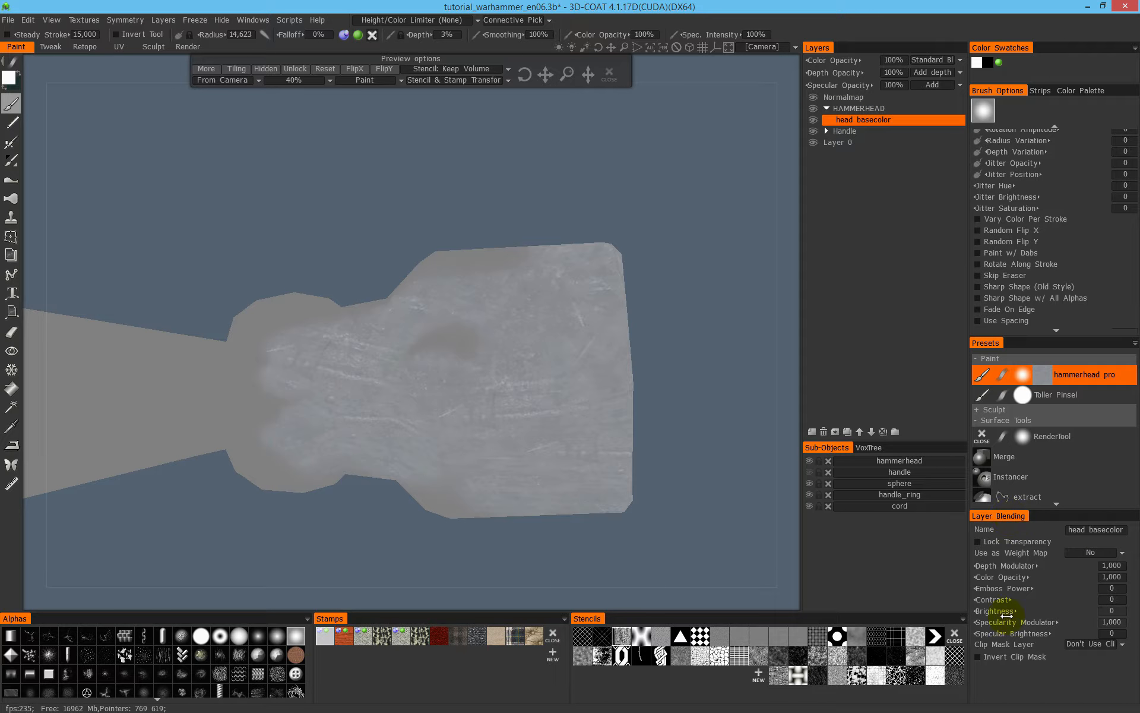
- Set the head basecolor layer's brightness to -50
click(1118, 611)
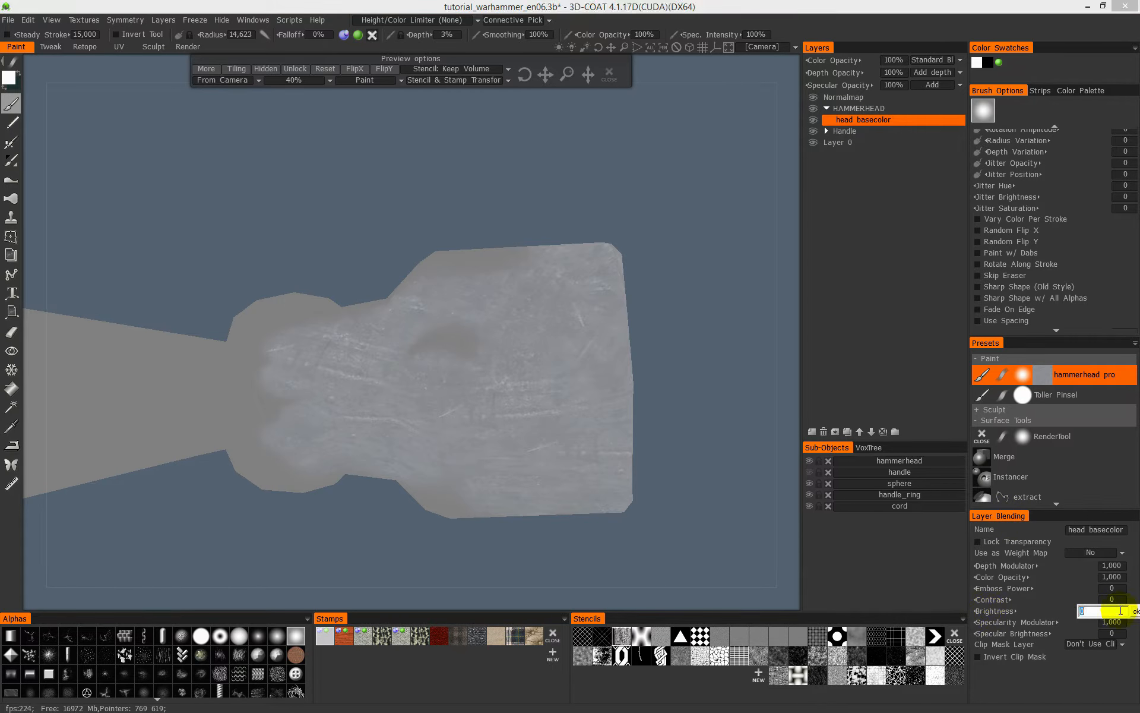
text(-50)
key(Return)
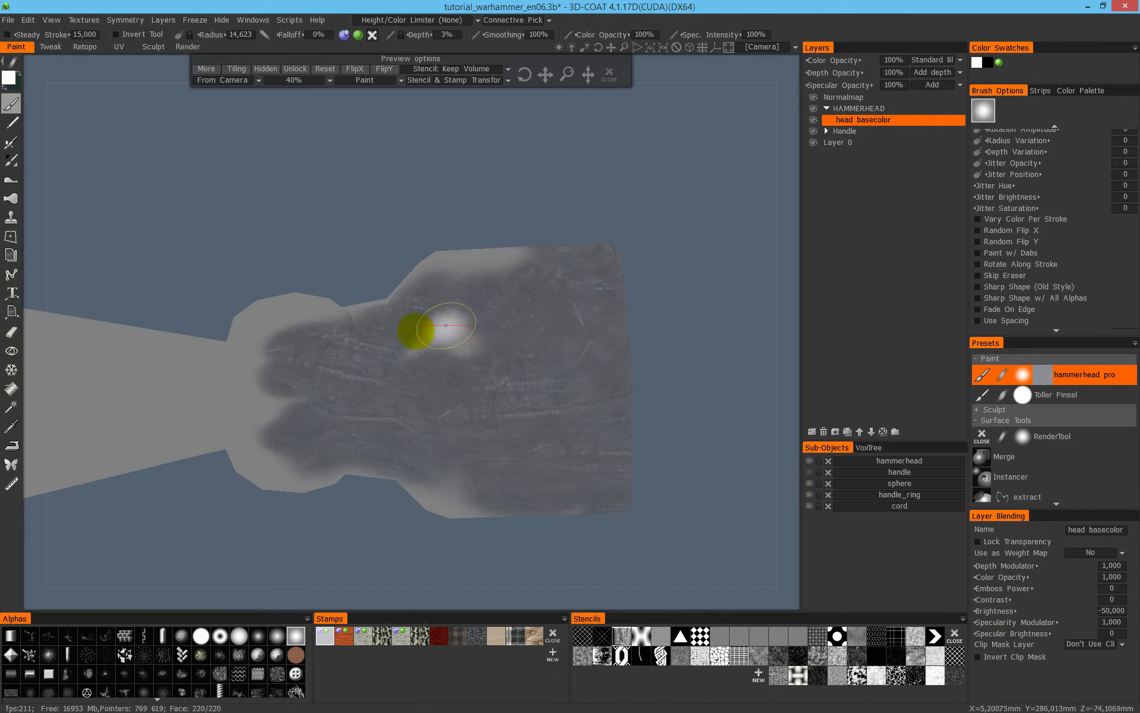
middle_drag(490, 387, 604, 374)
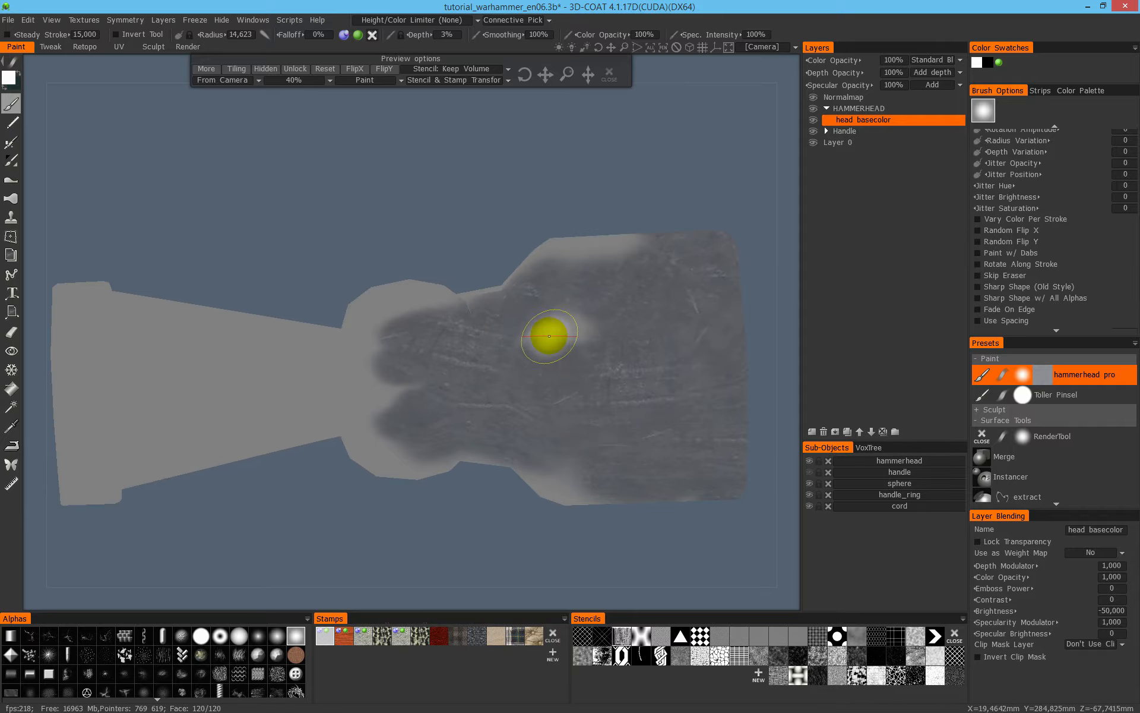
mouse_move(628, 348)
alt+mouse_down()
mouse_move(590, 285)
mouse_move(527, 341)
alt+mouse_up()
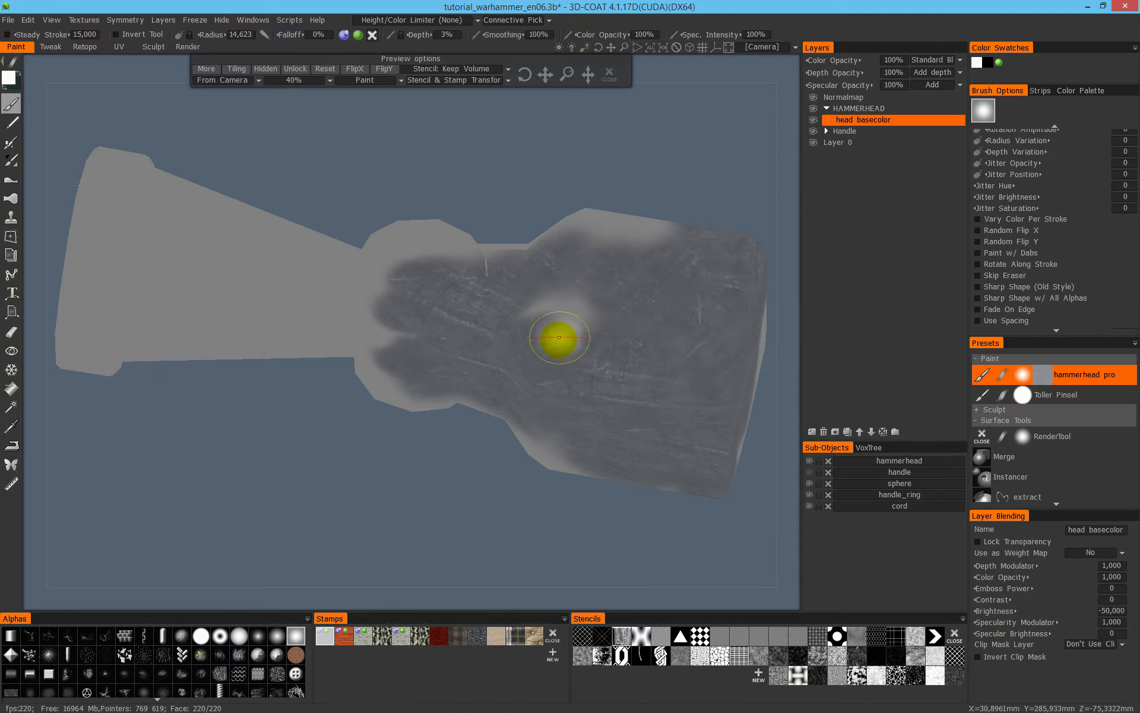
- Paint the metal coat across the cylinder's side and onto the adjoining half of the cone
mouse_move(328, 289)
mouse_down()
mouse_move(265, 255)
mouse_move(371, 308)
mouse_move(361, 337)
mouse_up()
alt+drag(368, 336, 493, 273)
mouse_move(364, 373)
mouse_down()
mouse_move(299, 389)
mouse_move(351, 401)
mouse_up()
alt+shift+drag(352, 401, 379, 338)
mouse_move(314, 364)
mouse_down()
mouse_move(178, 374)
mouse_move(187, 360)
mouse_up()
alt+middle_drag(406, 416, 578, 417)
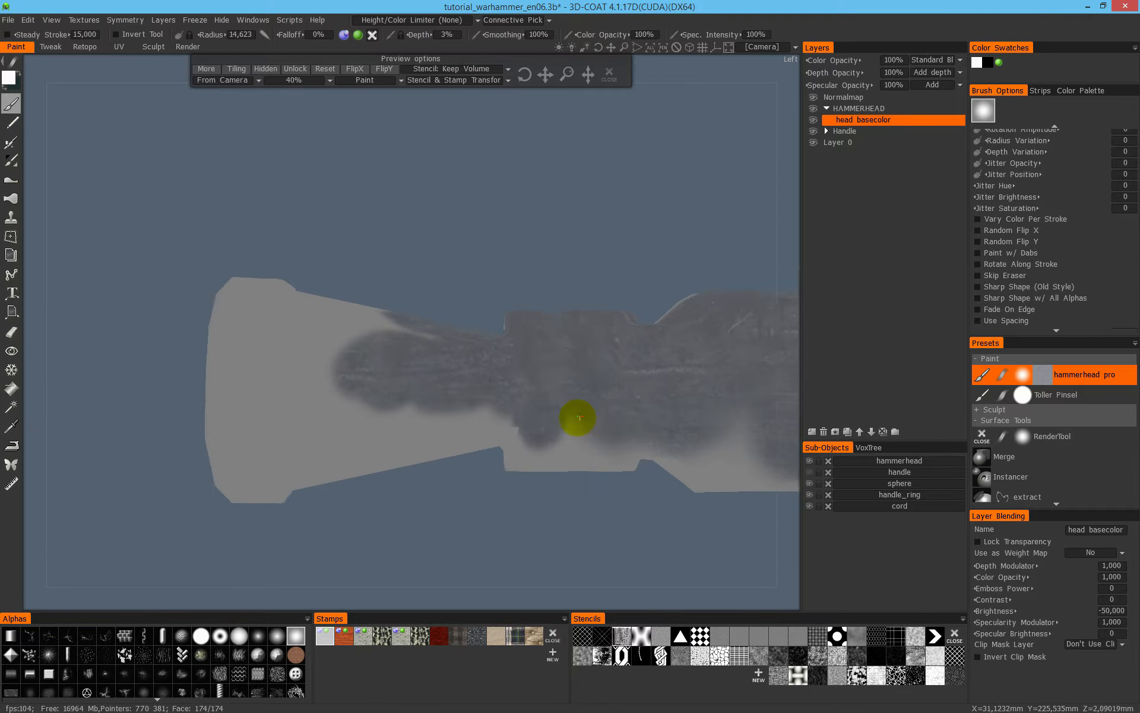
- Enlarge the brush radius to about 29.3 and paint the cone up to the decorated rim, returning to shaded display
alt+drag(578, 417, 531, 446)
mouse_move(371, 337)
mouse_down()
mouse_move(325, 378)
mouse_move(392, 390)
mouse_move(316, 380)
mouse_move(261, 445)
mouse_up()
alt+drag(261, 445, 286, 367)
mouse_move(321, 437)
mouse_down()
mouse_move(399, 415)
mouse_move(481, 411)
mouse_up()
mouse_move(560, 441)
alt+mouse_down()
mouse_move(575, 334)
mouse_move(376, 437)
mouse_move(563, 400)
mouse_move(553, 440)
mouse_move(263, 457)
alt+mouse_up()
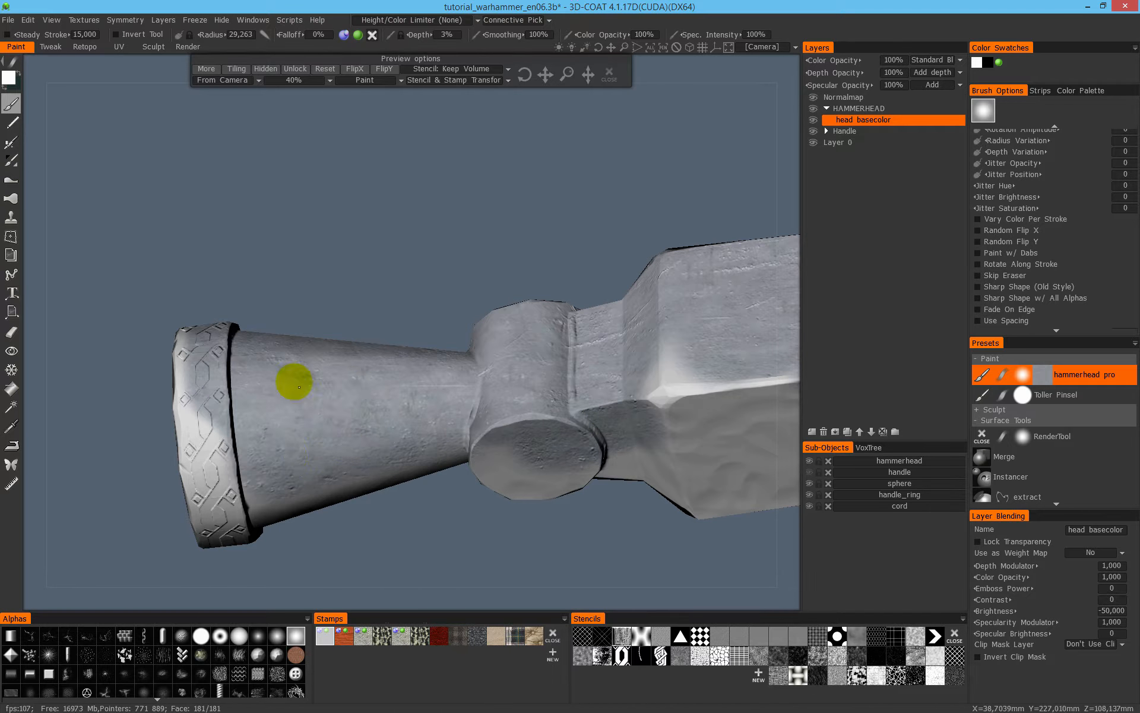
- Continue the metal coat over the bare block face and neck around the head's lower side
alt+drag(359, 359, 350, 415)
drag(223, 416, 207, 463)
alt+middle_drag(525, 419, 349, 369)
alt+drag(349, 369, 341, 347)
mouse_move(594, 357)
mouse_down()
mouse_move(550, 384)
mouse_move(529, 366)
mouse_up()
mouse_move(592, 389)
alt+mouse_down()
mouse_move(547, 351)
mouse_move(526, 430)
mouse_move(509, 379)
mouse_move(557, 240)
mouse_move(723, 391)
alt+mouse_up()
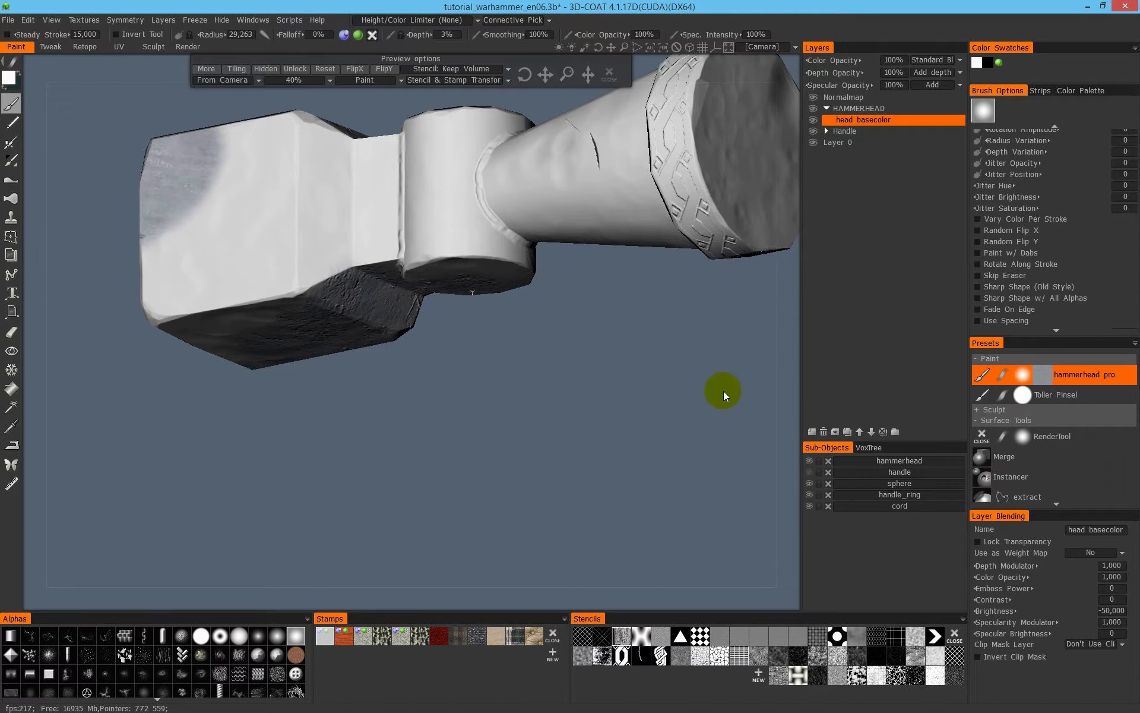
- Hide the sphere, handle_ring and cord sub-objects
alt+middle_drag(542, 259, 581, 343)
click(811, 484)
click(808, 494)
click(809, 506)
- Paint the metal coat over the head's unpainted reverse side, covering the block, neck, cylinder and cone
mouse_move(446, 341)
alt+mouse_down()
mouse_move(474, 301)
mouse_move(426, 341)
mouse_move(262, 427)
mouse_move(227, 335)
mouse_move(461, 311)
mouse_move(505, 392)
alt+mouse_up()
alt+middle_drag(491, 346, 361, 435)
drag(528, 407, 509, 366)
drag(571, 325, 571, 316)
mouse_move(571, 316)
alt+mouse_down()
mouse_move(621, 374)
mouse_move(619, 291)
alt+mouse_up()
mouse_move(619, 291)
mouse_down()
mouse_move(624, 379)
mouse_move(522, 280)
mouse_move(460, 277)
mouse_up()
alt+drag(460, 277, 583, 470)
mouse_move(600, 344)
mouse_down()
mouse_move(502, 379)
mouse_move(364, 388)
mouse_up()
drag(345, 330, 285, 351)
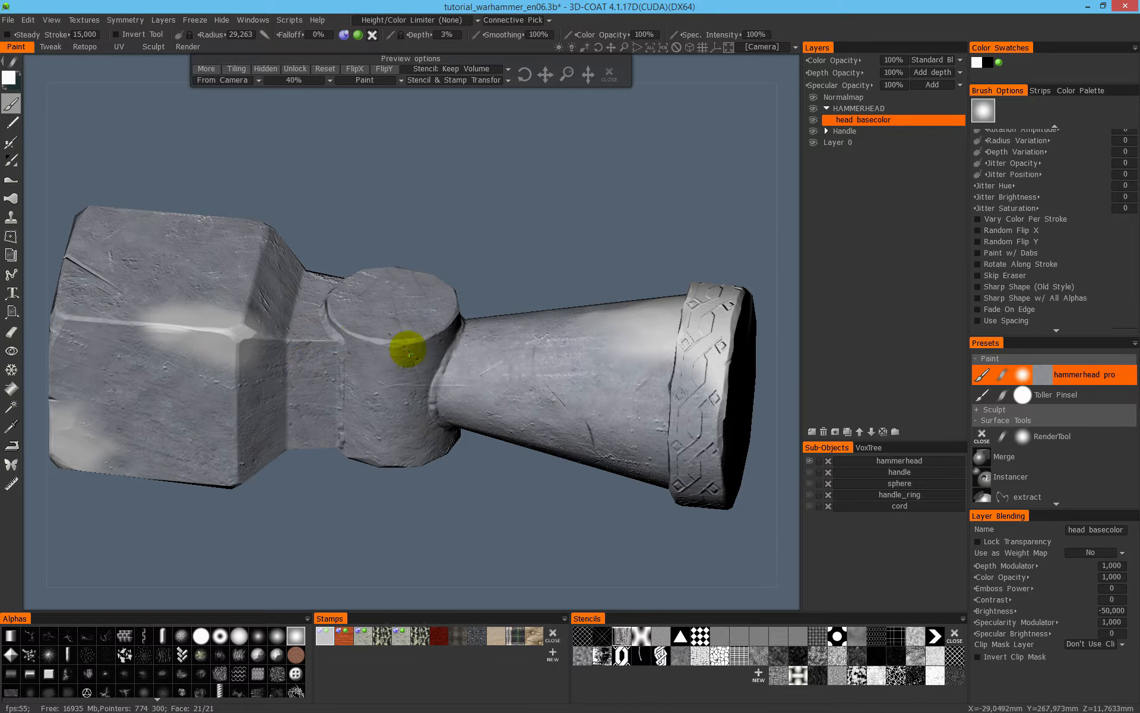
- Paint over the remaining bare patches on the block's edges and striking face and on the cone
alt+middle_drag(407, 348, 532, 377)
alt+drag(532, 376, 513, 373)
drag(443, 377, 341, 350)
mouse_move(497, 407)
alt+mouse_down()
mouse_move(450, 367)
mouse_move(433, 321)
alt+mouse_up()
drag(270, 464, 246, 469)
alt+drag(380, 368, 491, 281)
alt+drag(370, 386, 267, 407)
alt+middle_drag(419, 370, 532, 357)
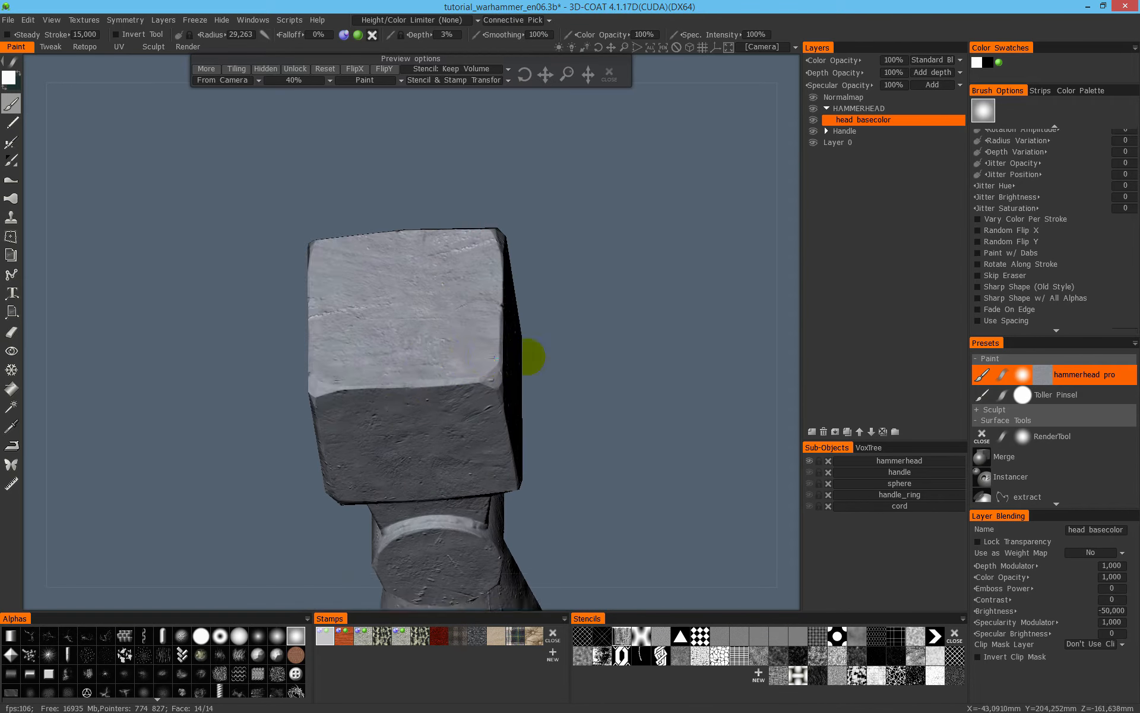
- Reduce the brush radius to about 17.8 and touch up the cone's underside near the decorated rim
alt+drag(532, 356, 596, 353)
mouse_move(488, 400)
mouse_down()
mouse_move(415, 361)
mouse_move(561, 349)
mouse_move(586, 382)
mouse_move(515, 351)
mouse_move(635, 373)
mouse_move(400, 400)
mouse_move(558, 382)
mouse_move(420, 351)
mouse_up()
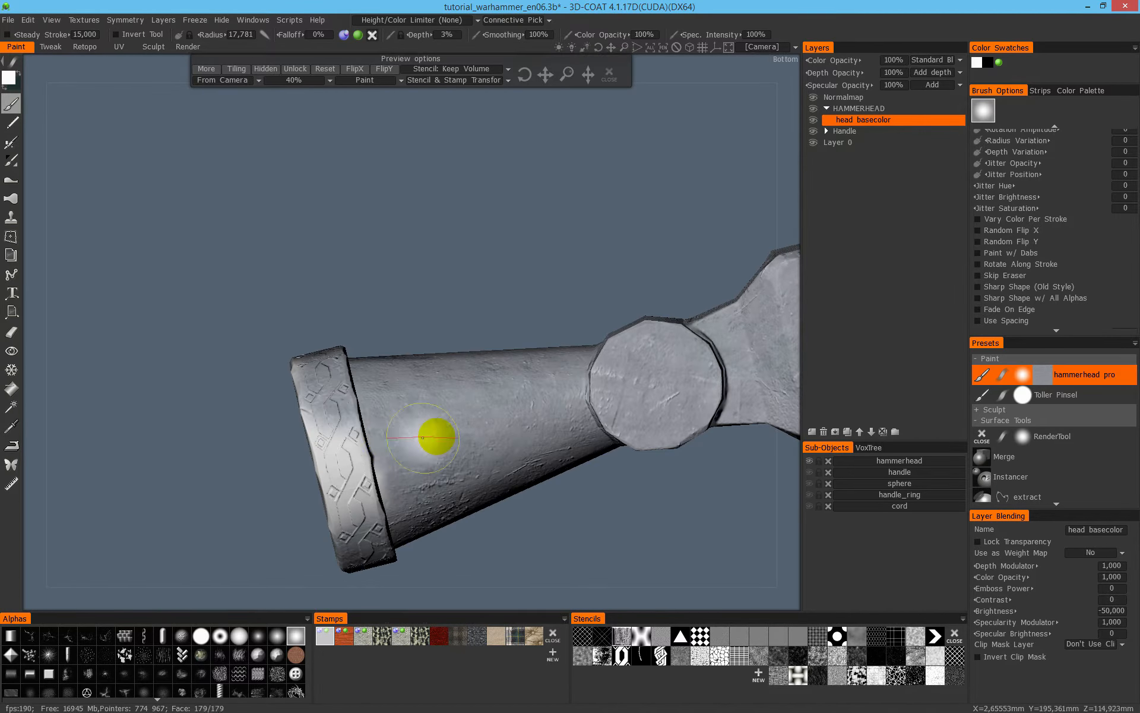
alt+drag(433, 435, 408, 516)
alt+middle_drag(469, 447, 453, 405)
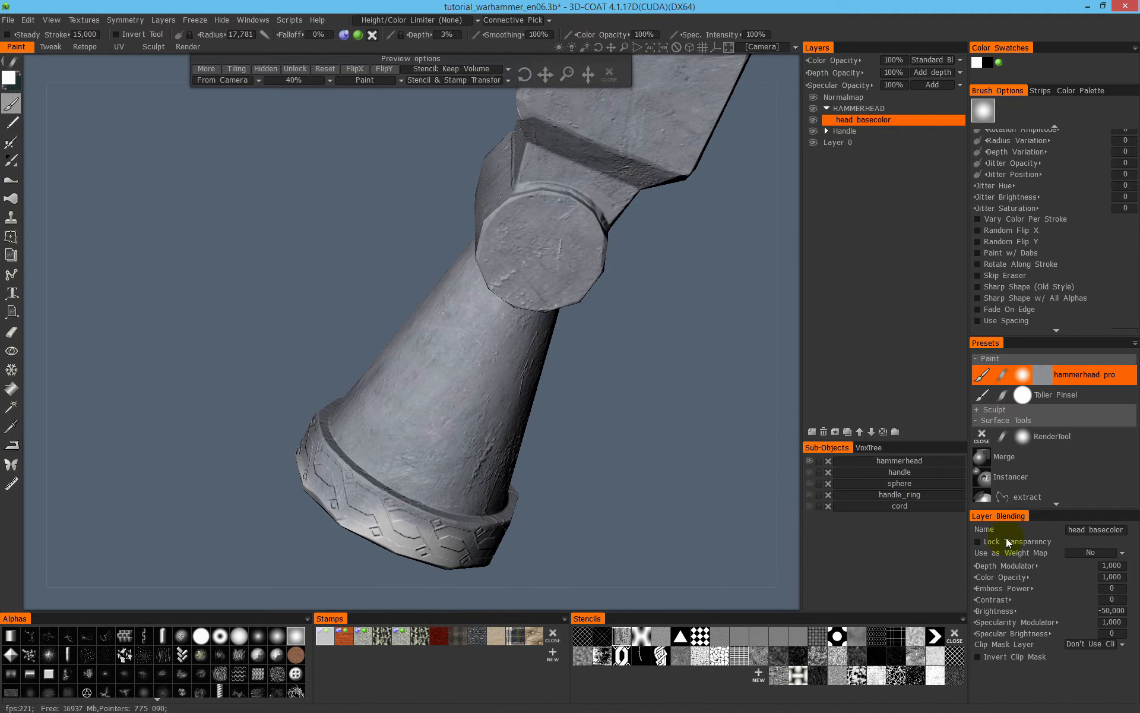
- Set the head basecolor layer's brightness to -80 and paint metal over the decorated rim
click(1113, 611)
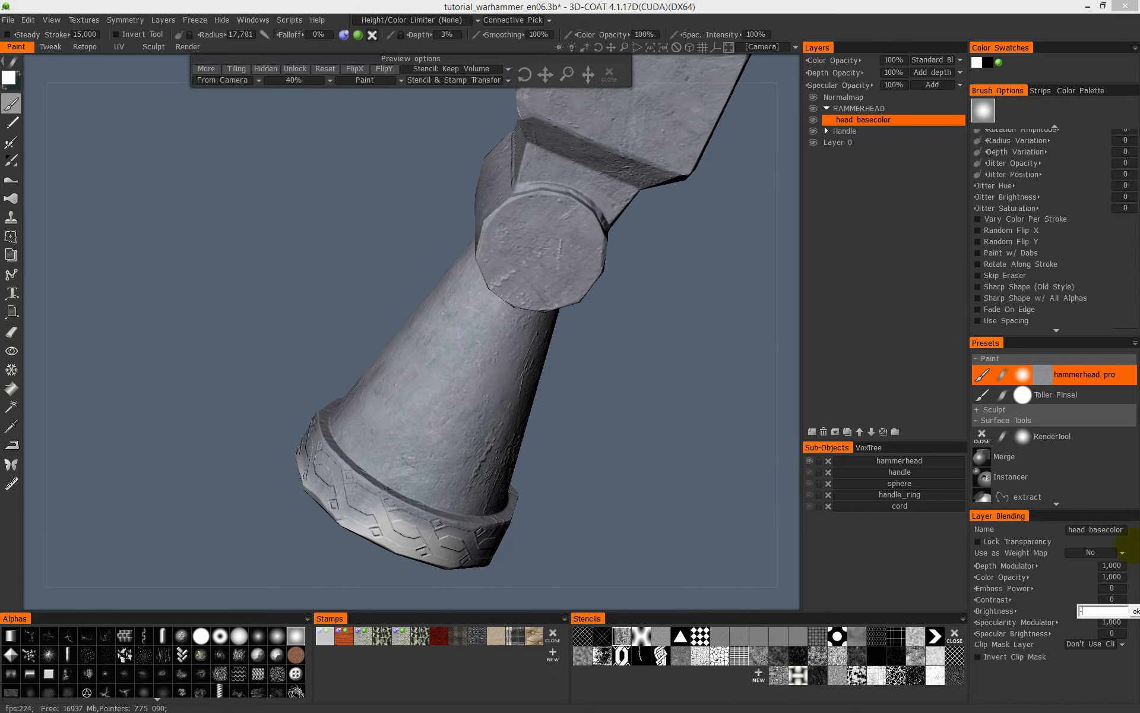
key(Return)
alt+drag(428, 383, 653, 393)
alt+drag(463, 323, 512, 368)
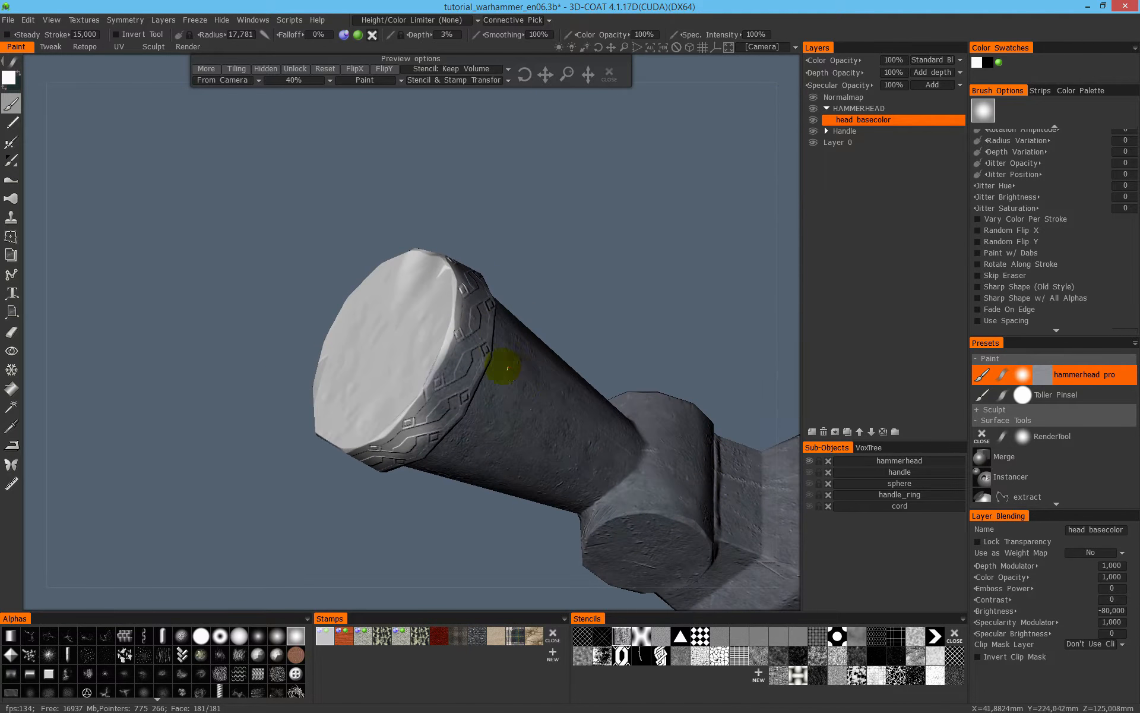
alt+drag(603, 331, 446, 400)
alt+drag(402, 479, 492, 463)
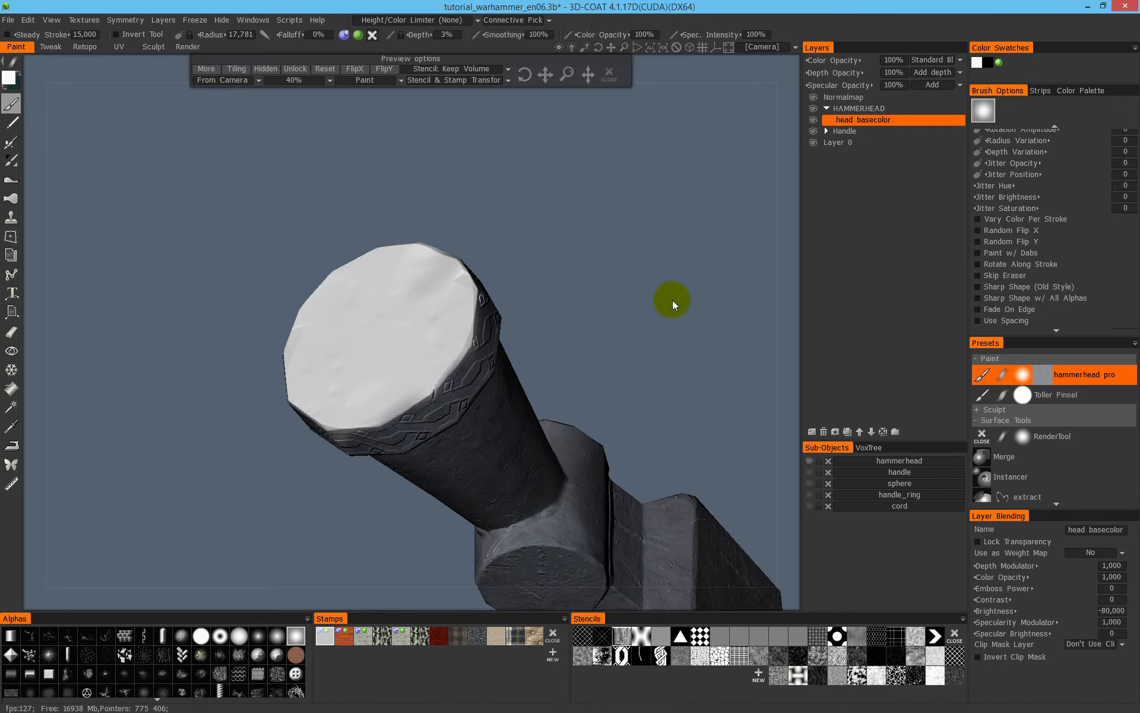
- Start painting the cone's flat end face, then cover all of it with a rectangular fill
drag(420, 330, 420, 410)
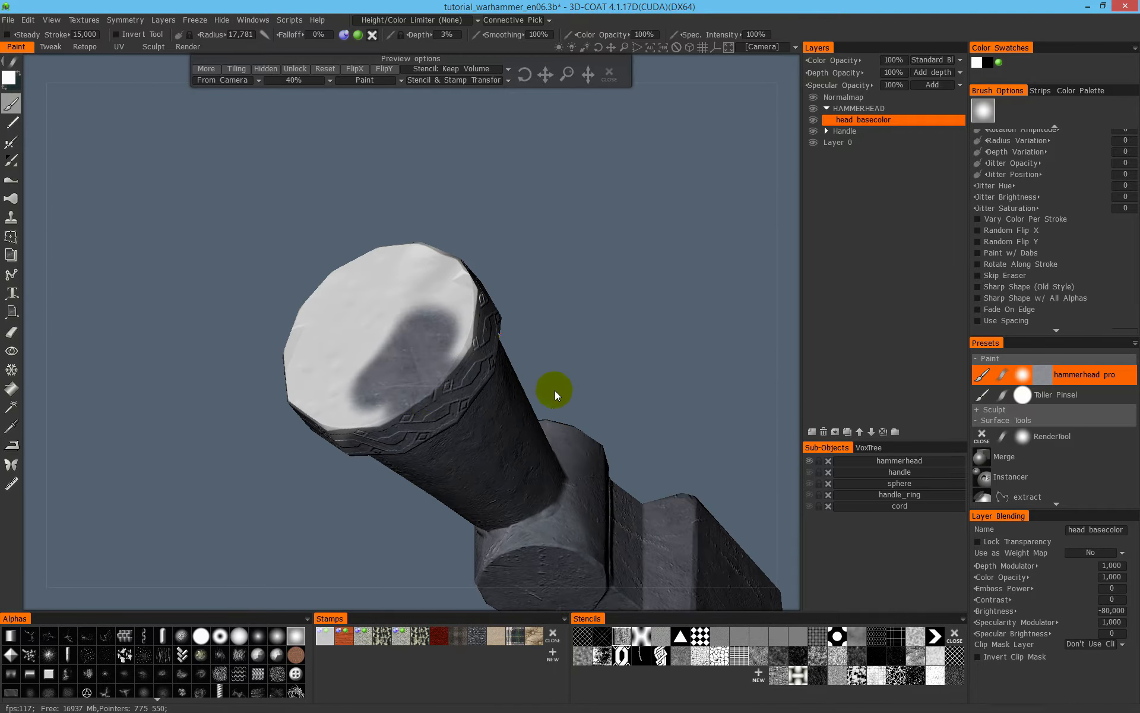
alt+drag(550, 402, 384, 374)
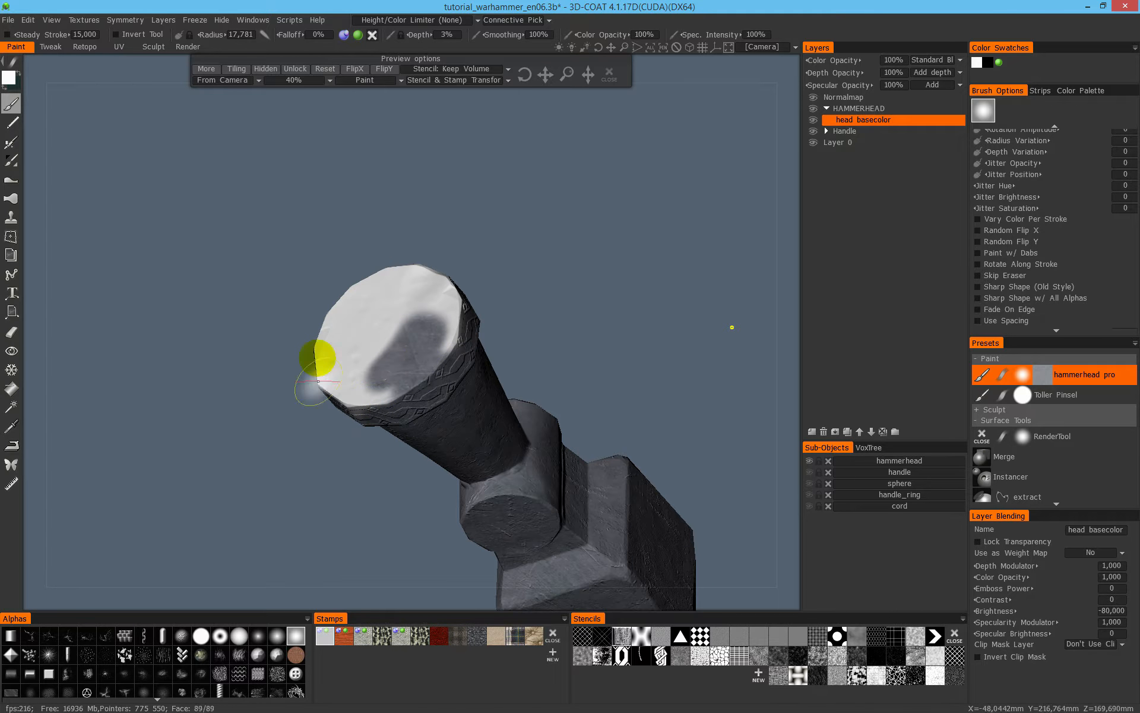
key(space)
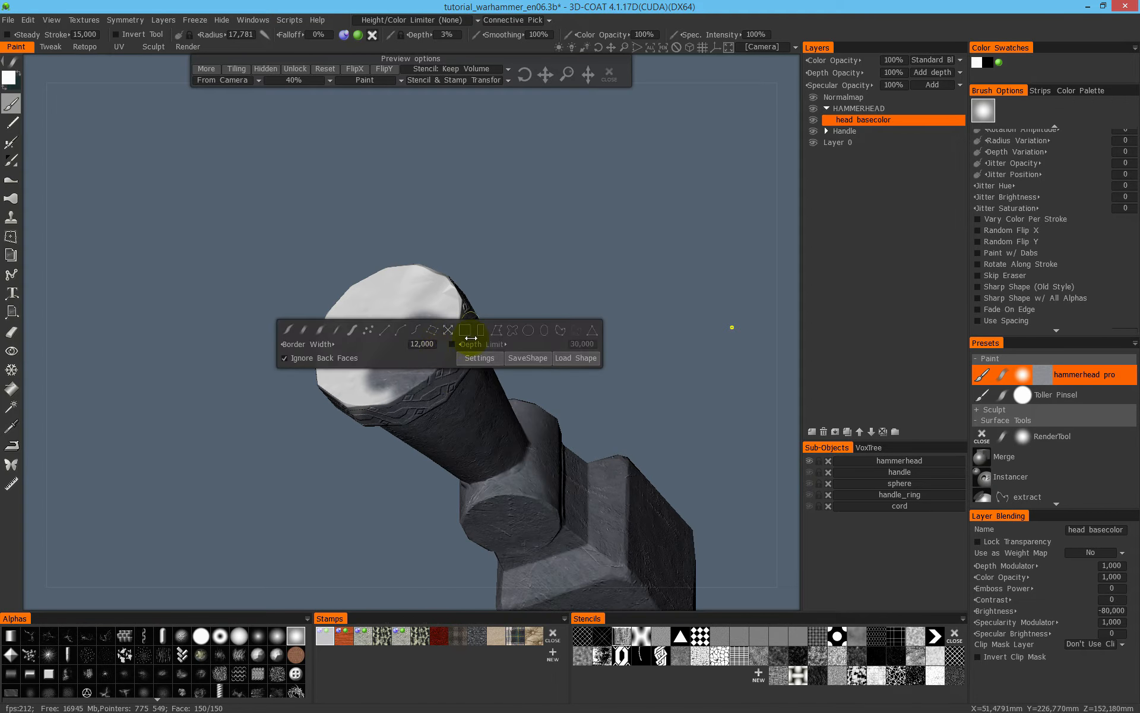
click(481, 331)
mouse_move(274, 209)
mouse_down()
mouse_move(326, 281)
mouse_move(515, 443)
mouse_up()
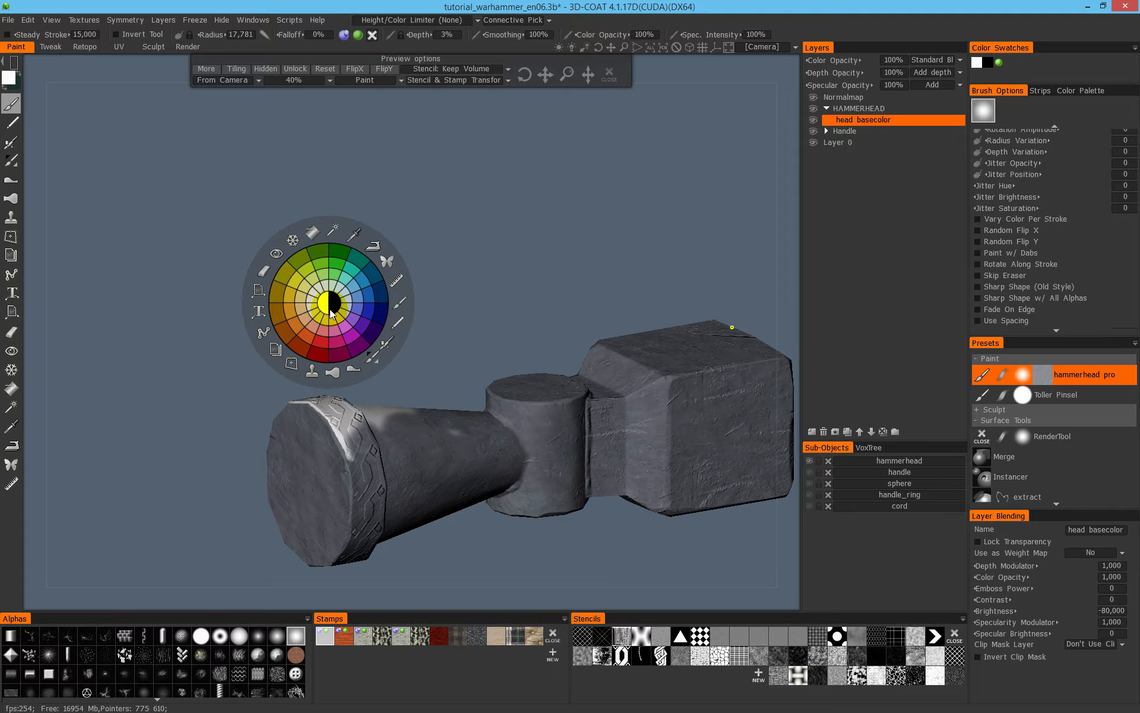
- Turn off Ignore Back Faces and apply a rectangular fill over the decorated rim
click(331, 313)
click(13, 66)
click(36, 91)
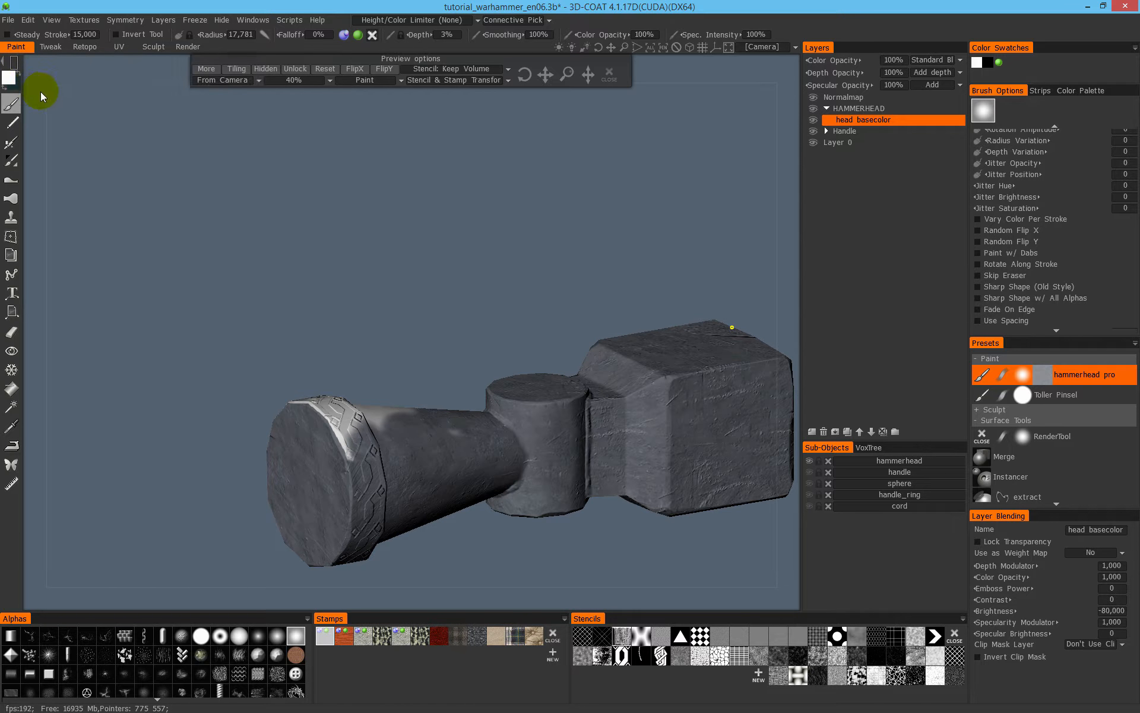
drag(289, 387, 462, 606)
- Apply one rectangular fill across the whole hammer head to coat all remaining spots
mouse_move(369, 449)
alt+mouse_down()
mouse_move(582, 419)
mouse_move(408, 330)
mouse_move(393, 383)
mouse_move(521, 371)
mouse_move(581, 339)
alt+mouse_up()
alt+drag(524, 412, 409, 396)
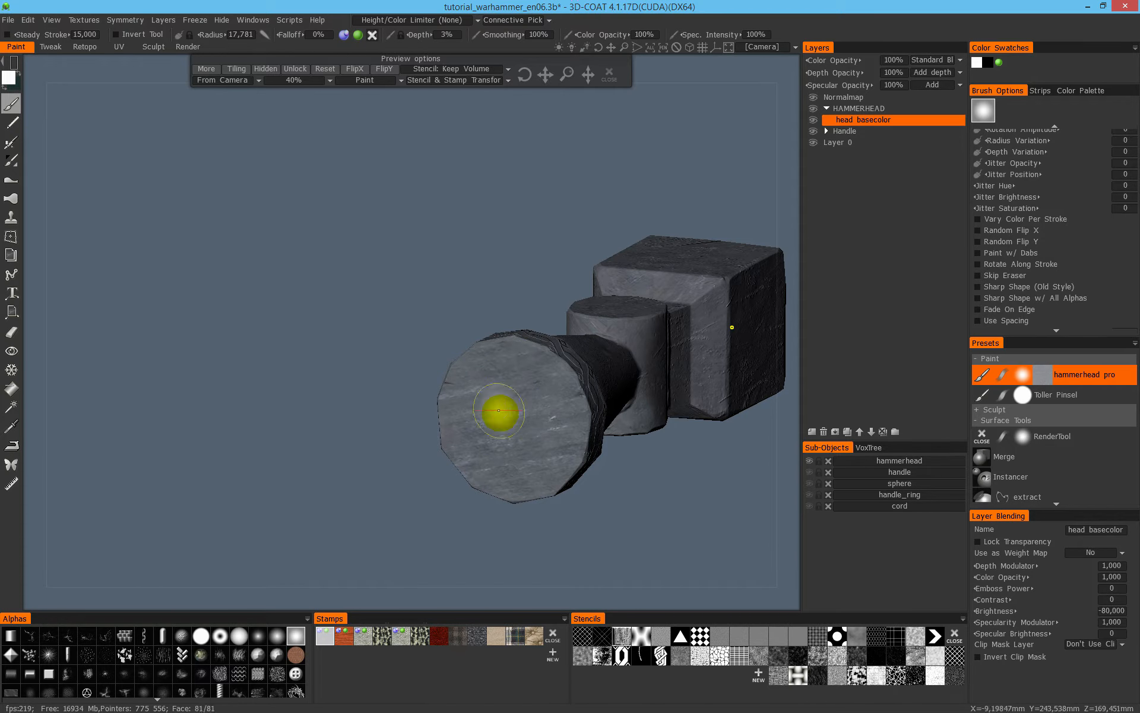
alt+drag(513, 331, 523, 272)
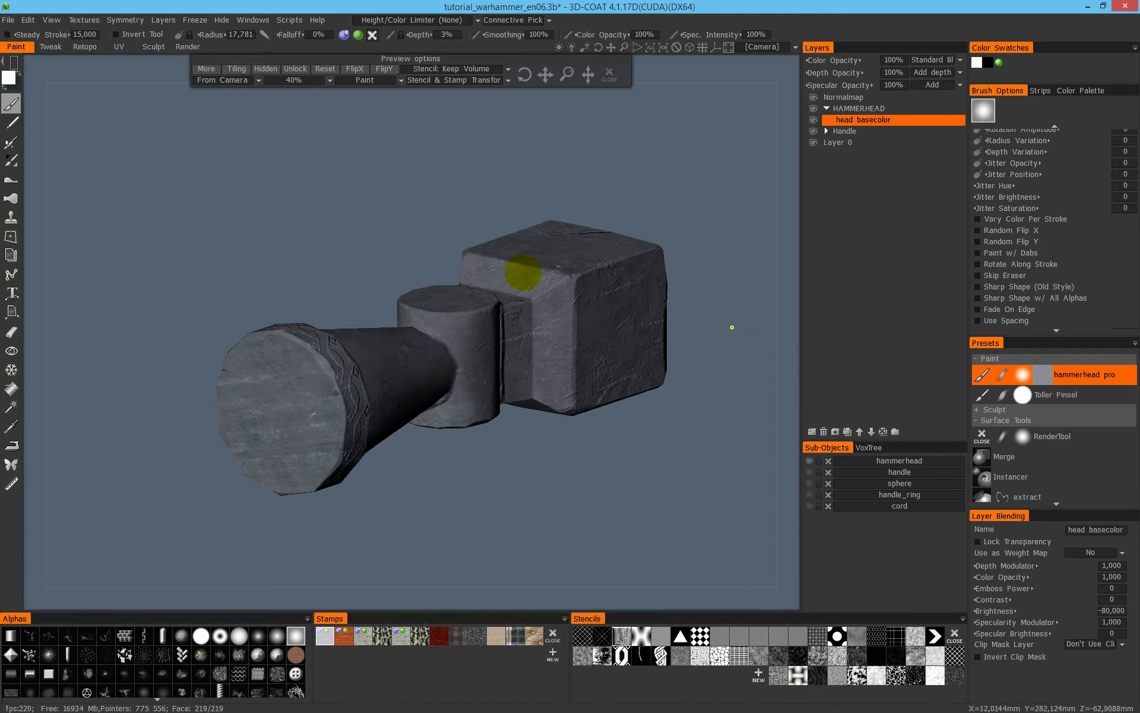
alt+drag(379, 262, 393, 253)
drag(213, 144, 678, 538)
alt+drag(442, 409, 371, 317)
alt+drag(261, 358, 412, 321)
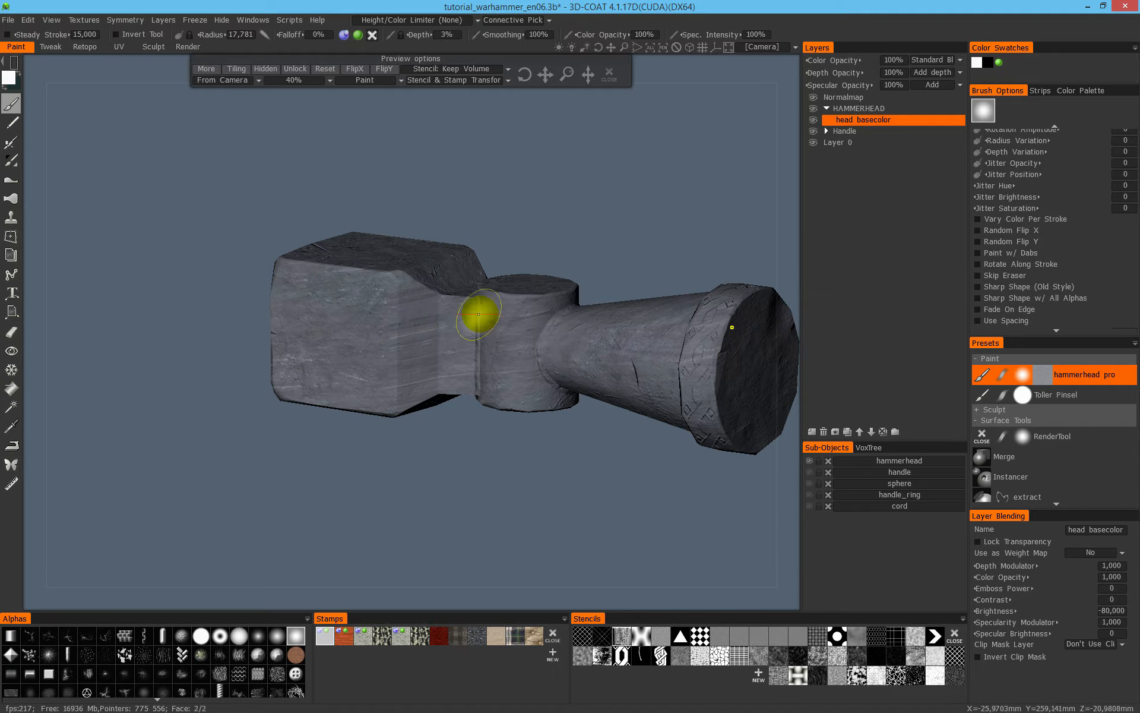
- Switch the brush back to a freehand stroke mode
key(space)
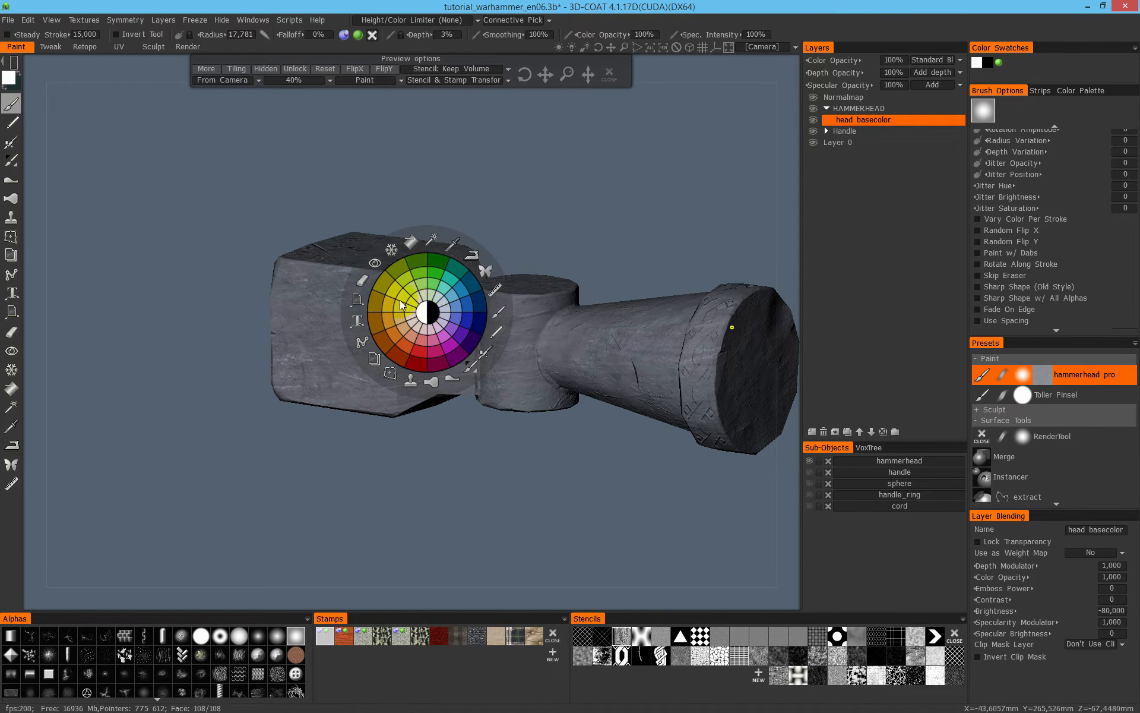
click(181, 242)
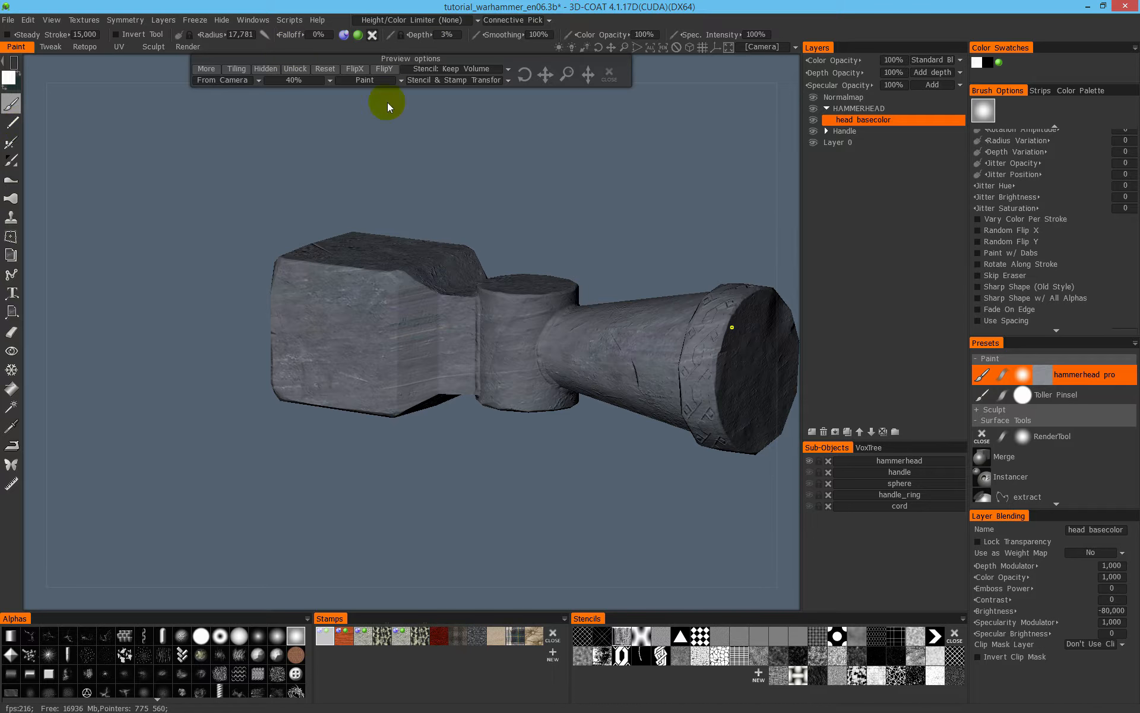
key(e)
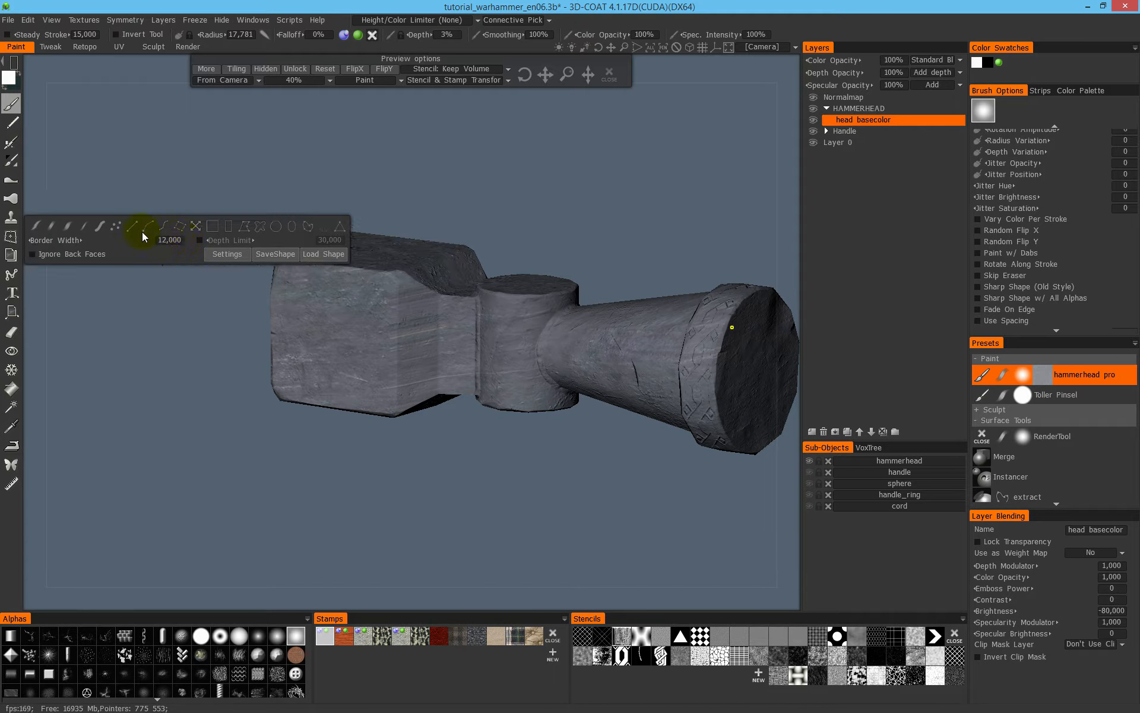
click(75, 229)
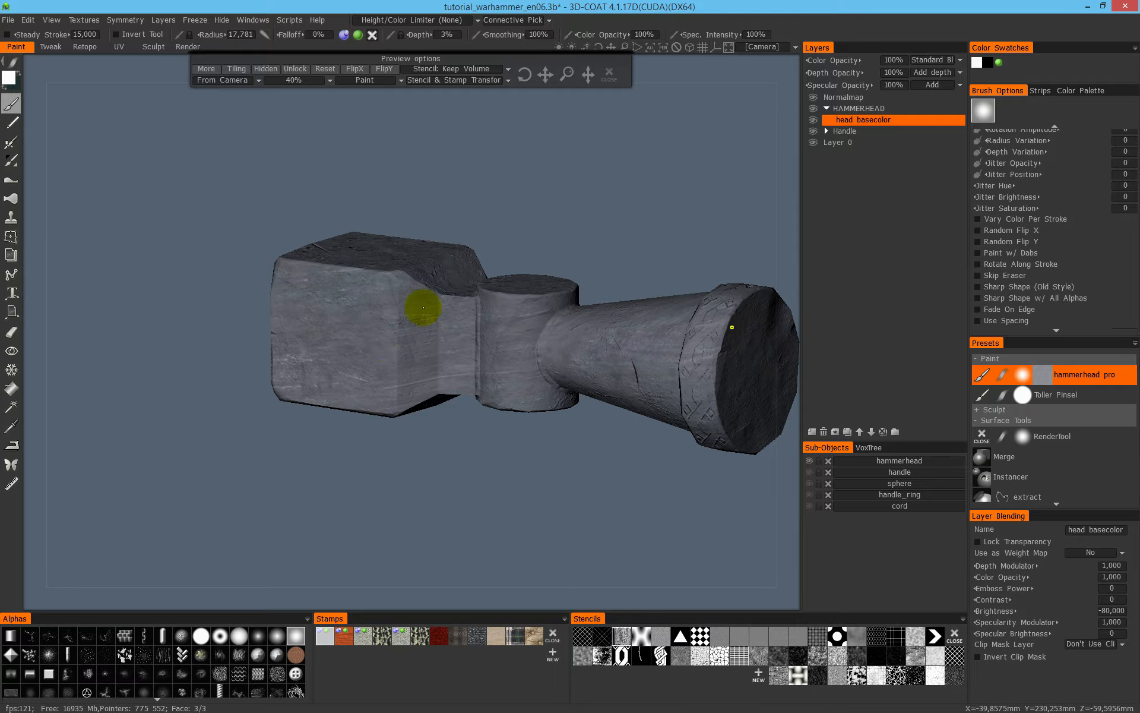
- Repaint the streaked faces of the block and neck freehand, enlarging the brush radius to about 41.2
right_drag(462, 331, 404, 298)
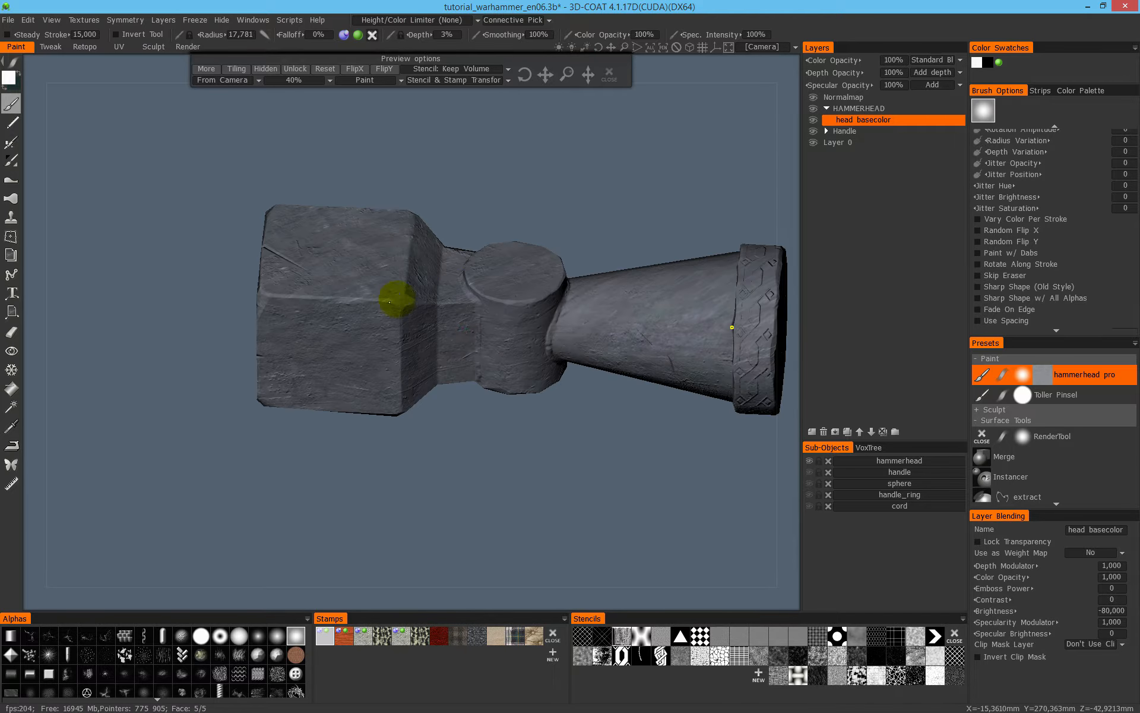
alt+middle_drag(381, 321, 472, 395)
alt+drag(473, 395, 468, 381)
drag(447, 311, 486, 318)
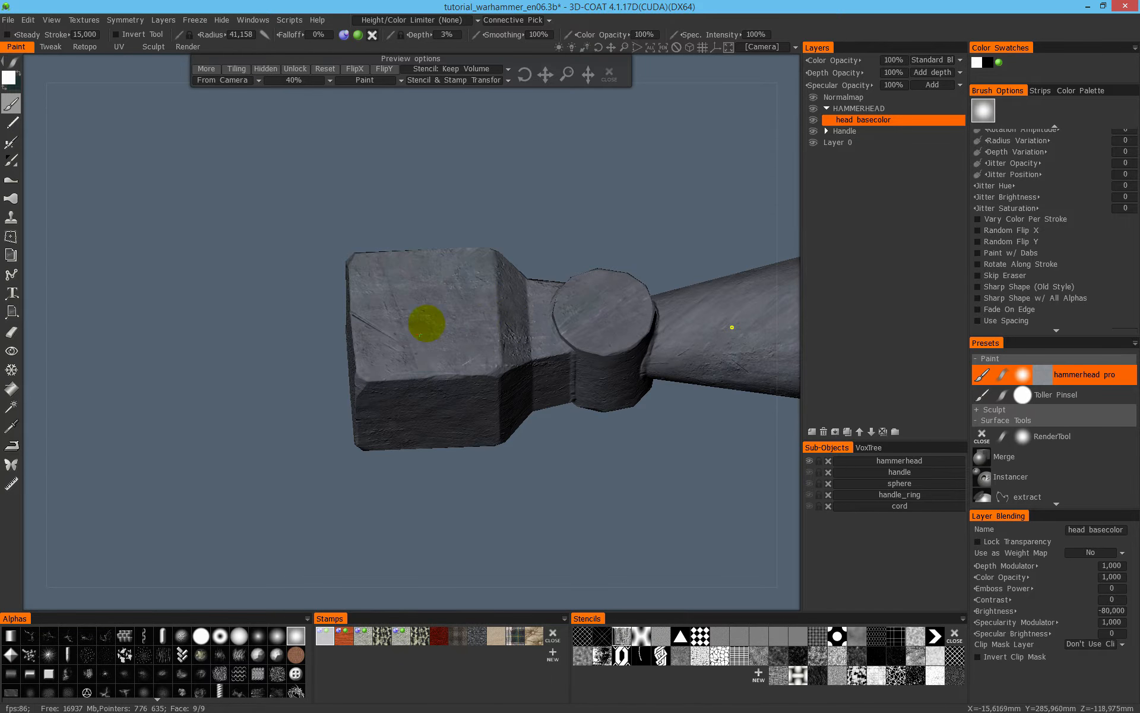
- Inspect the dark base coat on the block, pivot, cone and rim of the hammer head from several sides
alt+drag(421, 351, 474, 309)
alt+middle_drag(474, 309, 358, 350)
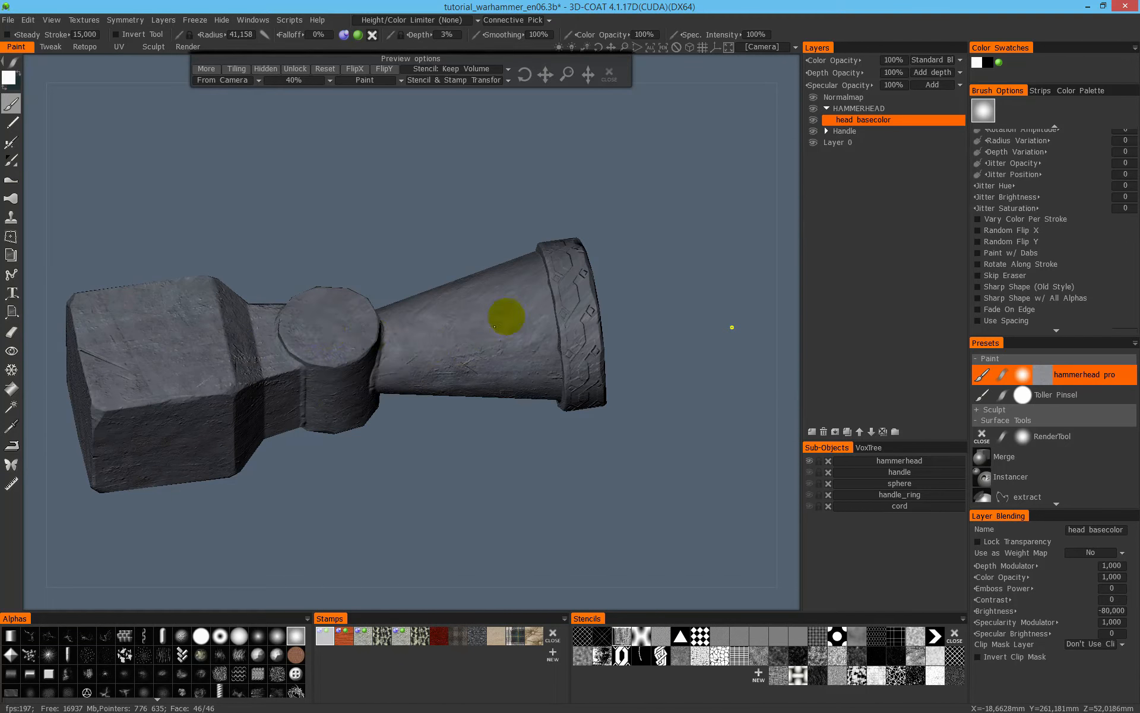
alt+drag(531, 291, 437, 285)
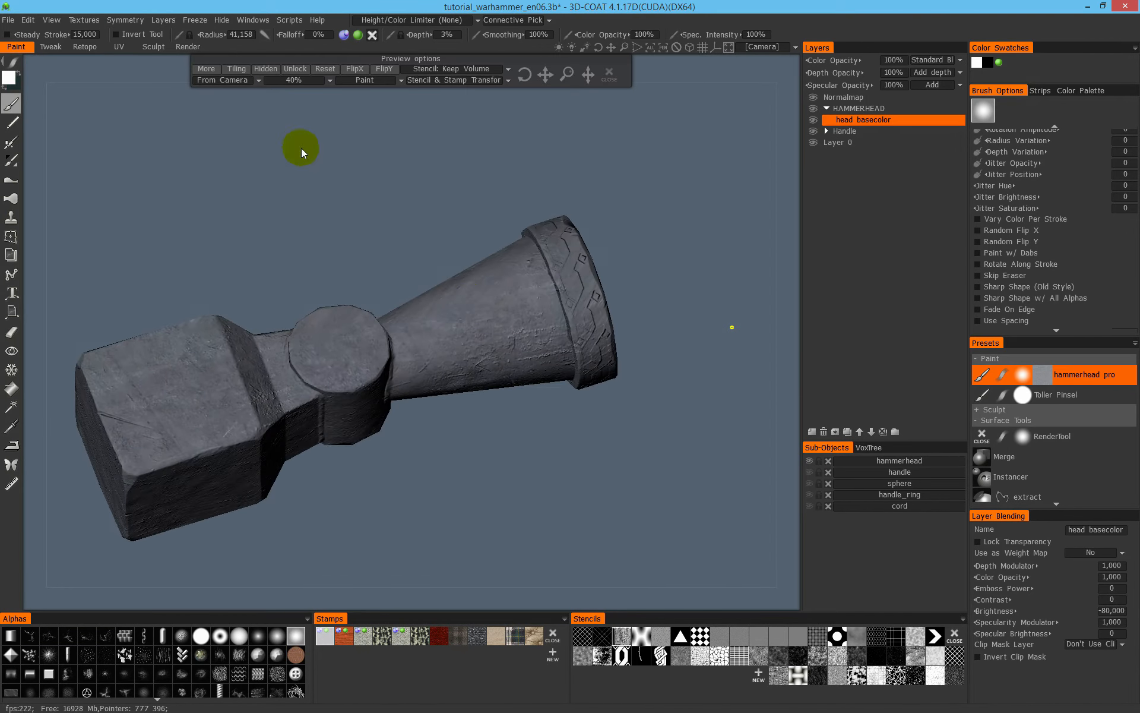
alt+drag(353, 259, 364, 433)
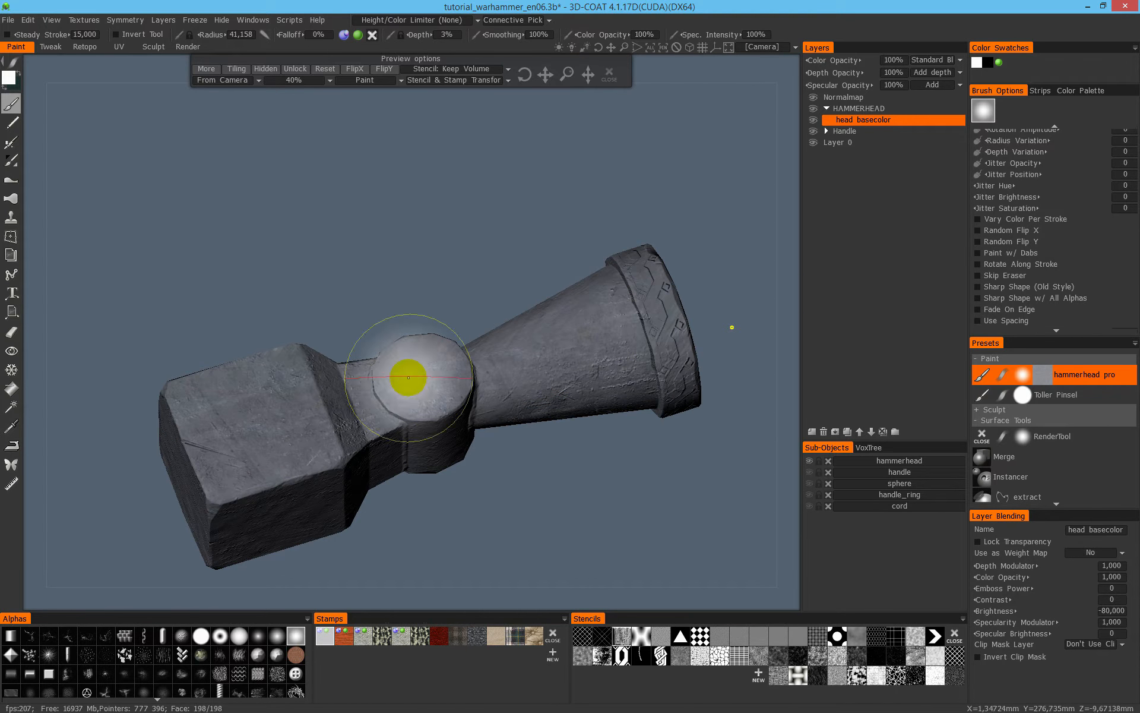
alt+middle_drag(556, 361, 547, 347)
alt+drag(379, 361, 348, 304)
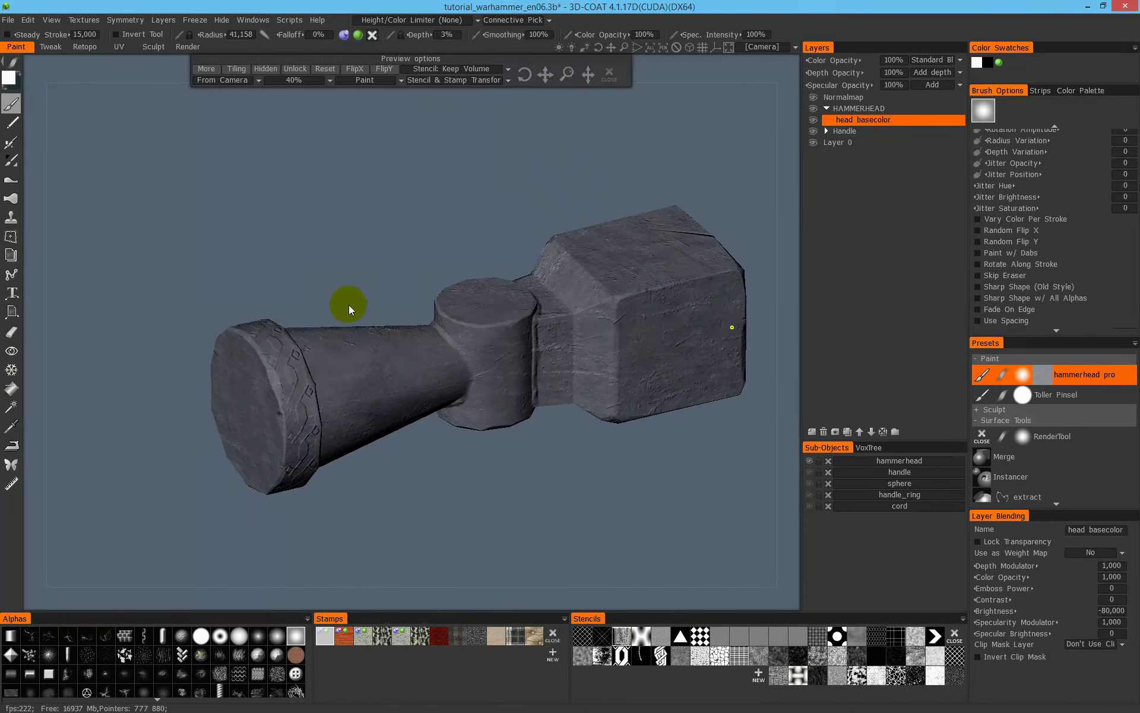
- Try painting the pivot and neck with the projection set to Cube Mapping, and undo the rough test patch
click(233, 83)
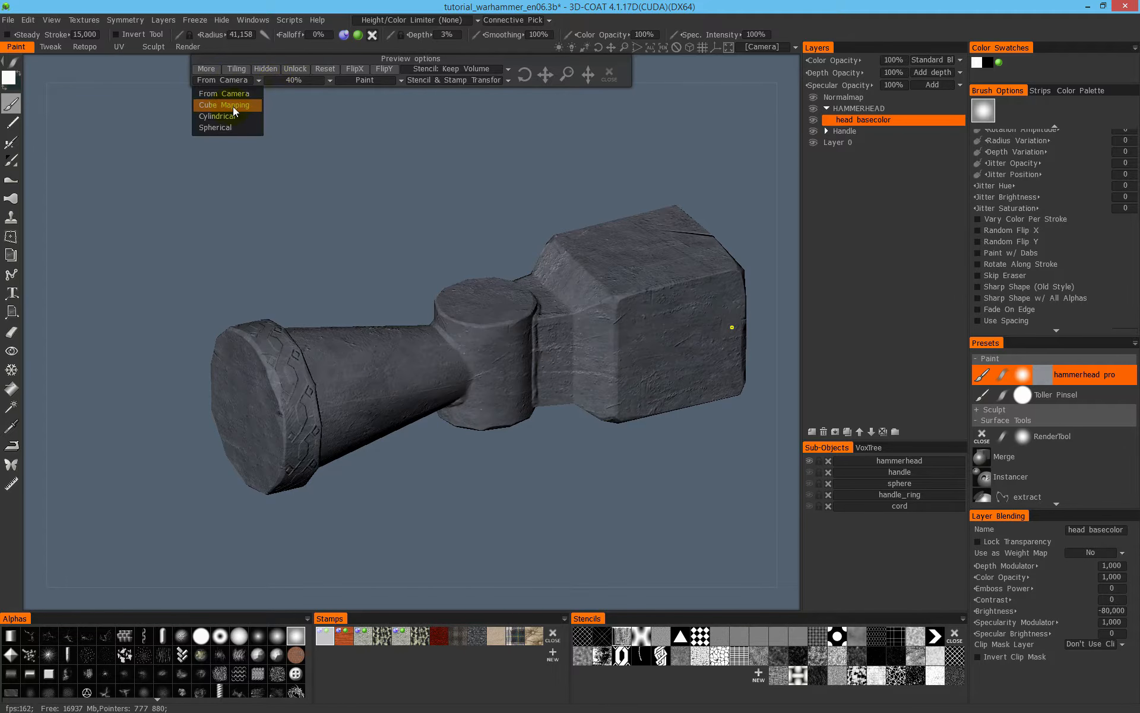
click(235, 106)
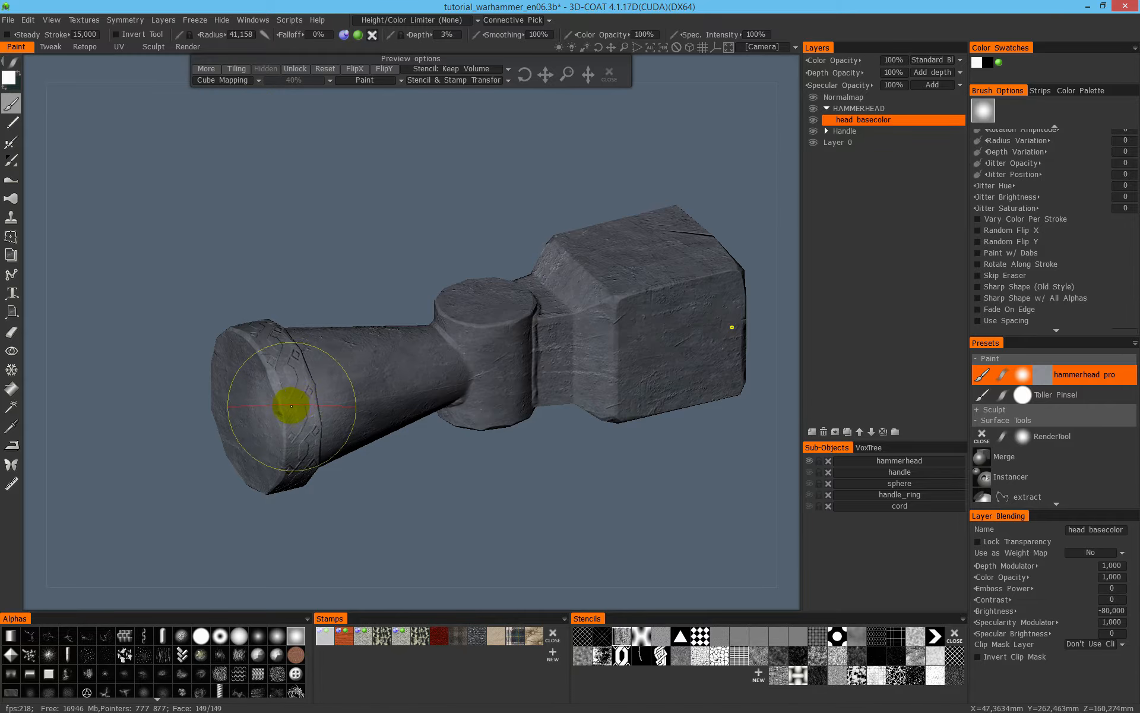
key(2)
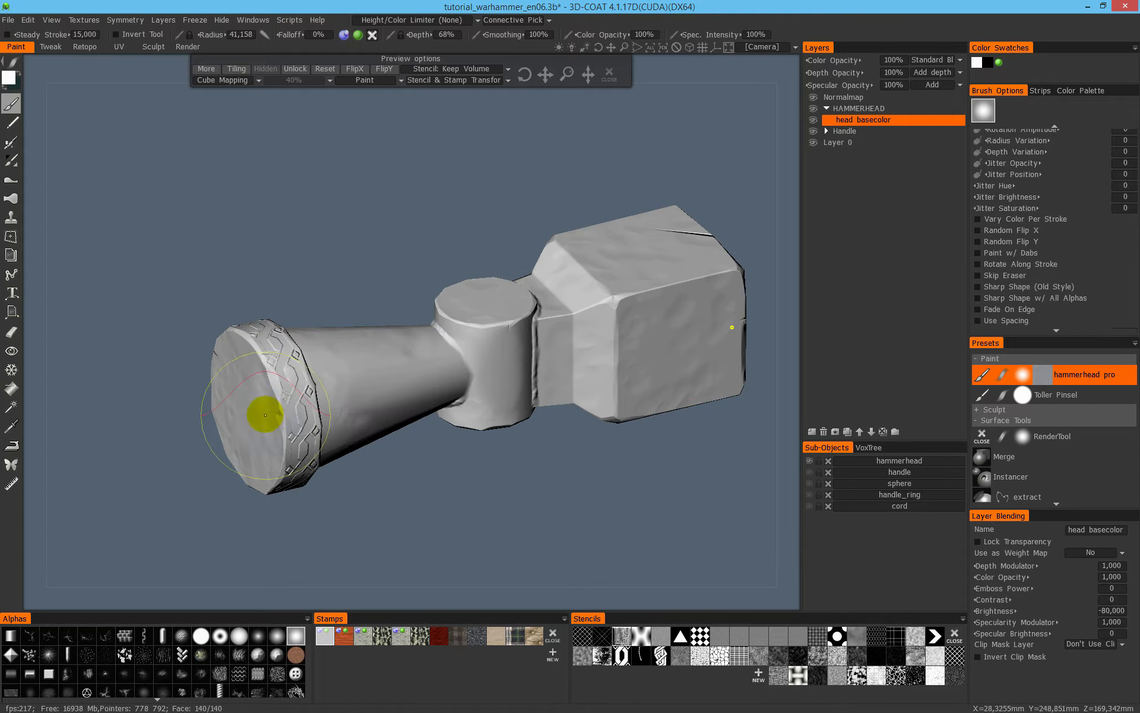
scroll(304, 381, up, 5)
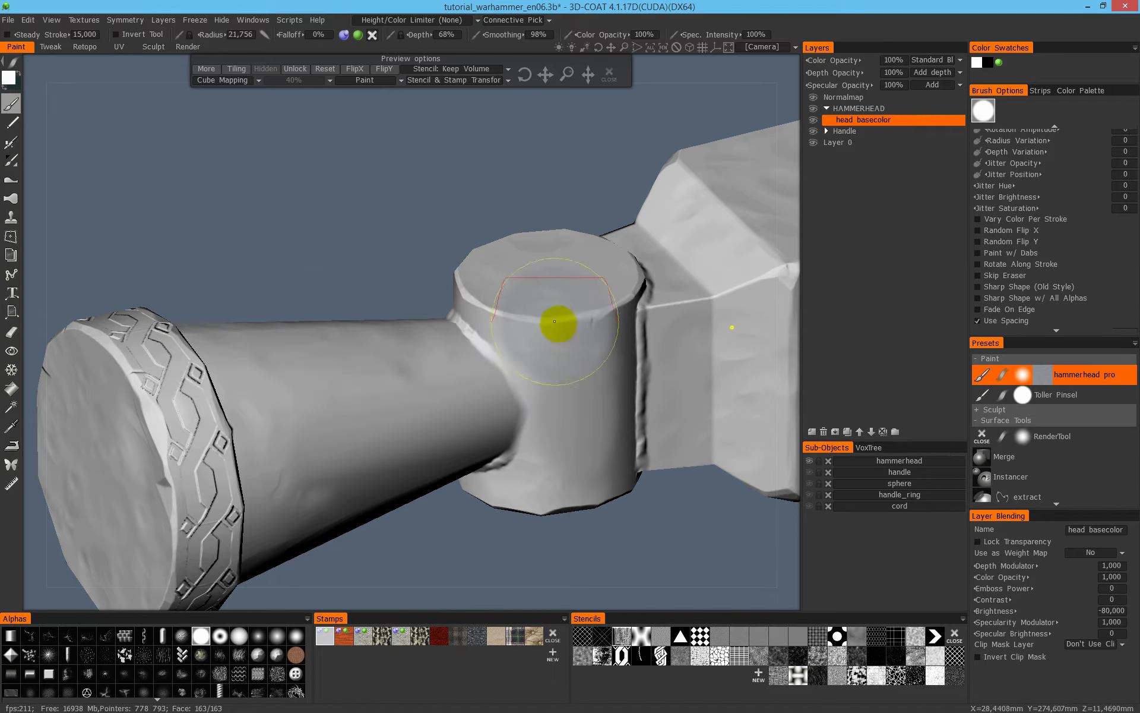
mouse_move(532, 288)
mouse_down()
mouse_move(569, 335)
mouse_move(614, 438)
mouse_move(603, 361)
mouse_up()
drag(654, 301, 659, 318)
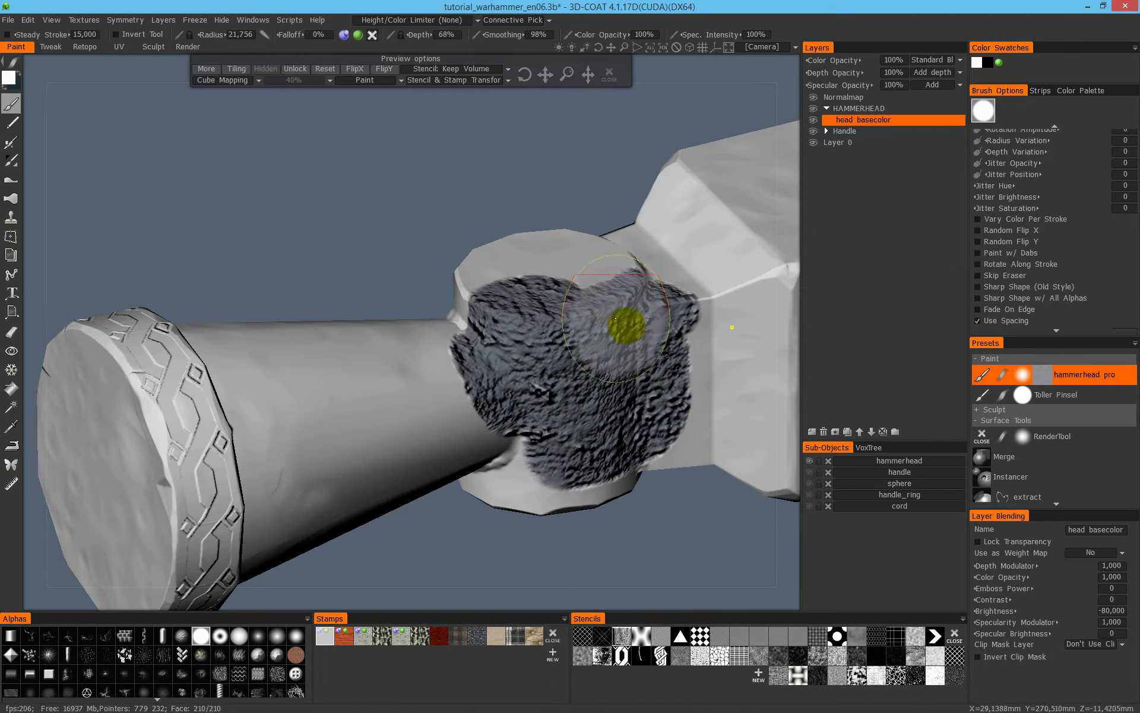
key(ctrl+z)
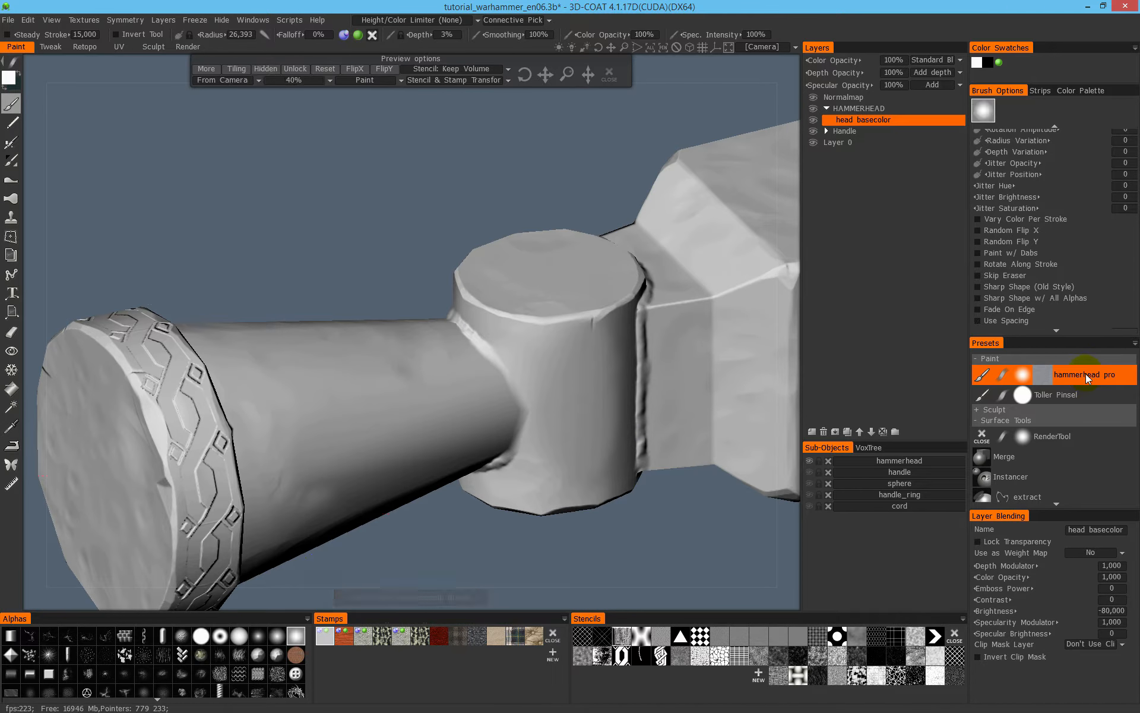
- Set the projection to Cube Mapping and update the hammerhead pro preset with it
click(220, 80)
click(223, 102)
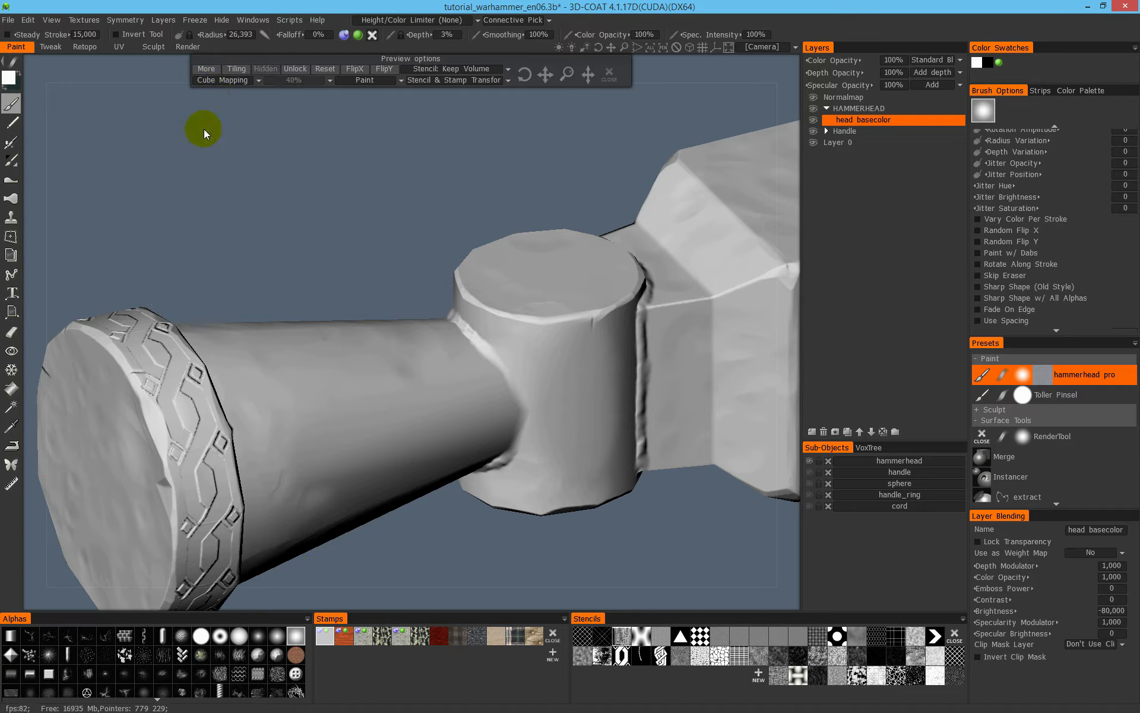
right_click(1076, 377)
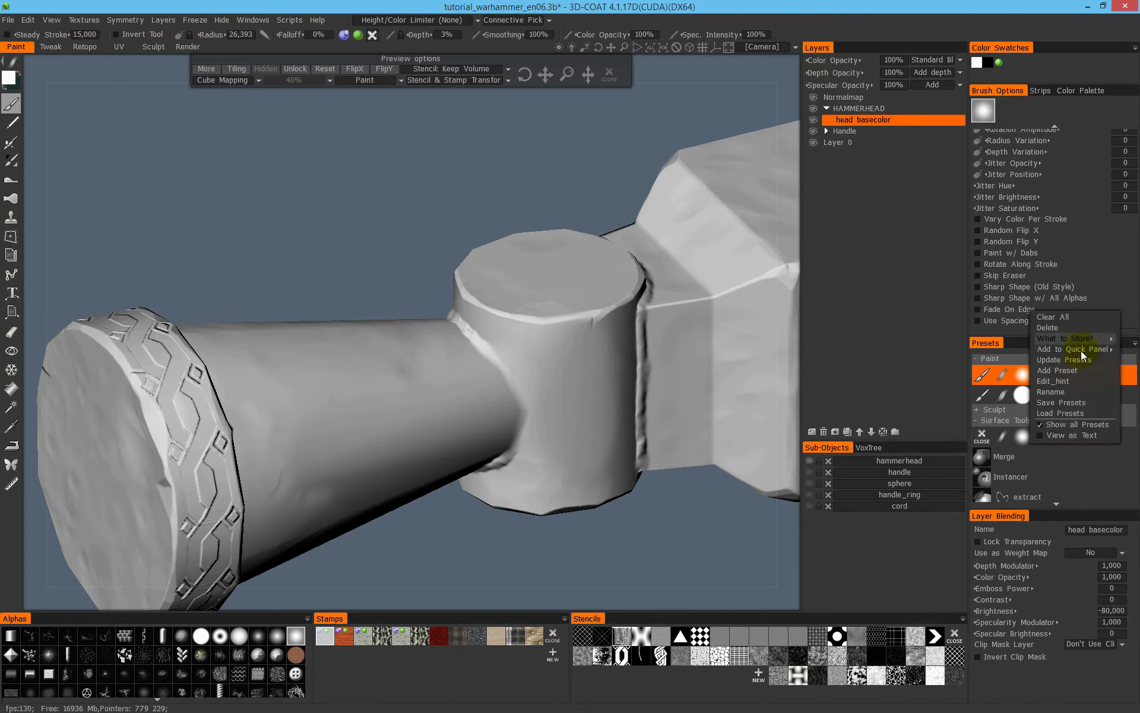
- Try a cube-mapped freehand stroke from the pivot along the cone to the rim, and undo it
mouse_move(531, 372)
mouse_down()
mouse_move(522, 351)
mouse_move(667, 303)
mouse_move(300, 420)
mouse_move(431, 406)
mouse_move(285, 449)
mouse_up()
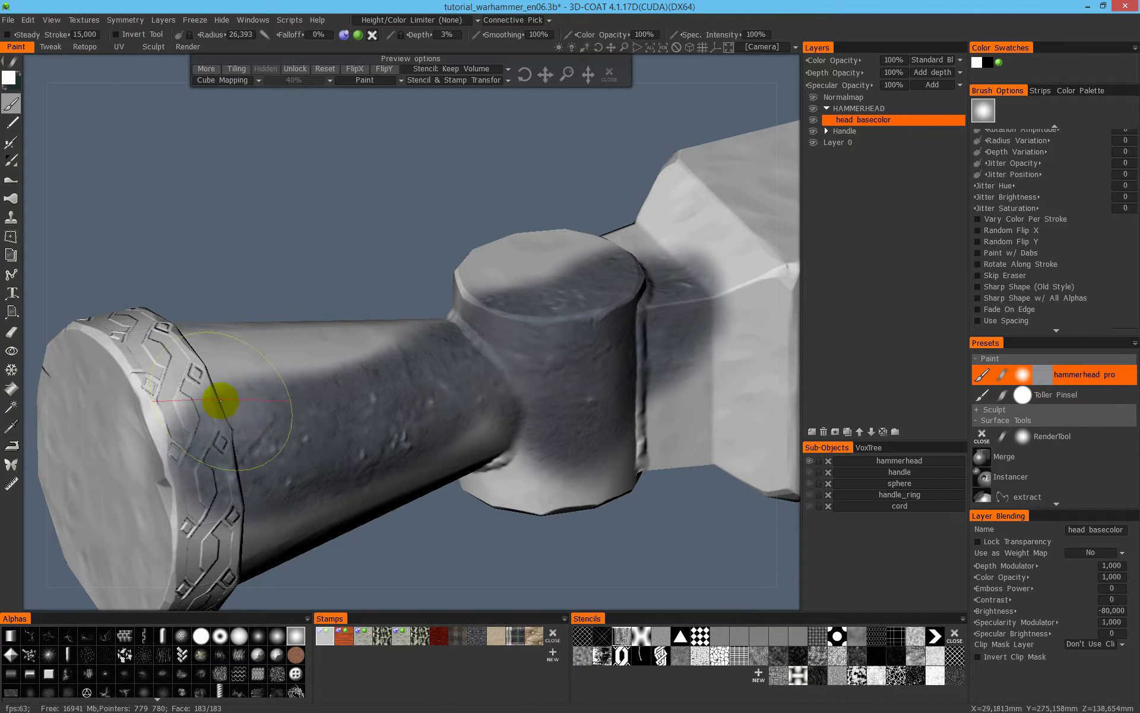
key(ctrl+z)
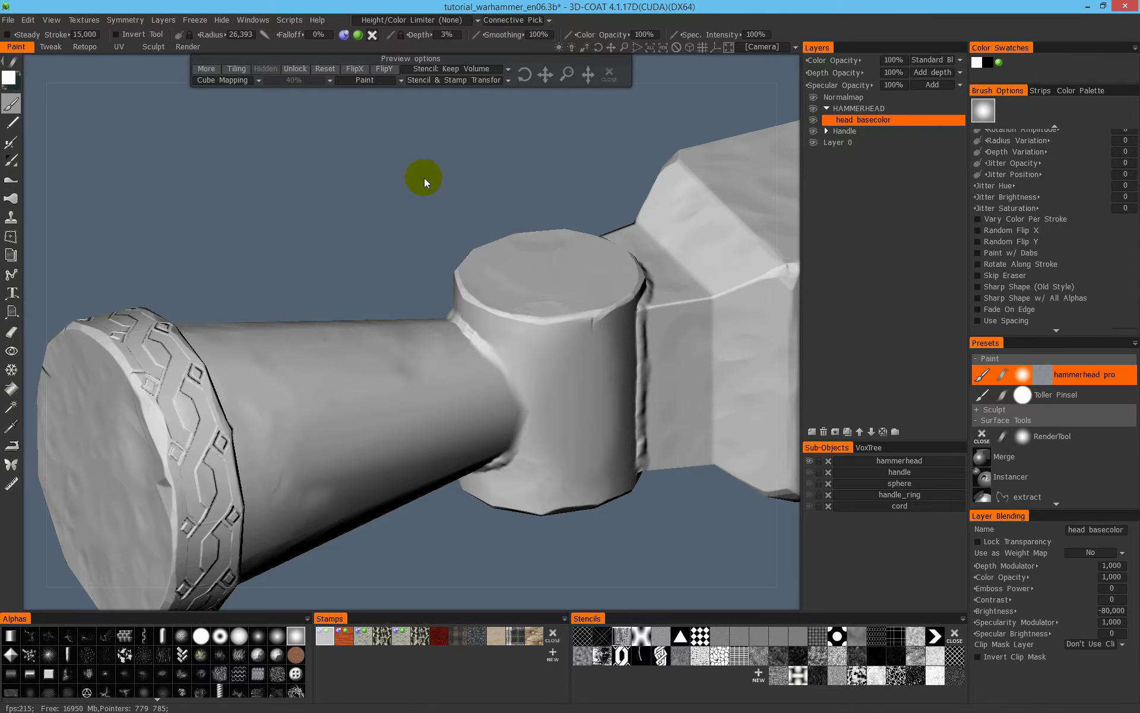
key(4)
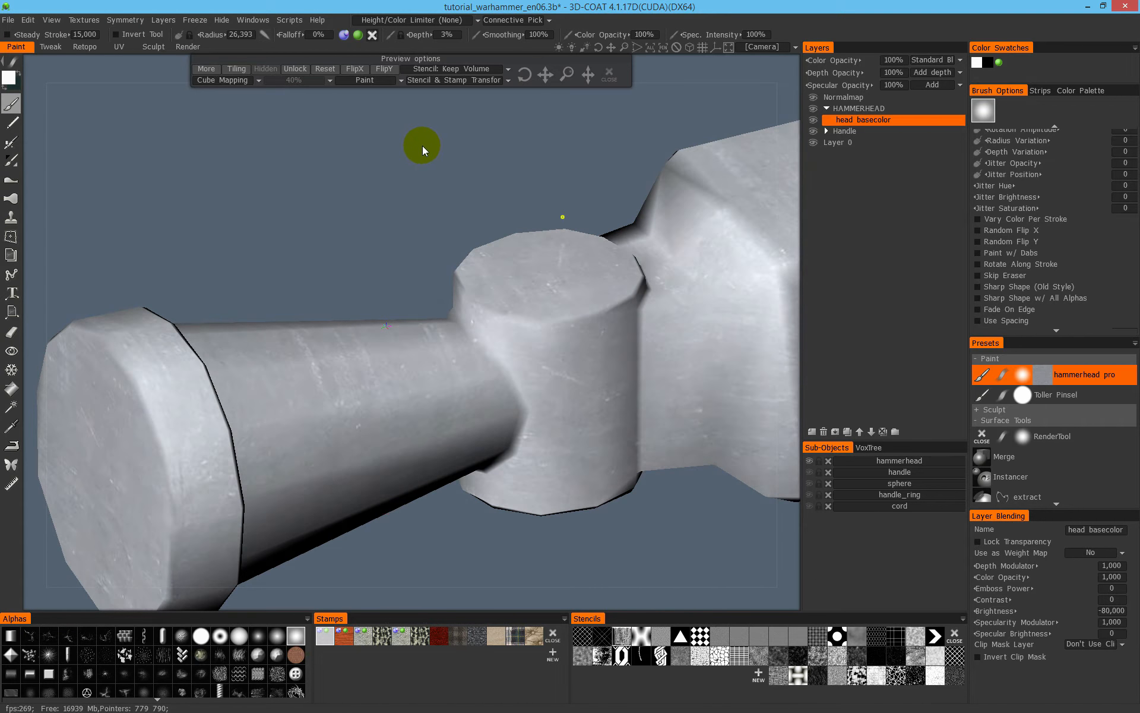
key(3)
- Try coating the striking face, rim and front of the cone freehand, and undo the strokes
mouse_move(567, 76)
mouse_down()
mouse_move(578, 76)
mouse_move(555, 77)
mouse_move(572, 83)
mouse_up()
drag(424, 197, 450, 196)
scroll(450, 196, down, 3)
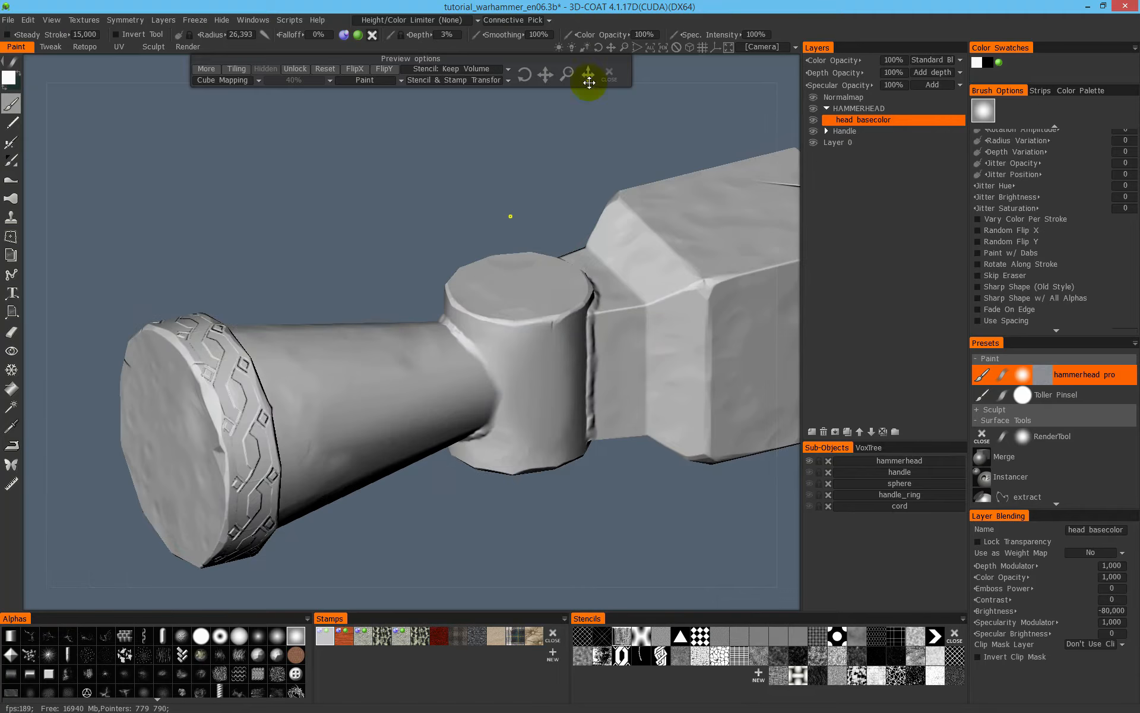
middle_drag(467, 279, 538, 195)
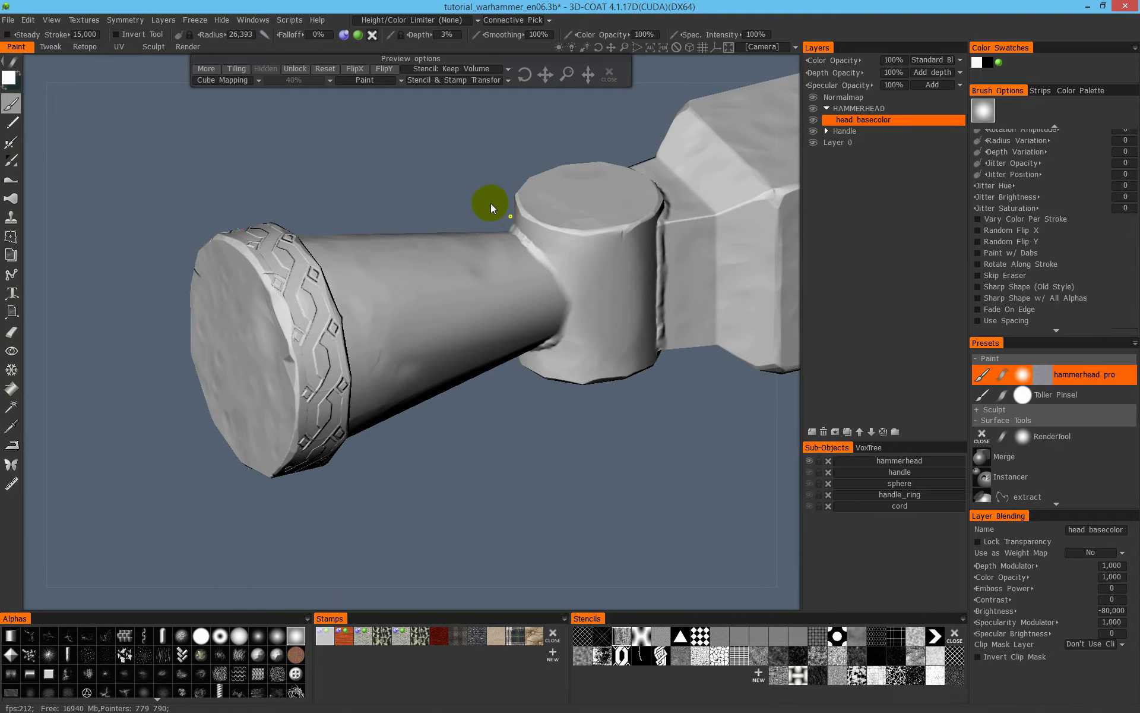
scroll(476, 202, down, 3)
middle_drag(396, 283, 316, 333)
drag(405, 242, 394, 268)
mouse_move(308, 354)
mouse_down()
mouse_move(281, 354)
mouse_move(272, 407)
mouse_move(336, 395)
mouse_move(237, 394)
mouse_move(216, 369)
mouse_move(259, 445)
mouse_up()
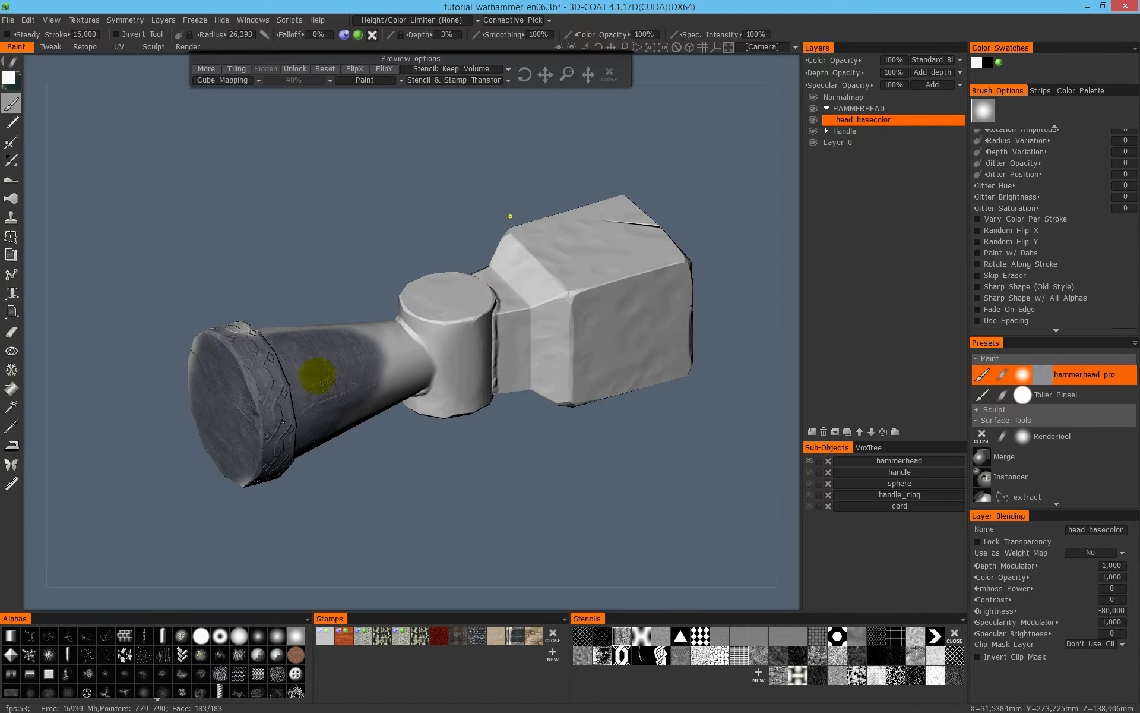
key(ctrl+z)
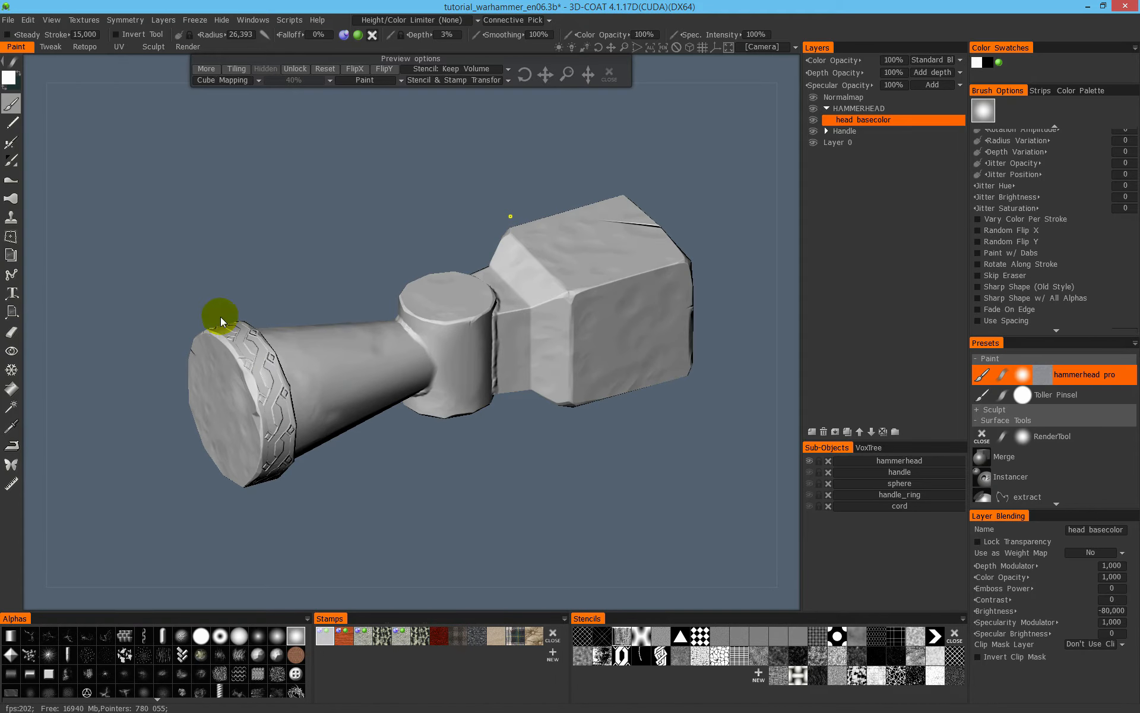
- Apply a cube-mapped rectangular fill over the whole hammer head
key(space)
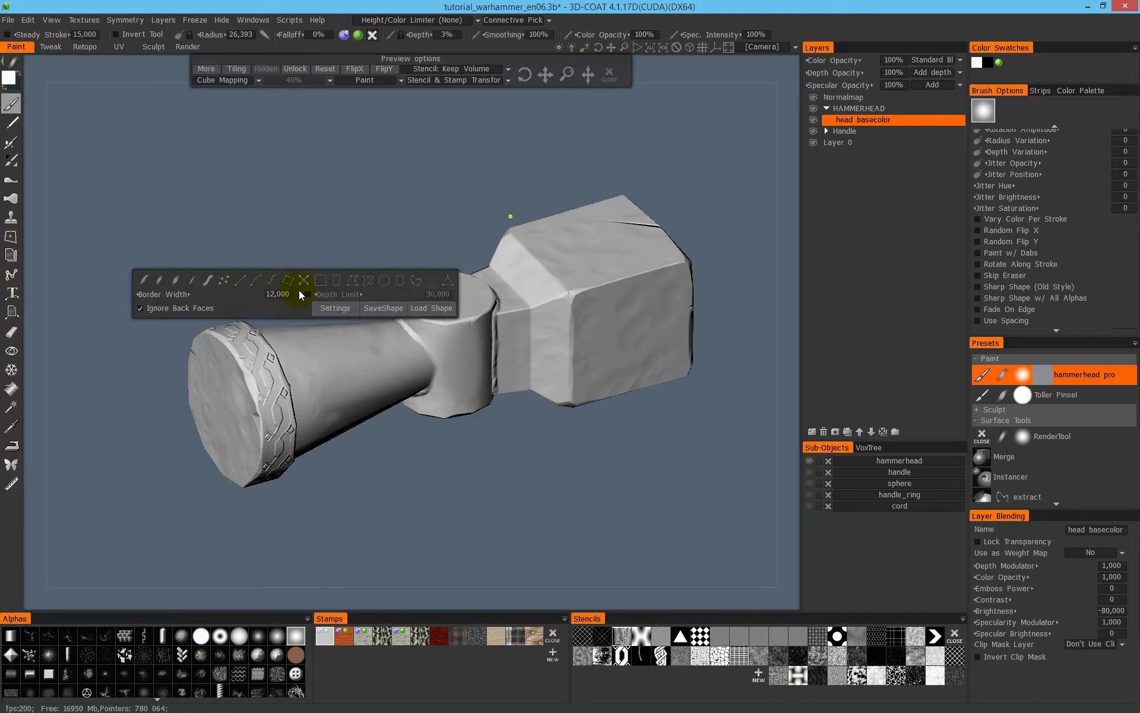
click(336, 280)
mouse_move(147, 148)
mouse_down()
mouse_move(380, 381)
mouse_move(750, 569)
mouse_move(750, 522)
mouse_up()
mouse_move(315, 279)
mouse_down()
mouse_move(480, 275)
mouse_move(537, 294)
mouse_move(293, 247)
mouse_up()
- Turn off Ignore Back Faces and apply another rectangular fill over the head to coat the remaining bare faces
key(space)
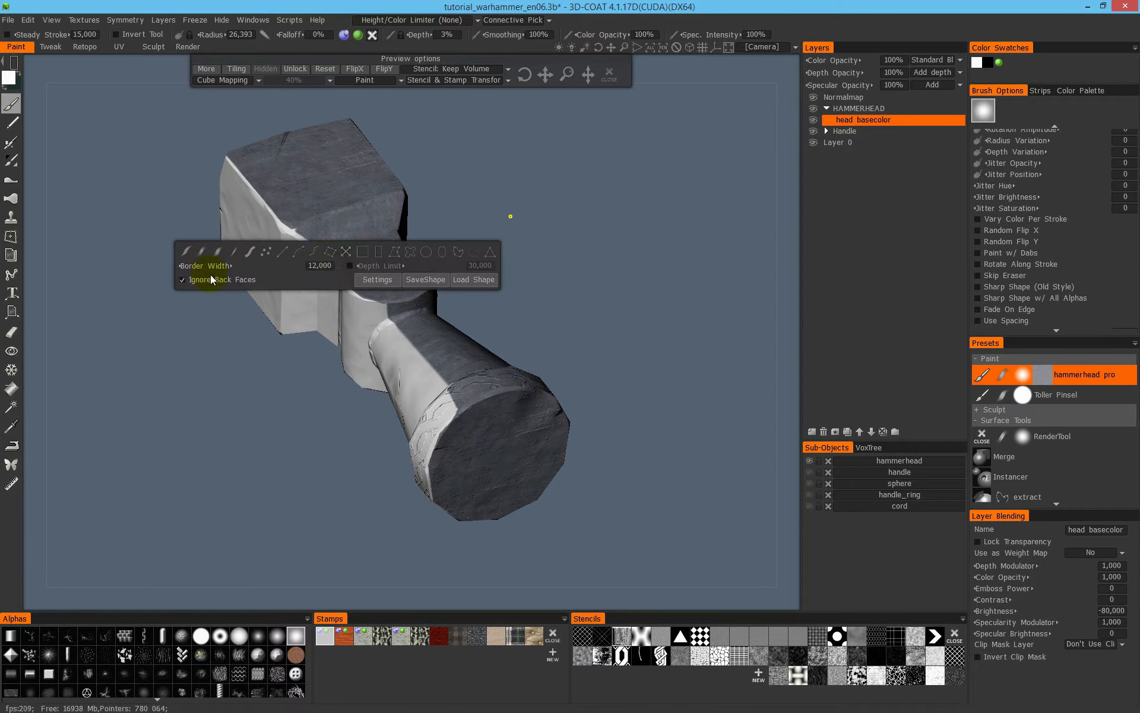
middle_drag(199, 160, 196, 206)
mouse_move(155, 129)
mouse_down()
mouse_move(509, 471)
mouse_move(654, 590)
mouse_move(653, 570)
mouse_up()
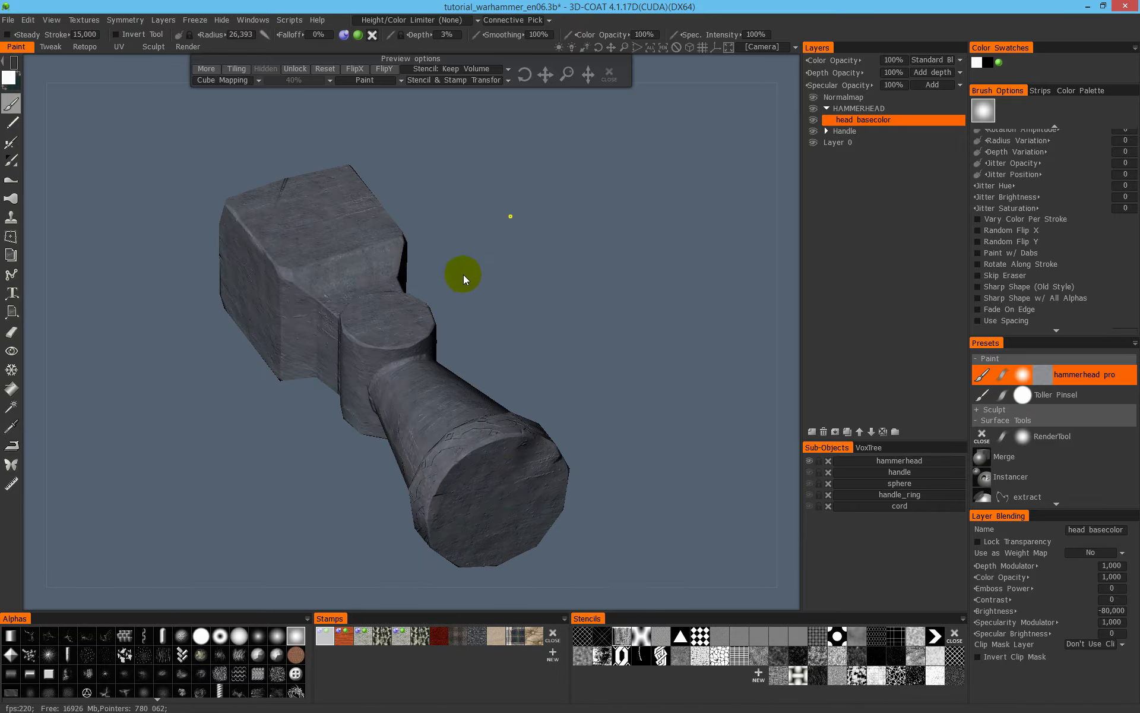
- Inspect the cube-mapped coating on all sides of the hammer head for gaps and streaks
mouse_move(223, 307)
shift+mouse_down()
mouse_move(373, 199)
mouse_move(325, 314)
shift+mouse_up()
middle_drag(325, 315, 438, 356)
alt+drag(438, 357, 407, 279)
alt+middle_drag(406, 279, 423, 326)
alt+drag(422, 326, 435, 302)
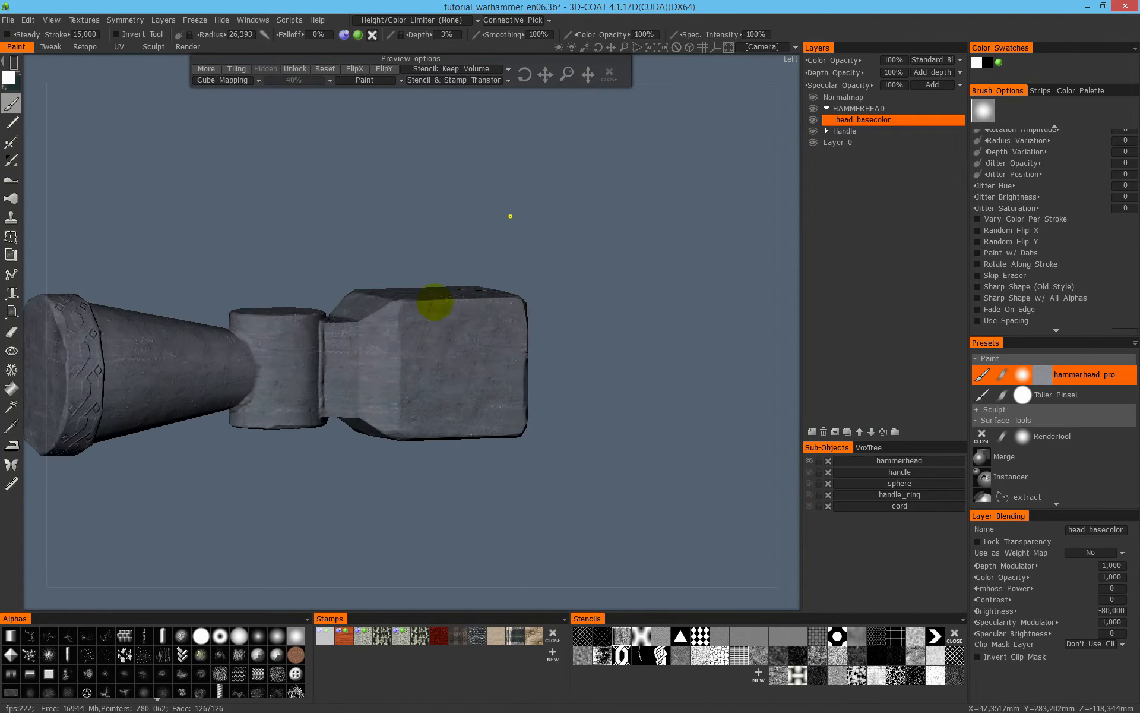
alt+middle_drag(435, 302, 515, 261)
alt+right_drag(515, 261, 607, 234)
alt+drag(607, 234, 500, 338)
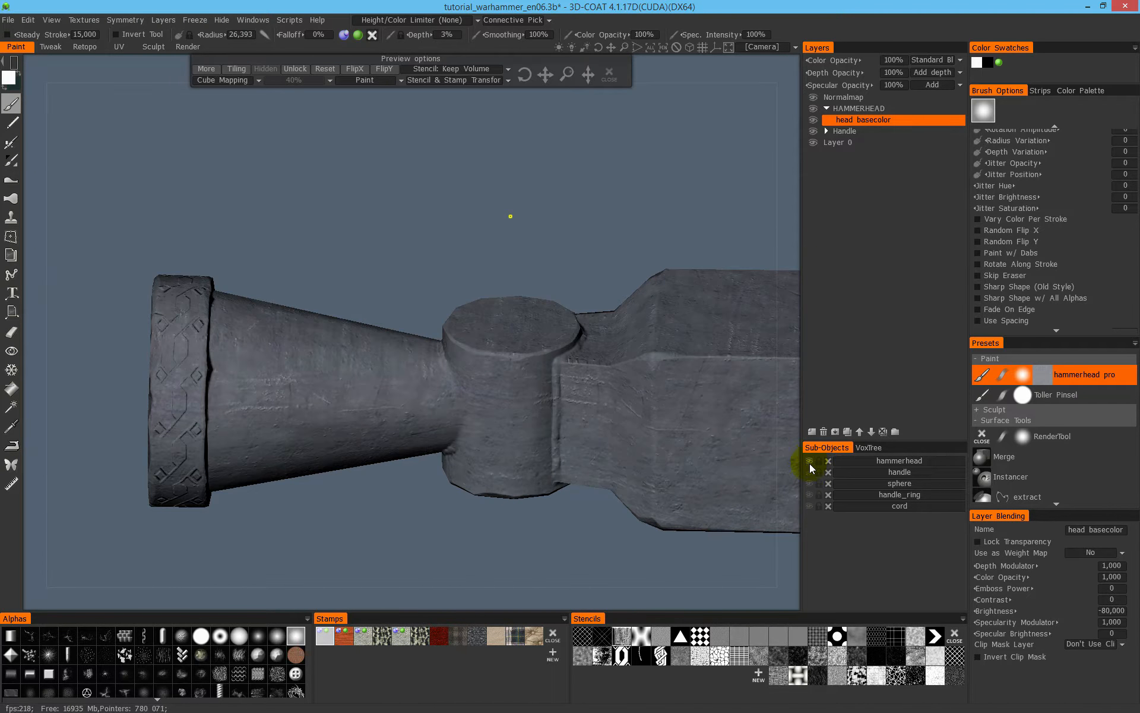
- Unhide the handle, sphere, handle_ring and cord sub-objects to view the complete war hammer
click(809, 472)
click(809, 483)
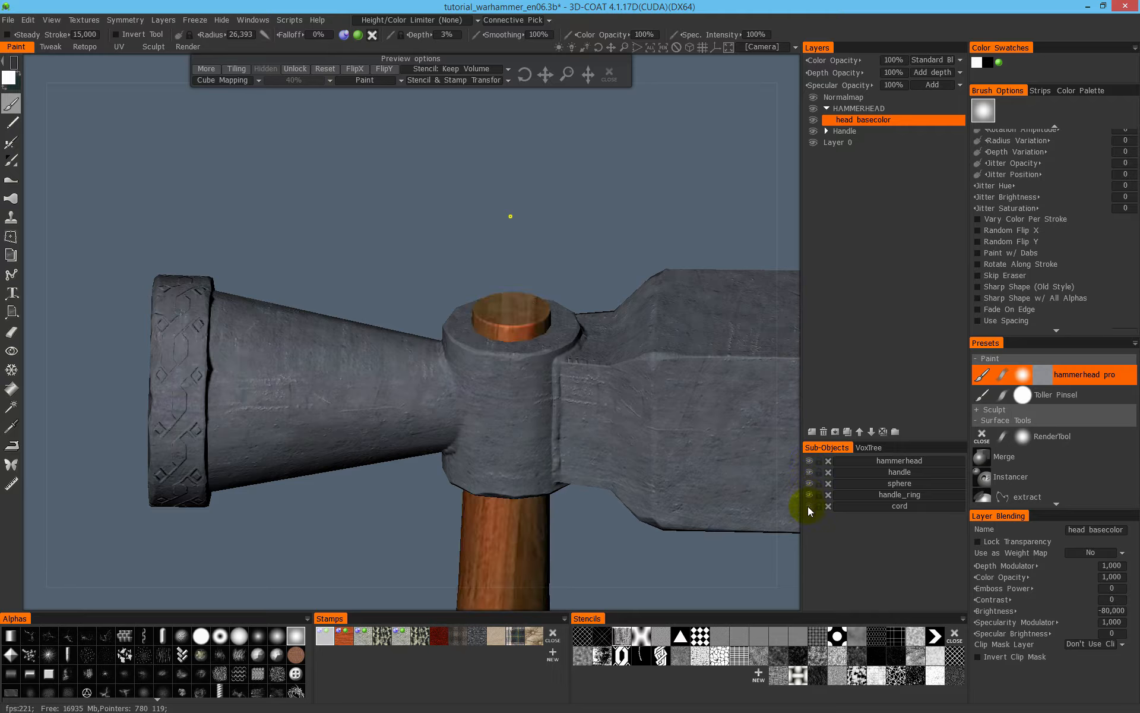
alt+right_drag(664, 431, 496, 377)
alt+middle_drag(497, 377, 473, 262)
alt+drag(473, 262, 500, 330)
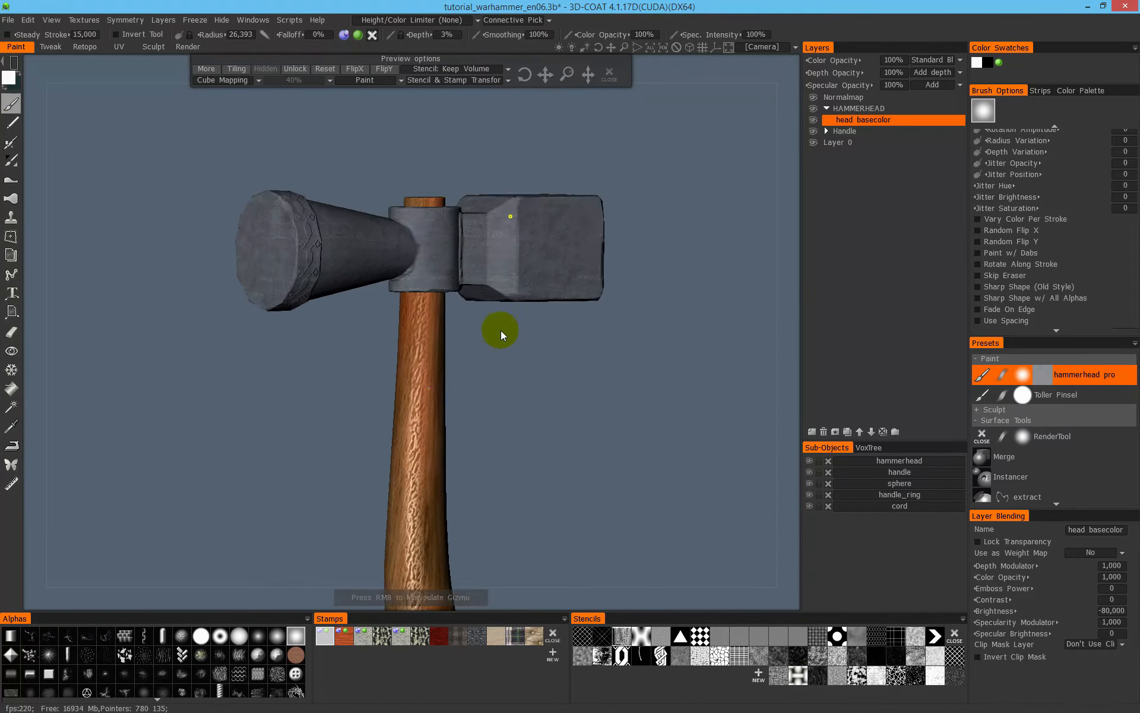
alt+middle_drag(561, 330, 570, 262)
alt+right_drag(570, 262, 745, 409)
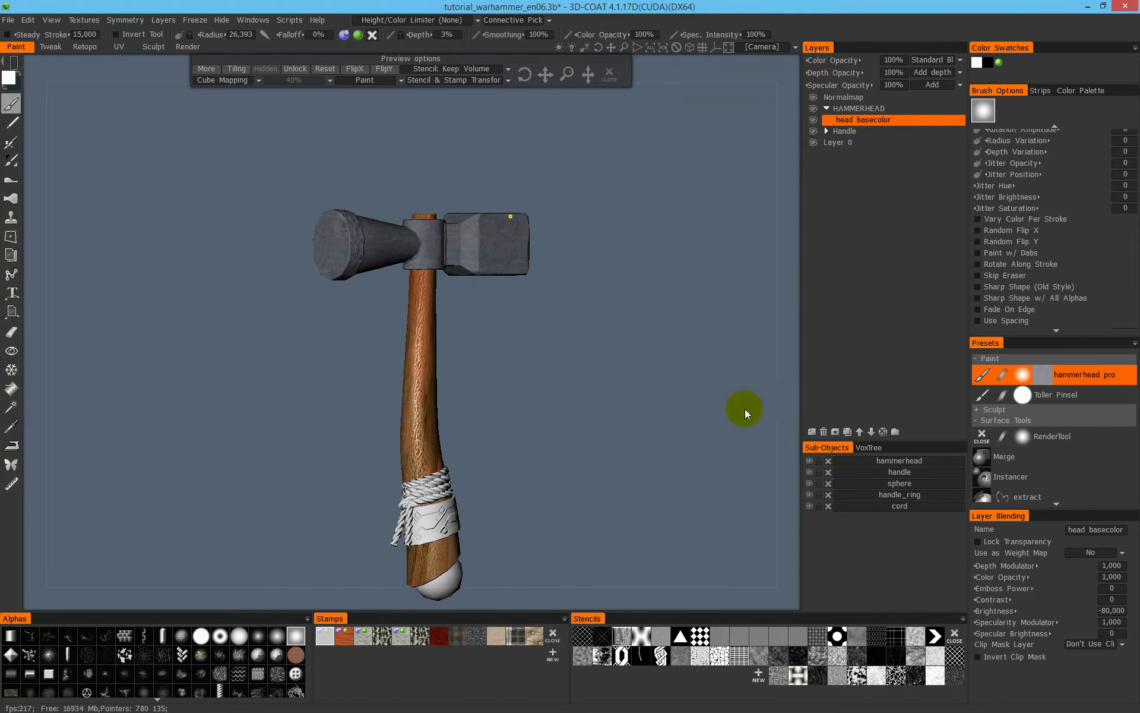
- Toggle isolation of the hammerhead sub-object several times, leaving only the hammerhead shown
click(809, 461)
click(809, 462)
click(810, 462)
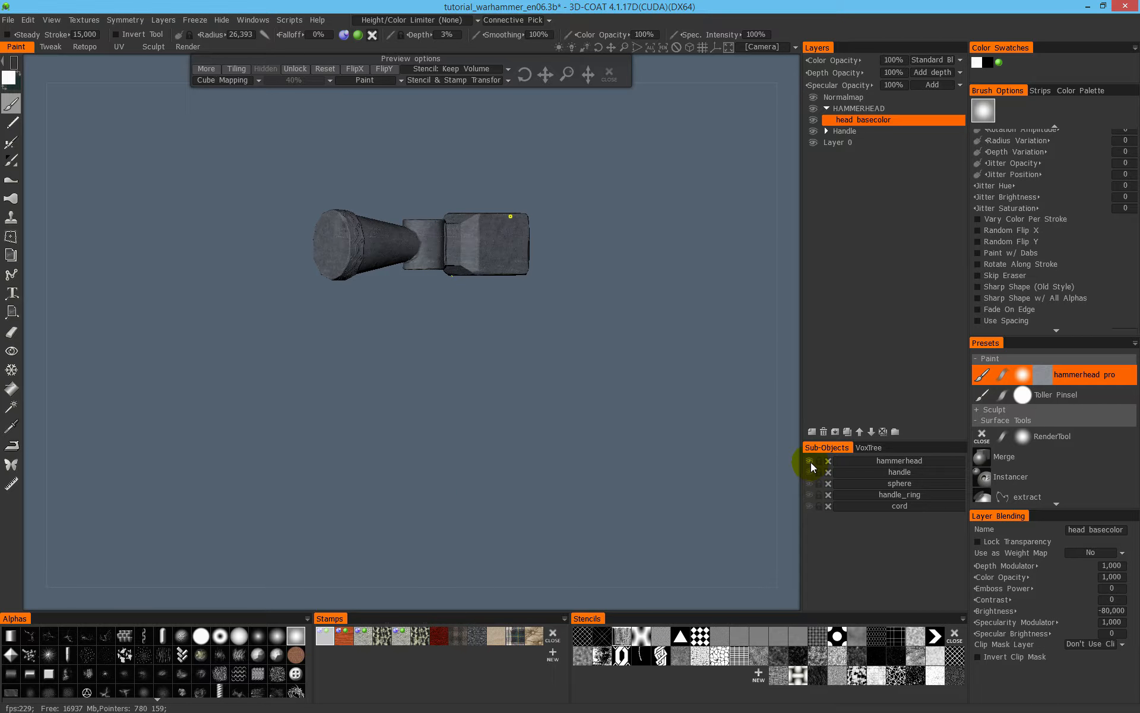
click(810, 461)
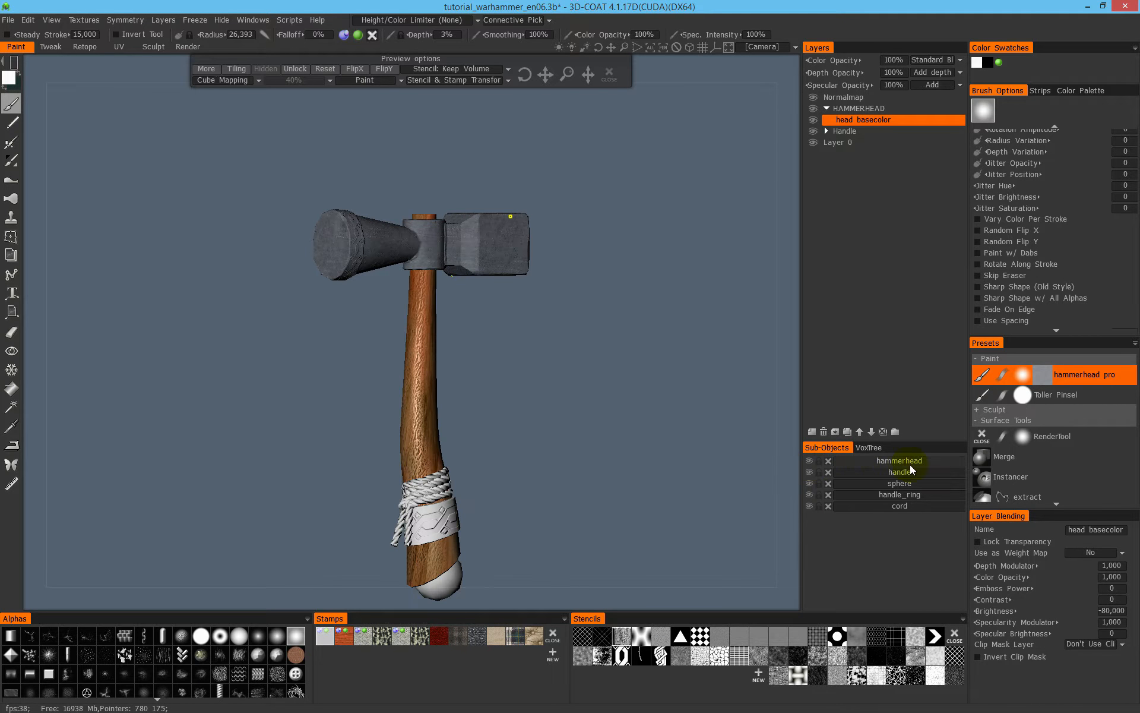
click(810, 461)
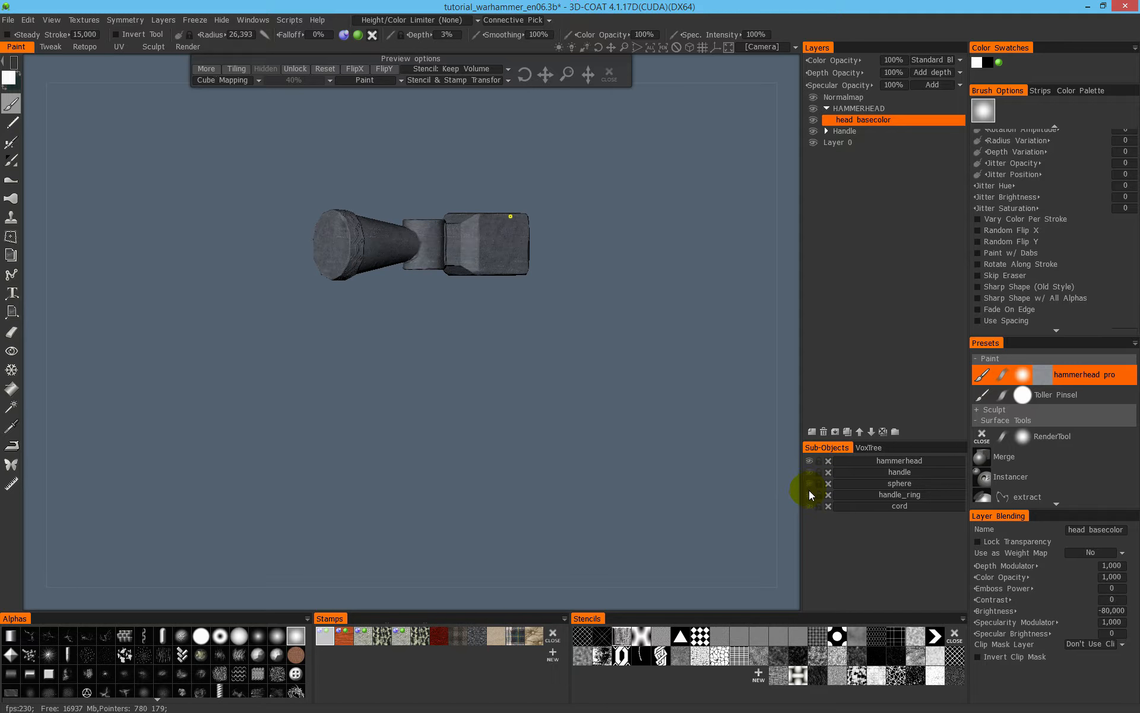
click(810, 461)
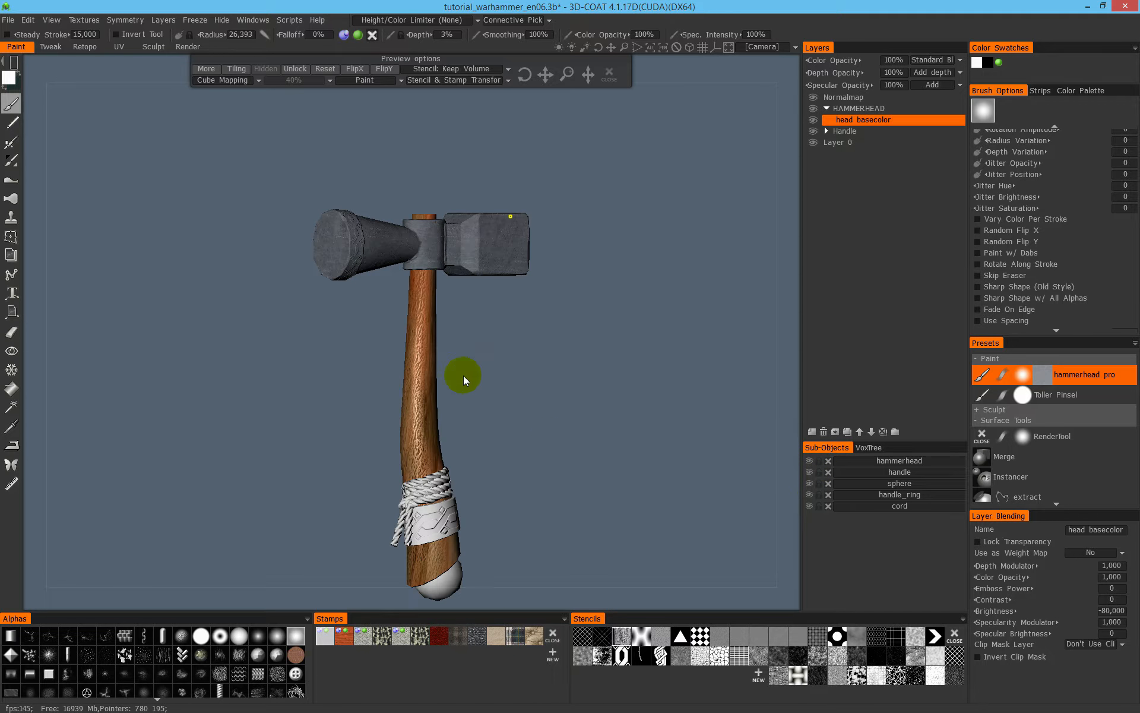
click(810, 462)
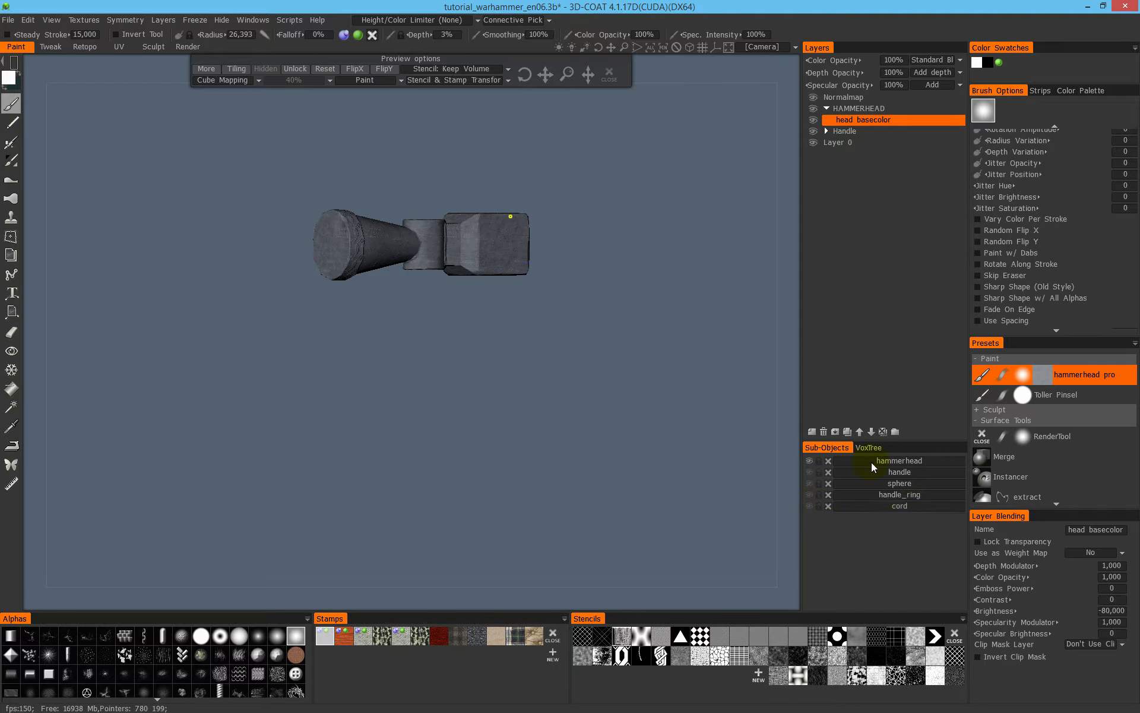
- Unhide the cord, handle, sphere and handle_ring sub-objects again and view the whole hammer
click(811, 507)
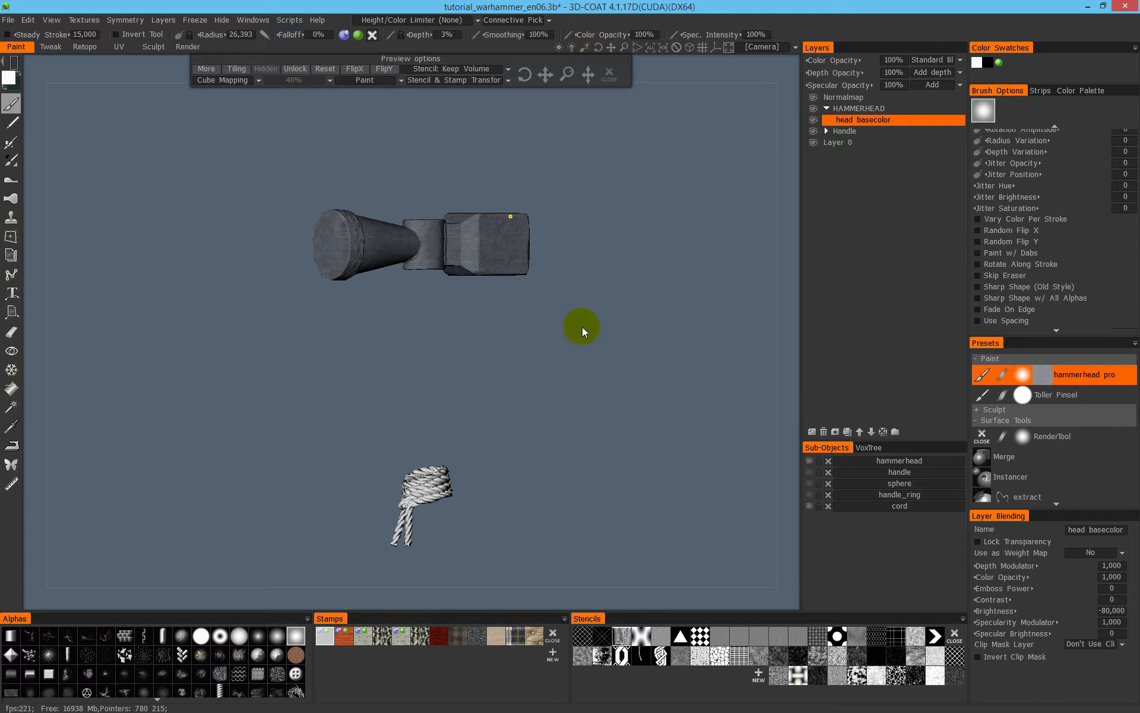
drag(810, 472, 809, 495)
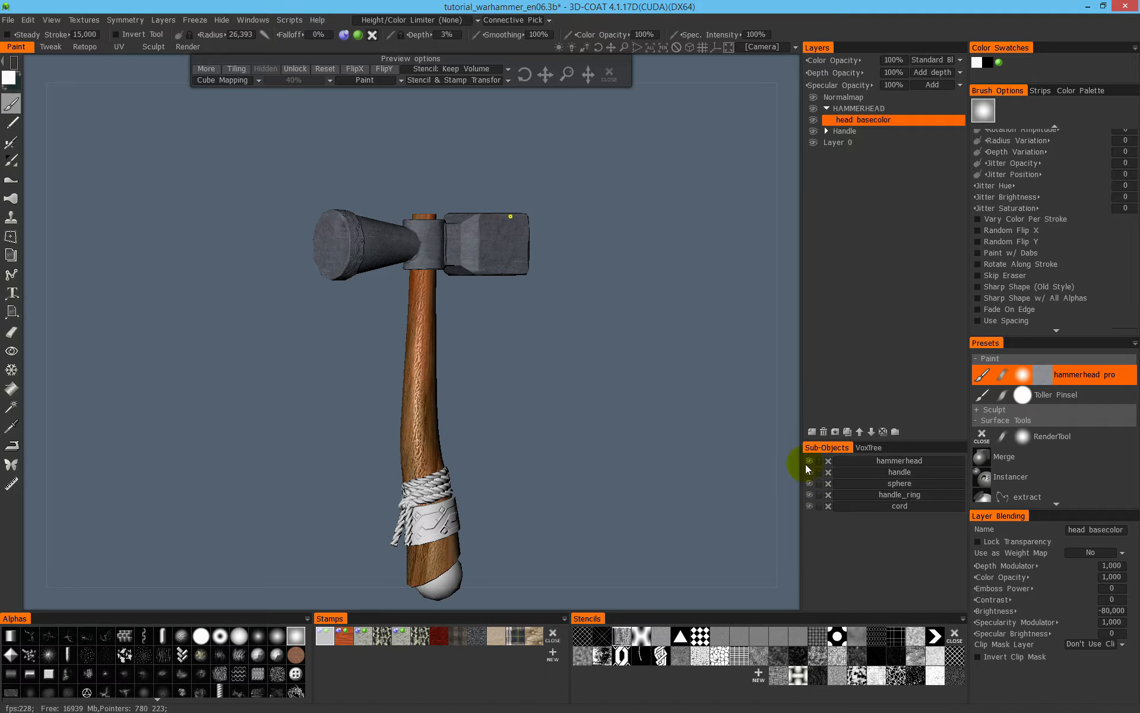
mouse_move(468, 342)
mouse_down()
mouse_move(475, 282)
mouse_move(490, 326)
mouse_move(433, 313)
mouse_move(429, 386)
mouse_move(490, 436)
mouse_up()
middle_drag(490, 437, 528, 349)
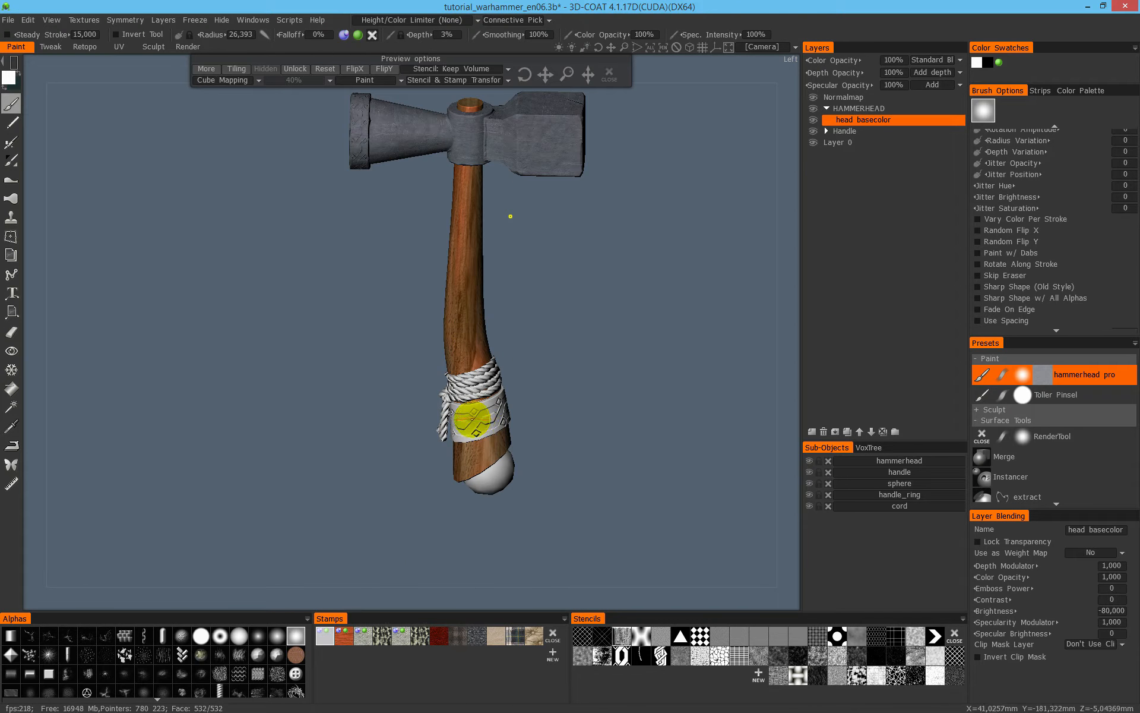
- Isolate the handle_ring sub-object and coat it with the cube-mapped hammerhead pro texture on the head basecolor layer
right_drag(504, 389, 610, 338)
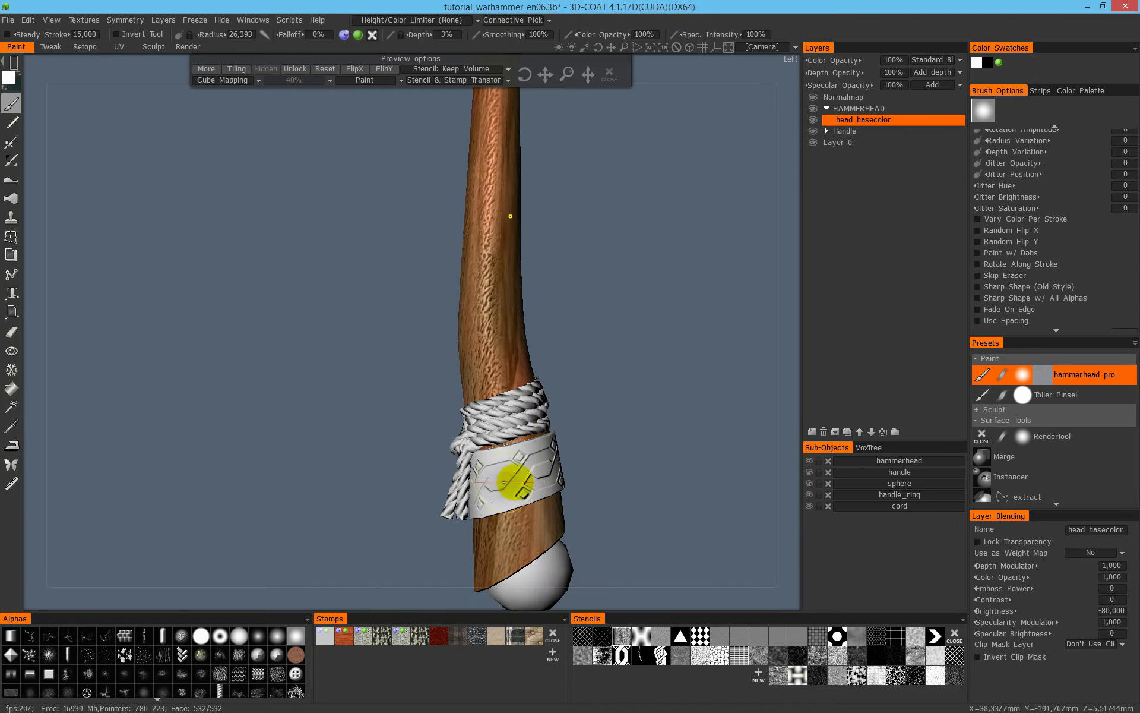
middle_drag(543, 452, 477, 364)
middle_drag(517, 293, 644, 322)
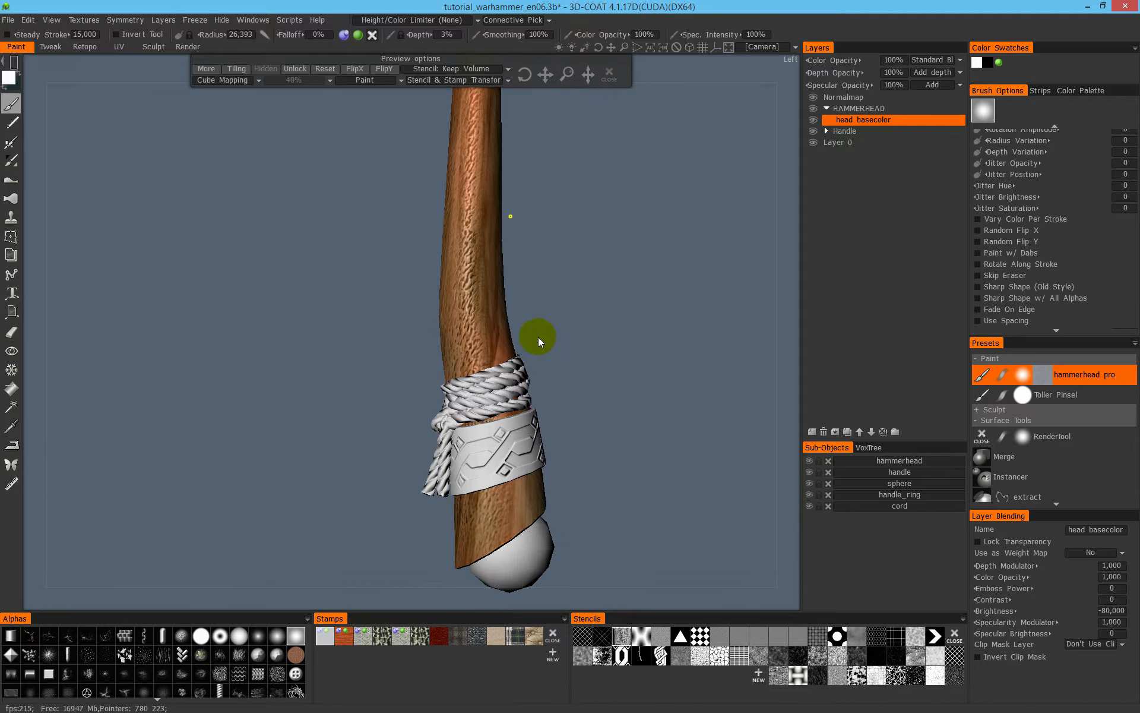
middle_drag(527, 394, 582, 387)
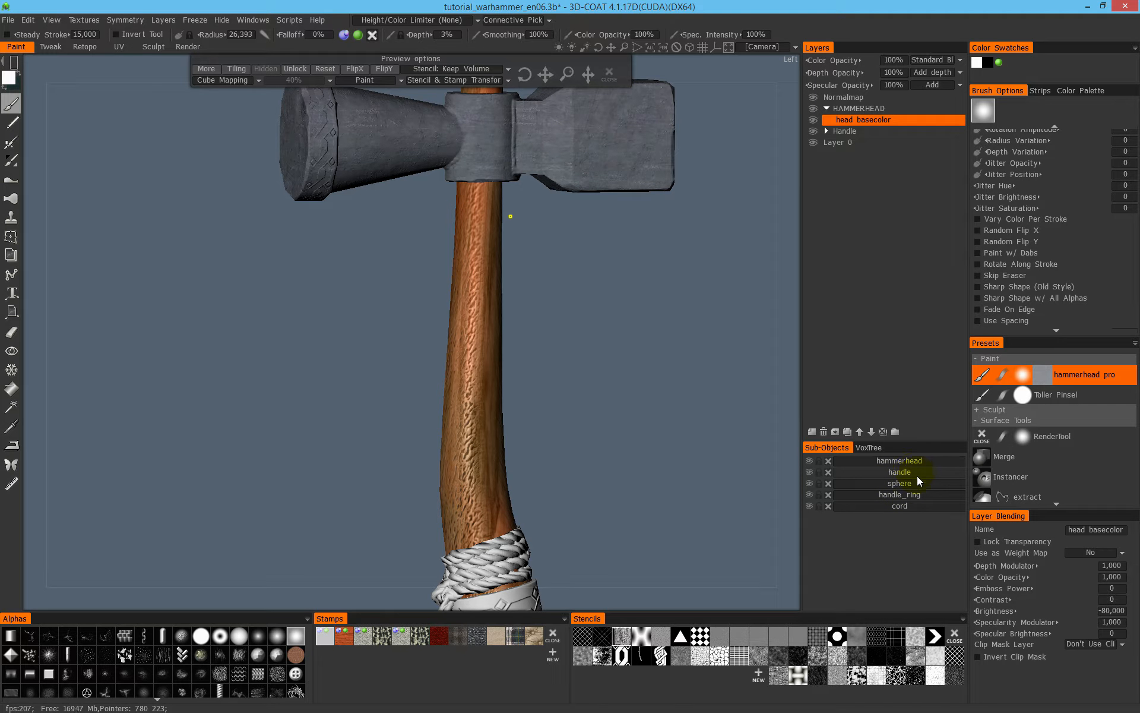
click(809, 494)
middle_drag(539, 523, 554, 348)
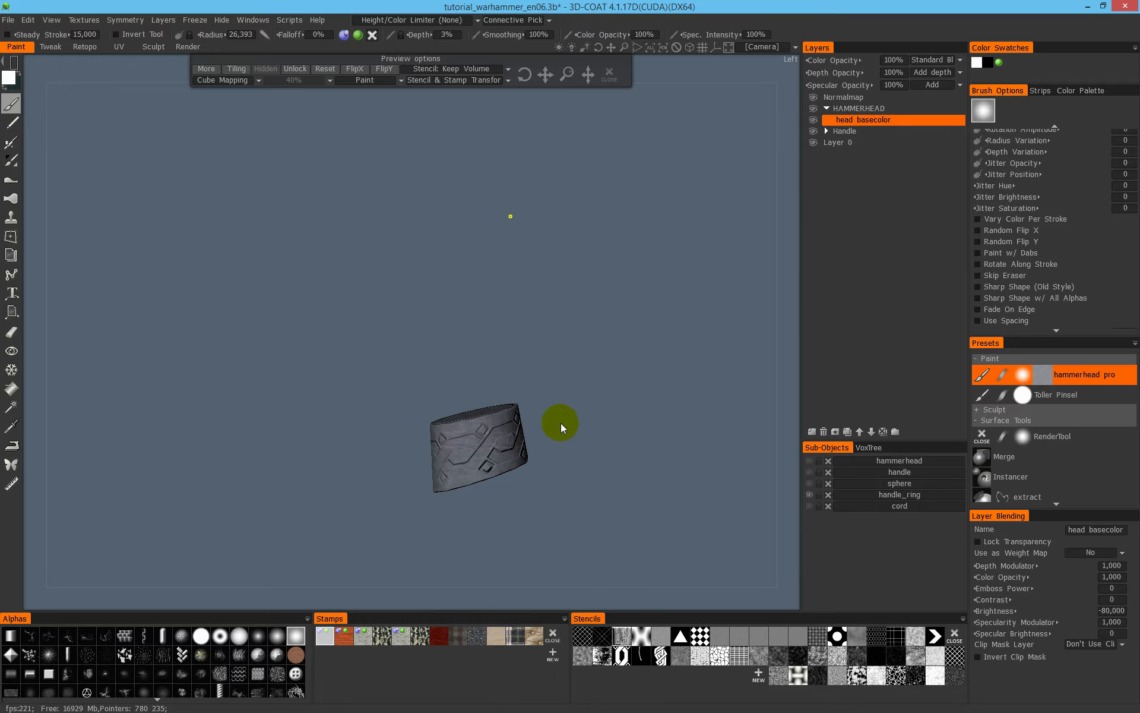
drag(526, 333, 607, 351)
- Unhide the other sub-objects around handle_ring, bring the whole hammer into view and save the scene
click(808, 494)
scroll(653, 419, down, 2)
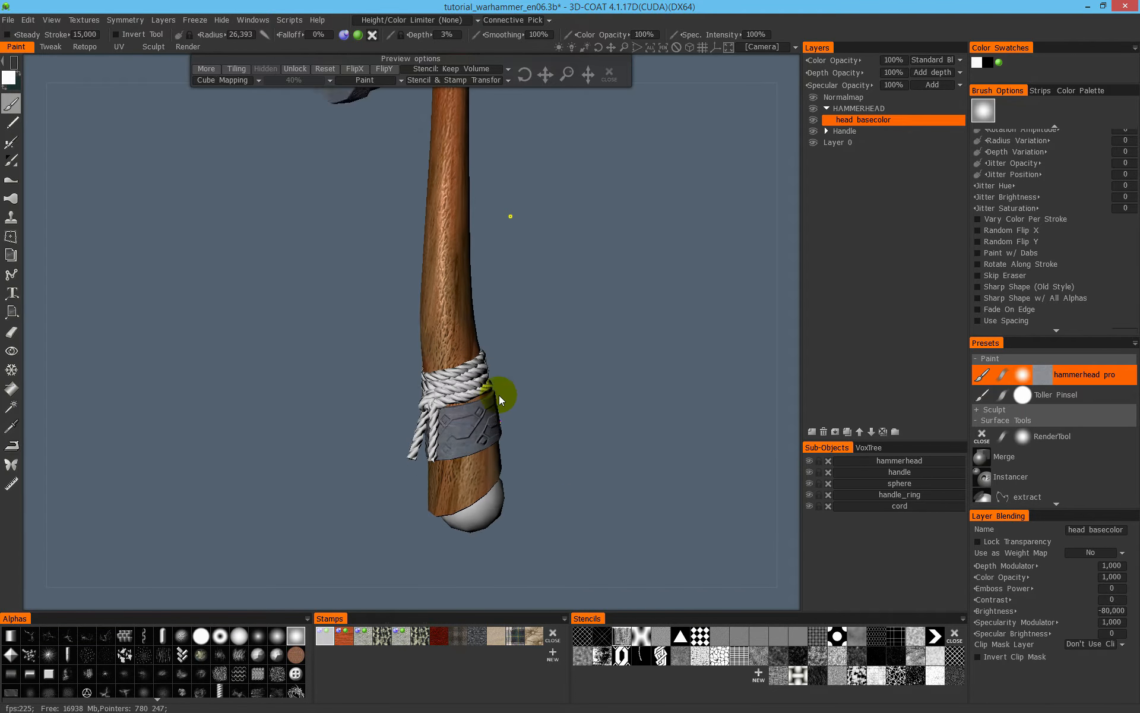
middle_drag(530, 386, 558, 522)
scroll(583, 431, down, 3)
drag(605, 340, 538, 304)
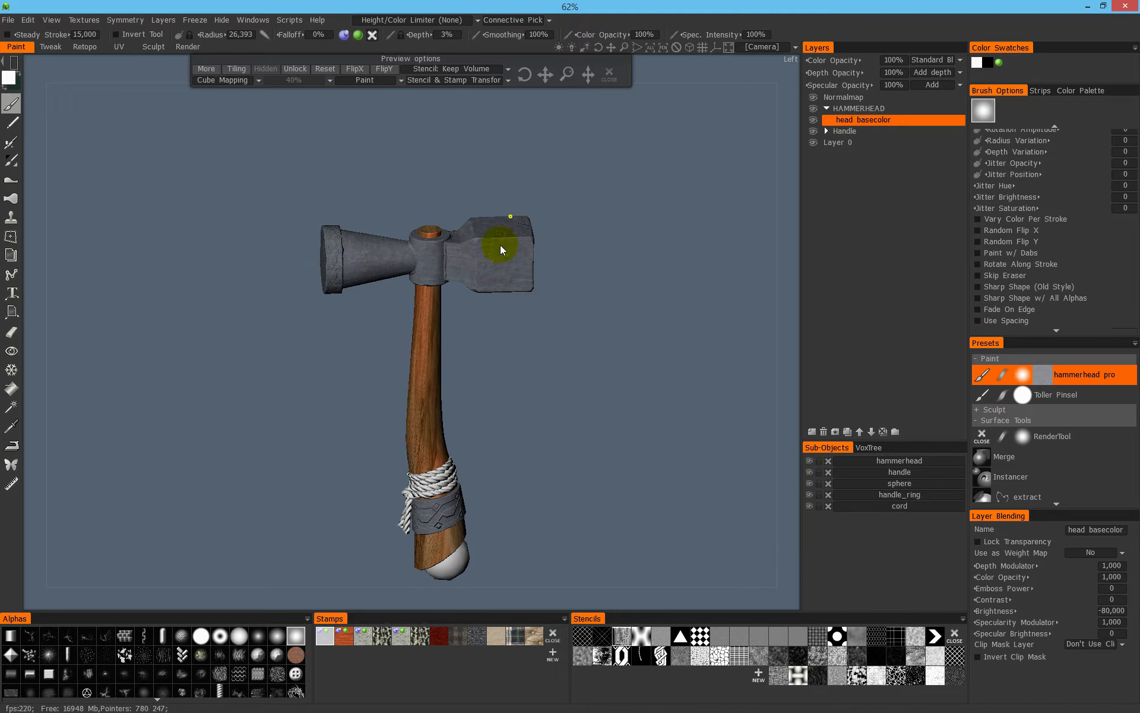
- Reduce the brush radius to 16.758 and examine the crevices where the hammer head meets the handle socket
scroll(481, 252, up, 5)
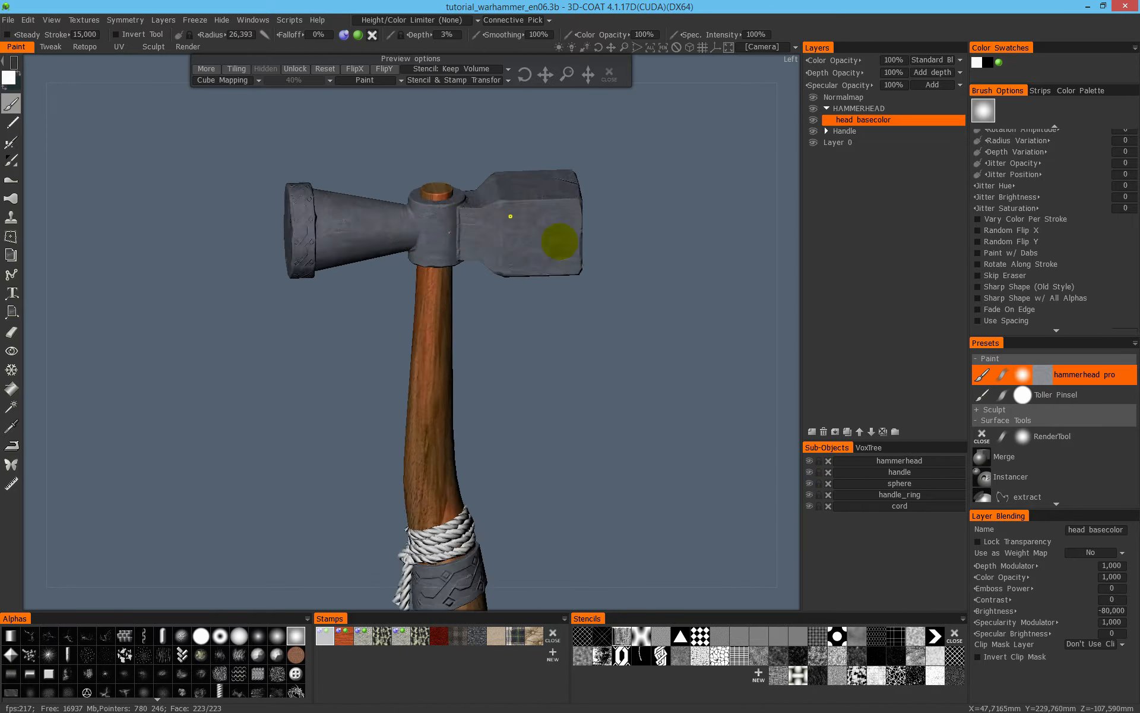
middle_drag(558, 368, 560, 514)
scroll(505, 288, up, 8)
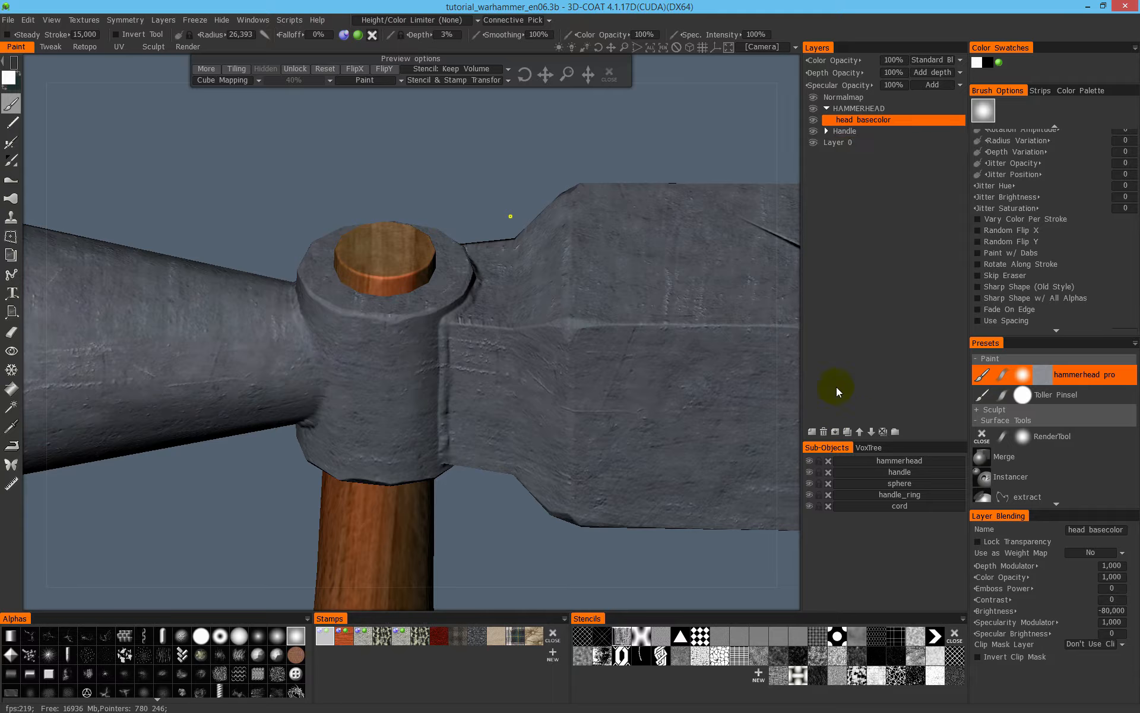
right_drag(458, 352, 405, 359)
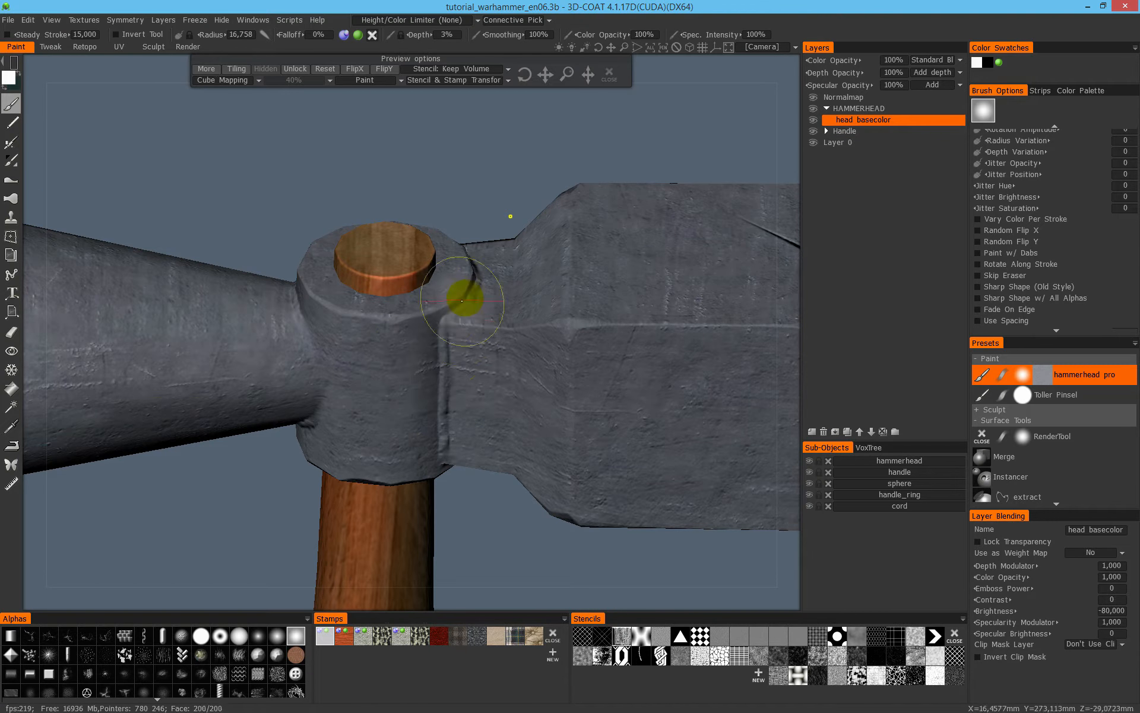
mouse_move(439, 395)
alt+mouse_down()
mouse_move(426, 359)
mouse_move(440, 327)
mouse_move(394, 384)
mouse_move(345, 356)
mouse_move(559, 379)
mouse_move(450, 368)
alt+mouse_up()
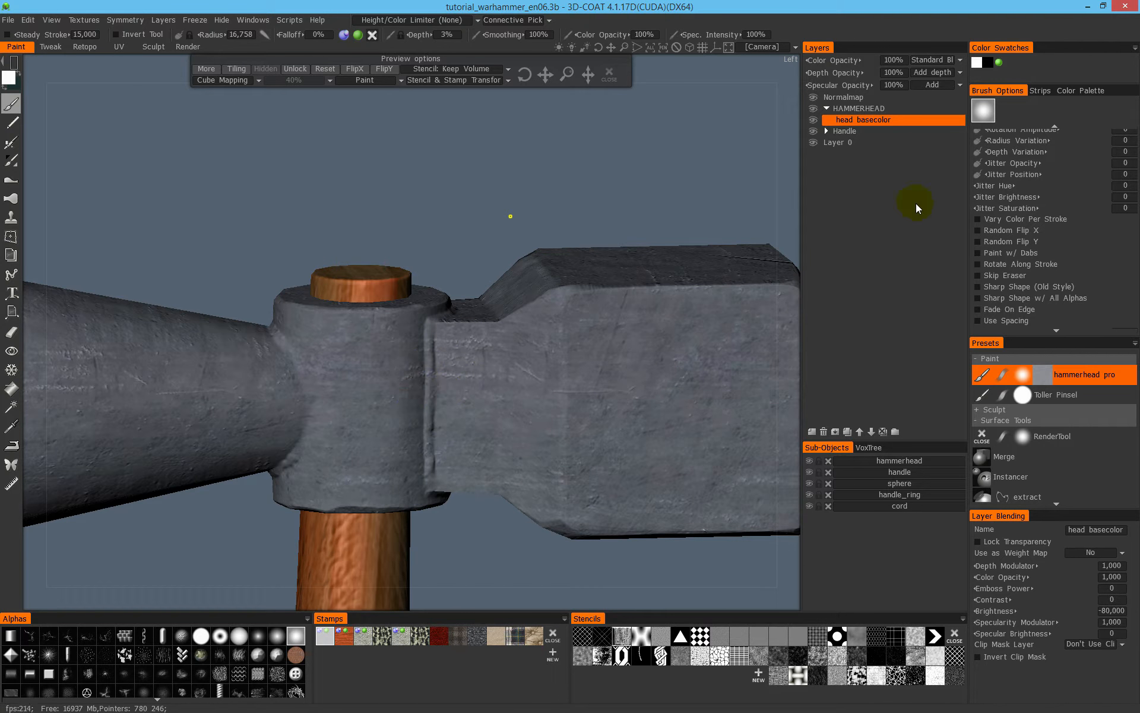
- Add a layer above head basecolor in the HAMMERHEAD group and name it "head cavity dirt"
click(822, 432)
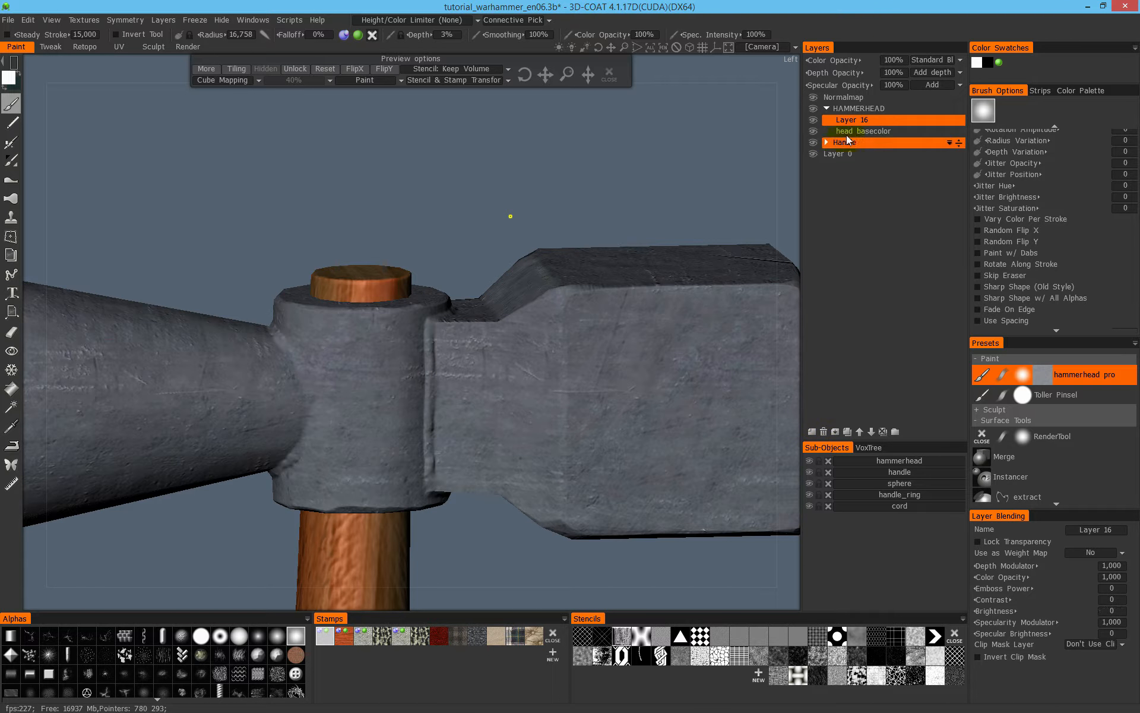
double_click(854, 119)
text(ha)
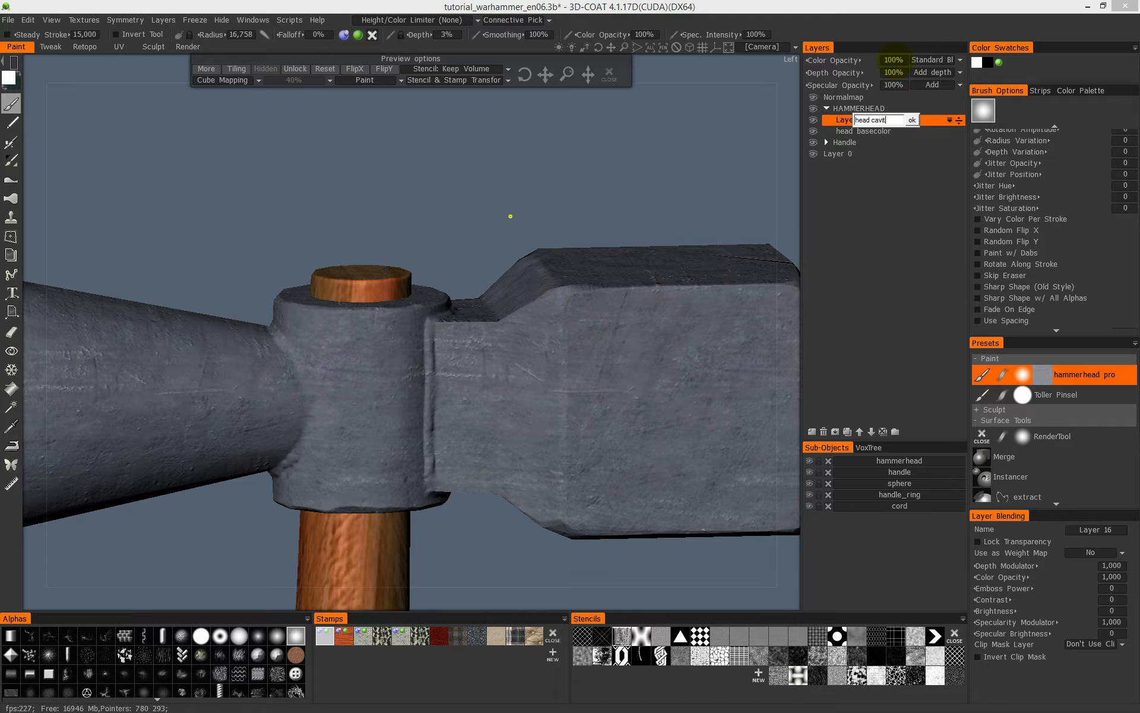
text(y)
key(Return)
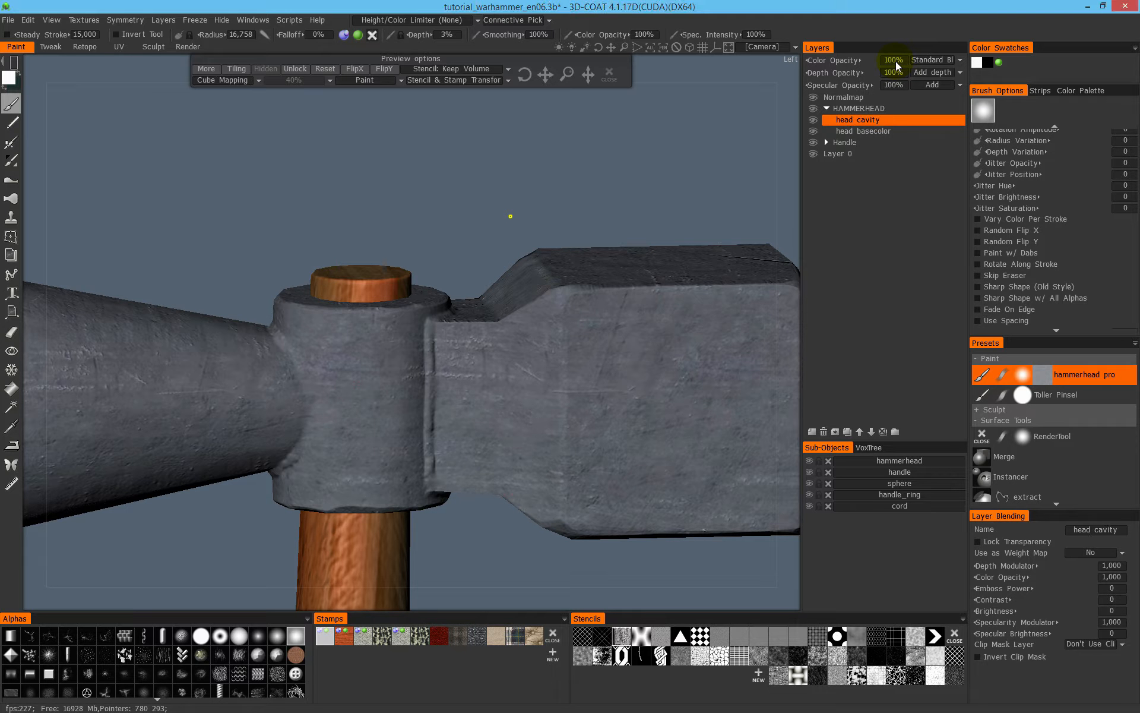
double_click(873, 120)
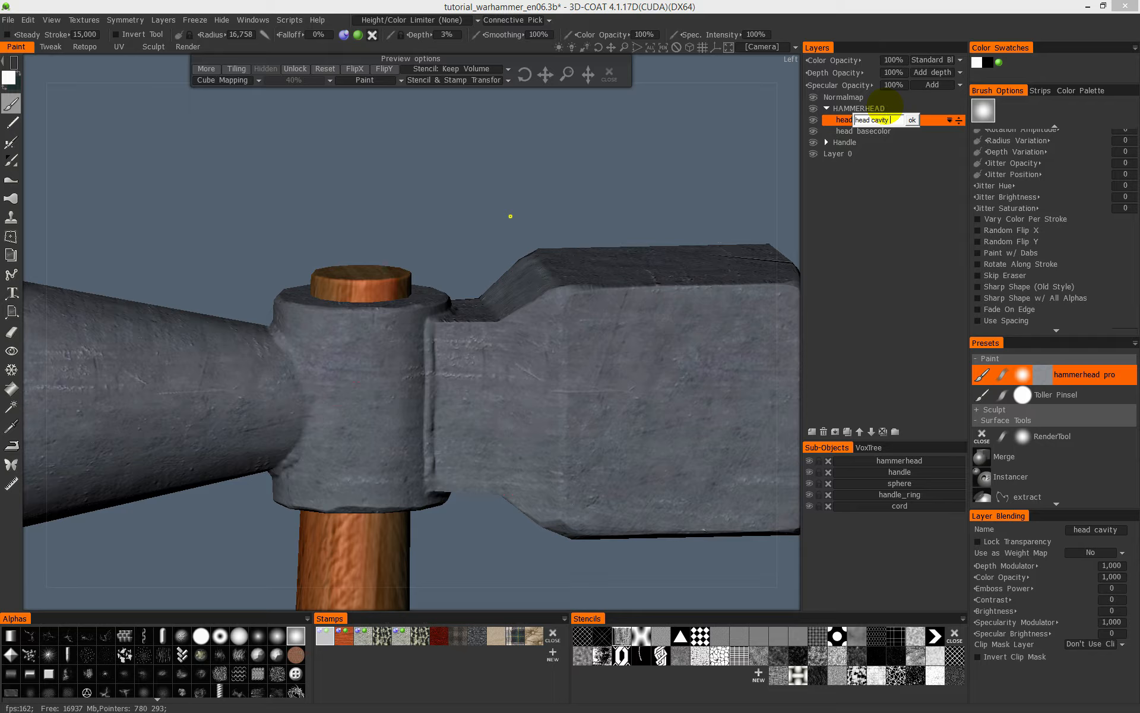
key(Return)
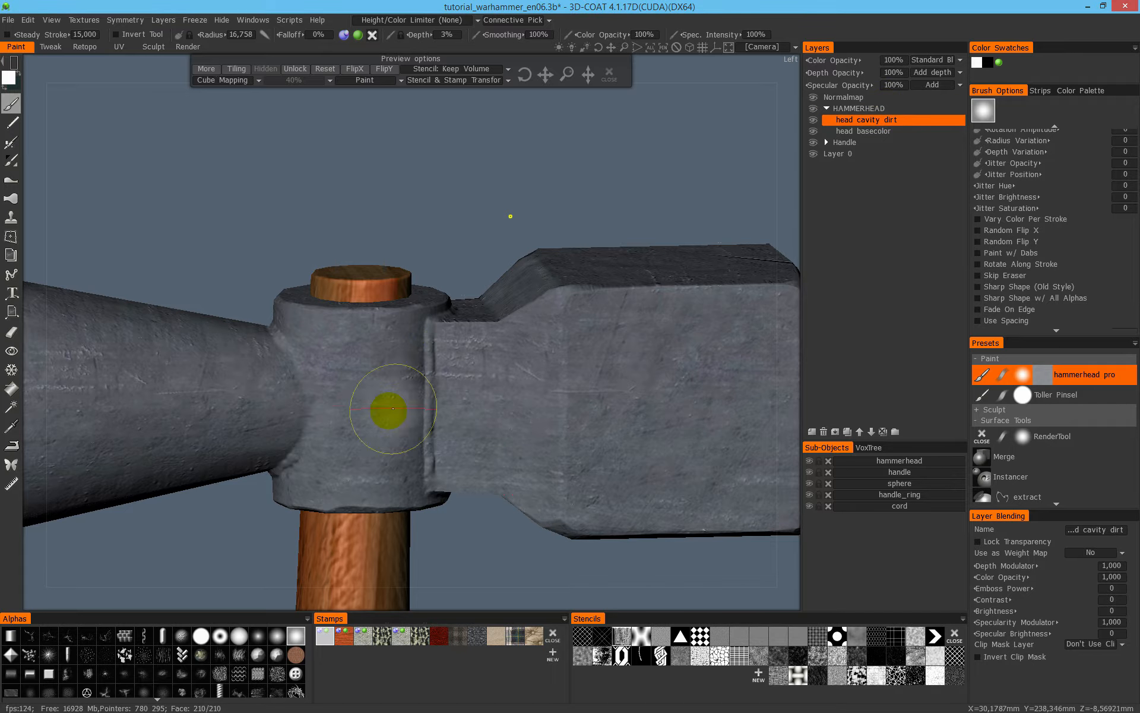
- Examine the seams around the handle socket and the engraved striking end of the hammer head
mouse_move(478, 379)
alt+mouse_down()
mouse_move(421, 387)
mouse_move(417, 402)
alt+mouse_up()
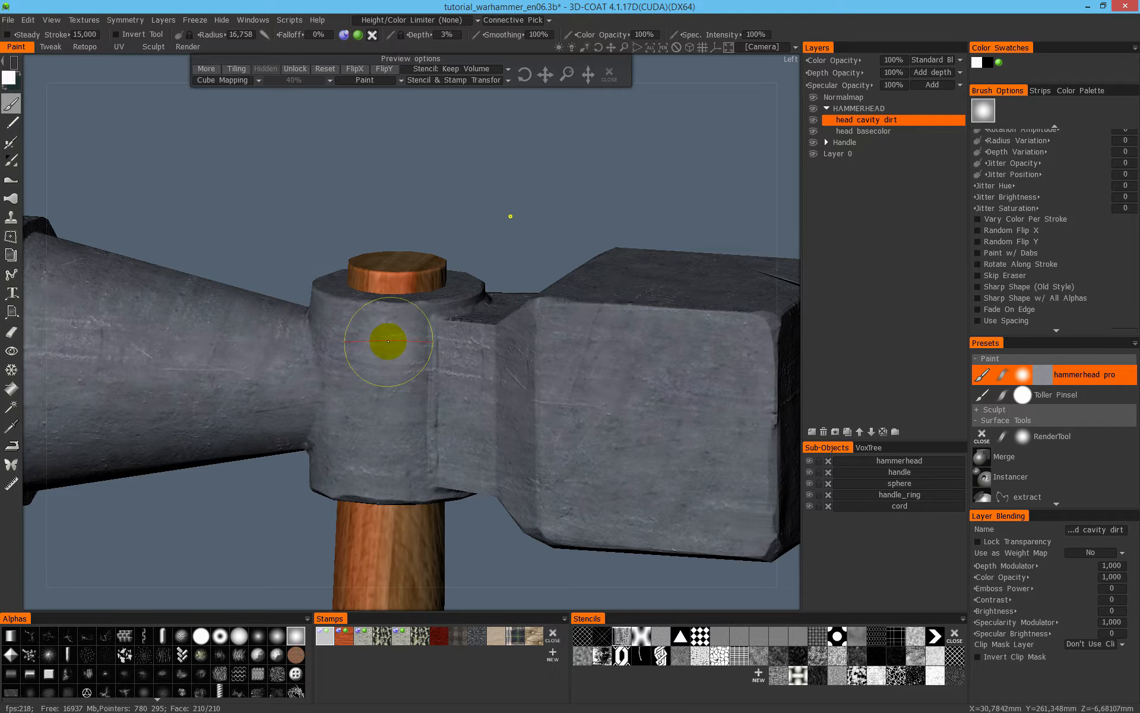
mouse_move(473, 369)
alt+mouse_down()
mouse_move(466, 348)
mouse_move(444, 374)
mouse_move(480, 393)
alt+mouse_up()
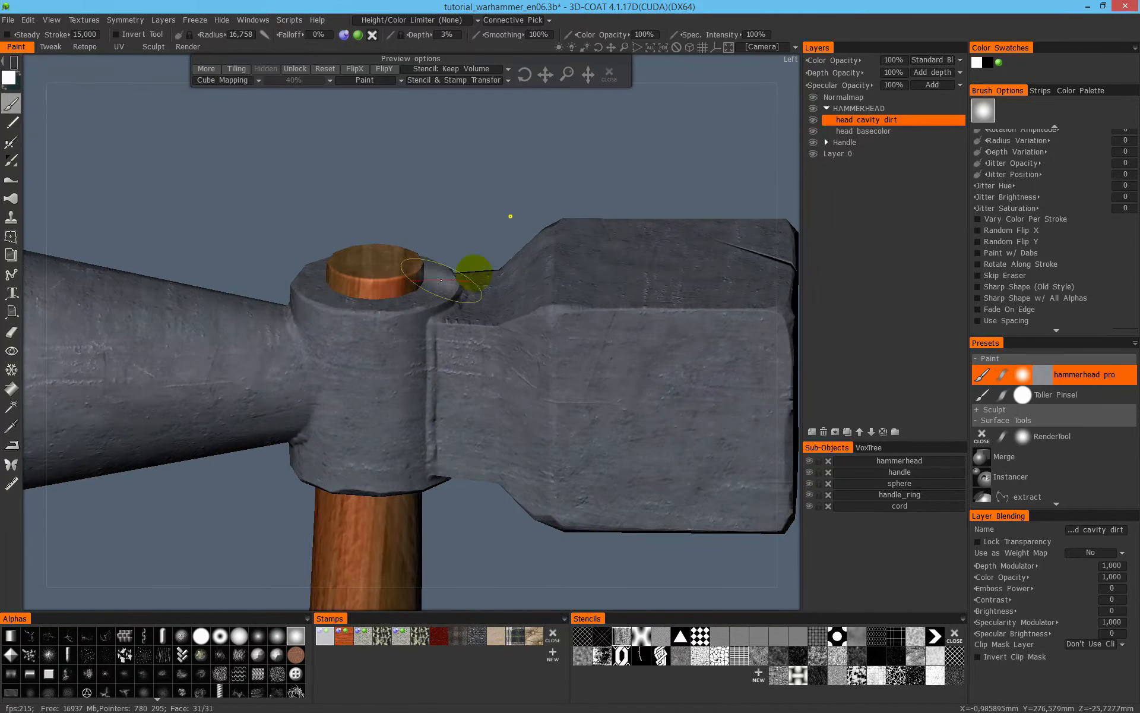
alt+drag(557, 323, 433, 318)
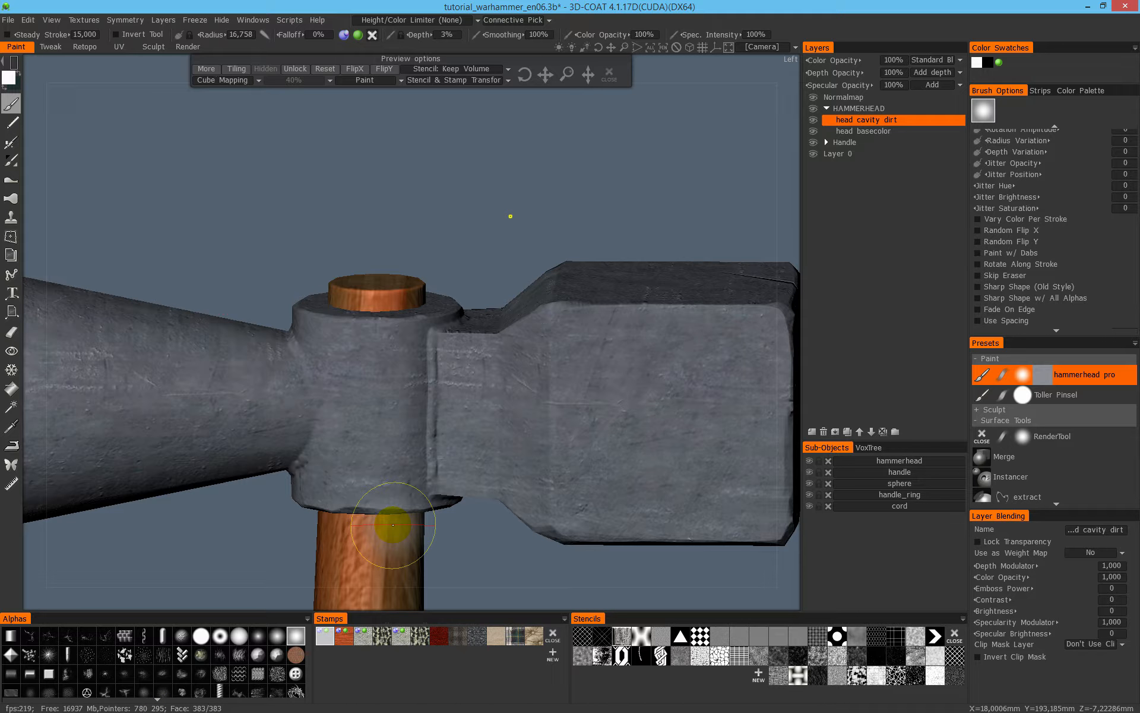
mouse_move(438, 402)
alt+mouse_down()
mouse_move(420, 386)
mouse_move(357, 397)
mouse_move(456, 355)
mouse_move(331, 359)
alt+mouse_up()
alt+right_drag(240, 335, 477, 404)
alt+middle_drag(339, 388, 461, 390)
- Set the paint colour to a dark brown with hue 21.179, saturation 44% and lightness 17%
click(8, 78)
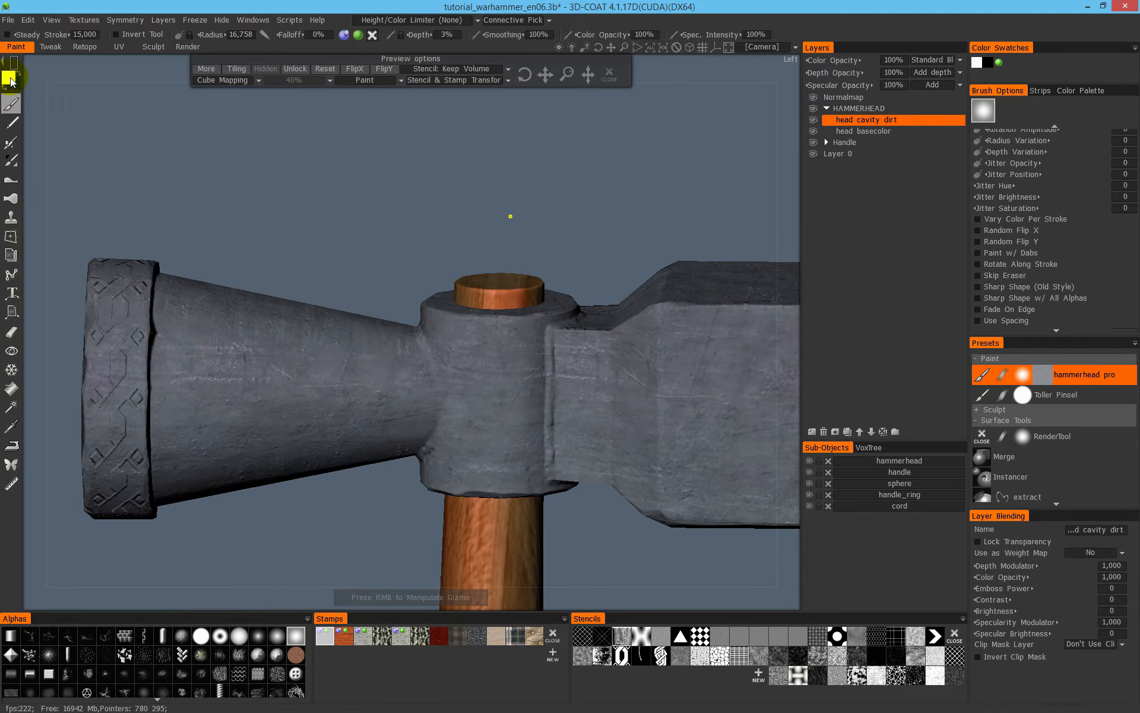
click(405, 336)
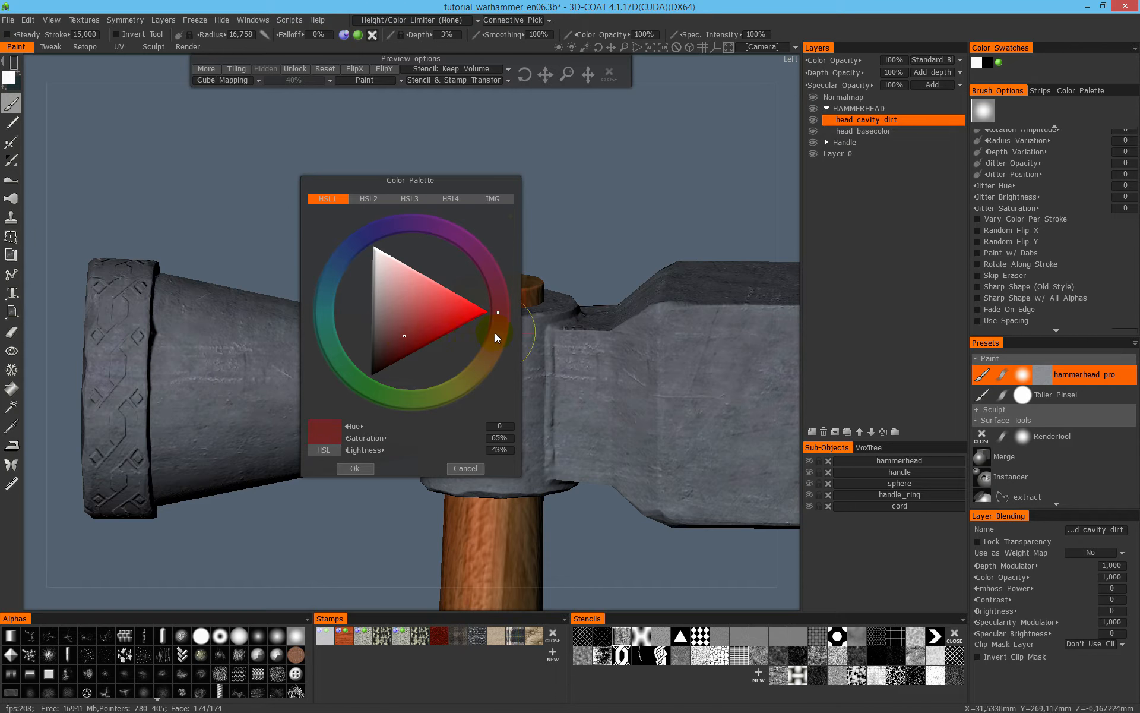
drag(494, 333, 492, 344)
mouse_move(390, 344)
mouse_down()
mouse_move(429, 322)
mouse_move(401, 363)
mouse_move(383, 352)
mouse_up()
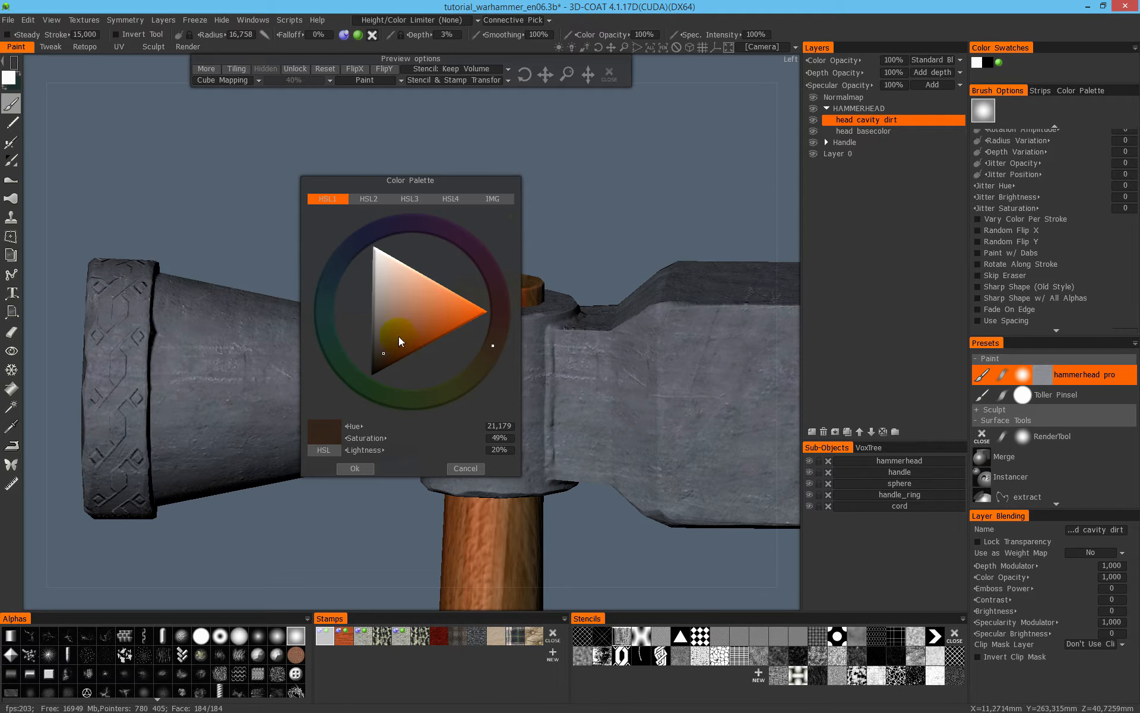
drag(390, 363, 379, 356)
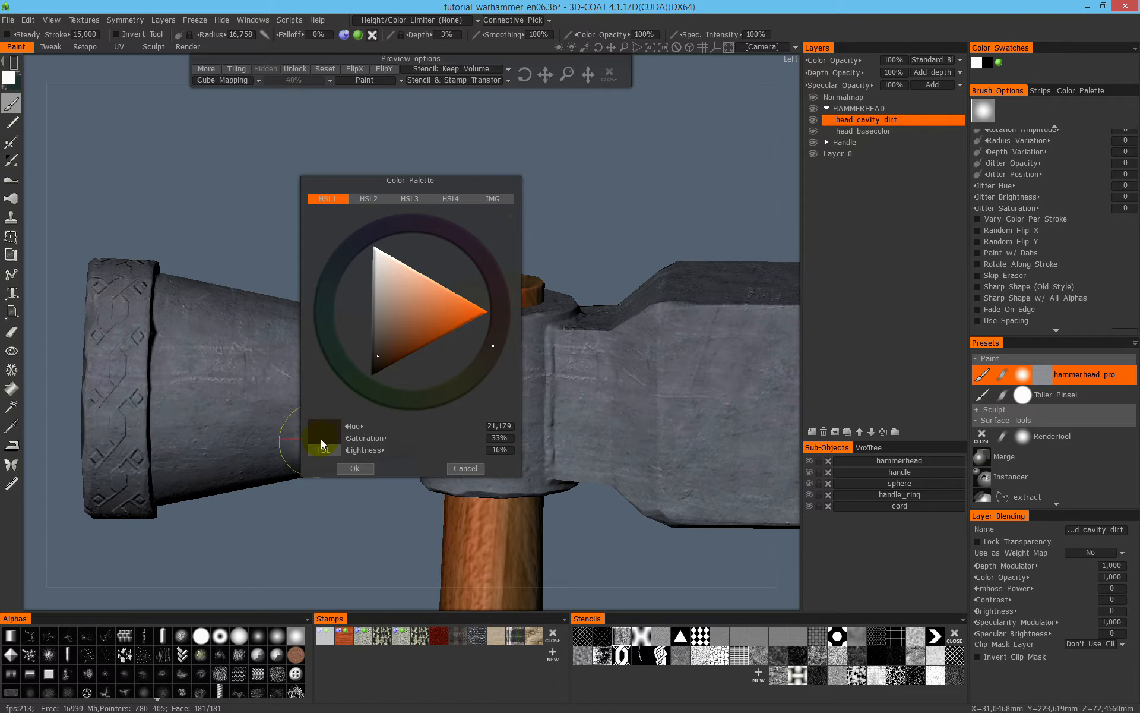
click(380, 356)
click(355, 469)
- Turn off depth painting for the brush and remove the active cube-mapped texture overlay
middle_drag(565, 375, 463, 376)
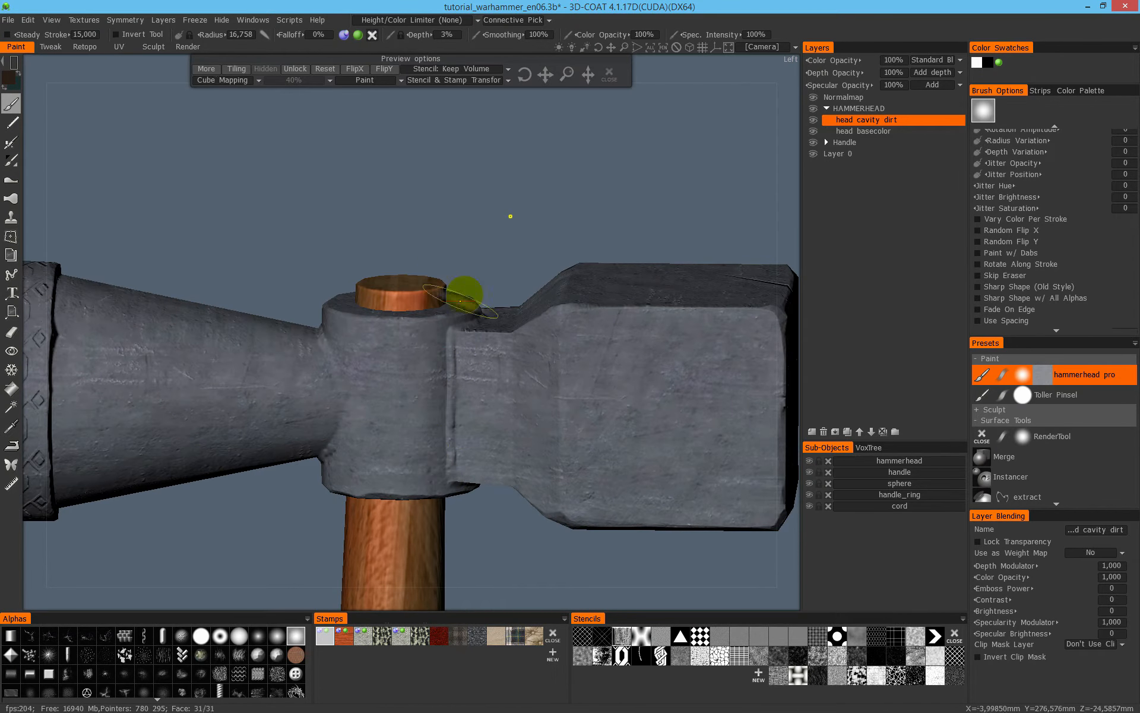
click(344, 35)
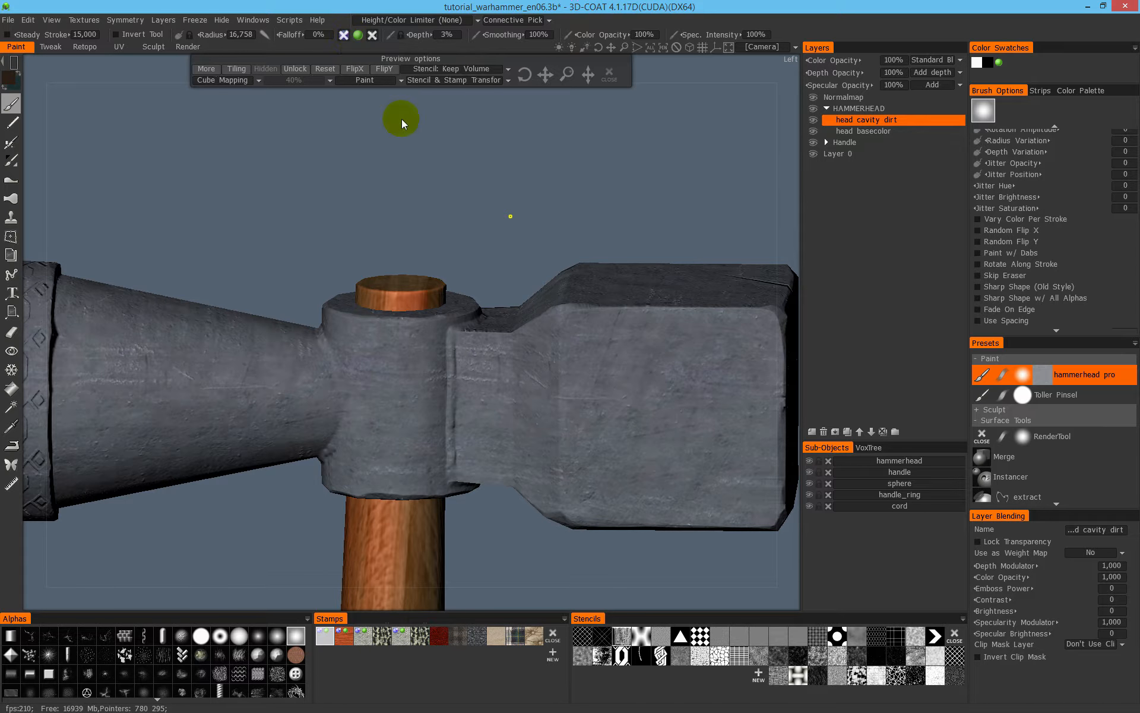
click(609, 75)
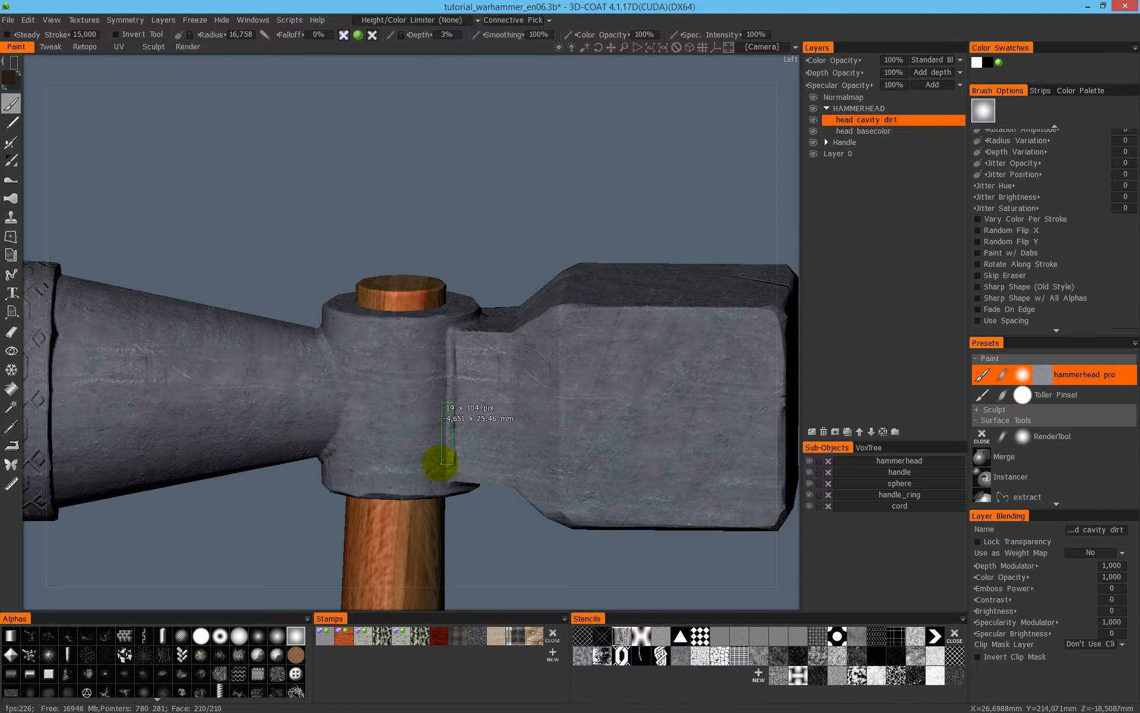
- Switch the stroke mode to freehand brushing, try a dark stroke down the seam beside the handle socket and undo it
key(e)
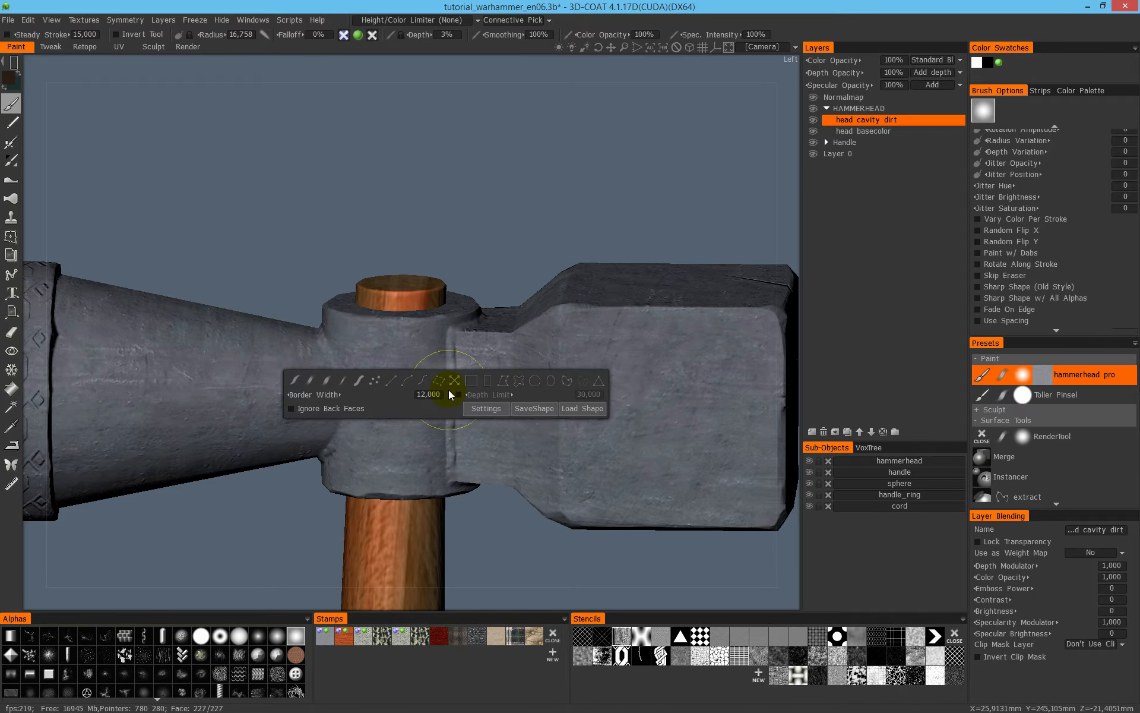
click(327, 380)
drag(447, 339, 446, 465)
mouse_move(509, 357)
right_down()
mouse_move(496, 323)
mouse_move(465, 387)
mouse_move(471, 337)
mouse_move(487, 319)
right_up()
key(ctrl+z)
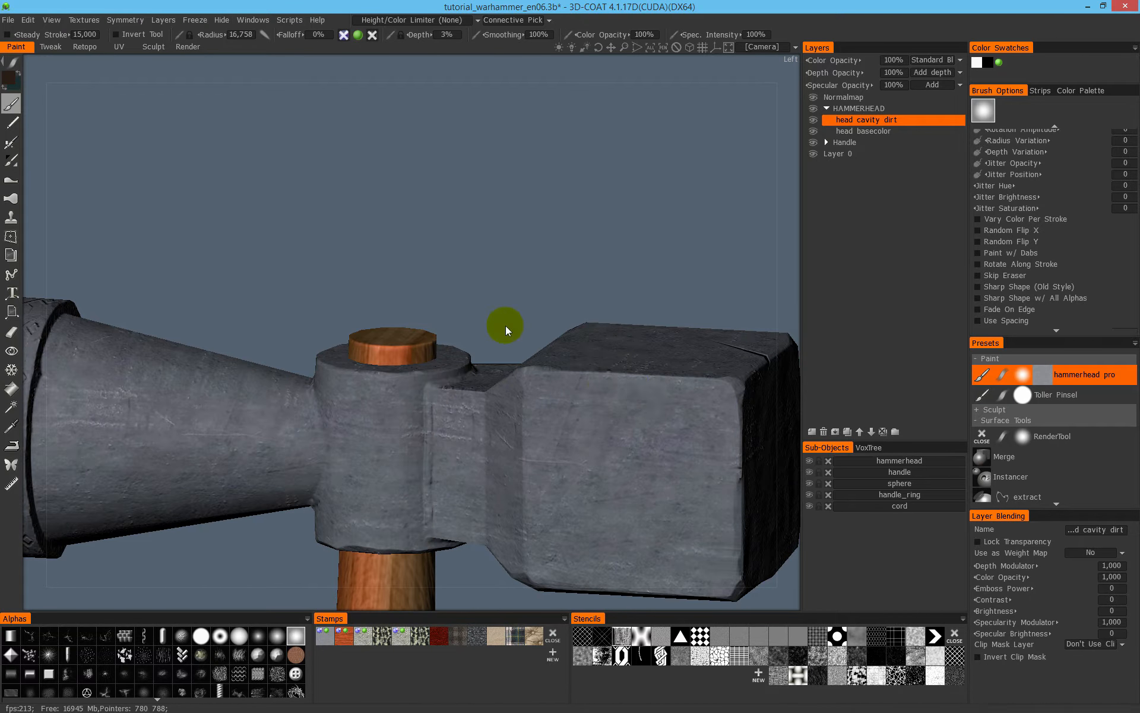
- Set the Height/Color Limiter to More in CAVITY for painting the crevices of the hammer head
scroll(534, 342, up, 4)
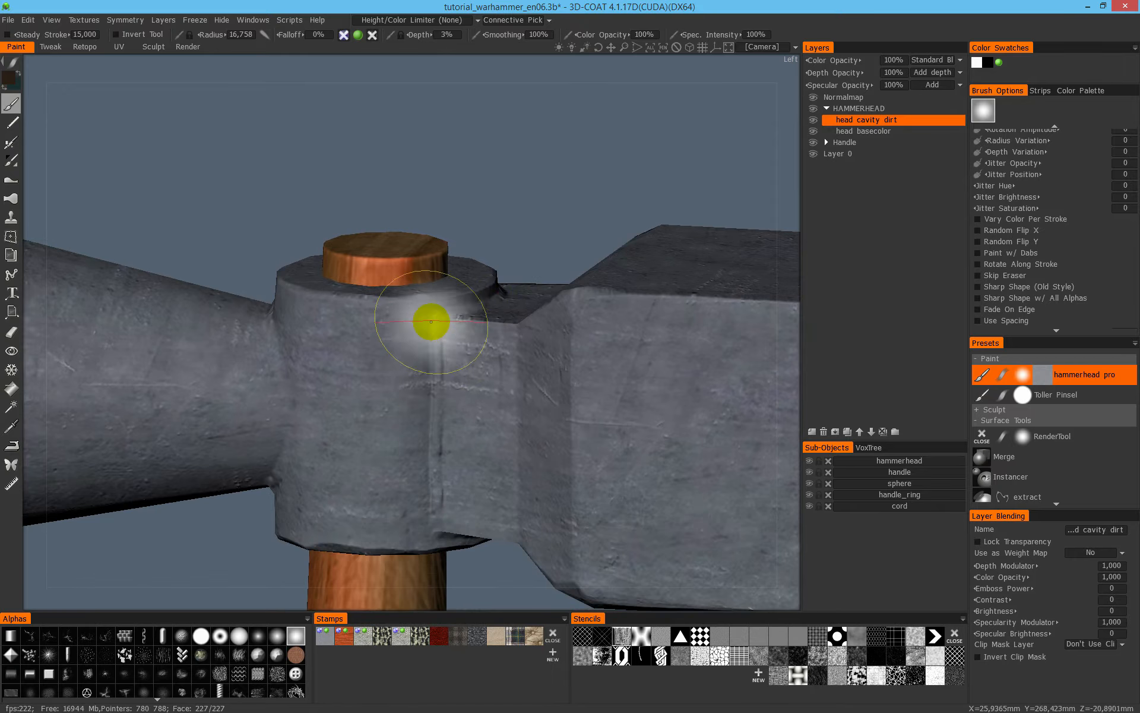
mouse_move(463, 380)
alt+mouse_down()
mouse_move(499, 326)
mouse_move(438, 389)
alt+mouse_up()
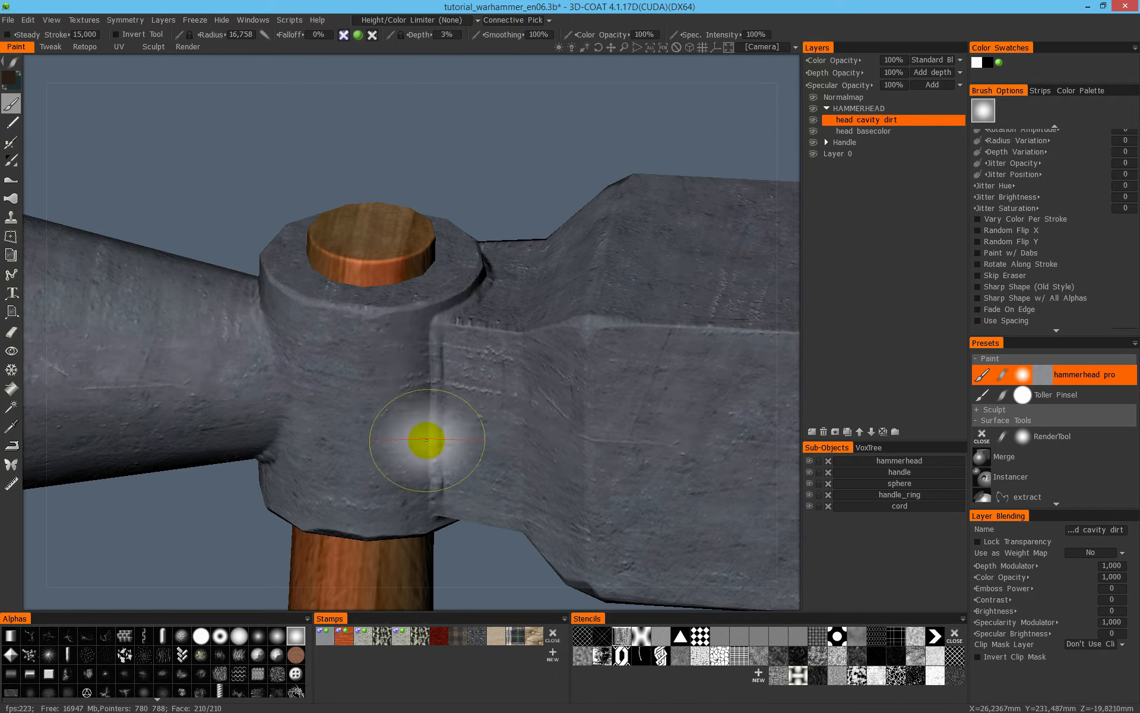
click(396, 20)
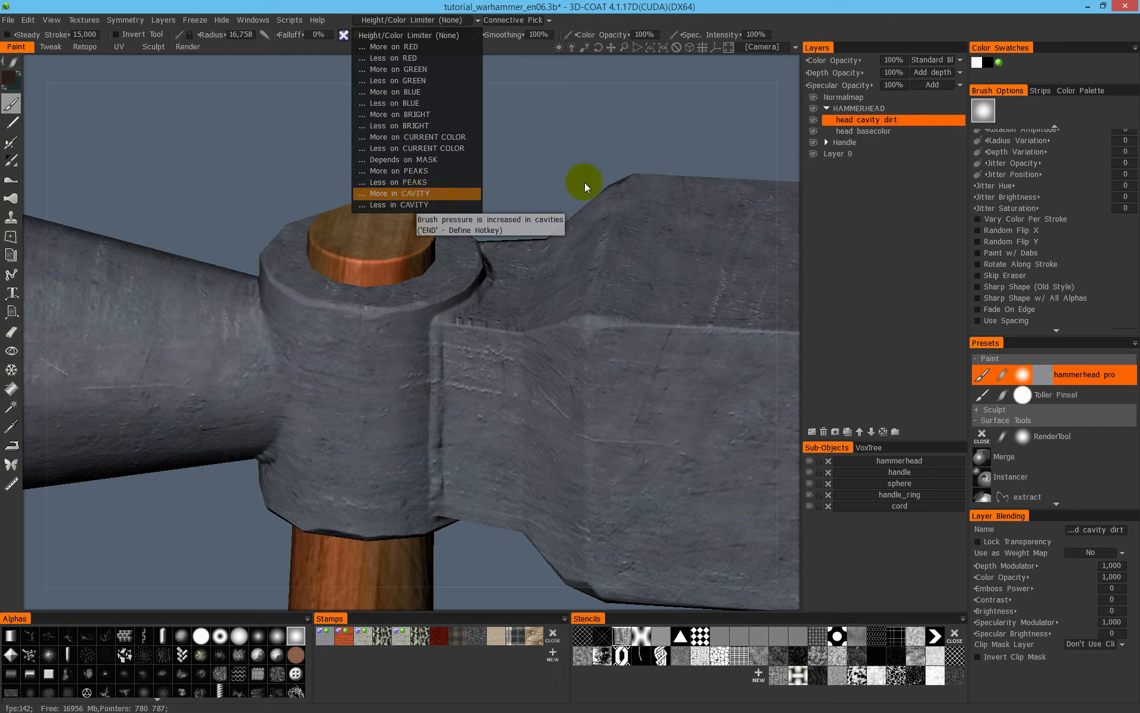
- Examine the cavity mask by placing the Conditions preview over the hammer head's socket seams on both sides
drag(734, 260, 494, 223)
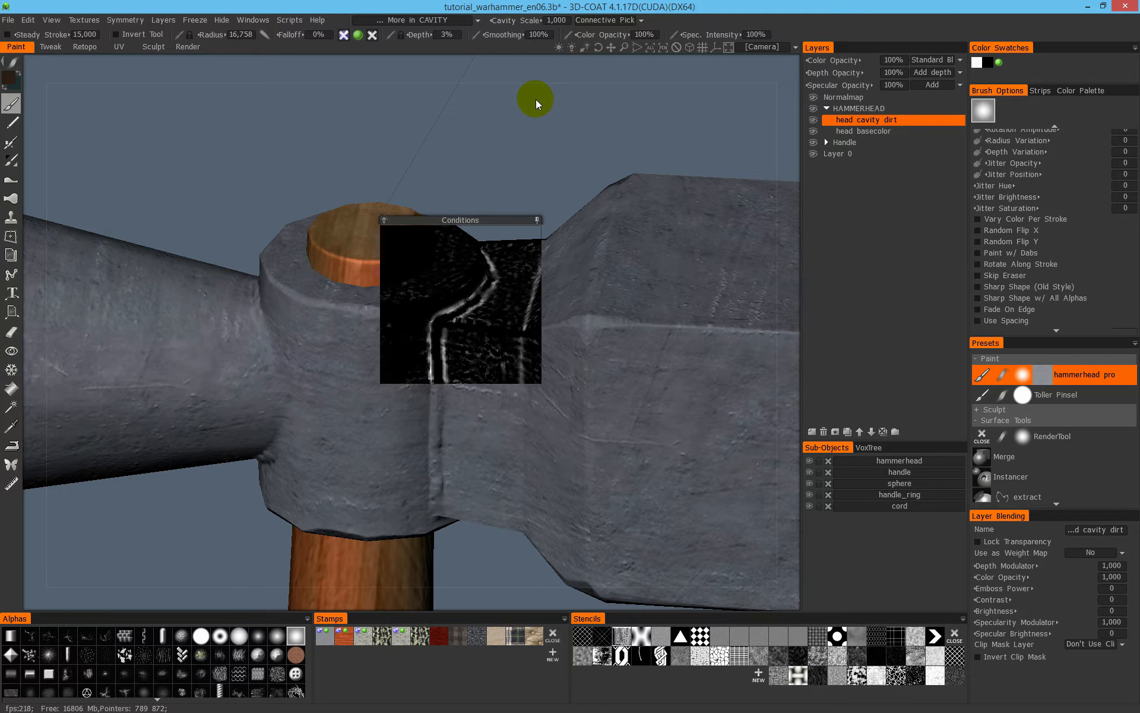
drag(479, 221, 285, 229)
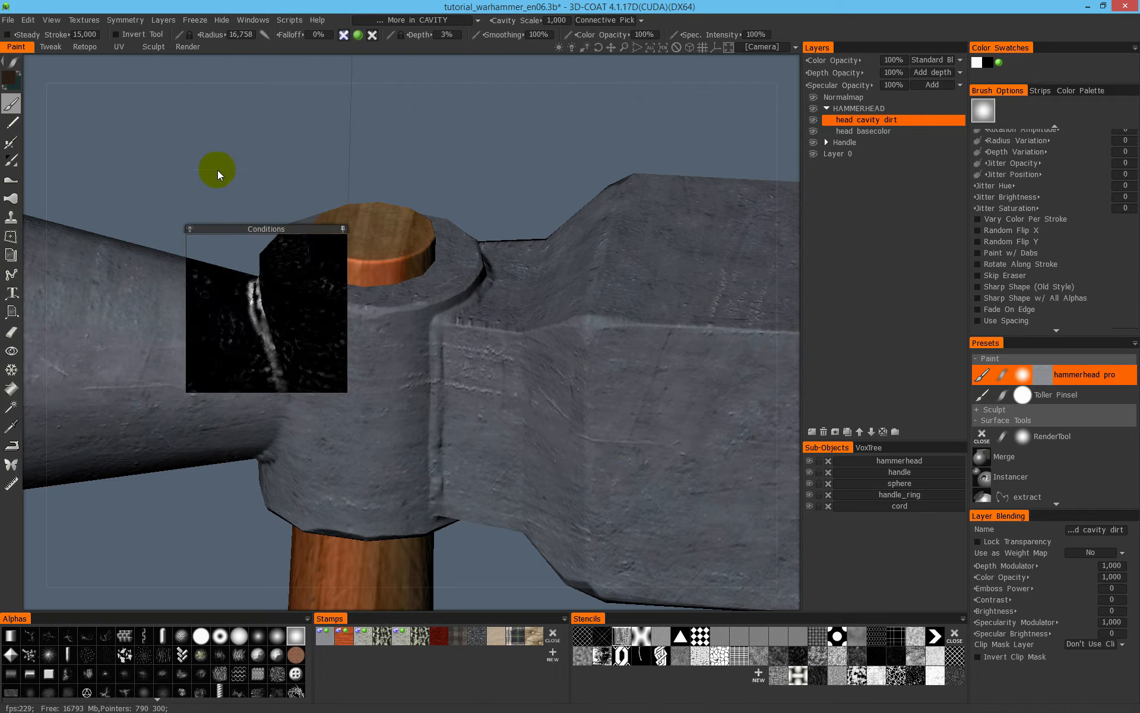
drag(294, 226, 466, 226)
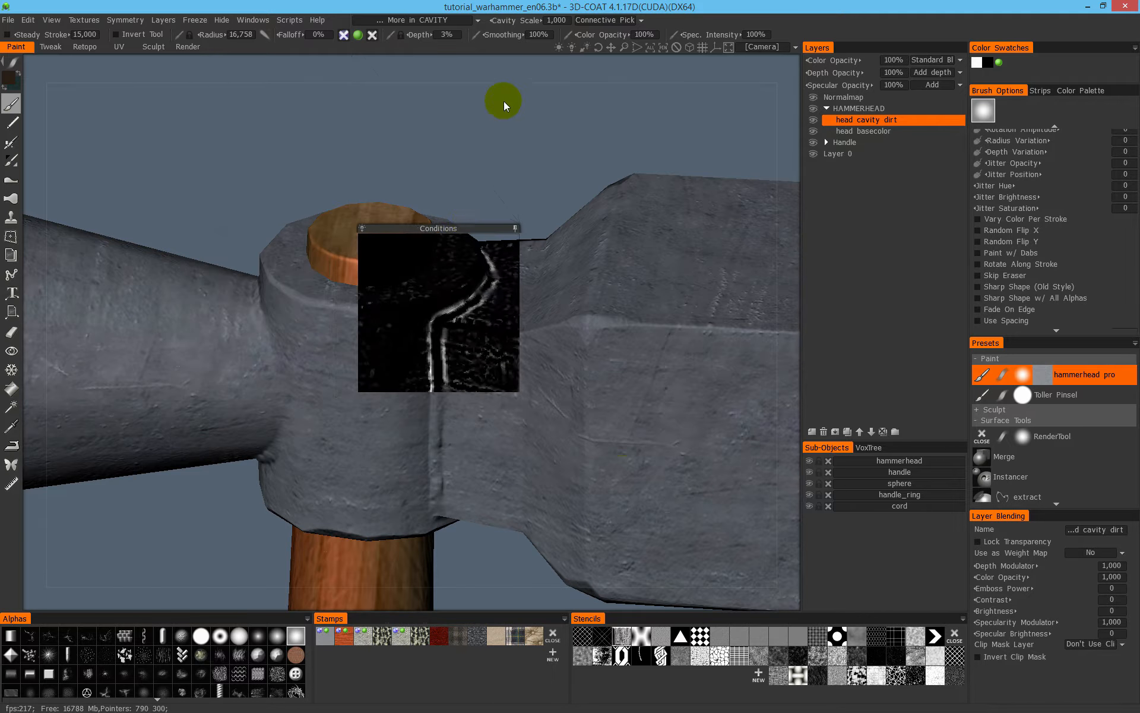
- Try the Less in CAVITY limiter in the Conditions preview and switch back to More in CAVITY
click(440, 19)
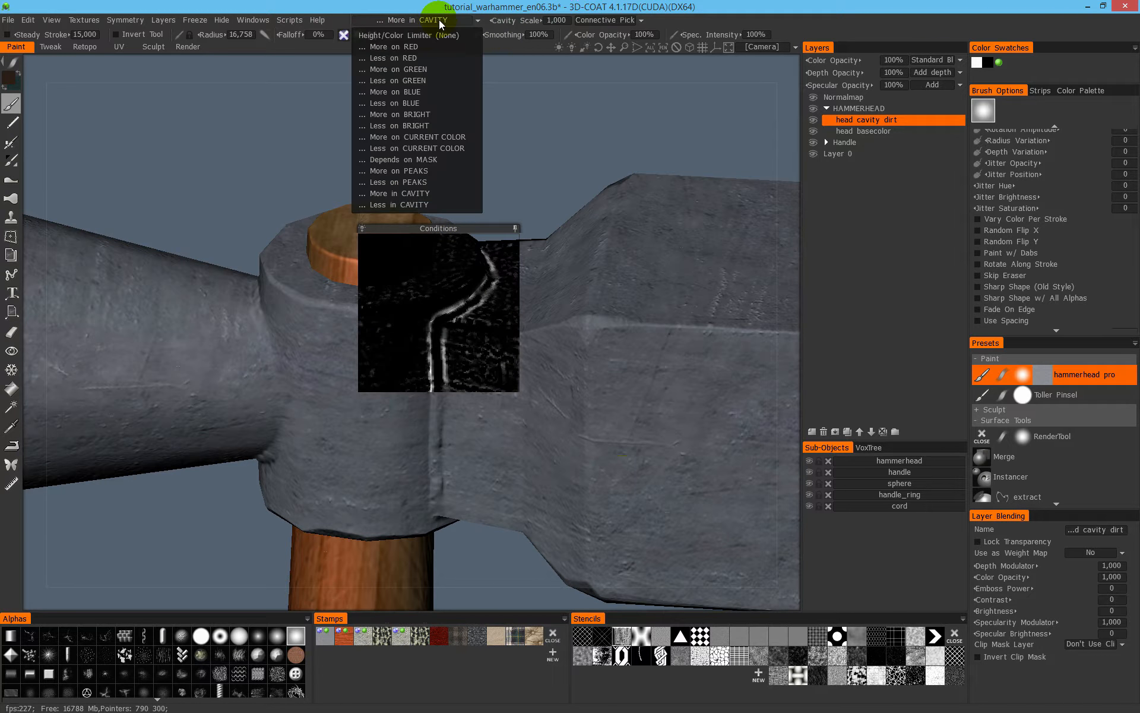
click(421, 204)
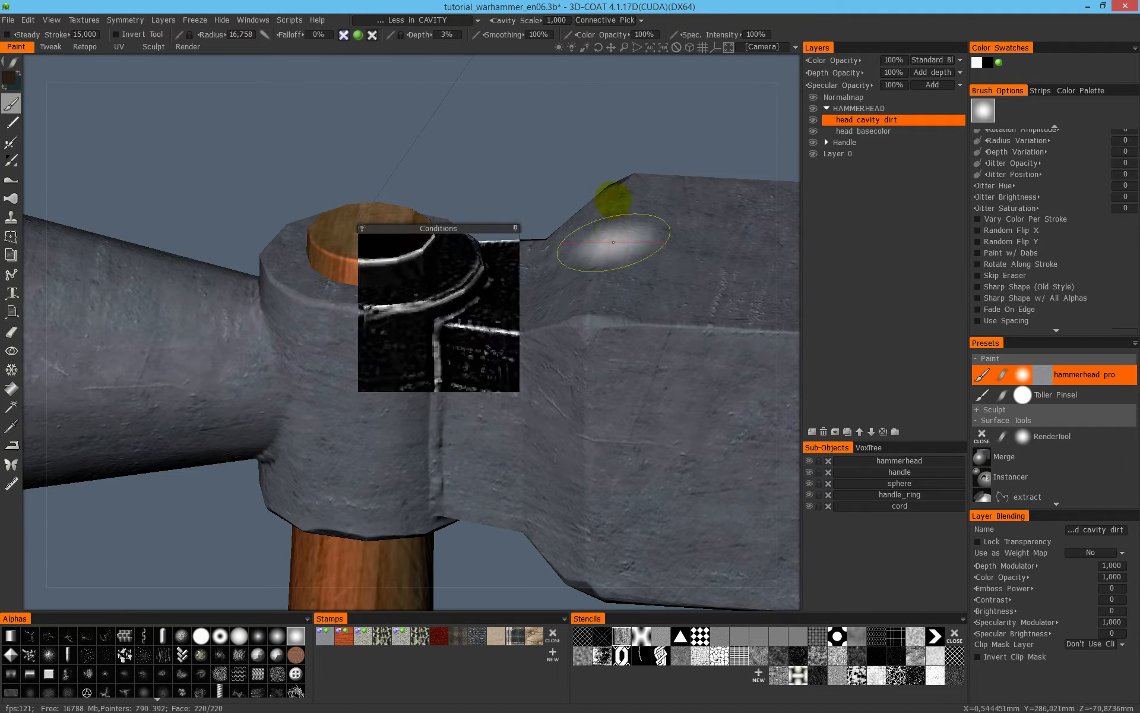
scroll(411, 177, down, 3)
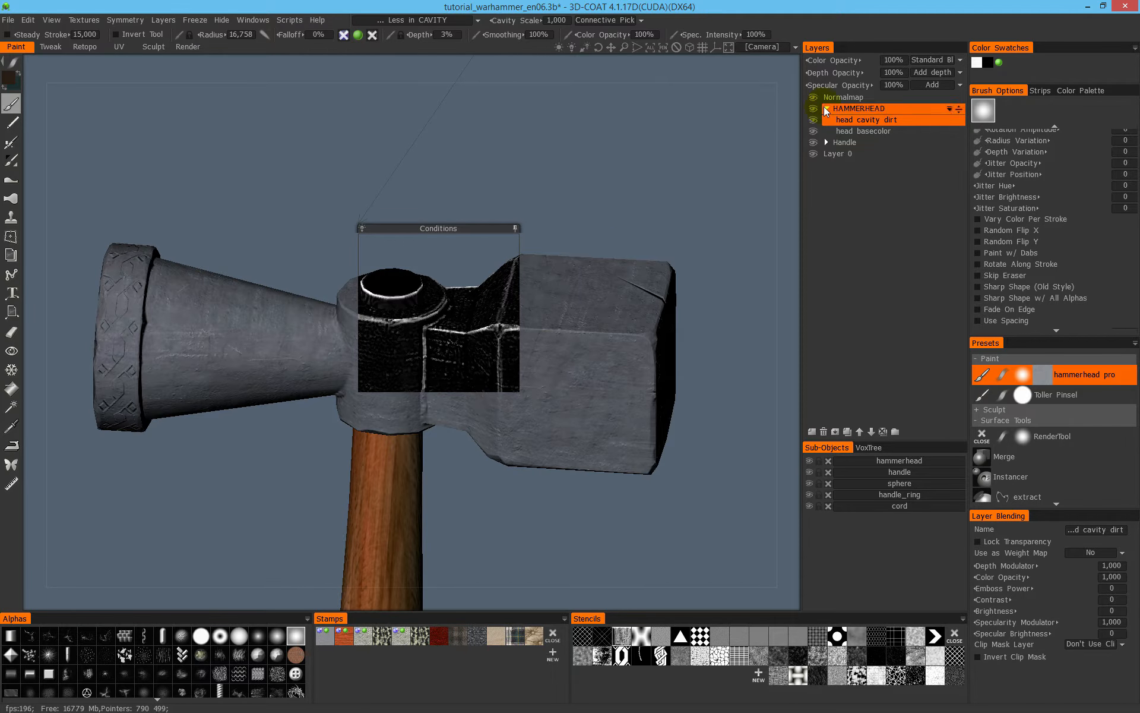
click(421, 20)
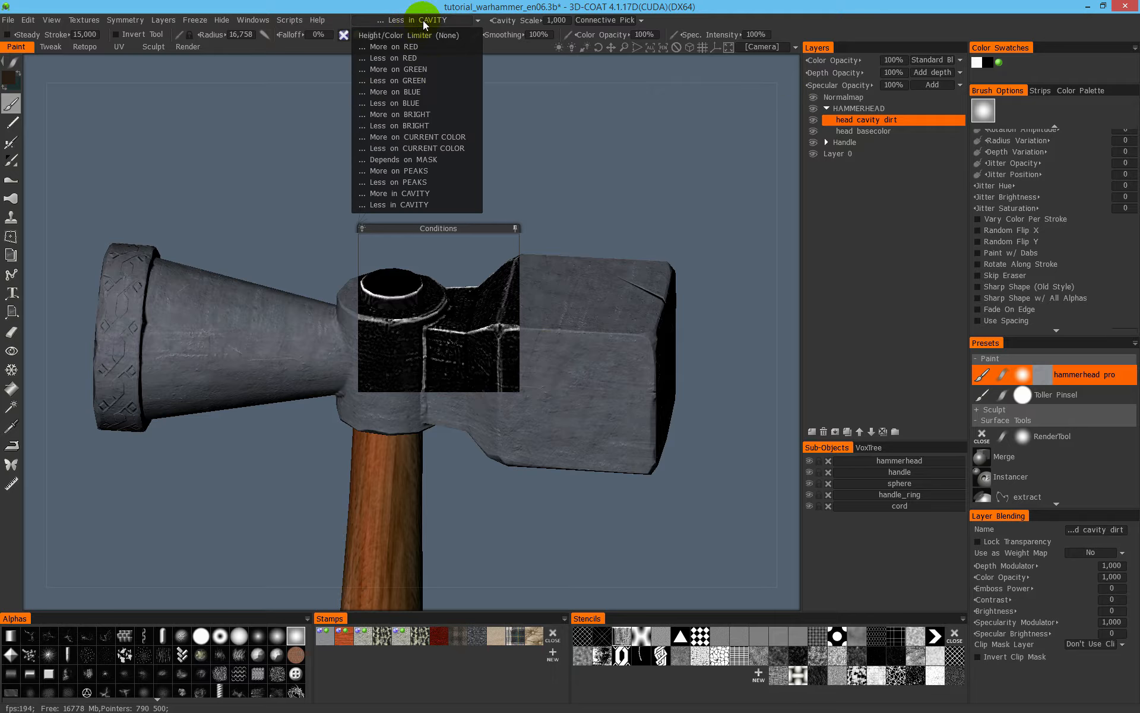
click(419, 191)
- Collapse the Conditions preview clear of the hammer and brush dark dirt down the seam between the handle socket and the neck
drag(490, 199, 661, 133)
click(516, 229)
right_drag(502, 170, 497, 309)
alt+drag(454, 430, 493, 286)
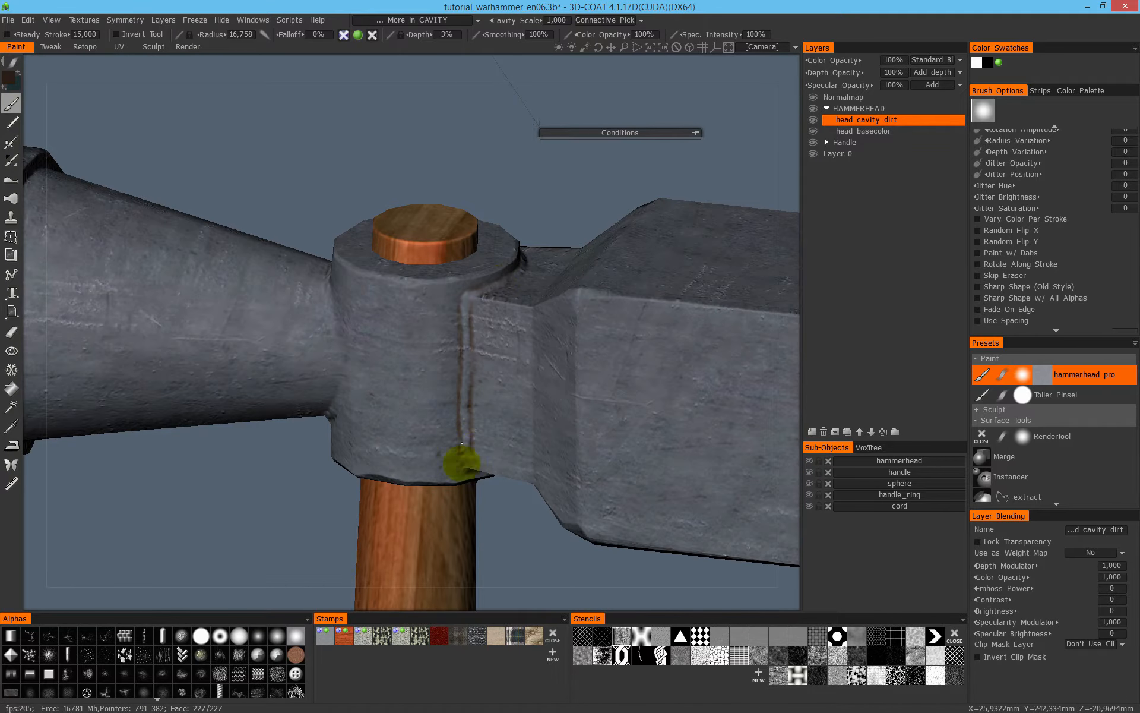
alt+drag(467, 414, 483, 280)
mouse_move(531, 469)
alt+mouse_down()
mouse_move(387, 347)
mouse_move(358, 355)
alt+mouse_up()
mouse_move(492, 382)
alt+mouse_down()
mouse_move(353, 385)
mouse_move(247, 453)
alt+mouse_up()
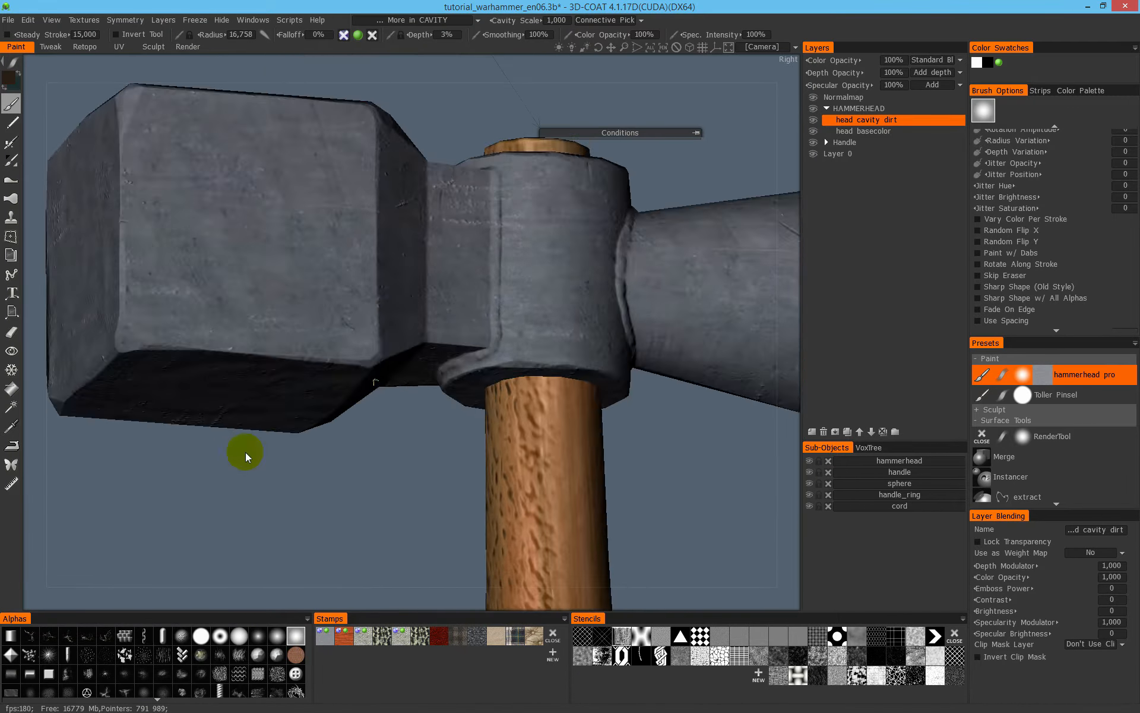
- Paint dirt into the opposite socket seam and around the joint where the conical end meets the socket
alt+drag(504, 301, 460, 288)
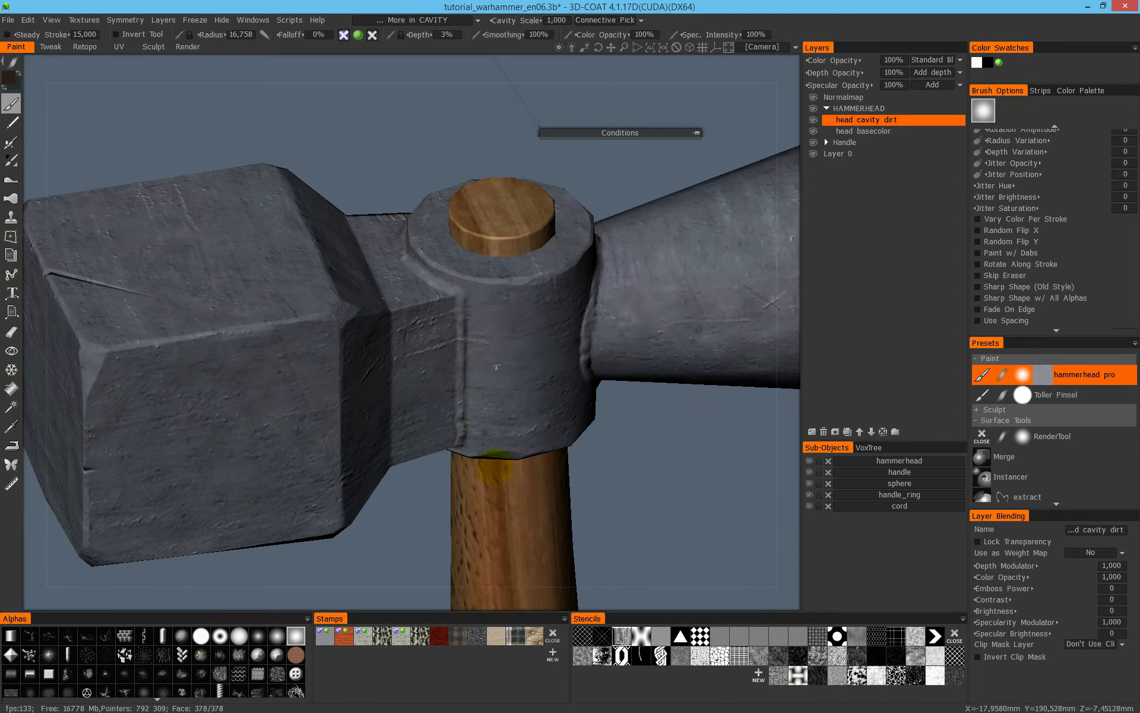
mouse_move(407, 246)
alt+mouse_down()
mouse_move(400, 386)
mouse_move(475, 344)
mouse_move(422, 463)
alt+mouse_up()
mouse_move(466, 427)
alt+mouse_down()
mouse_move(507, 377)
mouse_move(406, 485)
alt+mouse_up()
mouse_move(431, 430)
alt+mouse_down()
mouse_move(481, 463)
mouse_move(426, 497)
alt+mouse_up()
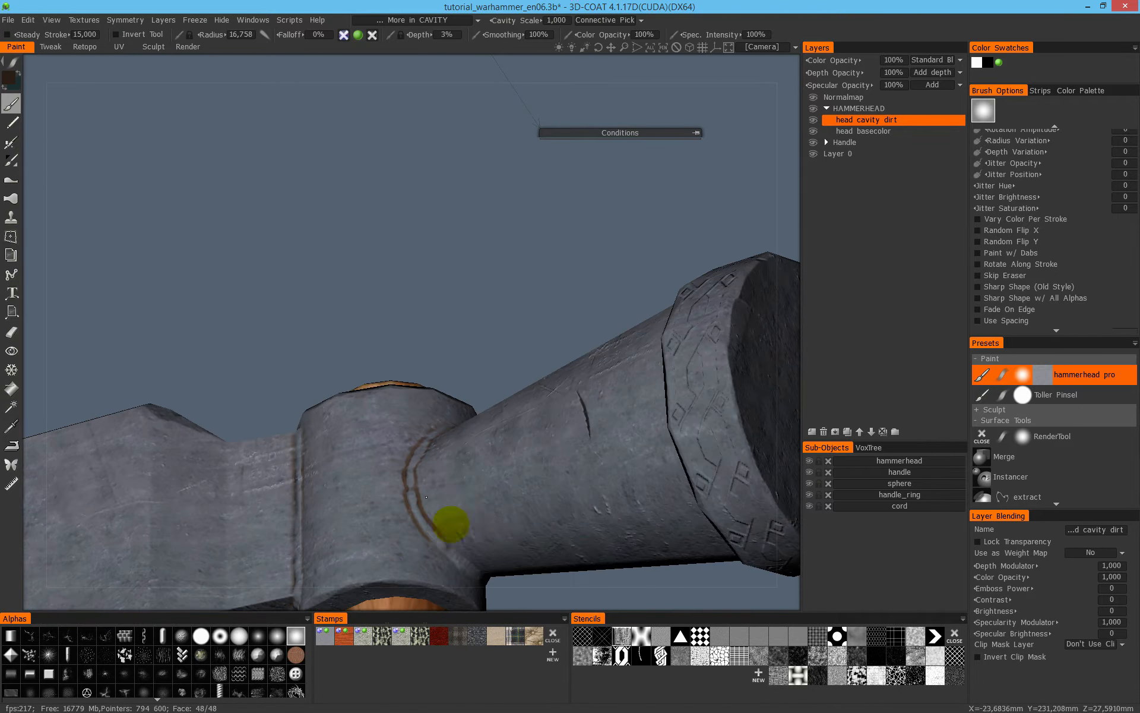
mouse_move(551, 525)
alt+mouse_down()
mouse_move(359, 321)
mouse_move(555, 382)
mouse_move(402, 400)
mouse_move(369, 382)
alt+mouse_up()
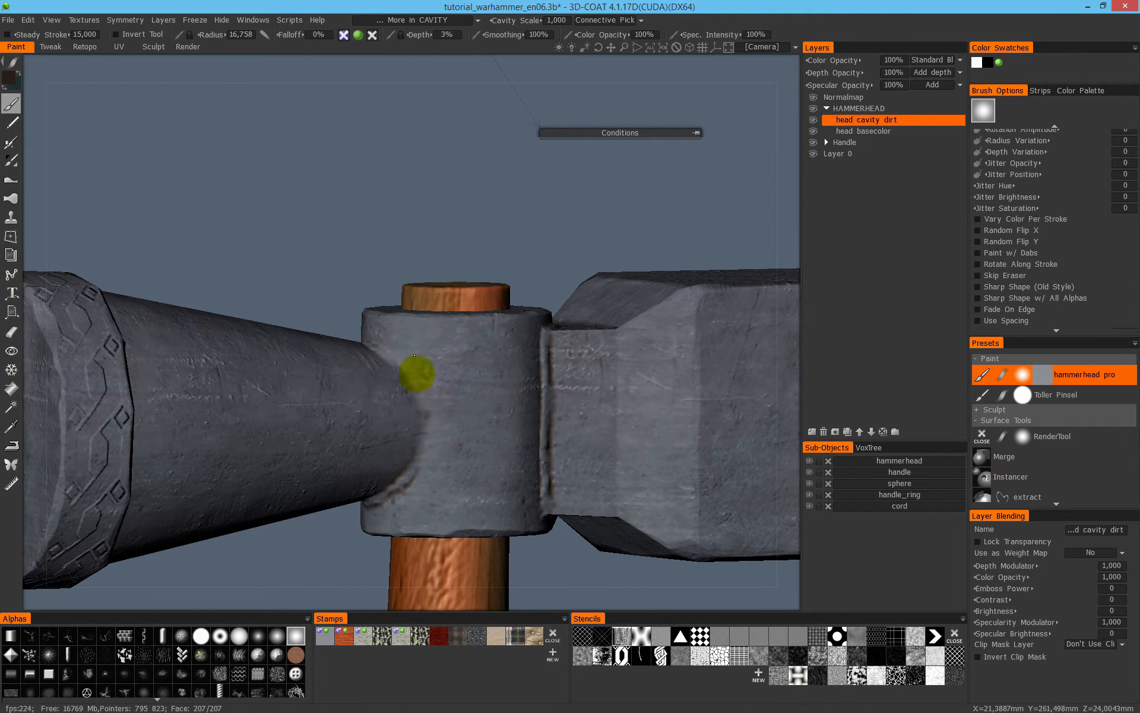
mouse_move(423, 430)
alt+mouse_down()
mouse_move(466, 440)
mouse_move(379, 331)
mouse_move(404, 326)
mouse_move(387, 369)
alt+mouse_up()
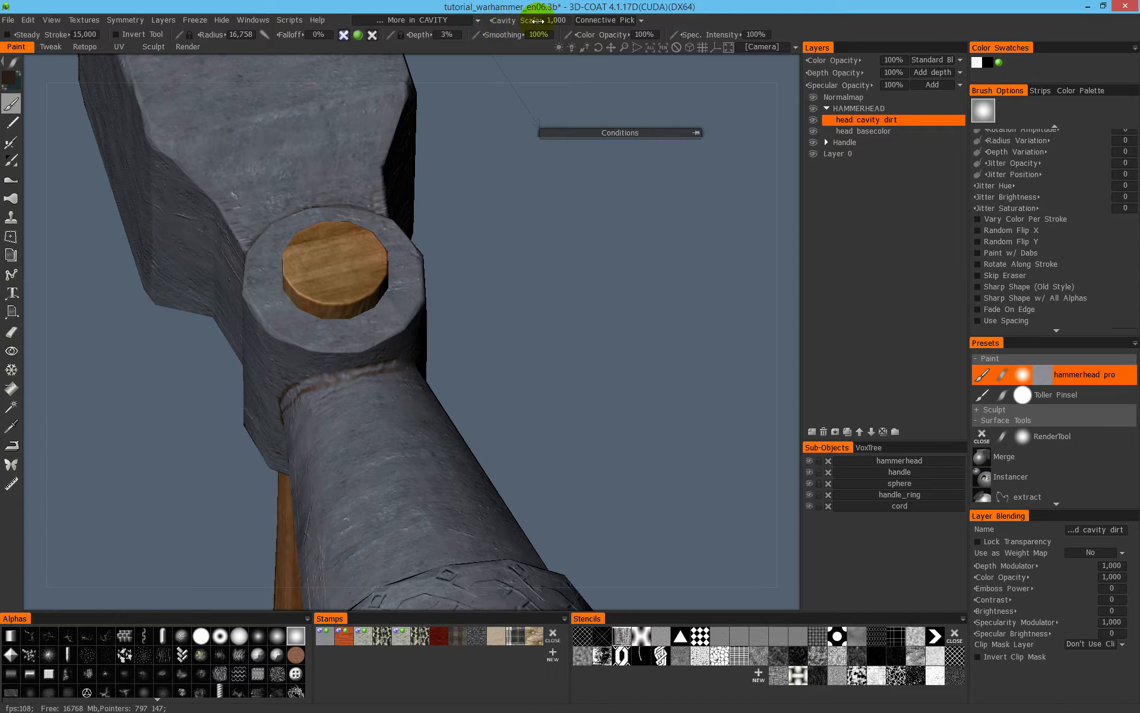
- Raise the Cavity Scale to 2.6 while checking the Conditions preview over the neck, and collapse the preview
alt+drag(501, 272, 523, 285)
click(699, 132)
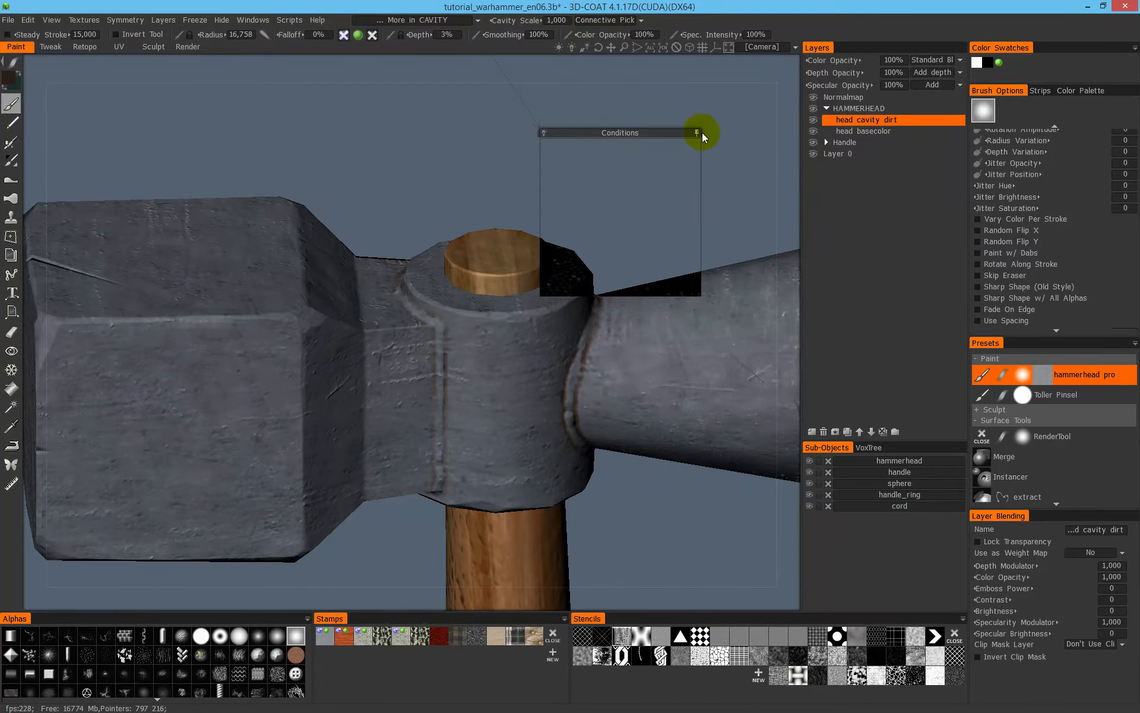
drag(651, 130, 459, 215)
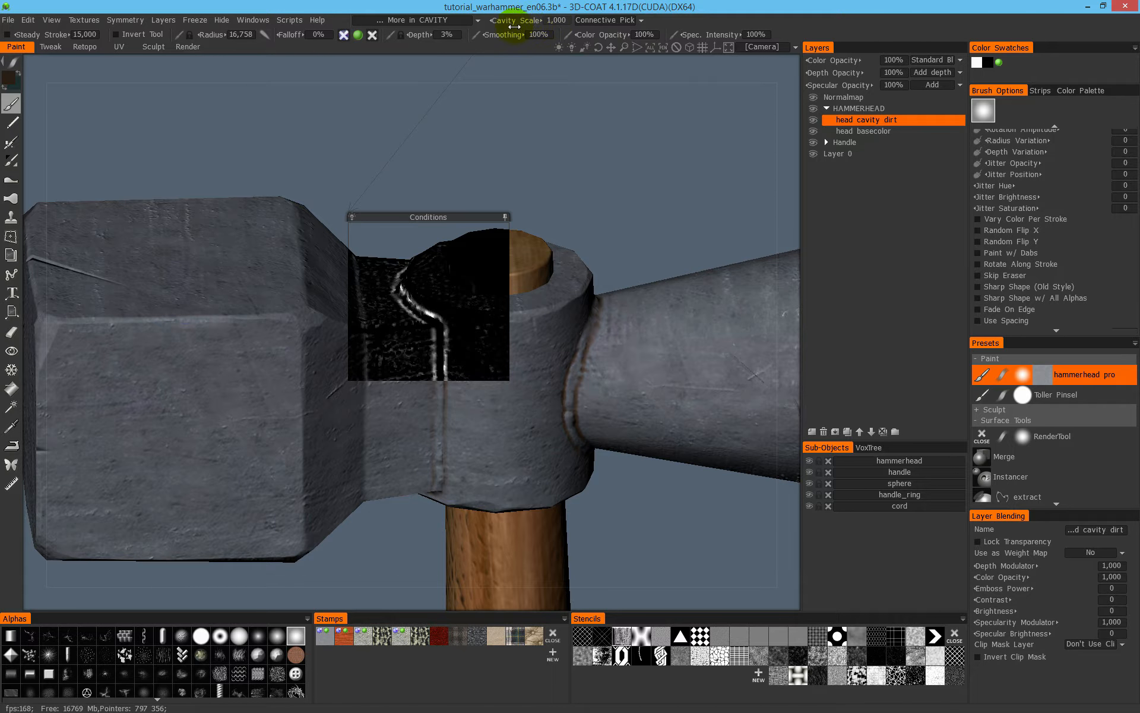
mouse_move(518, 21)
mouse_down()
mouse_move(546, 22)
mouse_move(522, 21)
mouse_move(535, 22)
mouse_up()
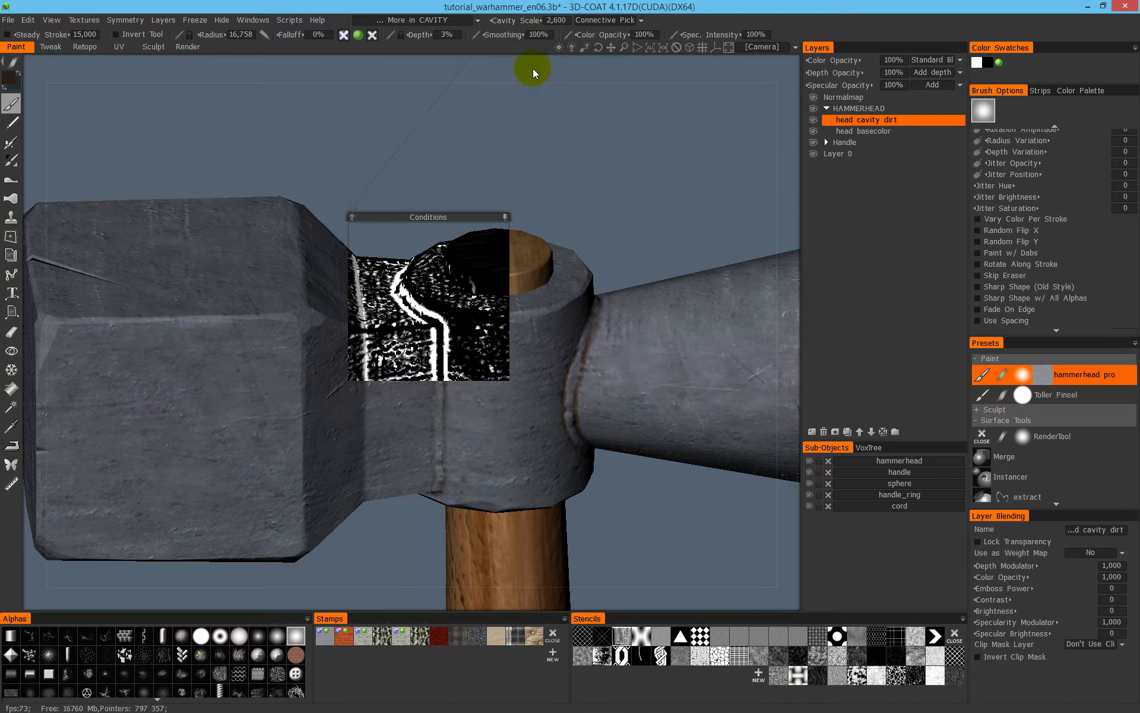
click(505, 217)
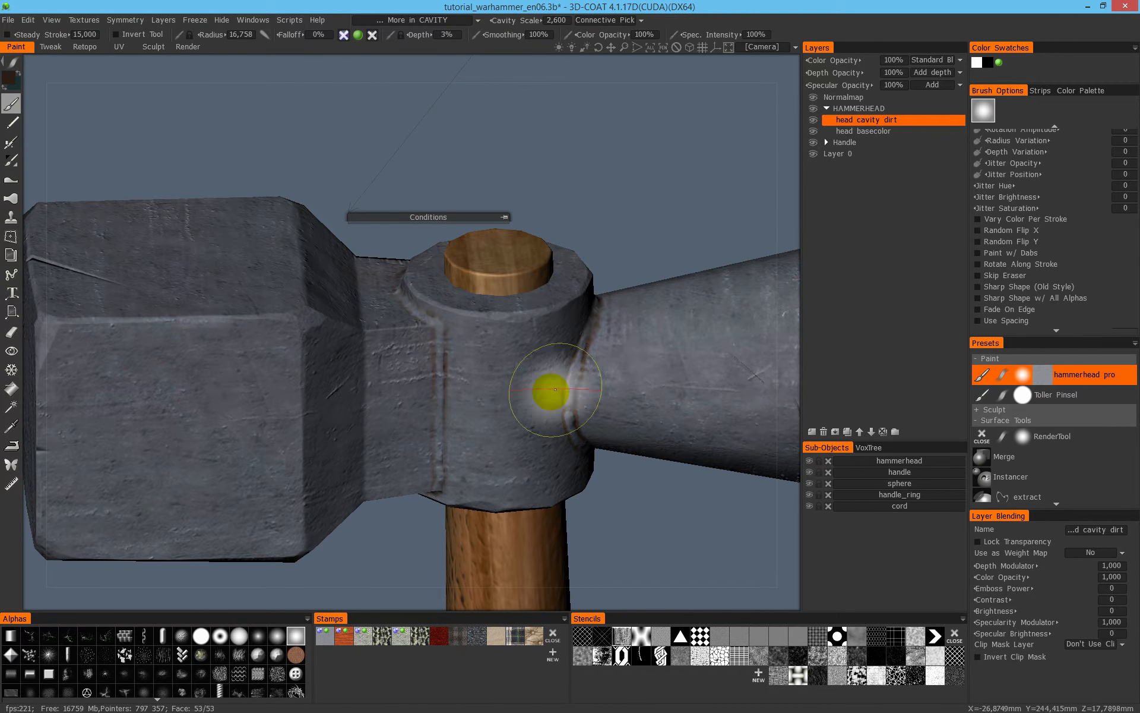
- Brush stronger dirt over the seams and scratches on the neck between the handle socket and the striking block
mouse_move(446, 335)
mouse_down()
mouse_move(437, 427)
mouse_move(438, 311)
mouse_move(463, 315)
mouse_move(475, 374)
mouse_move(376, 356)
mouse_up()
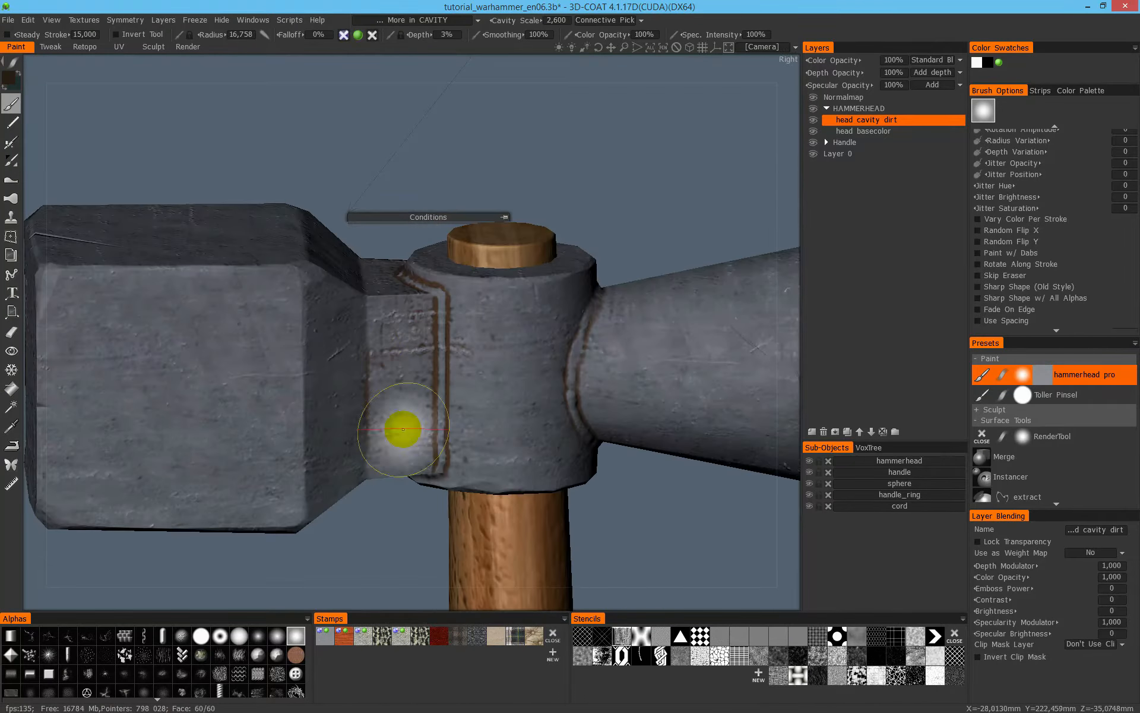
alt+drag(402, 425, 374, 319)
mouse_move(405, 359)
alt+mouse_down()
mouse_move(451, 377)
mouse_move(339, 445)
mouse_move(377, 357)
alt+mouse_up()
mouse_move(344, 465)
alt+mouse_down()
mouse_move(158, 295)
mouse_move(447, 407)
alt+mouse_up()
alt+drag(451, 483, 331, 344)
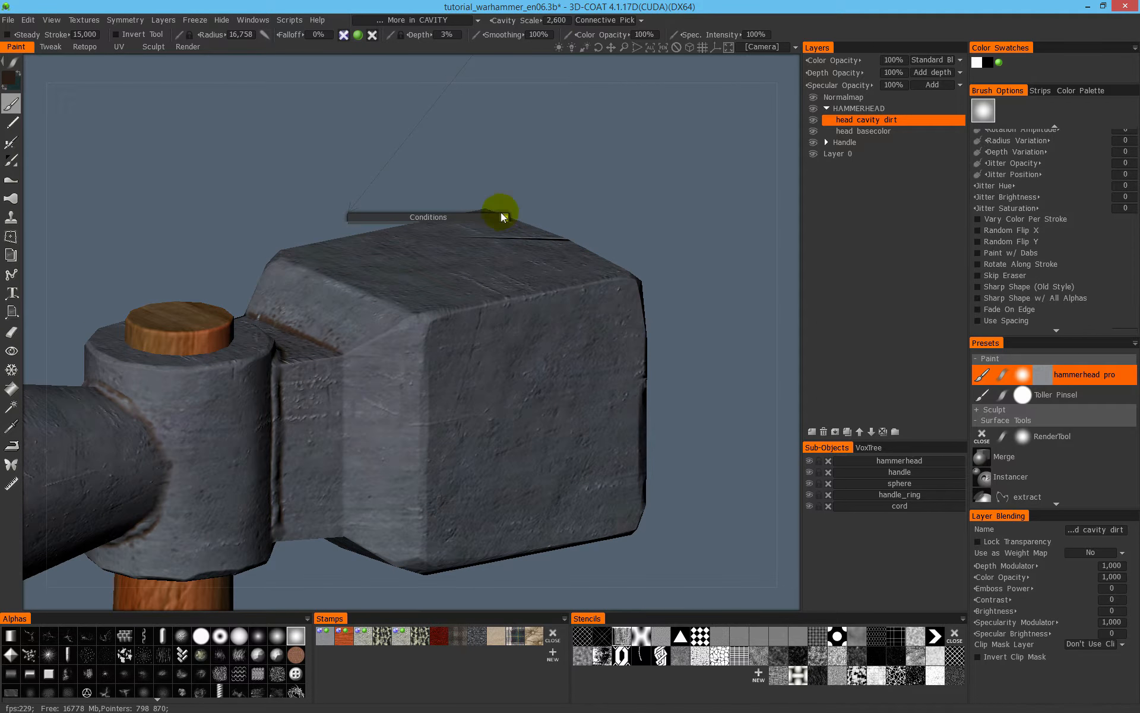
- Compare the cavity mask at Cavity Scale 1 in the Conditions preview and set the scale to 2
drag(440, 219, 358, 288)
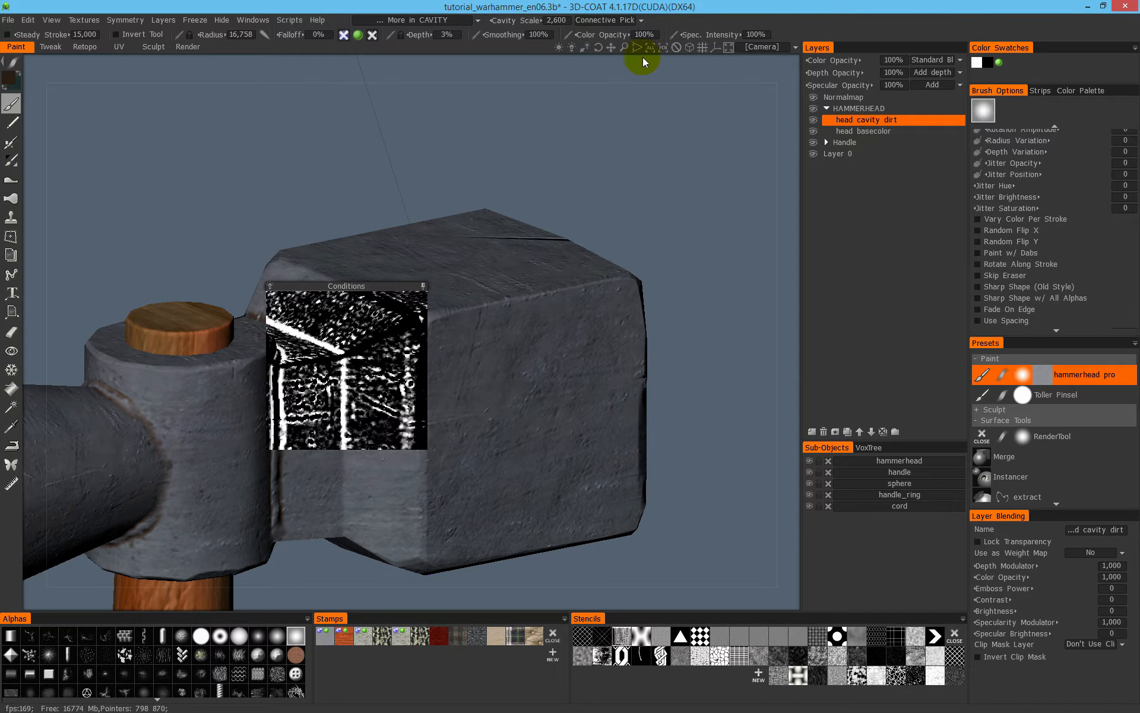
click(558, 20)
key(Return)
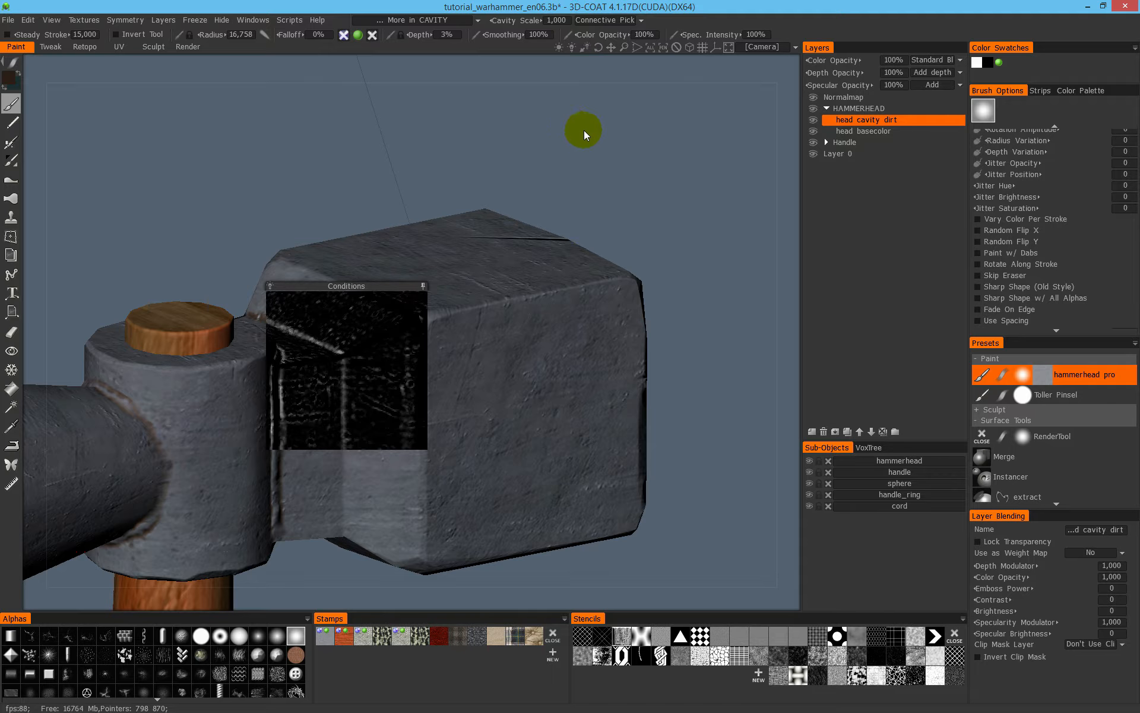
click(556, 20)
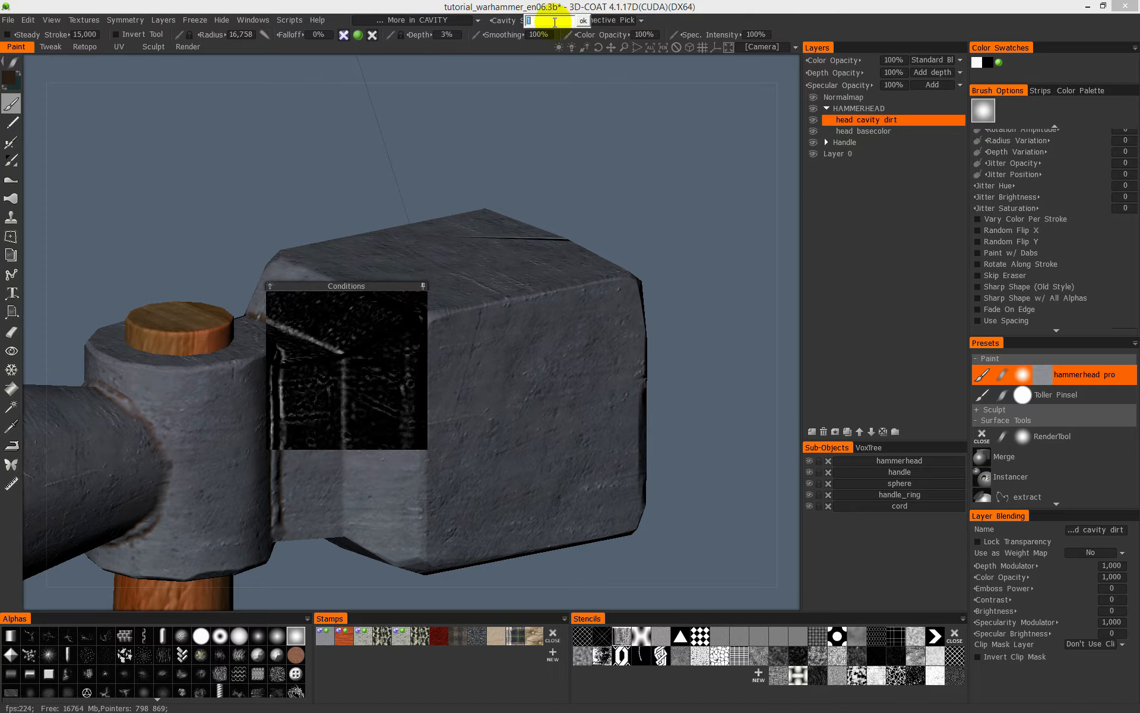
text(2)
key(Return)
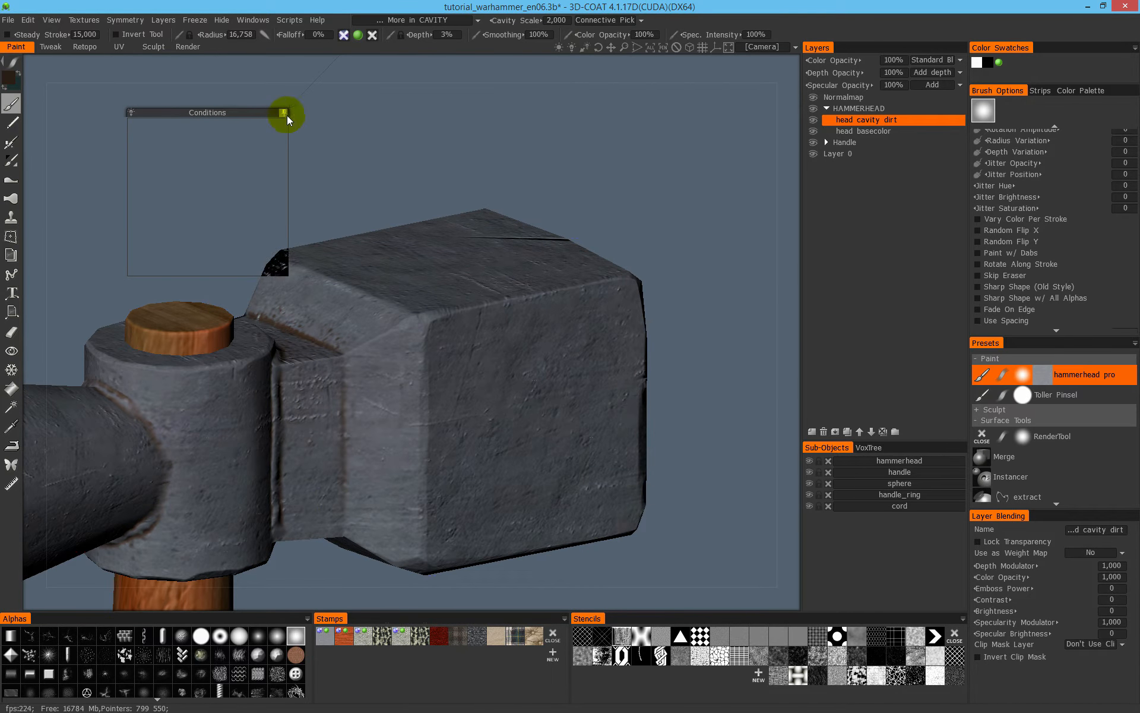
- Collapse the preview, reduce the brush radius to about 11 and paint dirt along the crease between the neck and striking block
mouse_move(16, 62)
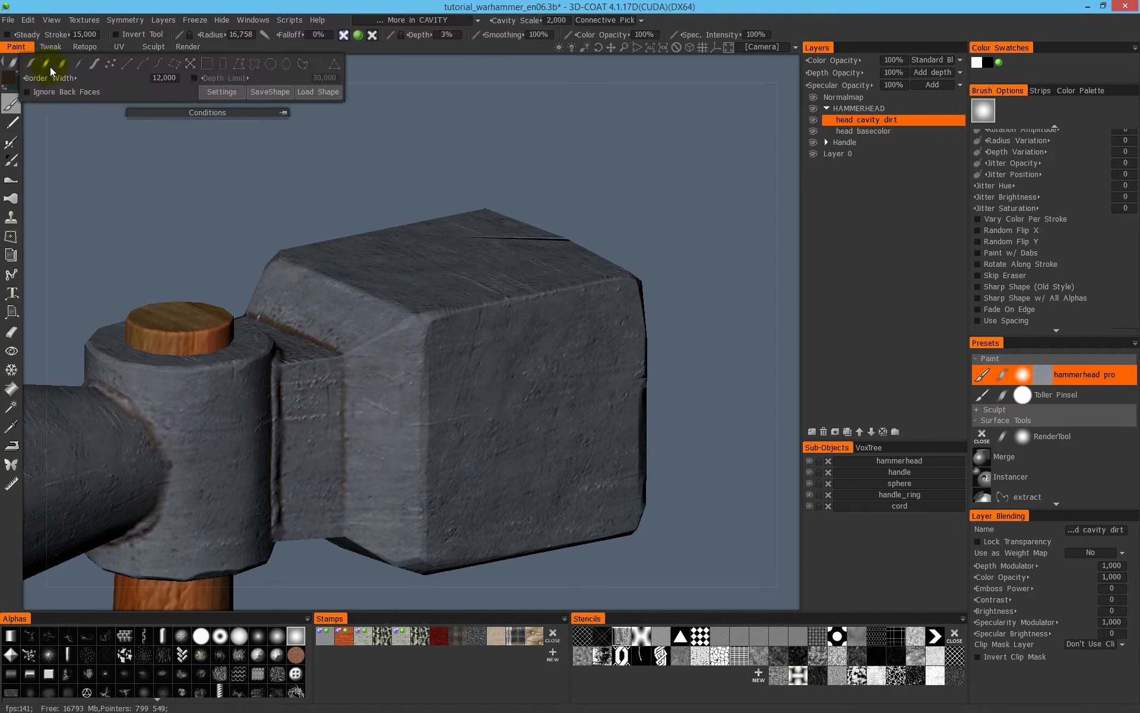
right_drag(351, 391, 339, 389)
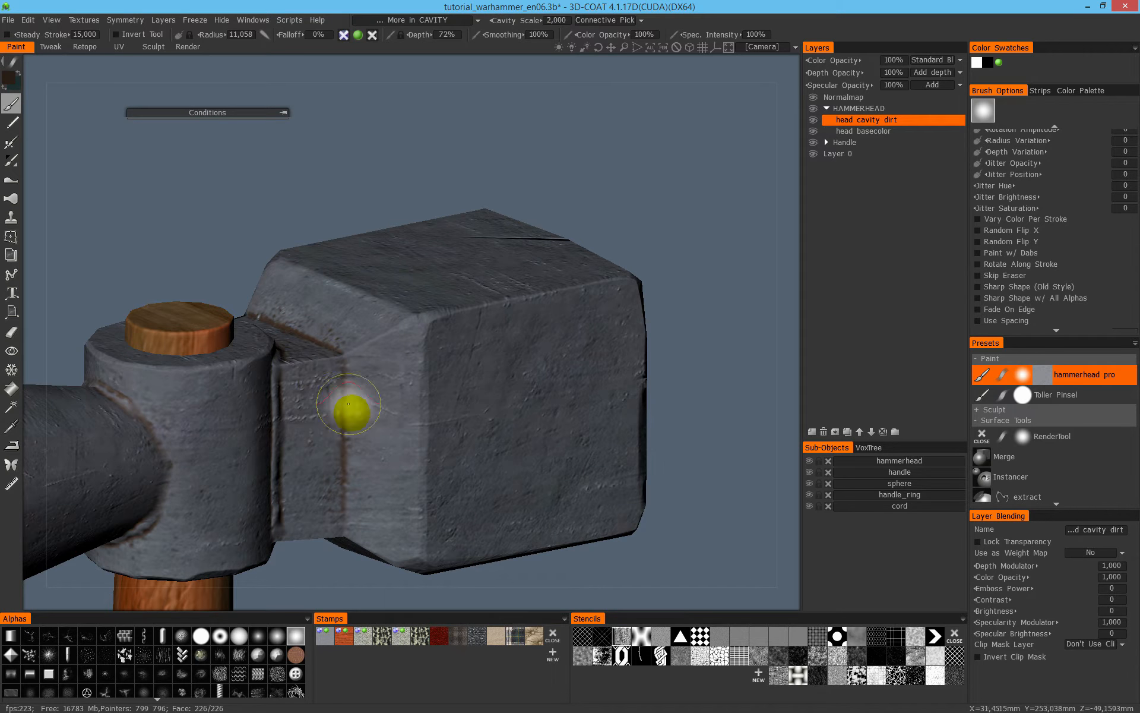
mouse_move(357, 489)
alt+mouse_down()
mouse_move(374, 409)
mouse_move(360, 499)
alt+mouse_up()
alt+middle_drag(362, 493, 414, 364)
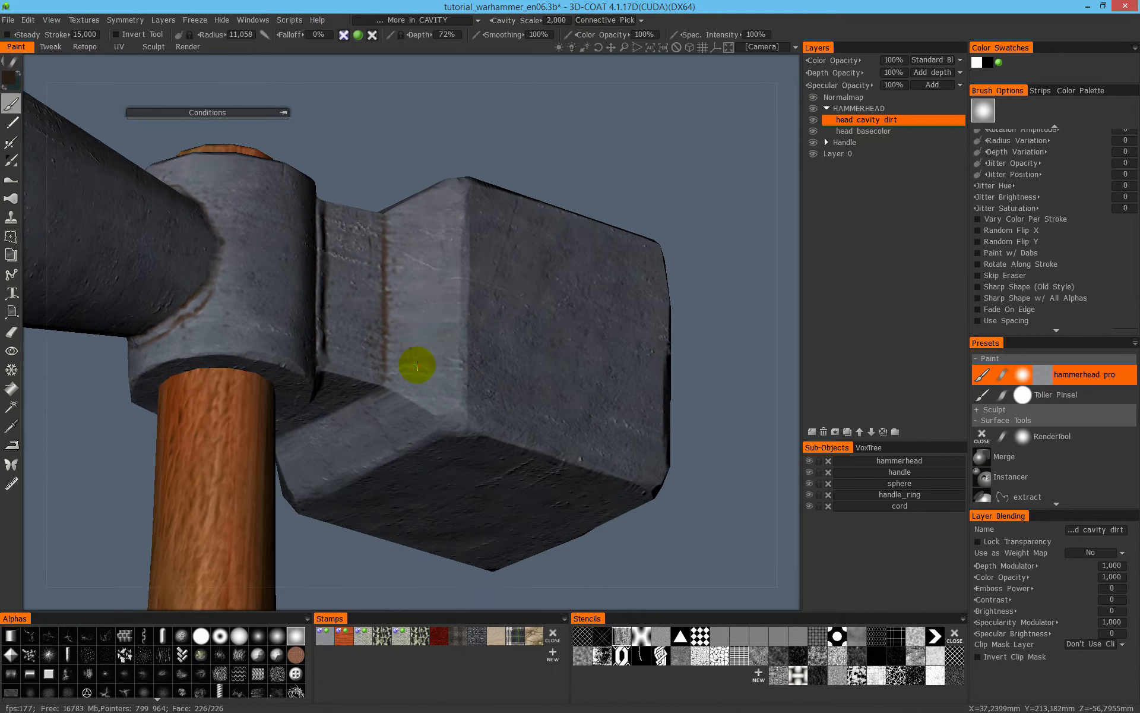
alt+drag(415, 364, 392, 386)
mouse_move(318, 469)
alt+mouse_down()
mouse_move(392, 300)
mouse_move(408, 358)
mouse_move(459, 281)
mouse_move(439, 282)
mouse_move(522, 333)
mouse_move(509, 408)
mouse_move(484, 242)
mouse_move(512, 196)
mouse_move(438, 242)
alt+mouse_up()
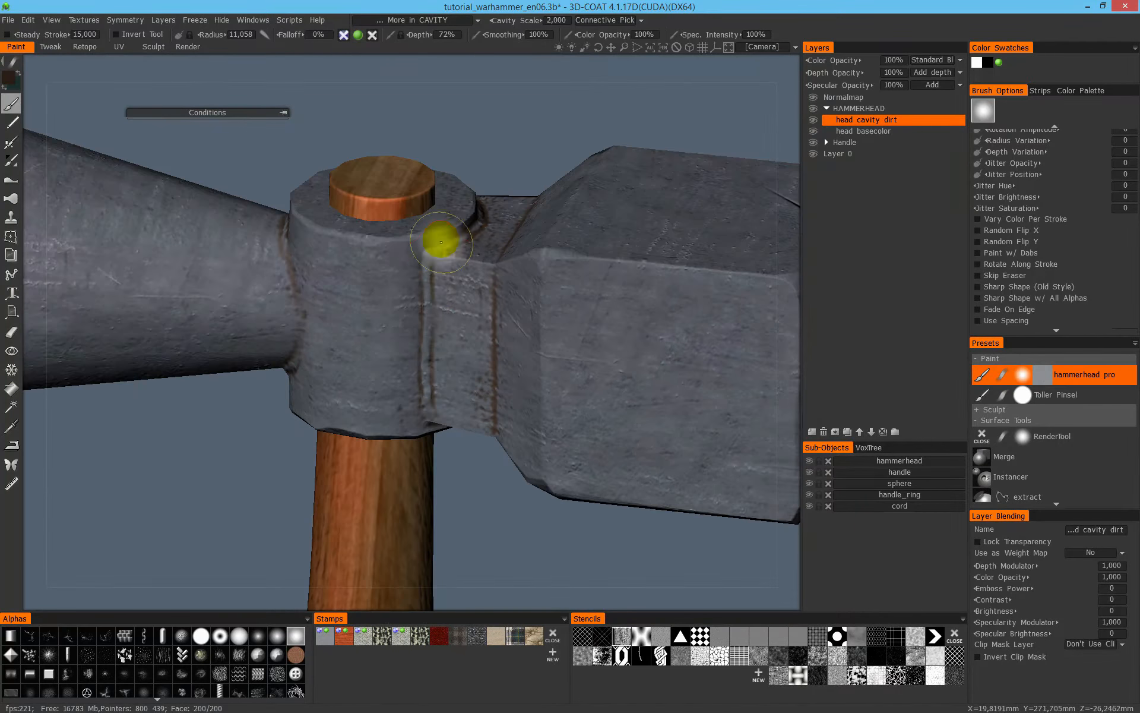
- Paint dirt along the curved socket collar seam and the adjoining creases of the neck
alt+drag(419, 344, 476, 275)
mouse_move(518, 466)
alt+mouse_down()
mouse_move(535, 433)
mouse_move(474, 222)
alt+mouse_up()
alt+right_drag(474, 222, 708, 176)
- Inspect the painted neck dirt up close in Flat Shade and again in the normal shaded view
mouse_move(479, 266)
alt+mouse_down()
mouse_move(499, 283)
mouse_move(465, 257)
mouse_move(560, 301)
mouse_move(491, 212)
mouse_move(383, 177)
alt+mouse_up()
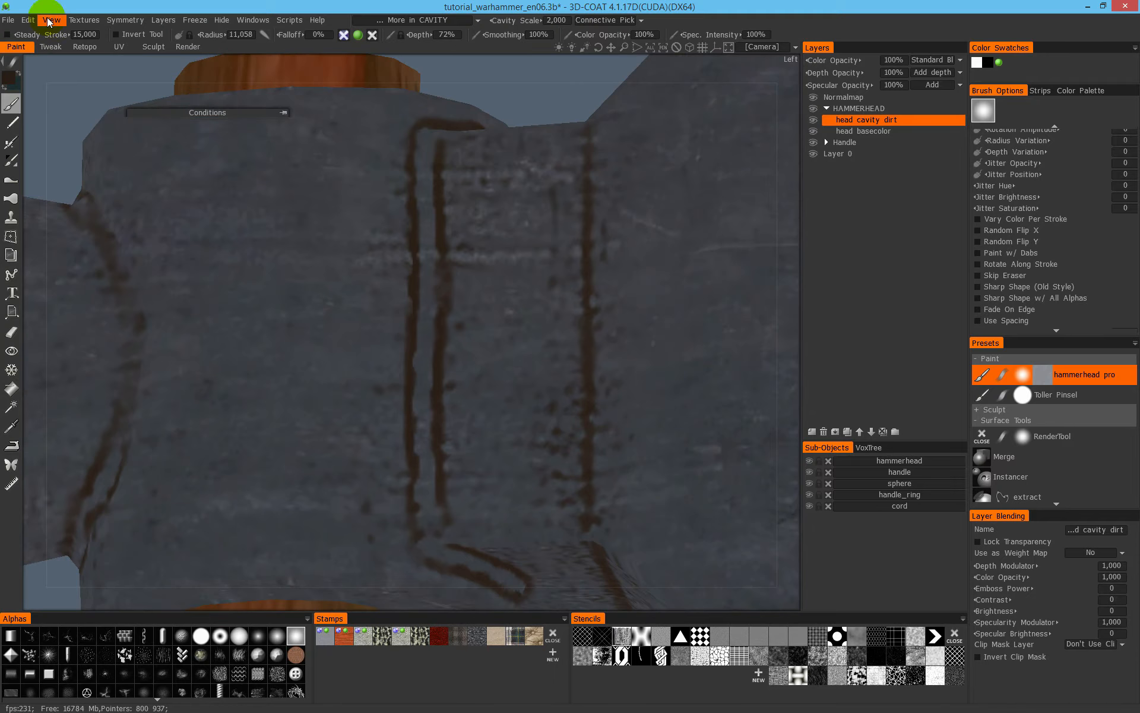
click(48, 21)
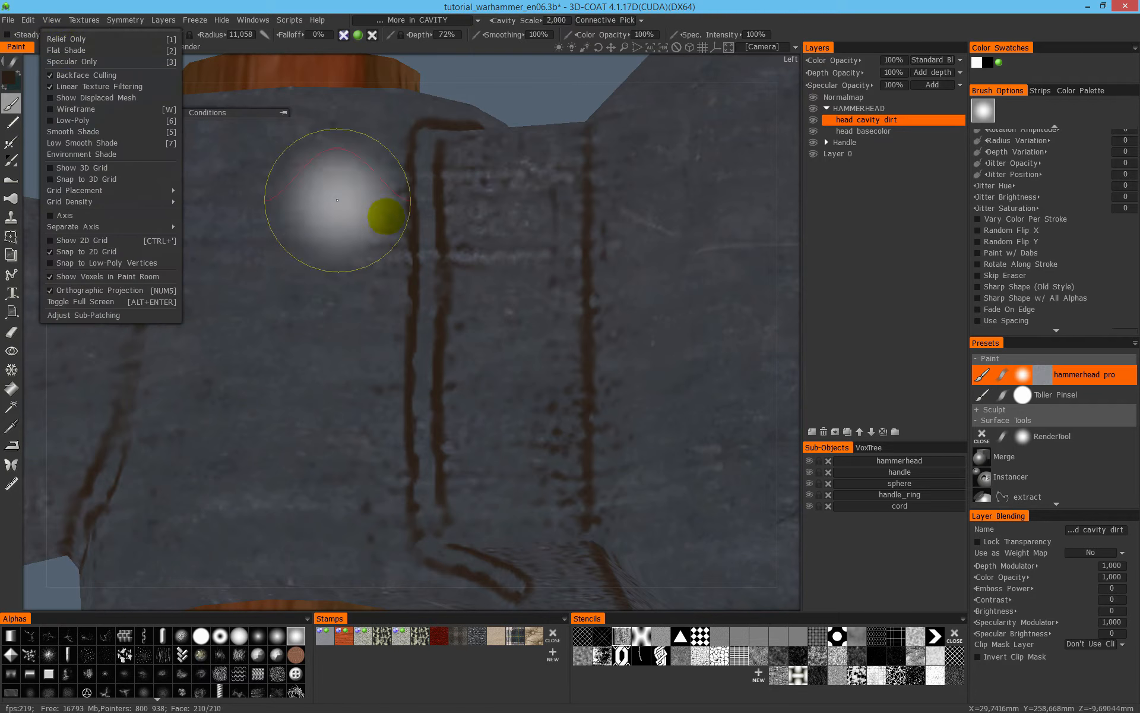
click(68, 51)
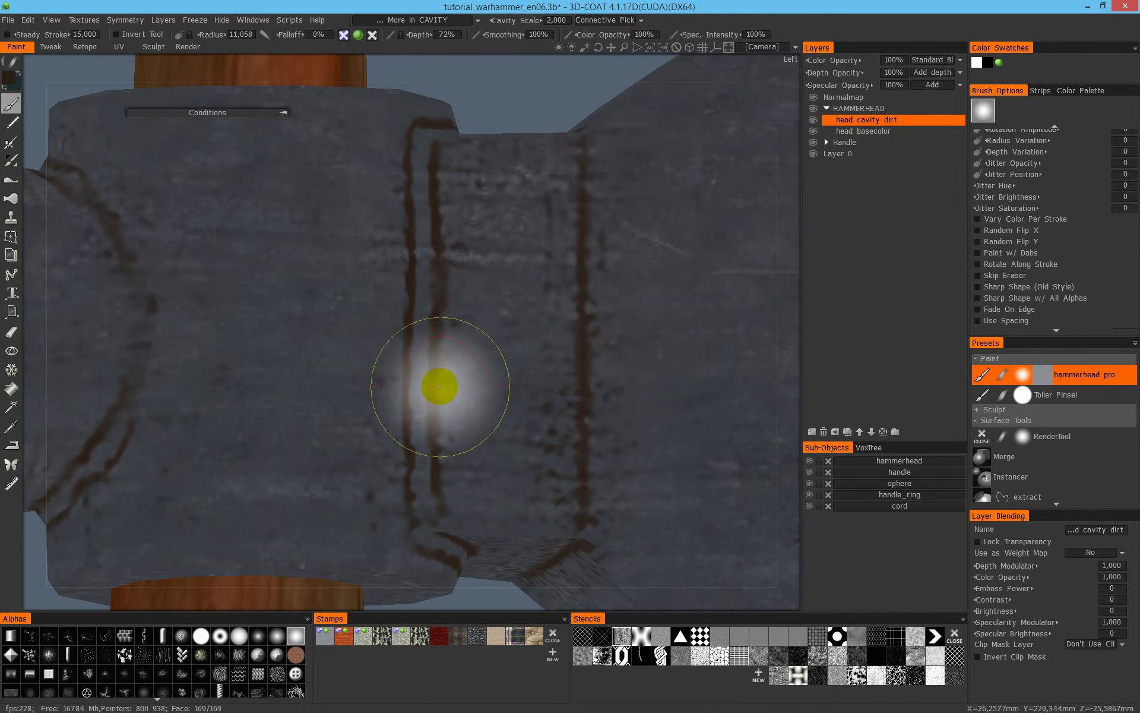
key(2)
alt+middle_drag(542, 352, 471, 354)
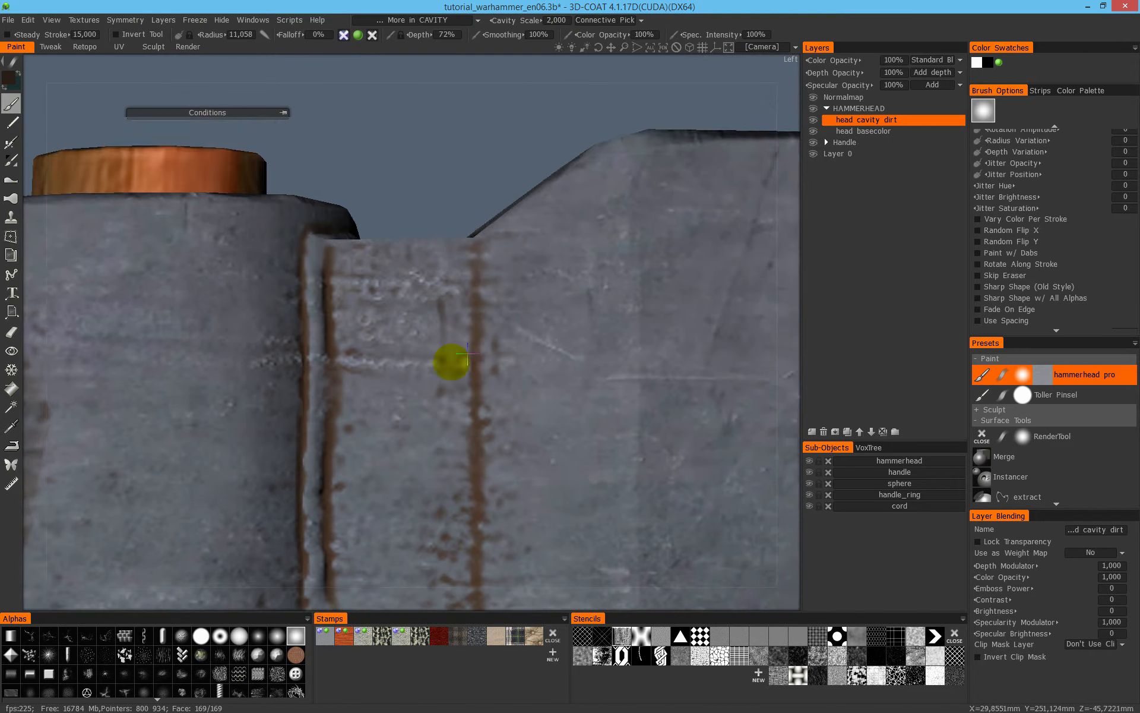
alt+drag(471, 354, 505, 410)
alt+middle_drag(494, 234, 471, 329)
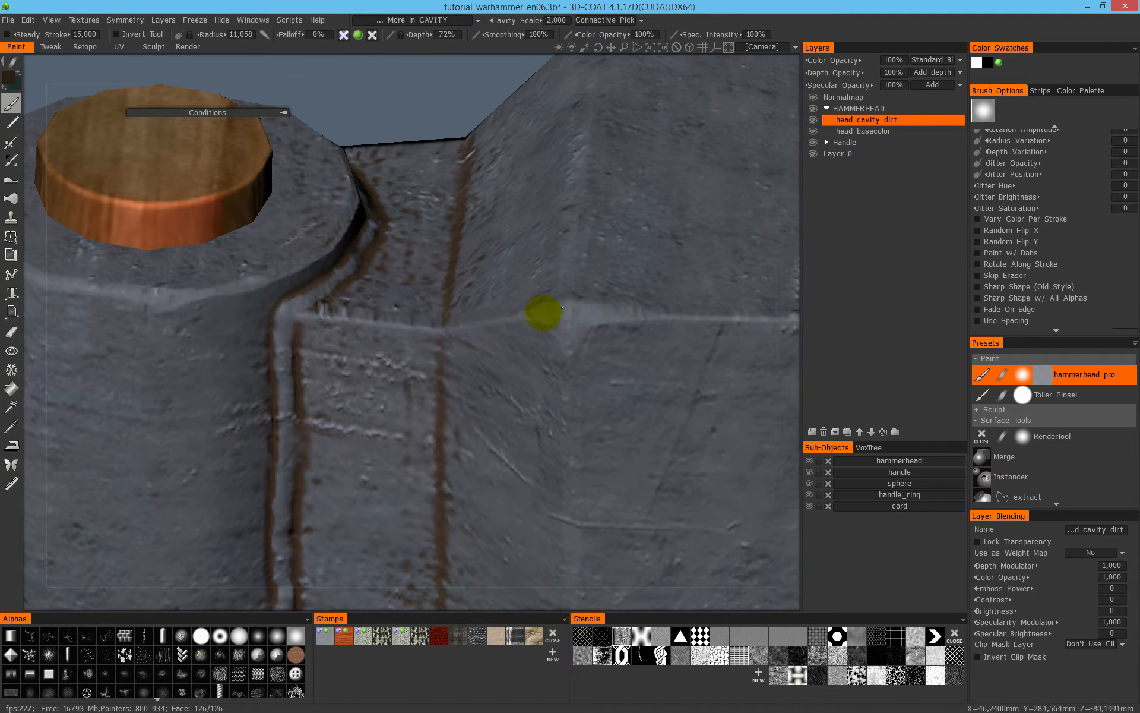
- Enlarge the brush radius to about 16 and brush dirt into the pits and scratches on the striking block's faces
alt+drag(537, 270, 459, 333)
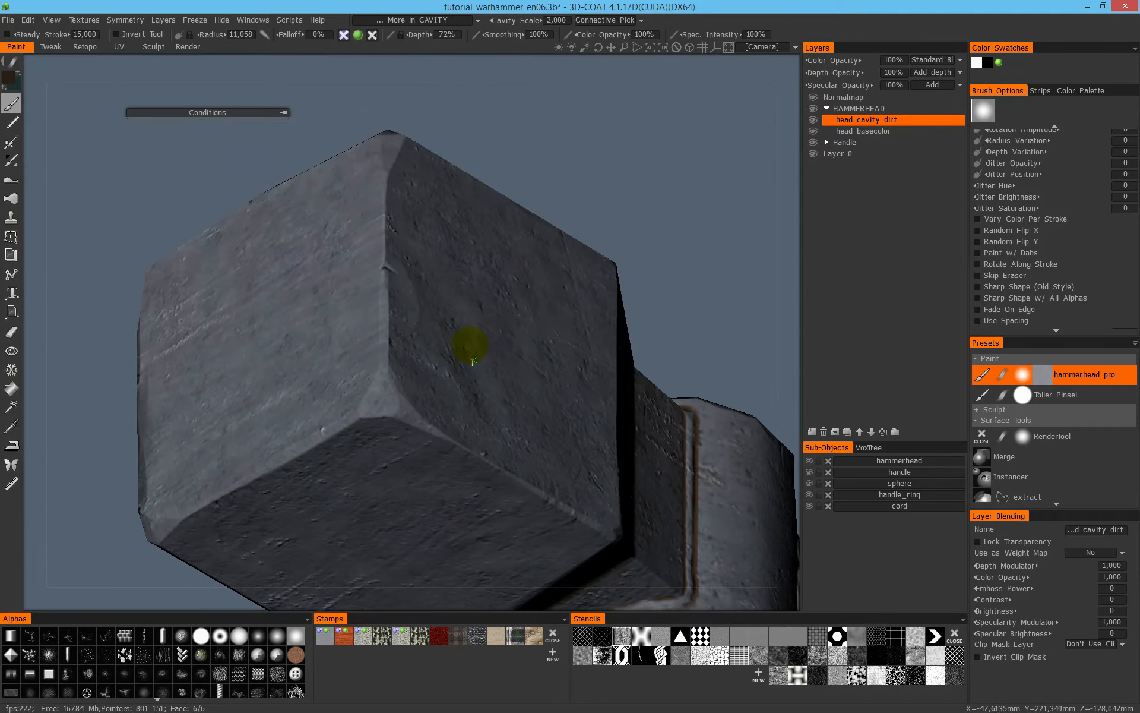
right_drag(500, 285, 522, 301)
alt+drag(558, 348, 475, 344)
alt+drag(526, 477, 437, 351)
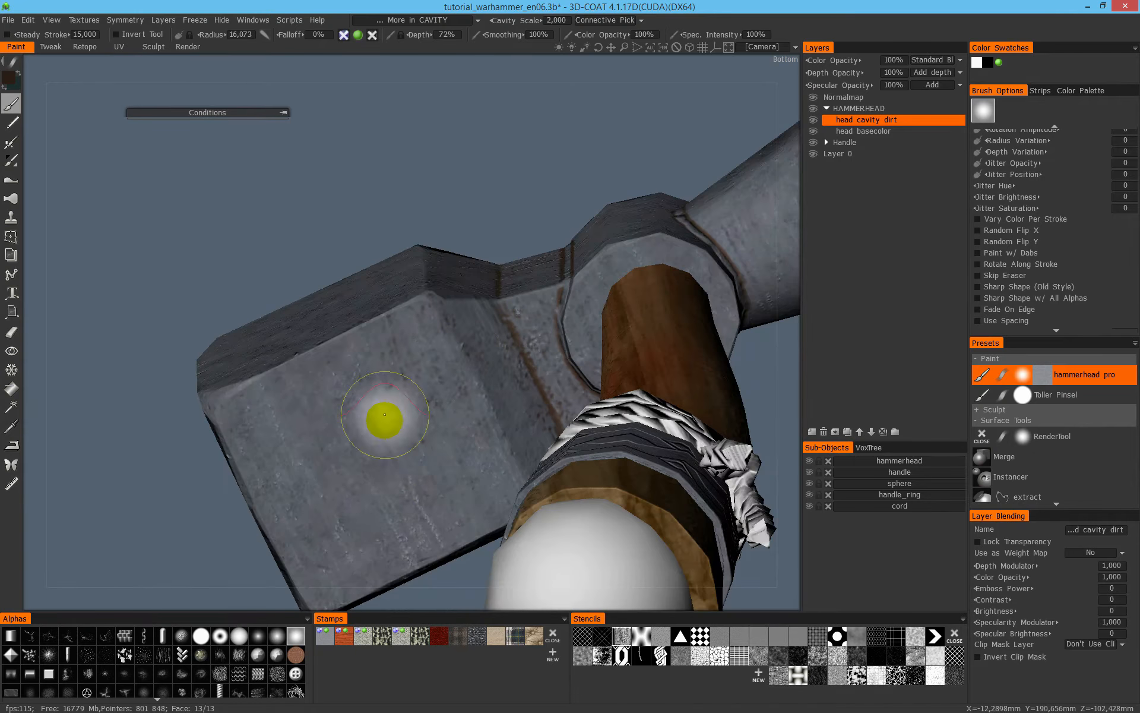
mouse_move(372, 558)
alt+mouse_down()
mouse_move(637, 444)
mouse_move(517, 358)
mouse_move(468, 343)
mouse_move(574, 284)
mouse_move(614, 395)
mouse_move(542, 308)
mouse_move(420, 422)
alt+mouse_up()
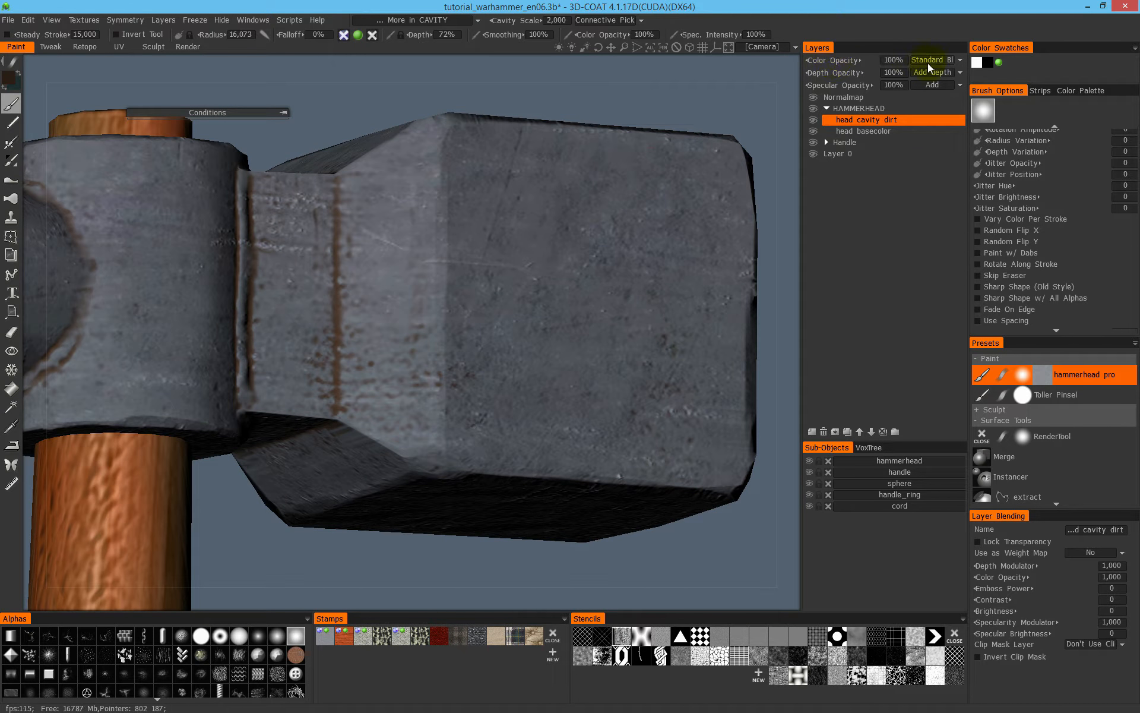
- Try Dissolve and Darken color blending on the head cavity dirt layer, viewing the hammer head in Flat Shade
click(946, 59)
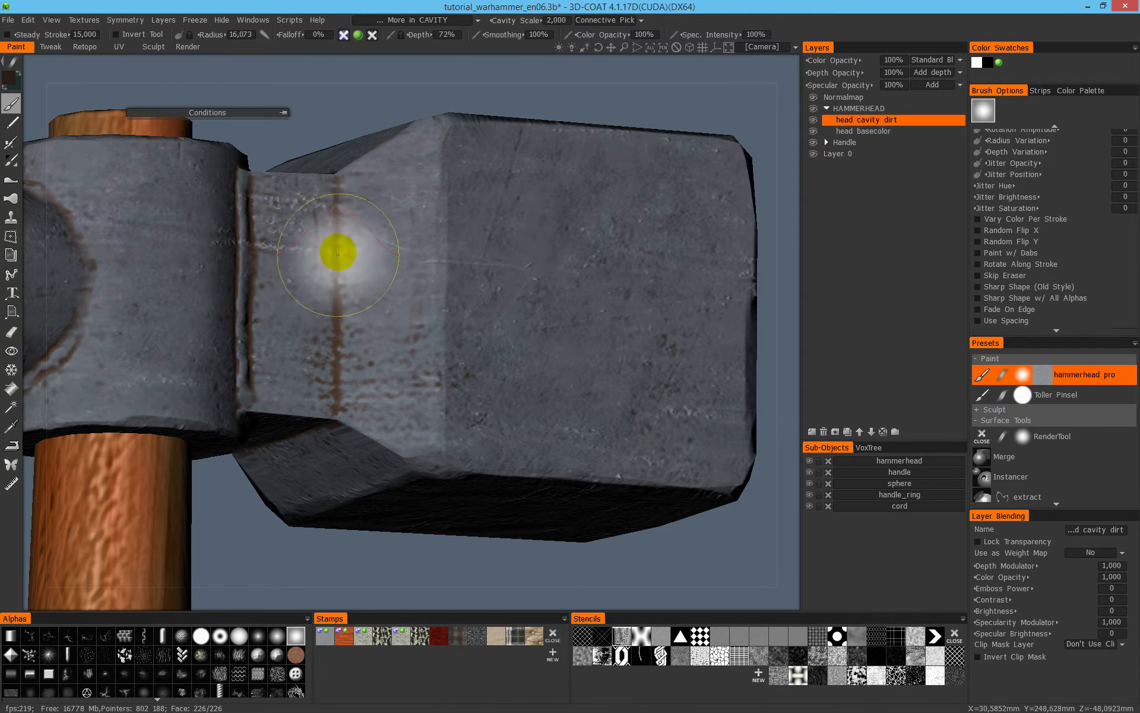
key(1)
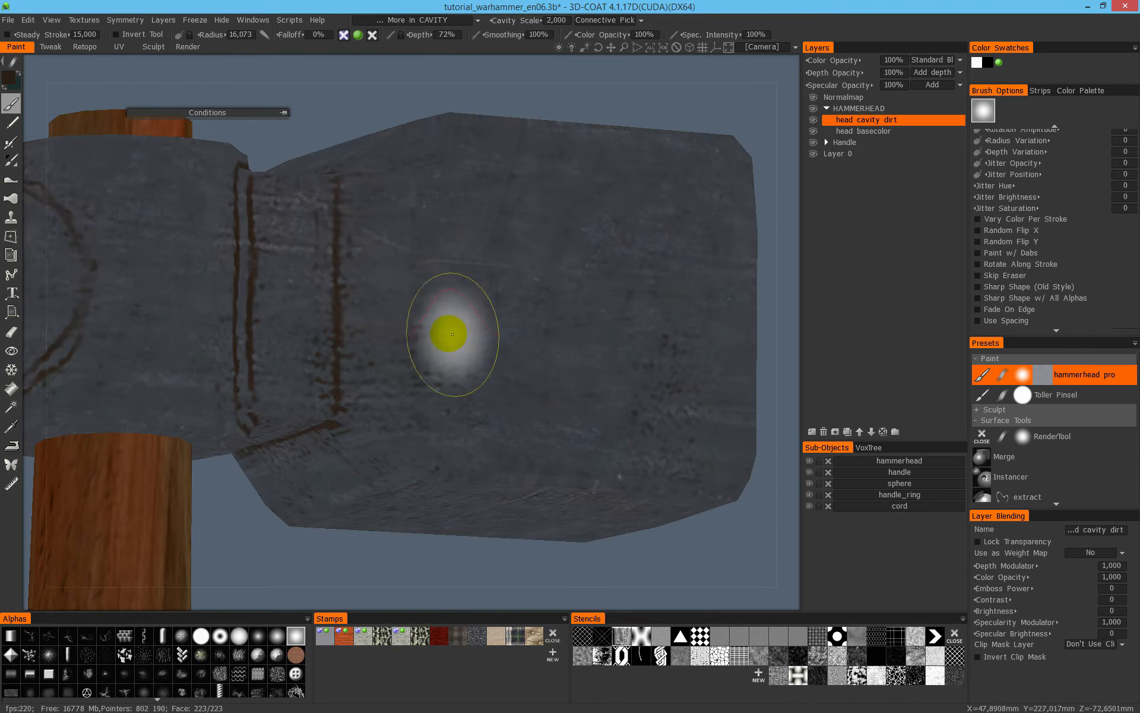
alt+middle_drag(392, 306, 558, 331)
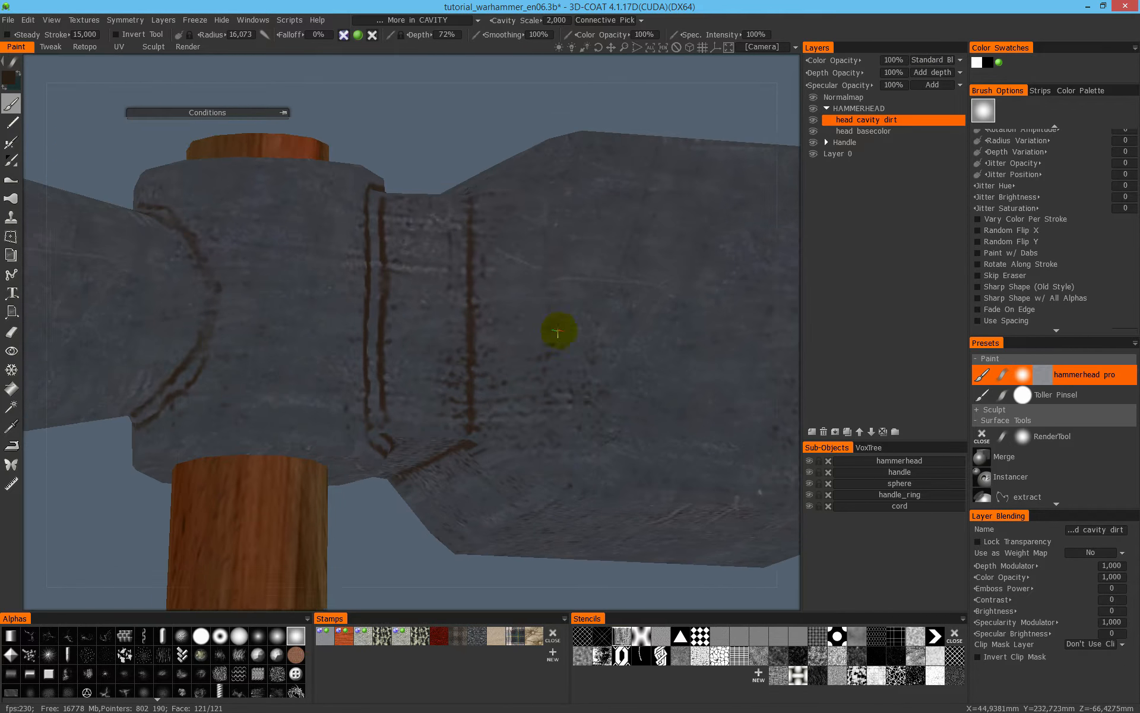
click(934, 61)
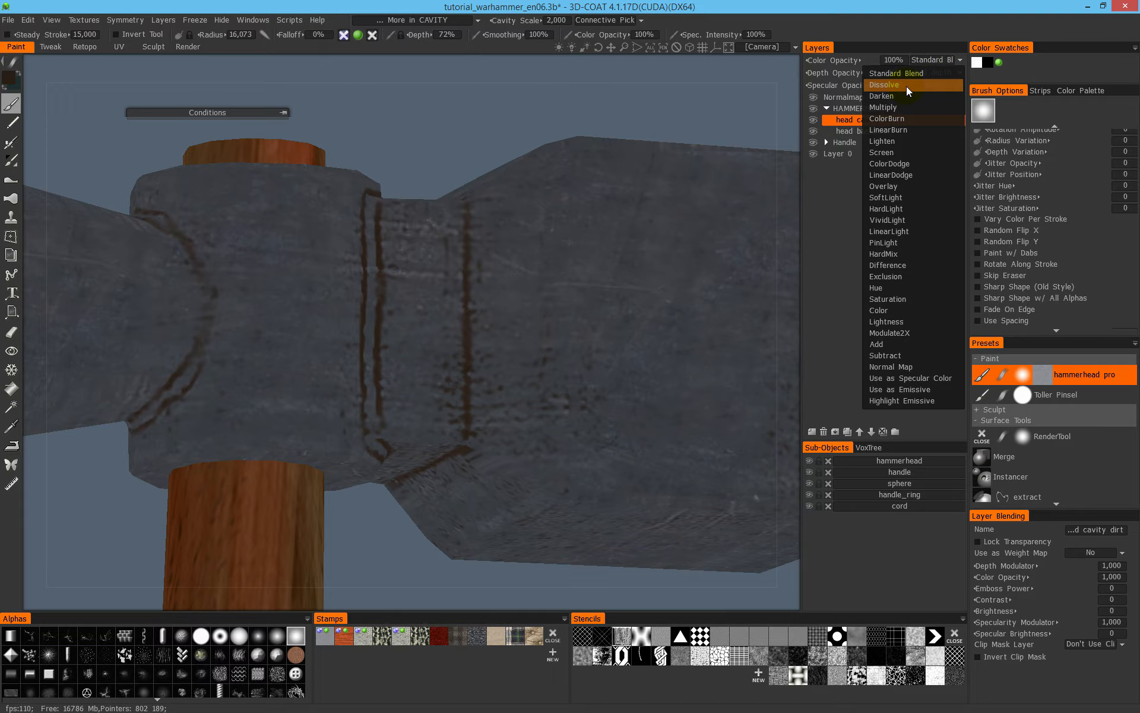
click(906, 85)
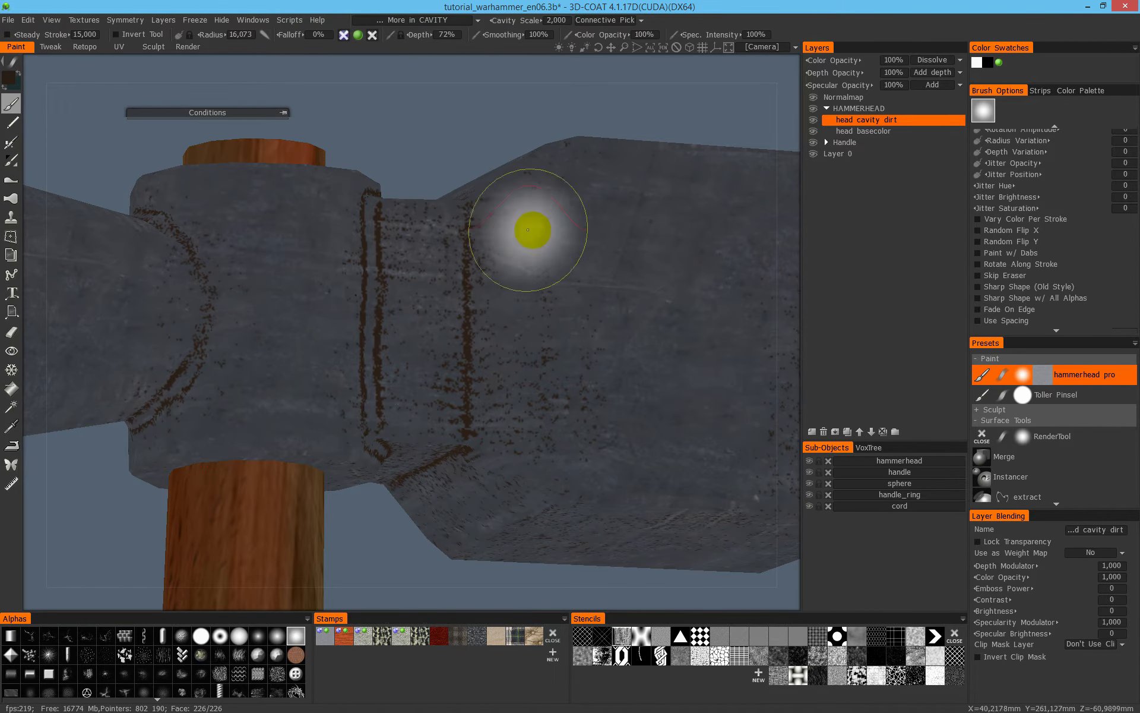
click(932, 61)
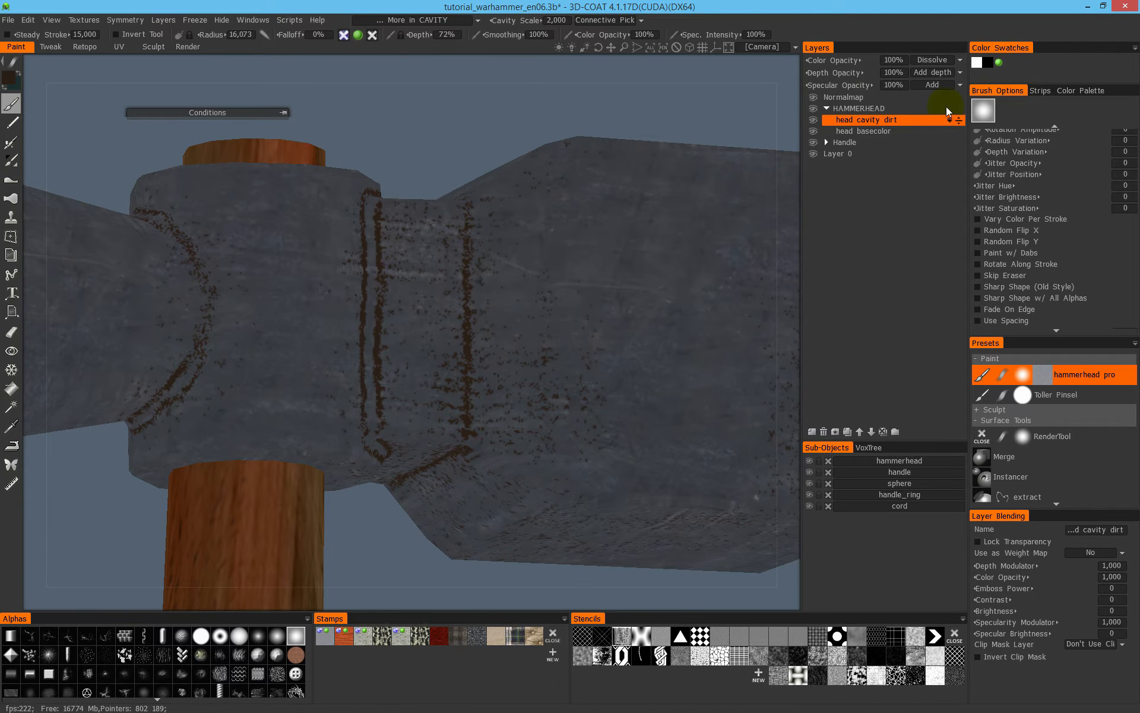
click(935, 60)
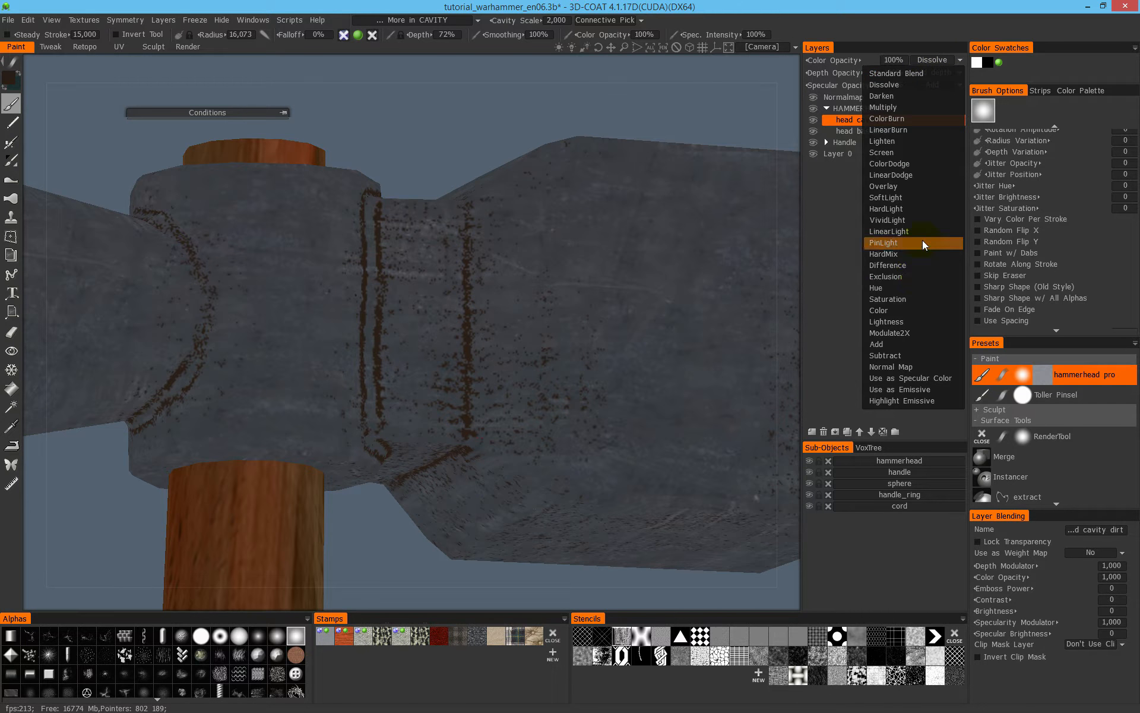
click(906, 96)
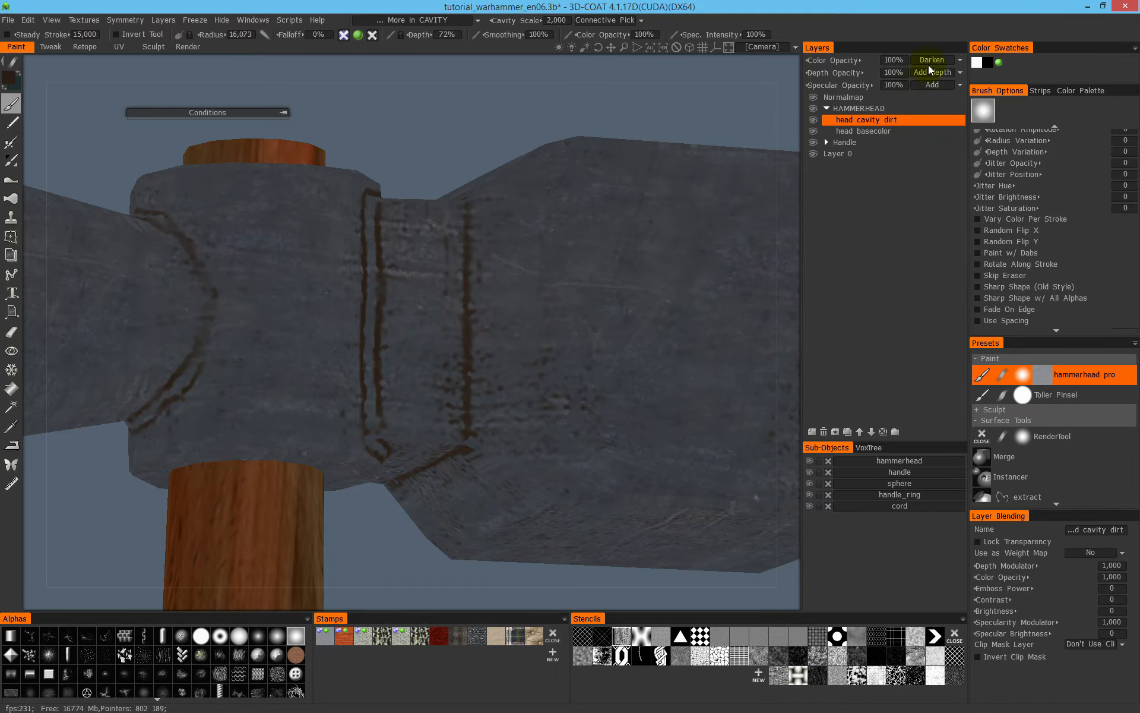
- Try Multiply, ColorBurn, LinearBurn and Lighten color blending on the head cavity dirt layer
click(930, 61)
click(921, 107)
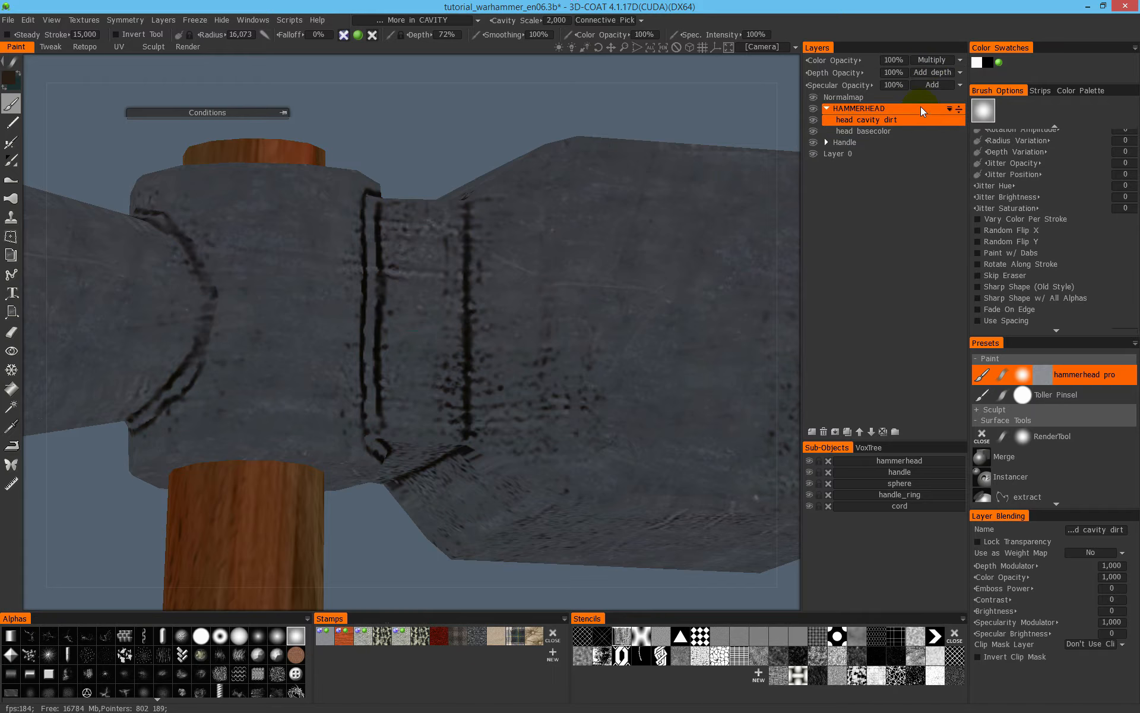
click(940, 62)
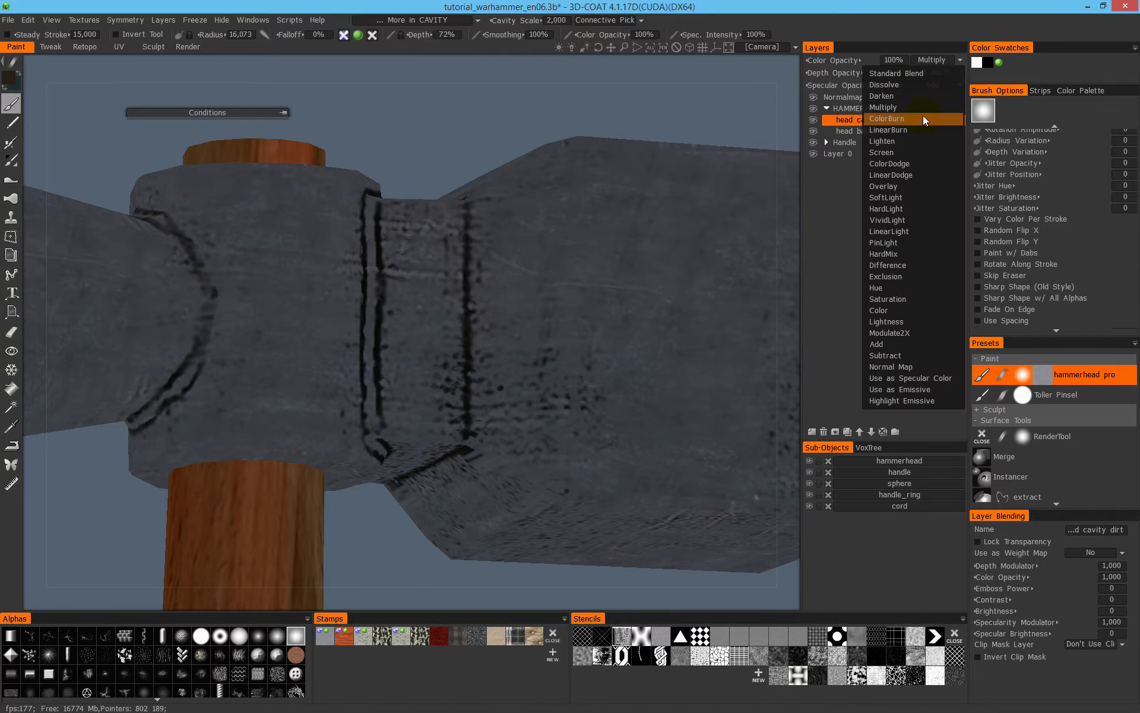
click(920, 122)
click(932, 60)
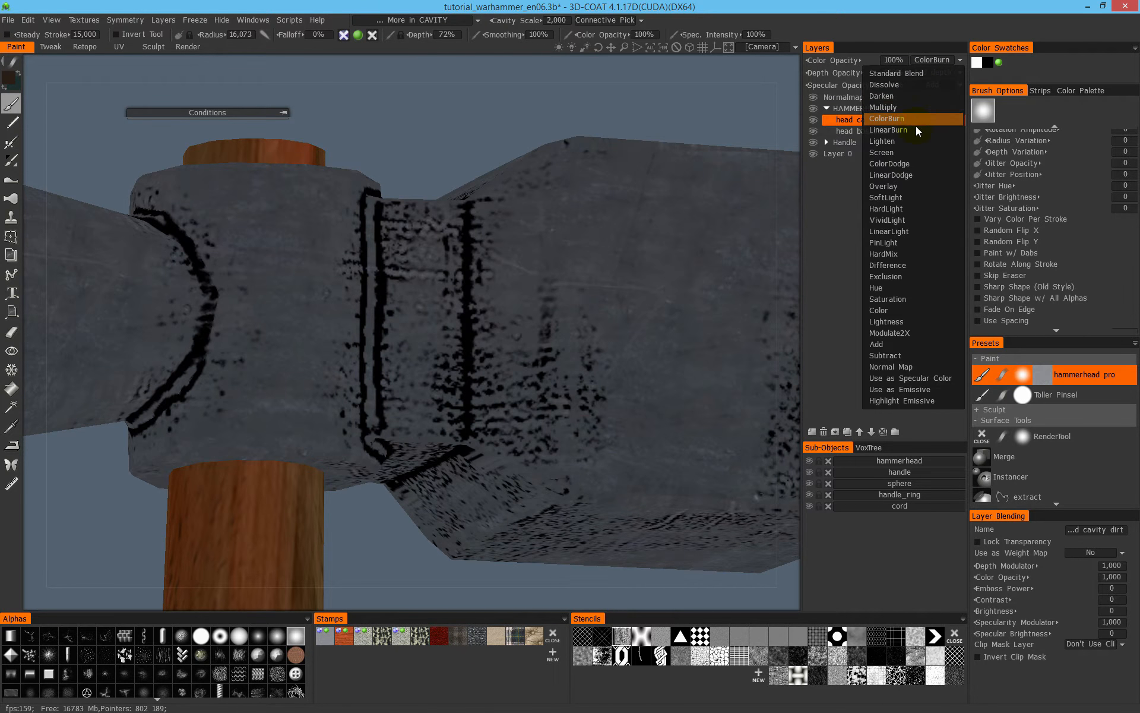
click(917, 122)
click(933, 64)
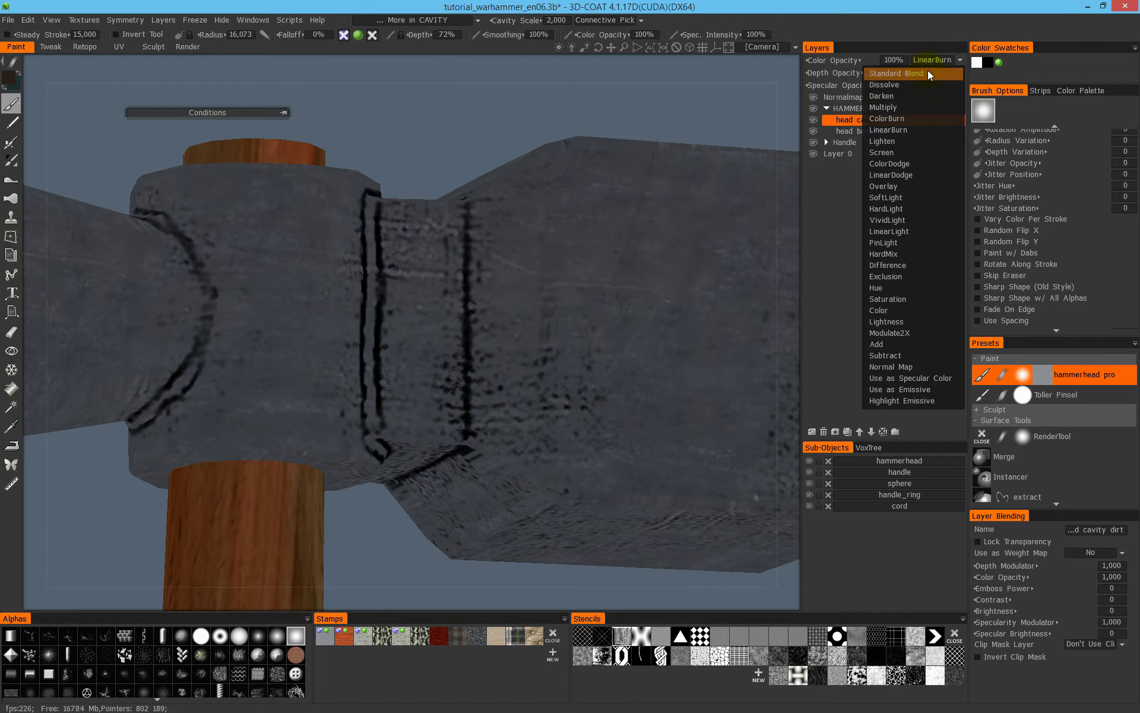
click(919, 142)
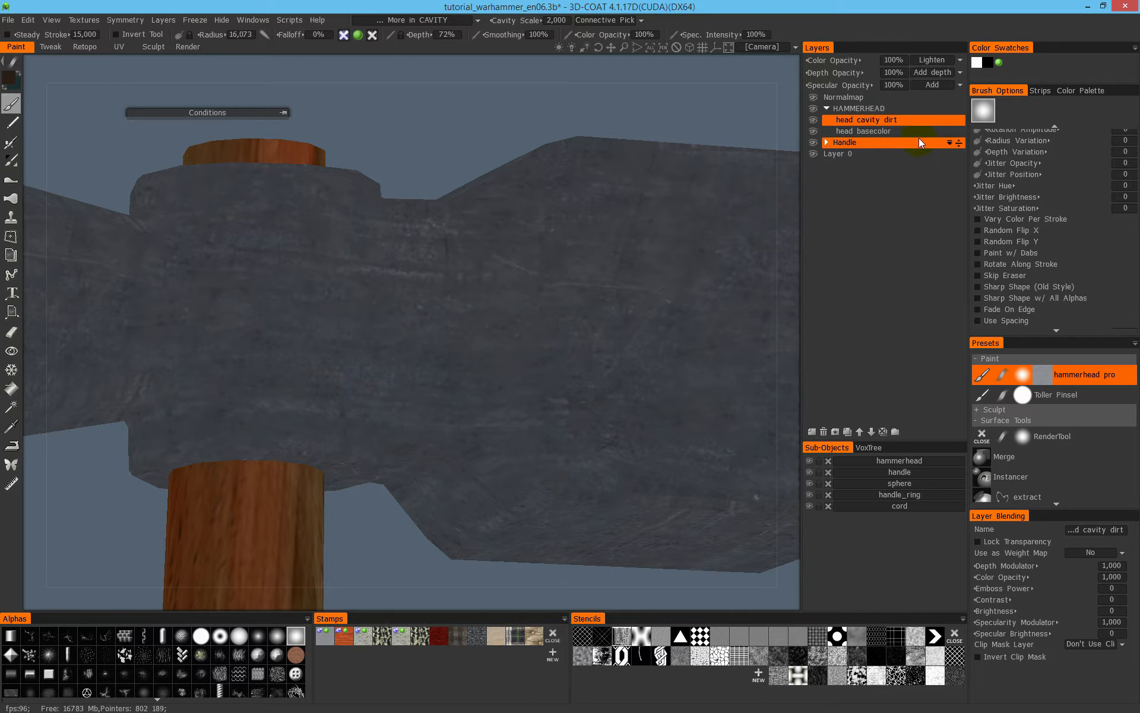
- Try ColorDodge, LinearDodge and Overlay color blending on the dirt layer, checking Overlay in the normal shaded view
click(936, 63)
click(920, 164)
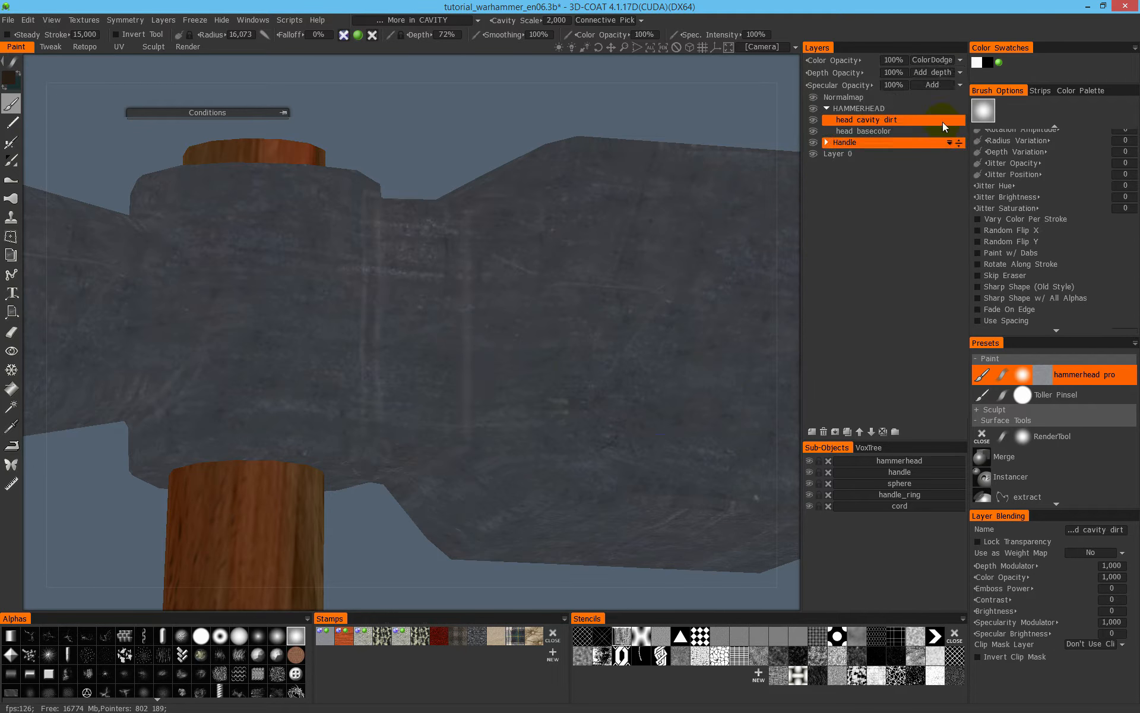
click(936, 61)
click(920, 175)
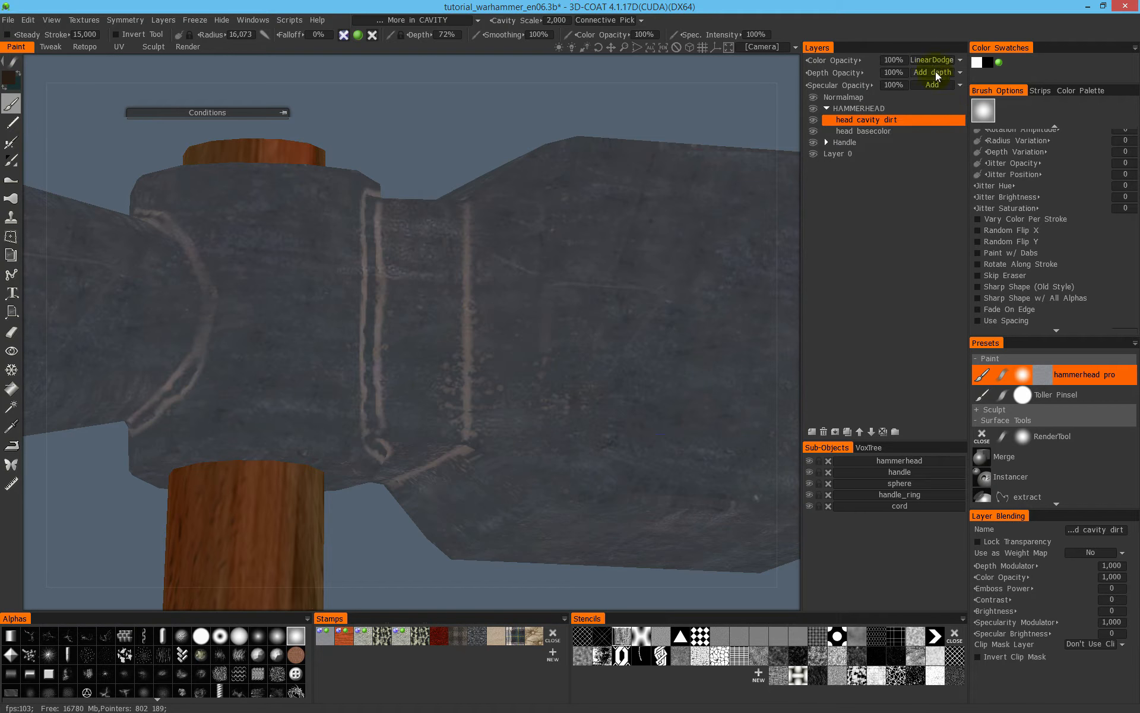
click(936, 64)
click(913, 186)
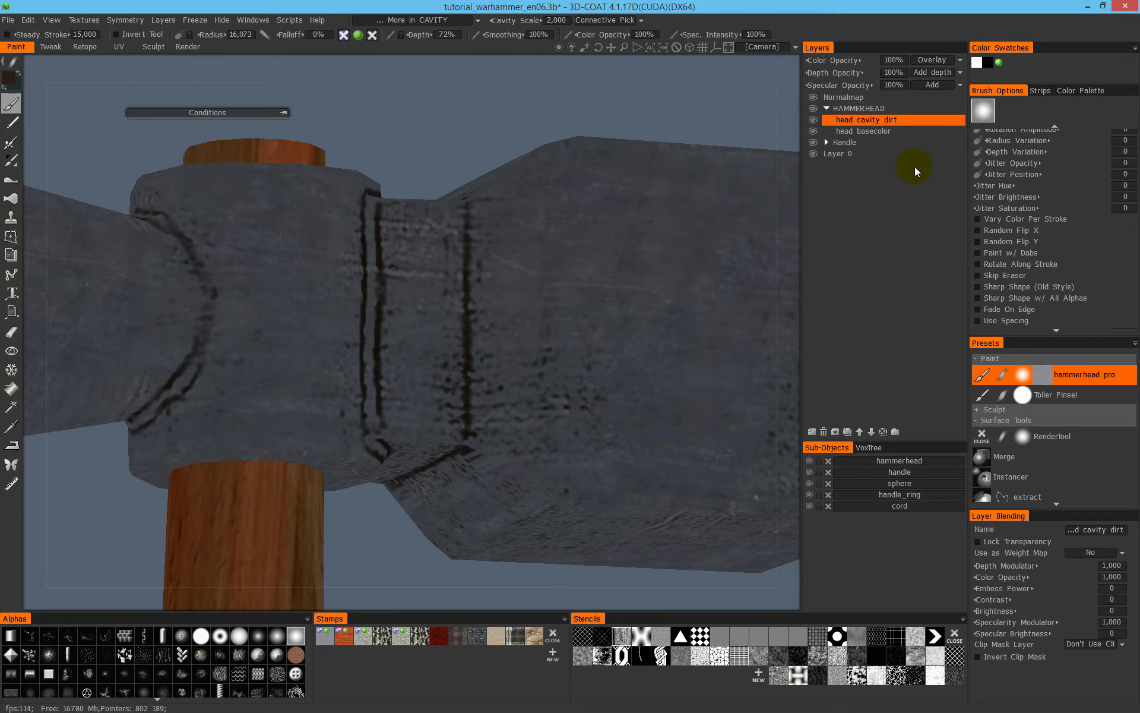
key(2)
mouse_move(603, 278)
alt+mouse_down()
mouse_move(566, 288)
mouse_move(720, 208)
alt+mouse_up()
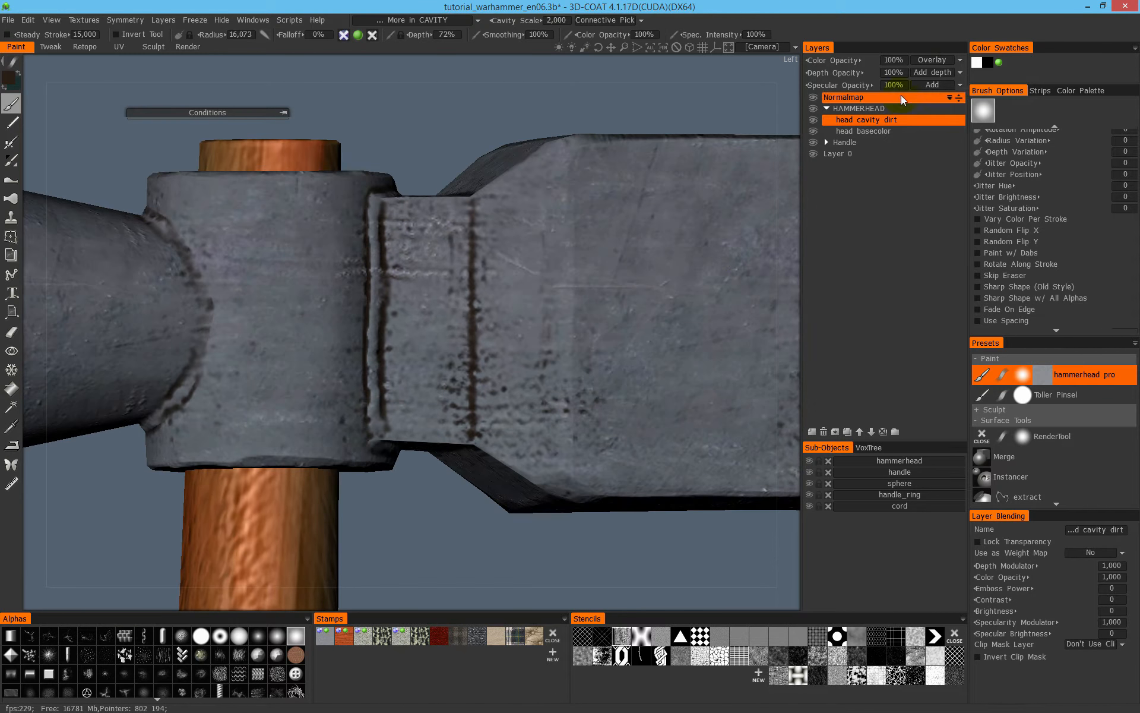
click(938, 59)
alt+drag(349, 286, 552, 308)
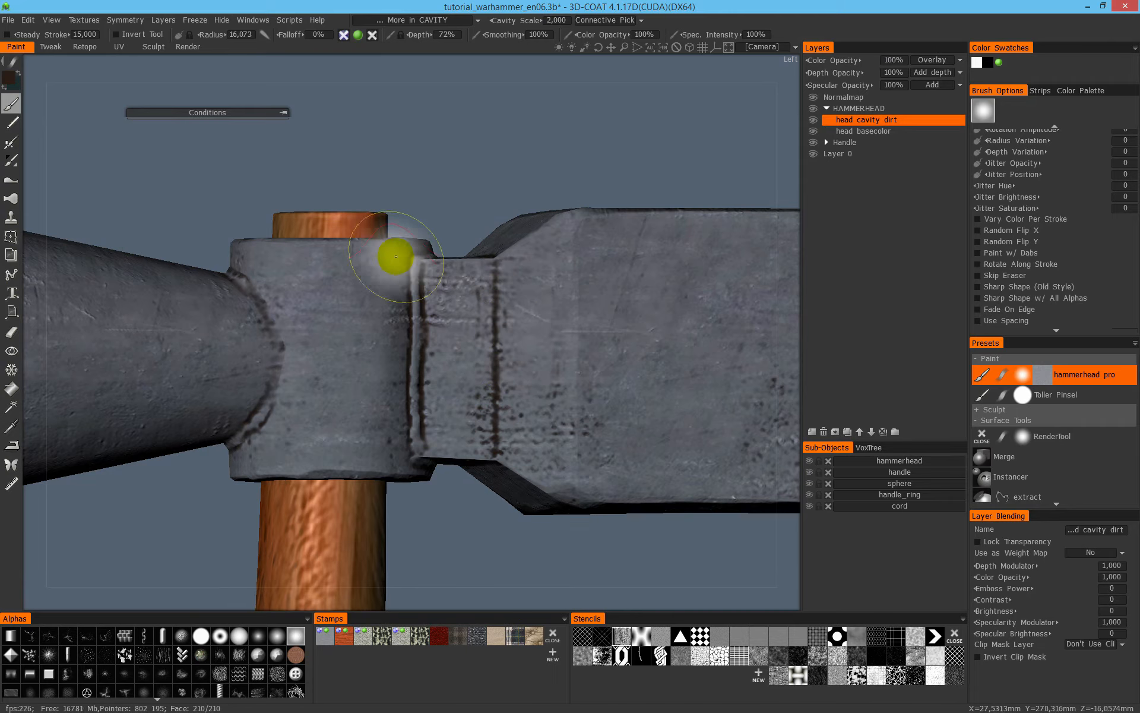
- Pick a brighter reddish brown with about 71% saturation and 43% lightness and paint it along the crease between neck and striking block
click(18, 79)
click(406, 342)
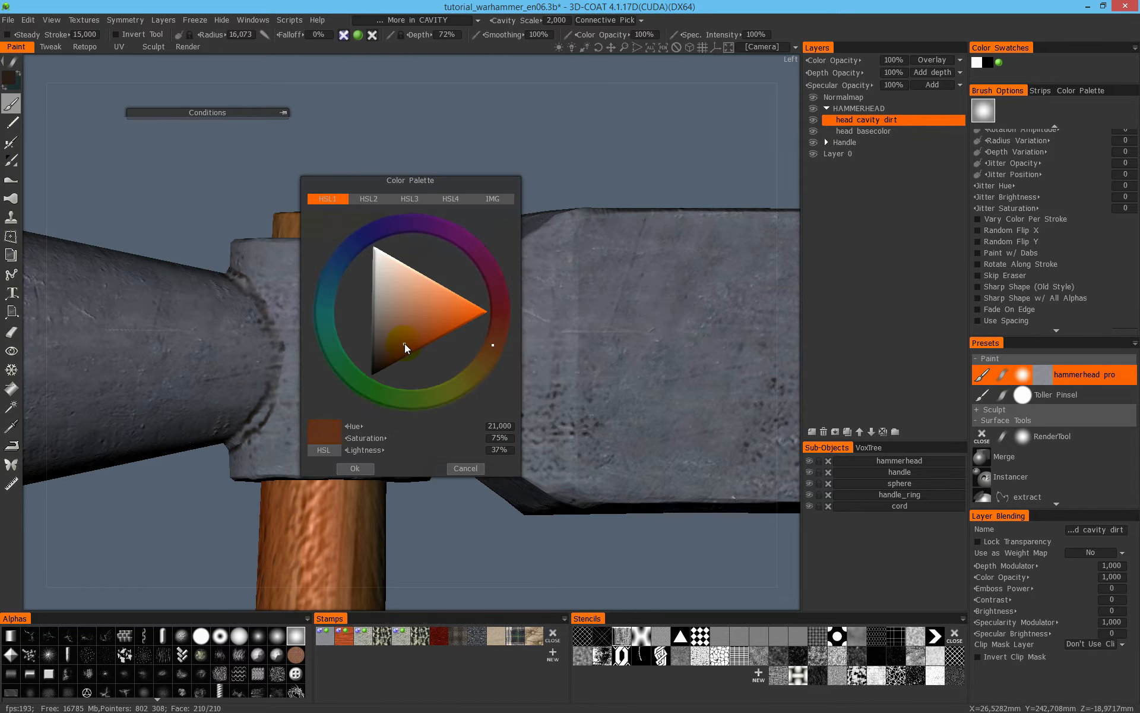
click(354, 468)
drag(486, 410, 495, 298)
mouse_move(499, 455)
alt+mouse_down()
mouse_move(565, 356)
mouse_move(535, 331)
alt+mouse_up()
- Choose a less saturated brown, save it as a color swatch and paint it into the neck's creases and pits
click(17, 79)
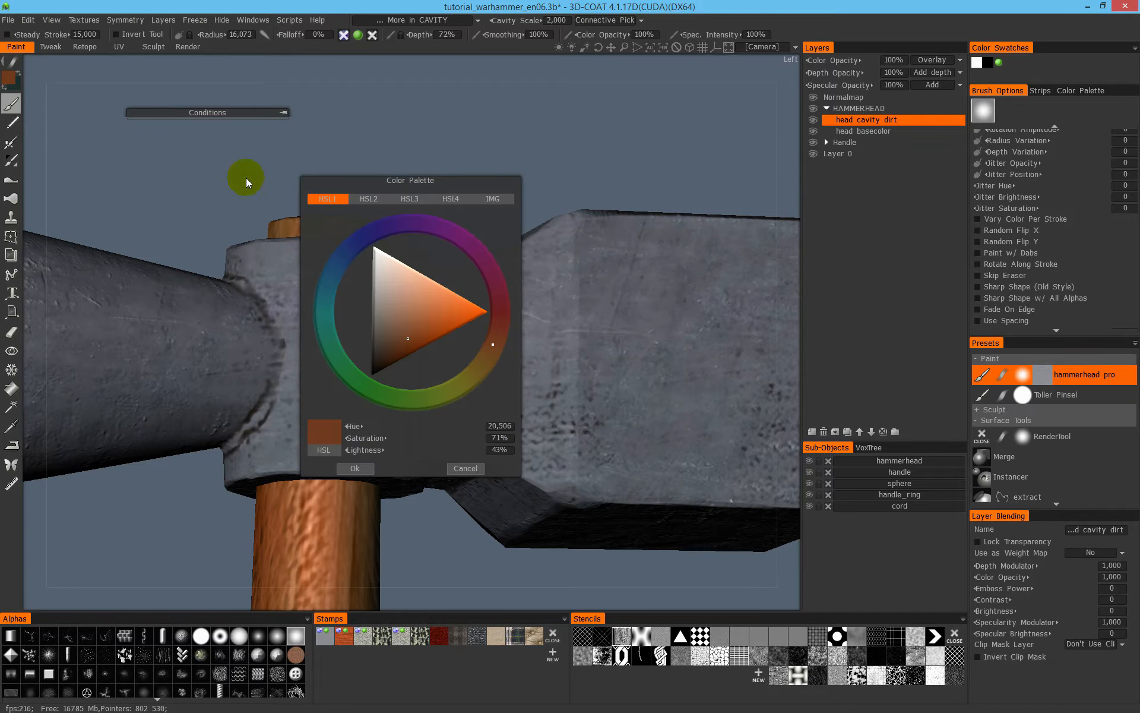
click(390, 337)
click(358, 468)
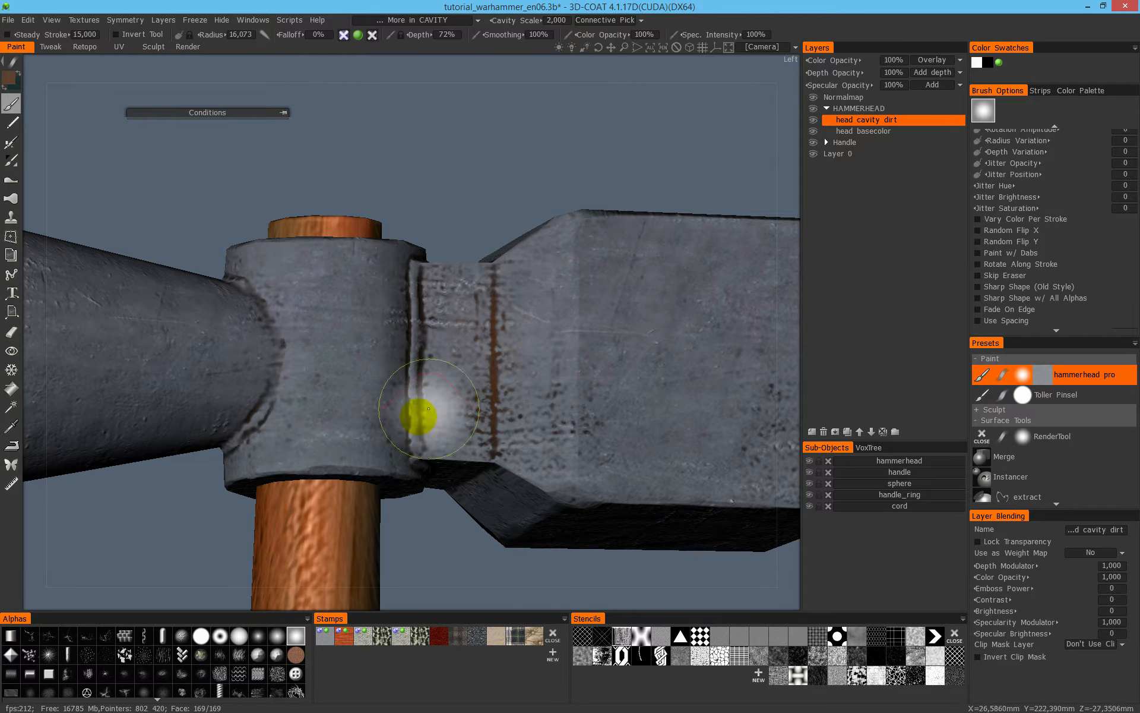
click(495, 400)
click(1000, 63)
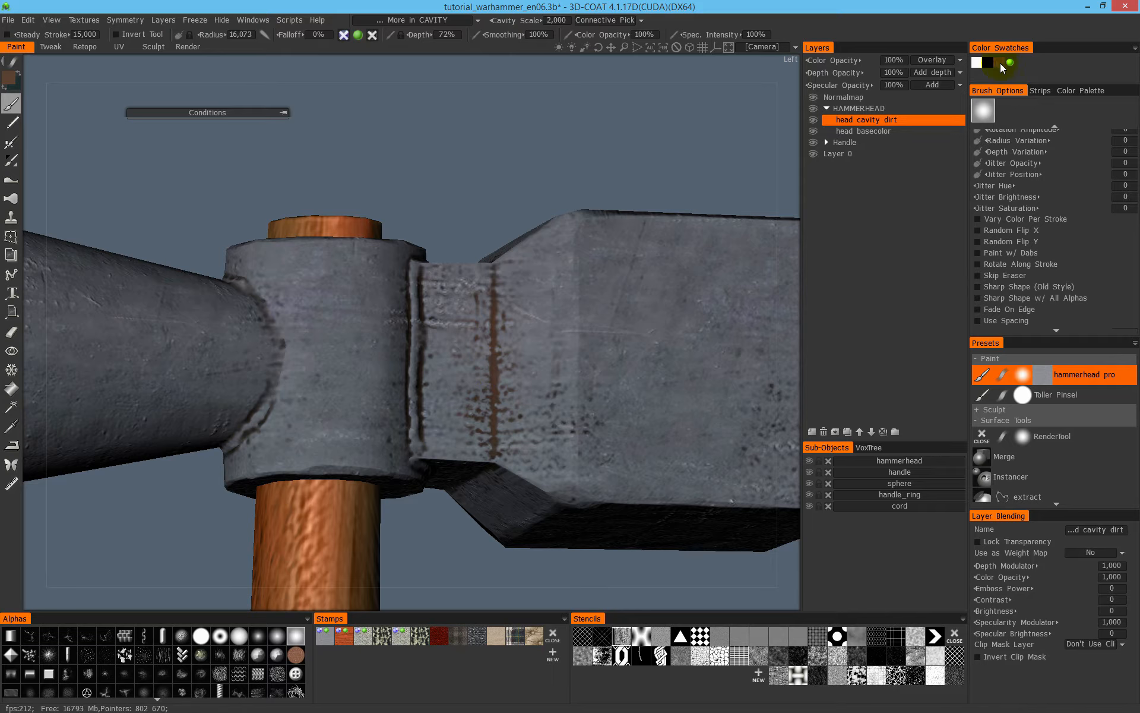
alt+drag(558, 357, 437, 286)
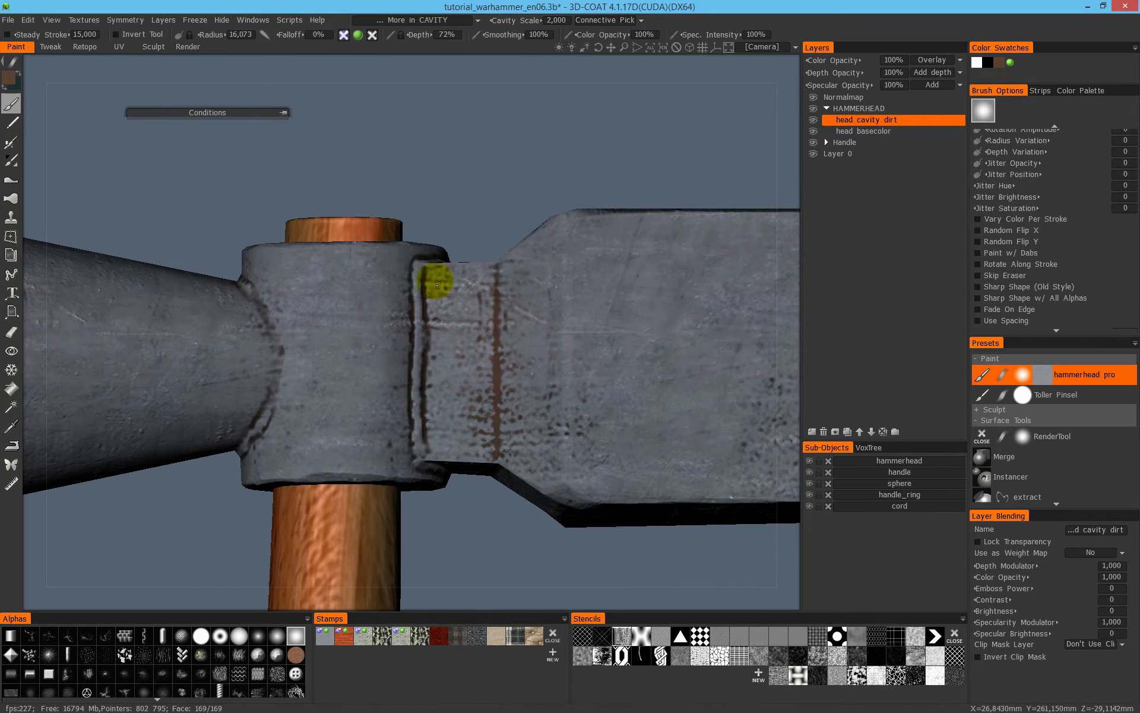
- Try Multiply, LinearBurn, HardLight, VividLight and SoftLight color blending on the repainted dirt layer
click(942, 61)
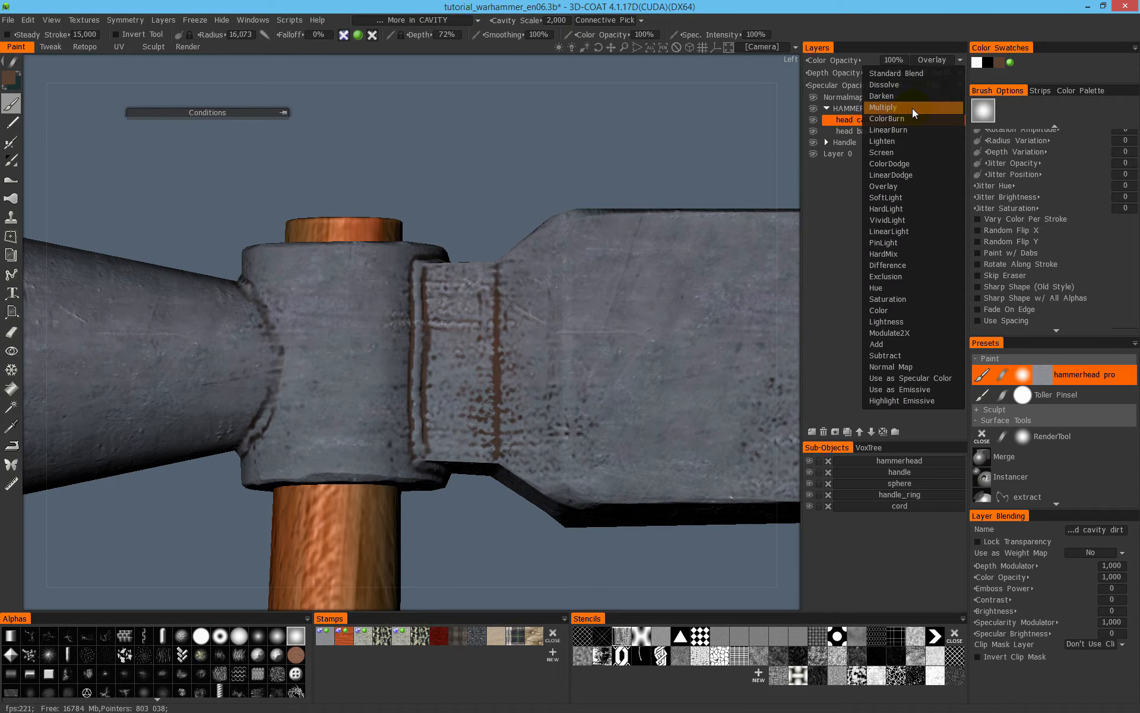
click(913, 108)
click(938, 61)
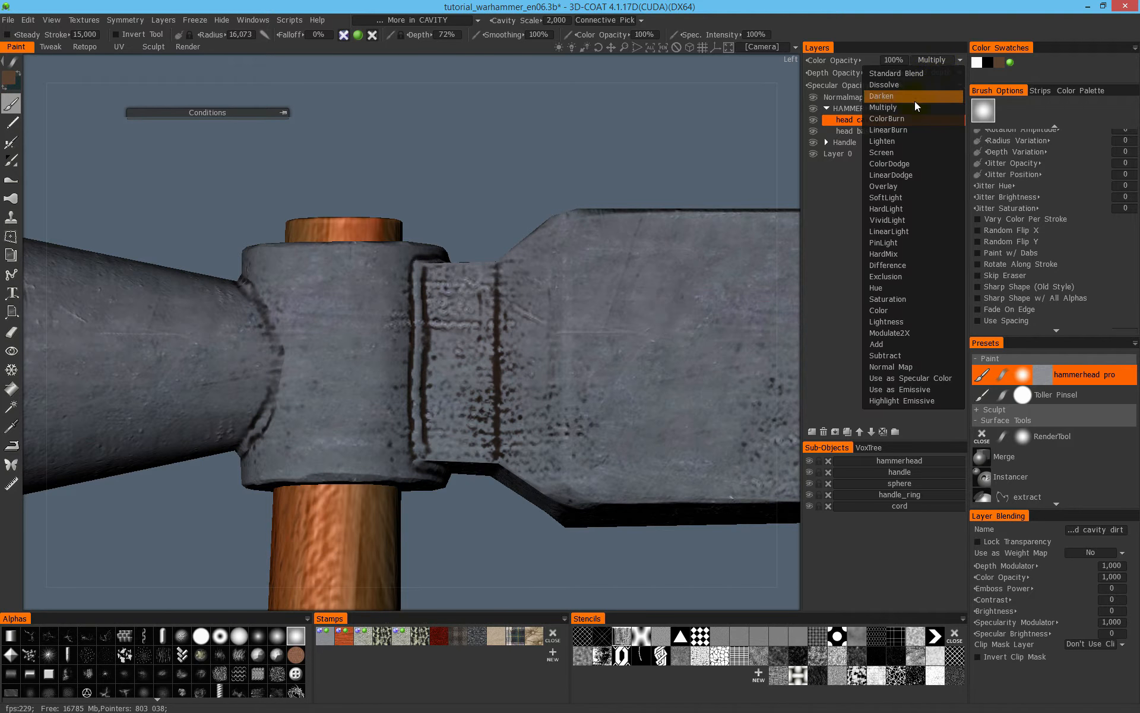
click(917, 127)
click(936, 61)
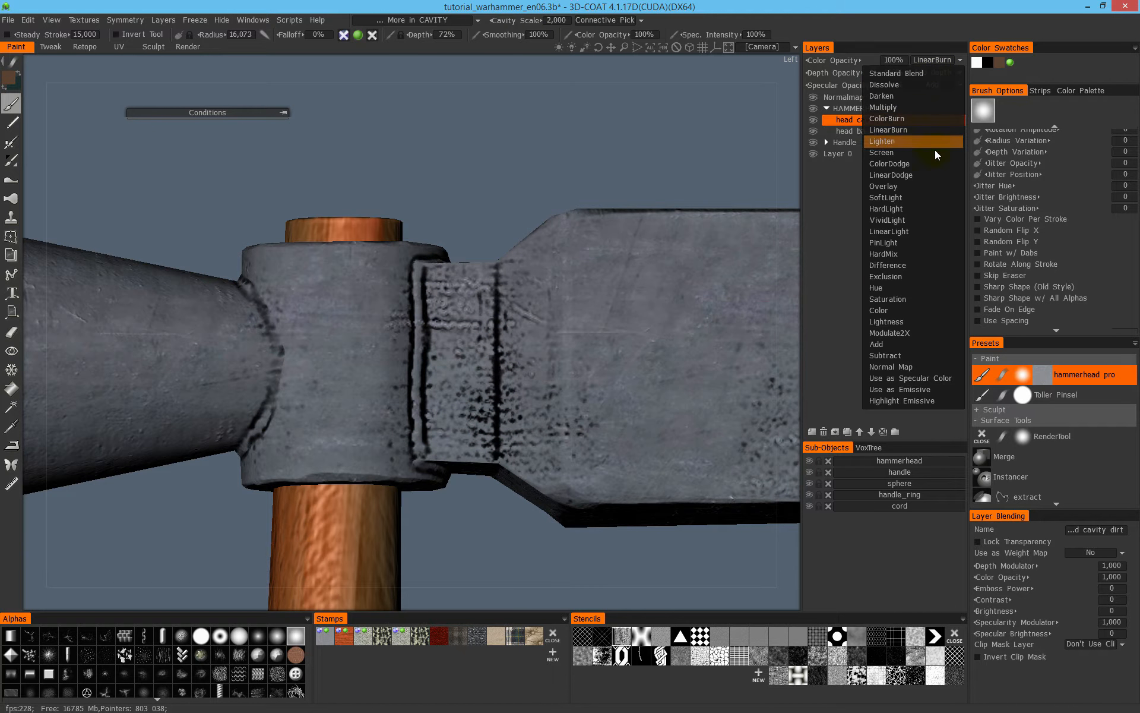
click(921, 207)
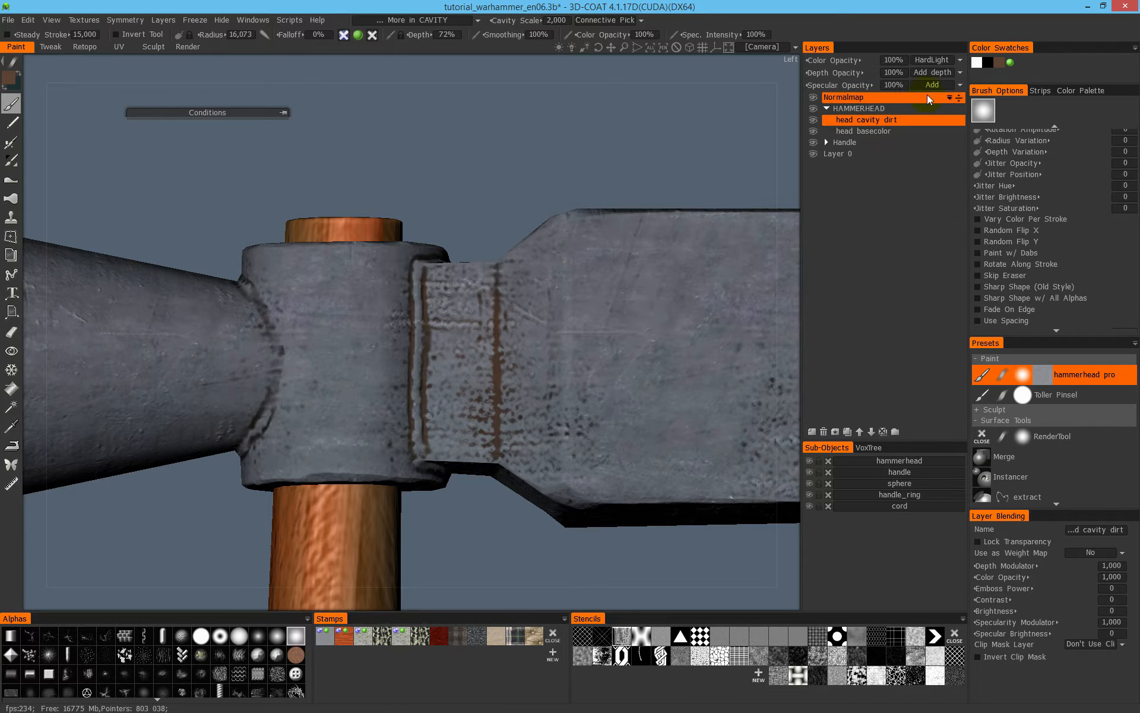
click(933, 62)
click(914, 220)
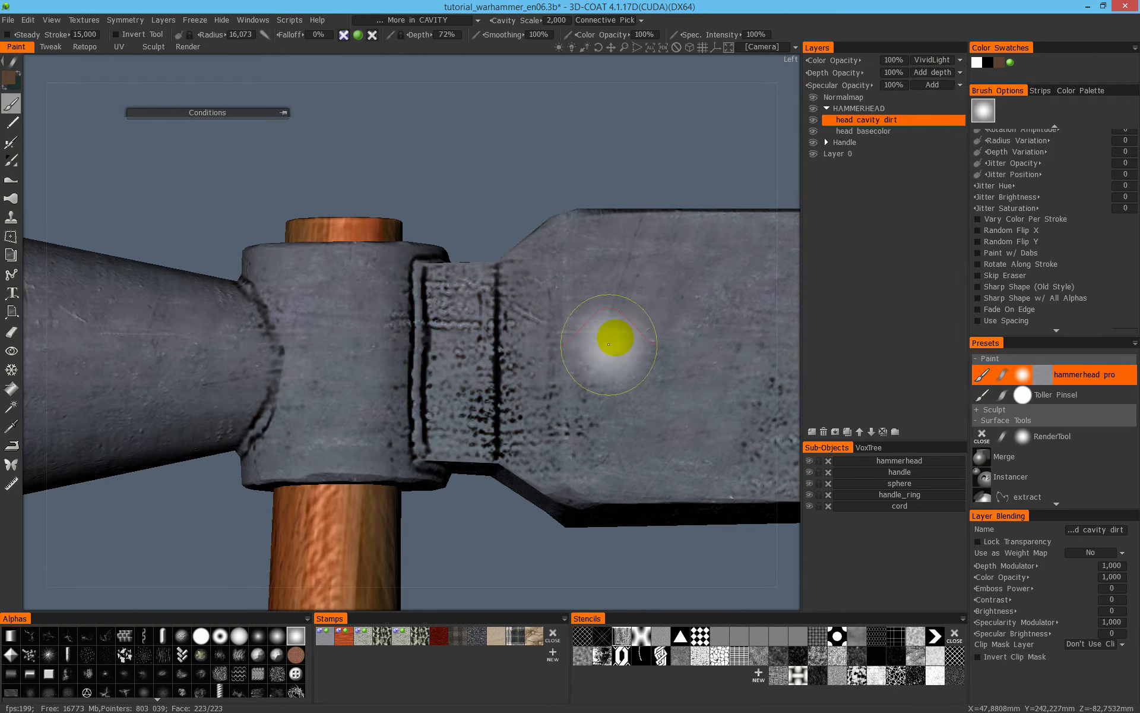
click(914, 61)
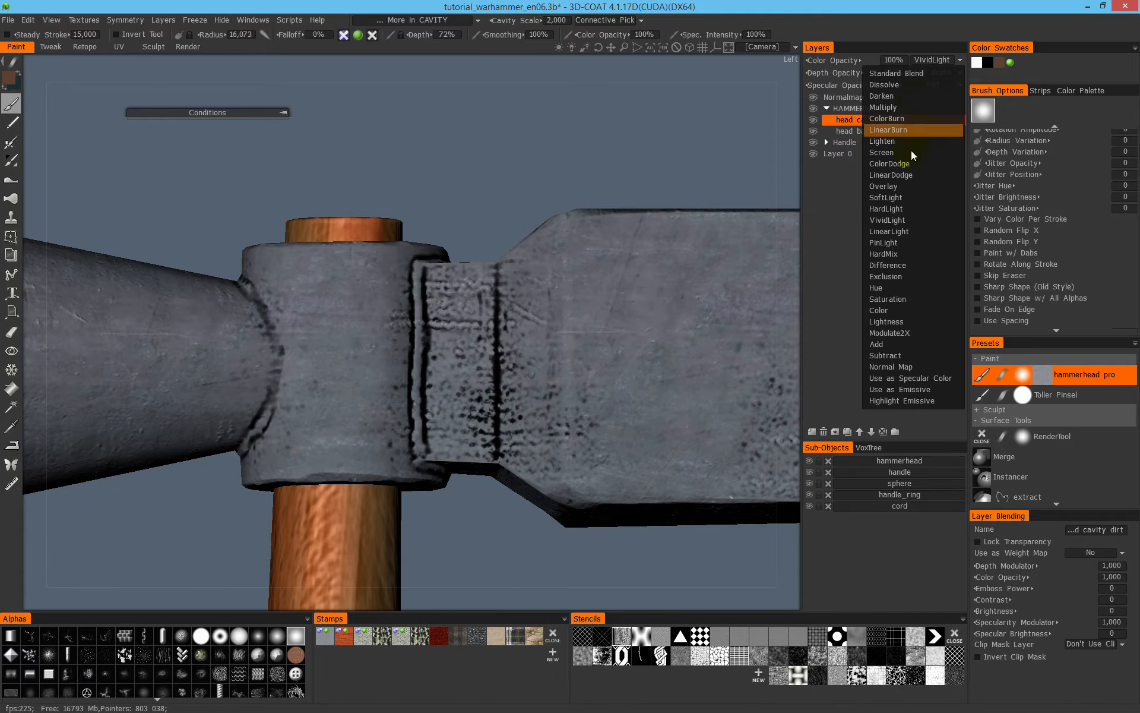
click(913, 195)
- Set the head cavity dirt layer's color blending to Multiply and check the dirt on the neck and striking block
click(936, 58)
click(922, 108)
middle_drag(633, 219, 659, 274)
scroll(540, 273, down, 3)
alt+drag(659, 274, 379, 180)
scroll(535, 277, up, 3)
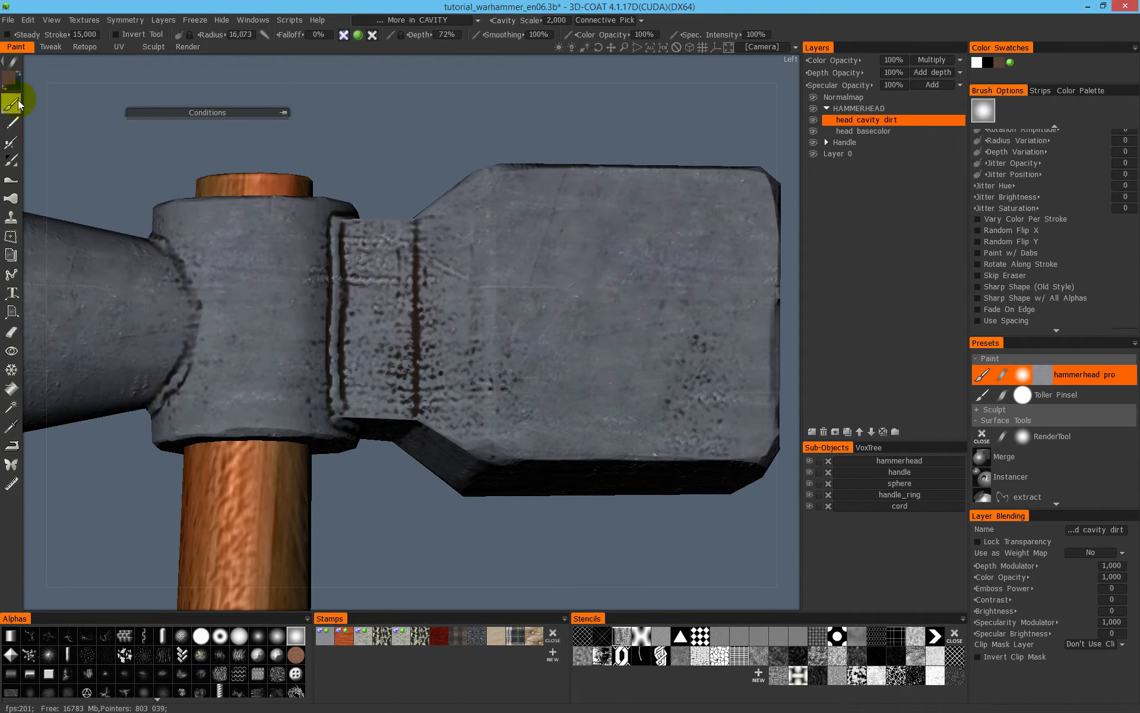
- Pick a lighter brown with hue 20, saturation 45% and lightness 45% and paint it along the neck crease
click(12, 79)
click(397, 328)
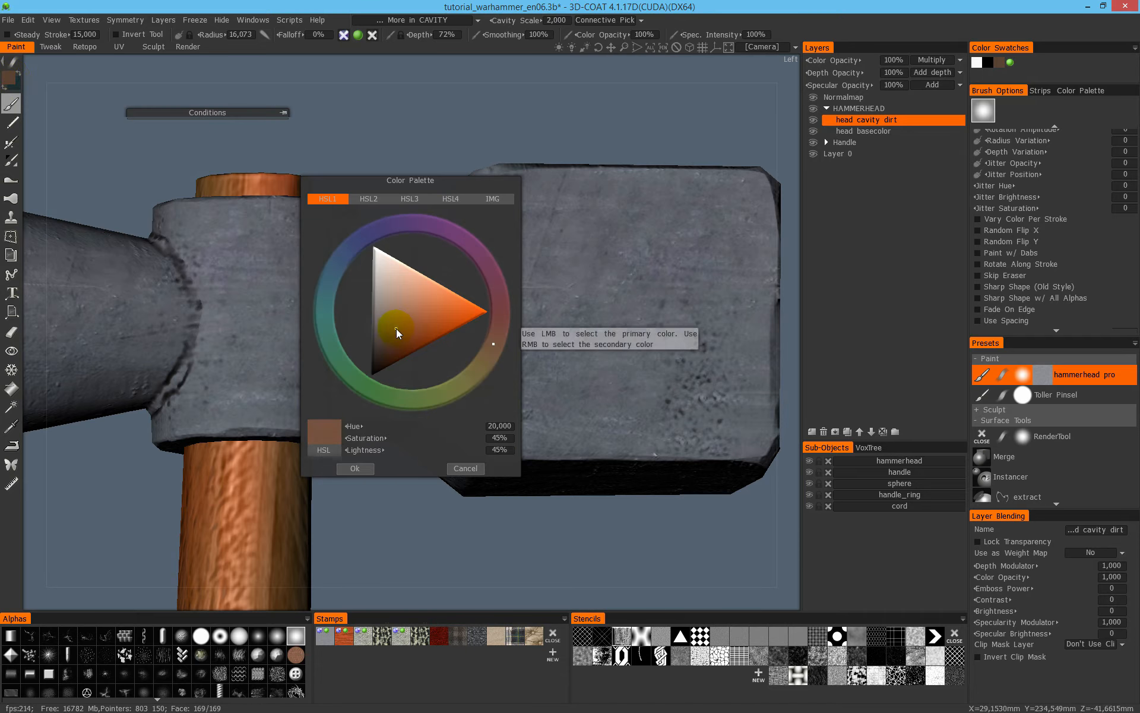
click(358, 468)
drag(413, 395, 419, 290)
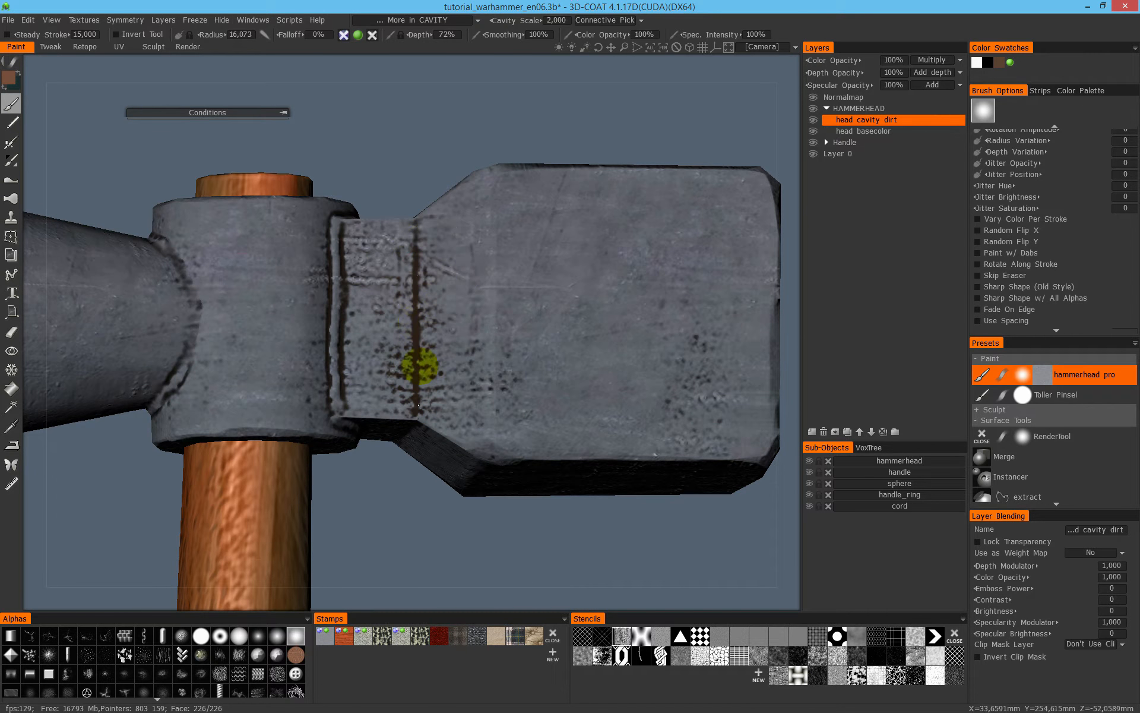
- Brush the lighter brown dirt into the creases and pits around the neck, socket and striking block from several sides
alt+drag(544, 362, 527, 323)
alt+drag(580, 434, 612, 246)
mouse_move(436, 424)
alt+mouse_down()
mouse_move(451, 402)
mouse_move(454, 333)
alt+mouse_up()
mouse_move(414, 523)
alt+mouse_down()
mouse_move(489, 420)
mouse_move(587, 390)
alt+mouse_up()
mouse_move(520, 291)
alt+mouse_down()
mouse_move(657, 287)
mouse_move(555, 331)
alt+mouse_up()
mouse_move(483, 395)
alt+mouse_down()
mouse_move(534, 369)
mouse_move(461, 326)
mouse_move(527, 372)
alt+mouse_up()
mouse_move(499, 271)
alt+mouse_down()
mouse_move(471, 252)
mouse_move(461, 323)
alt+mouse_up()
mouse_move(490, 436)
alt+mouse_down()
mouse_move(657, 224)
mouse_move(614, 208)
alt+mouse_up()
middle_drag(580, 369, 465, 375)
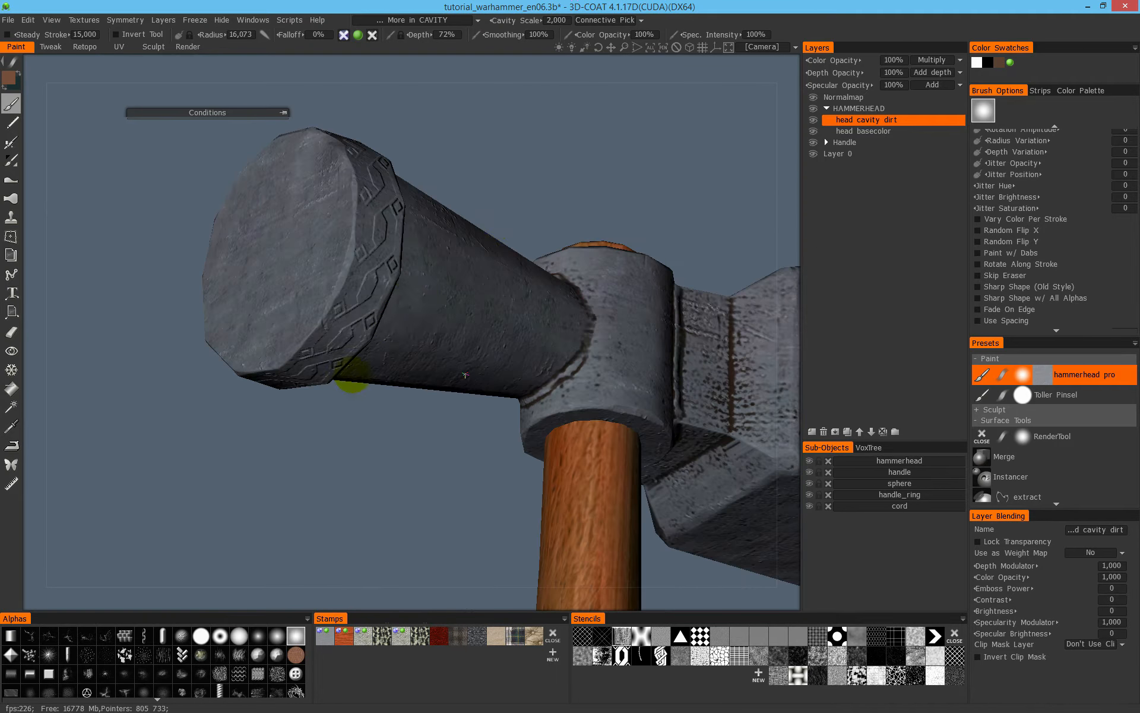
- Set the cavity scale to 1 and bring the whole hammer head into view
click(556, 21)
text(1)
key(Return)
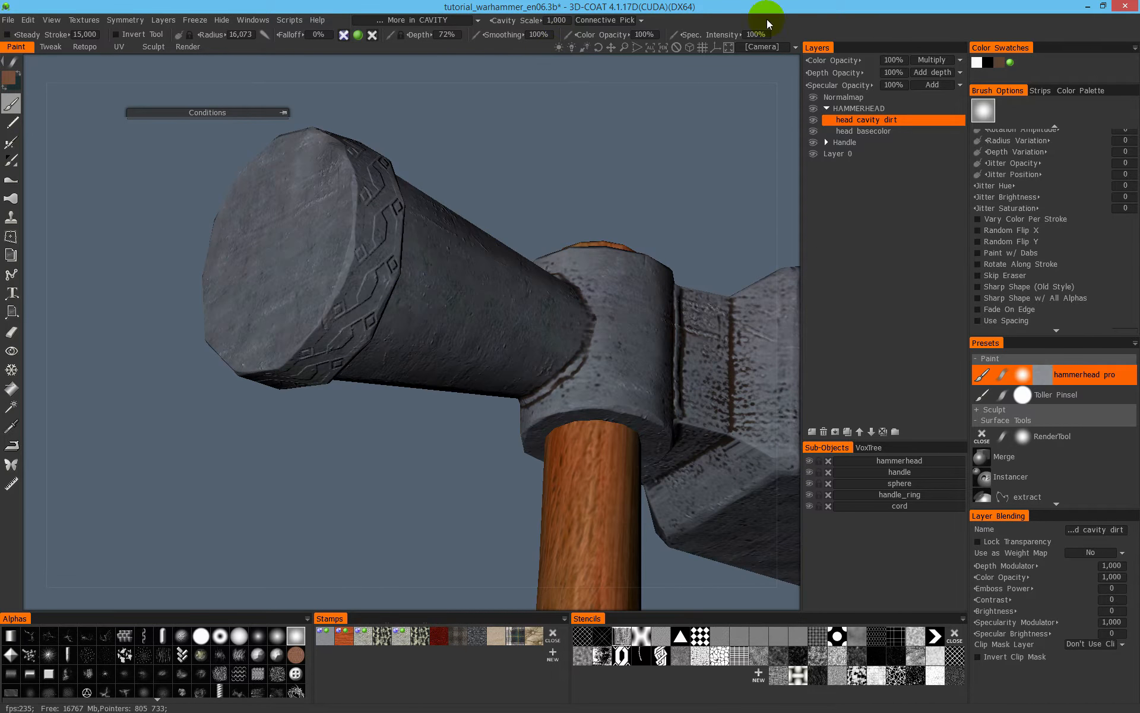
mouse_move(611, 247)
middle_down()
mouse_move(413, 369)
mouse_move(496, 287)
middle_up()
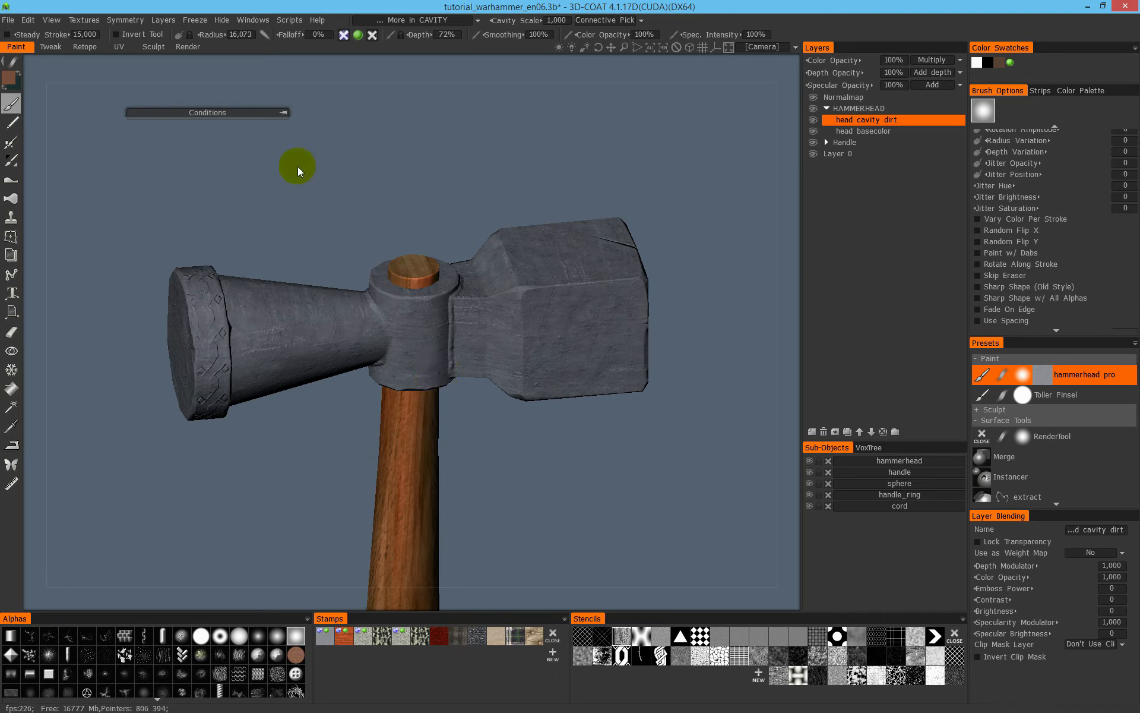
- Apply the brown cavity dirt to the entire hammer head at once using rectangle-shaped strokes
key(e)
click(367, 179)
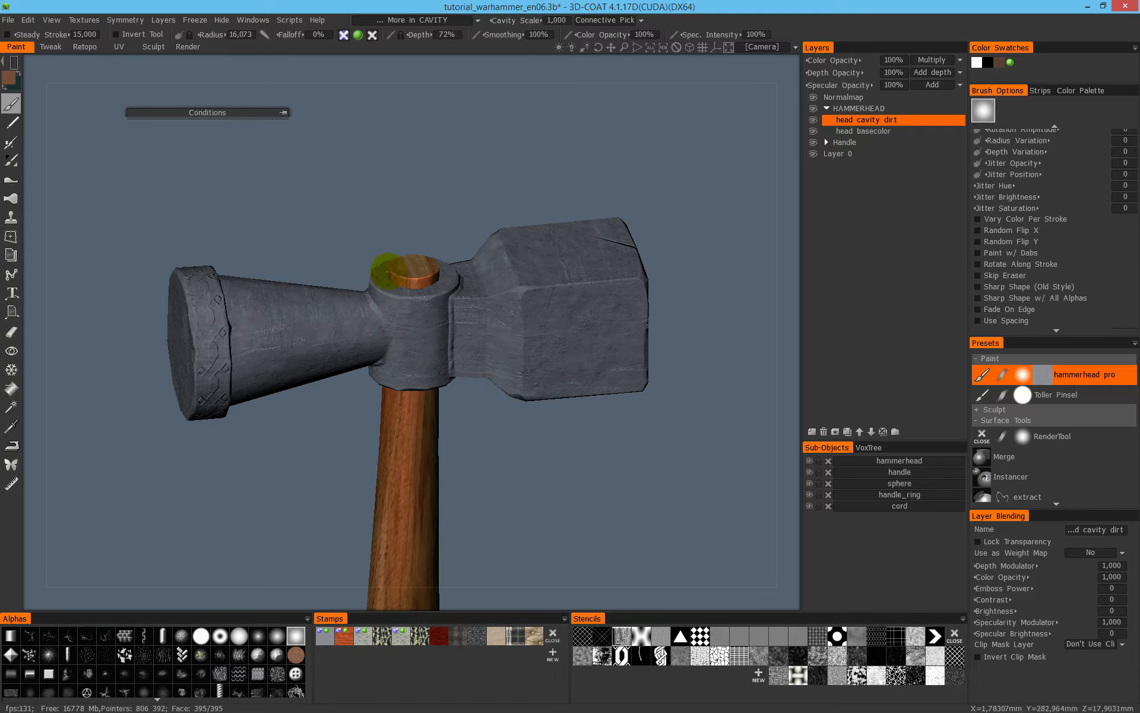
scroll(358, 223, down, 1)
middle_drag(358, 222, 208, 223)
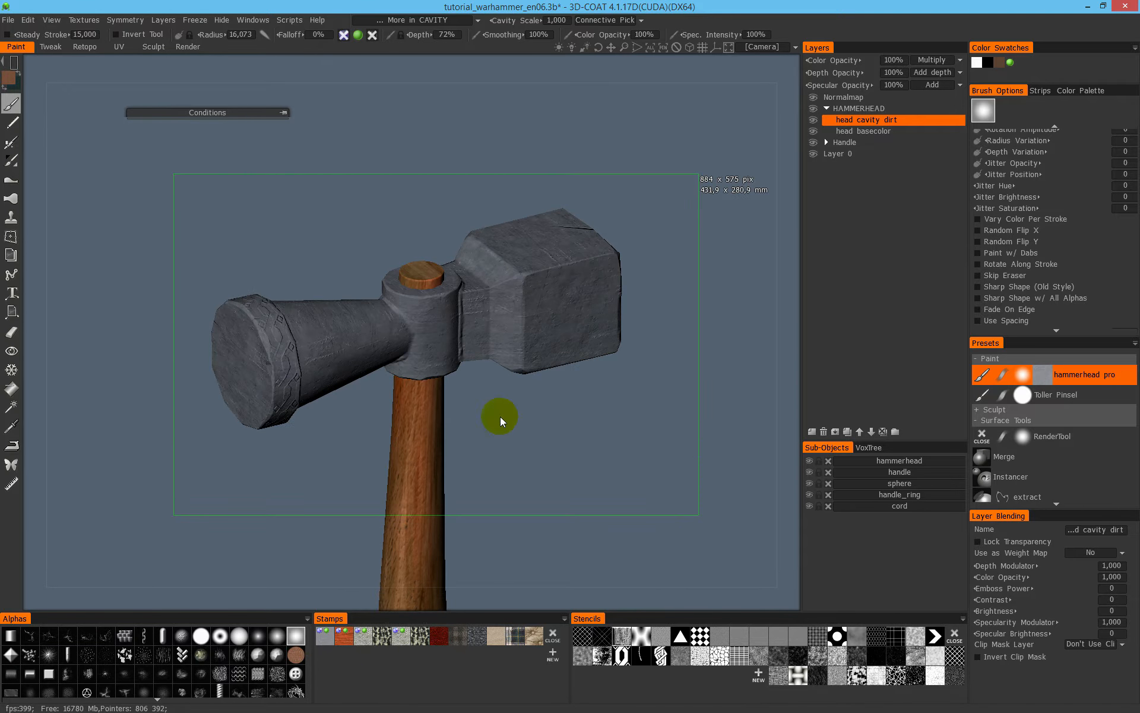
mouse_move(512, 448)
middle_down()
mouse_move(578, 326)
mouse_move(567, 322)
middle_up()
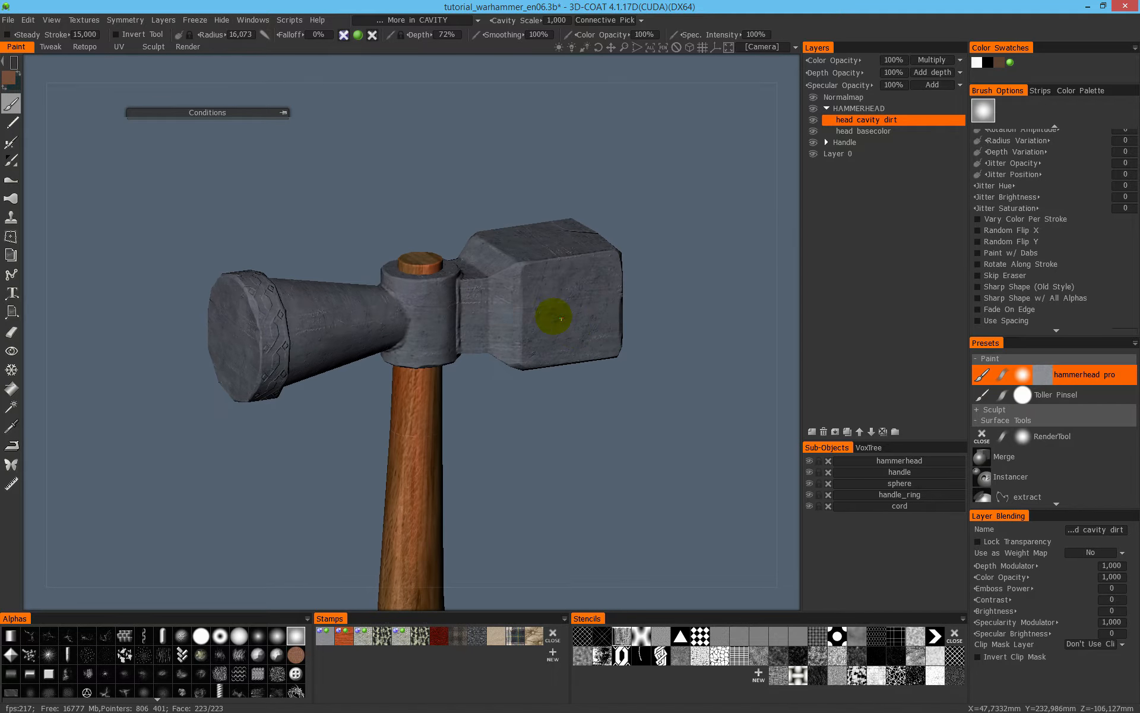
drag(166, 158, 699, 459)
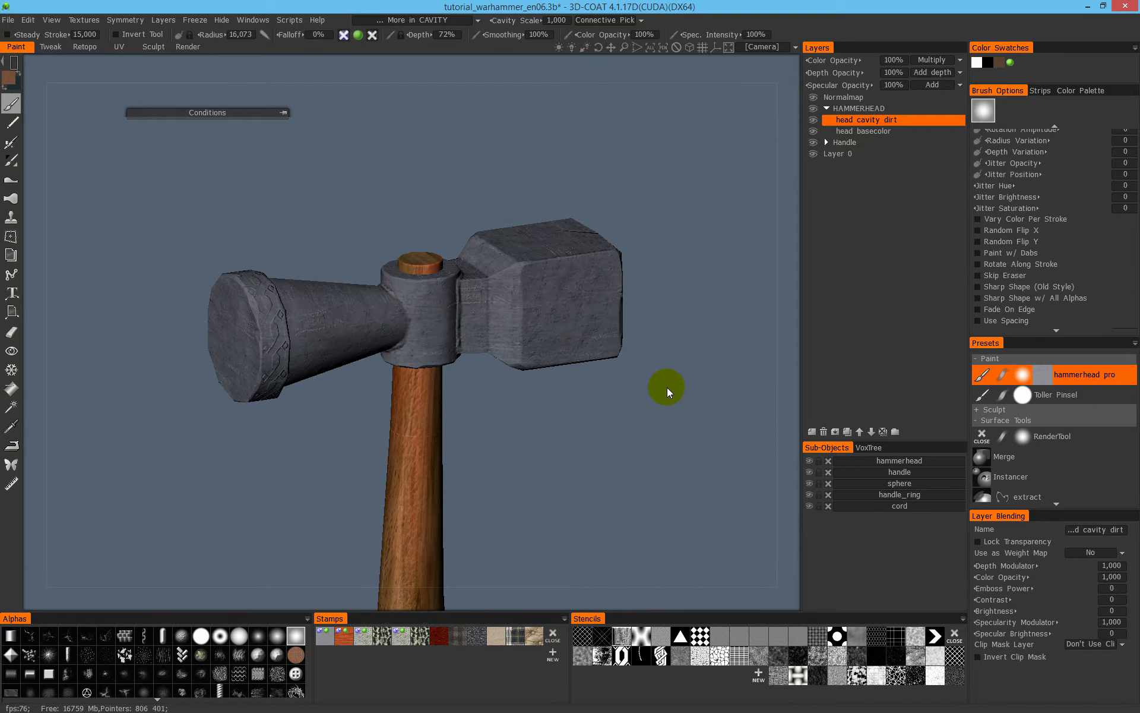
drag(697, 375, 688, 371)
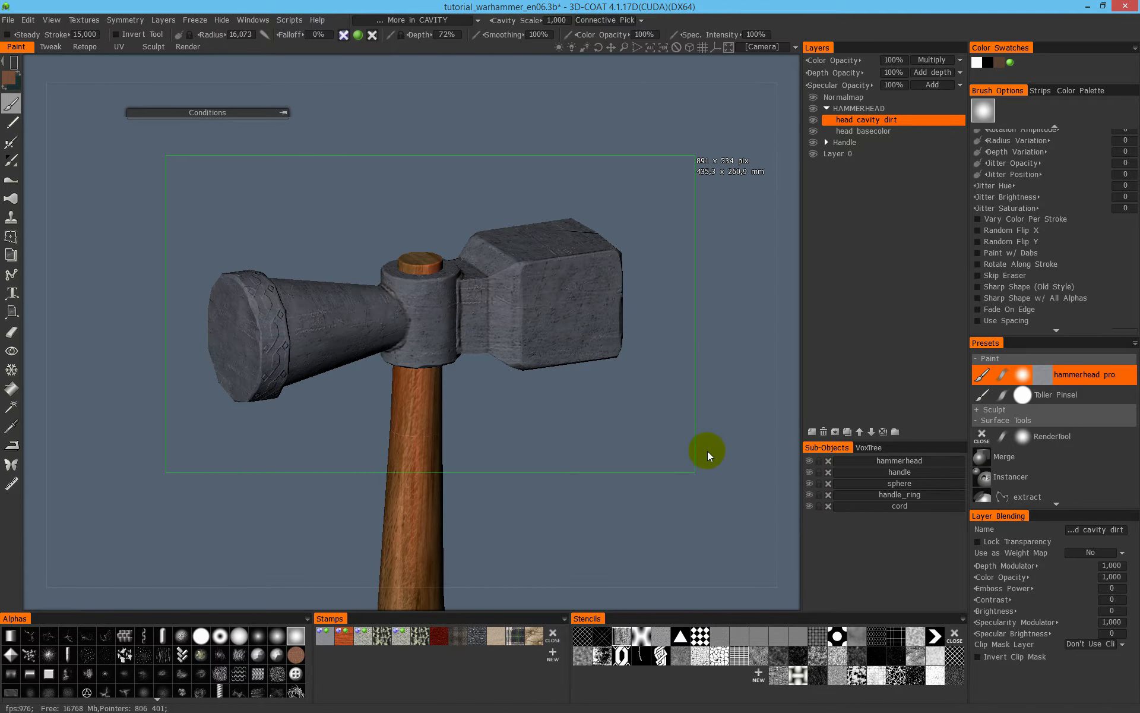
scroll(631, 244, up, 5)
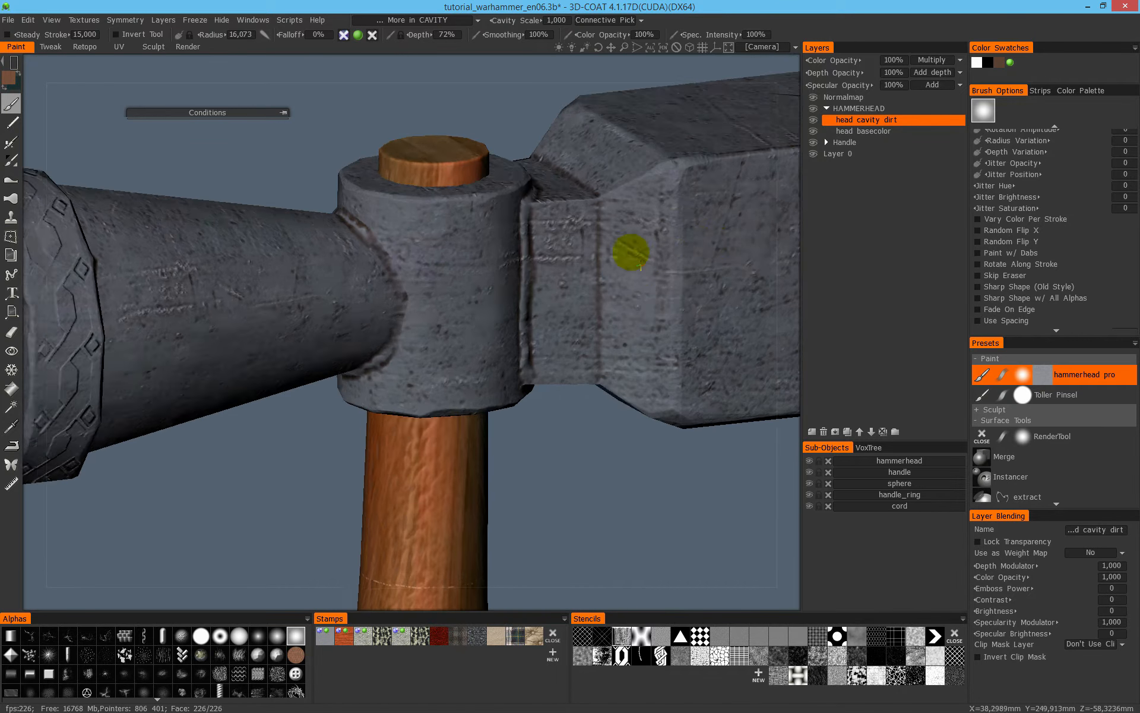
- Examine the cavity dirt on the neck, socket and striking block from both sides in flat and full shading
middle_drag(642, 267, 275, 190)
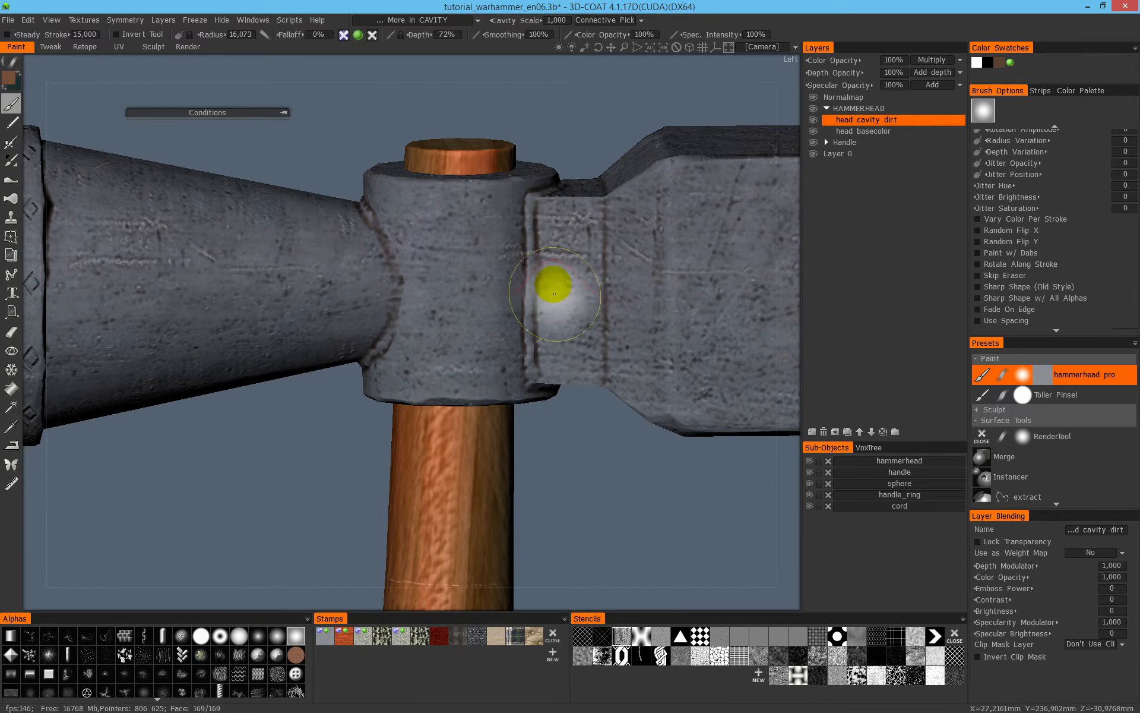
mouse_move(469, 319)
middle_down()
mouse_move(531, 234)
mouse_move(601, 287)
middle_up()
scroll(358, 283, down, 5)
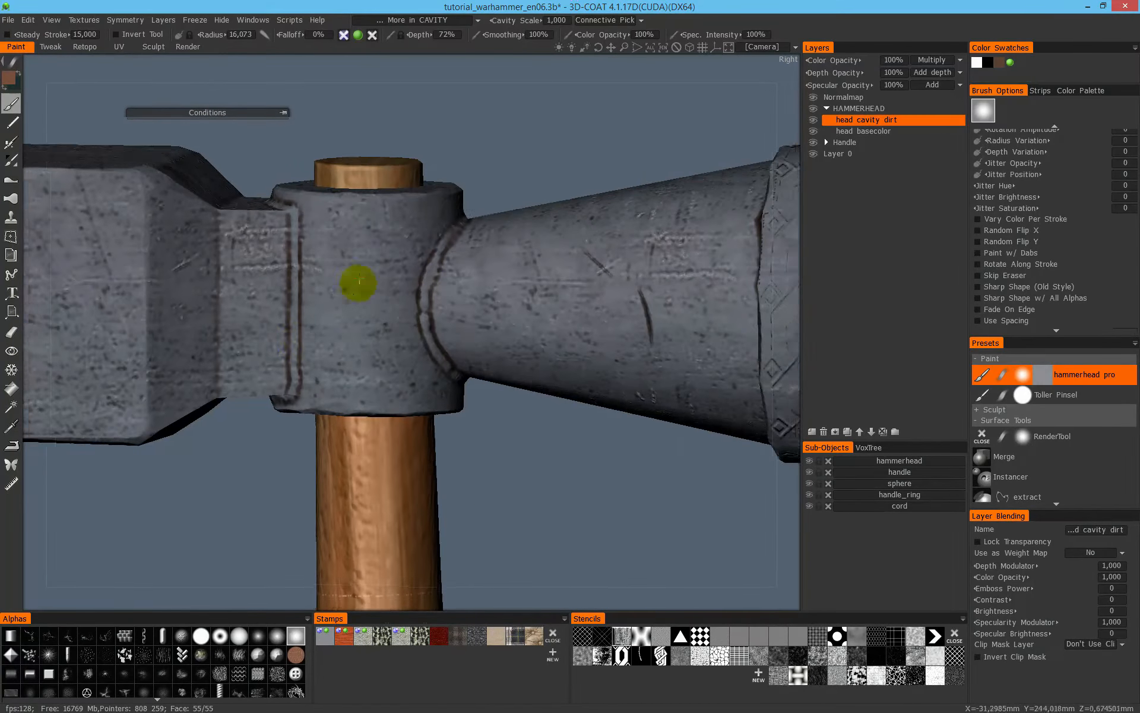
mouse_move(323, 366)
middle_down()
mouse_move(353, 363)
mouse_move(315, 244)
middle_up()
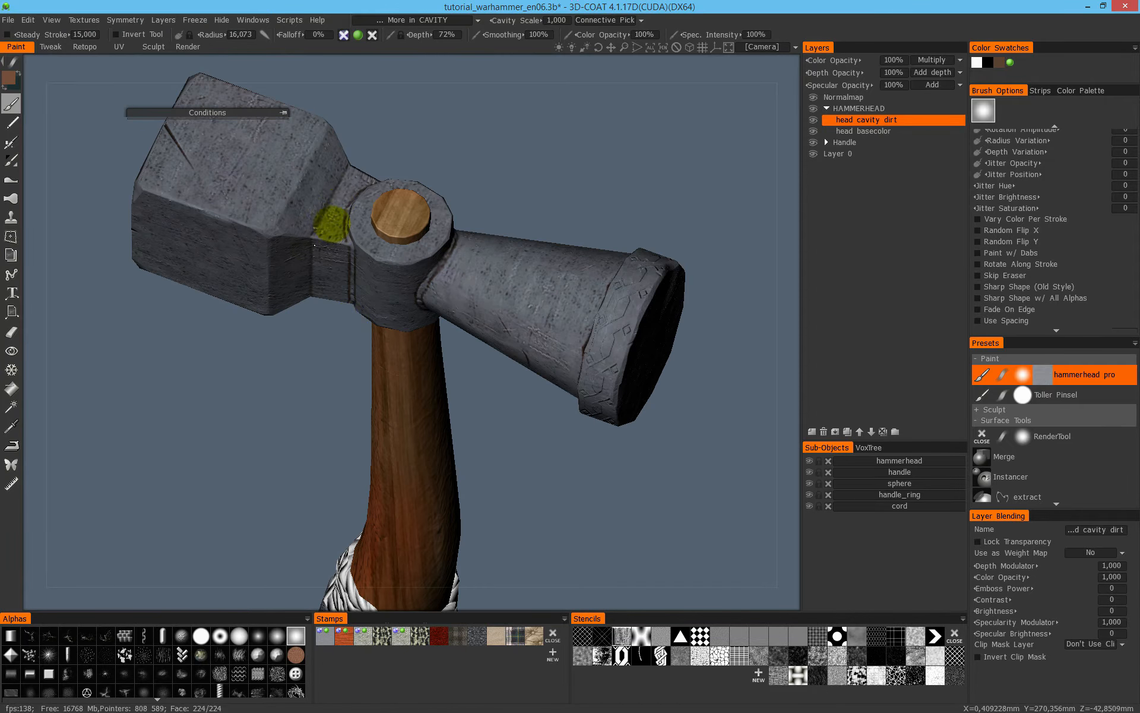
key(1)
mouse_move(433, 248)
middle_down()
mouse_move(481, 212)
mouse_move(440, 333)
middle_up()
scroll(506, 267, up, 3)
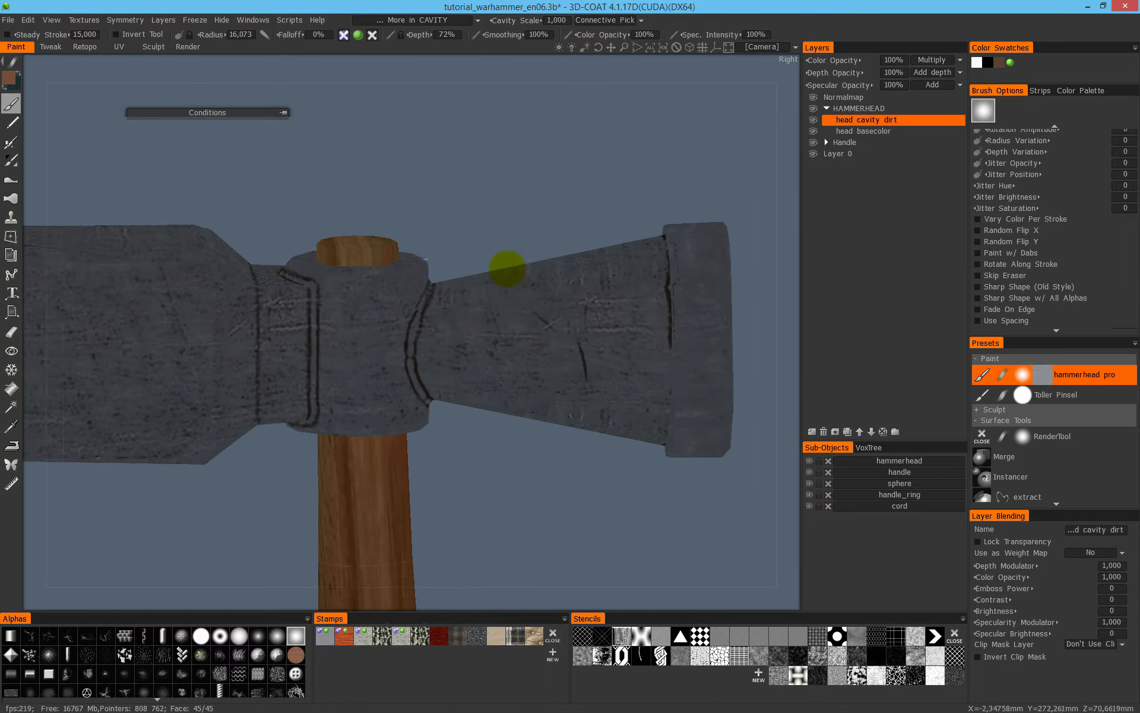
middle_drag(465, 287, 473, 261)
alt+right_drag(473, 261, 571, 180)
alt+middle_drag(522, 252, 645, 328)
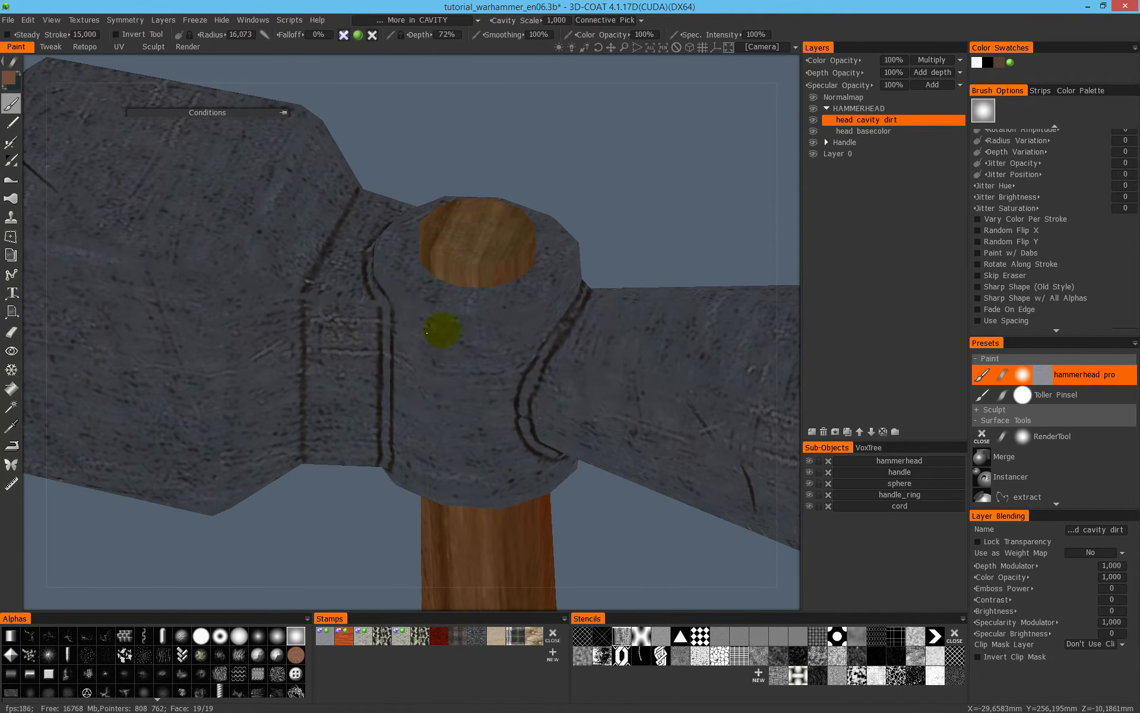
mouse_move(371, 323)
alt+mouse_down()
mouse_move(367, 288)
mouse_move(410, 282)
alt+mouse_up()
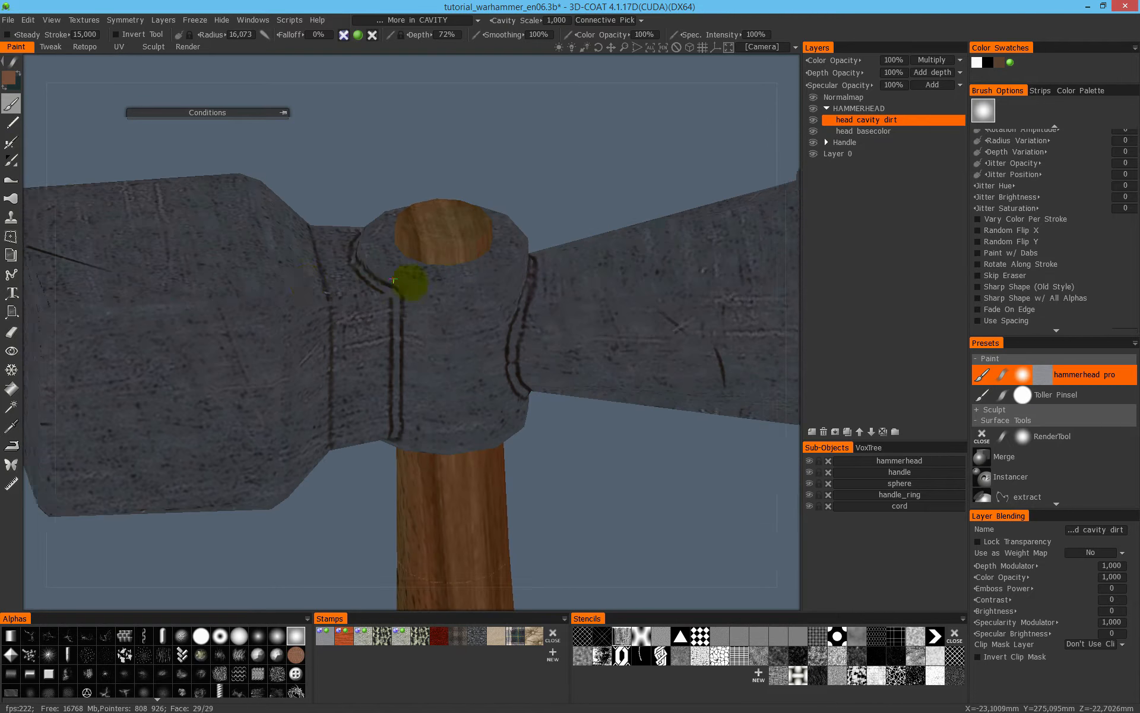
alt+middle_drag(410, 282, 577, 324)
key(2)
- Brush cavity dirt over the conical end, from the neck crease to the inner crease behind the ornamented collar
alt+right_drag(585, 291, 377, 380)
mouse_move(378, 381)
alt+mouse_down()
mouse_move(497, 298)
mouse_move(529, 299)
alt+mouse_up()
alt+drag(613, 297, 491, 326)
alt+right_drag(492, 326, 510, 336)
alt+middle_drag(509, 336, 617, 306)
alt+right_drag(617, 306, 636, 267)
alt+middle_drag(635, 268, 287, 345)
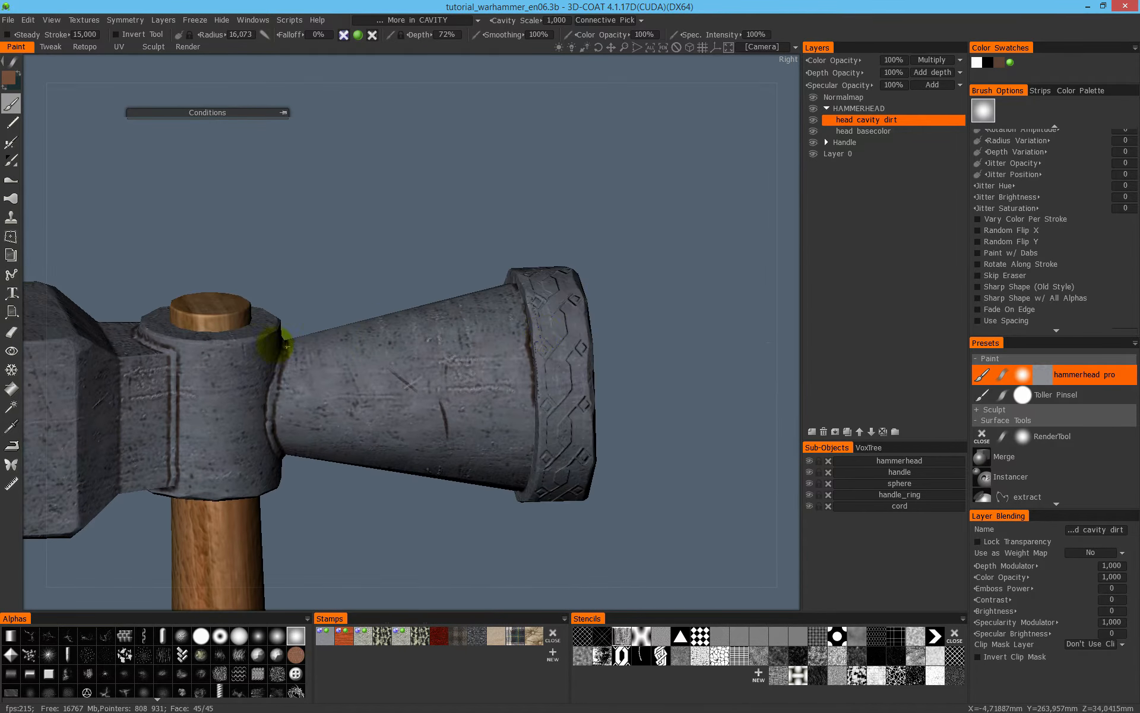
alt+right_drag(535, 334, 647, 280)
alt+middle_drag(647, 280, 465, 336)
alt+right_drag(465, 337, 553, 309)
mouse_move(484, 348)
mouse_down()
mouse_move(471, 309)
mouse_move(514, 375)
mouse_up()
- Reduce the brush radius to 14.695 and brush dirt into the carved ornament along the collar
right_drag(515, 376, 484, 364)
mouse_move(483, 364)
mouse_down()
mouse_move(471, 469)
mouse_move(460, 270)
mouse_up()
alt+middle_drag(460, 270, 456, 424)
right_drag(452, 357, 479, 357)
drag(457, 379, 467, 524)
alt+drag(454, 349, 448, 433)
alt+drag(449, 526, 443, 372)
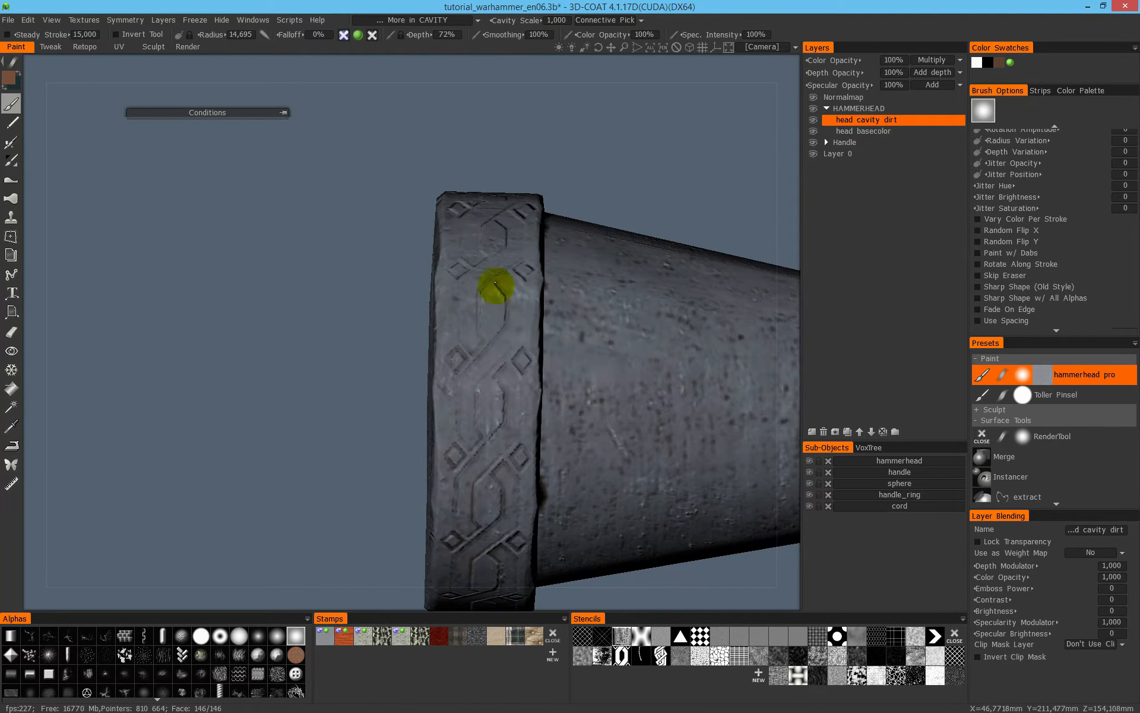
- Brush dirt into the collar ornament toward the upper side of the head, using flat shading to judge the coverage
mouse_move(471, 491)
alt+mouse_down()
mouse_move(504, 387)
mouse_move(504, 479)
alt+mouse_up()
alt+drag(476, 427, 501, 339)
mouse_move(498, 287)
alt+mouse_down()
mouse_move(481, 363)
mouse_move(511, 419)
mouse_move(517, 510)
alt+mouse_up()
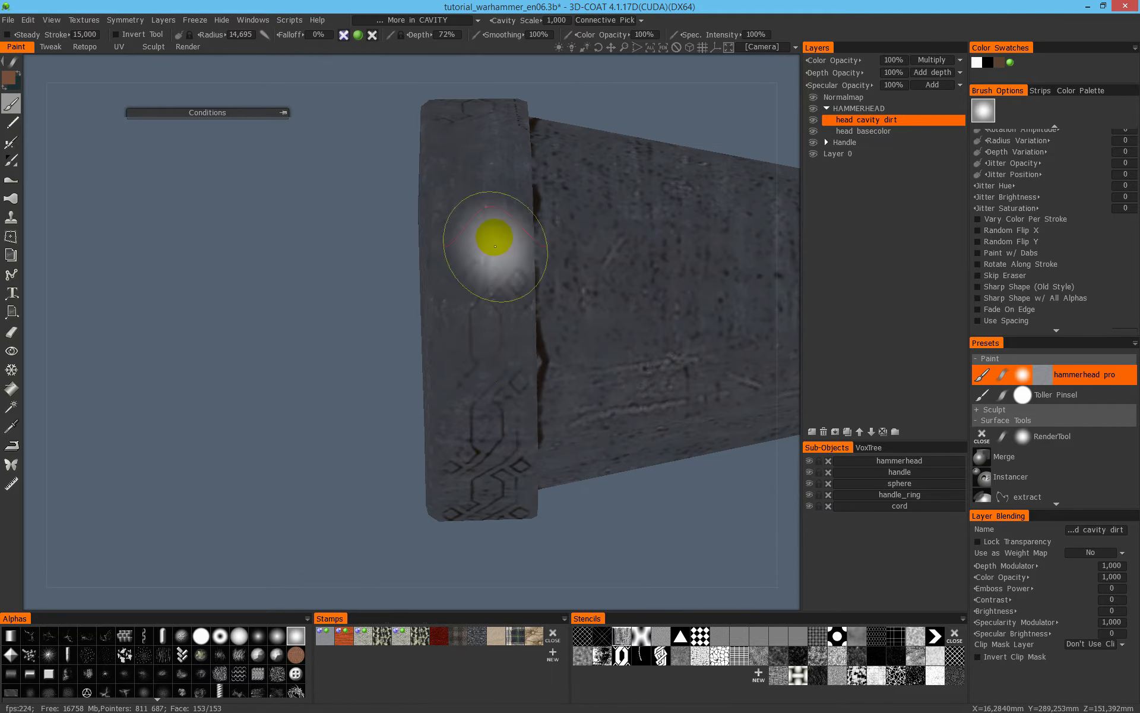
mouse_move(501, 394)
alt+mouse_down()
mouse_move(511, 390)
mouse_move(481, 238)
alt+mouse_up()
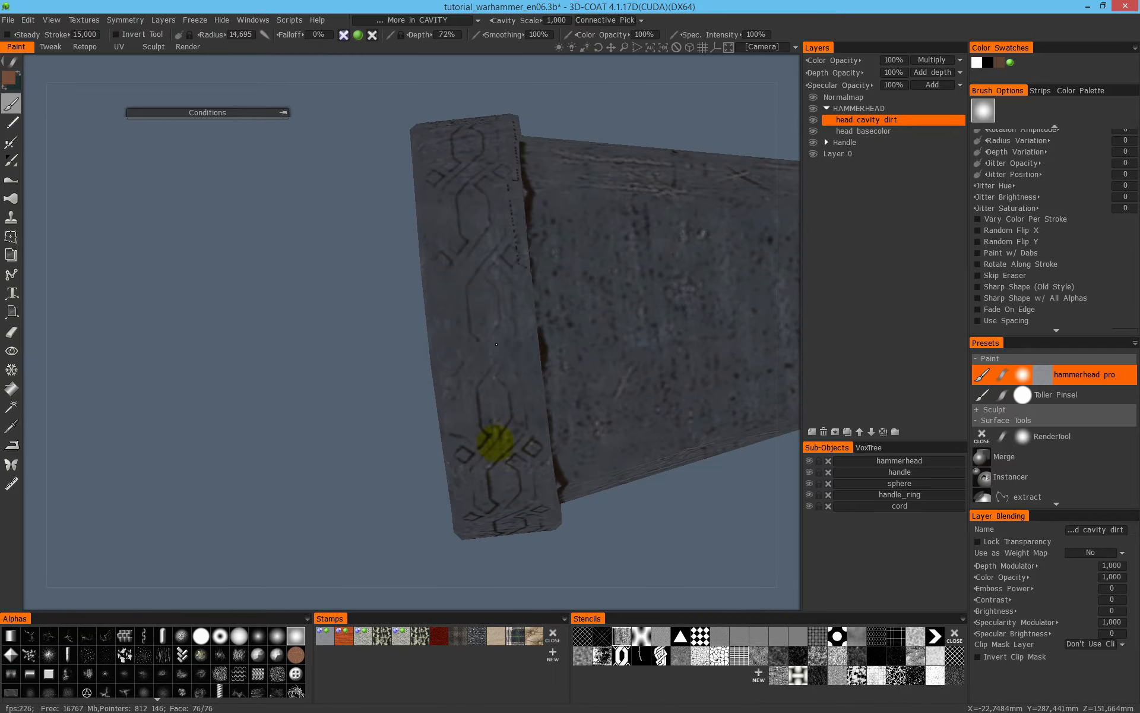
alt+drag(543, 433, 521, 322)
alt+drag(509, 489, 509, 285)
- Continue brushing cavity dirt into the carved knots around the collar, covering its remaining faces
alt+drag(488, 501, 602, 345)
mouse_move(609, 271)
alt+mouse_down()
mouse_move(504, 426)
mouse_move(499, 390)
mouse_move(463, 539)
alt+mouse_up()
alt+middle_drag(420, 377, 555, 207)
alt+drag(733, 208, 357, 306)
alt+middle_drag(190, 315, 402, 412)
alt+drag(361, 366, 292, 420)
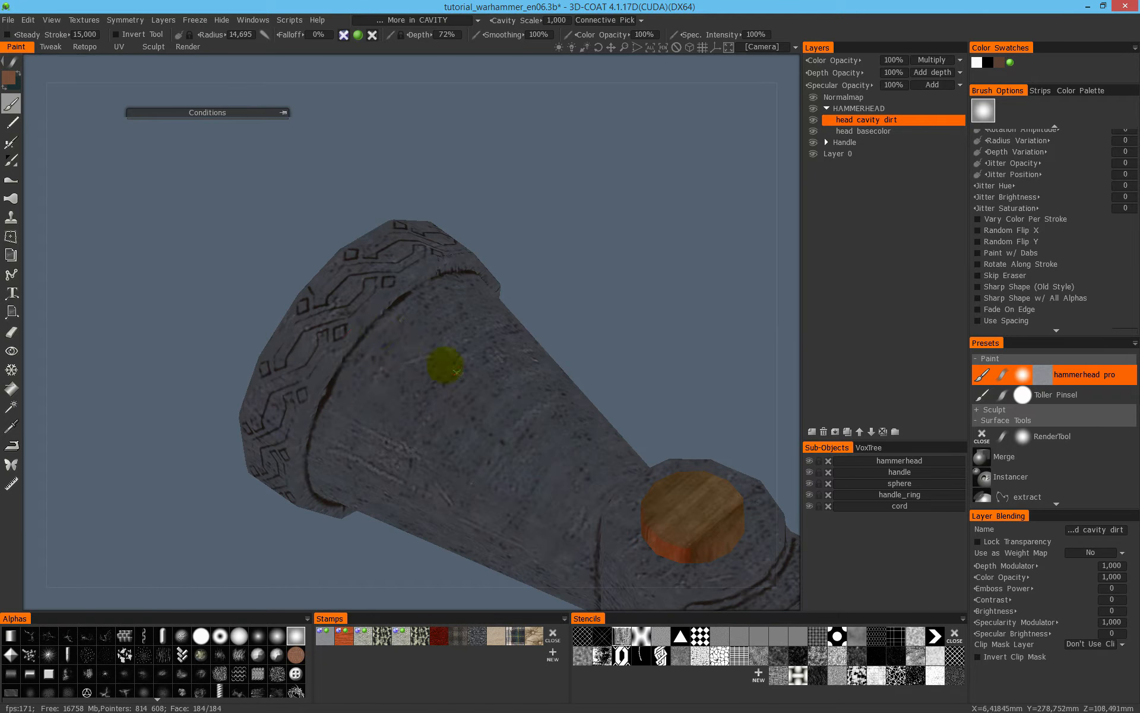
alt+drag(457, 373, 382, 383)
alt+drag(539, 334, 510, 395)
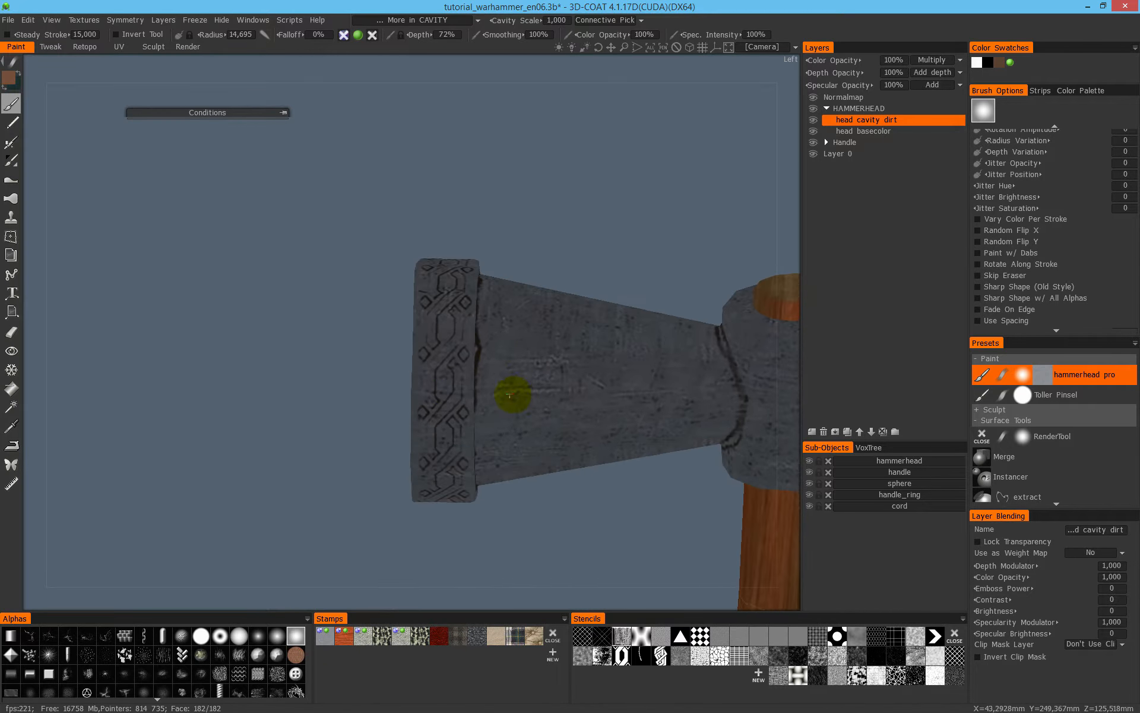
- Darken the ornament lines on the collar's left-view side with further dirt strokes up to the front face edge
alt+right_drag(478, 318, 568, 287)
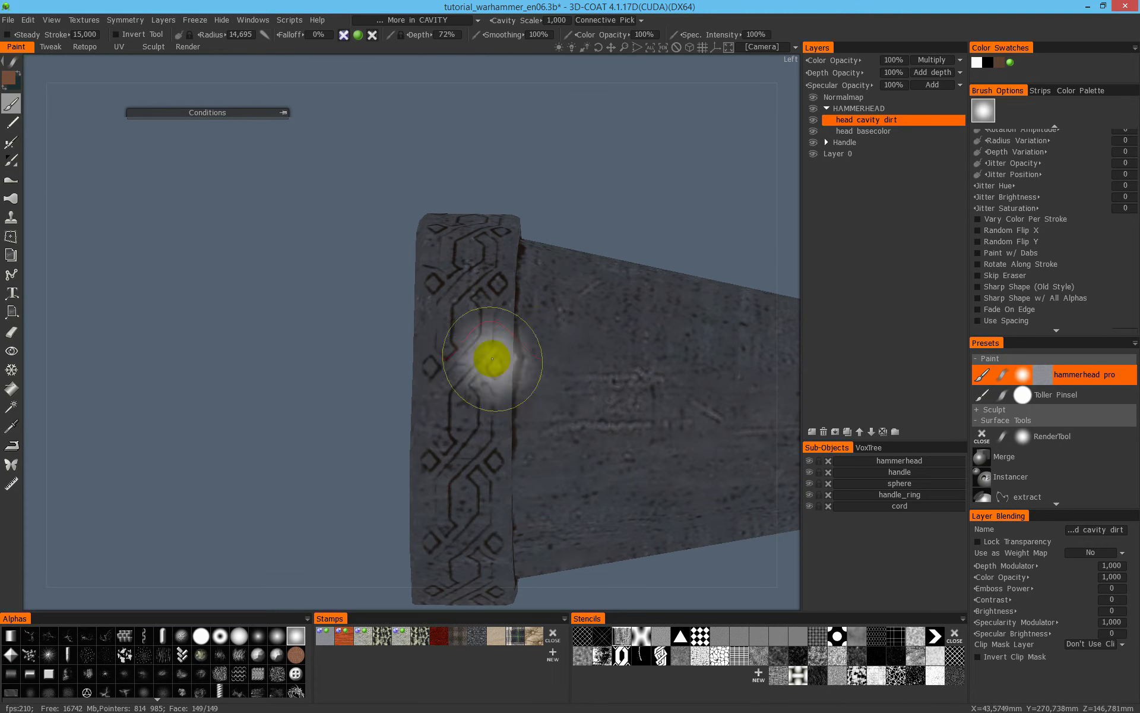
alt+right_drag(502, 306, 474, 313)
alt+drag(508, 226, 538, 337)
alt+drag(544, 395, 454, 338)
mouse_move(480, 243)
alt+mouse_down()
mouse_move(483, 262)
mouse_move(428, 344)
mouse_move(438, 323)
alt+mouse_up()
alt+drag(468, 374, 562, 256)
mouse_move(518, 440)
alt+mouse_down()
mouse_move(565, 280)
mouse_move(543, 255)
mouse_move(520, 351)
mouse_move(445, 298)
mouse_move(333, 354)
mouse_move(376, 400)
mouse_move(428, 348)
mouse_move(465, 361)
mouse_move(461, 438)
mouse_move(465, 333)
mouse_move(451, 487)
mouse_move(358, 372)
mouse_move(367, 456)
mouse_move(507, 435)
mouse_move(469, 400)
alt+mouse_up()
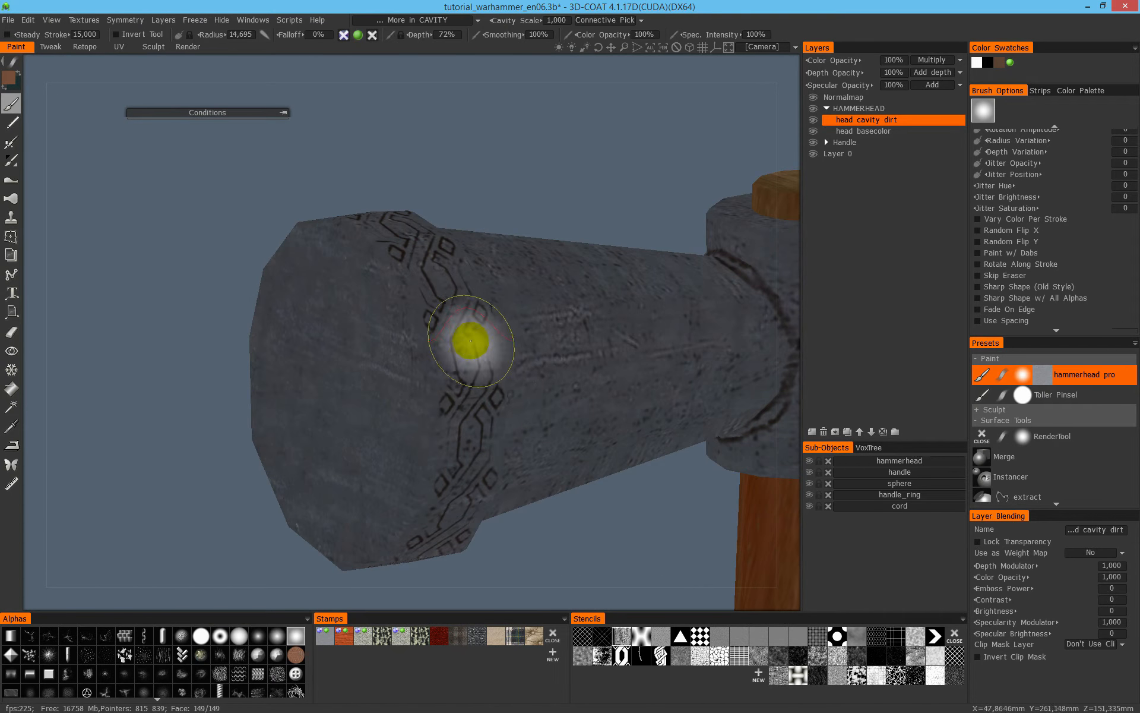
- Return to full shading and brush dirt into the ornament on the opposite side of the collar
mouse_move(486, 293)
alt+mouse_down()
mouse_move(484, 369)
mouse_move(433, 357)
mouse_move(451, 346)
mouse_move(445, 420)
mouse_move(509, 402)
mouse_move(434, 342)
mouse_move(572, 306)
mouse_move(650, 242)
mouse_move(509, 319)
mouse_move(484, 312)
mouse_move(481, 287)
alt+mouse_up()
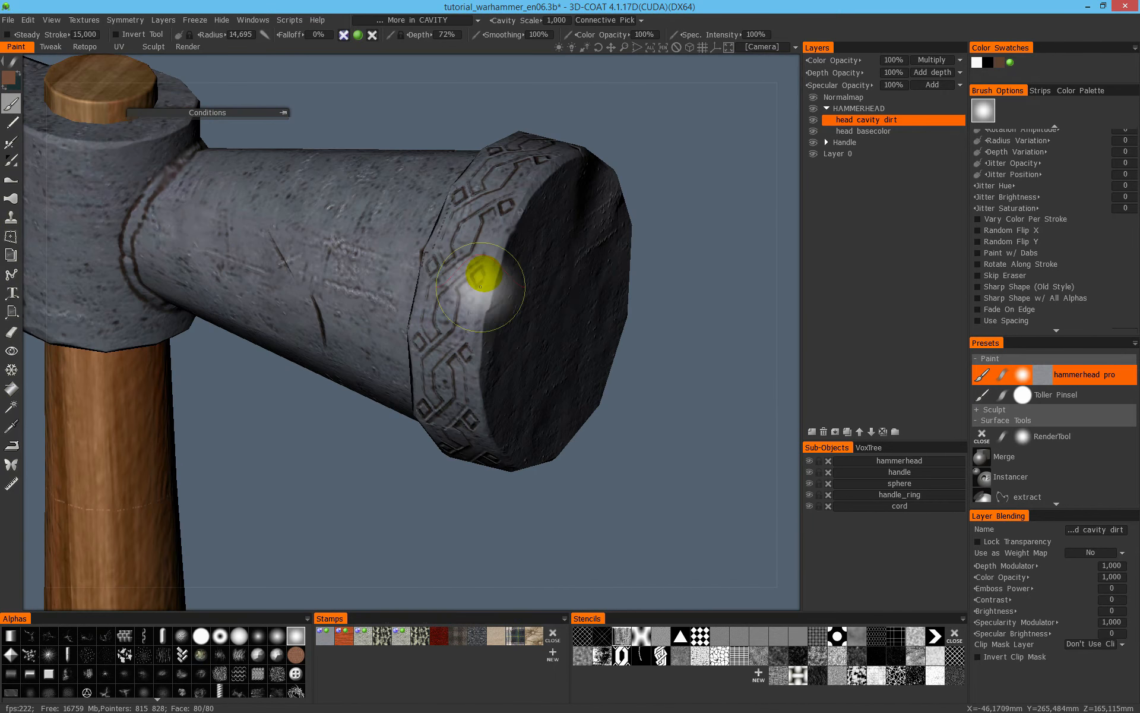
alt+drag(493, 239, 466, 530)
alt+drag(475, 418, 419, 386)
- Brush cavity dirt onto the striking block's underside and around the socket creases, checking the head from several angles
alt+drag(338, 466, 345, 472)
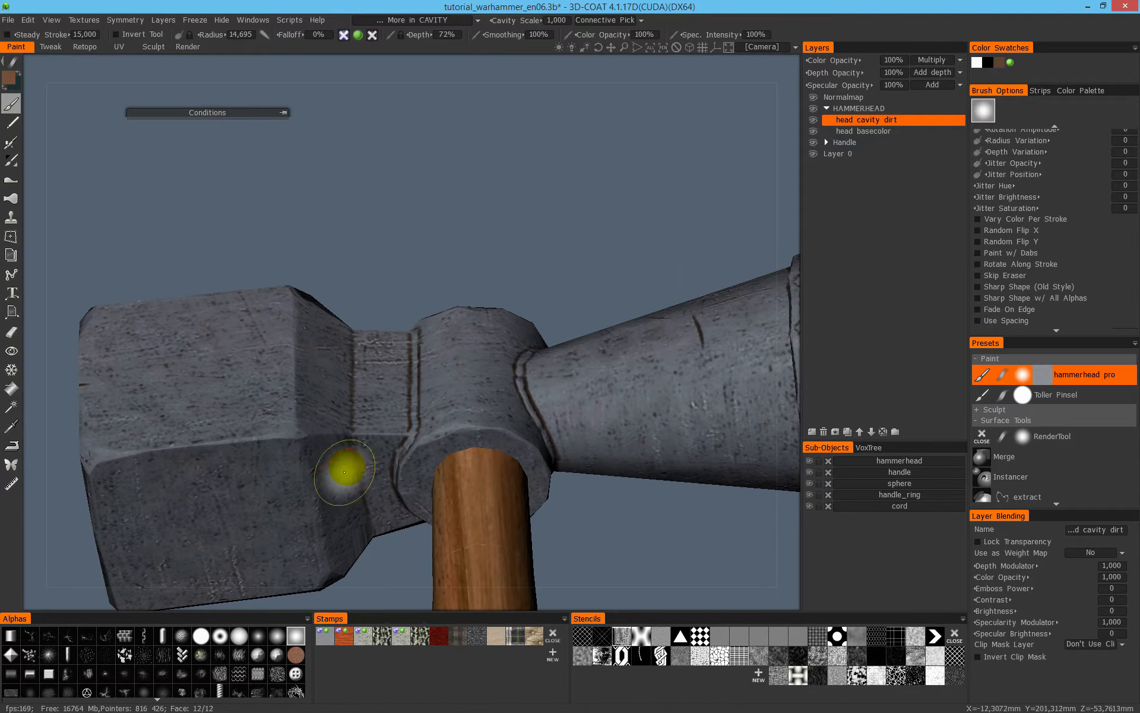
alt+drag(394, 432, 442, 343)
mouse_move(427, 272)
alt+mouse_down()
mouse_move(433, 257)
mouse_move(453, 395)
mouse_move(516, 331)
mouse_move(732, 291)
mouse_move(517, 379)
alt+mouse_up()
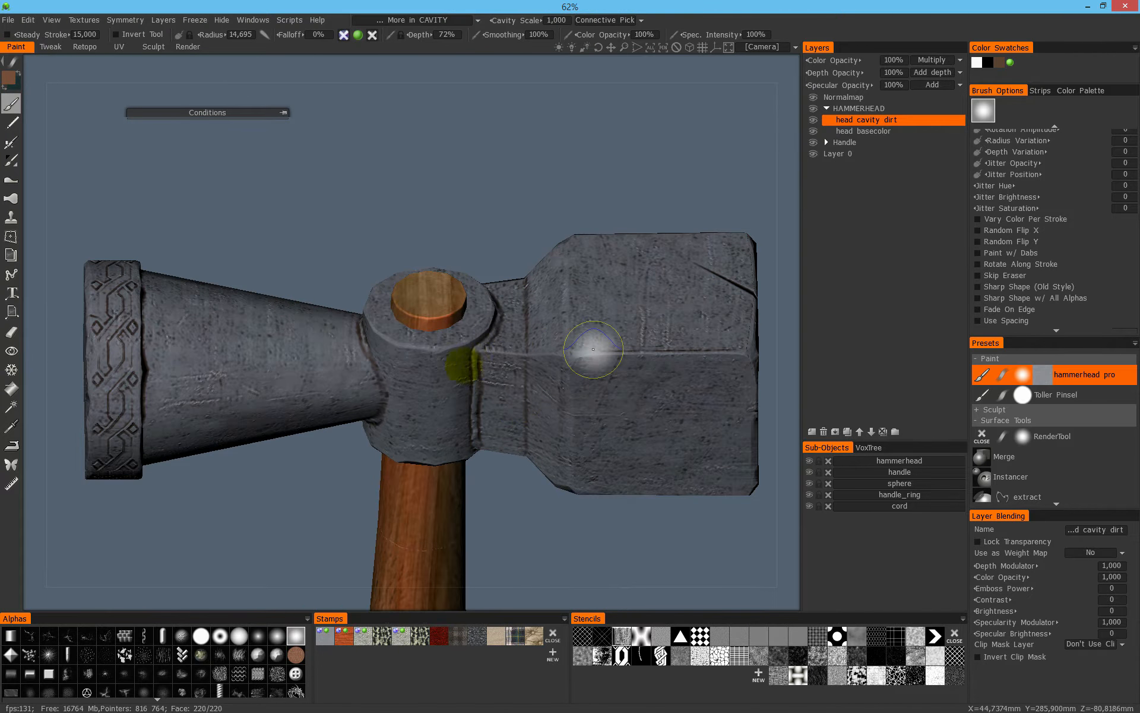
alt+right_drag(496, 367, 598, 315)
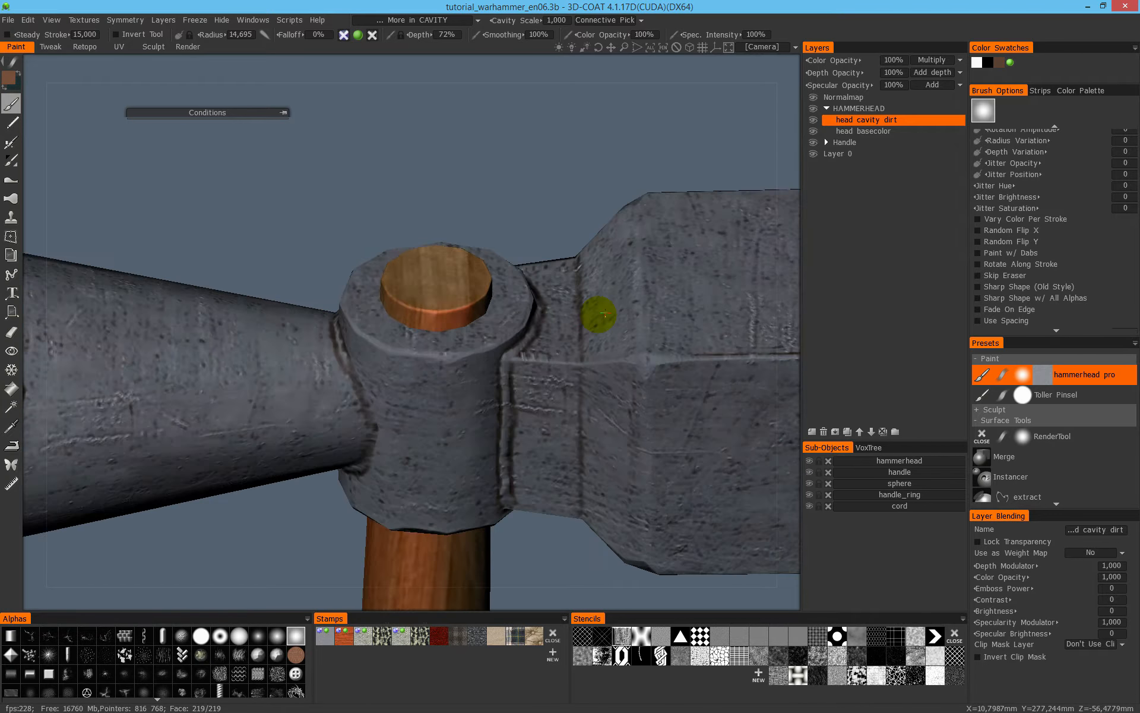
alt+middle_drag(599, 316, 606, 354)
alt+right_drag(606, 354, 519, 312)
- Add a new layer above the head cavity dirt layer and name it "head specularity"
click(896, 153)
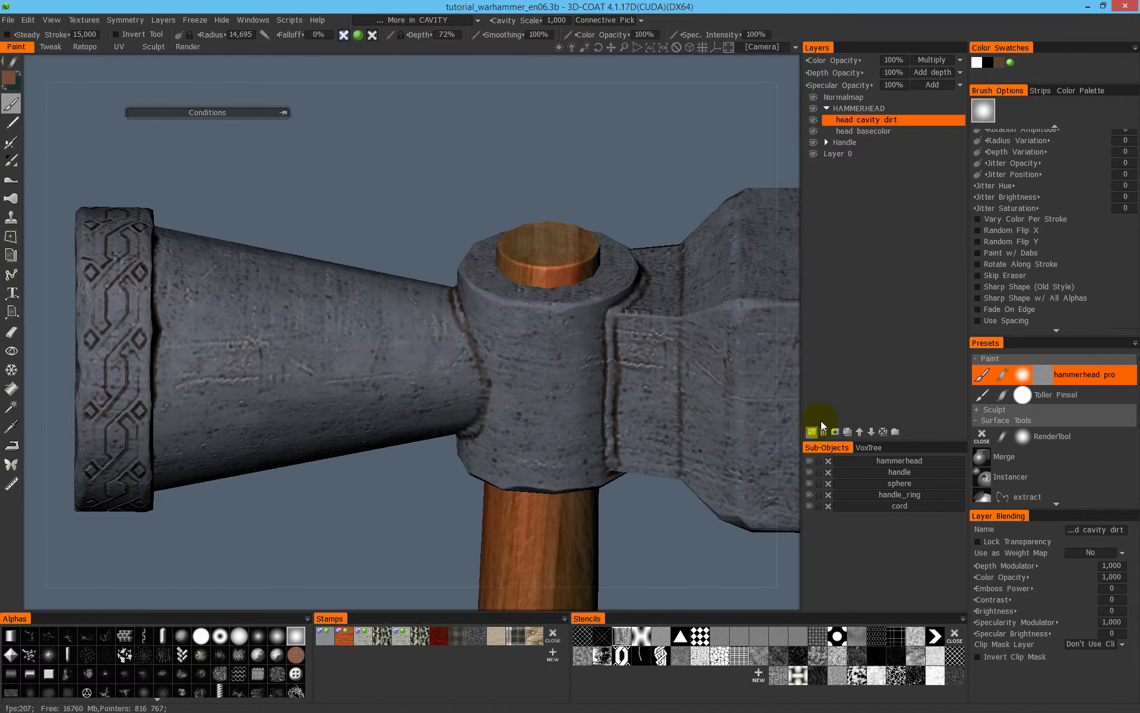
double_click(854, 121)
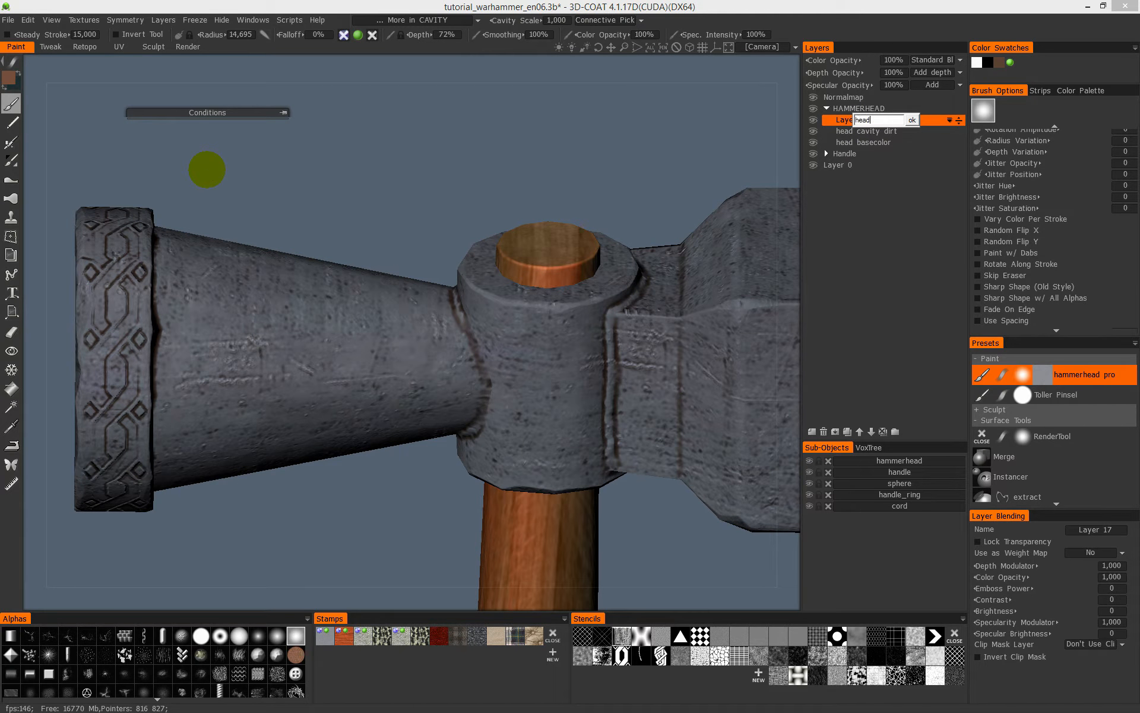
text(head specularity)
key(Return)
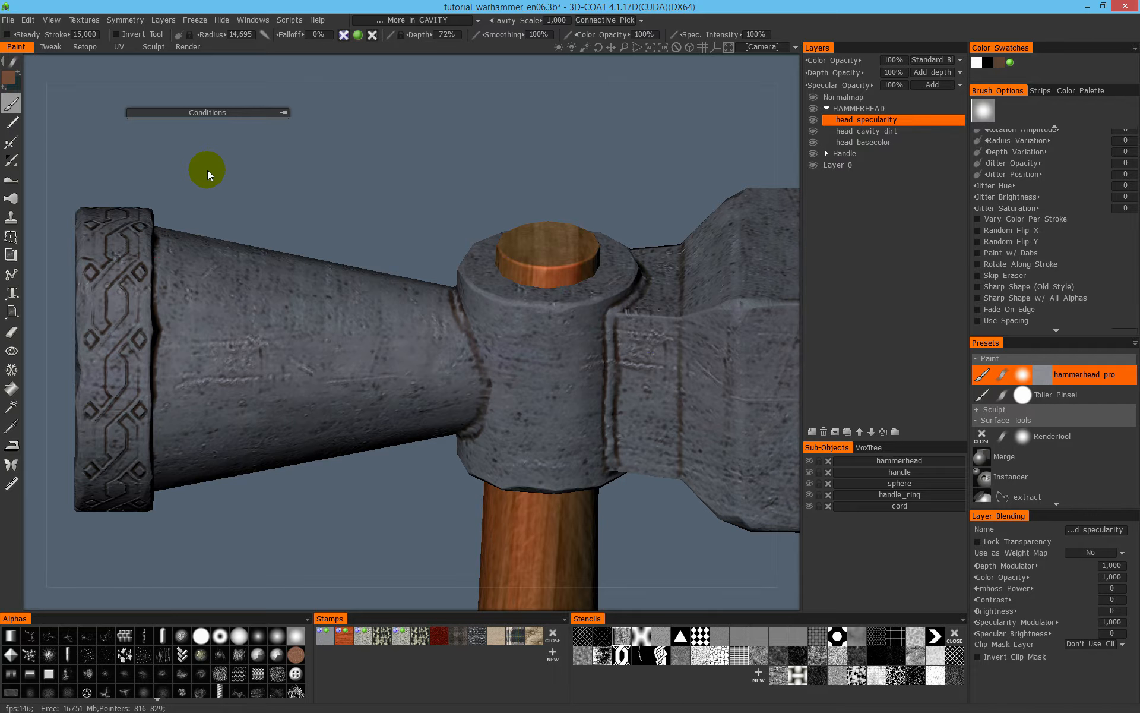
- Restrict the brush to specularity only, display the specular channel alone, and set the paint limiter to Less in CAVITY
click(358, 35)
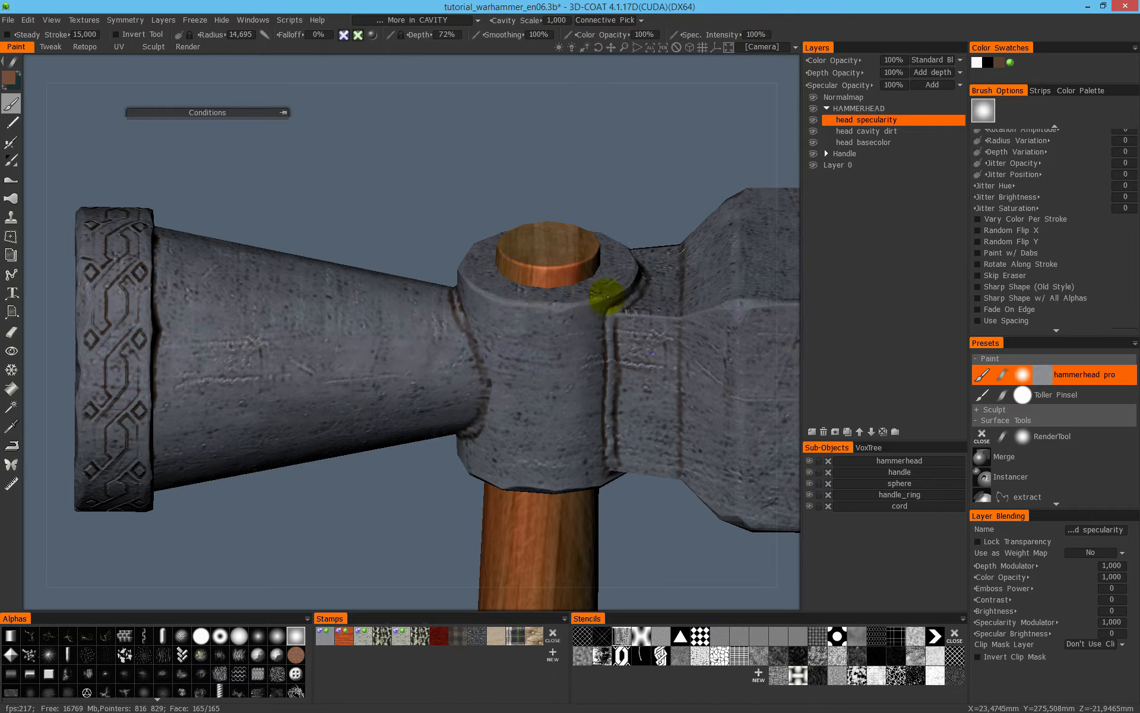
mouse_move(622, 324)
alt+mouse_down()
mouse_move(654, 319)
mouse_move(622, 298)
alt+mouse_up()
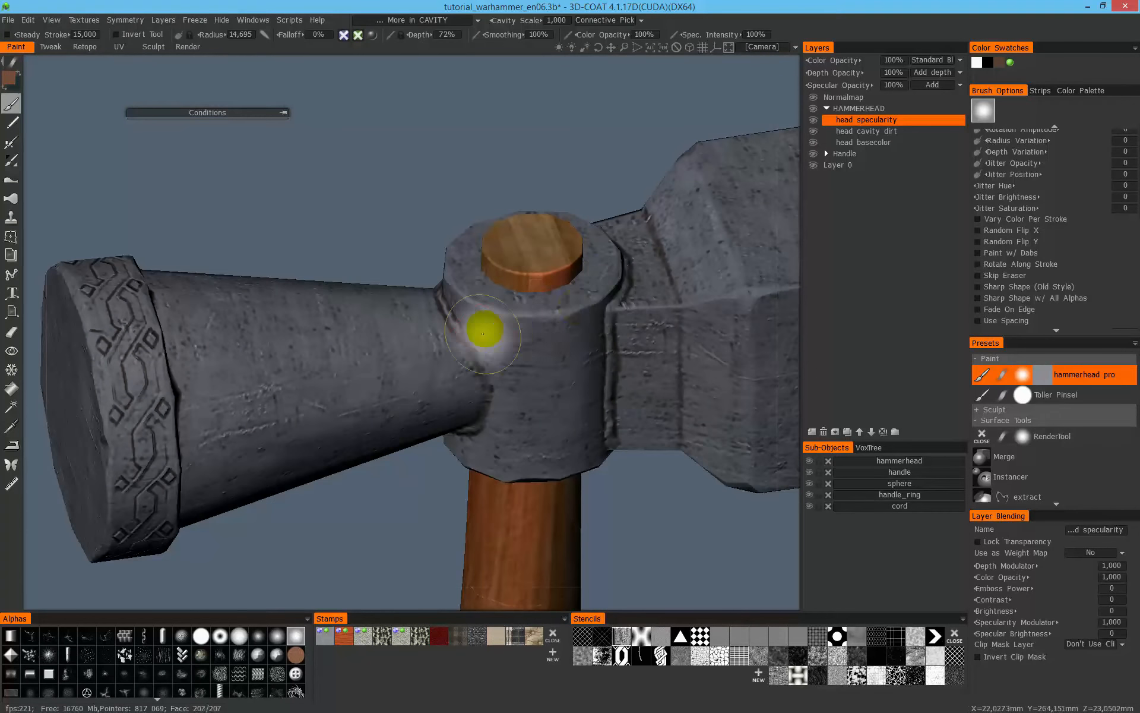
key(4)
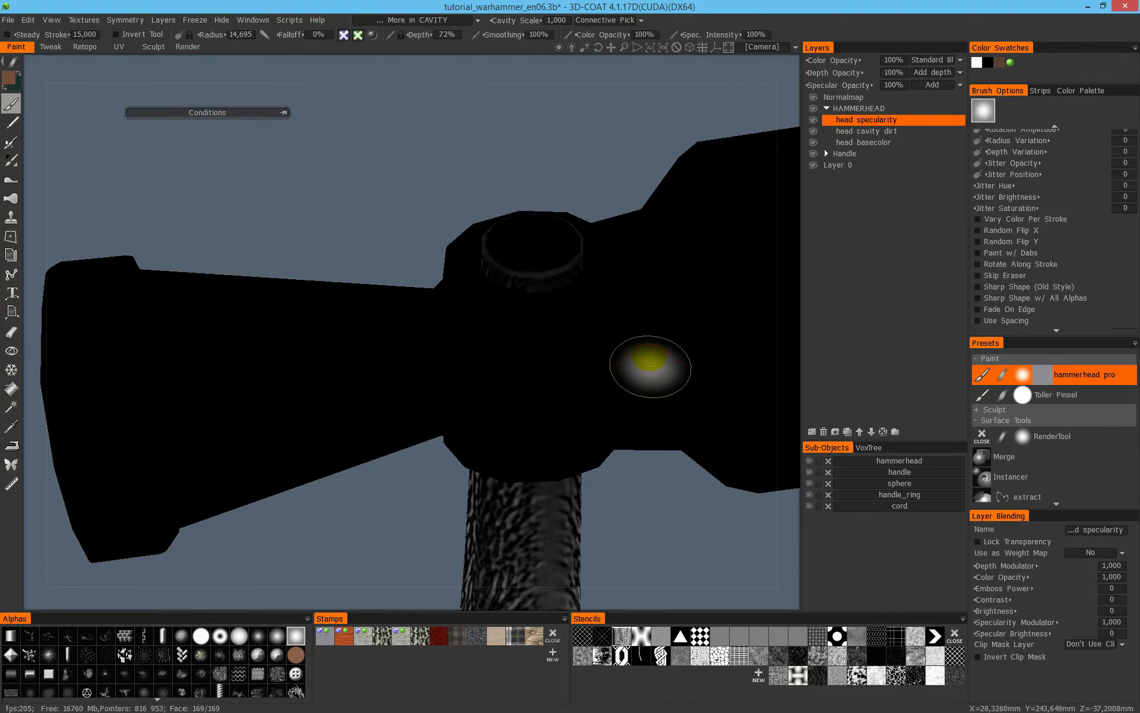
click(445, 21)
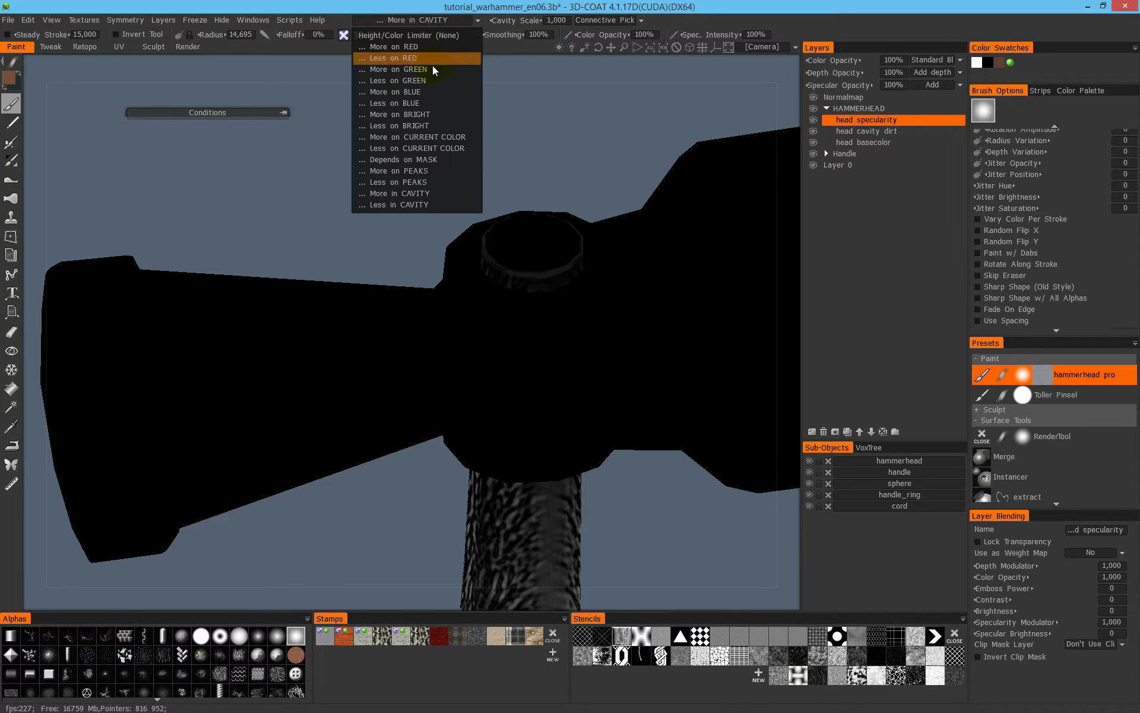
click(404, 206)
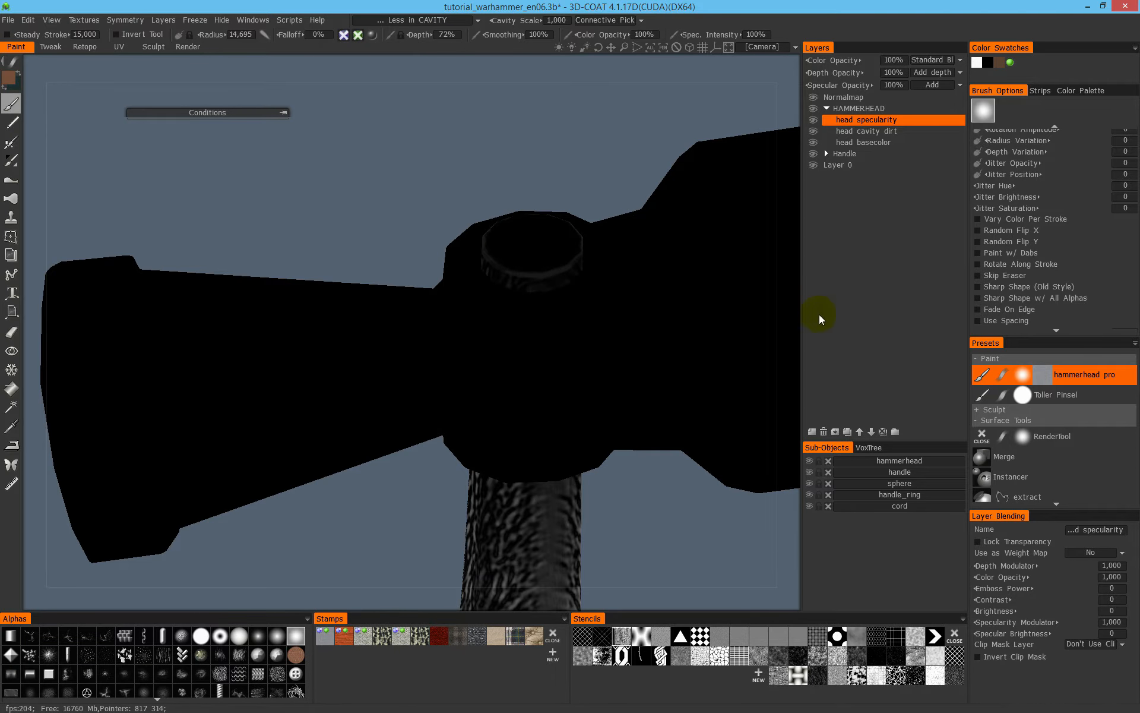
- Isolate the hammerhead sub-object by hiding all other sub-objects and show it with full shading
alt+drag(782, 460, 817, 429)
alt+middle_drag(817, 434, 737, 434)
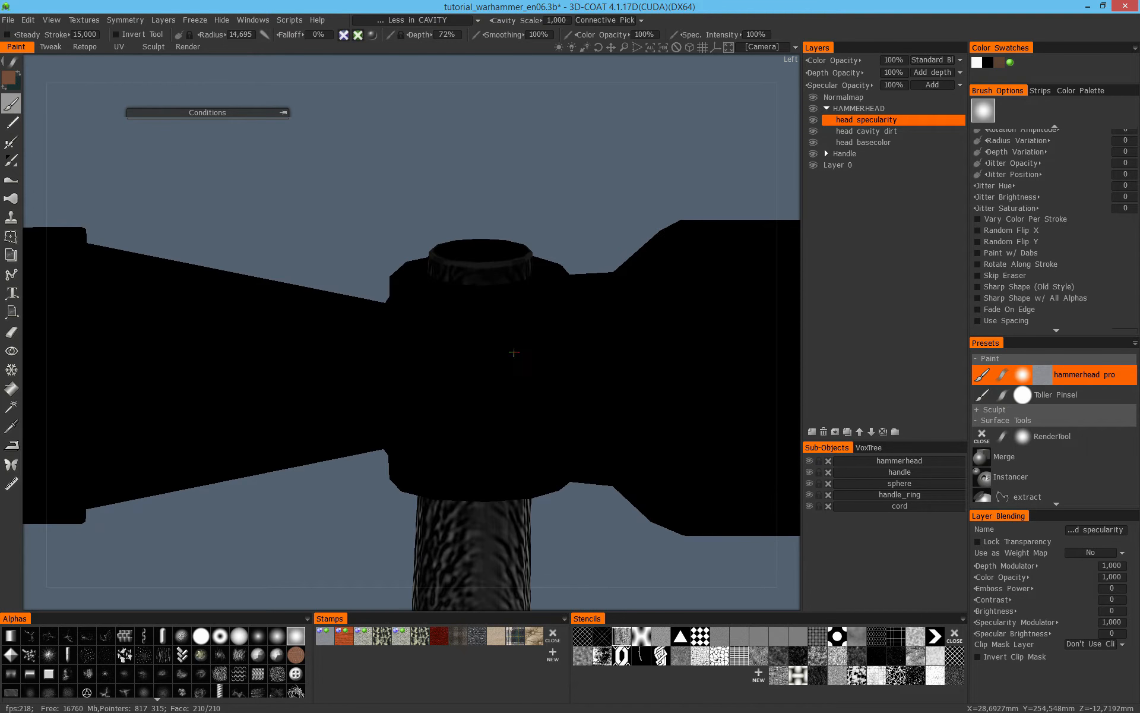
alt+drag(736, 435, 708, 460)
alt+click(810, 461)
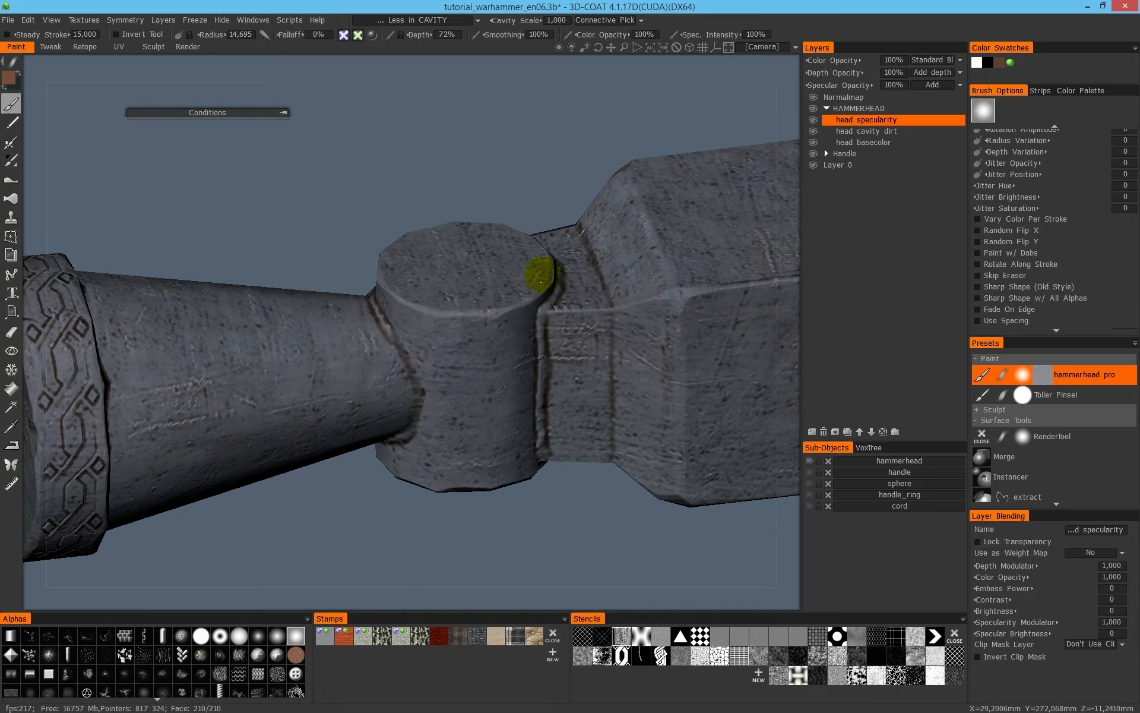
- Paint specularity along the round socket's front rim while inspecting the shaded hammerhead from a closer angle
alt+drag(383, 301, 557, 327)
alt+drag(414, 336, 444, 230)
alt+right_drag(443, 229, 483, 204)
alt+middle_drag(483, 204, 477, 342)
alt+drag(477, 342, 301, 247)
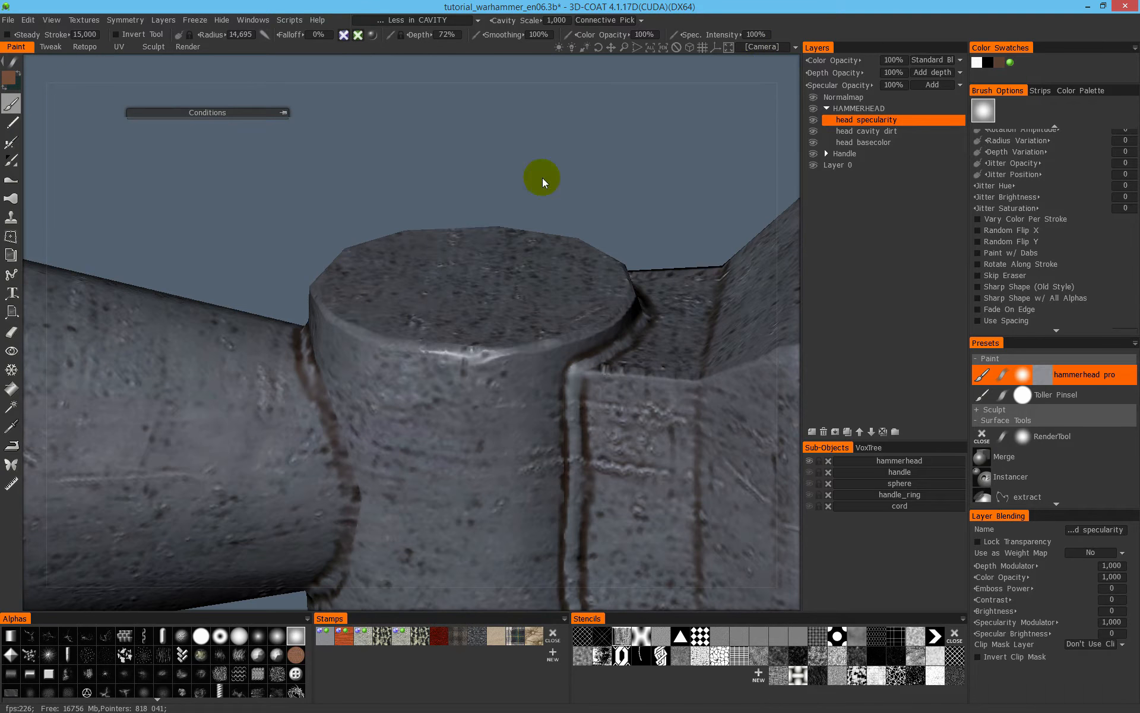
- Set the camera to rotate around the current pick point and orbit around the socket
click(760, 50)
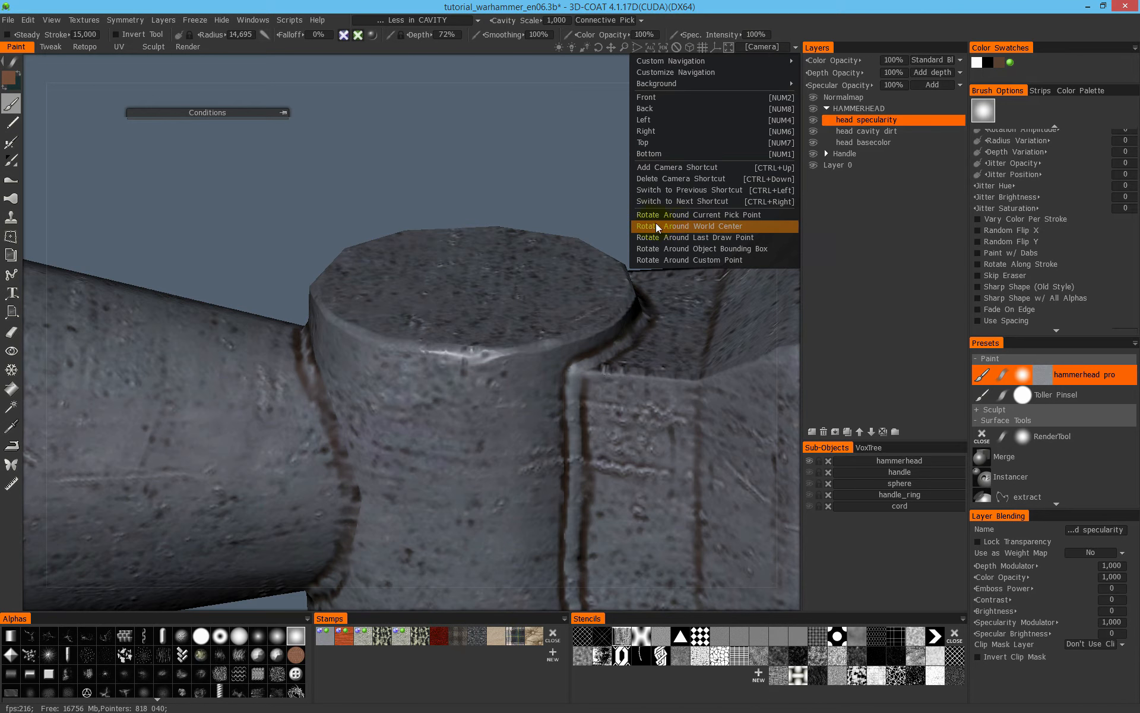
click(715, 216)
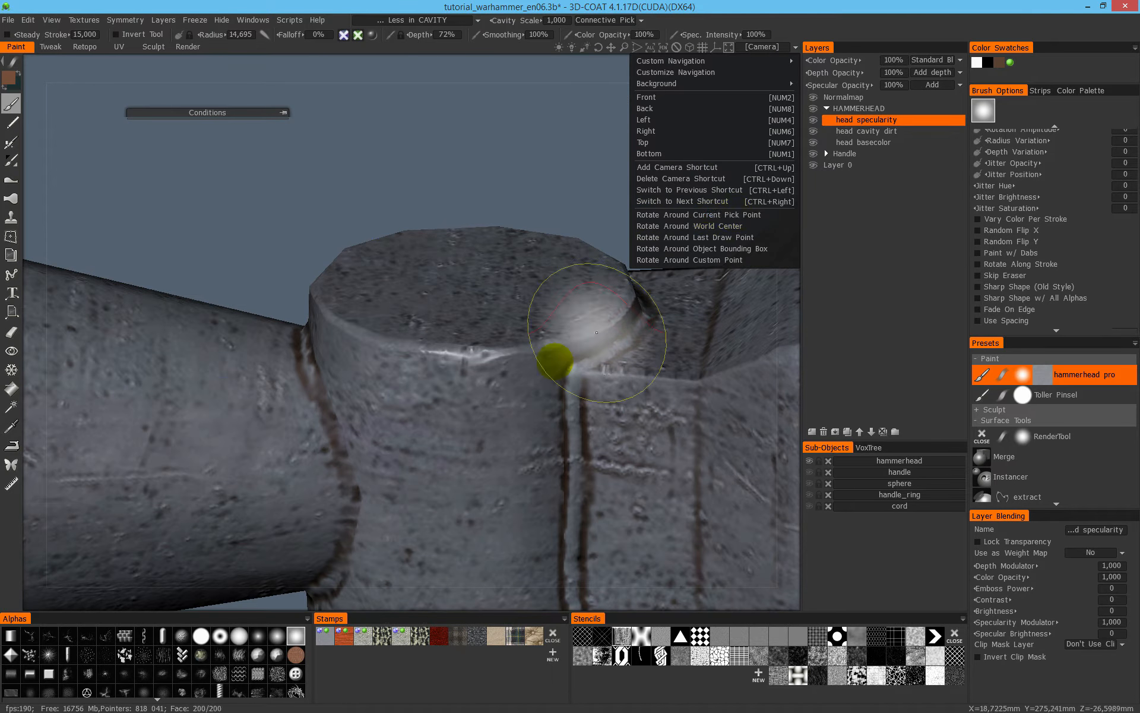
mouse_move(680, 364)
alt+mouse_down()
mouse_move(721, 326)
mouse_move(693, 331)
alt+mouse_up()
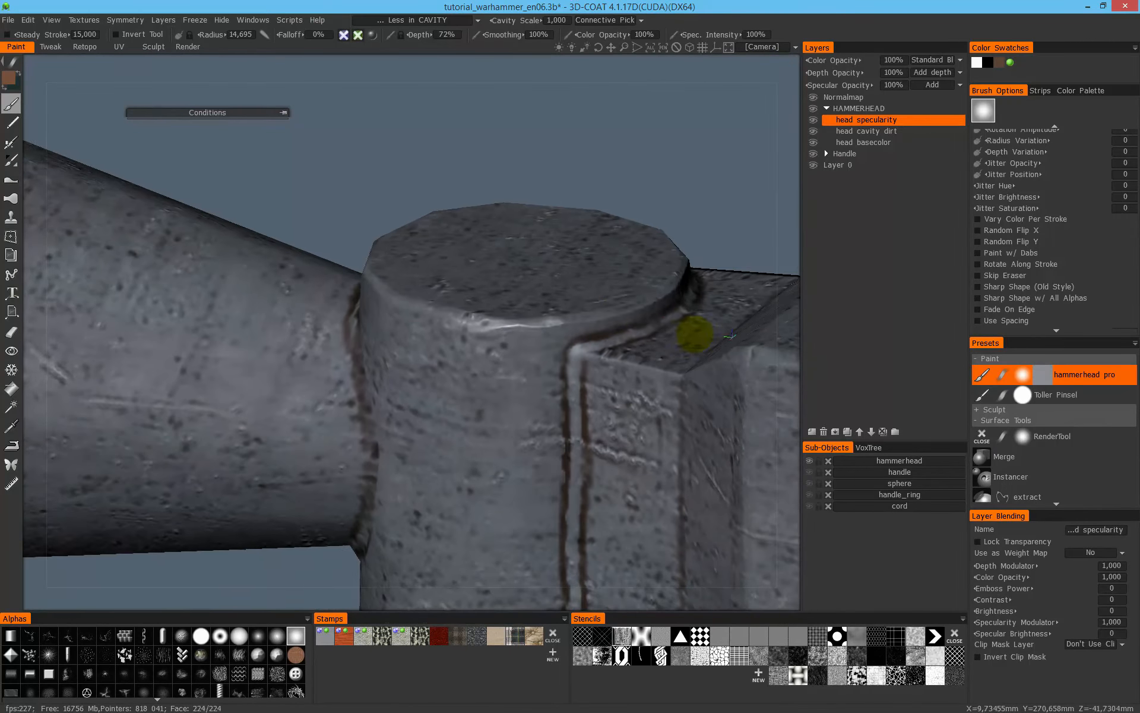
mouse_move(128, 226)
alt+mouse_down()
mouse_move(275, 198)
mouse_move(158, 209)
mouse_move(441, 211)
mouse_move(547, 247)
mouse_move(611, 247)
mouse_move(532, 356)
mouse_move(528, 305)
alt+mouse_up()
mouse_move(601, 319)
alt+mouse_down()
mouse_move(618, 262)
mouse_move(436, 216)
alt+mouse_up()
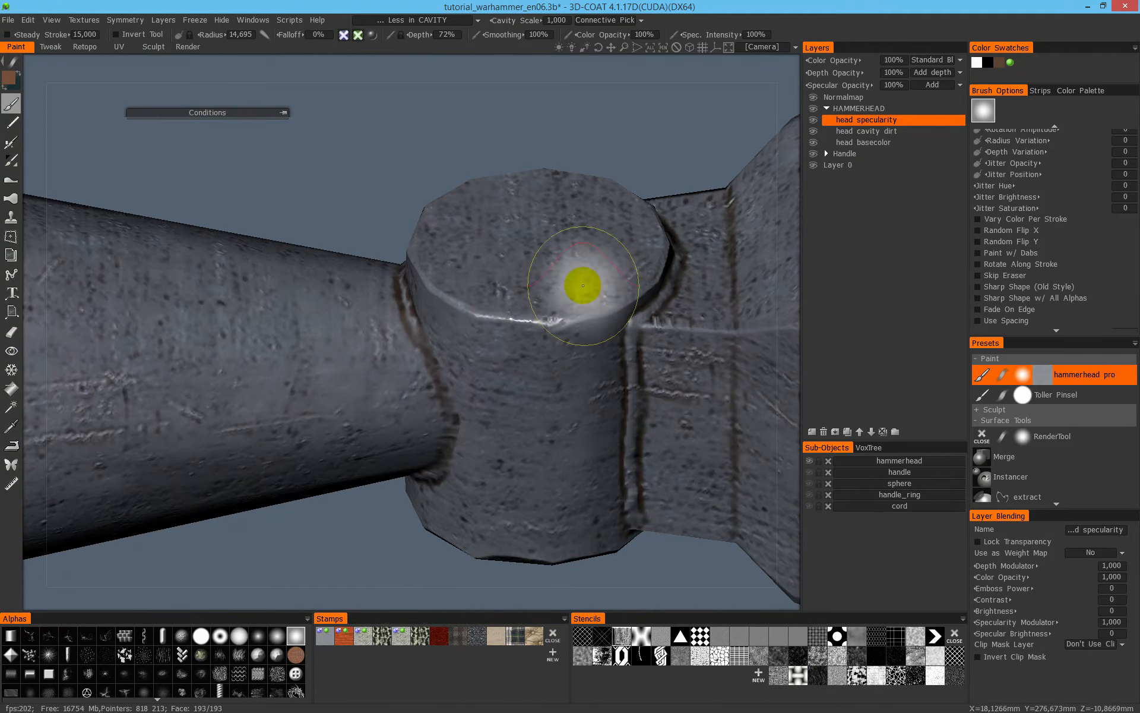
- Display only the specular channel and paint specularity around the socket's round rim and the raised seam beside the block
click(57, 21)
click(95, 62)
scroll(410, 291, down, 3)
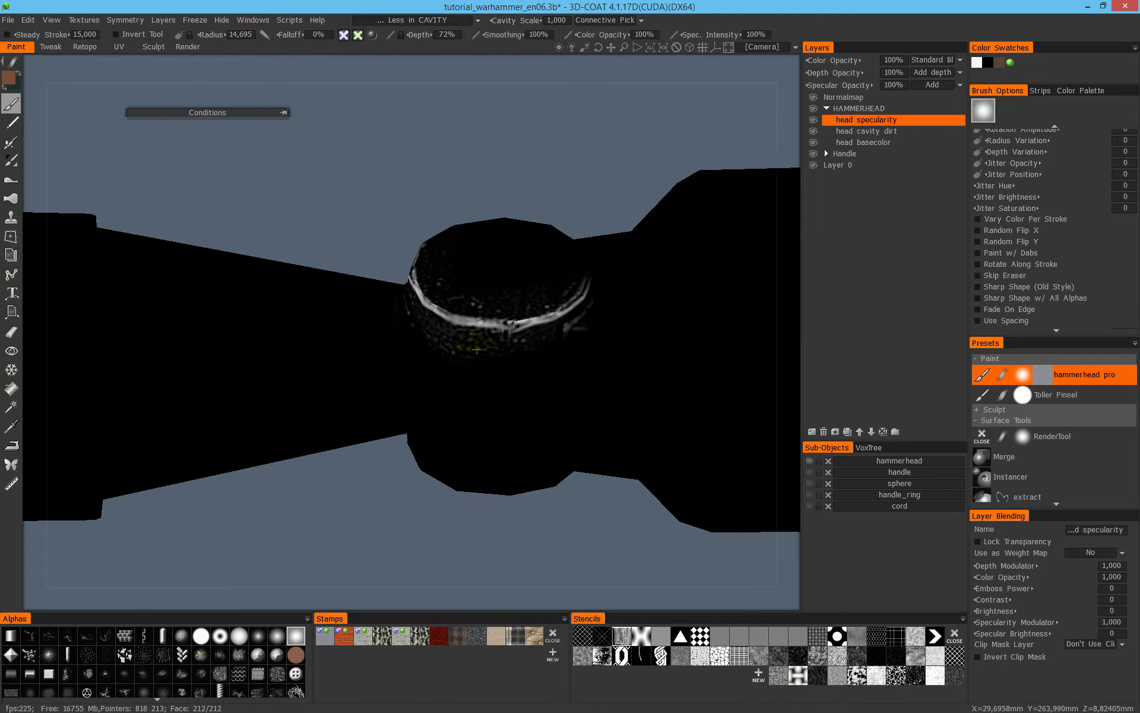
alt+drag(542, 311, 750, 281)
mouse_move(452, 342)
mouse_down()
mouse_move(389, 331)
mouse_move(523, 333)
mouse_up()
drag(294, 349, 392, 315)
alt+middle_drag(399, 305, 585, 287)
mouse_move(586, 288)
mouse_down()
mouse_move(585, 351)
mouse_move(542, 273)
mouse_up()
alt+drag(440, 273, 382, 301)
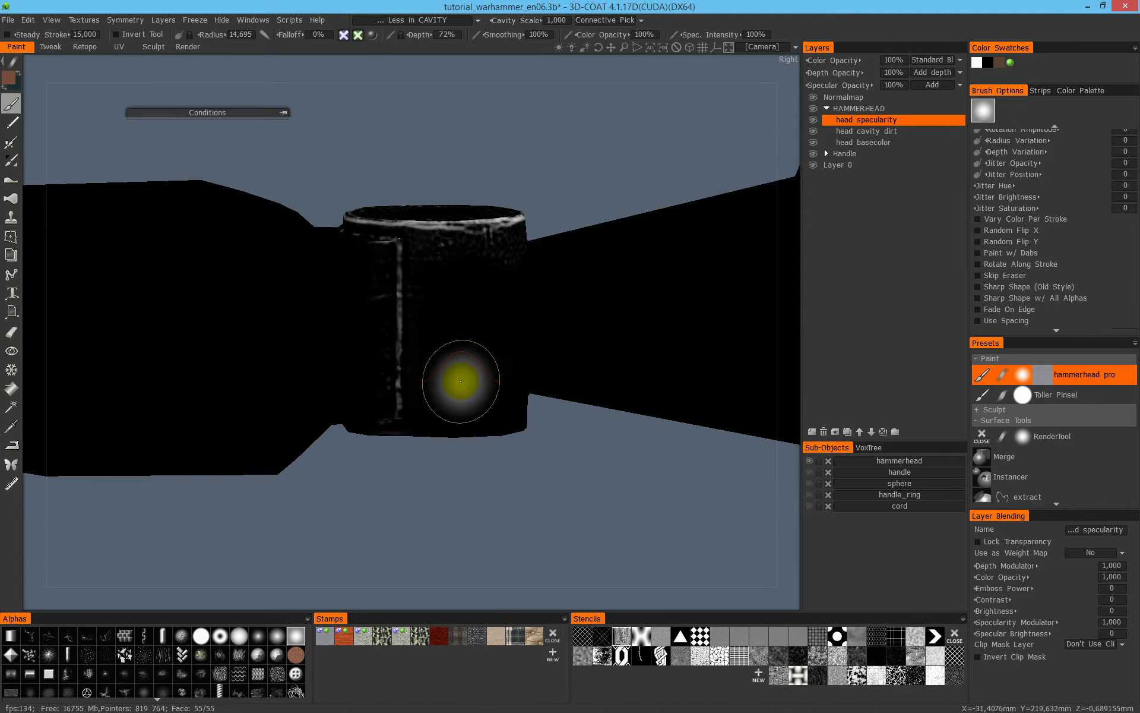
- Paint specularity over the socket's side wall, its opposite rim and the surface texture next to the seam
alt+drag(461, 381, 443, 463)
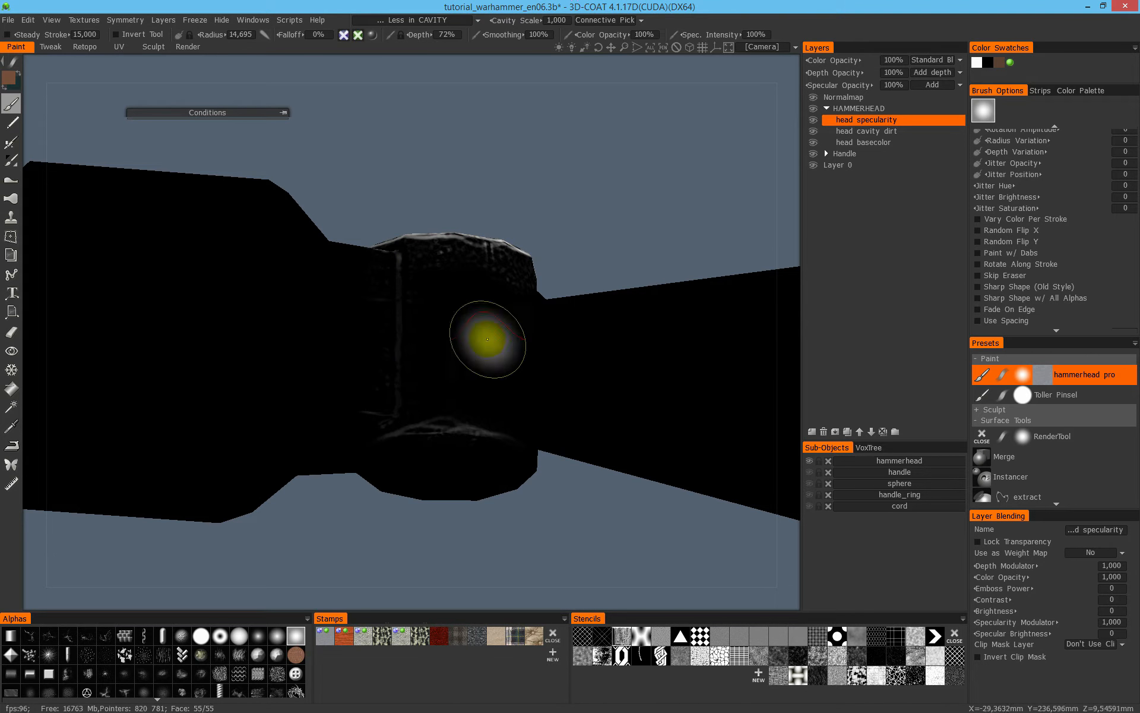
alt+drag(488, 338, 516, 208)
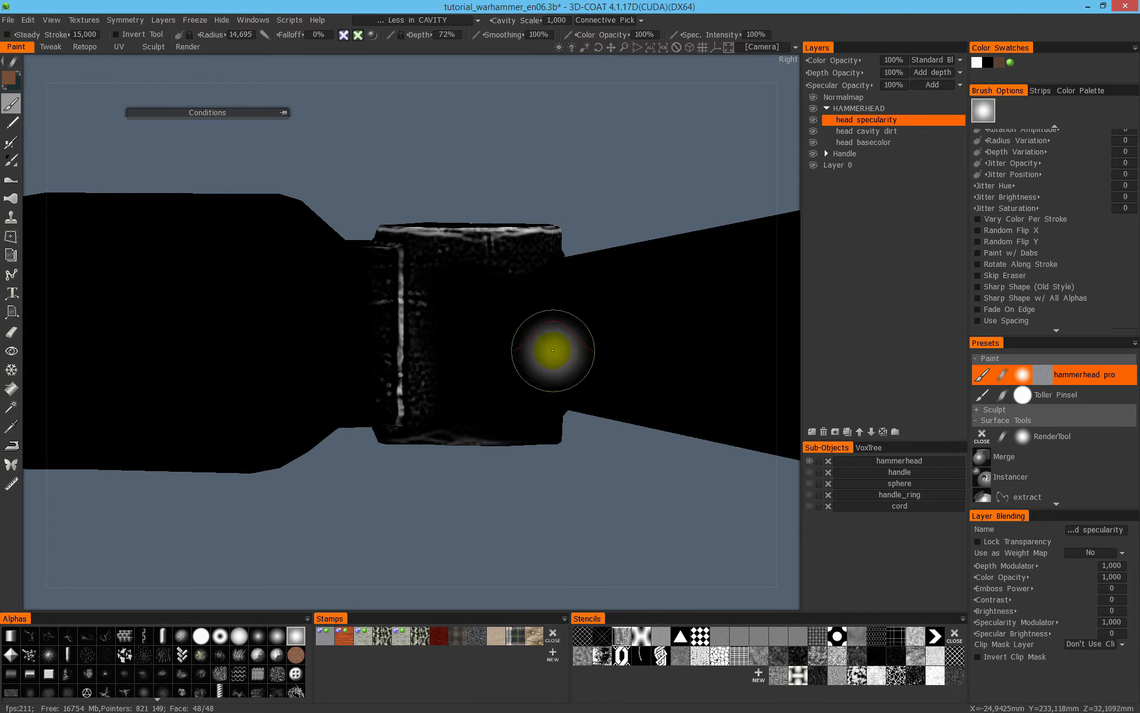
mouse_move(540, 375)
alt+mouse_down()
mouse_move(552, 325)
mouse_move(512, 311)
alt+mouse_up()
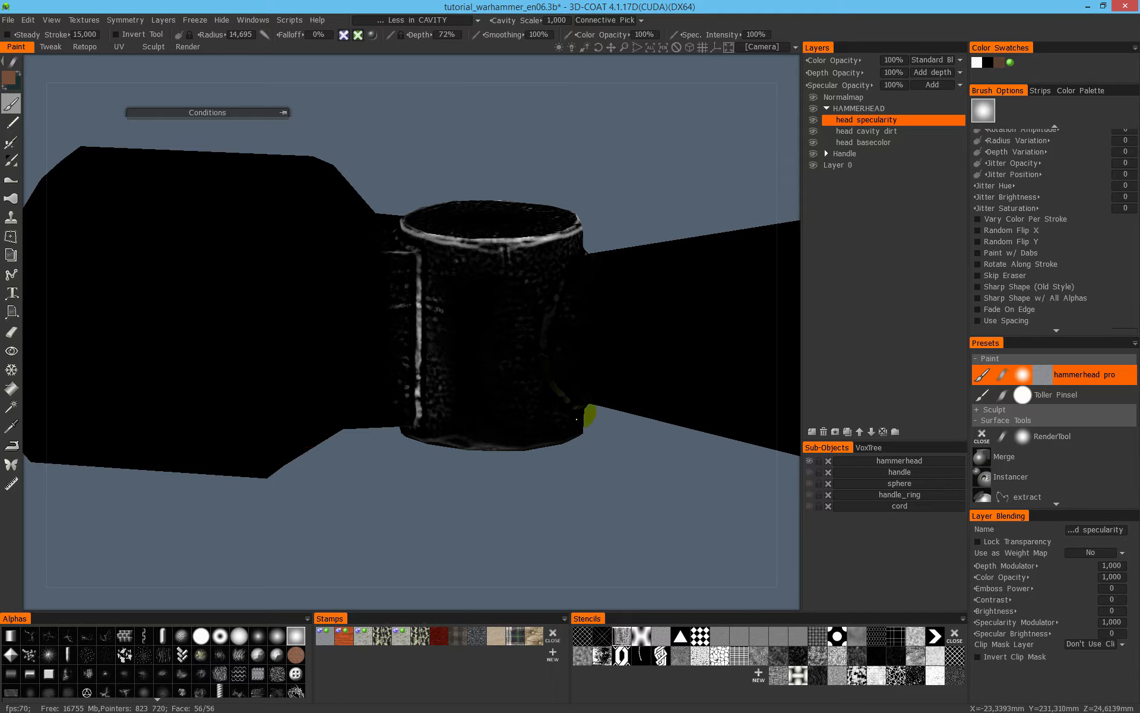
mouse_move(444, 272)
alt+mouse_down()
mouse_move(460, 287)
mouse_move(454, 304)
alt+mouse_up()
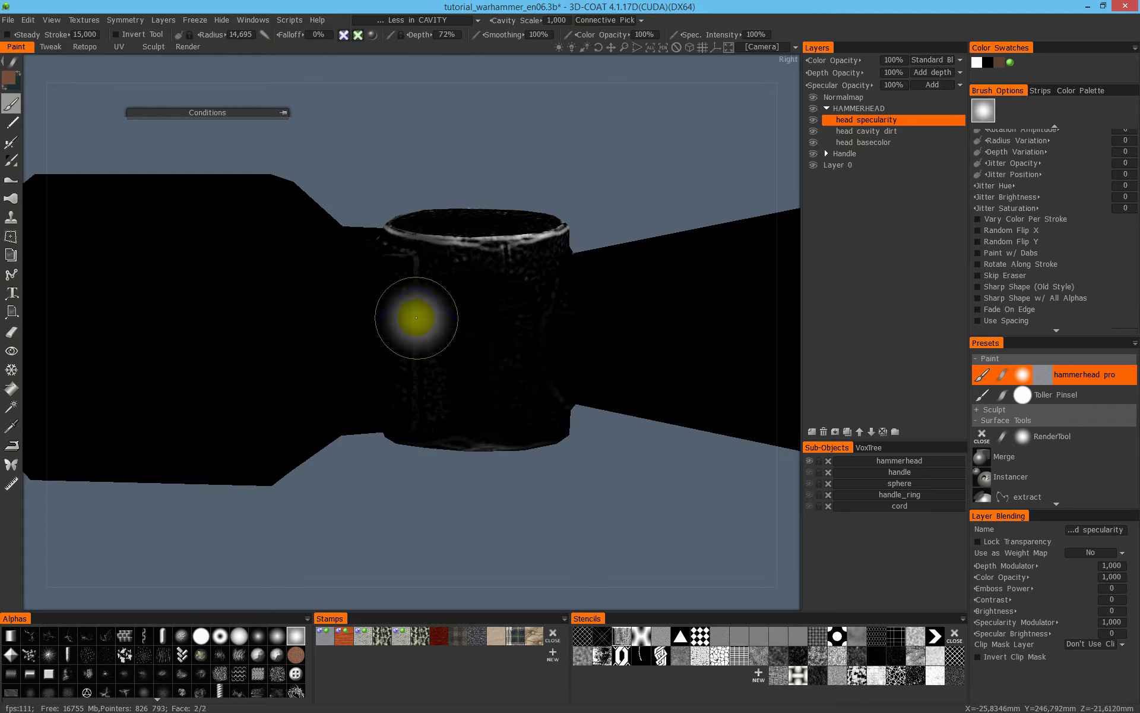
alt+drag(533, 413, 534, 380)
mouse_move(537, 457)
mouse_down()
mouse_move(476, 433)
mouse_move(600, 235)
mouse_move(590, 248)
mouse_up()
mouse_move(528, 339)
alt+mouse_down()
mouse_move(529, 415)
mouse_move(654, 376)
mouse_move(433, 408)
mouse_move(425, 369)
mouse_move(429, 378)
alt+mouse_up()
mouse_move(429, 378)
alt+mouse_down()
mouse_move(340, 363)
mouse_move(479, 367)
mouse_move(398, 319)
alt+mouse_up()
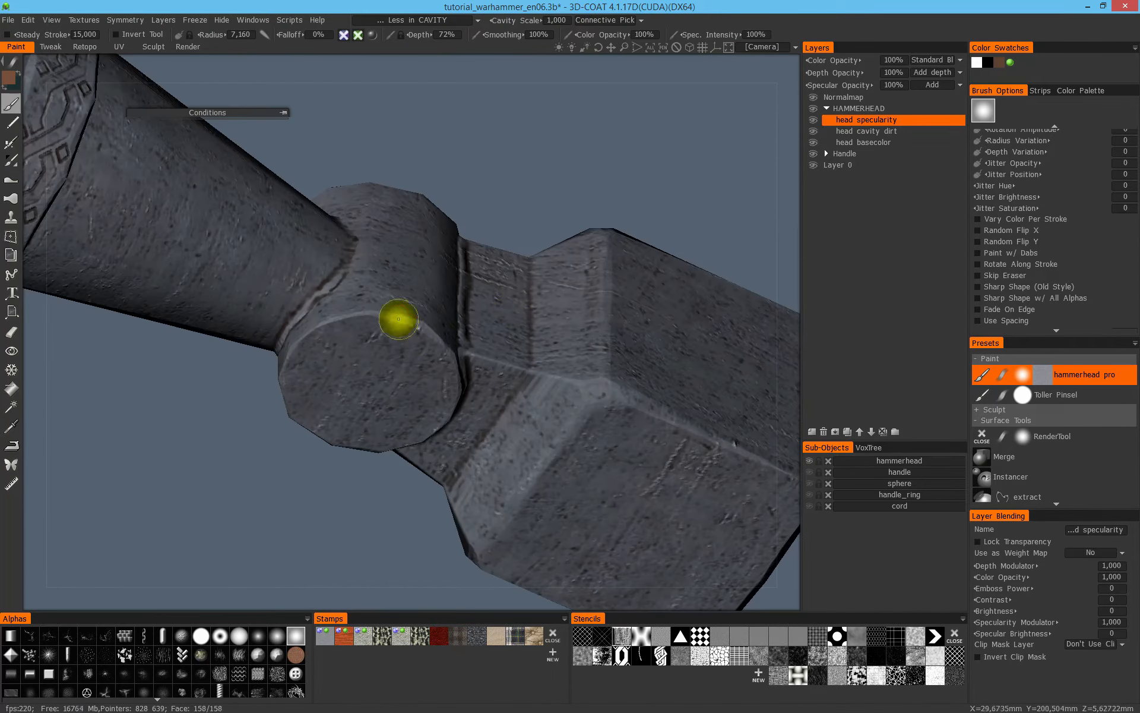
- Set the brush depth to 94% and paint specularity along the ornamented band's edges and engraved pattern, comparing shaded and specular displays
alt+drag(285, 353, 609, 267)
key(3)
alt+middle_drag(369, 243, 507, 310)
right_drag(500, 304, 488, 299)
key(2)
alt+drag(462, 416, 497, 229)
mouse_move(446, 309)
alt+mouse_down()
mouse_move(382, 252)
mouse_move(428, 331)
mouse_move(600, 366)
mouse_move(519, 273)
mouse_move(496, 385)
mouse_move(445, 313)
mouse_move(447, 399)
alt+mouse_up()
key(3)
mouse_move(446, 399)
alt+mouse_down()
mouse_move(501, 349)
mouse_move(614, 312)
alt+mouse_up()
mouse_move(614, 312)
mouse_down()
mouse_move(439, 380)
mouse_move(603, 261)
mouse_up()
mouse_move(603, 261)
mouse_down()
mouse_move(571, 400)
mouse_move(534, 309)
mouse_move(555, 247)
mouse_move(566, 459)
mouse_move(511, 247)
mouse_up()
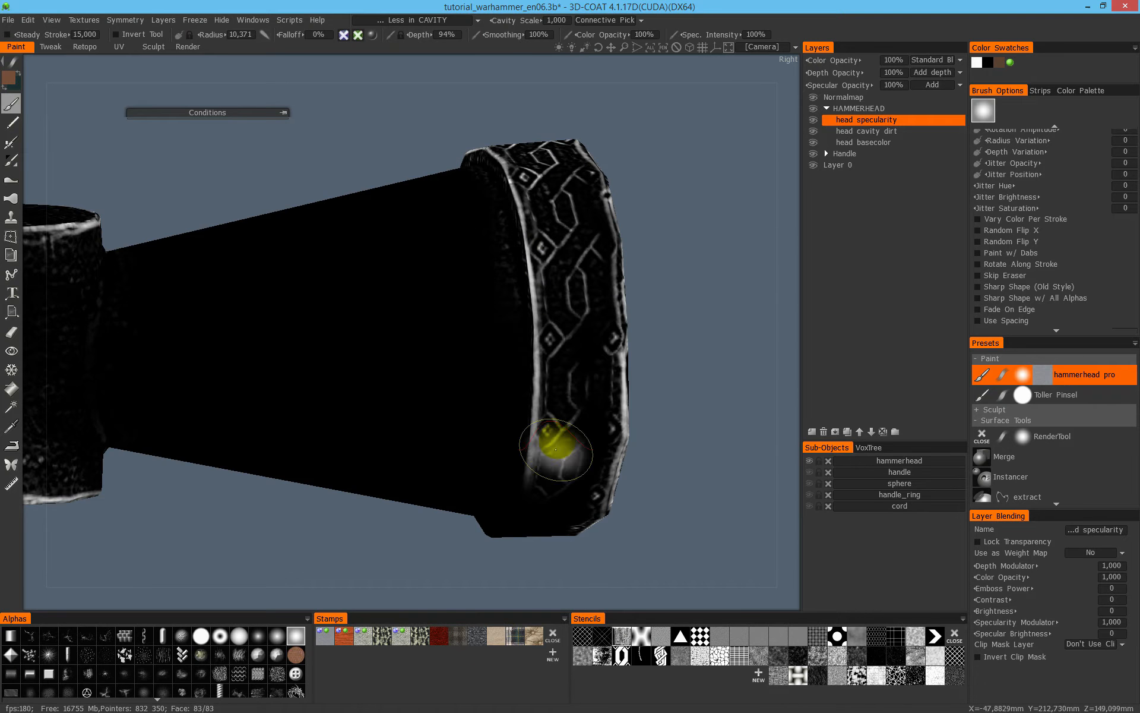
- Continue painting specularity around the rest of the ornamented band, checking it in shaded and specular-only displays
key(2)
mouse_move(624, 413)
alt+mouse_down()
mouse_move(519, 346)
mouse_move(585, 369)
mouse_move(546, 384)
mouse_move(501, 369)
mouse_move(553, 363)
alt+mouse_up()
key(4)
alt+middle_drag(606, 427, 543, 351)
mouse_move(543, 351)
alt+mouse_down()
mouse_move(535, 291)
mouse_move(509, 349)
mouse_move(506, 511)
alt+mouse_up()
alt+middle_drag(509, 510, 542, 414)
alt+drag(580, 189, 553, 434)
drag(538, 315, 465, 441)
alt+right_drag(255, 252, 295, 172)
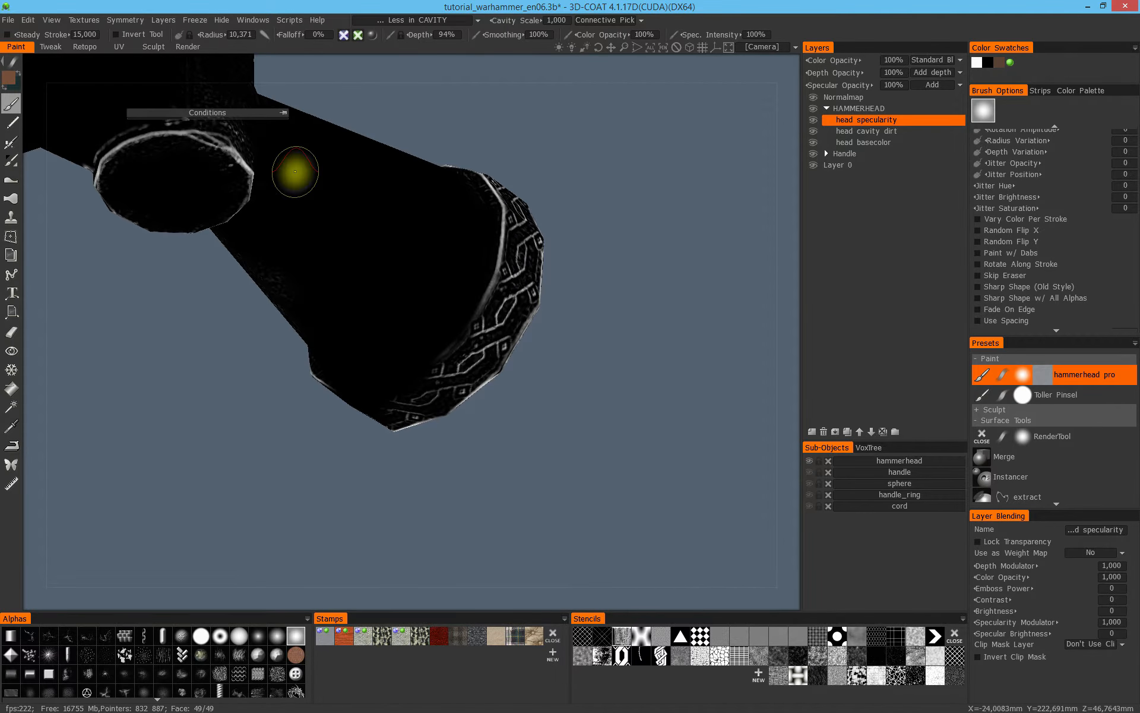
- From the left view, switch the brush to the rectangle stroke mode and fill the ornamented band with specularity
key(KP_4)
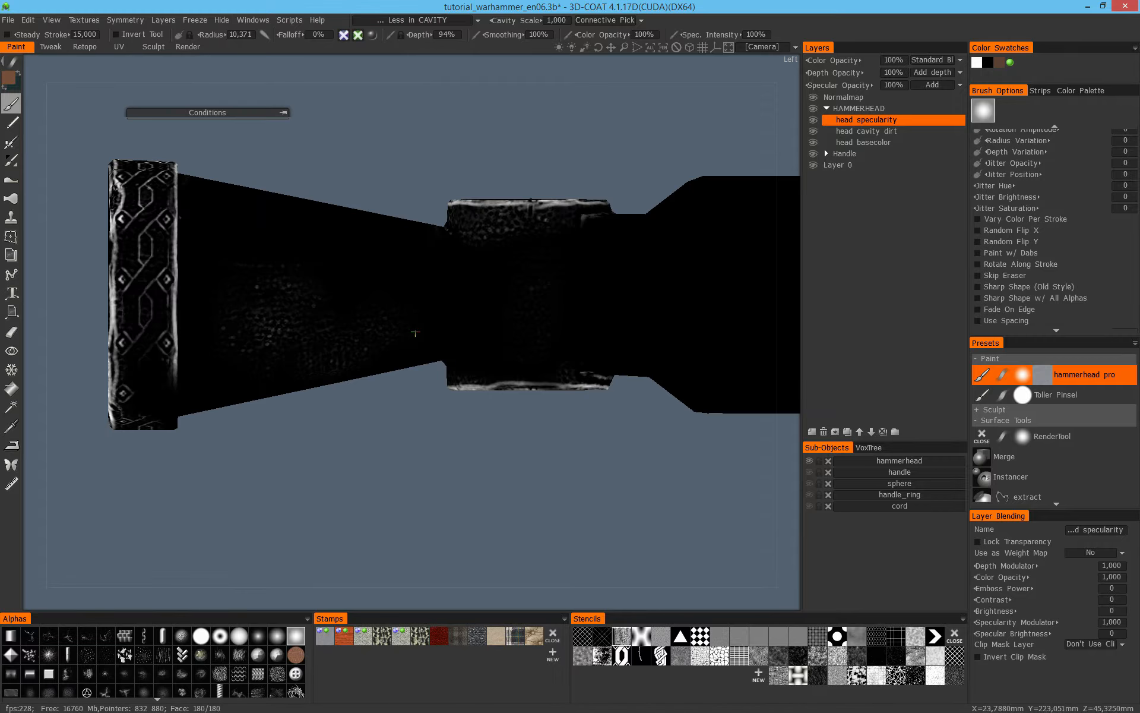
alt+middle_drag(108, 190, 341, 255)
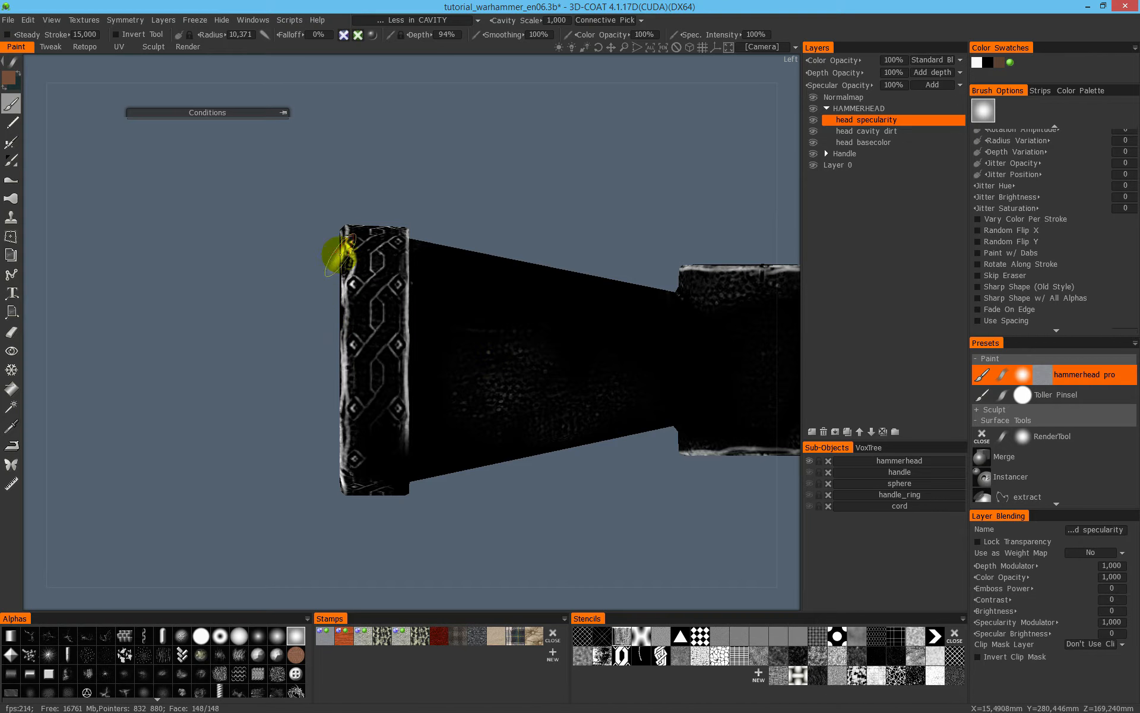
key(e)
click(424, 330)
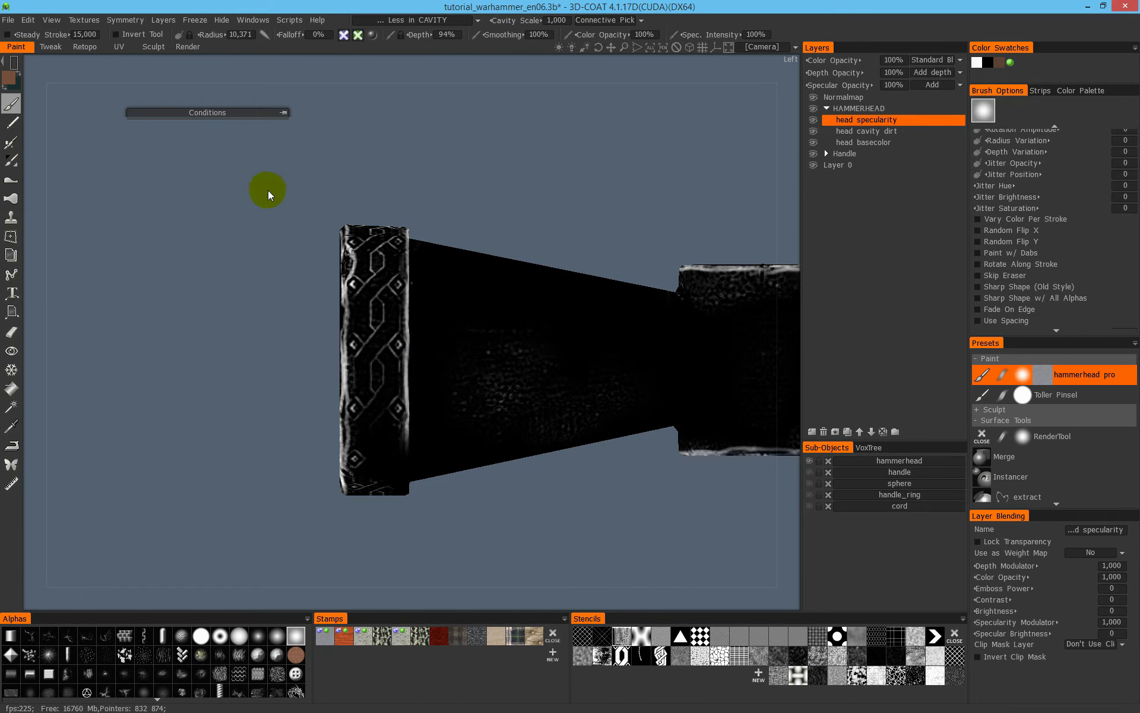
drag(412, 543, 411, 543)
mouse_move(420, 307)
alt+mouse_down()
mouse_move(668, 278)
mouse_move(692, 320)
mouse_move(653, 317)
alt+mouse_up()
- Fill rectangular areas with specularity over the ornamented band and the adjoining part of the tapered neck from further angles
key(2)
mouse_move(498, 342)
alt+mouse_down()
mouse_move(308, 274)
mouse_move(229, 351)
mouse_move(318, 326)
mouse_move(349, 285)
mouse_move(323, 296)
mouse_move(403, 325)
mouse_move(356, 351)
mouse_move(224, 355)
alt+mouse_up()
key(4)
mouse_move(373, 378)
alt+mouse_down()
mouse_move(415, 349)
mouse_move(478, 260)
alt+mouse_up()
alt+middle_drag(411, 294, 409, 219)
drag(461, 552, 461, 534)
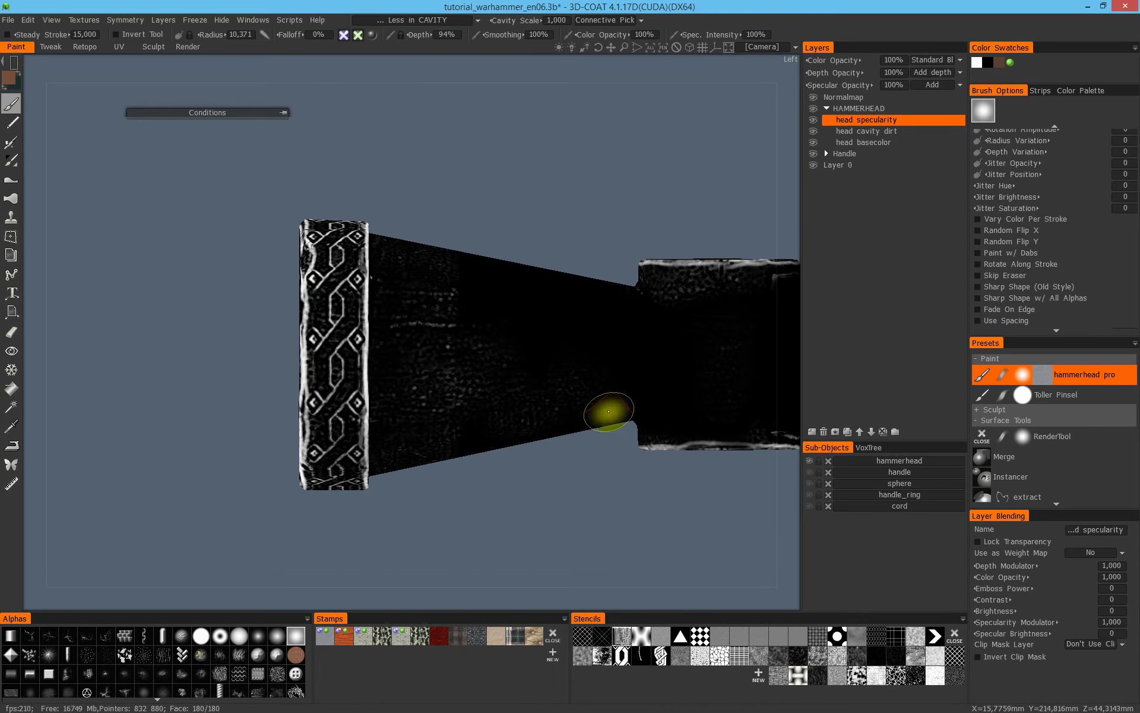
- Return to a freehand brush stroke, enlarge the radius to 25.260 and paint specularity over the tapered neck
alt+drag(515, 379, 303, 261)
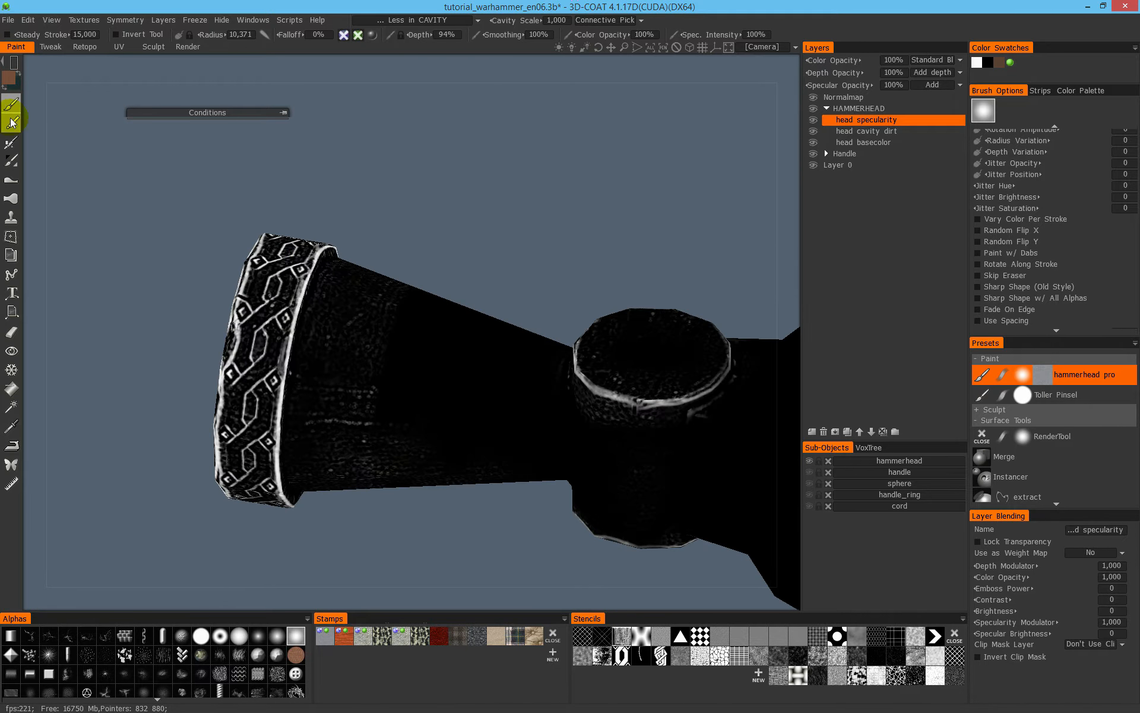
key(space)
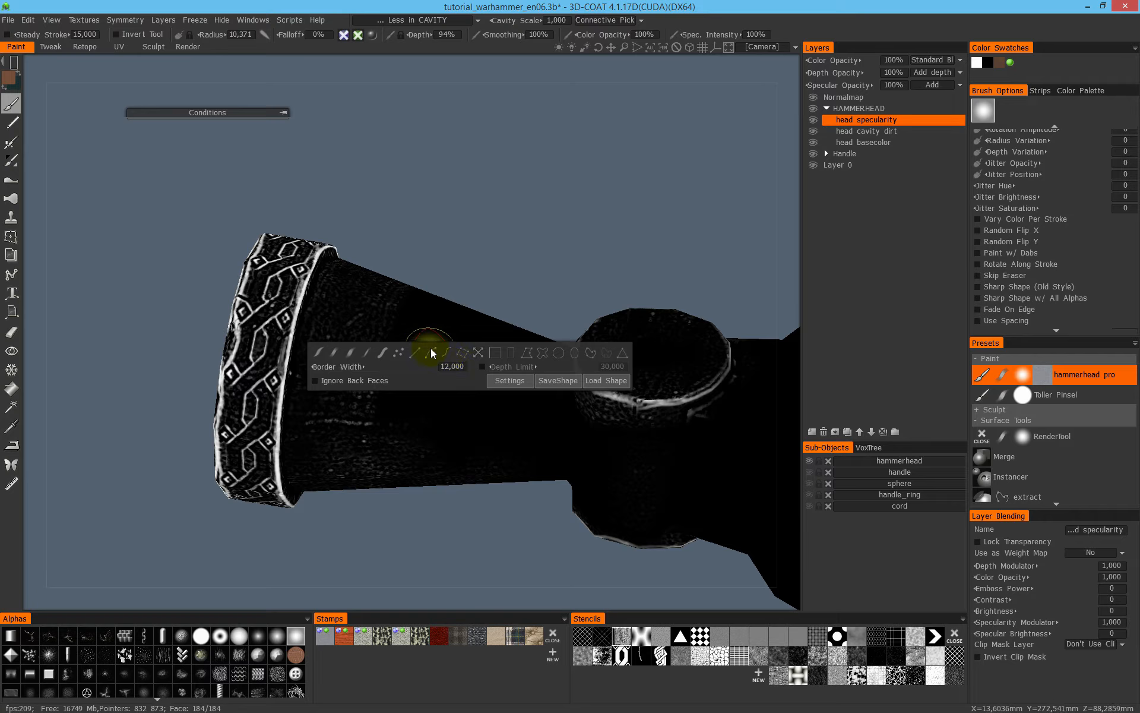
click(337, 354)
right_drag(433, 362, 464, 365)
mouse_move(463, 365)
mouse_down()
mouse_move(443, 362)
mouse_move(527, 445)
mouse_up()
alt+drag(486, 346, 676, 393)
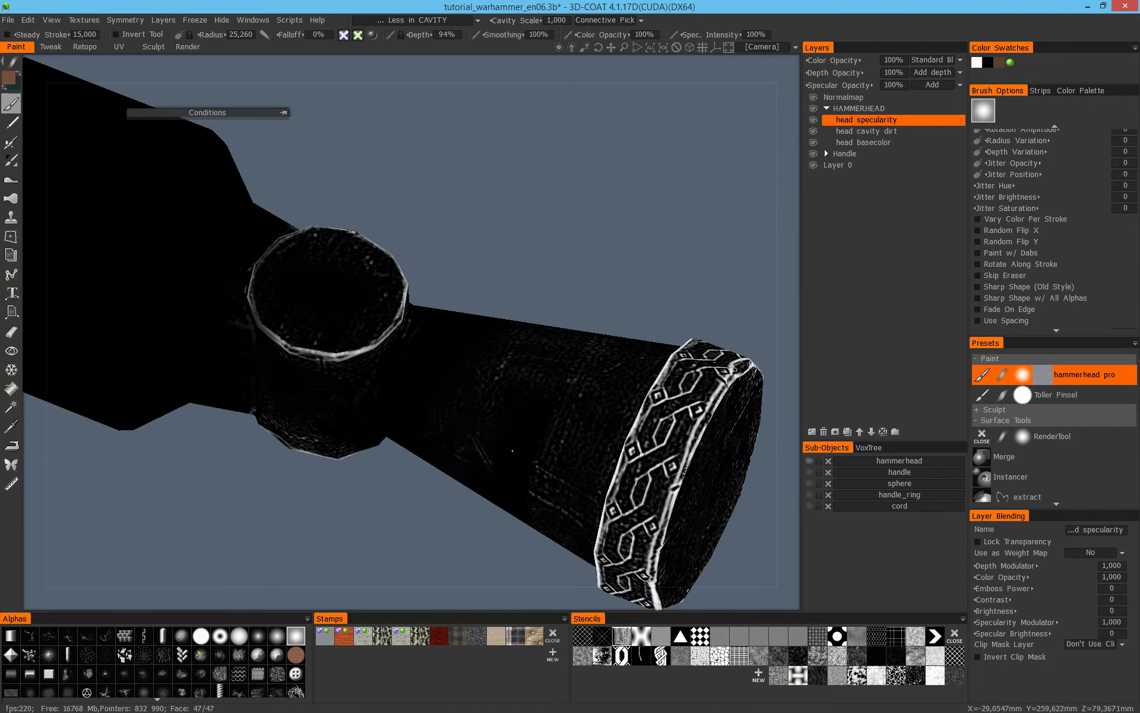
mouse_move(509, 480)
alt+mouse_down()
mouse_move(474, 537)
mouse_move(483, 424)
alt+mouse_up()
alt+middle_drag(483, 425, 531, 319)
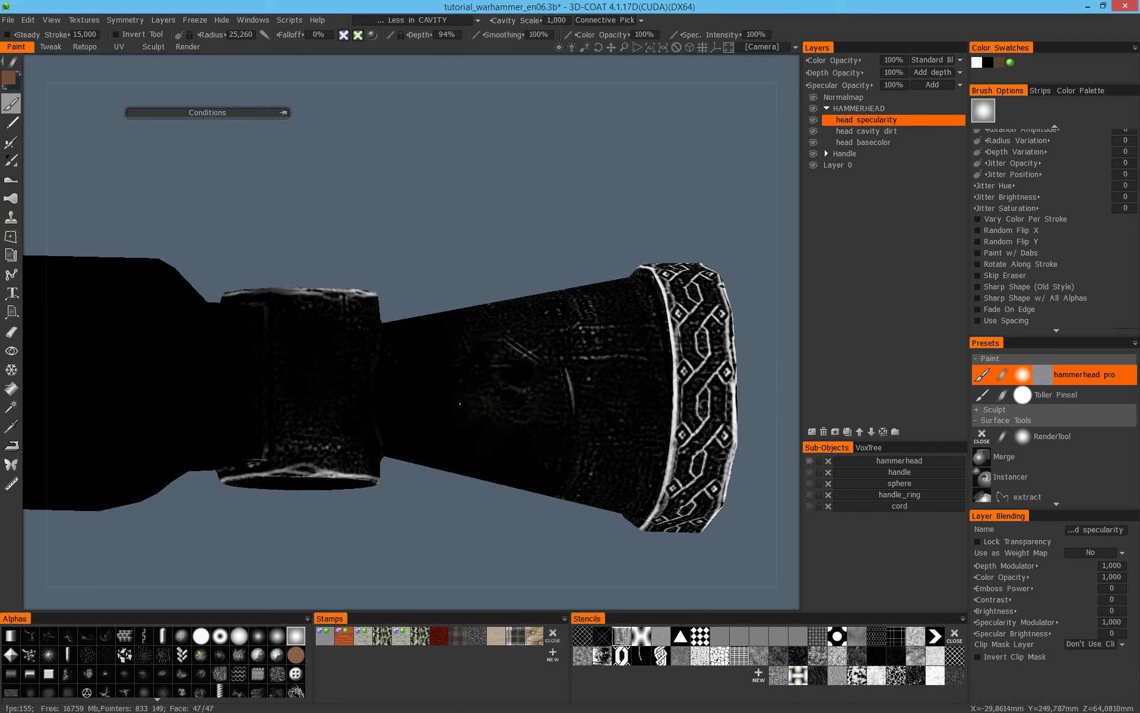
- Build up specularity over the rest of the tapered neck down to its joint with the socket
alt+drag(467, 407, 572, 326)
alt+drag(474, 454, 414, 349)
alt+drag(508, 361, 522, 262)
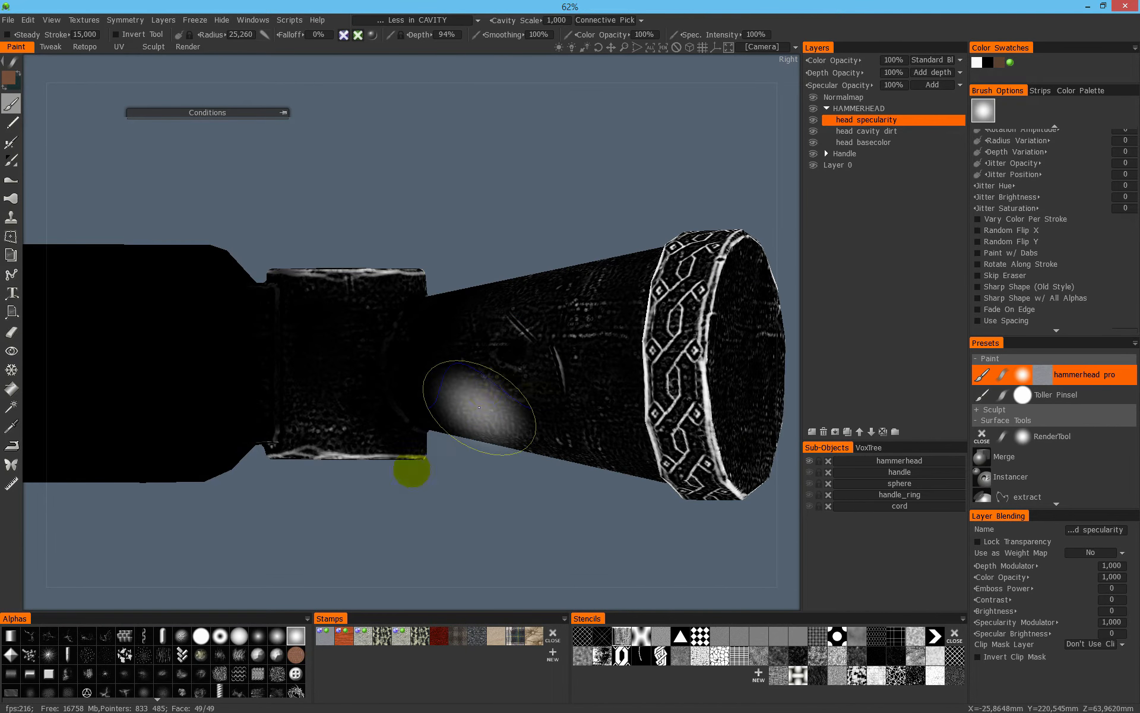
alt+right_drag(484, 410, 517, 383)
right_drag(413, 402, 304, 390)
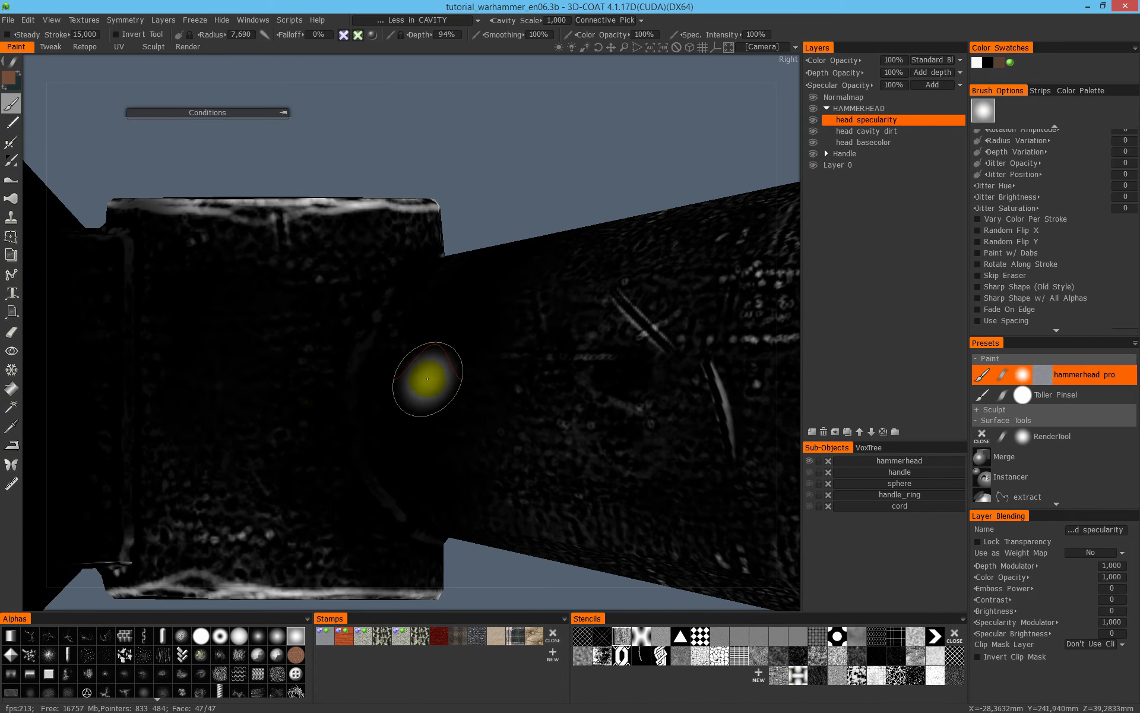
- Show full shading, reduce the brush radius to 3.012 and paint specularity along the weld bead joining neck and socket
key(2)
right_drag(362, 359, 353, 349)
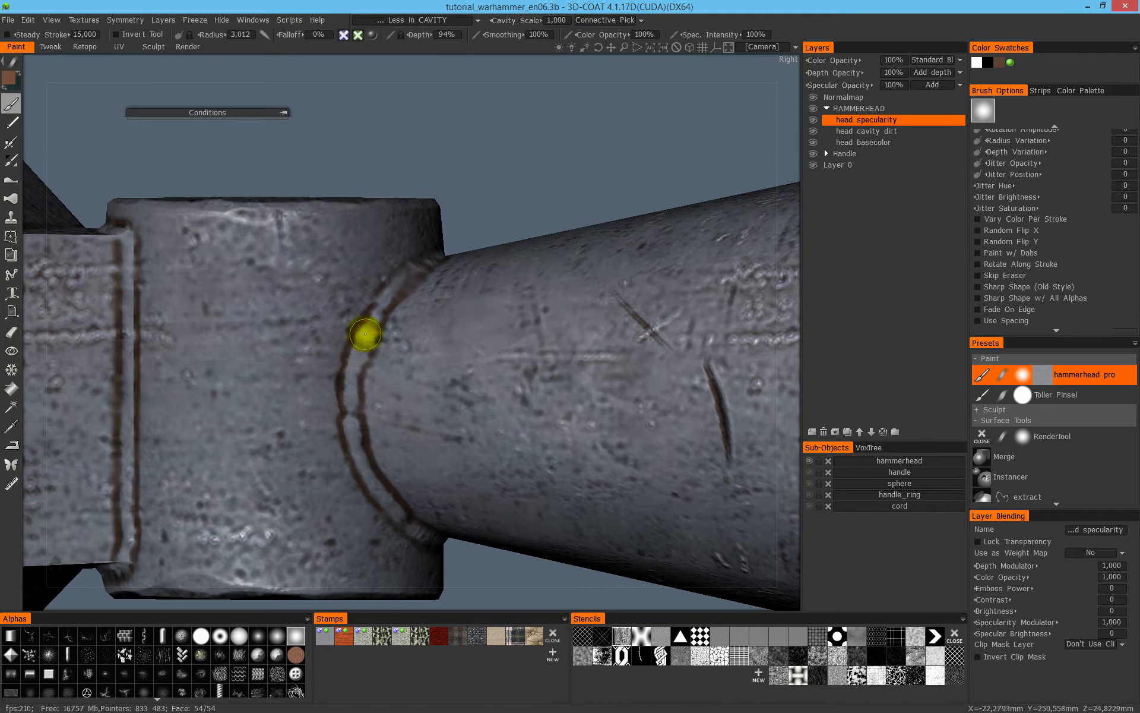
mouse_move(355, 390)
alt+mouse_down()
mouse_move(425, 306)
mouse_move(372, 310)
alt+mouse_up()
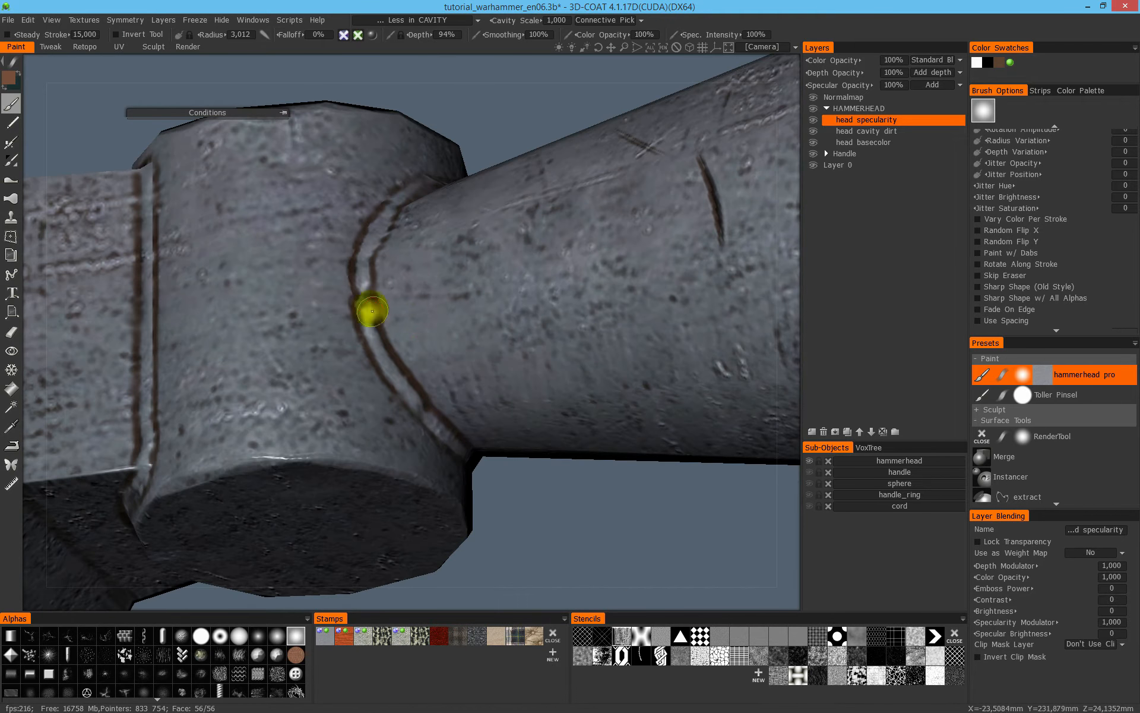
mouse_move(428, 419)
alt+mouse_down()
mouse_move(433, 331)
mouse_move(487, 484)
alt+mouse_up()
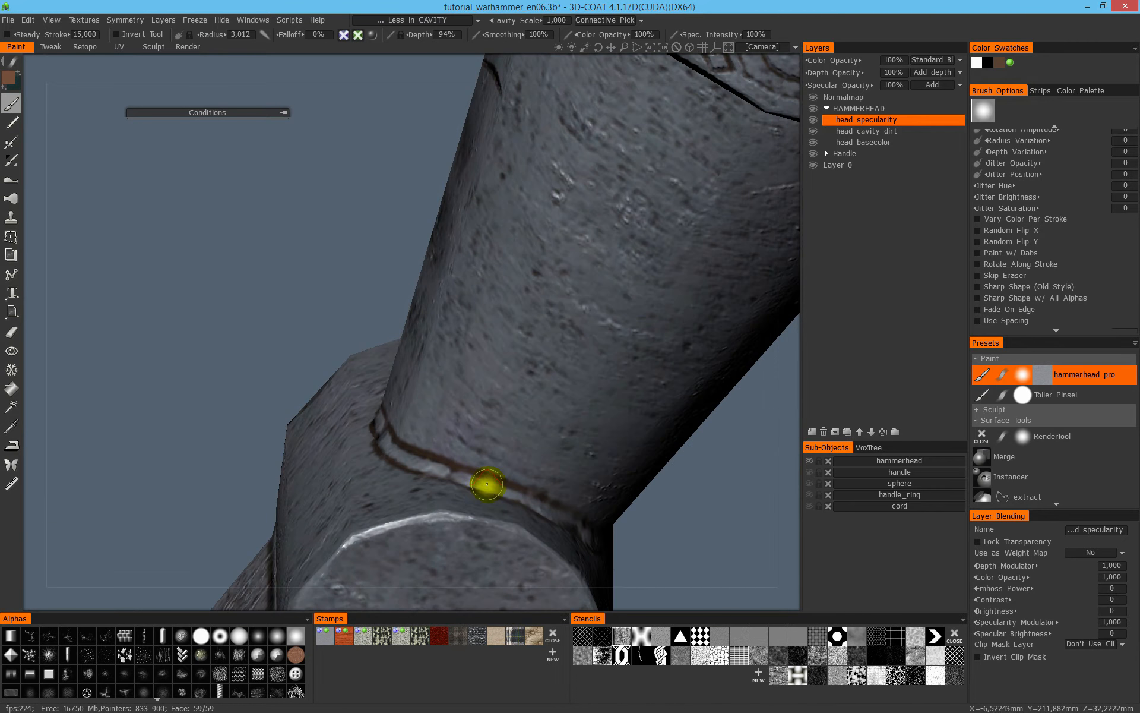
mouse_move(519, 446)
alt+mouse_down()
mouse_move(445, 412)
mouse_move(468, 478)
mouse_move(351, 390)
mouse_move(280, 408)
mouse_move(442, 418)
mouse_move(424, 475)
alt+mouse_up()
mouse_move(432, 378)
alt+mouse_down()
mouse_move(474, 389)
mouse_move(464, 455)
alt+mouse_up()
alt+drag(409, 331, 344, 358)
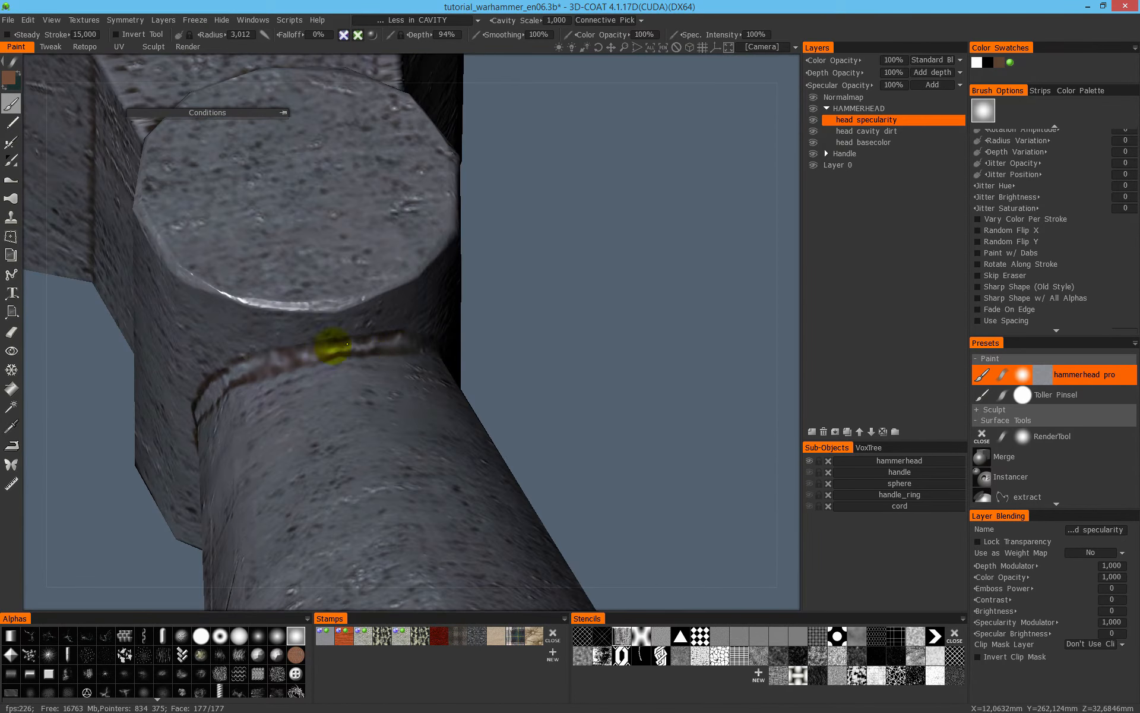
- Complete the specularity on the neck's weld bead and check it in the specular channel alone
mouse_move(392, 293)
alt+mouse_down()
mouse_move(631, 242)
mouse_move(589, 280)
alt+mouse_up()
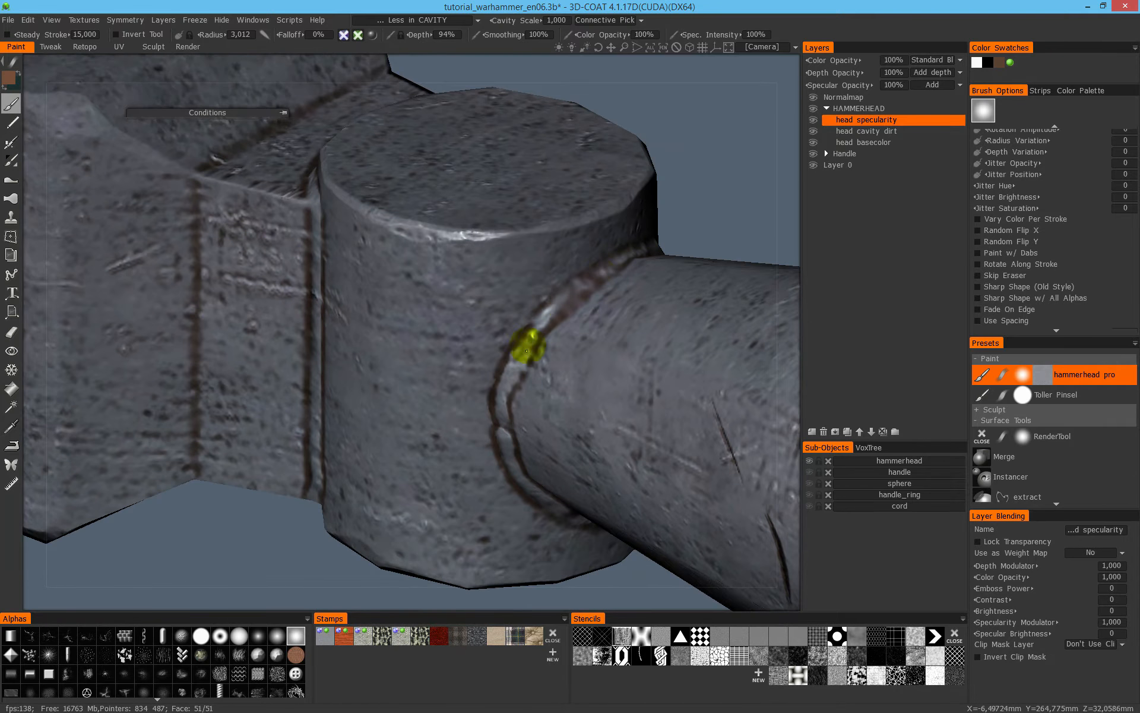
key(4)
alt+drag(571, 363, 573, 350)
alt+drag(511, 406, 435, 322)
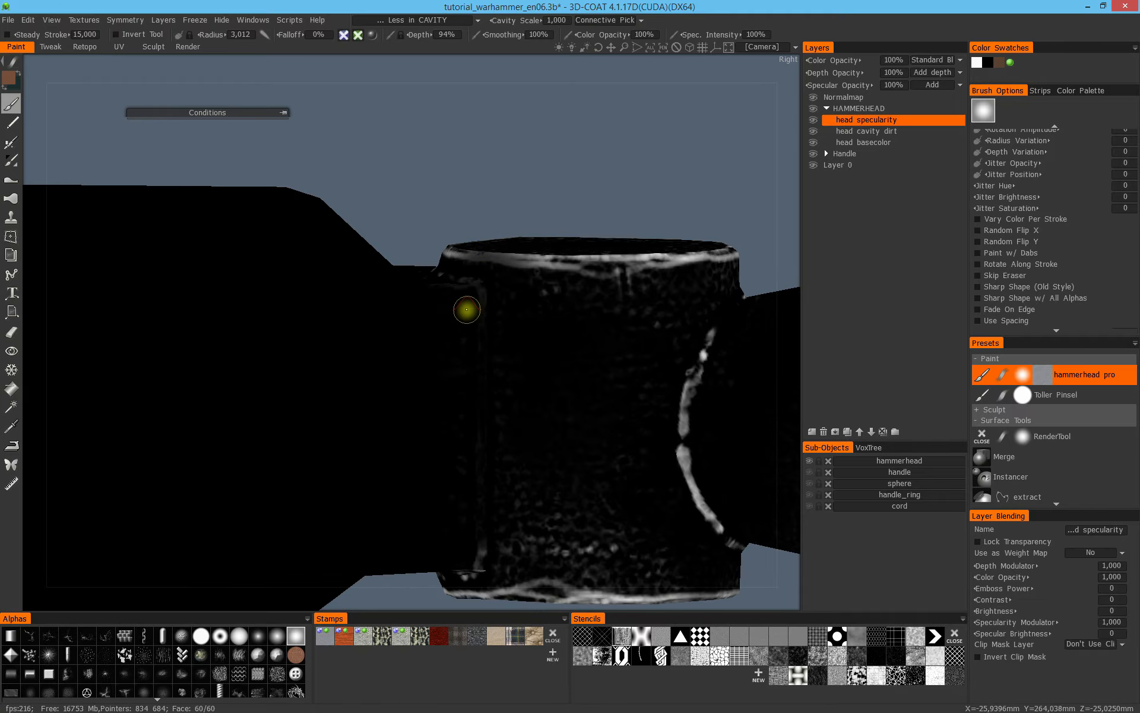
- With full shading on, paint specularity along the raised bead between the socket and the large block and around its corner
key(2)
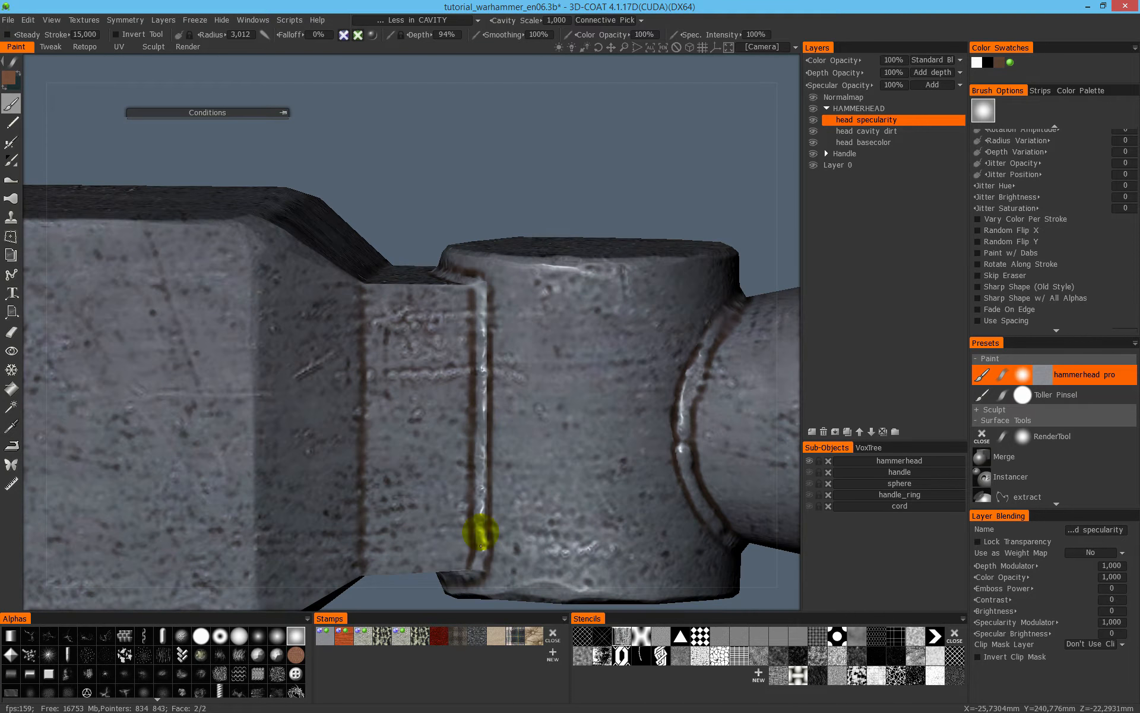
alt+drag(516, 462, 598, 230)
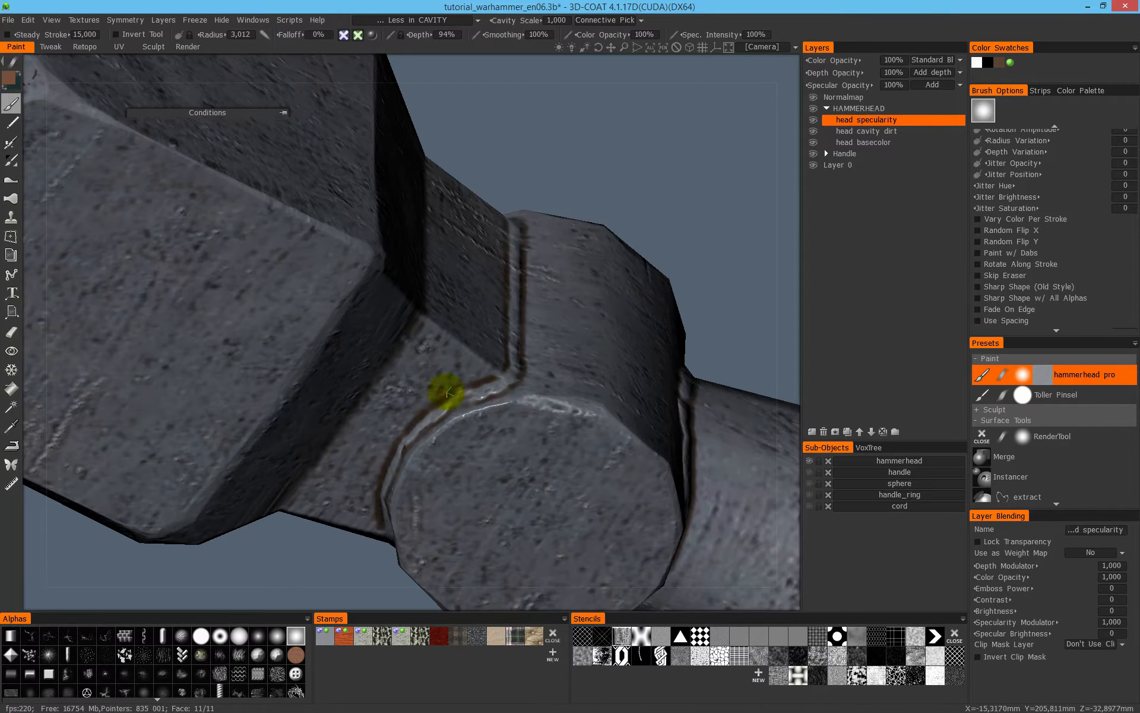
alt+drag(447, 392, 431, 403)
mouse_move(323, 432)
alt+mouse_down()
mouse_move(407, 402)
mouse_move(522, 445)
mouse_move(521, 492)
mouse_move(593, 479)
mouse_move(618, 535)
alt+mouse_up()
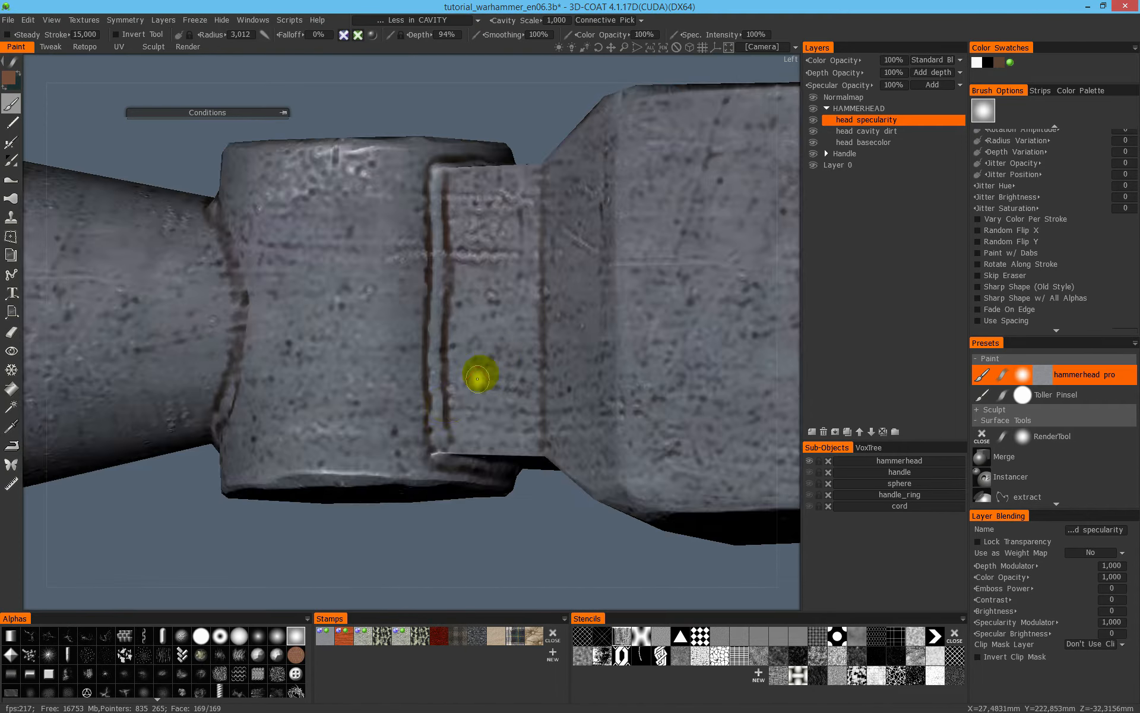
- Finish the bead on the socket's opposite side, set the brush radius to 10.271 and highlight the adjoining block edge
alt+drag(436, 456, 512, 331)
alt+drag(435, 333, 343, 405)
mouse_move(430, 328)
alt+mouse_down()
mouse_move(410, 301)
mouse_move(481, 361)
mouse_move(498, 287)
alt+mouse_up()
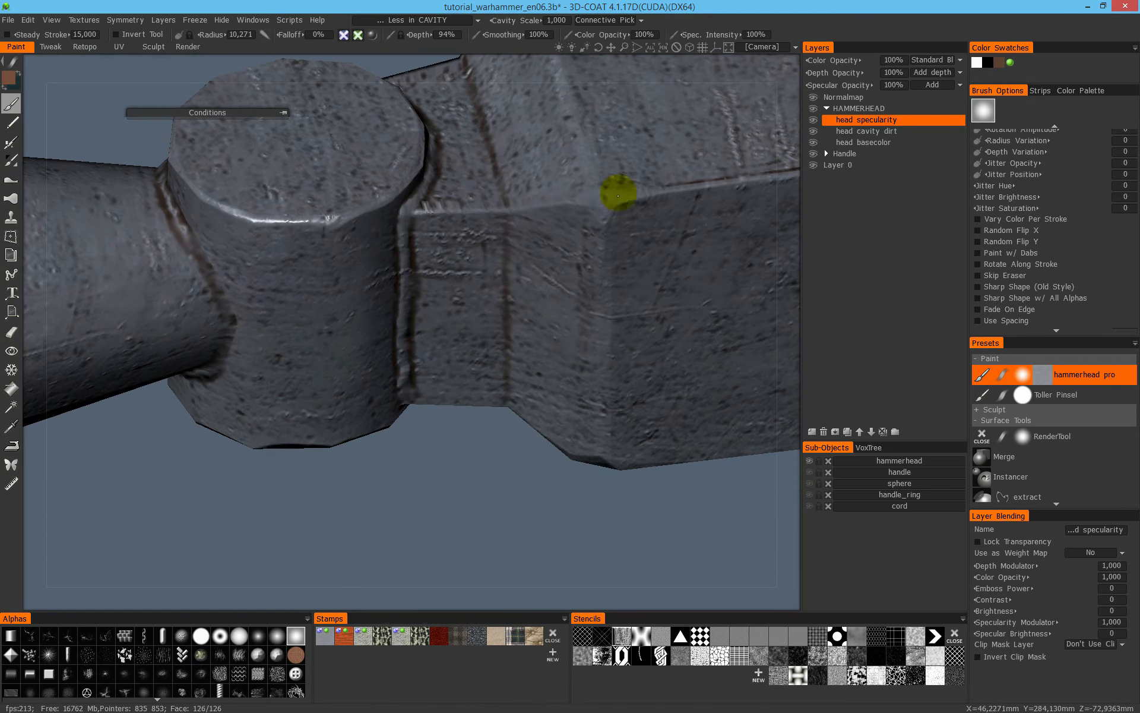
- Show the specular channel alone and paint specularity along the large block's edges near the socket and around its corners
key(4)
alt+middle_drag(635, 291, 402, 388)
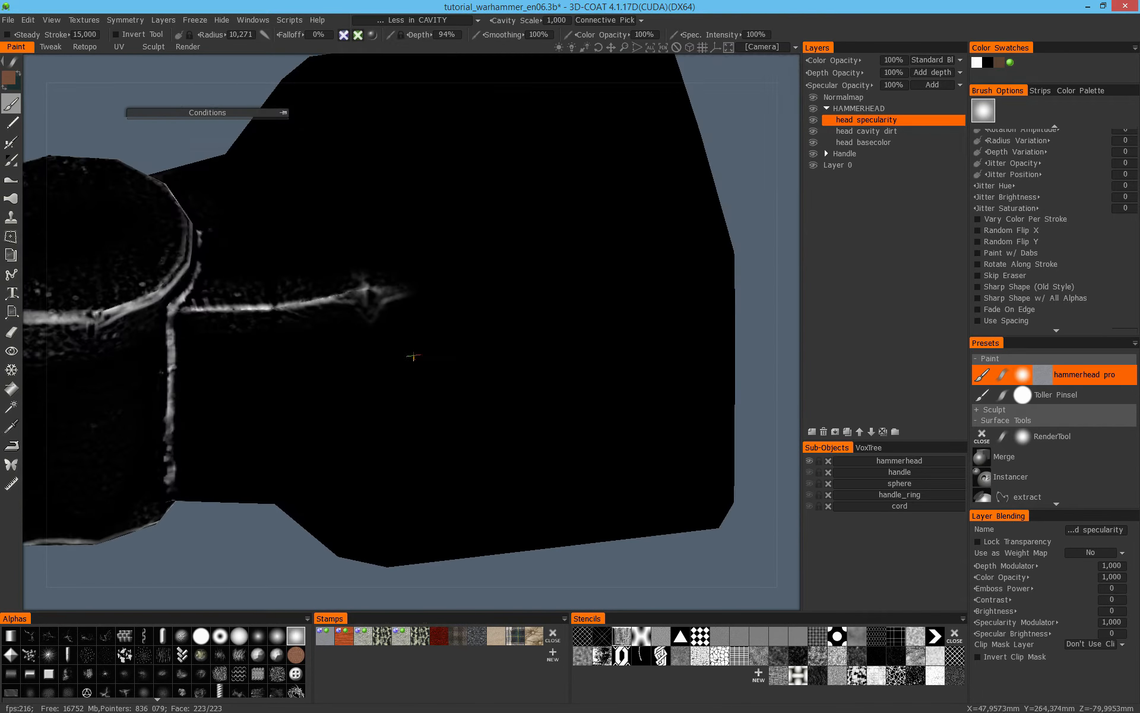
alt+drag(373, 338, 423, 229)
mouse_move(450, 468)
alt+mouse_down()
mouse_move(543, 476)
mouse_move(402, 438)
mouse_move(364, 412)
mouse_move(256, 252)
mouse_move(522, 326)
mouse_move(461, 369)
mouse_move(415, 318)
mouse_move(393, 377)
mouse_move(408, 301)
mouse_move(255, 387)
mouse_move(152, 169)
mouse_move(377, 372)
mouse_move(448, 331)
mouse_move(586, 293)
mouse_move(470, 334)
mouse_move(402, 331)
mouse_move(404, 313)
mouse_move(376, 333)
mouse_move(509, 446)
alt+mouse_up()
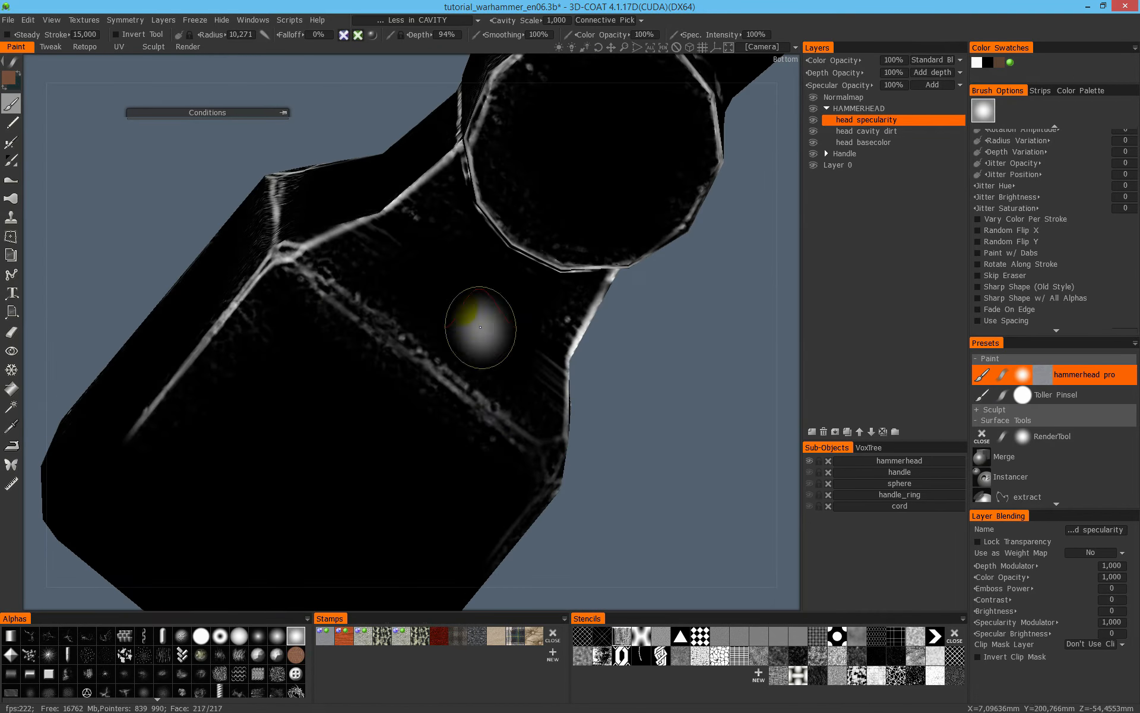
- Set the brush radius to 16.789 and highlight the large block's remaining edges, including those around its end face
right_drag(414, 307, 466, 326)
alt+drag(471, 336, 342, 355)
alt+drag(277, 436, 475, 372)
mouse_move(353, 284)
alt+mouse_down()
mouse_move(345, 309)
mouse_move(356, 331)
mouse_move(429, 364)
mouse_move(402, 262)
mouse_move(412, 341)
mouse_move(550, 454)
mouse_move(493, 395)
mouse_move(413, 356)
alt+mouse_up()
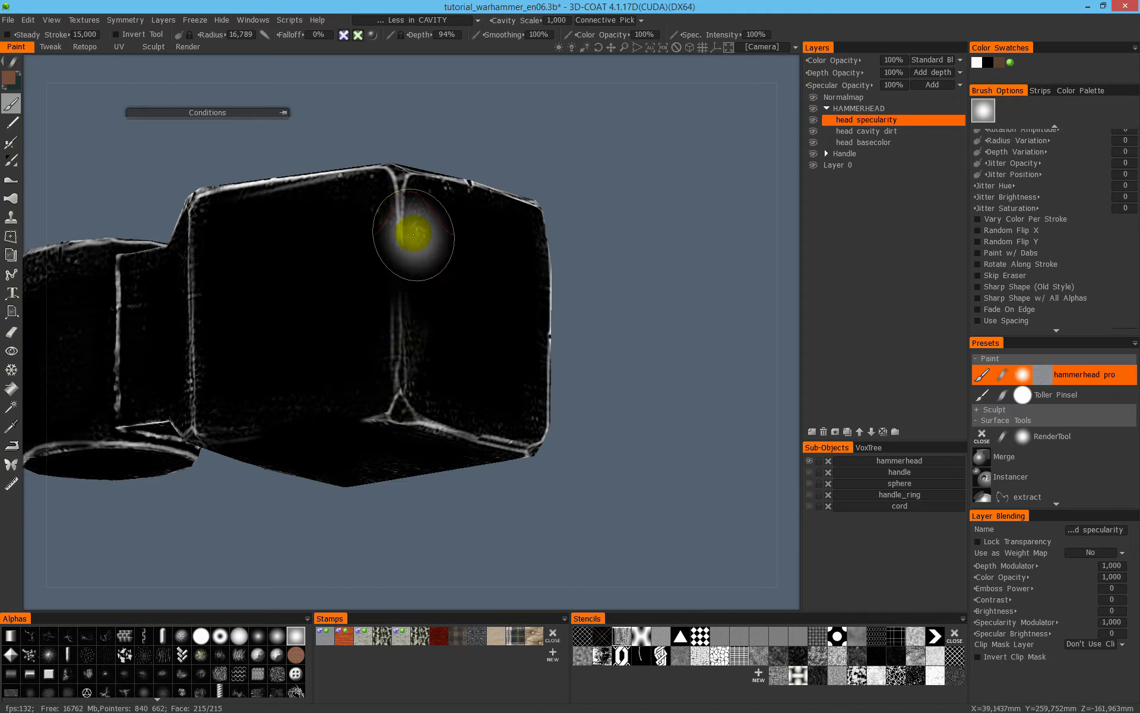
mouse_move(387, 400)
alt+mouse_down()
mouse_move(567, 378)
mouse_move(376, 284)
alt+mouse_up()
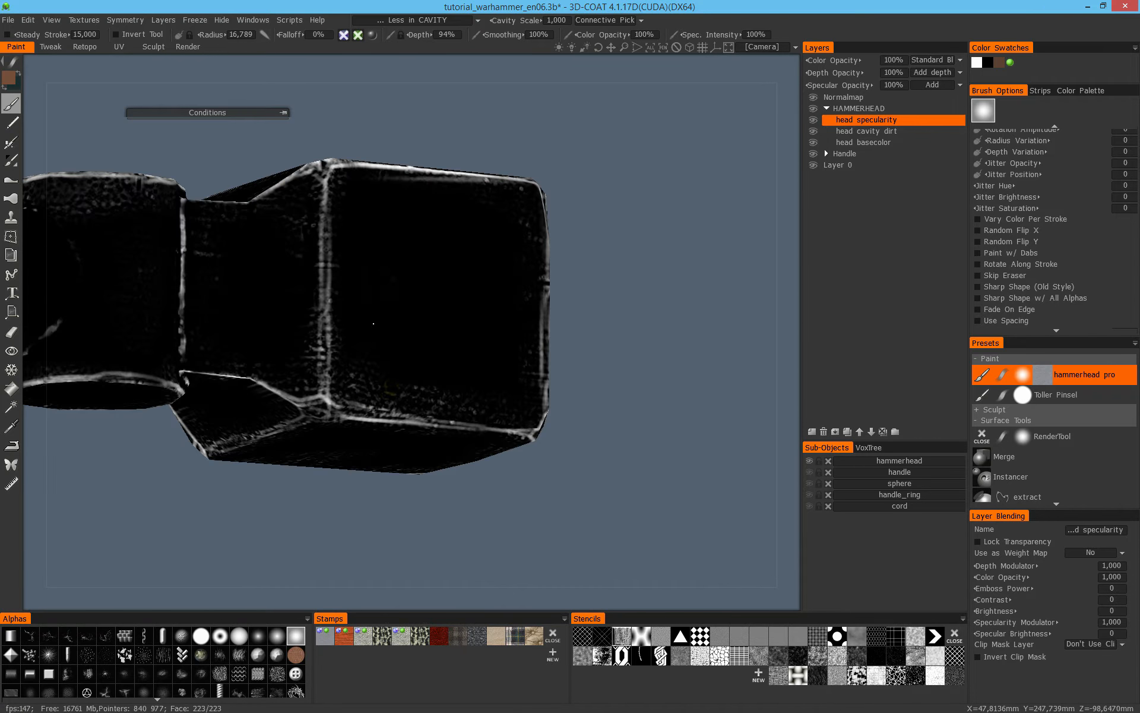
mouse_move(377, 458)
alt+mouse_down()
mouse_move(408, 387)
mouse_move(529, 407)
mouse_move(491, 283)
mouse_move(333, 349)
mouse_move(390, 402)
mouse_move(473, 359)
mouse_move(484, 321)
mouse_move(369, 326)
alt+mouse_up()
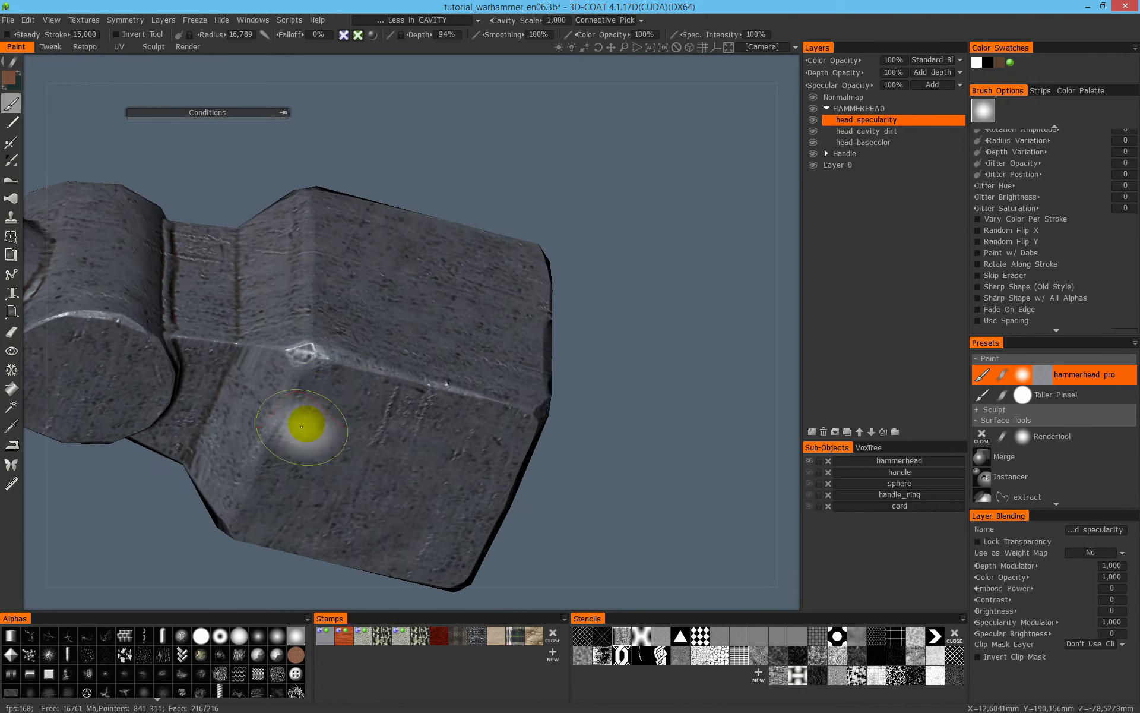
mouse_move(415, 407)
alt+mouse_down()
mouse_move(612, 288)
mouse_move(471, 267)
mouse_move(395, 344)
mouse_move(642, 389)
mouse_move(751, 369)
mouse_move(502, 392)
mouse_move(400, 382)
alt+mouse_up()
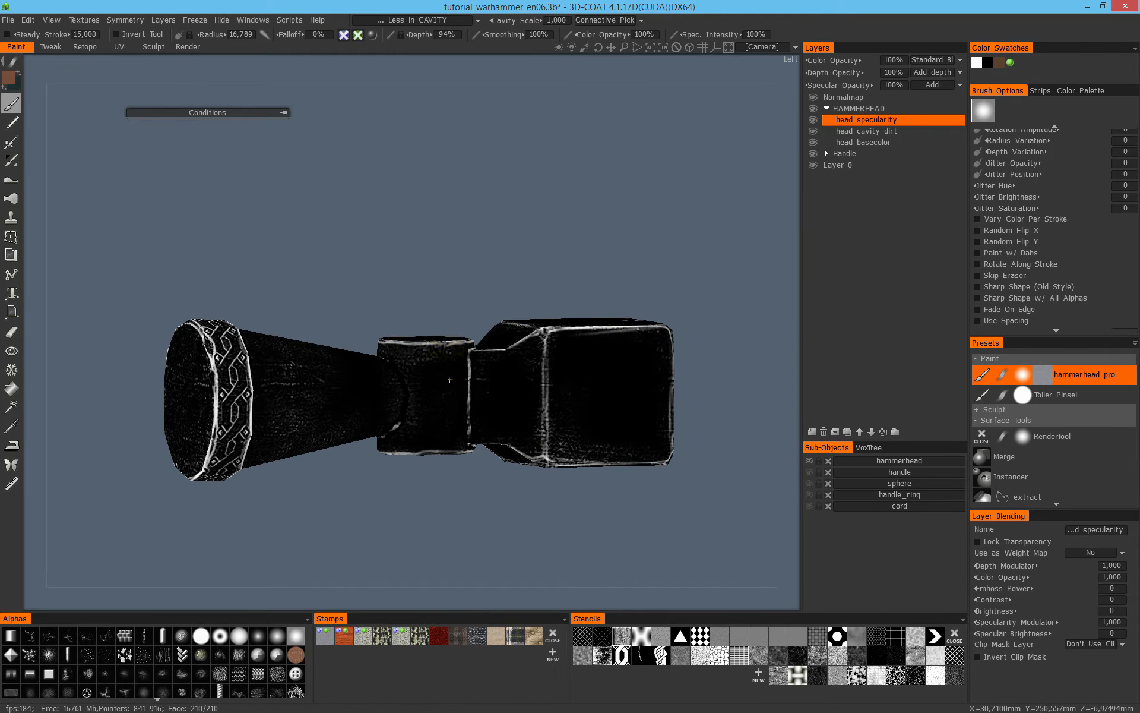
- Set the brush radius to 3.121 and the height/color limiter to More in CAVITY for the neck's weld bead
scroll(455, 344, up, 5)
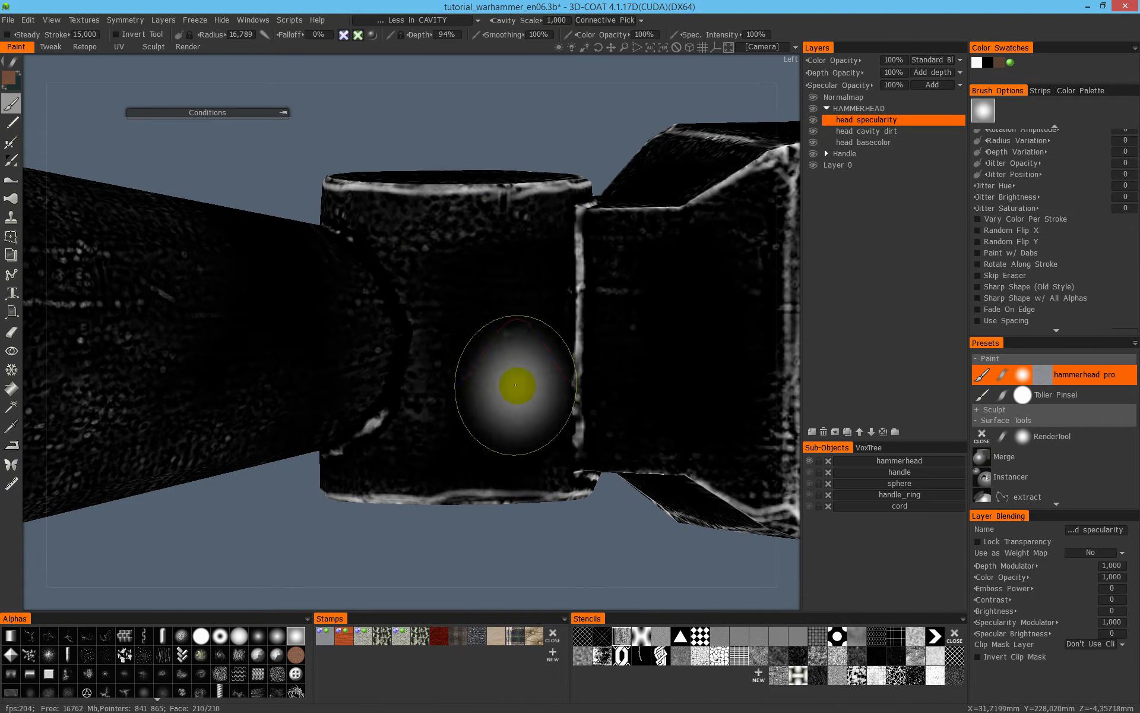
key(2)
alt+drag(527, 407, 455, 323)
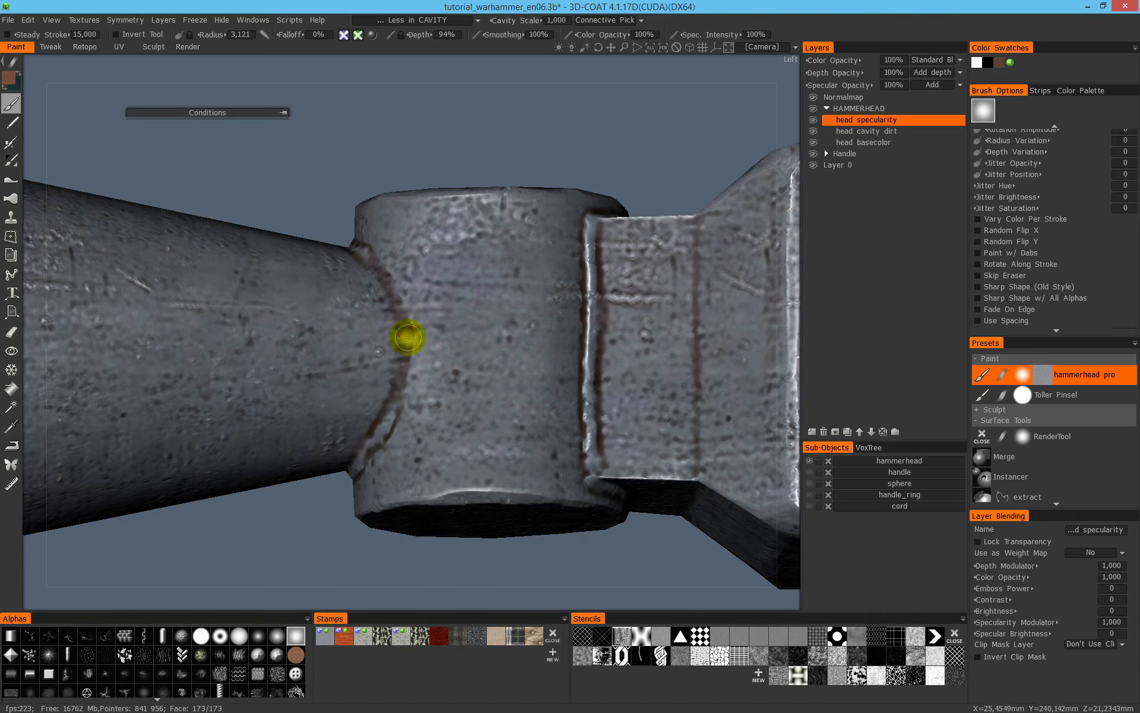
click(442, 21)
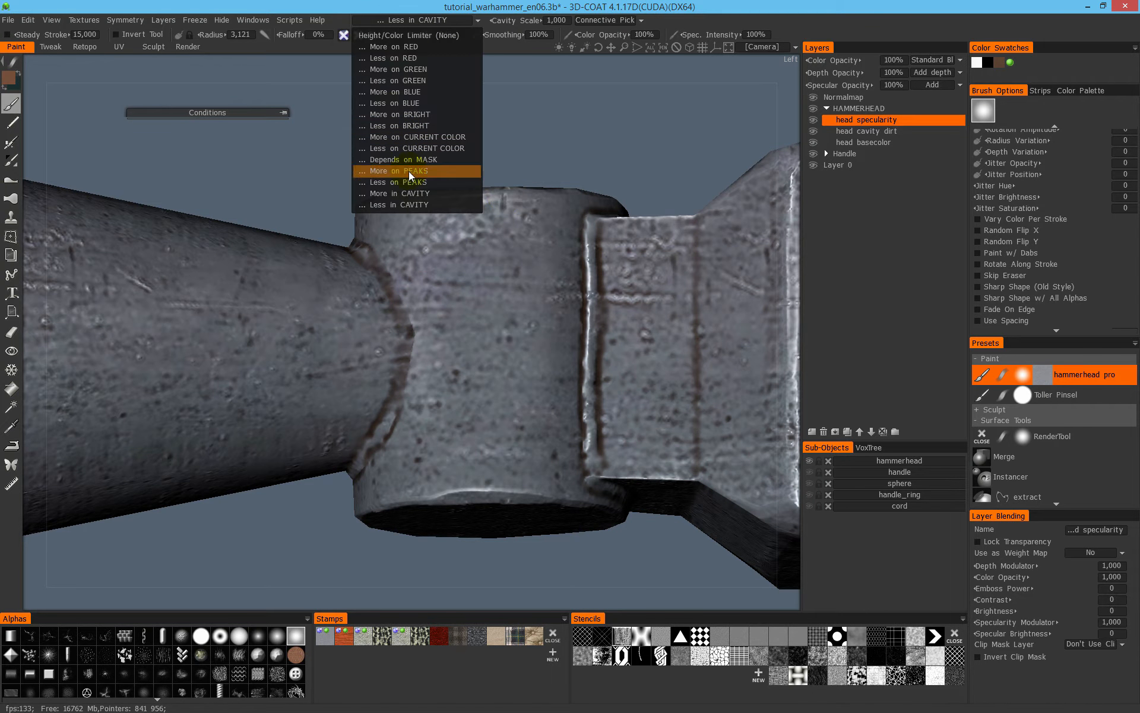
click(423, 202)
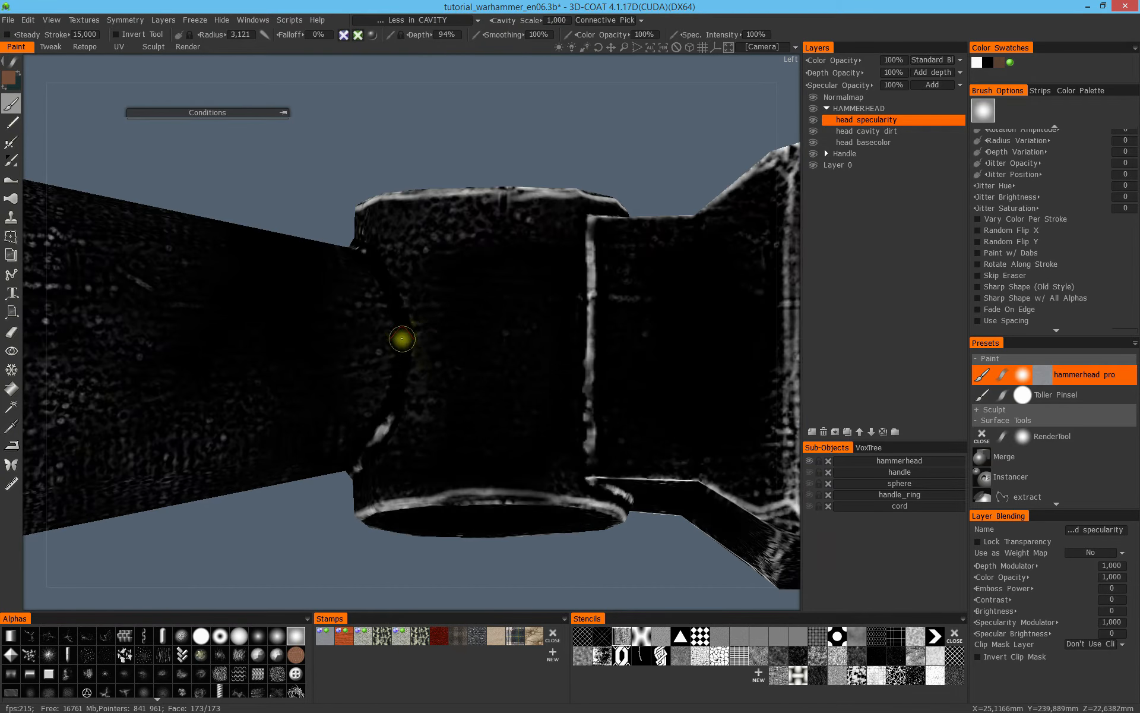
click(421, 21)
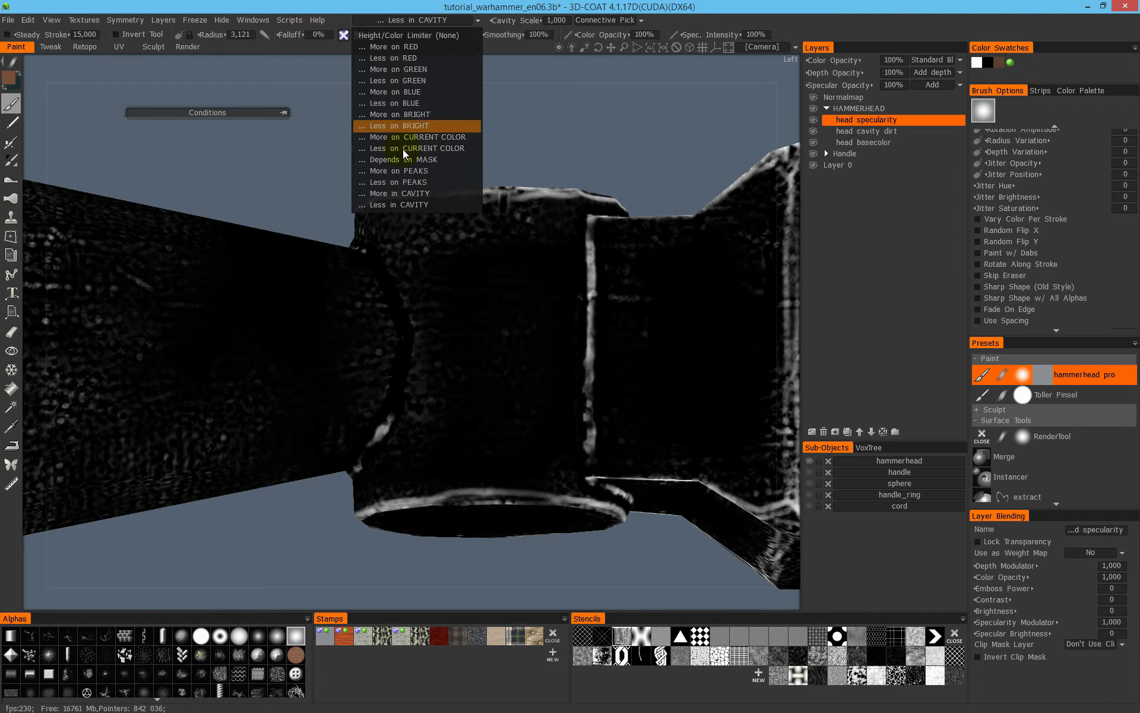
click(411, 195)
- Paint specularity along the unfinished part of the weld bead between the tapered neck and the socket
drag(393, 405, 403, 339)
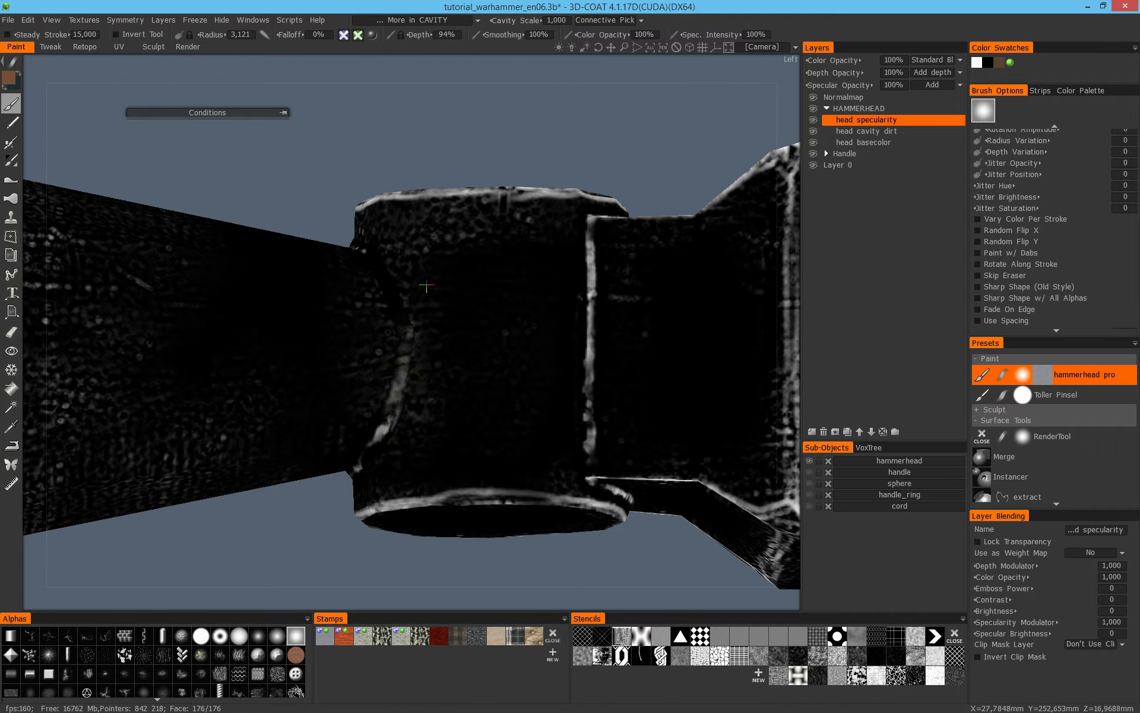
alt+drag(426, 287, 416, 347)
mouse_move(374, 240)
mouse_down()
mouse_move(411, 333)
mouse_move(390, 269)
mouse_up()
alt+drag(390, 270, 349, 260)
mouse_move(348, 260)
alt+mouse_down()
mouse_move(339, 222)
mouse_move(341, 272)
mouse_move(279, 349)
mouse_move(273, 390)
mouse_move(295, 364)
mouse_move(253, 438)
mouse_move(483, 400)
mouse_move(379, 299)
mouse_move(337, 317)
alt+mouse_up()
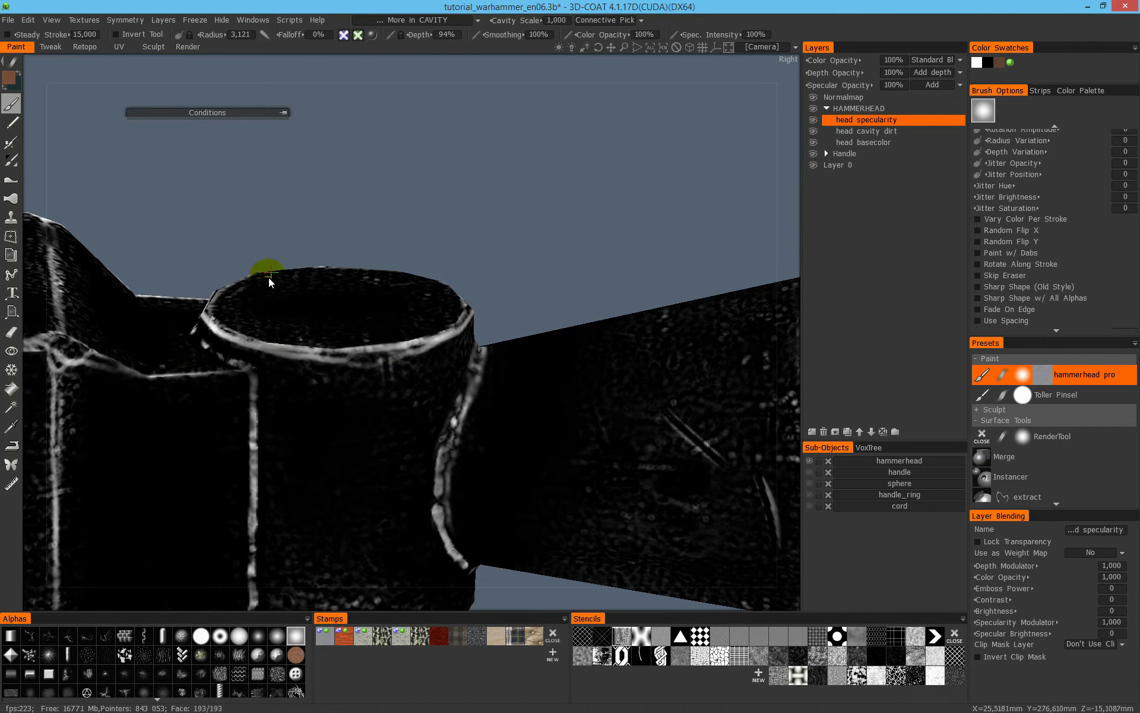
- Examine the specular coverage of the whole hammerhead from all sides, including the block, socket, neck bead and ornamented rim
alt+right_drag(269, 277, 304, 349)
alt+drag(304, 349, 274, 394)
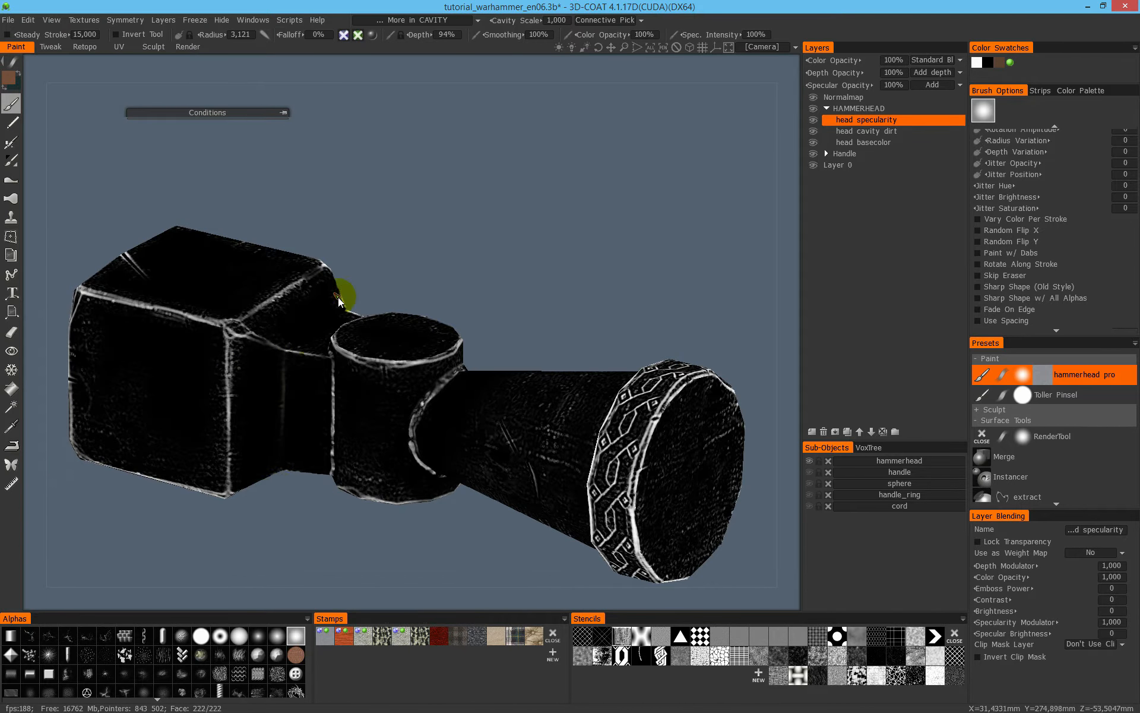
alt+drag(339, 300, 306, 323)
alt+drag(383, 294, 372, 246)
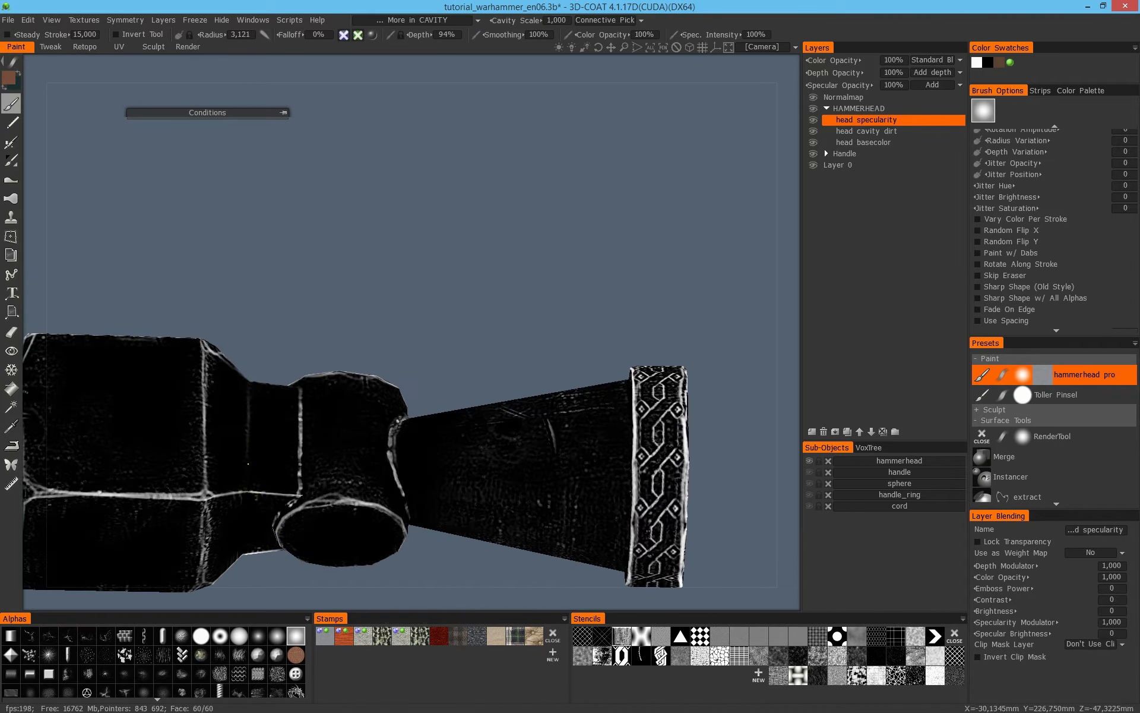
alt+middle_drag(289, 512, 329, 374)
alt+drag(329, 374, 280, 350)
alt+right_drag(297, 267, 318, 301)
alt+drag(318, 302, 395, 381)
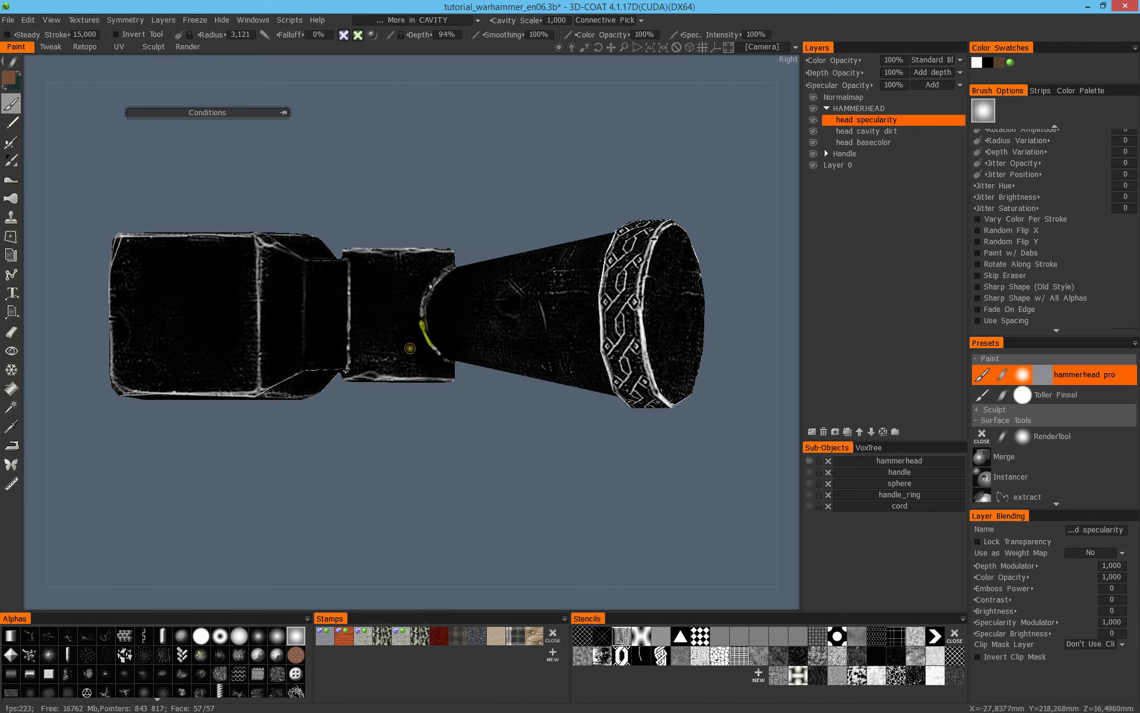
- Compare the hammerhead in full shading and the specular channel, then switch to the Render workspace
key(2)
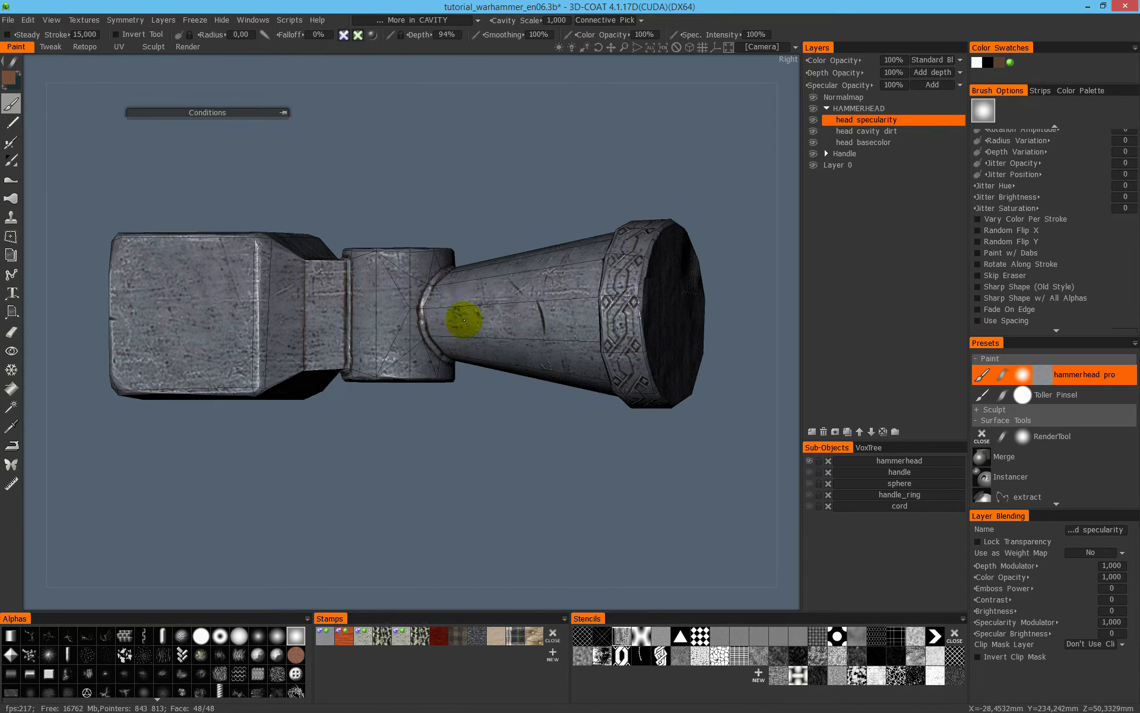
key(4)
key(2)
mouse_move(526, 333)
middle_down()
mouse_move(446, 331)
mouse_move(414, 408)
mouse_move(662, 267)
mouse_move(377, 285)
mouse_move(289, 243)
mouse_move(399, 108)
middle_up()
click(200, 46)
middle_drag(313, 145, 267, 30)
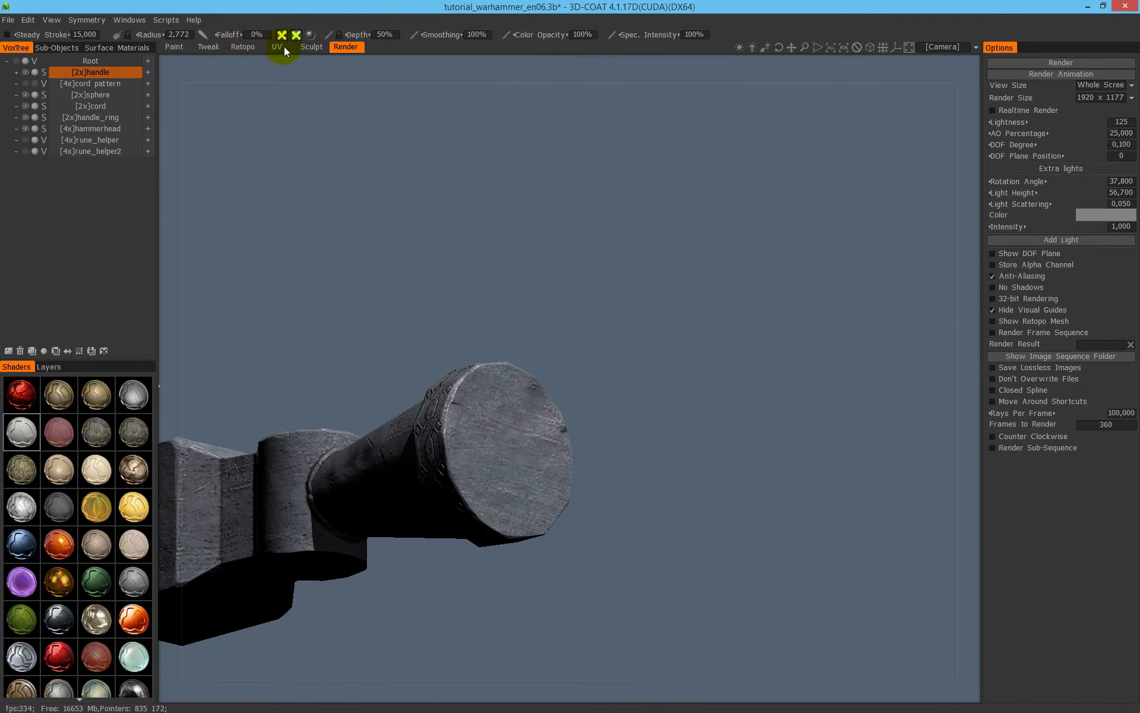
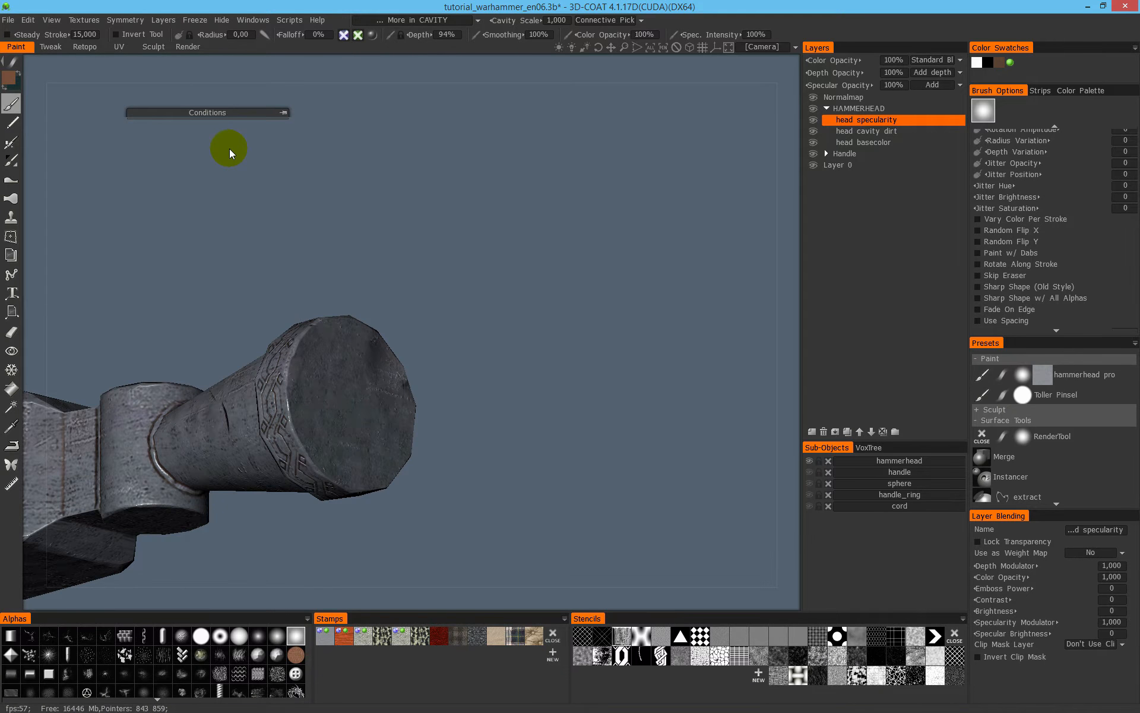
- Inspect the hammerhead's specular channel from several sides, then return to full shading
middle_drag(291, 191, 636, 368)
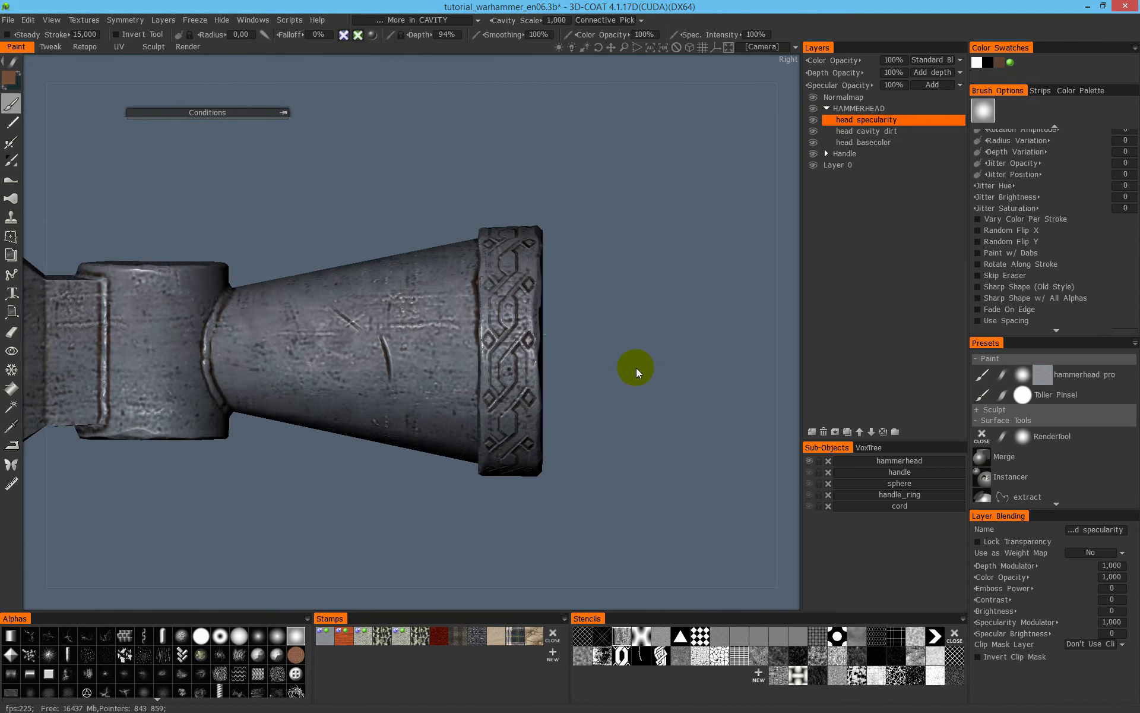
alt+drag(636, 368, 564, 378)
key(4)
alt+middle_drag(564, 360, 672, 375)
alt+right_drag(672, 375, 531, 338)
alt+drag(530, 338, 597, 380)
alt+middle_drag(547, 274, 734, 271)
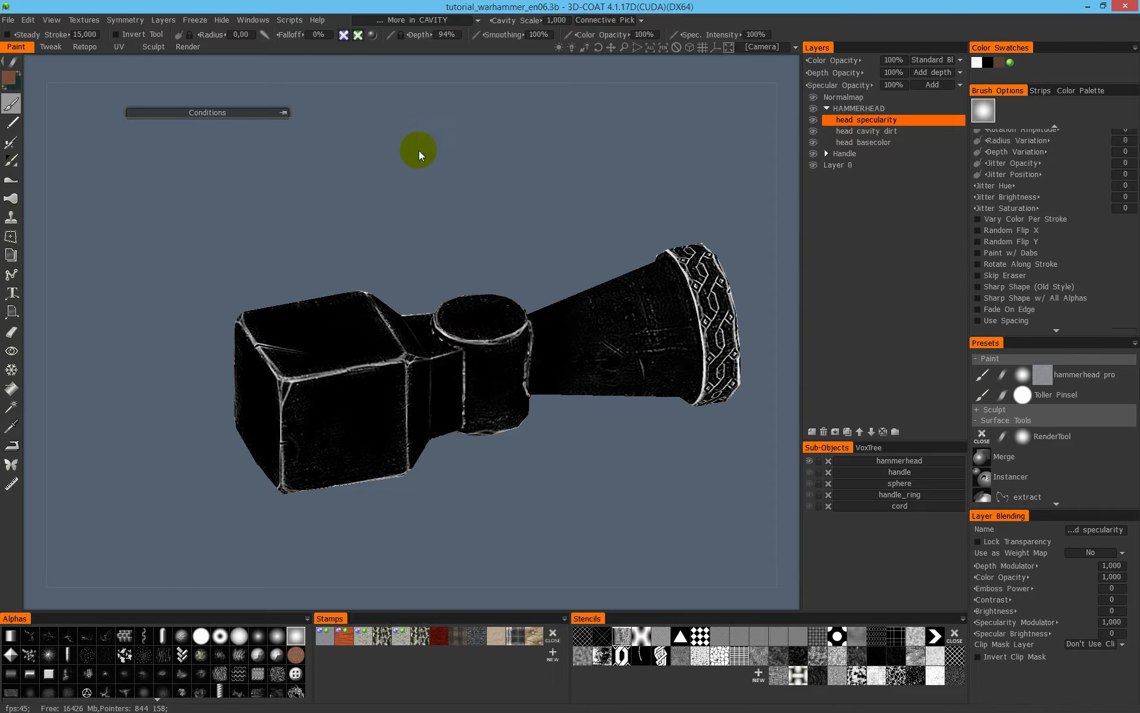
key(2)
- Unhide the handle and the other sub-objects to show the whole hammer around its metal head
alt+drag(672, 326, 644, 279)
alt+right_drag(618, 399, 577, 396)
alt+click(810, 461)
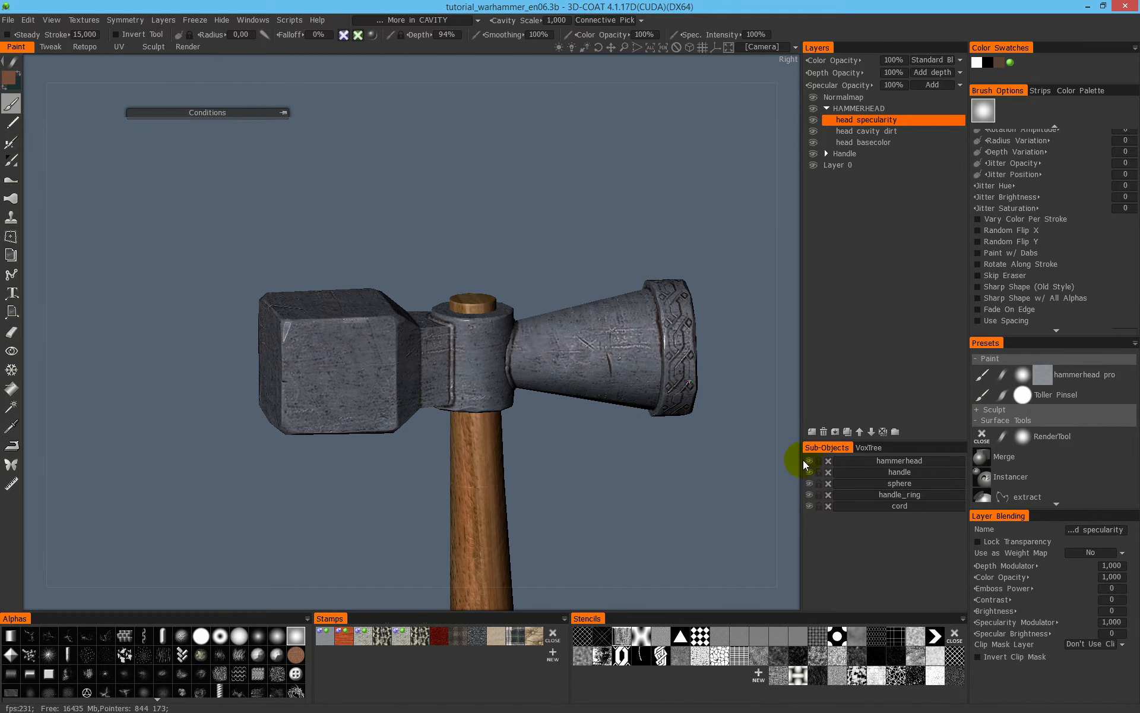
alt+middle_drag(622, 369, 522, 331)
alt+drag(522, 331, 457, 333)
- Add a new layer to the HAMMERHEAD folder above the head specularity layer and name it "head splashes"
click(880, 153)
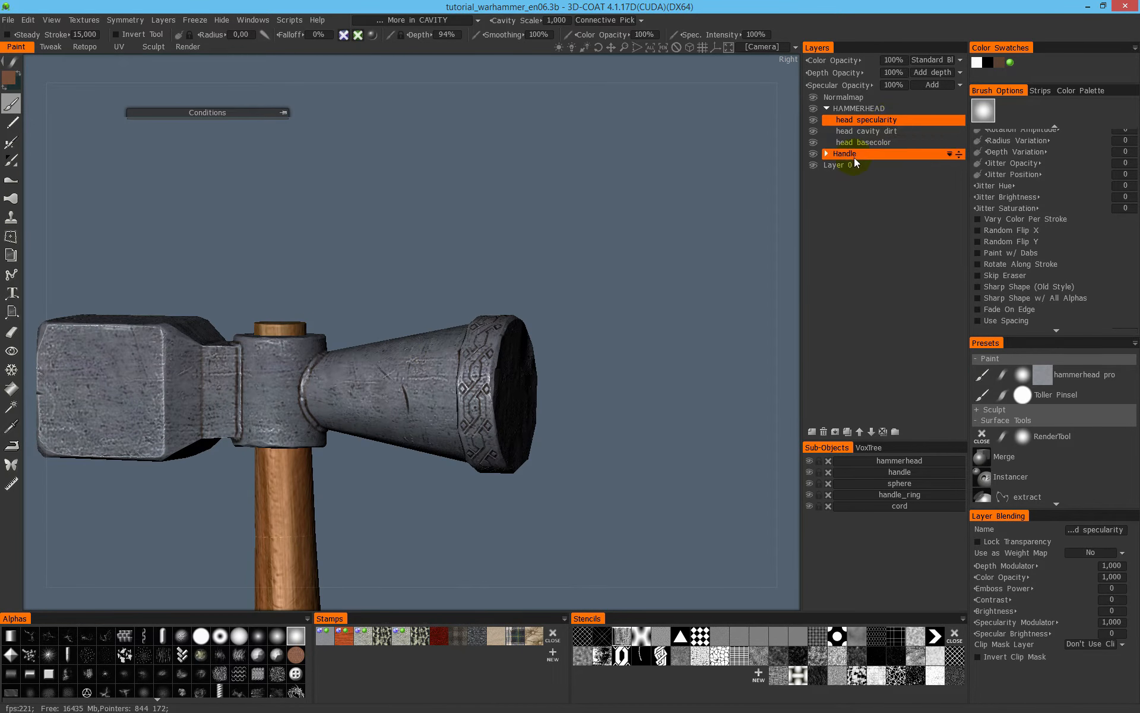
click(811, 432)
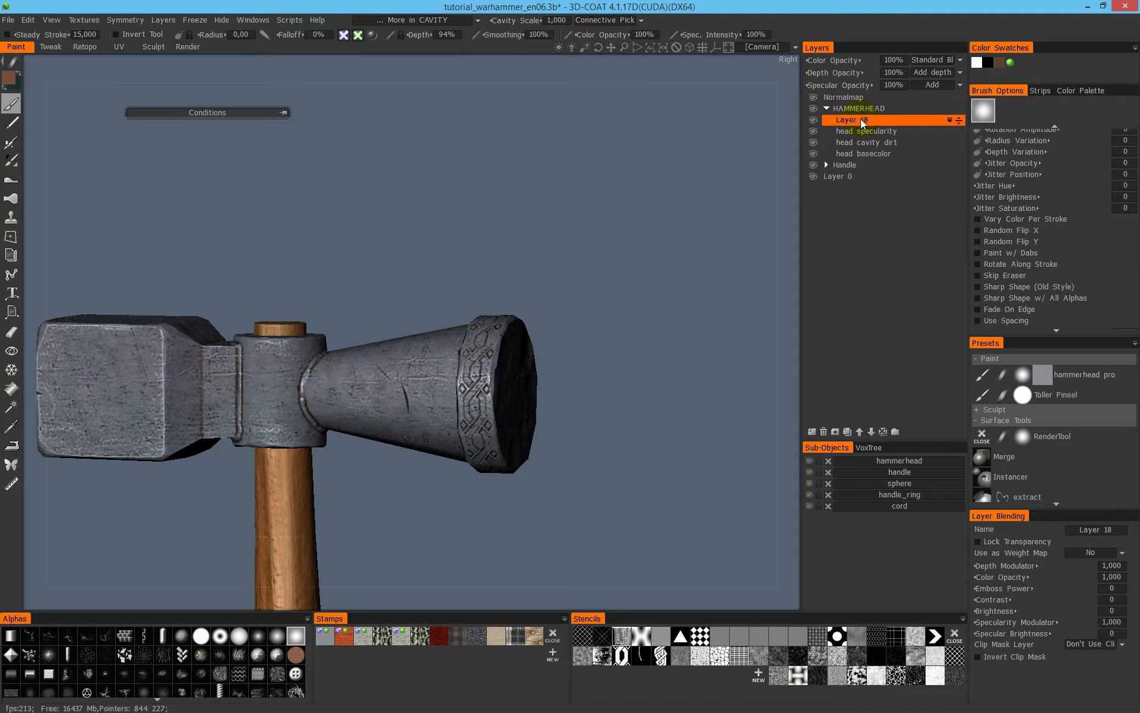
double_click(858, 122)
text(head)
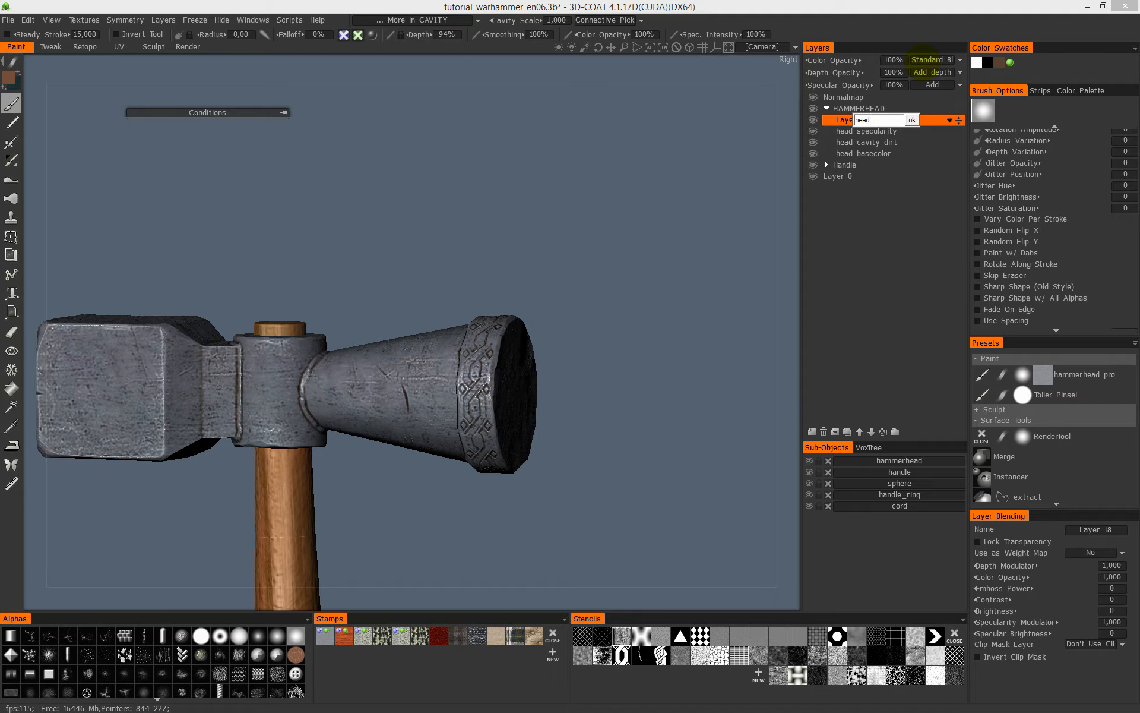
text( splashes)
key(Return)
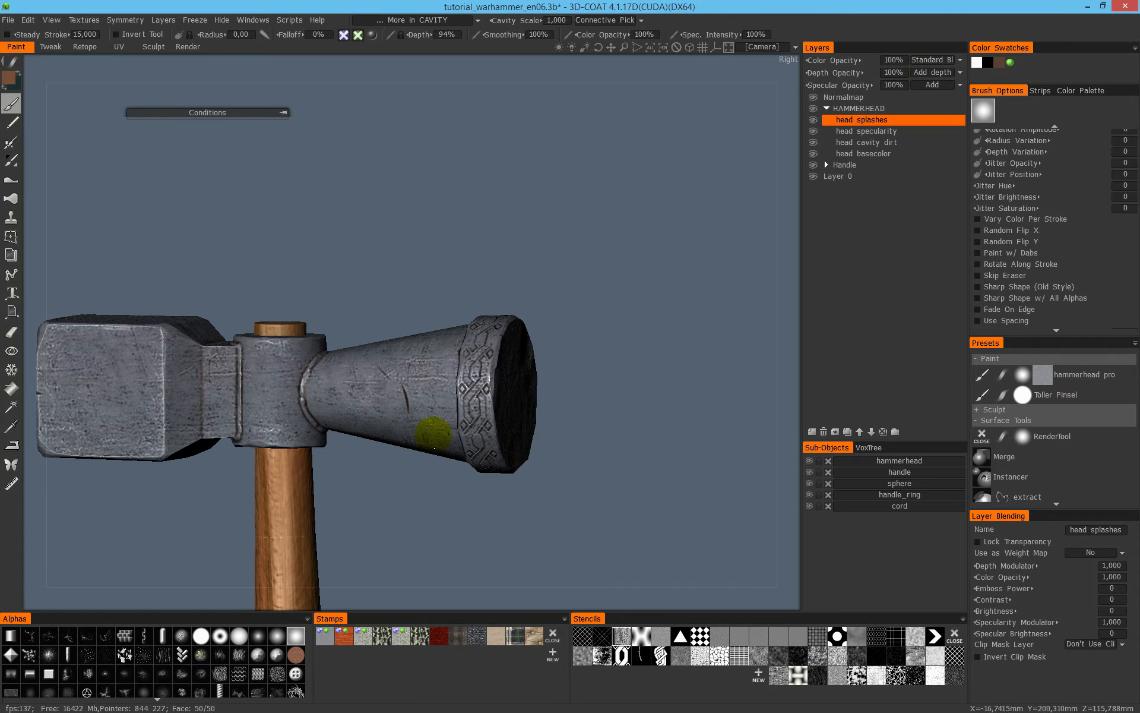
- Enable color and disable specularity for the brush
scroll(356, 365, up, 2)
alt+right_drag(477, 385, 545, 300)
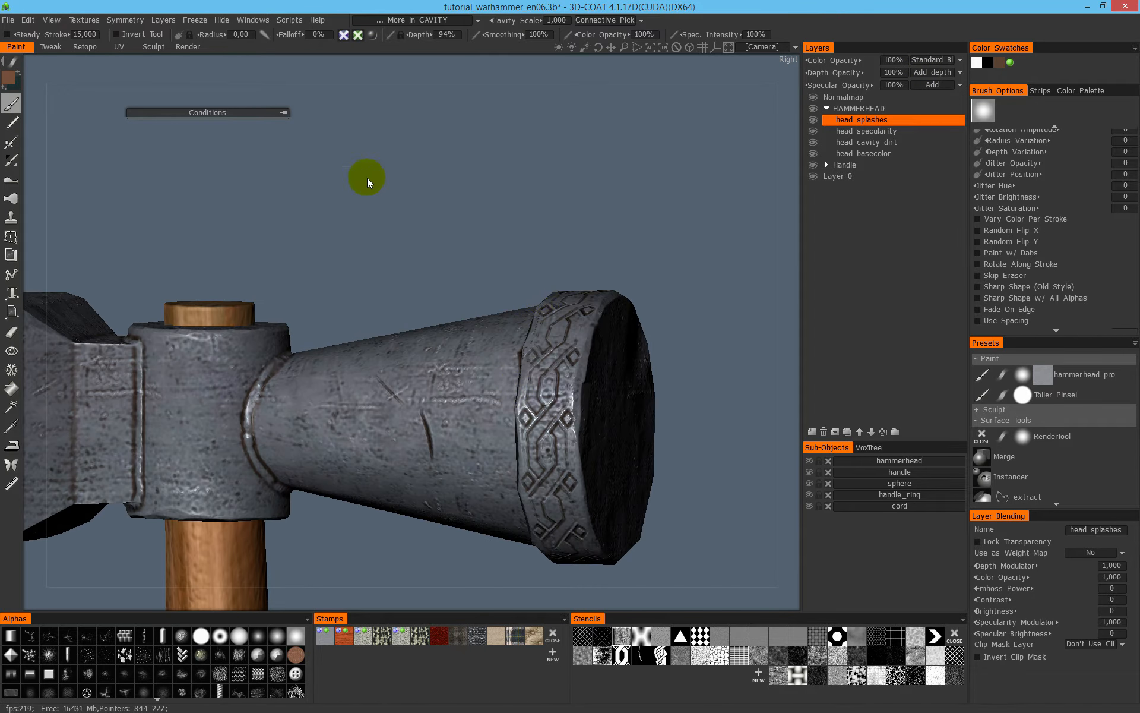
click(358, 35)
alt+middle_drag(555, 420, 674, 316)
click(372, 36)
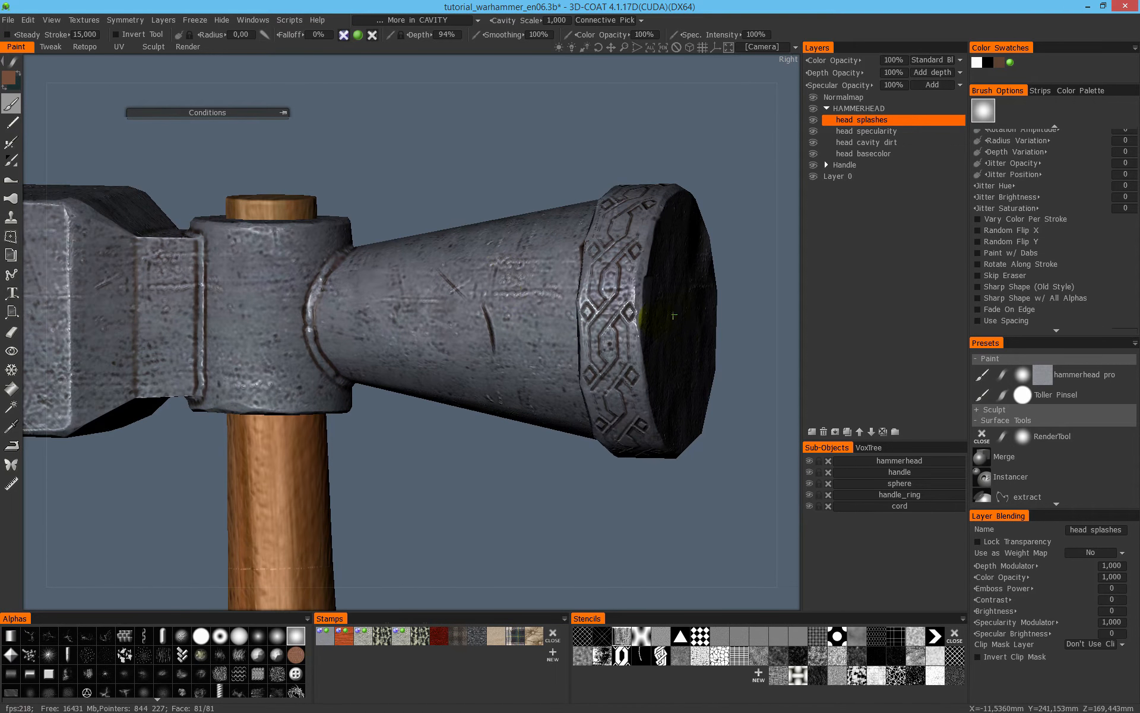
- Delete the dark speckled stencil from the second row of the stencil palette
alt+drag(506, 269, 303, 424)
mouse_move(449, 364)
alt+mouse_down()
mouse_move(395, 313)
mouse_move(441, 362)
alt+mouse_up()
alt+drag(536, 298, 435, 306)
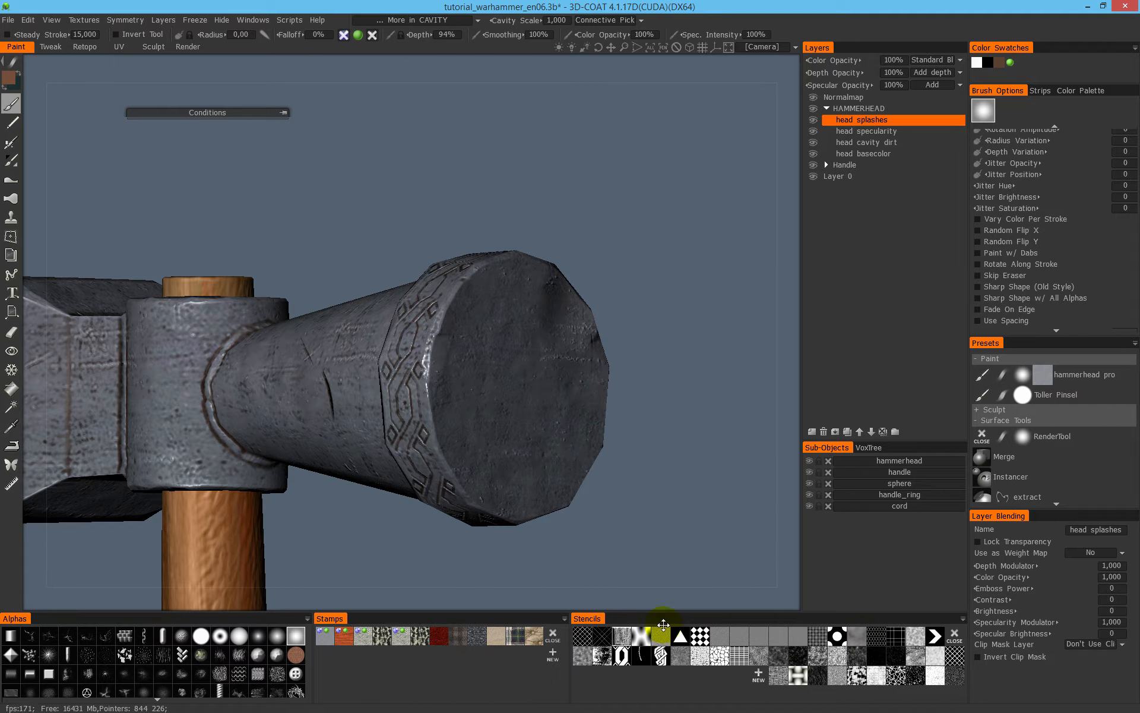
right_click(597, 661)
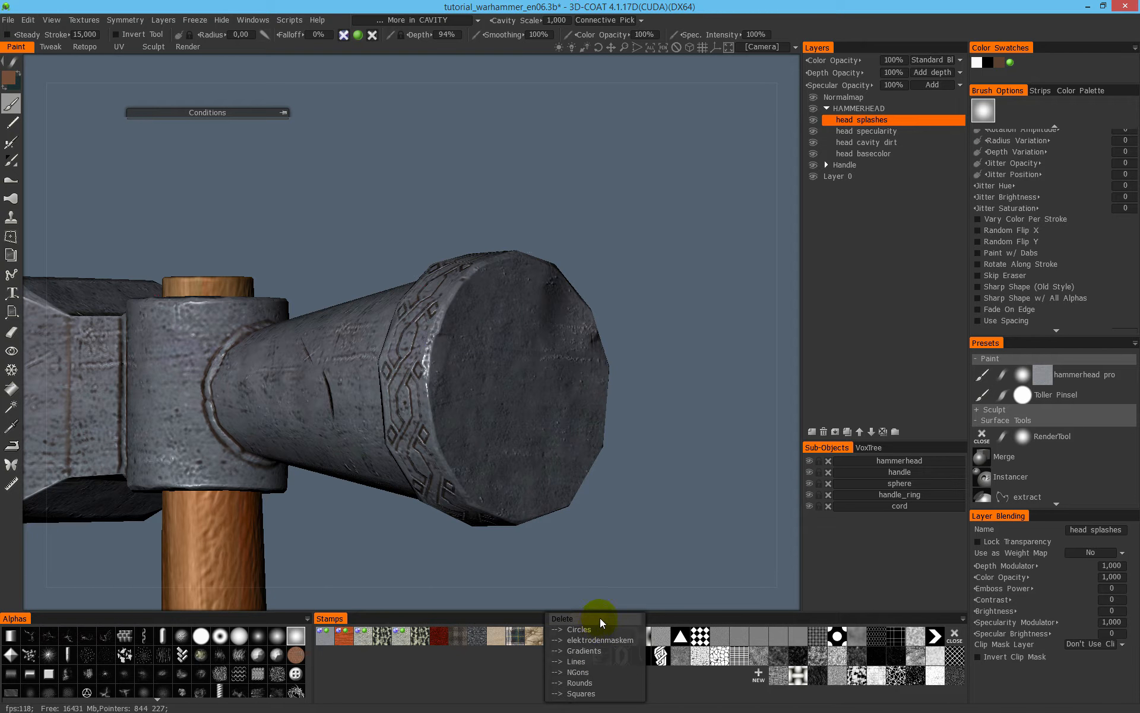
click(598, 618)
click(345, 350)
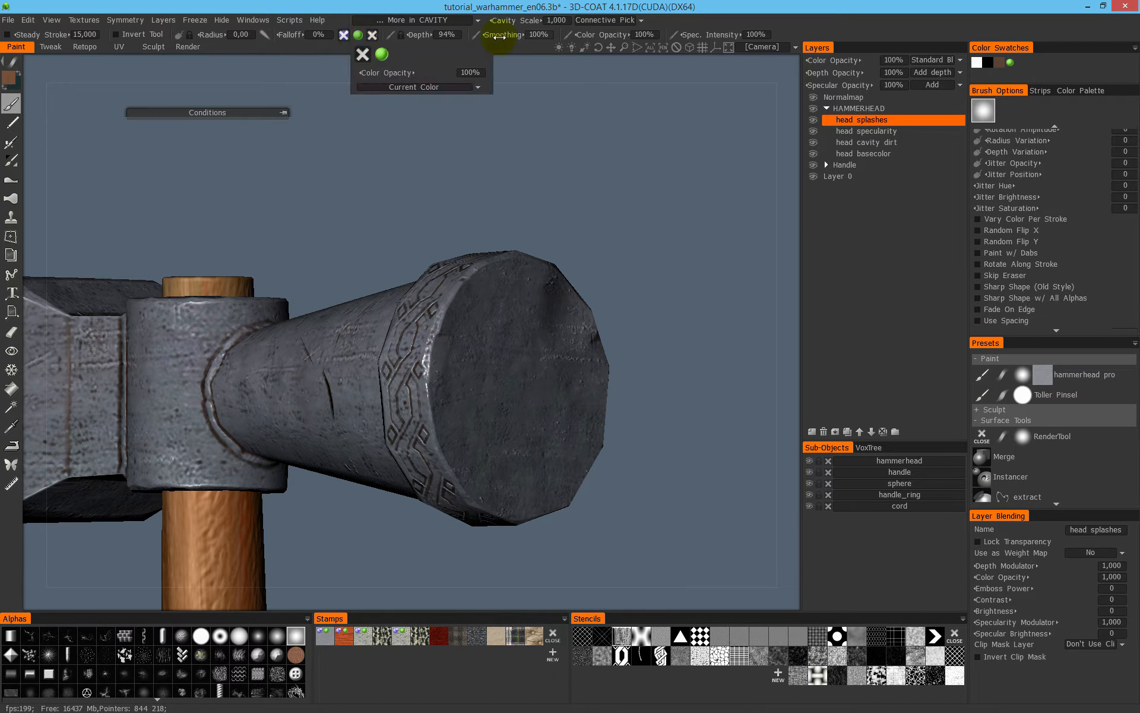
- Set the height/color limiter to None, then import mask_stain001.png as a new stencil and activate it
click(452, 19)
click(411, 36)
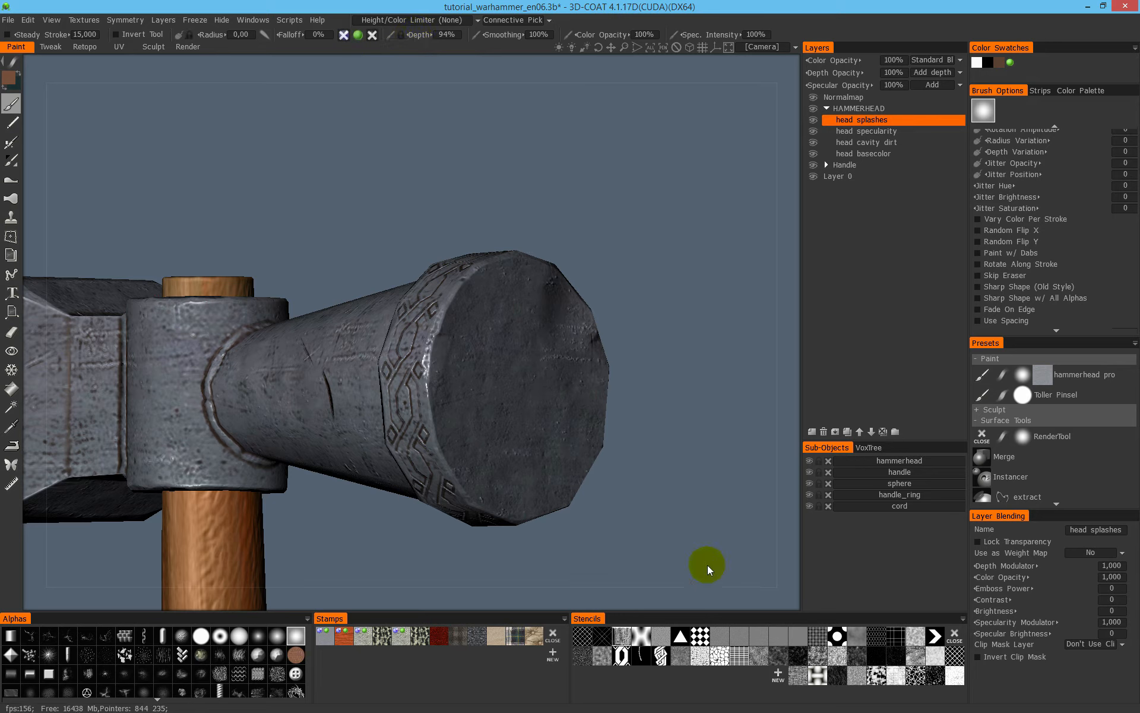
click(783, 677)
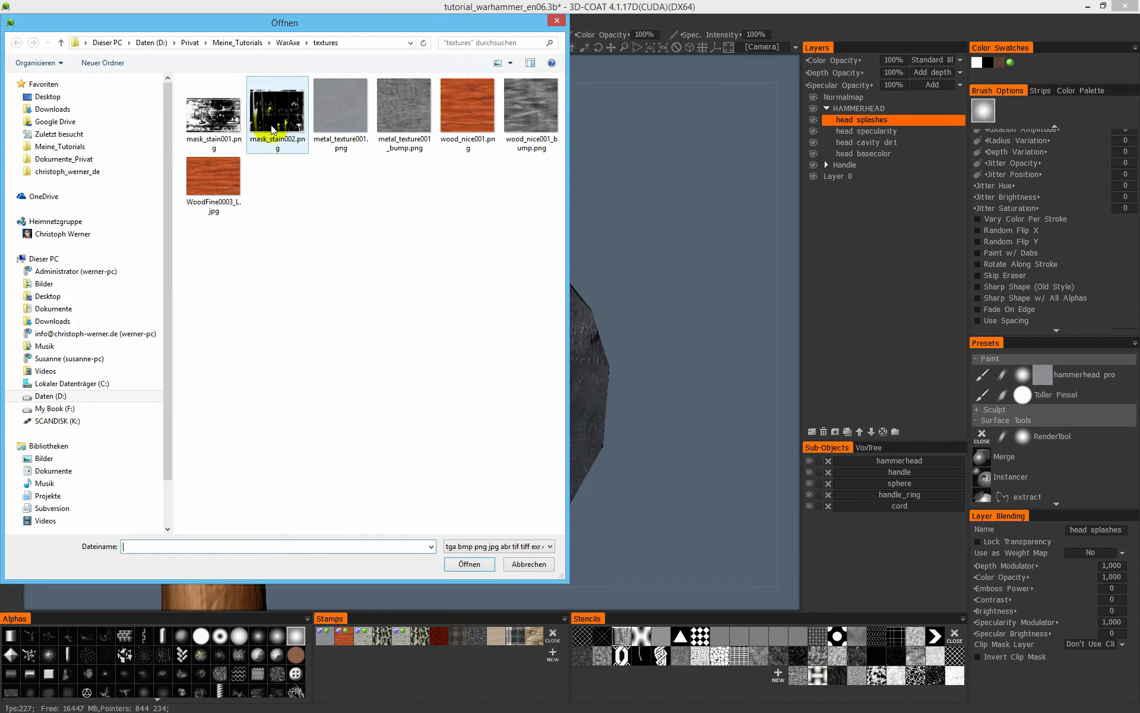
click(228, 118)
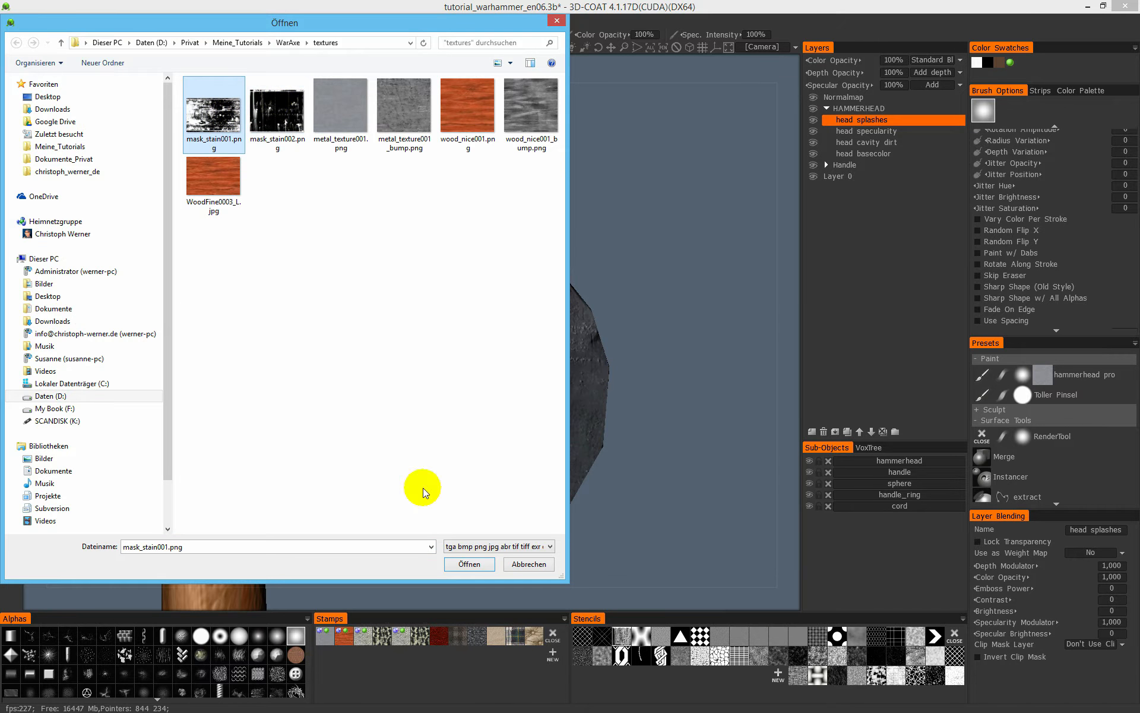
click(479, 569)
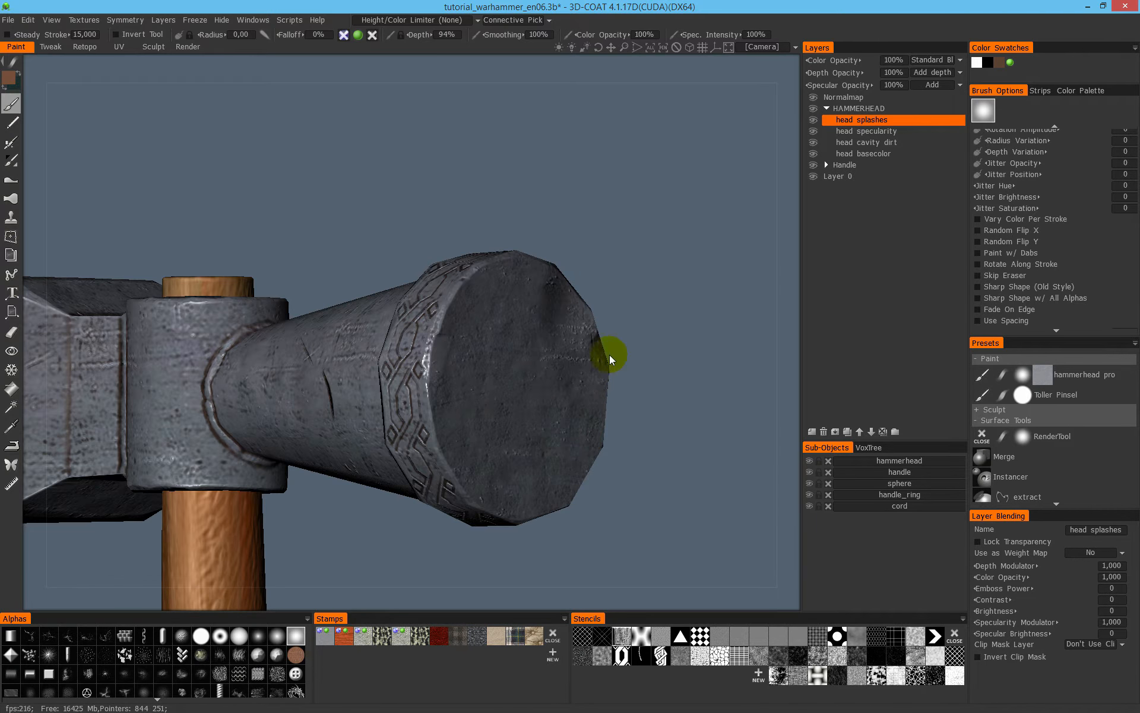
click(782, 673)
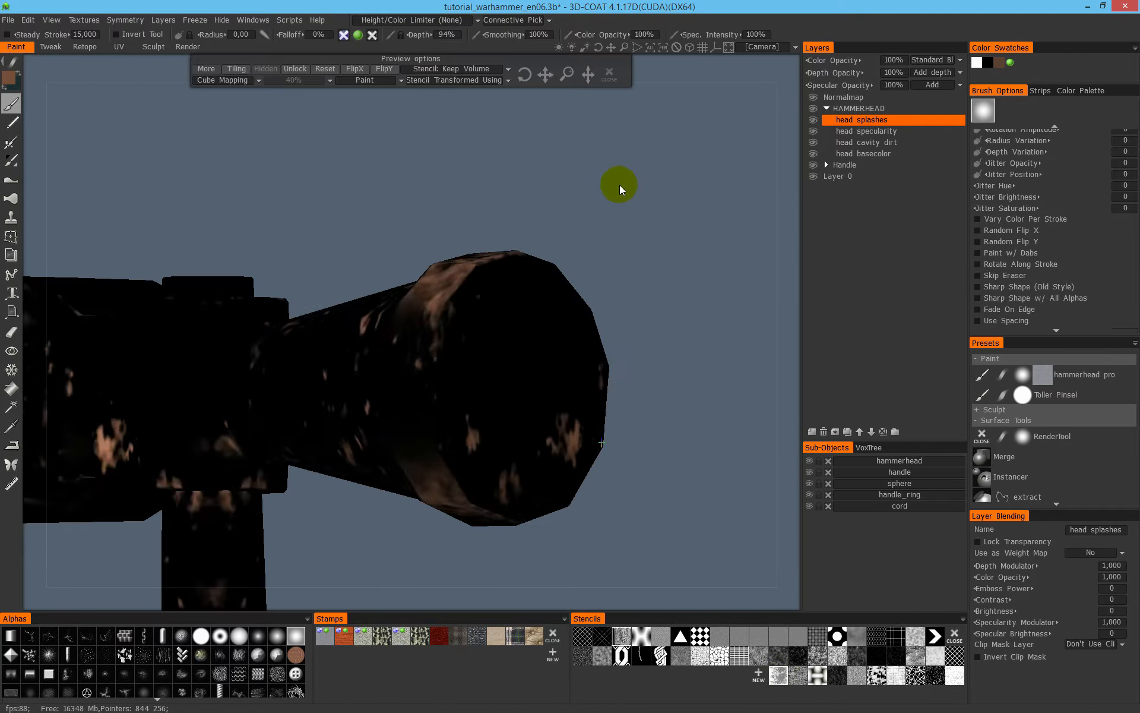
- Set the stencil's mapping to From Camera and show its preview at 100% opacity
click(225, 80)
click(221, 95)
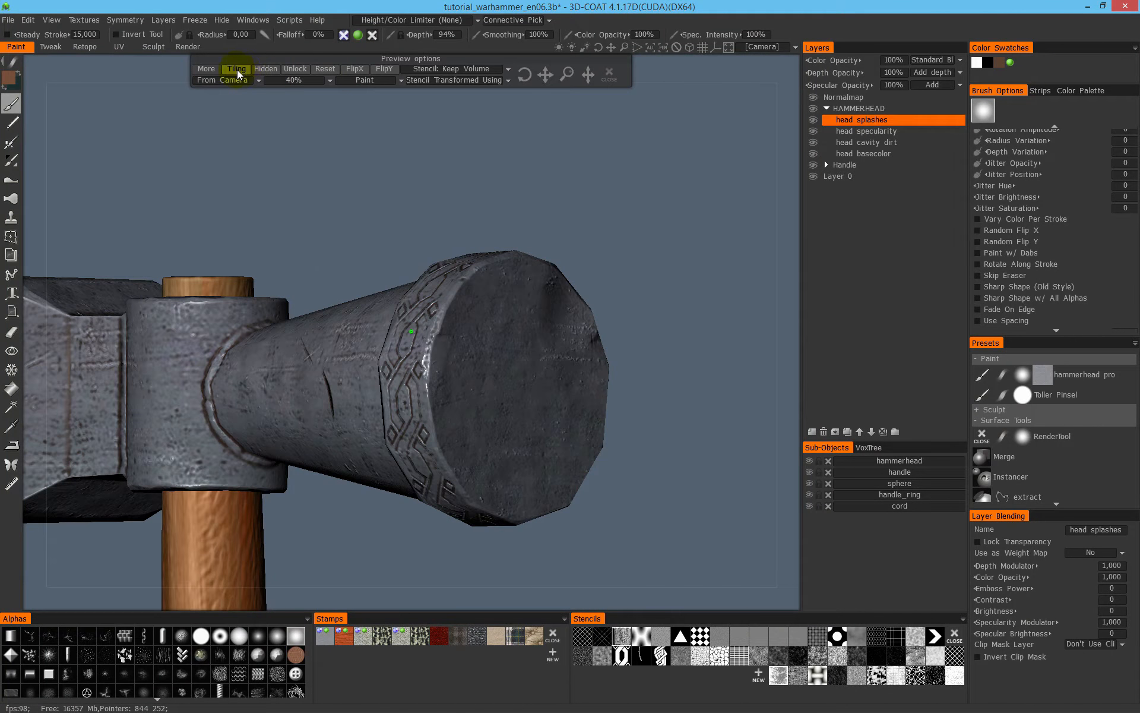
click(265, 69)
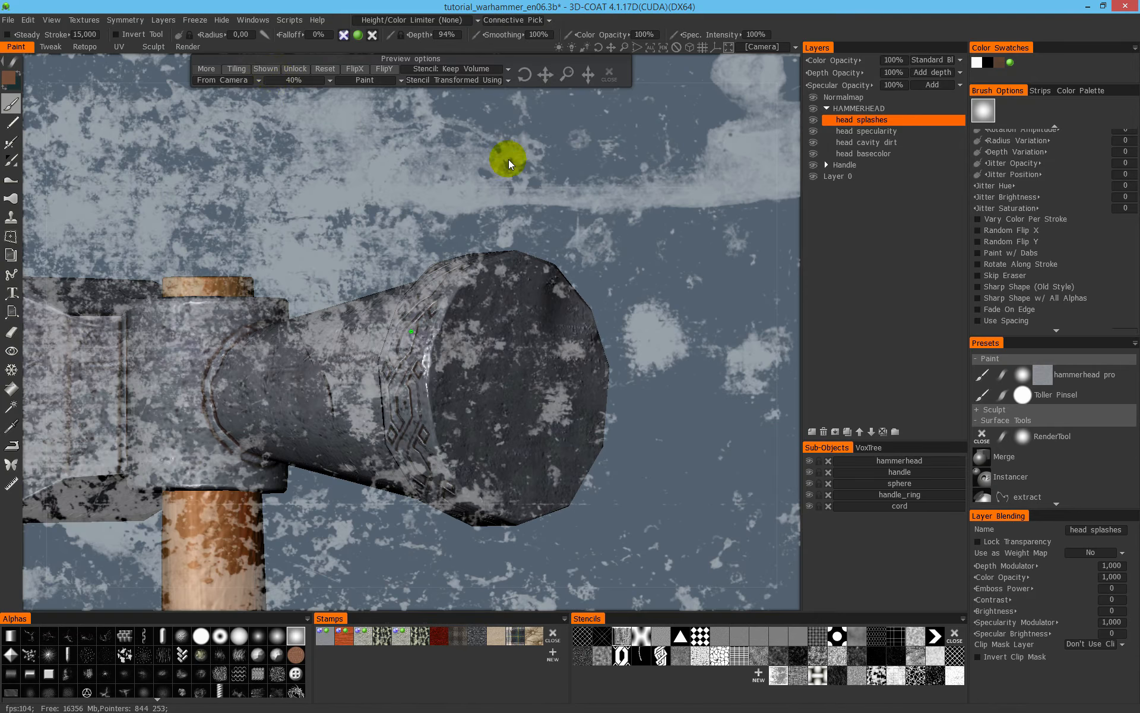
right_drag(651, 160, 474, 202)
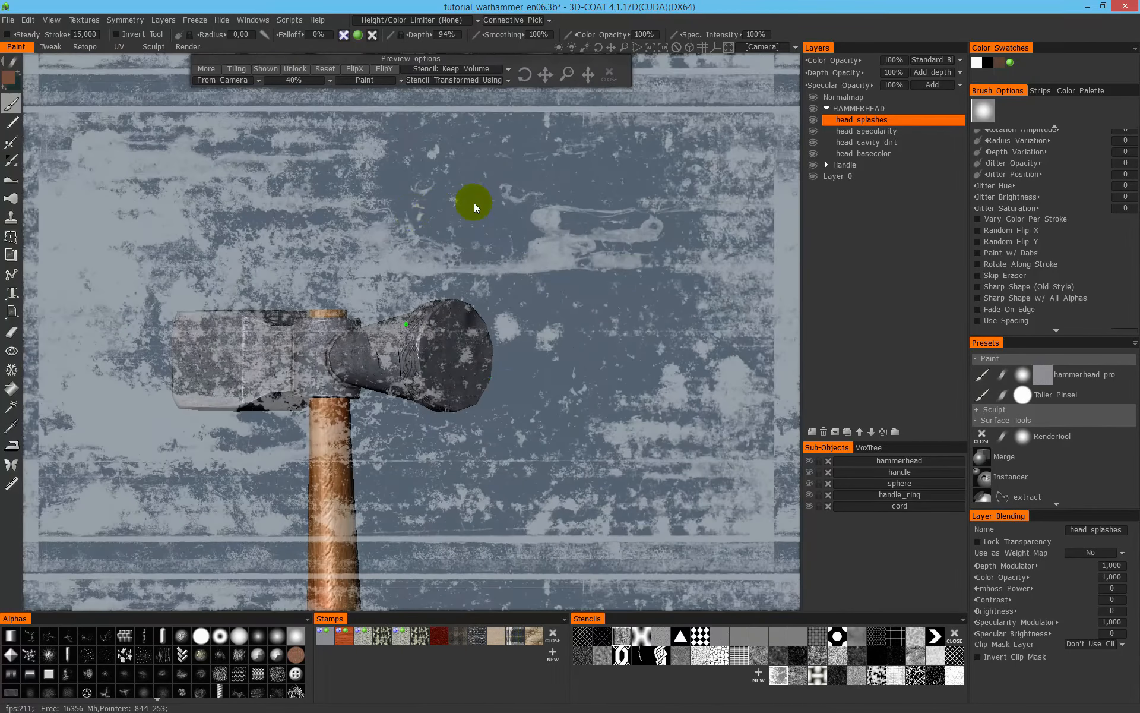
right_drag(307, 108, 458, 197)
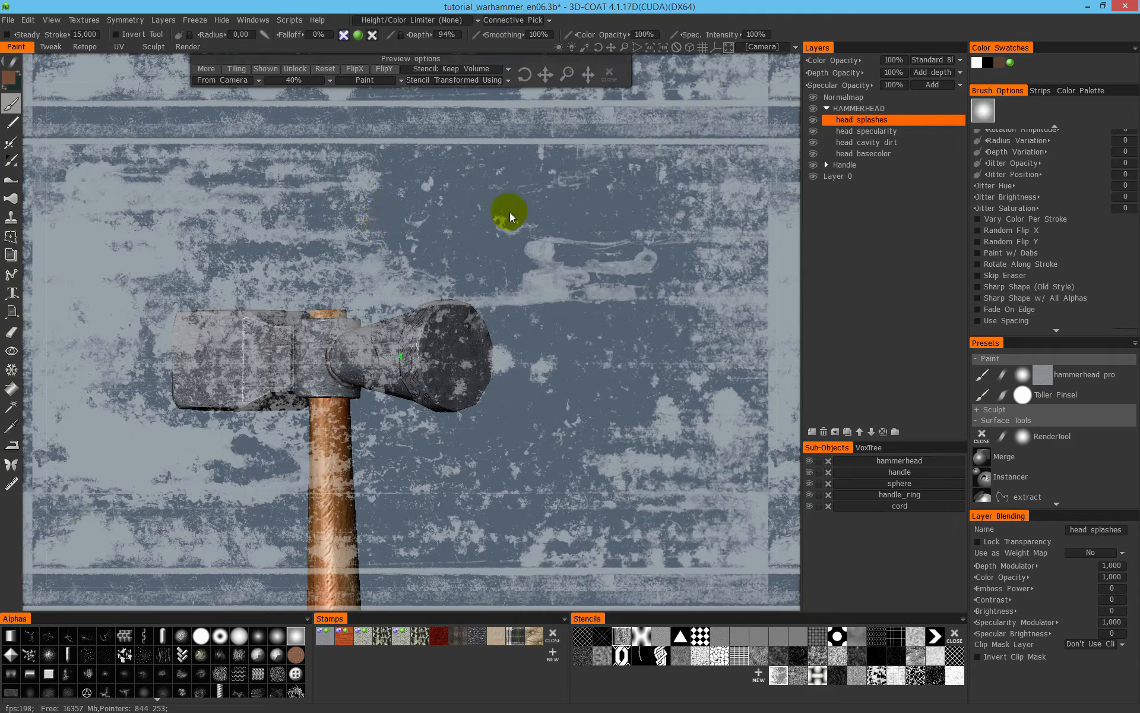
click(297, 82)
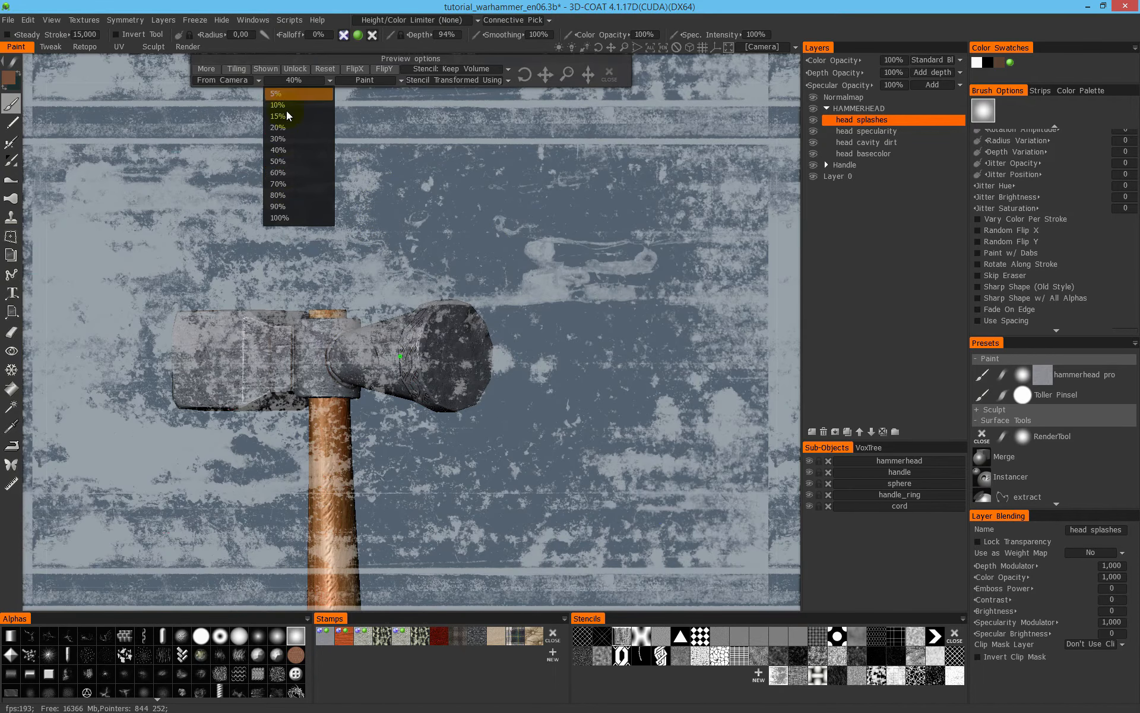
click(296, 216)
- Fit the stain pattern over the hammer's round striking face, then hide the stencil preview
right_drag(534, 224, 598, 202)
drag(597, 197, 474, 262)
right_drag(474, 262, 690, 242)
right_drag(577, 213, 588, 323)
drag(588, 323, 463, 365)
right_drag(463, 365, 665, 289)
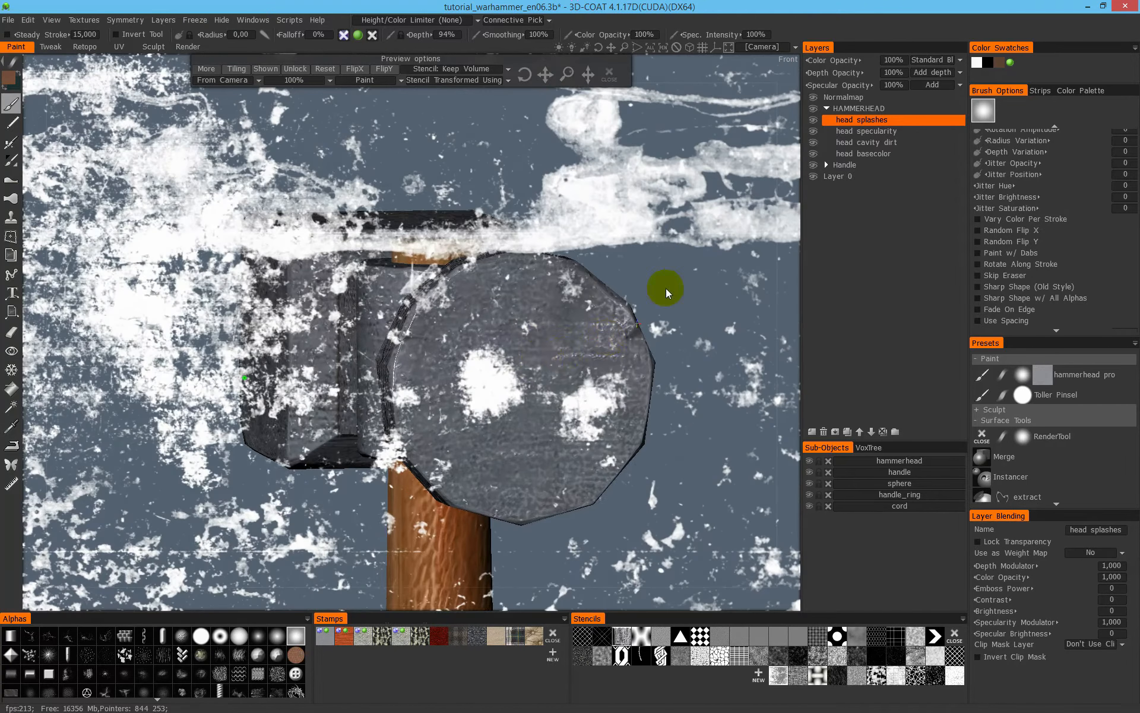
drag(665, 288, 606, 497)
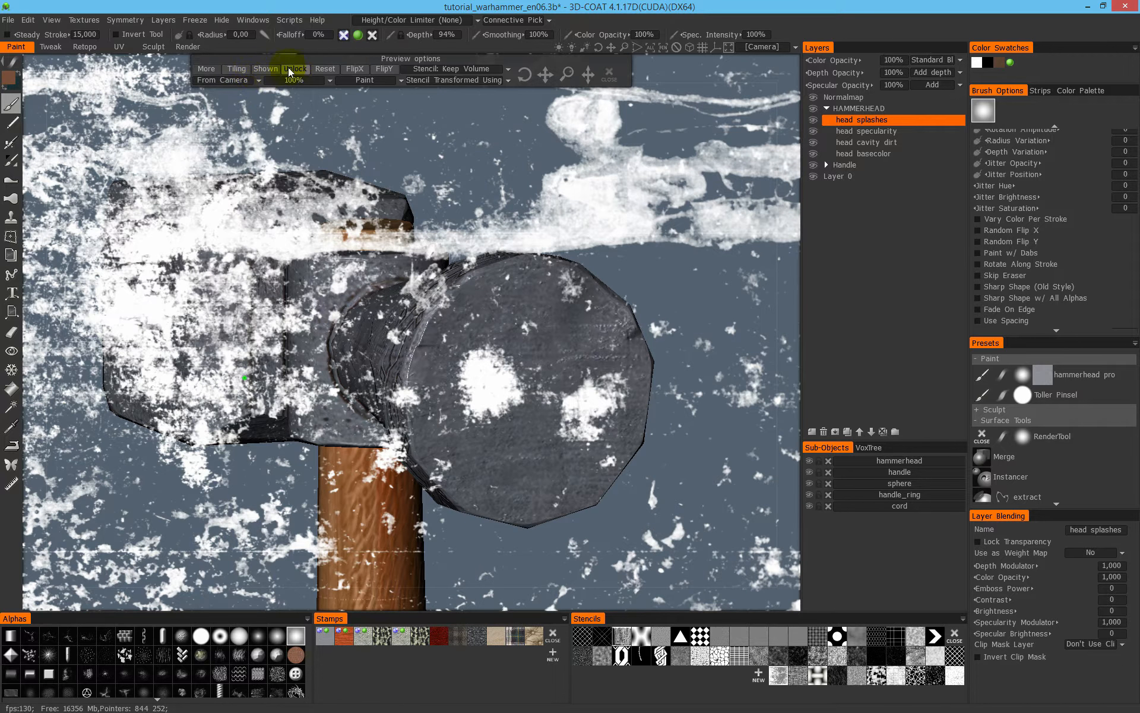
click(267, 70)
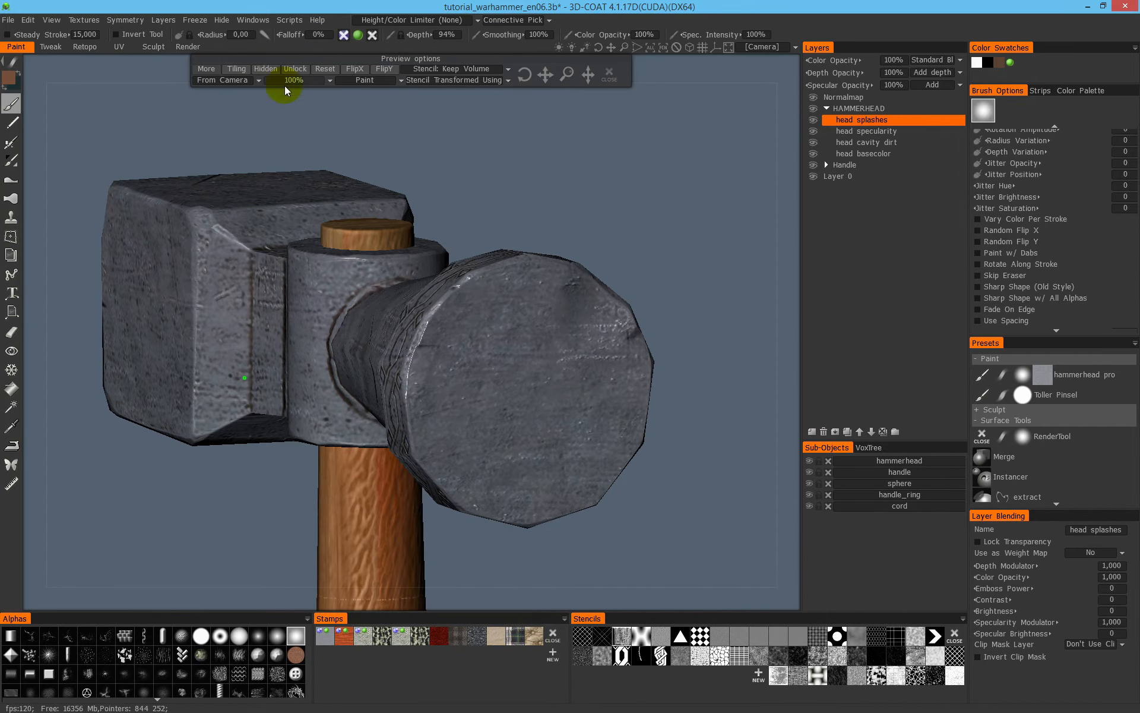
- Set the brush radius to 12.236 and paint a brown test stain on the lower part of the round striking face
drag(653, 158, 630, 159)
right_drag(627, 205, 716, 163)
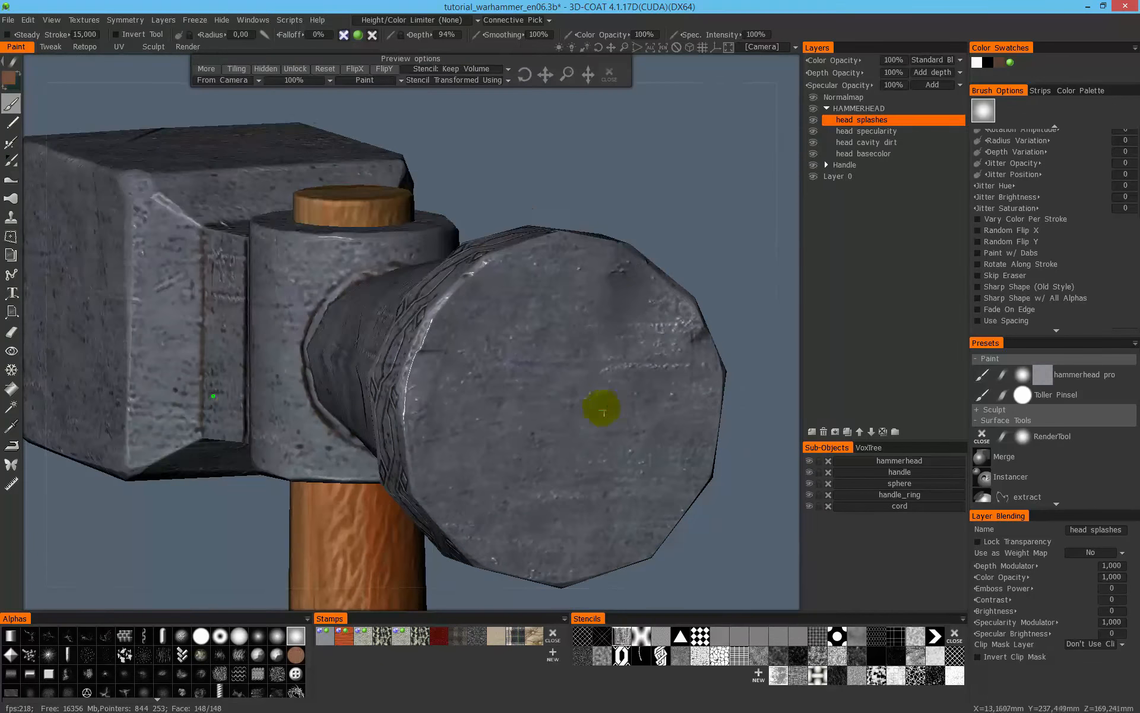
middle_drag(606, 408, 505, 340)
drag(313, 169, 334, 168)
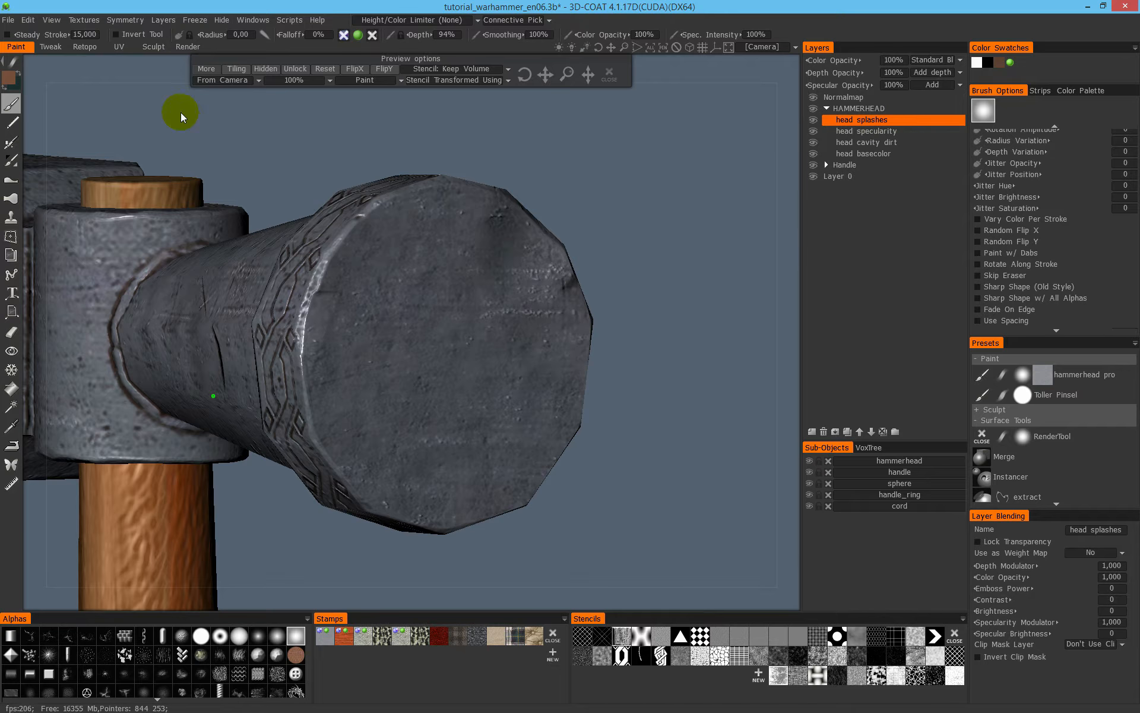
right_drag(427, 340, 491, 351)
drag(493, 364, 509, 431)
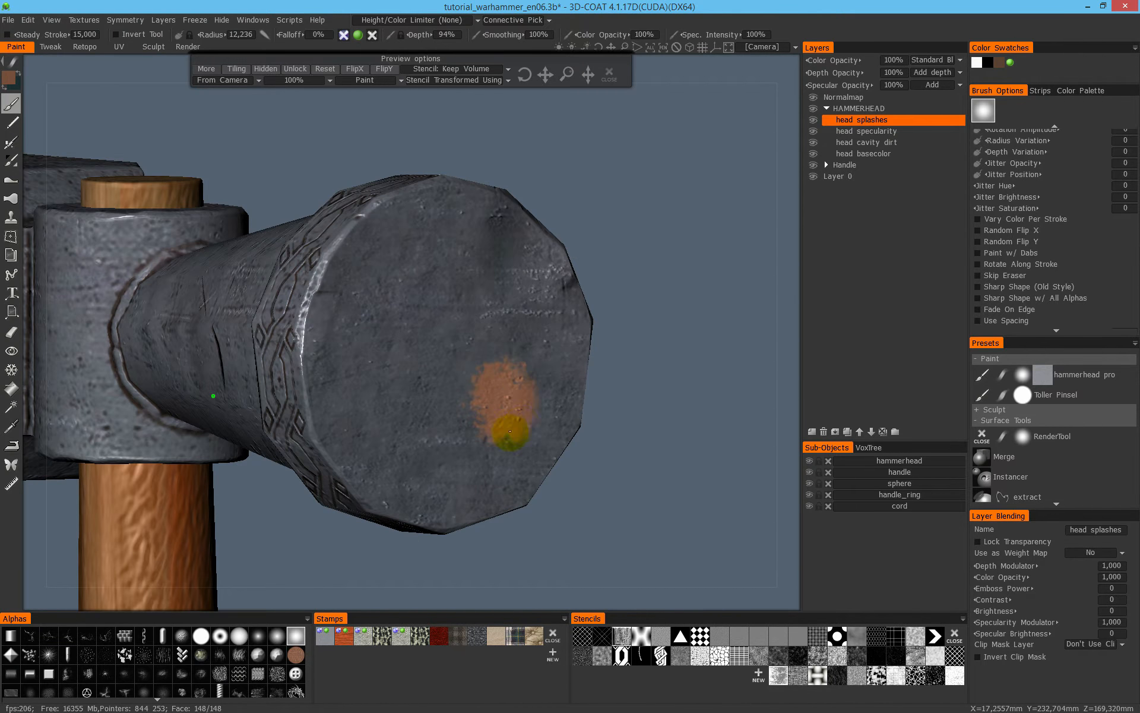
- Set the paint color to dark red (hue 10.793, saturation 80%, lightness 30%) and paint over the brown stain
click(10, 78)
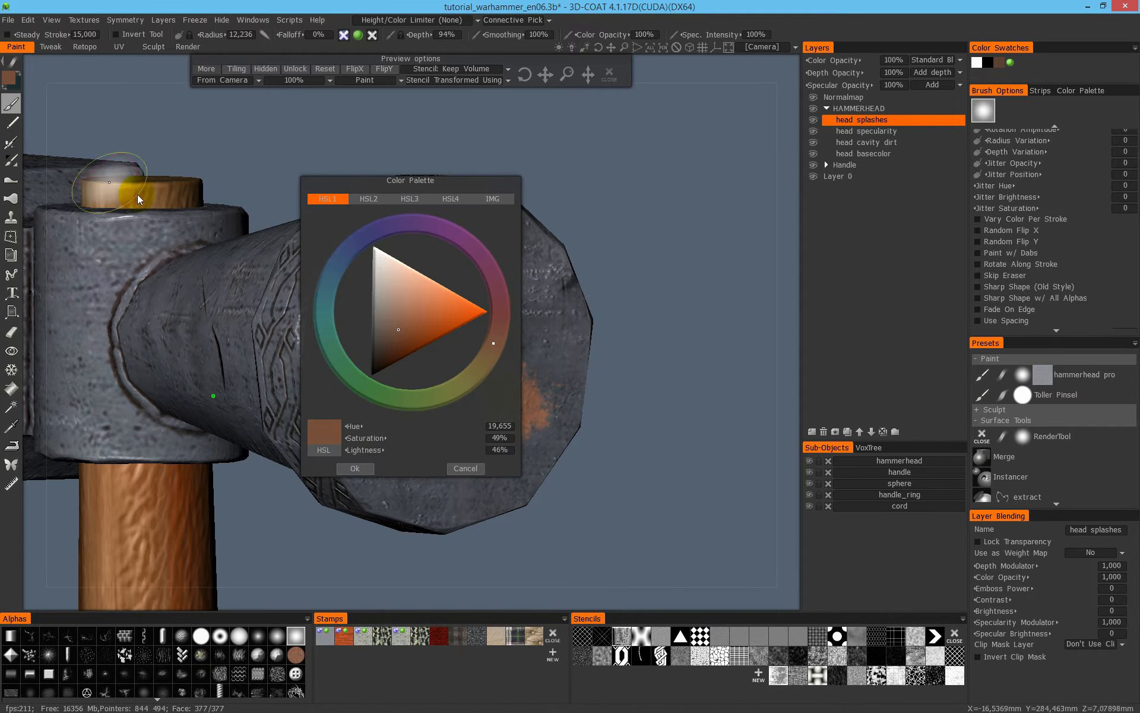
drag(394, 337, 400, 349)
click(497, 330)
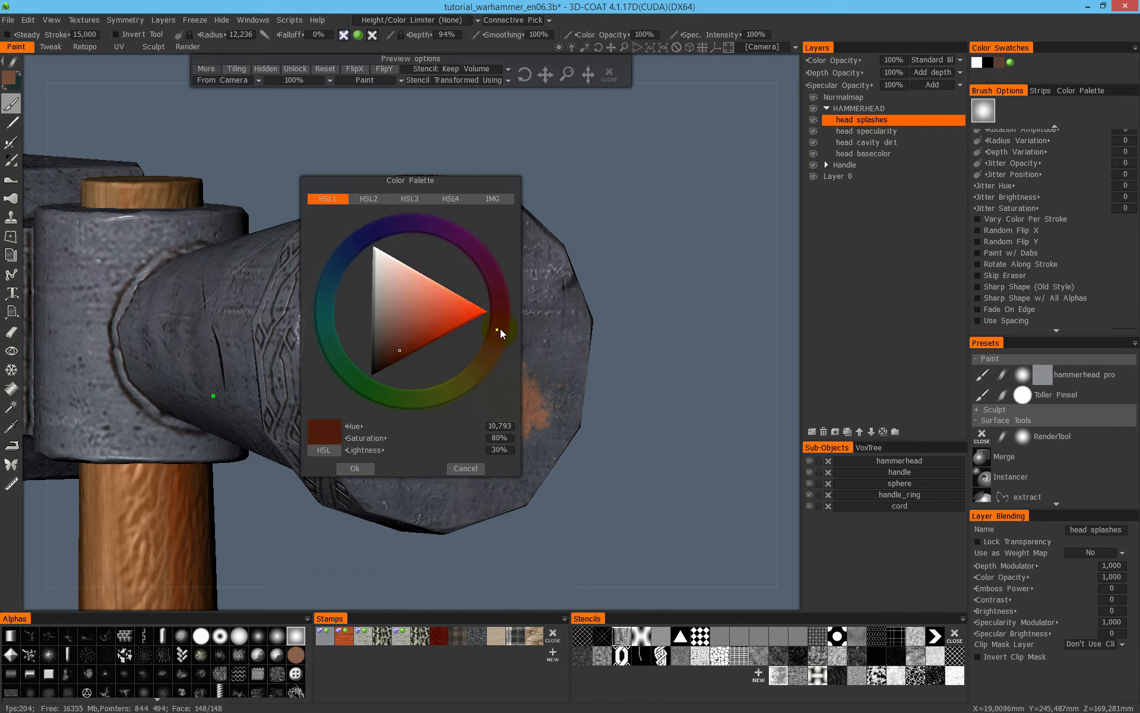
click(371, 468)
mouse_move(523, 427)
mouse_down()
mouse_move(497, 394)
mouse_move(517, 362)
mouse_move(473, 386)
mouse_move(527, 364)
mouse_move(499, 341)
mouse_up()
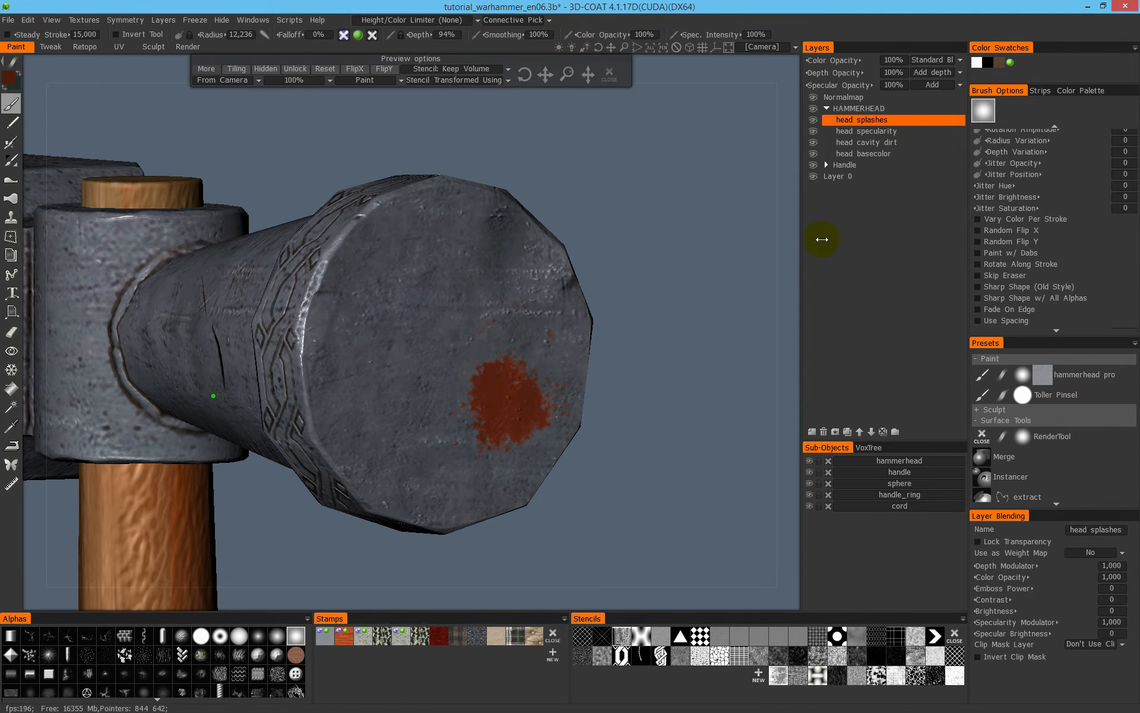
- Shift the stencil between strokes and paint dark red stains on the upper striking face and the ornamented rim's edge
mouse_move(721, 178)
mouse_down()
mouse_move(737, 193)
mouse_move(738, 184)
mouse_up()
drag(442, 304, 447, 290)
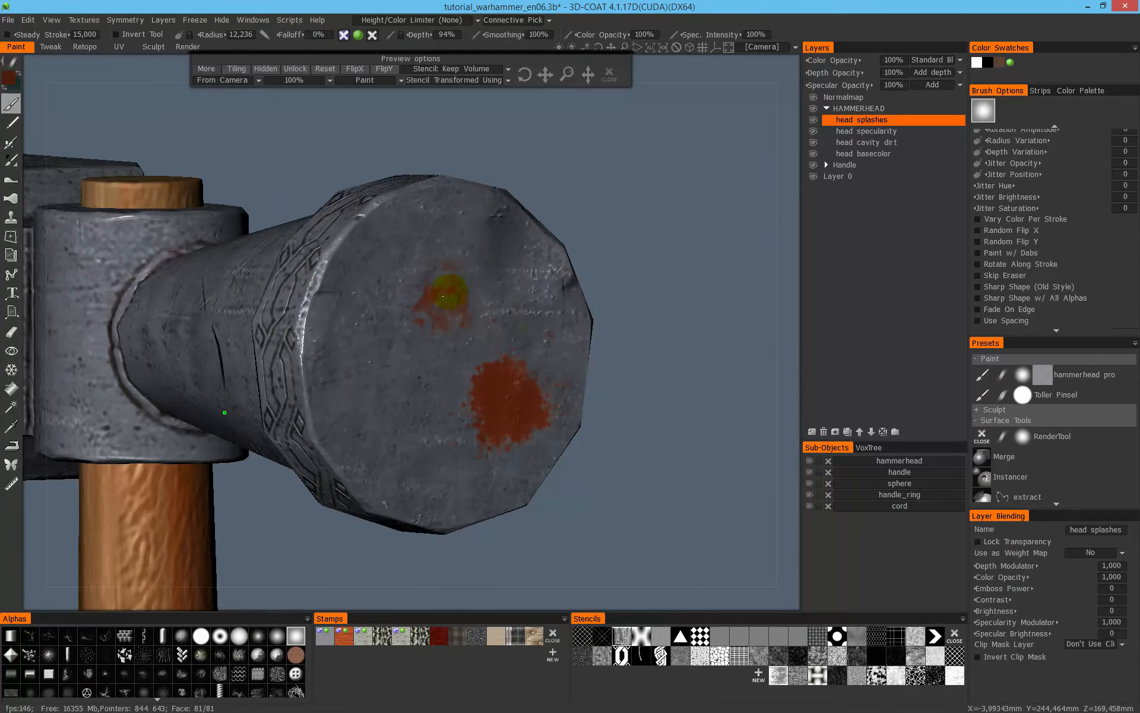
middle_drag(554, 306, 625, 261)
drag(741, 191, 723, 174)
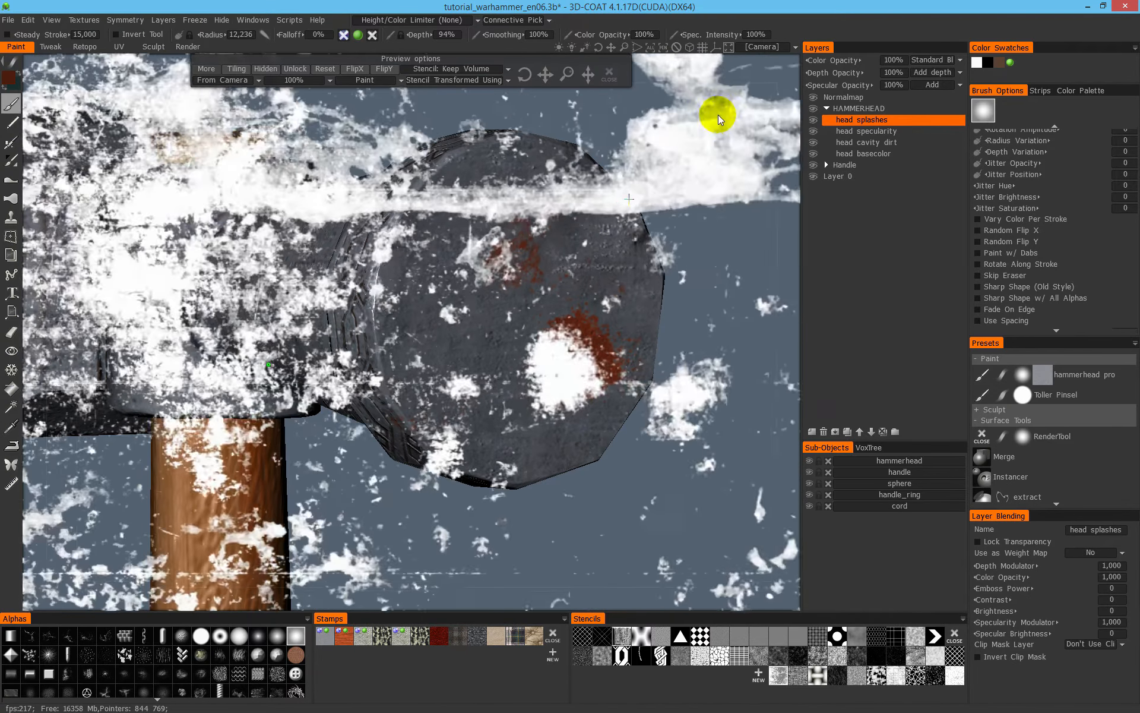
mouse_move(681, 199)
mouse_down()
mouse_move(703, 165)
mouse_move(721, 179)
mouse_up()
mouse_move(422, 349)
mouse_down()
mouse_move(402, 330)
mouse_move(399, 300)
mouse_up()
alt+drag(618, 413, 647, 274)
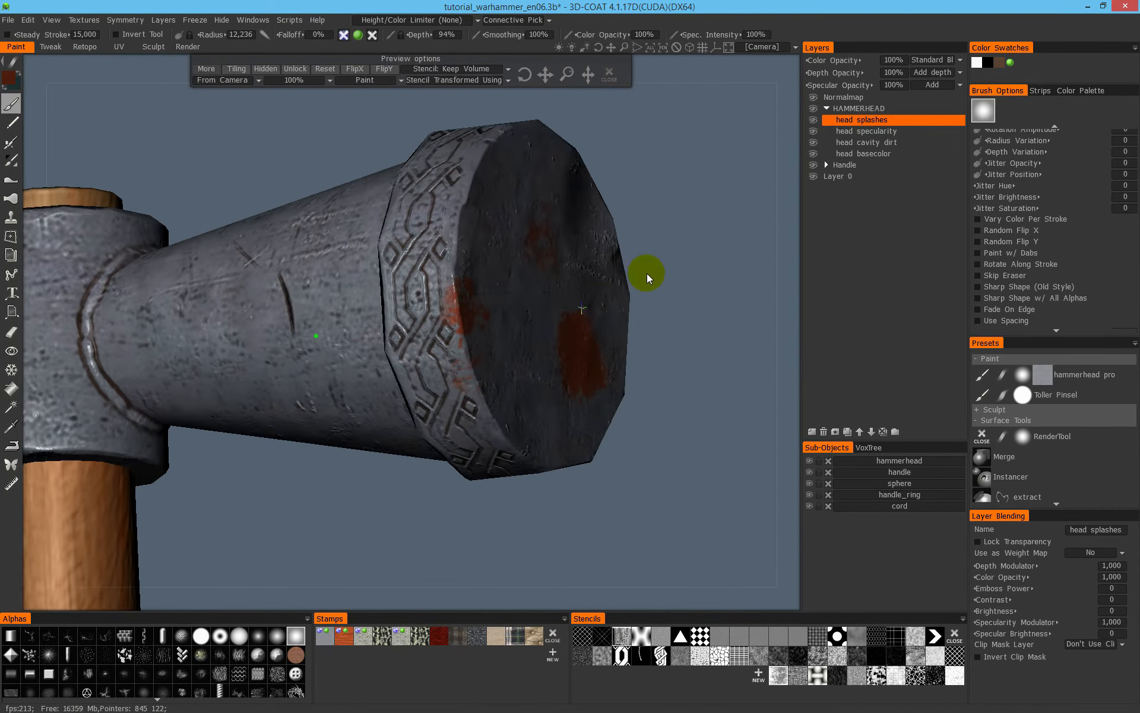
- Paint dark red stains on the tapered neck beside the ornamented rim and on the weld bead at the socket
middle_drag(648, 317, 690, 308)
mouse_move(690, 307)
mouse_down()
mouse_move(703, 241)
mouse_move(665, 193)
mouse_up()
mouse_move(476, 324)
mouse_down()
mouse_move(428, 290)
mouse_move(447, 316)
mouse_move(412, 255)
mouse_up()
alt+middle_drag(464, 305, 601, 278)
mouse_move(601, 278)
mouse_down()
mouse_move(621, 237)
mouse_move(639, 256)
mouse_up()
alt+right_drag(482, 410, 458, 456)
drag(457, 456, 409, 447)
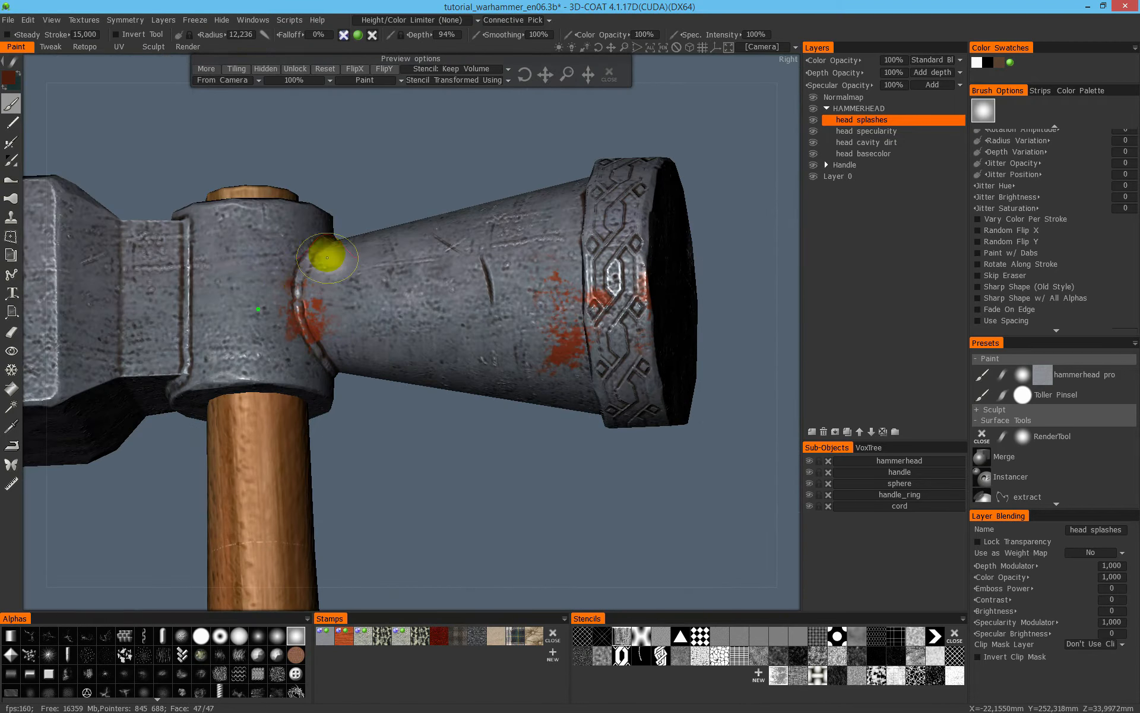
- Paint dark red stains on the middle and lower side of the tapered neck
drag(407, 287, 443, 339)
middle_drag(465, 403, 511, 514)
shift+drag(485, 455, 766, 238)
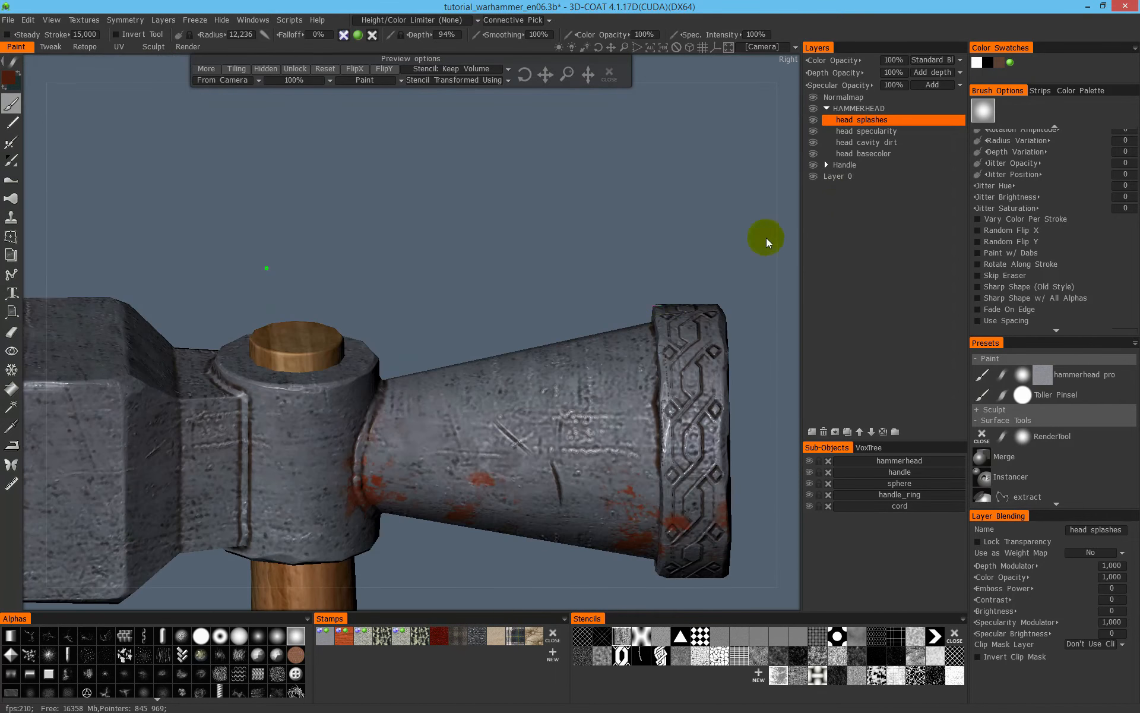
- Try the Darken, Multiply and ColorBurn color blend modes on the head splashes layer
click(935, 60)
click(917, 96)
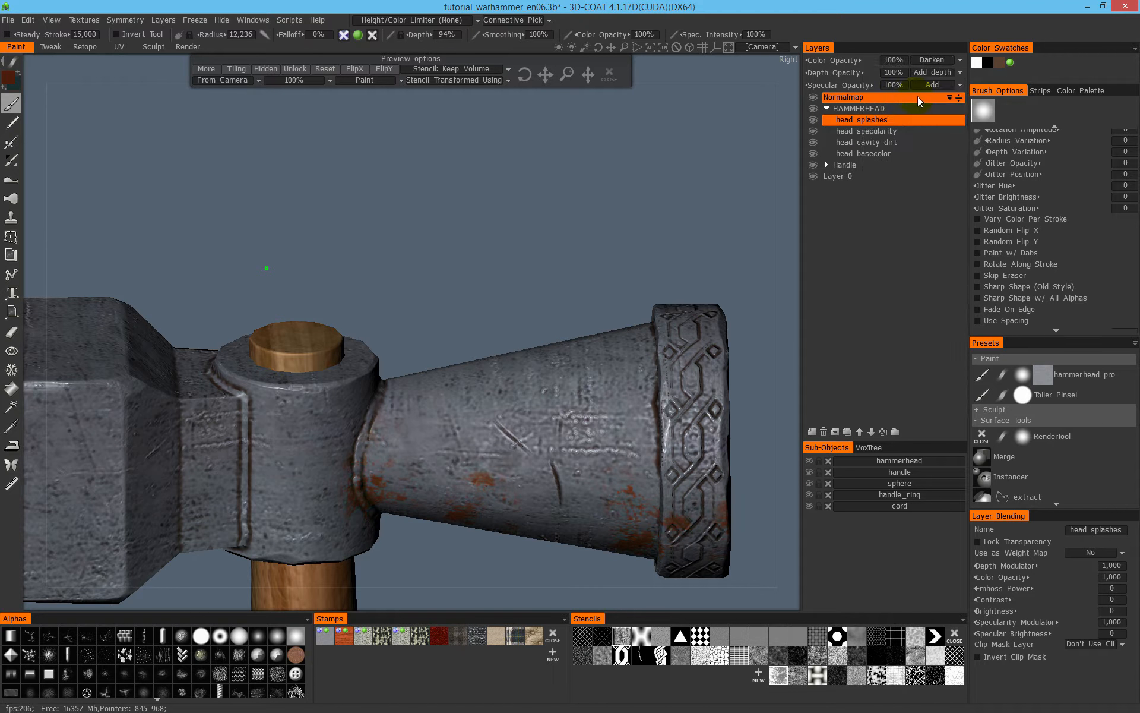
click(933, 62)
click(909, 107)
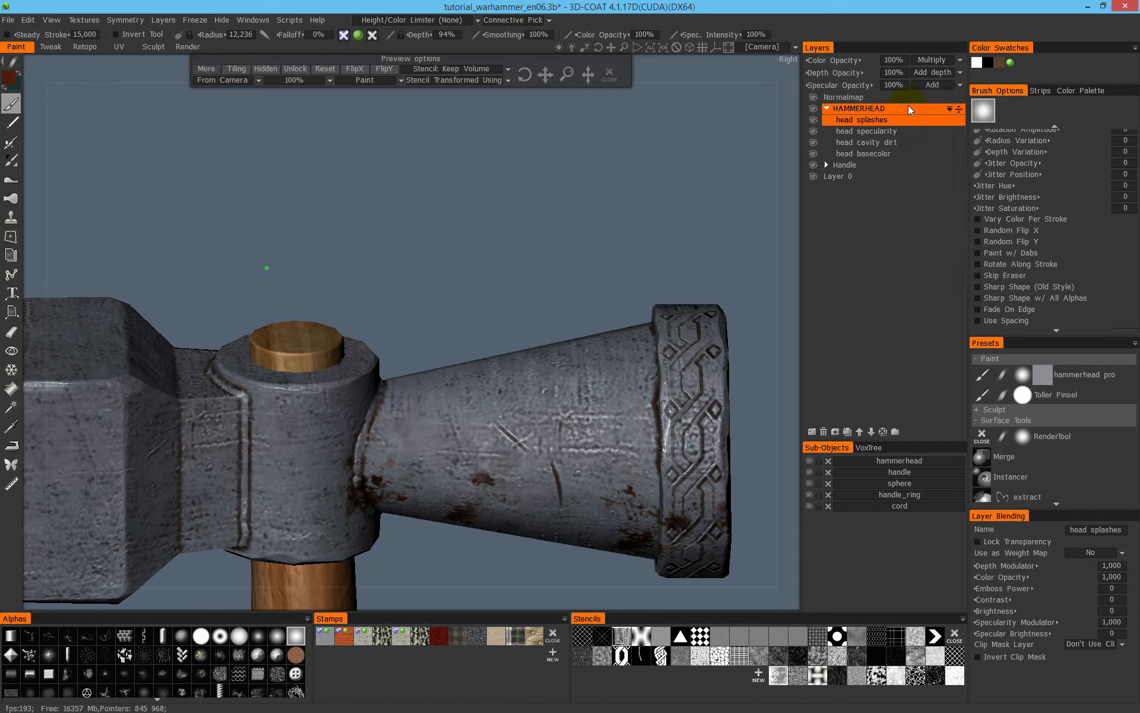
click(937, 62)
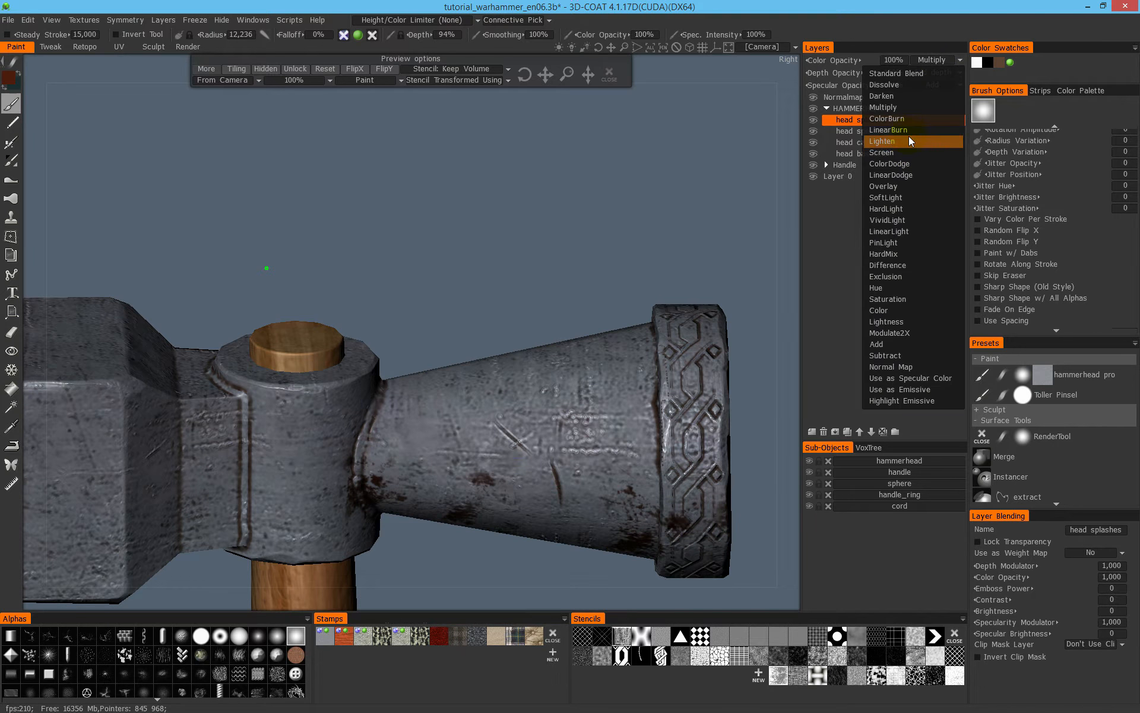
click(913, 119)
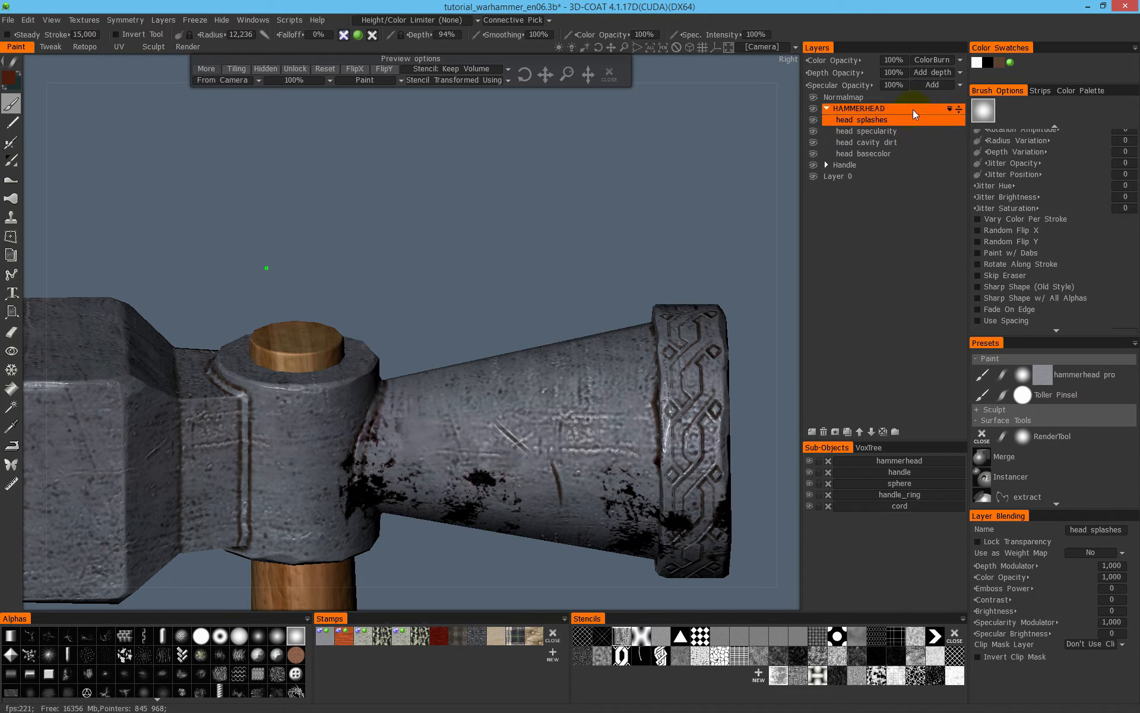
- Try a 20% color opacity with ColorBurn and LinearBurn on the head splashes layer, then 65% with LinearBurn
drag(843, 61, 751, 73)
drag(647, 201, 632, 164)
click(929, 60)
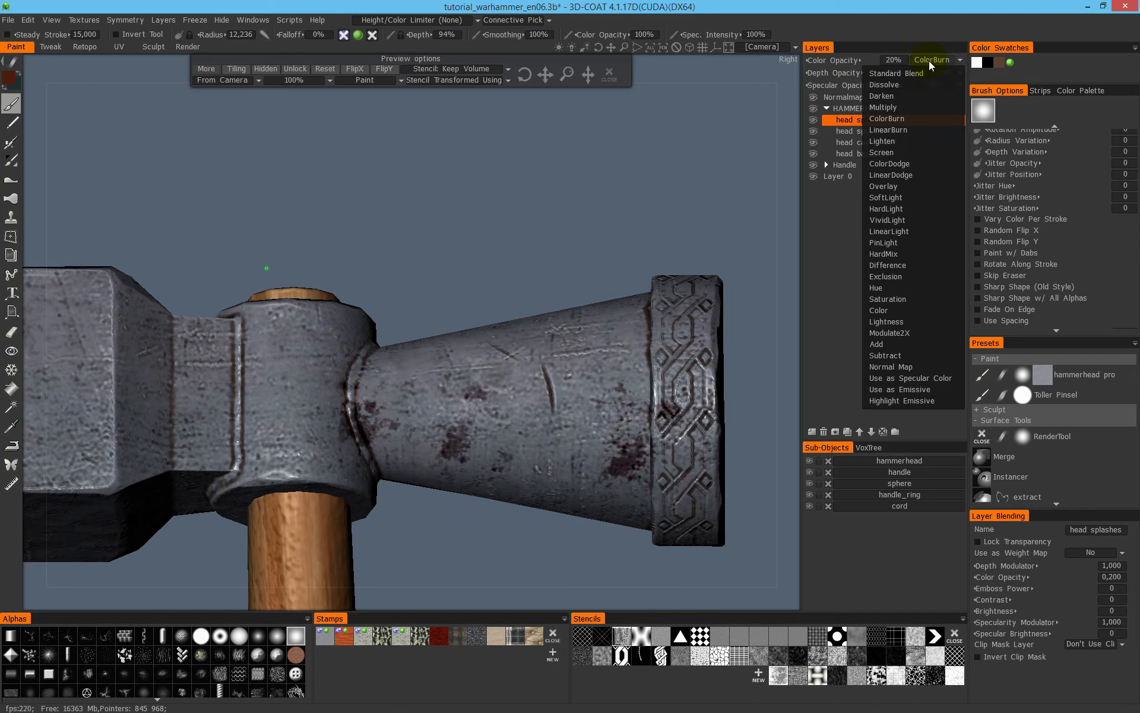
click(906, 130)
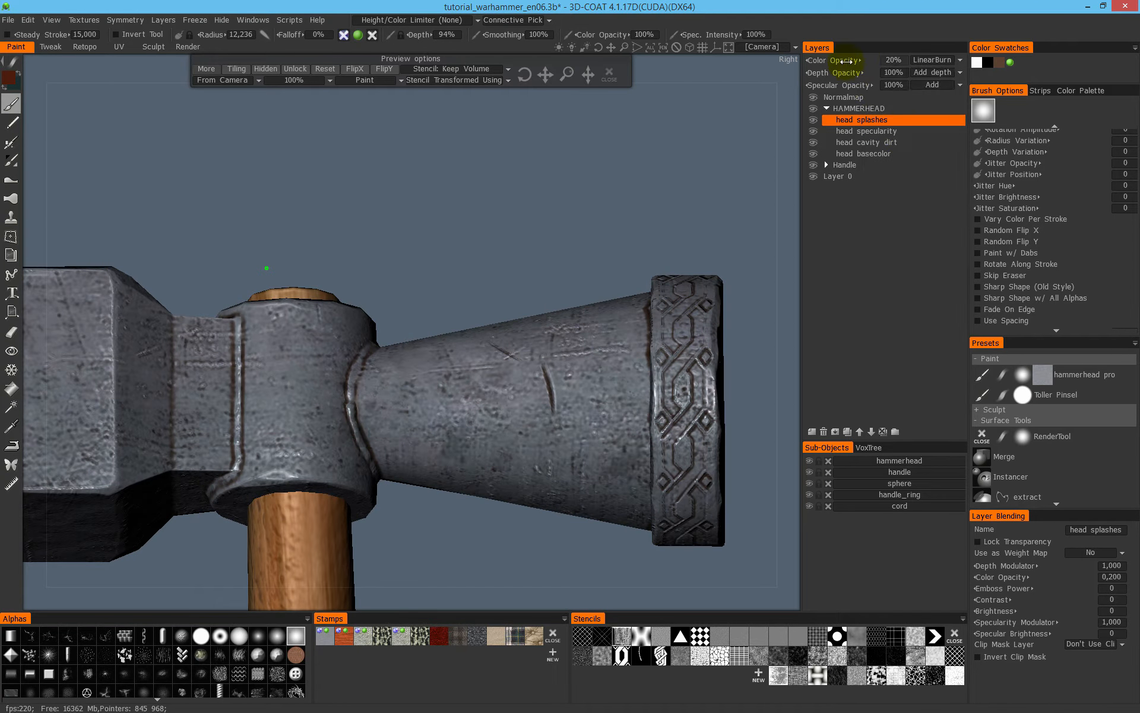
drag(881, 60, 904, 60)
- Set the head splashes layer's color blend mode to Overlay and its color opacity to 99%
click(952, 62)
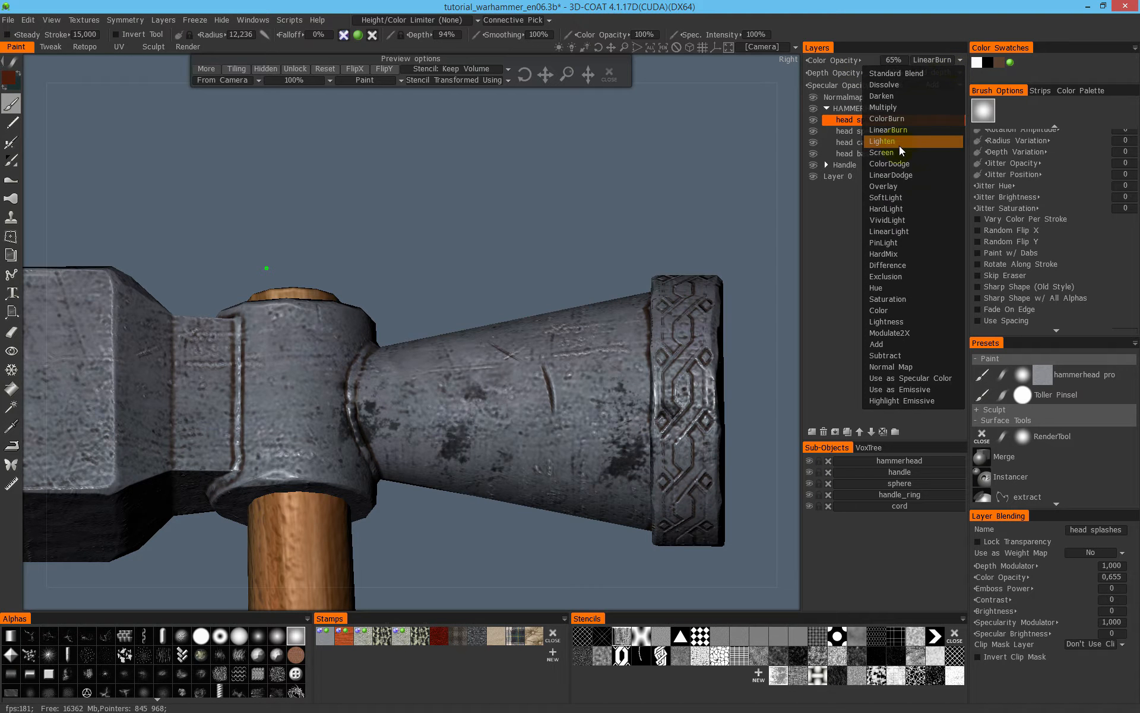
click(918, 186)
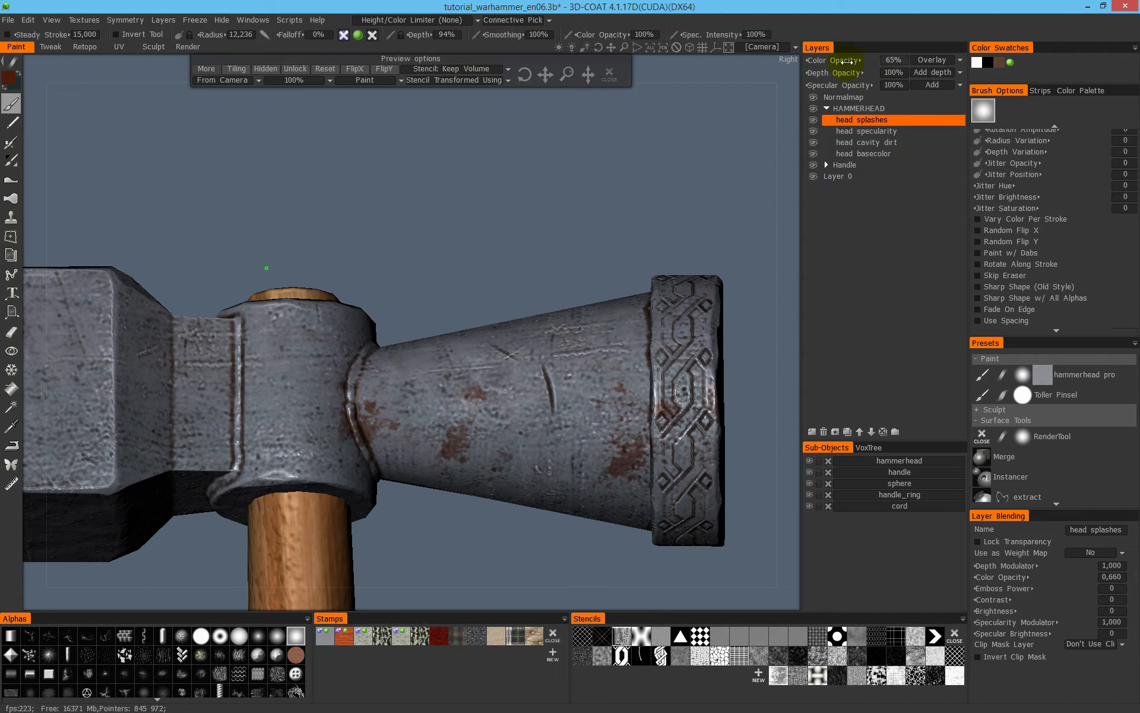
alt+drag(502, 396, 448, 431)
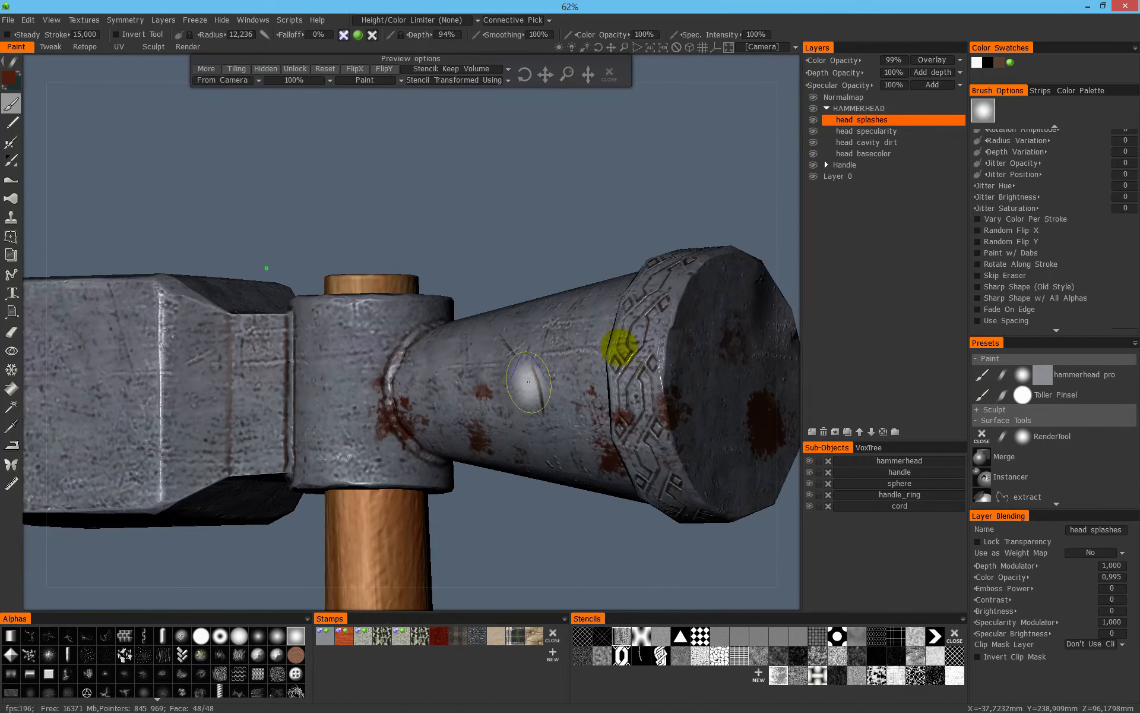
- Paint a dark red streak across the ornamented rim's upper part and onto the adjoining tapered neck
alt+right_drag(573, 302, 462, 299)
alt+middle_drag(692, 282, 598, 333)
alt+drag(597, 334, 668, 365)
alt+right_drag(662, 212, 652, 283)
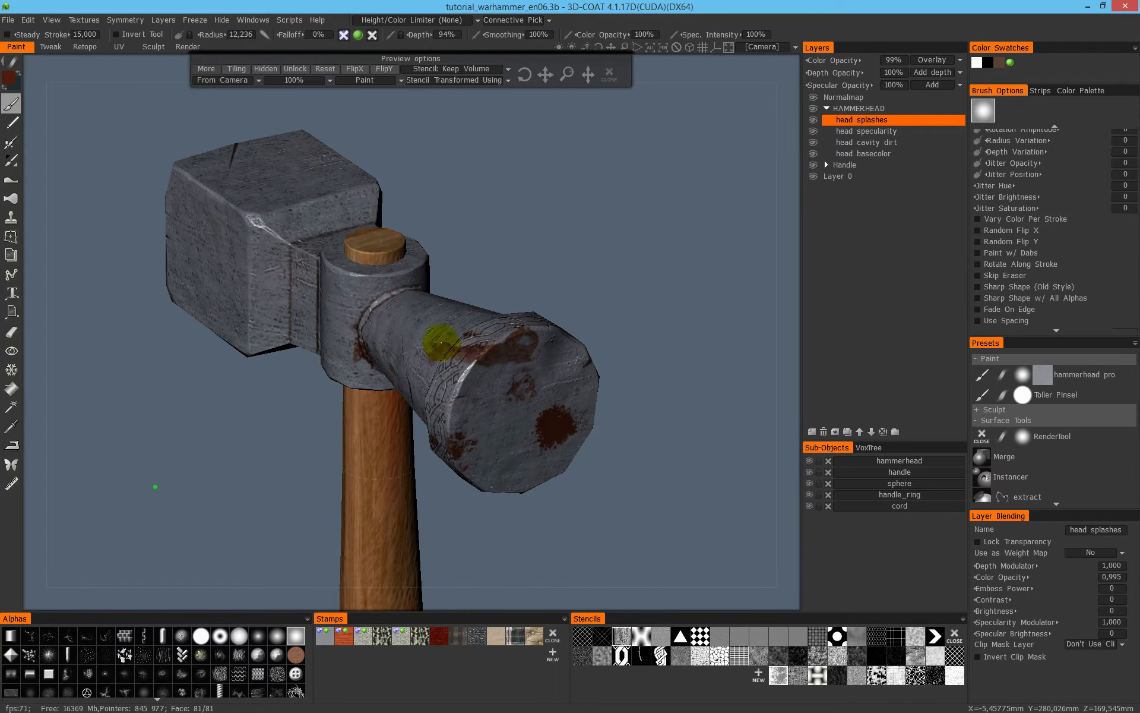
alt+drag(576, 308, 624, 256)
right_drag(624, 255, 478, 256)
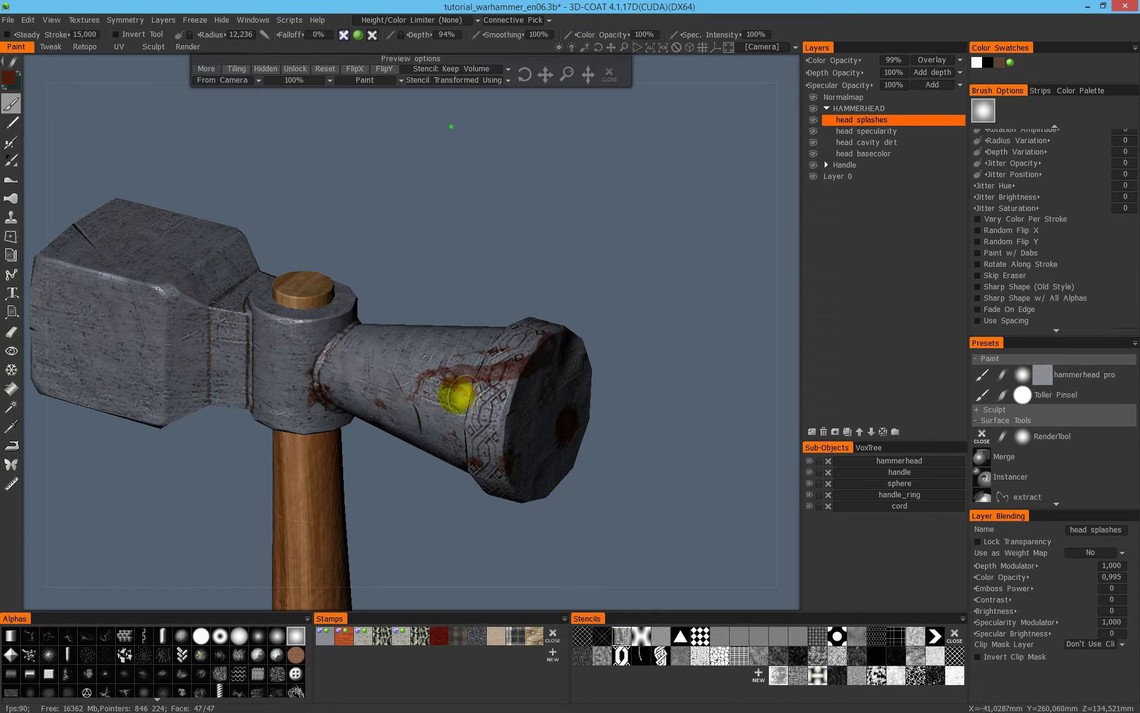
- Examine the stained striking face, rim and neck of the hammer head from several angles
drag(550, 283, 561, 280)
drag(464, 272, 545, 153)
middle_drag(545, 152, 369, 228)
drag(369, 228, 493, 255)
middle_drag(493, 256, 475, 330)
mouse_move(475, 330)
mouse_down()
mouse_move(564, 194)
mouse_move(543, 180)
mouse_up()
mouse_move(543, 180)
middle_down()
mouse_move(570, 223)
mouse_move(560, 185)
mouse_move(593, 173)
mouse_move(629, 255)
mouse_move(635, 242)
middle_up()
drag(634, 242, 463, 321)
mouse_move(463, 321)
middle_down()
mouse_move(574, 262)
mouse_move(561, 268)
mouse_move(626, 255)
mouse_move(591, 219)
mouse_move(516, 273)
middle_up()
mouse_move(516, 274)
mouse_down()
mouse_move(535, 287)
mouse_move(608, 240)
mouse_up()
right_drag(608, 240, 608, 381)
mouse_move(608, 380)
middle_down()
mouse_move(625, 316)
mouse_move(645, 323)
middle_up()
mouse_move(645, 323)
mouse_down()
mouse_move(504, 390)
mouse_move(429, 405)
mouse_up()
- Paint dark red stains over the striking face's lower edge, the rim below it and the adjoining underside of the neck
middle_drag(641, 350, 639, 395)
drag(597, 357, 623, 381)
middle_drag(637, 405, 639, 386)
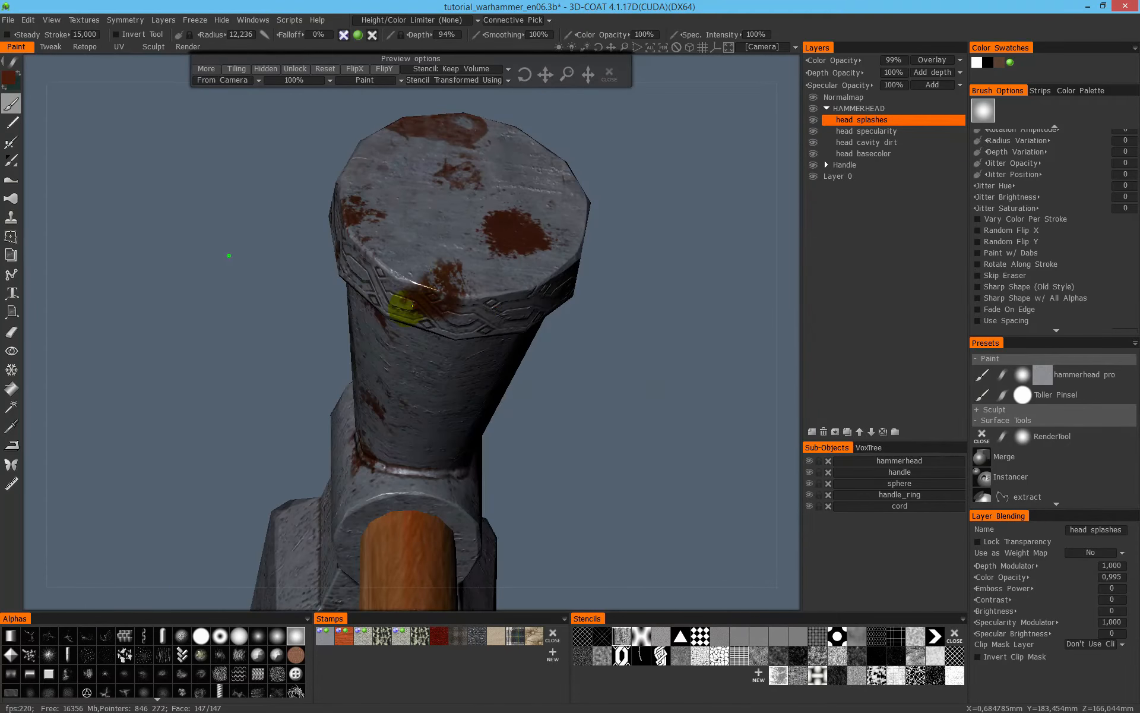
mouse_move(689, 306)
mouse_down()
mouse_move(687, 323)
mouse_move(636, 354)
mouse_move(714, 301)
mouse_move(624, 364)
mouse_up()
mouse_move(608, 319)
mouse_down()
mouse_move(701, 298)
mouse_move(751, 242)
mouse_move(664, 305)
mouse_move(678, 302)
mouse_move(571, 426)
mouse_move(565, 392)
mouse_up()
drag(423, 271, 484, 267)
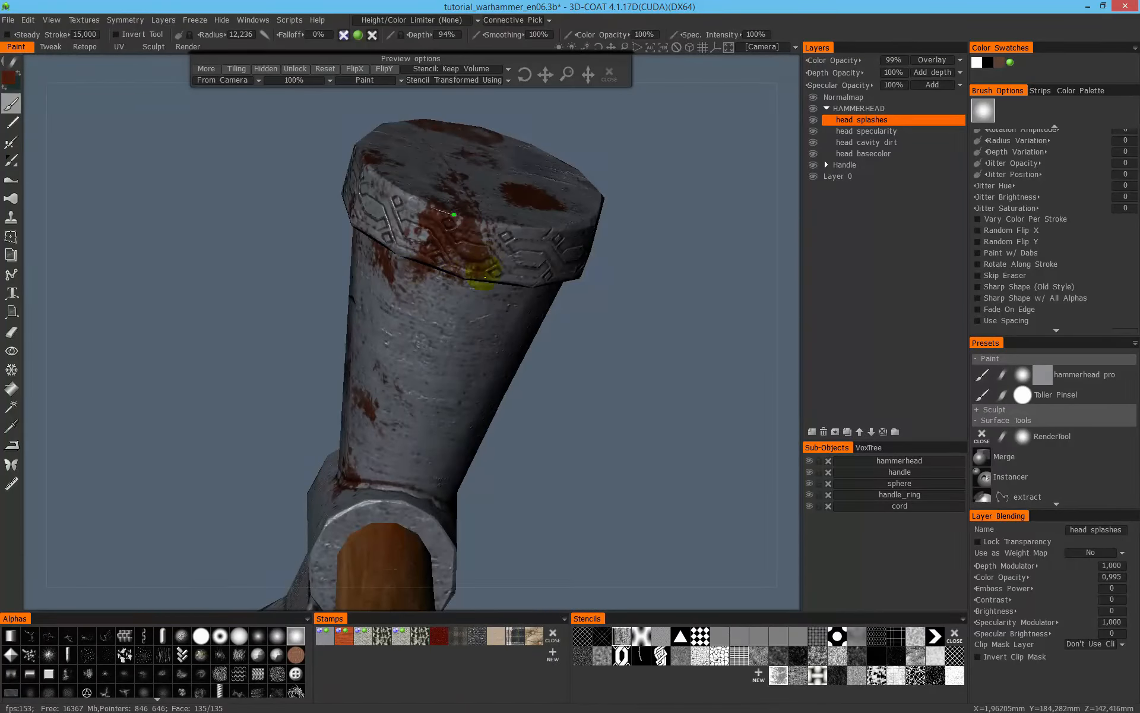
- Reposition the stencil and paint dark red stains on the striking face and around the unstained side of the rim and neck
right_drag(590, 319, 556, 318)
mouse_move(556, 318)
mouse_down()
mouse_move(525, 361)
mouse_move(590, 308)
mouse_up()
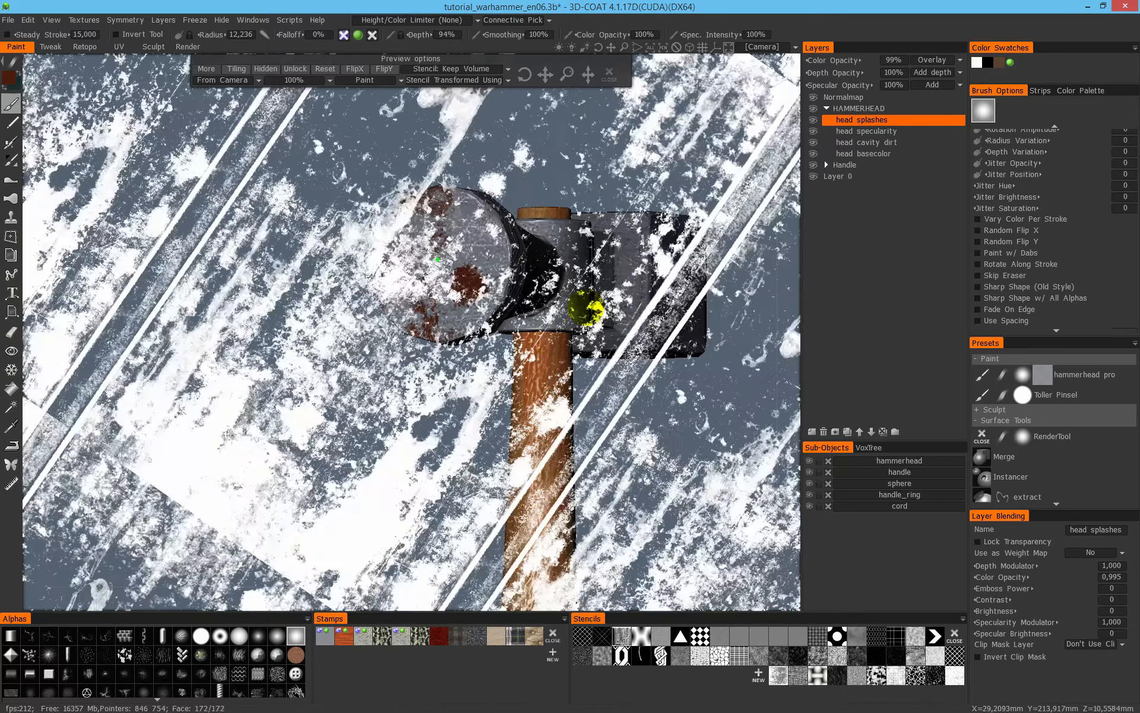
right_drag(590, 309, 552, 377)
drag(552, 377, 446, 365)
mouse_move(443, 155)
middle_down()
mouse_move(435, 191)
mouse_move(417, 189)
middle_up()
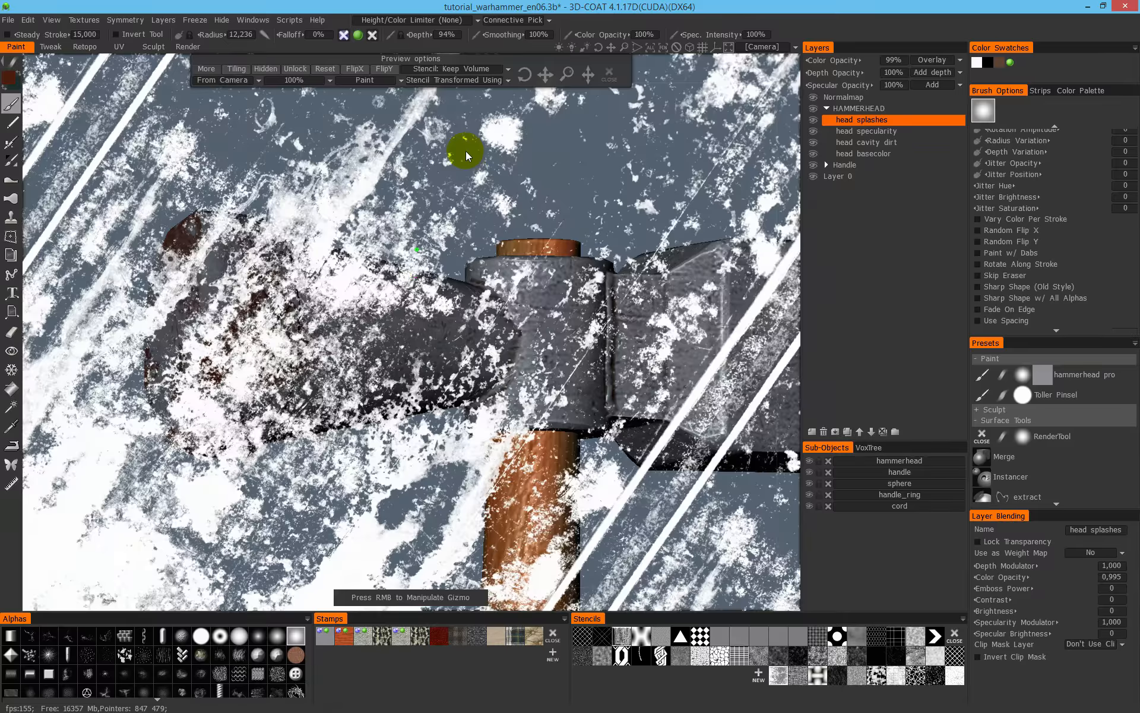
right_drag(466, 151, 344, 206)
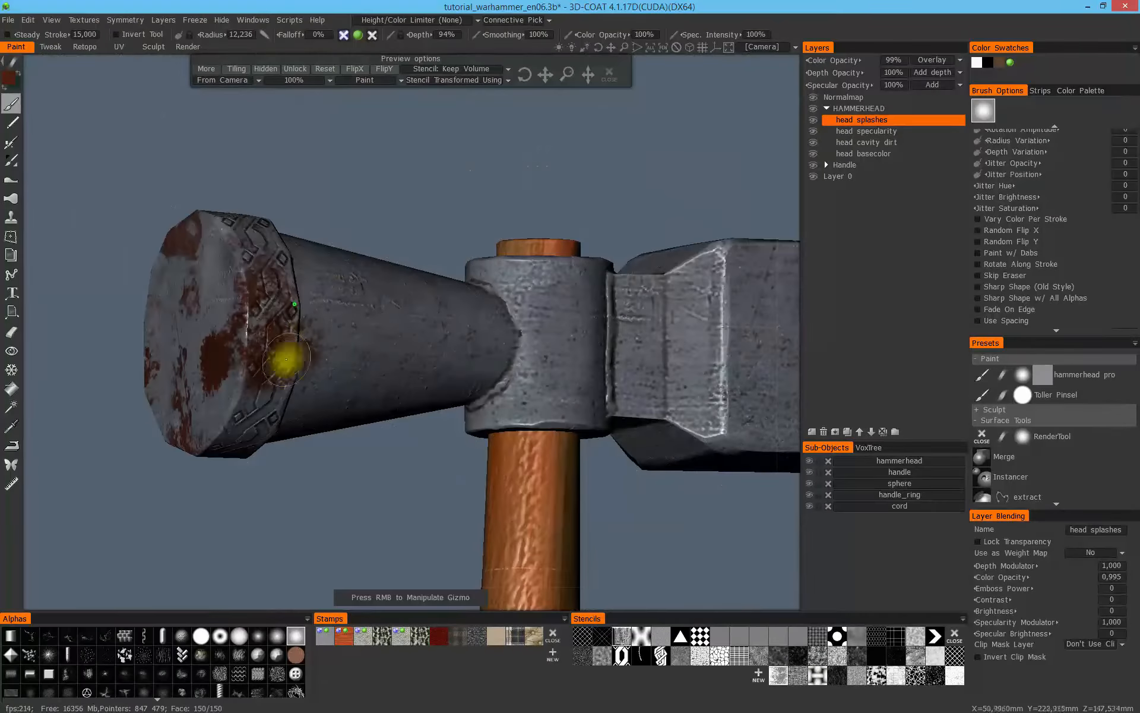
drag(394, 245, 446, 212)
right_drag(466, 144, 371, 212)
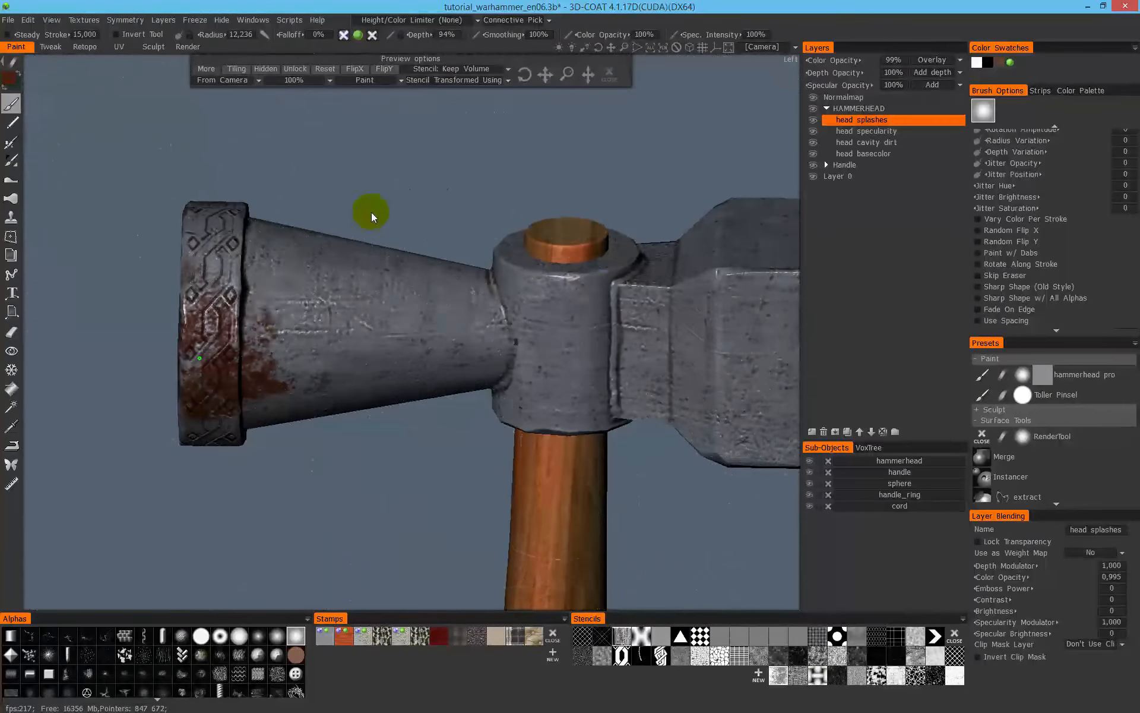
- Paint small dark red stains on the underside of the tapered neck behind the ornamented rim
mouse_move(538, 163)
right_down()
mouse_move(306, 227)
mouse_move(236, 259)
right_up()
drag(326, 215, 432, 180)
right_drag(433, 180, 410, 287)
mouse_move(526, 185)
mouse_down()
mouse_move(466, 145)
mouse_move(407, 255)
mouse_move(509, 199)
mouse_move(563, 123)
mouse_move(517, 199)
mouse_move(562, 209)
mouse_move(544, 174)
mouse_up()
right_drag(545, 174, 568, 191)
drag(568, 190, 558, 241)
drag(607, 184, 426, 301)
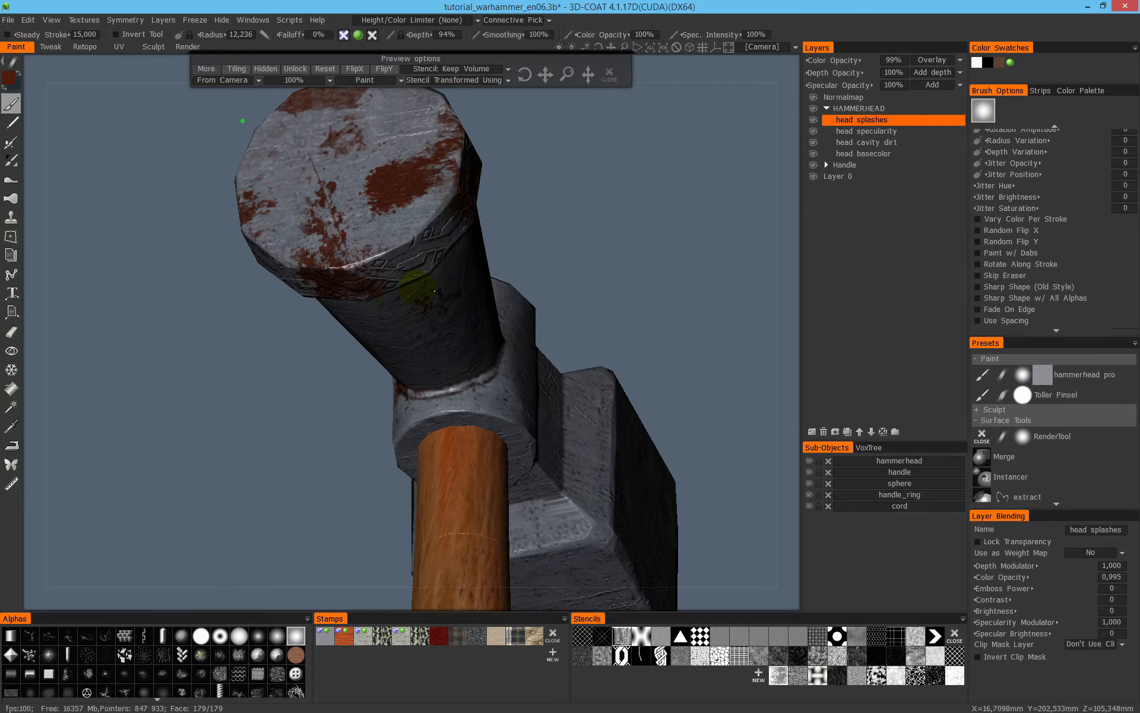
right_drag(442, 335, 235, 349)
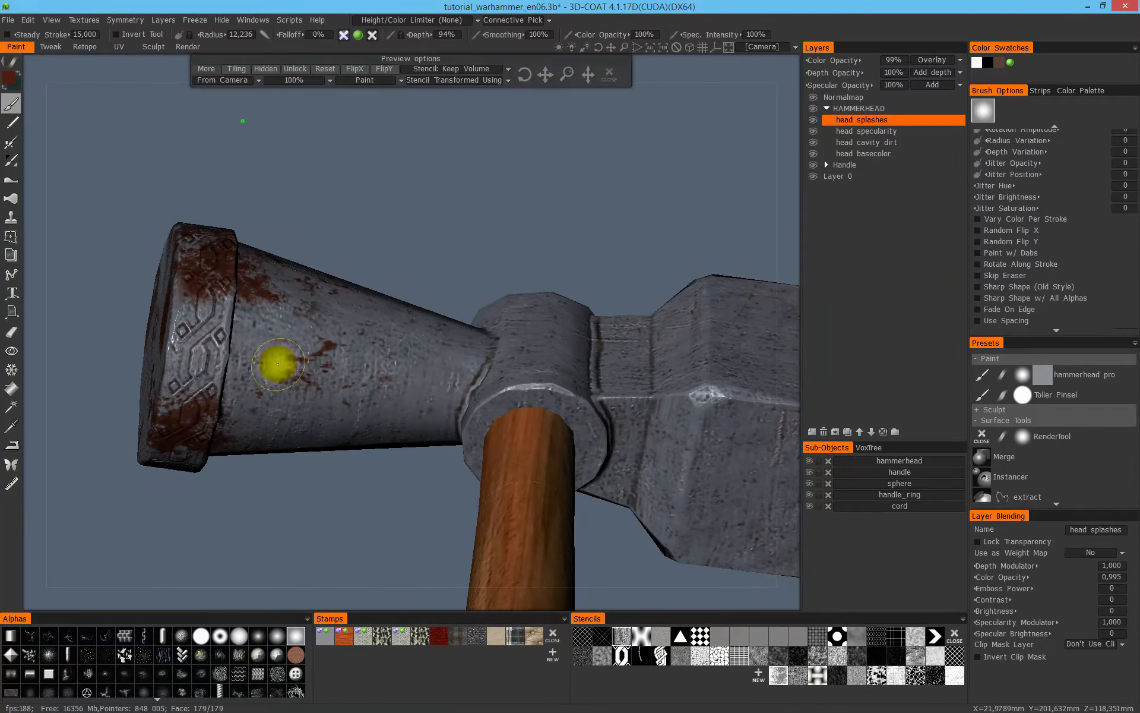
- Set the brush radius to 13.711 and paint a faint dark red stain on the side of the handle socket
drag(537, 269, 615, 304)
right_drag(615, 304, 630, 235)
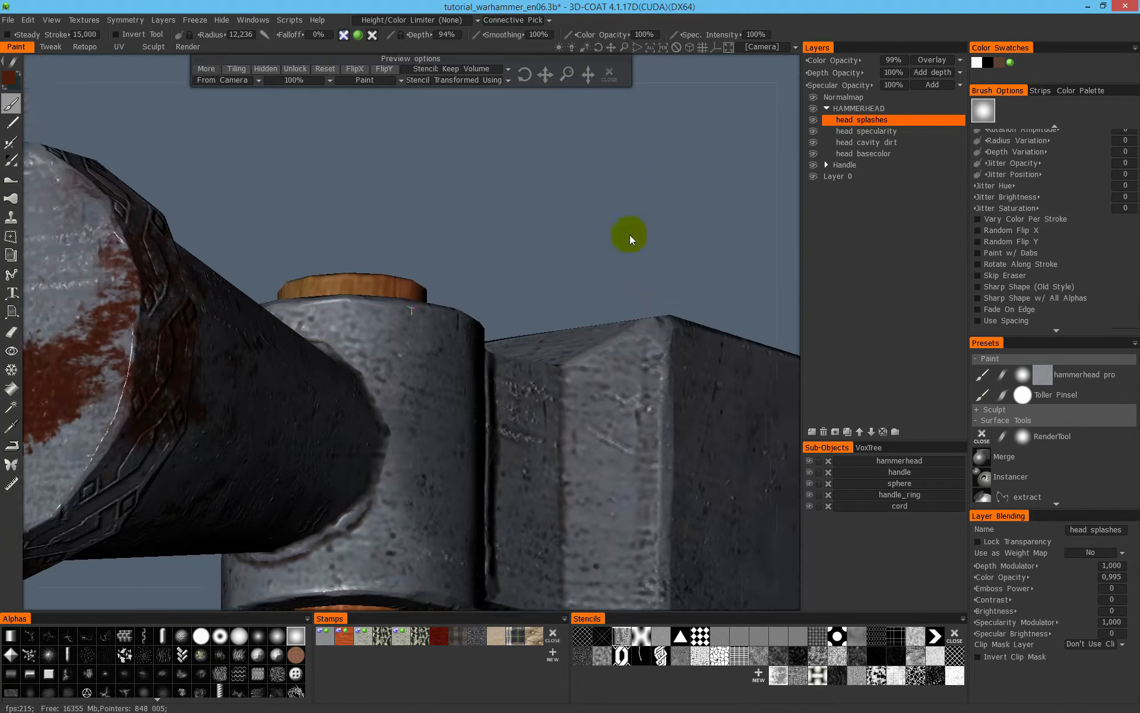
middle_drag(630, 234, 626, 187)
drag(626, 187, 615, 177)
drag(675, 130, 672, 129)
right_drag(644, 287, 594, 267)
drag(574, 156, 576, 150)
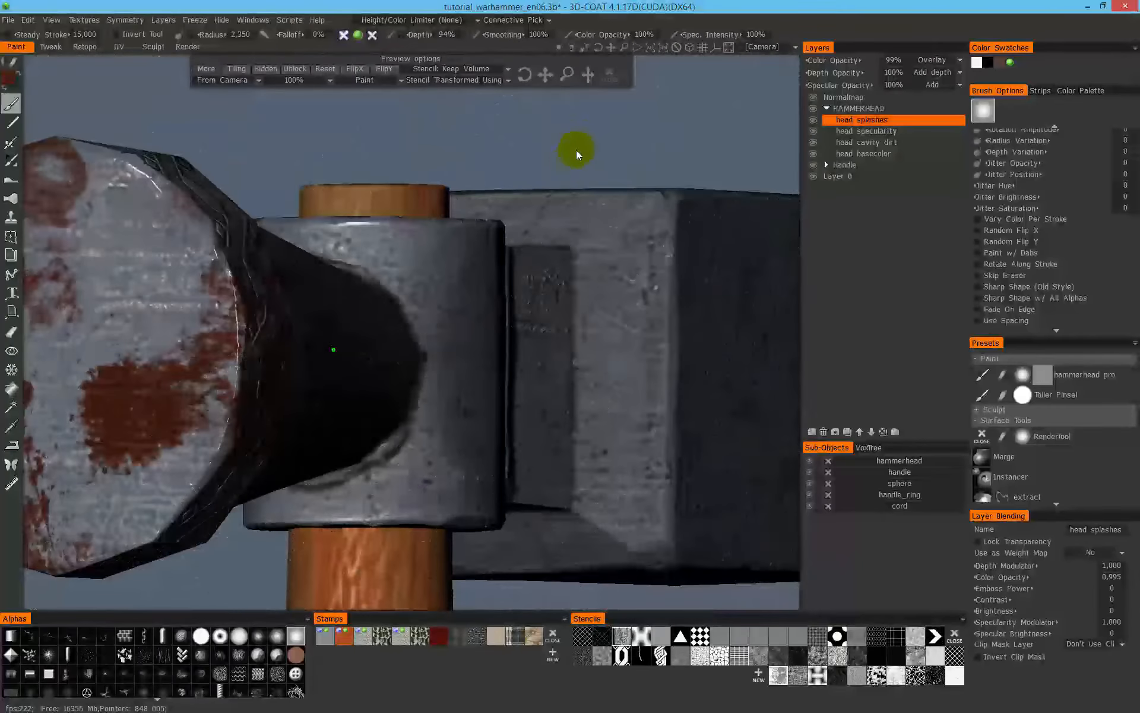
right_drag(591, 226, 509, 240)
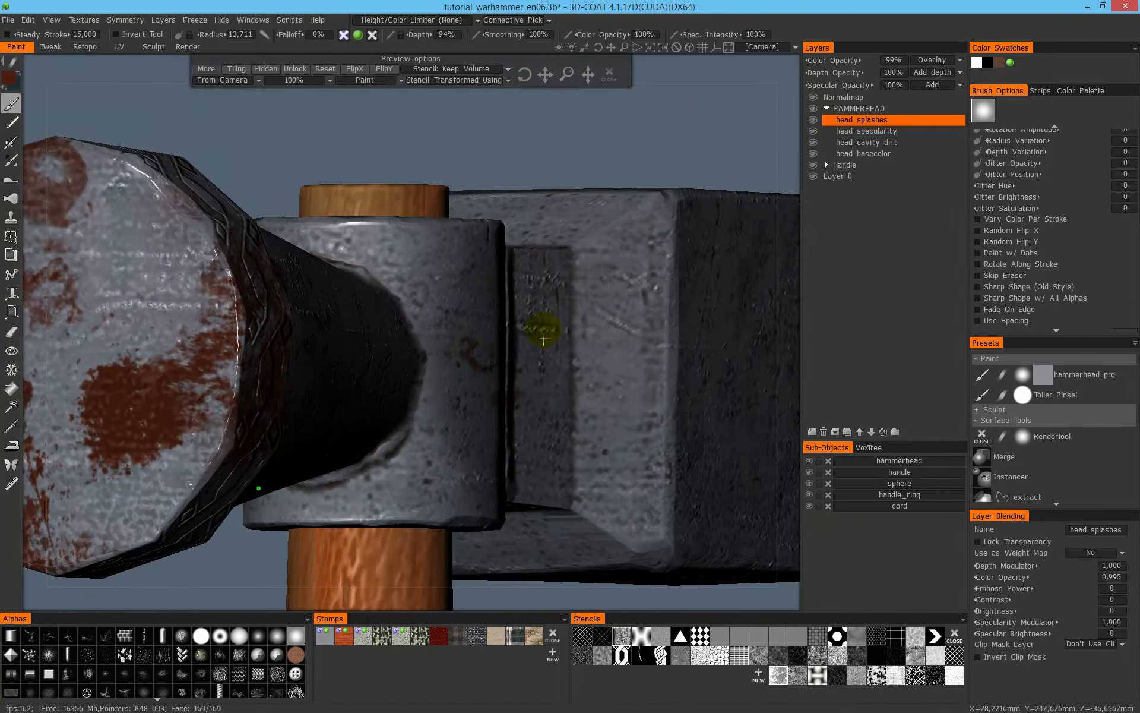
mouse_move(545, 328)
alt+mouse_down()
mouse_move(436, 306)
mouse_move(502, 359)
alt+mouse_up()
alt+right_drag(465, 402, 362, 373)
- Set the brush radius to 15.987 and paint dark red stains on the block's beveled shoulder and side face, redoing the first shoulder stroke
alt+drag(584, 233, 647, 291)
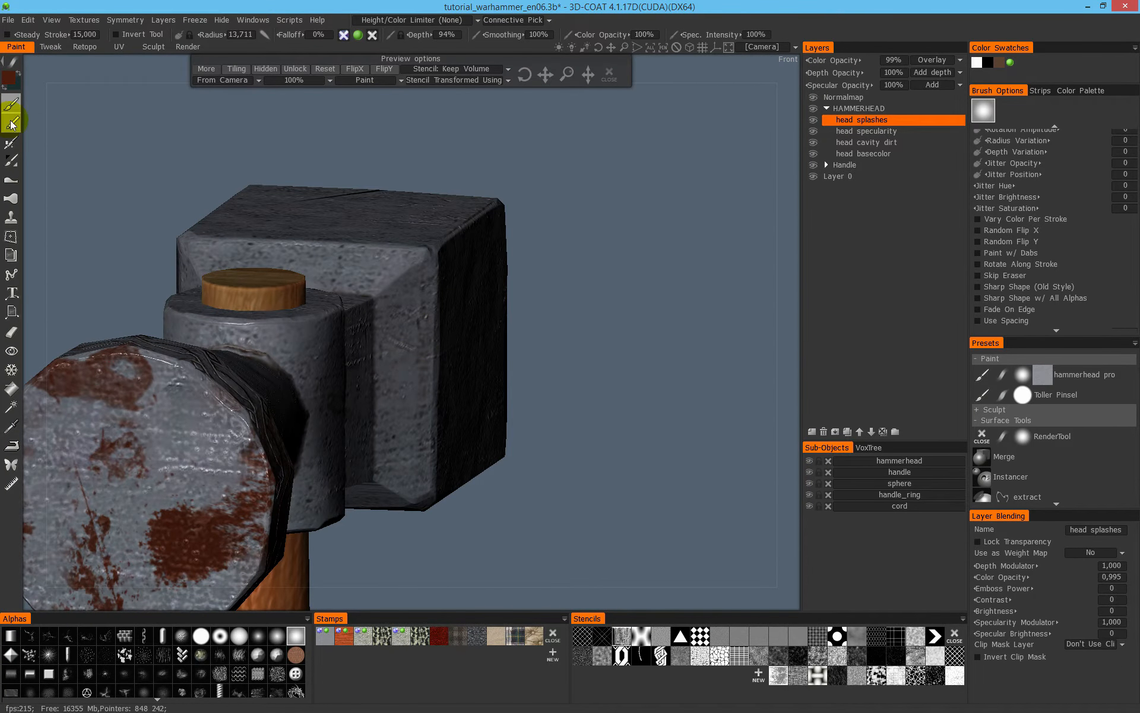
right_drag(419, 302, 427, 301)
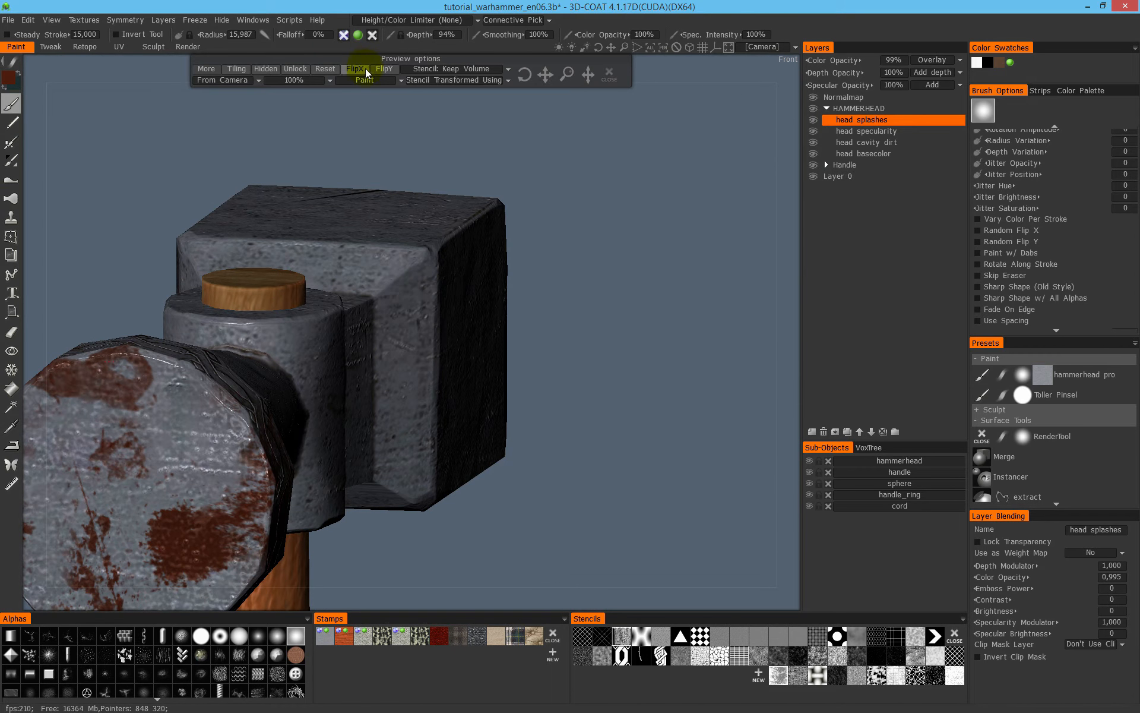
drag(330, 143, 341, 172)
drag(536, 225, 655, 191)
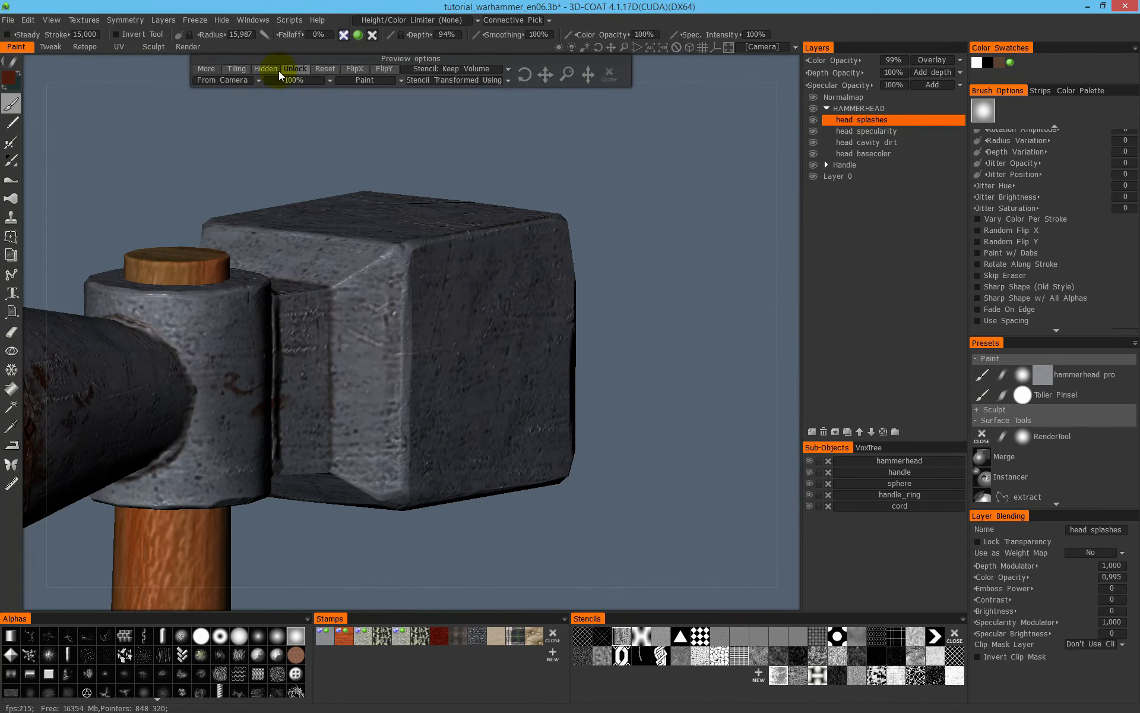
drag(358, 340, 368, 362)
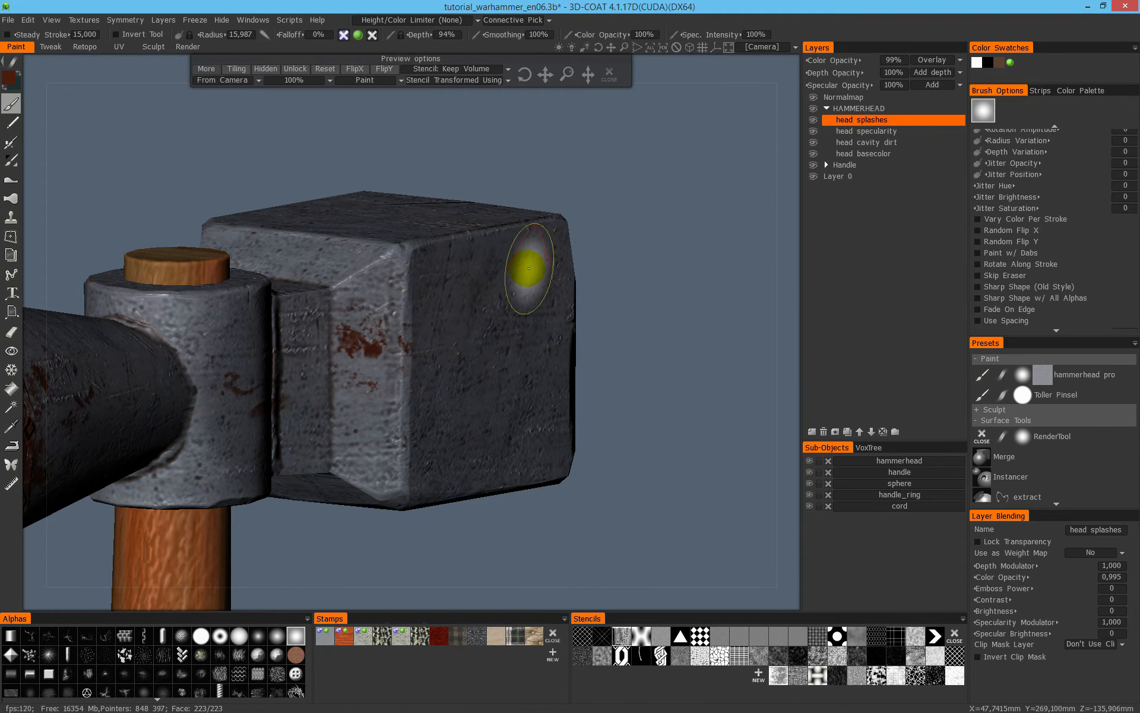
key(ctrl+z)
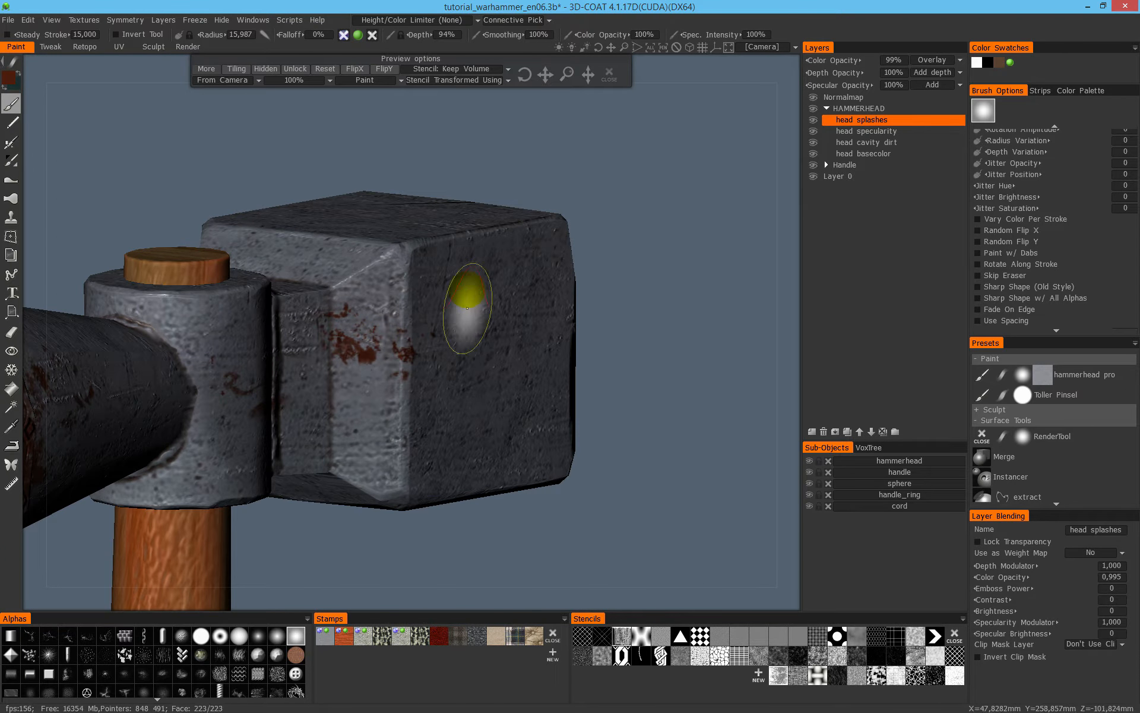
drag(499, 369, 540, 324)
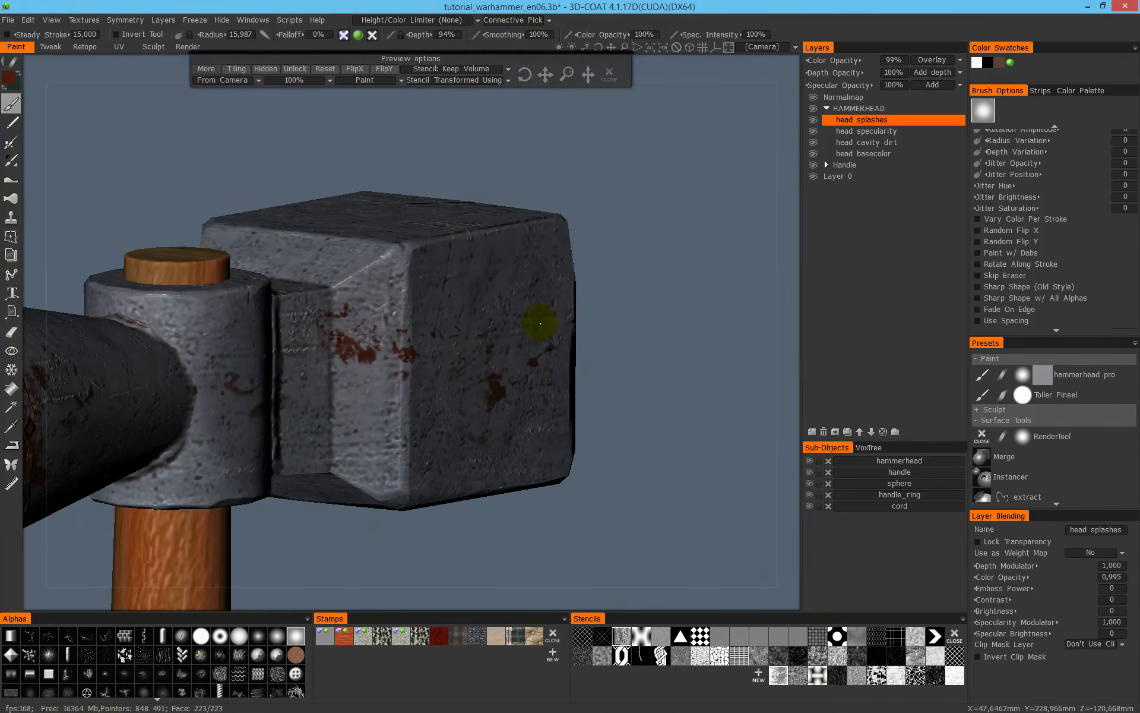
alt+drag(559, 227, 587, 111)
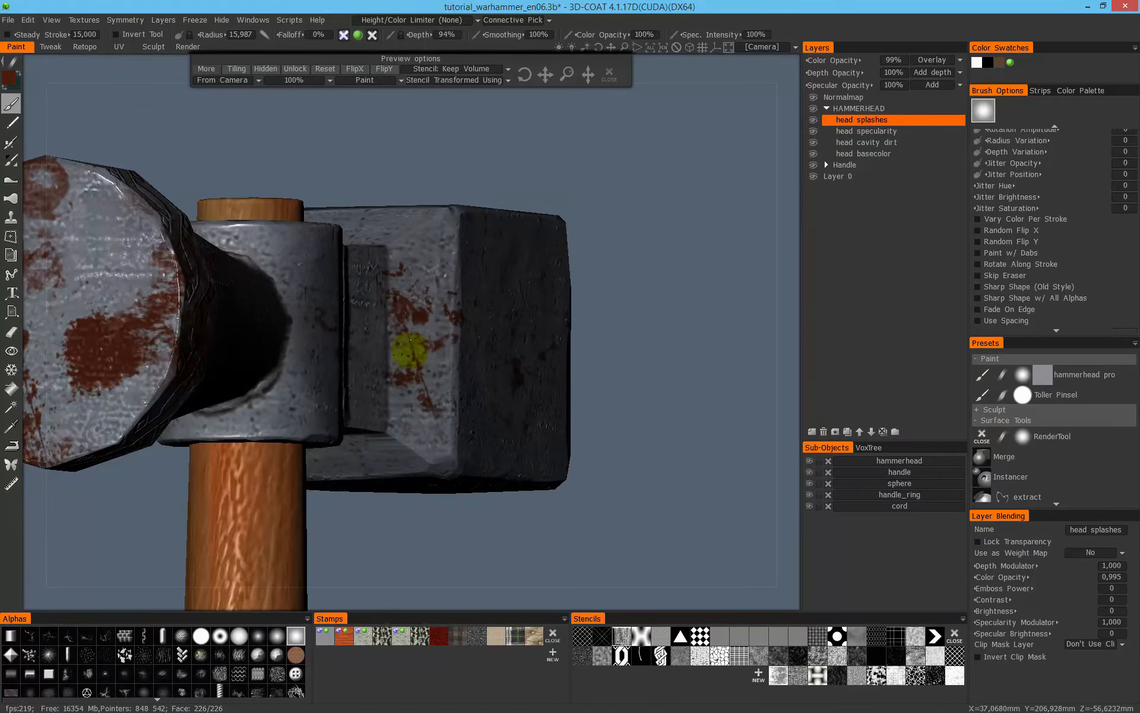
- Set the brush radius to 11.228 and paint a small dark red stain on the beveled edge under the block
drag(621, 262, 654, 183)
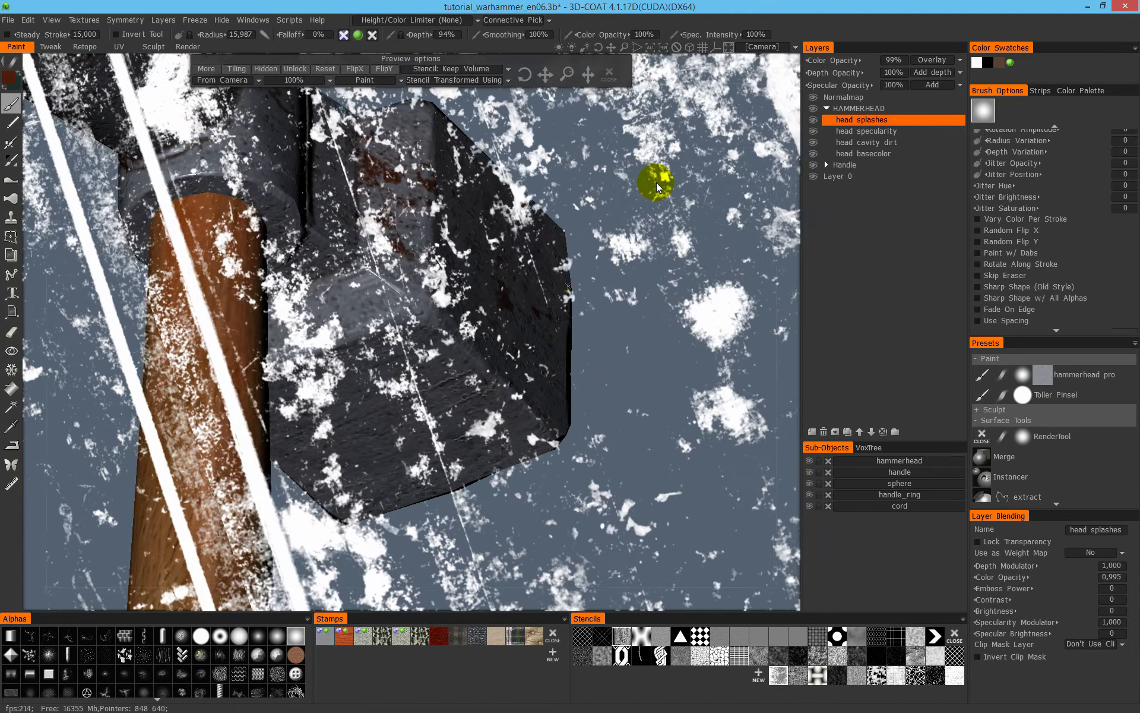
right_drag(664, 240, 295, 378)
mouse_move(665, 370)
right_down()
mouse_move(448, 367)
mouse_move(326, 336)
right_up()
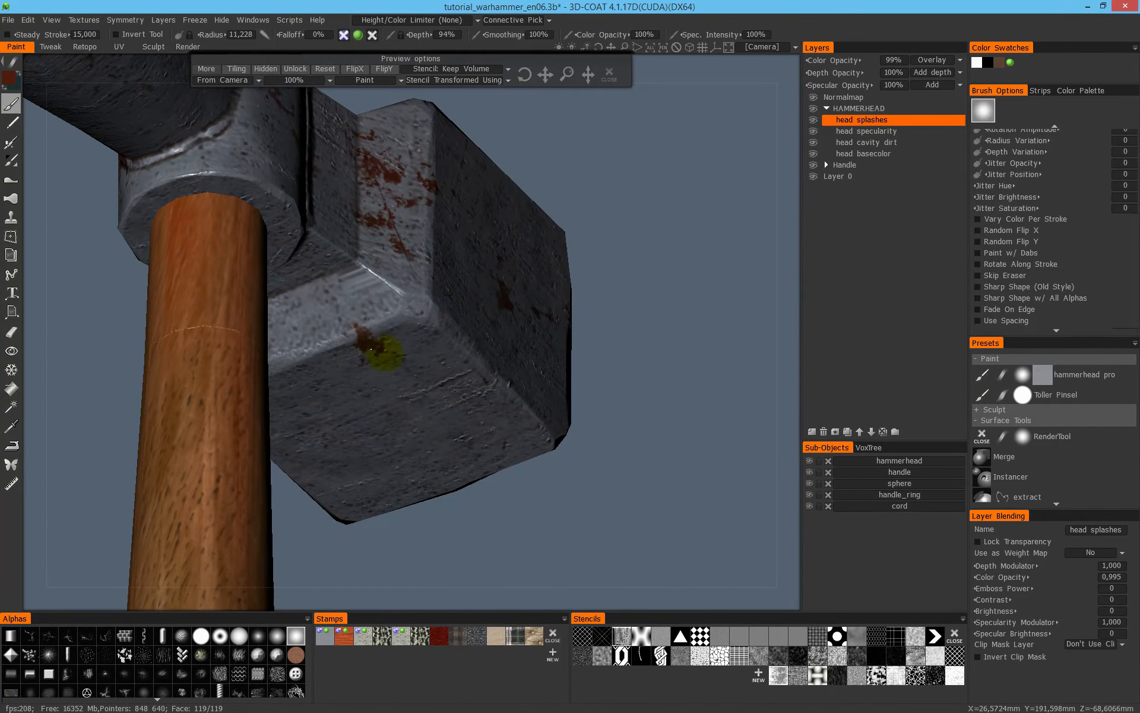
- Shift the stencil between strokes and paint dark red stains on the block's opposite beveled shoulder and its adjoining edge
drag(579, 275, 659, 278)
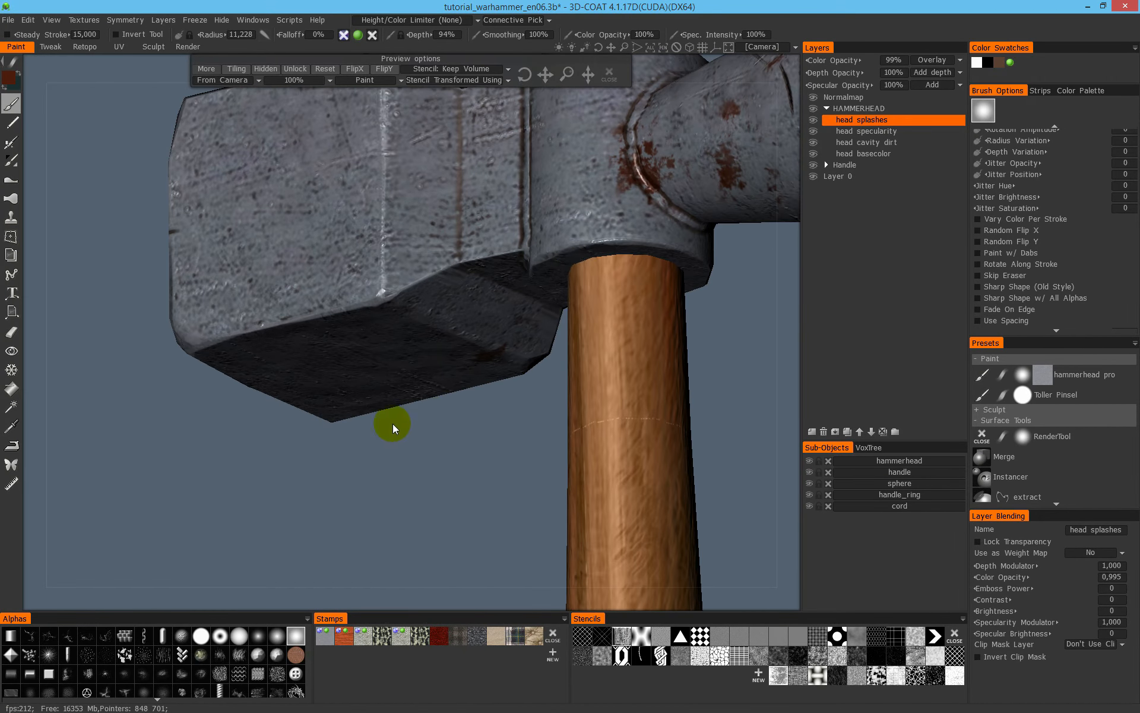
middle_drag(389, 486, 398, 544)
right_drag(381, 512, 362, 546)
drag(441, 309, 414, 352)
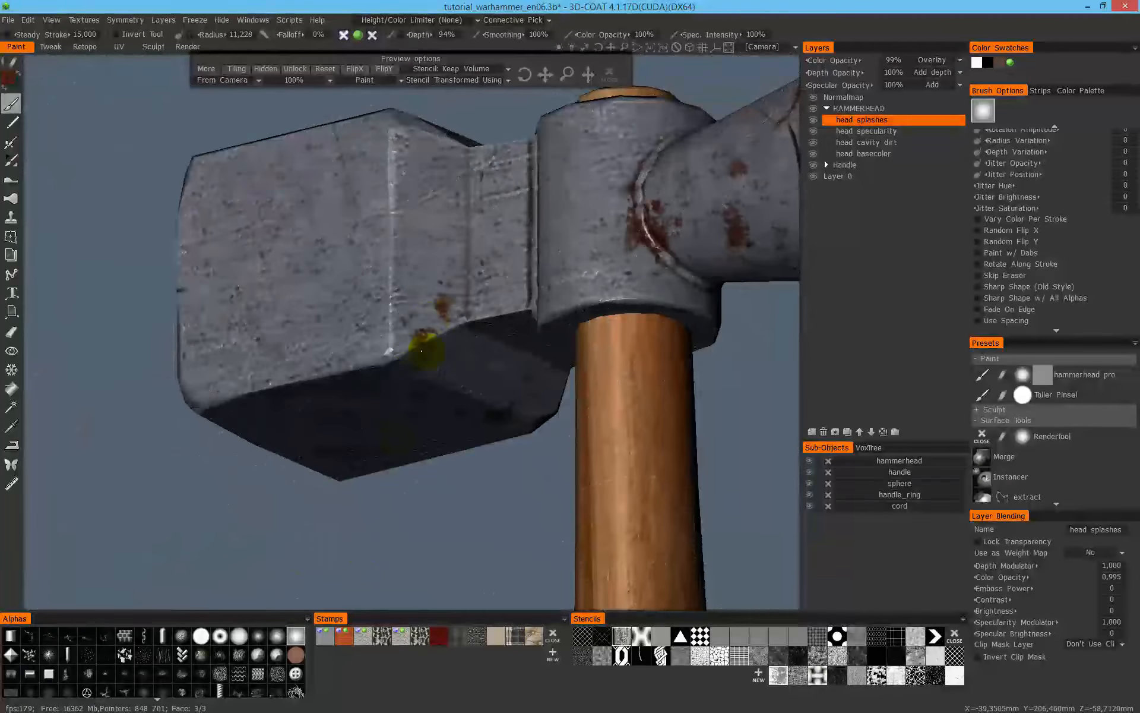
drag(458, 271, 480, 230)
drag(492, 492, 457, 539)
mouse_move(440, 173)
right_down()
mouse_move(415, 327)
mouse_move(387, 370)
right_up()
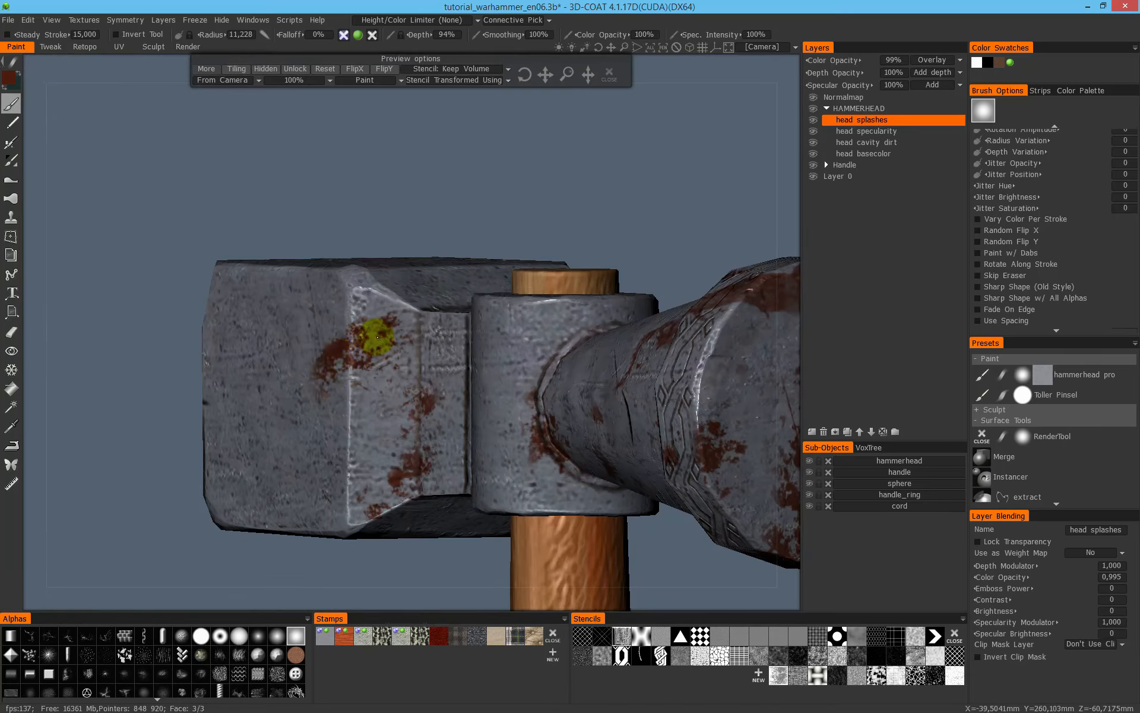
- Paint dark red stains across the front of the handle socket, just below the wooden peg
mouse_move(306, 367)
right_down()
mouse_move(483, 170)
mouse_move(522, 158)
mouse_move(501, 163)
right_up()
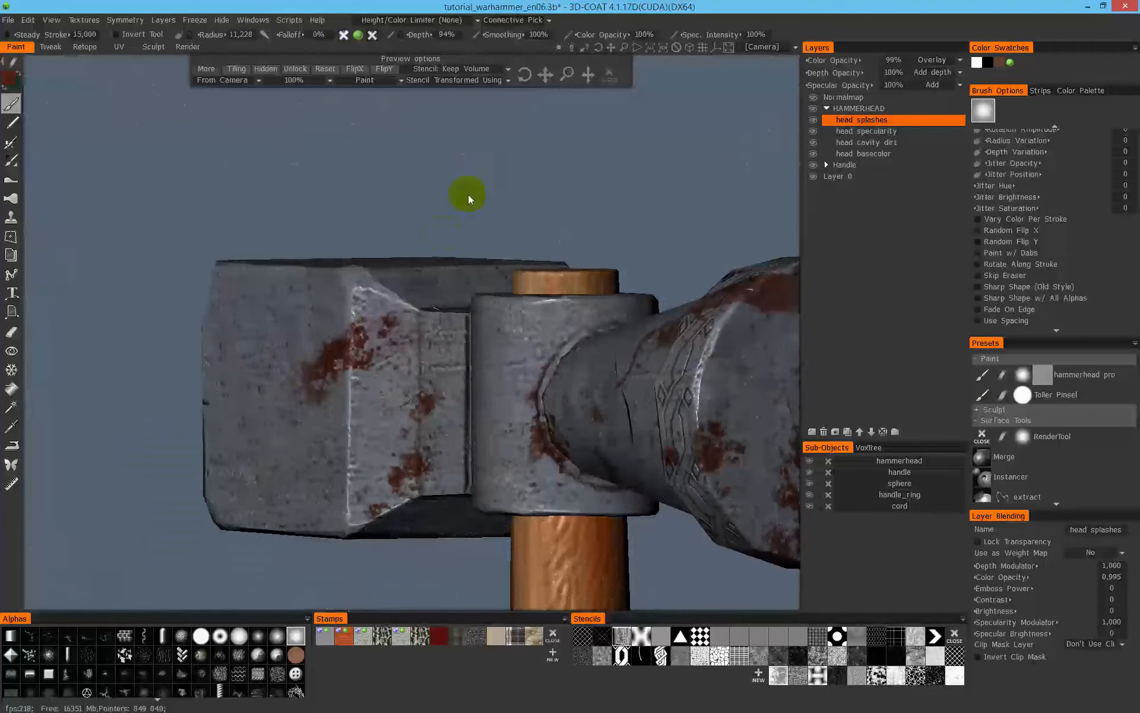
drag(550, 197, 535, 338)
right_drag(573, 291, 305, 497)
right_drag(615, 349, 640, 496)
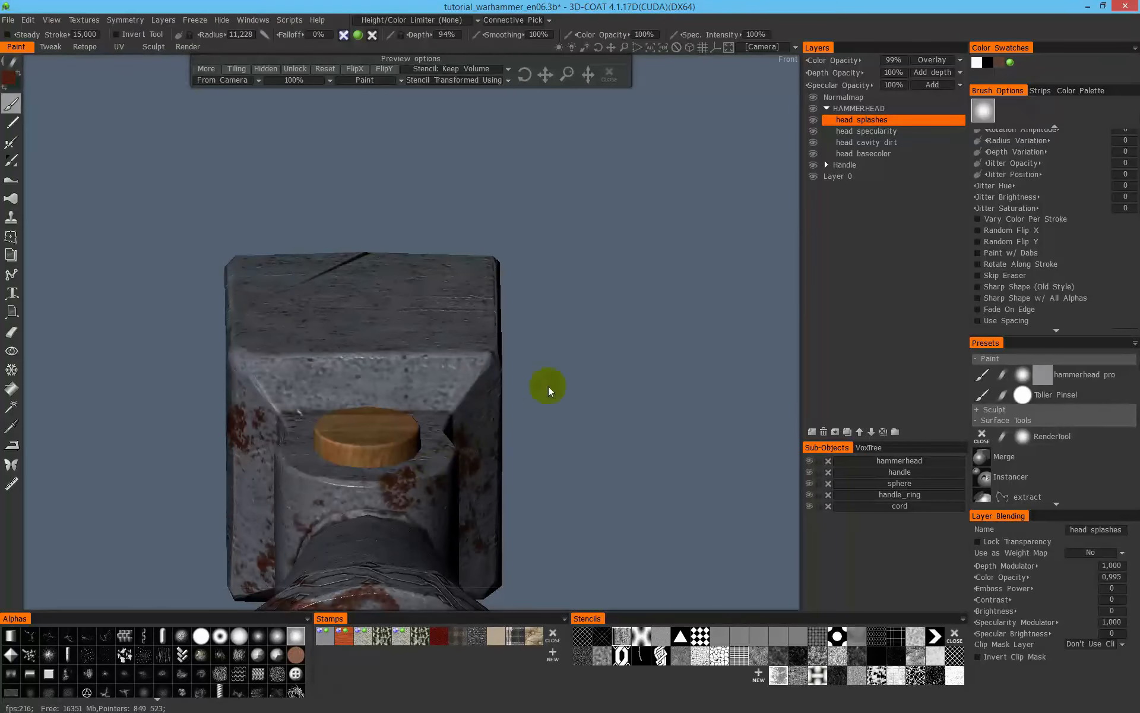
drag(622, 312, 589, 348)
right_drag(589, 347, 725, 273)
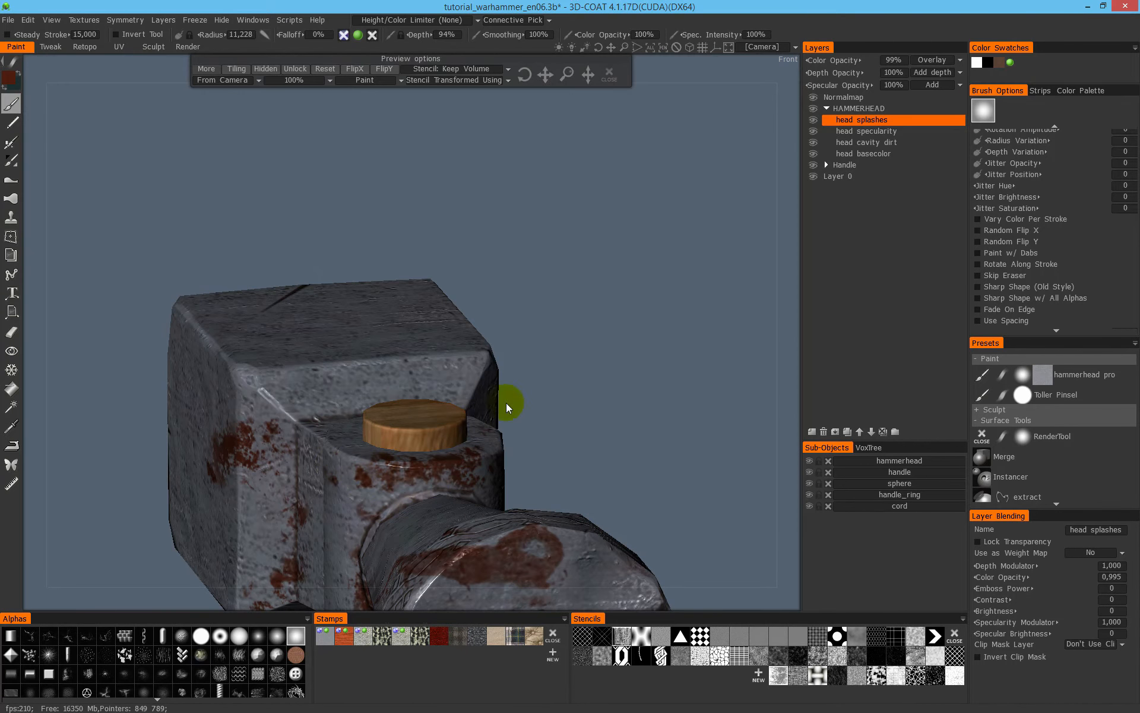
- Paint dark red stains on the block's upper beveled shoulder and long streaks across its top face
drag(507, 408, 613, 313)
mouse_move(614, 313)
right_down()
mouse_move(693, 247)
mouse_move(627, 496)
right_up()
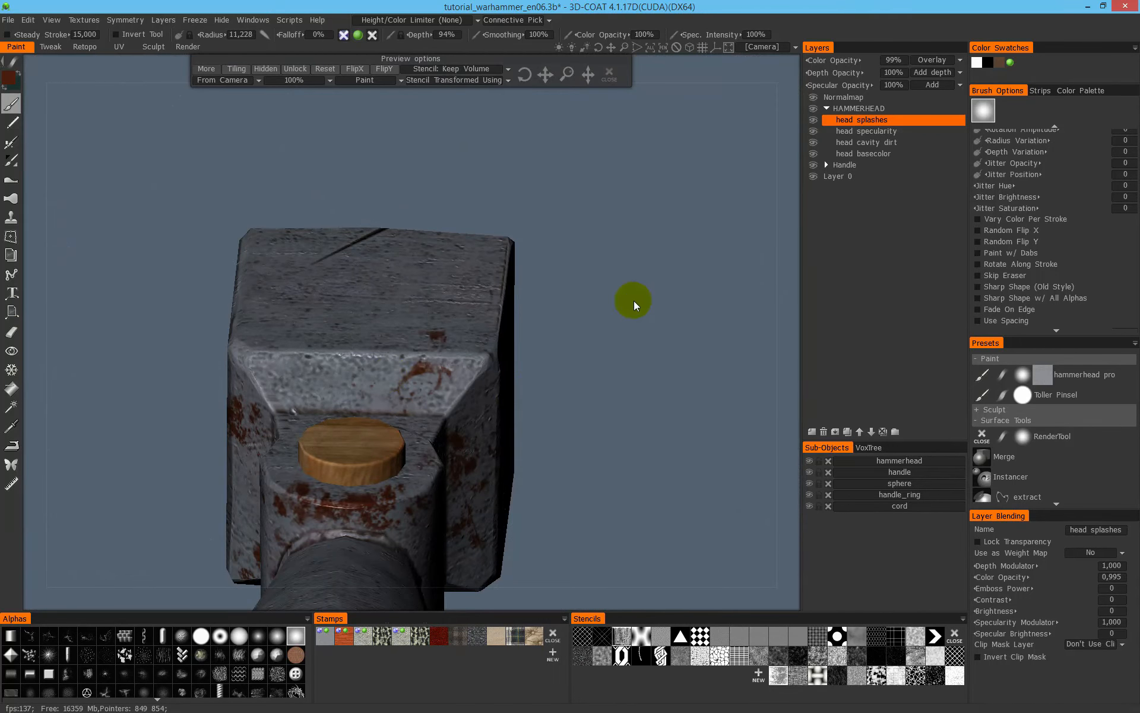
mouse_move(645, 284)
right_down()
mouse_move(682, 244)
mouse_move(682, 268)
mouse_move(747, 267)
mouse_move(682, 237)
mouse_move(696, 234)
mouse_move(323, 361)
mouse_move(606, 369)
mouse_move(631, 472)
right_up()
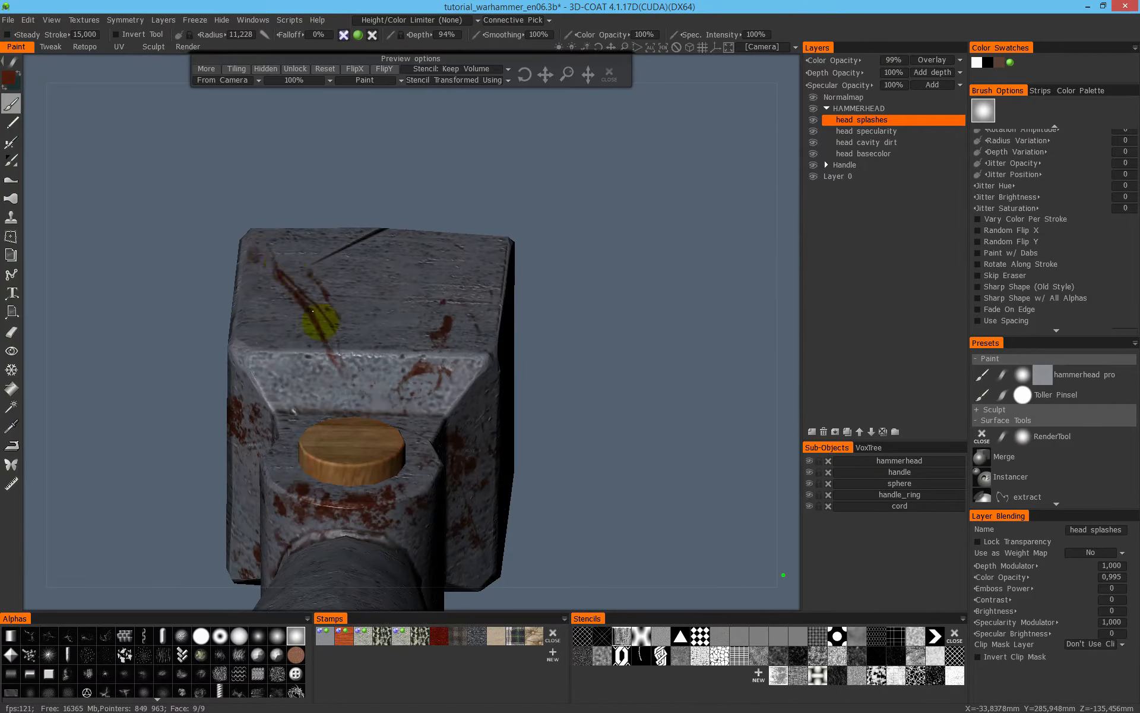
alt+drag(484, 298, 628, 259)
- Paint a small dark red stain on the hammer's round striking face
alt+right_drag(629, 260, 504, 456)
alt+drag(504, 455, 678, 175)
scroll(453, 318, down, 3)
alt+drag(693, 306, 644, 287)
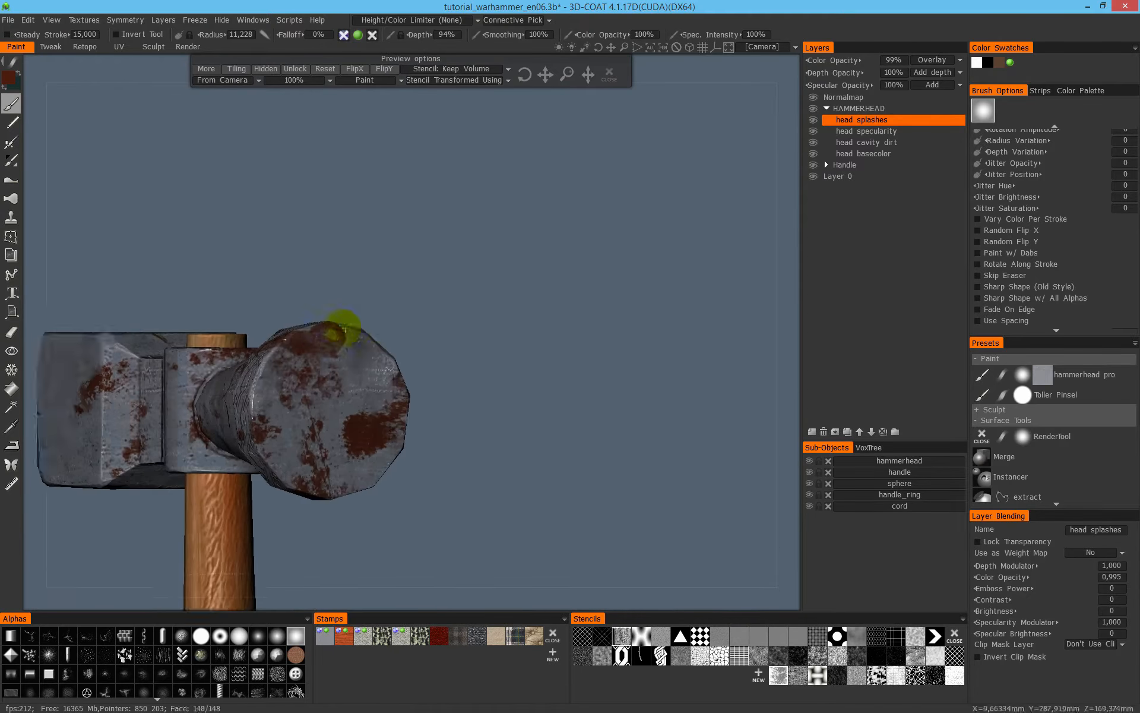
- Load mask_stain002.png from the textures folder as a new stencil
alt+drag(339, 324, 629, 273)
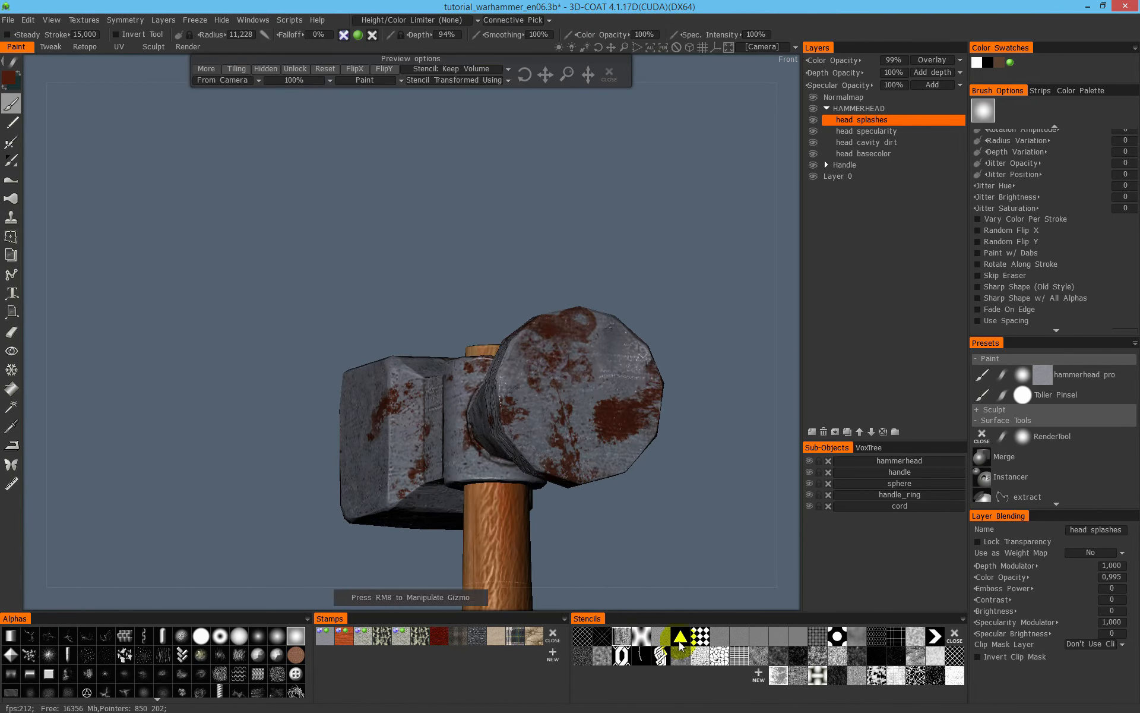
click(756, 675)
click(303, 148)
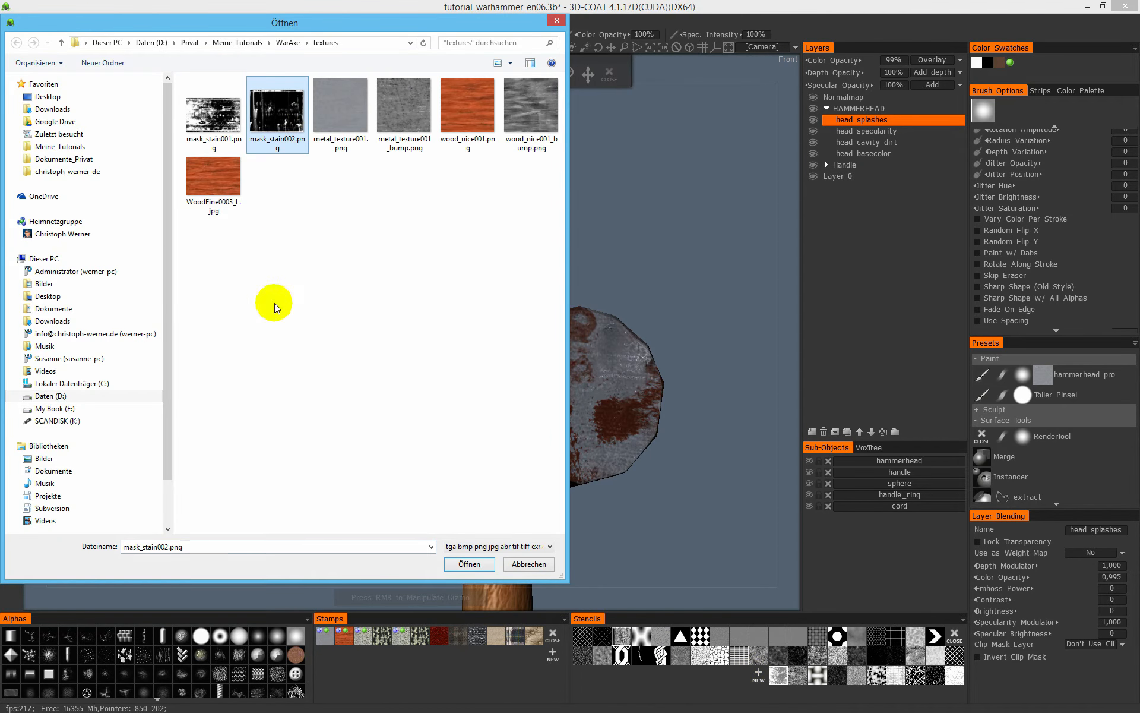
click(486, 571)
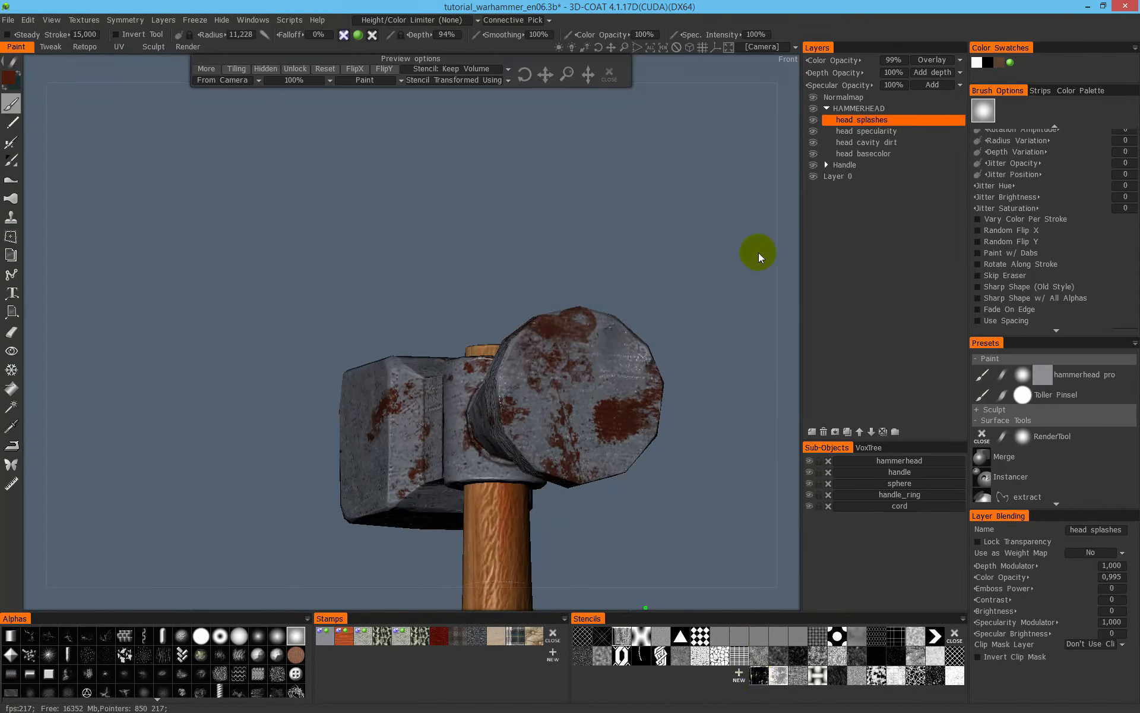
- Apply the new drip-streak stencil, then rescale and rotate it so its streaks run diagonally across the hammer head
right_drag(640, 216, 579, 259)
drag(675, 192, 129, 317)
drag(478, 197, 481, 196)
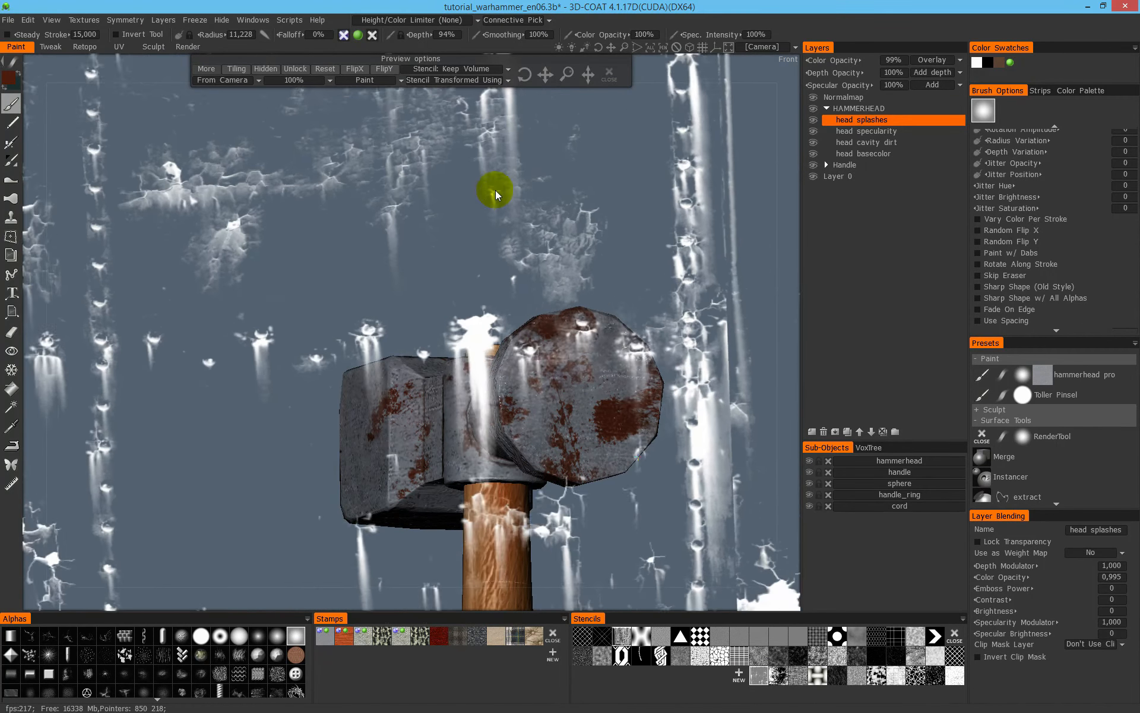
right_drag(490, 198, 304, 240)
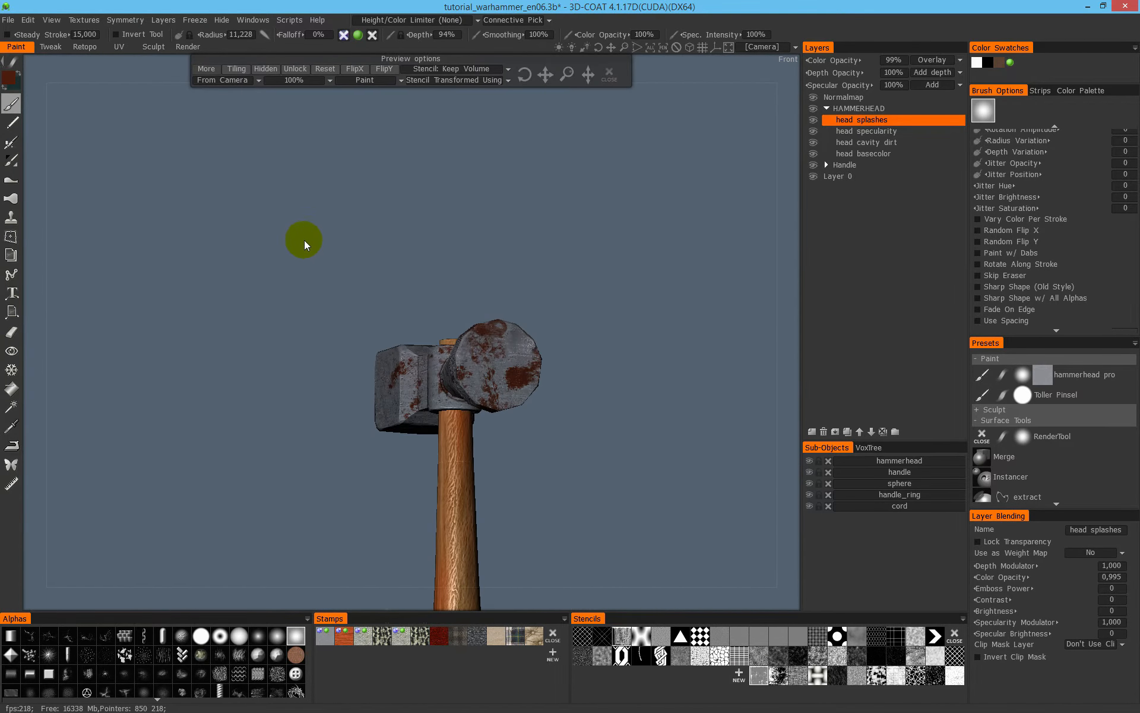
middle_drag(326, 206, 316, 198)
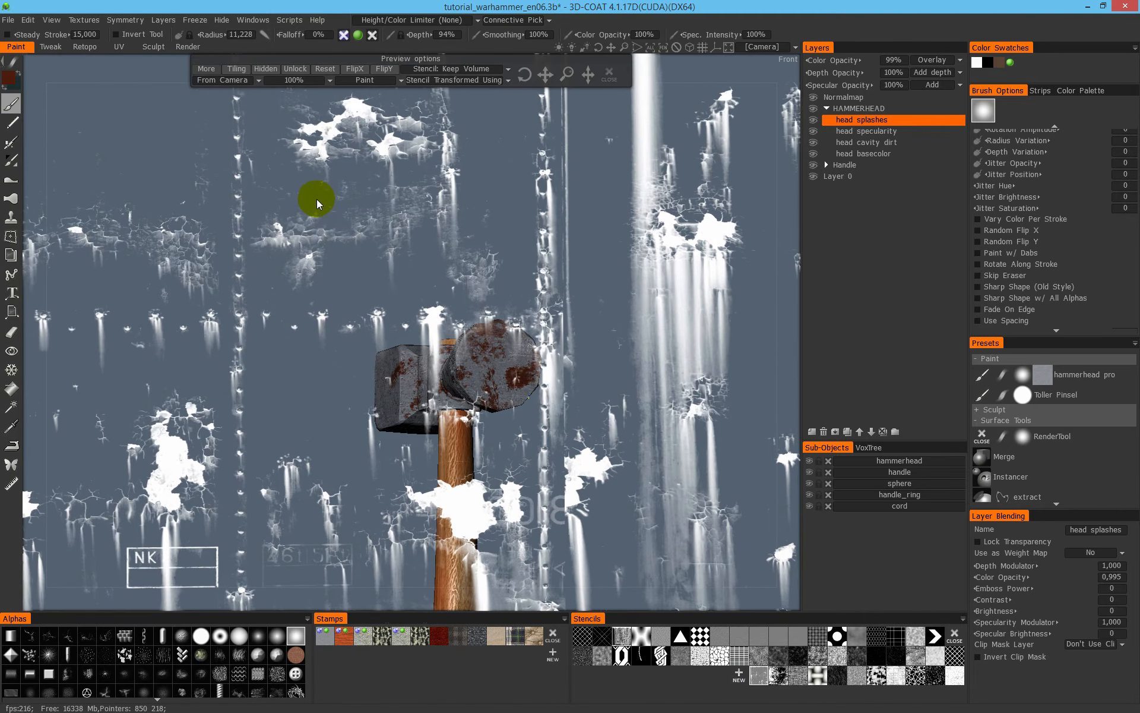
drag(316, 198, 62, 429)
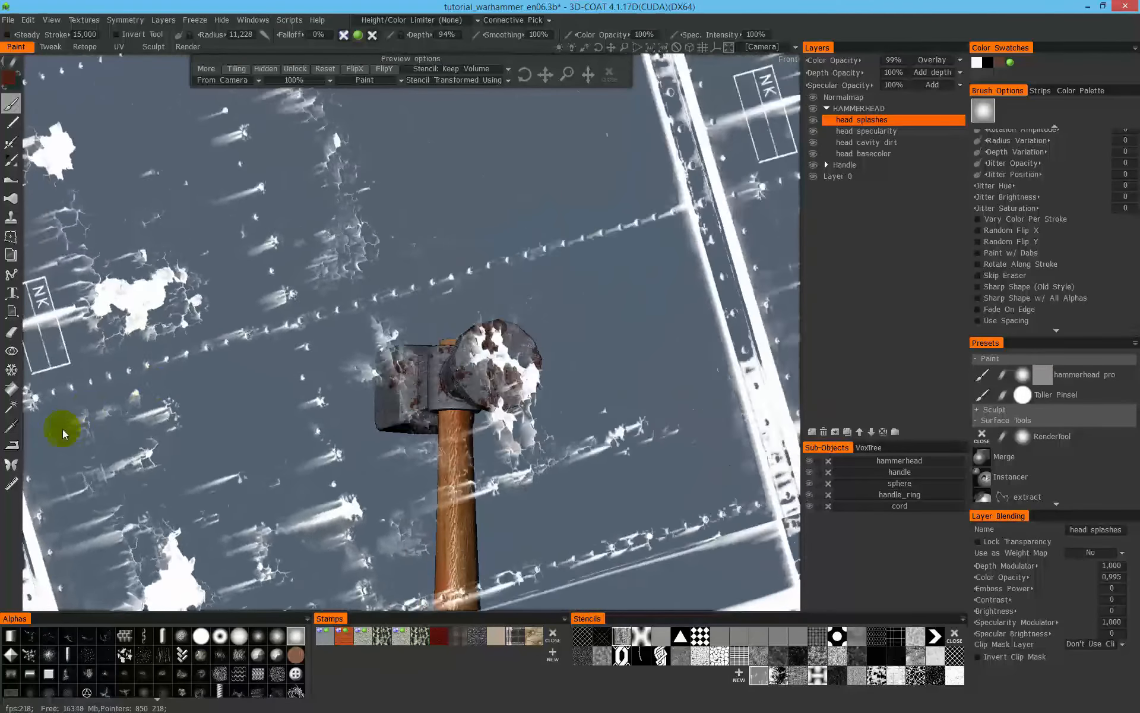
- Paint a dark red streak on the block's side face, running from the beveled edge toward the flat end
right_drag(387, 347, 632, 287)
middle_drag(388, 279, 543, 240)
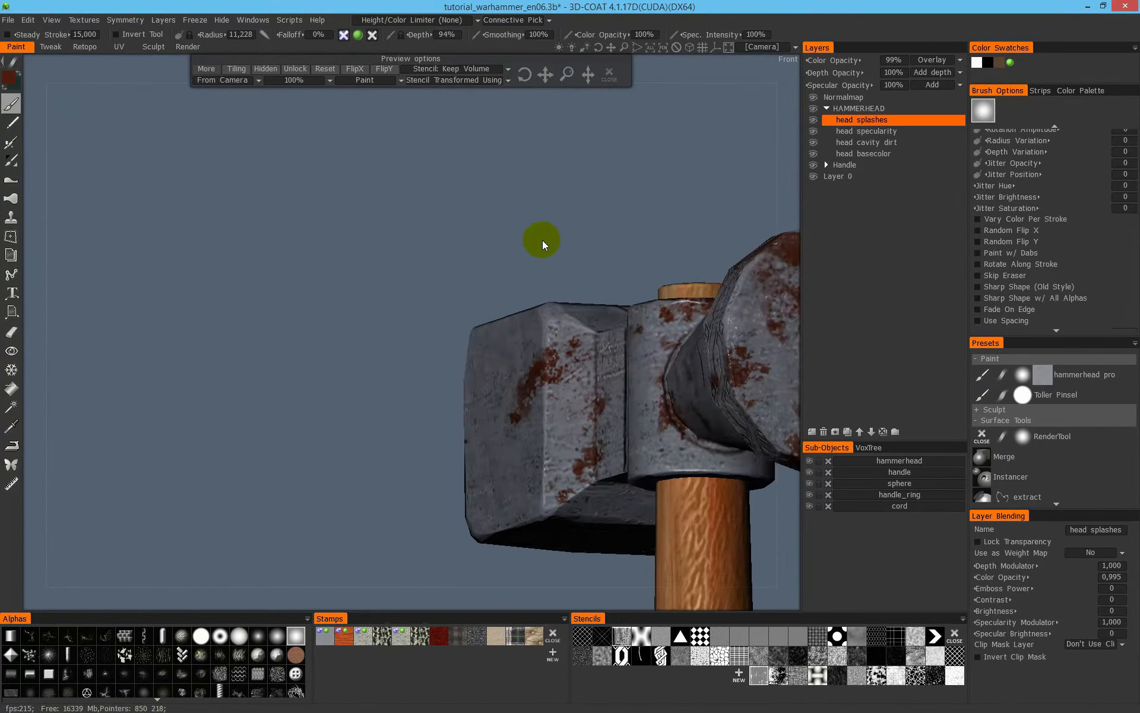
drag(543, 240, 579, 193)
middle_drag(579, 192, 654, 144)
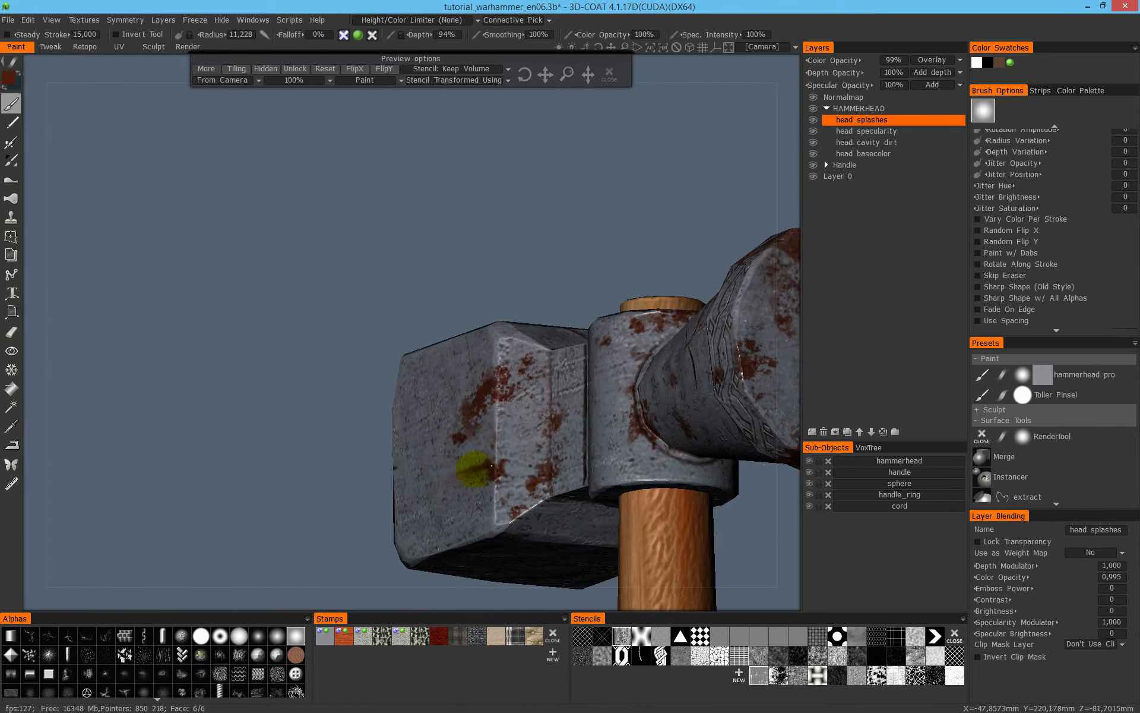
drag(559, 252, 631, 243)
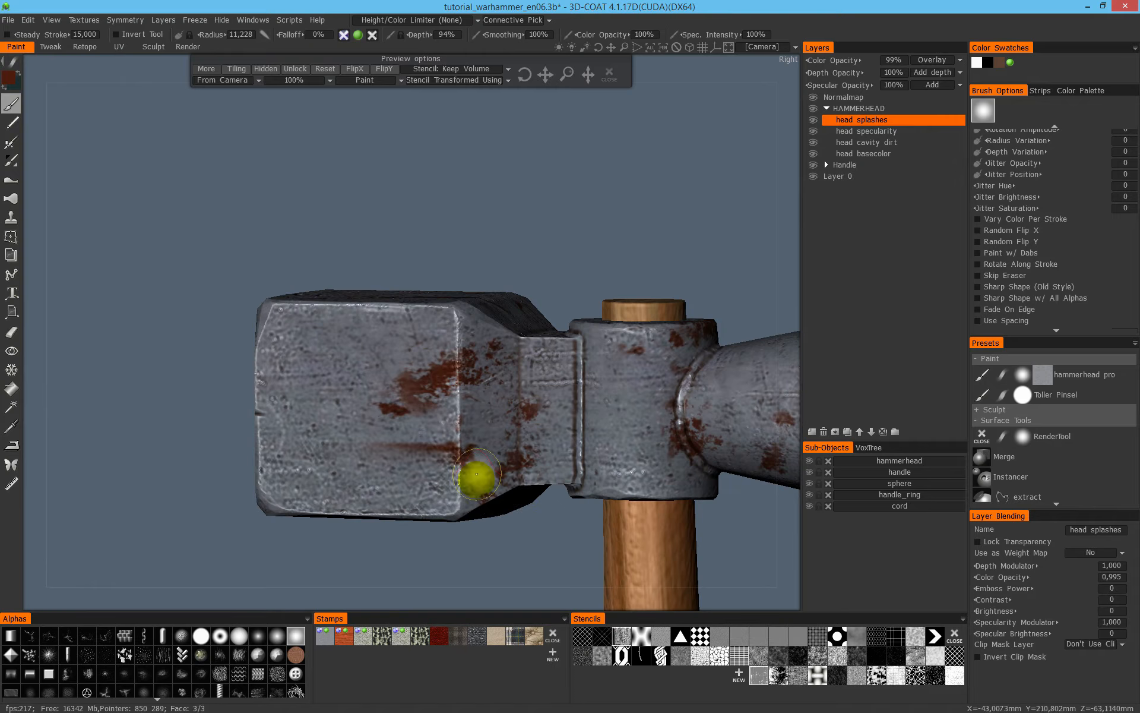
- Set the brush radius to 9.689 and paint streaky dark red stains on the block's underside
drag(505, 184, 432, 274)
drag(636, 242, 580, 262)
right_drag(579, 262, 683, 260)
right_drag(529, 298, 249, 302)
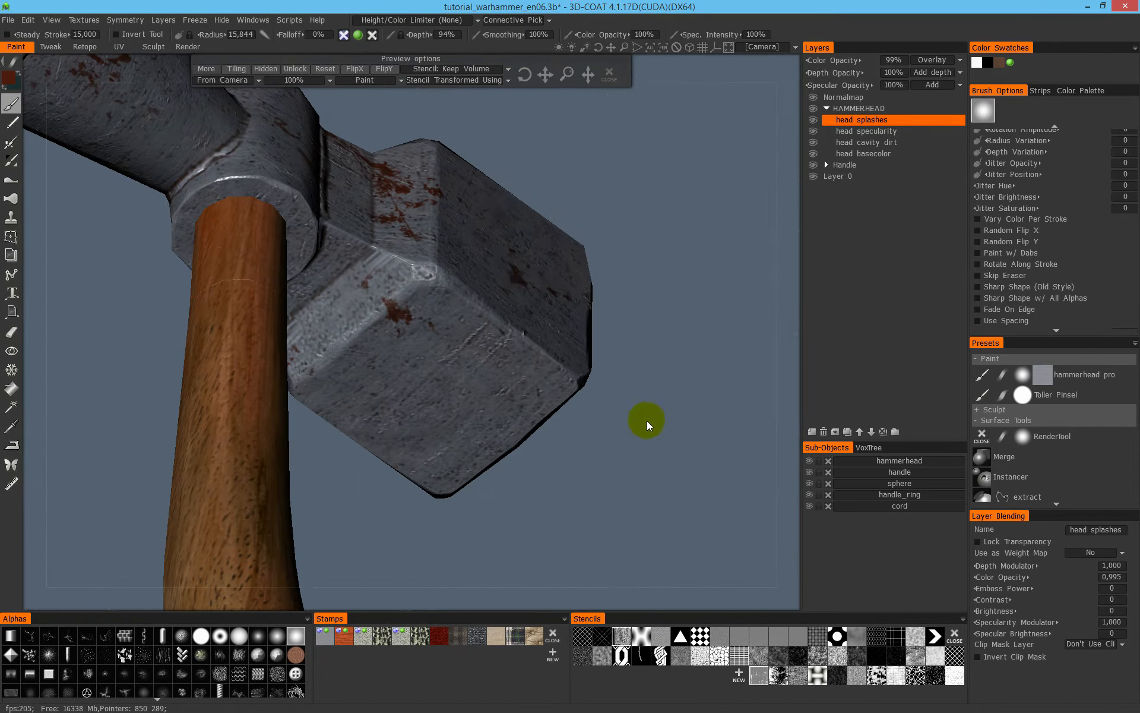
middle_drag(641, 450, 618, 466)
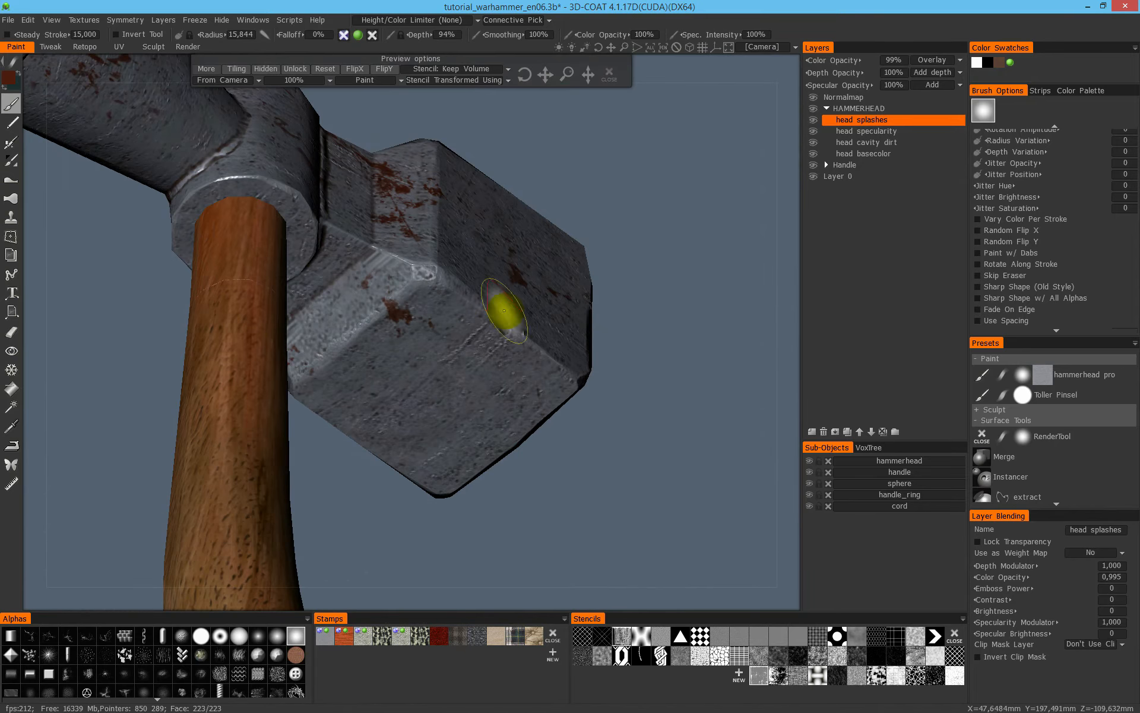
middle_drag(690, 414, 440, 461)
middle_drag(364, 391, 351, 377)
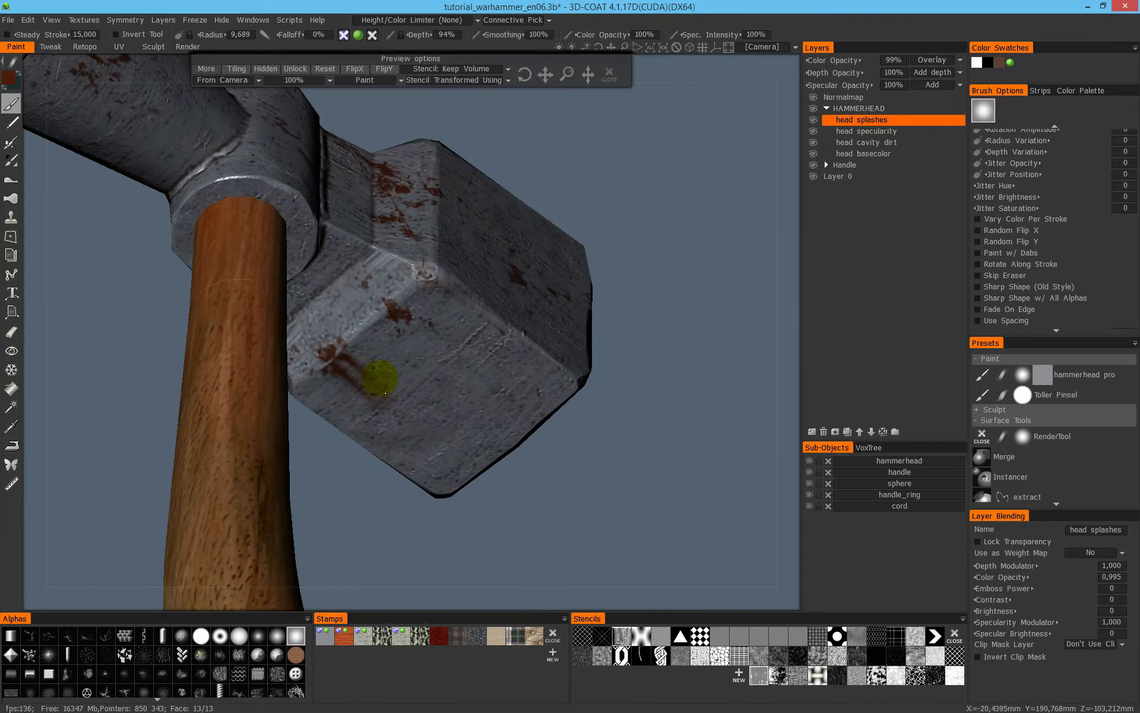
- Set the brush radius to 14.975 and paint more dark red stains along the block's underside and lower side edge
middle_drag(321, 370, 247, 402)
middle_drag(350, 439, 368, 453)
middle_drag(362, 463, 209, 533)
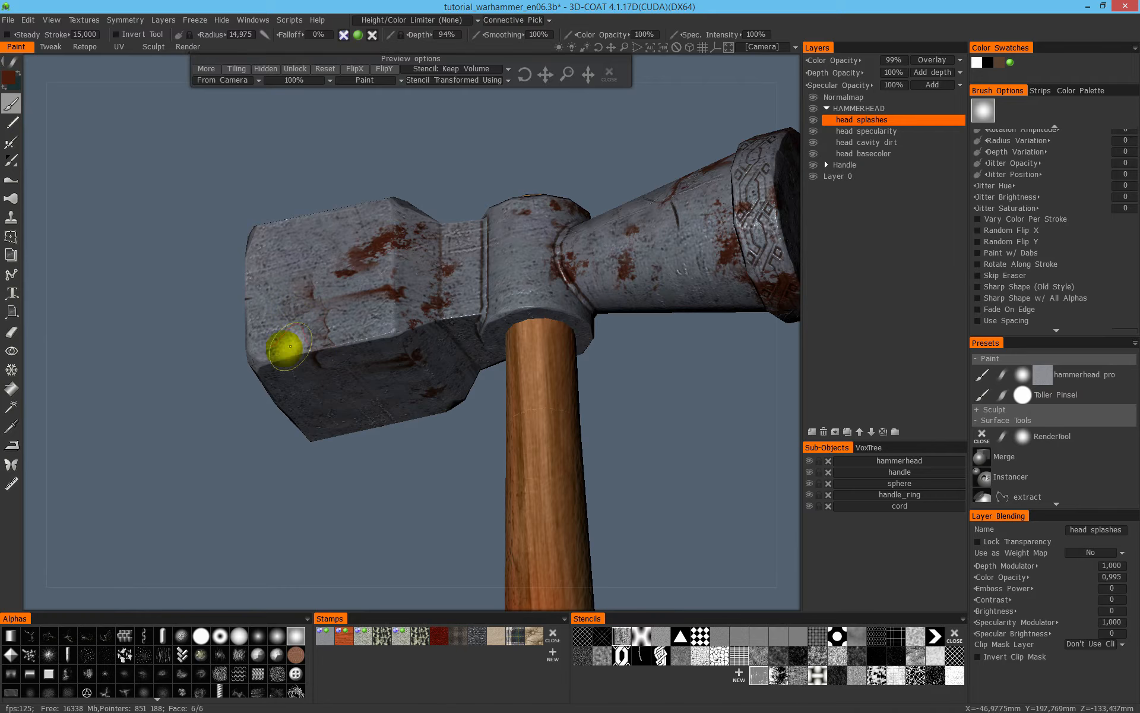
right_drag(413, 409, 493, 451)
drag(561, 301, 511, 362)
- Continue painting dark red streaks around the hammer head, working round to the rim of the round striking face
middle_drag(511, 362, 632, 463)
middle_drag(426, 475, 424, 370)
alt+drag(435, 351, 421, 407)
middle_drag(138, 458, 512, 522)
mouse_move(332, 520)
middle_down()
mouse_move(158, 527)
mouse_move(206, 499)
middle_up()
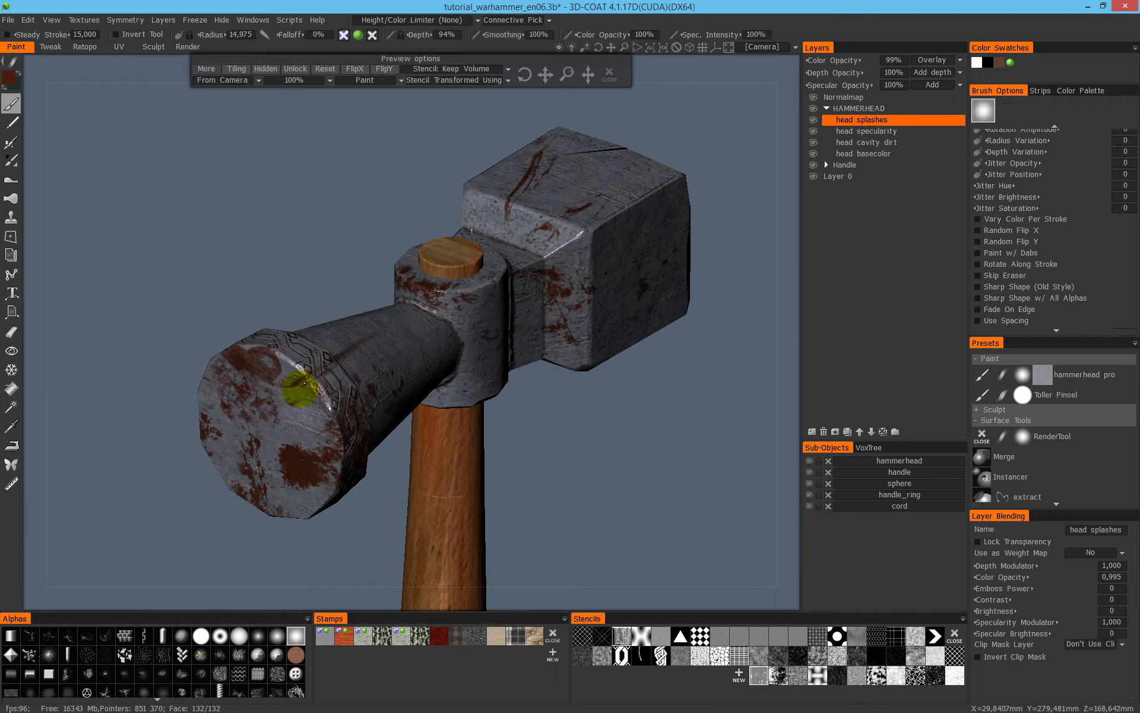
drag(324, 477, 387, 497)
- Turn off the stencil and examine the stained hammer head from several sides for areas still lacking splashes
click(610, 74)
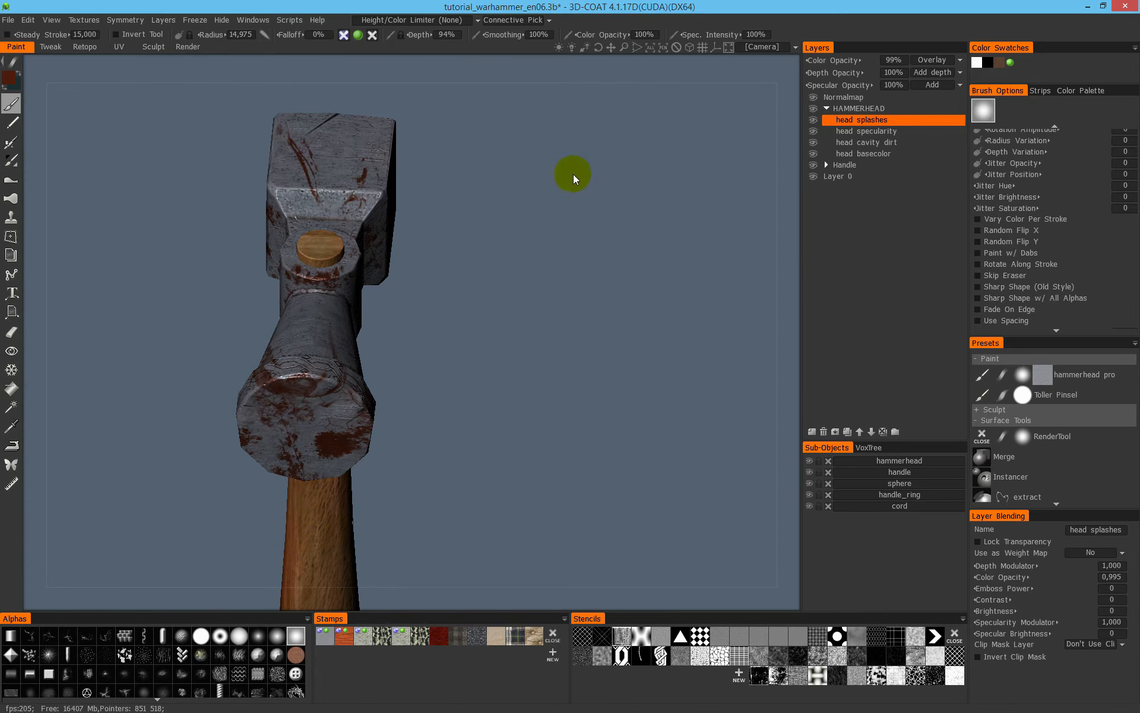
scroll(553, 238, down, 5)
drag(543, 279, 511, 283)
scroll(475, 297, up, 4)
drag(374, 345, 478, 297)
right_drag(478, 297, 624, 209)
middle_drag(534, 263, 764, 238)
right_drag(765, 238, 457, 239)
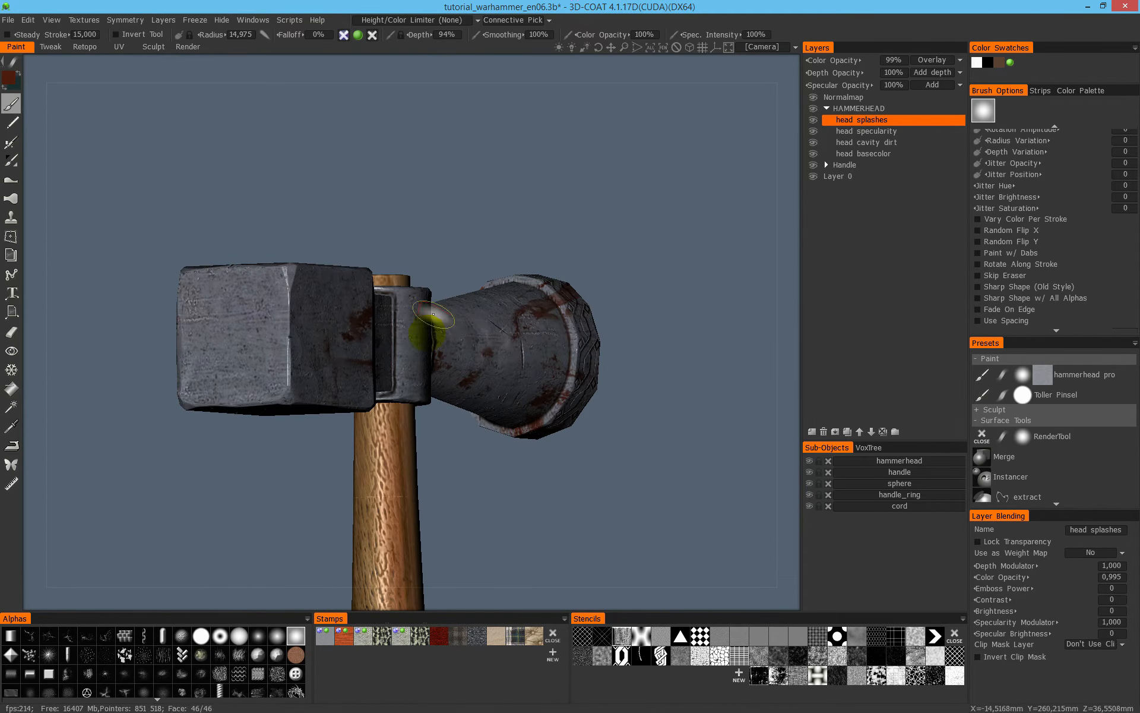
- Activate the splatter stain stencil, adjust its placement, and paint small dark red stains on the edge of the block's flat end face
click(778, 676)
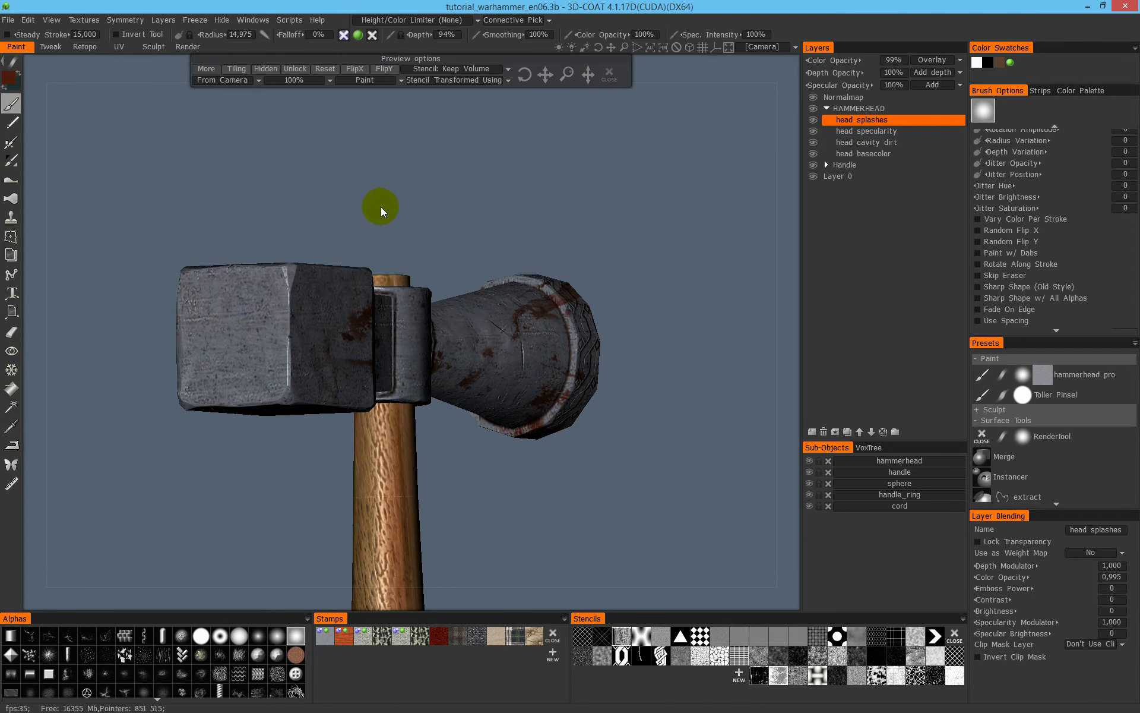
middle_drag(410, 192, 541, 229)
right_drag(541, 229, 535, 179)
middle_drag(535, 179, 186, 445)
middle_drag(594, 209, 385, 469)
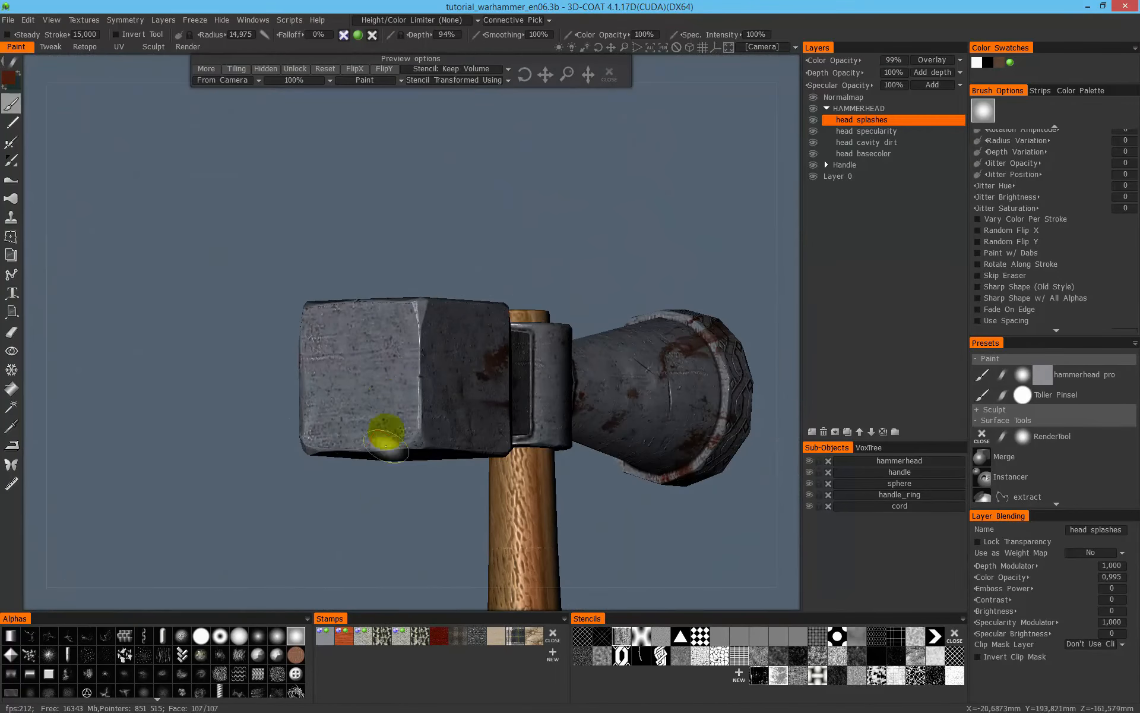
middle_drag(495, 233, 545, 217)
drag(418, 370, 398, 390)
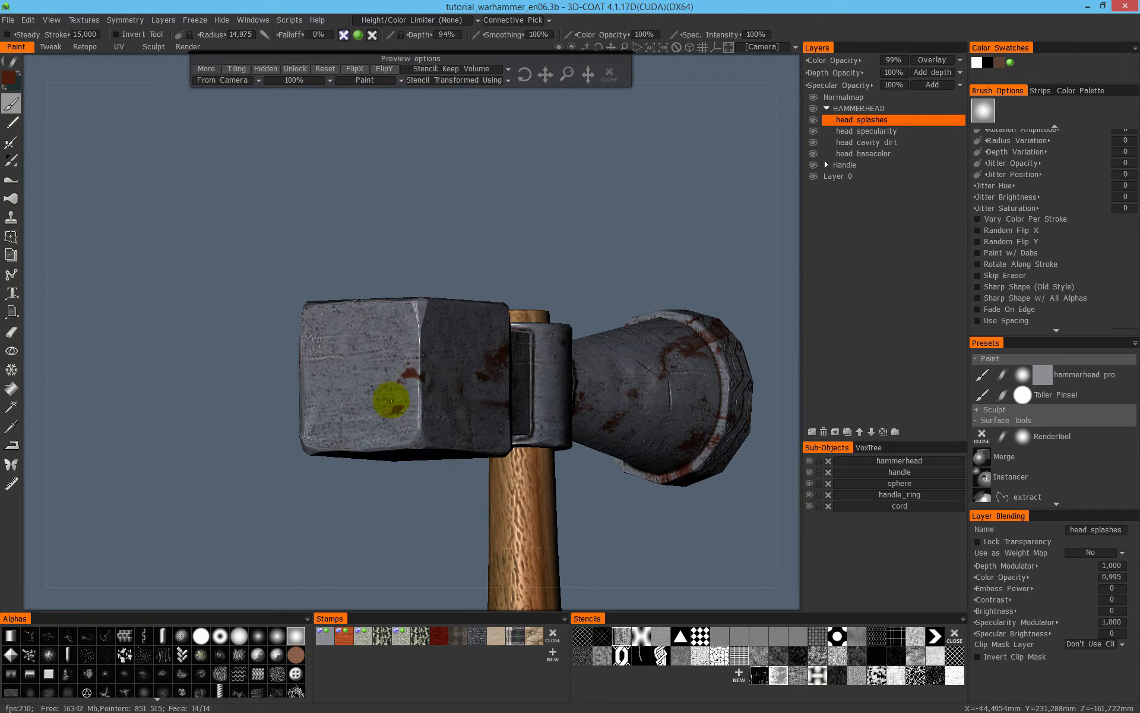
- Reposition the splatter stencil and paint a larger cluster of dark red stains on the block's flat end face
drag(566, 264, 687, 225)
mouse_move(707, 209)
middle_down()
mouse_move(743, 355)
mouse_move(735, 380)
middle_up()
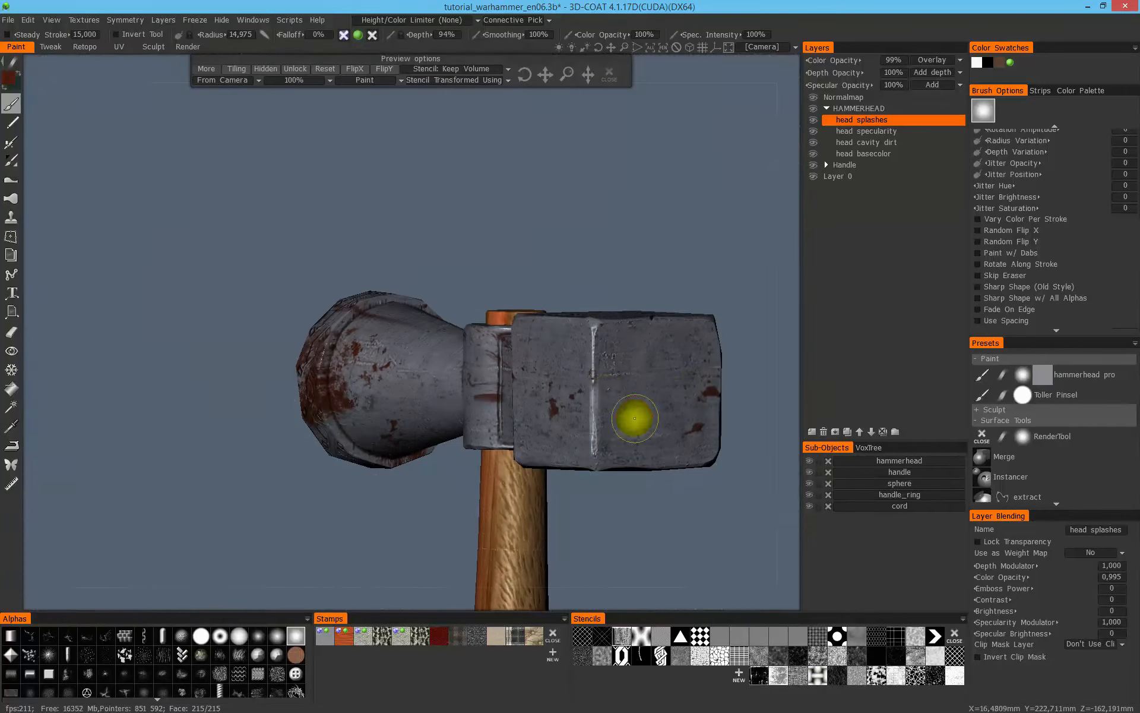
middle_drag(683, 272, 608, 196)
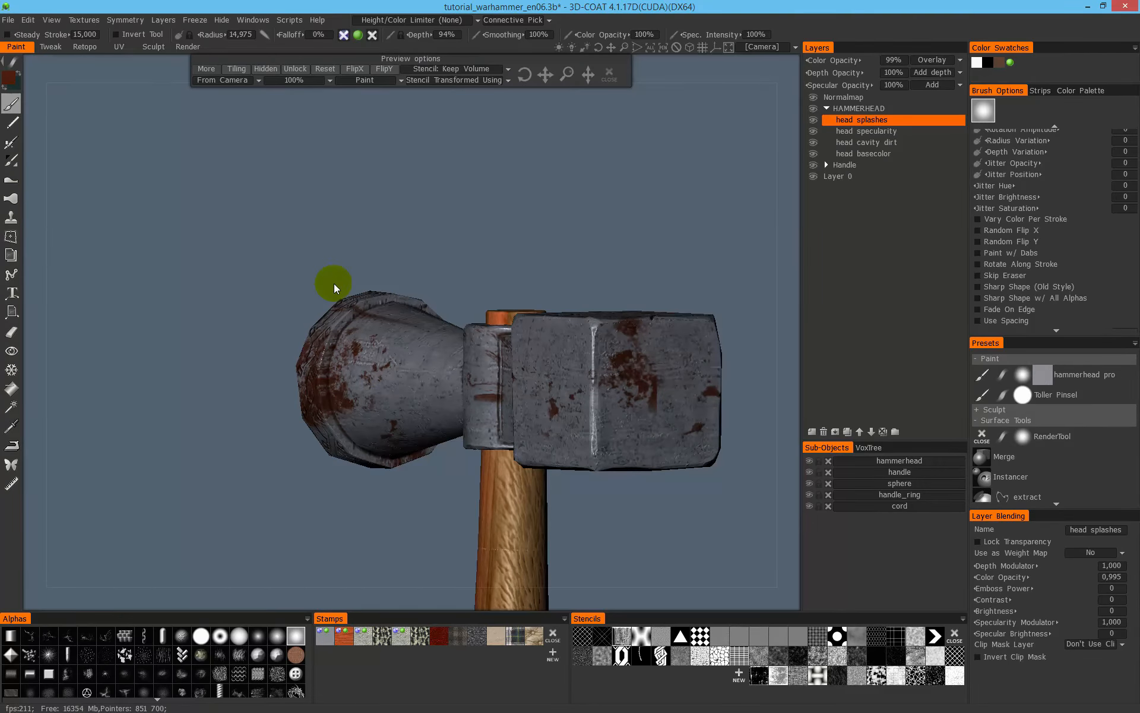
middle_drag(334, 283, 318, 269)
right_drag(318, 268, 756, 353)
mouse_move(756, 353)
middle_down()
mouse_move(601, 259)
mouse_move(491, 369)
middle_up()
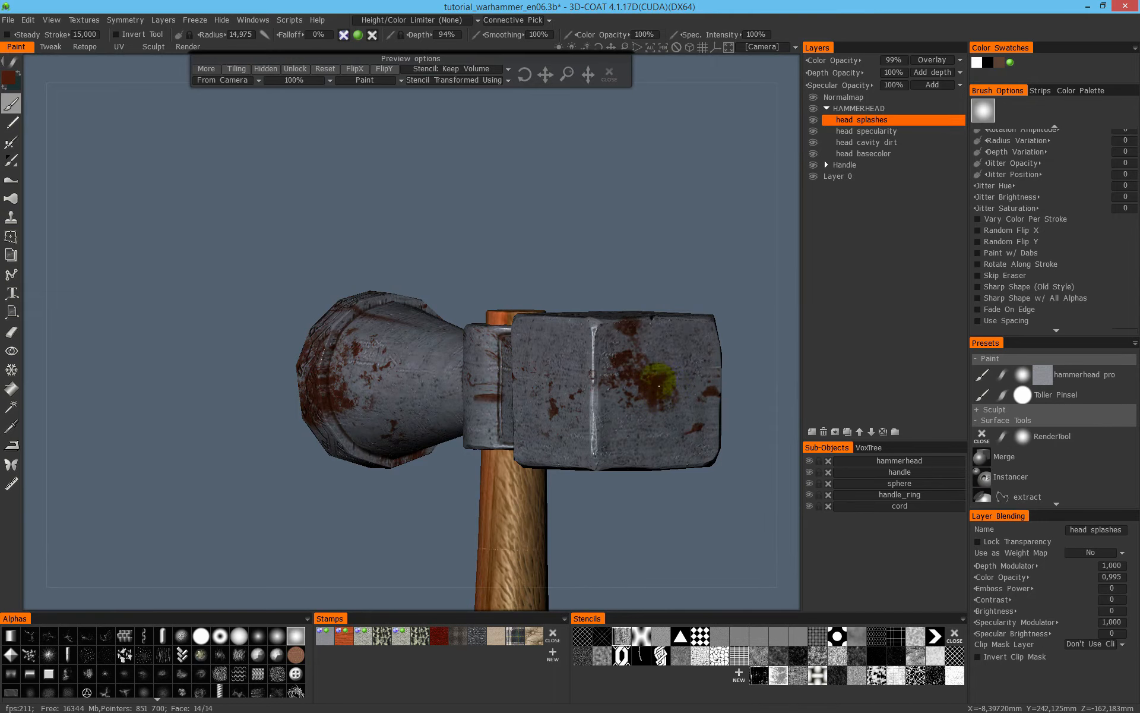
- Turn off the stencil and examine the splashes on the head and the look of the whole hammer from all sides
middle_drag(695, 208, 700, 368)
alt+drag(700, 368, 612, 220)
mouse_move(682, 217)
middle_down()
mouse_move(653, 330)
mouse_move(672, 363)
mouse_move(682, 359)
mouse_move(483, 307)
mouse_move(491, 316)
middle_up()
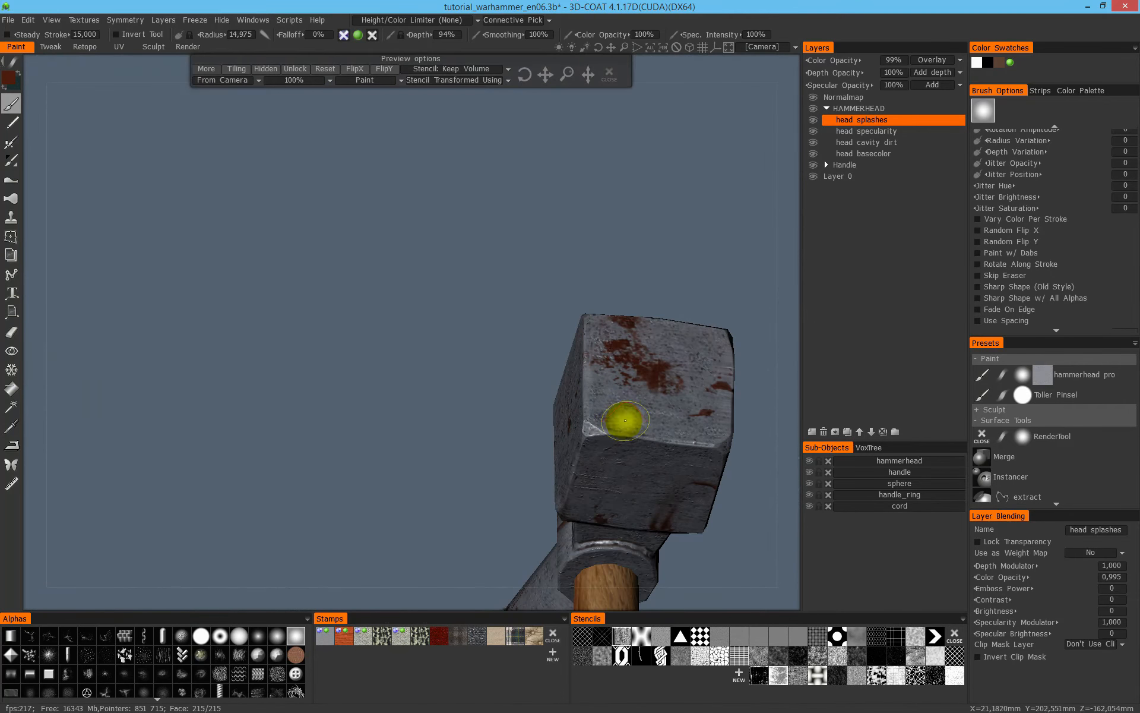
alt+drag(638, 279, 537, 418)
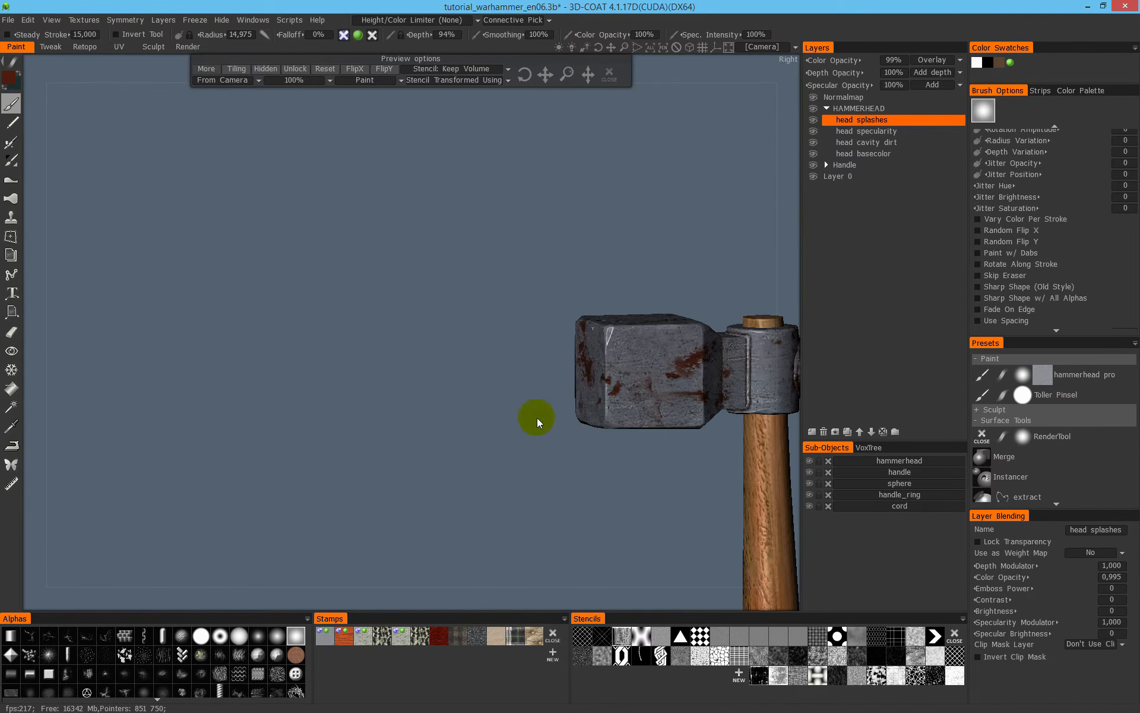
click(609, 73)
alt+middle_drag(548, 309, 204, 252)
alt+right_drag(582, 348, 678, 290)
mouse_move(678, 290)
alt+mouse_down()
mouse_move(564, 265)
mouse_move(446, 318)
mouse_move(569, 269)
alt+mouse_up()
alt+right_drag(569, 269, 518, 382)
alt+middle_drag(518, 382, 543, 239)
alt+drag(544, 239, 475, 342)
alt+middle_drag(475, 342, 475, 486)
alt+drag(475, 486, 542, 322)
alt+right_drag(541, 322, 514, 466)
alt+middle_drag(514, 465, 565, 244)
alt+right_drag(564, 244, 446, 311)
alt+drag(446, 311, 535, 423)
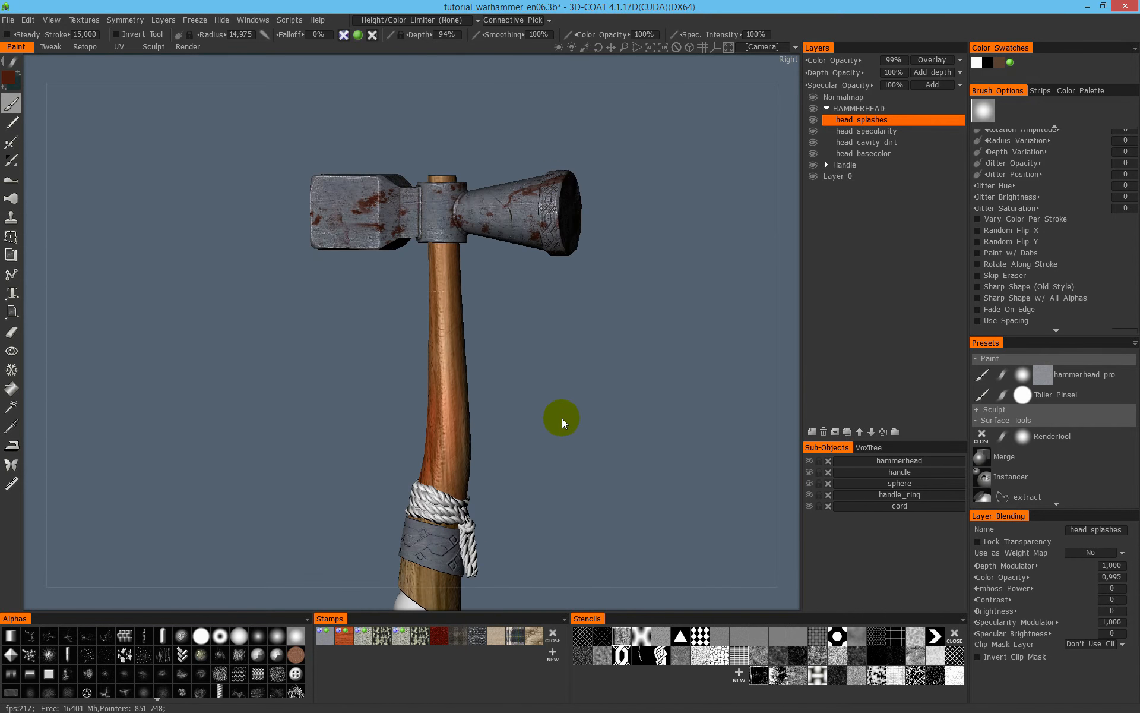
alt+right_drag(535, 422, 578, 430)
alt+middle_drag(579, 430, 576, 247)
alt+right_drag(576, 247, 580, 461)
alt+middle_drag(581, 461, 525, 255)
alt+right_drag(525, 254, 552, 375)
mouse_move(552, 374)
alt+mouse_down()
mouse_move(582, 339)
mouse_move(565, 395)
alt+mouse_up()
- Select the head specularity layer, limit painting to More in CAVITY, and preview that condition over the handle ring
mouse_move(507, 325)
alt+mouse_down()
mouse_move(343, 287)
mouse_move(469, 321)
mouse_move(446, 395)
mouse_move(453, 356)
mouse_move(477, 403)
alt+mouse_up()
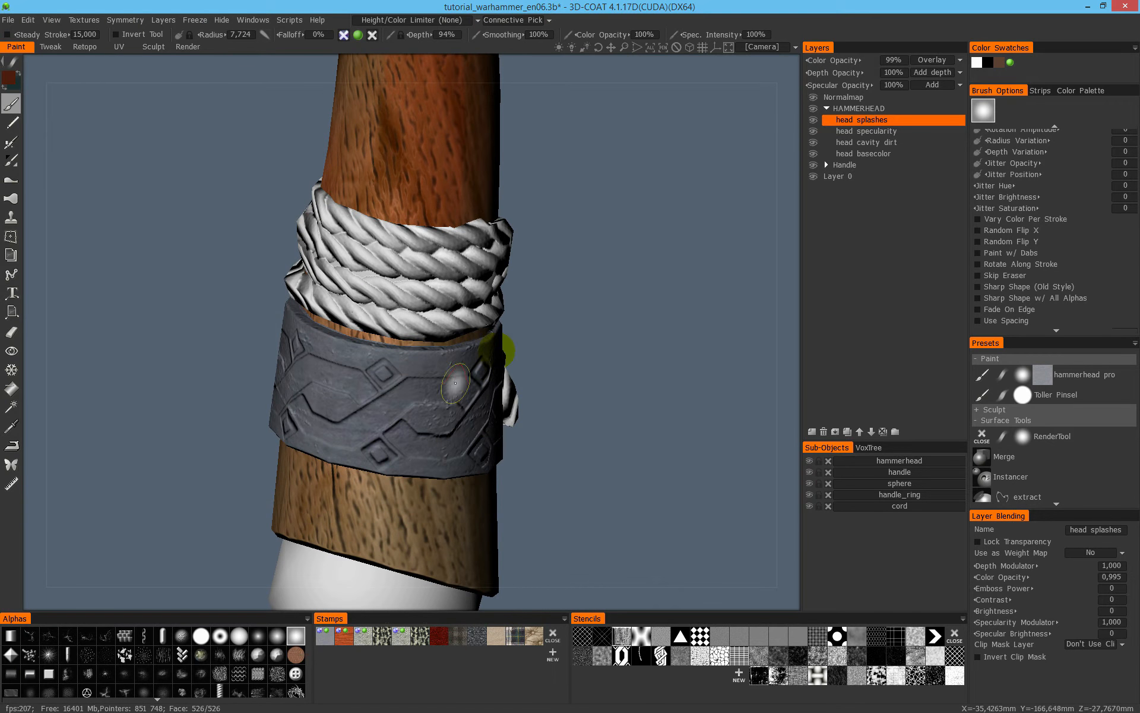
click(880, 131)
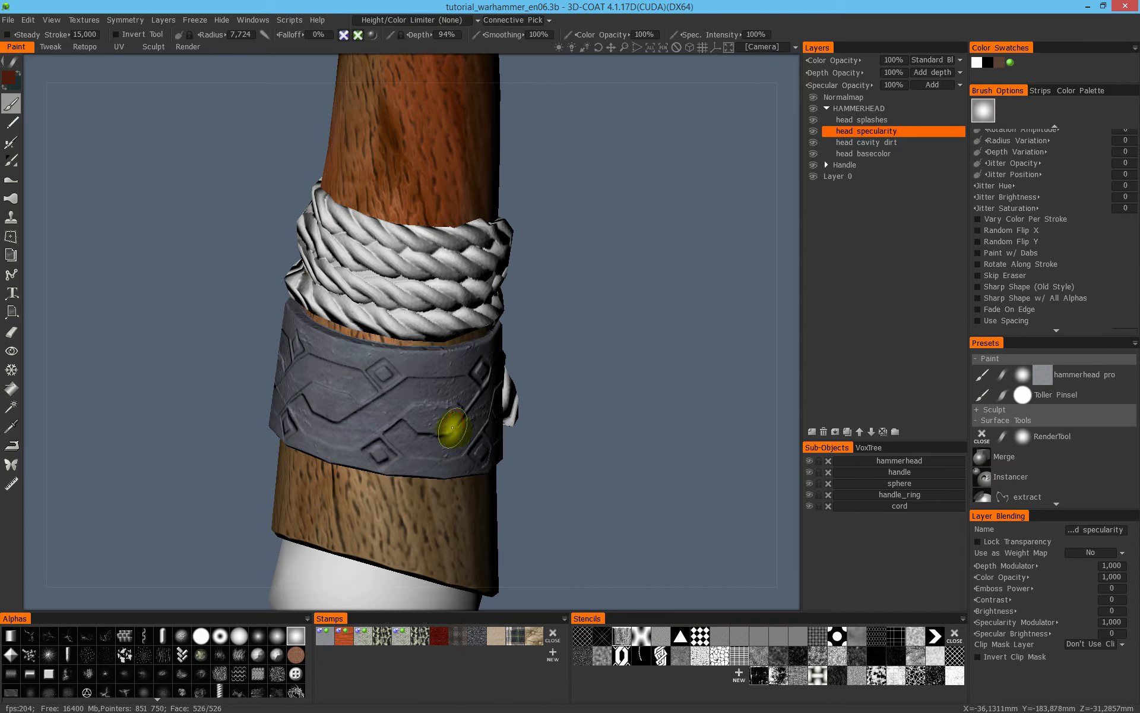
alt+drag(440, 405, 459, 319)
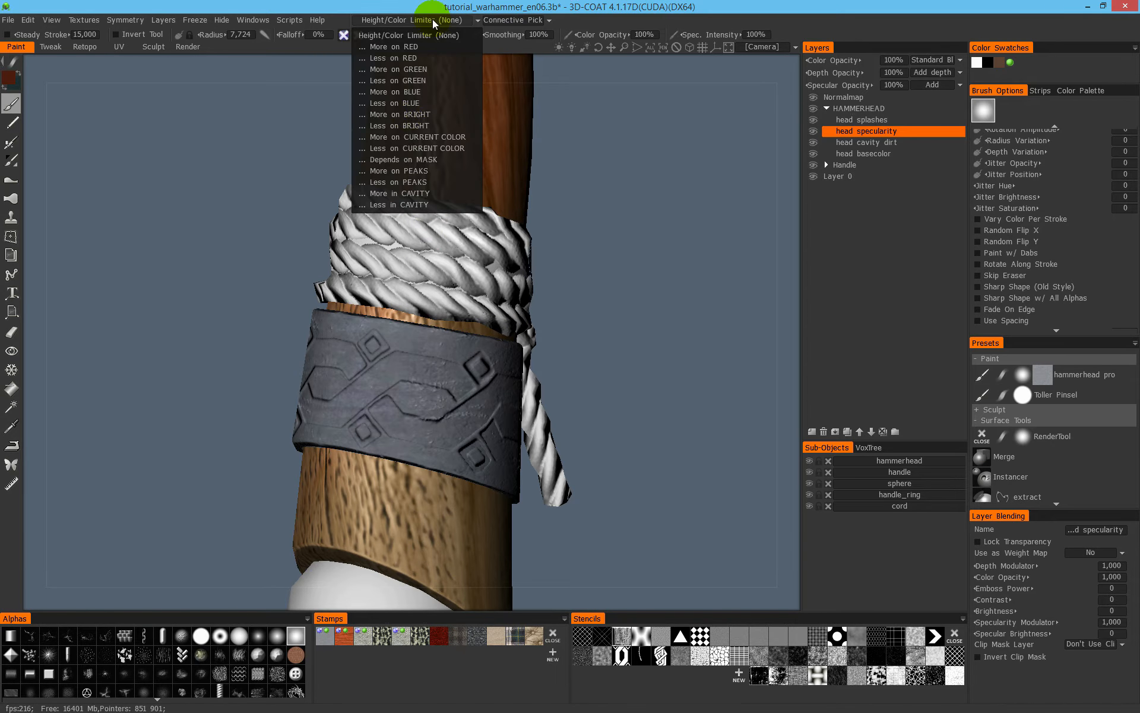
click(422, 182)
click(283, 112)
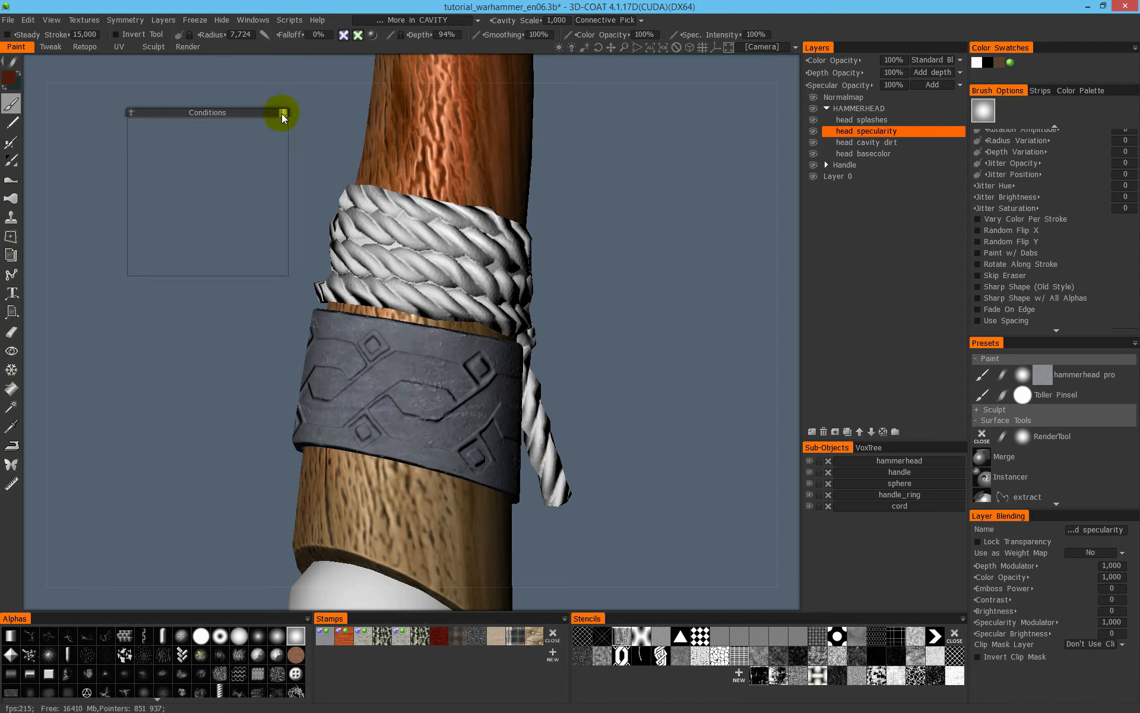
drag(244, 303, 282, 271)
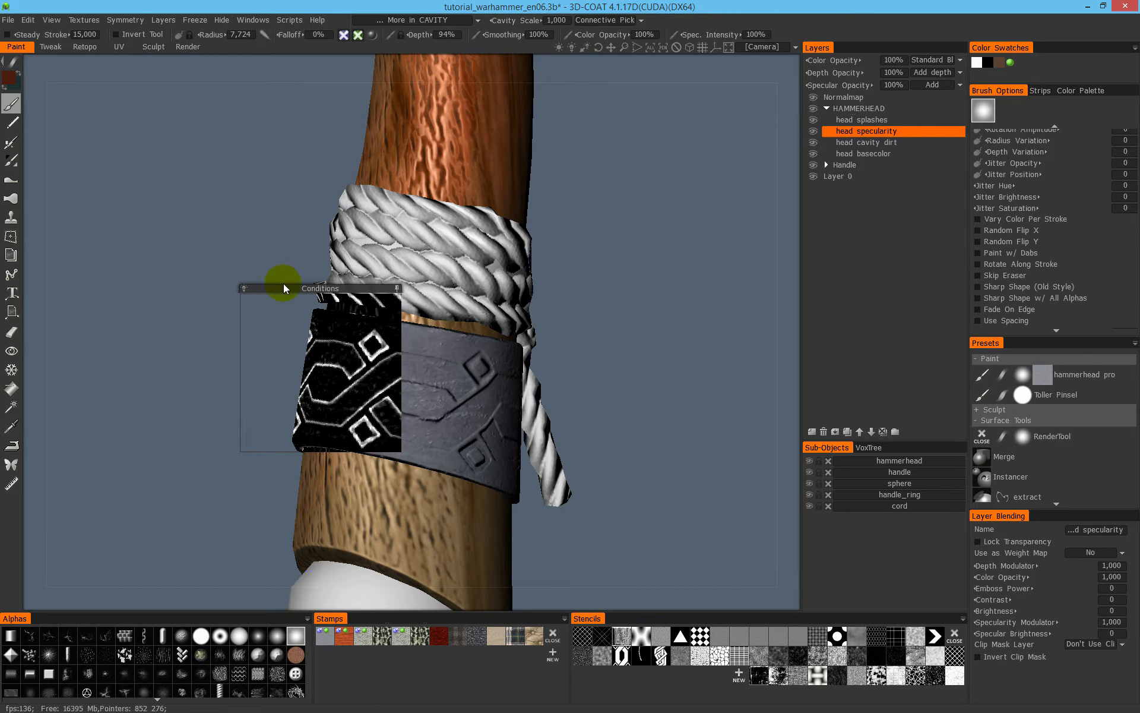
- Switch the painting condition to Less in CAVITY and collapse the Conditions preview away from the handle ring
click(418, 20)
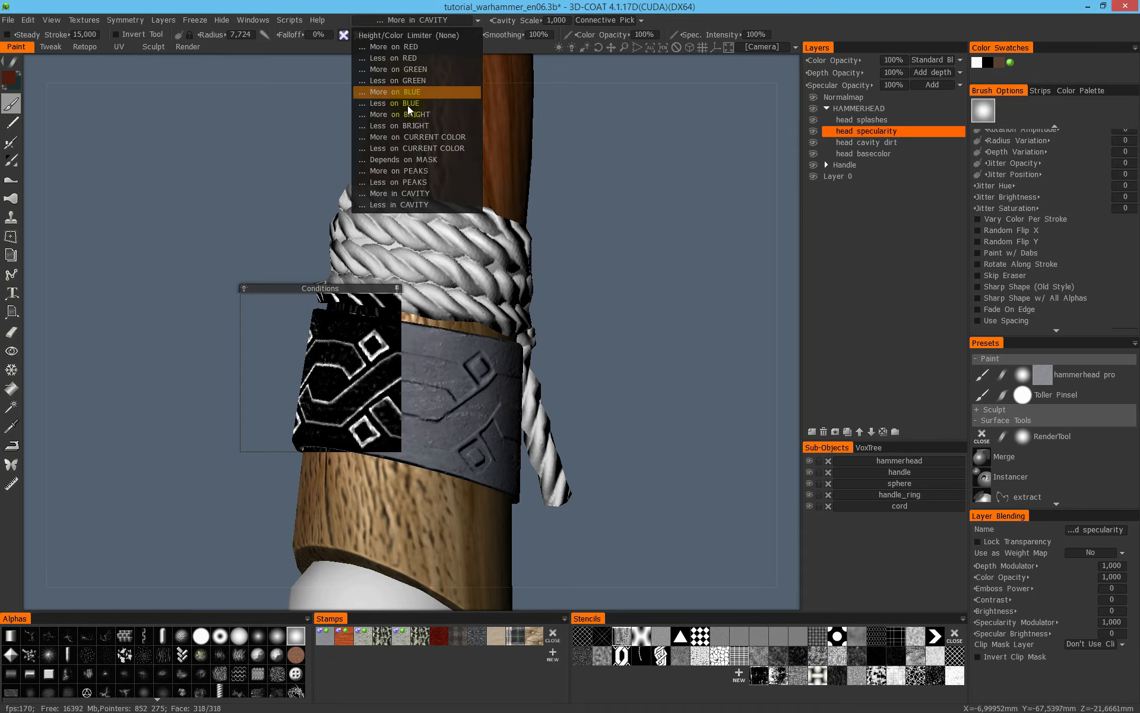
click(419, 205)
drag(329, 286, 312, 286)
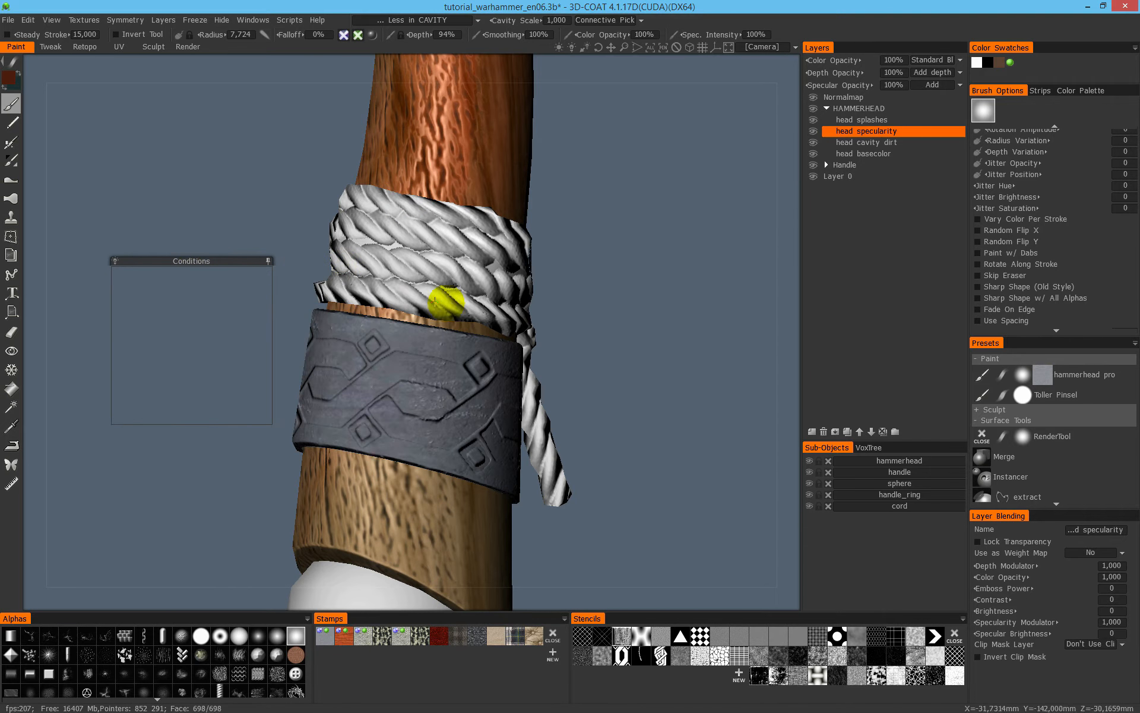
alt+drag(443, 303, 483, 321)
click(269, 261)
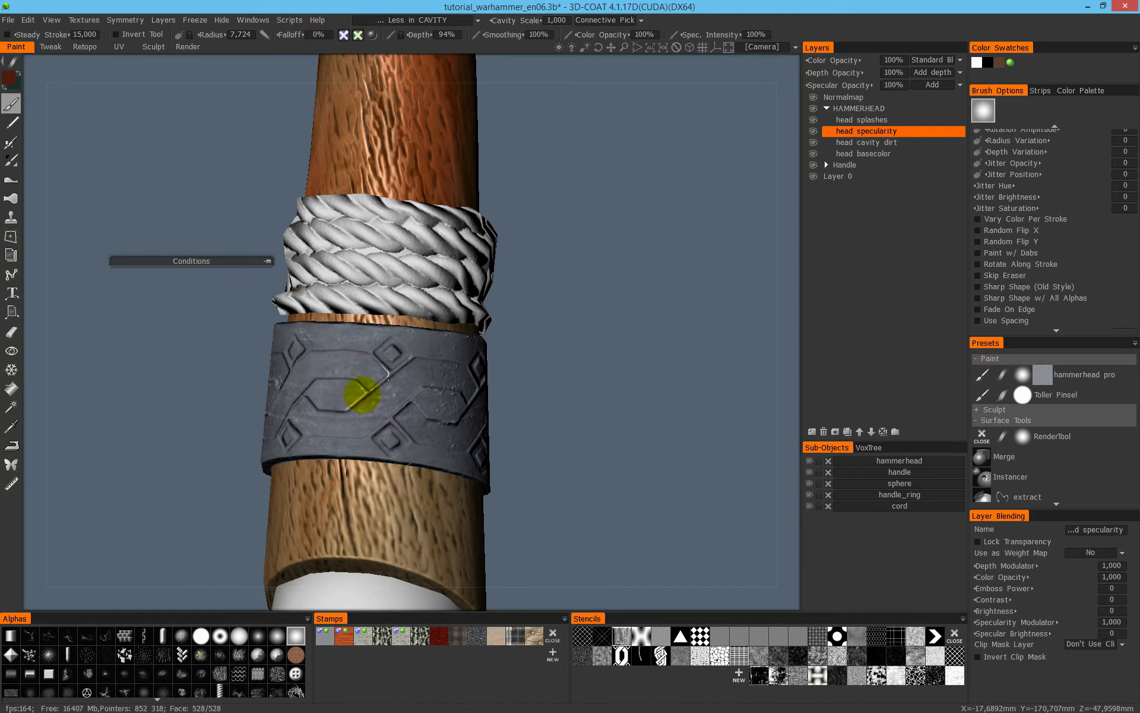
- Paint a specularity stroke across the handle ring's ornament and check it in the specularity view
mouse_move(440, 403)
alt+mouse_down()
mouse_move(394, 390)
mouse_move(542, 433)
mouse_move(569, 419)
alt+mouse_up()
key(4)
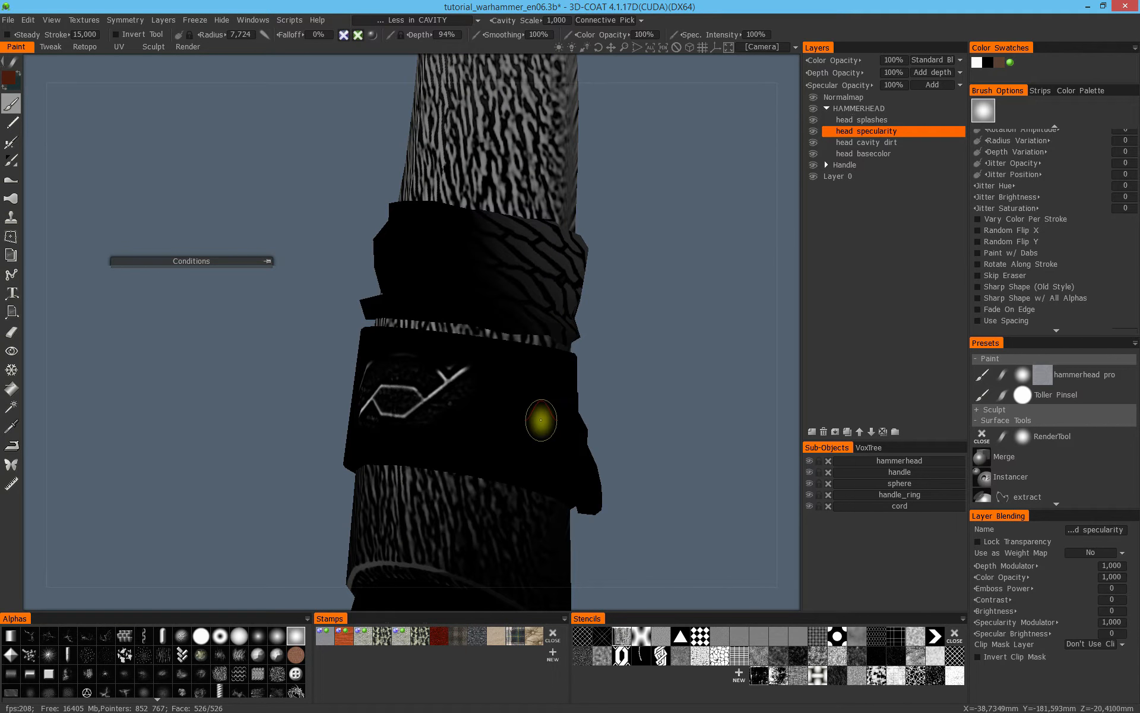
key(4)
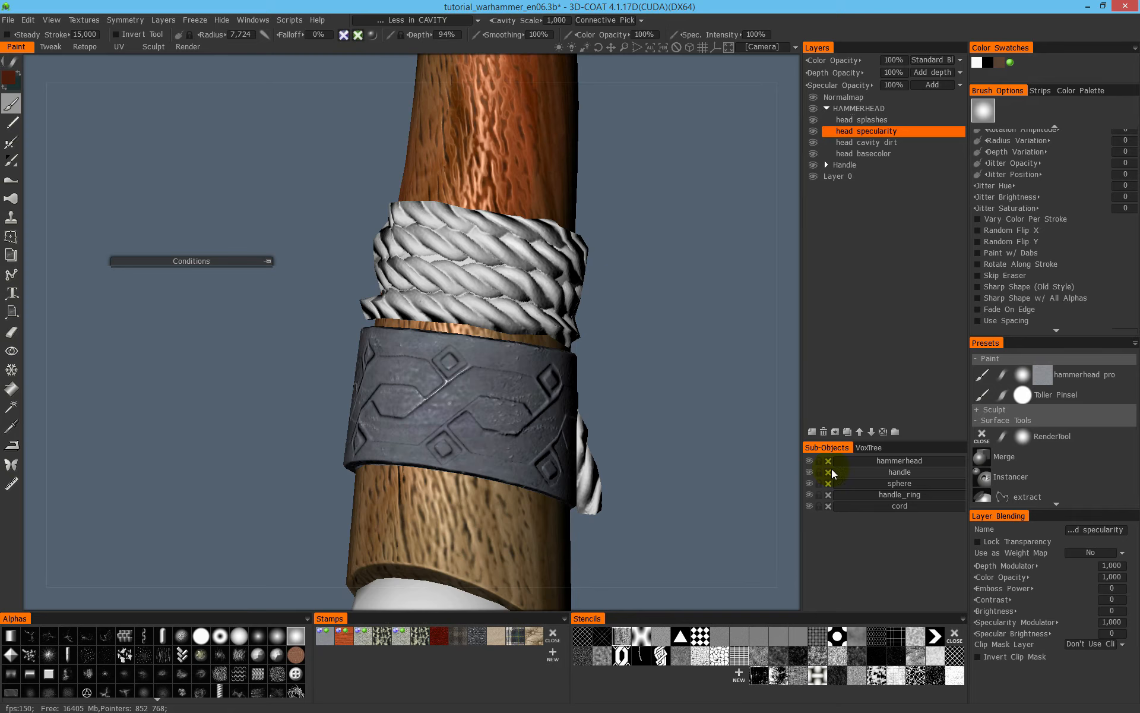
- Isolate the handle_ring sub-object and apply specularity over its visible side with the rectangle stroke mode
alt+click(814, 494)
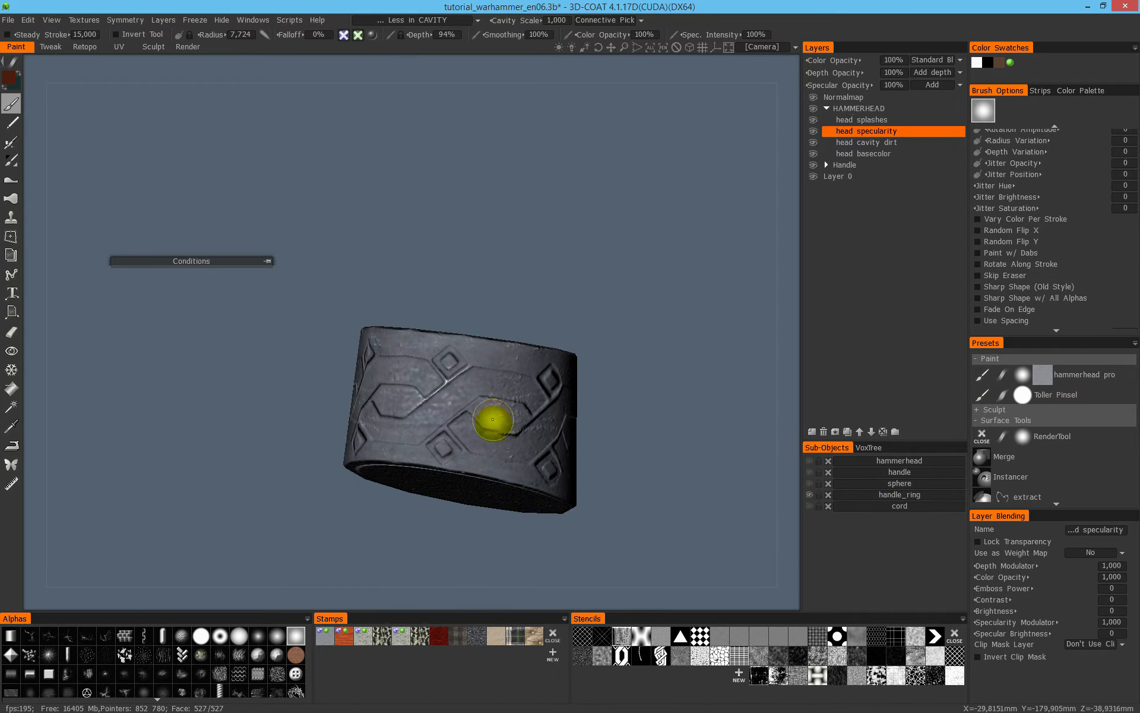
key(space)
click(537, 367)
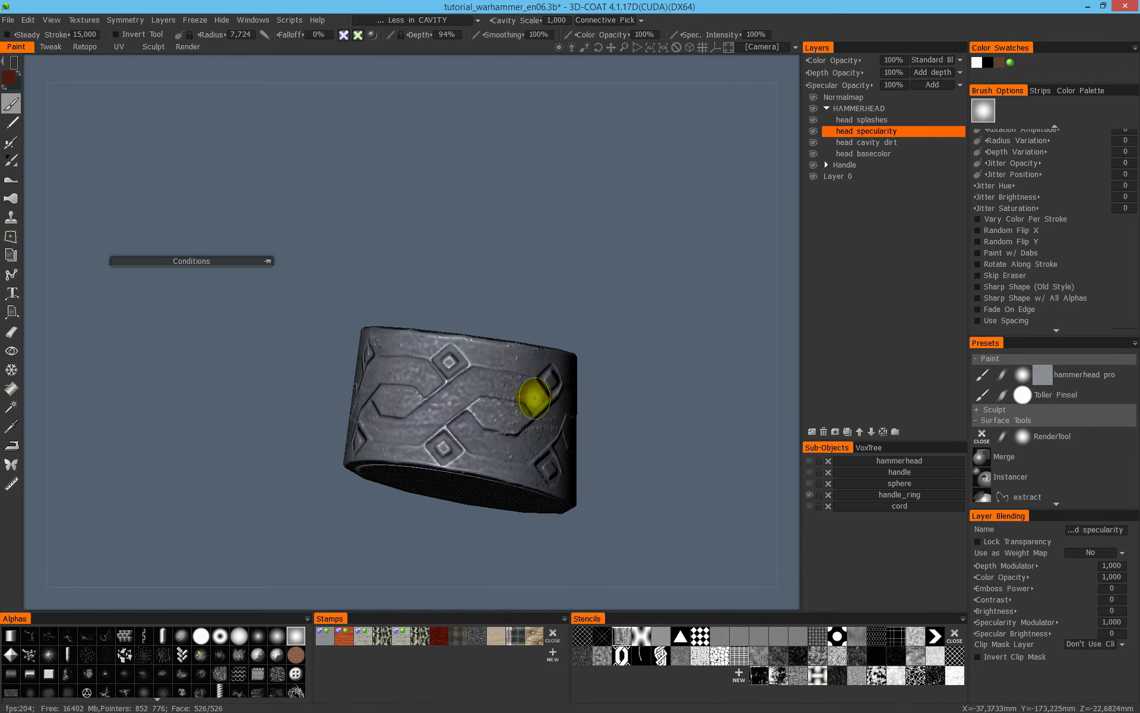
drag(600, 438, 418, 404)
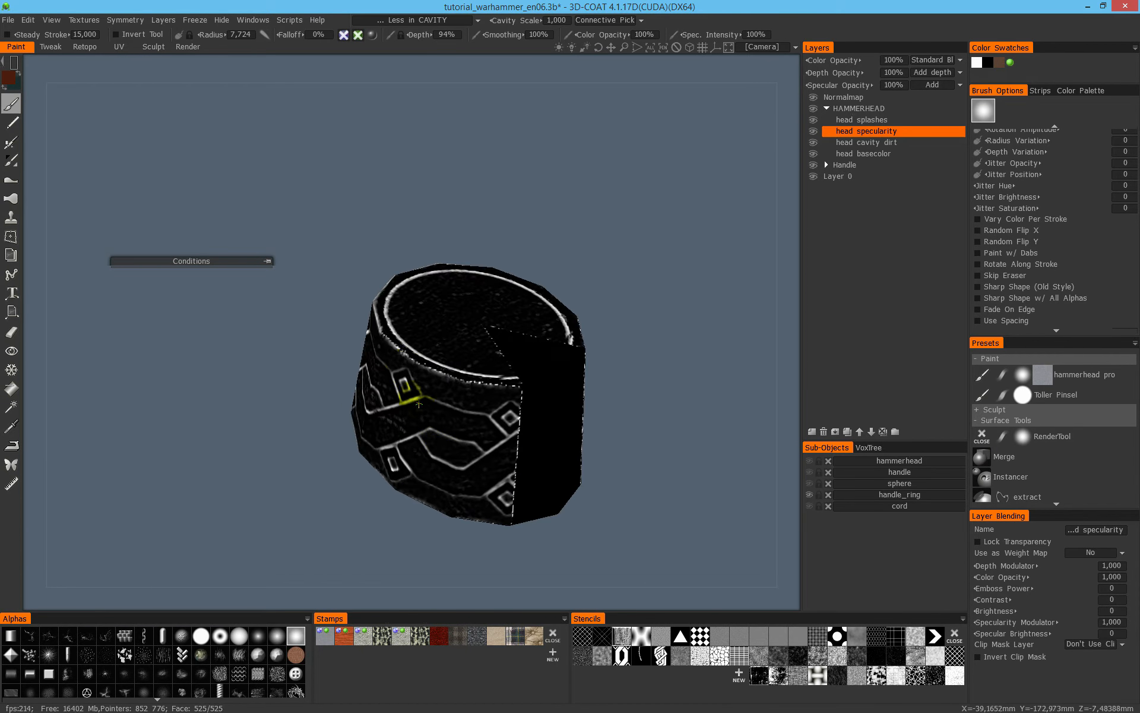
- Examine the untreated side and seam of the isolated ring in the shaded view and preview the cavity condition over it
click(16, 65)
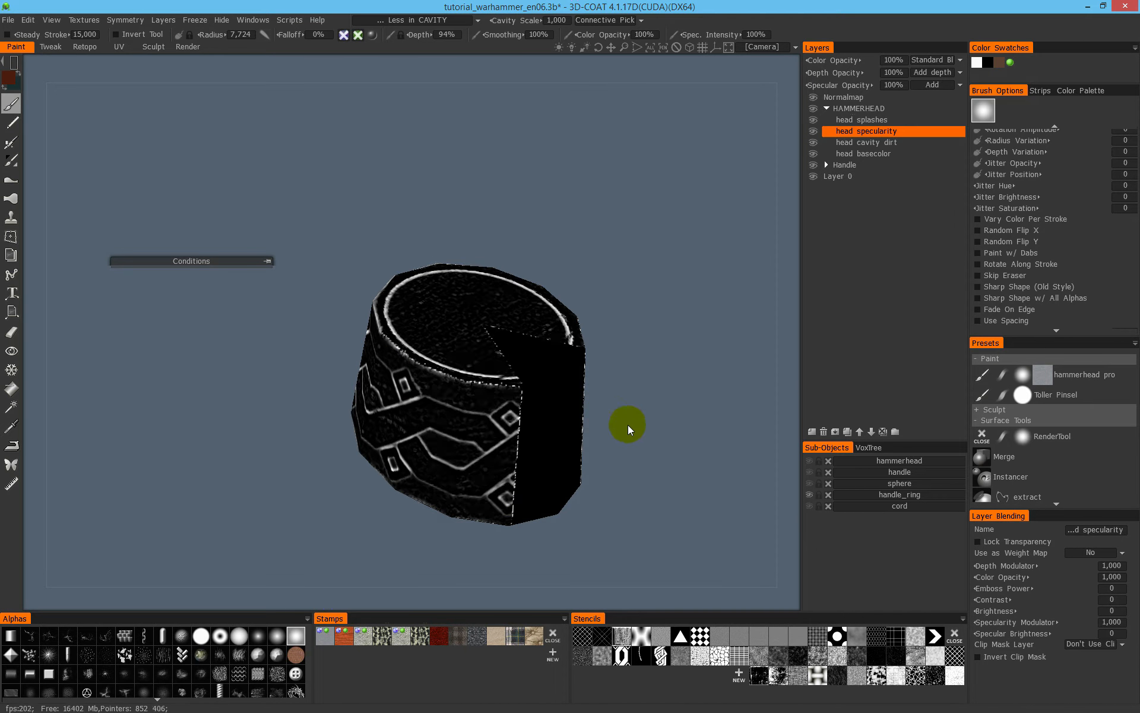
key(2)
mouse_move(637, 412)
mouse_down()
mouse_move(545, 334)
mouse_move(565, 337)
mouse_move(570, 368)
mouse_up()
mouse_move(625, 308)
mouse_down()
mouse_move(631, 286)
mouse_move(493, 321)
mouse_up()
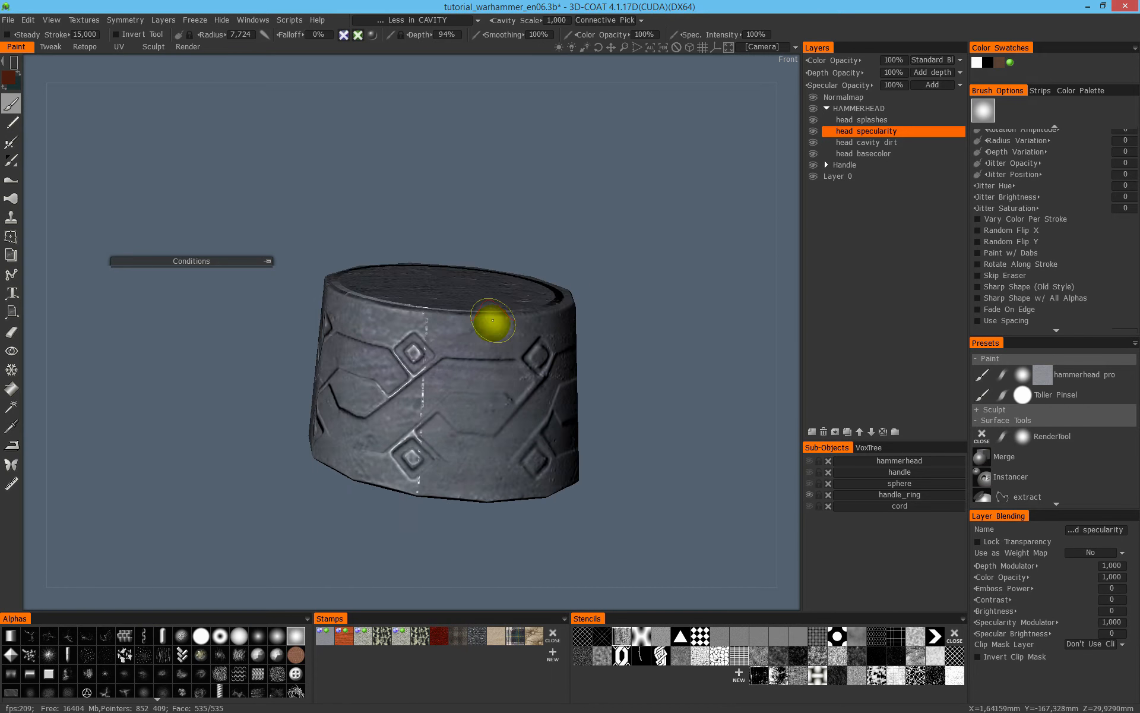
drag(265, 257, 476, 301)
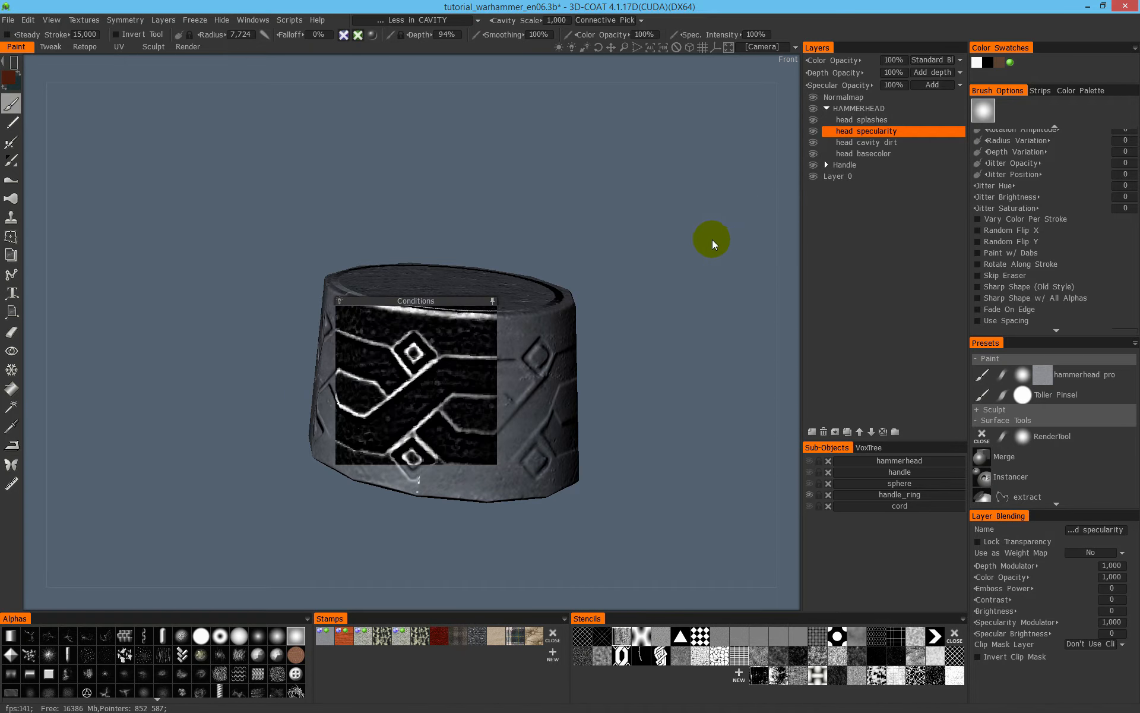
drag(469, 302, 231, 223)
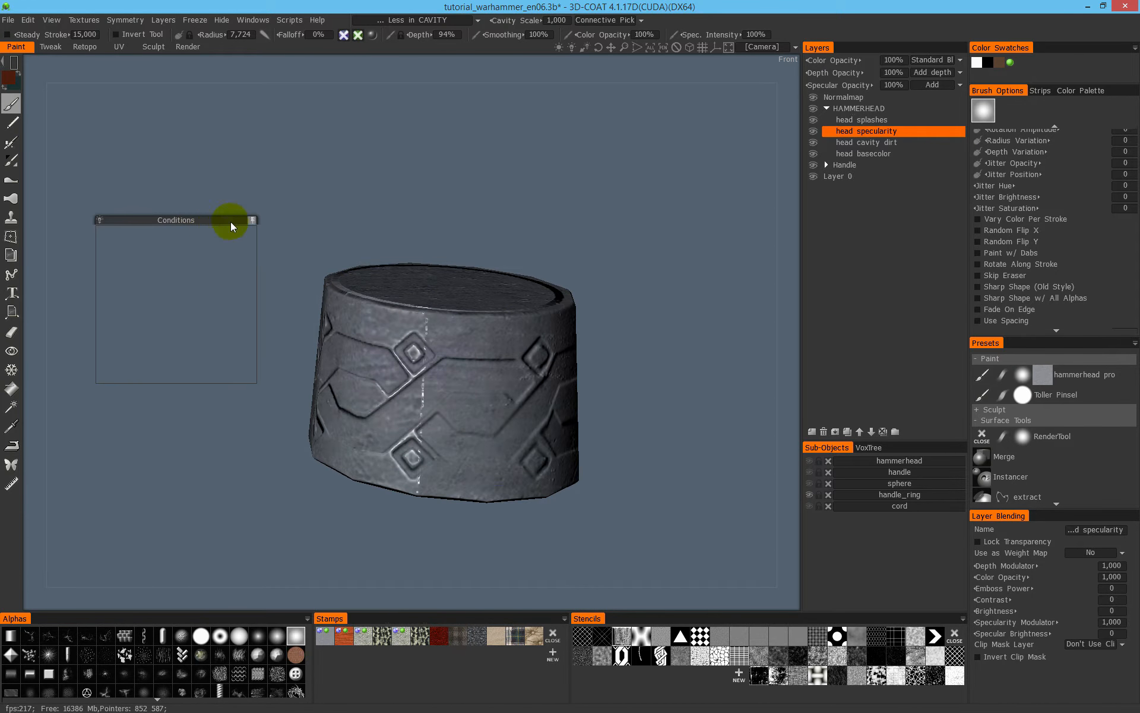
- Switch back to the freehand brush stroke mode and paint specularity over the seam area of the ring
click(11, 65)
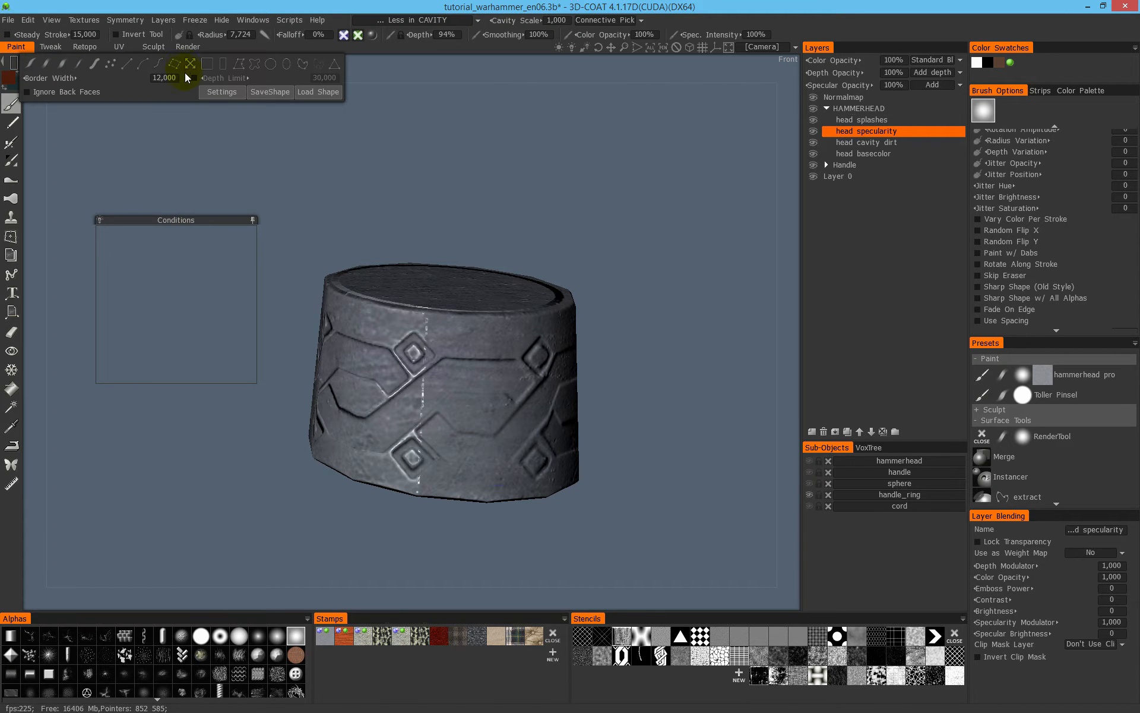
click(61, 64)
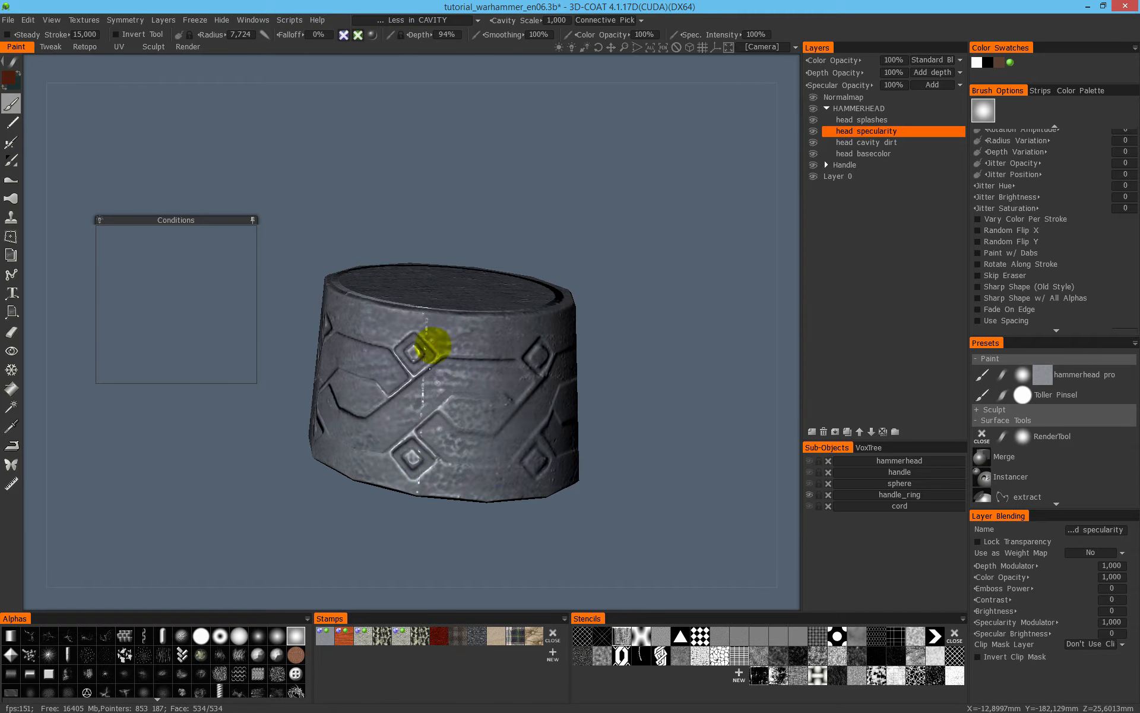
alt+drag(546, 288, 414, 402)
alt+drag(581, 421, 537, 433)
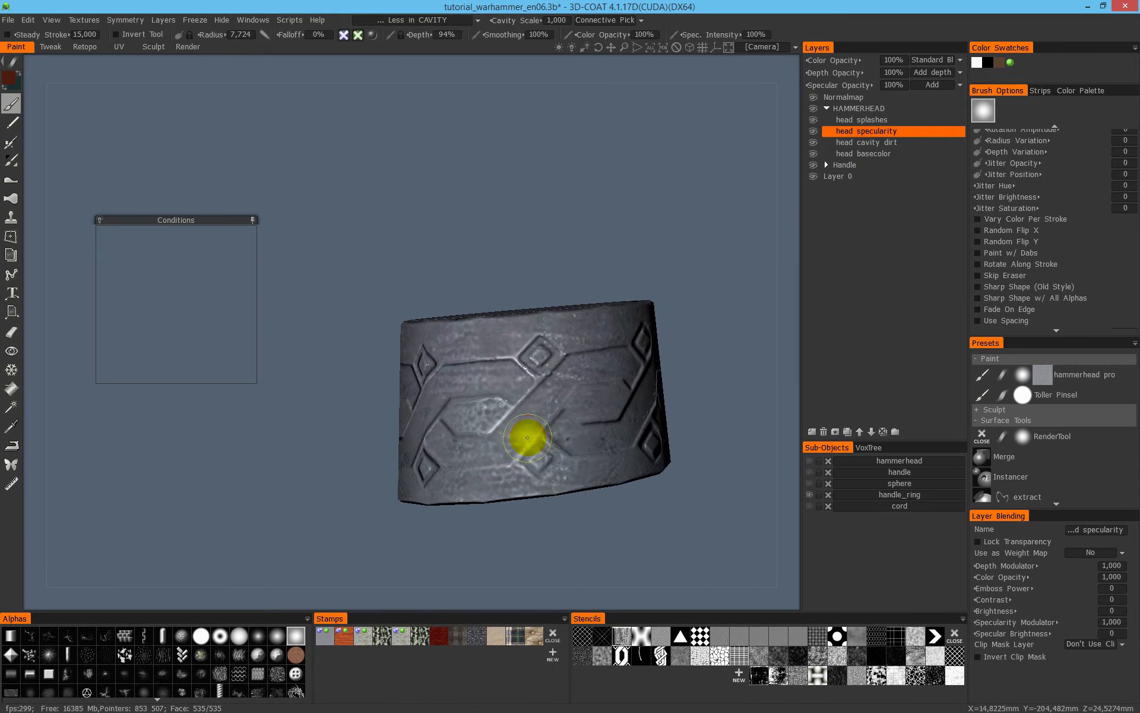
- Enlarge the brush radius to about 38.4 and paint specularity around the remaining sides of the ring, checking the coverage
alt+drag(153, 444, 573, 169)
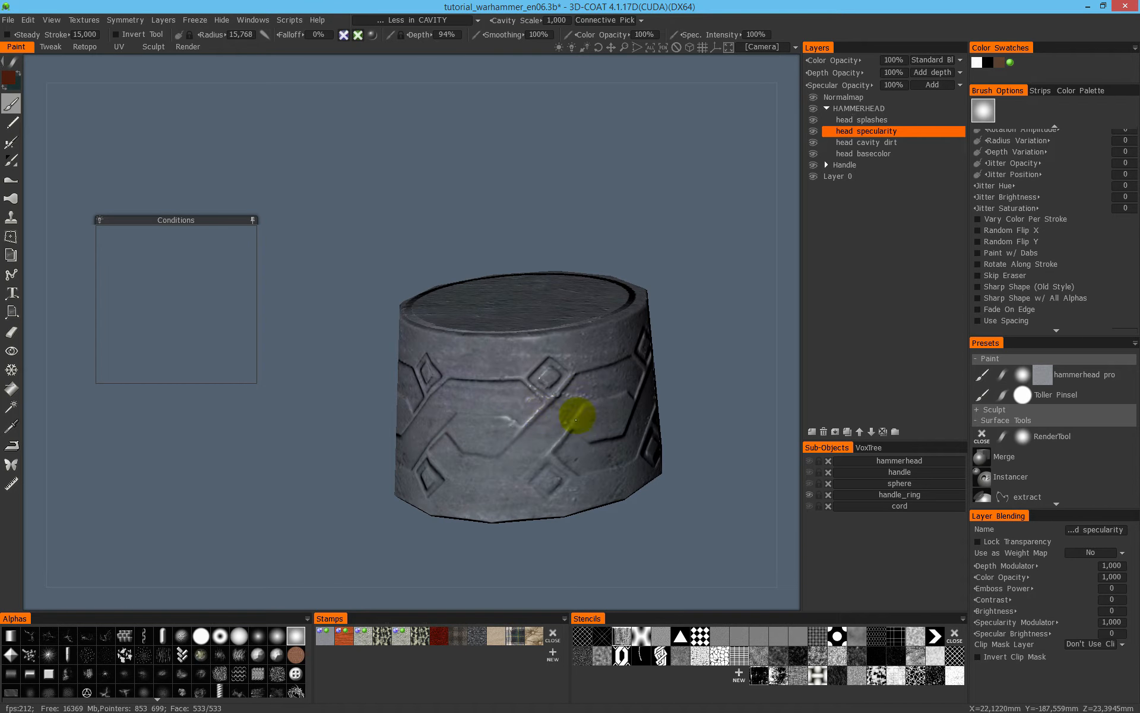
alt+drag(581, 419, 586, 379)
right_drag(585, 378, 639, 360)
alt+drag(503, 385, 392, 393)
alt+right_drag(466, 367, 422, 408)
alt+middle_drag(422, 408, 474, 452)
alt+drag(474, 452, 441, 480)
alt+drag(521, 446, 580, 343)
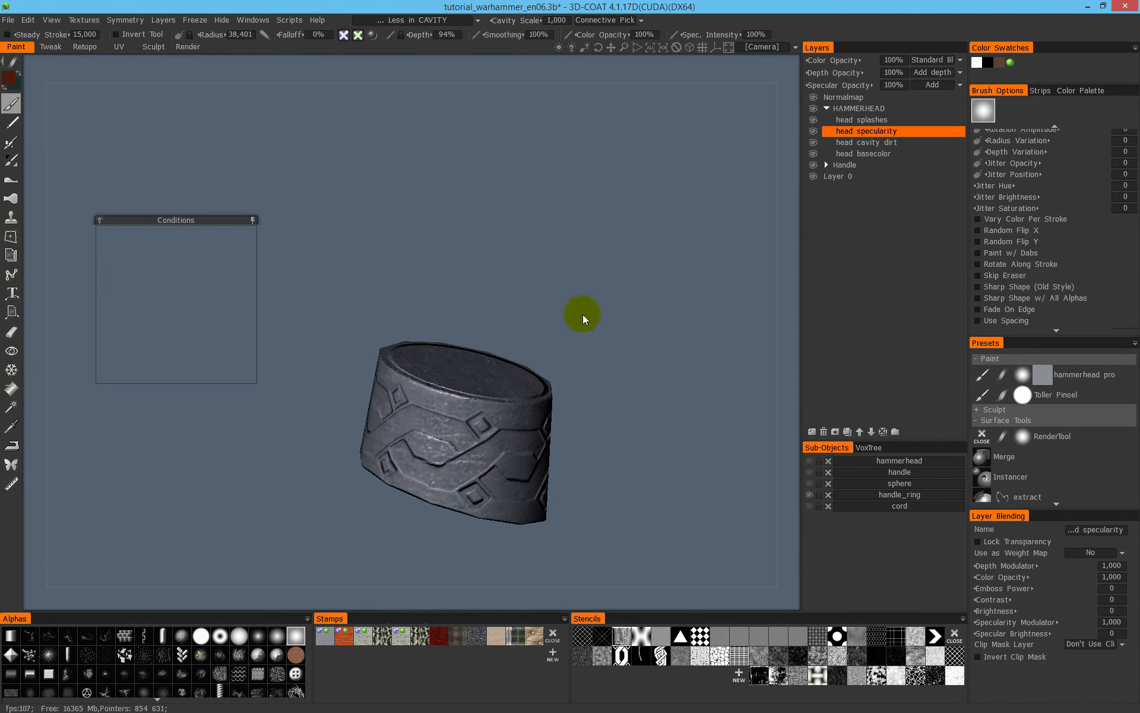
key(4)
mouse_move(471, 451)
alt+mouse_down()
mouse_move(557, 437)
mouse_move(471, 444)
mouse_move(548, 364)
mouse_move(825, 160)
mouse_move(600, 330)
mouse_move(717, 428)
mouse_move(516, 408)
mouse_move(601, 372)
mouse_move(451, 358)
mouse_move(412, 382)
mouse_move(525, 484)
mouse_move(614, 428)
mouse_move(591, 310)
mouse_move(693, 393)
mouse_move(683, 451)
mouse_move(667, 416)
mouse_move(631, 415)
mouse_move(654, 466)
mouse_move(737, 463)
alt+mouse_up()
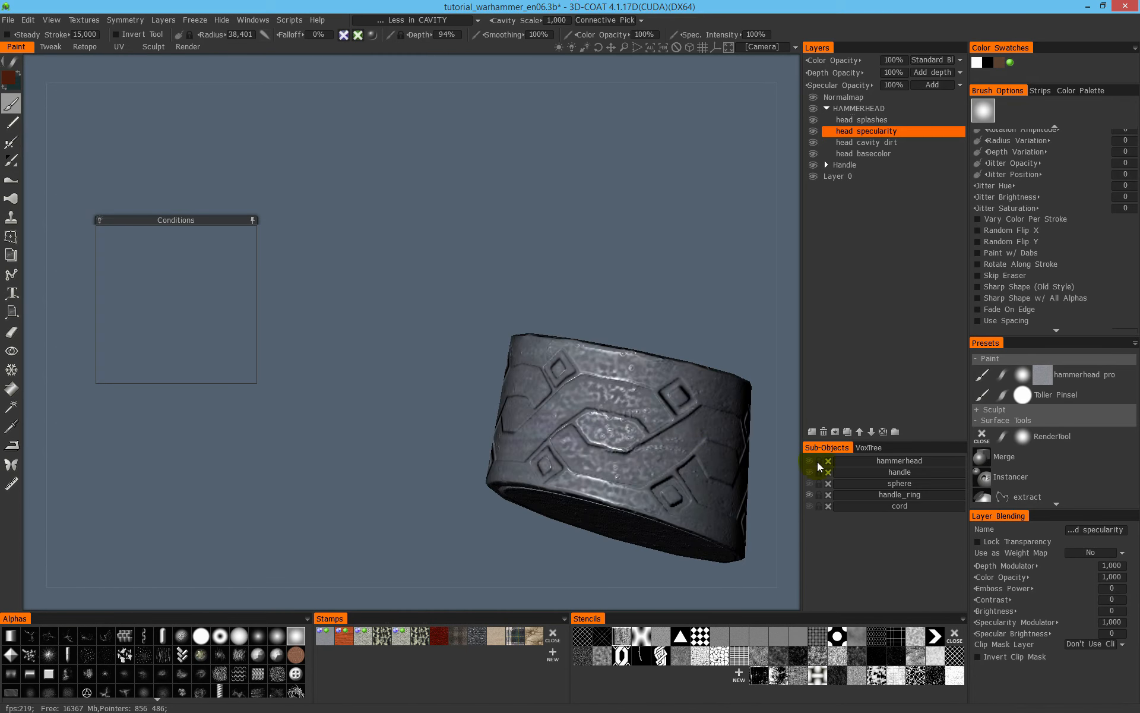
- Show all sub-objects again and examine the ring's specularity together with the cord and handle from several sides
alt+click(811, 492)
alt+right_drag(350, 290, 326, 315)
alt+drag(505, 467, 550, 374)
alt+middle_drag(550, 375, 416, 395)
alt+right_drag(416, 395, 564, 377)
mouse_move(544, 358)
alt+mouse_down()
mouse_move(512, 383)
mouse_move(550, 358)
alt+mouse_up()
alt+right_drag(549, 358, 659, 356)
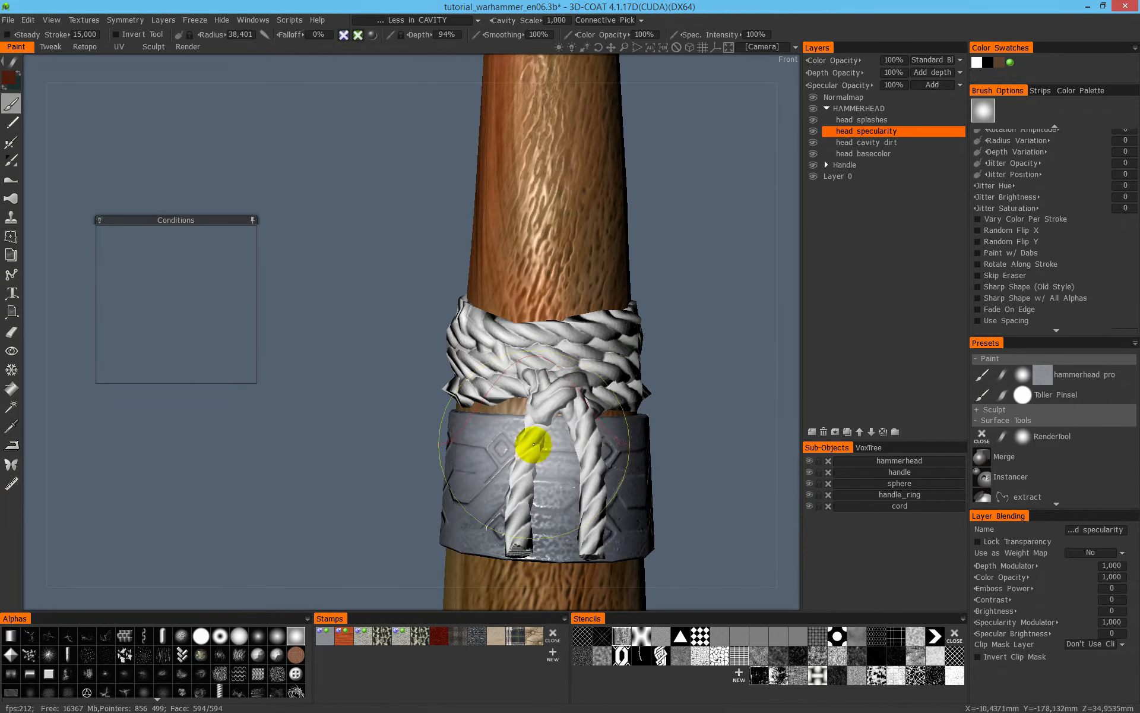
alt+drag(649, 450, 664, 359)
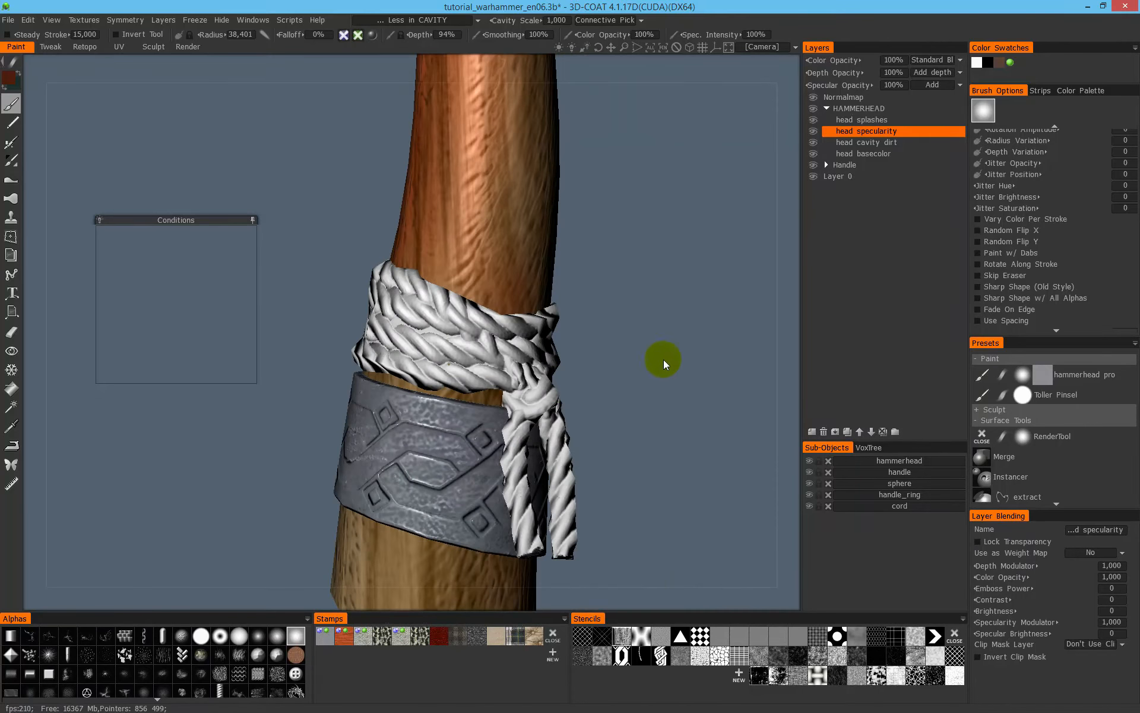
- Select the head cavity dirt layer, bring the hammer head close, and move the collapsed Conditions preview clear of it
click(899, 144)
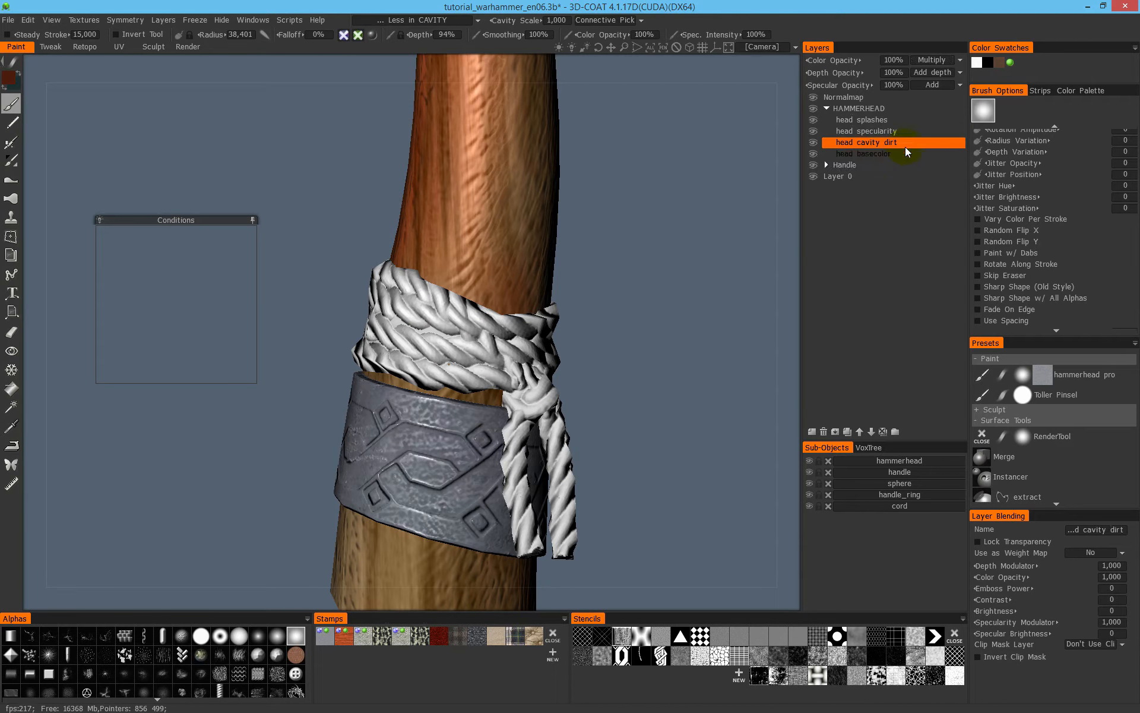
alt+right_drag(626, 286, 547, 309)
alt+middle_drag(547, 308, 567, 558)
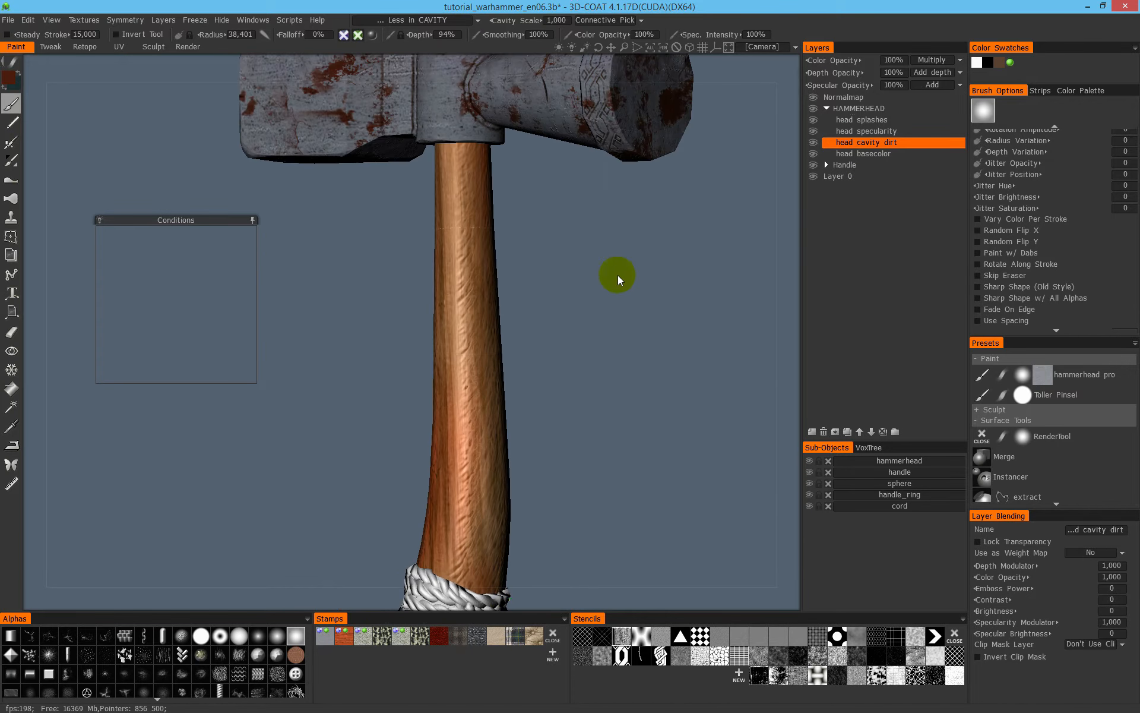
alt+middle_drag(618, 276, 642, 528)
alt+right_drag(543, 329, 733, 273)
mouse_move(733, 273)
alt+mouse_down()
mouse_move(507, 354)
mouse_move(603, 354)
mouse_move(308, 282)
alt+mouse_up()
click(252, 221)
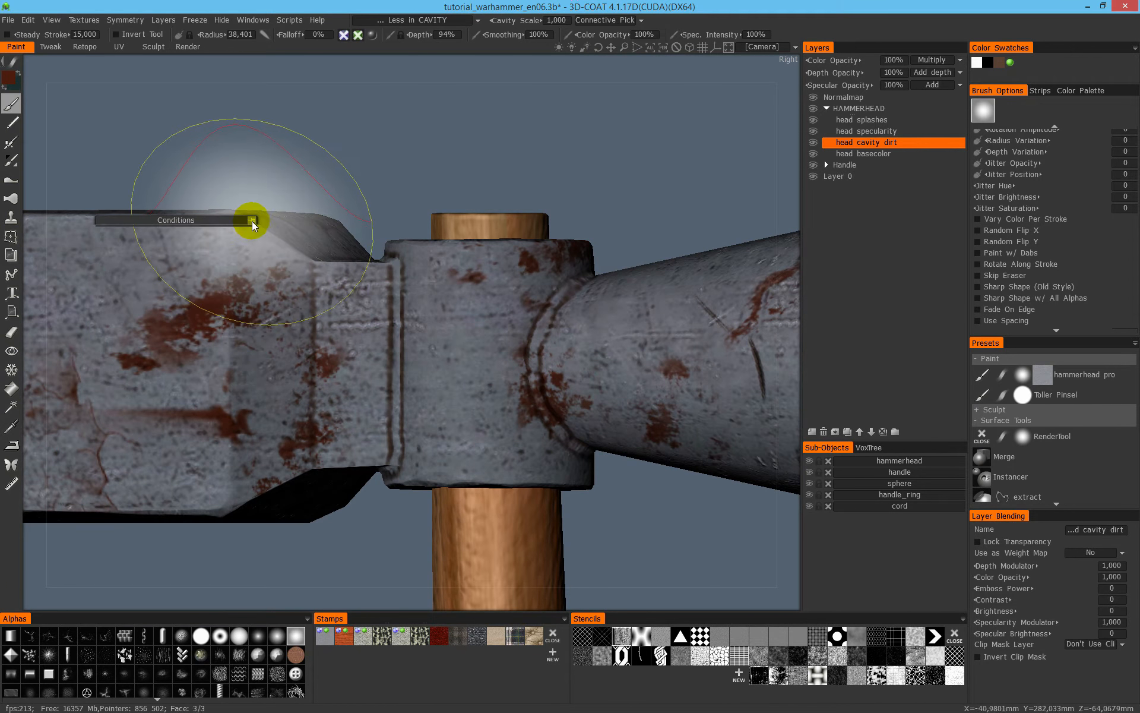
drag(236, 221, 247, 131)
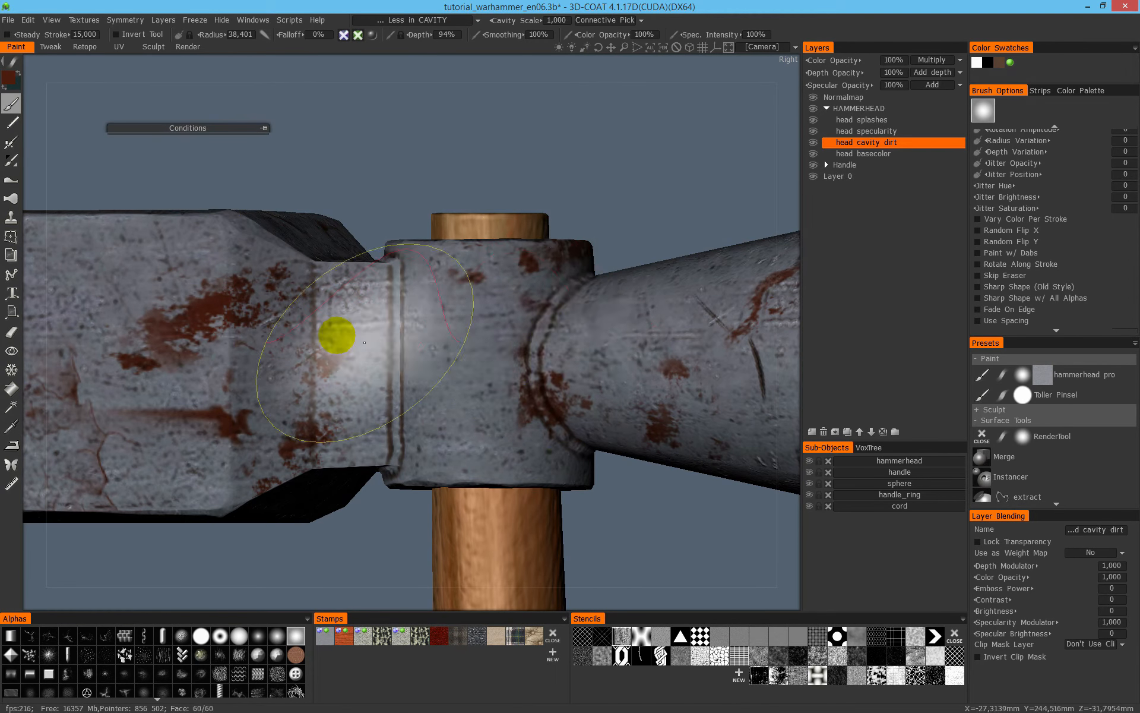
- Set the paint colour to the brown dirt tone of the hammer head and reduce the brush radius to about 22.3
scroll(583, 271, up, 5)
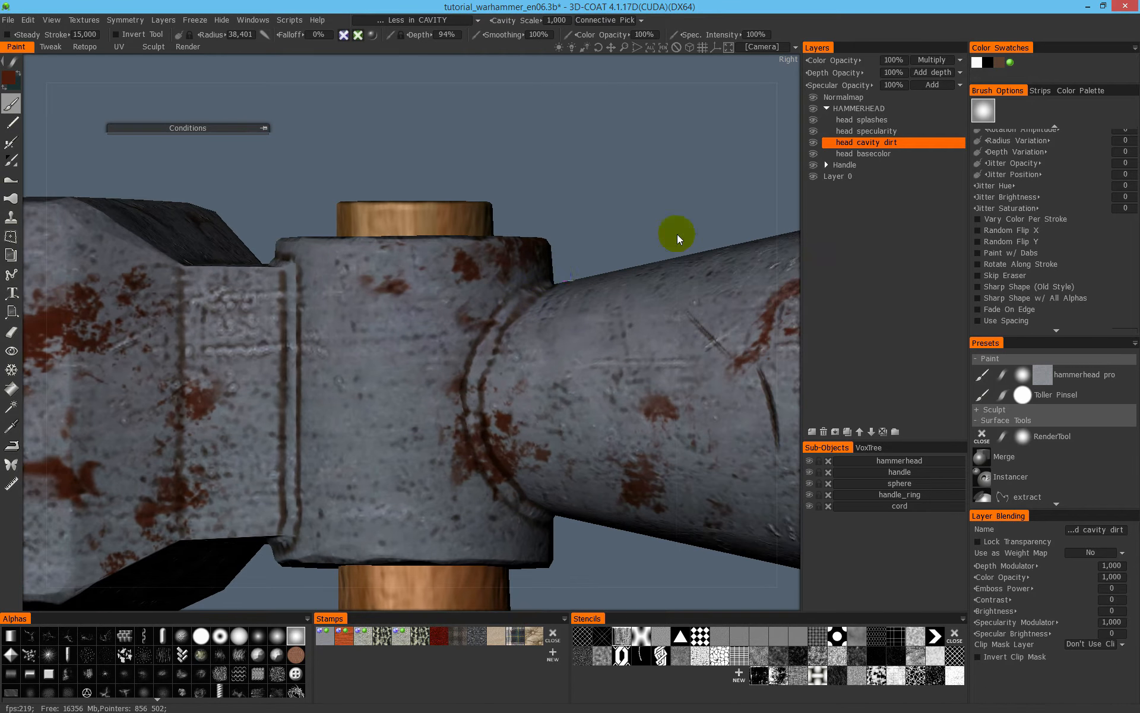
alt+right_drag(458, 265, 338, 331)
alt+middle_drag(492, 383, 459, 139)
alt+middle_drag(533, 371, 579, 183)
mouse_move(552, 327)
alt+middle_down()
mouse_move(567, 258)
mouse_move(511, 241)
mouse_move(503, 153)
alt+middle_up()
alt+middle_drag(477, 410, 458, 304)
alt+middle_drag(516, 133, 487, 465)
alt+middle_drag(512, 378, 605, 164)
alt+right_drag(460, 381, 638, 329)
alt+middle_drag(550, 469, 500, 179)
alt+right_drag(493, 372, 611, 362)
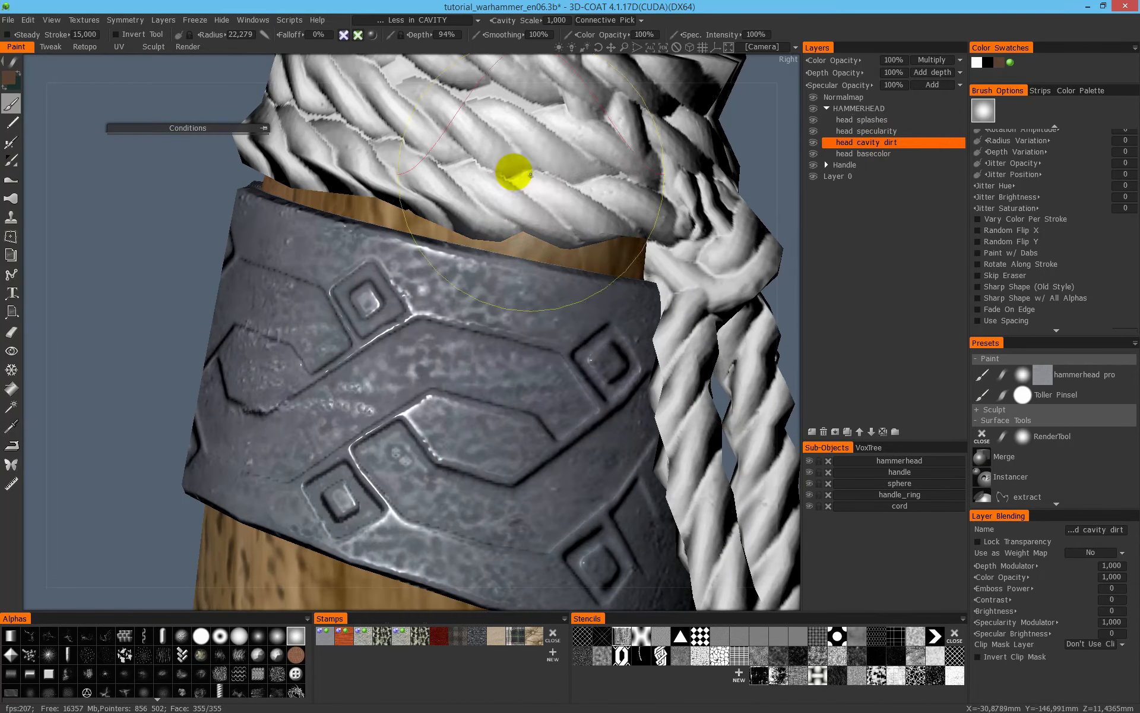
- Enable colour painting with specularity off and set the painting condition to More in CAVITY
click(359, 35)
click(363, 54)
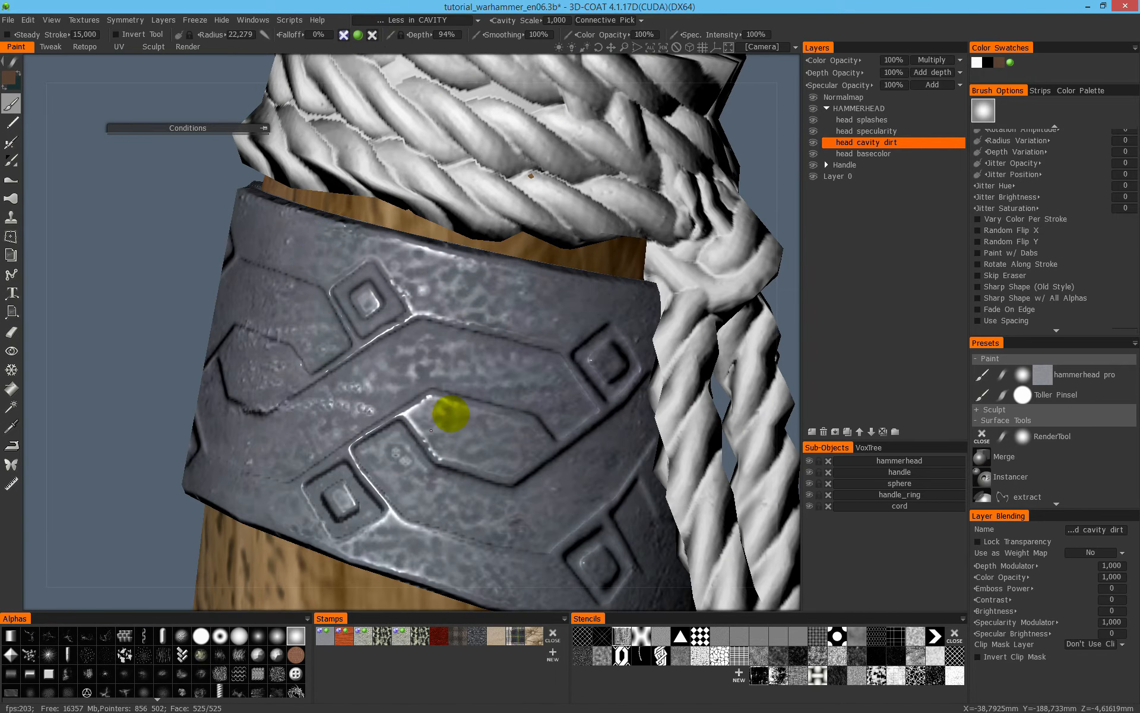
click(426, 21)
click(408, 159)
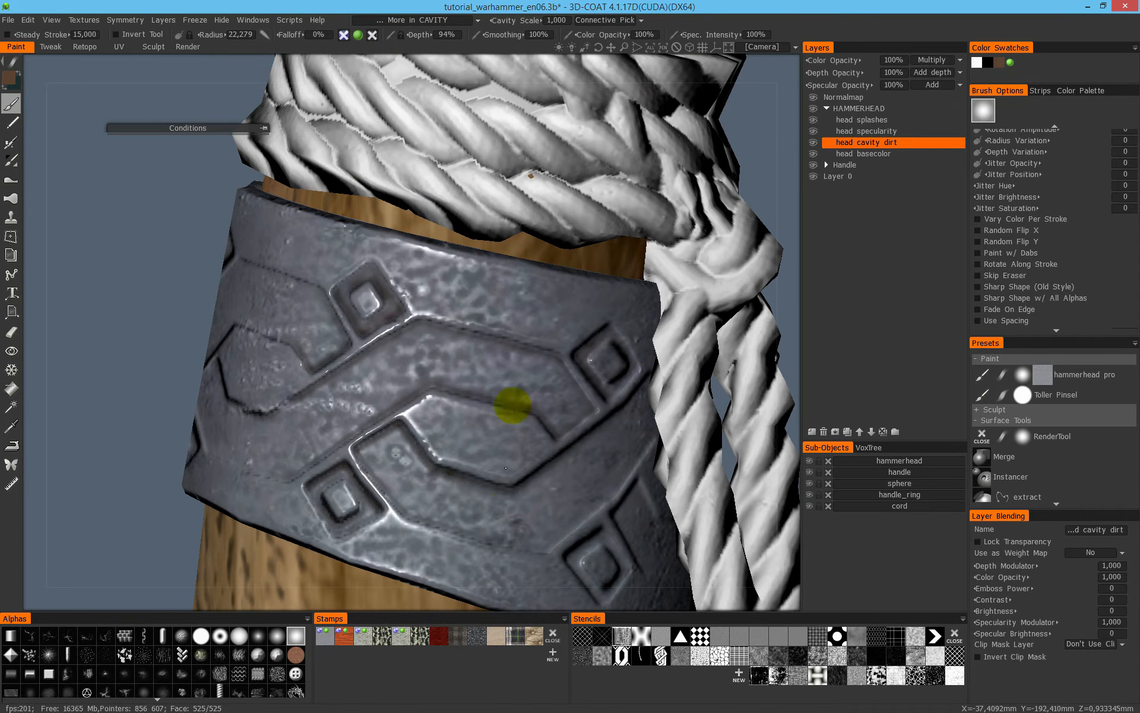
- Isolate the handle ring, enlarge the brush radius to about 43.7, and paint brown cavity dirt around its engraved ornament
scroll(512, 404, down, 4)
alt+click(810, 496)
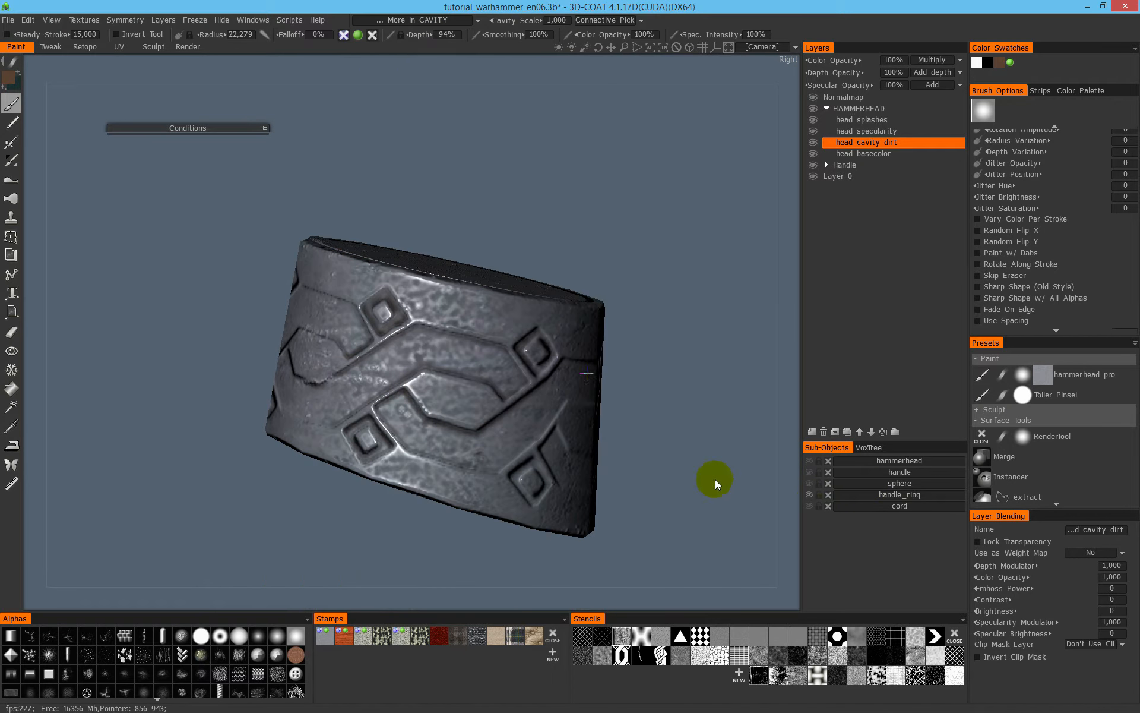
alt+drag(716, 479, 686, 382)
scroll(665, 380, down, 5)
mouse_move(475, 386)
alt+mouse_down()
mouse_move(474, 351)
mouse_move(497, 361)
alt+mouse_up()
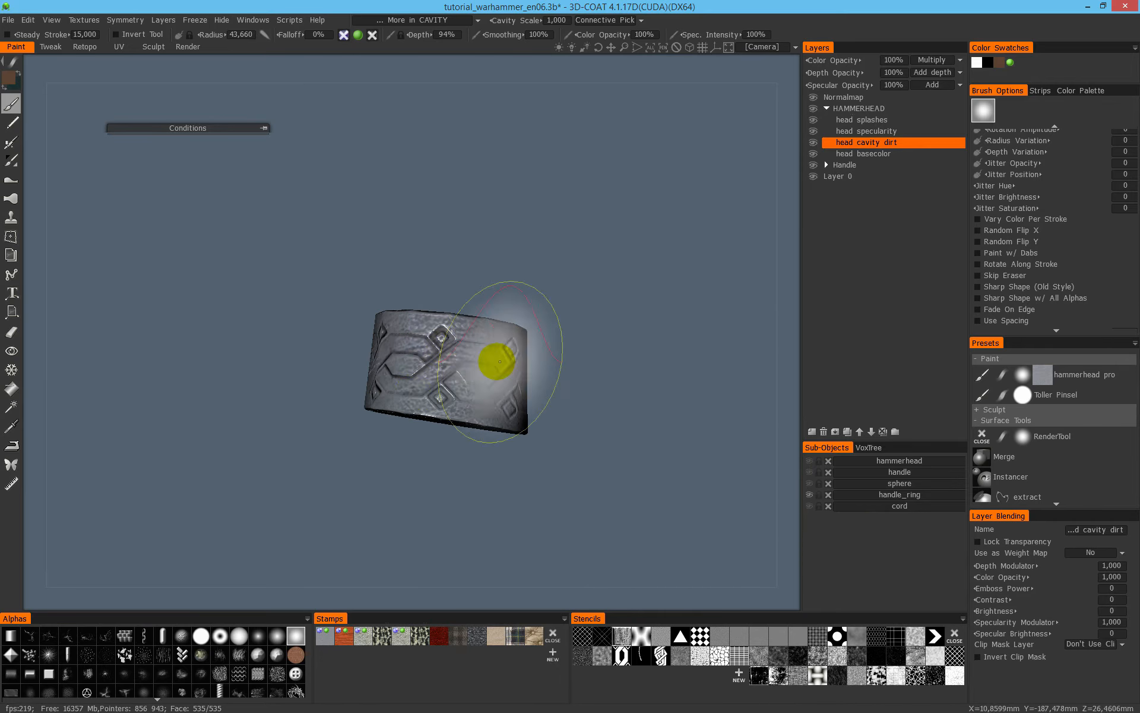
mouse_move(636, 398)
alt+mouse_down()
mouse_move(514, 370)
mouse_move(555, 377)
mouse_move(457, 423)
alt+mouse_up()
mouse_move(512, 376)
alt+mouse_down()
mouse_move(349, 420)
mouse_move(506, 376)
mouse_move(481, 404)
mouse_move(306, 387)
mouse_move(476, 394)
mouse_move(532, 429)
alt+mouse_up()
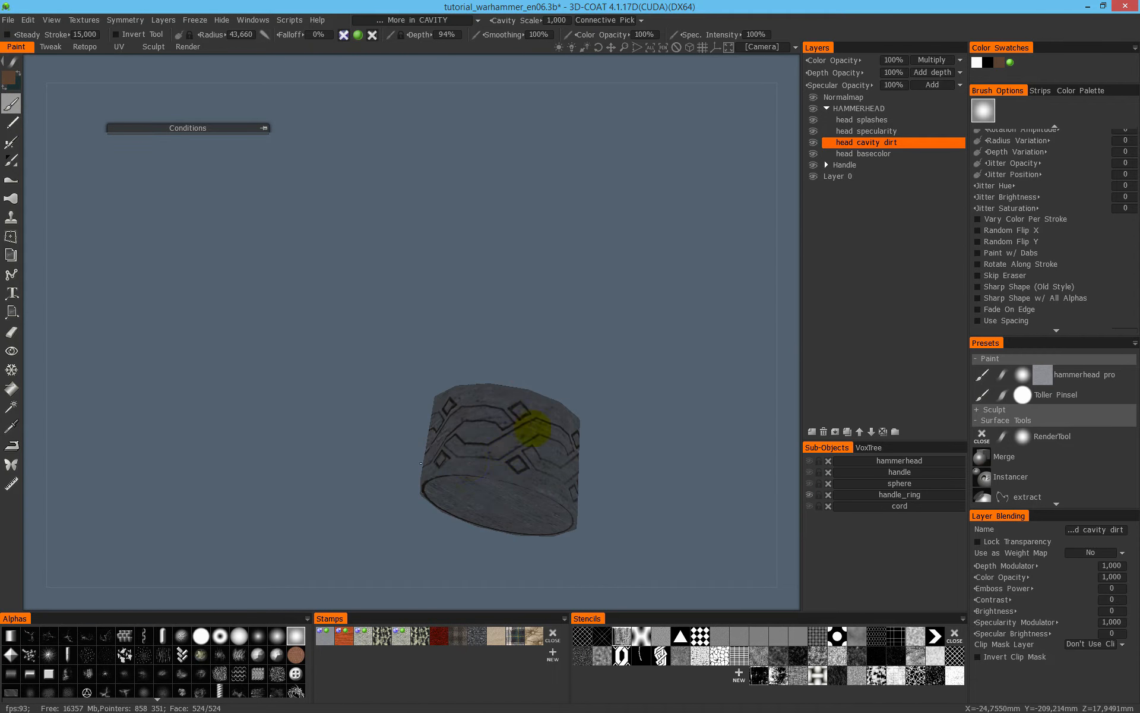
- Finish the dirt strokes on the handle ring, show all hammer parts, and examine the shaded result from the ring to the head
alt+drag(587, 476, 539, 506)
alt+drag(596, 411, 763, 407)
alt+click(811, 494)
scroll(491, 380, down, 3)
alt+drag(492, 380, 629, 362)
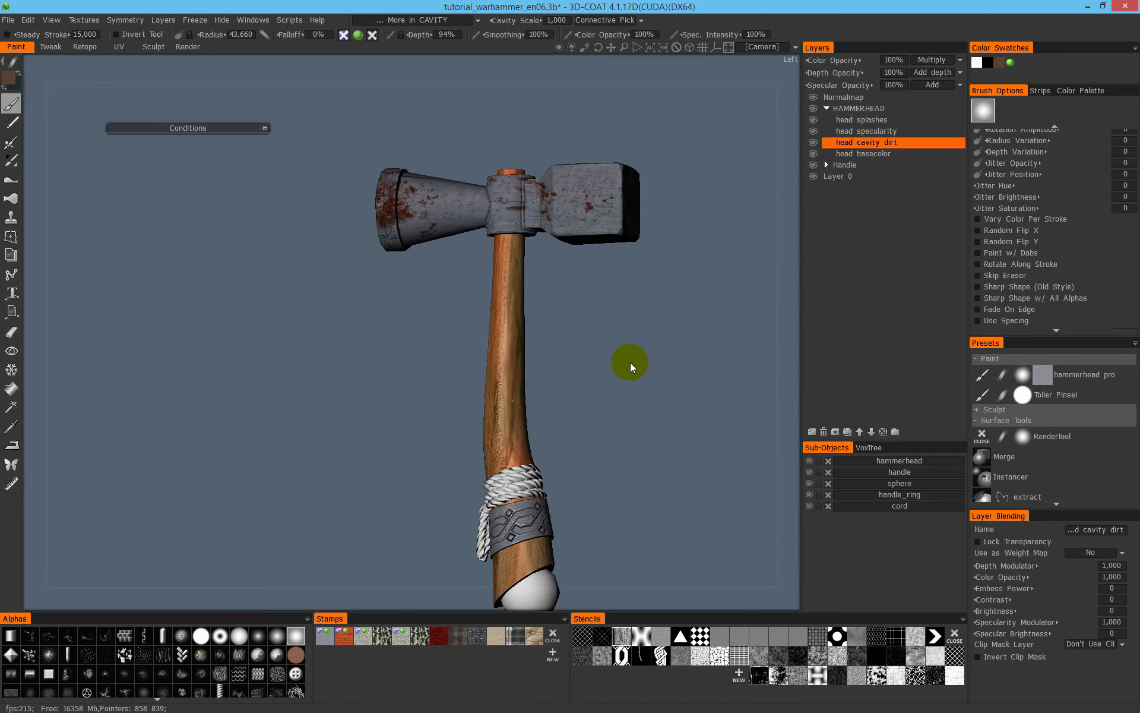
alt+right_drag(630, 362, 725, 368)
alt+middle_drag(725, 368, 547, 209)
alt+right_drag(547, 209, 580, 329)
alt+middle_drag(579, 330, 583, 558)
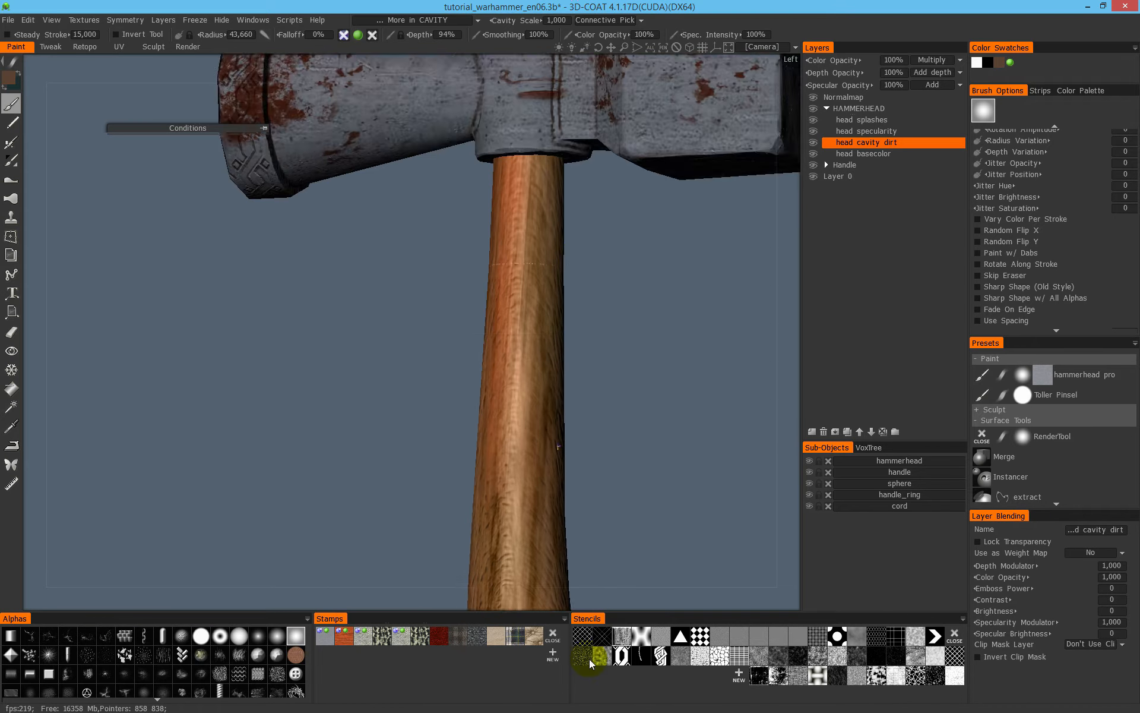
alt+middle_drag(583, 148, 585, 510)
mouse_move(585, 511)
alt+mouse_down()
mouse_move(570, 382)
mouse_move(549, 386)
alt+mouse_up()
- Examine the whole hammer in specularity shading with the head specularity layer selected
key(4)
alt+right_drag(600, 387, 428, 385)
alt+middle_drag(524, 381, 597, 249)
click(884, 131)
drag(575, 354, 696, 326)
drag(719, 188, 433, 341)
drag(590, 261, 601, 402)
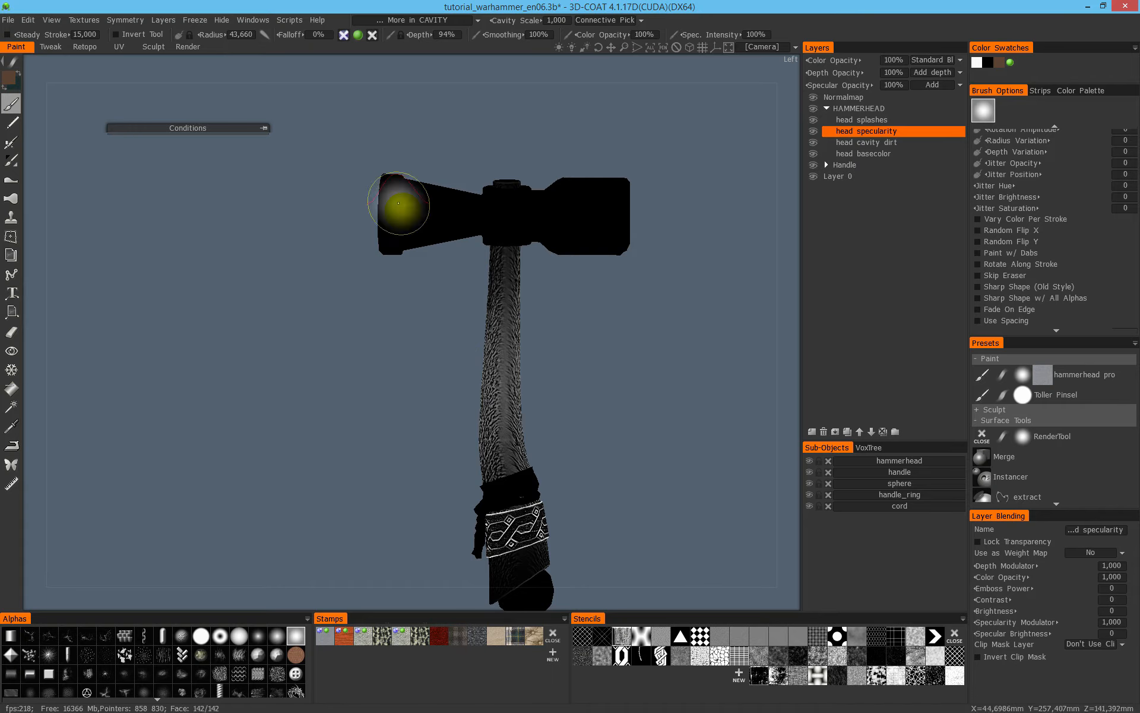
right_drag(677, 261, 703, 215)
middle_drag(620, 330, 549, 355)
right_drag(555, 297, 568, 315)
middle_drag(611, 348, 649, 440)
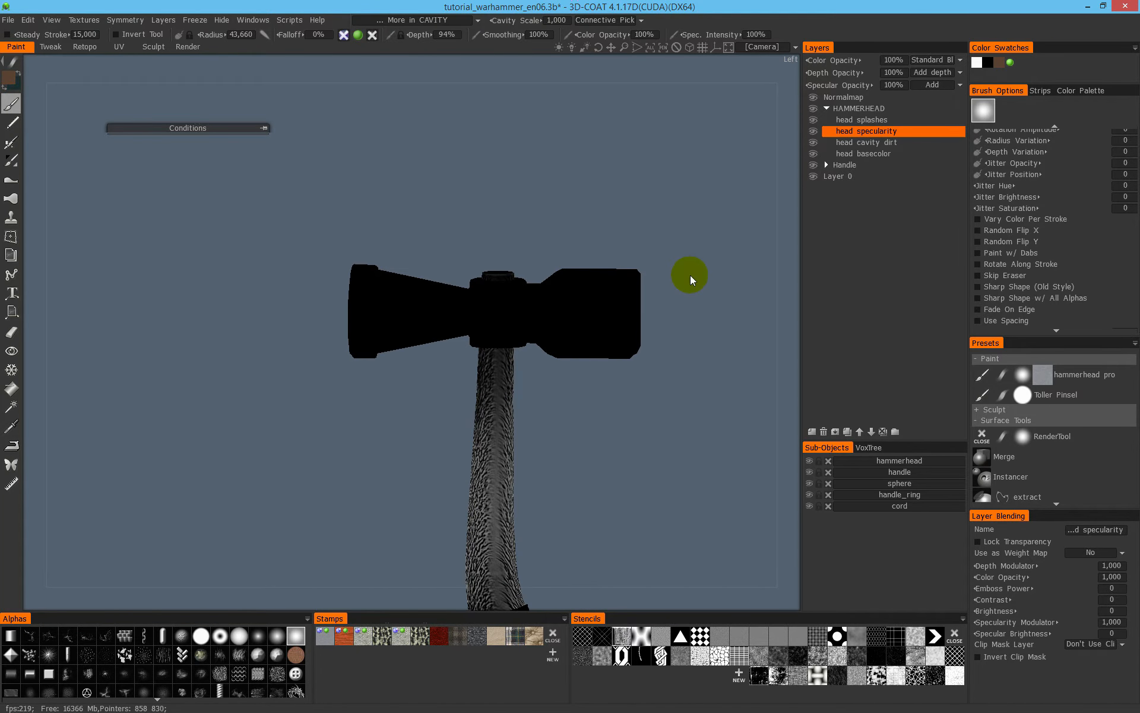
- Undo the recent painting far enough back to recover the specular edge highlights on the hammer head
click(8, 22)
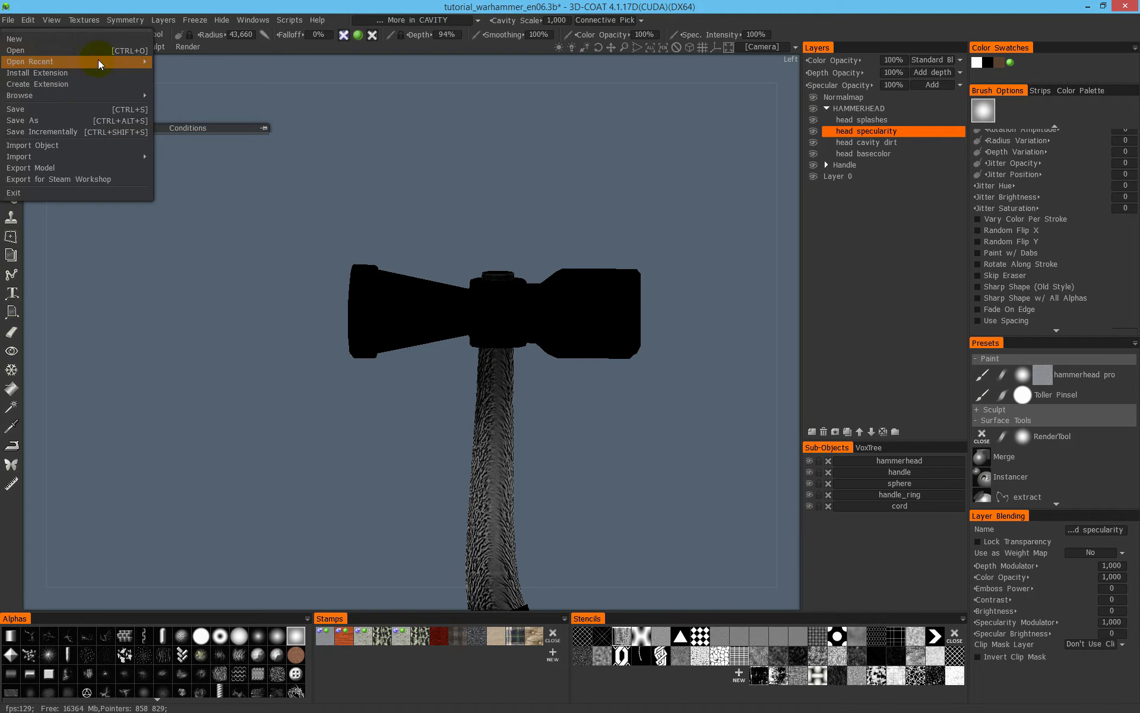
middle_drag(567, 350, 624, 192)
right_drag(623, 192, 573, 143)
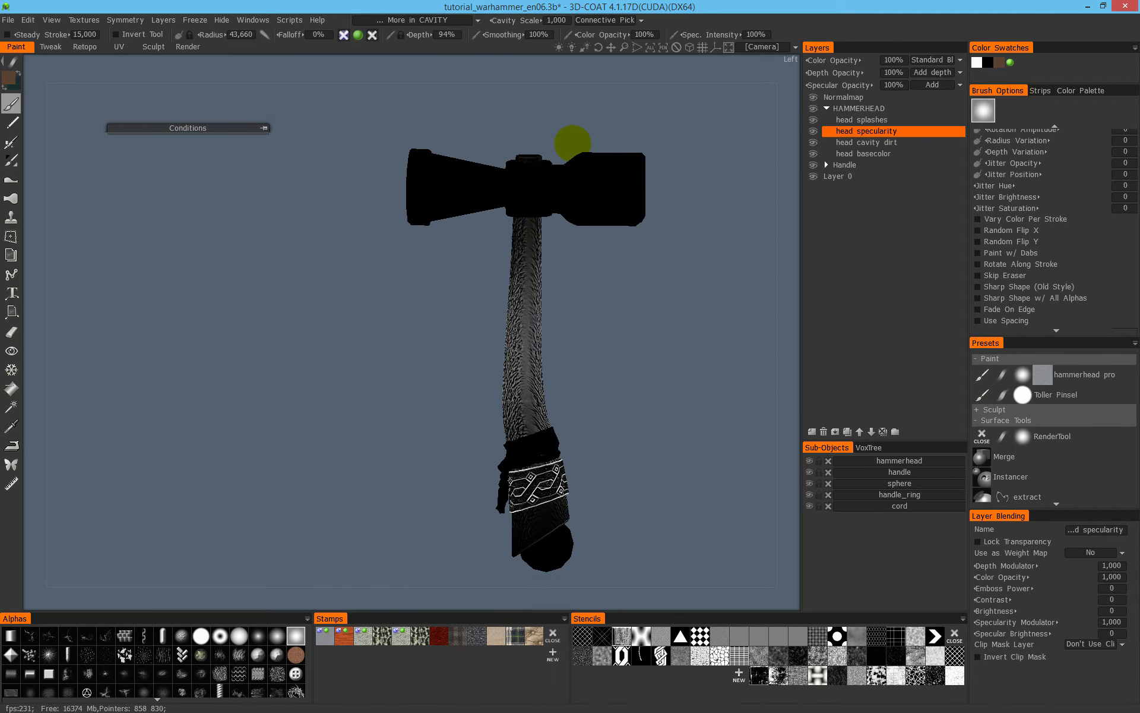
key(Down)
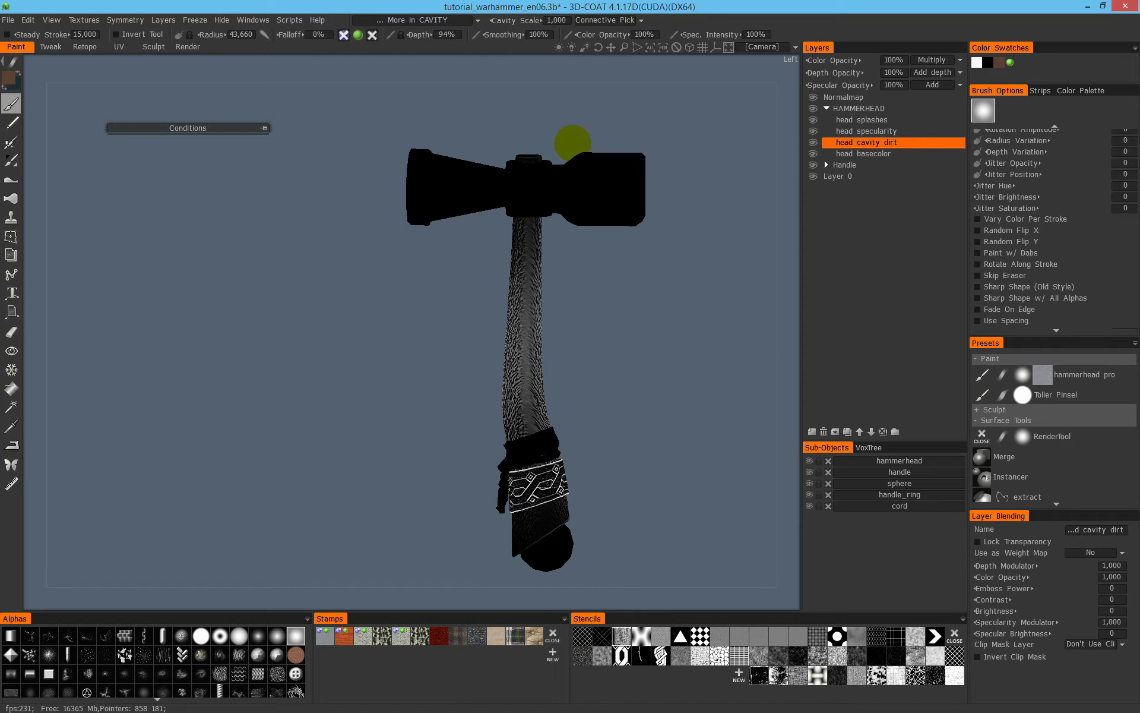
key(Up)
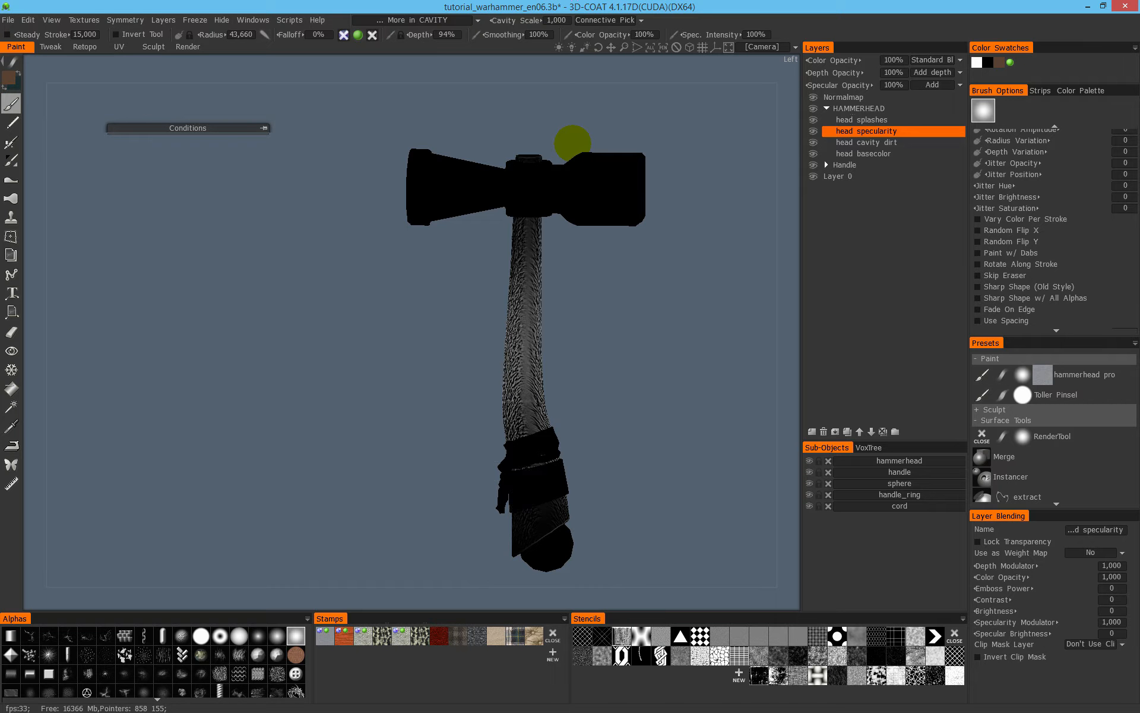
key(ctrl+z)
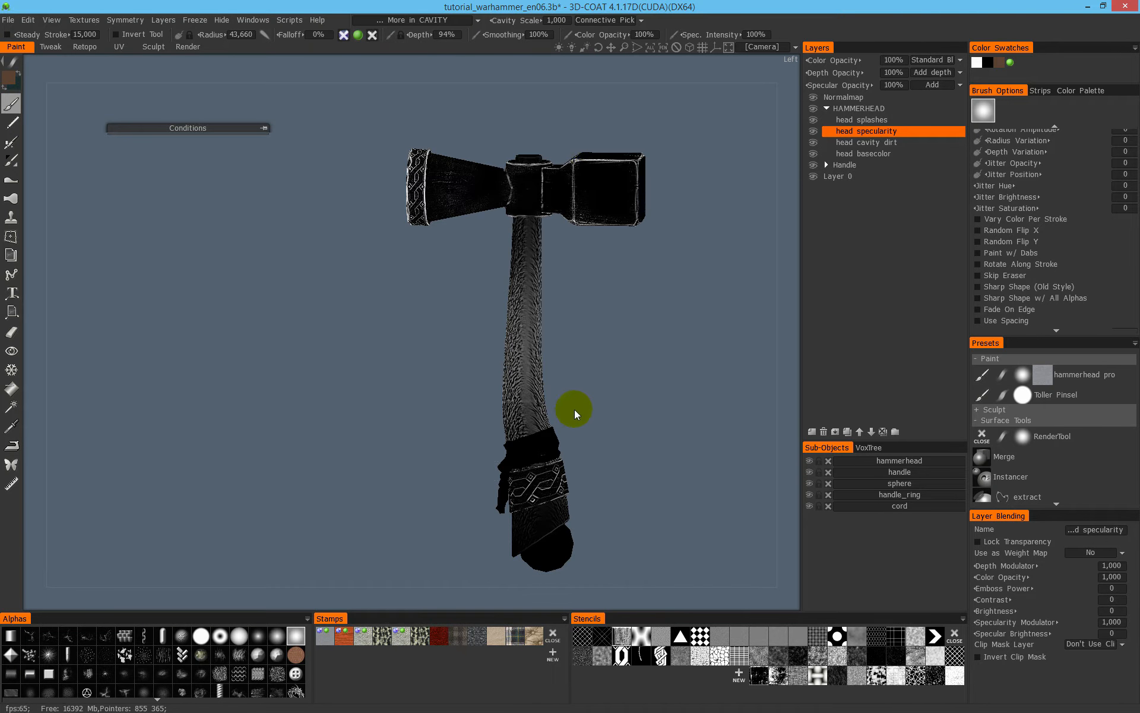
- Isolate the handle ring and view its ornament and upper opening in specularity shading
scroll(575, 409, up, 3)
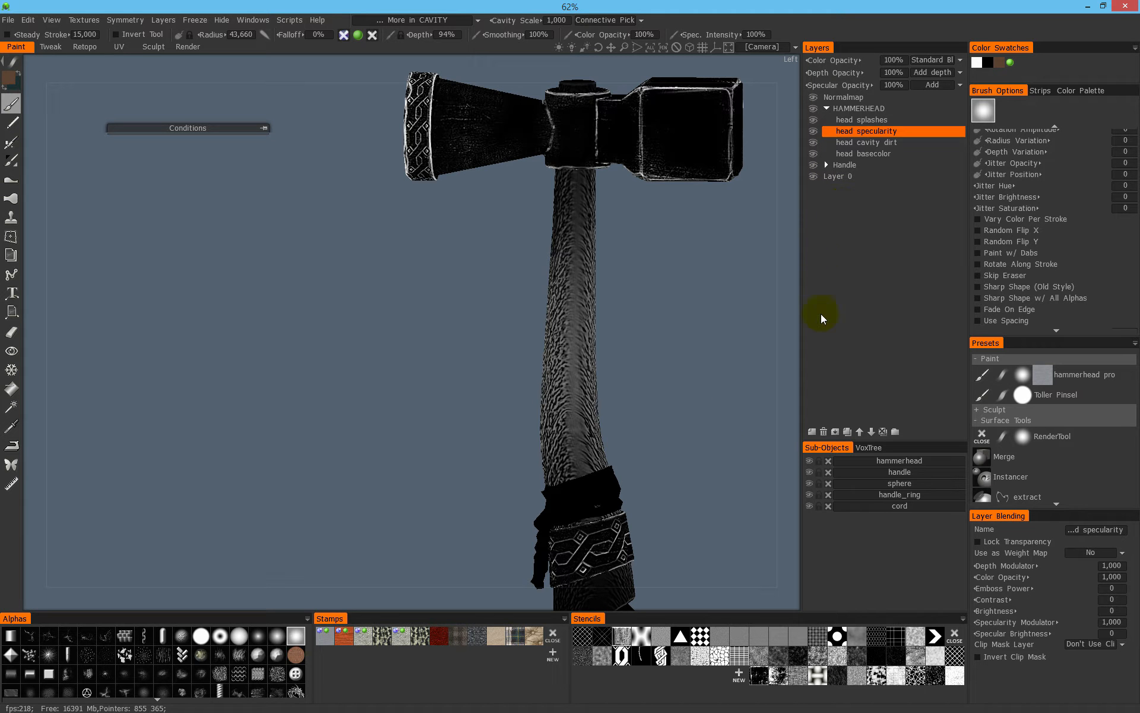
alt+click(810, 495)
middle_drag(638, 480, 608, 351)
drag(641, 339, 731, 362)
middle_drag(656, 333, 592, 299)
right_drag(593, 299, 624, 309)
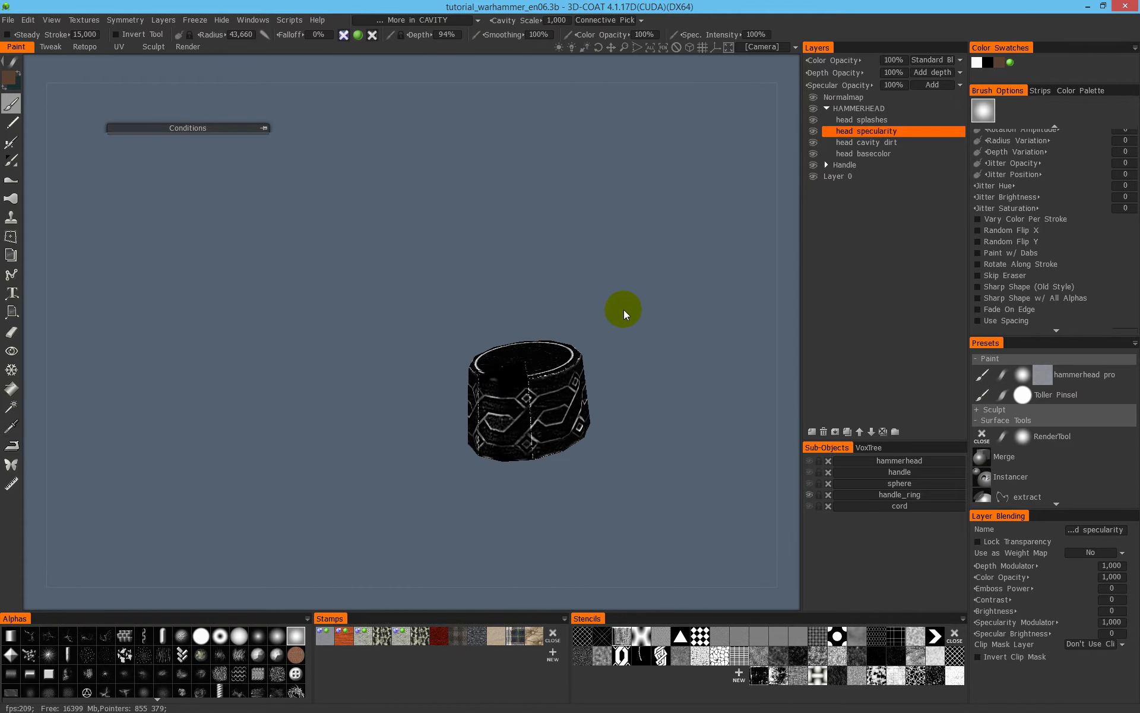
drag(624, 309, 654, 358)
- Try to erase only the handle ring's specularity with the Eraser, turning colour off and specularity on
click(12, 332)
key(e)
drag(711, 240, 312, 559)
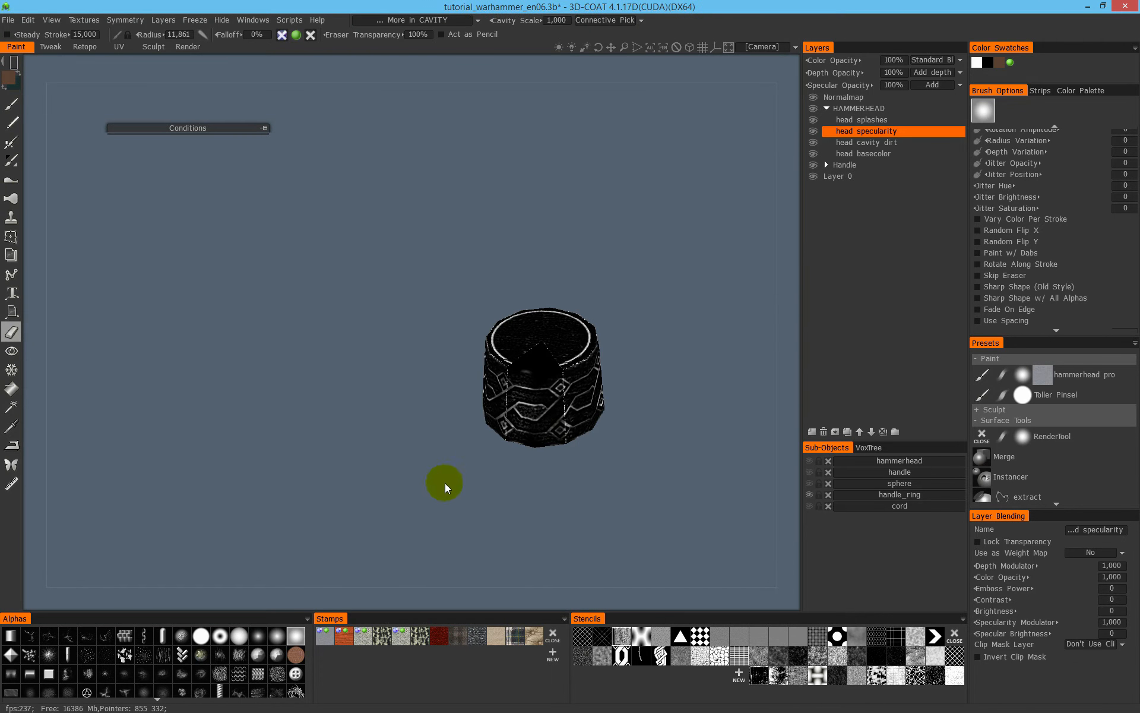
click(296, 35)
click(311, 36)
drag(682, 218, 408, 509)
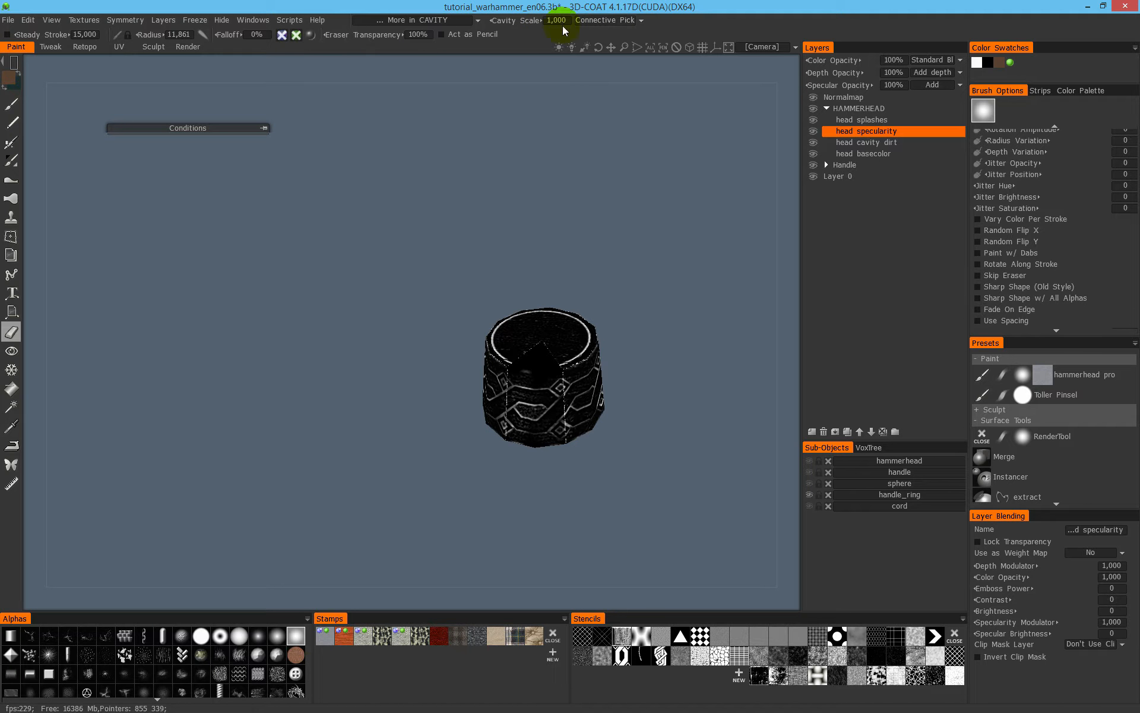
- Clear the handle ring's specularity by filling it with a rectangular brush shape at 0% specular intensity, with the Height/Color Limiter set to None
click(14, 107)
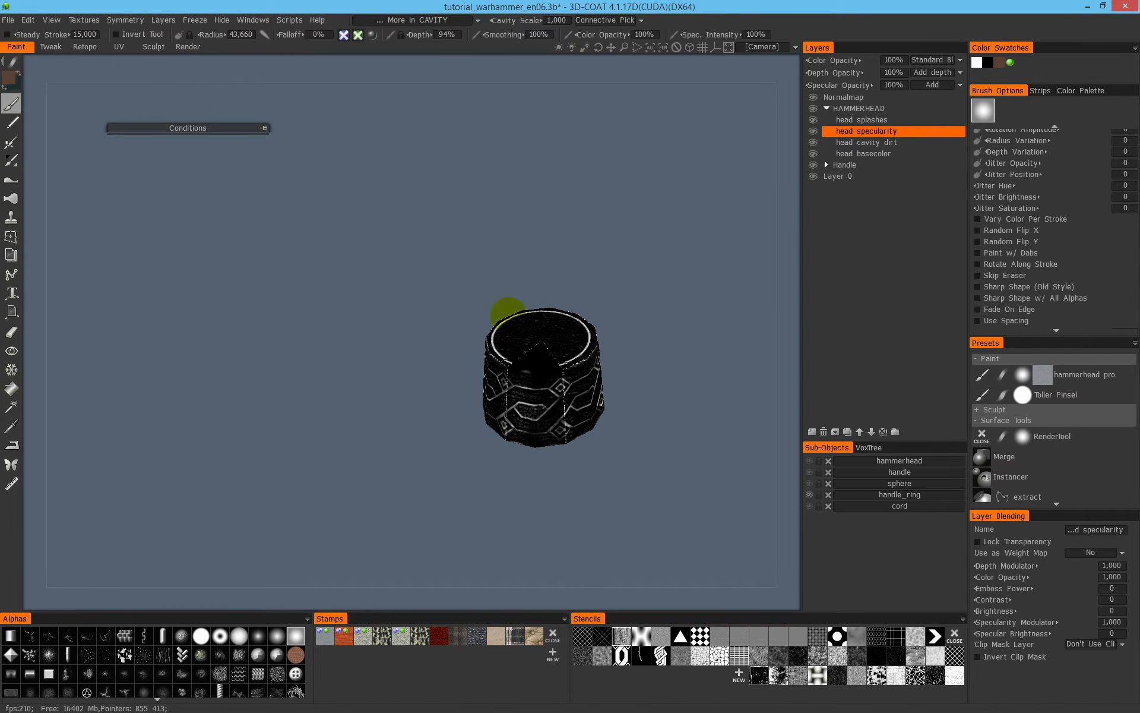
middle_drag(506, 342, 432, 402)
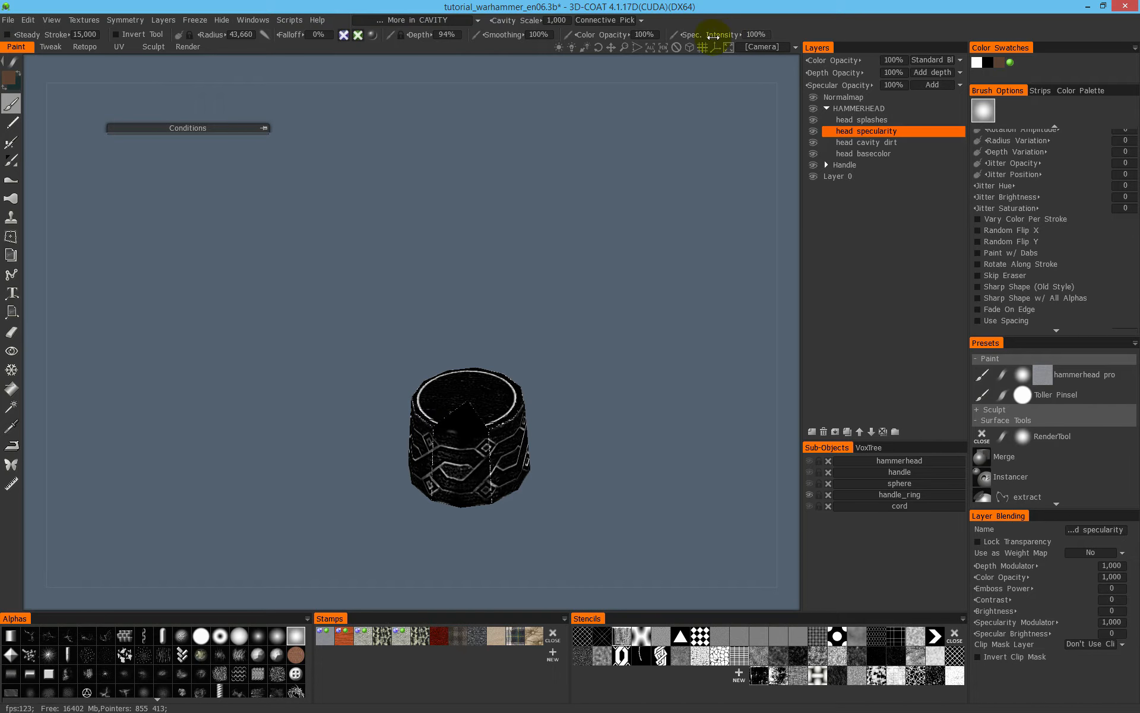
drag(385, 401, 214, 306)
key(space)
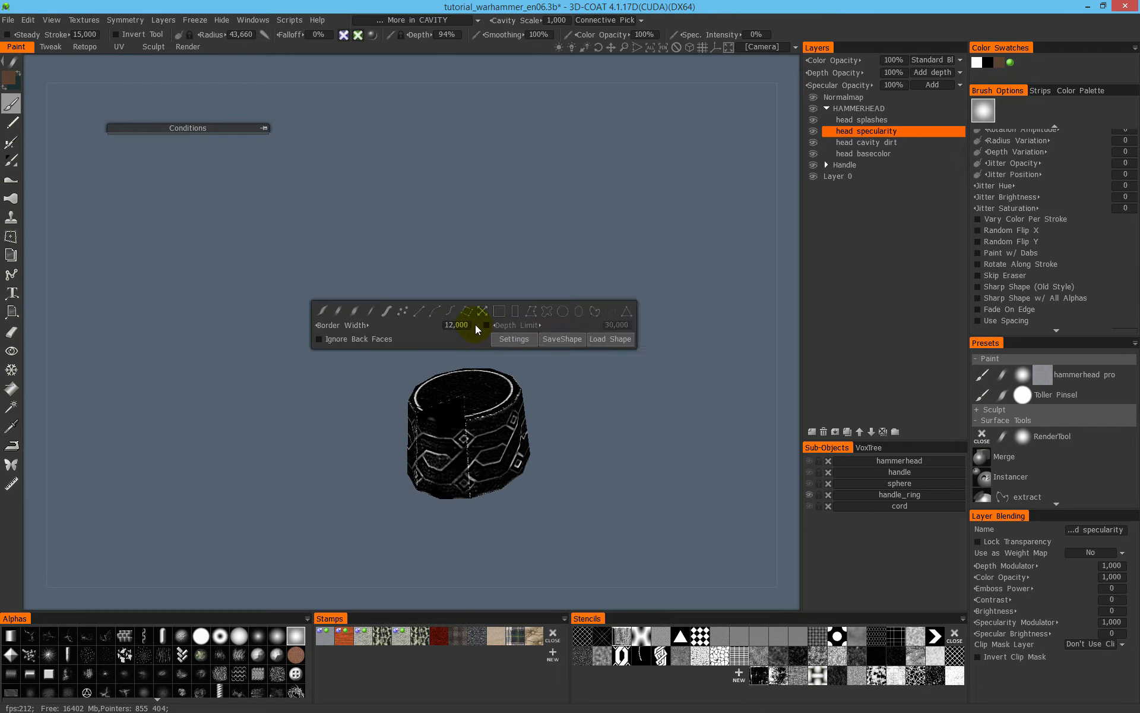
click(519, 308)
drag(636, 301, 295, 601)
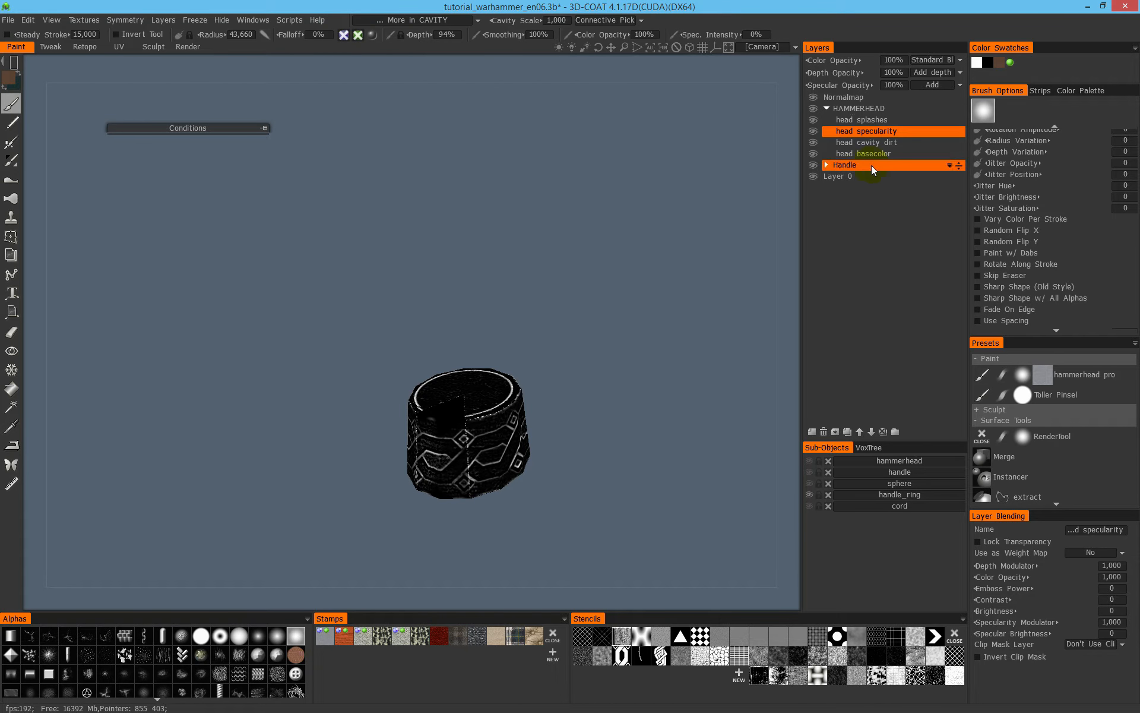
mouse_move(357, 36)
click(409, 21)
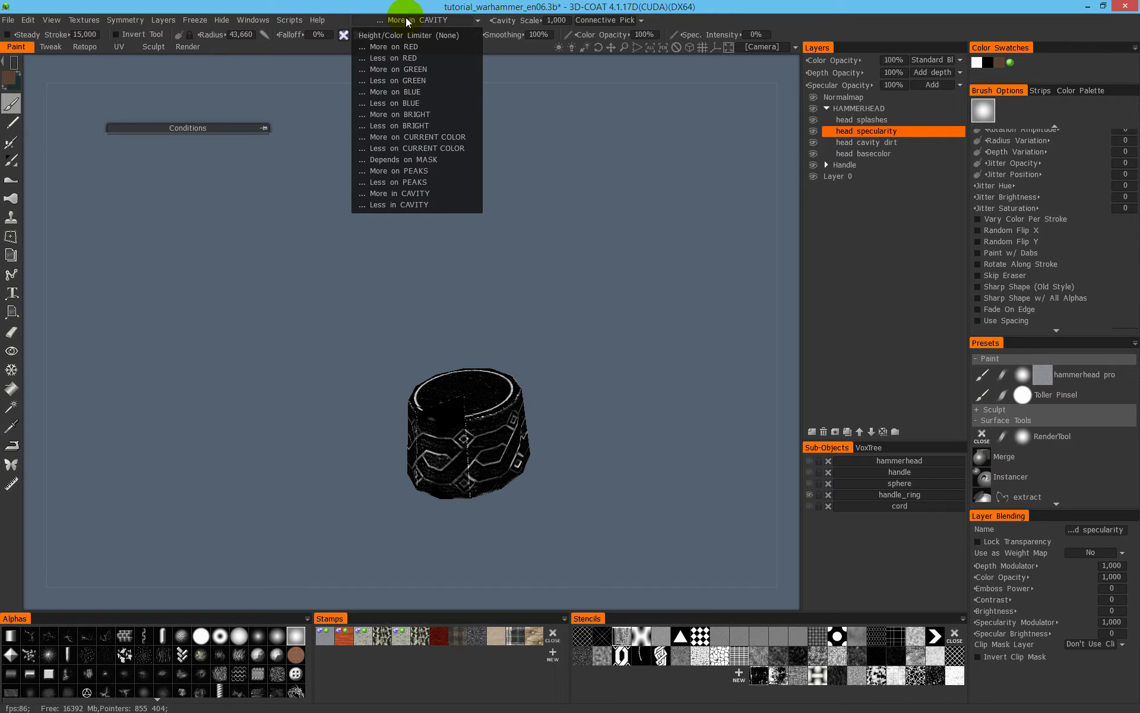
click(411, 35)
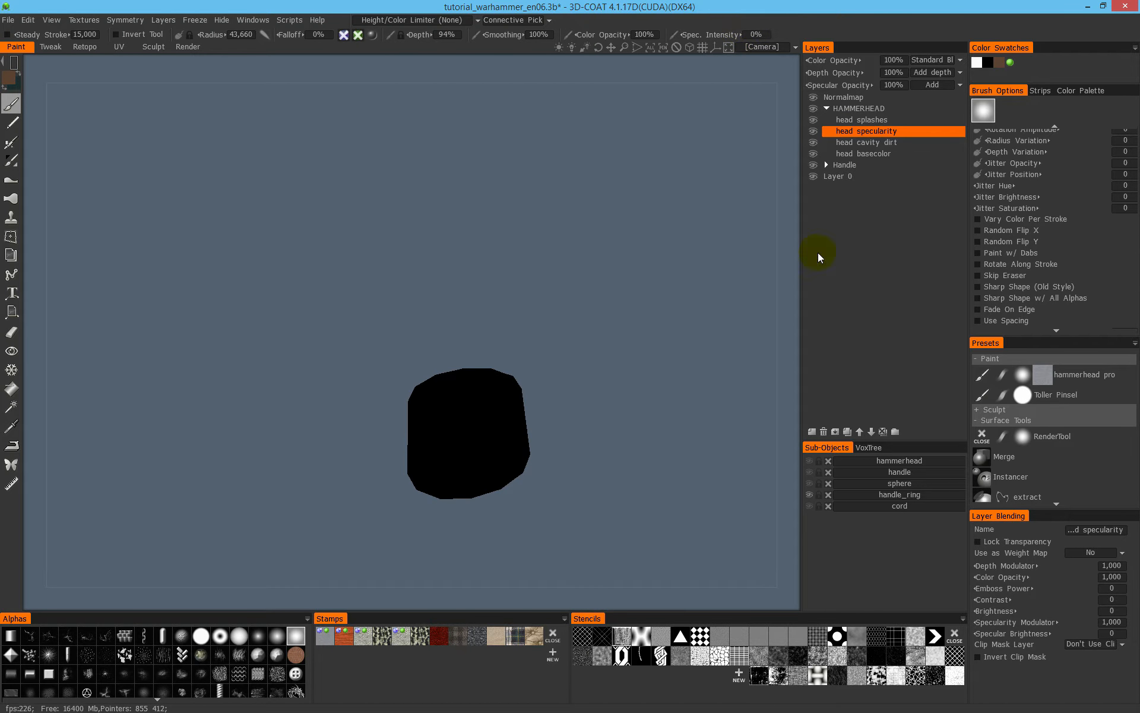
- Check the cleared handle ring against the whole hammer, isolate it again, and compare its shaded and specularity views
scroll(461, 344, down, 5)
middle_drag(470, 391, 498, 486)
alt+click(811, 494)
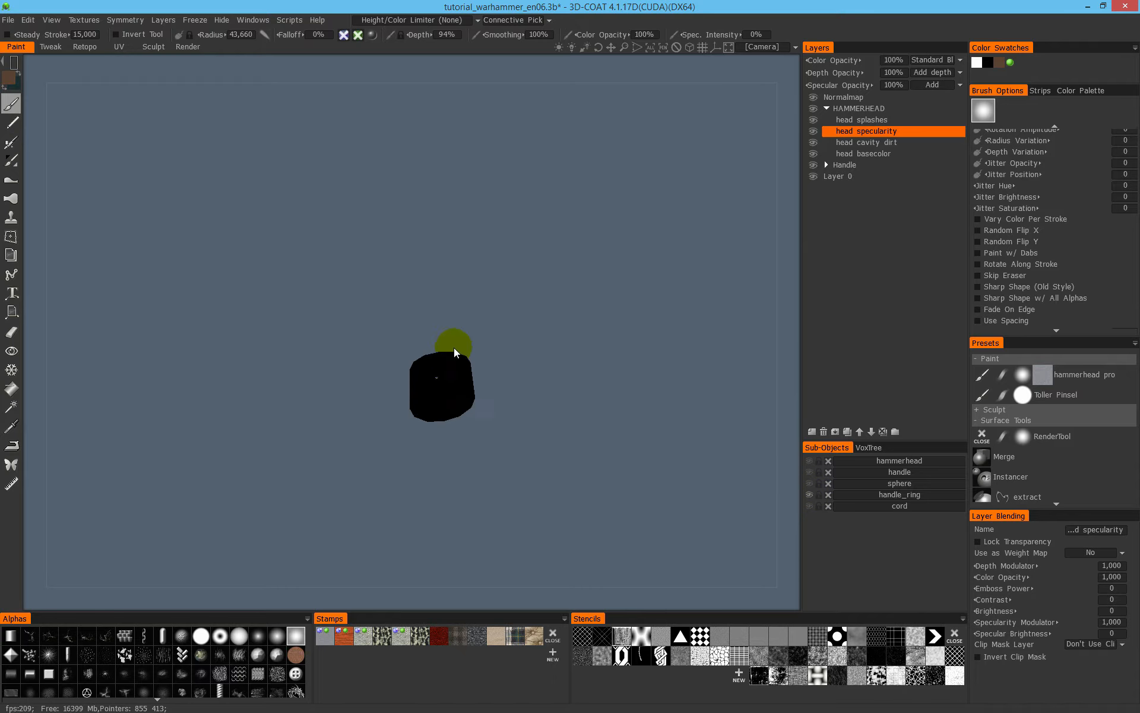
scroll(525, 332, up, 6)
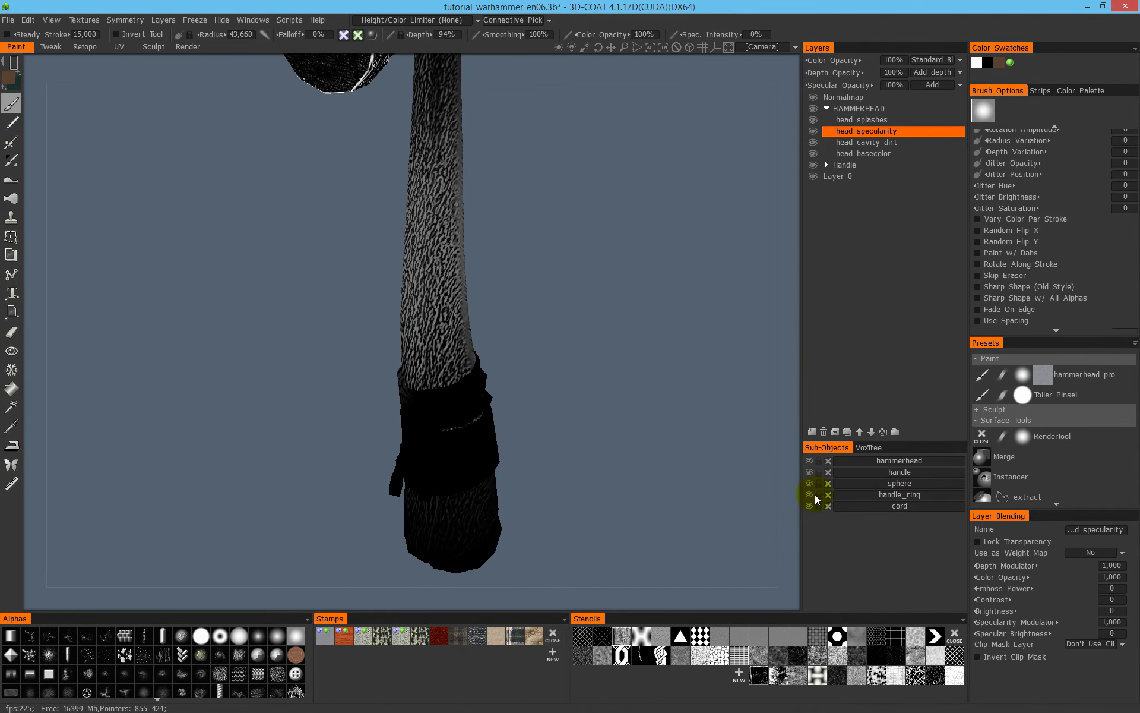
alt+click(818, 495)
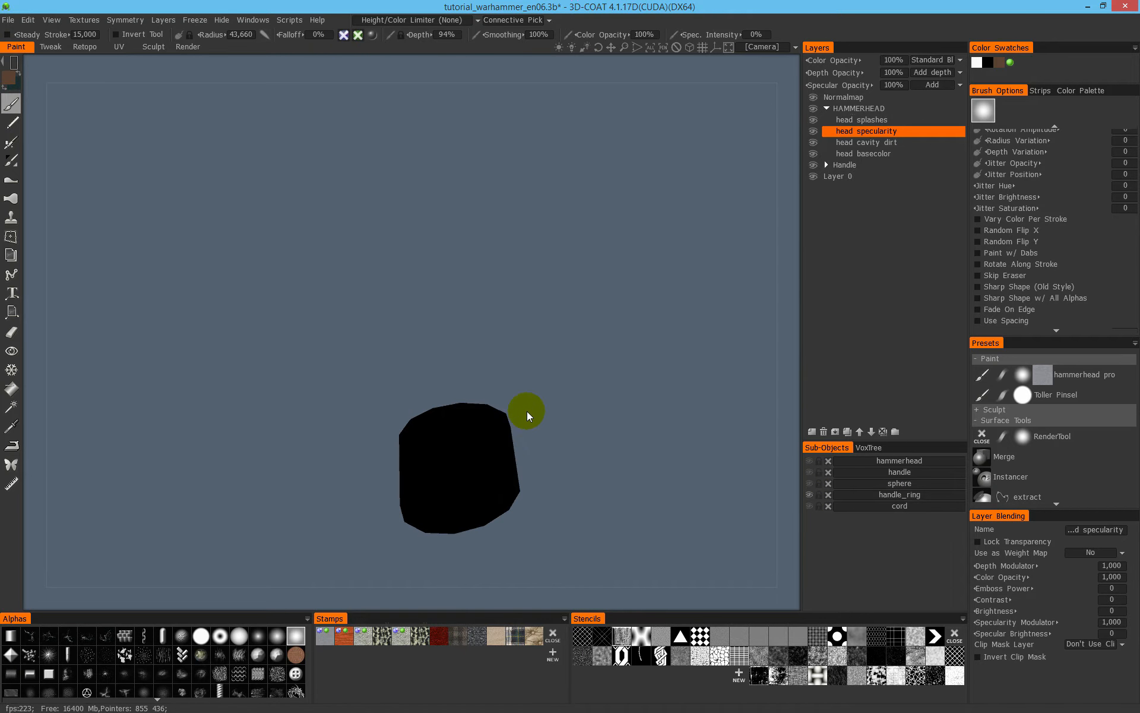
right_drag(536, 450, 594, 392)
middle_drag(601, 216, 588, 113)
right_drag(544, 296, 614, 315)
middle_drag(555, 360, 588, 316)
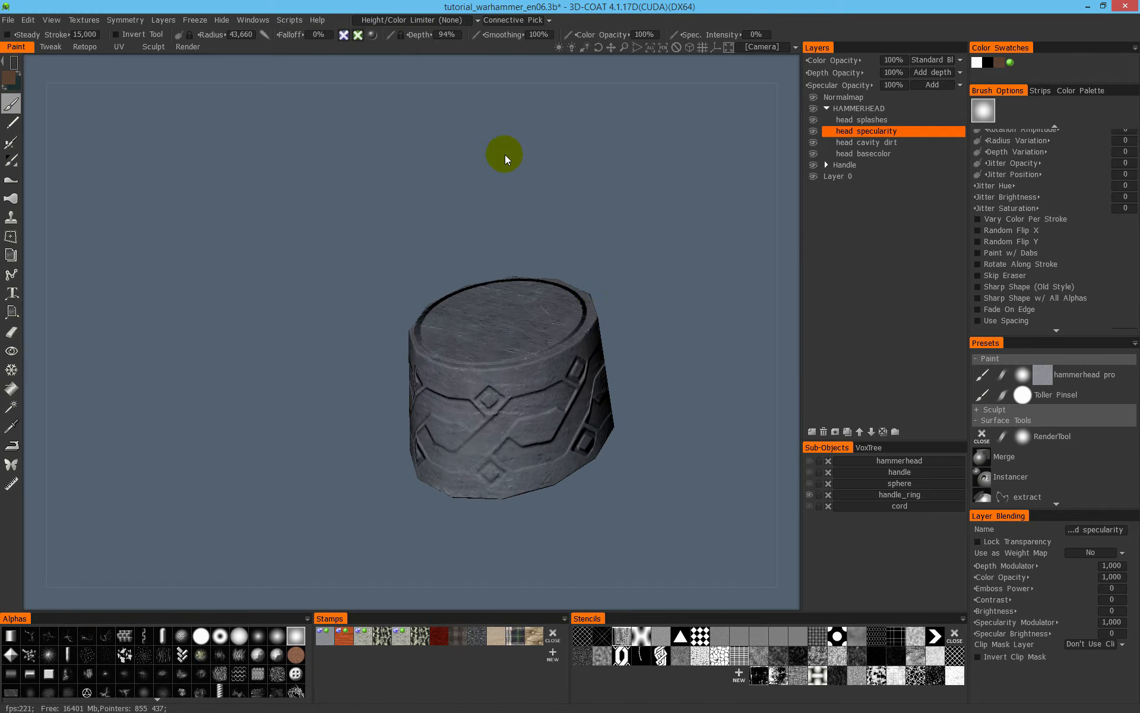
key(3)
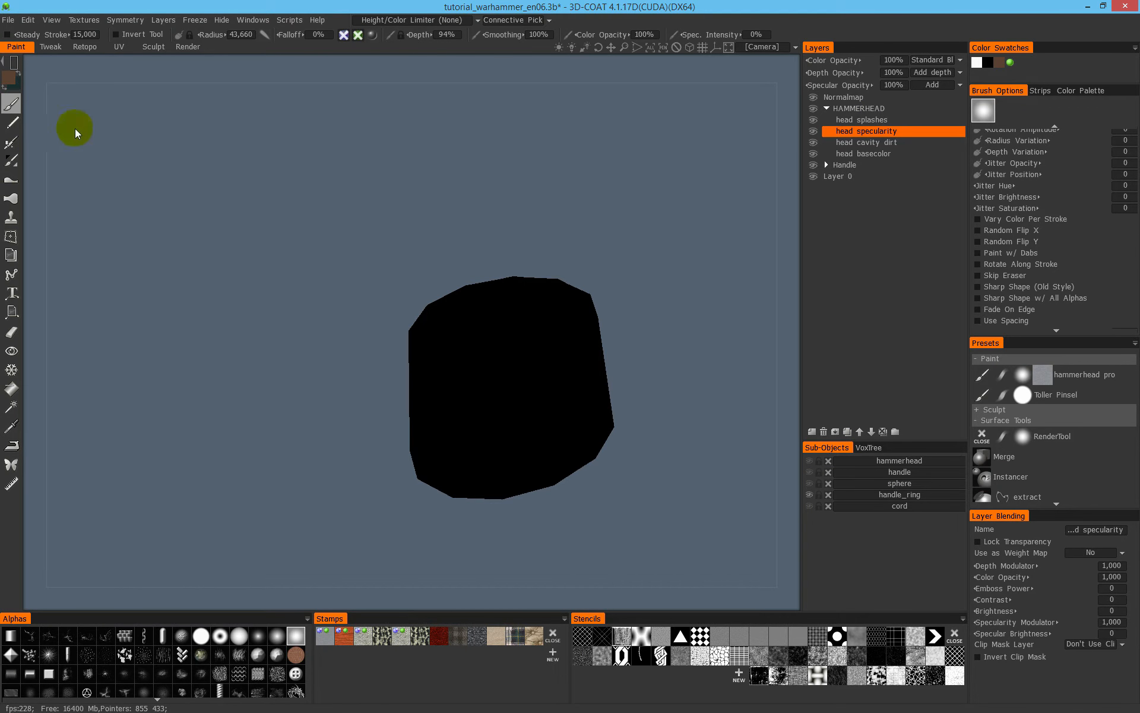
- Set the specular intensity to 100%, the painting condition to Less in CAVITY, and switch back to a freehand brush stroke
drag(713, 35, 739, 36)
mouse_move(550, 363)
mouse_down()
mouse_move(558, 355)
mouse_move(527, 425)
mouse_move(428, 470)
mouse_up()
click(457, 22)
click(433, 20)
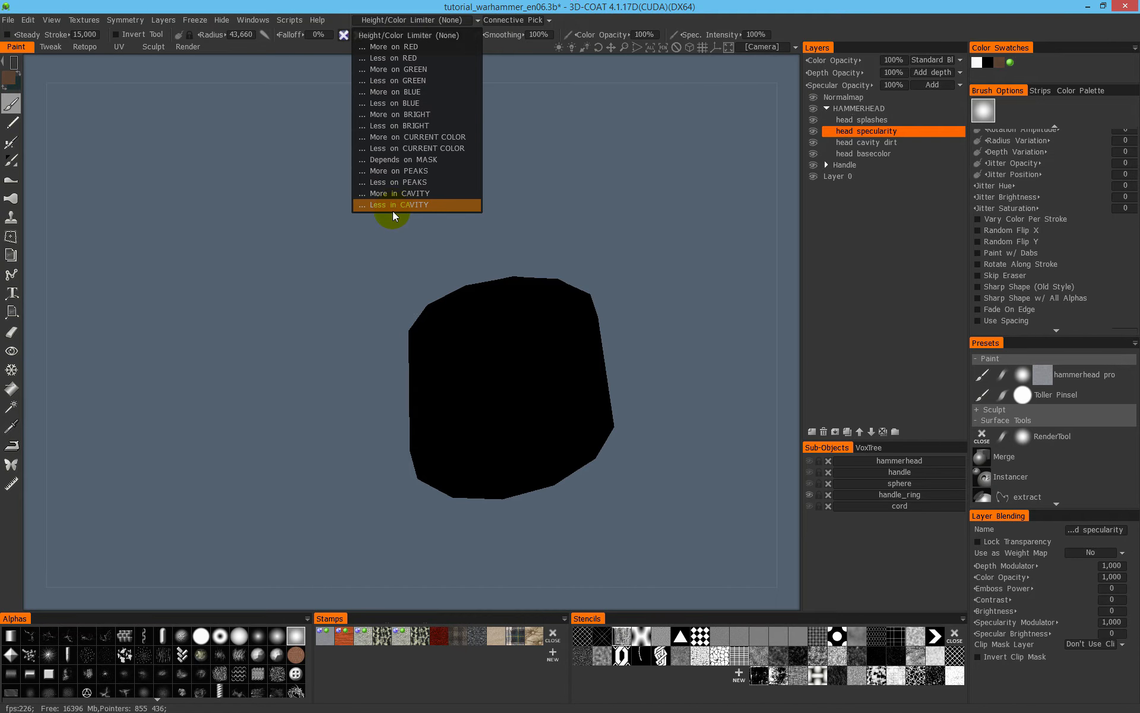
click(394, 209)
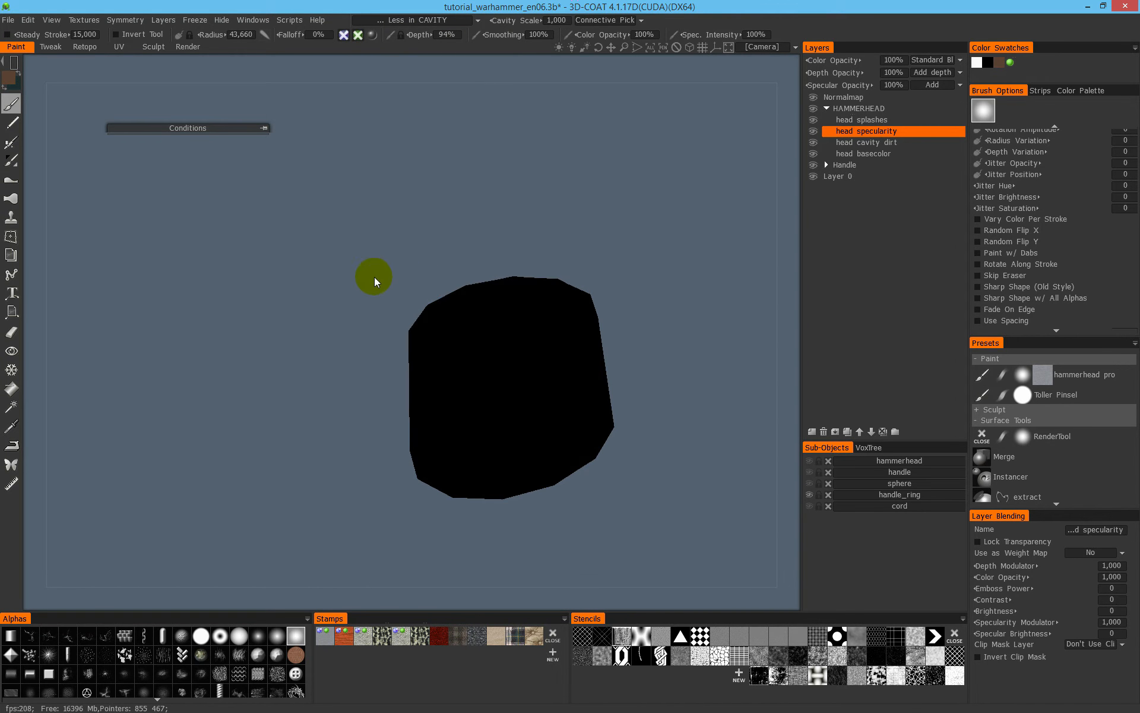
key(space)
click(245, 279)
- Paint specularity around the whole handle ring, covering its raised ornament and rims, and check it in shaded view
mouse_move(532, 338)
mouse_down()
mouse_move(436, 494)
mouse_move(616, 437)
mouse_up()
mouse_move(683, 392)
mouse_down()
mouse_move(629, 318)
mouse_move(594, 357)
mouse_up()
drag(297, 368, 483, 379)
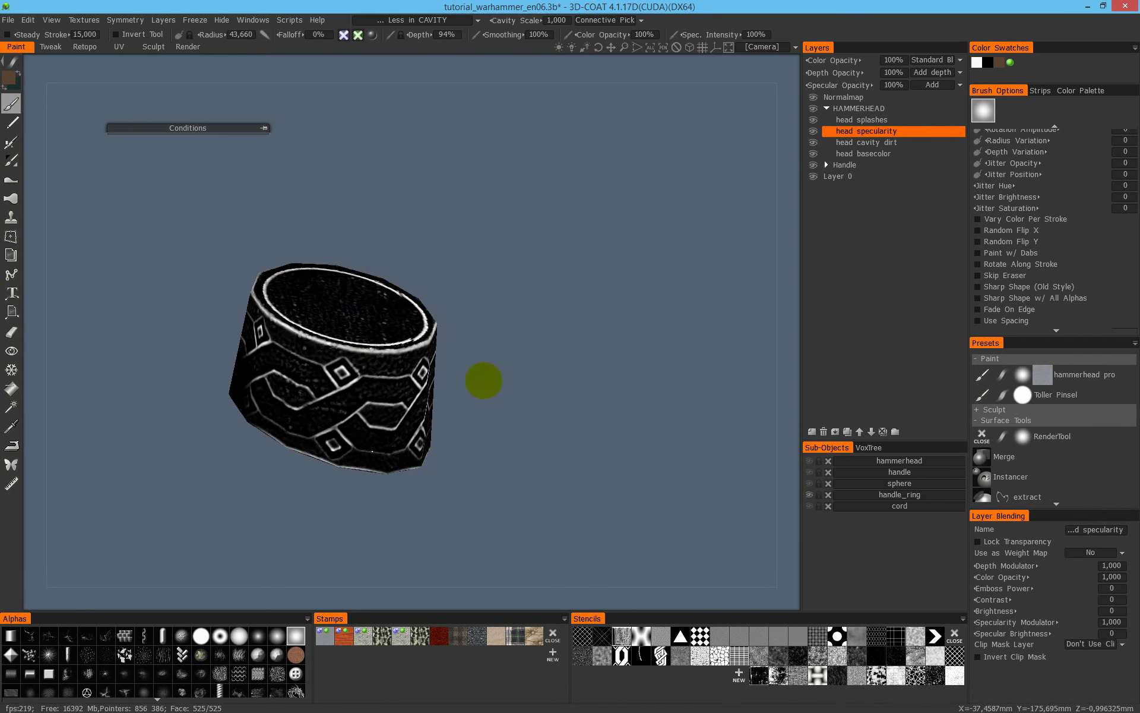
middle_drag(410, 264, 572, 369)
drag(571, 369, 629, 327)
drag(630, 524, 598, 412)
mouse_move(630, 363)
mouse_down()
mouse_move(540, 231)
mouse_move(493, 238)
mouse_up()
drag(382, 326, 351, 321)
middle_drag(445, 256, 596, 347)
drag(595, 346, 541, 362)
drag(380, 404, 516, 410)
right_drag(497, 319, 318, 337)
key(1)
right_drag(594, 295, 474, 315)
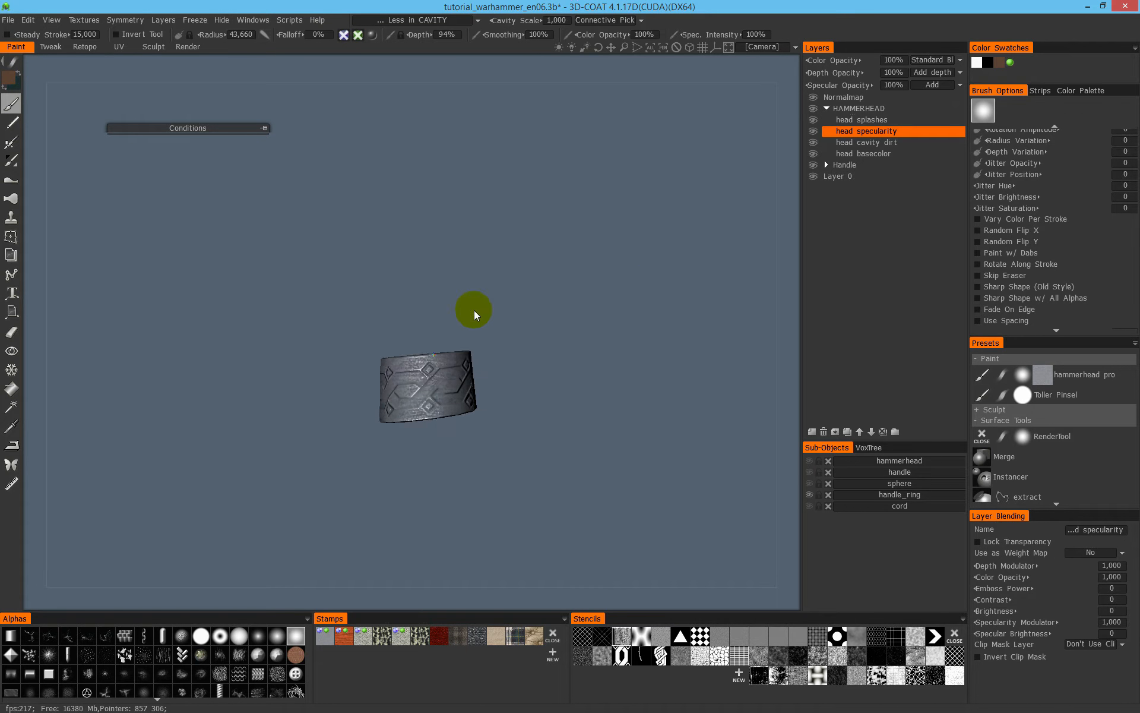
drag(474, 315, 458, 324)
right_drag(458, 323, 641, 281)
- Set the painting condition to More in CAVITY, enable colour with specularity off, and select the head cavity dirt layer
click(419, 19)
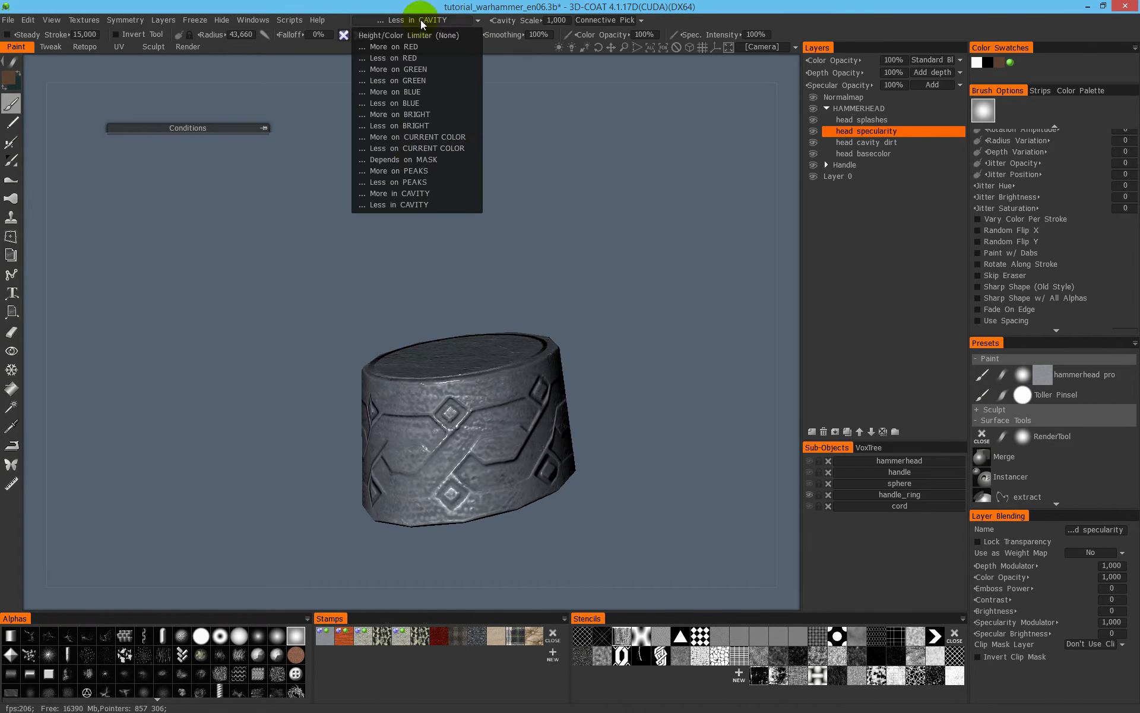
click(455, 176)
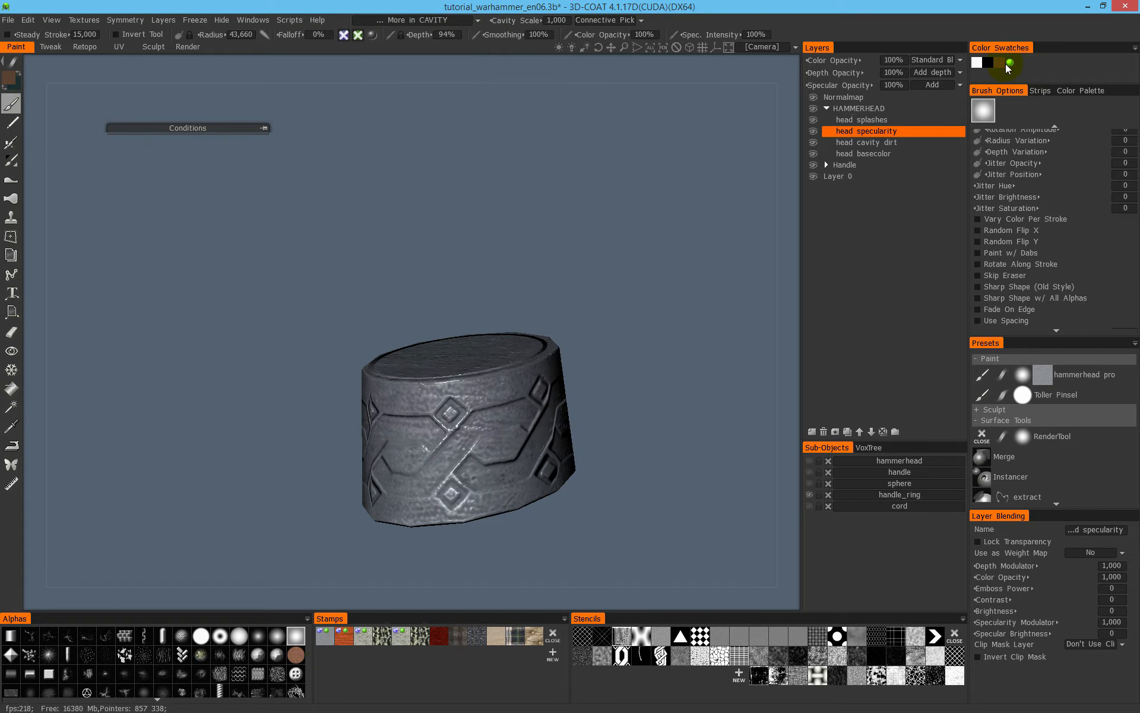
click(359, 35)
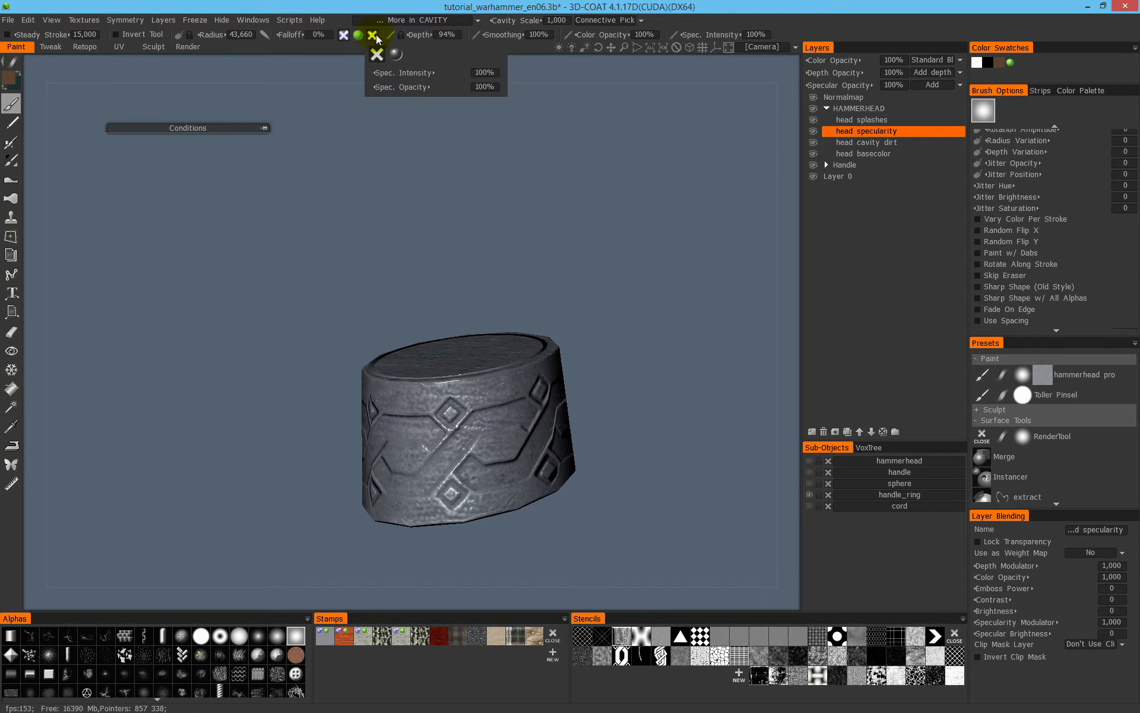
click(879, 143)
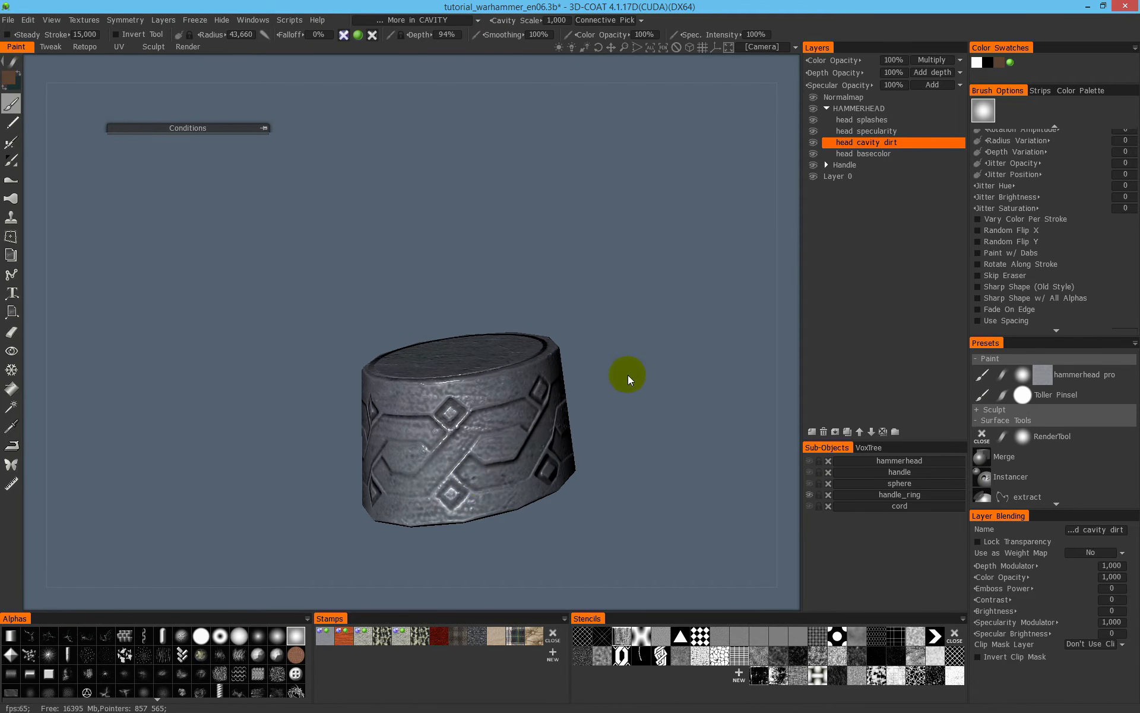
- Paint brown cavity dirt around the handle ring's engraved ornament, underside and upper face
alt+drag(552, 397, 557, 371)
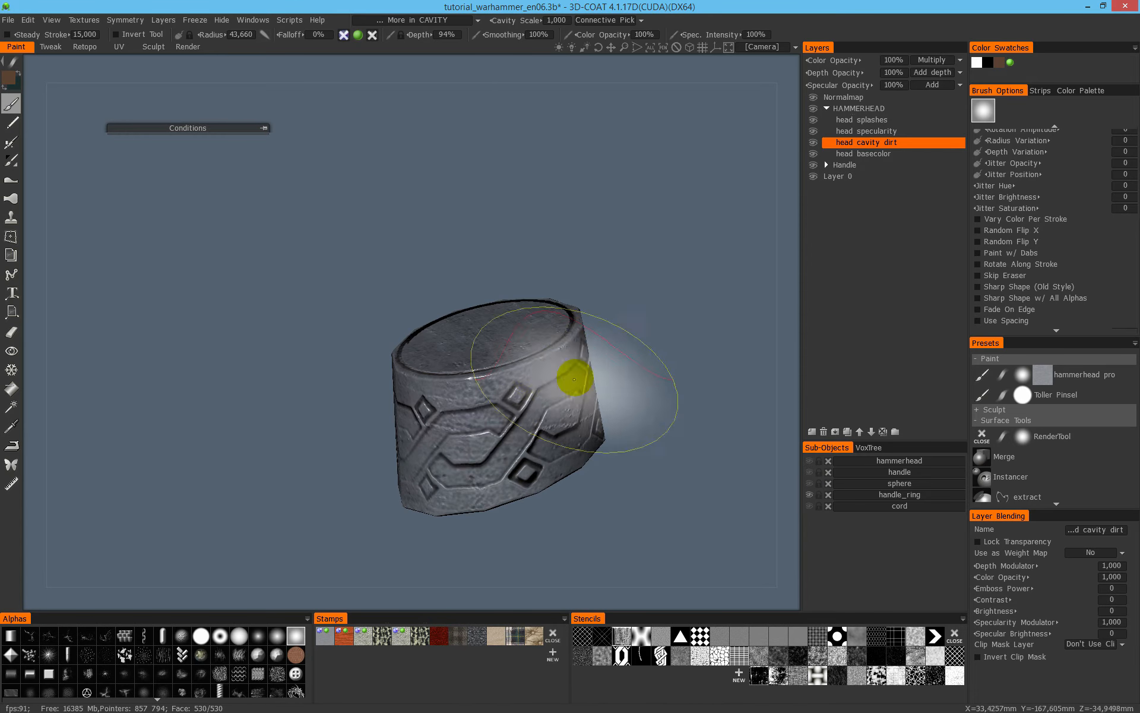
alt+middle_drag(456, 444, 625, 342)
mouse_move(627, 355)
alt+mouse_down()
mouse_move(621, 433)
mouse_move(357, 471)
mouse_move(594, 427)
mouse_move(643, 445)
mouse_move(611, 433)
mouse_move(552, 449)
alt+mouse_up()
alt+middle_drag(511, 457, 370, 456)
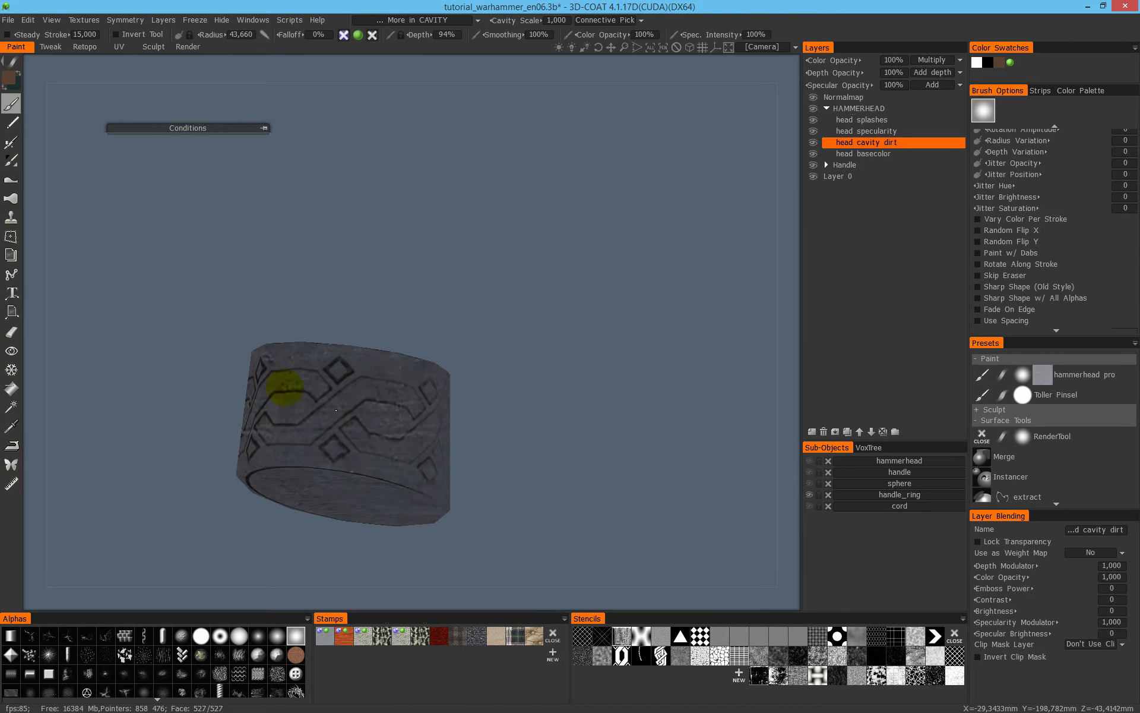
mouse_move(394, 390)
alt+mouse_down()
mouse_move(407, 408)
mouse_move(435, 394)
mouse_move(608, 441)
alt+mouse_up()
alt+middle_drag(527, 456, 303, 400)
mouse_move(303, 400)
alt+mouse_down()
mouse_move(416, 380)
mouse_move(321, 406)
alt+mouse_up()
alt+drag(422, 414, 543, 397)
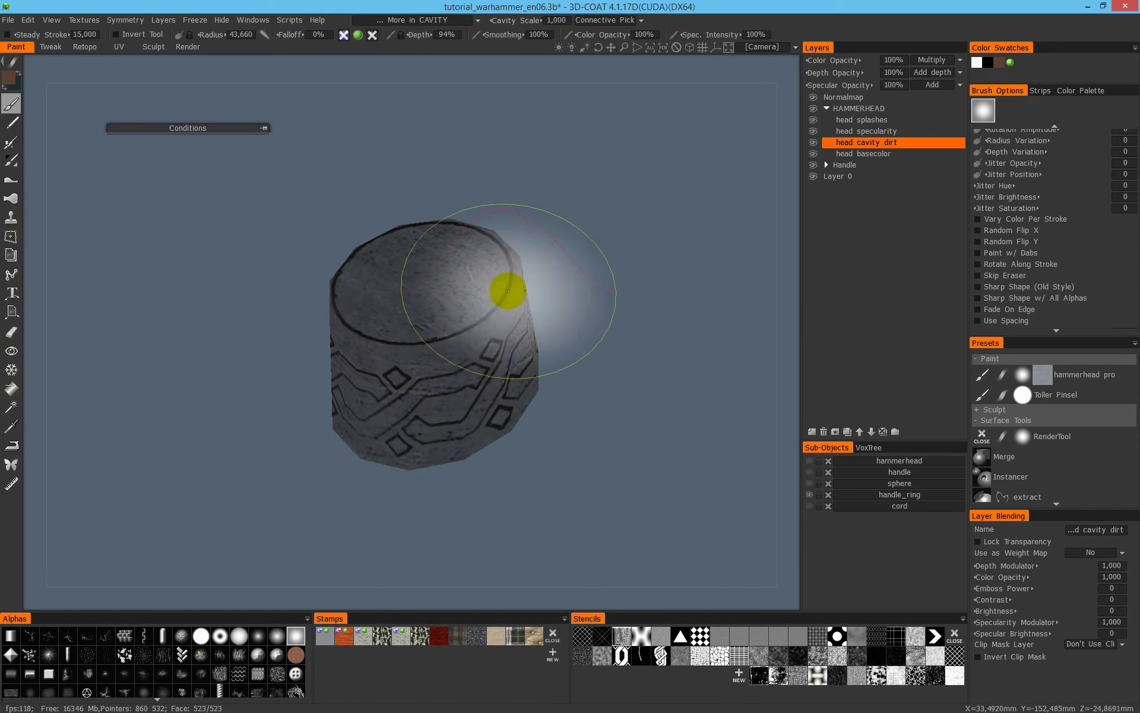
mouse_move(522, 337)
alt+mouse_down()
mouse_move(493, 333)
mouse_move(466, 287)
alt+mouse_up()
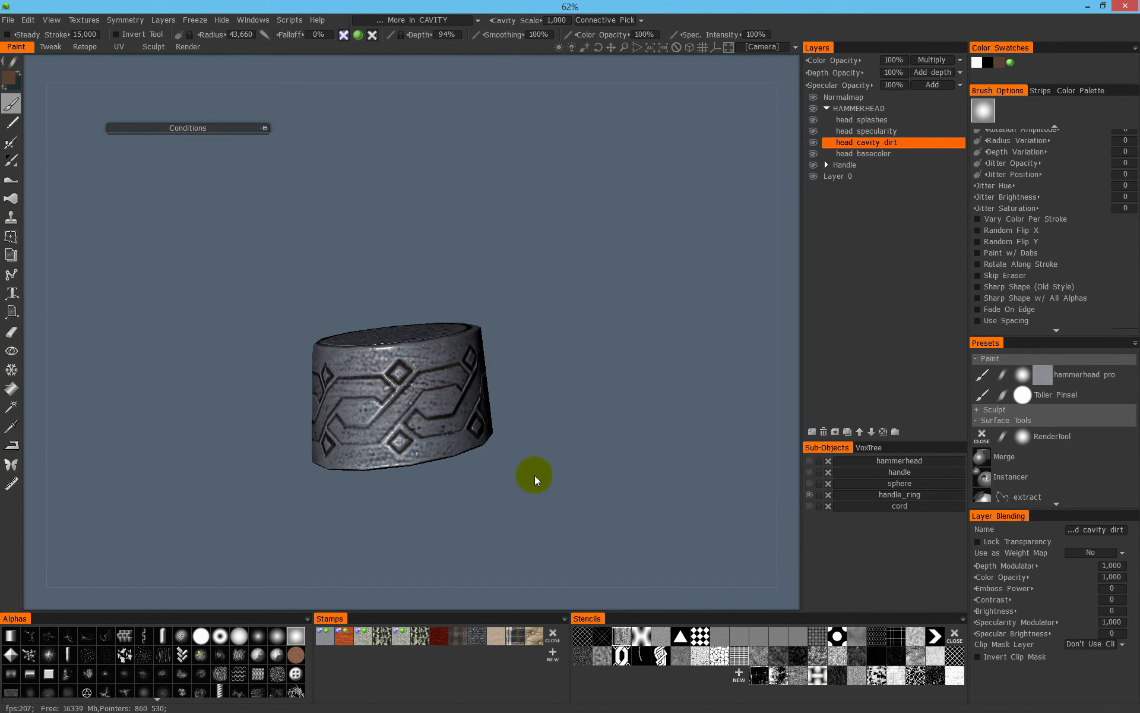
- Show all hammer parts and examine the specularity of the ring, shaft and head
alt+click(807, 494)
scroll(354, 394, down, 5)
alt+middle_drag(475, 258, 527, 383)
mouse_move(527, 384)
alt+mouse_down()
mouse_move(486, 356)
mouse_move(359, 381)
mouse_move(372, 452)
mouse_move(414, 452)
mouse_move(546, 396)
mouse_move(547, 370)
alt+mouse_up()
key(4)
scroll(555, 265, up, 5)
mouse_move(555, 265)
alt+mouse_down()
mouse_move(614, 276)
mouse_move(490, 266)
mouse_move(562, 318)
alt+mouse_up()
alt+middle_drag(562, 318, 561, 466)
scroll(529, 415, up, 4)
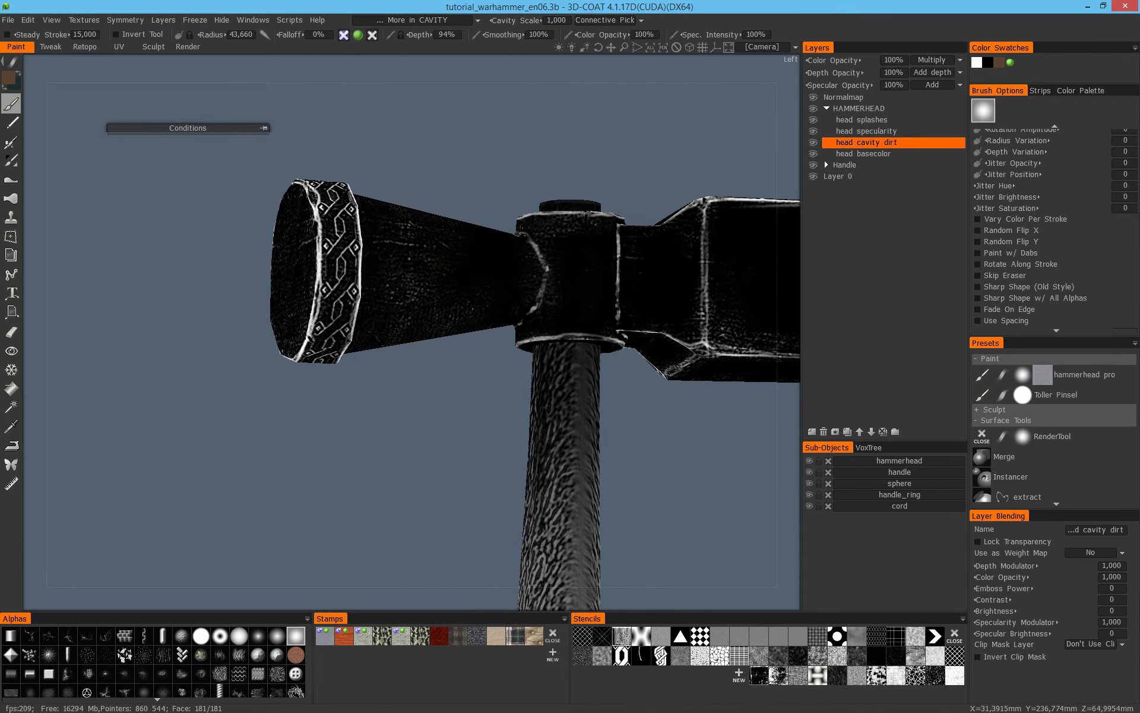
- Select the head specularity layer, turn colour painting off and specularity on, and set the painting condition to Less in CAVITY
click(893, 131)
click(436, 21)
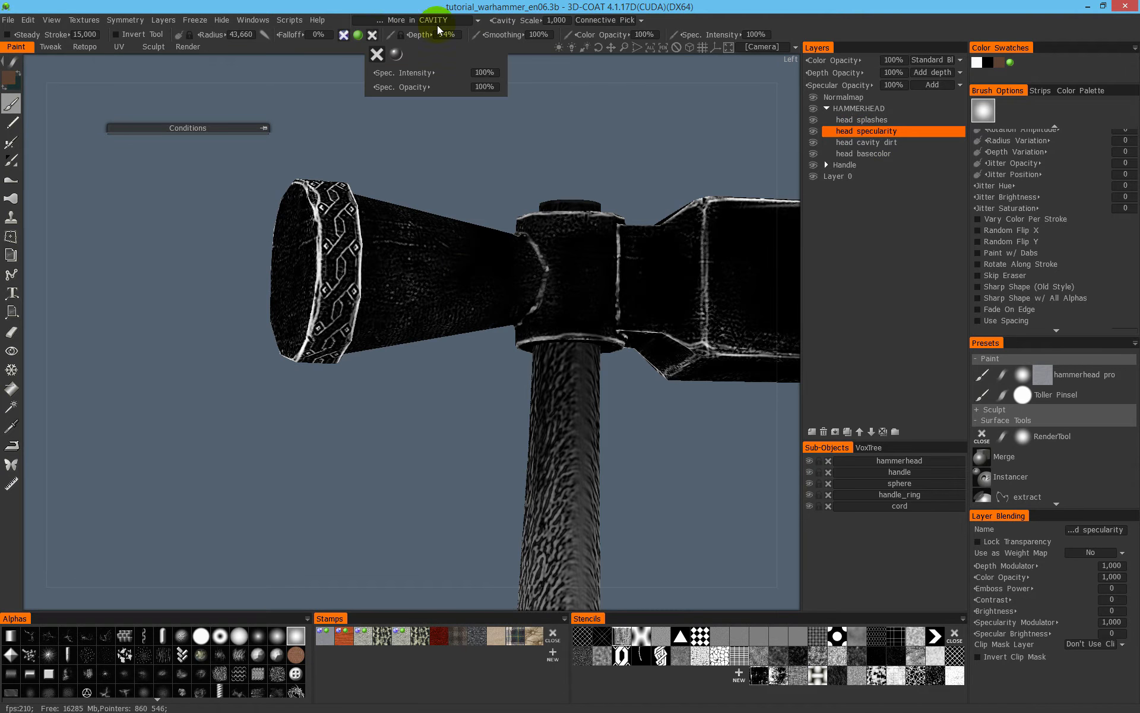
click(359, 34)
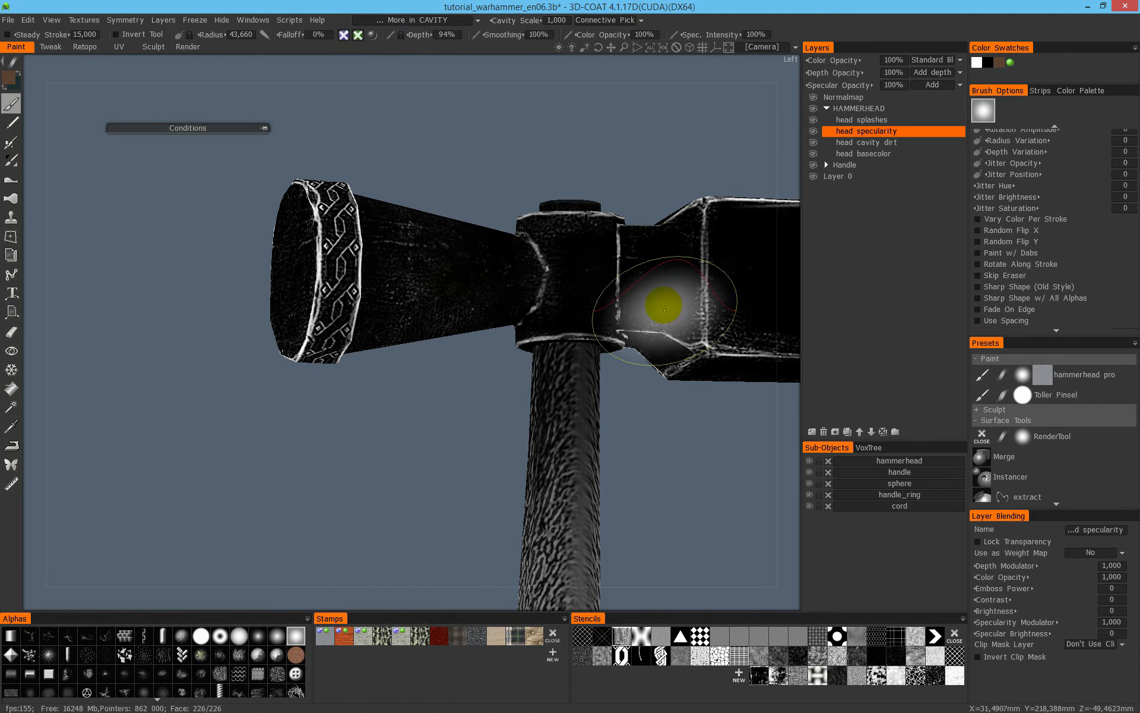
click(439, 21)
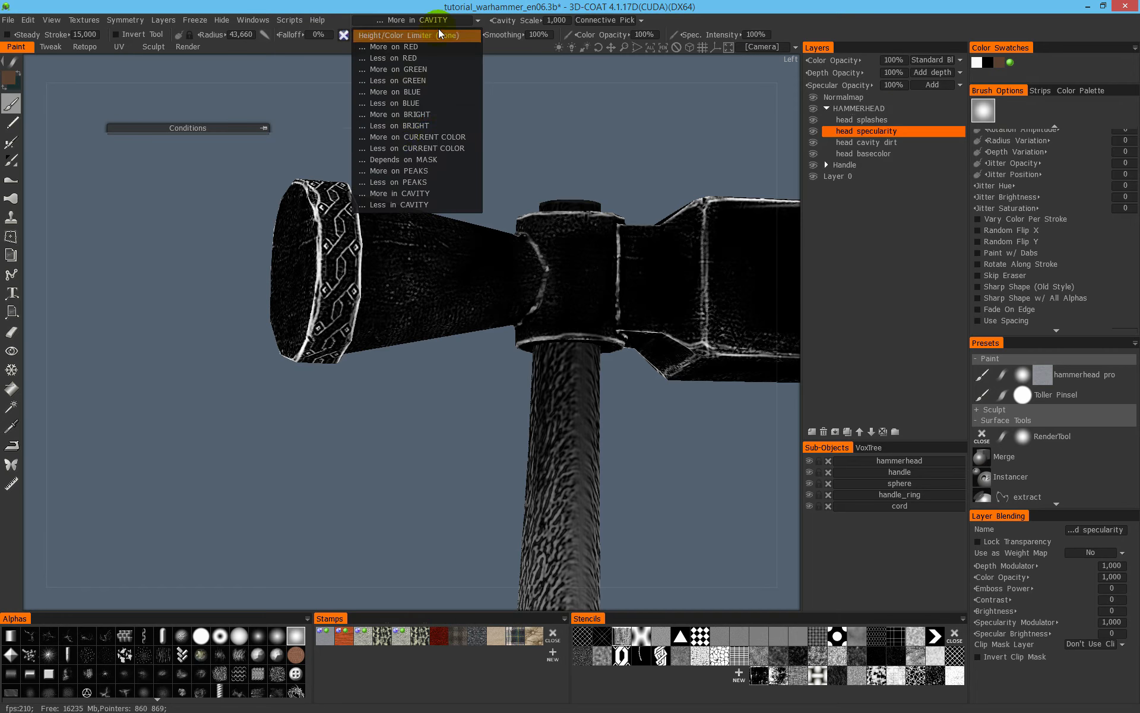
click(420, 204)
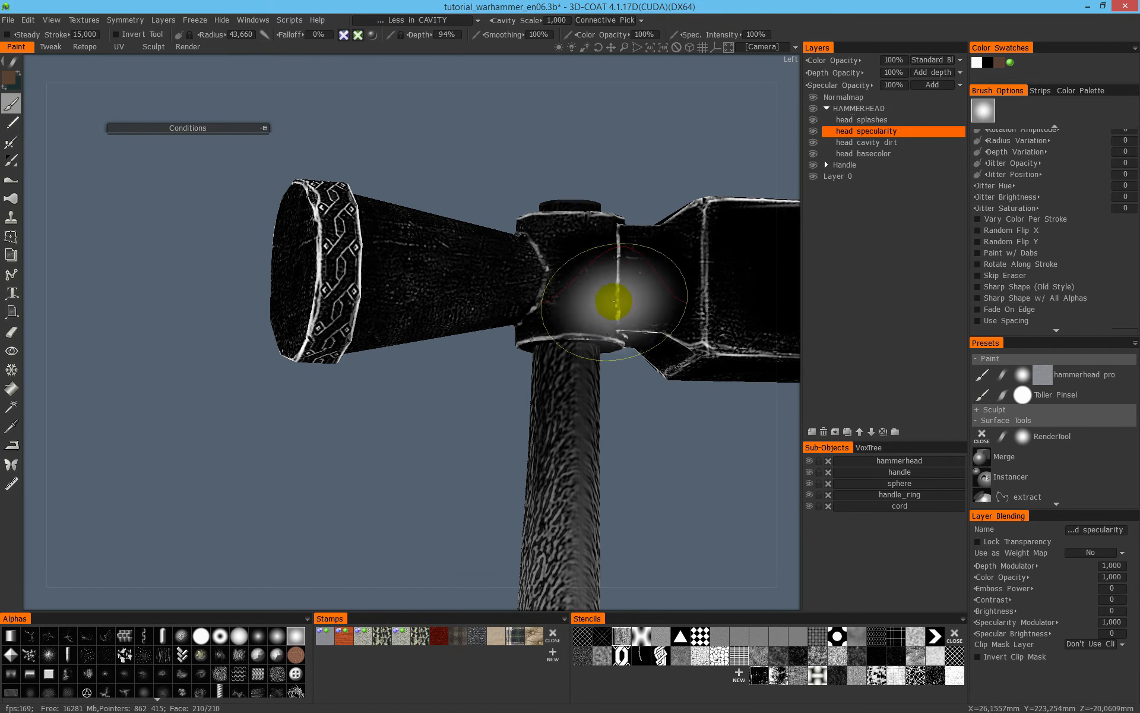
- Isolate the hammerhead by hiding all the other sub-objects
alt+drag(537, 252, 485, 266)
mouse_move(484, 267)
alt+right_down()
mouse_move(509, 215)
mouse_move(415, 277)
mouse_move(612, 240)
alt+right_up()
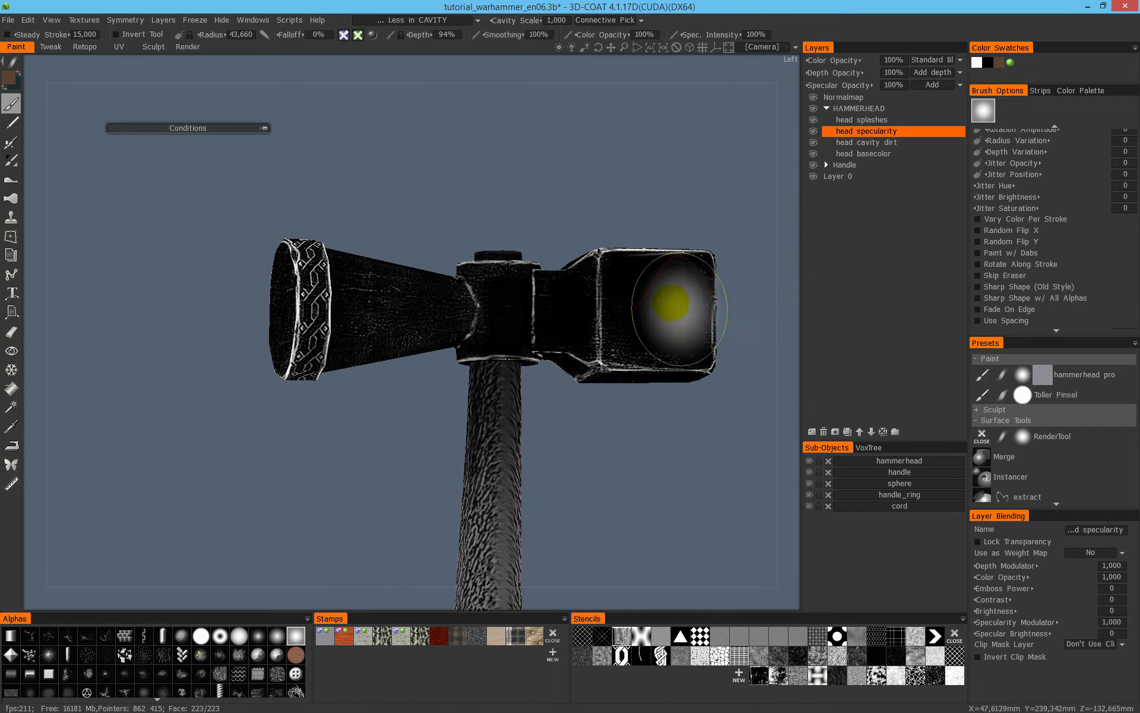
alt+click(810, 462)
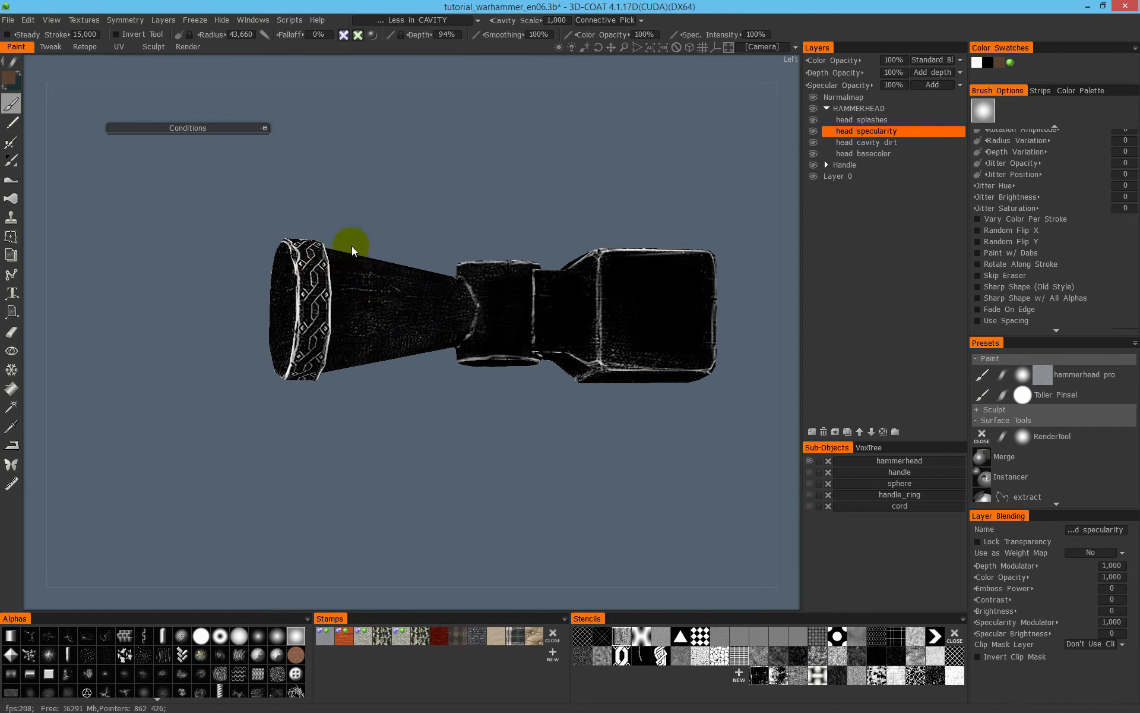
- Try to cover the whole hammerhead with specularity using a rectangular stroke, and return to freehand brush strokes
key(e)
click(397, 237)
mouse_move(202, 193)
mouse_down()
mouse_move(660, 416)
mouse_move(733, 438)
mouse_move(687, 441)
mouse_up()
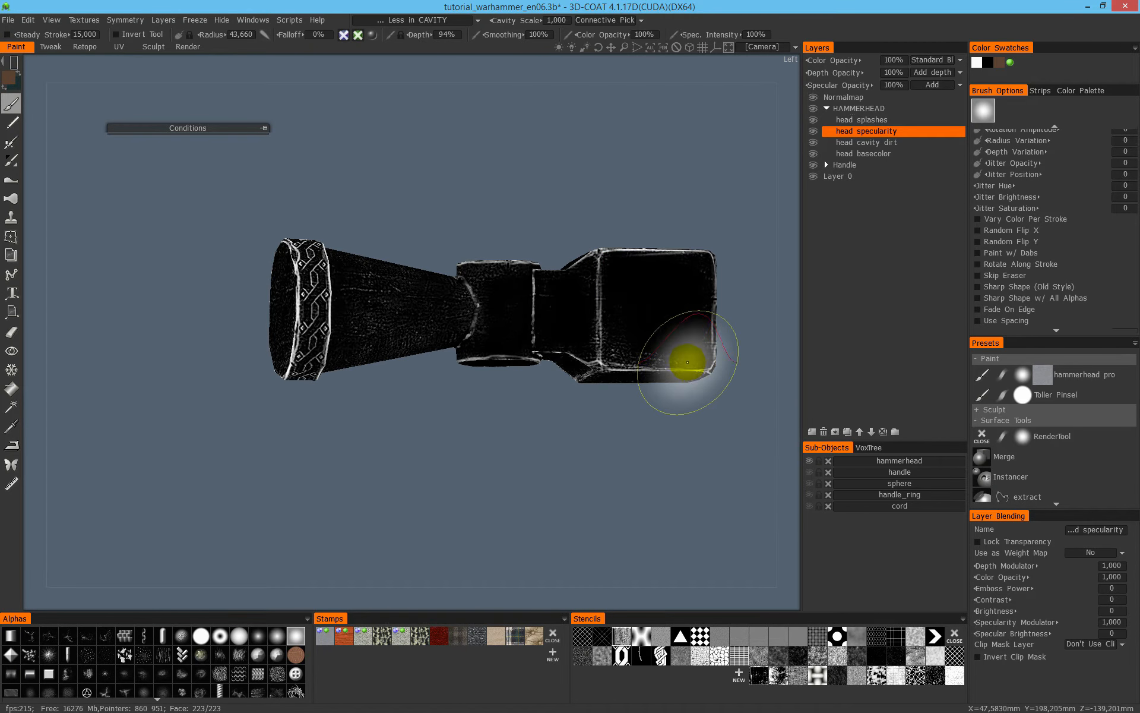
mouse_move(17, 71)
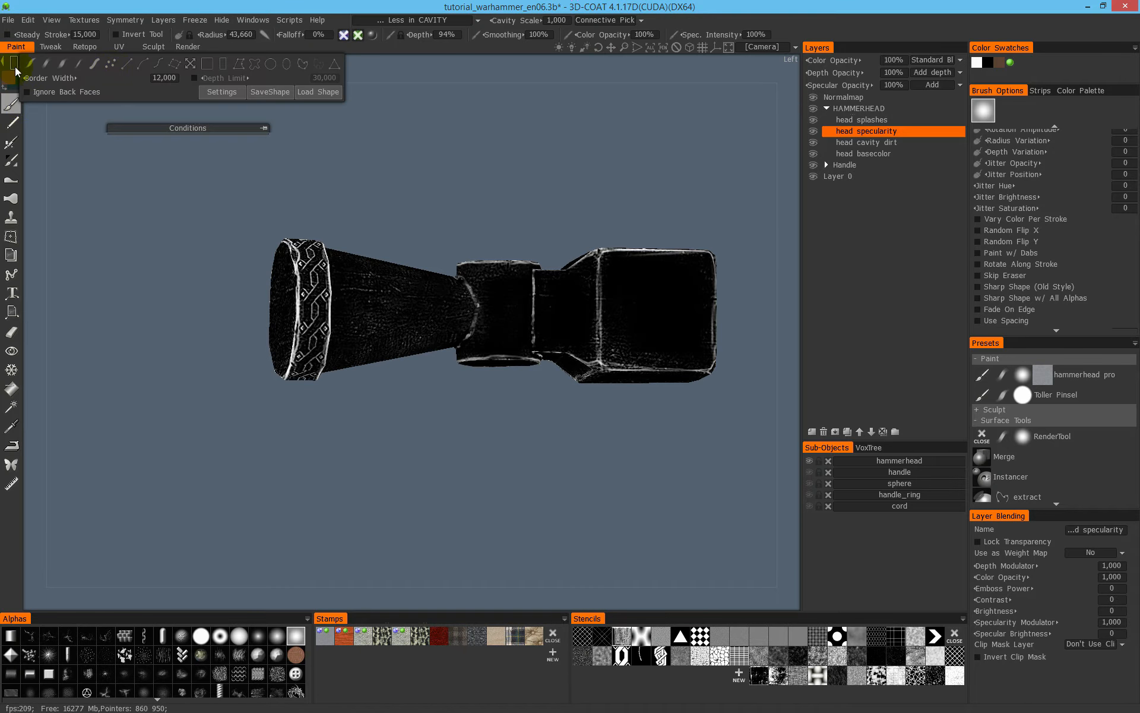
click(45, 65)
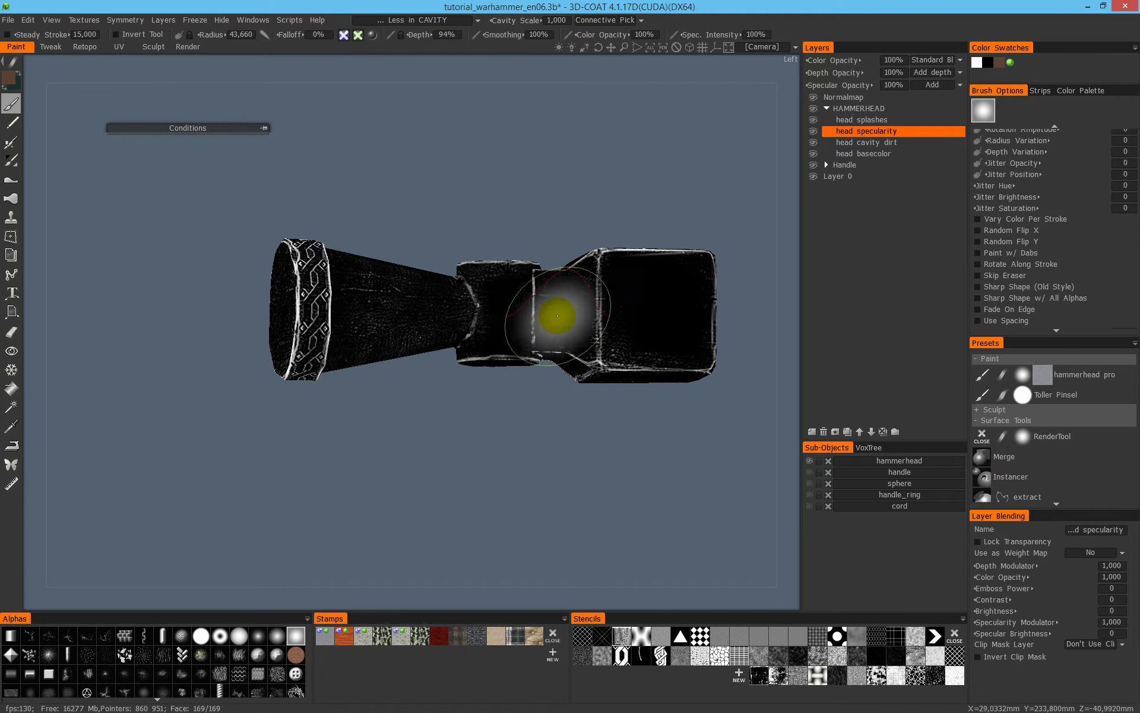
- Paint specularity over the sides, faces and edges of the whole hammerhead with the large soft brush
drag(733, 331, 600, 238)
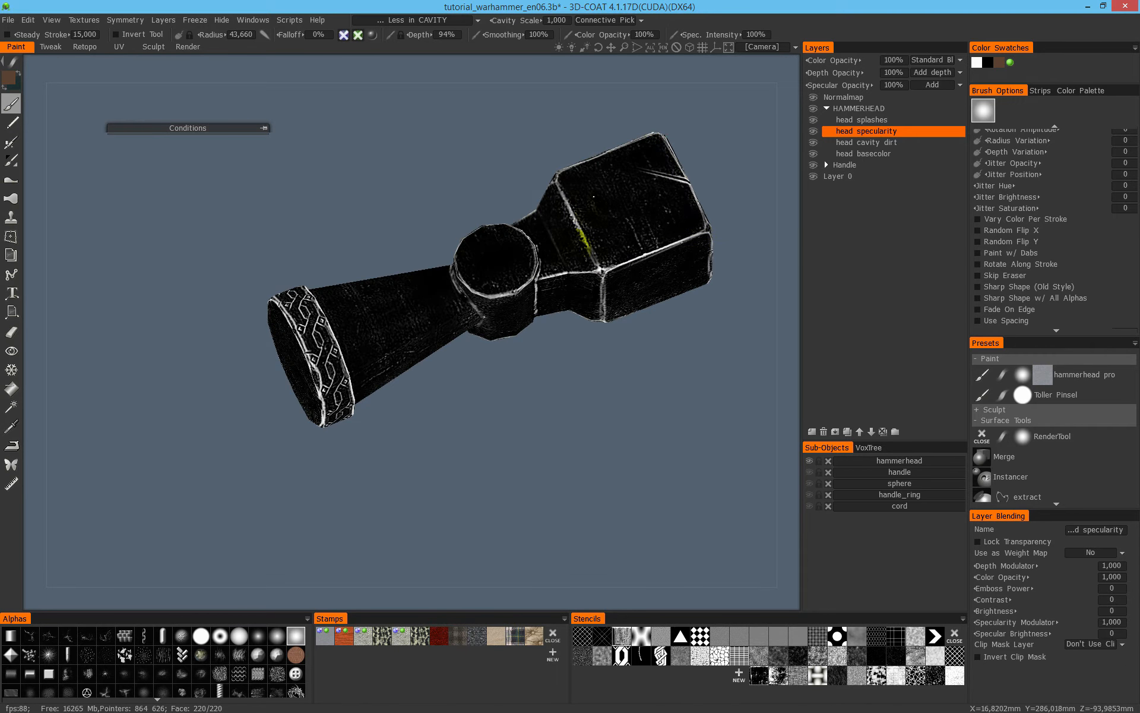
mouse_move(359, 256)
mouse_down()
mouse_move(636, 223)
mouse_move(637, 234)
mouse_up()
middle_drag(404, 324, 657, 391)
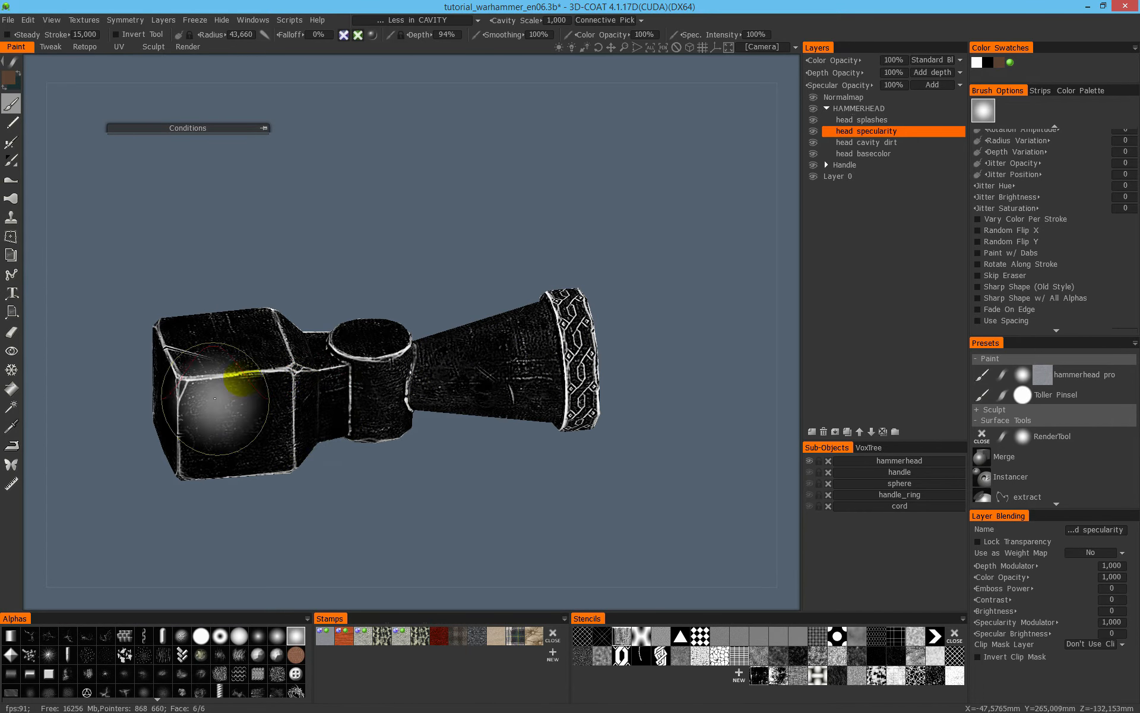
middle_drag(352, 354, 581, 363)
drag(358, 486, 502, 454)
mouse_move(627, 436)
middle_down()
mouse_move(595, 437)
mouse_move(566, 408)
middle_up()
drag(329, 484, 428, 424)
right_drag(375, 433, 357, 416)
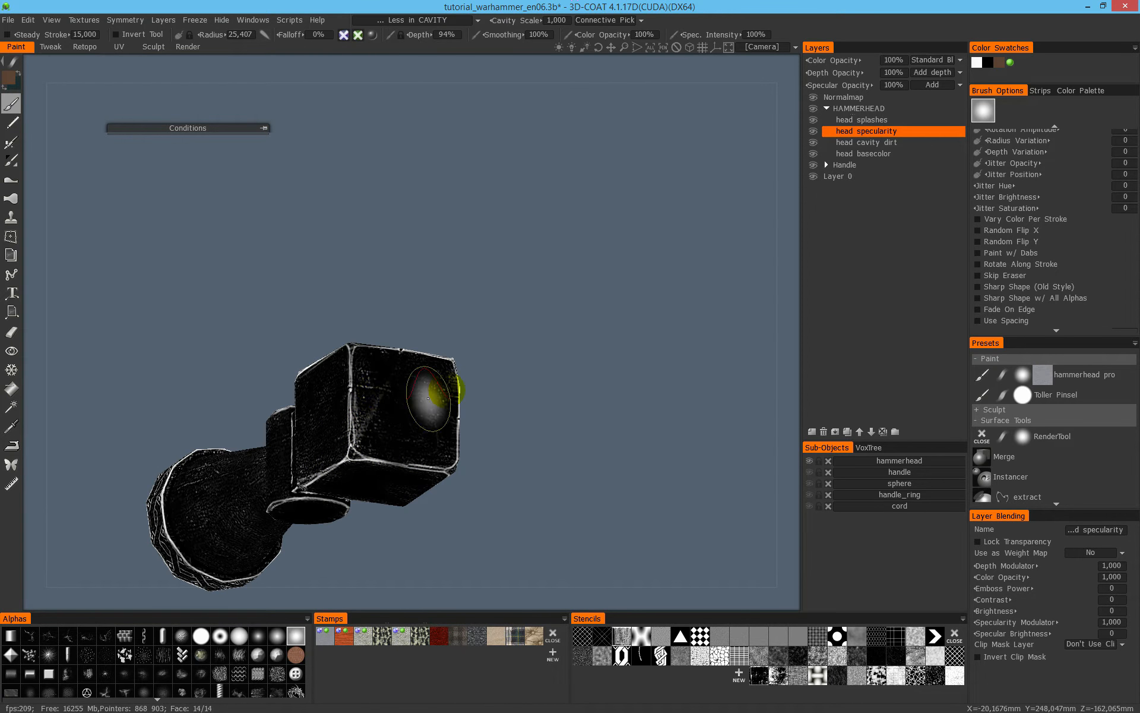
- Examine the edges and corners of the hammer's square striking block up close in the specularity and shaded views
drag(461, 399, 467, 409)
middle_drag(467, 409, 697, 380)
right_drag(698, 380, 695, 410)
middle_drag(632, 397, 414, 353)
right_drag(588, 299, 529, 271)
middle_drag(466, 404, 563, 326)
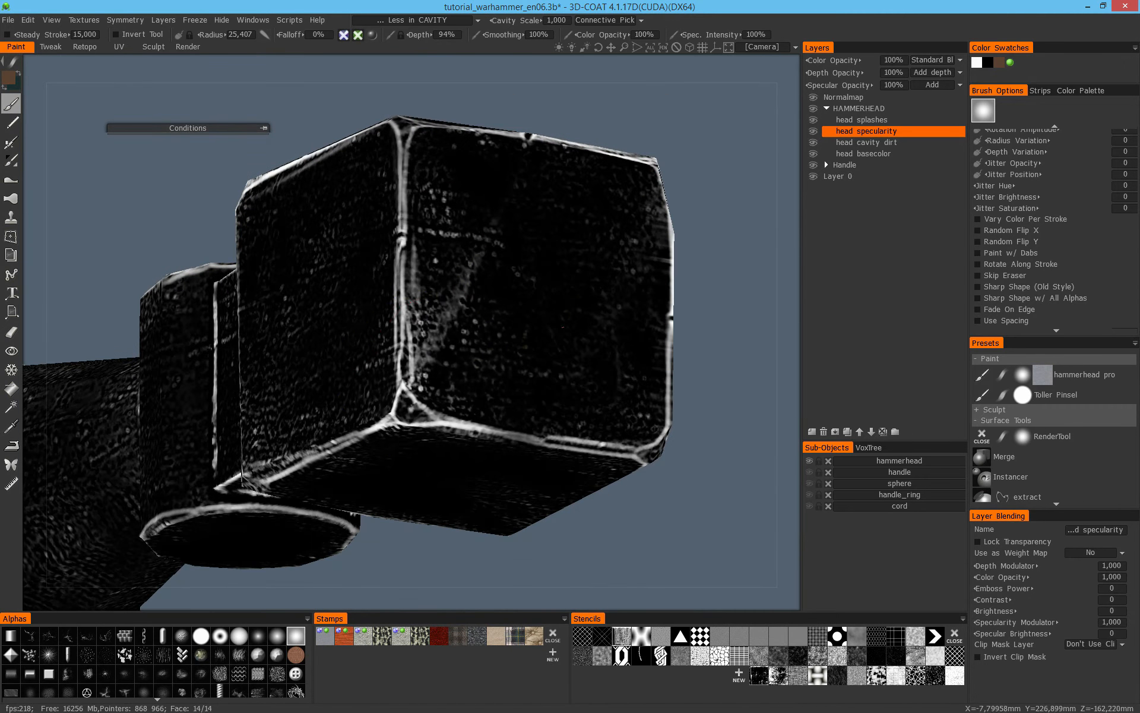
alt+drag(420, 318, 445, 394)
right_drag(418, 394, 406, 377)
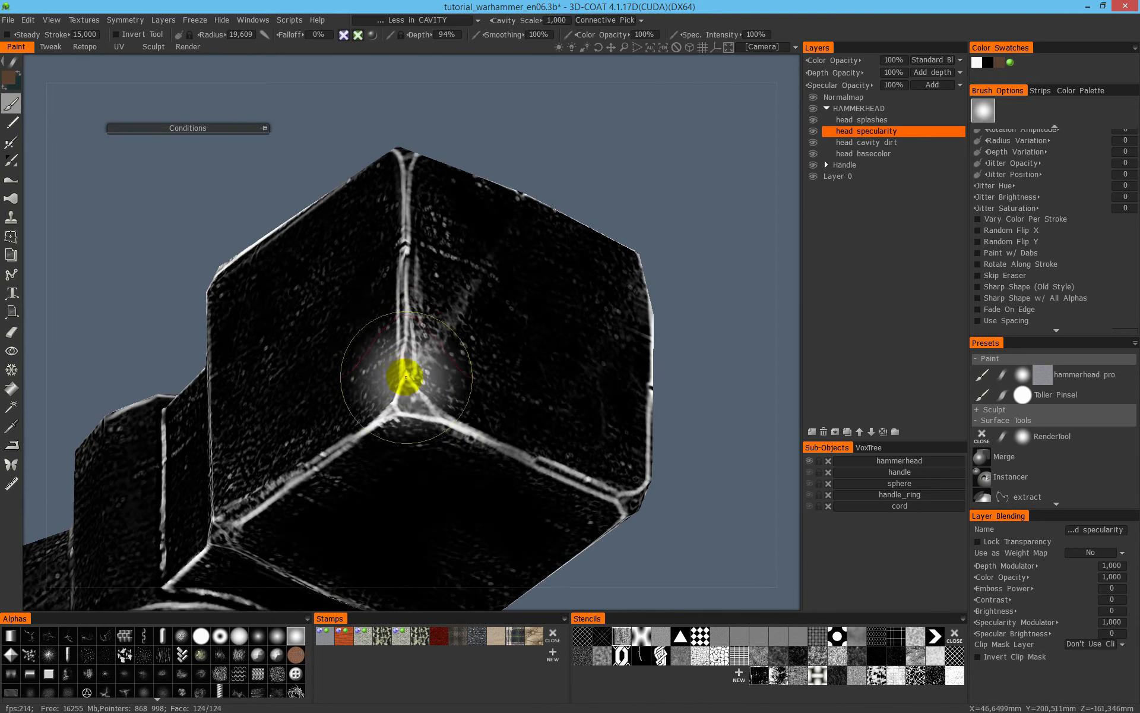
key(2)
mouse_move(434, 379)
alt+mouse_down()
mouse_move(453, 331)
mouse_move(372, 389)
mouse_move(406, 376)
mouse_move(420, 403)
alt+mouse_up()
right_drag(409, 348, 377, 341)
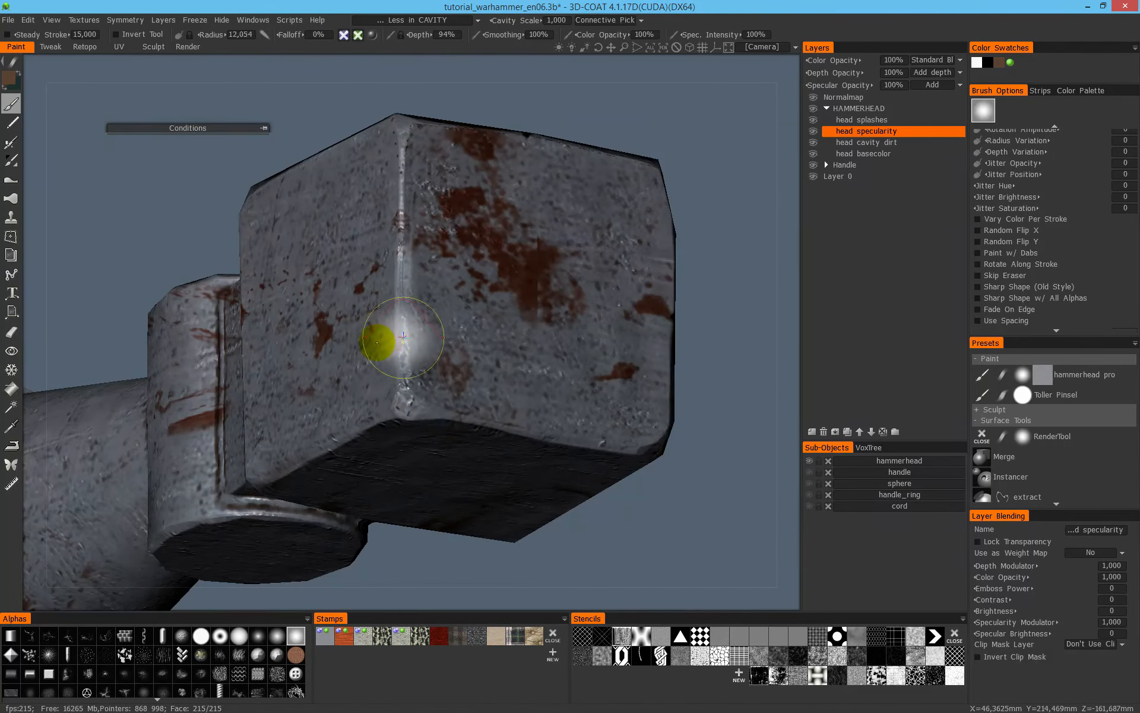
- Remove the painting condition, reduce the brush radius to about 4.674, and paint specularity on the striking block's lower front corner
click(431, 19)
click(405, 37)
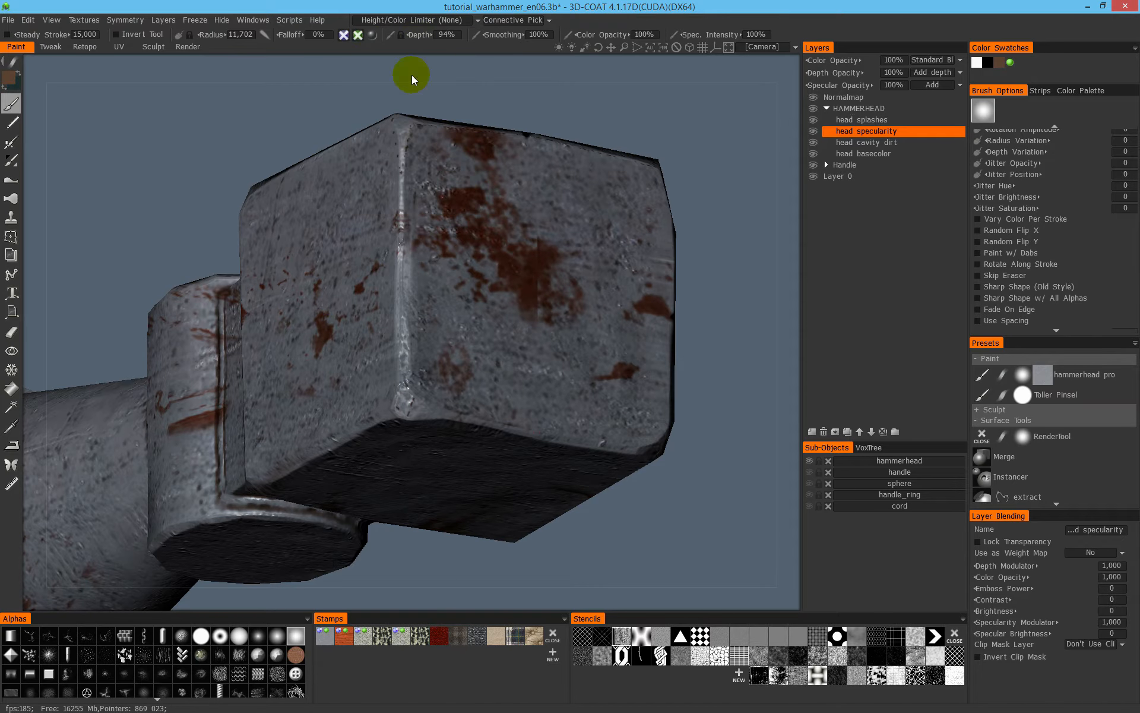
right_drag(400, 327, 367, 332)
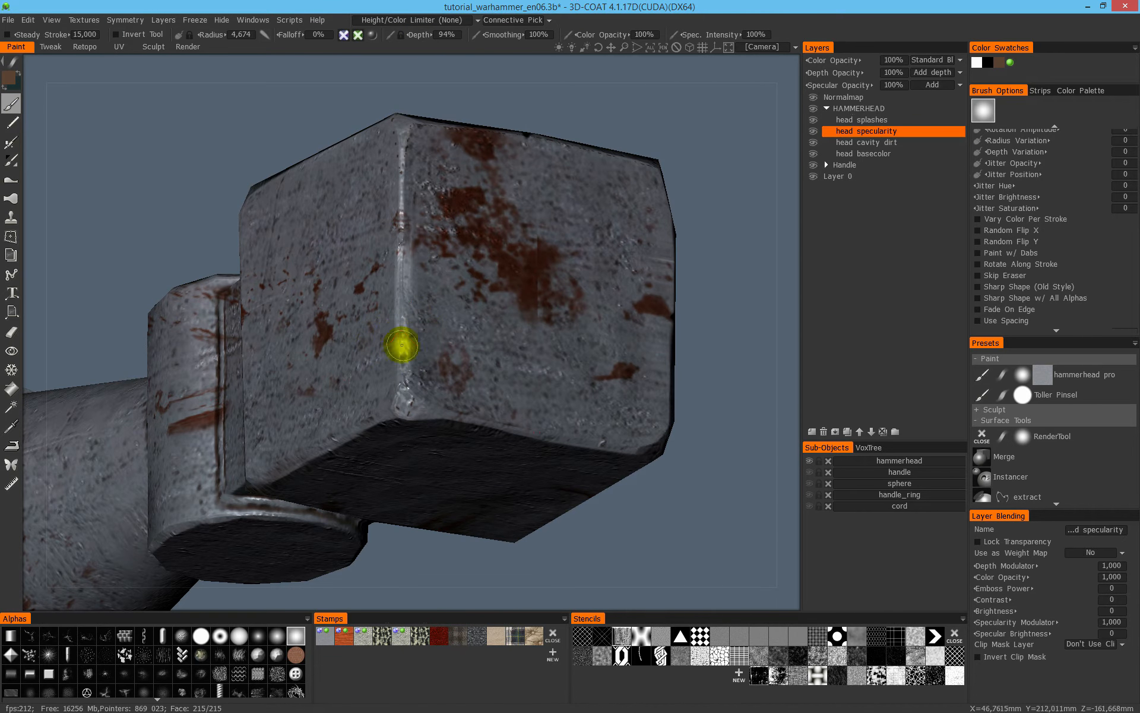
alt+drag(400, 334, 401, 415)
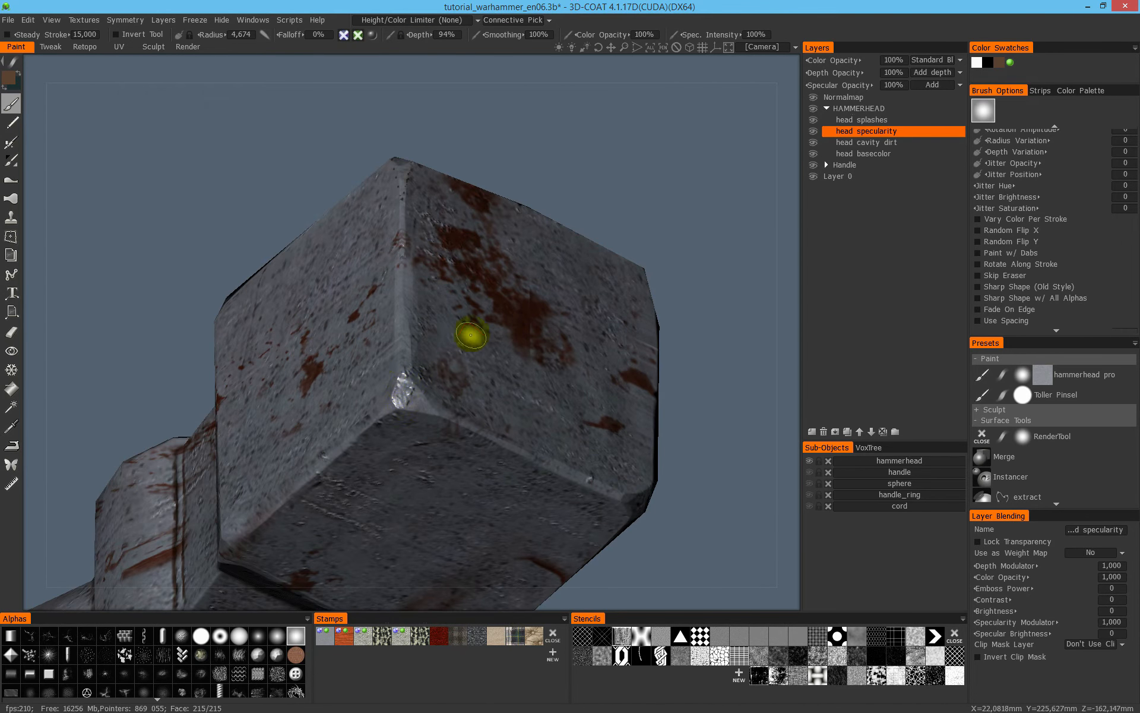
- Paint stronger specularity onto the upper front corners of the striking block in the specularity view
key(4)
alt+drag(406, 329, 395, 263)
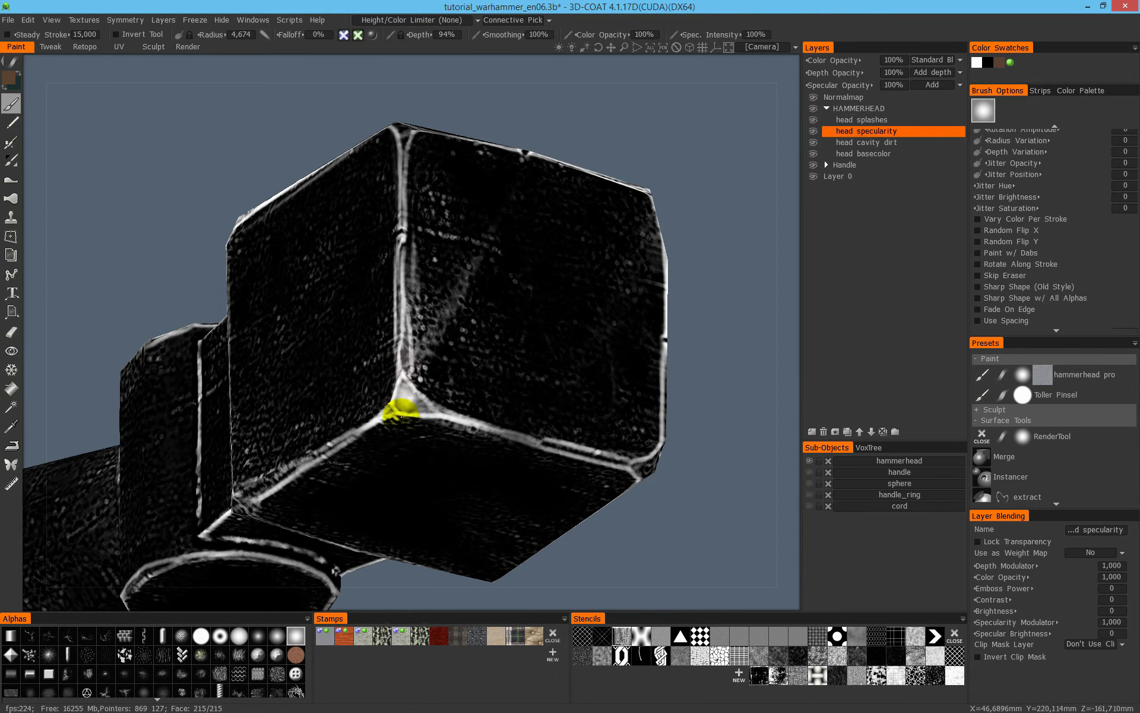
alt+drag(424, 171, 410, 262)
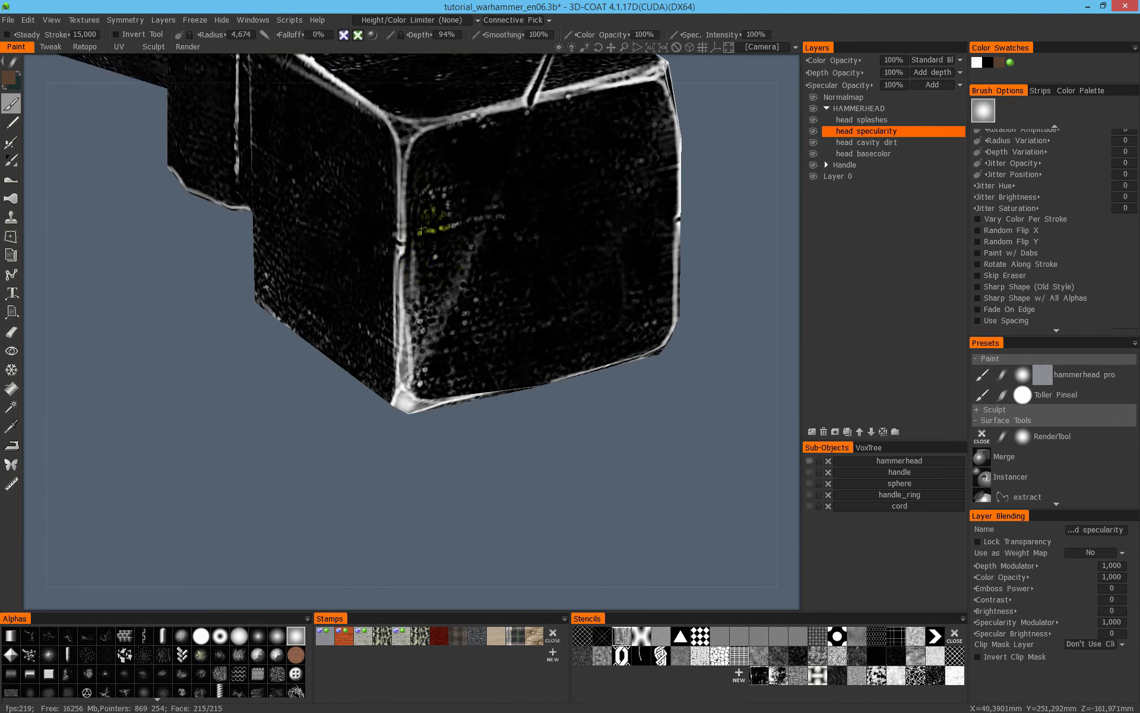
alt+middle_drag(410, 262, 403, 361)
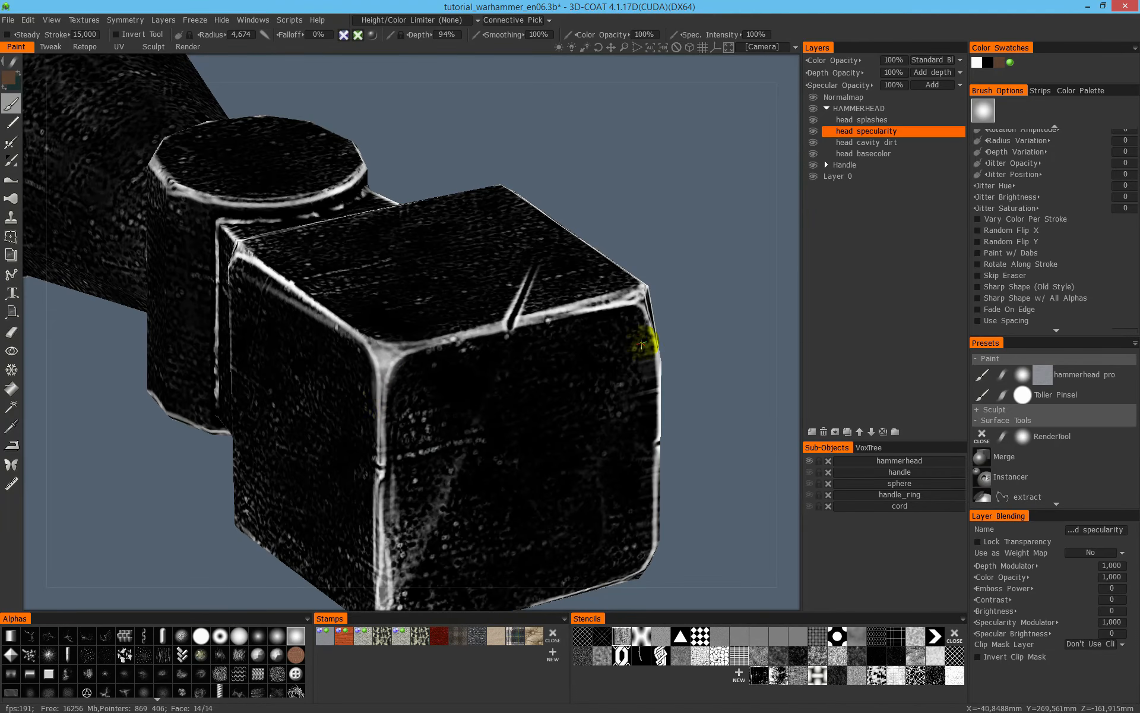
alt+middle_drag(635, 343, 454, 389)
alt+drag(455, 389, 333, 386)
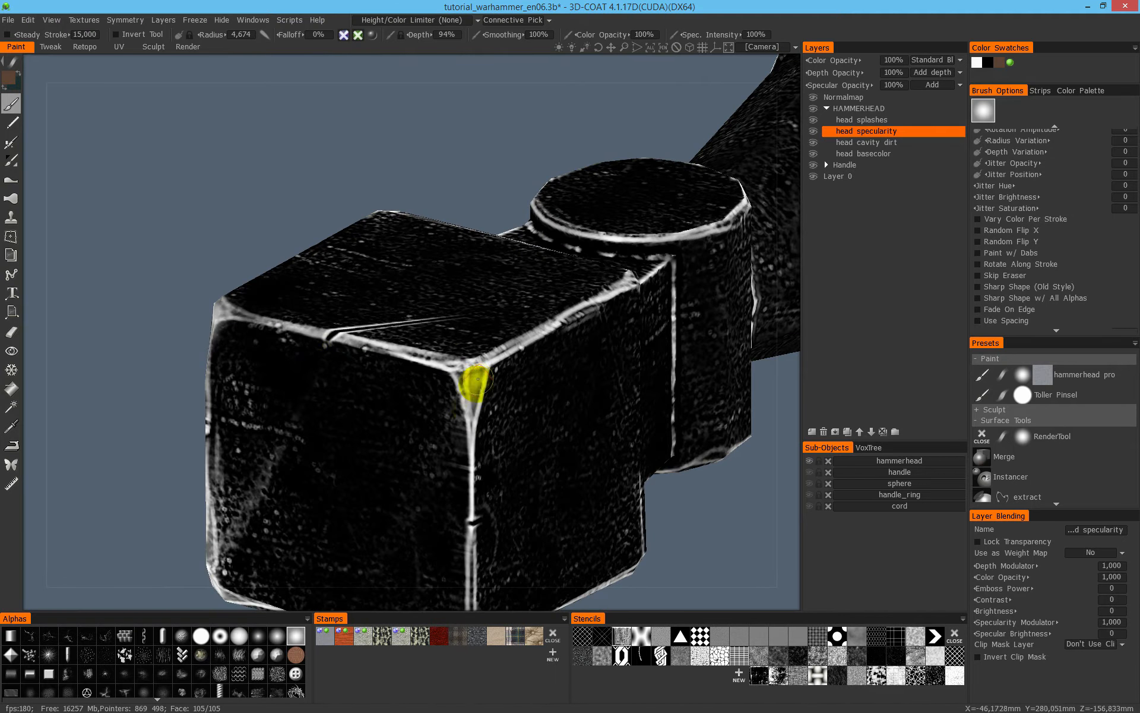
- Paint stronger specularity onto the striking block's rear corners and its remaining underside corners
alt+drag(527, 412, 389, 413)
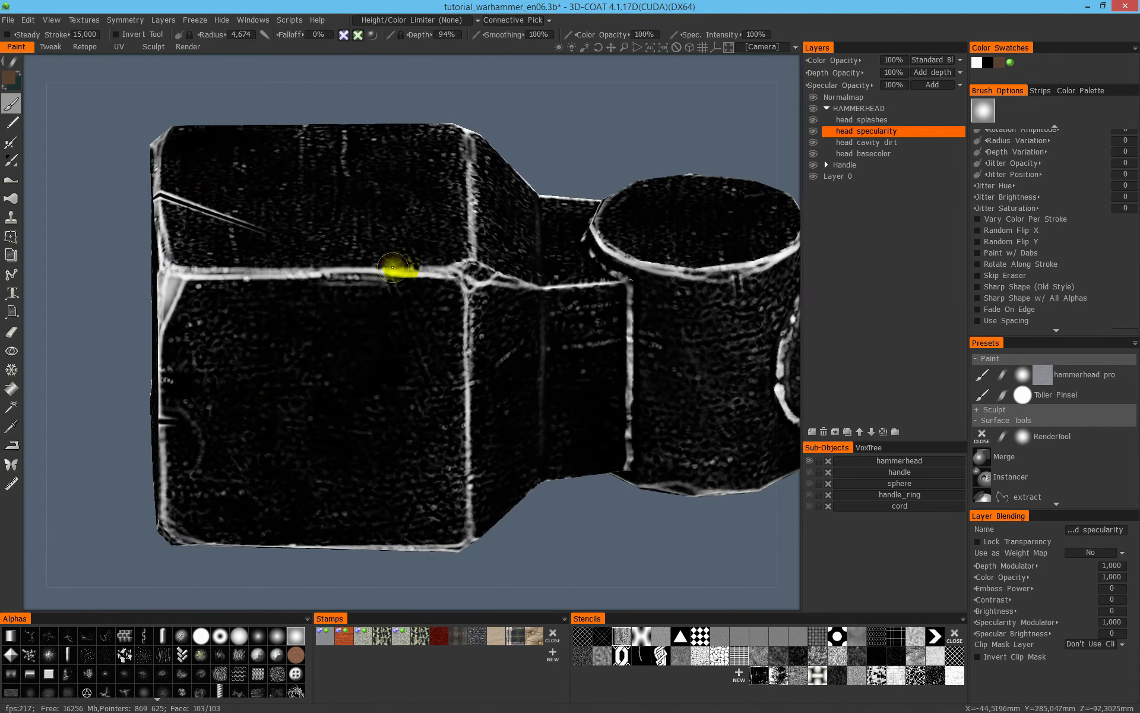
alt+drag(466, 295, 441, 101)
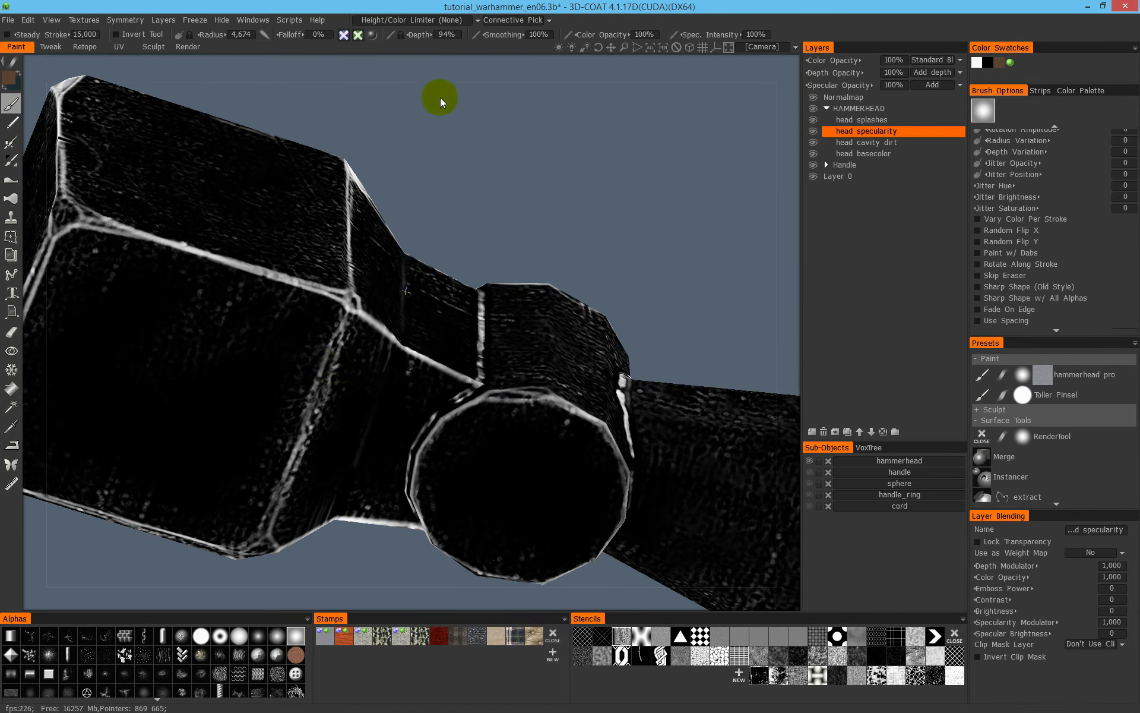
mouse_move(349, 306)
alt+mouse_down()
mouse_move(433, 389)
mouse_move(289, 343)
alt+mouse_up()
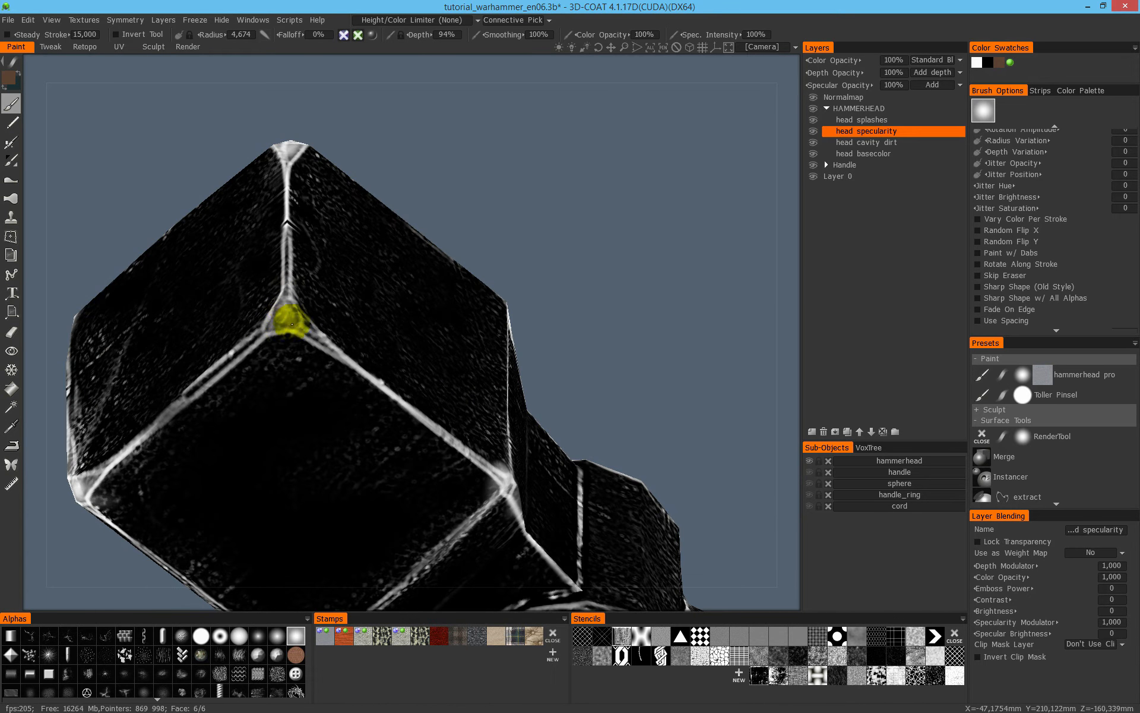
alt+drag(254, 360, 298, 400)
alt+middle_drag(585, 287, 409, 355)
- Examine the highlights on the hammerhead's engraved rim, block edges and corners in shaded view, and return to the specularity view
key(1)
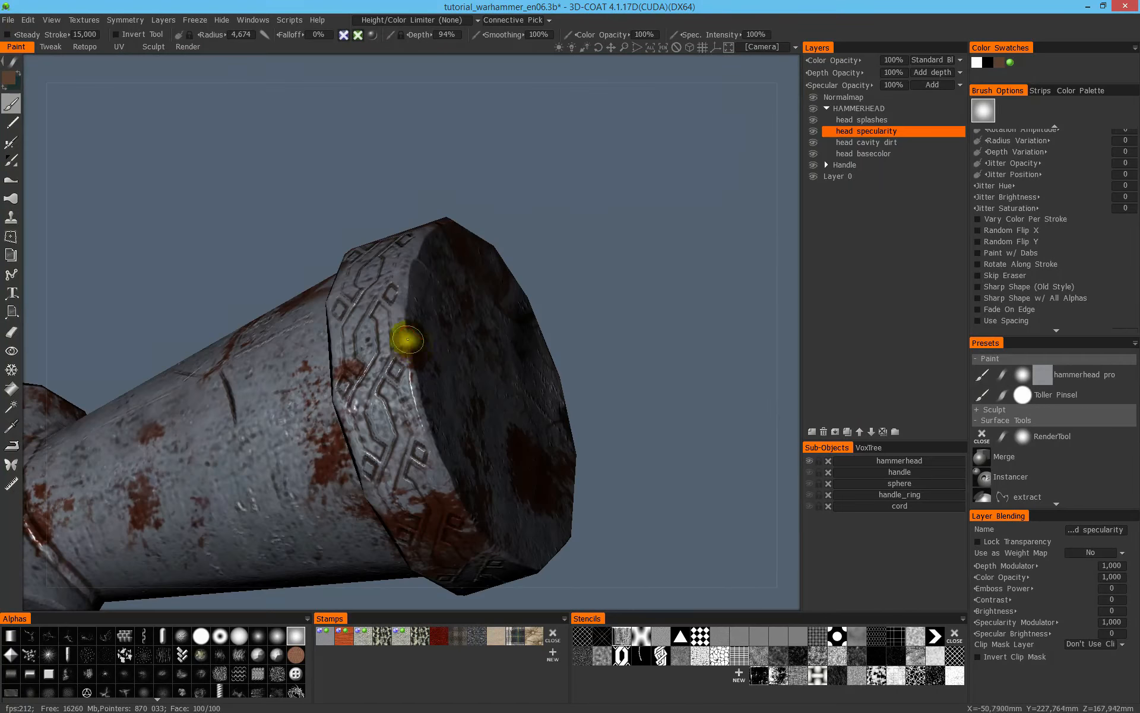
alt+right_drag(466, 394, 195, 392)
alt+drag(202, 387, 423, 395)
alt+right_drag(423, 394, 454, 315)
alt+middle_drag(455, 314, 535, 280)
alt+drag(499, 288, 482, 256)
alt+right_drag(483, 255, 548, 269)
alt+middle_drag(548, 269, 588, 421)
alt+right_drag(588, 422, 495, 383)
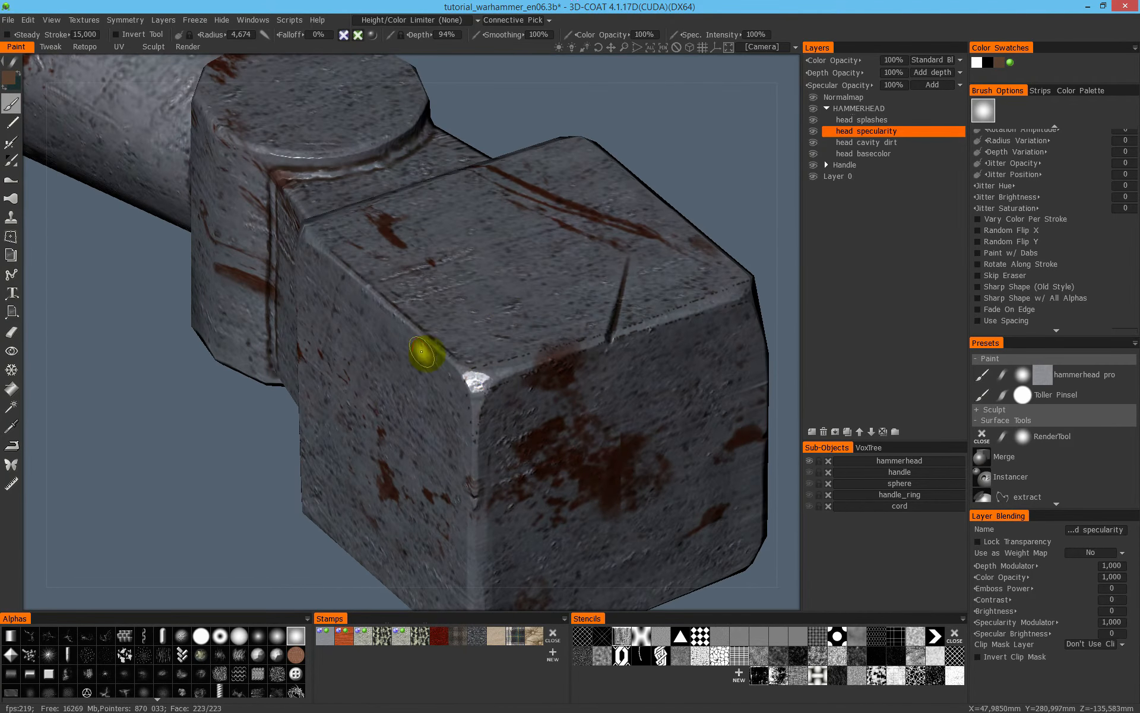
alt+right_drag(613, 288, 479, 382)
alt+drag(479, 382, 509, 326)
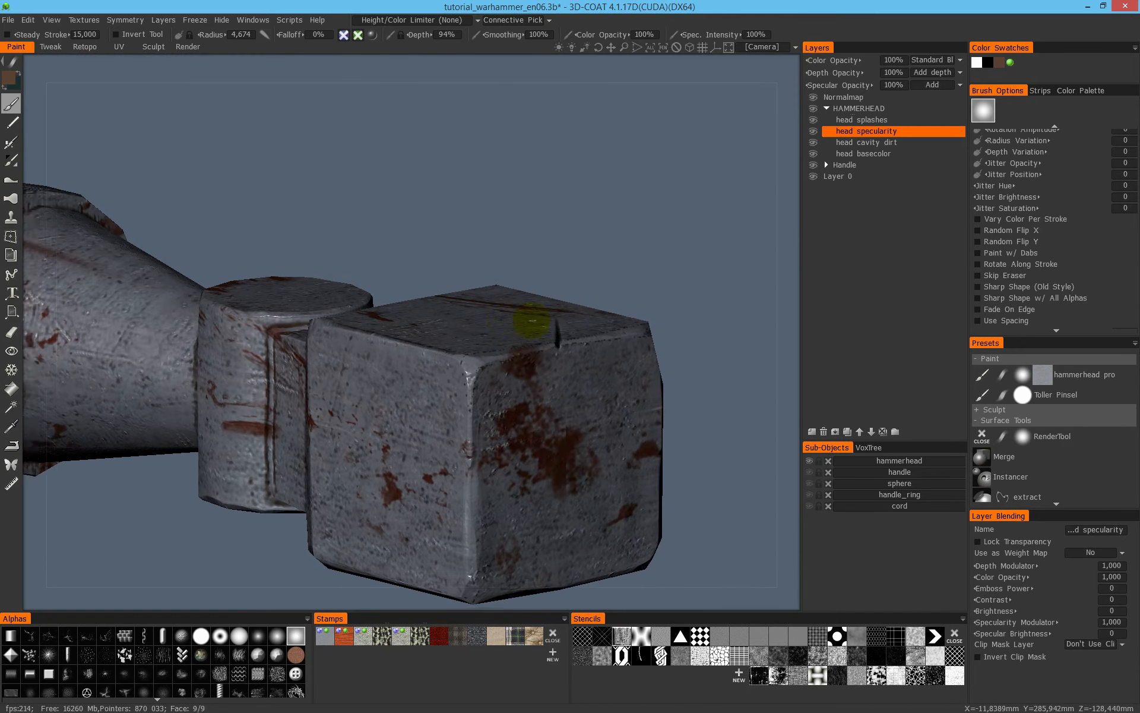
alt+right_drag(509, 326, 461, 290)
alt+middle_drag(461, 289, 579, 255)
alt+drag(580, 254, 596, 248)
key(4)
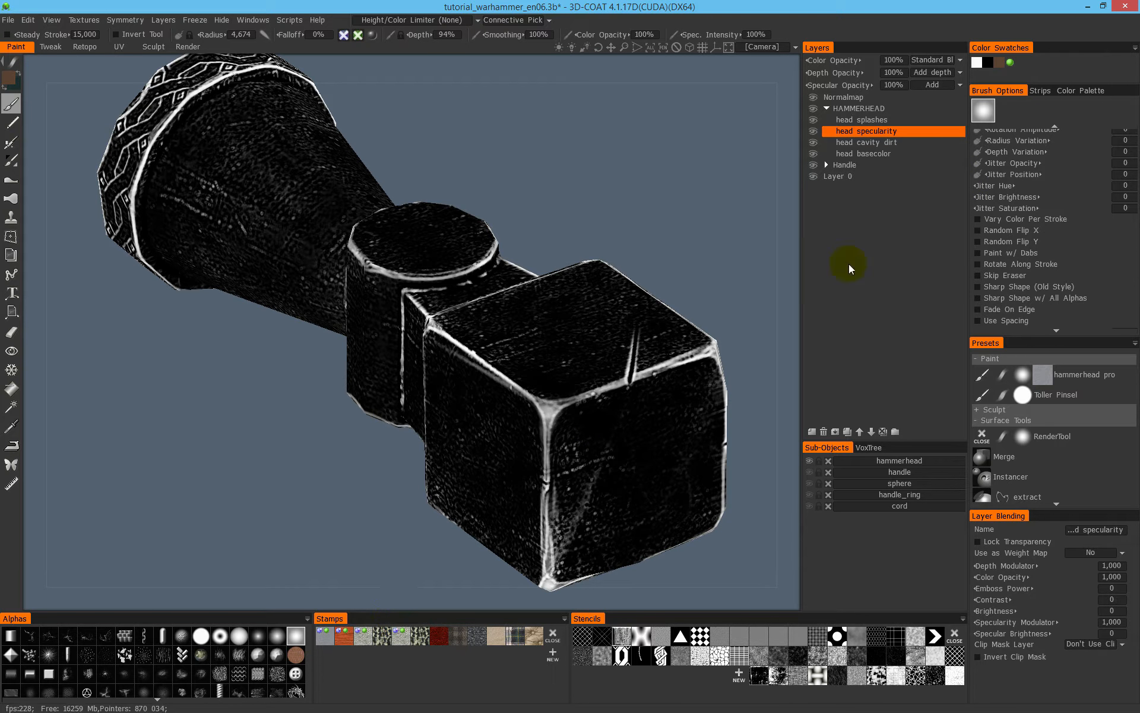
- Add a new layer above head specularity and name it "head brighter"
click(812, 432)
double_click(856, 132)
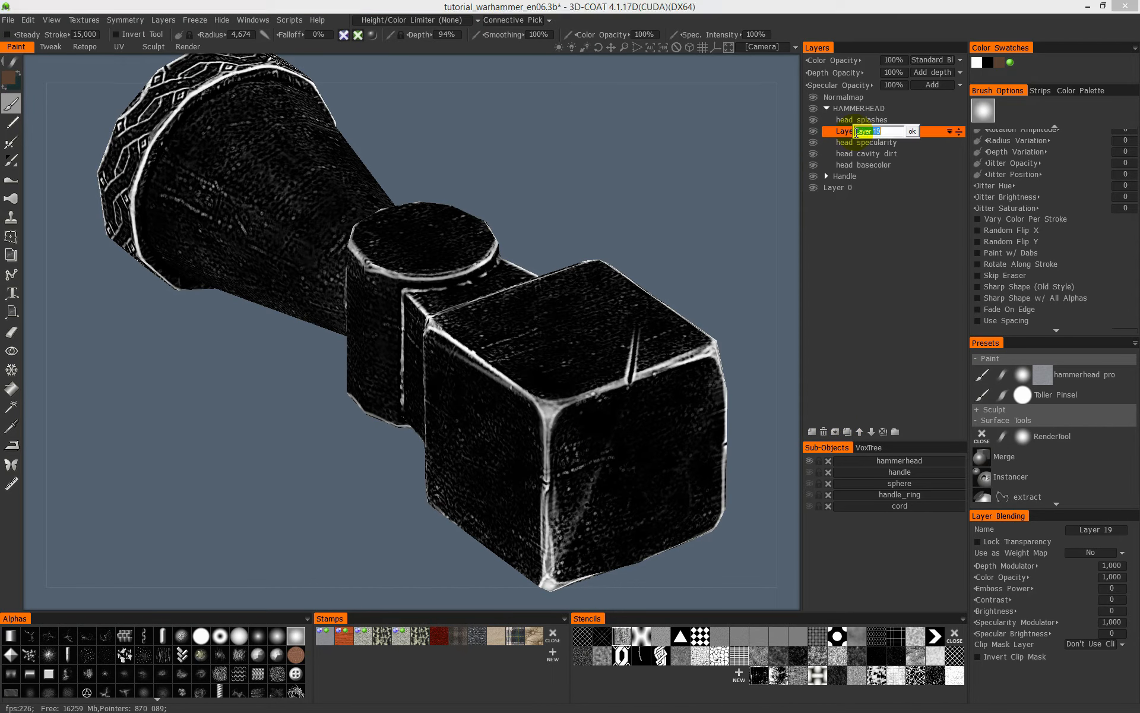
text(head brighter)
key(Return)
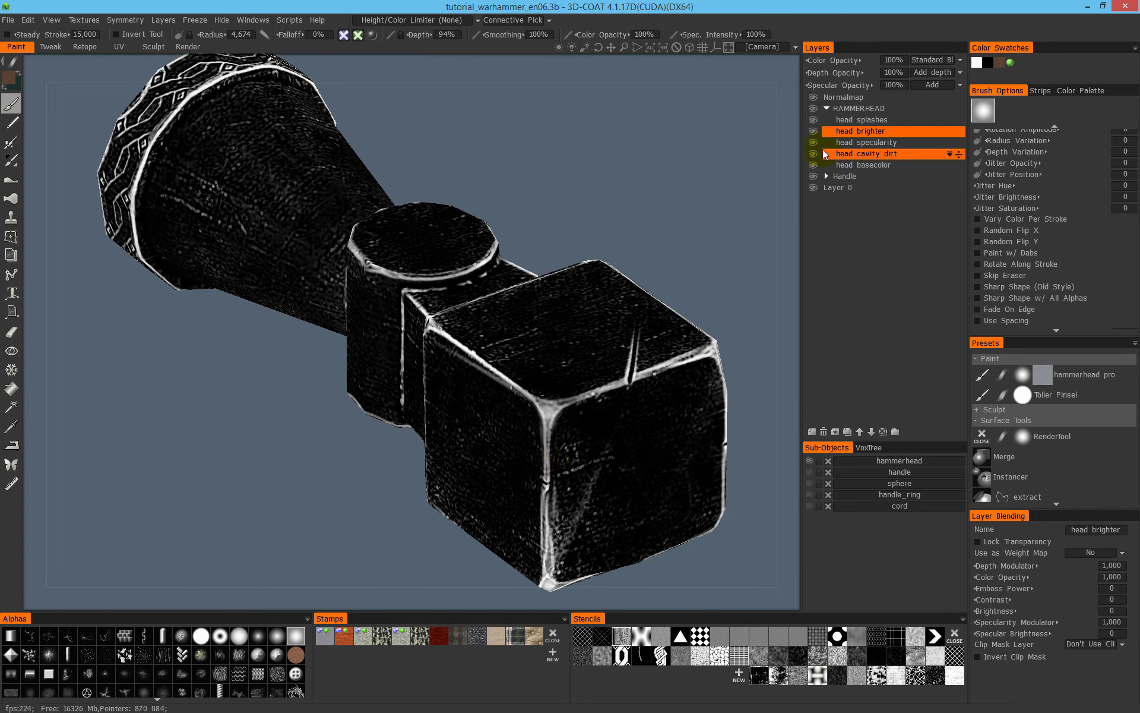
- Hide the head specularity layer to examine its effect on the hammerhead, and show it again
ctrl+click(883, 142)
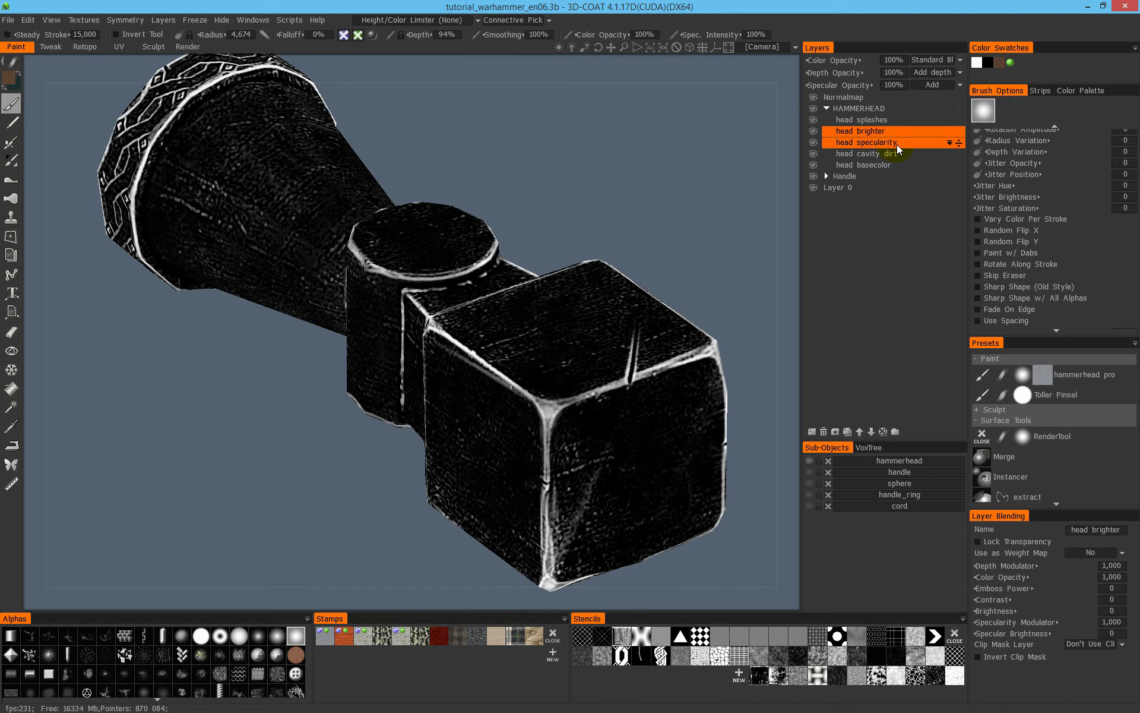
ctrl+click(897, 144)
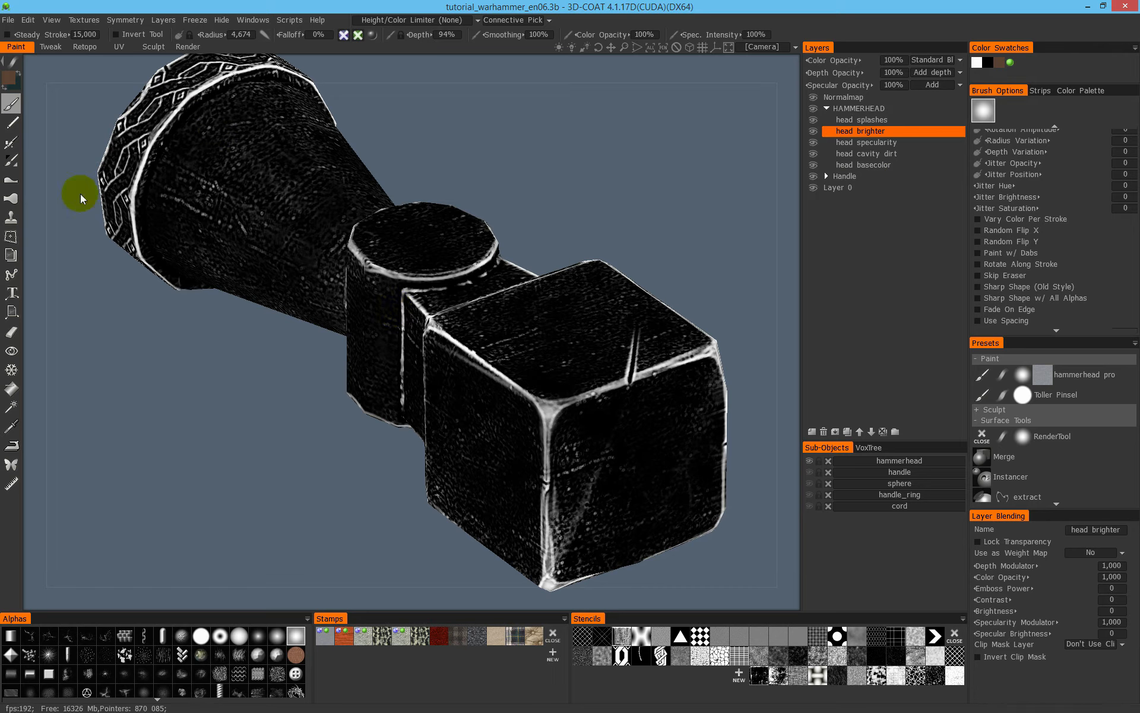
ctrl+click(868, 168)
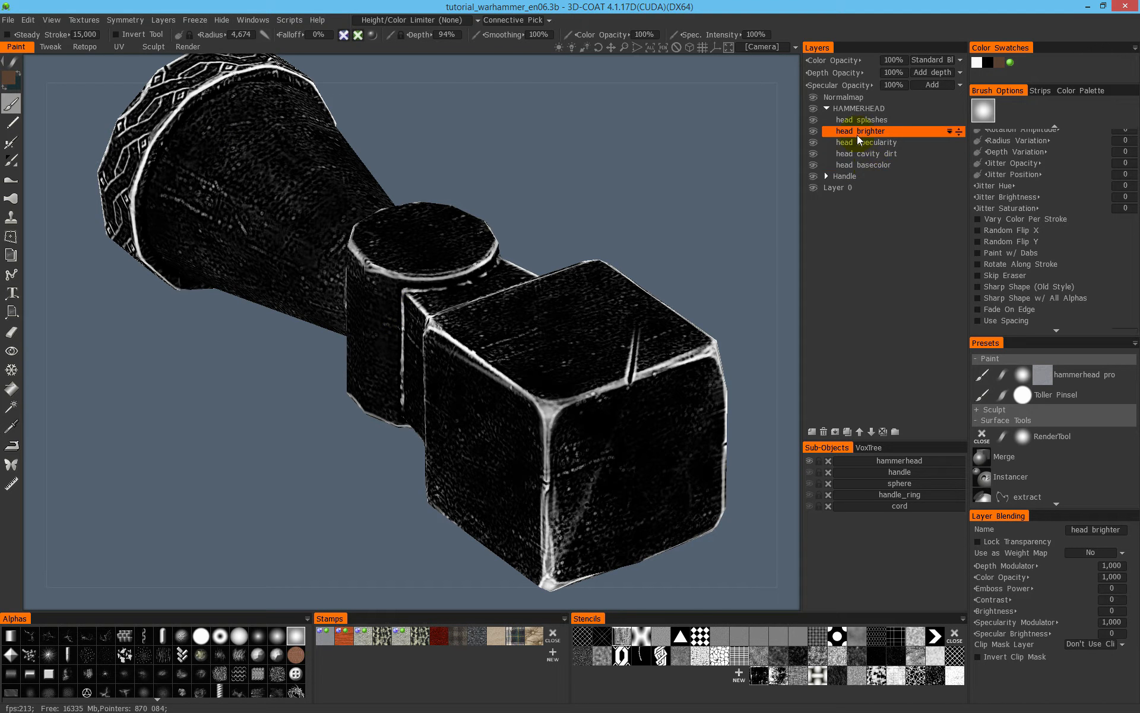
ctrl+click(839, 172)
key(Delete)
ctrl+click(940, 164)
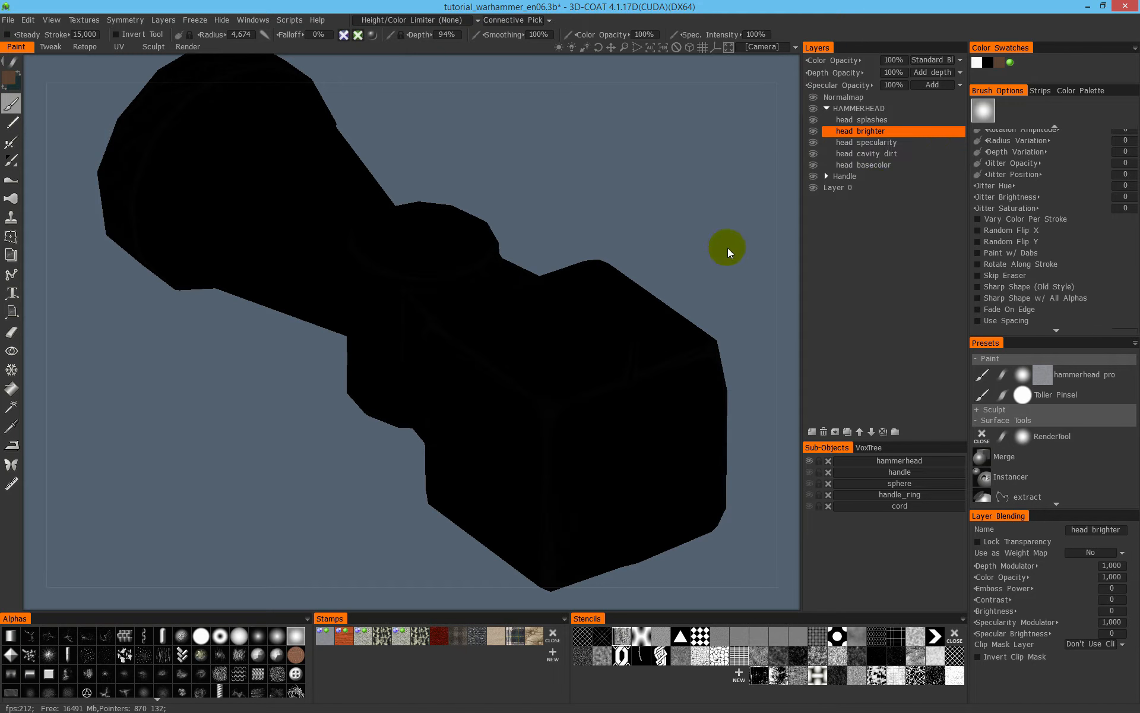
click(817, 143)
right_click(890, 144)
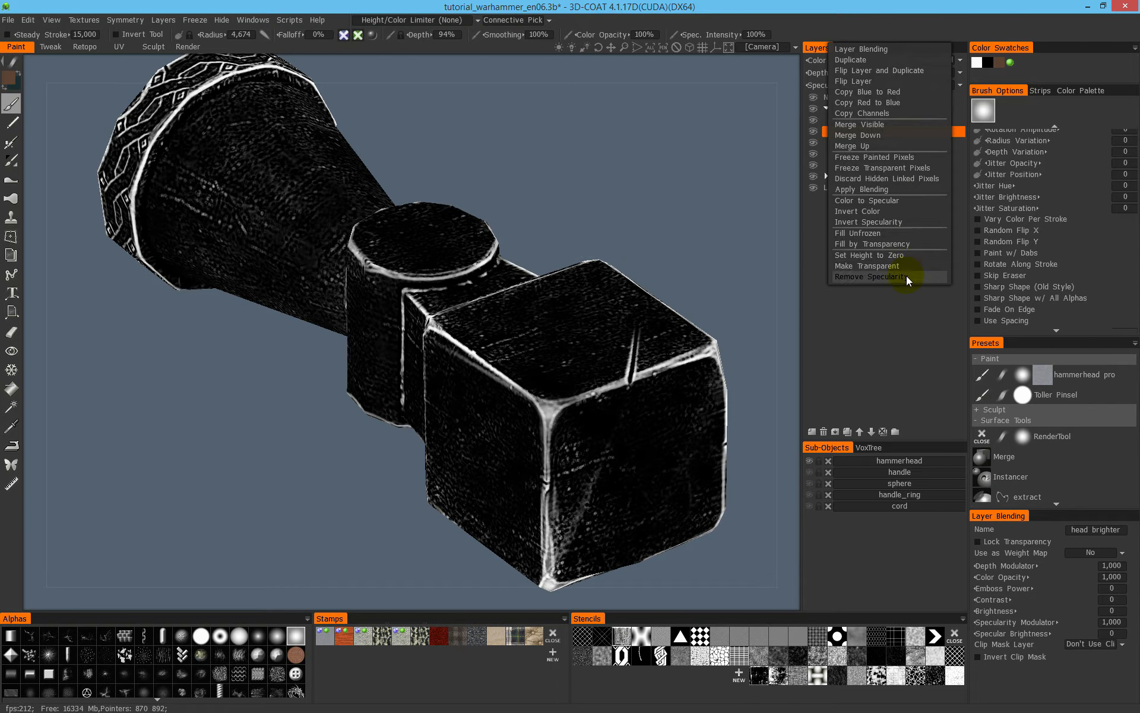
click(882, 168)
scroll(448, 255, down, 1)
alt+drag(505, 373, 527, 330)
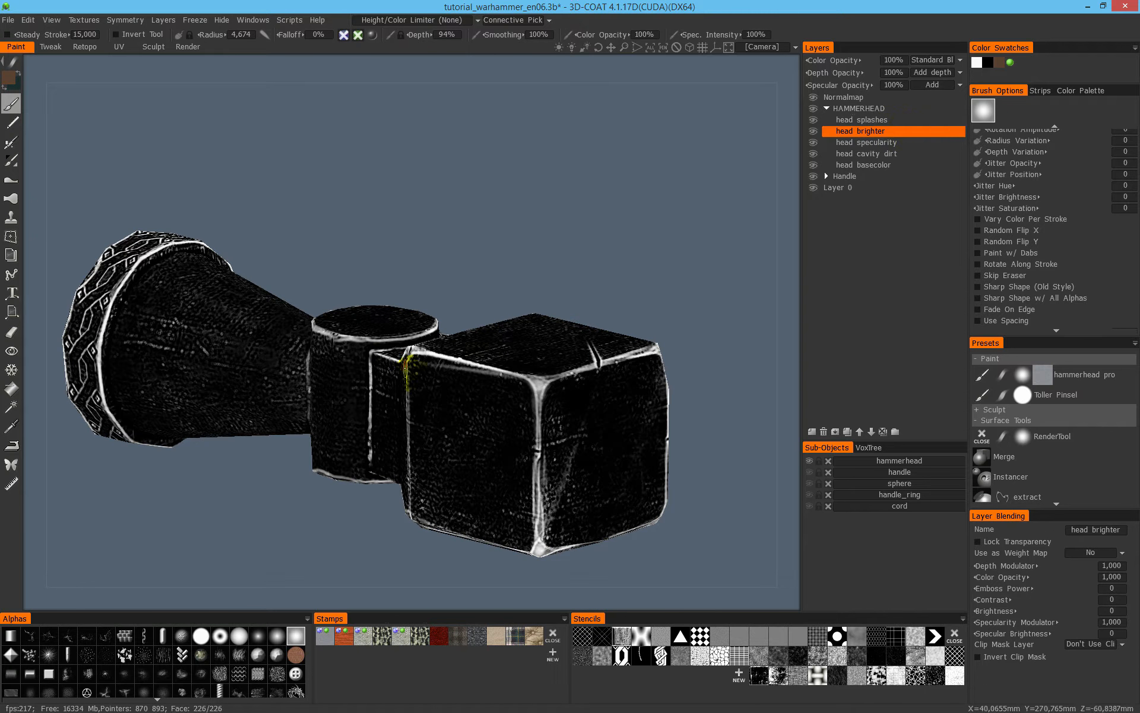
right_click(891, 132)
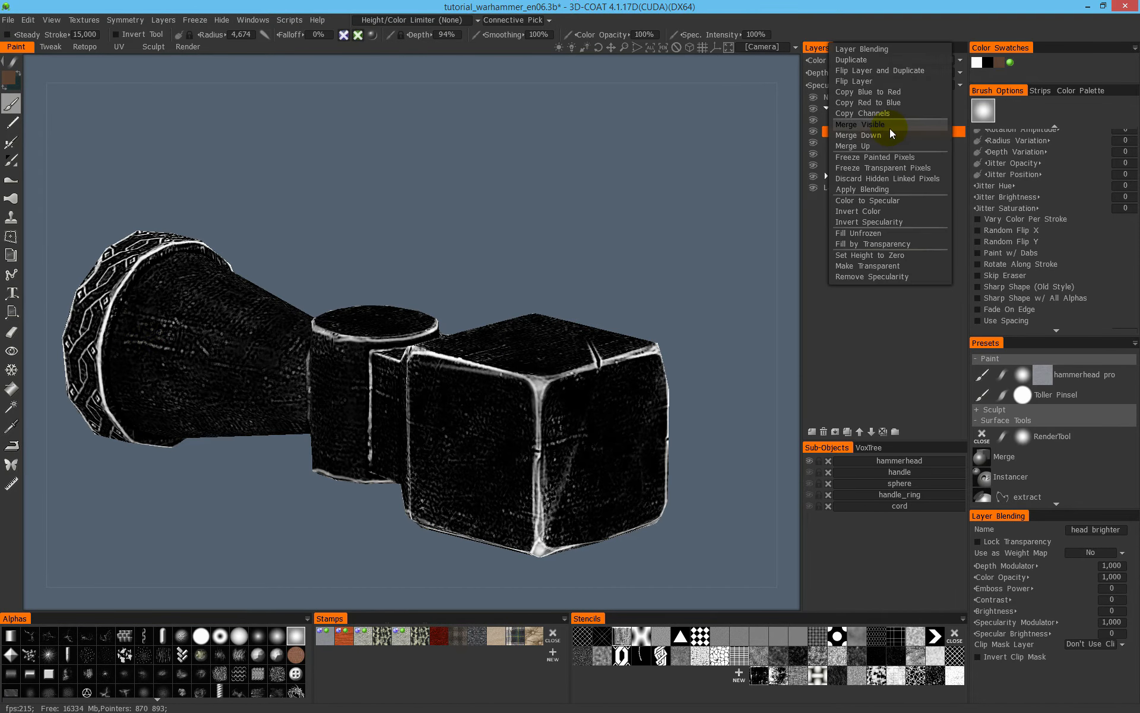
click(899, 189)
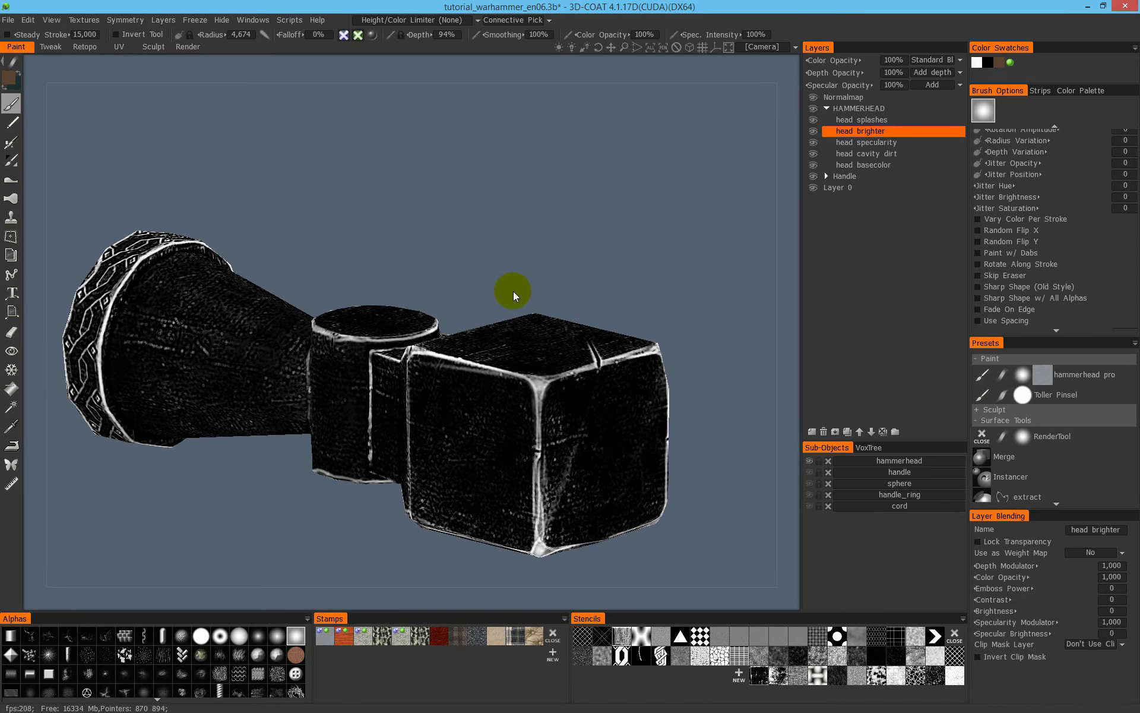
- Return to shaded view at the striking block's front corner and set the height/color limiter to Less in CAVITY
drag(543, 297, 441, 224)
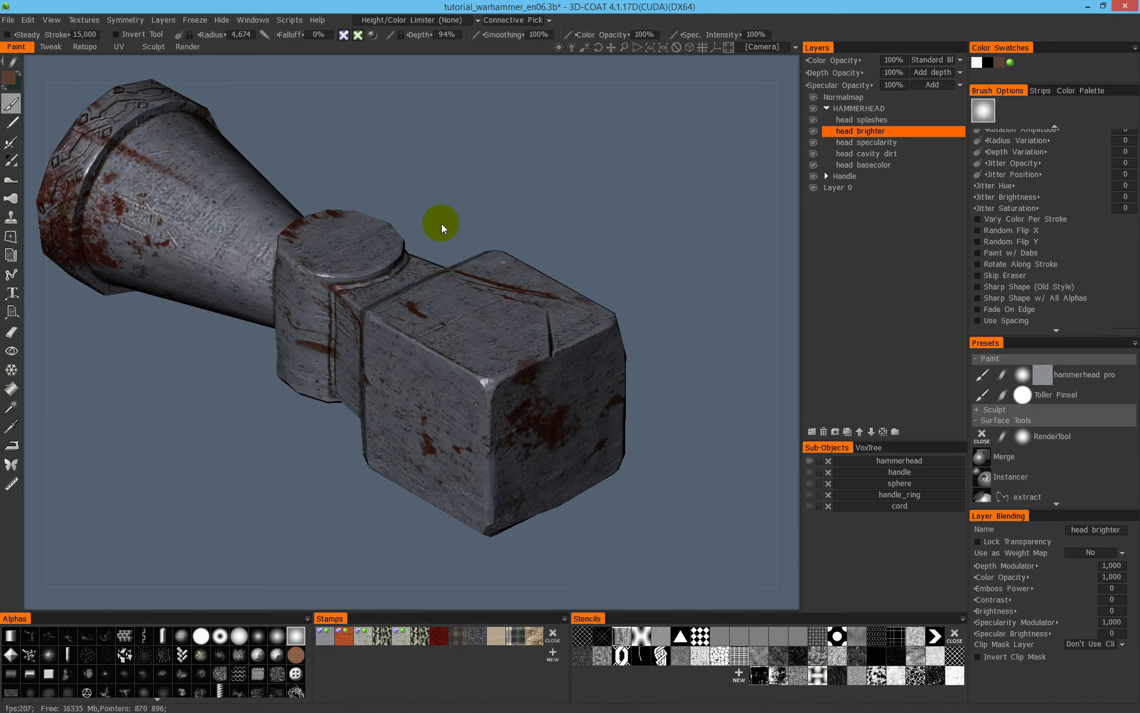
right_drag(441, 224, 570, 210)
click(433, 21)
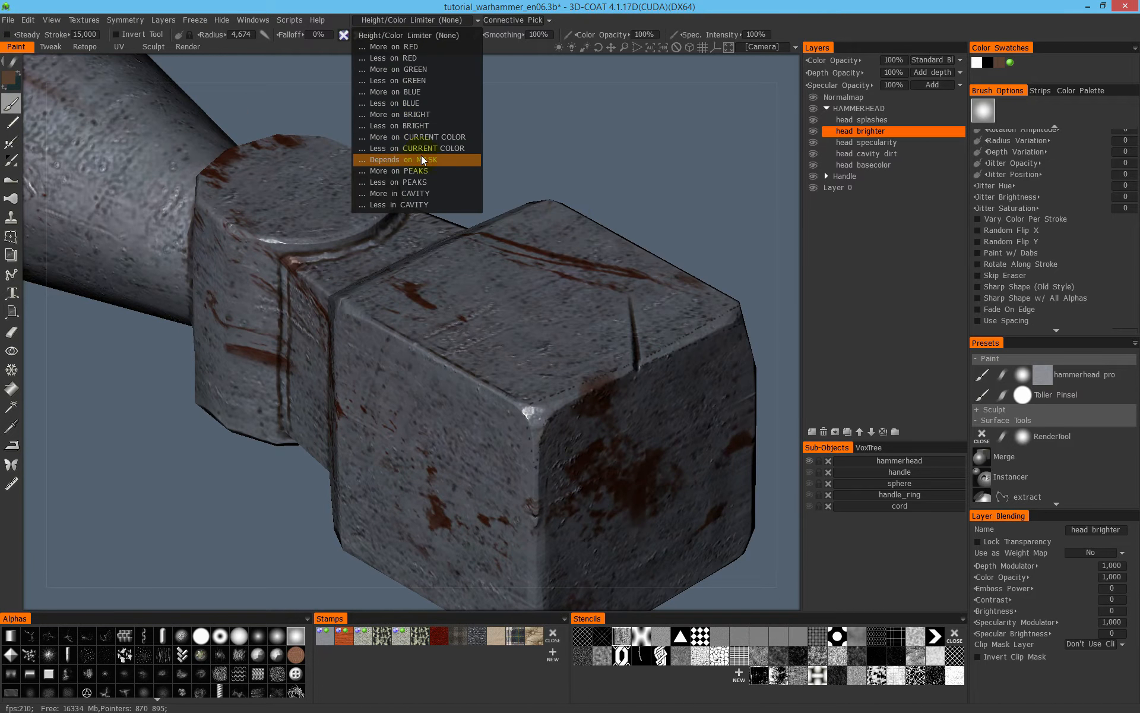
click(430, 205)
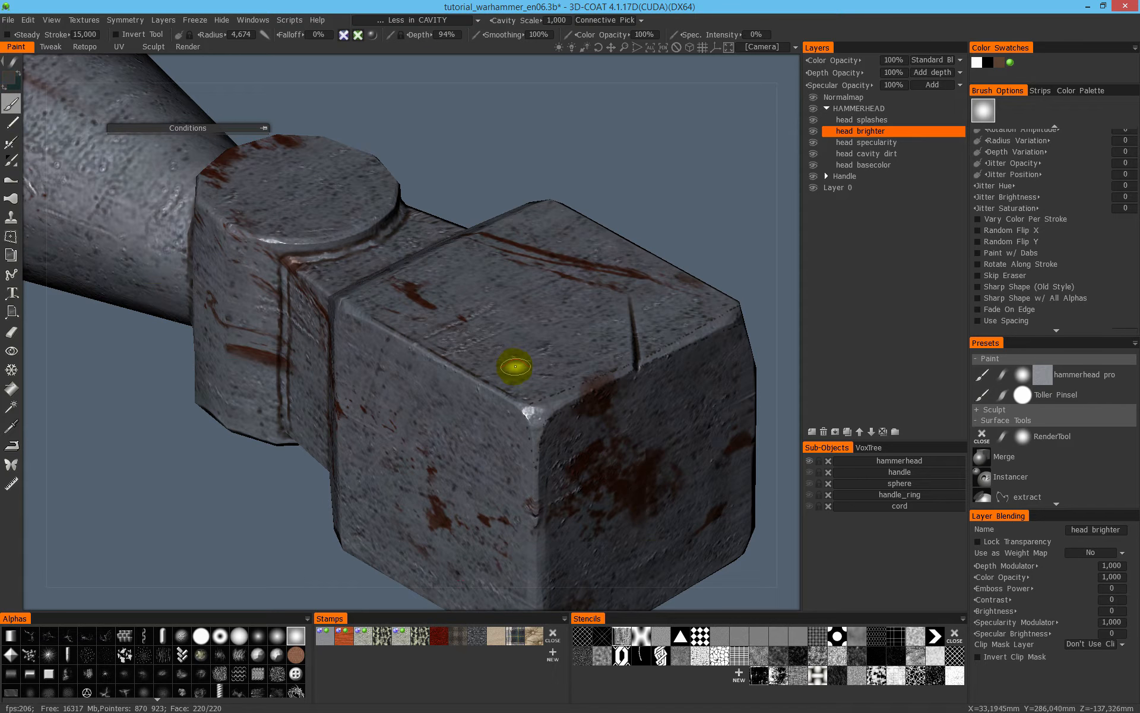
- Set the paint colour to hue 225, saturation 6%, lightness 63%, and enable colour painting with specularity painting off
click(11, 79)
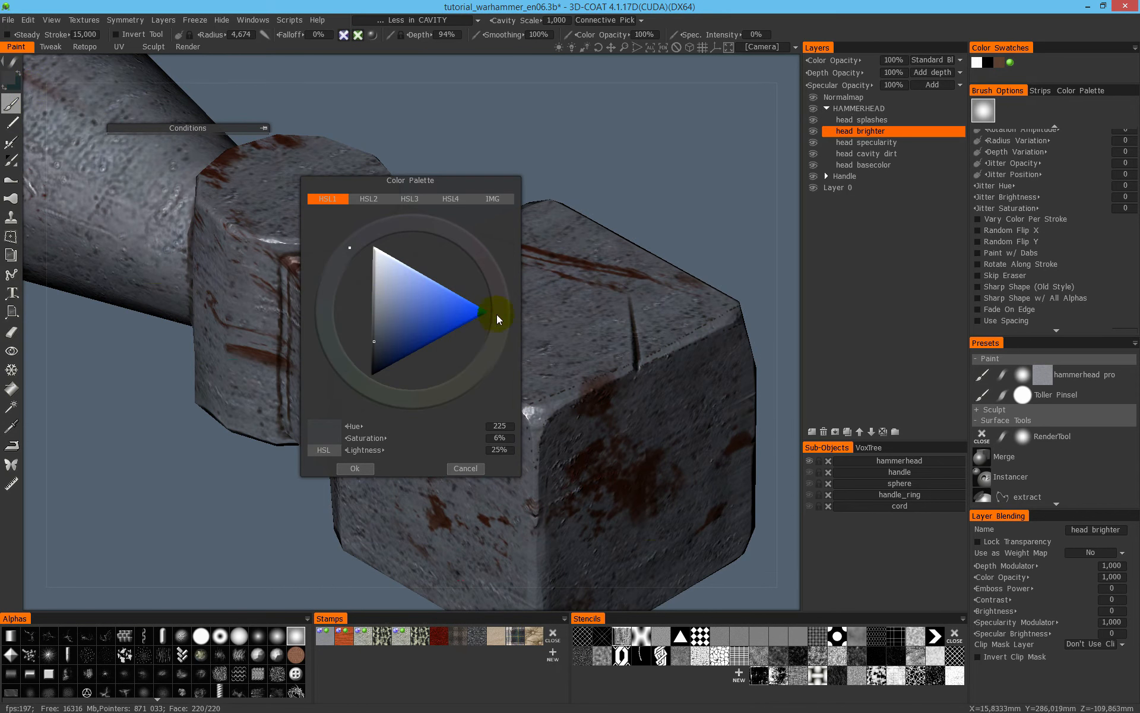
drag(369, 448, 417, 453)
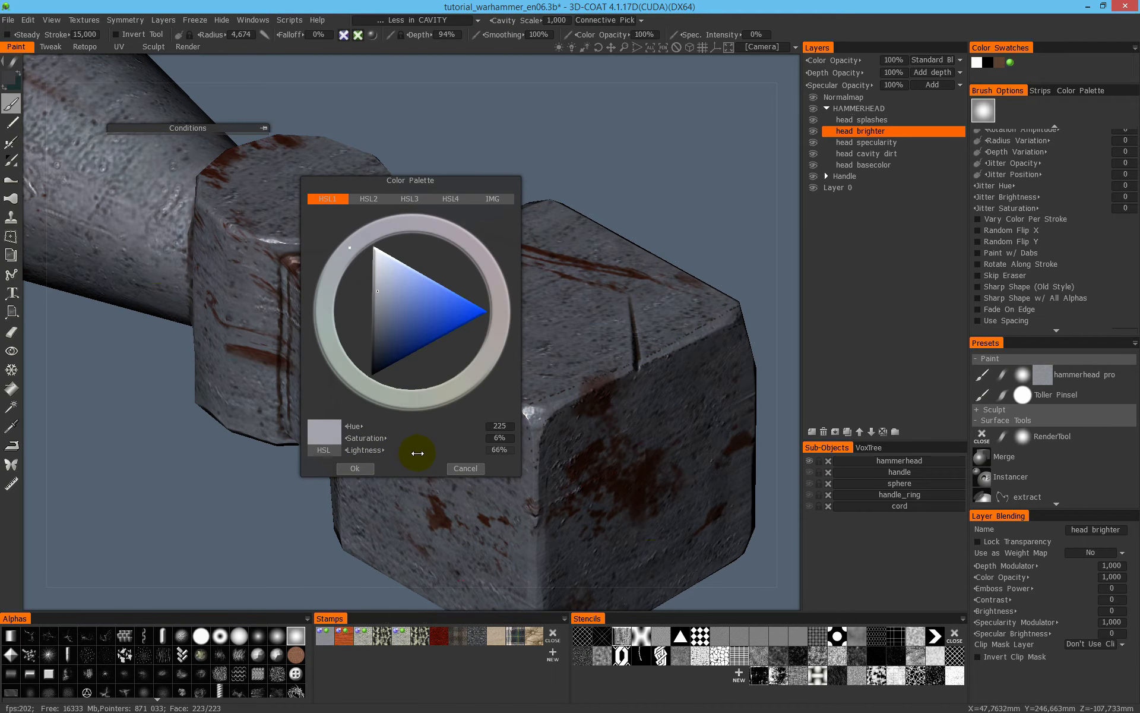
click(355, 468)
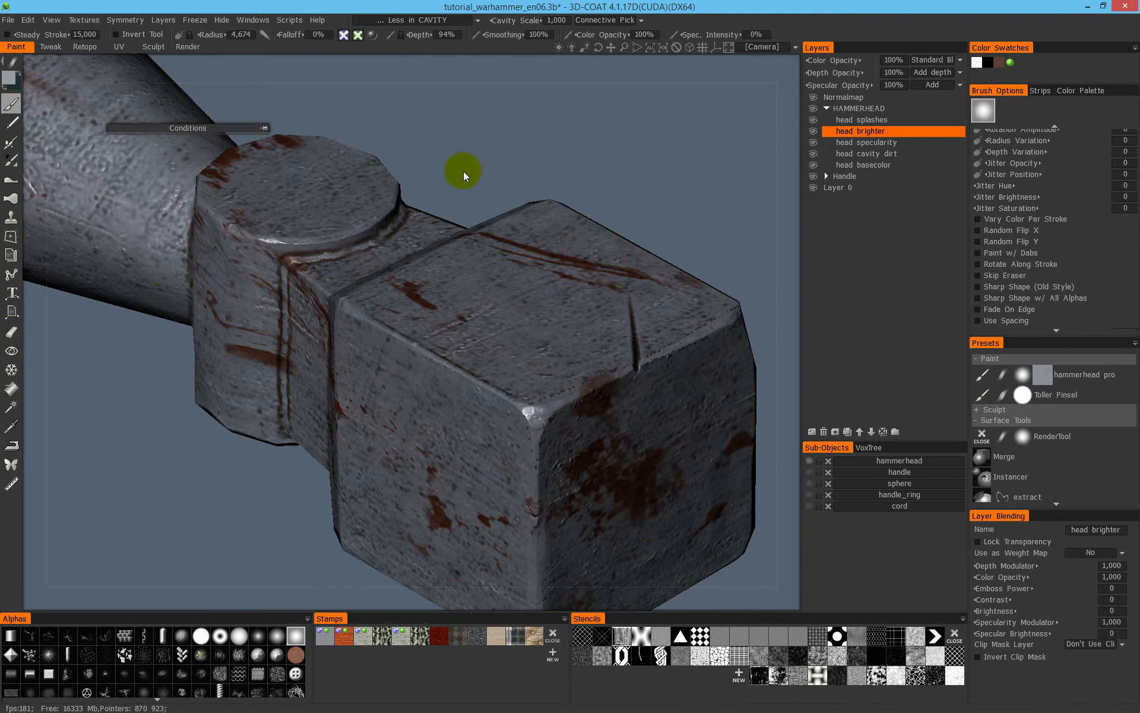
click(359, 35)
click(395, 48)
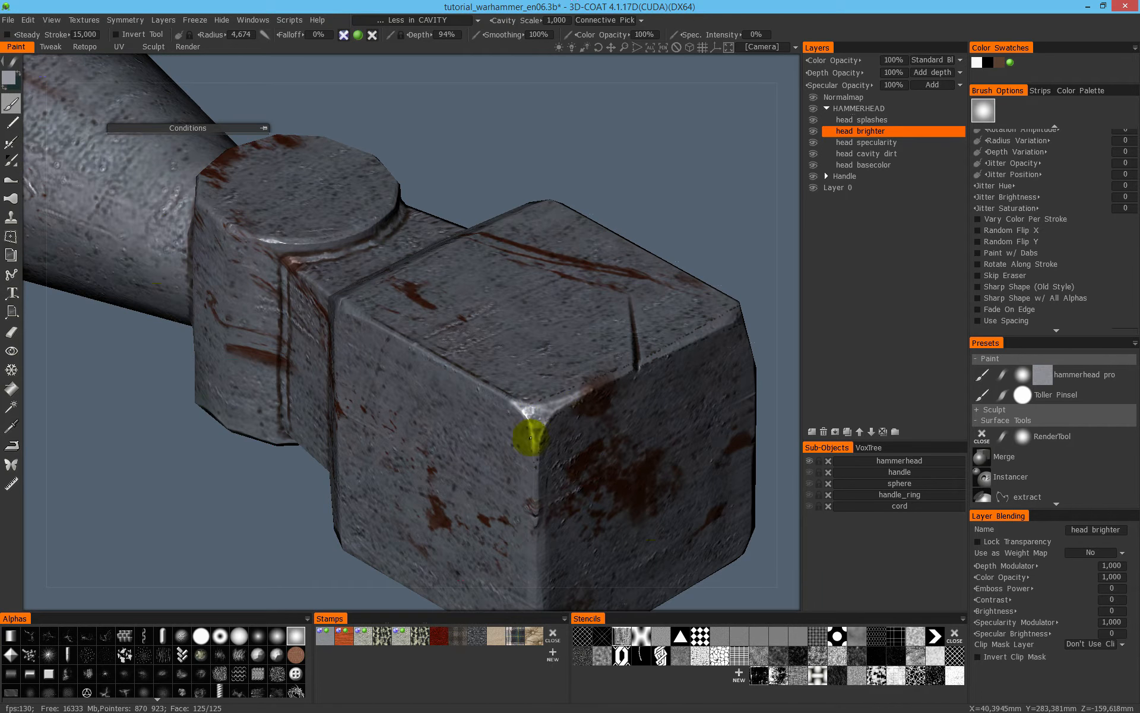
- Paint light grey onto the striking block's upper front corner and adjoining edges in the flat colour view
key(2)
drag(621, 364, 583, 369)
right_drag(544, 388, 594, 387)
drag(512, 428, 548, 496)
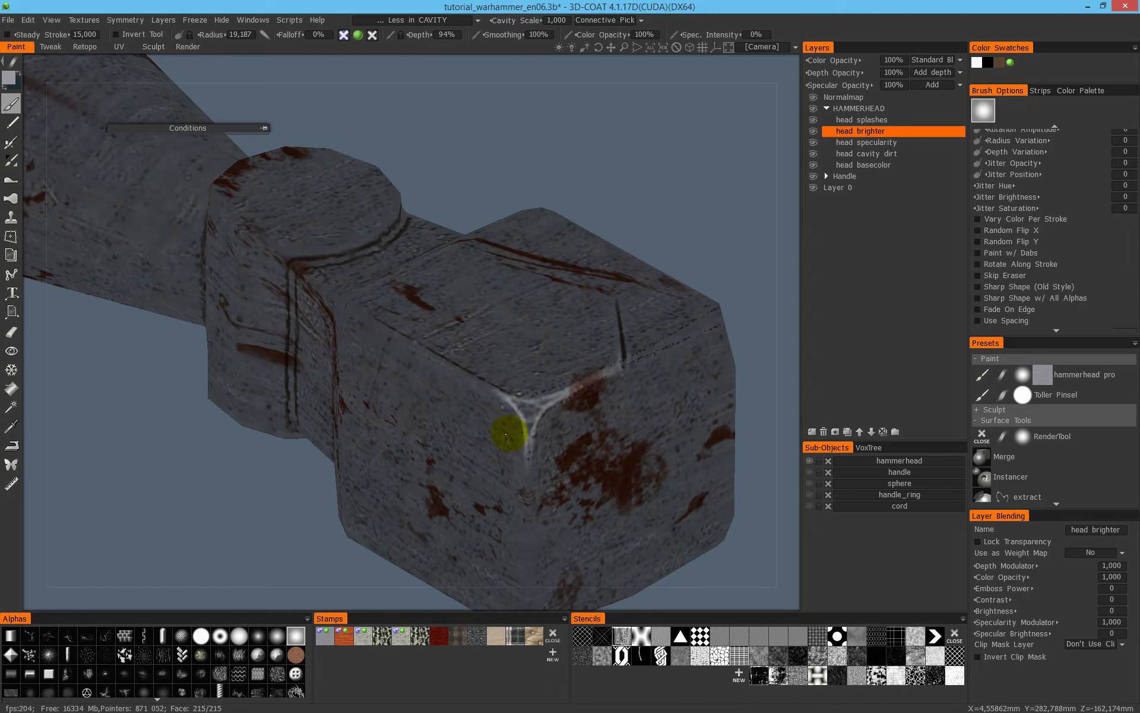
- Set the Cavity Scale to 3, try a broad stroke over the block's front corner, and undo that stroke
click(552, 20)
text(3)
key(Return)
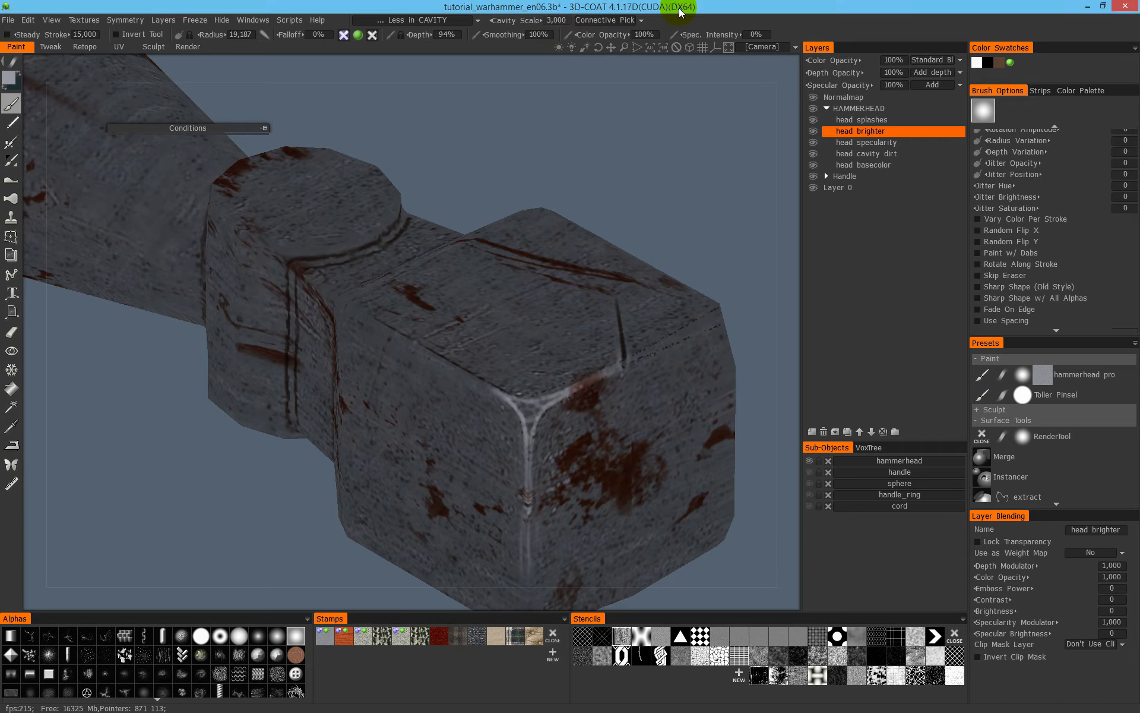
mouse_move(606, 331)
mouse_down()
mouse_move(534, 489)
mouse_move(640, 348)
mouse_up()
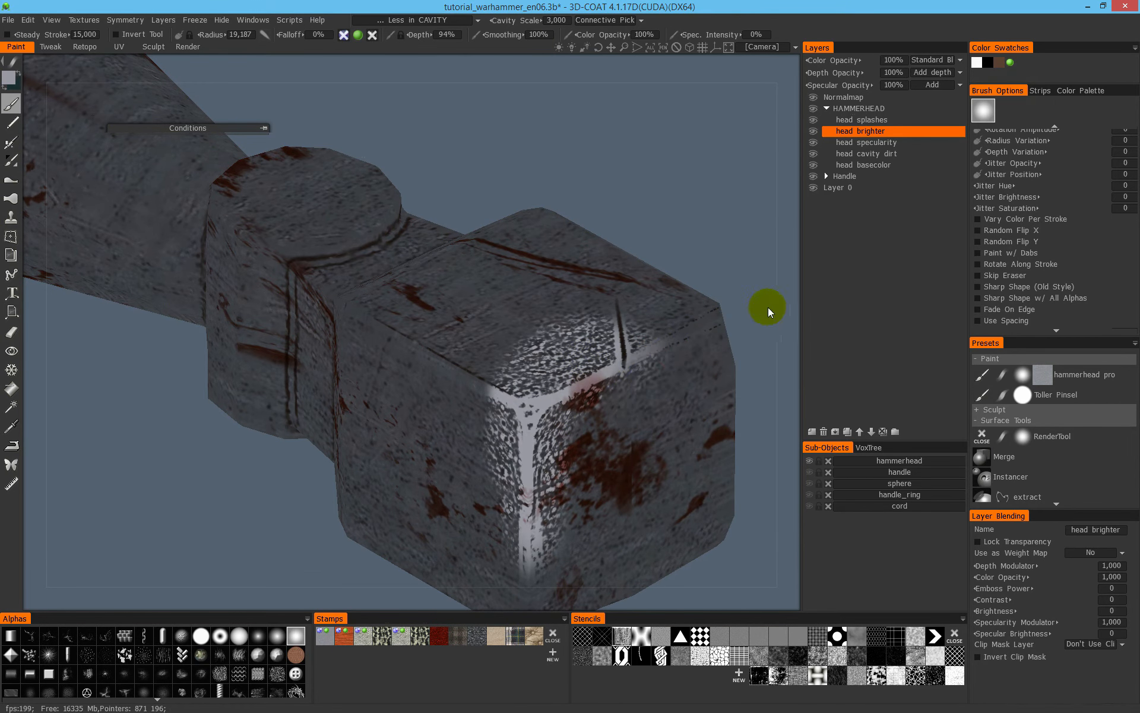
key(ctrl+z)
- Brighten the block's front vertical edge and upper corner with brush radius 4,873, and check the result in shaded view
right_drag(572, 391, 518, 383)
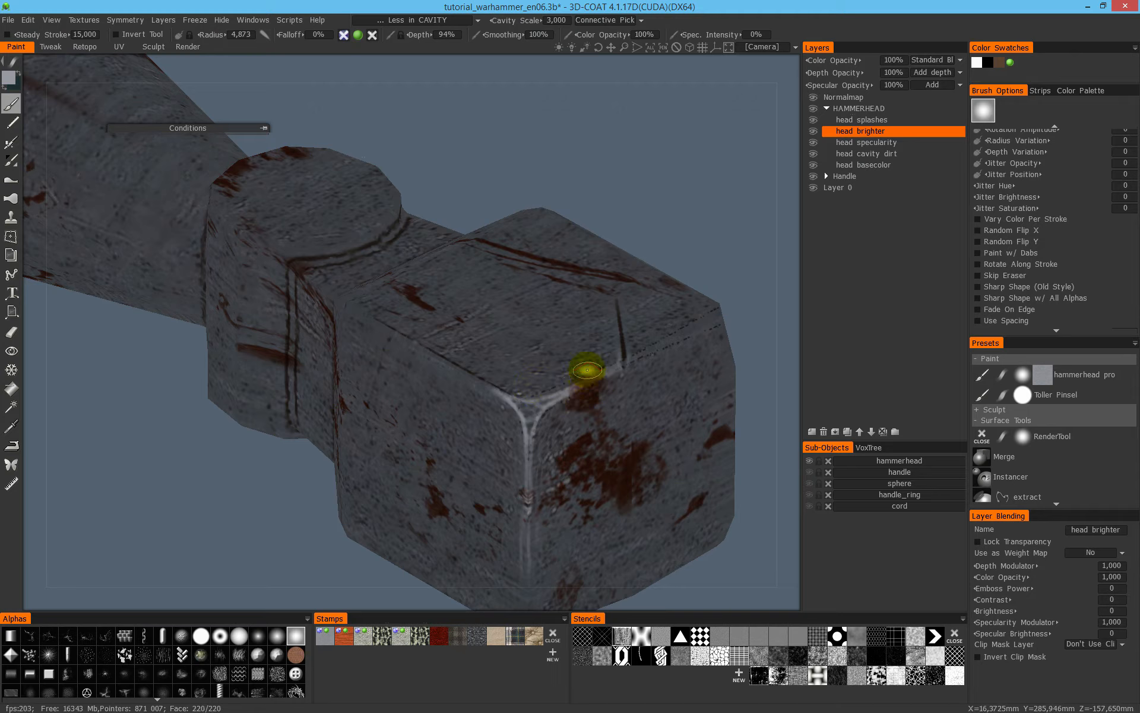
mouse_move(526, 410)
mouse_down()
mouse_move(528, 438)
mouse_move(563, 262)
mouse_move(512, 236)
mouse_move(506, 472)
mouse_up()
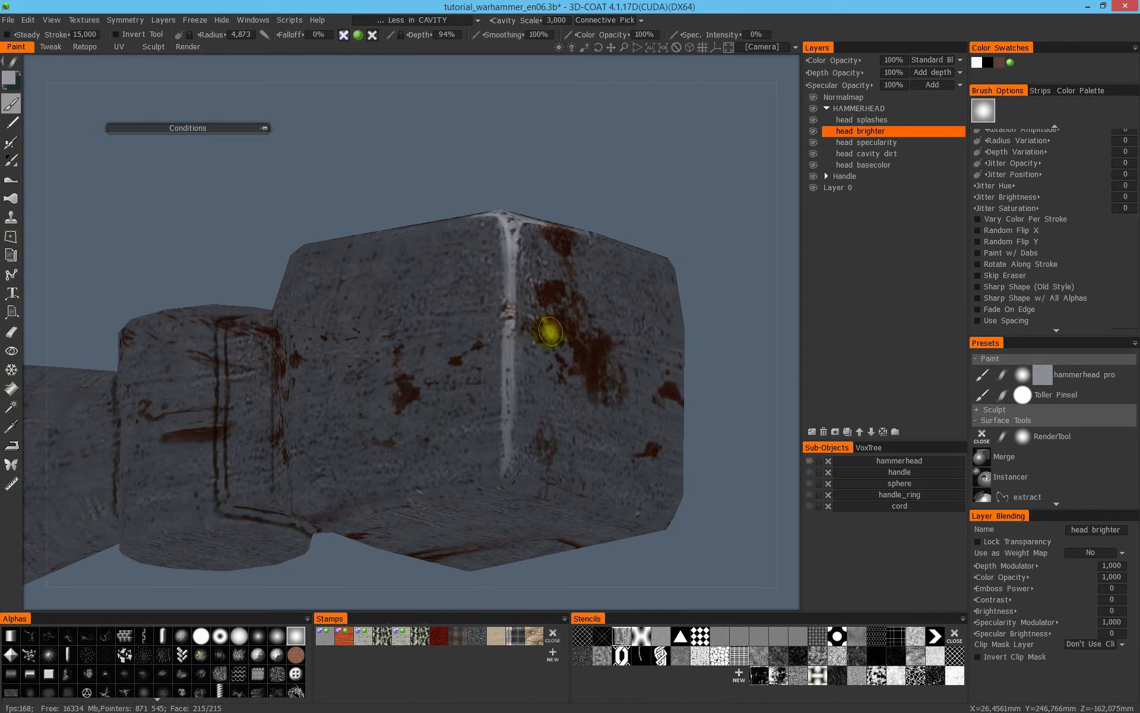
key(2)
alt+drag(588, 340, 537, 364)
mouse_move(537, 364)
alt+right_down()
mouse_move(351, 336)
mouse_move(392, 343)
alt+right_up()
mouse_move(392, 343)
alt+mouse_down()
mouse_move(427, 332)
mouse_move(479, 267)
alt+mouse_up()
alt+right_drag(479, 267, 516, 289)
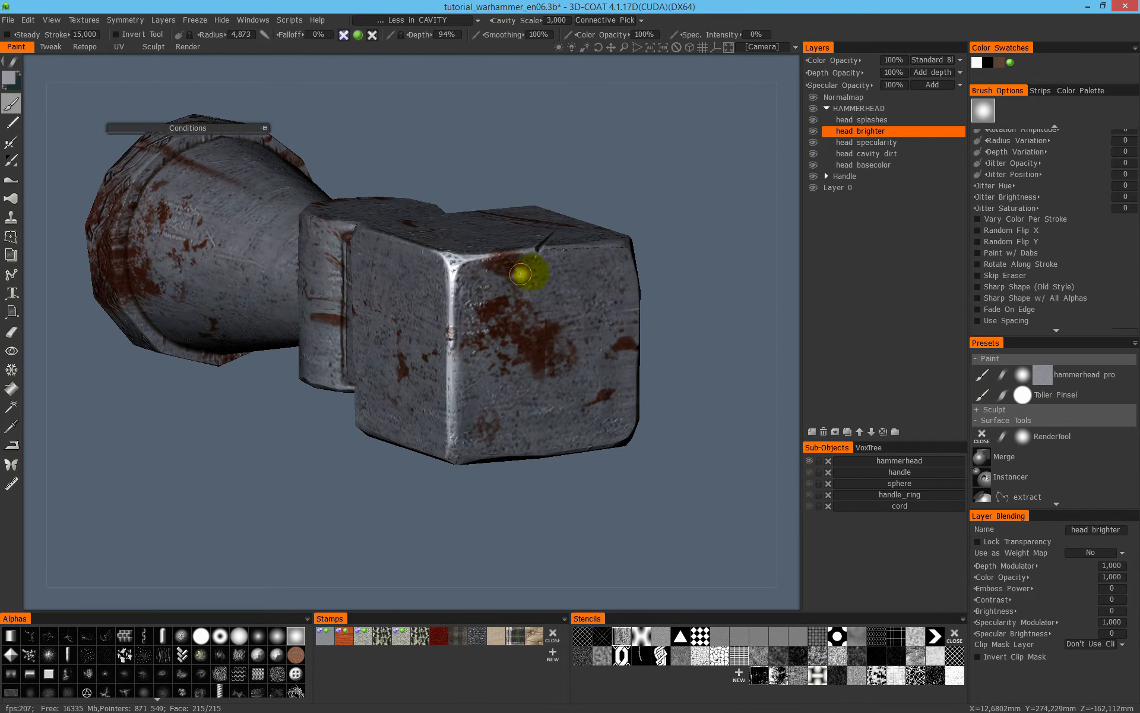
- Brighten the lower end of the front vertical edge and the block's lower side edge in the flat colour view
key(1)
alt+right_drag(510, 259, 527, 380)
alt+middle_drag(527, 379, 496, 290)
alt+drag(496, 290, 455, 330)
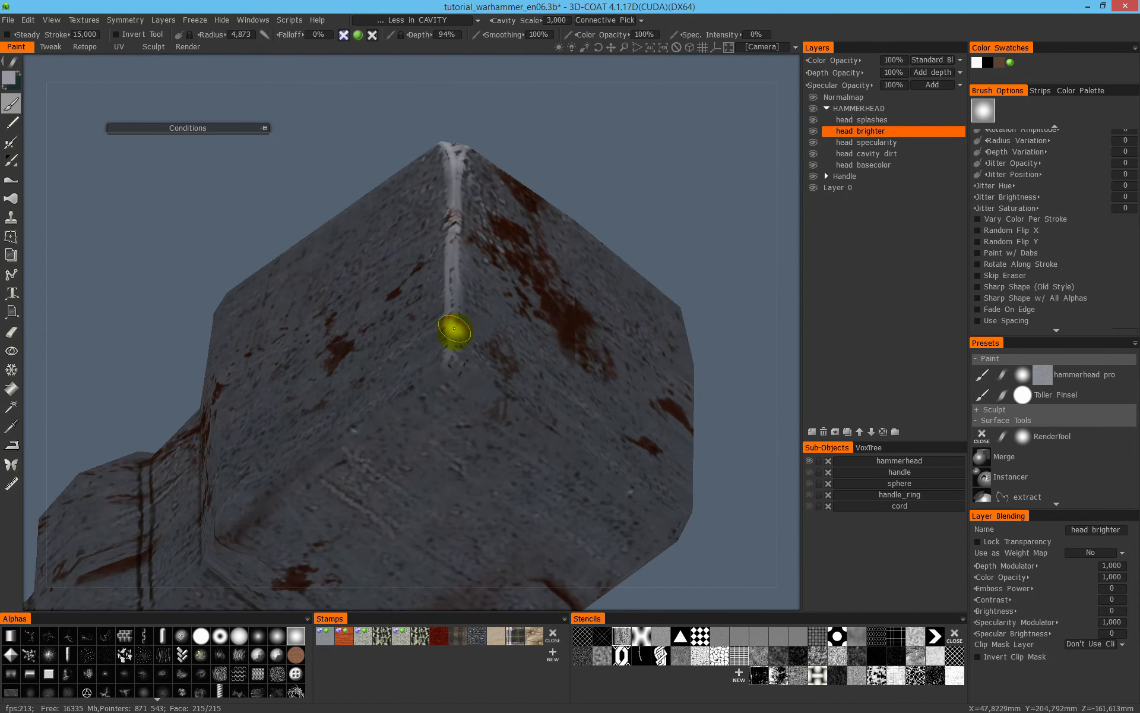
alt+drag(427, 395, 461, 364)
mouse_move(551, 386)
alt+mouse_down()
mouse_move(465, 381)
mouse_move(278, 454)
alt+mouse_up()
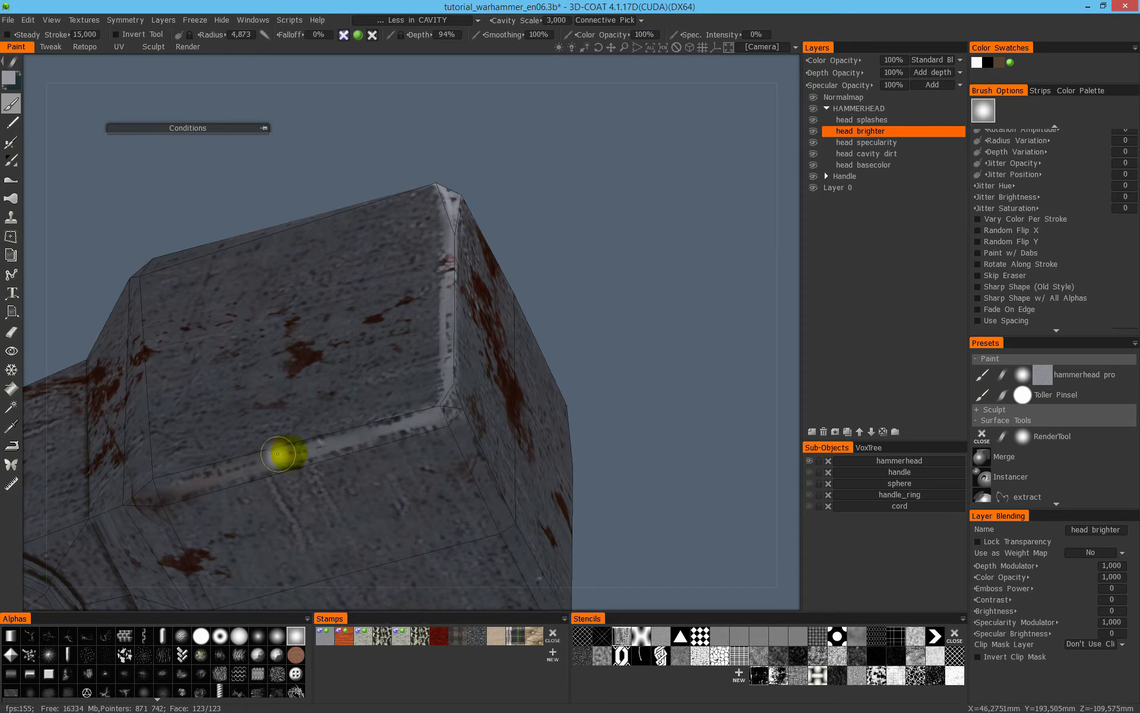
- Paint light grey along the lower edge of the block's front face
alt+drag(463, 458, 402, 446)
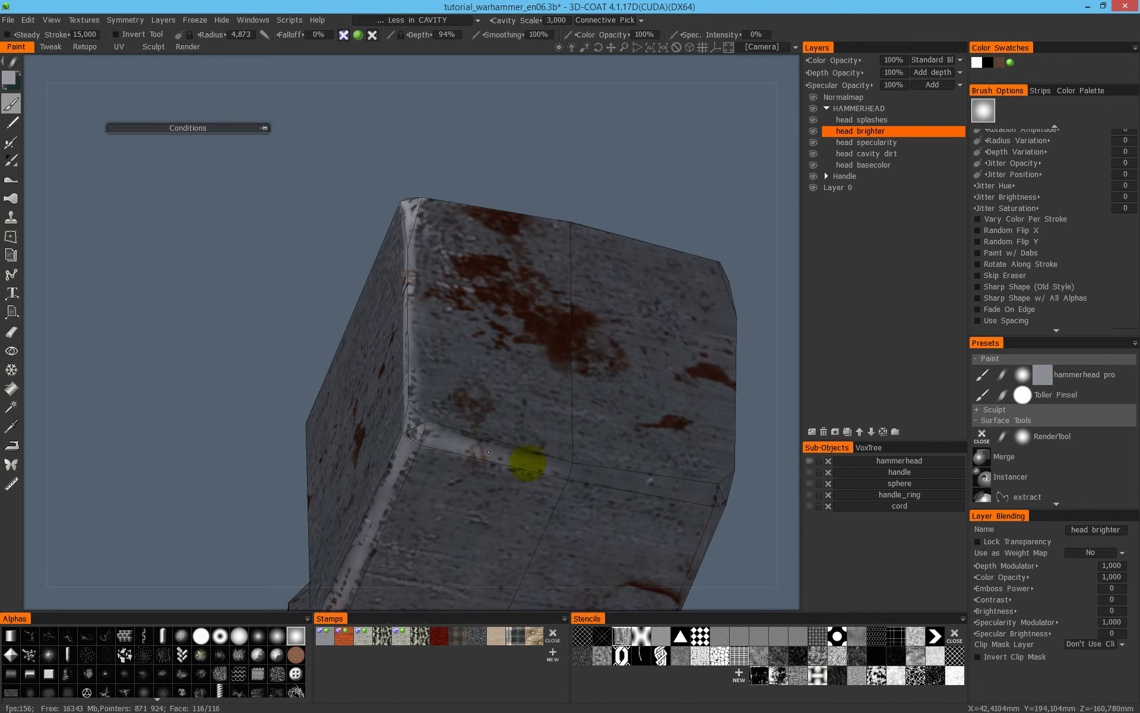
drag(528, 463, 579, 471)
alt+middle_drag(615, 454, 415, 446)
alt+drag(415, 446, 350, 440)
- Brighten the front face's far lower corner and the vertical edge rising from it
drag(502, 467, 339, 494)
alt+drag(482, 447, 446, 488)
mouse_move(445, 295)
mouse_down()
mouse_move(441, 466)
mouse_move(447, 443)
mouse_up()
drag(446, 386, 447, 440)
alt+middle_drag(473, 301, 485, 415)
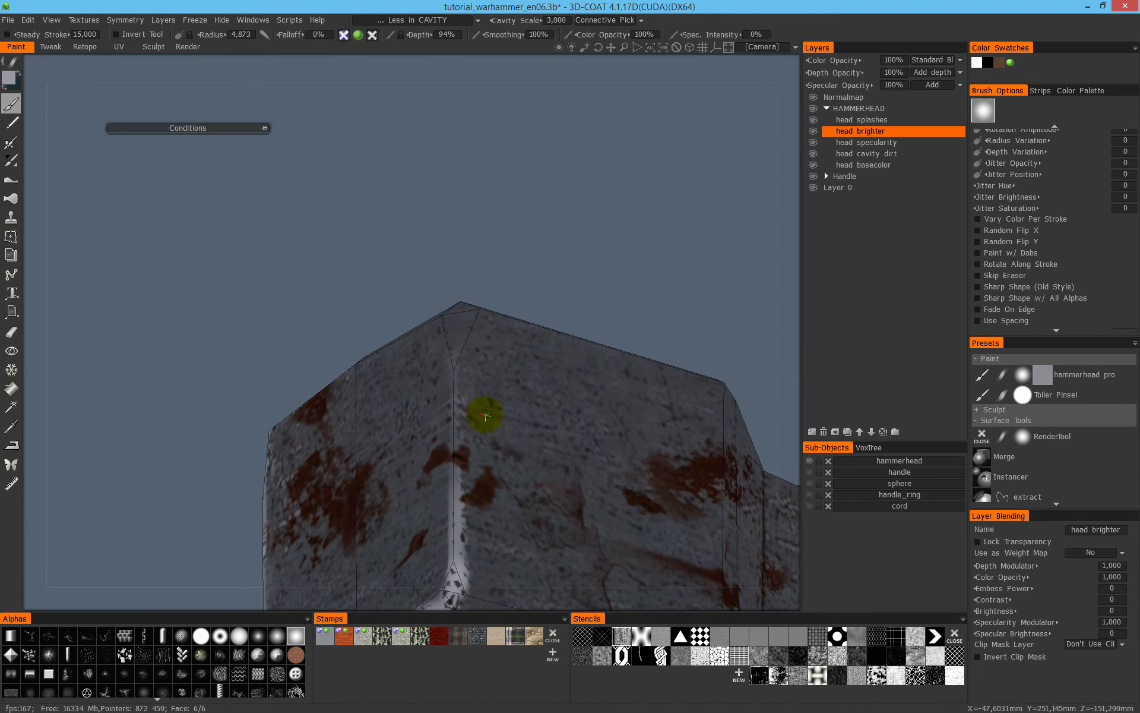
- Brighten the far side face's upper edge and rear vertical edge, enlarging the brush radius to 8,804
mouse_move(486, 416)
alt+mouse_down()
mouse_move(476, 306)
mouse_move(458, 318)
mouse_move(511, 316)
mouse_move(458, 315)
alt+mouse_up()
alt+middle_drag(564, 279, 471, 350)
mouse_move(471, 349)
alt+mouse_down()
mouse_move(269, 376)
mouse_move(509, 333)
mouse_move(504, 341)
alt+mouse_up()
alt+middle_drag(488, 359, 321, 361)
mouse_move(321, 362)
alt+mouse_down()
mouse_move(377, 349)
mouse_move(394, 465)
mouse_move(397, 334)
mouse_move(410, 330)
mouse_move(402, 588)
alt+mouse_up()
alt+middle_drag(423, 435, 433, 336)
mouse_move(433, 336)
alt+mouse_down()
mouse_move(416, 265)
mouse_move(391, 482)
alt+mouse_up()
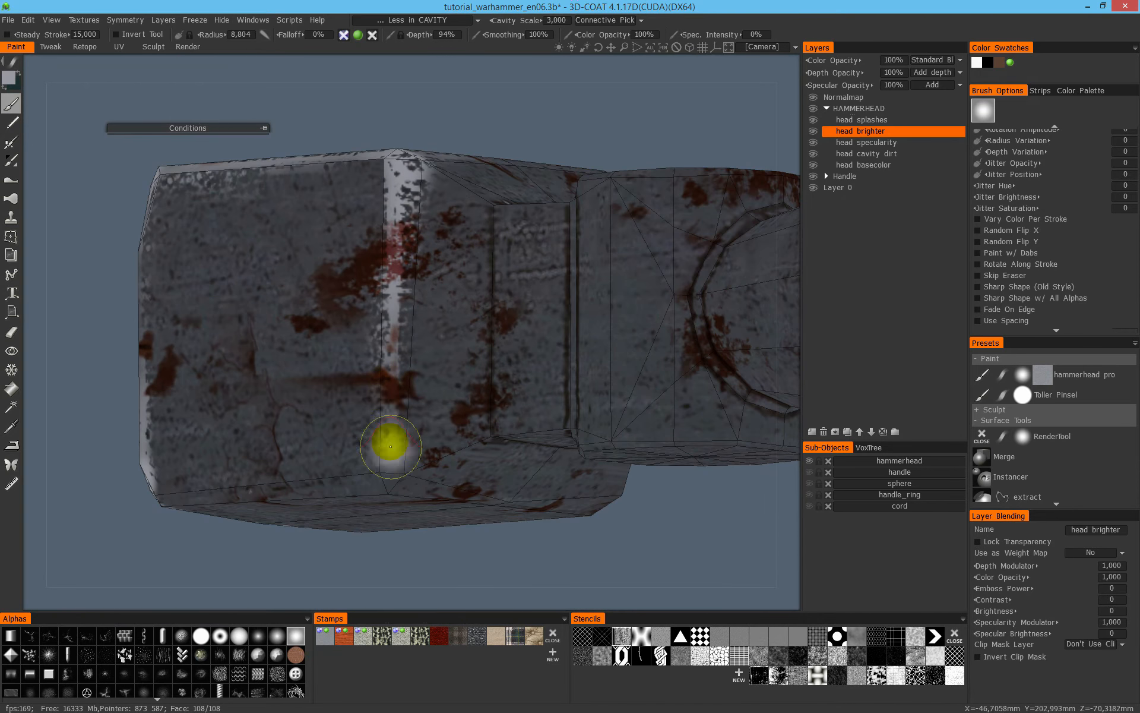
- Brighten the block's upper rear corner and the edges leading towards the neck
mouse_move(542, 260)
alt+mouse_down()
mouse_move(466, 382)
mouse_move(416, 333)
alt+mouse_up()
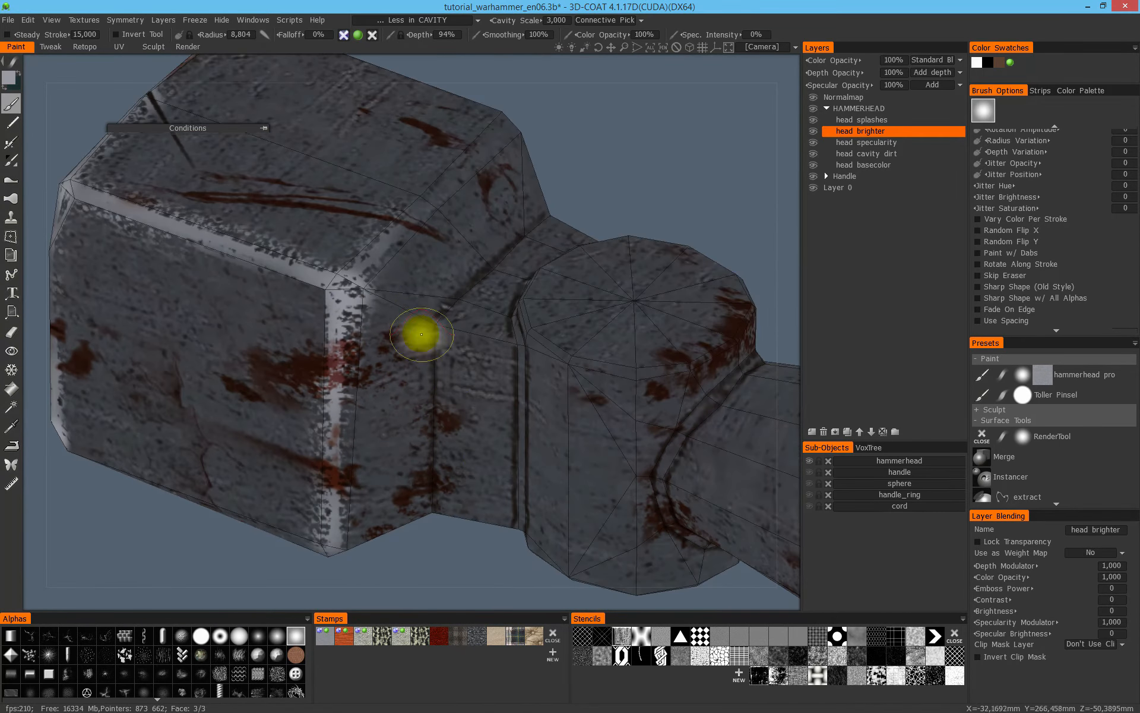
alt+drag(471, 242, 306, 368)
drag(412, 311, 161, 318)
mouse_move(433, 302)
alt+mouse_down()
mouse_move(408, 336)
mouse_move(267, 270)
alt+mouse_up()
mouse_move(474, 338)
mouse_down()
mouse_move(449, 315)
mouse_move(478, 452)
mouse_up()
drag(494, 342, 730, 311)
alt+middle_drag(481, 349, 431, 239)
- Paint light grey along the underside edge at the block's rear taper with brush radius 5,528
right_drag(397, 244, 385, 244)
alt+drag(386, 244, 410, 202)
drag(428, 456, 432, 529)
drag(434, 413, 421, 538)
alt+drag(453, 476, 603, 329)
mouse_move(553, 407)
alt+mouse_down()
mouse_move(499, 411)
mouse_move(369, 466)
mouse_move(324, 472)
alt+mouse_up()
alt+drag(430, 397, 648, 379)
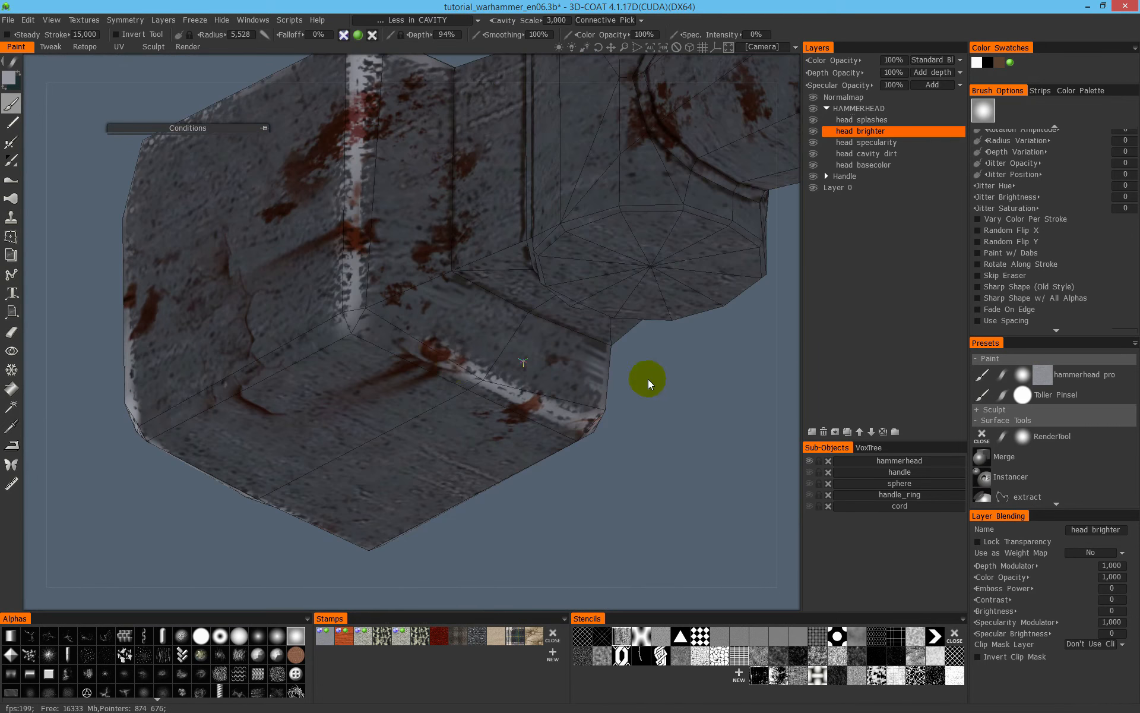
- Brighten the block's remaining underside and side edges, and check the whole hammerhead
mouse_move(457, 372)
mouse_down()
mouse_move(382, 321)
mouse_move(369, 297)
mouse_move(598, 331)
mouse_move(441, 354)
mouse_move(180, 364)
mouse_move(147, 351)
mouse_move(237, 346)
mouse_up()
alt+middle_drag(478, 338, 629, 413)
alt+right_drag(444, 295, 360, 303)
alt+drag(360, 303, 440, 305)
drag(360, 246, 360, 326)
mouse_move(392, 289)
alt+middle_down()
mouse_move(425, 331)
mouse_move(418, 367)
alt+middle_up()
alt+drag(356, 321, 431, 262)
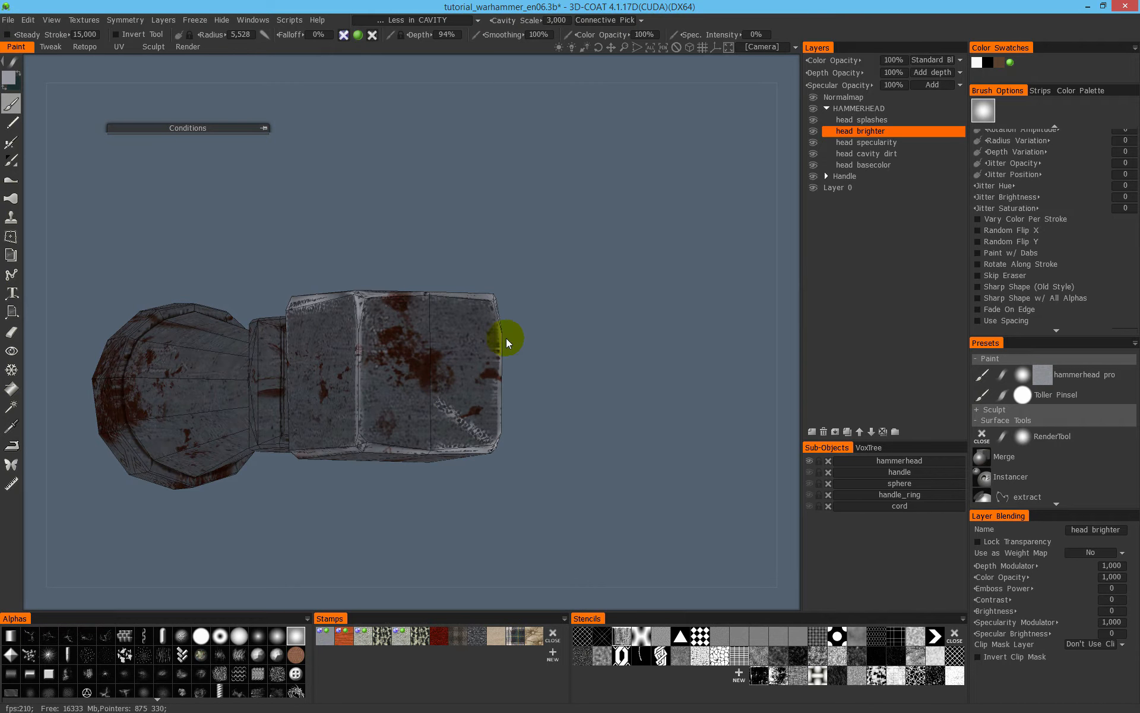
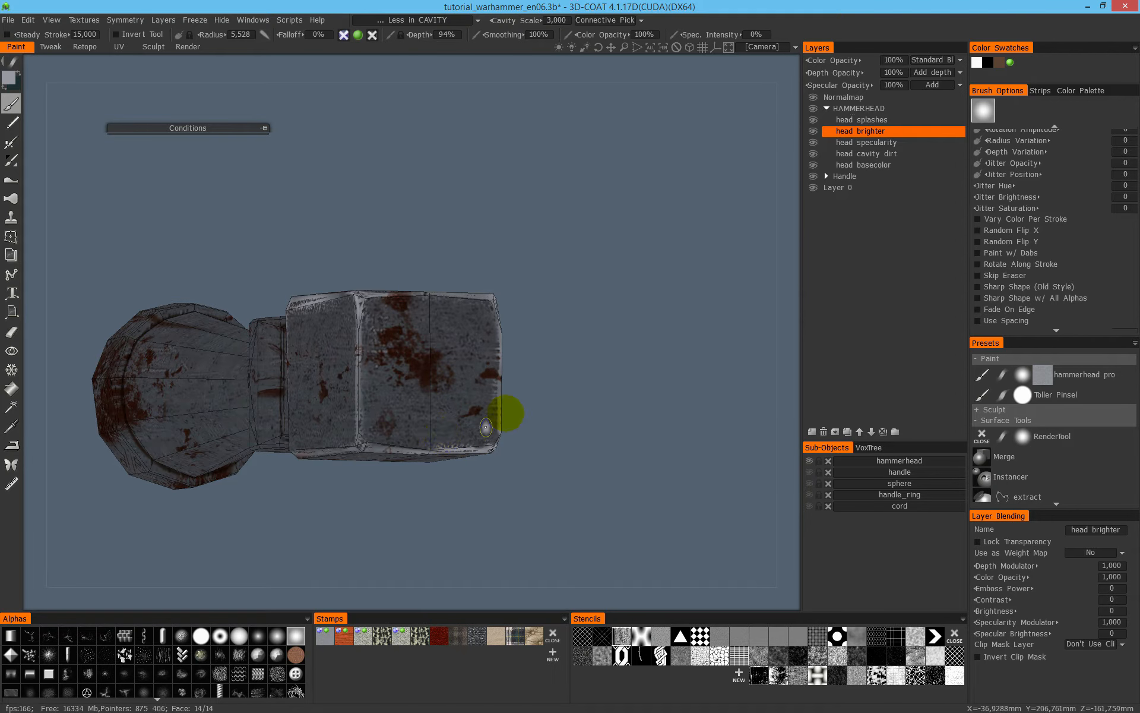
- Brighten the rim of the collar's round upper cap with light grey, using brush radius 5,240
mouse_move(492, 404)
alt+mouse_down()
mouse_move(480, 422)
mouse_move(368, 338)
alt+mouse_up()
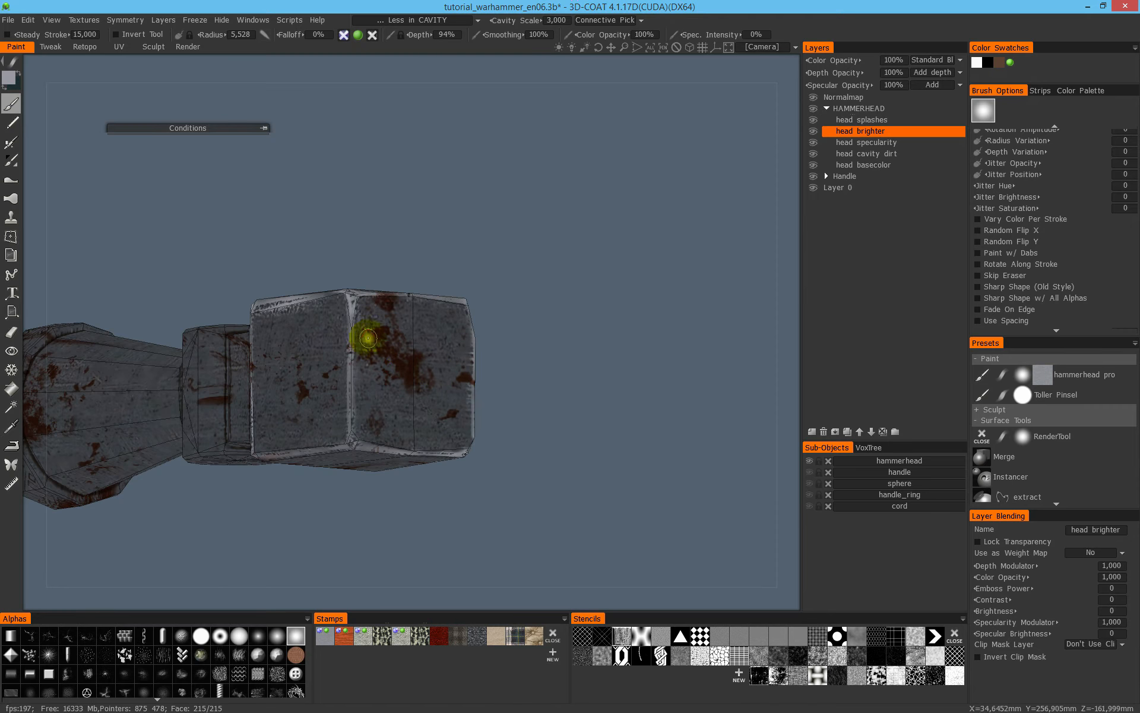
mouse_move(487, 400)
alt+mouse_down()
mouse_move(437, 349)
mouse_move(555, 399)
alt+mouse_up()
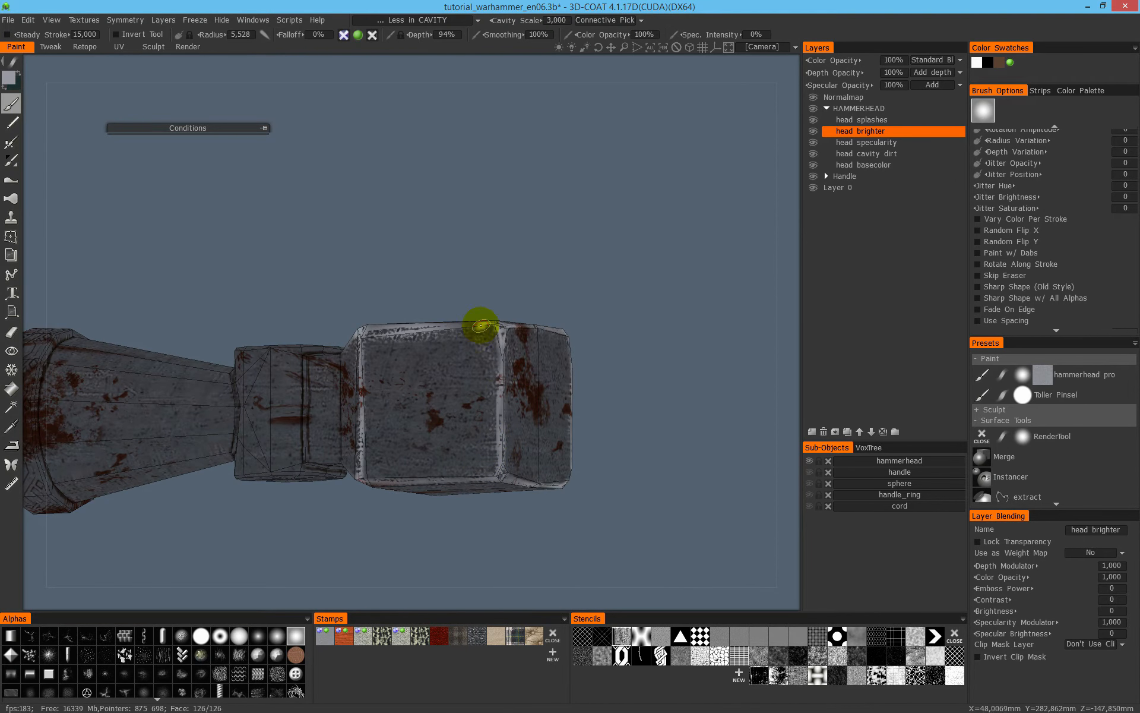
mouse_move(518, 419)
alt+mouse_down()
mouse_move(561, 412)
mouse_move(490, 379)
mouse_move(412, 418)
mouse_move(395, 402)
alt+mouse_up()
alt+right_drag(395, 402, 435, 377)
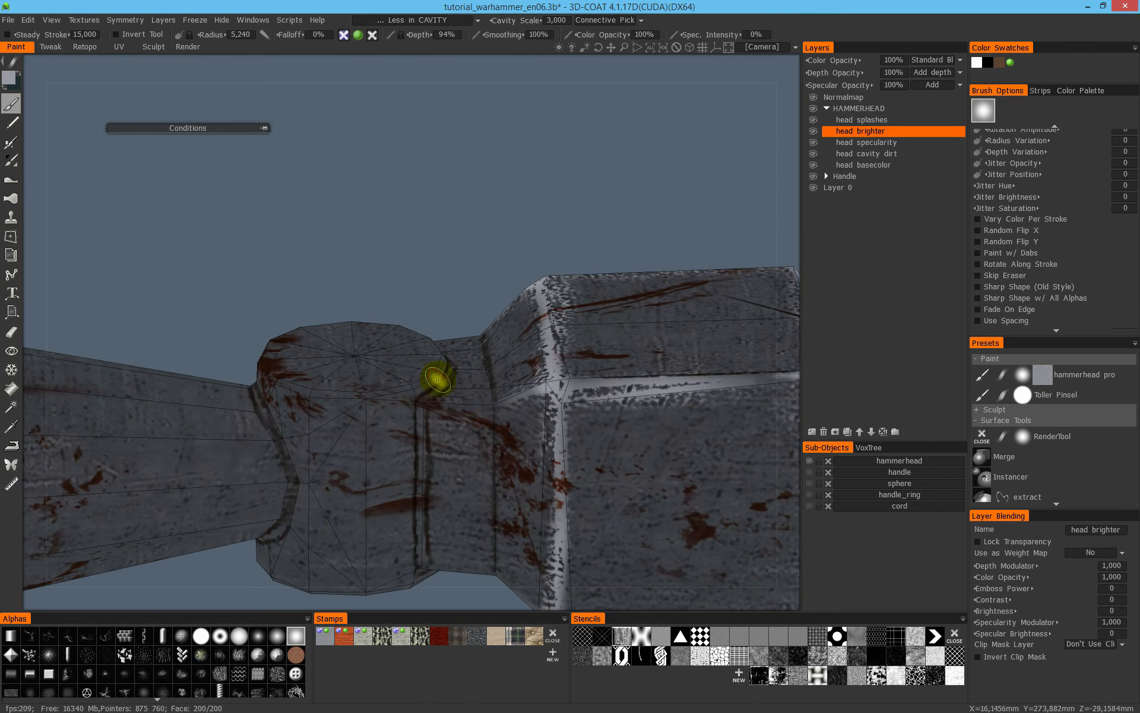
alt+drag(297, 373, 336, 388)
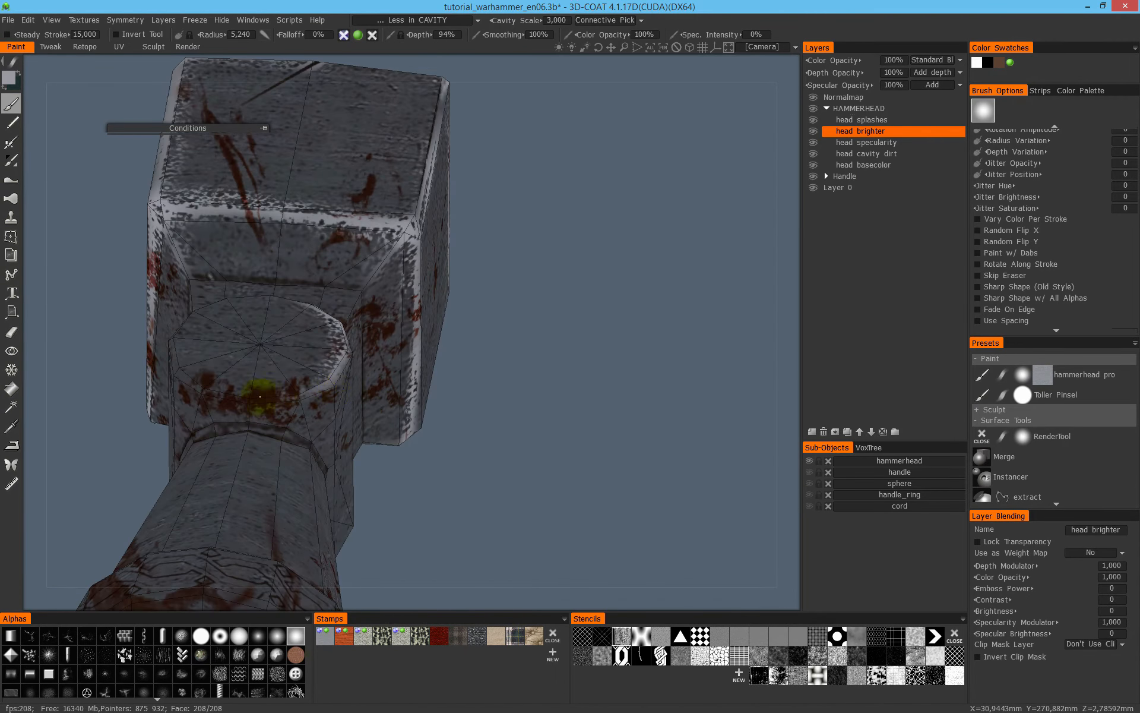
alt+drag(253, 376, 515, 398)
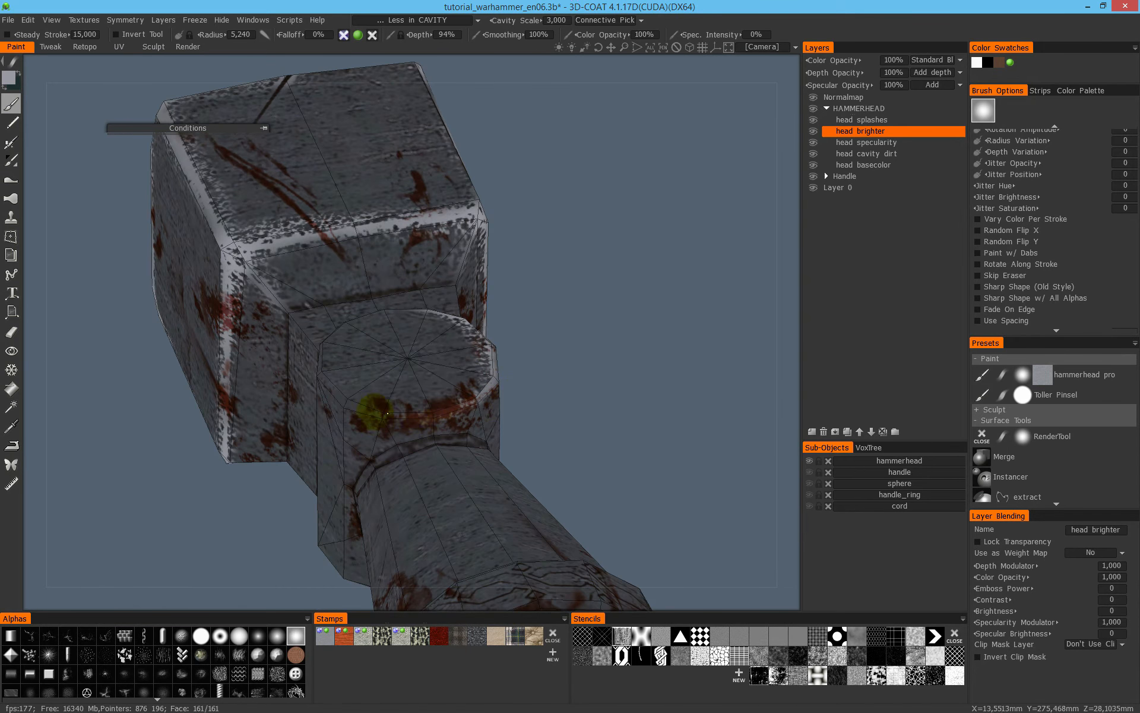
mouse_move(396, 418)
alt+mouse_down()
mouse_move(445, 394)
mouse_move(279, 368)
alt+mouse_up()
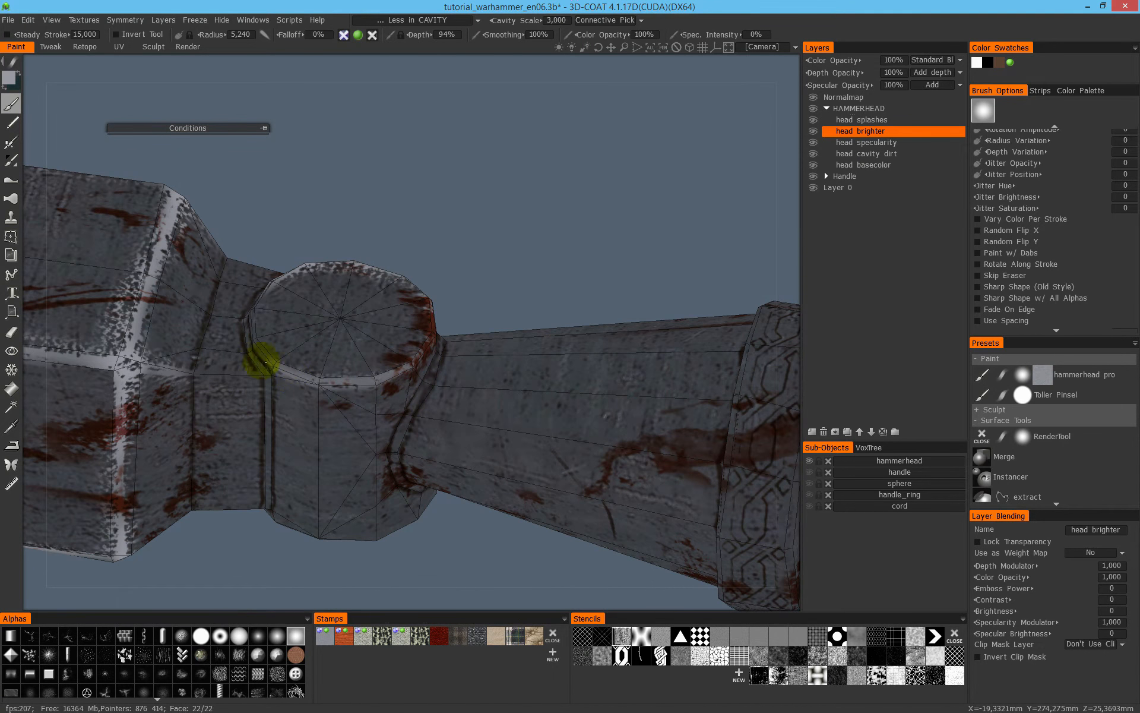
- Brighten the rim of the collar's round underside cap all the way around
mouse_move(256, 324)
alt+mouse_down()
mouse_move(435, 377)
mouse_move(413, 351)
mouse_move(433, 377)
alt+mouse_up()
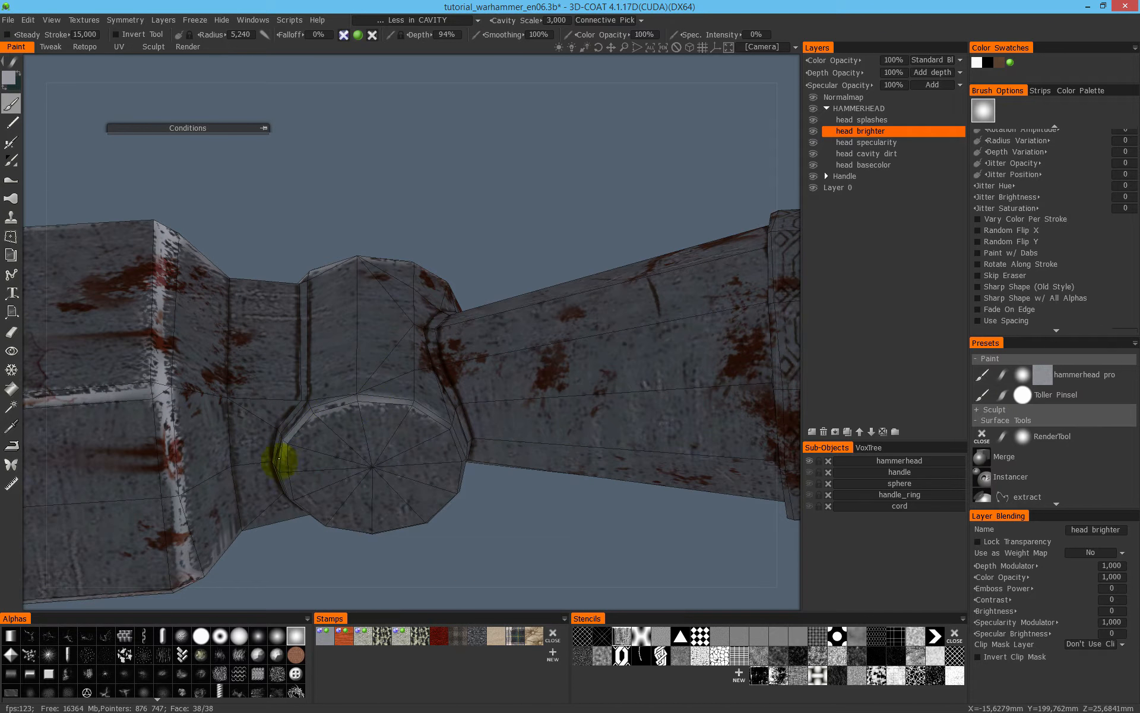
mouse_move(452, 417)
alt+mouse_down()
mouse_move(331, 382)
mouse_move(543, 445)
mouse_move(189, 454)
alt+mouse_up()
drag(519, 435, 429, 421)
alt+drag(429, 420, 474, 368)
alt+drag(386, 439, 493, 384)
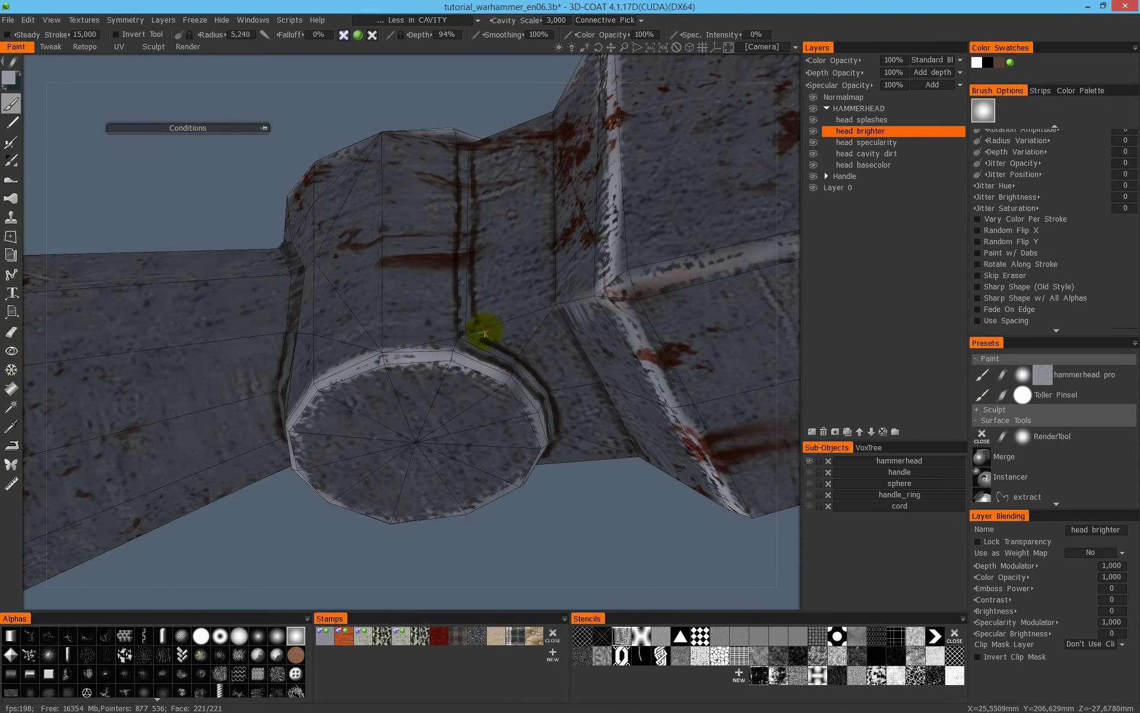
- Paint light grey along the narrow raised edge between collar and block, following its curve around the caps, with brush radius 1,999
alt+drag(479, 330, 595, 372)
mouse_move(543, 345)
alt+mouse_down()
mouse_move(543, 395)
mouse_move(639, 412)
mouse_move(636, 428)
alt+mouse_up()
drag(609, 294, 618, 409)
drag(613, 324, 604, 383)
mouse_move(607, 527)
alt+mouse_down()
mouse_move(540, 461)
mouse_move(496, 581)
alt+mouse_up()
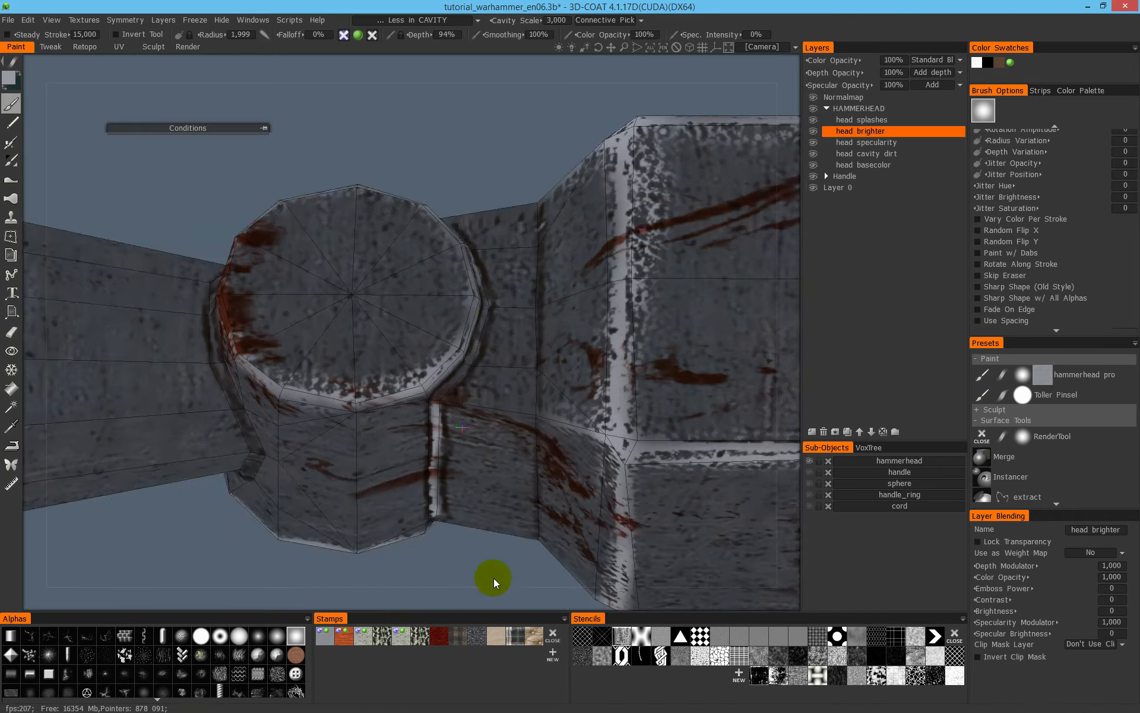
alt+drag(493, 322, 345, 326)
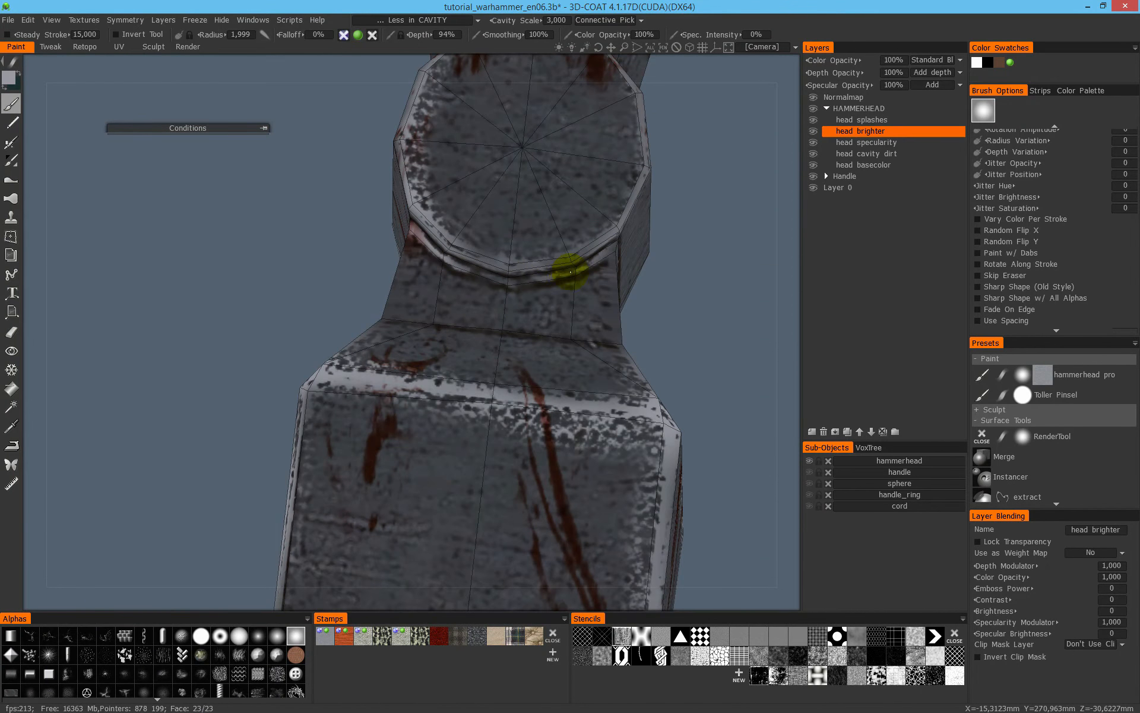
- Brighten the remaining raised lip around the upper cap and the straight collar edge on the far side
alt+drag(491, 279, 382, 368)
mouse_move(349, 431)
alt+mouse_down()
mouse_move(412, 306)
mouse_move(407, 180)
mouse_move(387, 339)
mouse_move(400, 377)
mouse_move(385, 414)
mouse_move(279, 443)
mouse_move(348, 394)
mouse_move(376, 453)
mouse_move(297, 395)
alt+mouse_up()
mouse_move(337, 347)
alt+mouse_down()
mouse_move(435, 329)
mouse_move(467, 502)
alt+mouse_up()
mouse_move(496, 412)
alt+mouse_down()
mouse_move(509, 251)
mouse_move(516, 313)
mouse_move(555, 178)
alt+mouse_up()
- Brighten the curved seam where the conical neck meets the collar on all sides, starting with brush radius 3,177
alt+drag(448, 324, 484, 423)
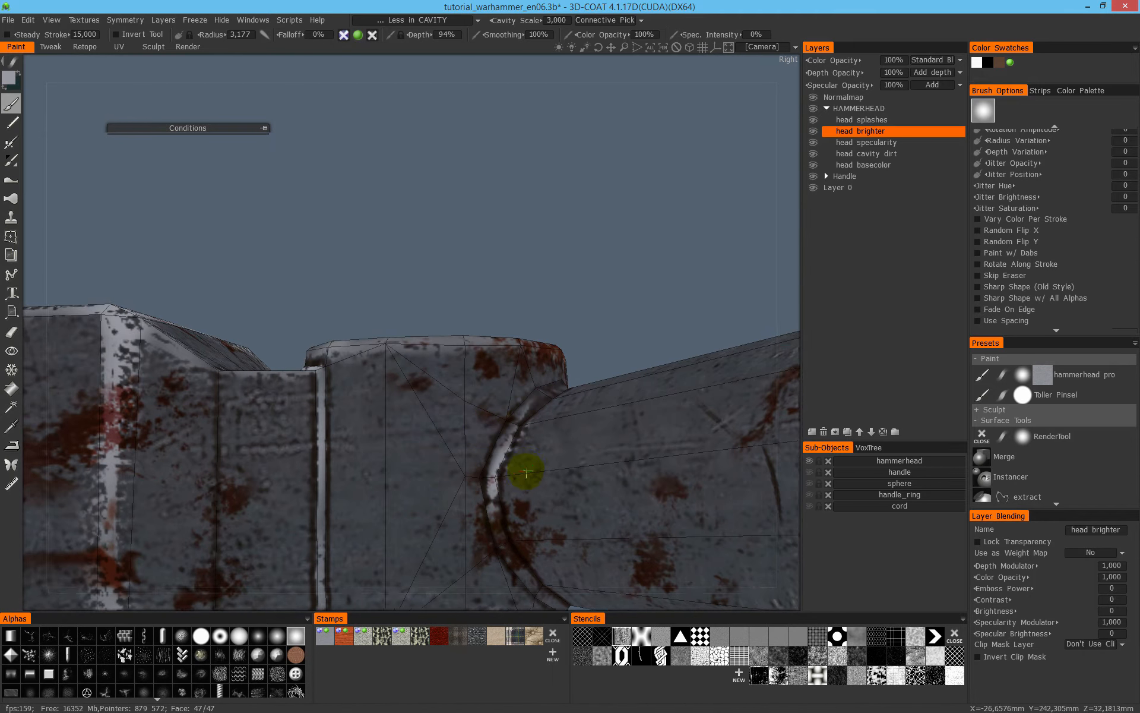
alt+drag(525, 461, 359, 223)
mouse_move(401, 316)
alt+mouse_down()
mouse_move(483, 333)
mouse_move(576, 417)
alt+mouse_up()
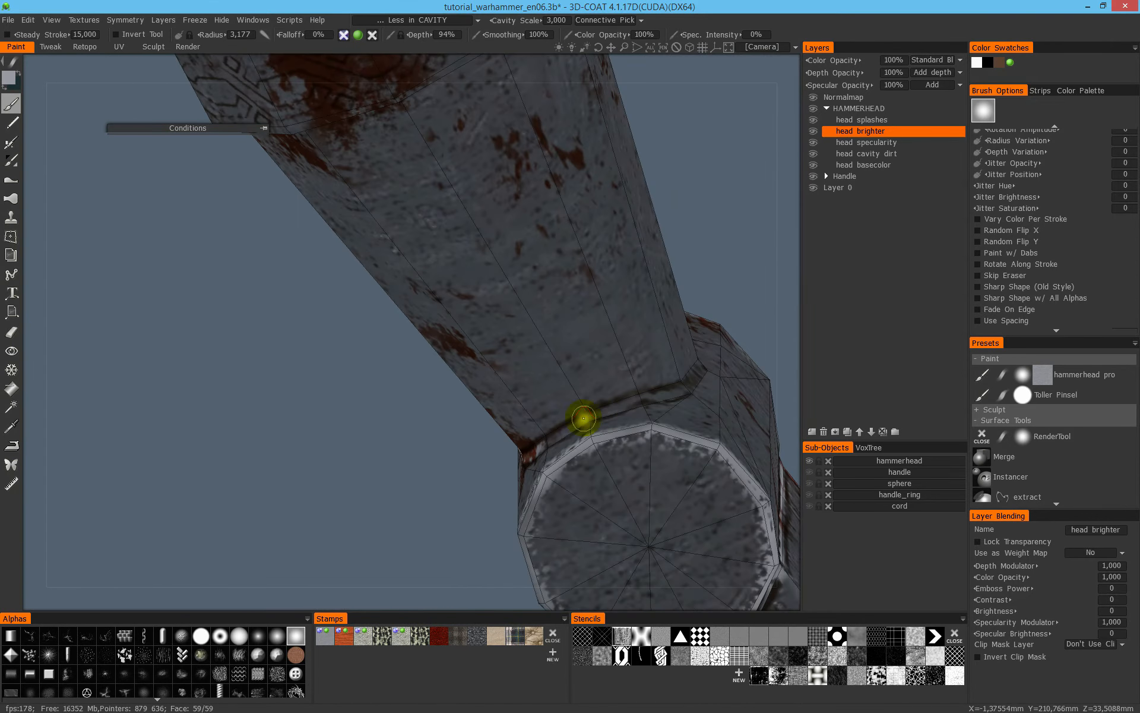
mouse_move(636, 350)
alt+mouse_down()
mouse_move(375, 453)
mouse_move(461, 430)
alt+mouse_up()
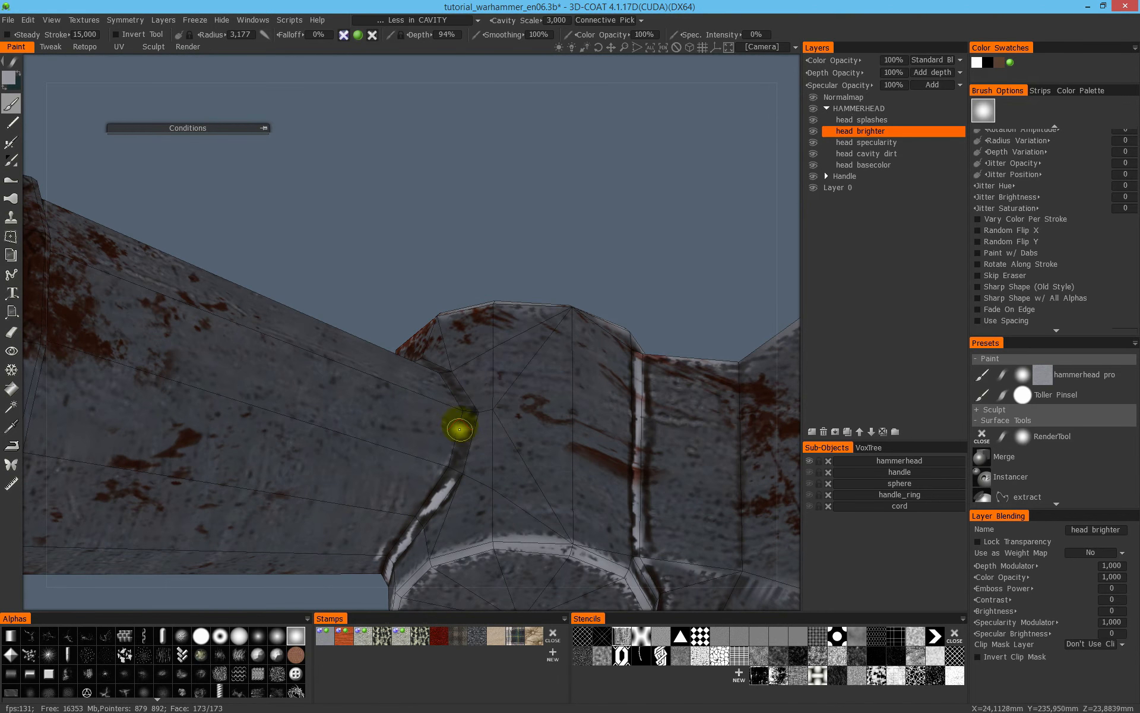
alt+drag(504, 394, 445, 356)
alt+drag(522, 369, 445, 363)
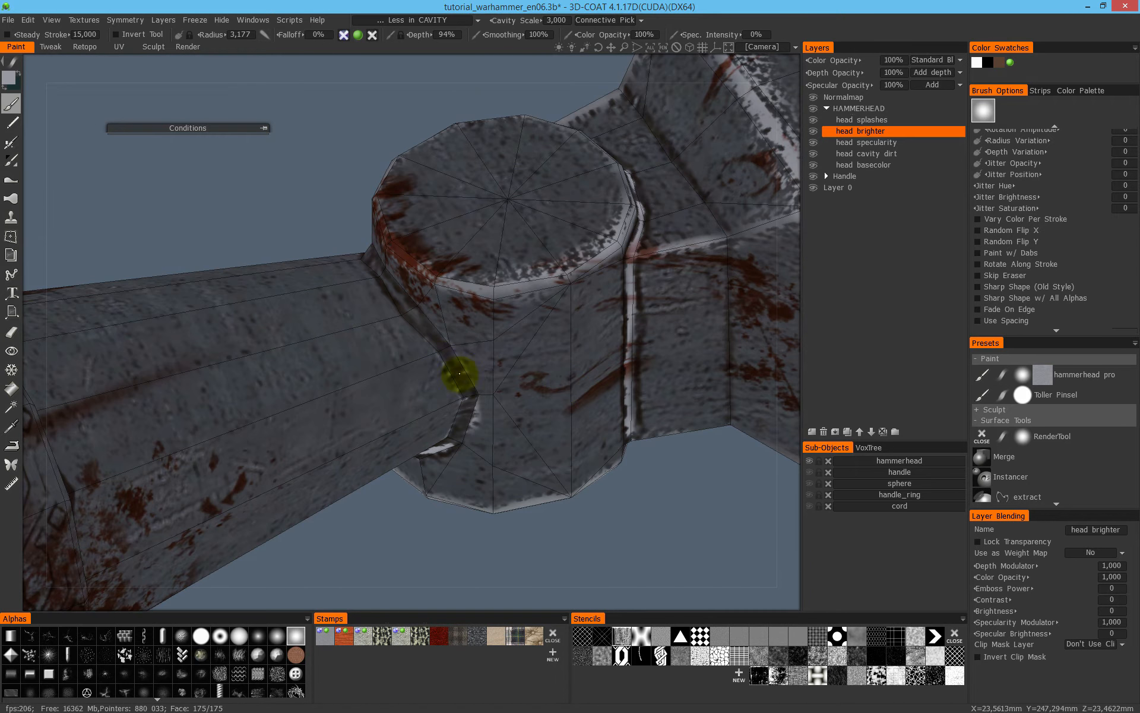
mouse_move(402, 283)
alt+mouse_down()
mouse_move(415, 298)
mouse_move(371, 294)
alt+mouse_up()
right_drag(369, 262, 394, 263)
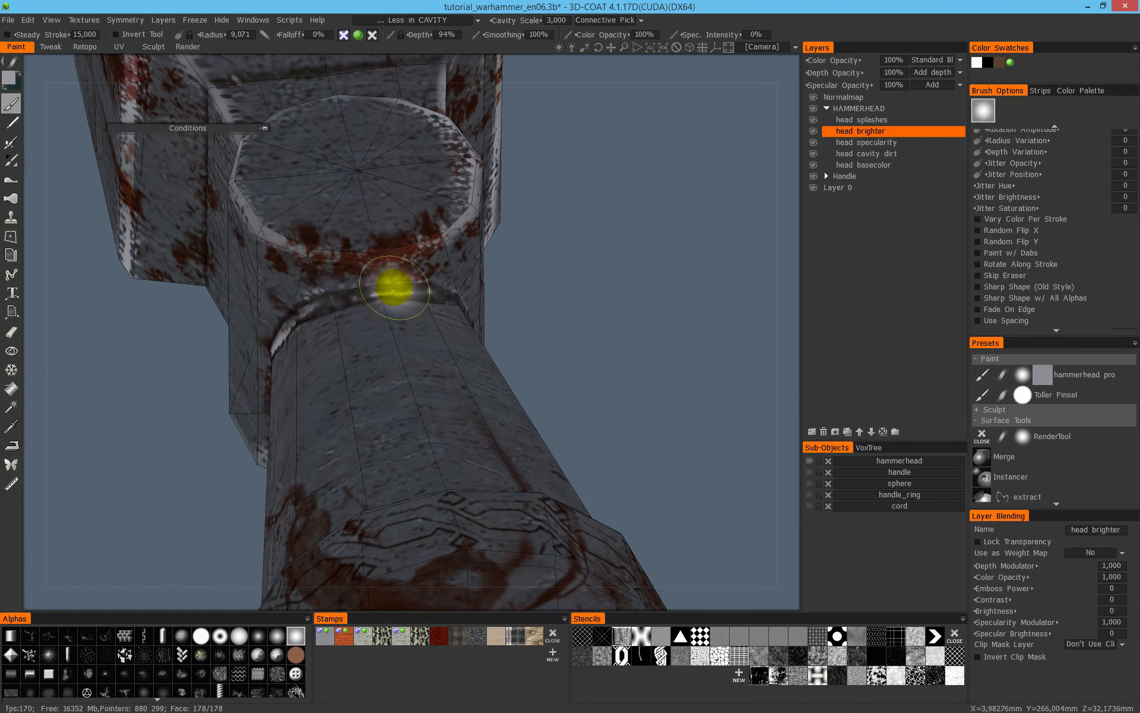
alt+drag(395, 287, 320, 335)
- Brighten the edges of the ornamented band around the hammerhead's flared end
alt+drag(394, 339, 326, 217)
mouse_move(484, 365)
alt+mouse_down()
mouse_move(432, 385)
mouse_move(511, 357)
alt+mouse_up()
mouse_move(483, 555)
alt+mouse_down()
mouse_move(419, 309)
mouse_move(395, 374)
alt+mouse_up()
right_drag(395, 375, 394, 293)
mouse_move(394, 293)
mouse_down()
mouse_move(369, 464)
mouse_move(405, 481)
mouse_move(400, 407)
mouse_move(430, 535)
mouse_move(422, 522)
mouse_move(484, 560)
mouse_up()
alt+drag(488, 321, 368, 339)
mouse_move(360, 257)
mouse_down()
mouse_move(406, 329)
mouse_move(437, 416)
mouse_up()
- Paint light grey around the rim of the round striking face with brush radius 8,399
mouse_move(430, 455)
alt+mouse_down()
mouse_move(442, 404)
mouse_move(405, 529)
alt+mouse_up()
alt+middle_drag(405, 529, 479, 305)
drag(472, 361, 410, 456)
alt+right_drag(410, 454, 507, 326)
alt+drag(355, 407, 415, 372)
mouse_move(358, 449)
right_down()
mouse_move(438, 468)
mouse_move(407, 458)
right_up()
mouse_move(407, 458)
mouse_down()
mouse_move(432, 471)
mouse_move(323, 491)
mouse_move(476, 454)
mouse_move(505, 410)
mouse_move(471, 390)
mouse_up()
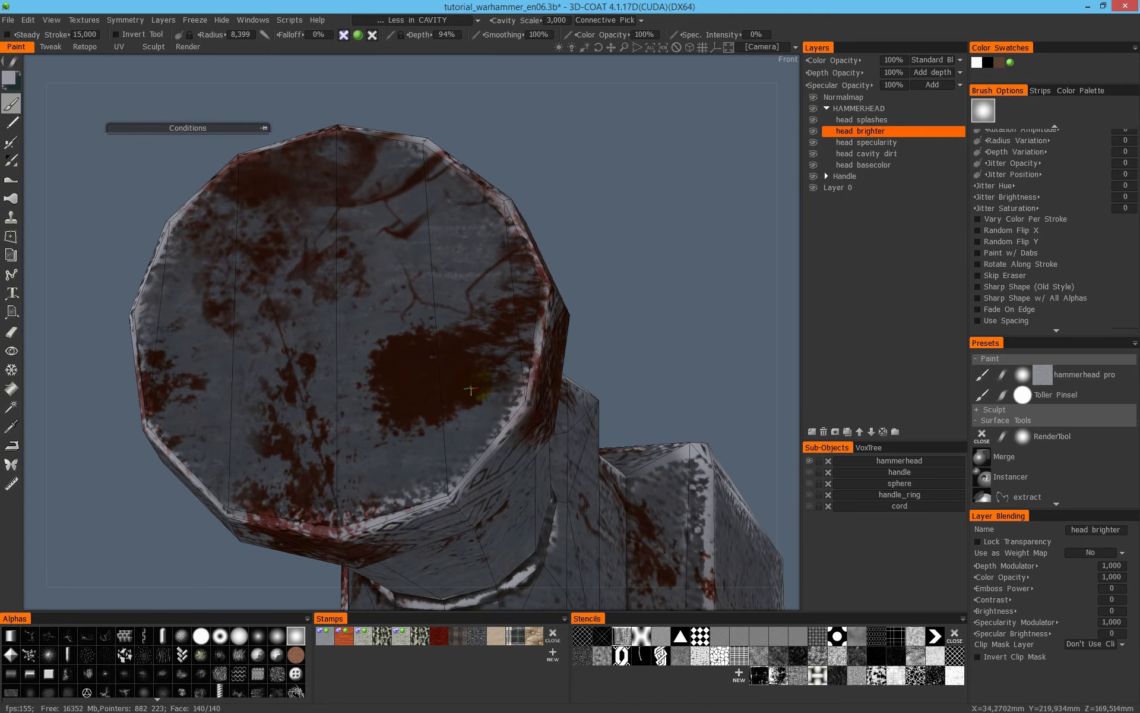
mouse_move(350, 470)
mouse_down()
mouse_move(497, 409)
mouse_move(266, 215)
mouse_move(231, 483)
mouse_move(301, 302)
mouse_up()
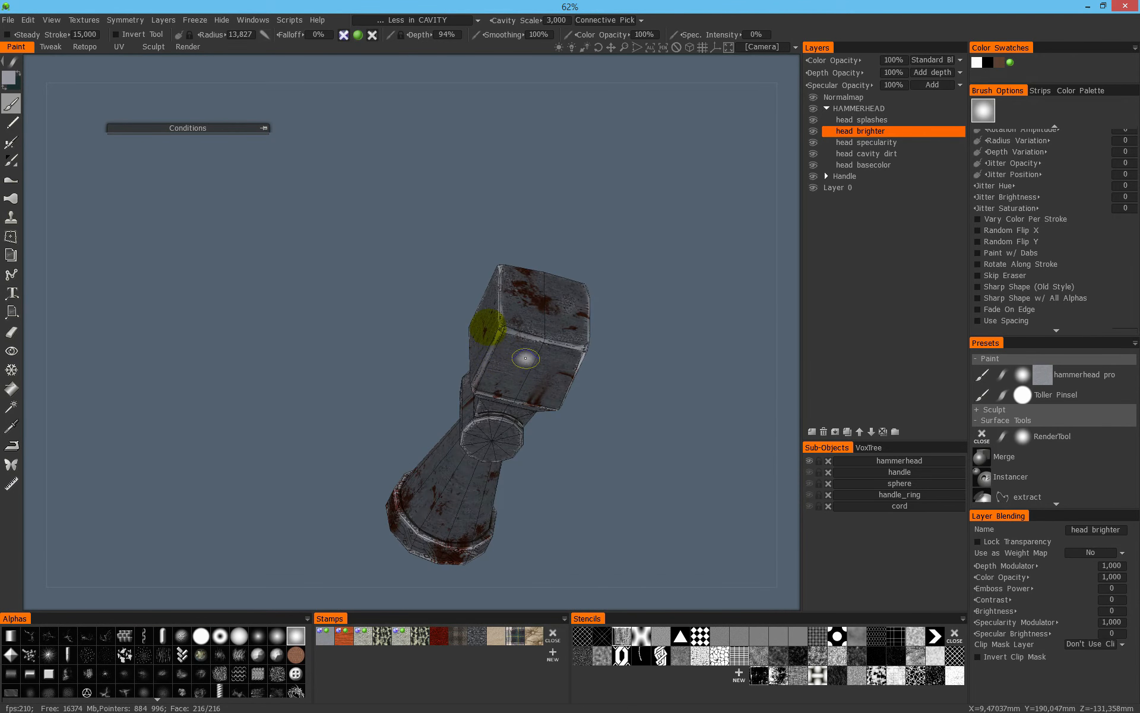
- Inspect the brightened hammerhead from all sides in the shaded view
alt+drag(526, 358, 505, 331)
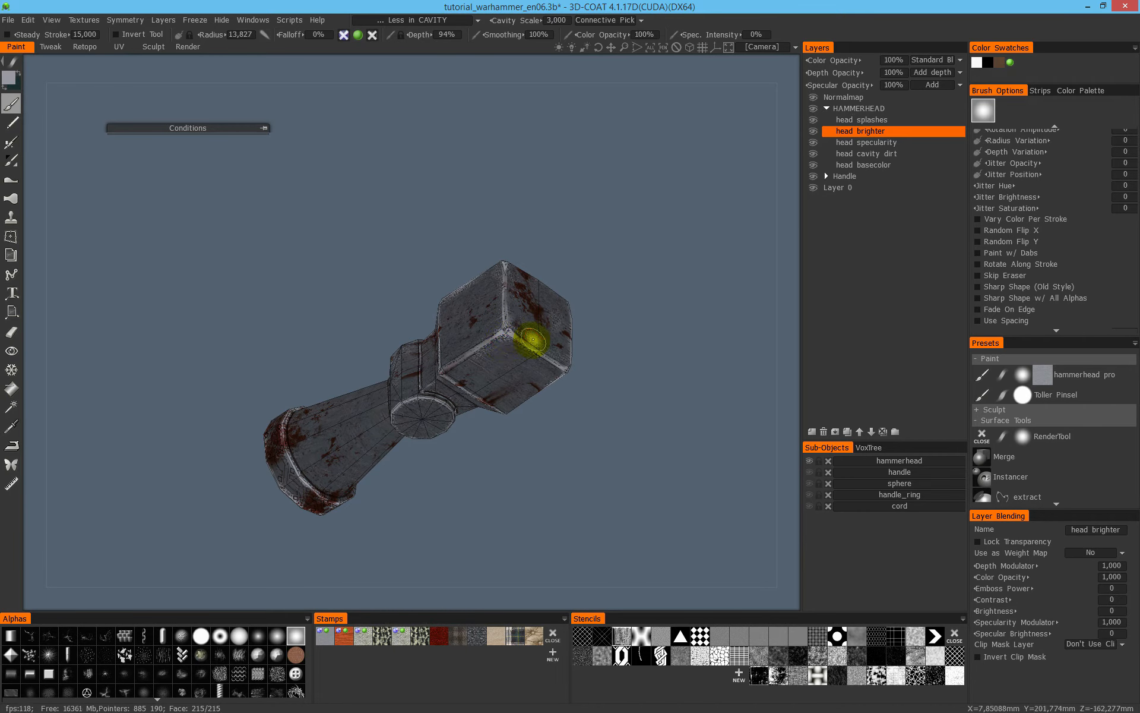
alt+drag(529, 370, 611, 380)
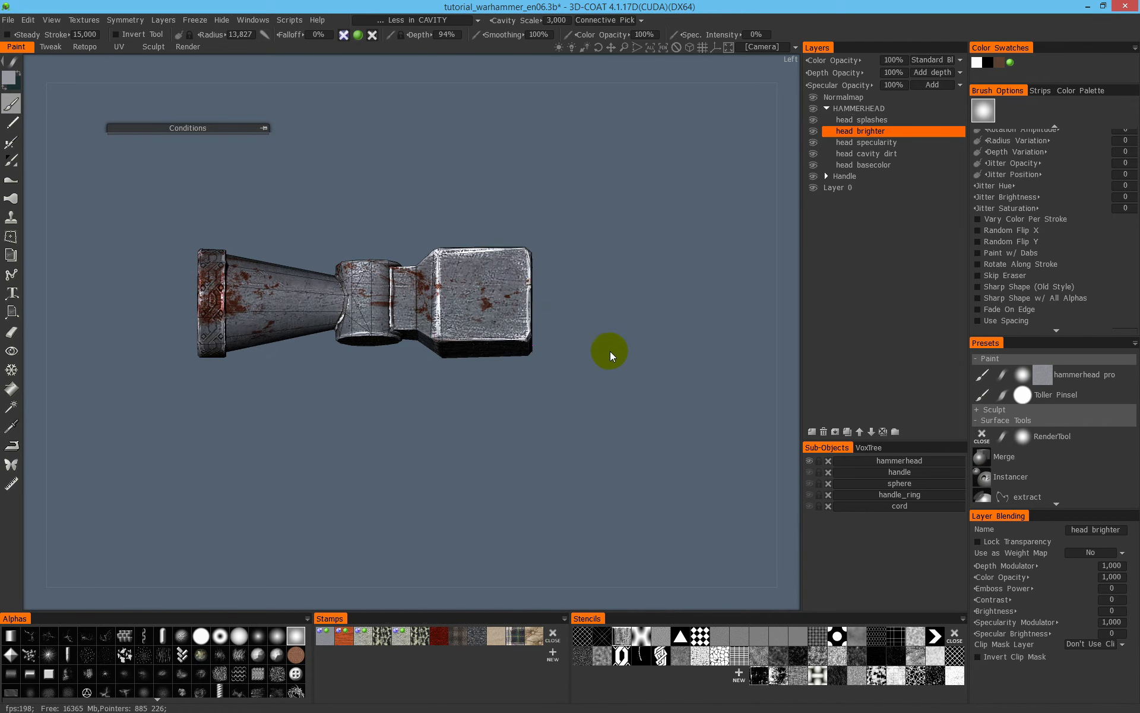
mouse_move(686, 282)
mouse_down()
mouse_move(395, 285)
mouse_move(540, 374)
mouse_move(619, 239)
mouse_move(611, 348)
mouse_move(509, 305)
mouse_move(458, 311)
mouse_move(415, 295)
mouse_move(224, 315)
mouse_move(219, 337)
mouse_move(516, 255)
mouse_up()
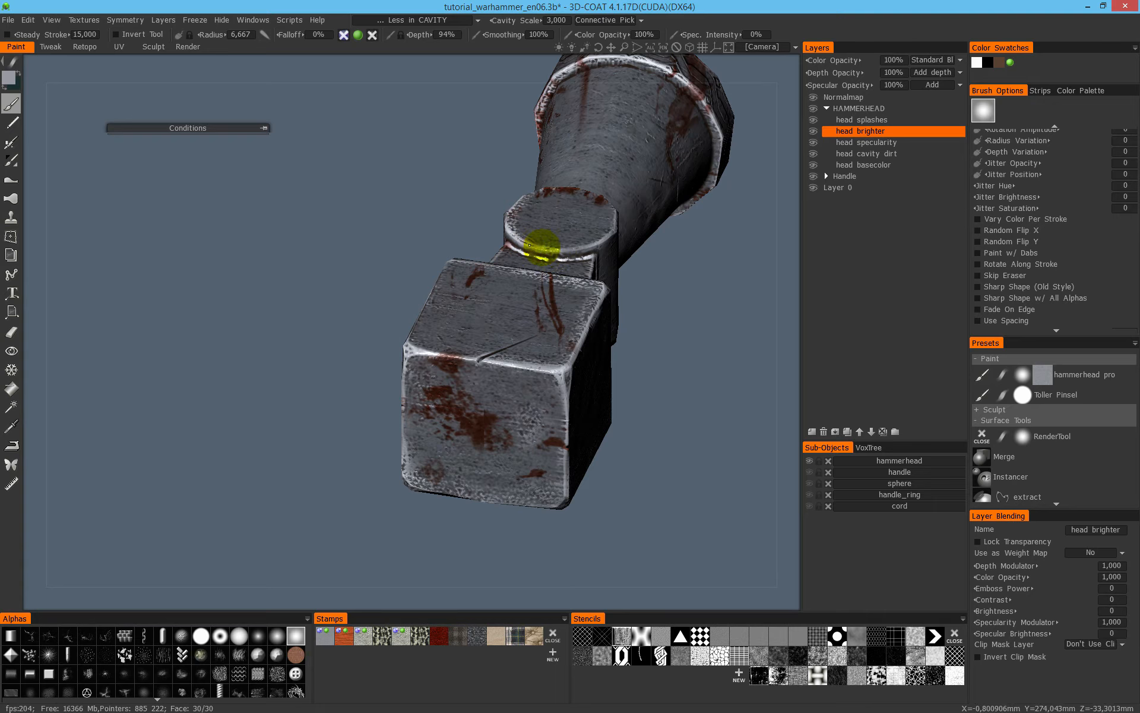
scroll(571, 234, down, 3)
drag(555, 232, 594, 224)
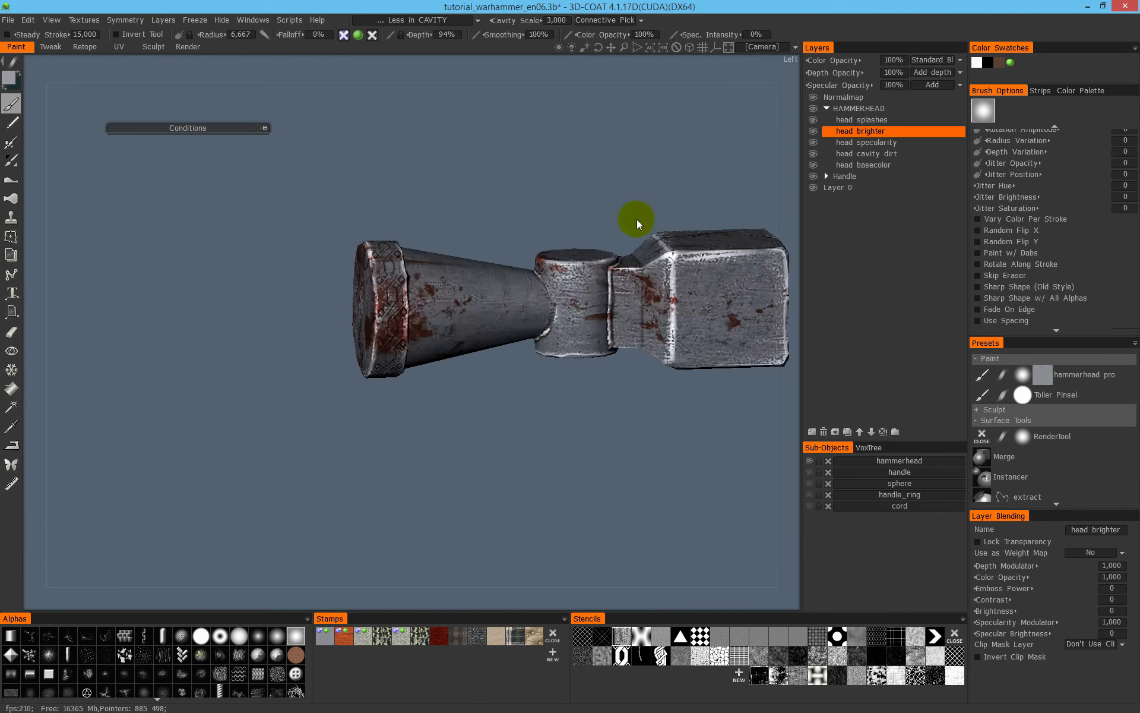
scroll(594, 225, up, 4)
middle_drag(588, 253, 371, 327)
alt+drag(373, 327, 339, 301)
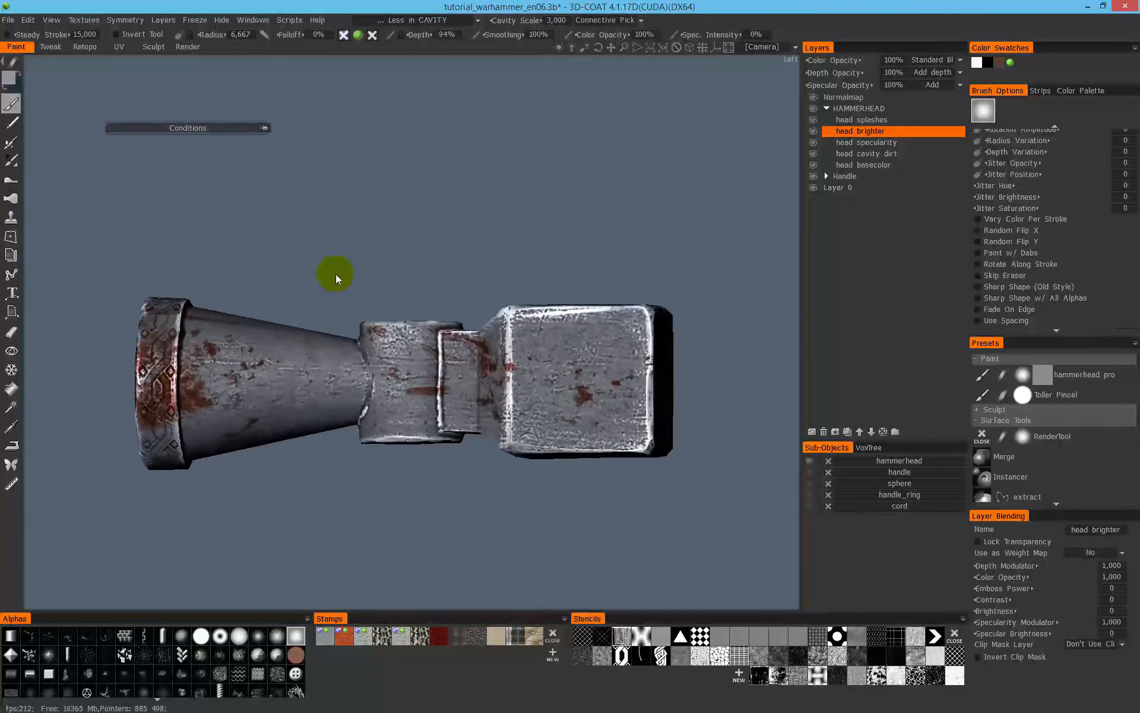
alt+right_drag(338, 301, 476, 270)
alt+drag(477, 270, 582, 310)
alt+right_drag(582, 311, 438, 303)
alt+drag(438, 303, 410, 295)
drag(640, 46, 642, 39)
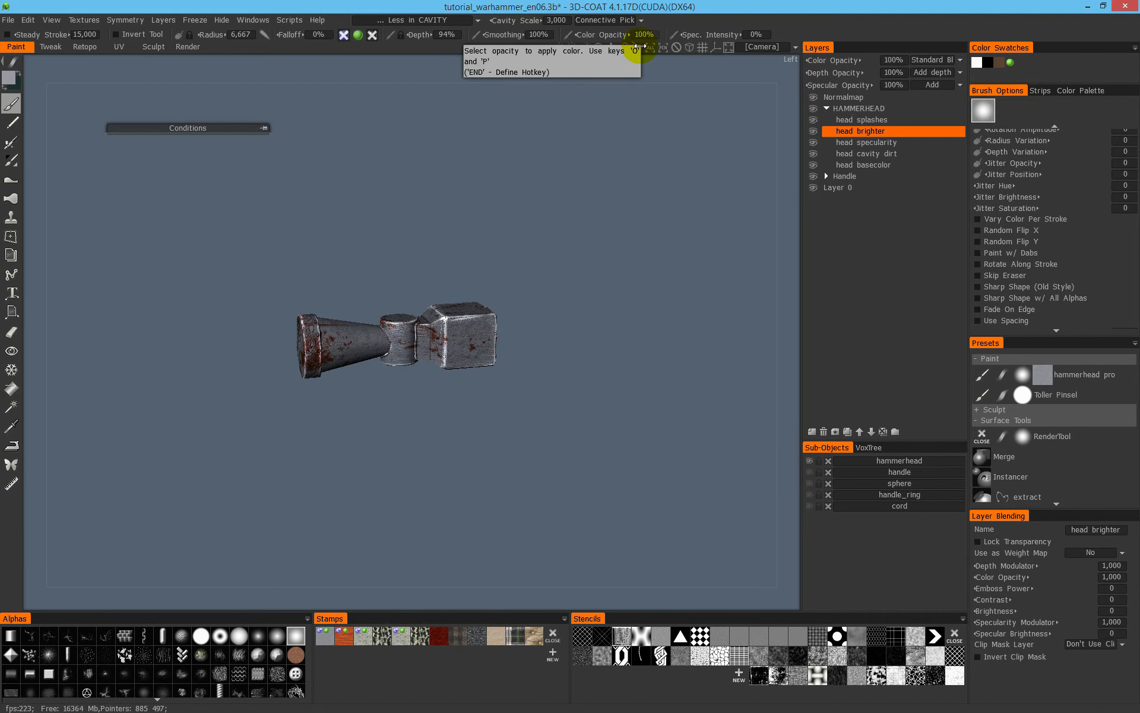
- Show all sub-objects, look at the hammer in the Render room, and inspect the complete model from several sides
alt+right_drag(493, 340, 550, 331)
alt+drag(550, 331, 494, 309)
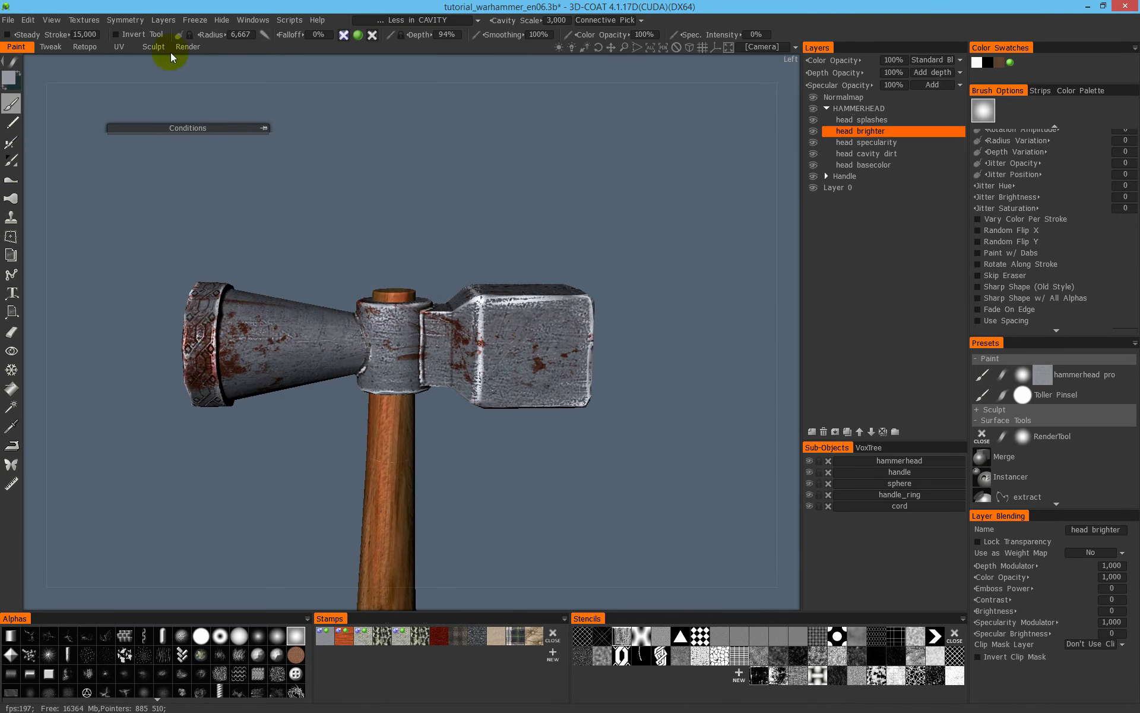
click(188, 48)
alt+right_drag(529, 314, 618, 314)
mouse_move(617, 313)
alt+mouse_down()
mouse_move(647, 287)
mouse_move(647, 255)
mouse_move(556, 244)
mouse_move(296, 272)
mouse_move(285, 254)
mouse_move(311, 242)
mouse_move(310, 216)
mouse_move(291, 330)
alt+mouse_up()
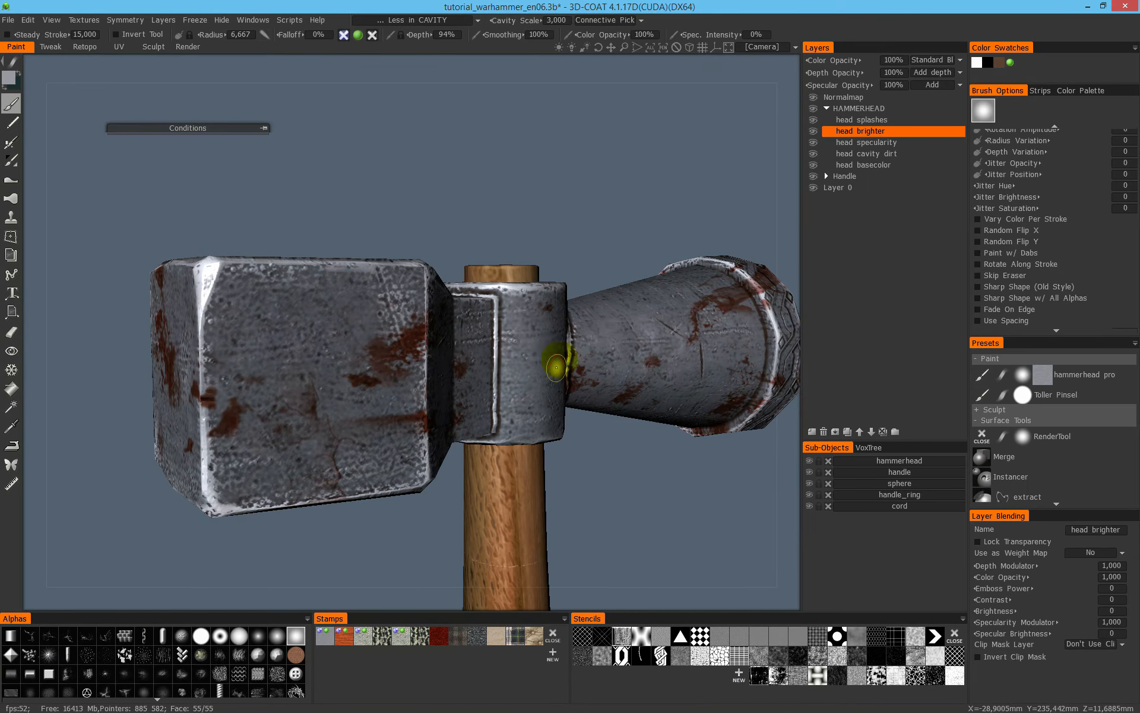
scroll(651, 361, down, 4)
alt+drag(625, 328, 475, 292)
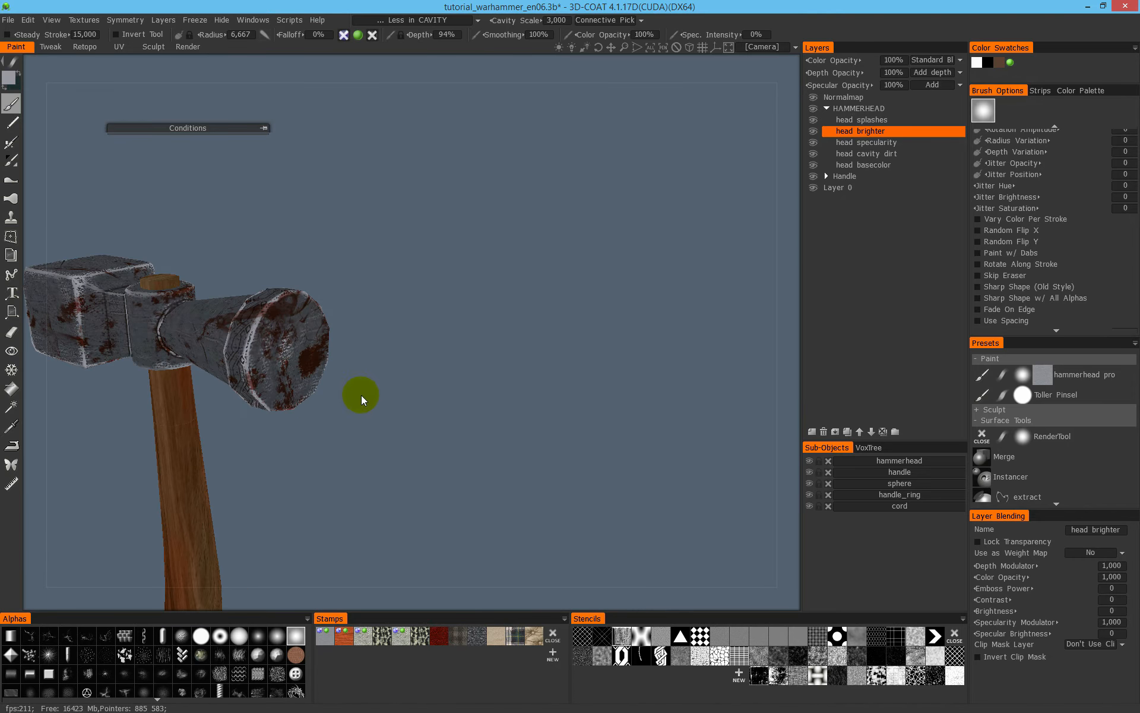
alt+drag(362, 395, 408, 444)
alt+middle_drag(408, 445, 374, 362)
alt+right_drag(374, 361, 255, 427)
alt+middle_drag(256, 428, 507, 283)
alt+right_drag(507, 282, 580, 235)
alt+right_drag(284, 301, 624, 253)
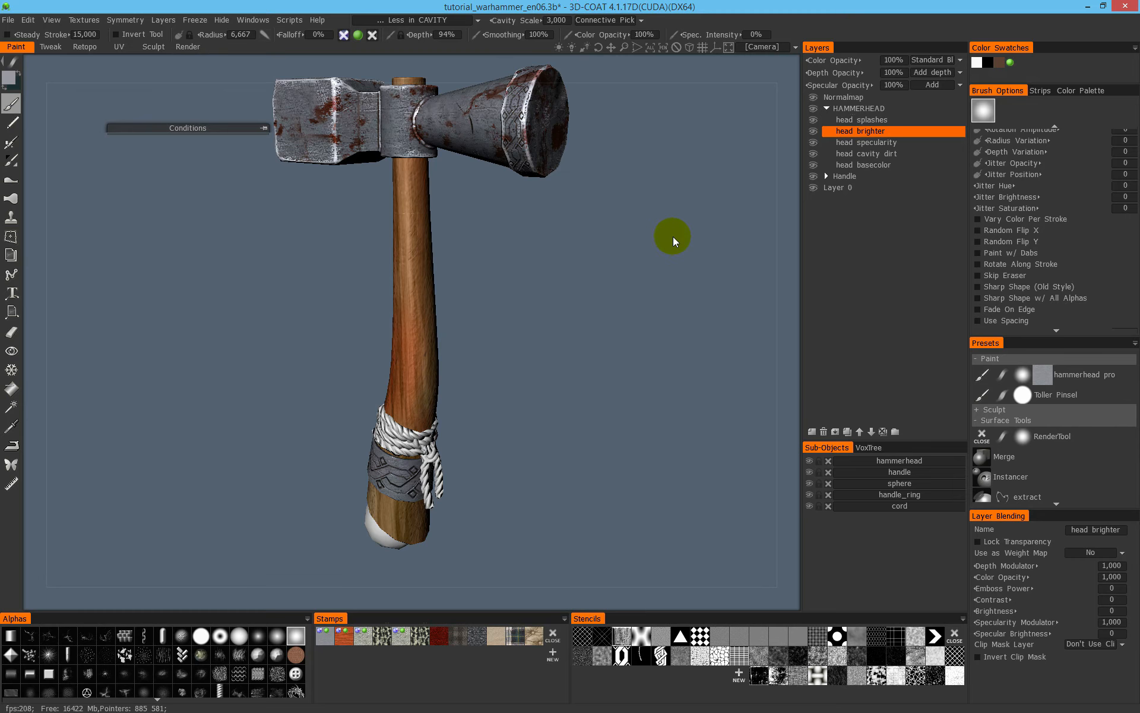
- Isolate the handle_ring sub-object and turn it so that its upper rim is accessible
alt+right_drag(689, 51, 483, 290)
alt+middle_drag(483, 291, 482, 357)
alt+drag(481, 357, 526, 355)
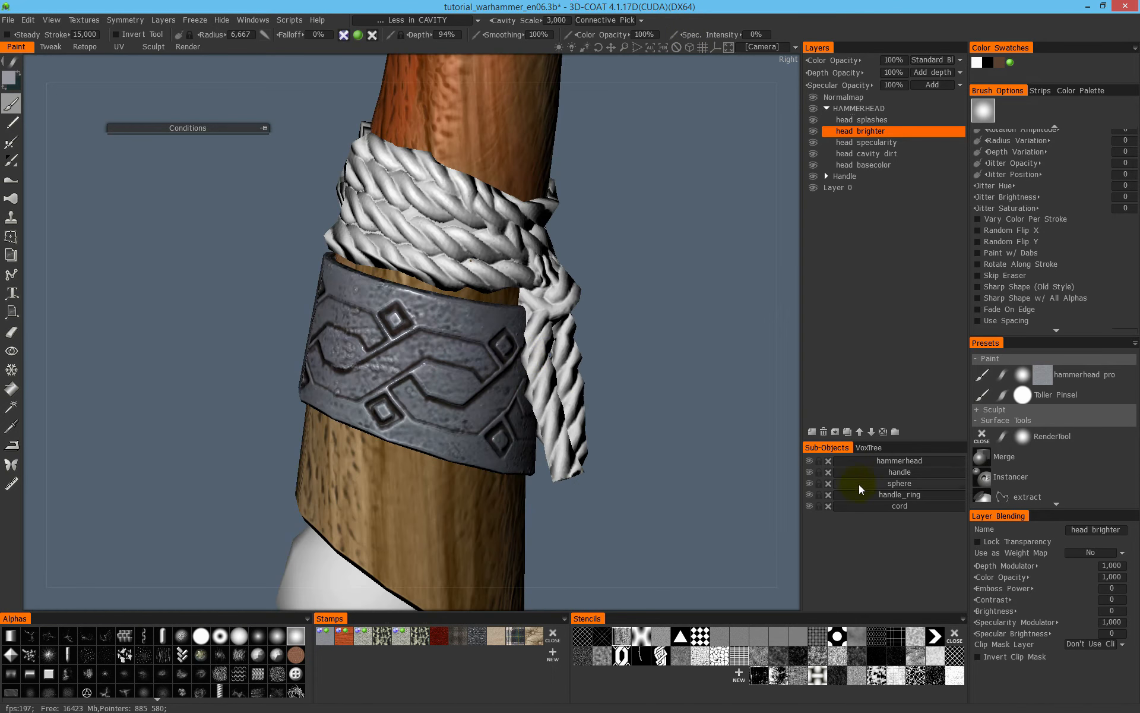
alt+click(811, 495)
mouse_move(446, 337)
alt+mouse_down()
mouse_move(459, 341)
mouse_move(453, 323)
alt+mouse_up()
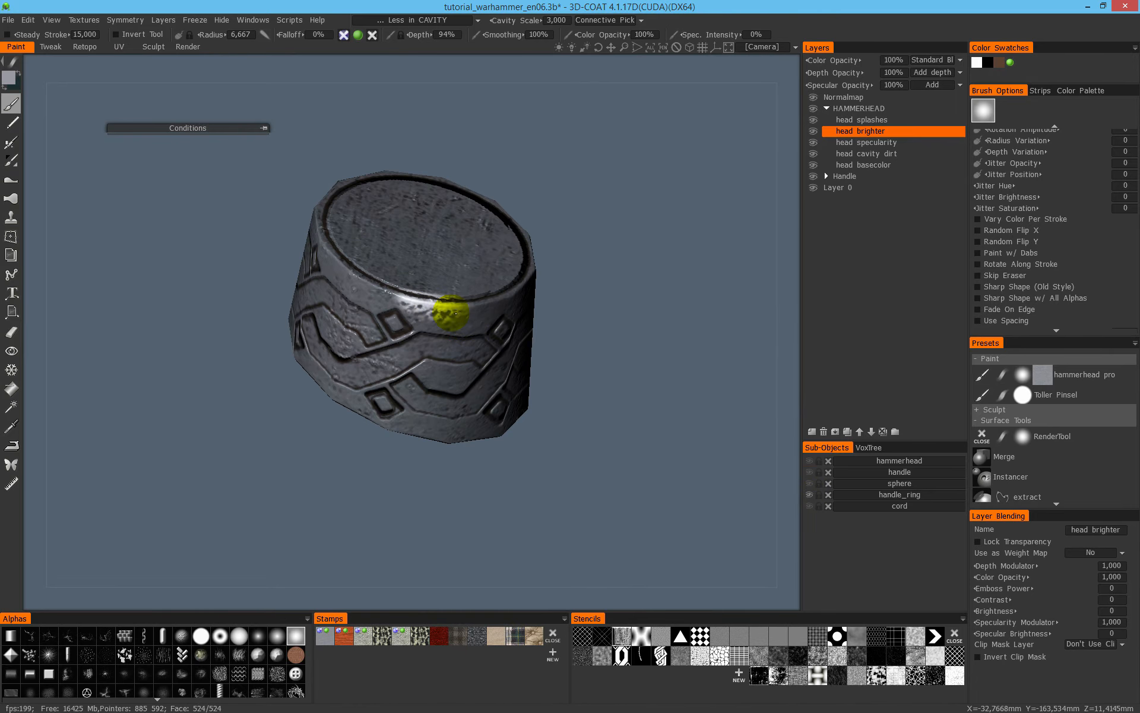
- Paint light grey on the handle ring's rim and raised ornament, starting with brush radius 4,170 and using the flat-shaded view
scroll(440, 301, down, 5)
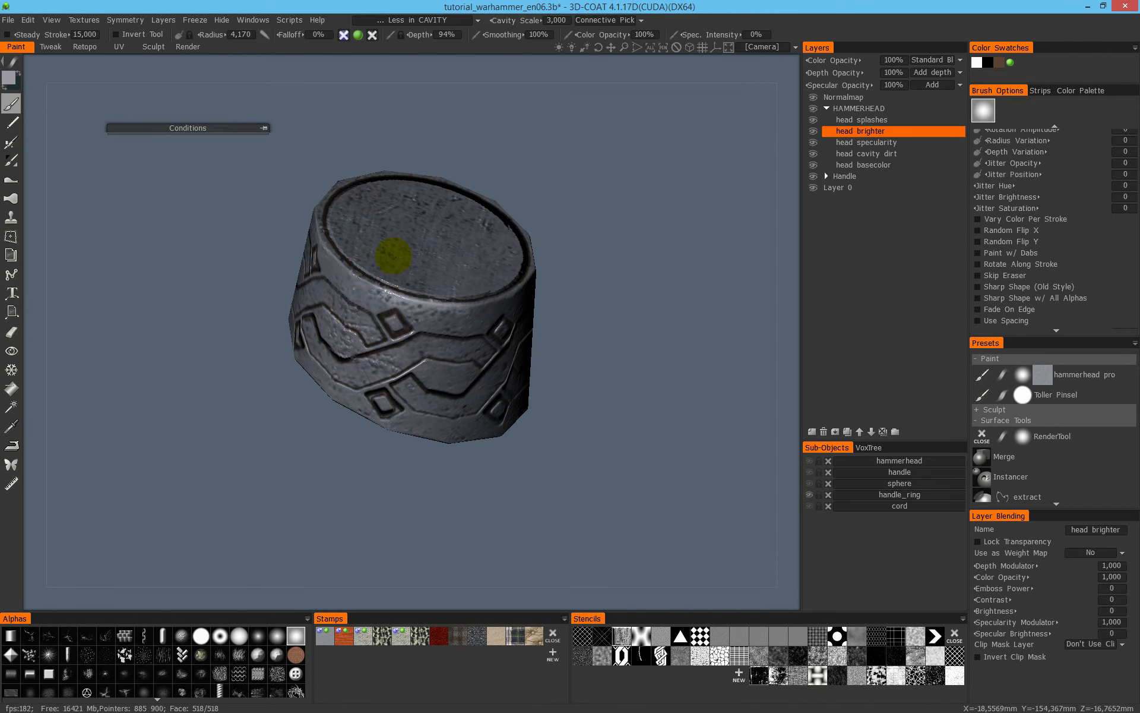
alt+drag(412, 272, 478, 358)
mouse_move(380, 354)
alt+mouse_down()
mouse_move(412, 364)
mouse_move(404, 356)
alt+mouse_up()
mouse_move(404, 364)
mouse_down()
mouse_move(351, 345)
mouse_move(428, 347)
mouse_move(383, 392)
mouse_up()
key(2)
mouse_move(381, 410)
mouse_down()
mouse_move(331, 404)
mouse_move(324, 387)
mouse_up()
mouse_move(329, 419)
mouse_down()
mouse_move(228, 404)
mouse_move(189, 380)
mouse_up()
mouse_move(196, 380)
alt+mouse_down()
mouse_move(410, 365)
mouse_move(372, 372)
mouse_move(392, 486)
mouse_move(261, 475)
alt+mouse_up()
- Brighten the handle ring's lower edge and remaining outer surface with brush radius 6,667
scroll(329, 490, up, 12)
scroll(374, 440, down, 7)
drag(374, 441, 282, 458)
mouse_move(285, 457)
alt+mouse_down()
mouse_move(445, 460)
mouse_move(380, 449)
alt+mouse_up()
mouse_move(380, 449)
alt+mouse_down()
mouse_move(469, 438)
mouse_move(416, 446)
alt+mouse_up()
mouse_move(444, 446)
mouse_down()
mouse_move(388, 416)
mouse_move(436, 457)
mouse_up()
mouse_move(436, 458)
mouse_down()
mouse_move(539, 466)
mouse_move(497, 433)
mouse_up()
mouse_move(497, 410)
mouse_down()
mouse_move(484, 397)
mouse_move(511, 356)
mouse_move(422, 374)
mouse_up()
mouse_move(421, 365)
mouse_down()
mouse_move(302, 391)
mouse_move(403, 376)
mouse_move(222, 311)
mouse_move(458, 428)
mouse_move(204, 406)
mouse_move(438, 392)
mouse_up()
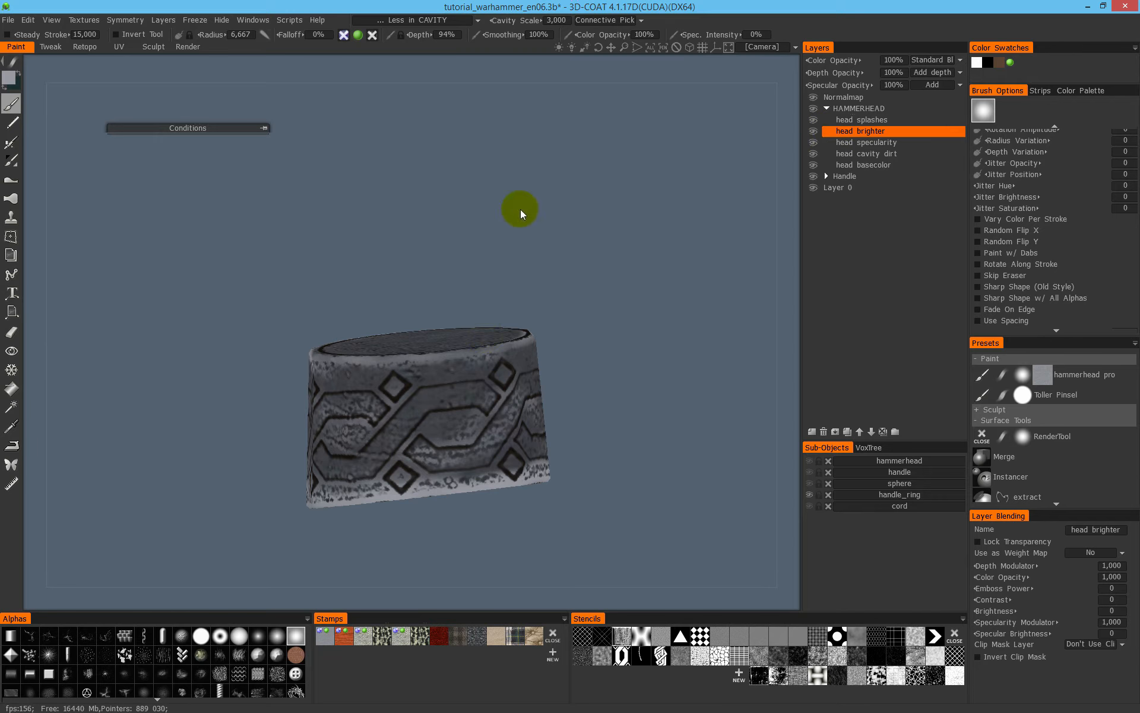
- Check the ring in the shaded view, show all sub-objects again, and save the scene
alt+drag(555, 326, 527, 327)
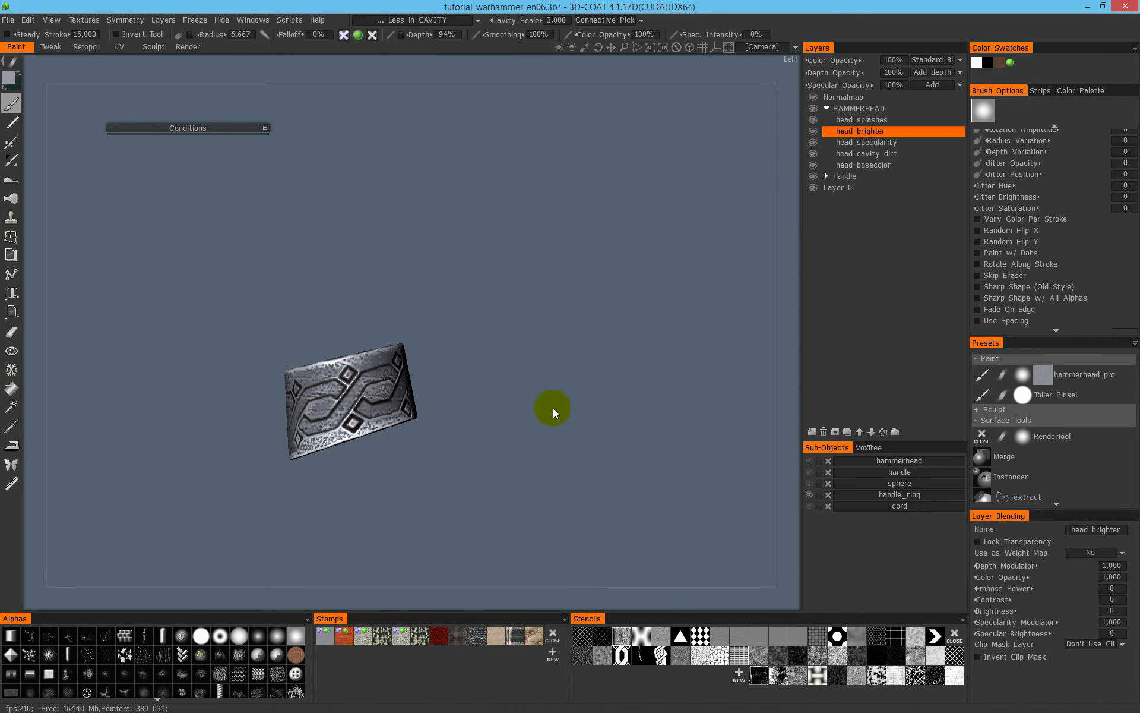
alt+click(809, 493)
alt+drag(618, 395, 659, 397)
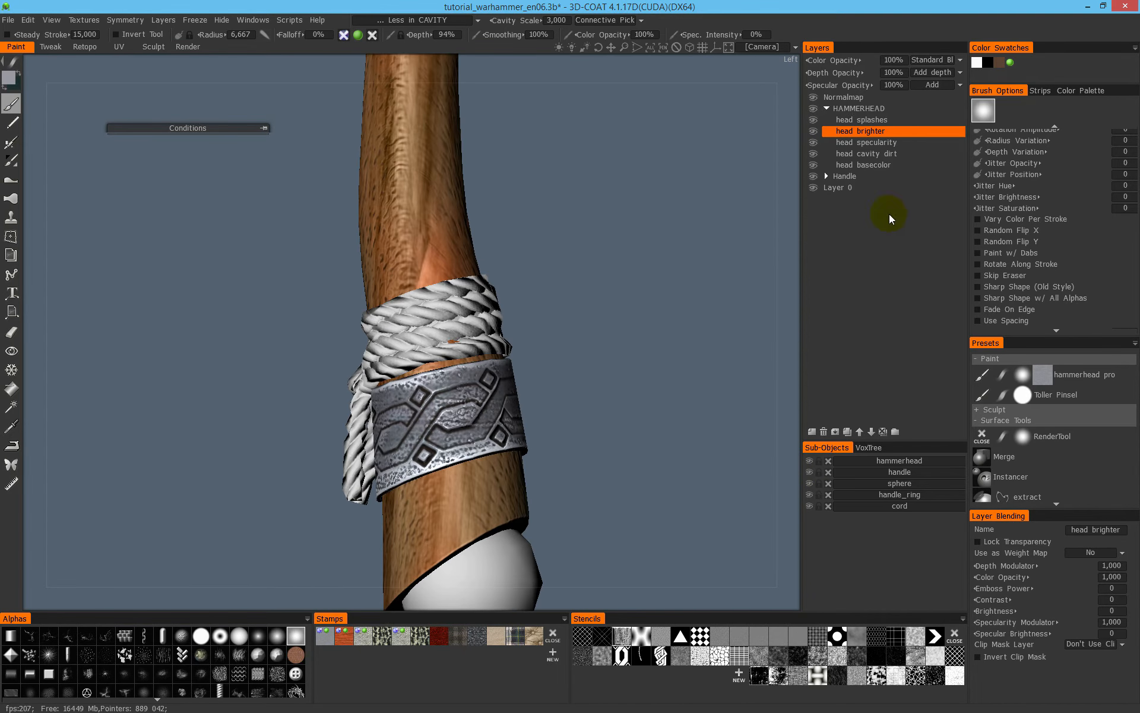
- Activate the head splashes layer and set the paint colour to dark blood red, viewing the hammerhead's stains up close
click(886, 120)
alt+drag(494, 223, 468, 272)
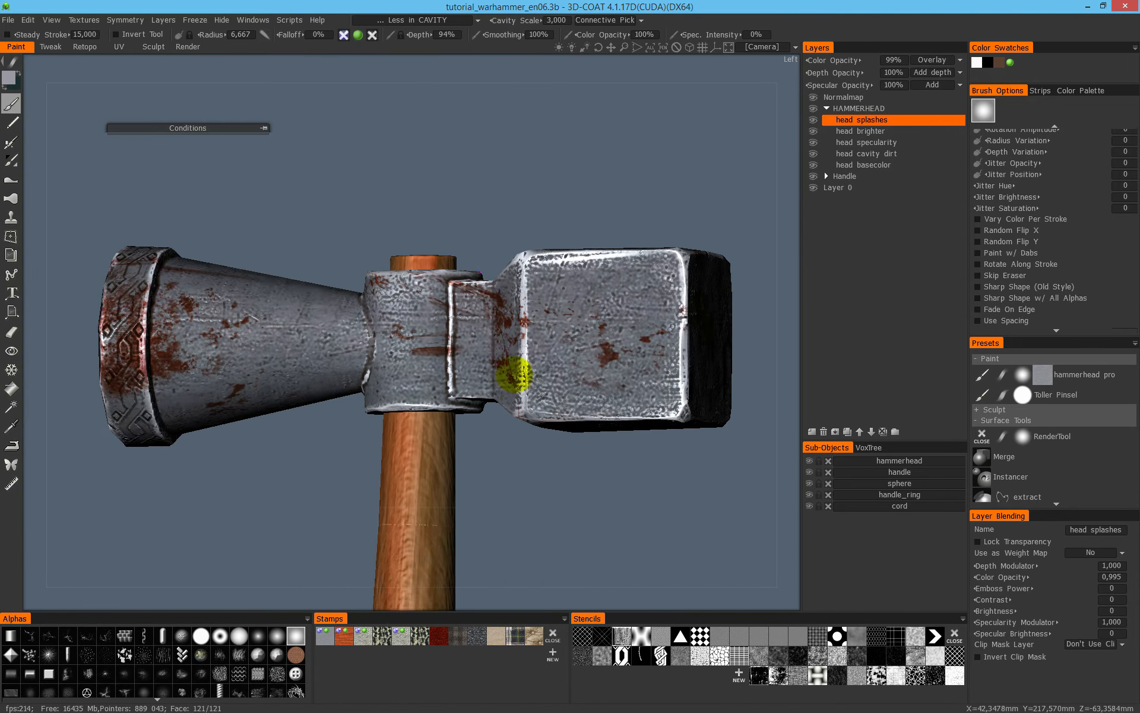
alt+right_drag(517, 377, 394, 416)
alt+drag(394, 415, 304, 277)
alt+right_drag(304, 277, 513, 275)
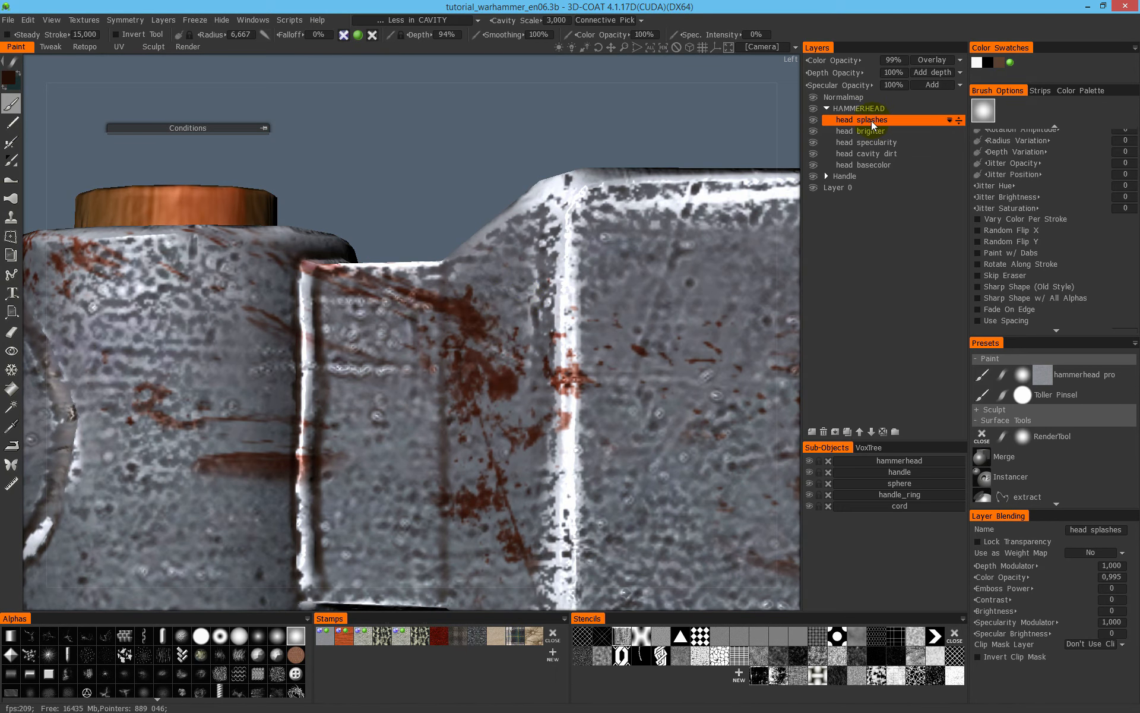
- Switch the head splashes layer's colour blending to Standard Blend
click(933, 62)
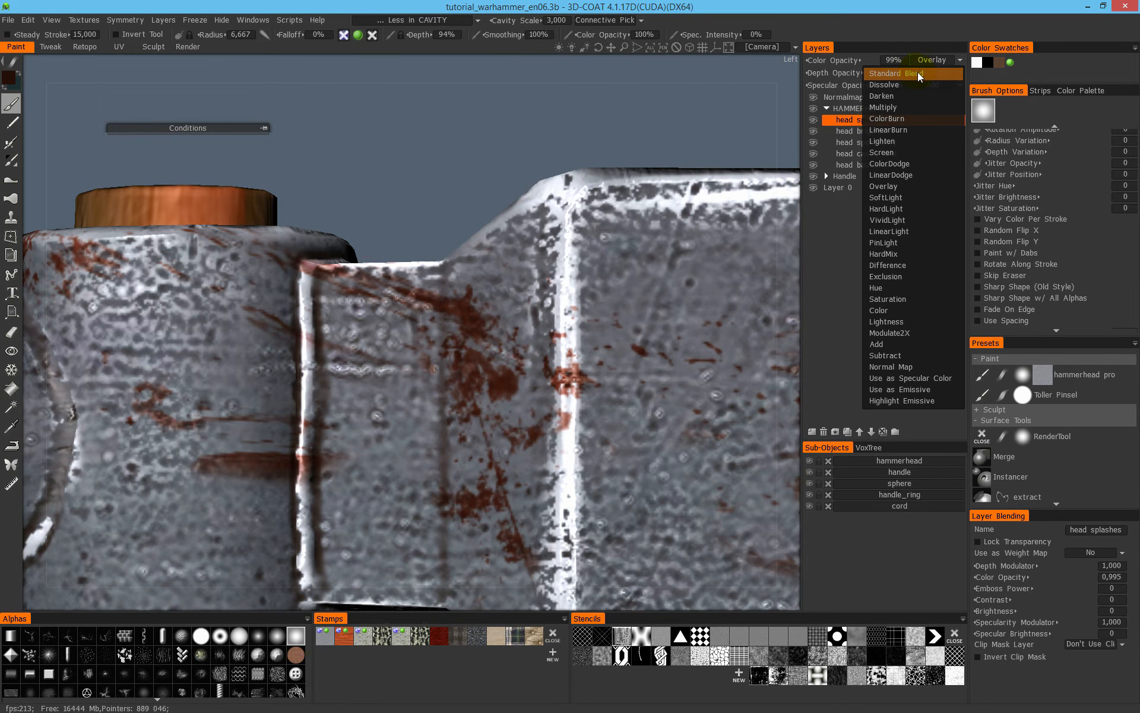
click(917, 73)
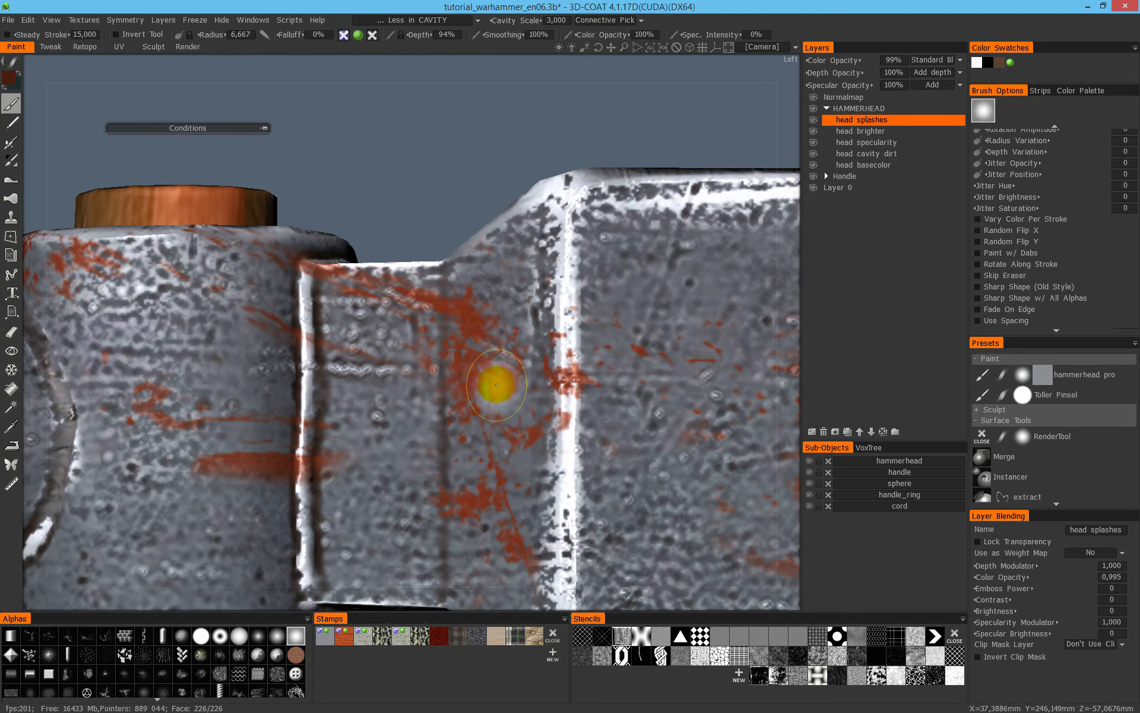
alt+drag(571, 346, 544, 366)
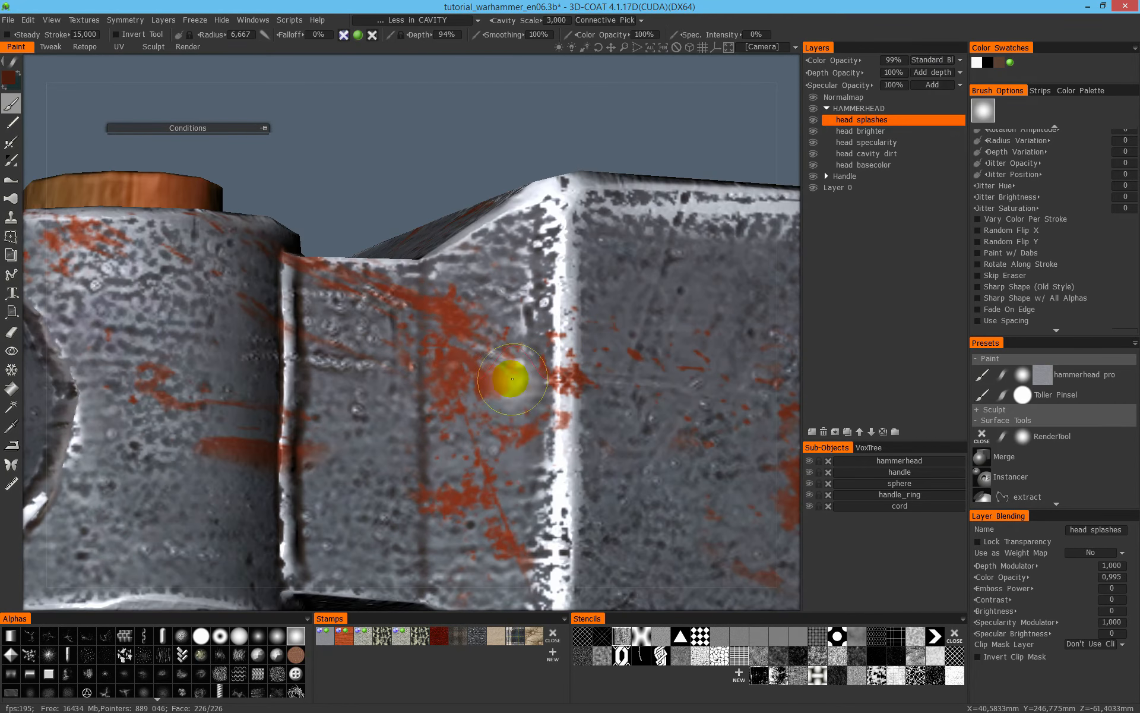
- Remove the cavity limiter from painting and confirm dark red with hue 12.203, saturation 77% and lightness 29% as the paint colour
click(437, 19)
click(429, 34)
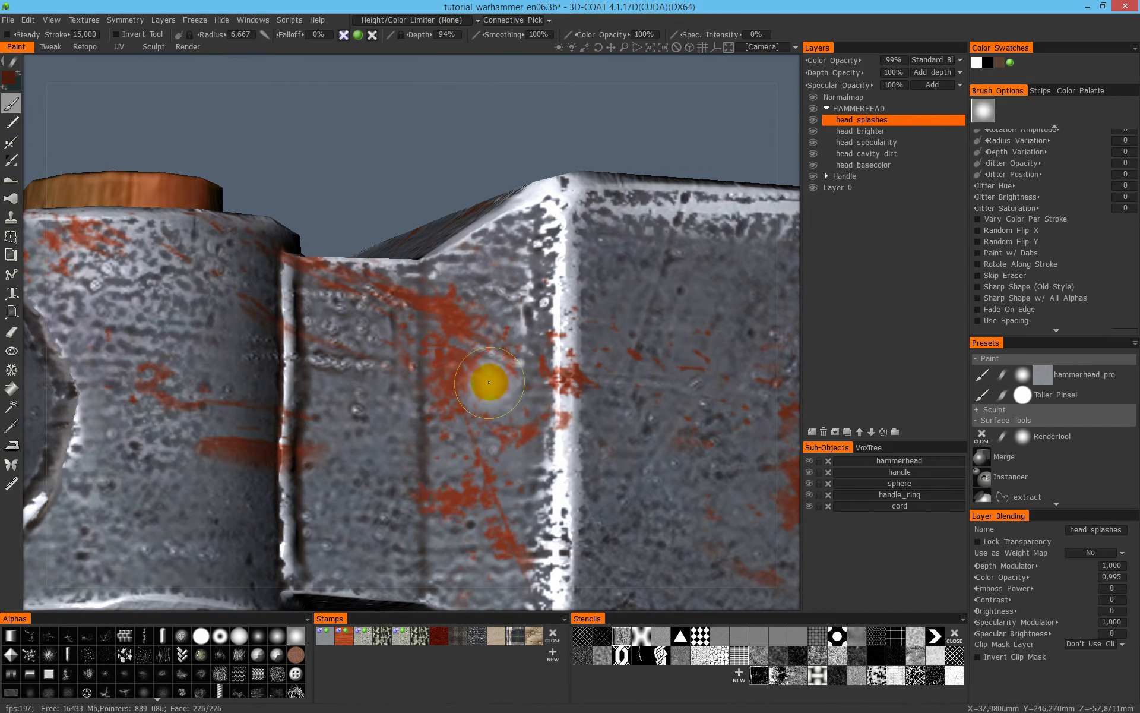
click(9, 77)
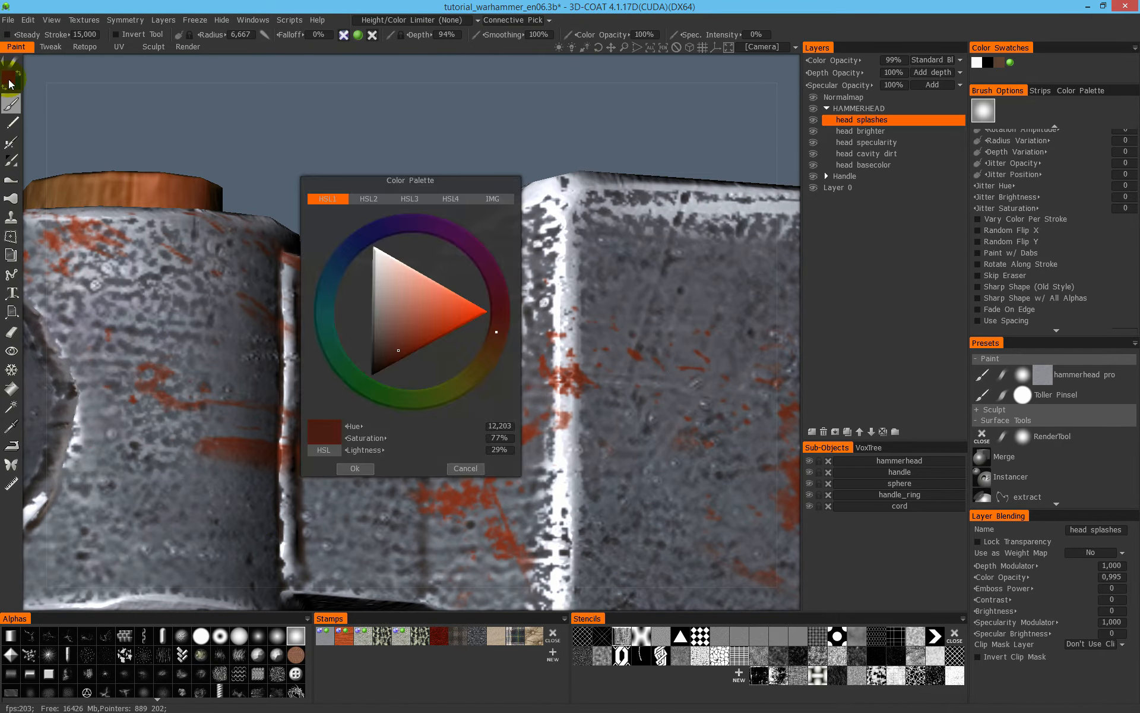
click(354, 468)
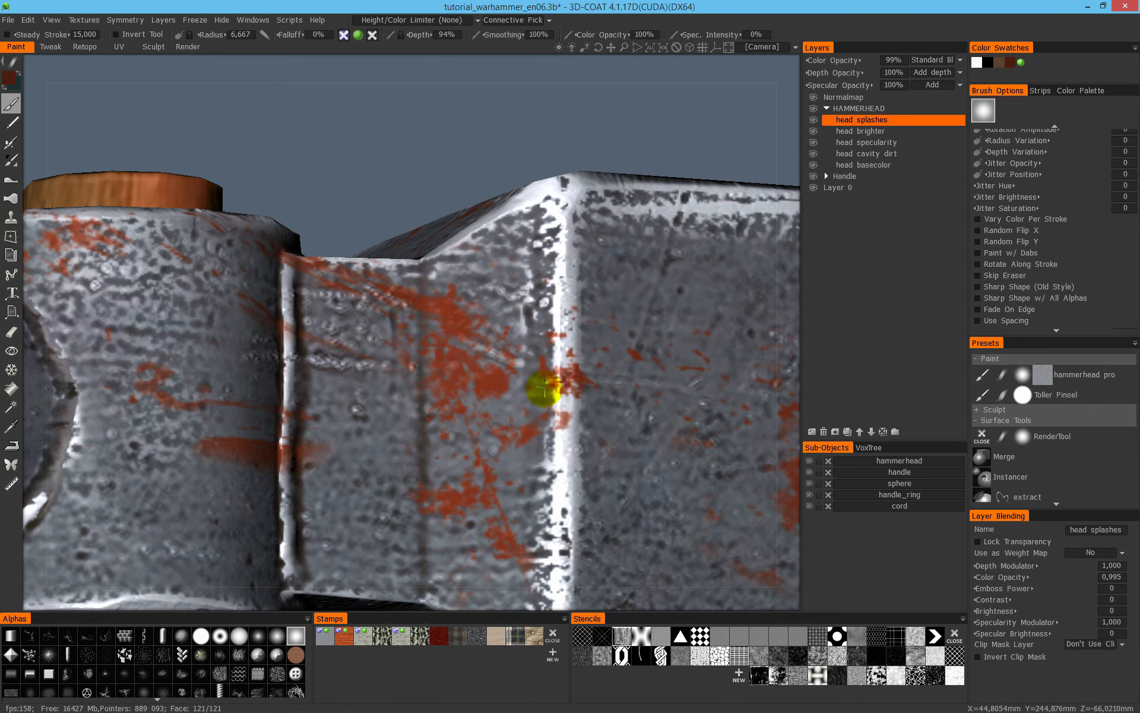
- Set the head splashes layer's colour blending to Overlay at 100% opacity
alt+right_drag(543, 397, 456, 387)
alt+drag(456, 387, 504, 309)
click(936, 60)
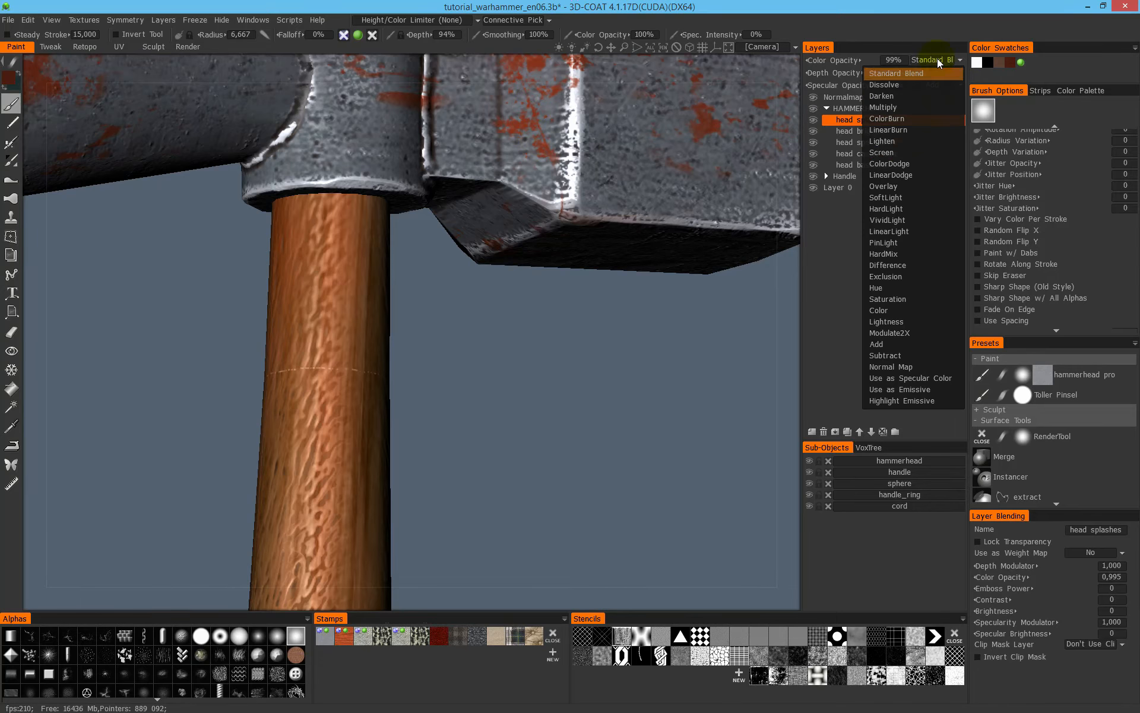
click(922, 187)
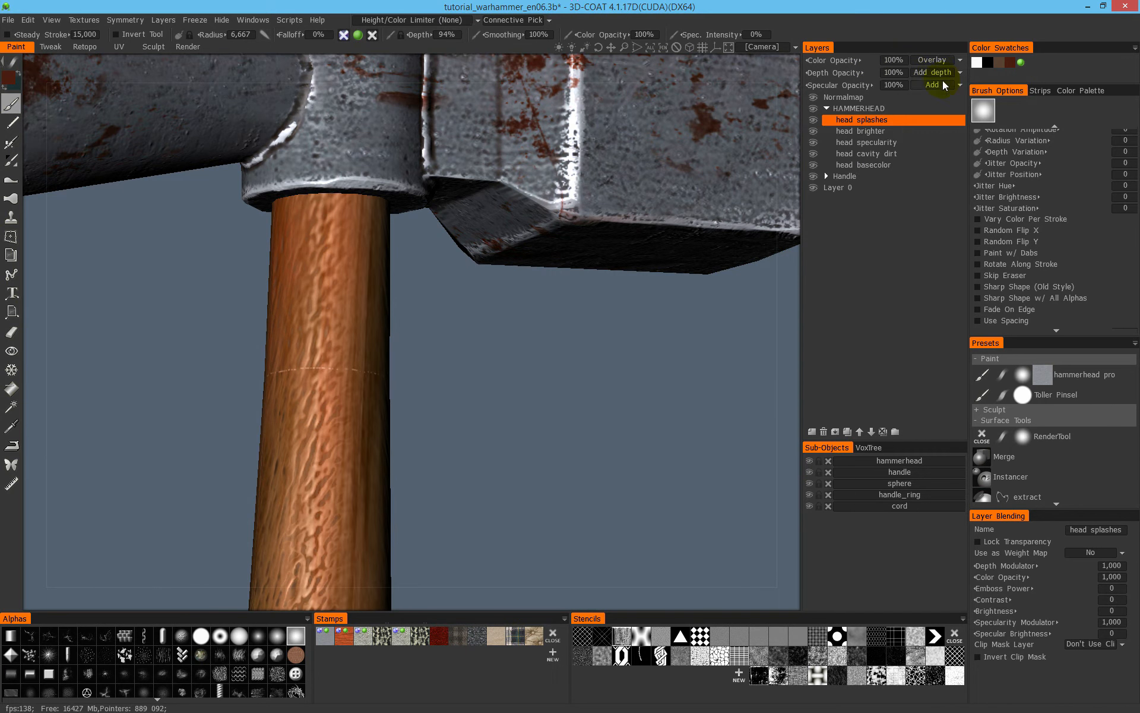
- Isolate the handle_ring sub-object, hiding the other hammer parts
alt+middle_drag(482, 424, 526, 114)
alt+middle_drag(446, 439, 464, 201)
mouse_move(381, 499)
alt+middle_down()
mouse_move(420, 339)
mouse_move(421, 261)
alt+middle_up()
alt+middle_drag(417, 424, 412, 248)
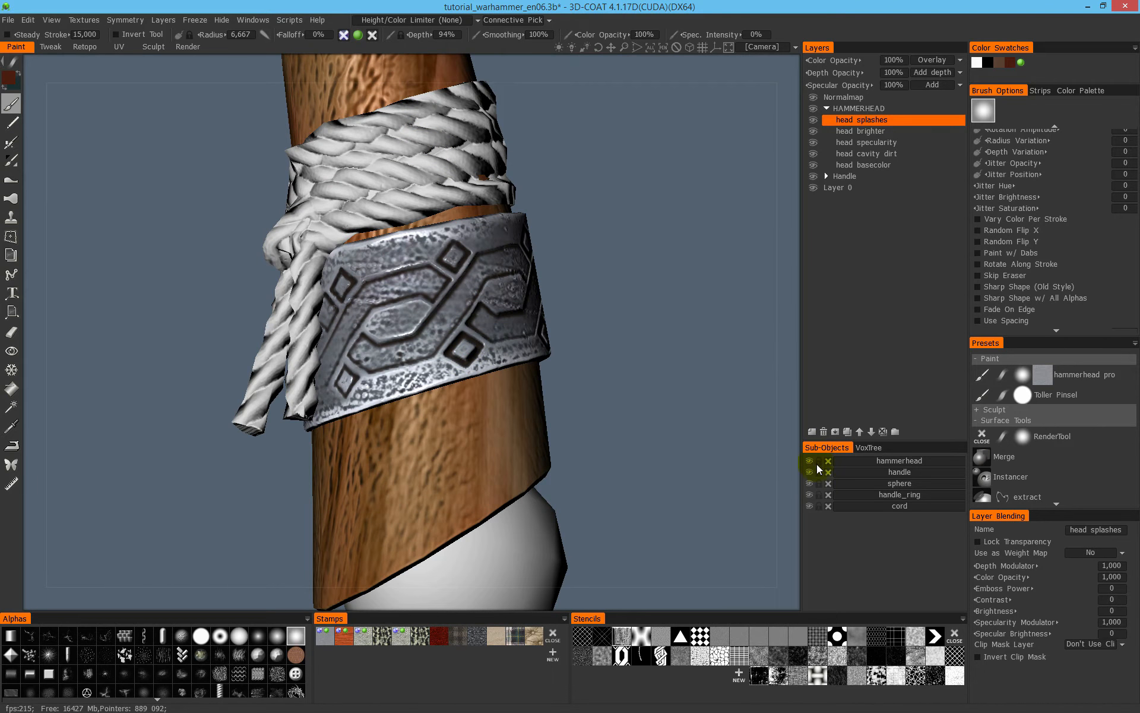
alt+click(809, 494)
alt+drag(498, 324, 649, 660)
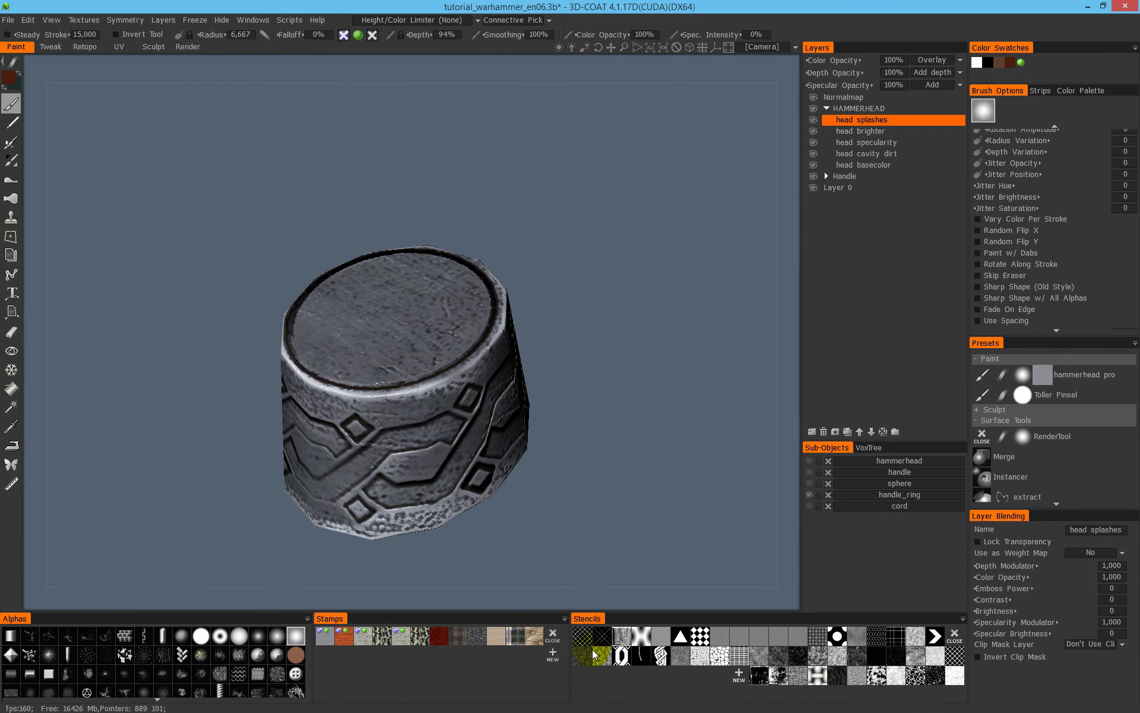
- Load the splatter stencil and paint dark red blood stains around the handle ring's upper rim
click(778, 676)
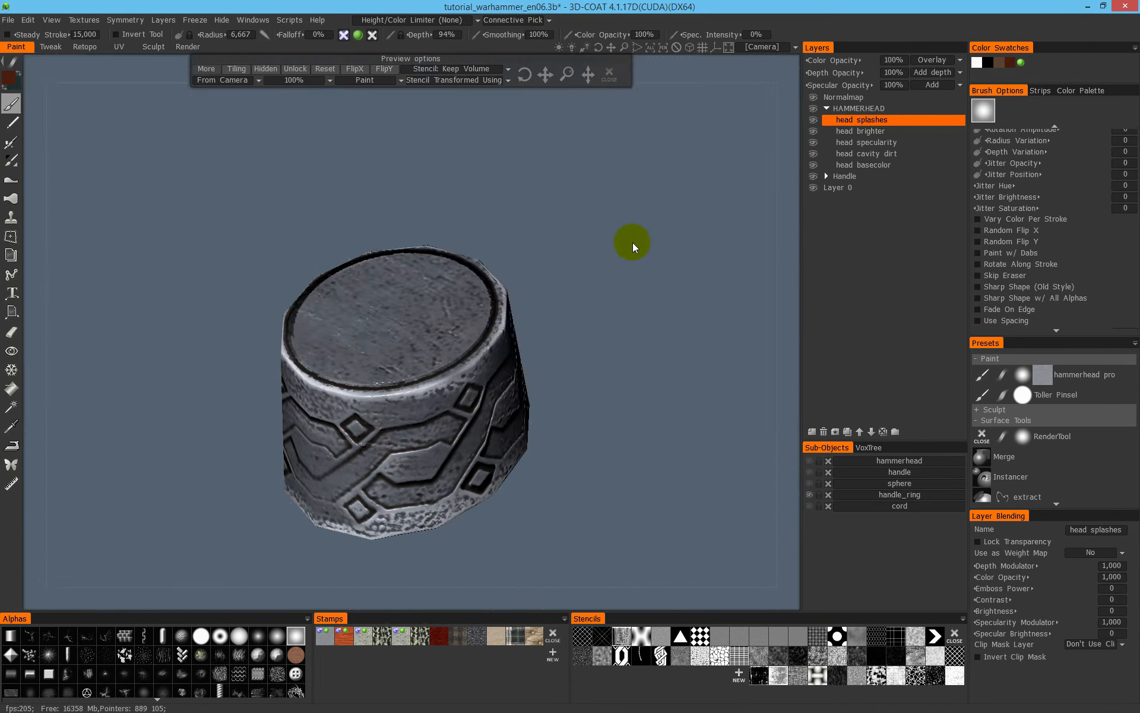
drag(635, 287, 593, 336)
right_drag(593, 336, 646, 250)
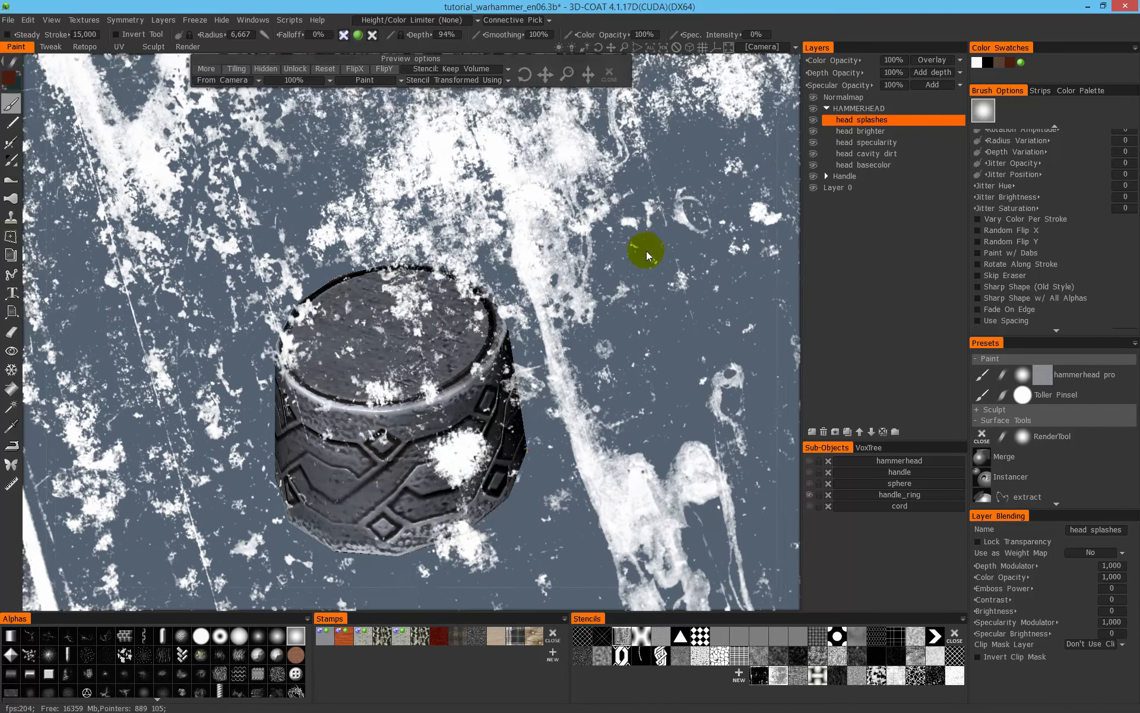
drag(382, 411, 402, 440)
drag(522, 250, 673, 244)
mouse_move(479, 424)
mouse_down()
mouse_move(476, 452)
mouse_move(517, 424)
mouse_up()
drag(505, 252, 647, 225)
drag(472, 323, 451, 368)
drag(398, 333, 707, 384)
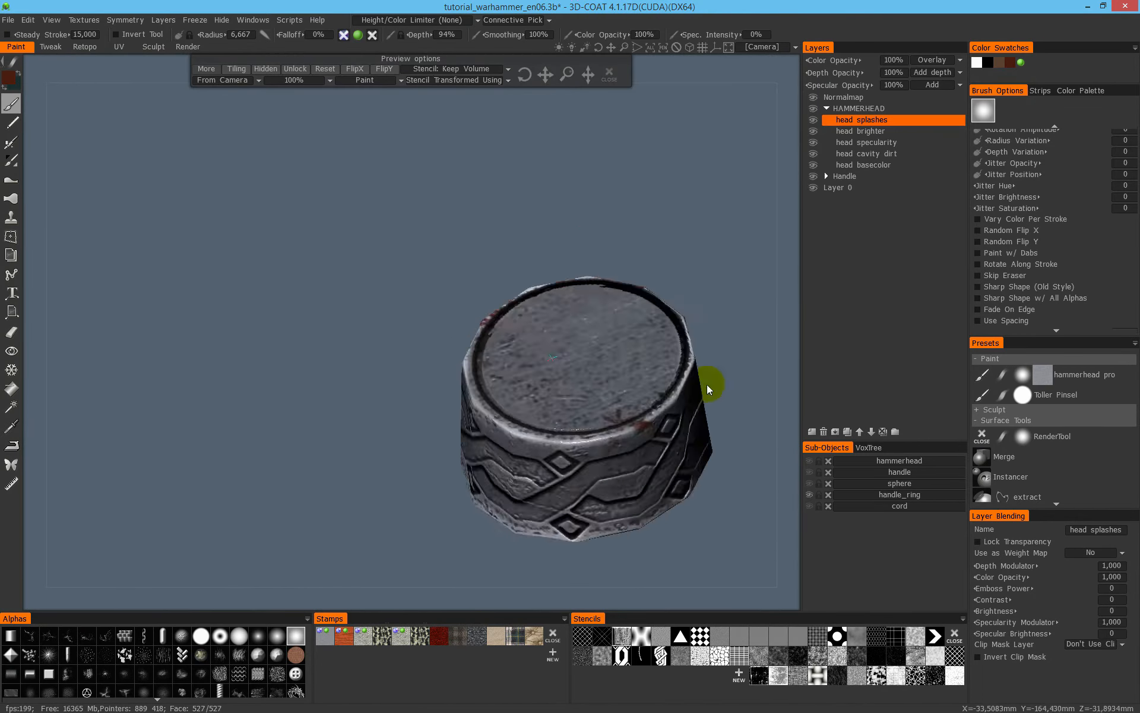
- Paint more dark red stencil splashes over the handle ring's ornamented outer surface
drag(518, 420, 522, 433)
drag(585, 250, 705, 221)
middle_drag(705, 221, 484, 208)
drag(420, 334, 409, 347)
scroll(576, 245, down, 4)
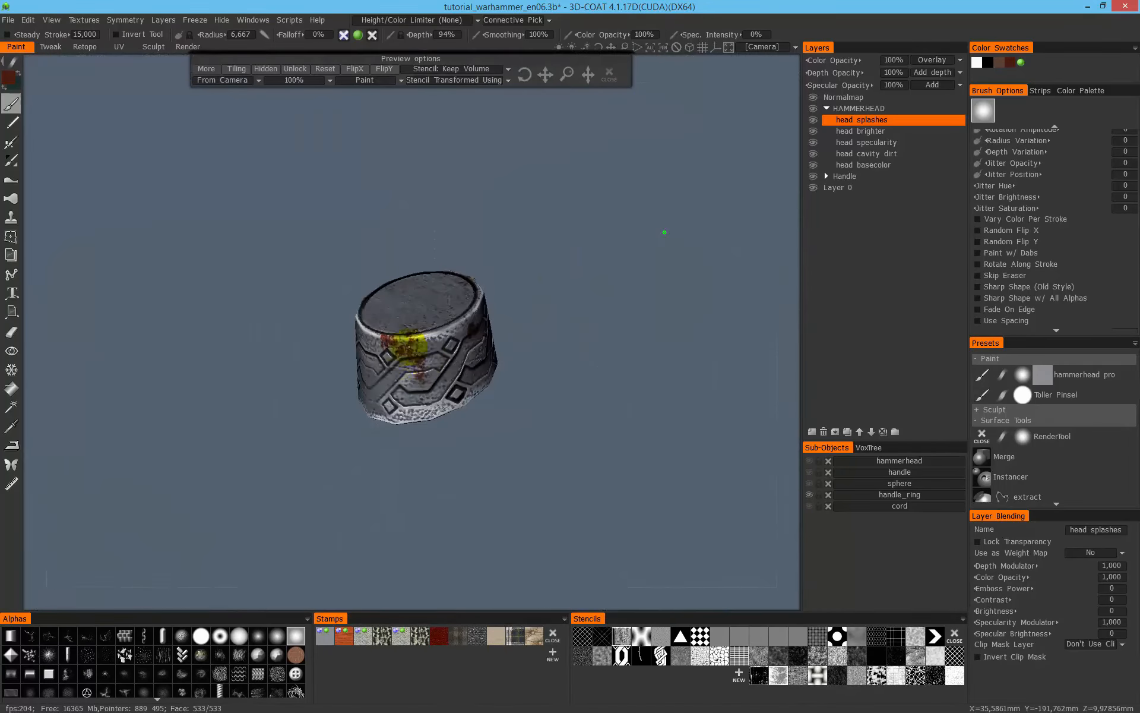
drag(541, 395, 865, 470)
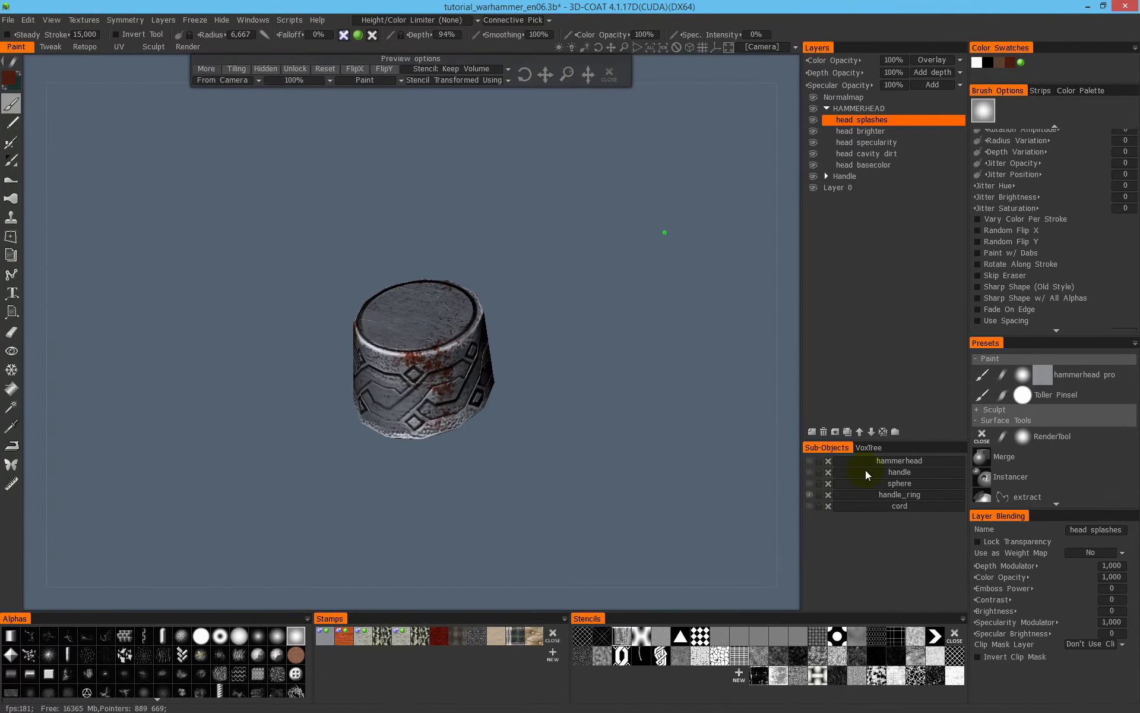
- Show all hammer sub-objects again and close the splatter stencil
alt+click(810, 496)
scroll(618, 423, down, 4)
drag(552, 395, 169, 325)
drag(456, 306, 301, 333)
scroll(337, 281, down, 3)
middle_drag(450, 263, 503, 330)
drag(504, 331, 494, 280)
scroll(516, 297, up, 3)
click(611, 75)
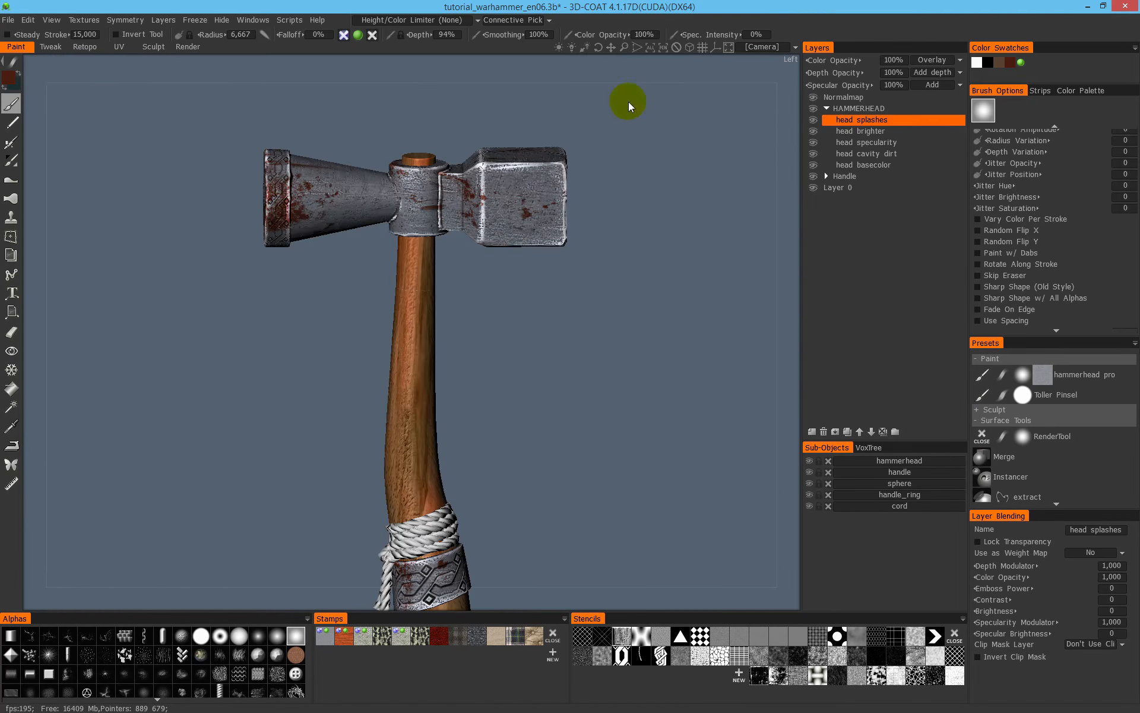
- Examine the blood stains on the hammerhead and handle ring from several angles and save the scene
scroll(487, 255, down, 3)
drag(480, 359, 561, 299)
scroll(538, 322, up, 3)
scroll(535, 304, up, 3)
middle_drag(525, 112, 531, 303)
scroll(535, 304, up, 4)
scroll(604, 293, down, 6)
middle_drag(400, 473, 475, 415)
right_drag(475, 415, 479, 338)
middle_drag(460, 389, 472, 260)
right_drag(471, 260, 561, 390)
middle_drag(560, 390, 412, 403)
right_drag(412, 403, 553, 297)
middle_drag(444, 343, 558, 325)
alt+drag(449, 378, 487, 361)
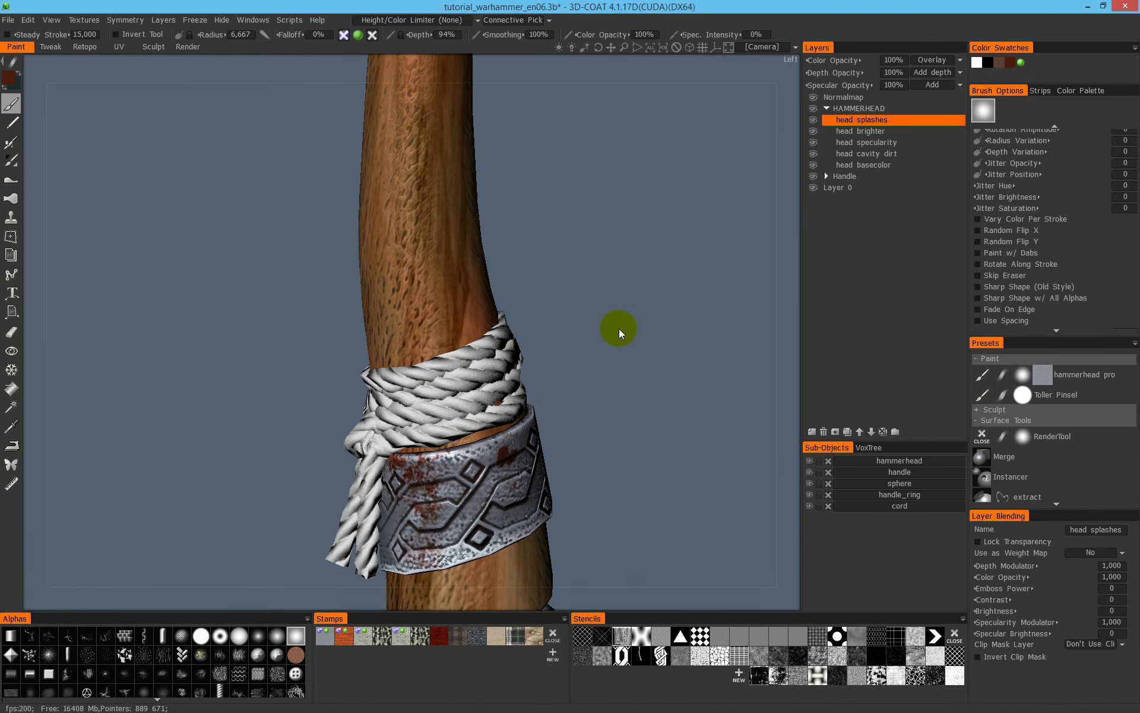
click(827, 109)
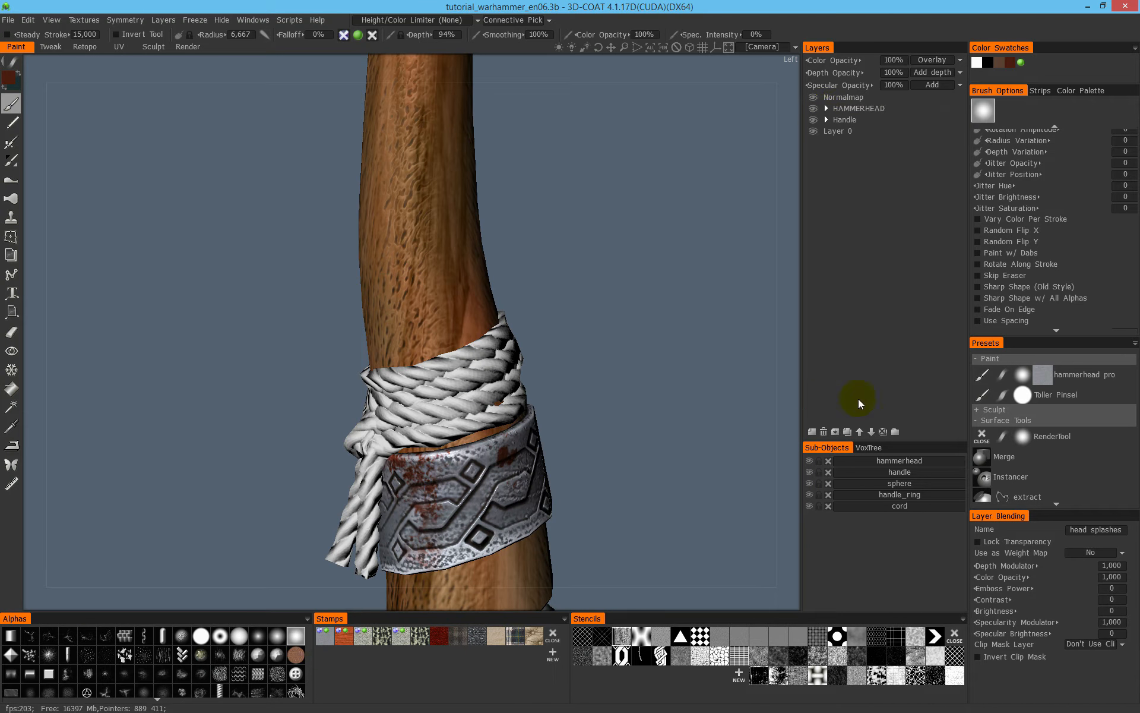
click(895, 432)
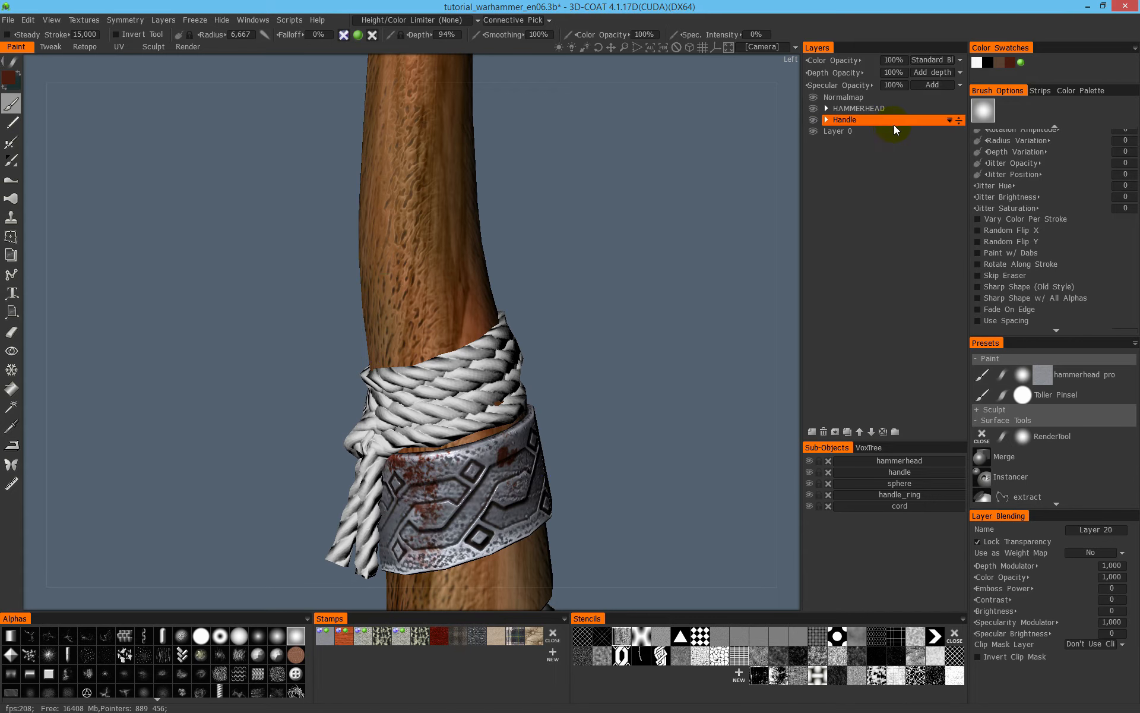
click(825, 112)
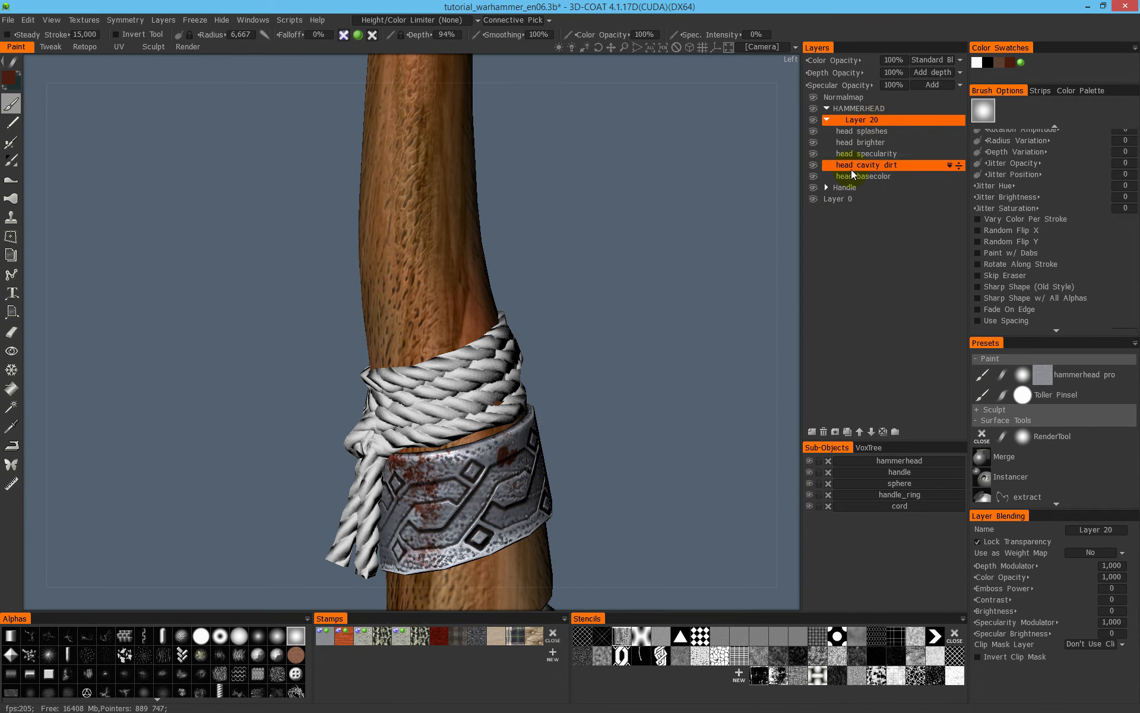
click(824, 432)
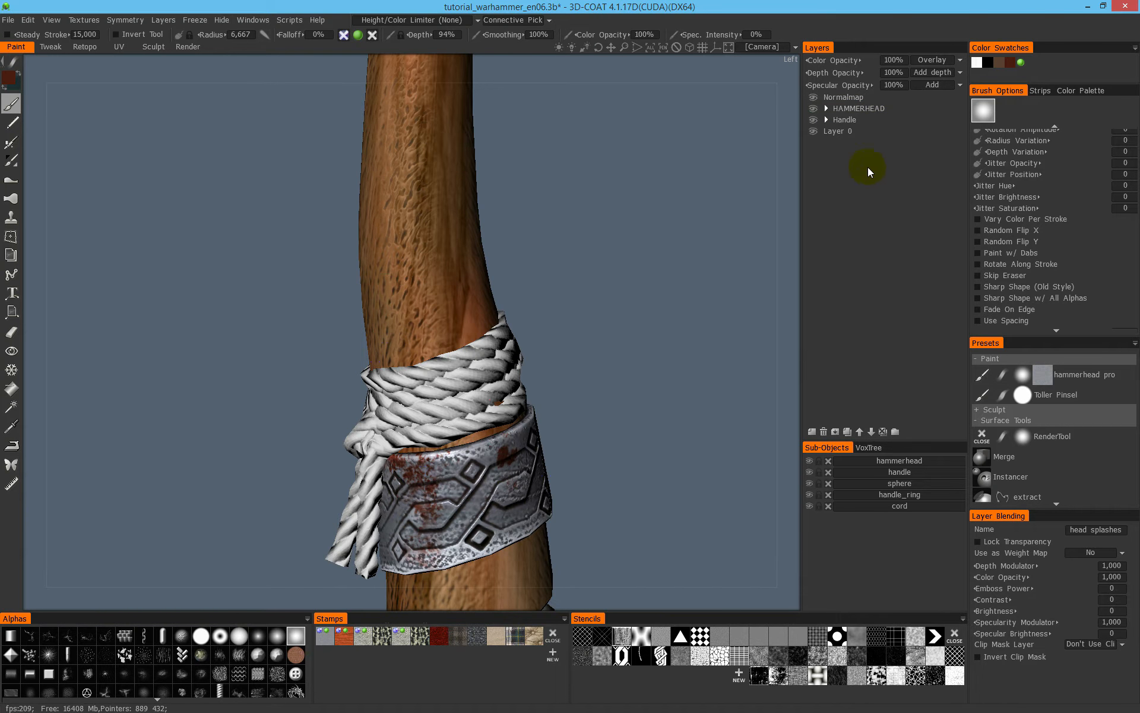
- Create a layer folder above the HAMMERHEAD folder and name it CORDS
click(826, 112)
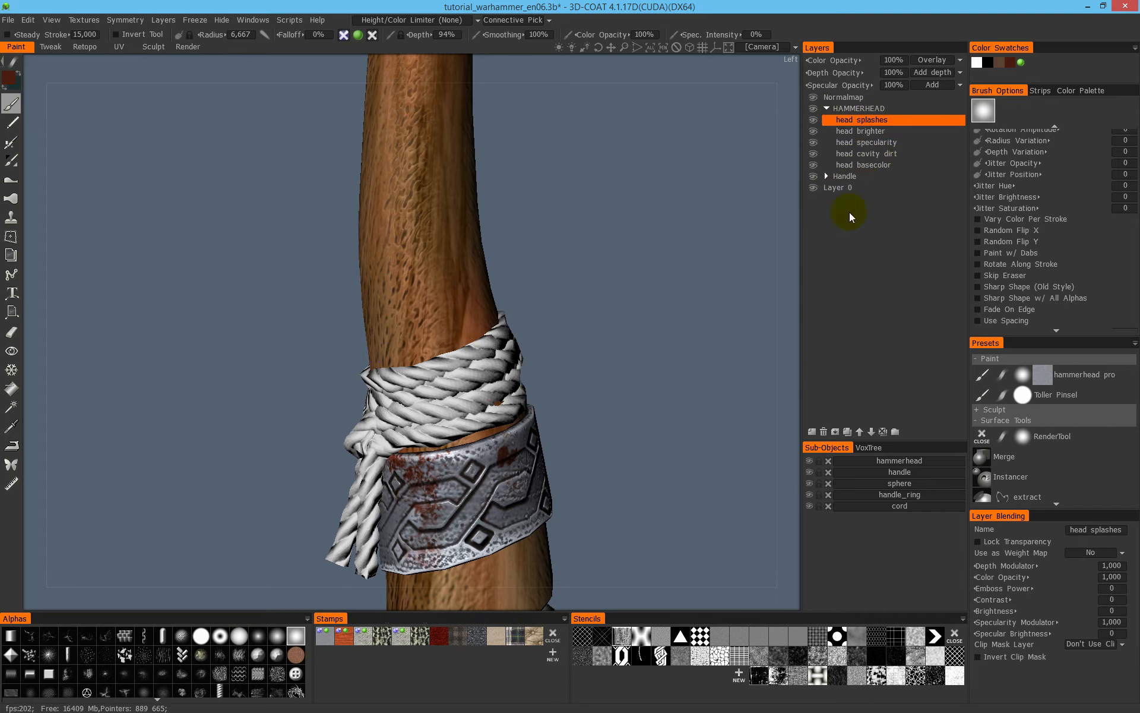
click(826, 108)
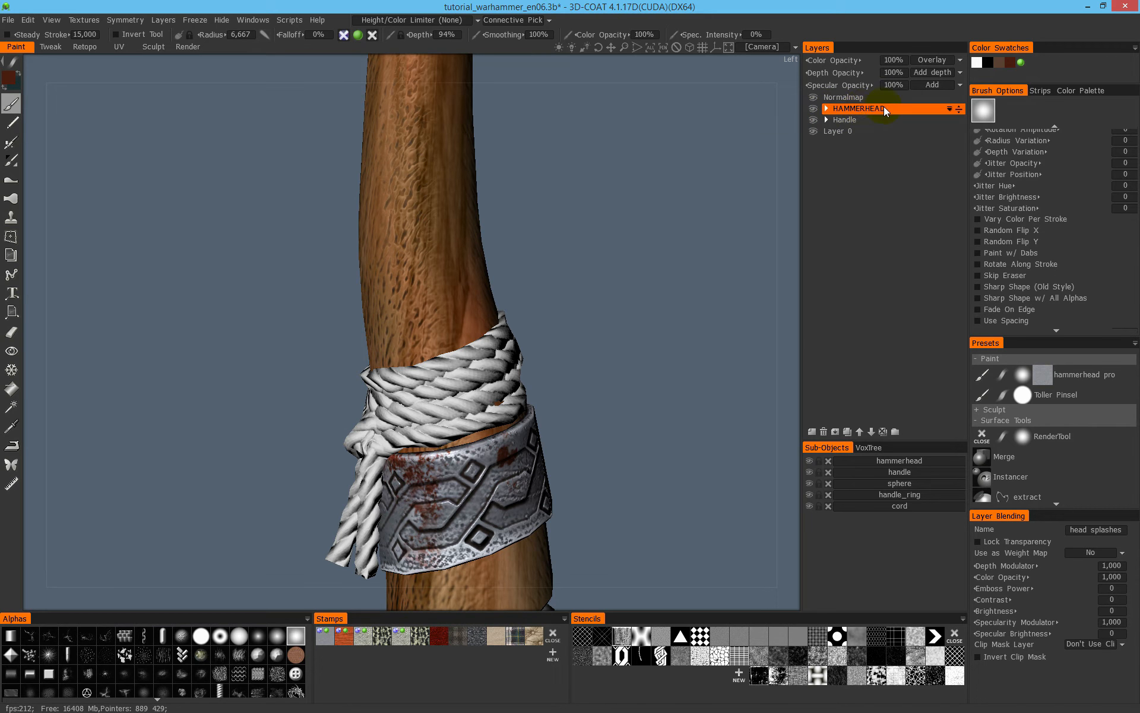
click(826, 109)
click(826, 108)
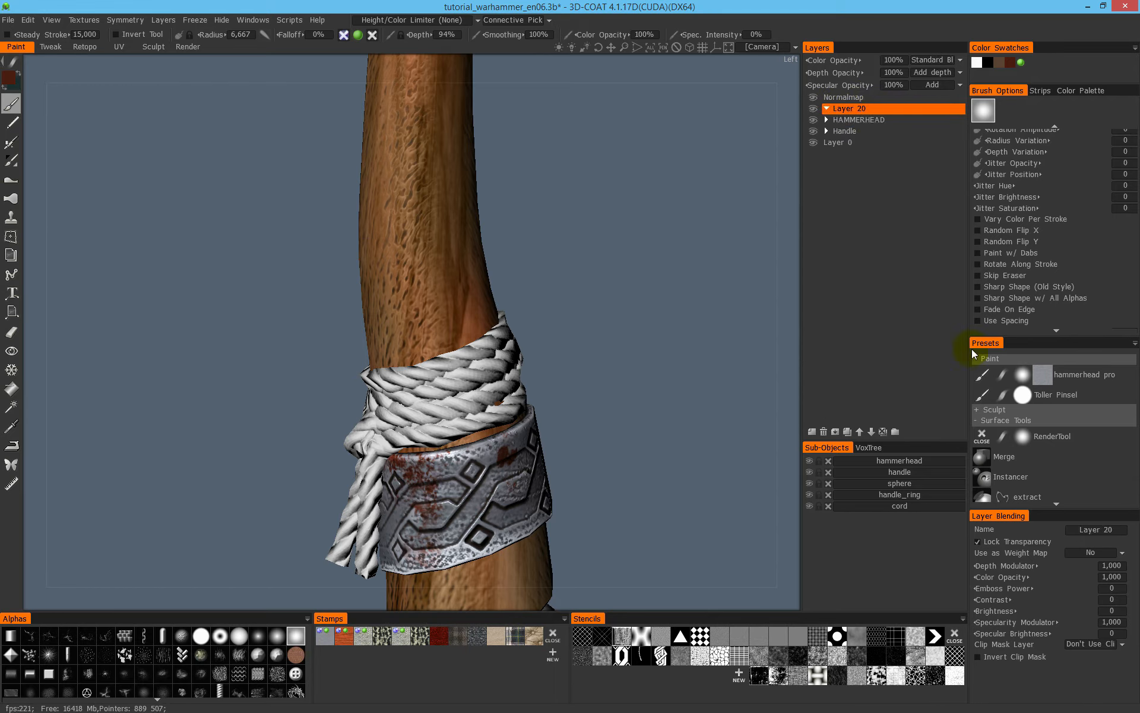
double_click(859, 111)
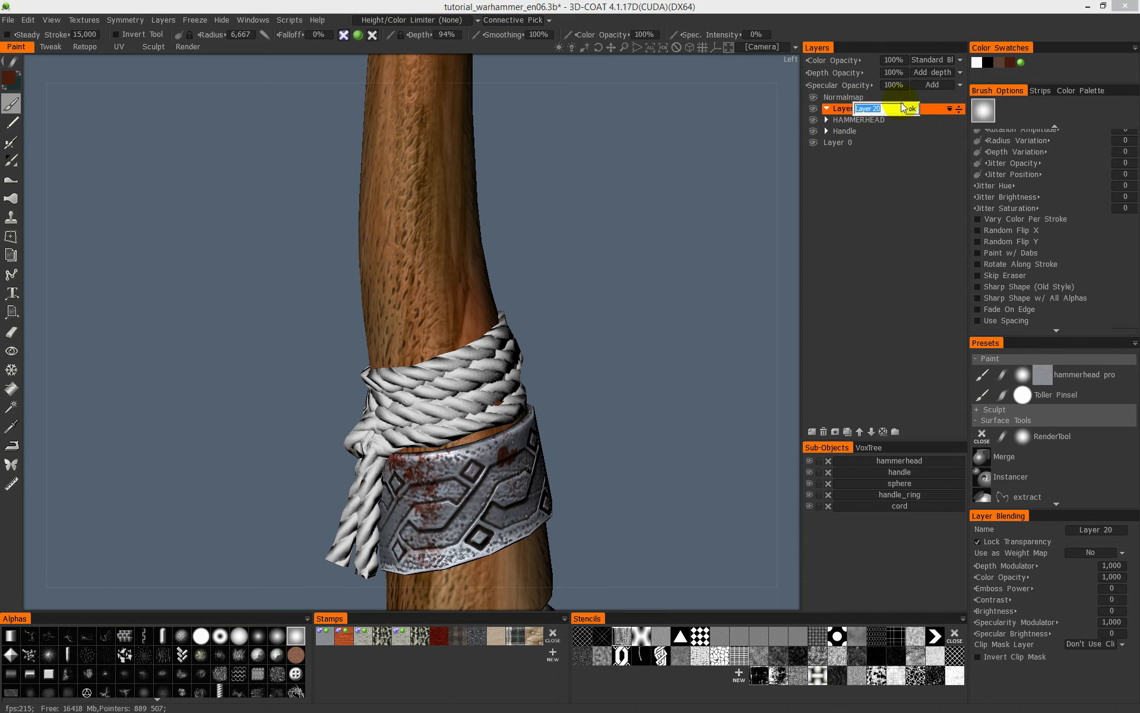
text(Cord)
click(902, 104)
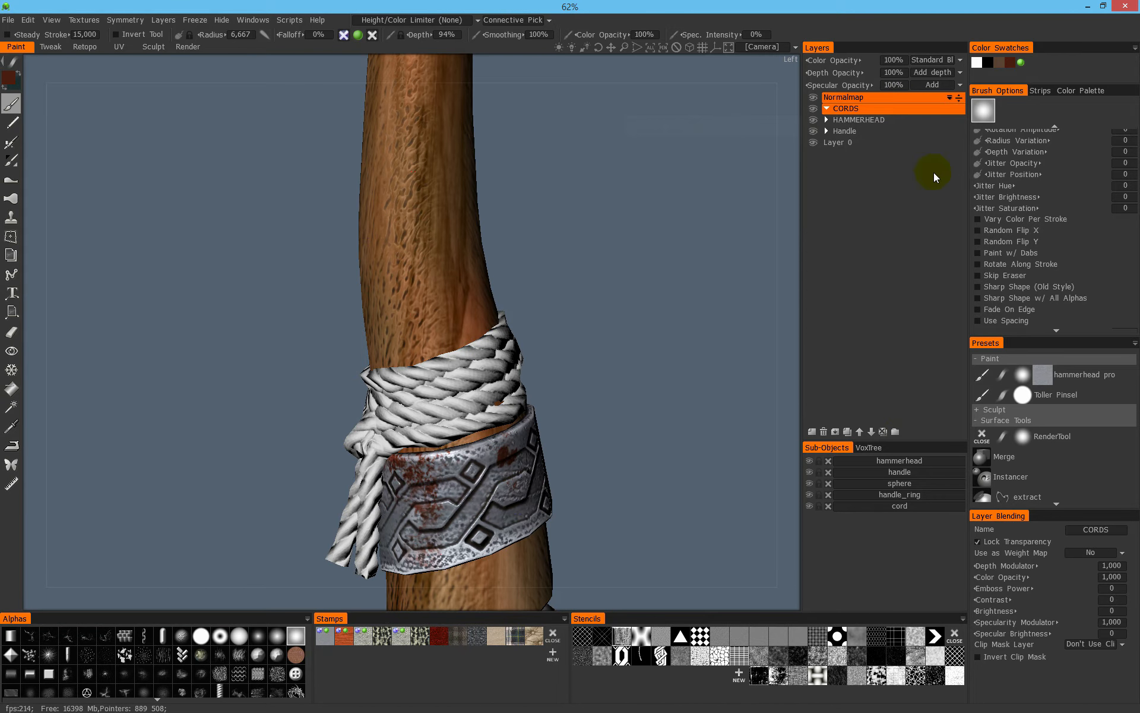
- Add a new layer inside the CORDS folder and name it Cord main color
click(818, 428)
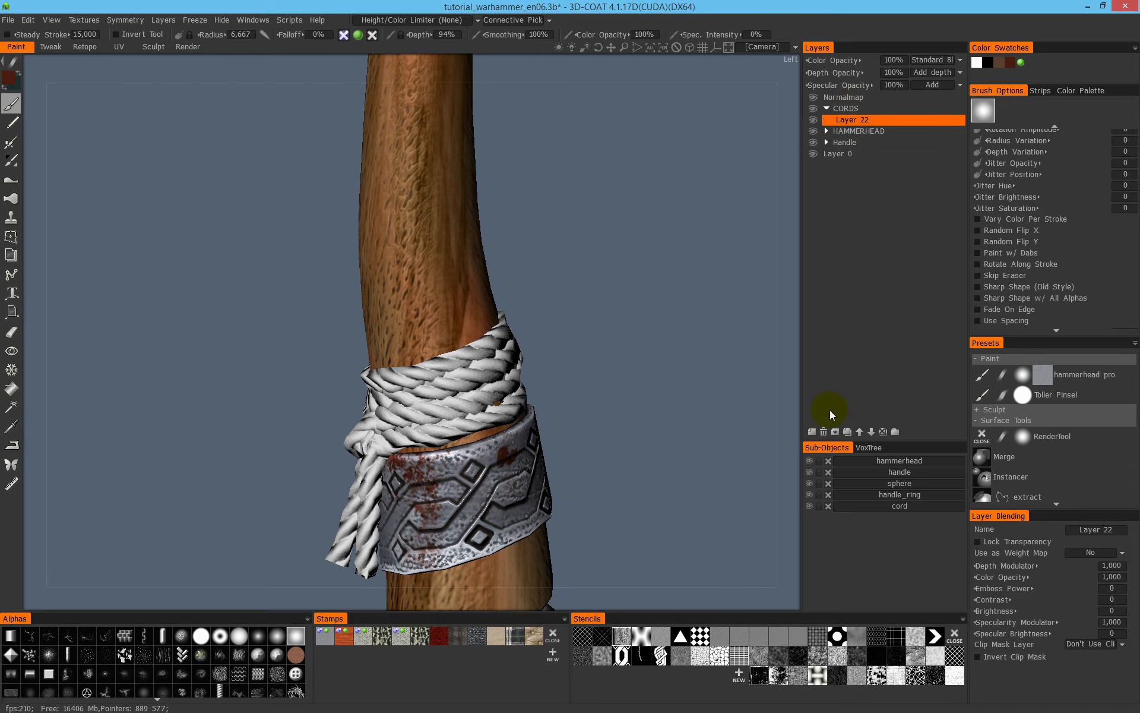
double_click(850, 121)
text(Cord main color)
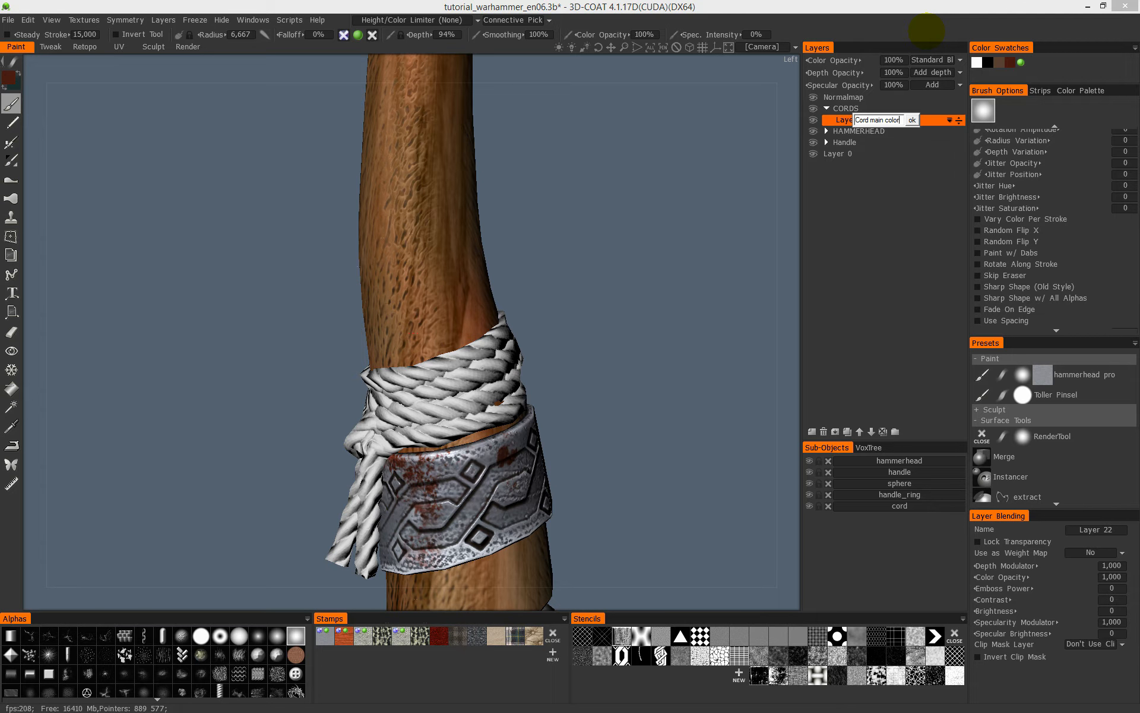
key(Return)
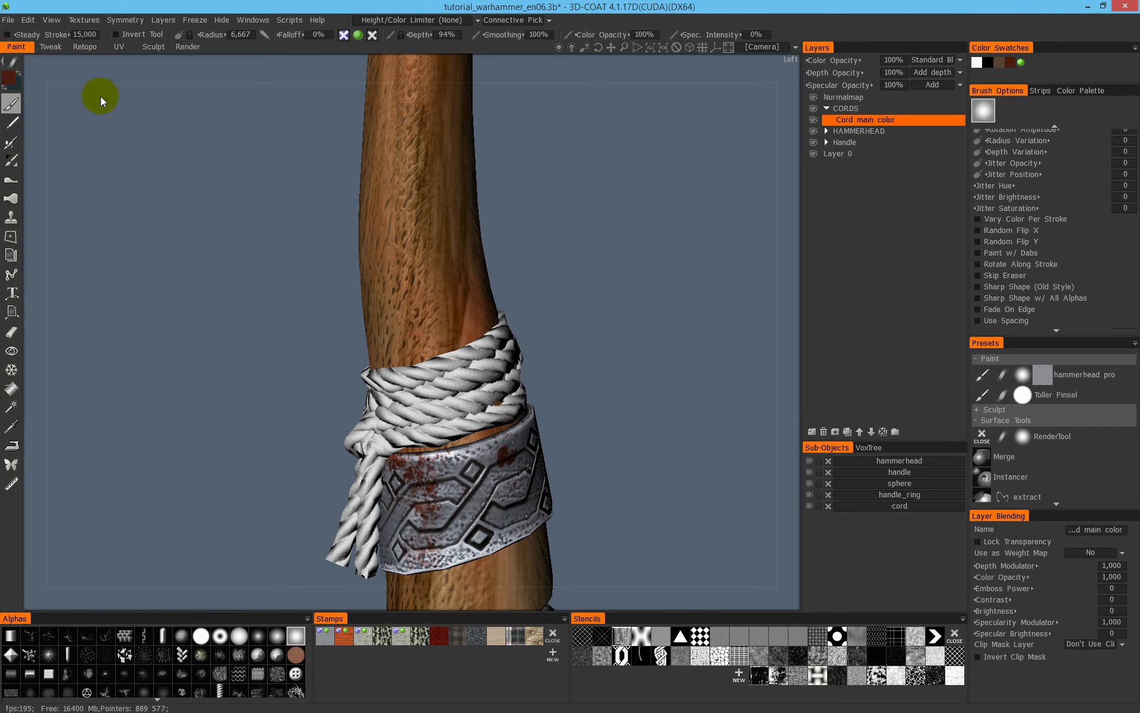
- Isolate the cord sub-object, hiding the hammerhead, handle, sphere and ring
alt+middle_drag(484, 348, 545, 307)
alt+right_drag(545, 307, 613, 222)
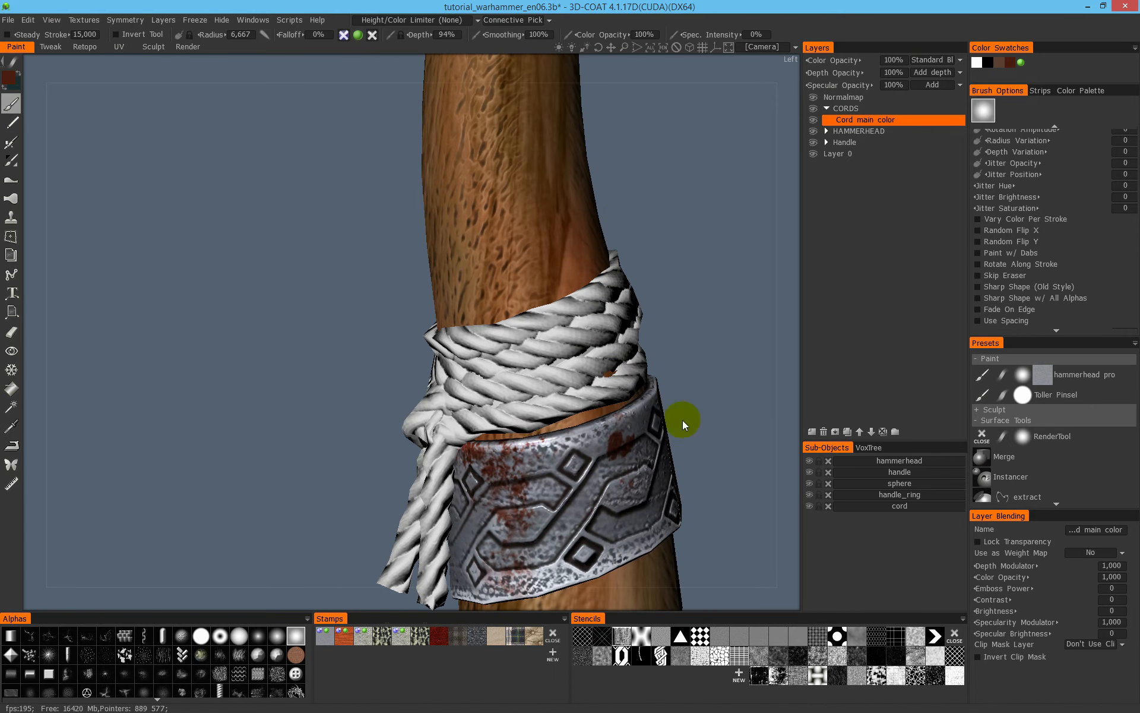
alt+right_drag(639, 365, 572, 301)
alt+drag(572, 301, 610, 335)
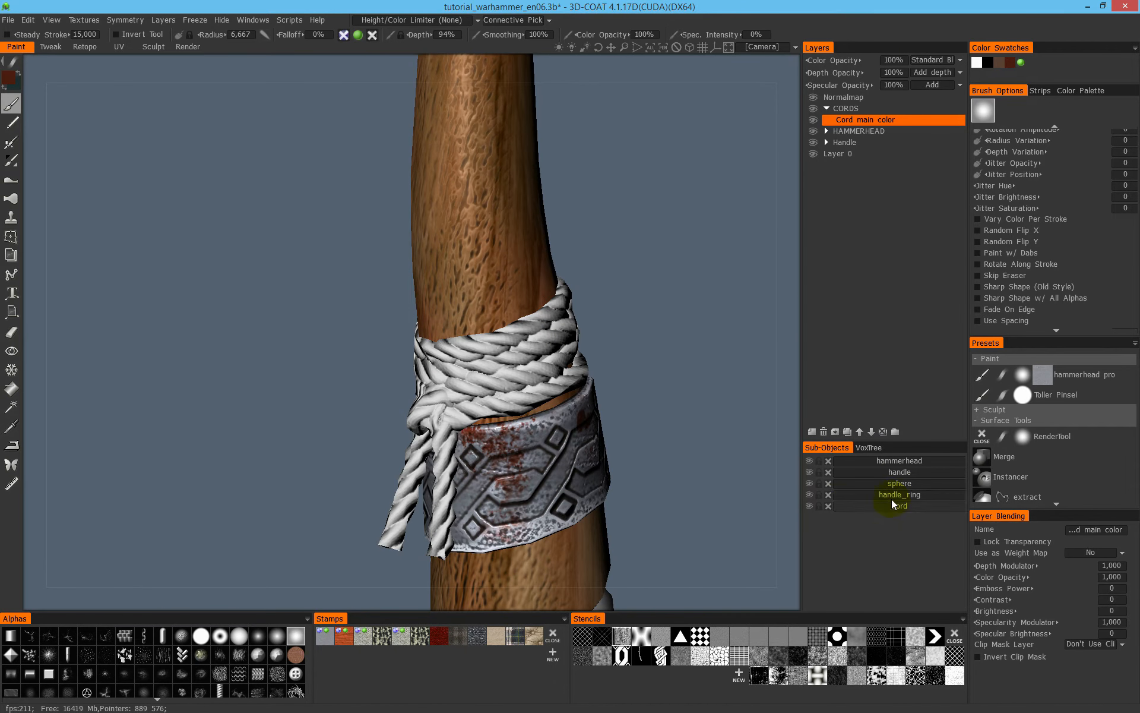
alt+click(811, 506)
alt+right_drag(609, 354, 535, 333)
alt+drag(558, 345, 525, 359)
alt+middle_drag(525, 358, 431, 374)
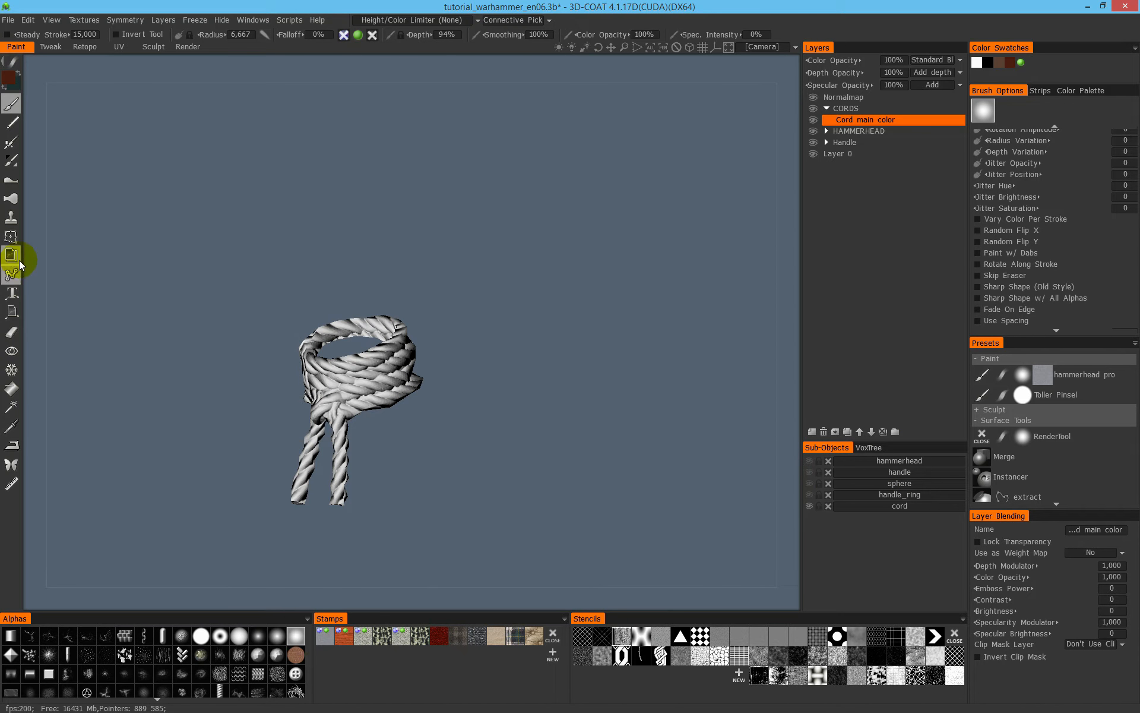
- Activate the Fill tool and set the paint colour to a dark maroon
click(15, 383)
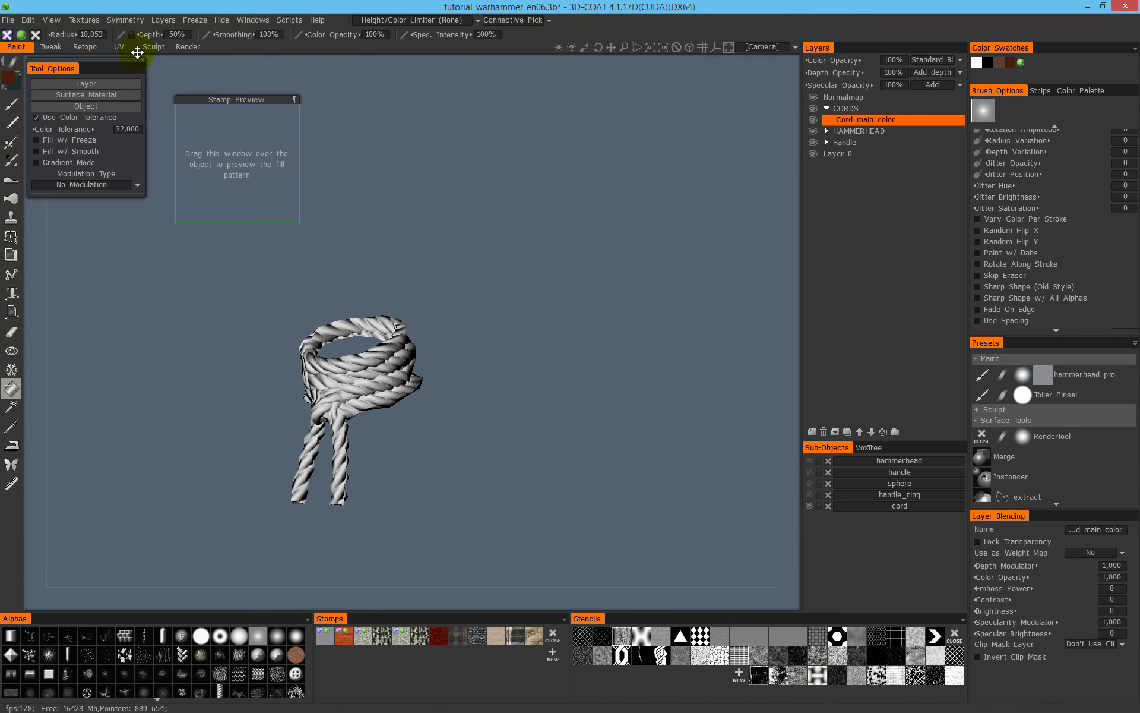
click(16, 76)
drag(498, 358, 499, 283)
click(404, 345)
drag(405, 344, 395, 348)
click(355, 469)
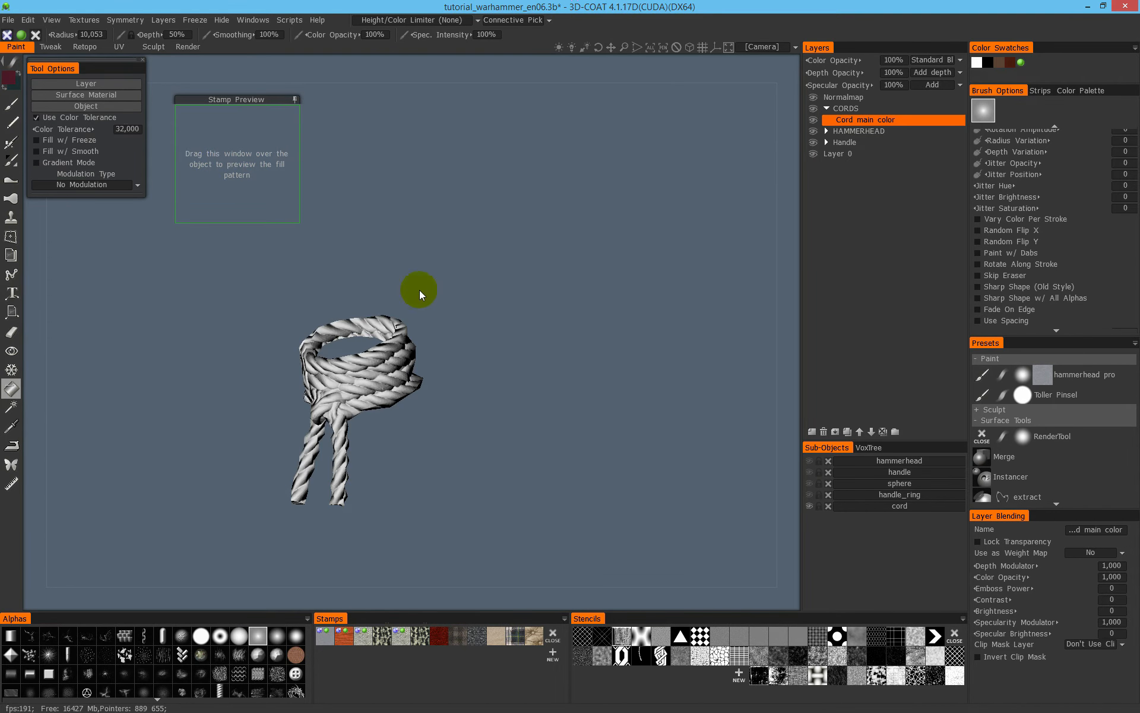
- Fill the whole cord sub-object with the dark maroon on the Cord main color layer, previewing the selection first
click(87, 107)
click(526, 322)
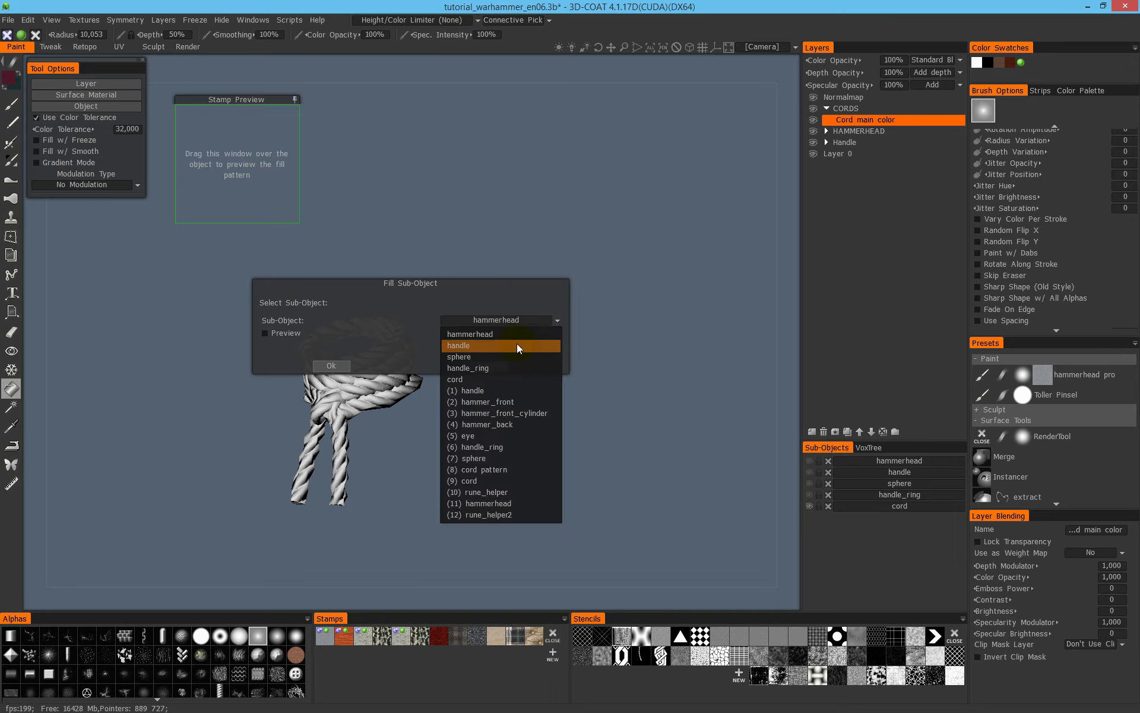
click(500, 480)
click(285, 334)
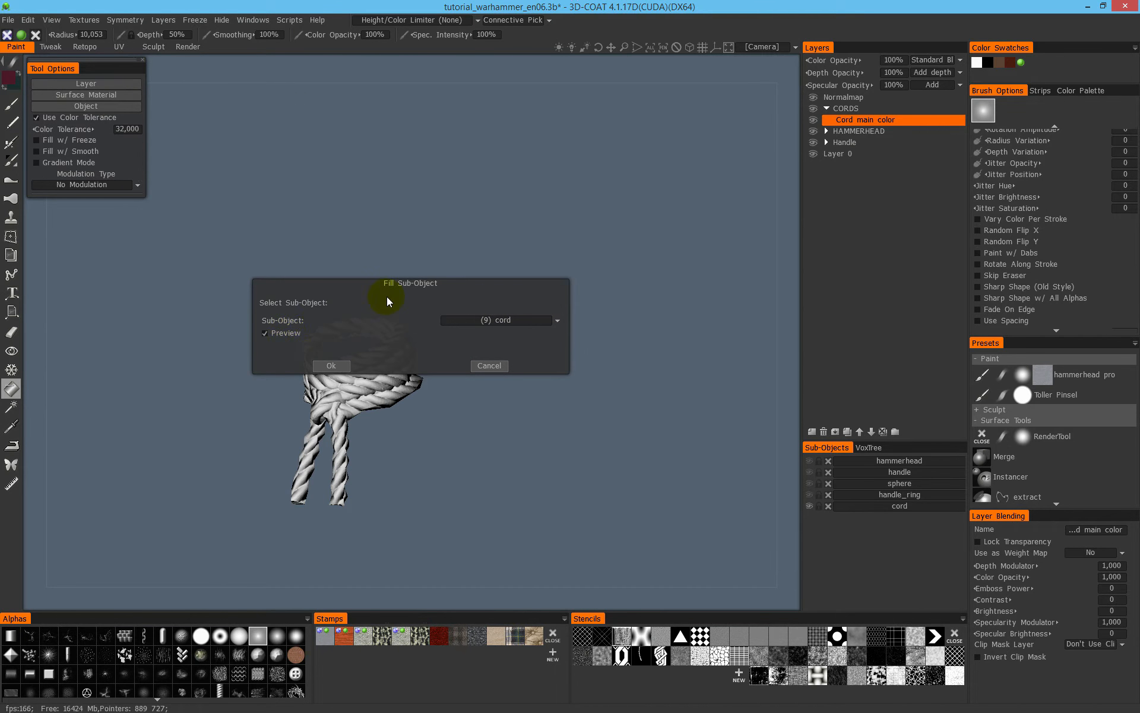
drag(368, 287, 531, 186)
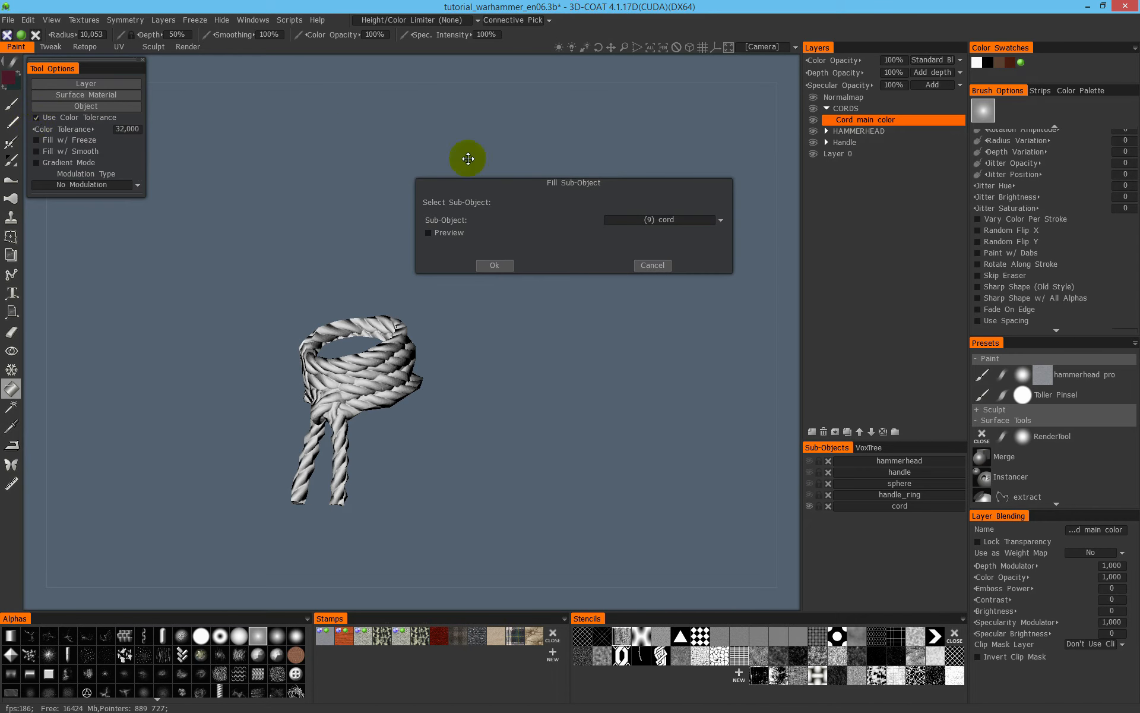
click(647, 221)
click(658, 277)
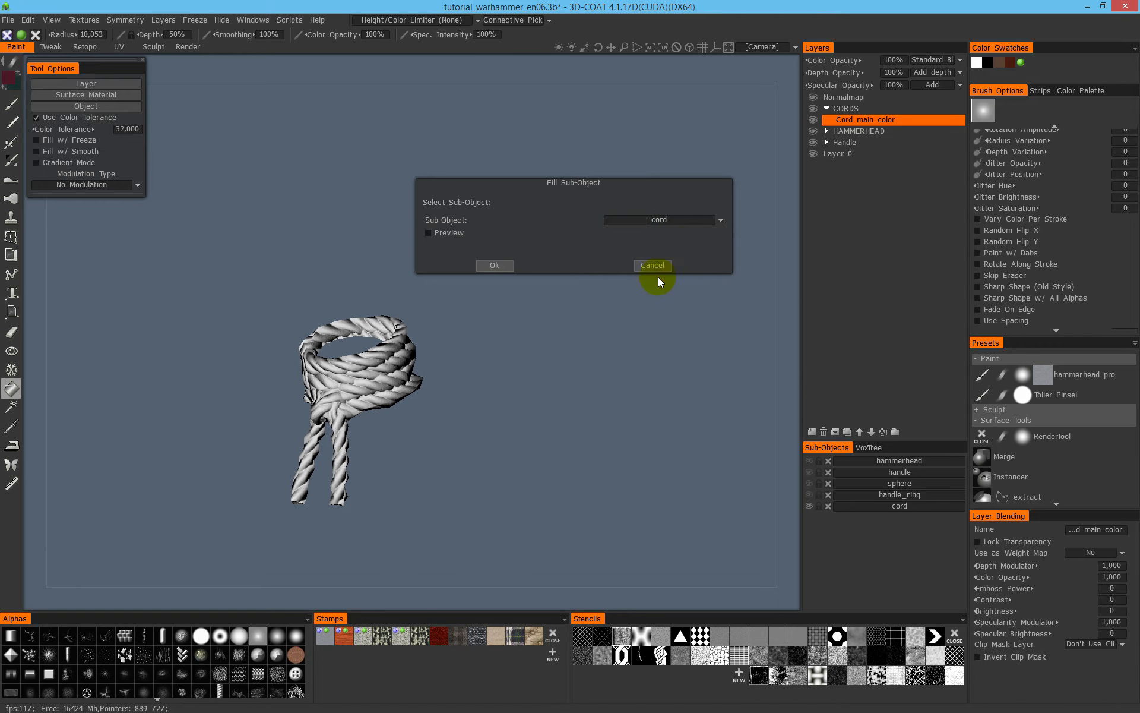
click(457, 232)
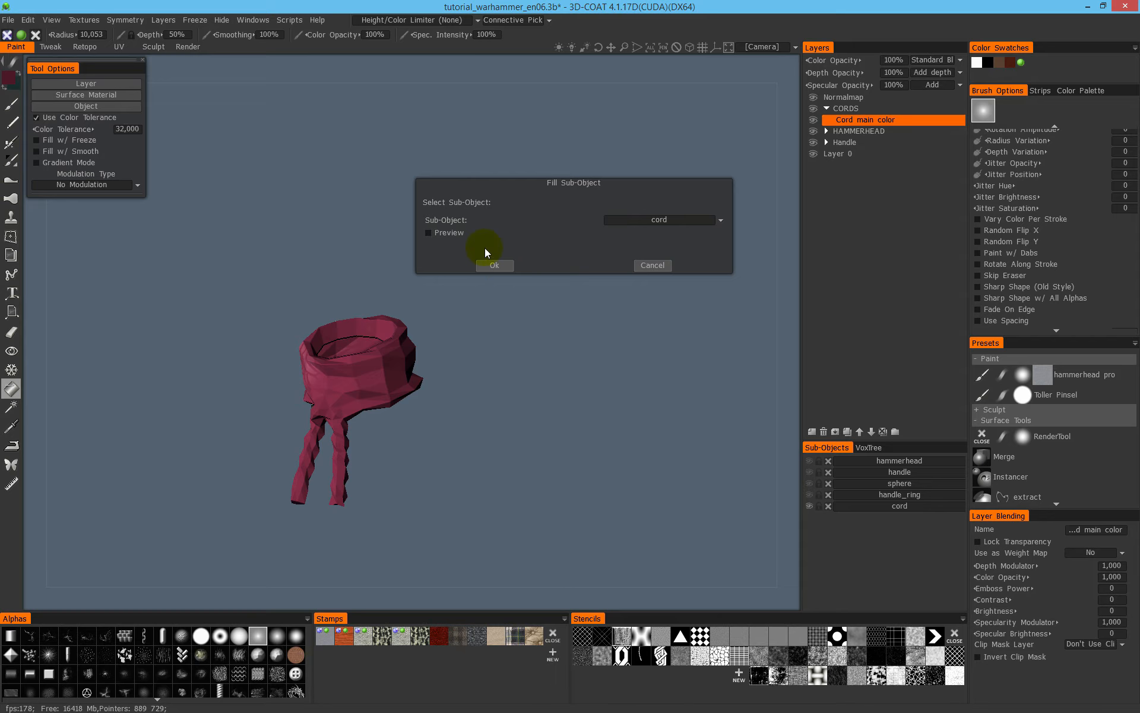
click(499, 266)
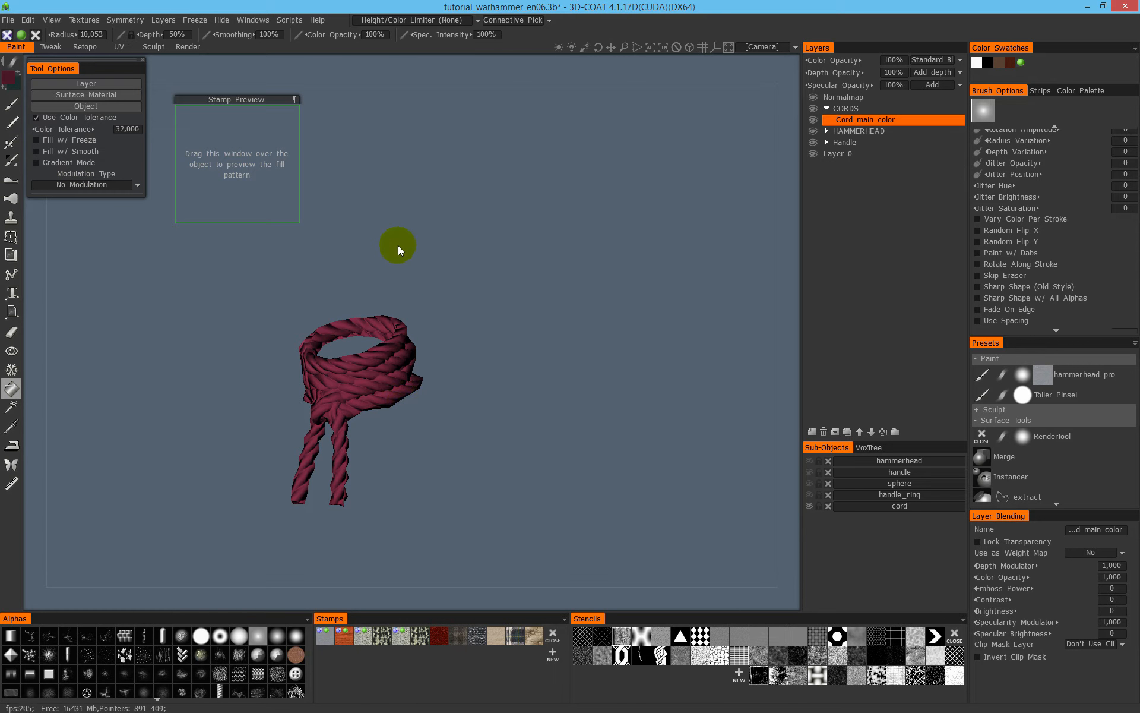
- Examine the cord's filled UV islands in the Texture UV Editor, with and without the wireframe, and close the editor
click(12, 104)
mouse_move(377, 281)
mouse_down()
mouse_move(543, 283)
mouse_move(375, 276)
mouse_move(341, 289)
mouse_move(378, 291)
mouse_up()
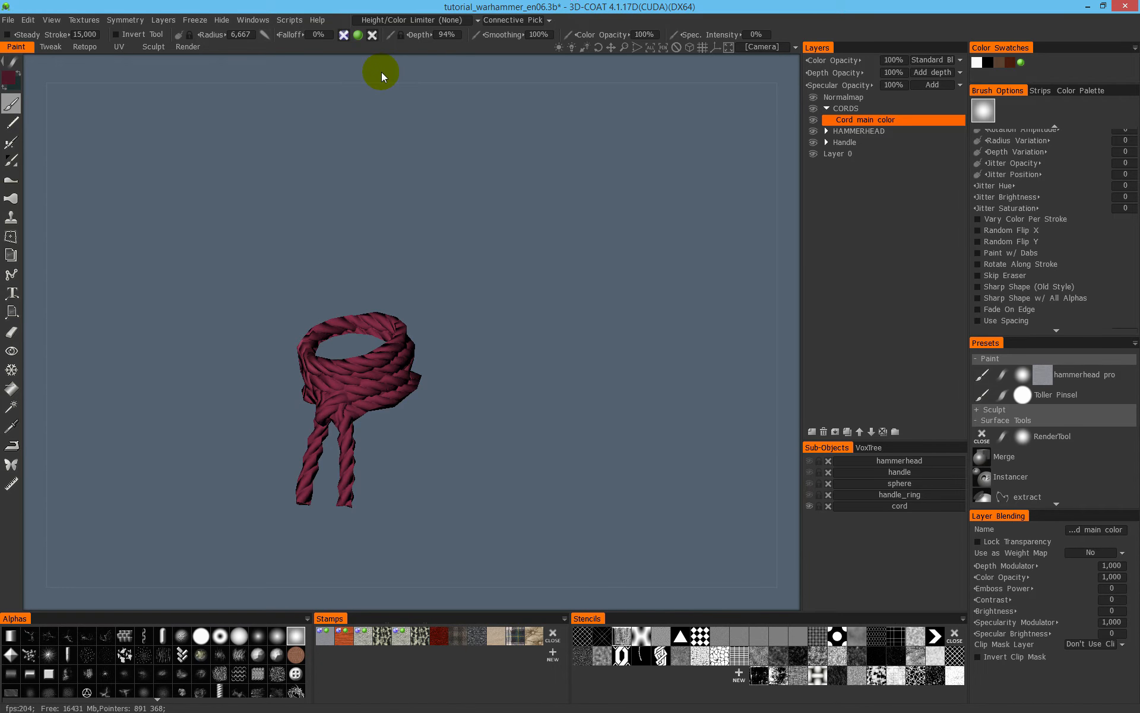
key(alt+l)
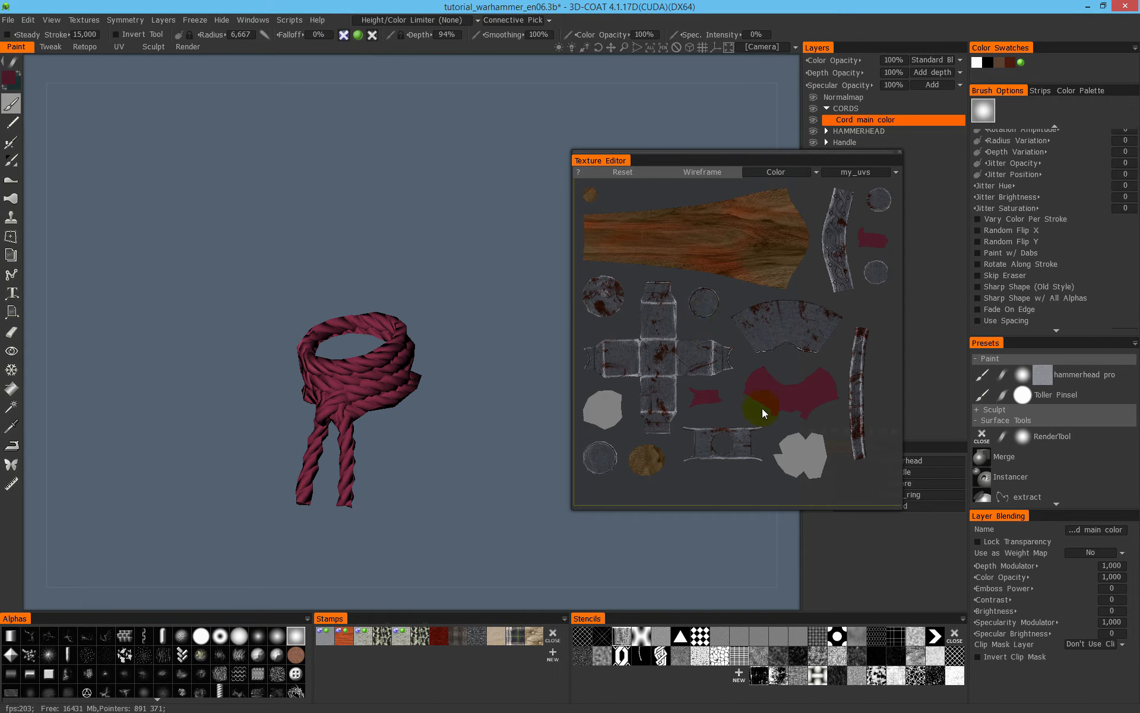
click(83, 22)
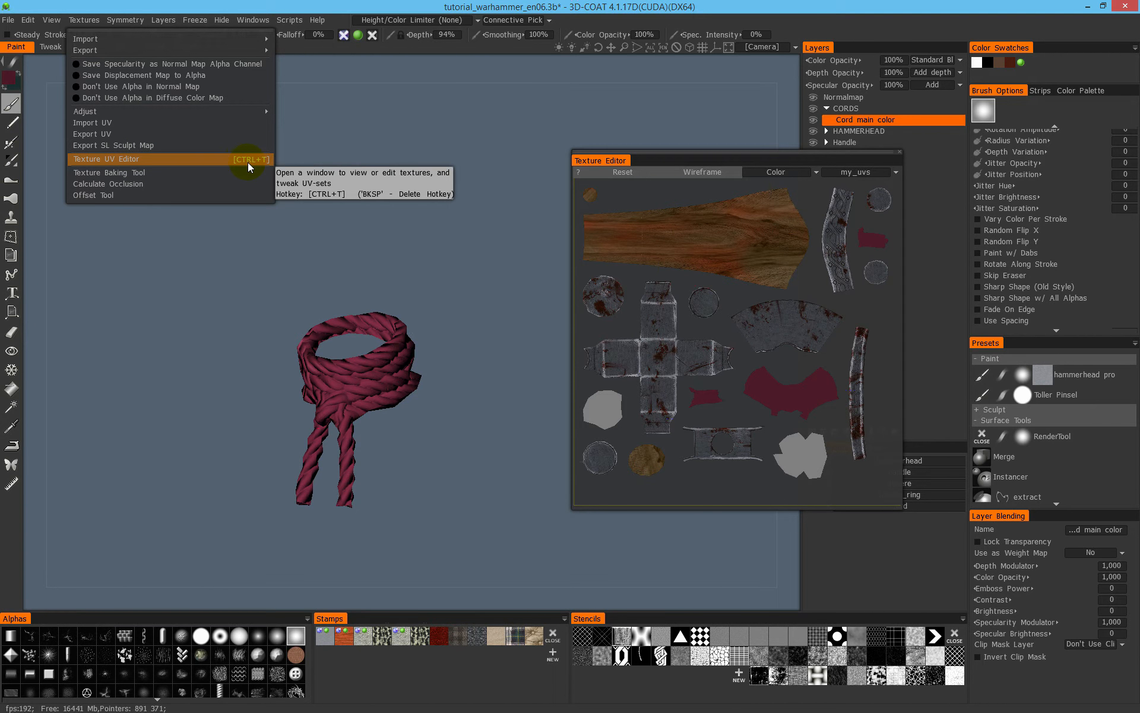
scroll(764, 356, up, 5)
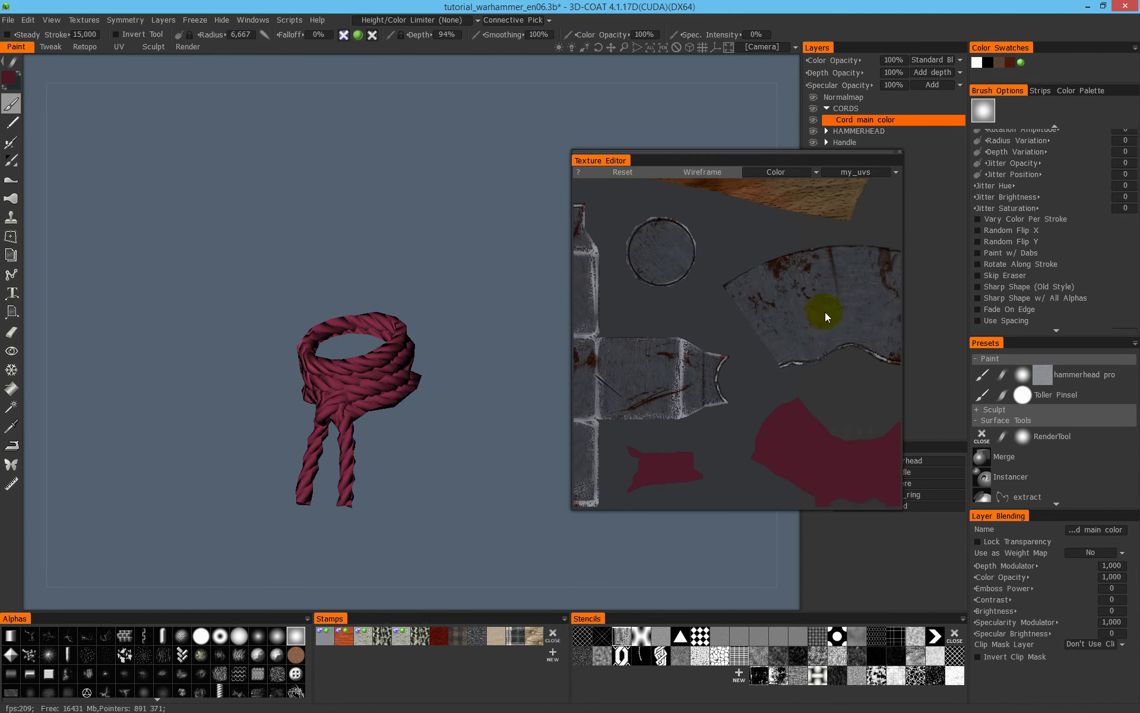
middle_drag(784, 382, 743, 333)
click(702, 172)
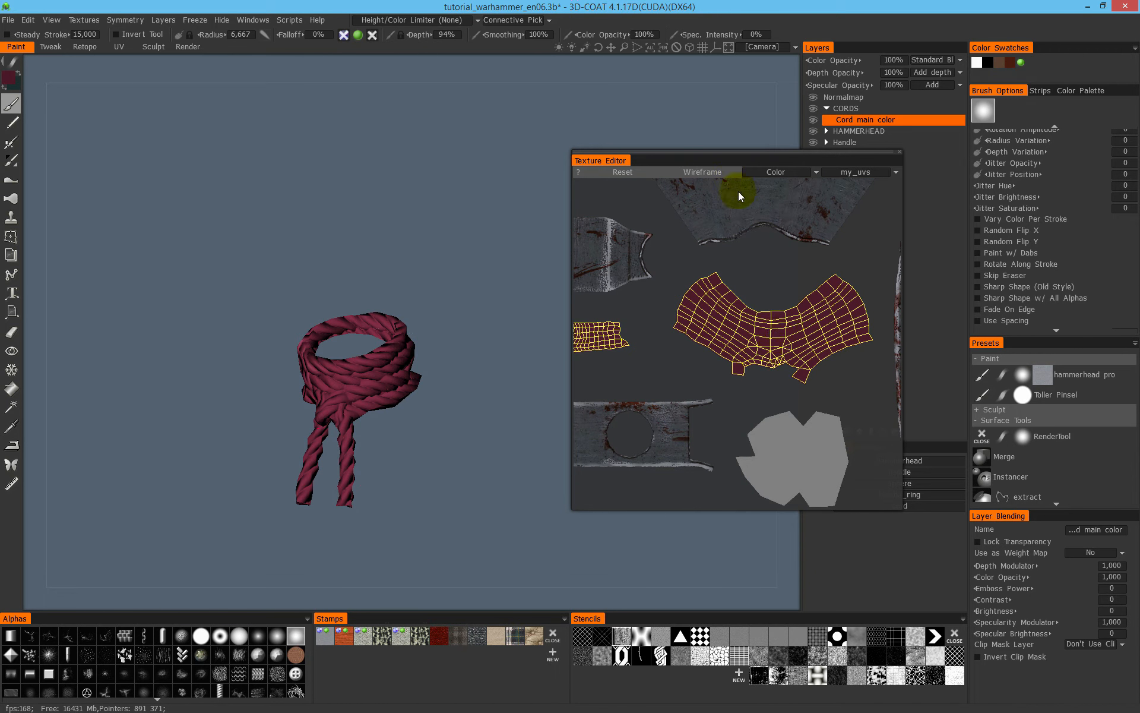
click(702, 172)
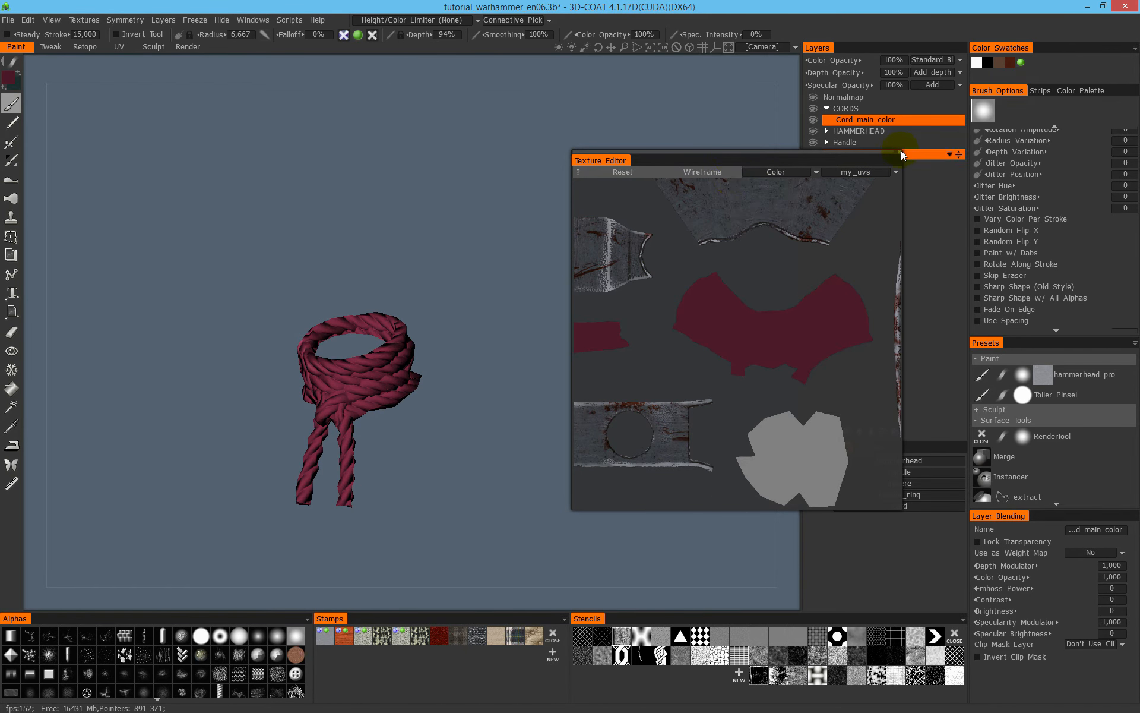
click(901, 151)
- Show the other hammer sub-objects again and store the dark maroon as a colour swatch
drag(430, 330, 308, 366)
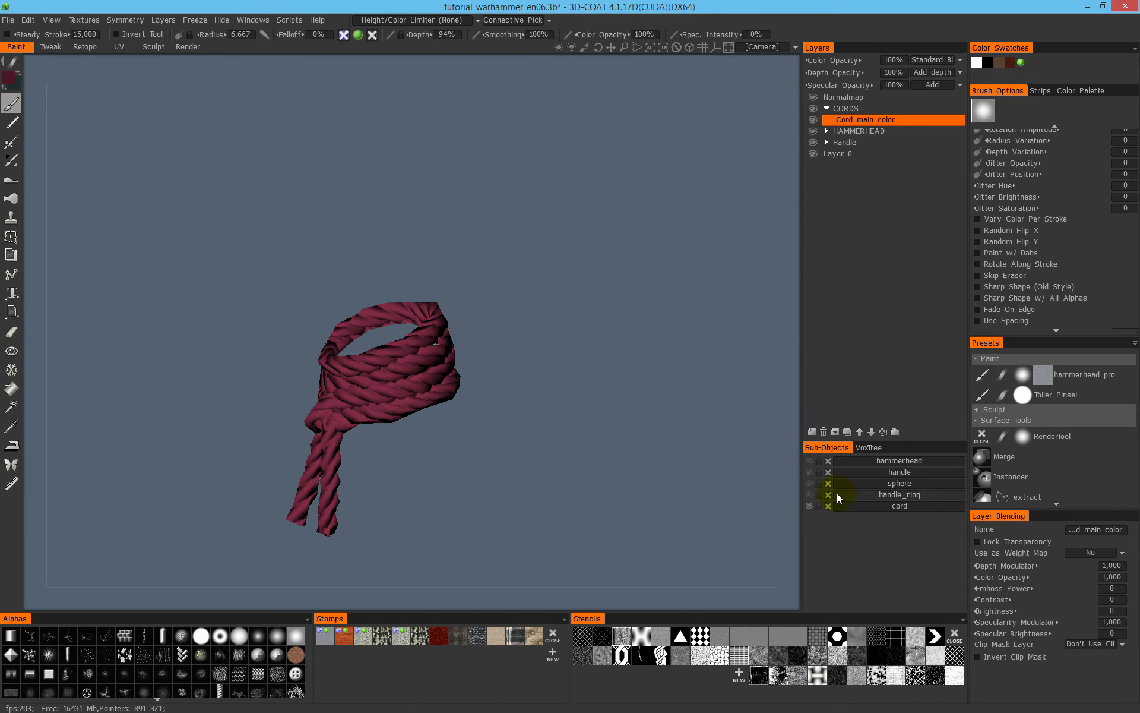
alt+click(808, 508)
drag(496, 380, 327, 321)
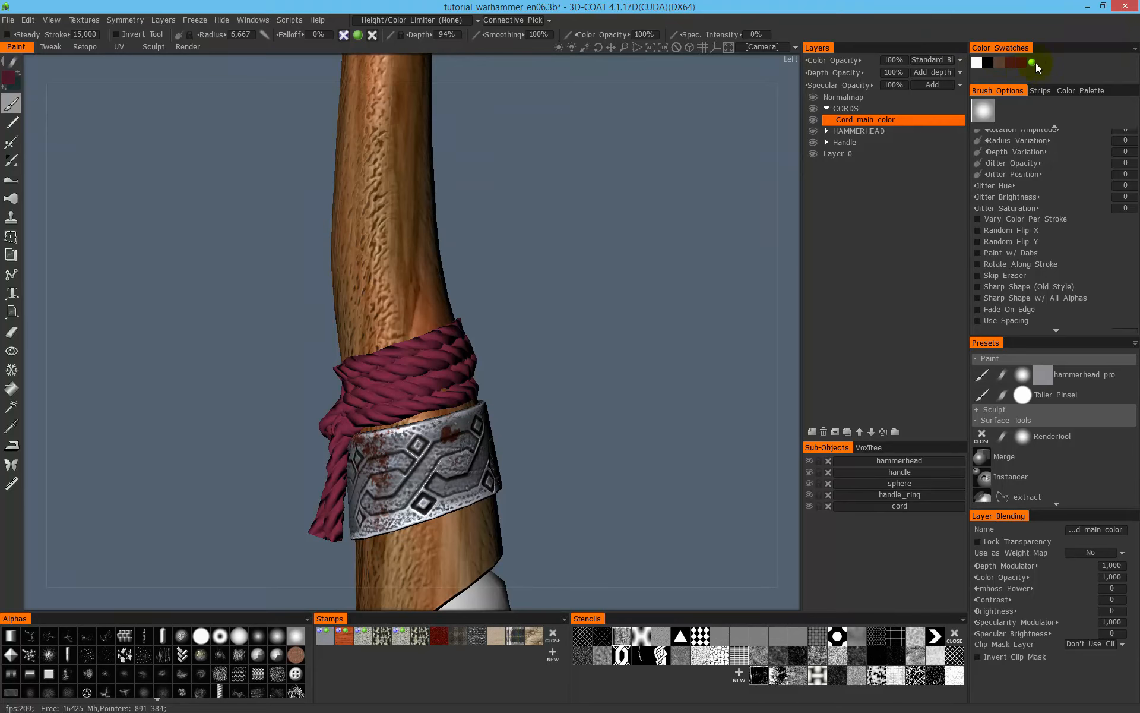
- Display the model with flat, unlit colours and inspect the cord wrap around the handle up close
alt+right_drag(472, 362, 533, 326)
alt+middle_drag(533, 325, 547, 241)
alt+drag(546, 241, 533, 264)
key(2)
alt+middle_drag(531, 239, 519, 290)
click(519, 290)
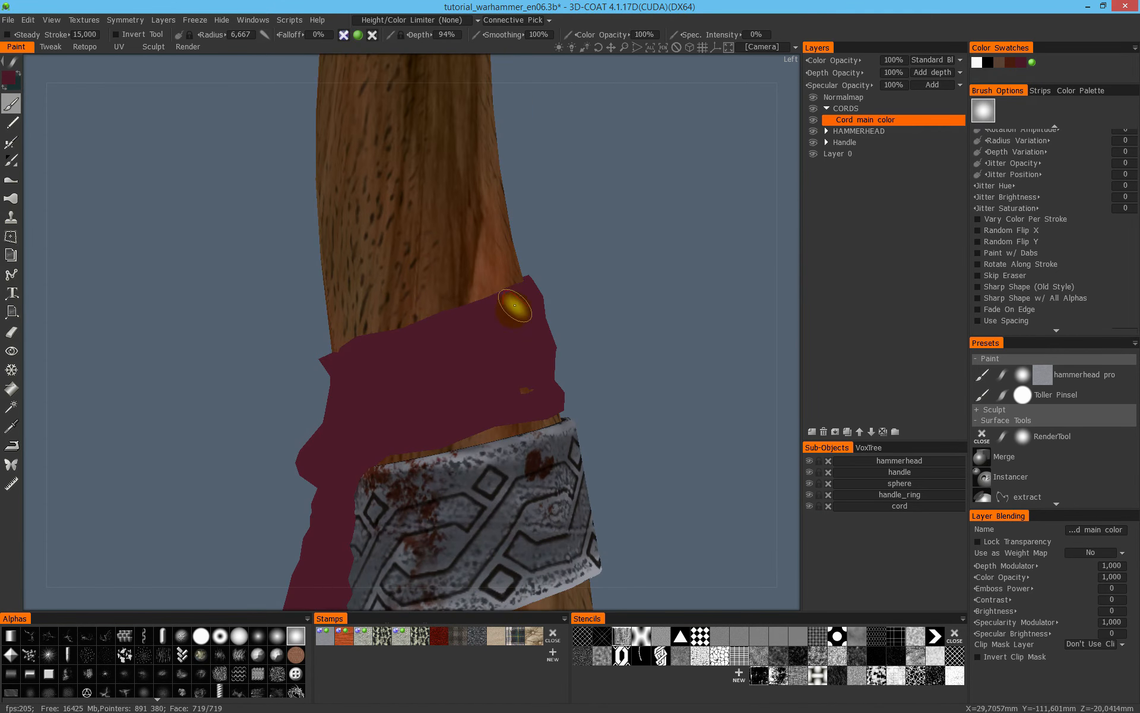
- Add a new layer above Cord main color in the CORDS folder and name it Cord cavity dark
click(824, 431)
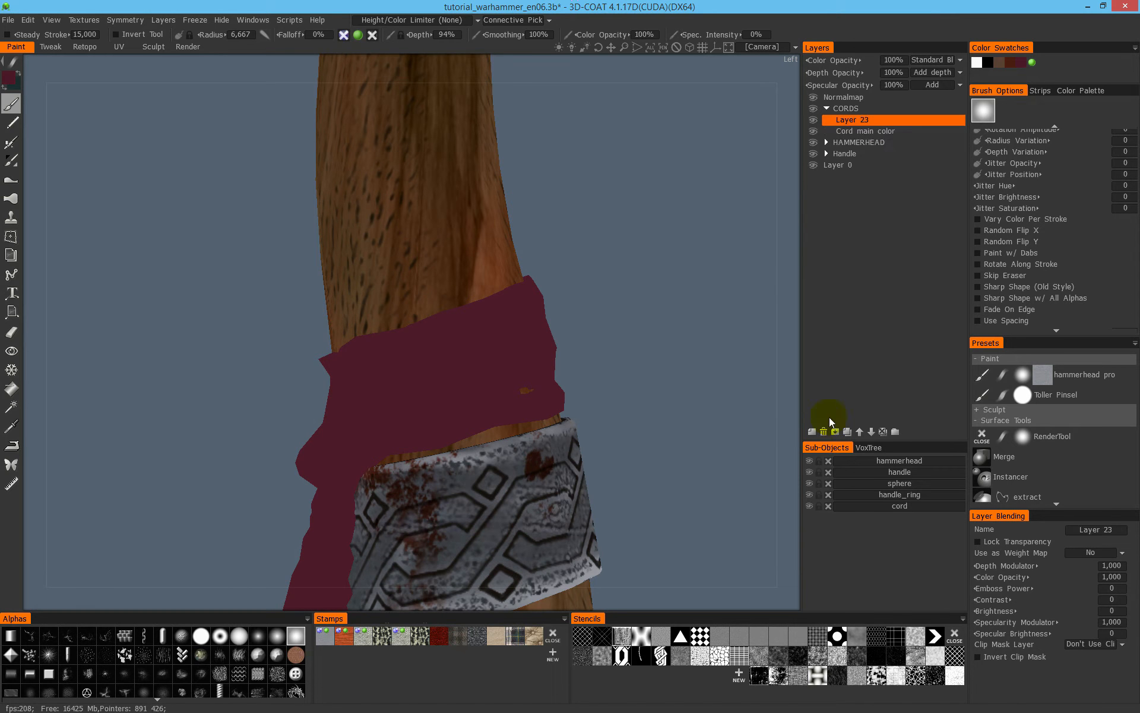
double_click(858, 121)
text(Cord cavity dark)
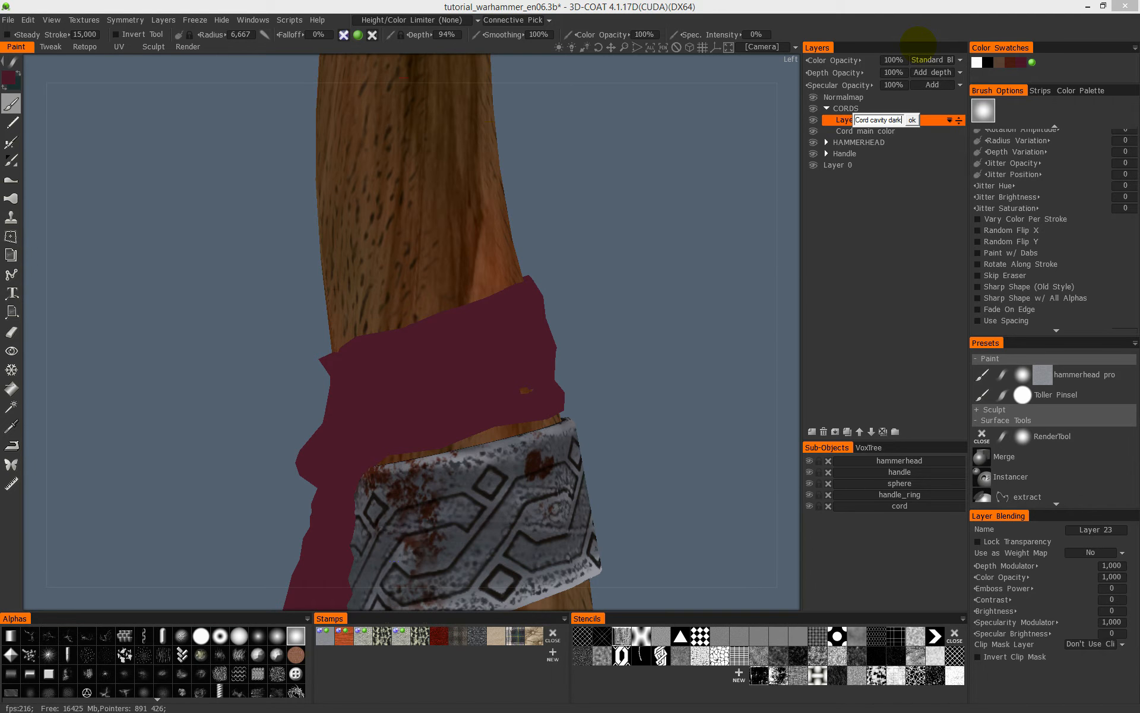
key(Return)
- Set the Cord cavity dark layer's colour blending to Multiply, try a maroon stroke on the cord and undo it
click(14, 75)
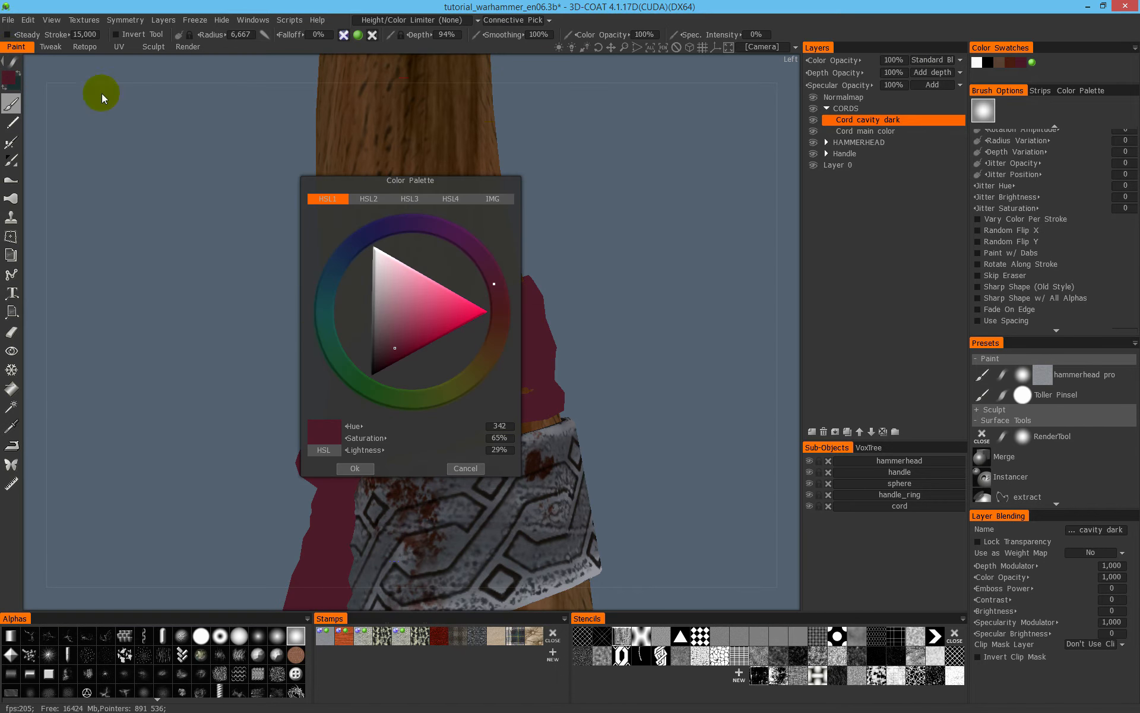
click(466, 468)
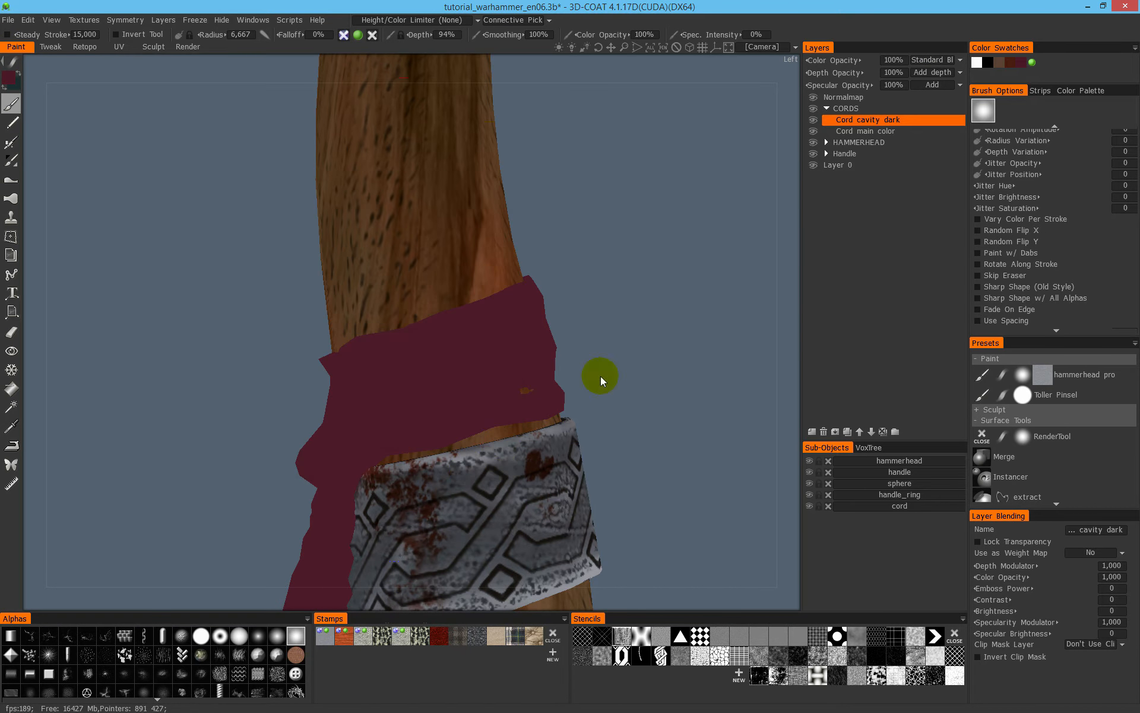
click(920, 62)
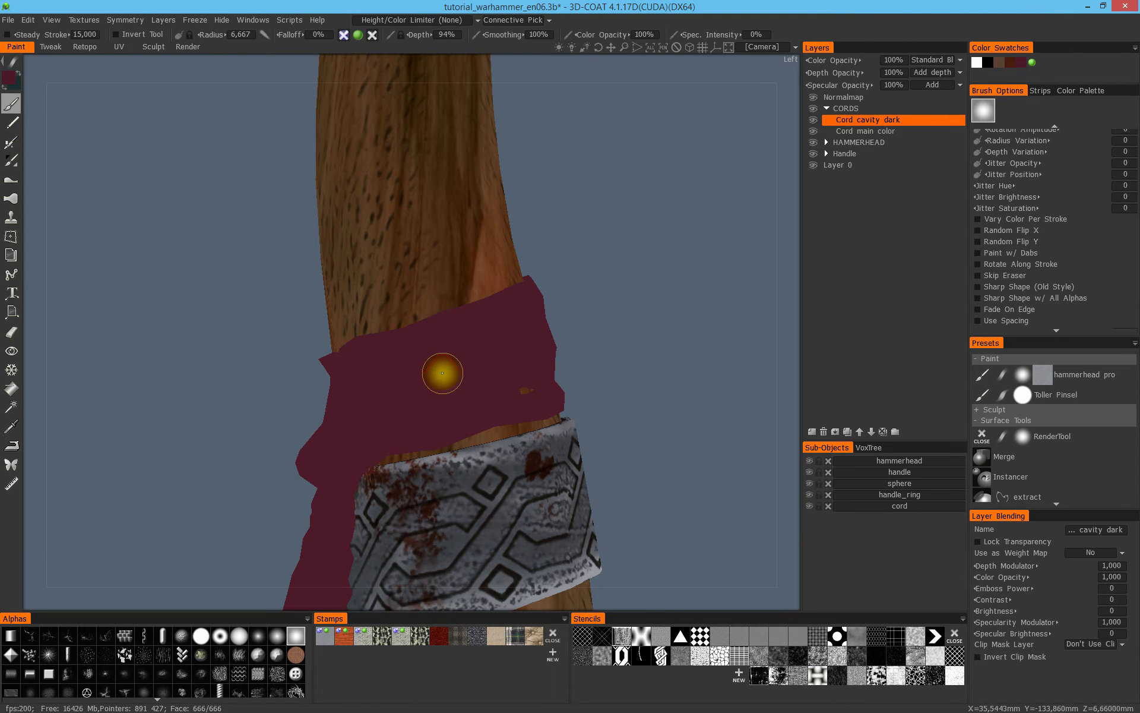
click(934, 61)
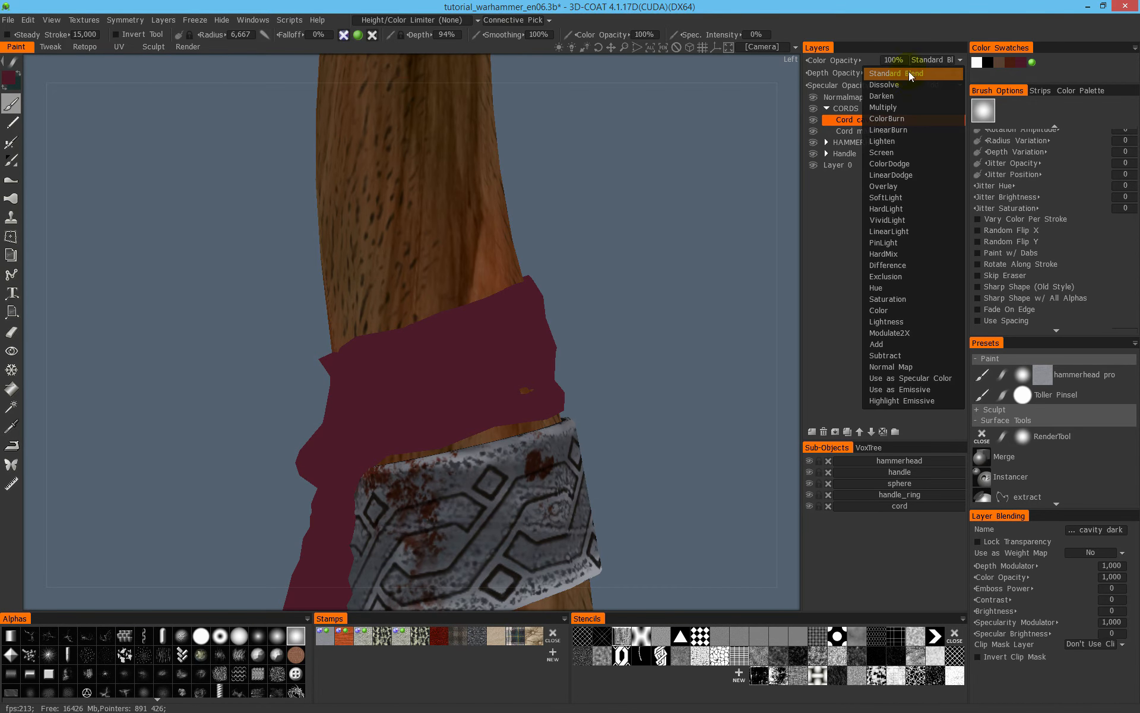
click(909, 108)
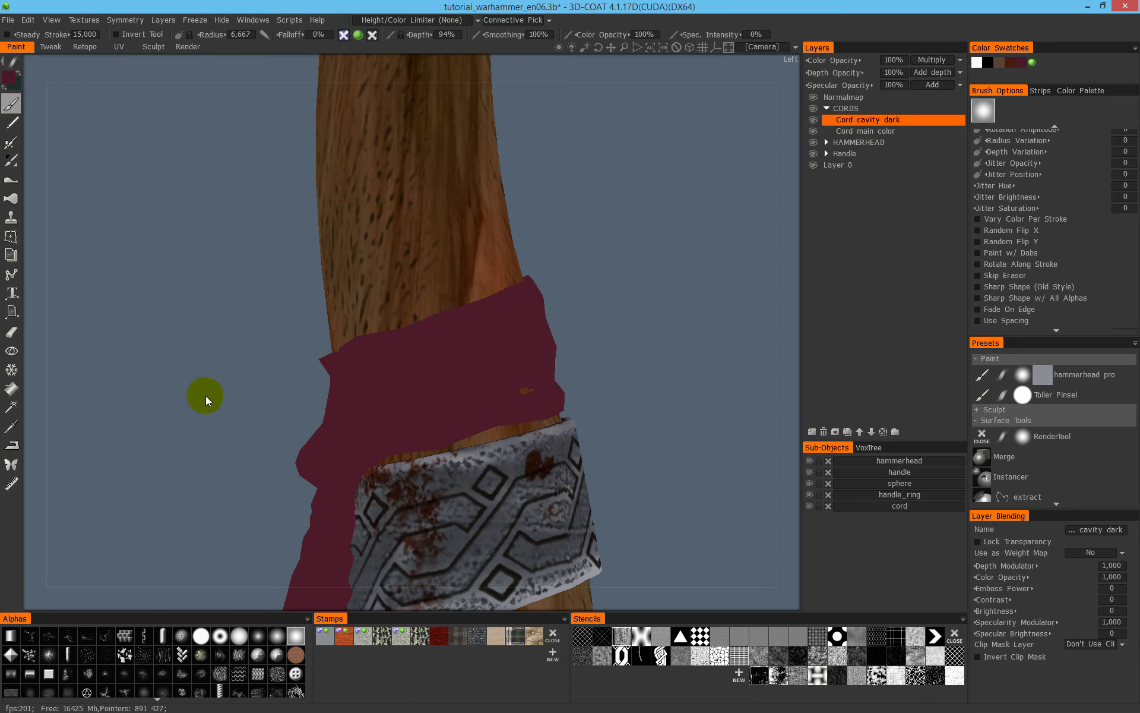
mouse_move(466, 346)
mouse_down()
mouse_move(386, 404)
mouse_move(471, 359)
mouse_up()
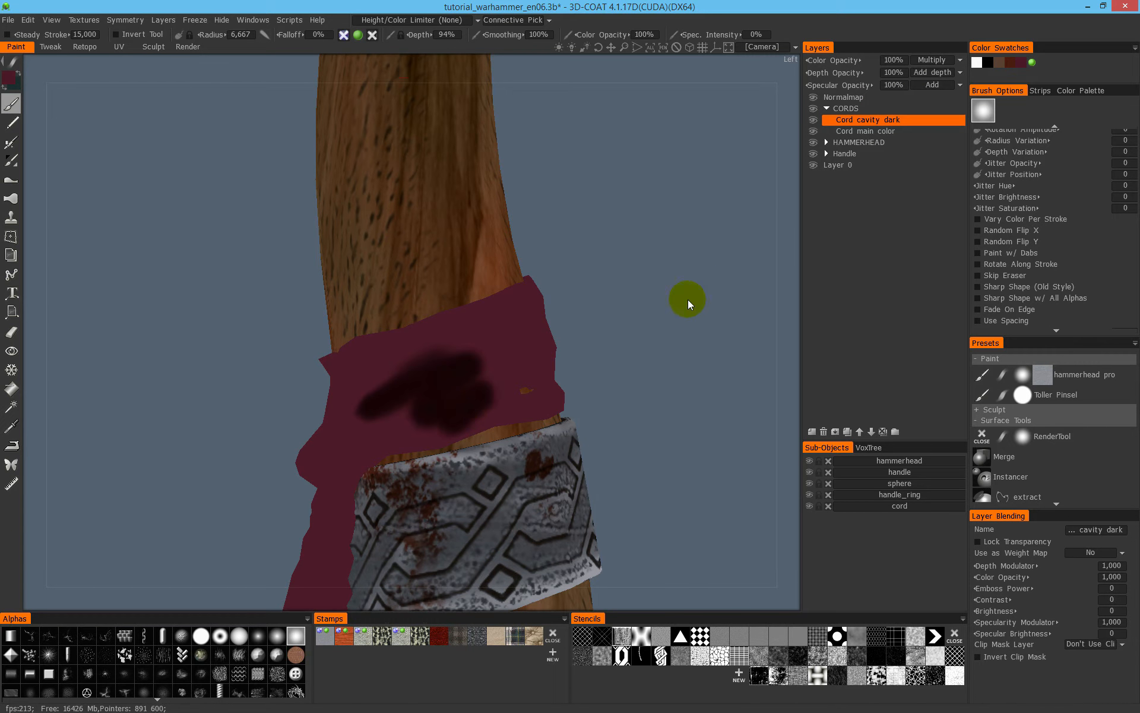
key(ctrl+z)
- Limit painting to More in CAVITY with a cavity scale of 1, and collapse the Conditions preview clear of the model
click(398, 22)
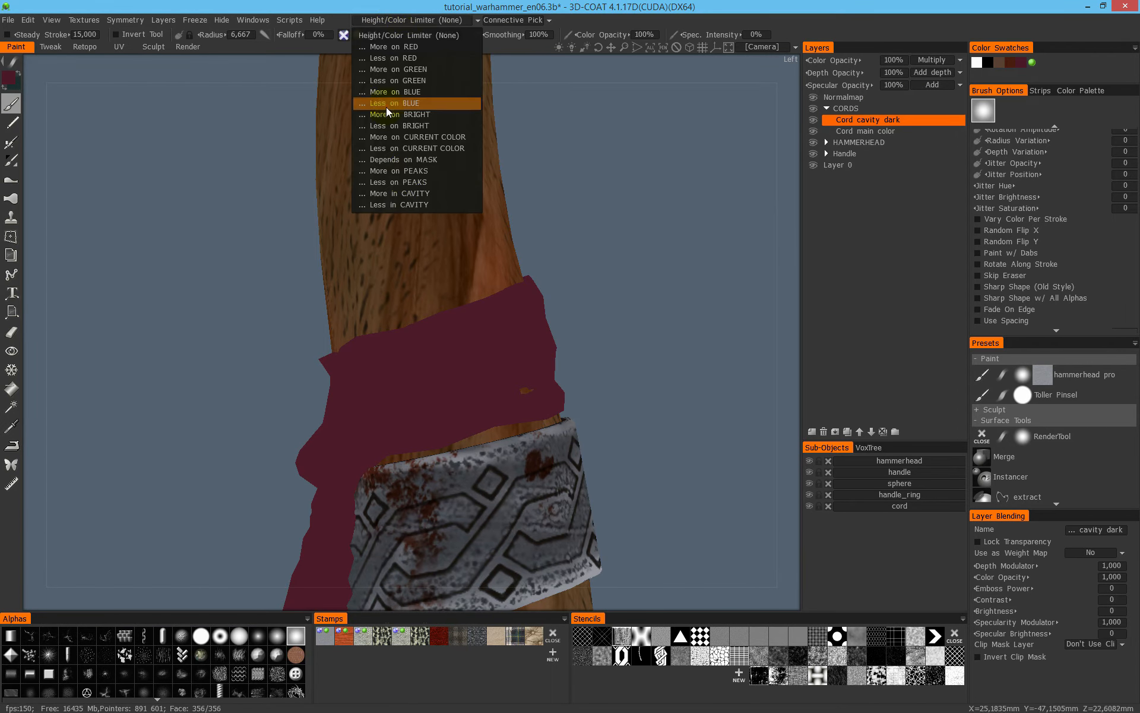
click(429, 196)
drag(216, 126, 242, 332)
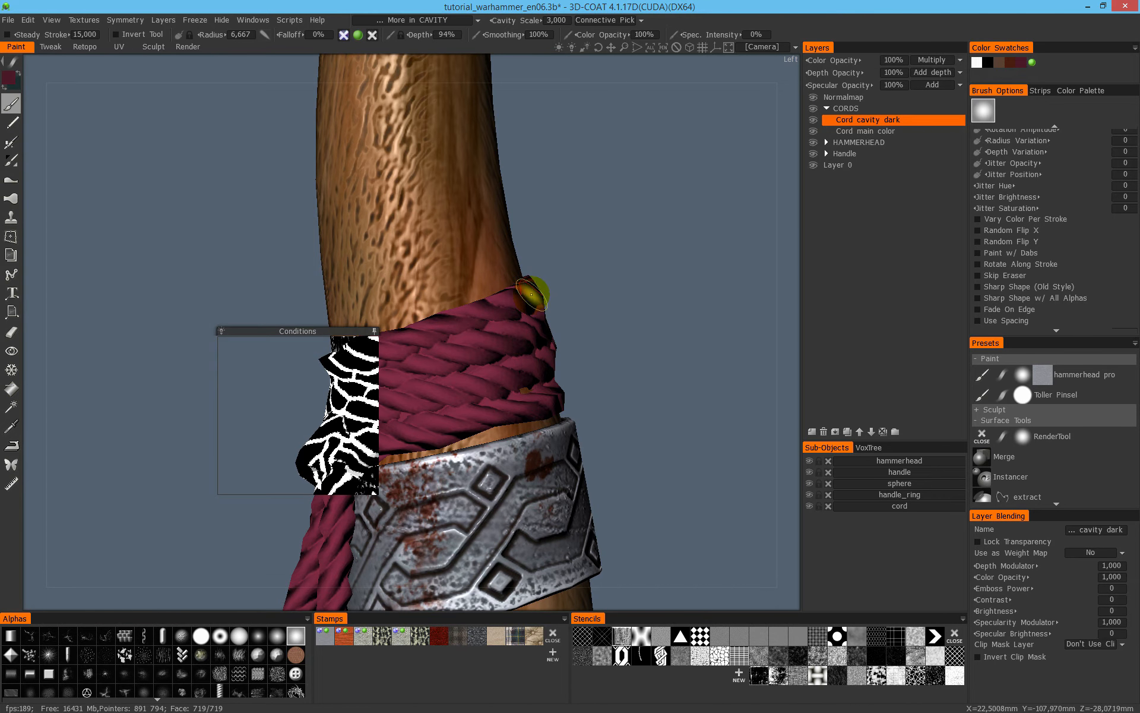
drag(288, 327, 356, 342)
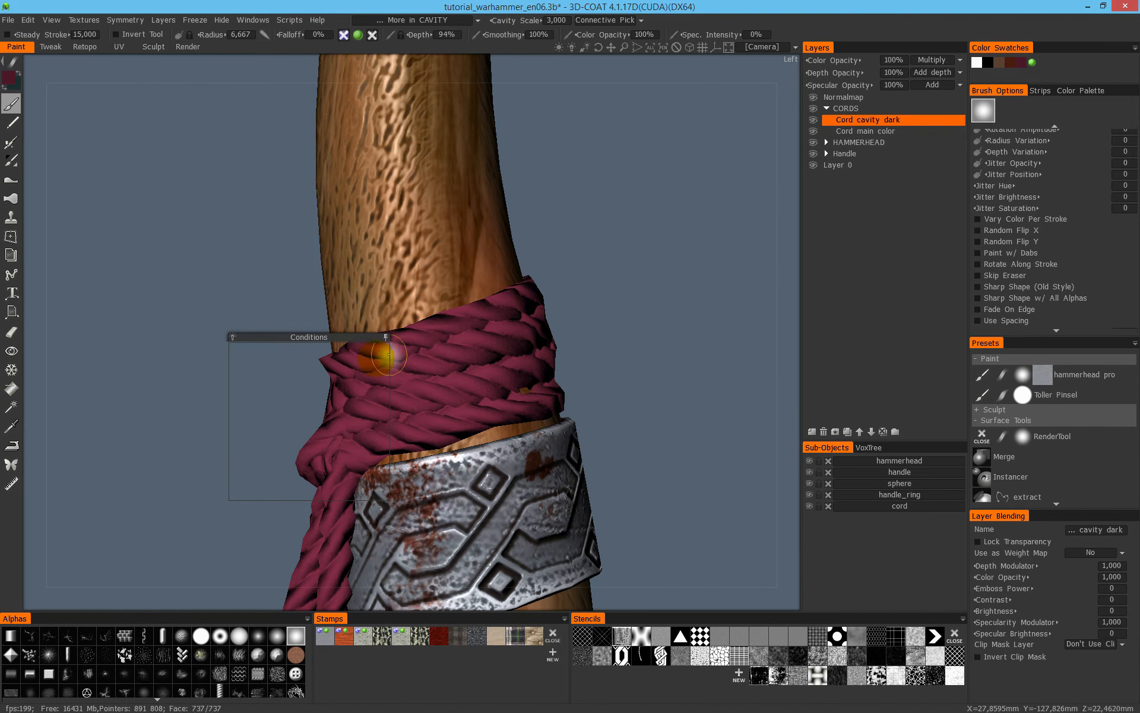
click(555, 20)
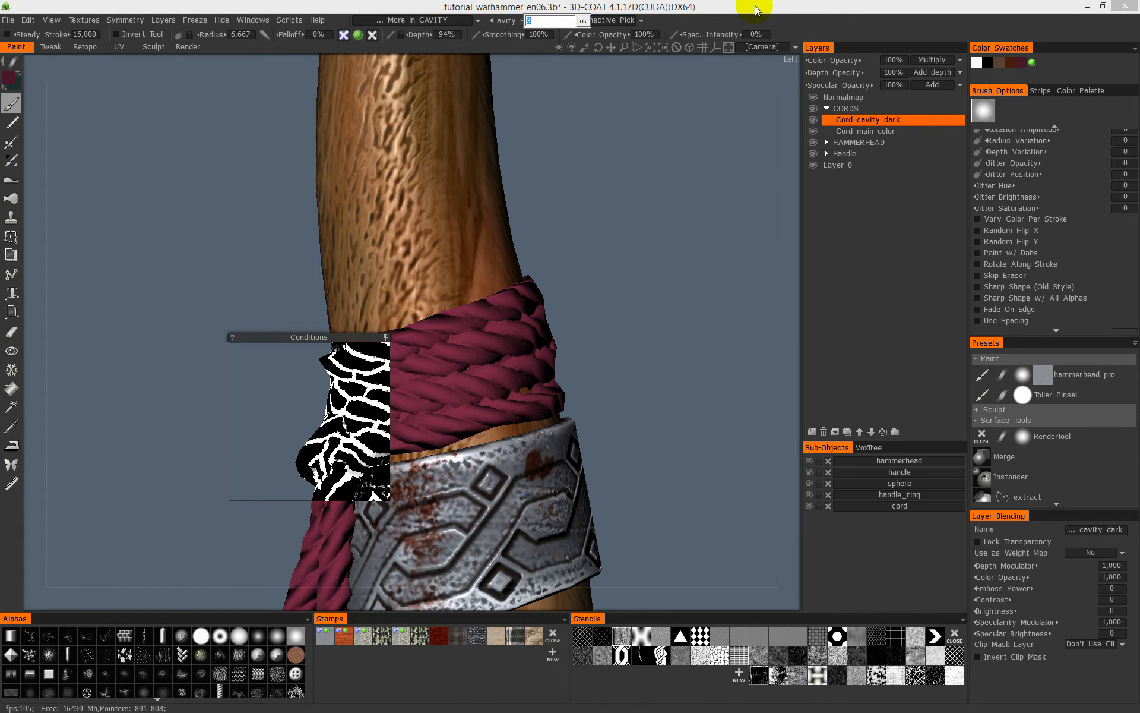
text(1)
key(Return)
drag(299, 331, 142, 223)
click(233, 211)
- Paint the dark maroon into the grooves on the front and side of the cord wrap with a larger brush, using flat shading
mouse_move(389, 387)
right_down()
mouse_move(420, 369)
mouse_move(453, 371)
right_up()
key(2)
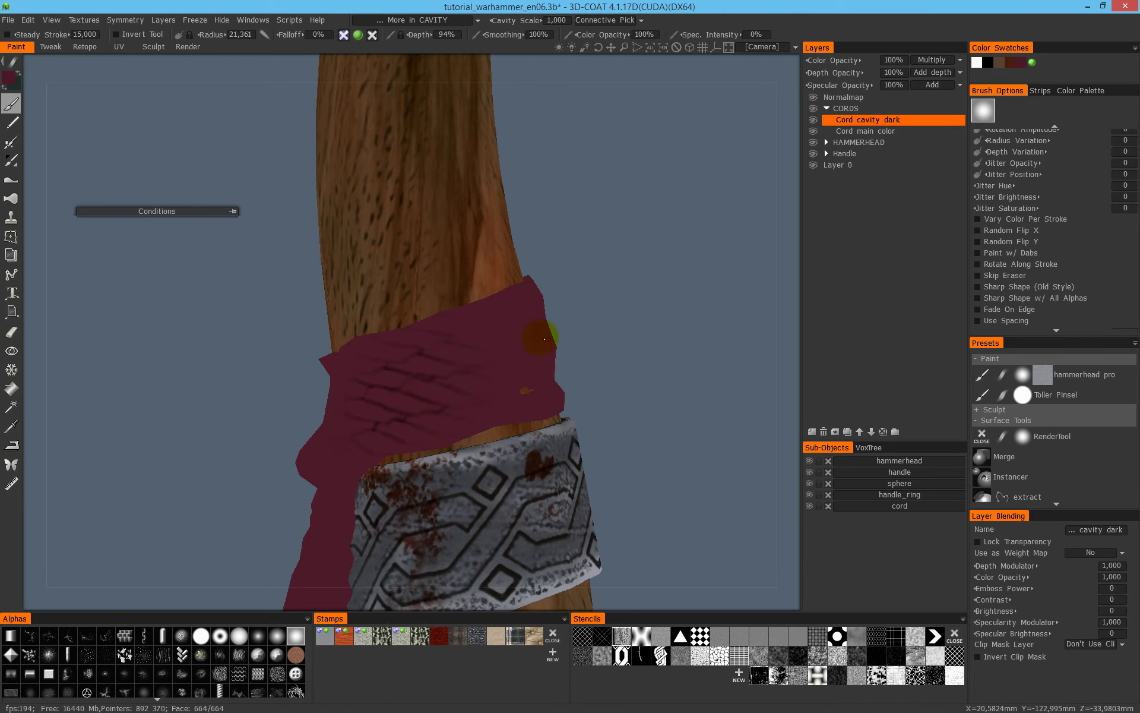
drag(635, 356, 558, 342)
alt+drag(463, 381, 576, 326)
alt+drag(542, 264, 611, 343)
alt+drag(387, 348, 397, 387)
alt+middle_drag(398, 387, 500, 323)
alt+drag(500, 323, 508, 316)
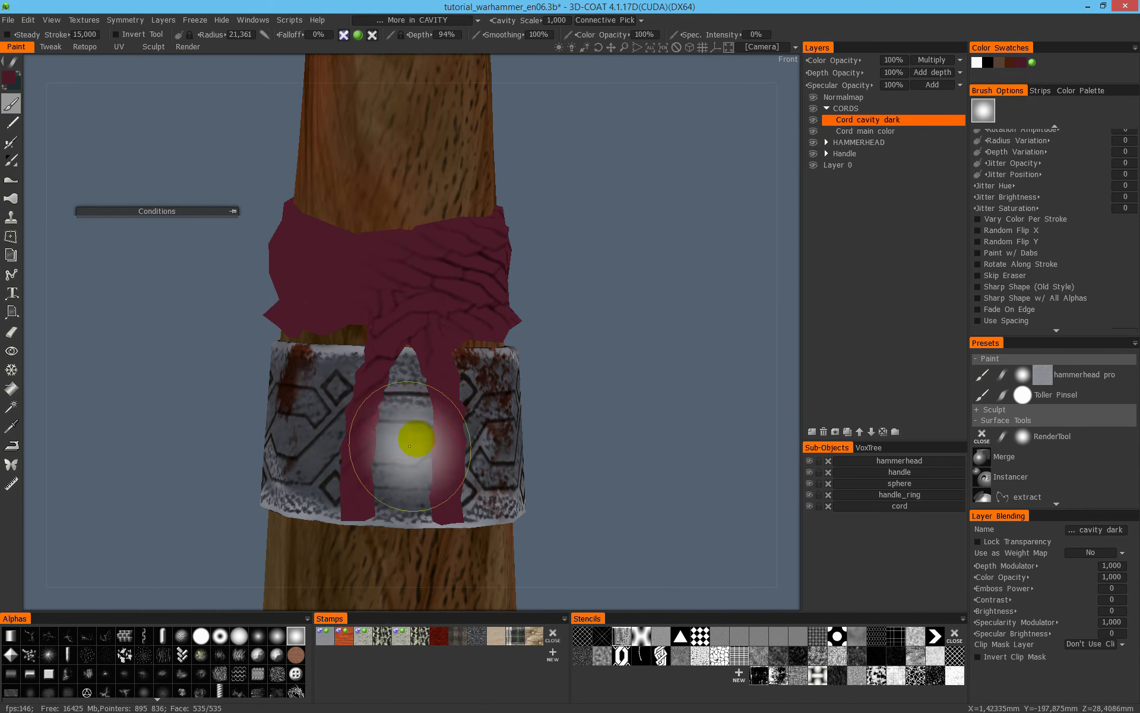
alt+drag(411, 445, 500, 319)
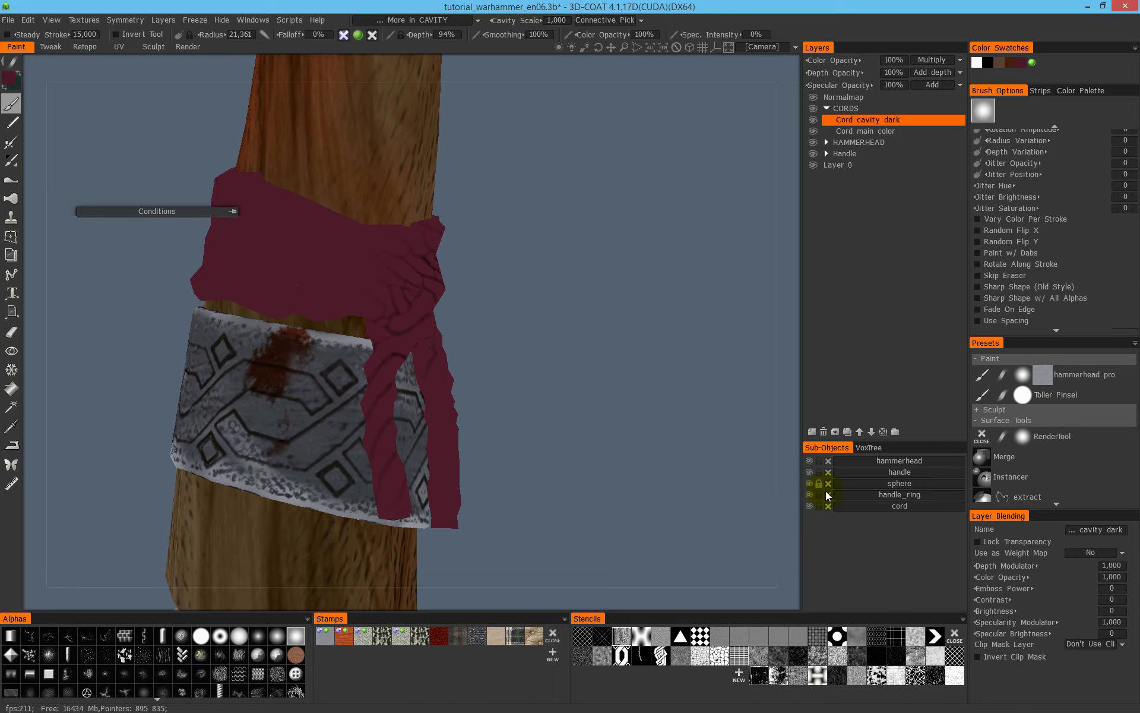
- Isolate the cord sub-object and paint the remaining grooves all around the wrap, the knot and the hanging ends
alt+click(810, 506)
alt+drag(456, 278, 760, 440)
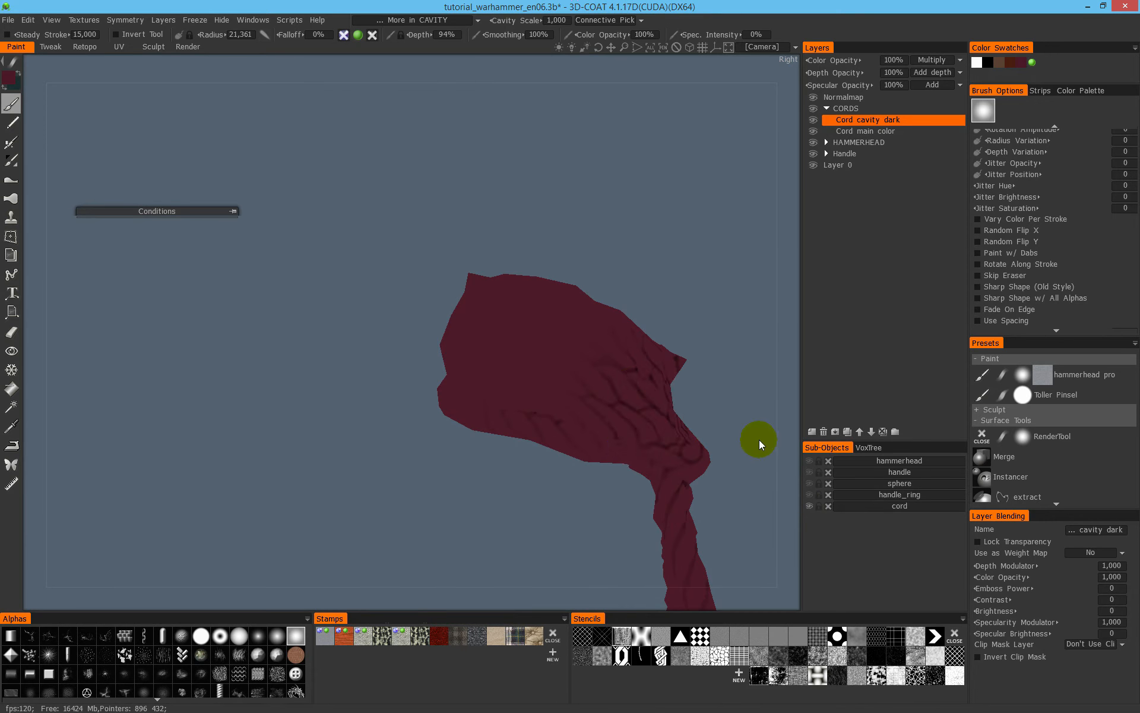
alt+drag(628, 392, 621, 337)
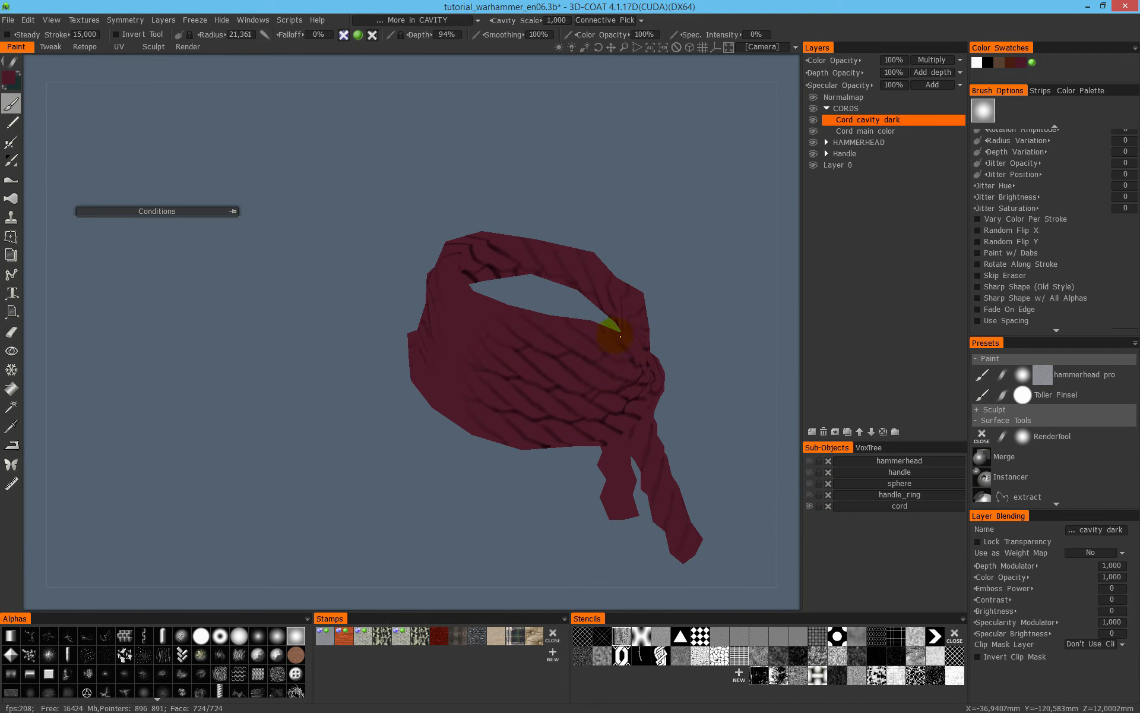
alt+drag(448, 300, 524, 304)
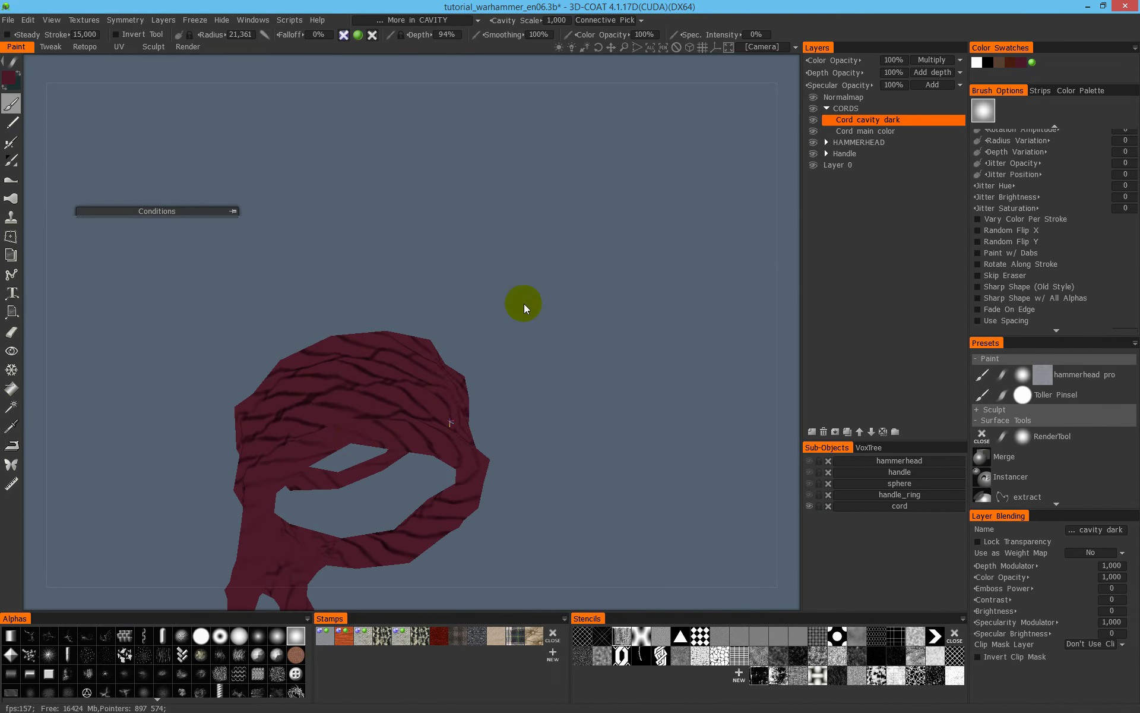
mouse_move(338, 420)
alt+mouse_down()
mouse_move(499, 331)
mouse_move(369, 387)
mouse_move(331, 331)
alt+mouse_up()
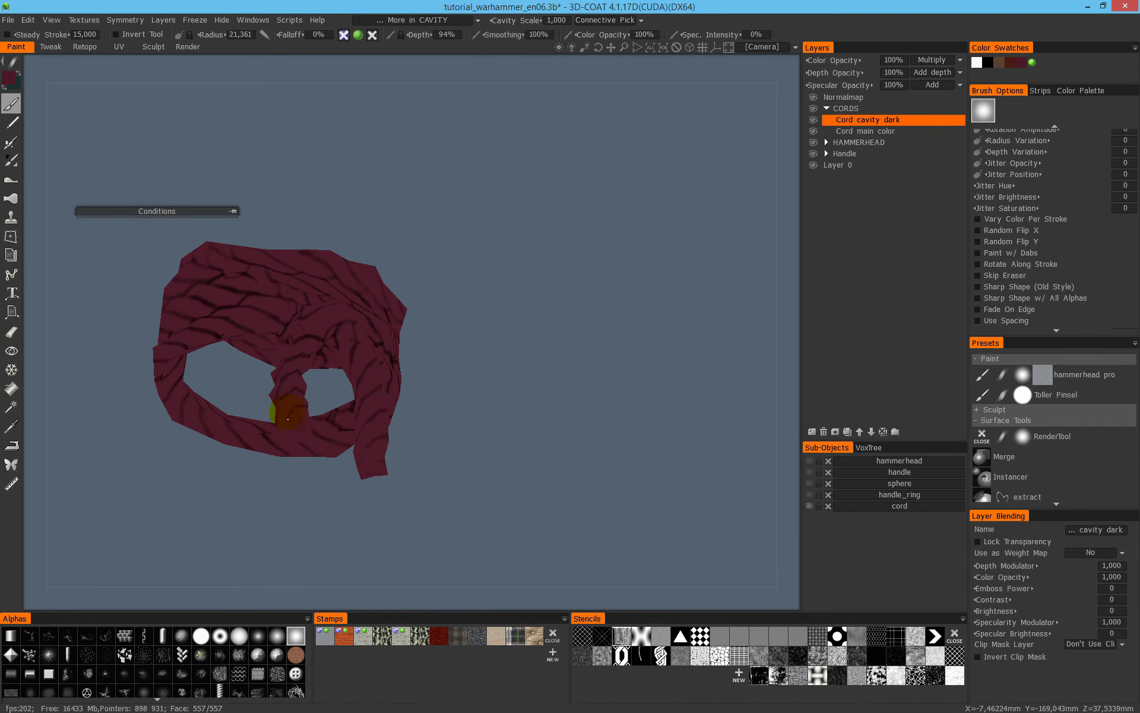
alt+drag(406, 336, 556, 459)
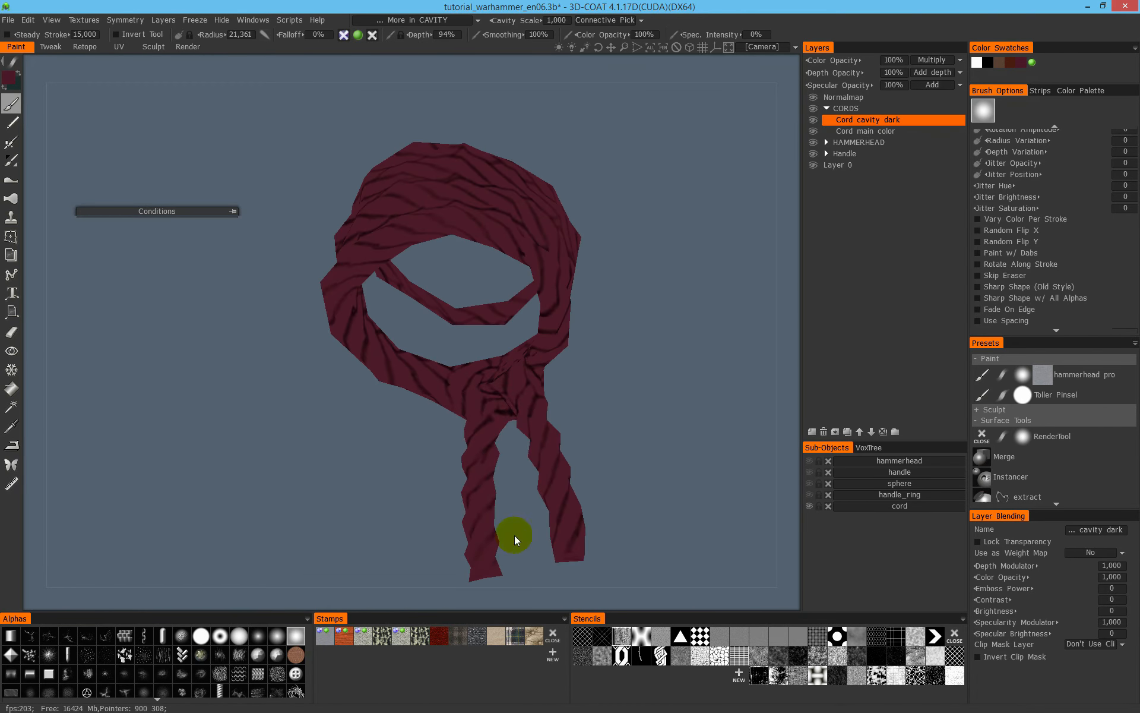
- Limit painting to Less in CAVITY and show the cord in flat shading
alt+drag(508, 374, 626, 365)
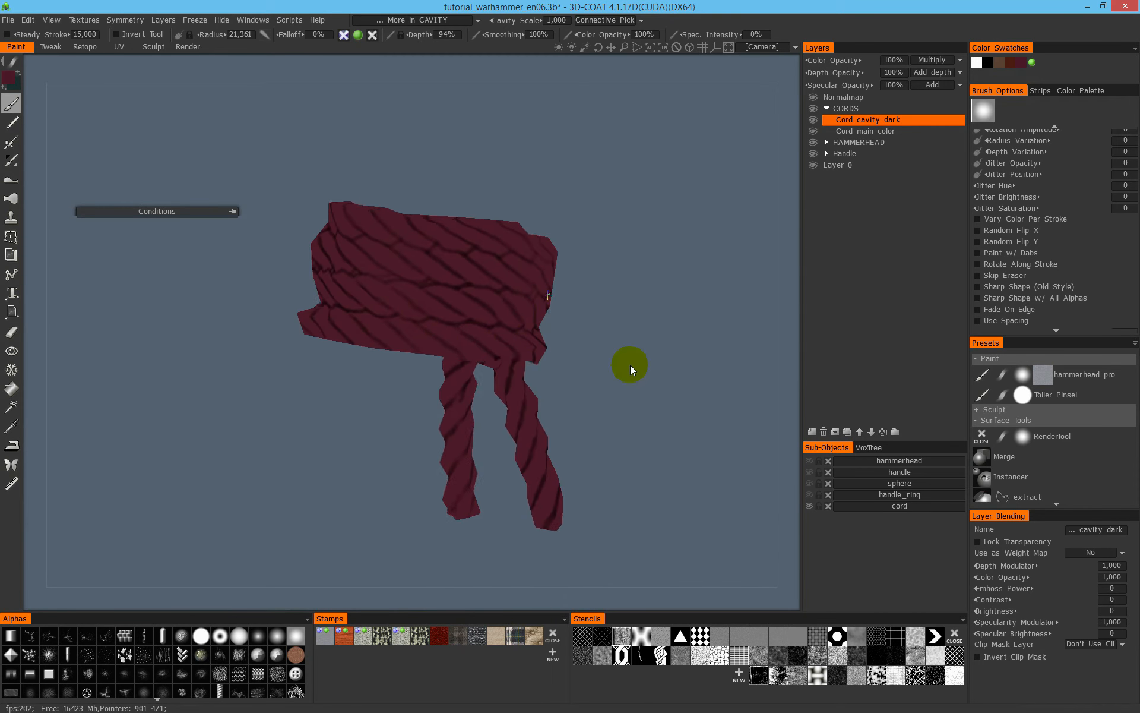
mouse_move(547, 369)
alt+mouse_down()
mouse_move(474, 333)
mouse_move(280, 275)
mouse_move(315, 302)
mouse_move(311, 349)
mouse_move(349, 287)
mouse_move(642, 258)
mouse_move(522, 309)
alt+mouse_up()
alt+right_drag(556, 282, 626, 277)
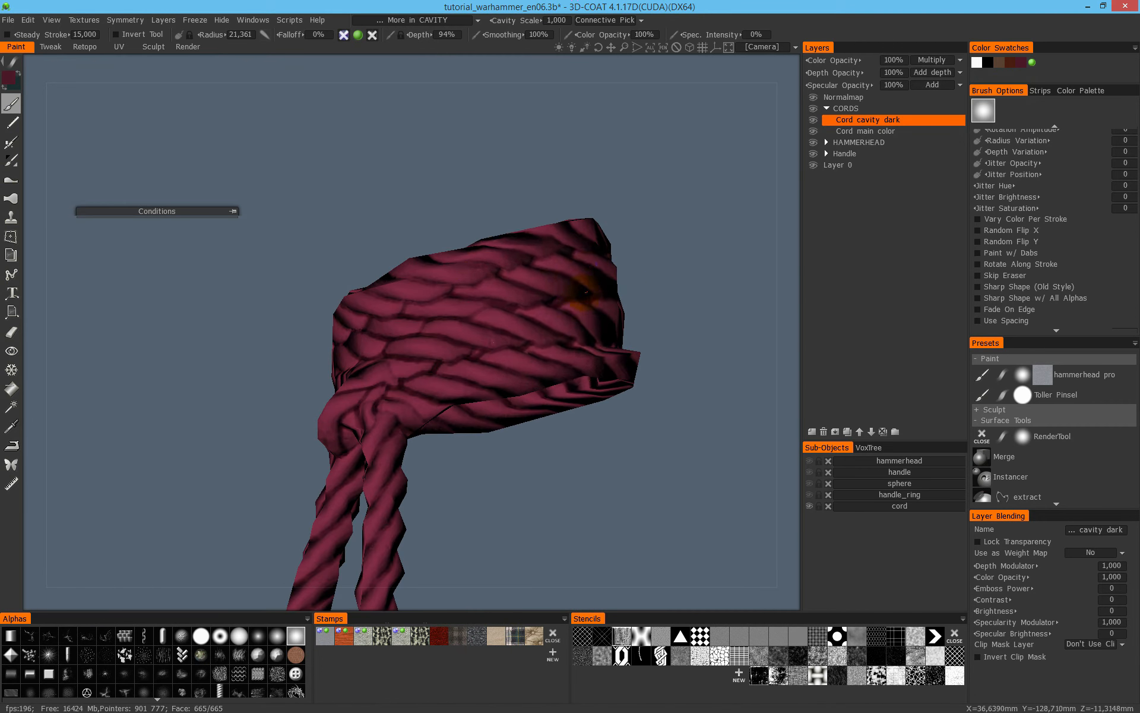
click(432, 22)
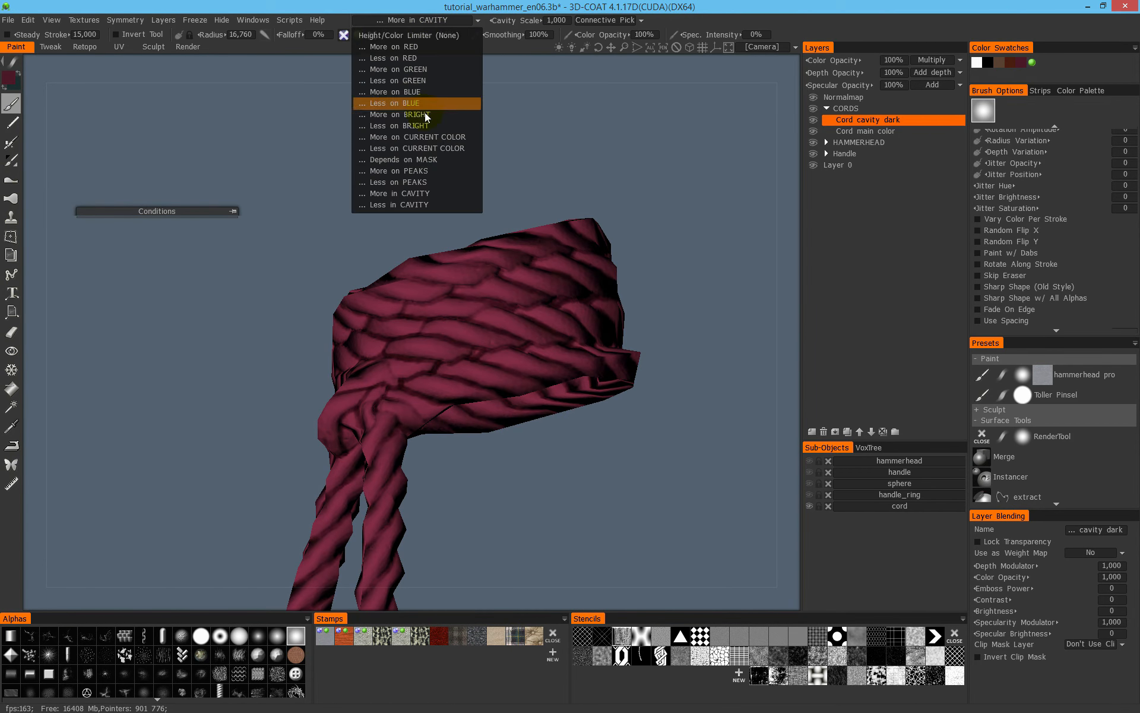
click(437, 204)
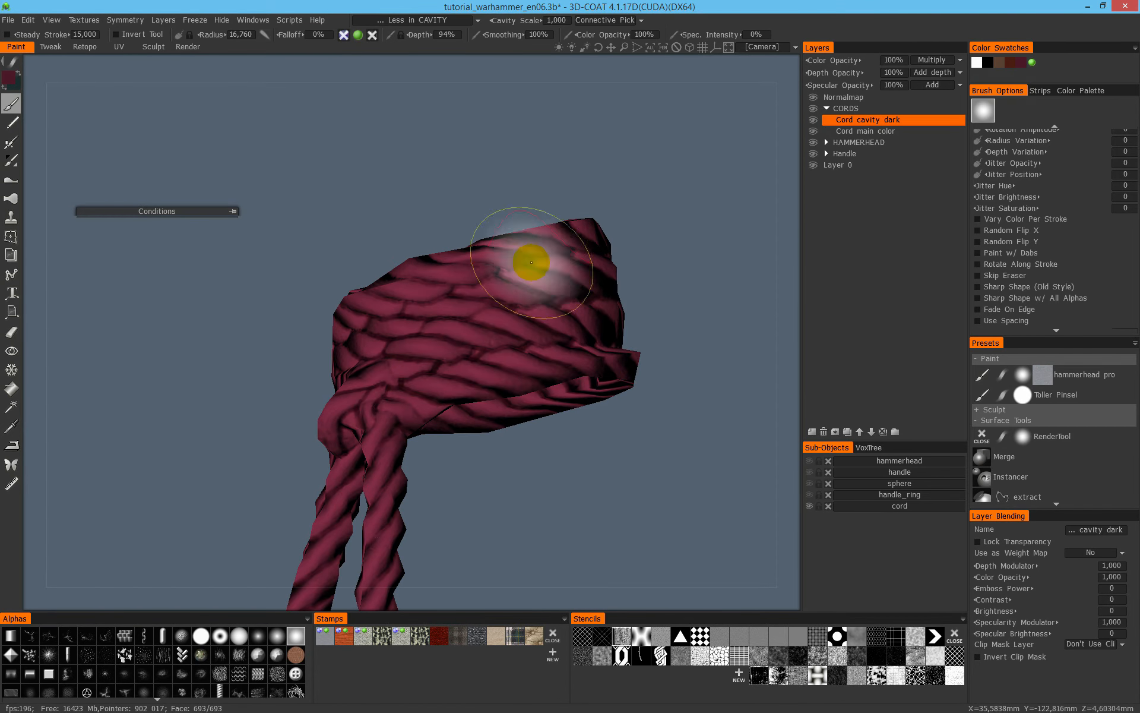
alt+drag(559, 268, 551, 260)
key(2)
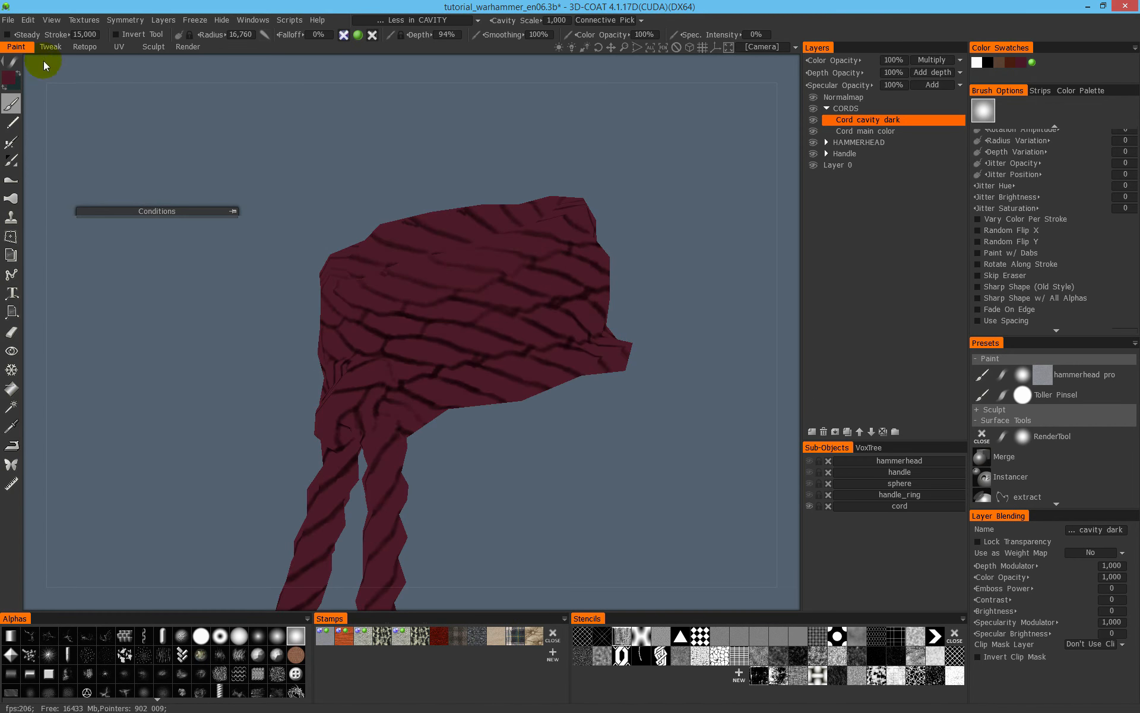
- Set the paint colour to a muted rose with hue 342, saturation 21% and lightness 38%
click(10, 78)
click(400, 315)
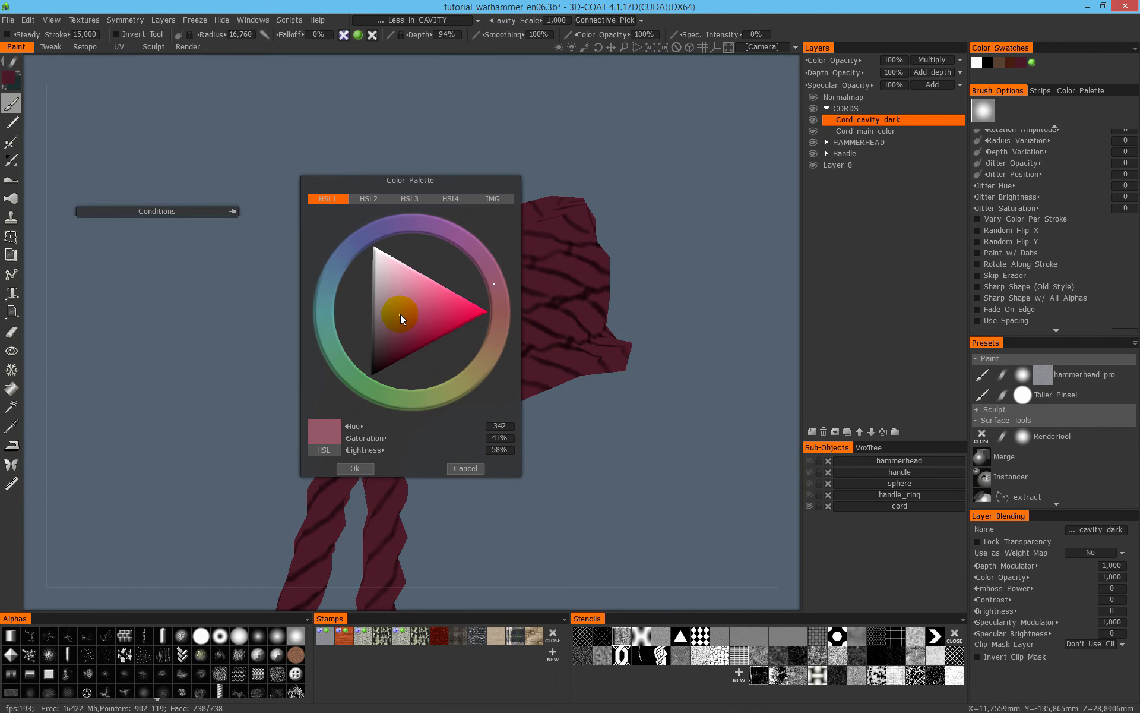
mouse_move(400, 321)
mouse_down()
mouse_move(447, 307)
mouse_move(383, 330)
mouse_up()
click(344, 471)
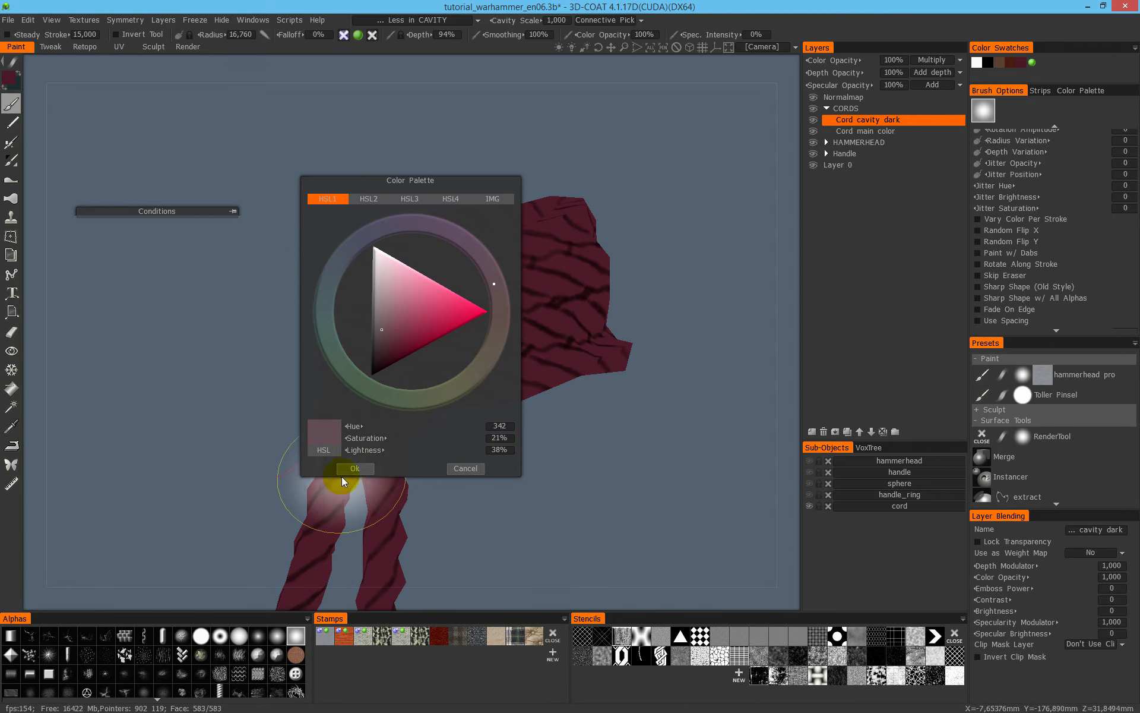
alt+drag(429, 403, 528, 276)
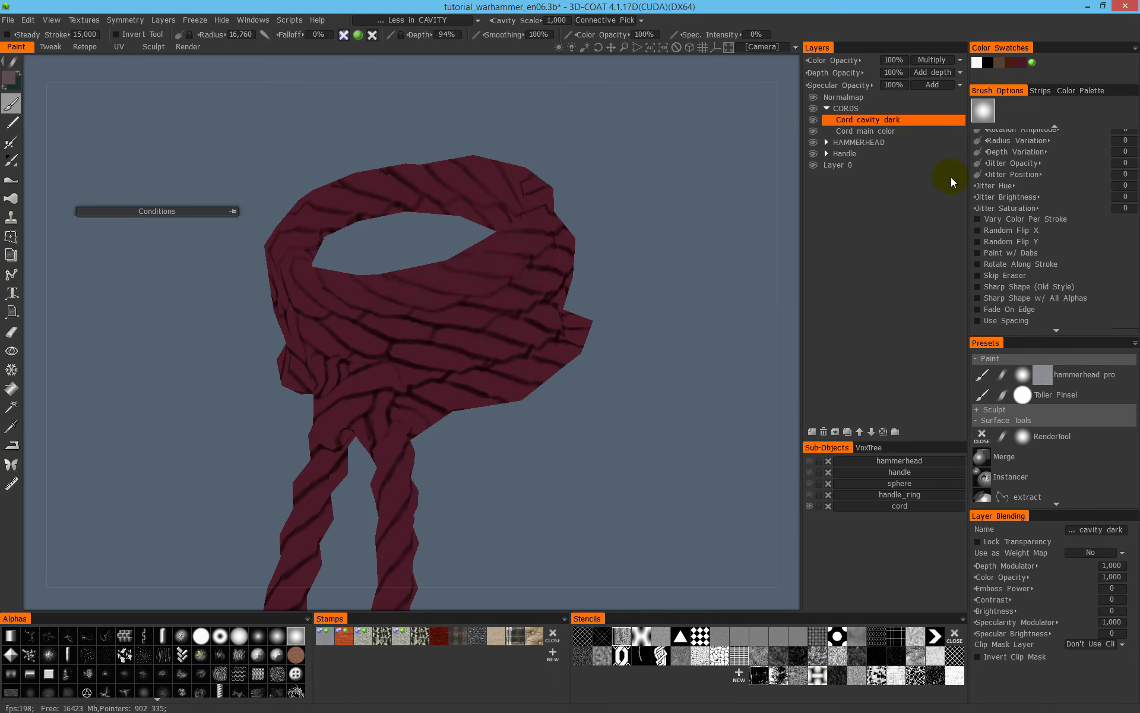
- Add a new layer above Cord cavity dark in the CORDS folder and name it Cord brighter
click(812, 432)
double_click(857, 120)
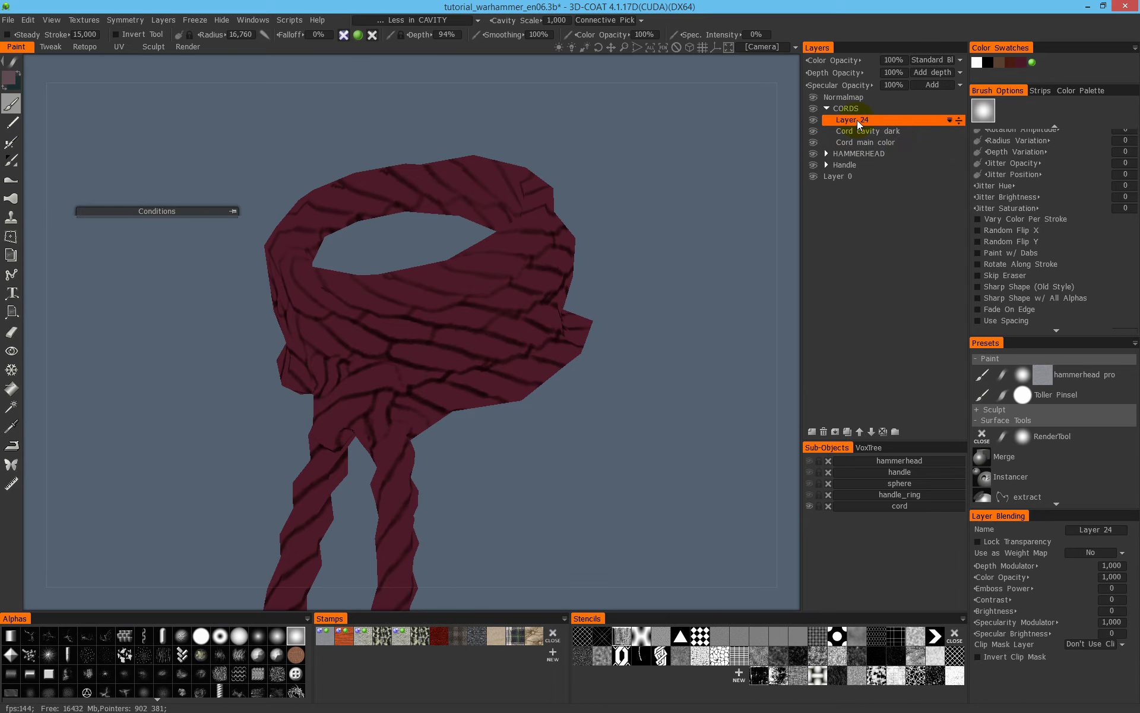
text(Cord brighter)
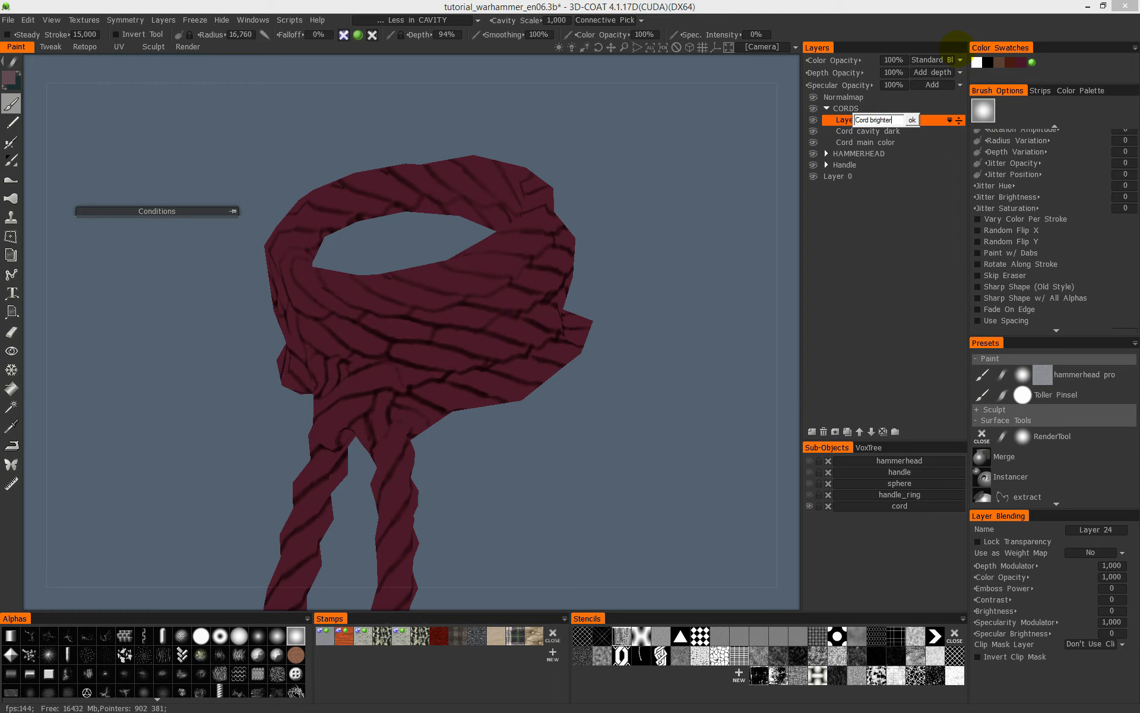
key(Return)
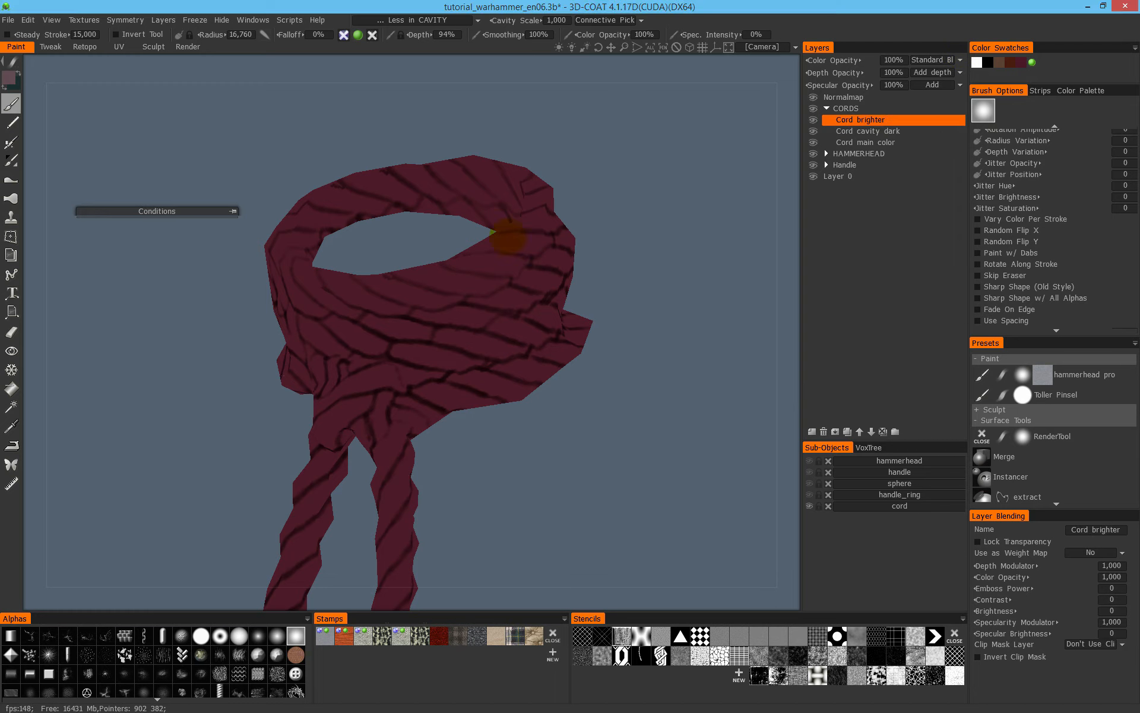
- Paint the lighter rose onto the raised strands on the front and side of the cord wrap, reducing the brush radius to 6,176
drag(429, 305, 423, 303)
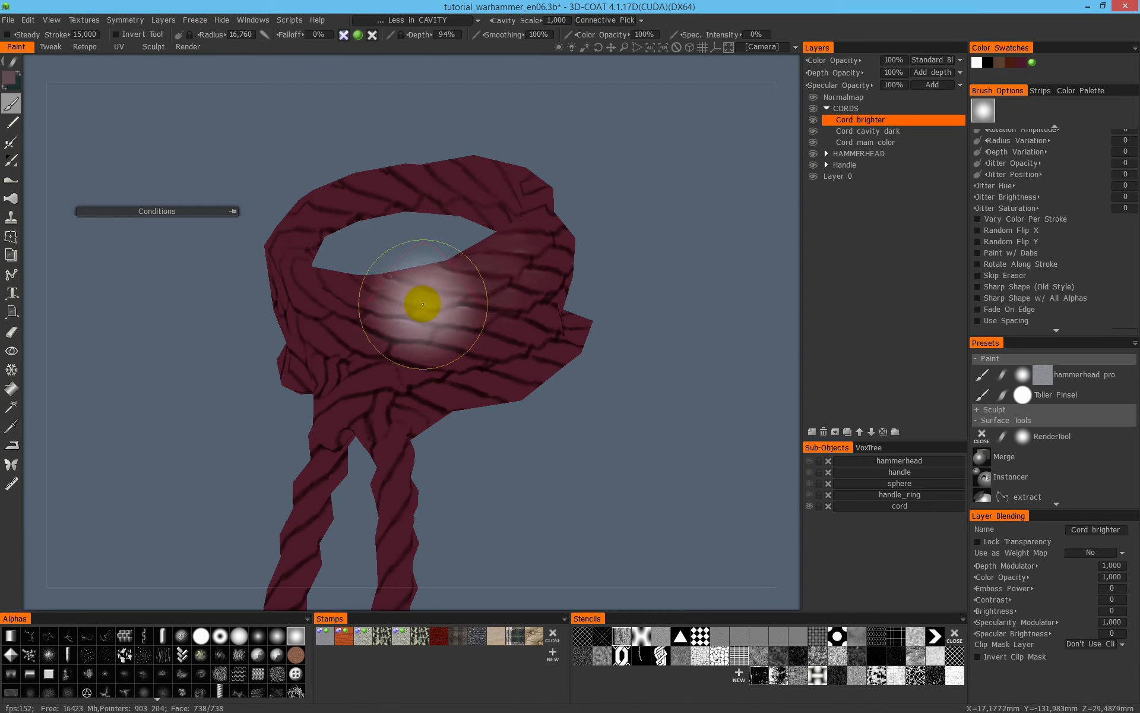
right_drag(502, 284, 491, 283)
mouse_move(491, 283)
mouse_down()
mouse_move(382, 285)
mouse_move(495, 283)
mouse_move(441, 299)
mouse_up()
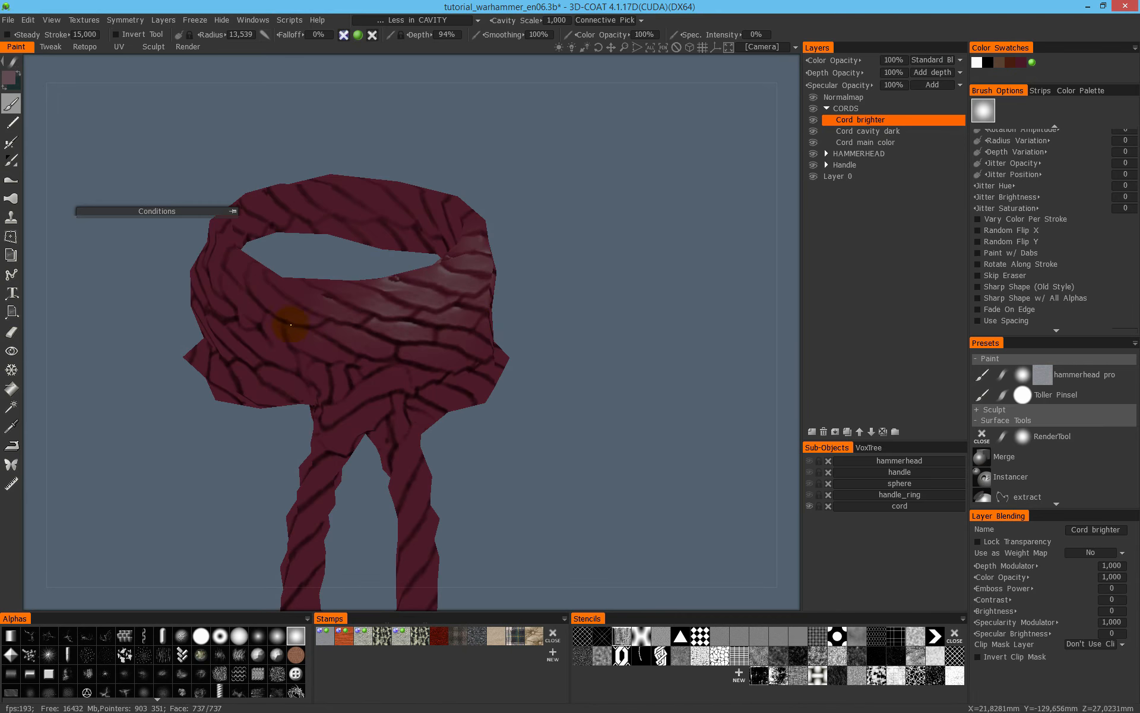
alt+middle_drag(277, 309, 420, 423)
mouse_move(420, 422)
alt+mouse_down()
mouse_move(548, 385)
mouse_move(471, 394)
mouse_move(509, 408)
alt+mouse_up()
alt+drag(410, 396, 461, 400)
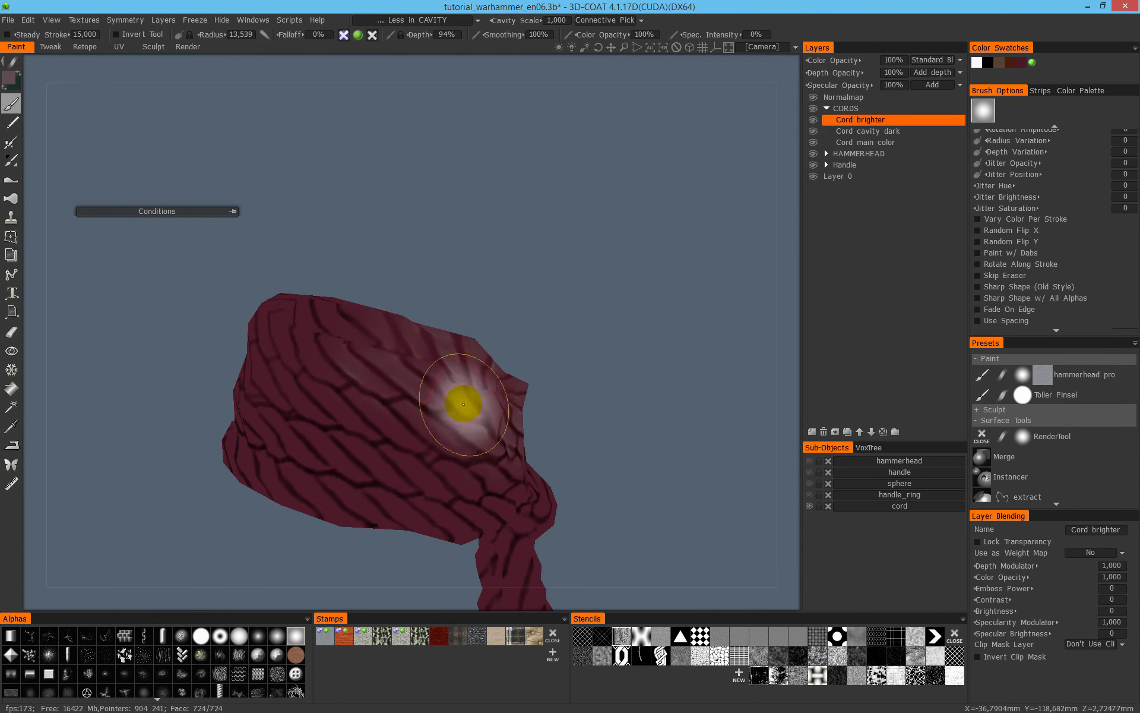
right_drag(399, 419, 354, 412)
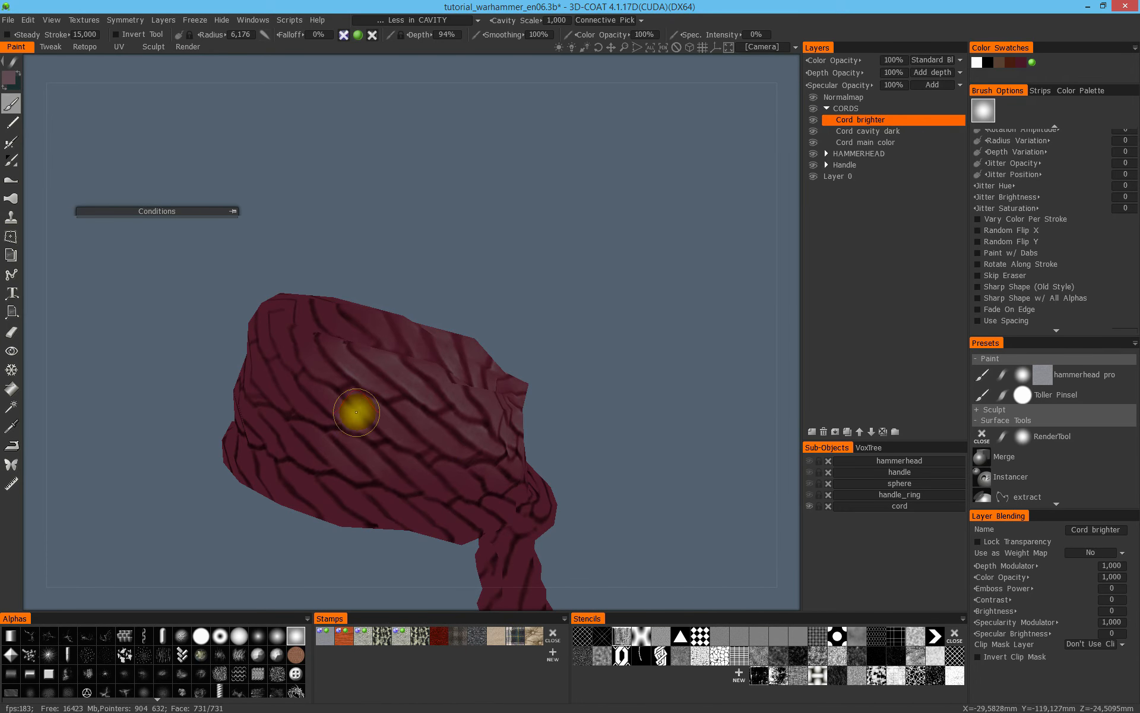
- Paint the lighter rose onto the remaining raised strands around the wrap, over the knot and down both hanging ends
mouse_move(471, 465)
alt+mouse_down()
mouse_move(534, 430)
mouse_move(469, 522)
alt+mouse_up()
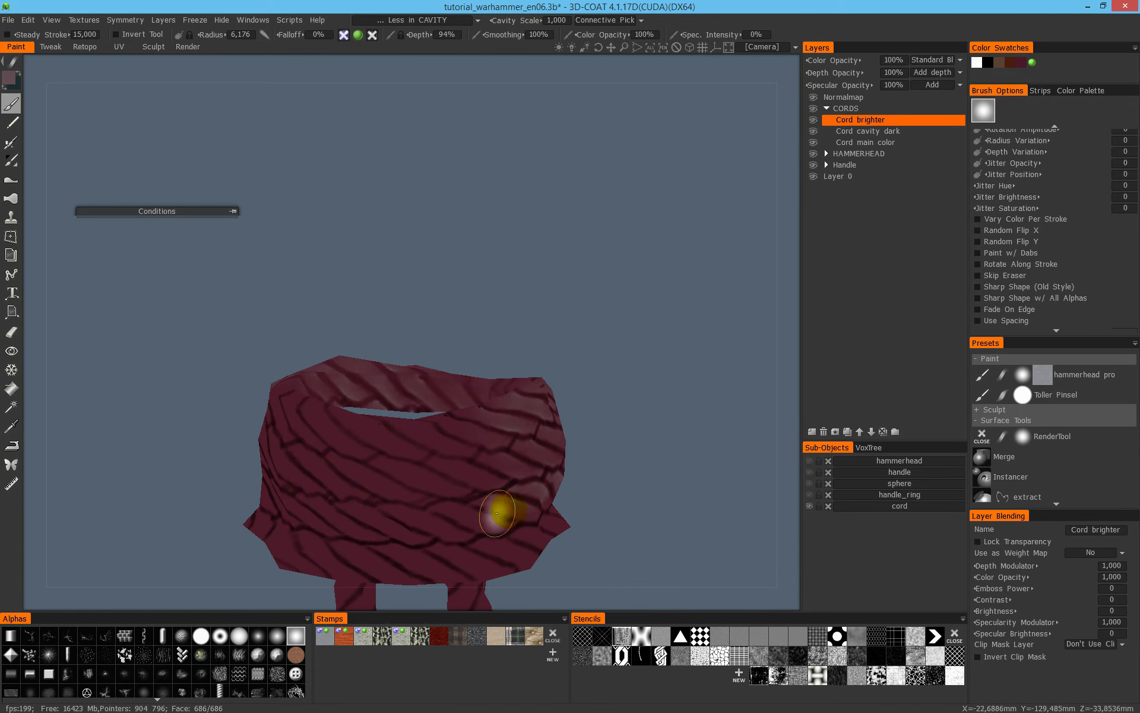
mouse_move(416, 463)
alt+mouse_down()
mouse_move(581, 368)
mouse_move(600, 426)
alt+mouse_up()
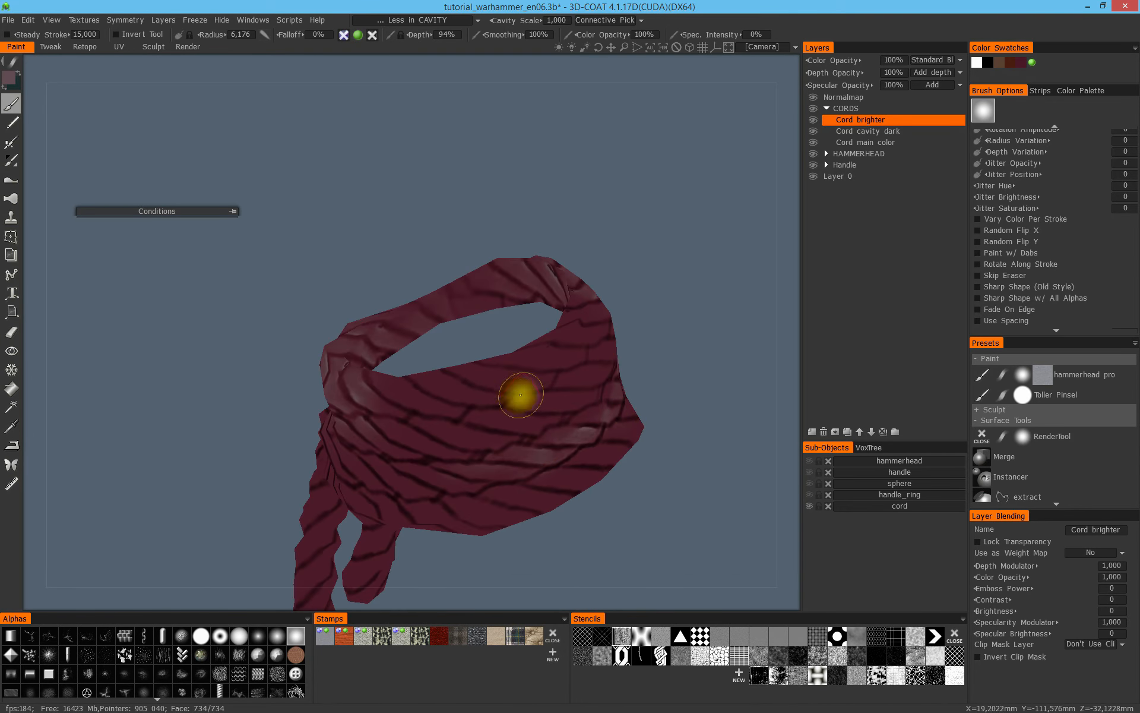
mouse_move(644, 425)
alt+mouse_down()
mouse_move(547, 400)
mouse_move(721, 364)
alt+mouse_up()
mouse_move(619, 360)
alt+mouse_down()
mouse_move(509, 471)
mouse_move(382, 356)
mouse_move(513, 367)
alt+mouse_up()
alt+drag(288, 315, 323, 326)
mouse_move(476, 346)
alt+mouse_down()
mouse_move(479, 326)
mouse_move(263, 333)
mouse_move(469, 321)
mouse_move(311, 420)
mouse_move(323, 362)
alt+mouse_up()
mouse_move(453, 311)
alt+mouse_down()
mouse_move(535, 276)
mouse_move(522, 323)
alt+mouse_up()
mouse_move(348, 339)
alt+mouse_down()
mouse_move(466, 321)
mouse_move(311, 377)
alt+mouse_up()
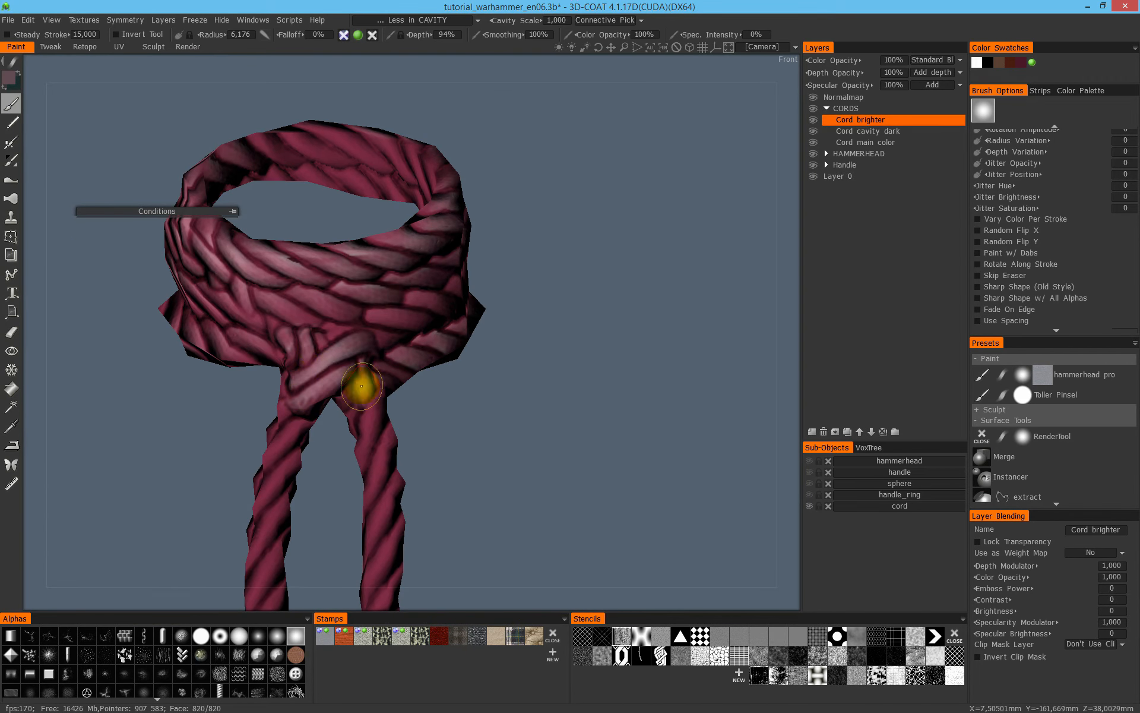
mouse_move(458, 369)
alt+mouse_down()
mouse_move(437, 241)
mouse_move(429, 316)
alt+mouse_up()
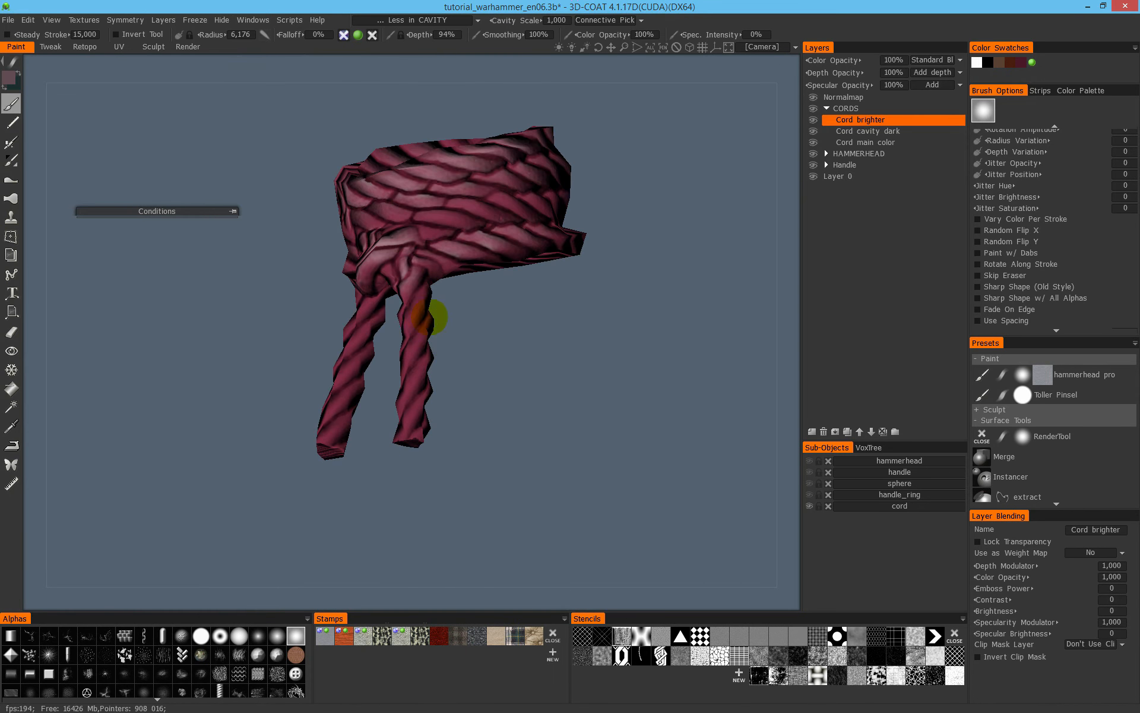
alt+drag(407, 433, 446, 294)
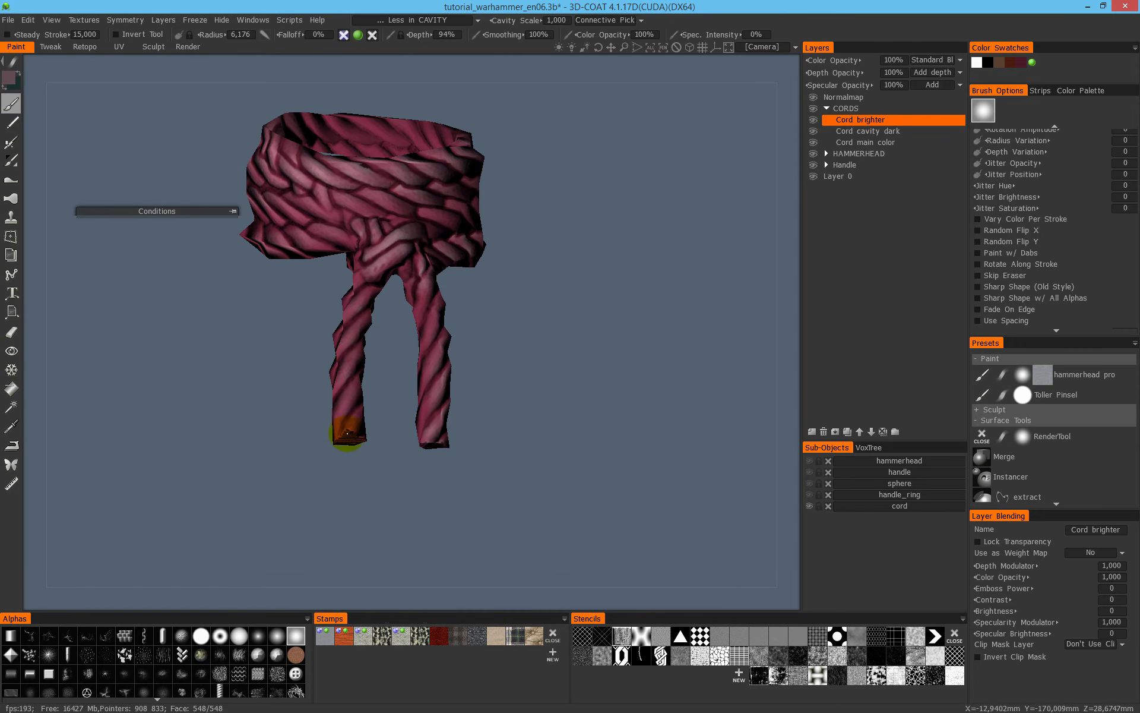
- Try Color and Highlight Emissive as the Cord brighter layer's colour blending
click(953, 74)
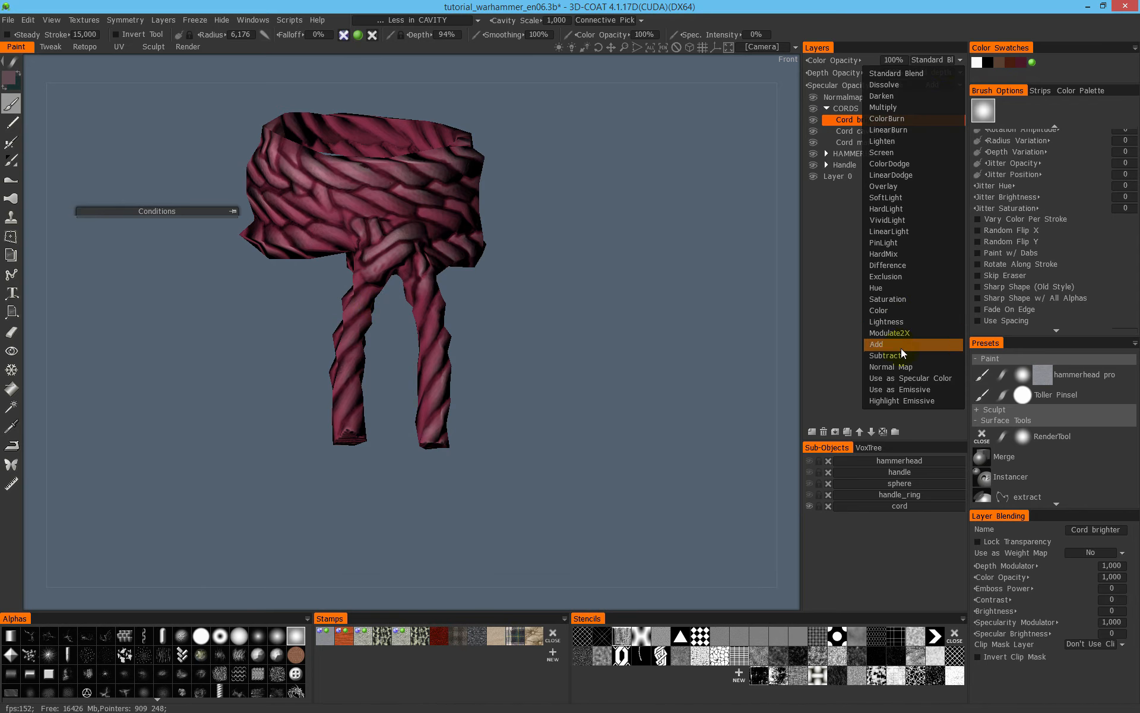
click(911, 311)
drag(342, 167, 503, 182)
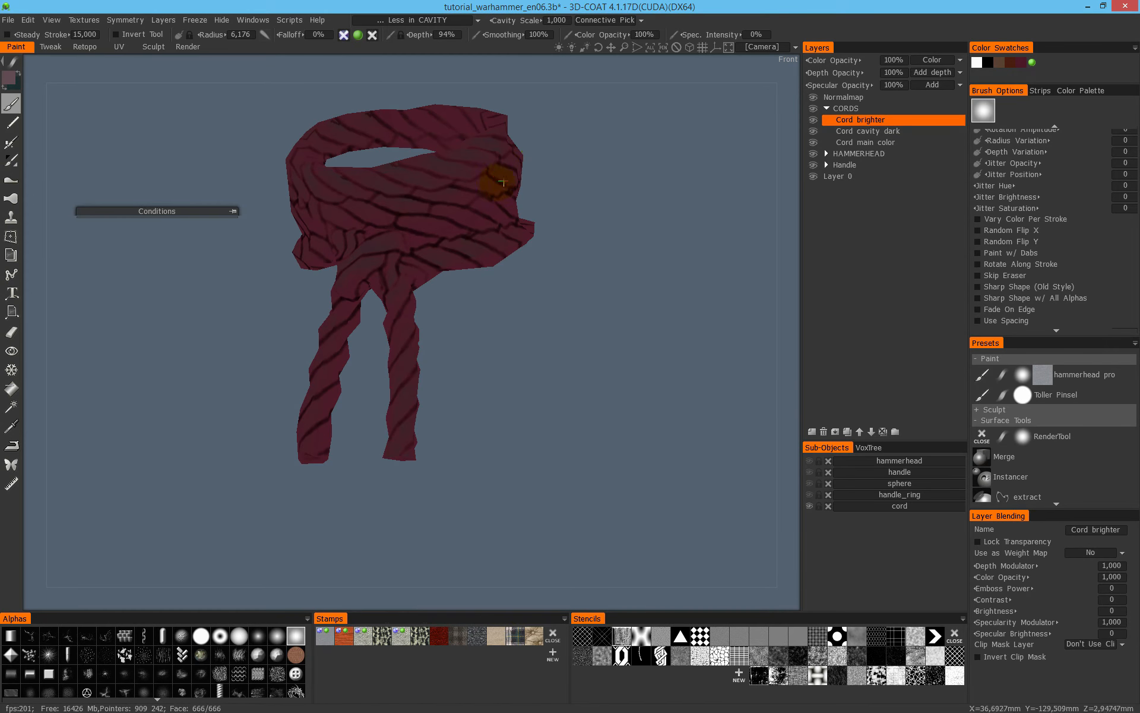
click(948, 61)
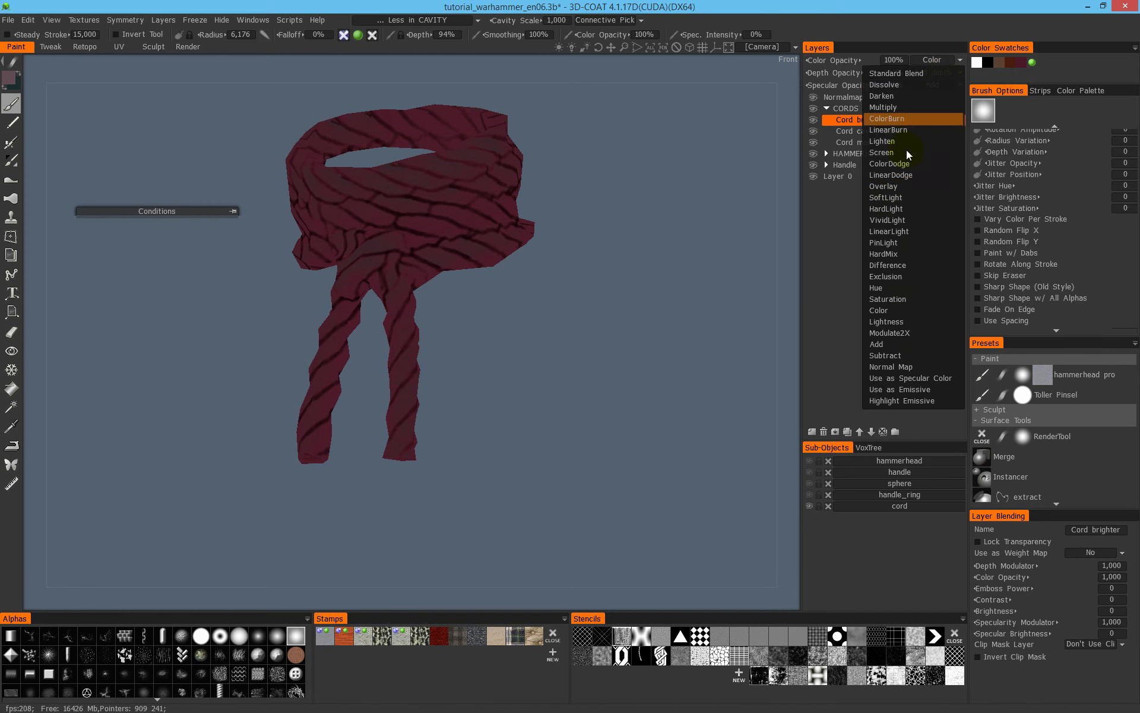
click(941, 402)
- Set the Cord brighter layer's colour blending to Lightness, comparing it with Standard Blend
click(931, 60)
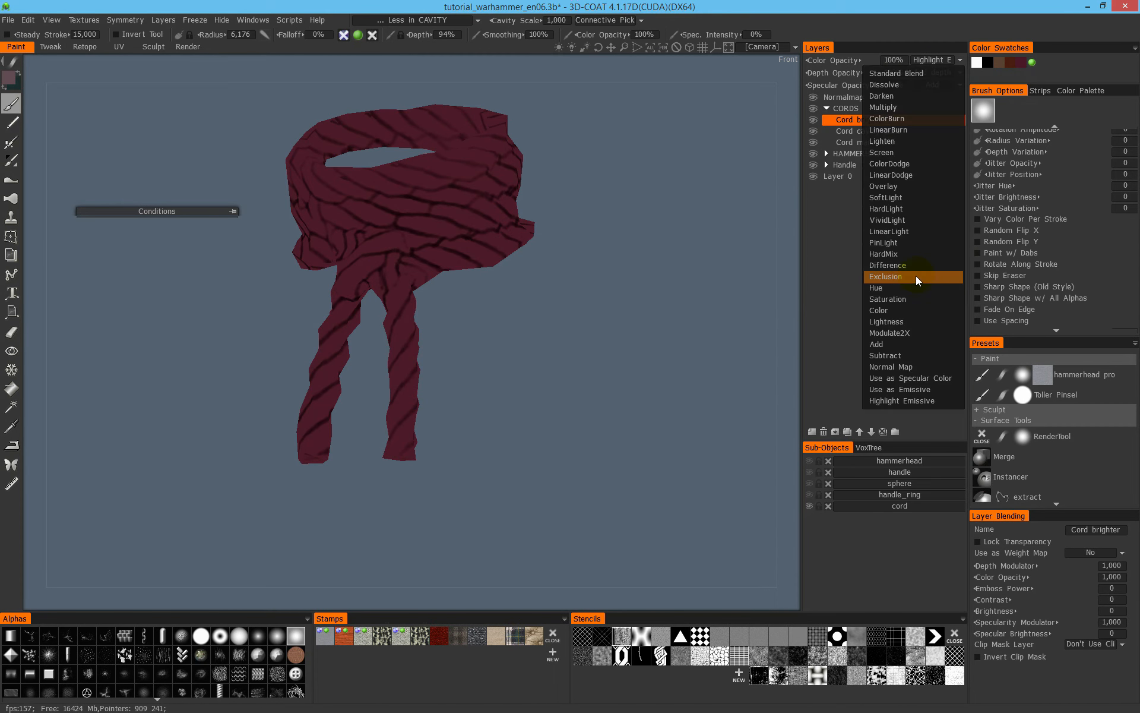
click(912, 324)
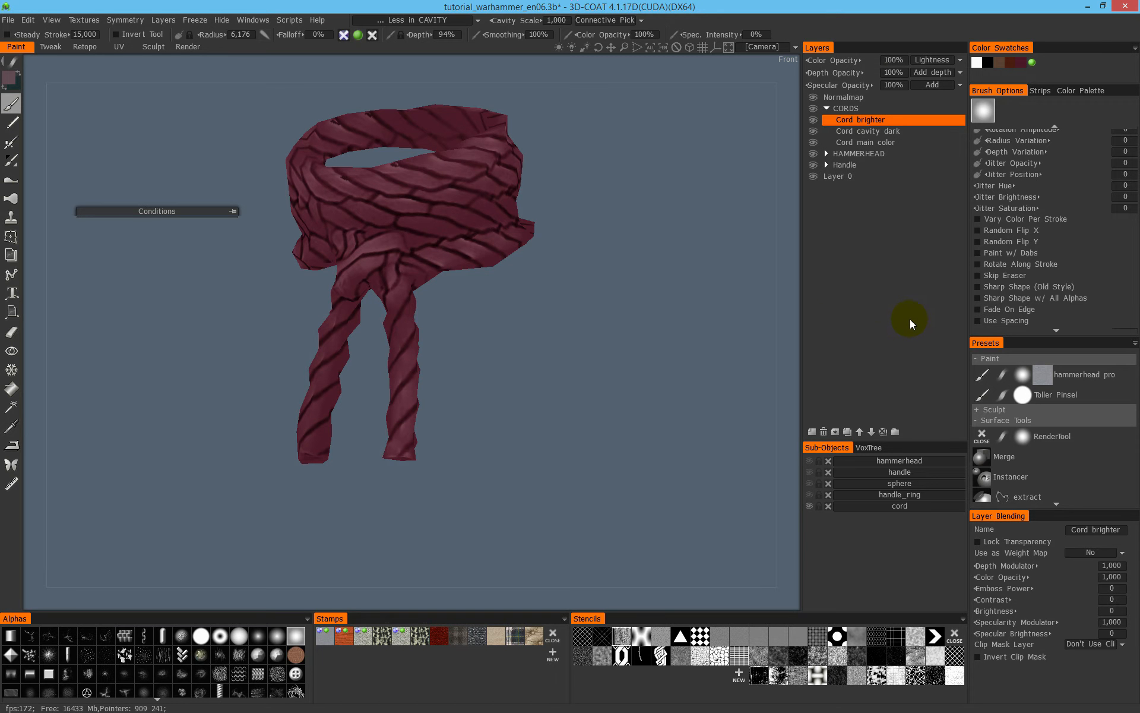
middle_drag(564, 220, 597, 295)
click(932, 60)
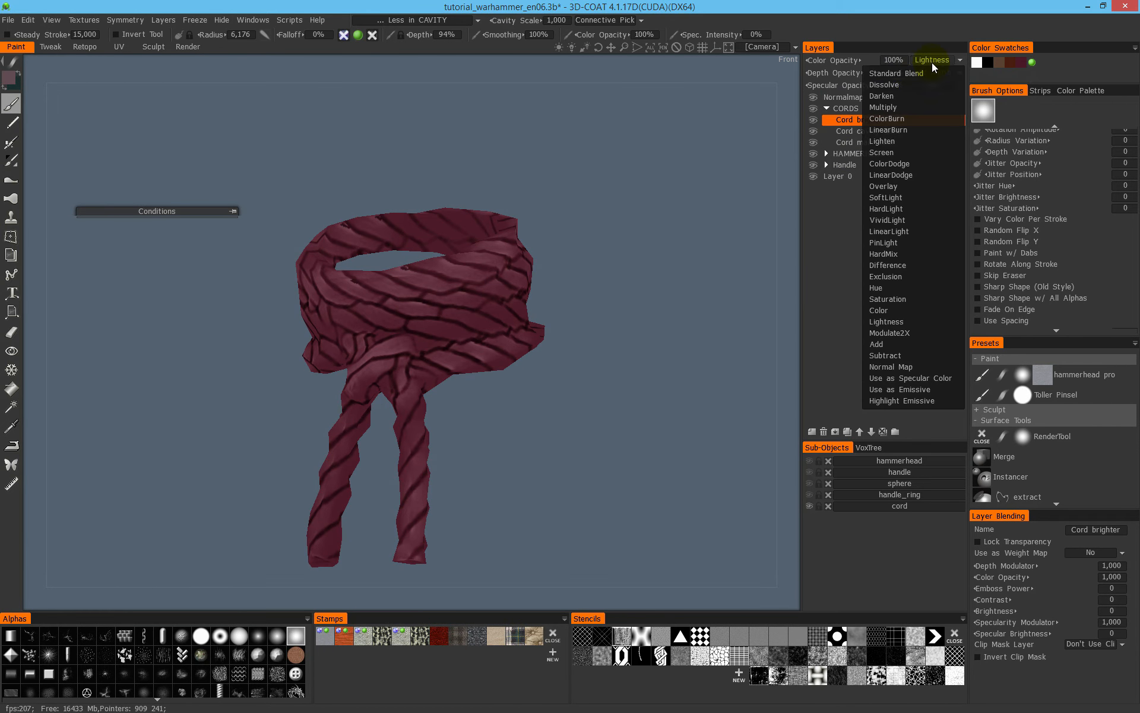
click(915, 74)
click(934, 62)
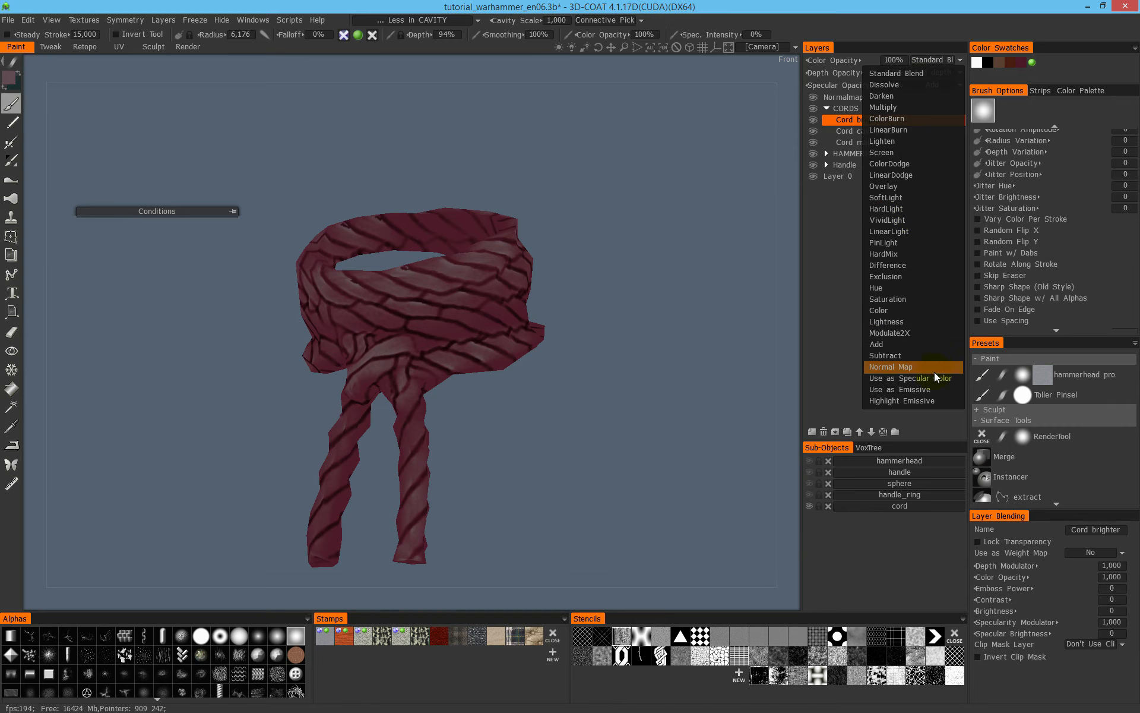
click(925, 321)
- Examine the brightened cord from several sides, switching between the flat, shaded and other display modes
key(2)
alt+drag(464, 265, 558, 273)
alt+drag(344, 522, 423, 430)
alt+drag(447, 390, 462, 456)
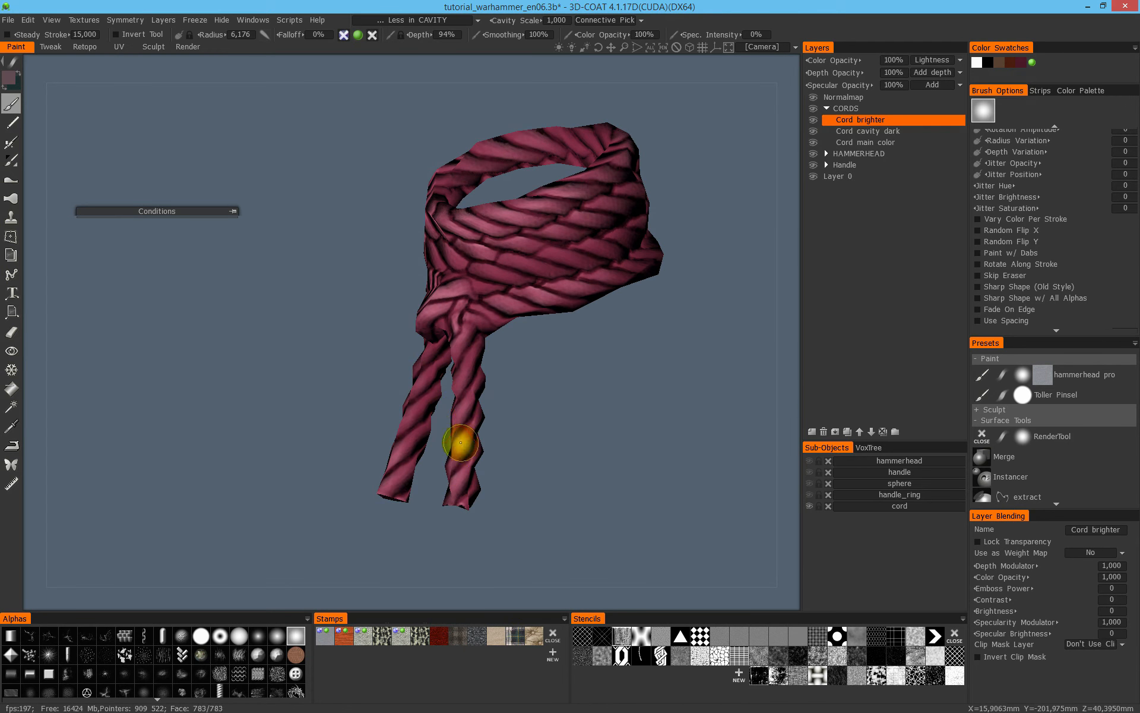
key(3)
mouse_move(558, 447)
alt+mouse_down()
mouse_move(548, 440)
mouse_move(562, 415)
alt+mouse_up()
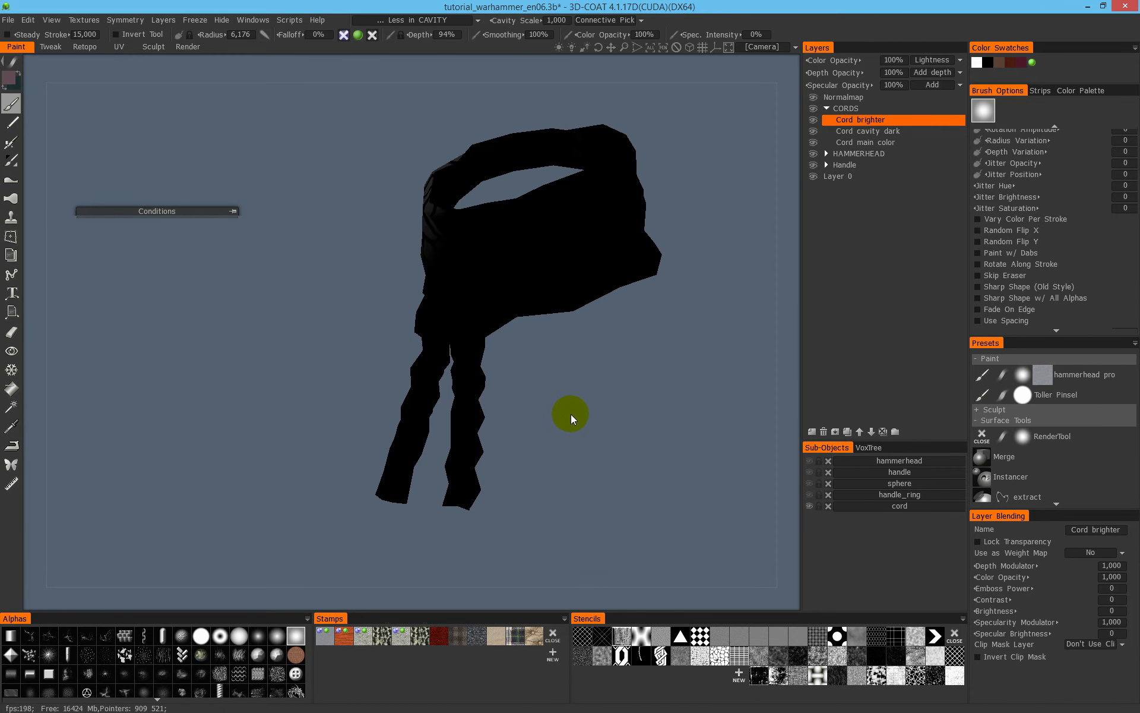
key(1)
alt+middle_drag(517, 417, 521, 312)
key(2)
- Brighten the missed strands on the backs and tips of the hanging ends and around the wrap, using flat shading
mouse_move(569, 378)
alt+mouse_down()
mouse_move(473, 410)
mouse_move(522, 400)
alt+mouse_up()
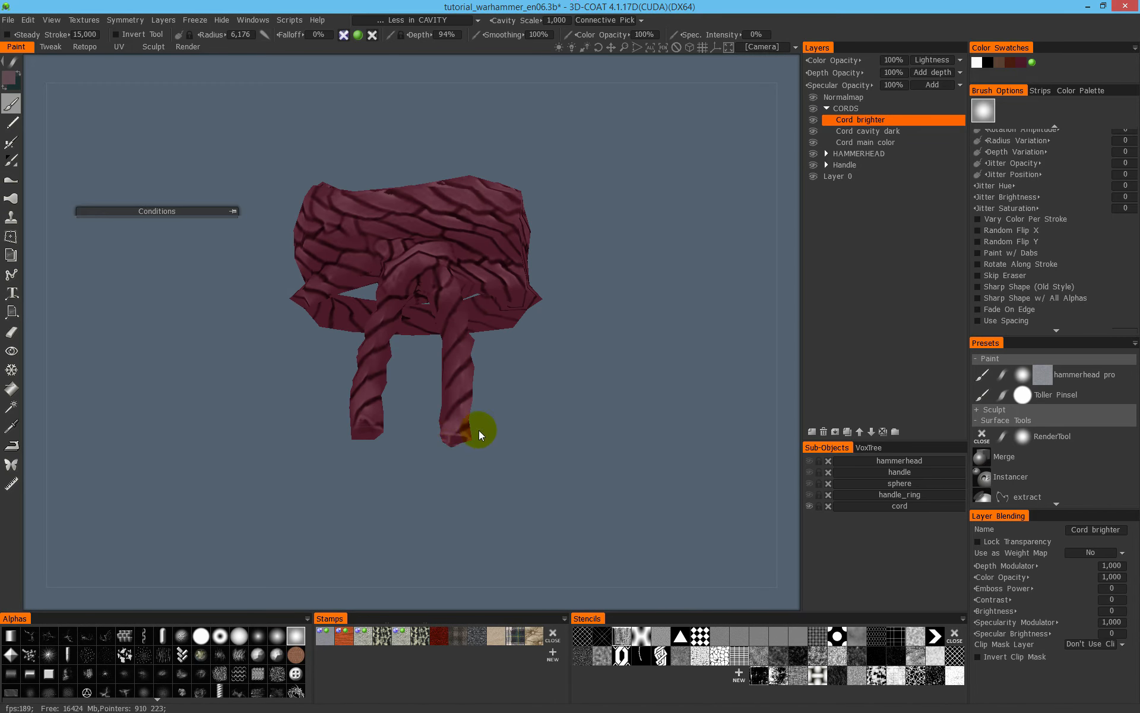
alt+drag(399, 374, 476, 402)
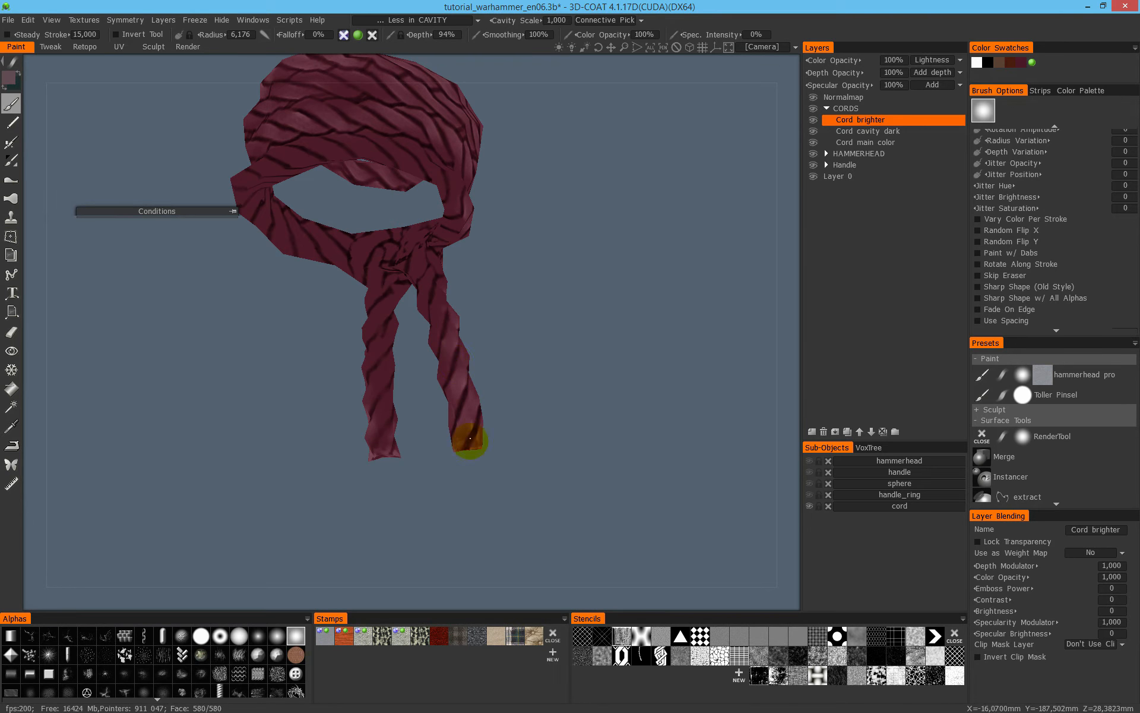
mouse_move(501, 331)
alt+mouse_down()
mouse_move(685, 268)
mouse_move(345, 319)
alt+mouse_up()
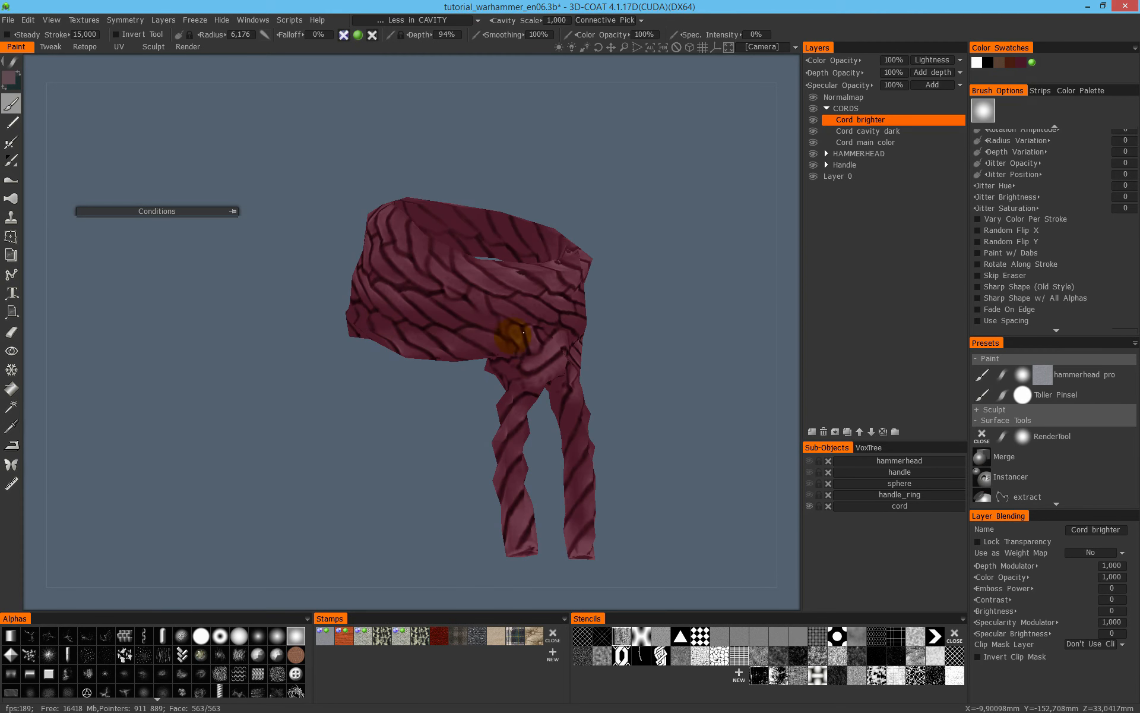
mouse_move(565, 308)
alt+mouse_down()
mouse_move(452, 321)
mouse_move(448, 259)
mouse_move(460, 277)
alt+mouse_up()
mouse_move(310, 236)
alt+mouse_down()
mouse_move(364, 288)
mouse_move(356, 299)
alt+mouse_up()
mouse_move(472, 273)
alt+mouse_down()
mouse_move(291, 273)
mouse_move(590, 281)
alt+mouse_up()
alt+drag(510, 316, 621, 245)
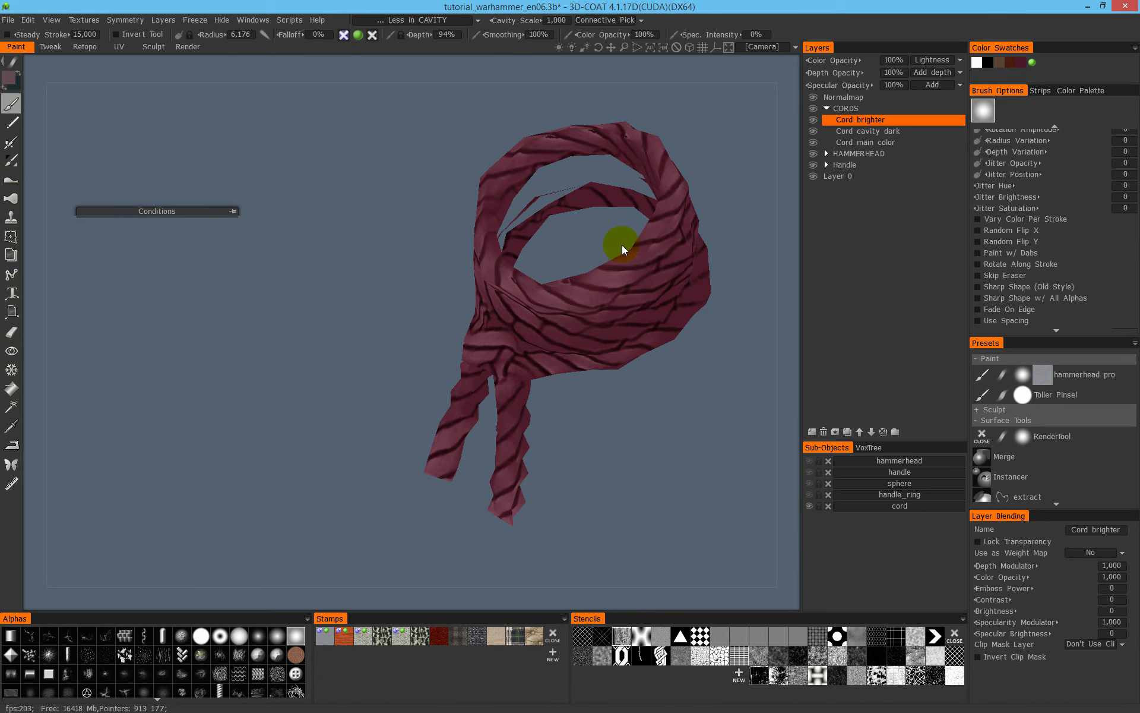
- Show all the other hammer sub-objects again, check the shaded cord on the handle and save the scene
mouse_move(622, 398)
alt+mouse_down()
mouse_move(649, 328)
mouse_move(526, 212)
alt+mouse_up()
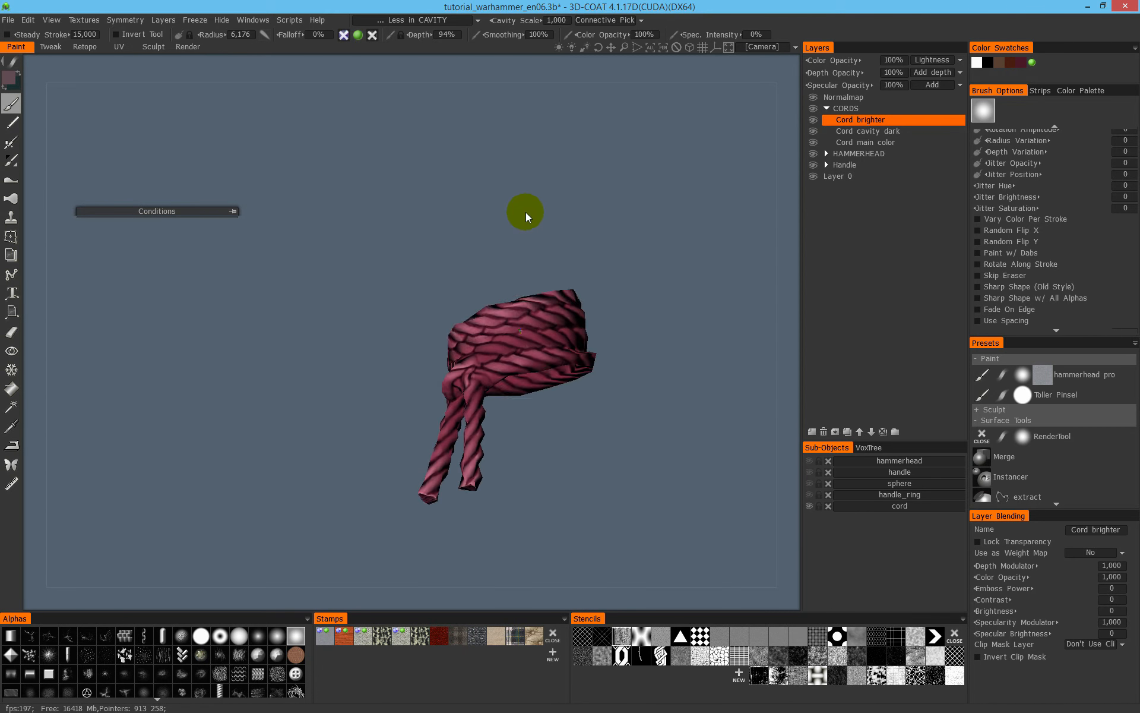
alt+click(810, 507)
alt+right_drag(625, 368, 414, 320)
alt+drag(415, 319, 624, 275)
alt+right_drag(624, 275, 751, 215)
alt+middle_drag(555, 272, 653, 353)
alt+drag(653, 353, 515, 357)
key(ctrl+s)
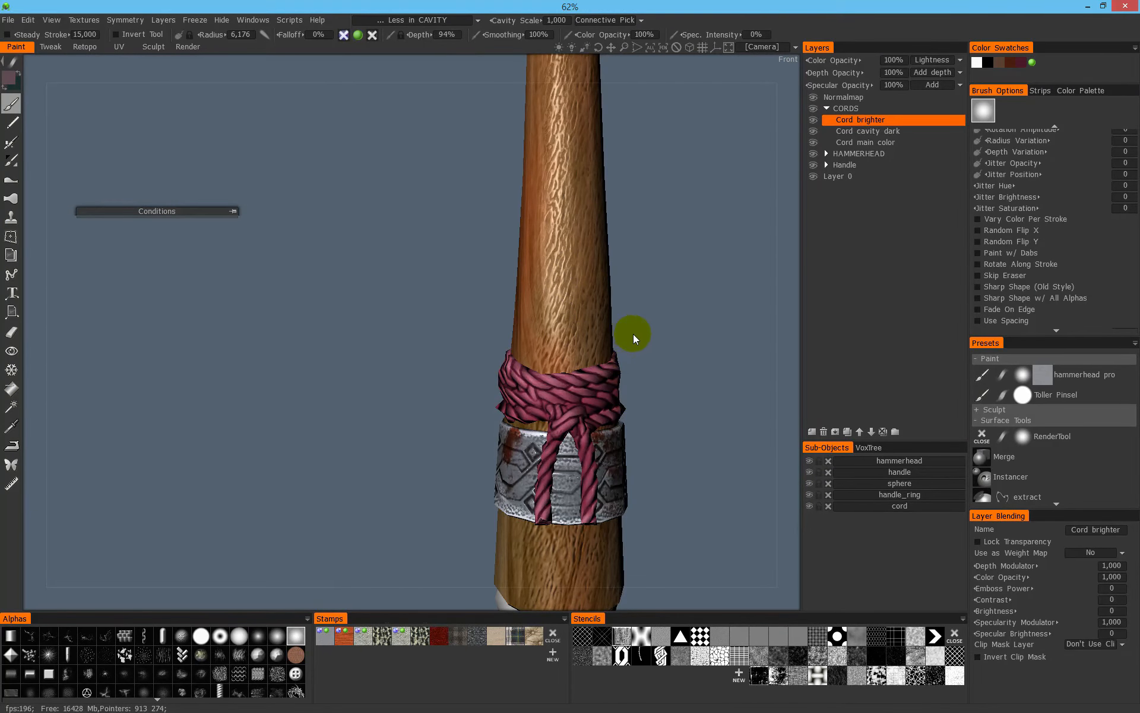
- Collapse the CORDS folder and add a new layer folder above it named GOLD SPHERE
alt+middle_drag(545, 377, 479, 294)
alt+drag(479, 294, 628, 287)
alt+middle_drag(403, 469, 502, 421)
alt+right_drag(503, 421, 618, 446)
alt+middle_drag(618, 446, 507, 332)
mouse_move(507, 332)
alt+mouse_down()
mouse_move(523, 404)
mouse_move(331, 288)
alt+mouse_up()
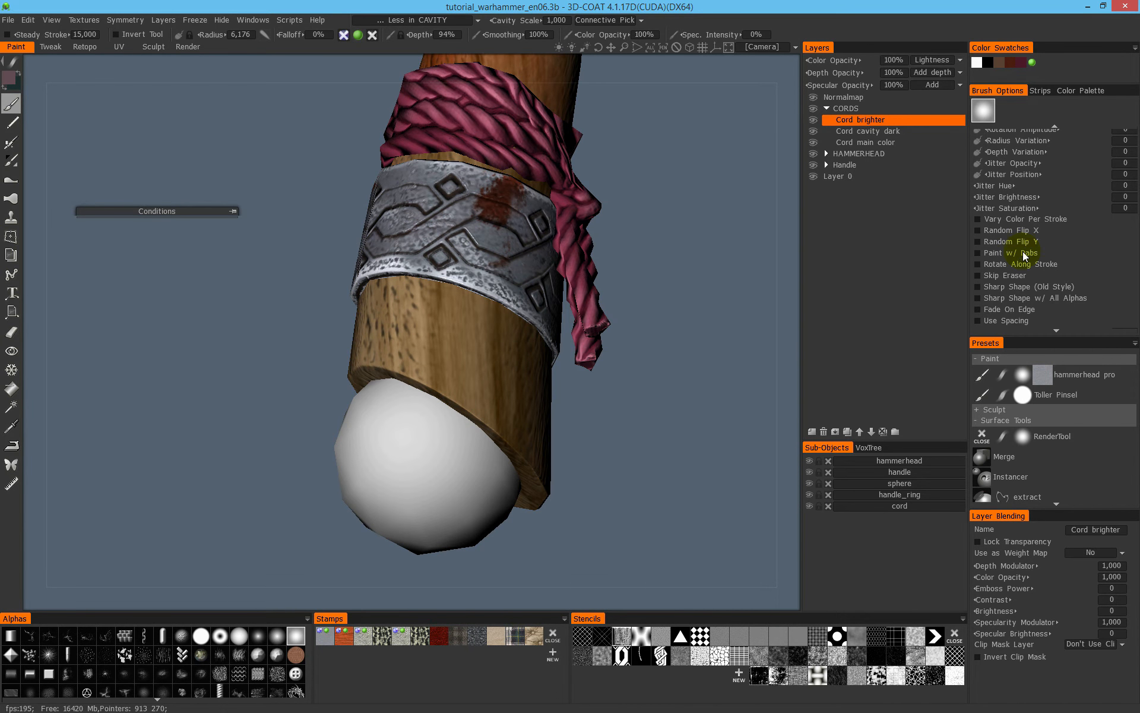
click(827, 108)
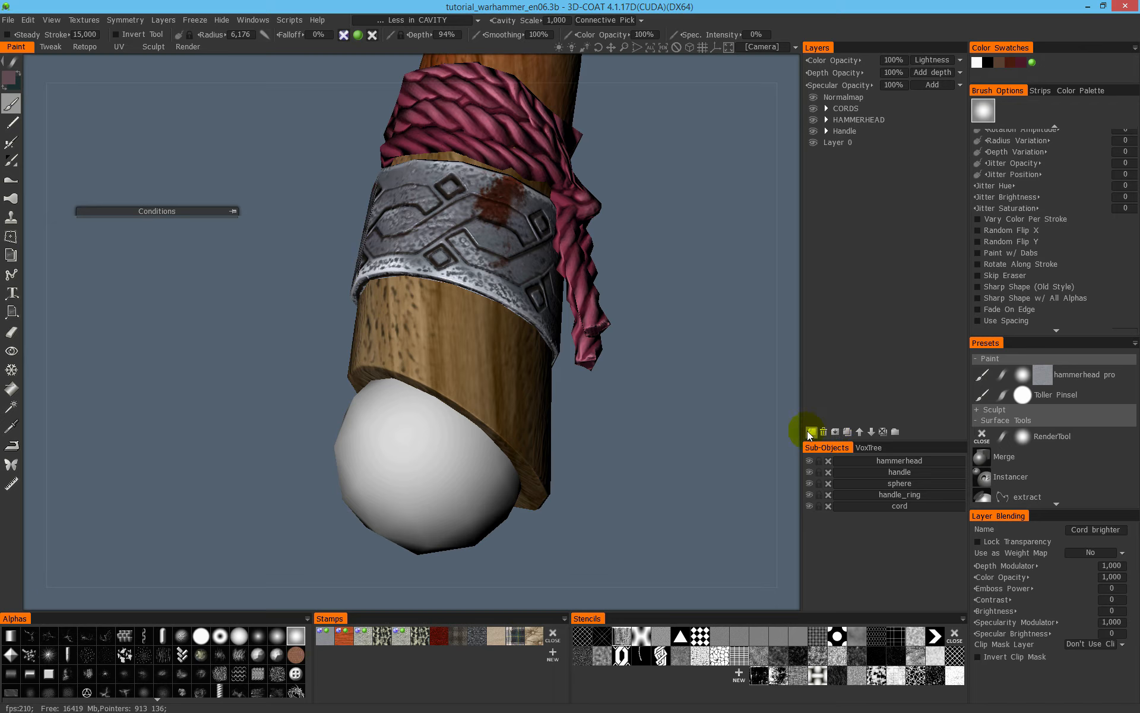
click(857, 110)
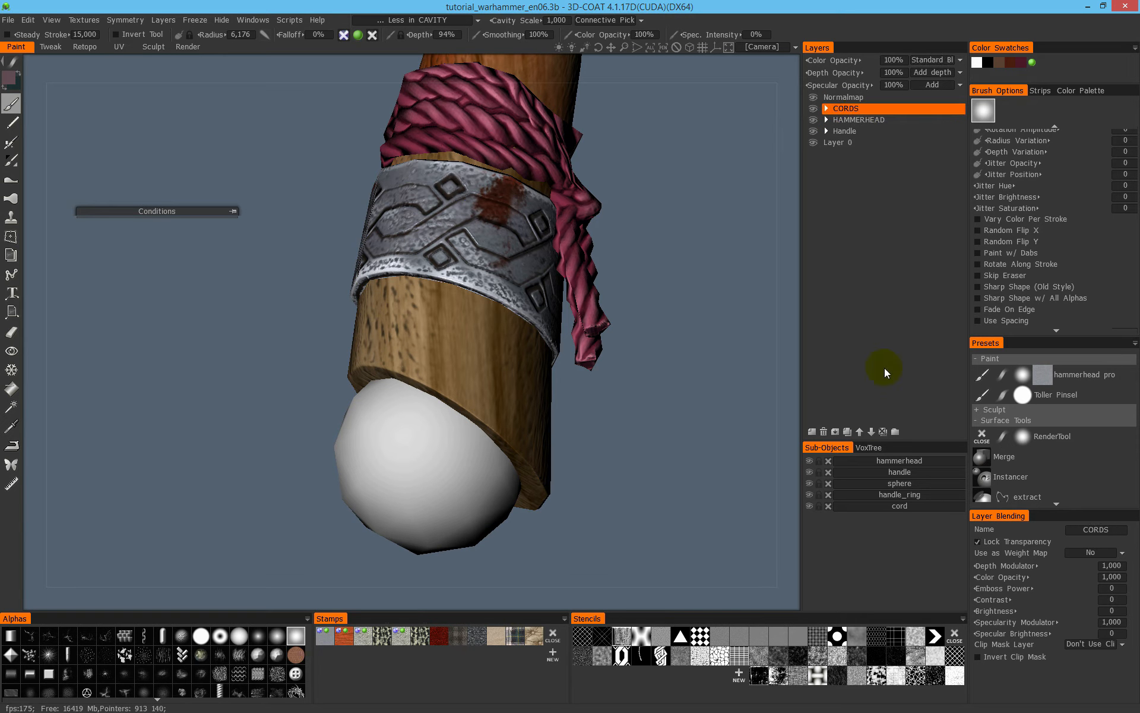
click(895, 432)
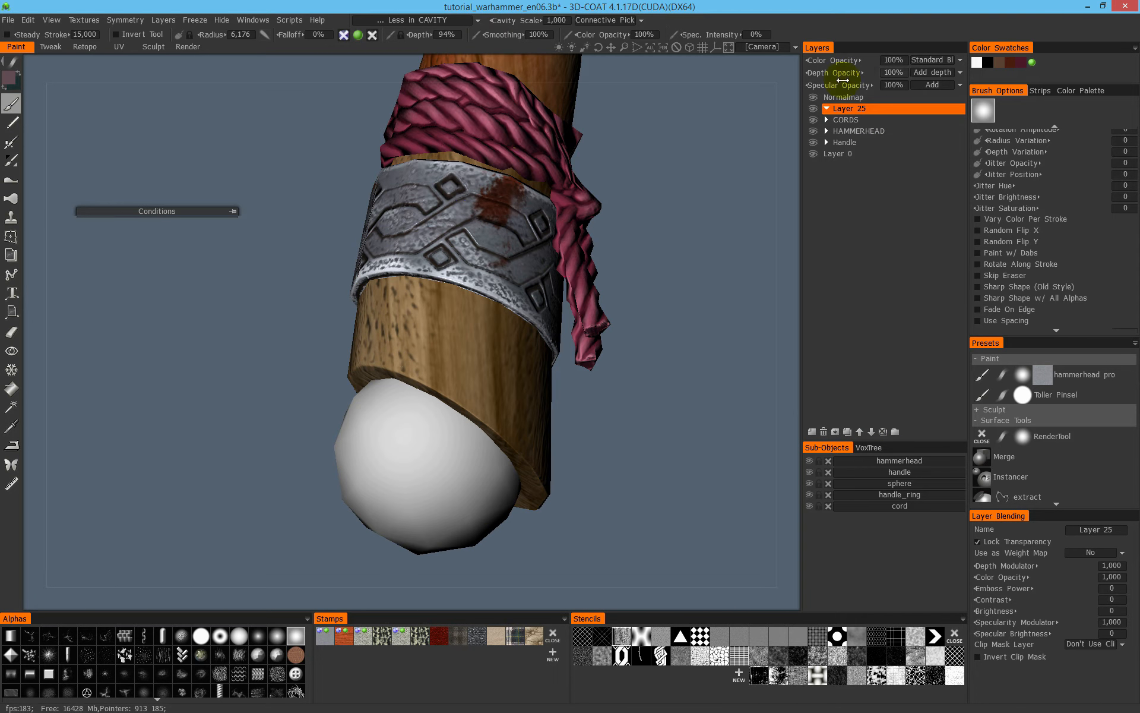
double_click(847, 110)
text(SPHERE)
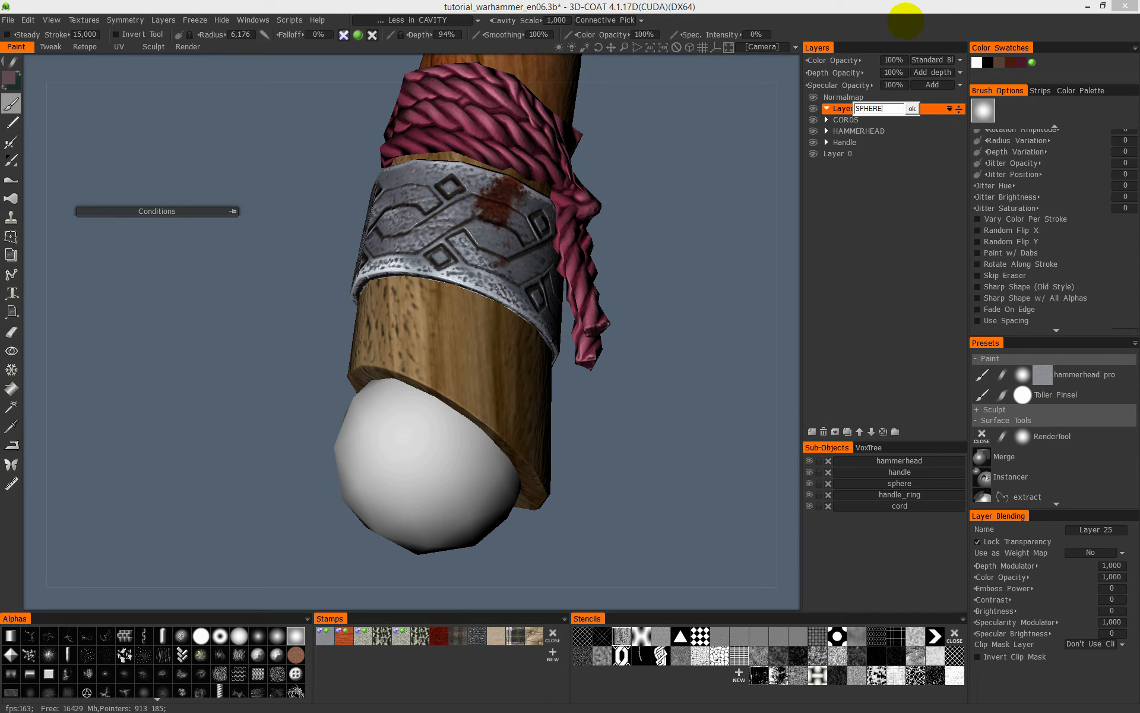
text(D)
key(Return)
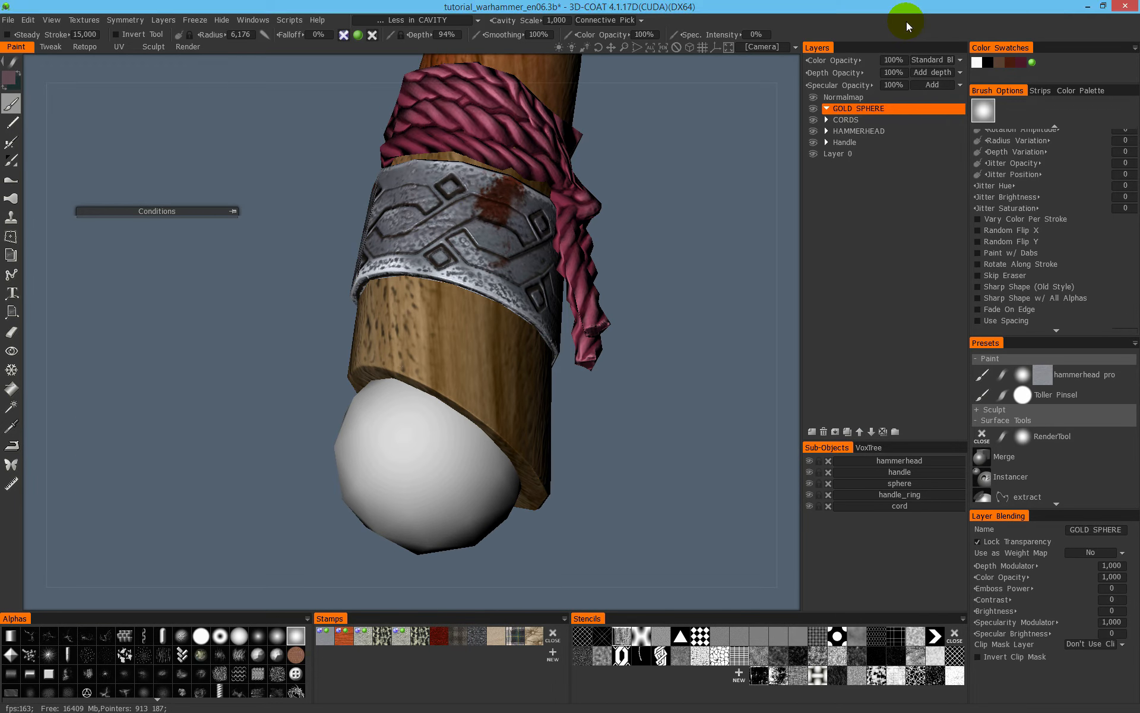
- Add a layer named sphere base color inside the GOLD SPHERE folder
click(812, 431)
double_click(847, 121)
text(se colo)
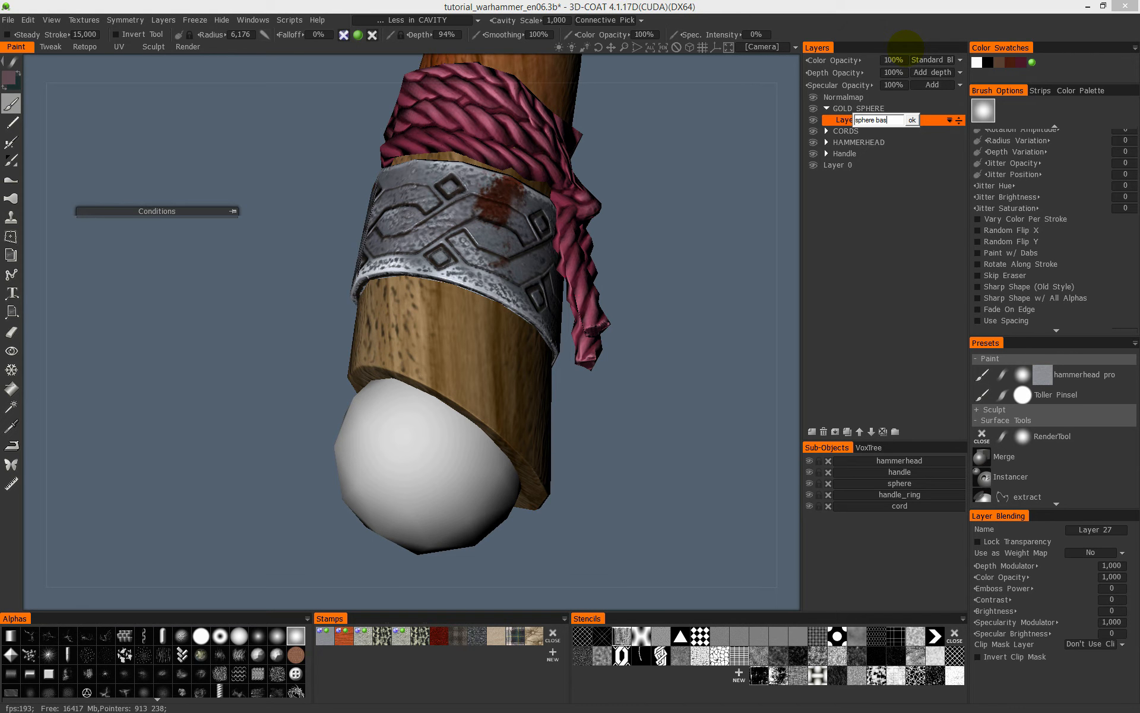
key(Return)
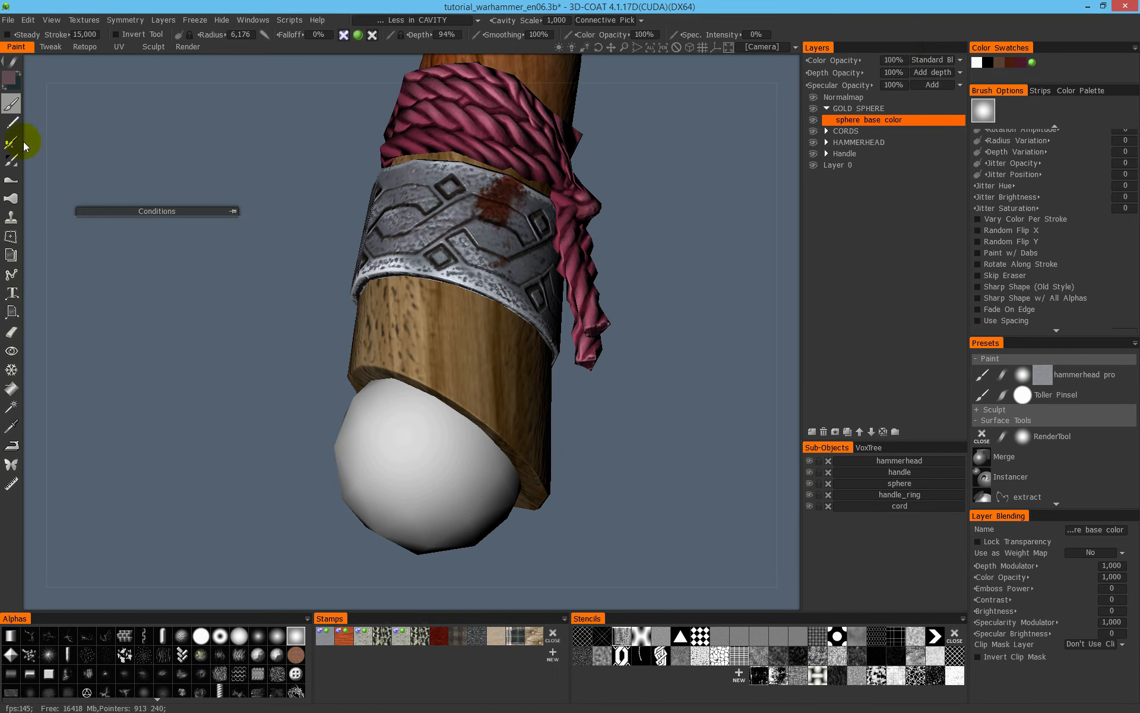
- Change the painting colour to a golden ochre
click(11, 78)
click(420, 320)
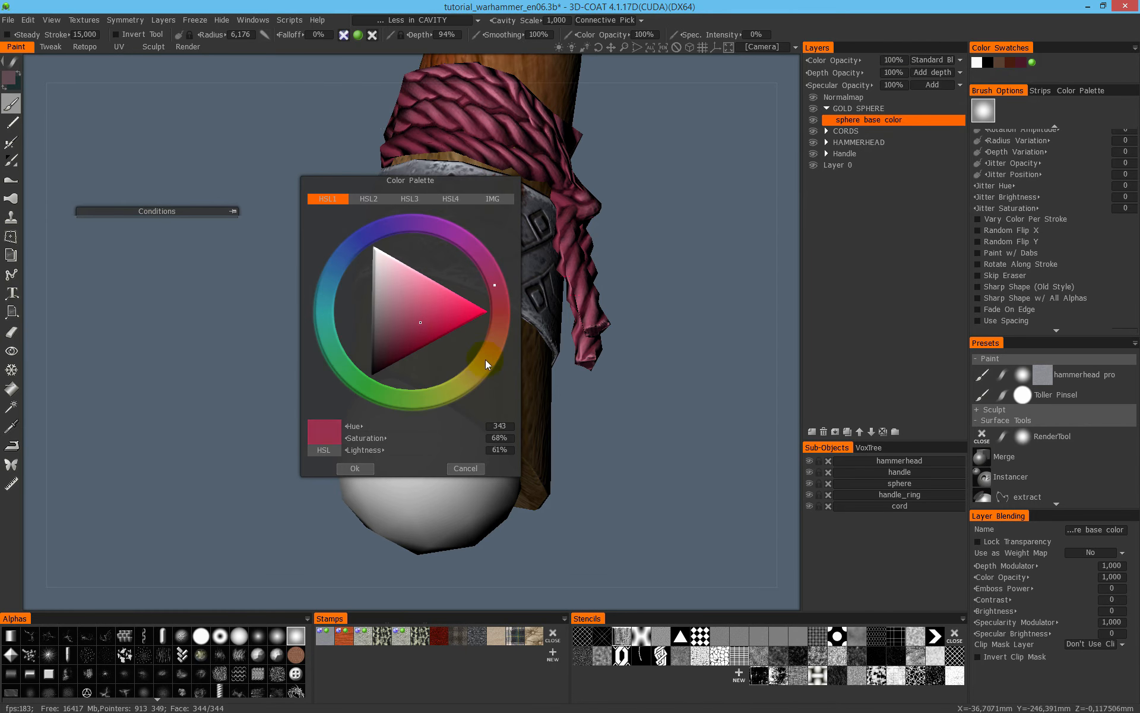
click(485, 360)
drag(484, 361, 481, 365)
click(426, 331)
mouse_move(425, 330)
mouse_down()
mouse_move(422, 311)
mouse_move(416, 322)
mouse_move(454, 341)
mouse_move(420, 323)
mouse_up()
click(354, 468)
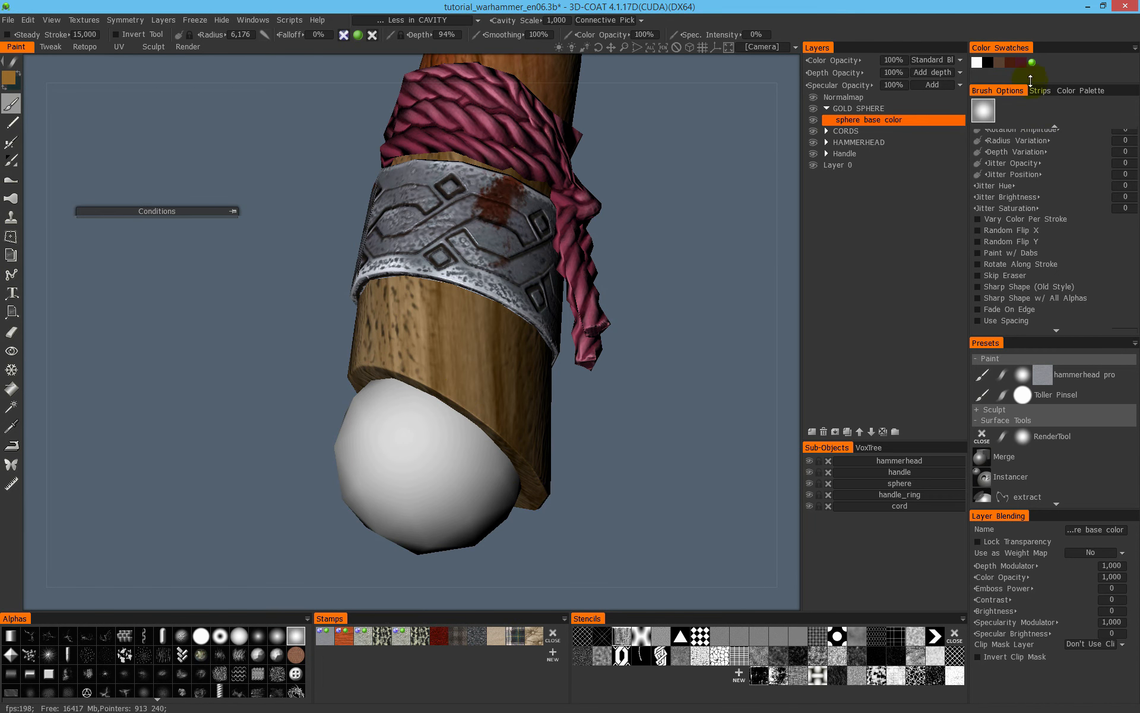
- Try to fill the sphere sub-object with the golden ochre while the Less in CAVITY condition is active
click(12, 389)
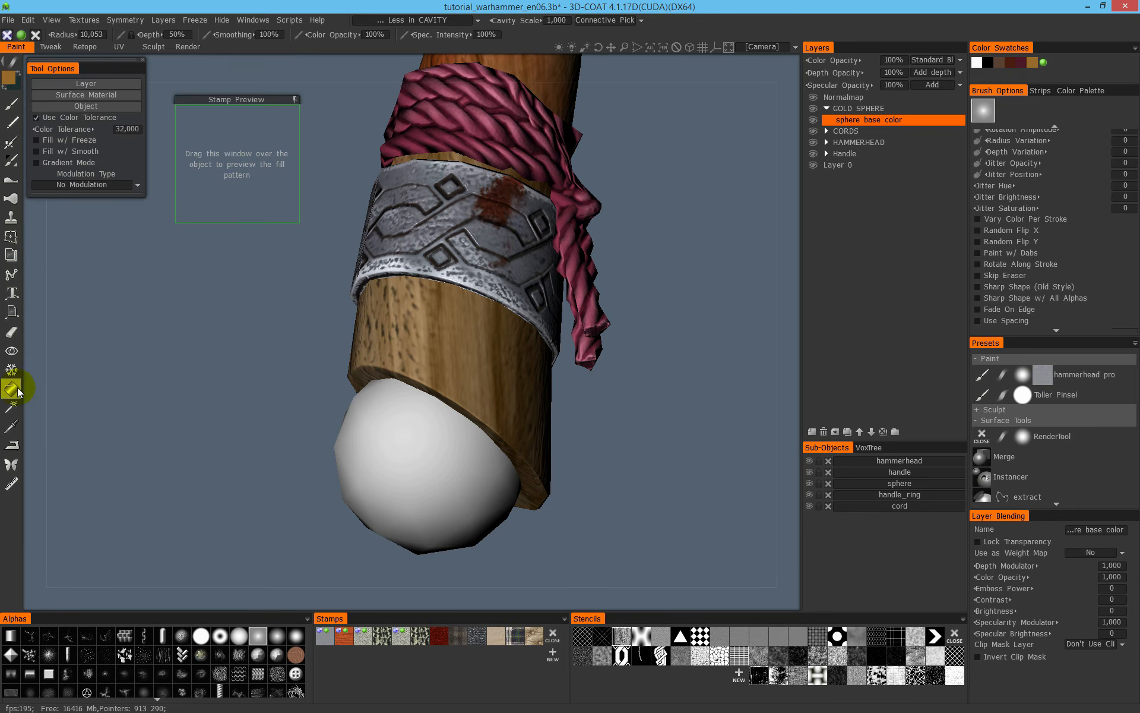
click(105, 108)
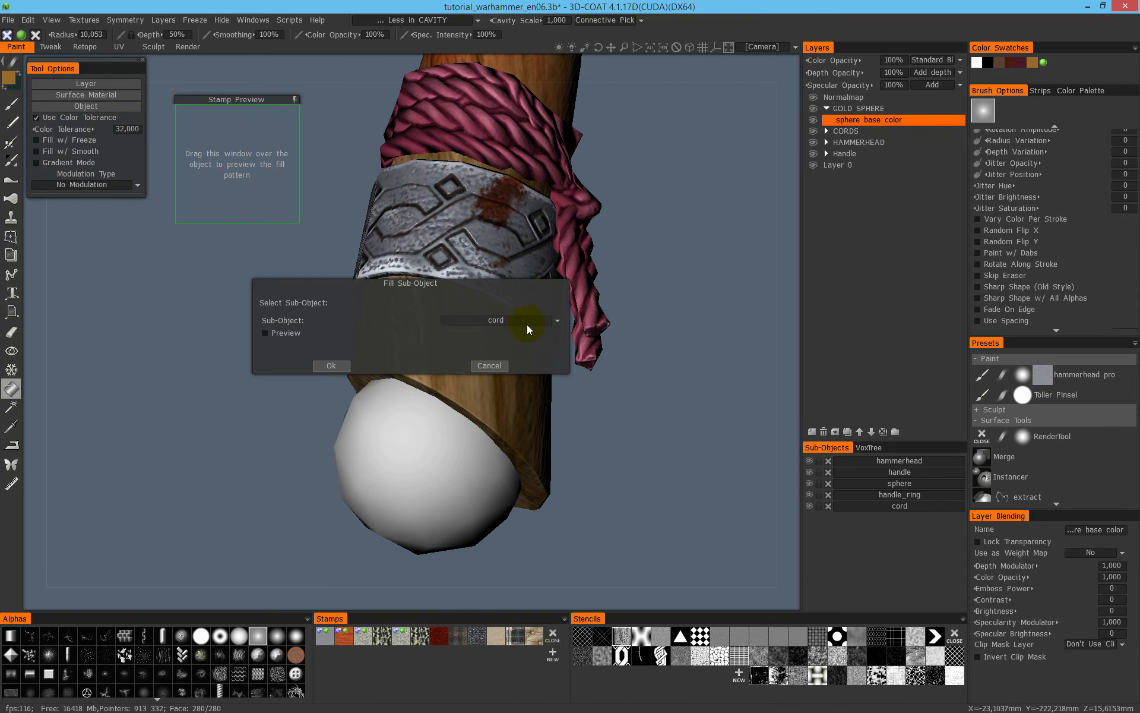
click(526, 324)
click(483, 357)
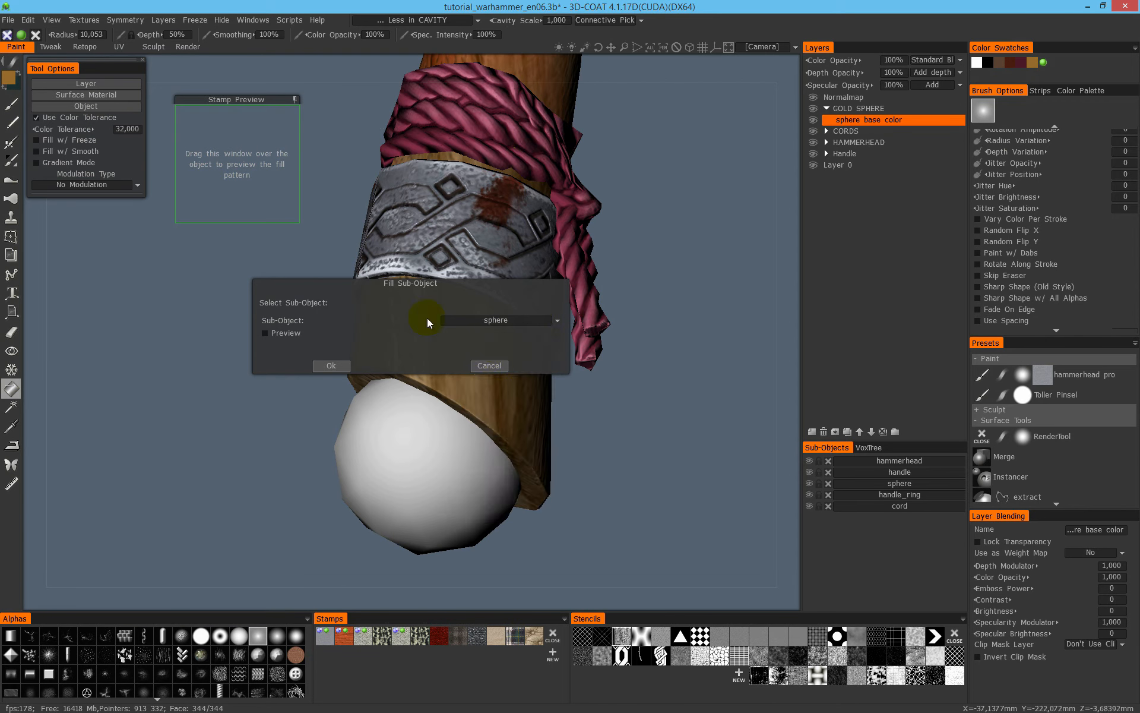
click(337, 364)
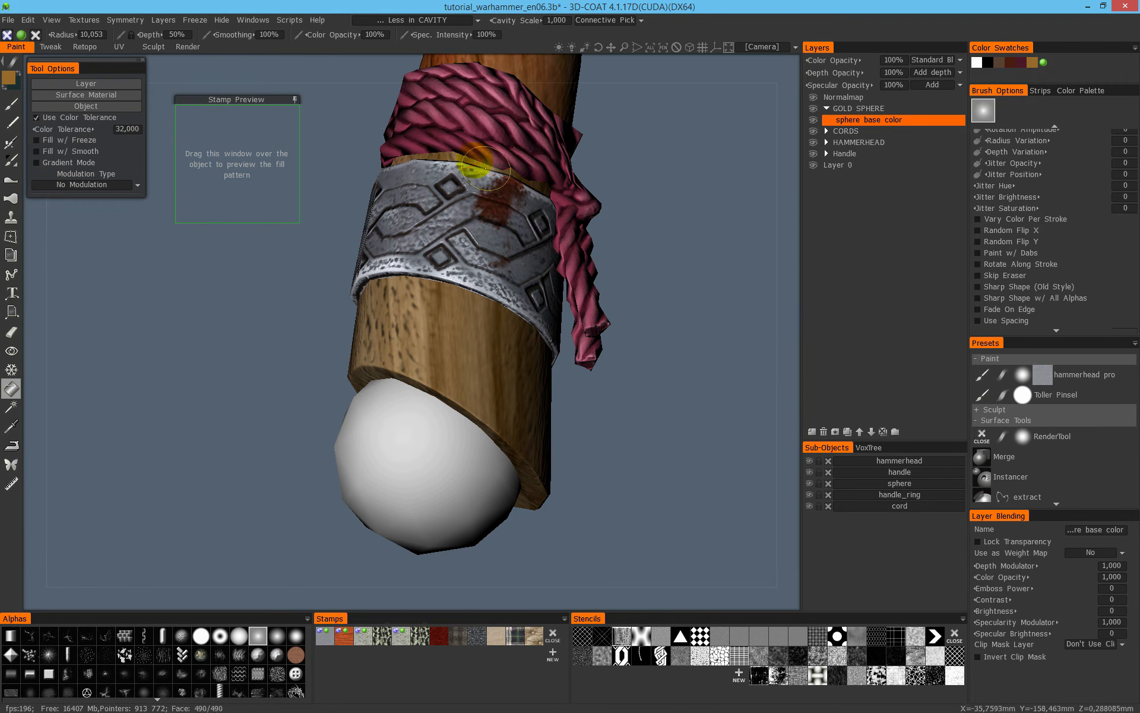
drag(361, 235, 427, 349)
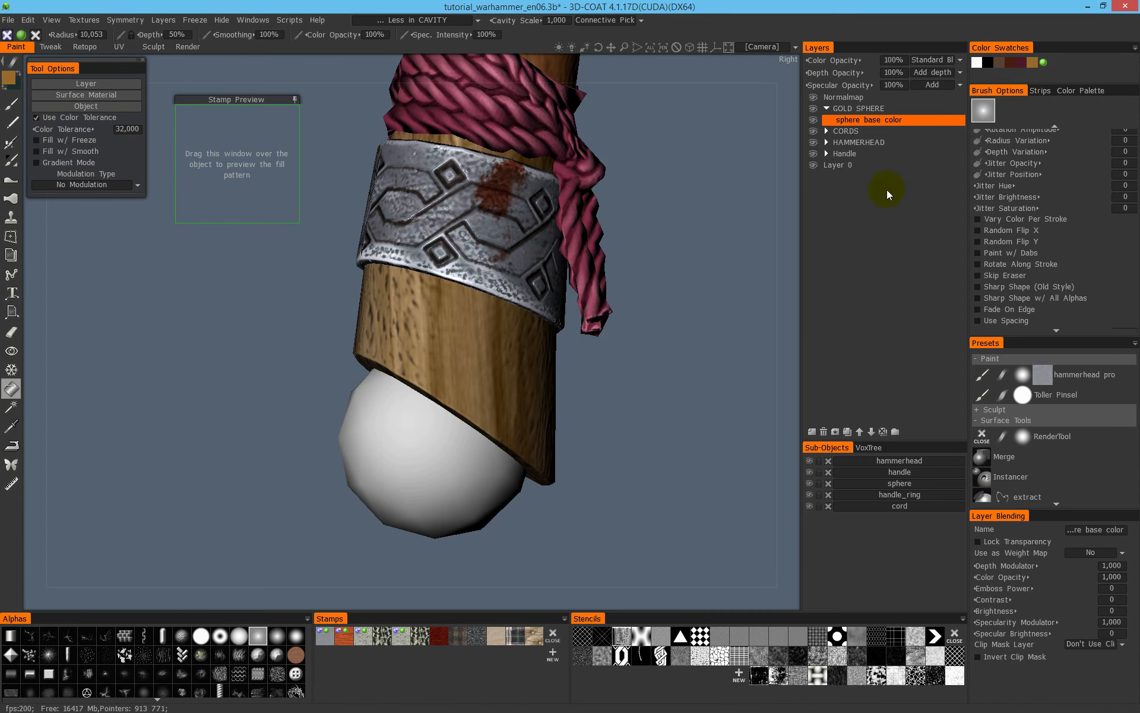
click(96, 105)
click(281, 333)
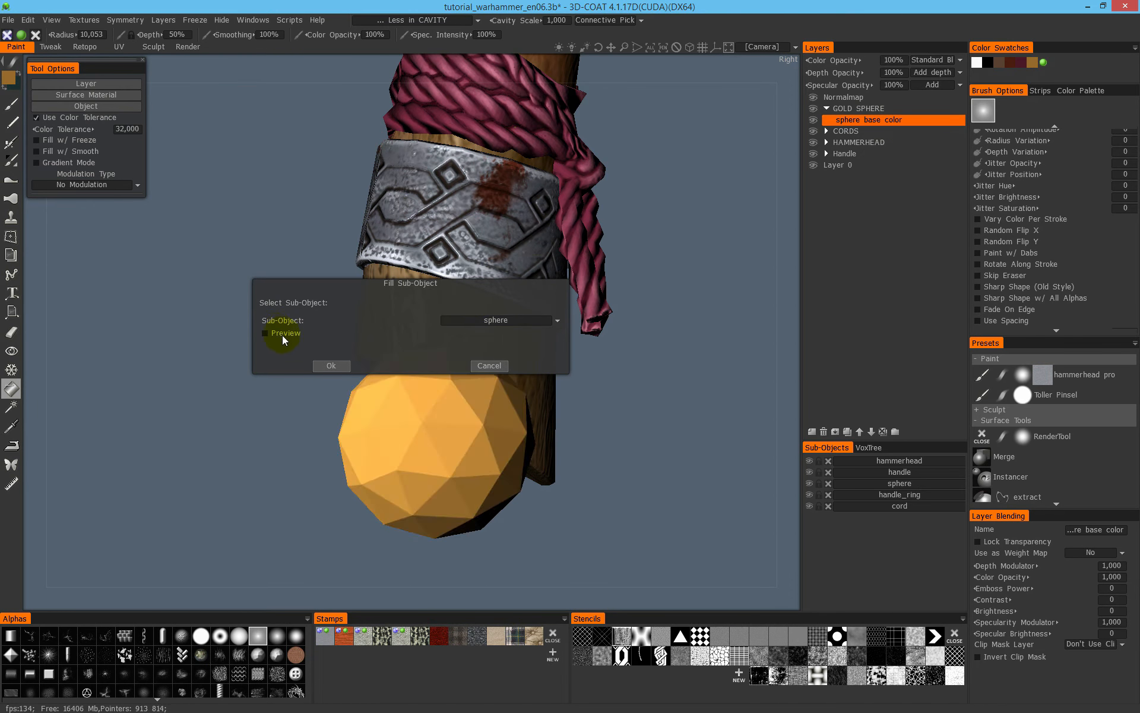
click(319, 368)
right_drag(311, 325, 188, 385)
drag(381, 325, 560, 297)
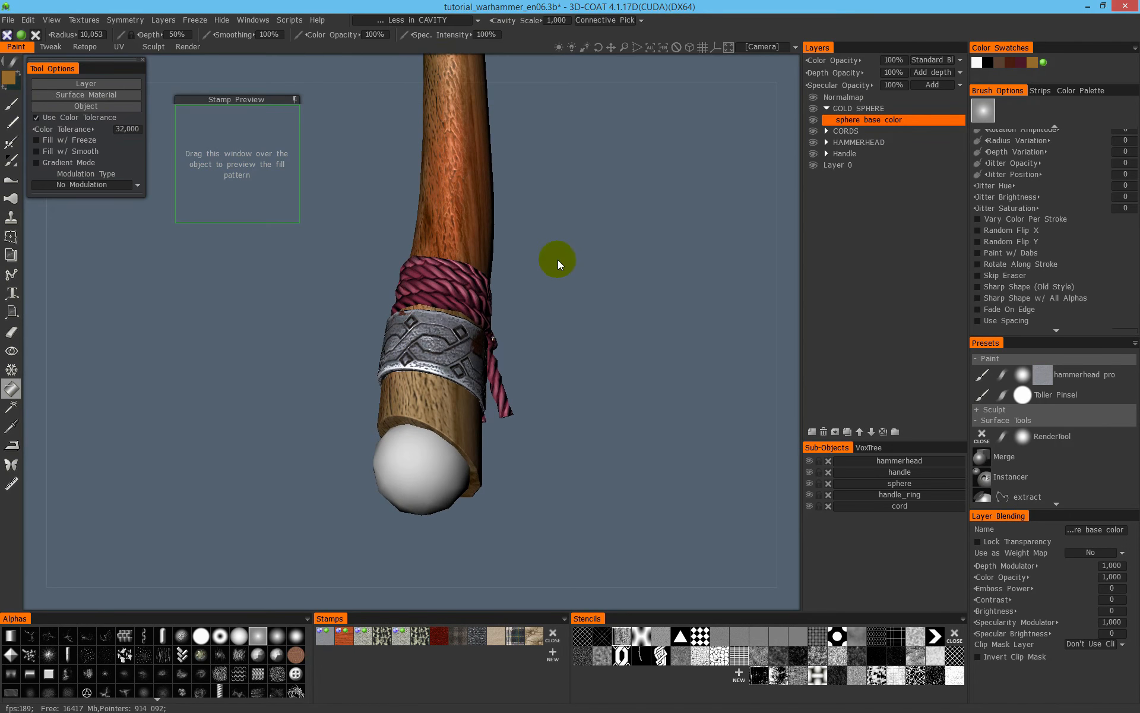
- Remove the Less in CAVITY condition and fill the whole sphere sub-object with the golden ochre
click(443, 26)
click(385, 201)
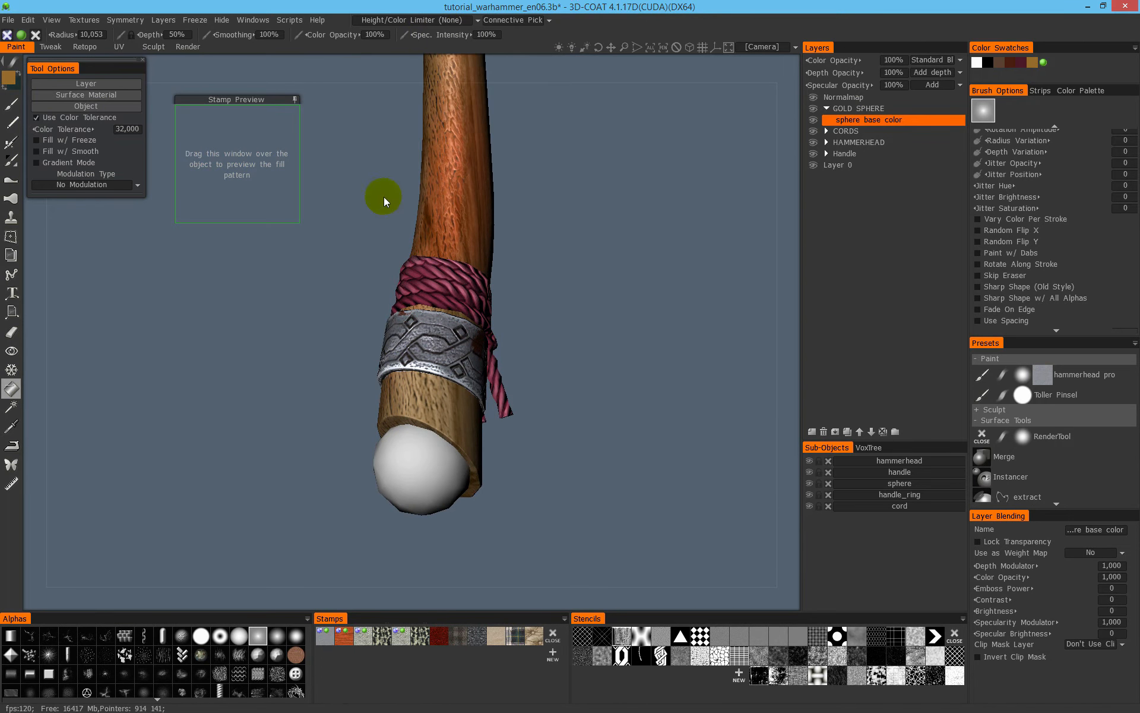
click(83, 107)
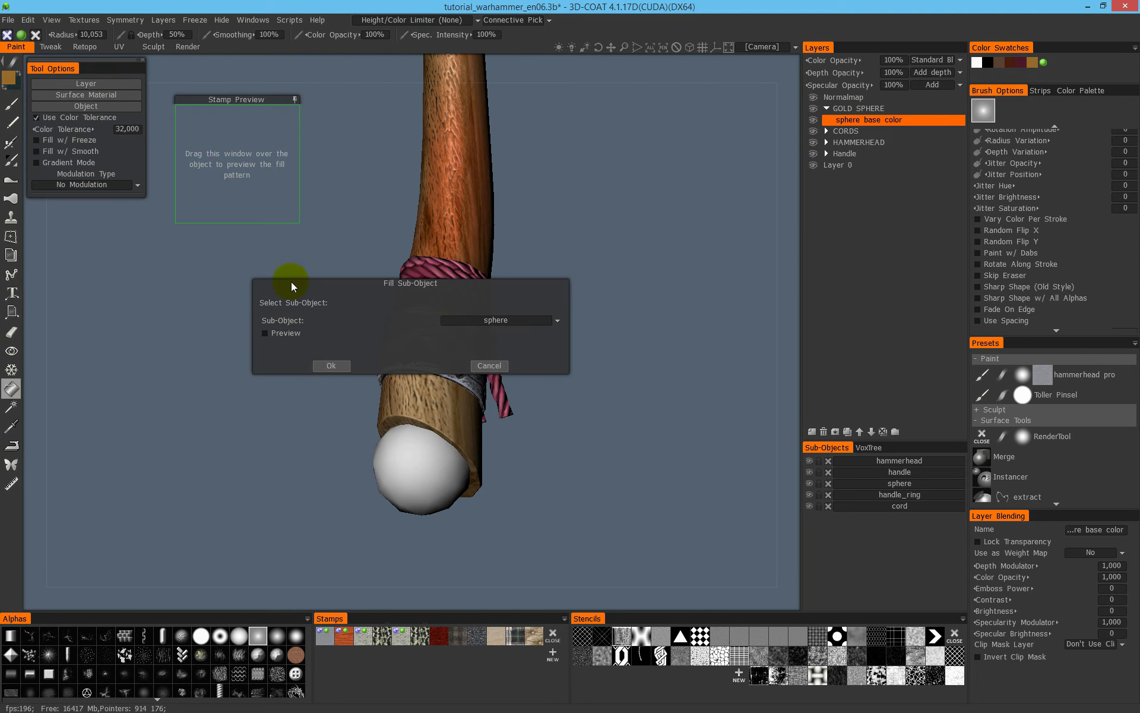
click(327, 366)
click(19, 106)
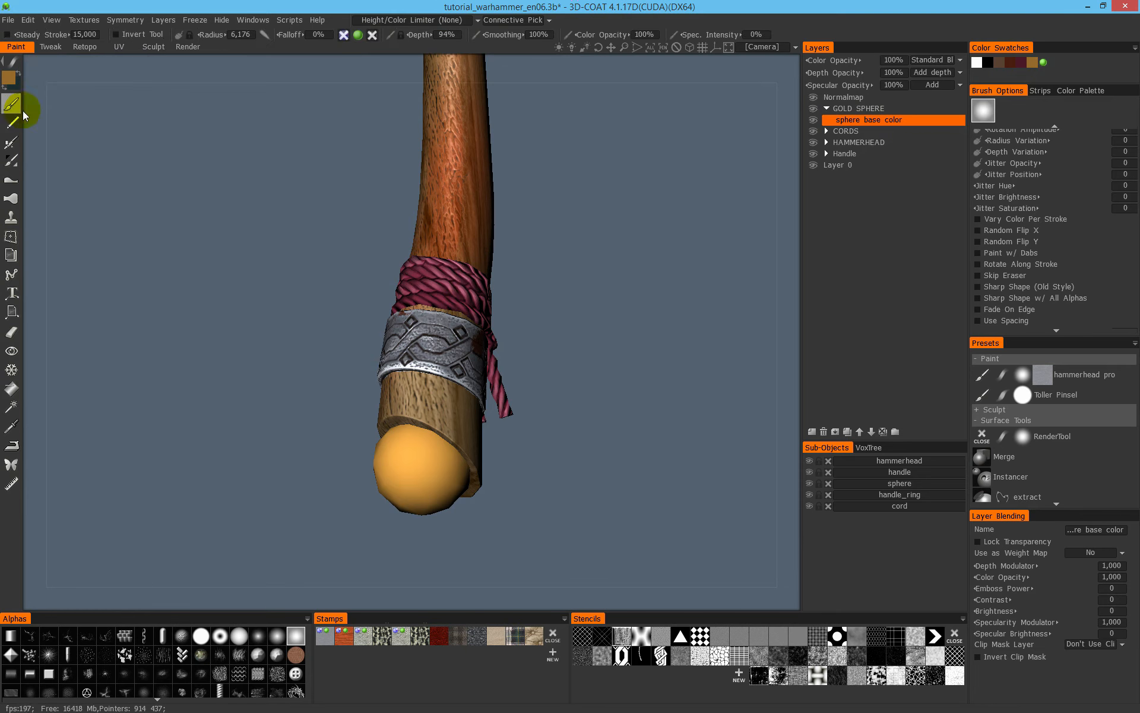
mouse_move(386, 351)
alt+mouse_down()
mouse_move(315, 340)
mouse_move(411, 373)
alt+mouse_up()
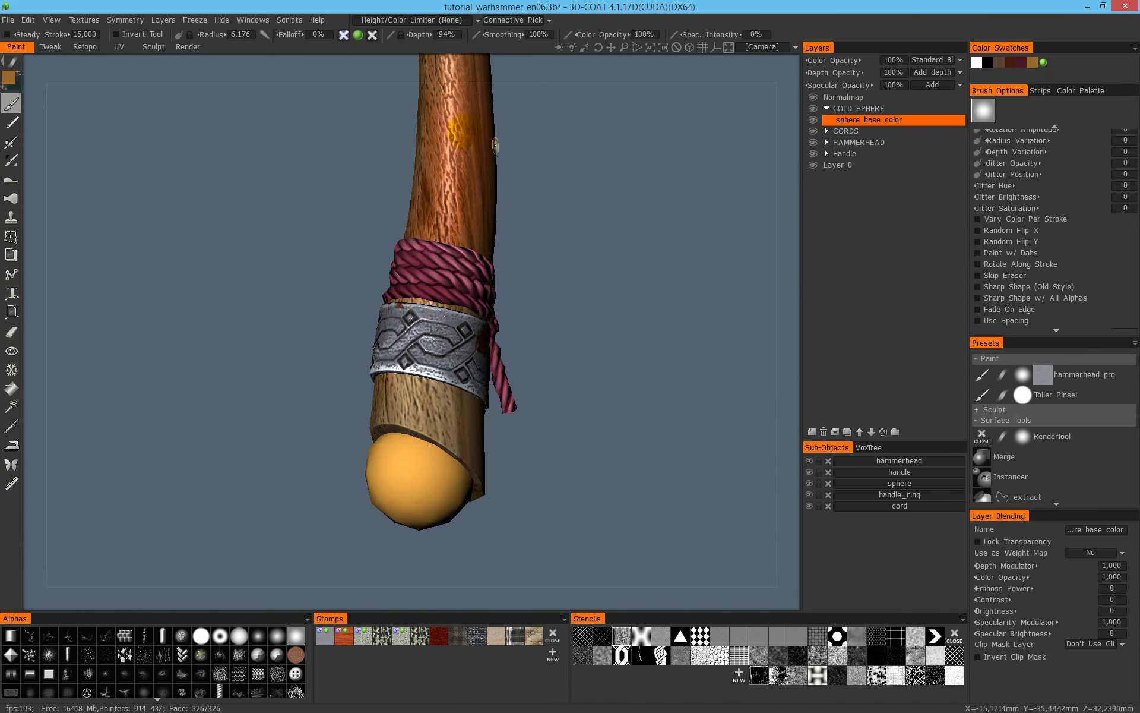
- Turn off colour painting, turn on specularity and set the specular intensity to 100%
click(358, 34)
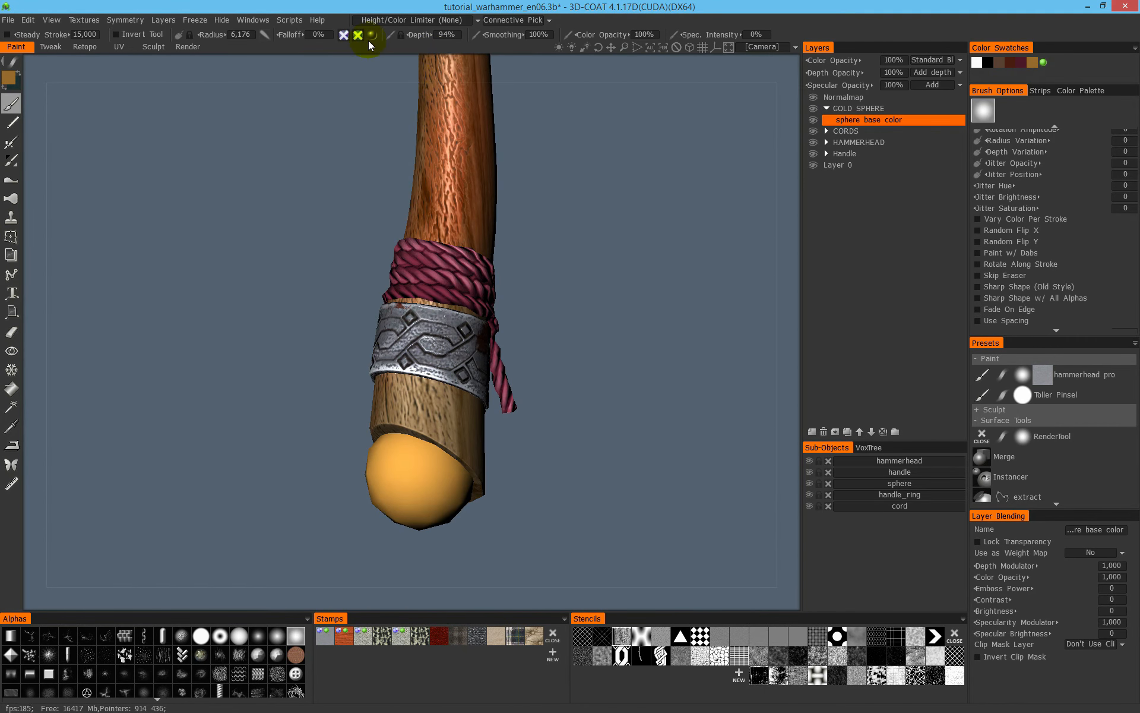
mouse_move(370, 32)
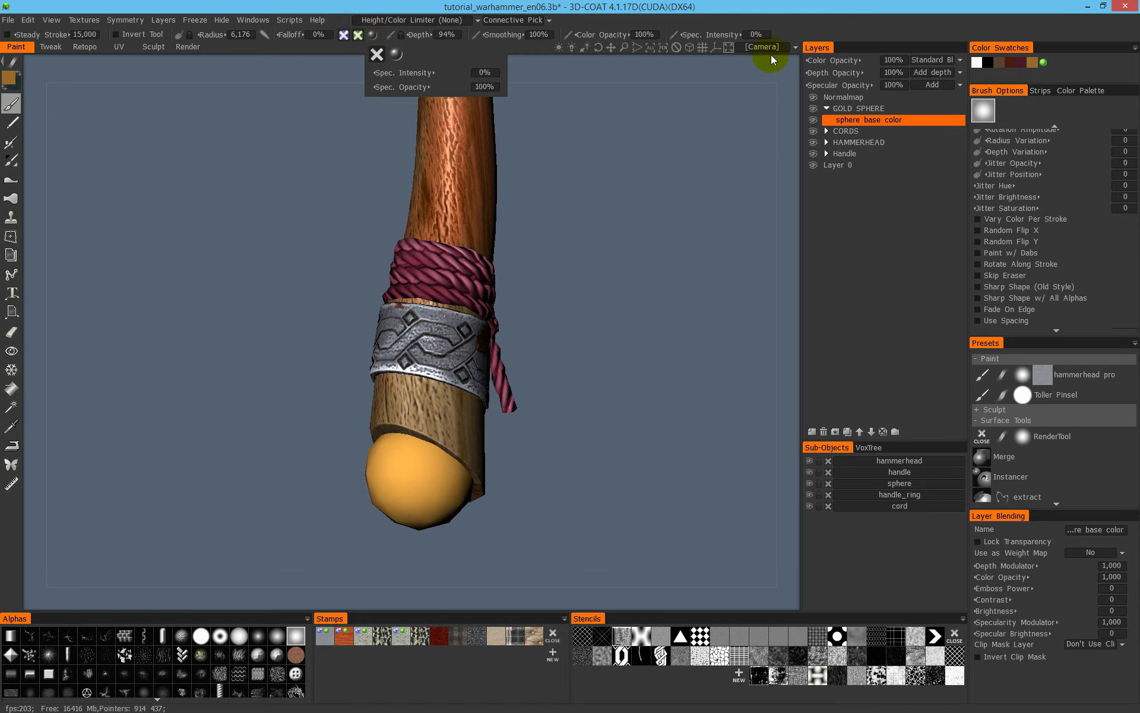
drag(742, 35, 792, 38)
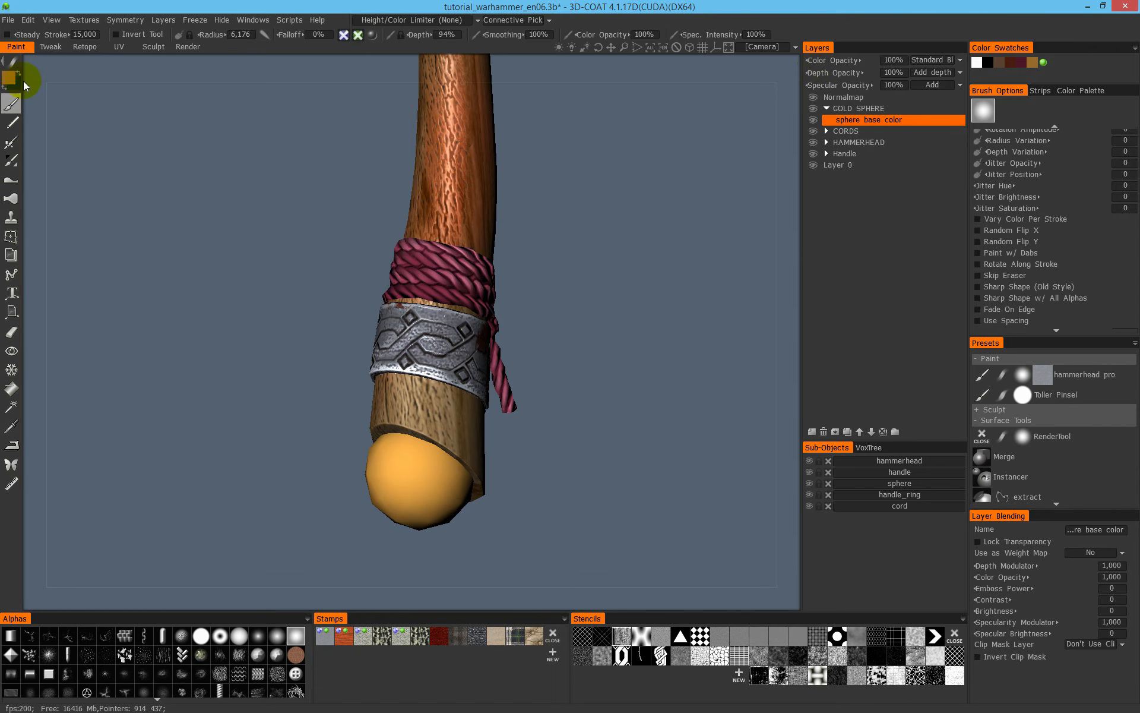
- Fill the sphere sub-object with 100% specularity on the sphere base color layer
click(15, 385)
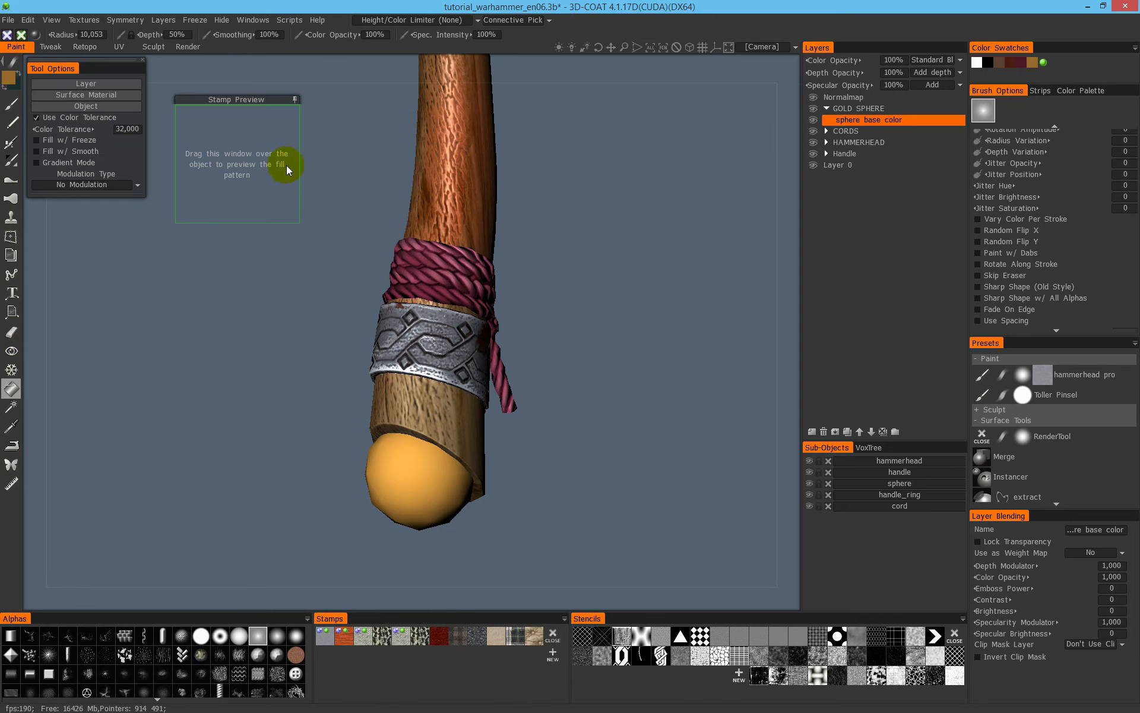
click(105, 106)
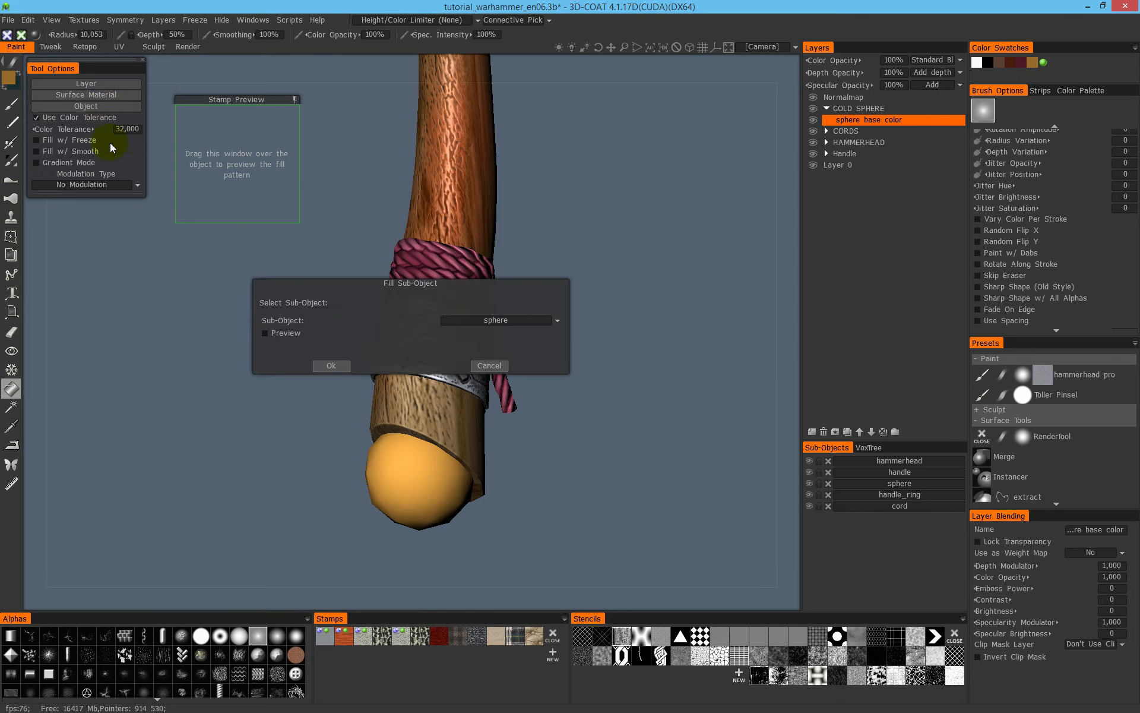
click(329, 363)
click(12, 106)
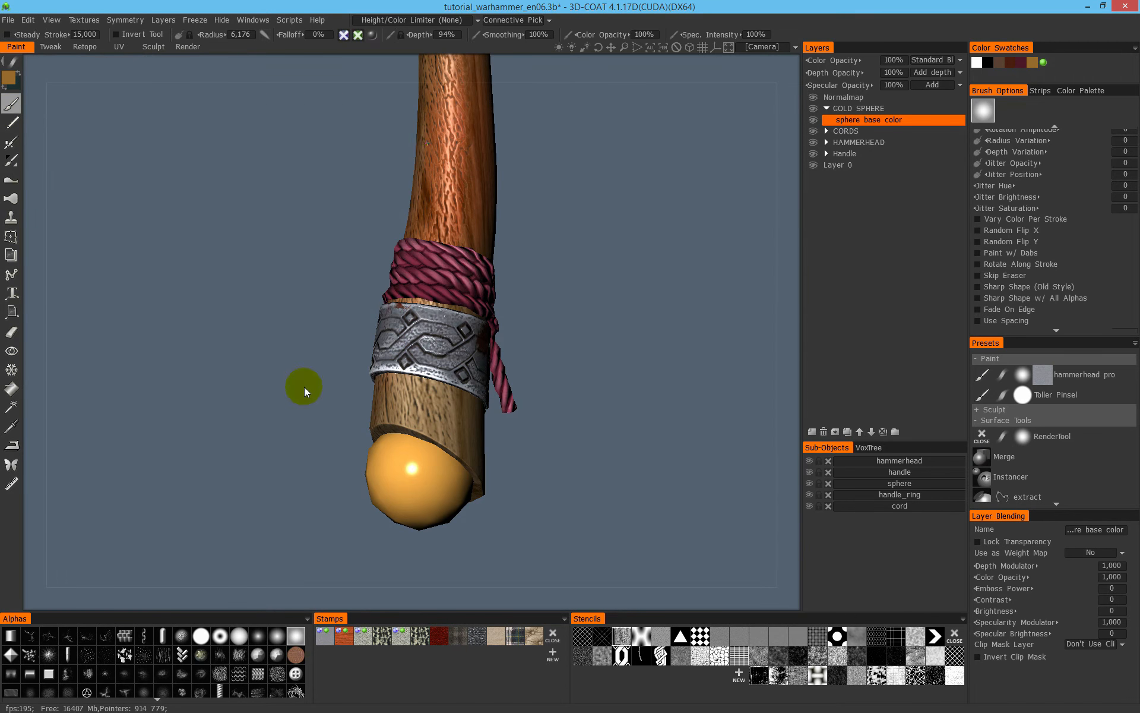
- Examine the glossy sphere at the handle's end from several sides, and undo the specular fill
drag(304, 387, 202, 360)
right_drag(202, 360, 331, 397)
drag(331, 396, 512, 411)
right_drag(512, 411, 614, 303)
middle_drag(352, 362, 529, 275)
right_drag(597, 389, 614, 338)
mouse_move(614, 338)
mouse_down()
mouse_move(348, 389)
mouse_move(333, 368)
mouse_up()
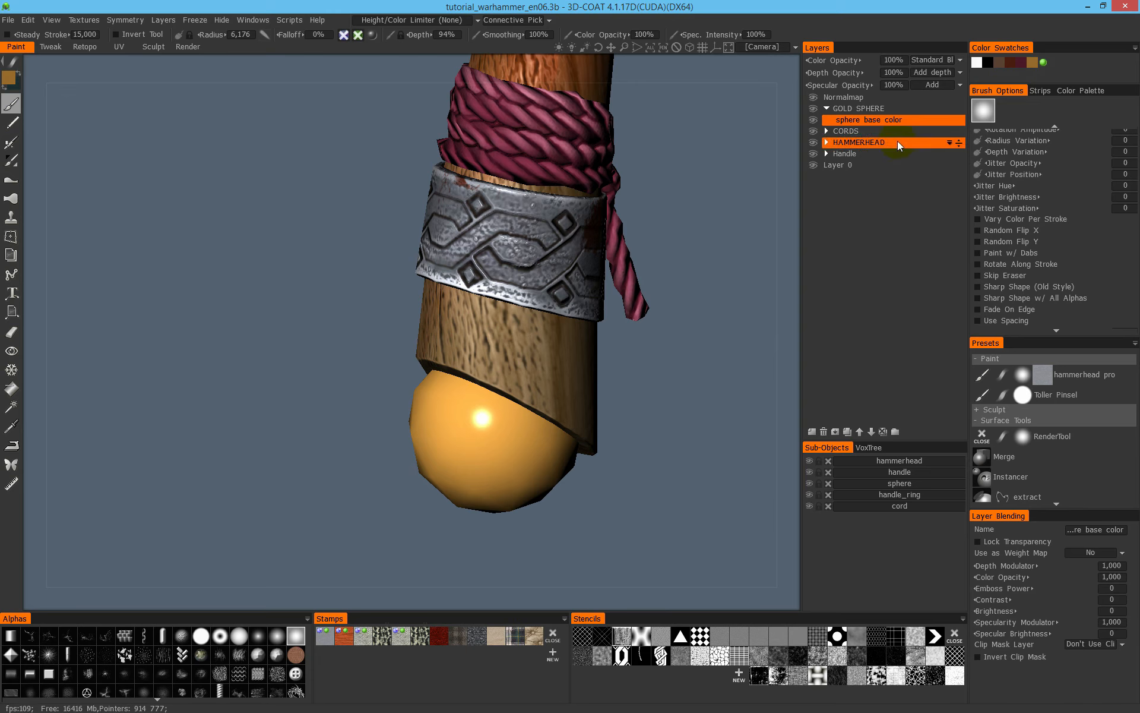
mouse_move(521, 419)
alt+mouse_down()
mouse_move(524, 360)
mouse_move(520, 415)
alt+mouse_up()
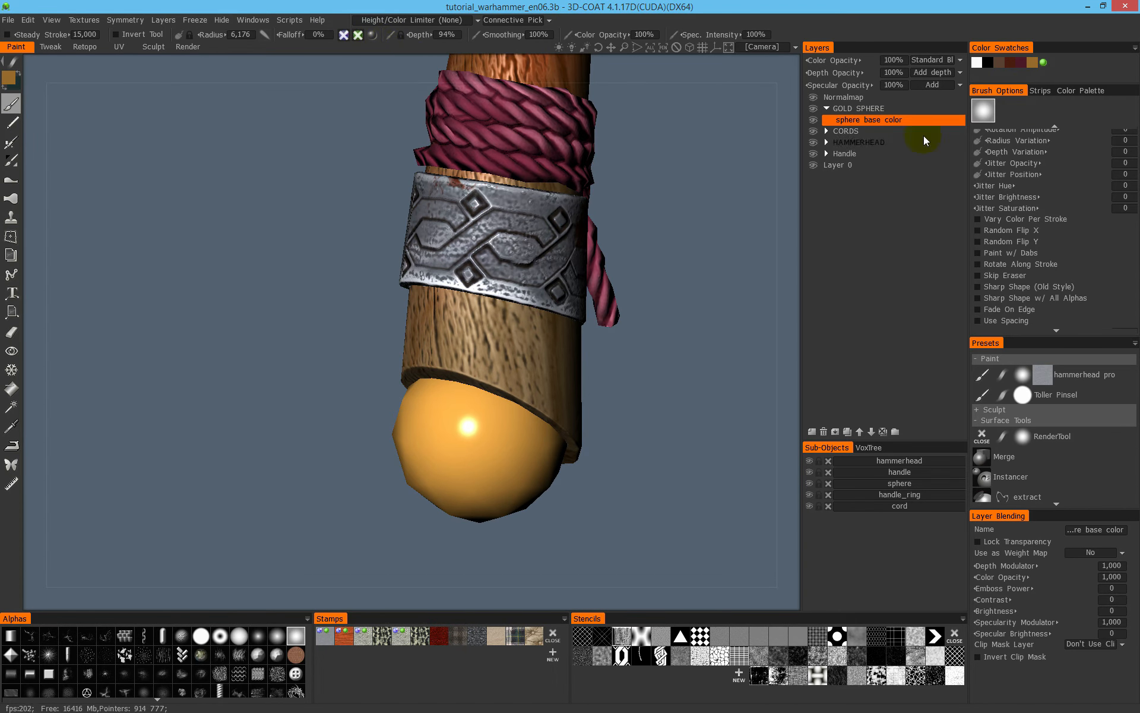
key(ctrl+z)
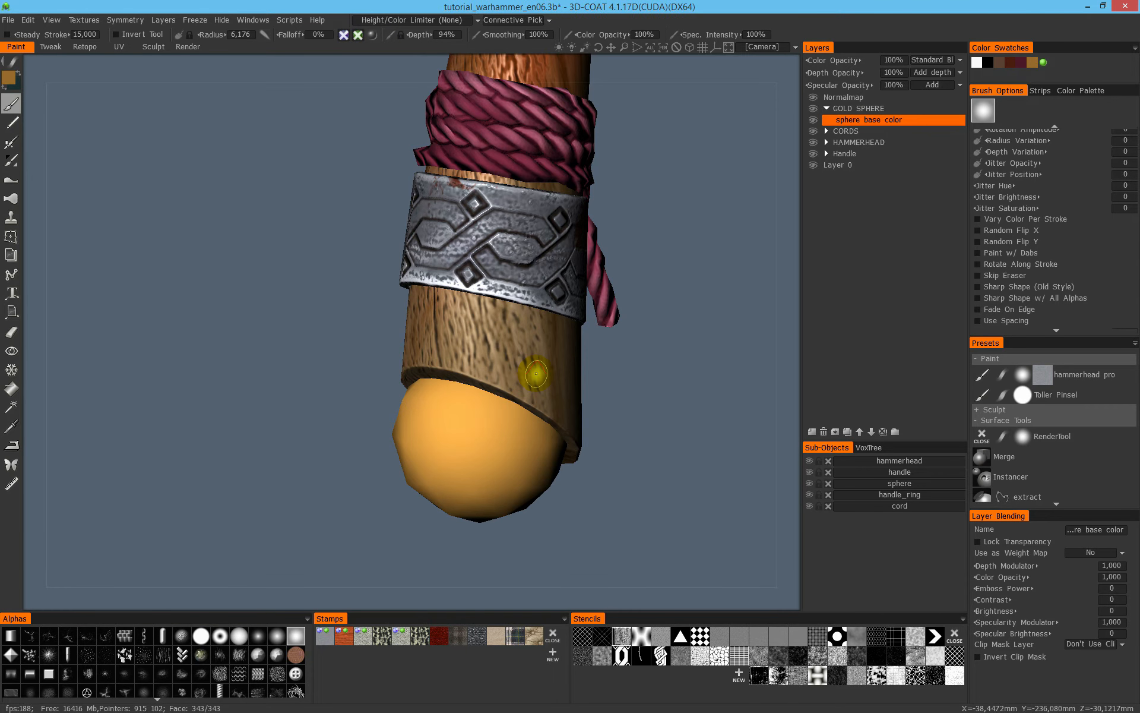
- Add a layer named sphere specularity above sphere base color in the GOLD SPHERE folder
drag(814, 440, 813, 439)
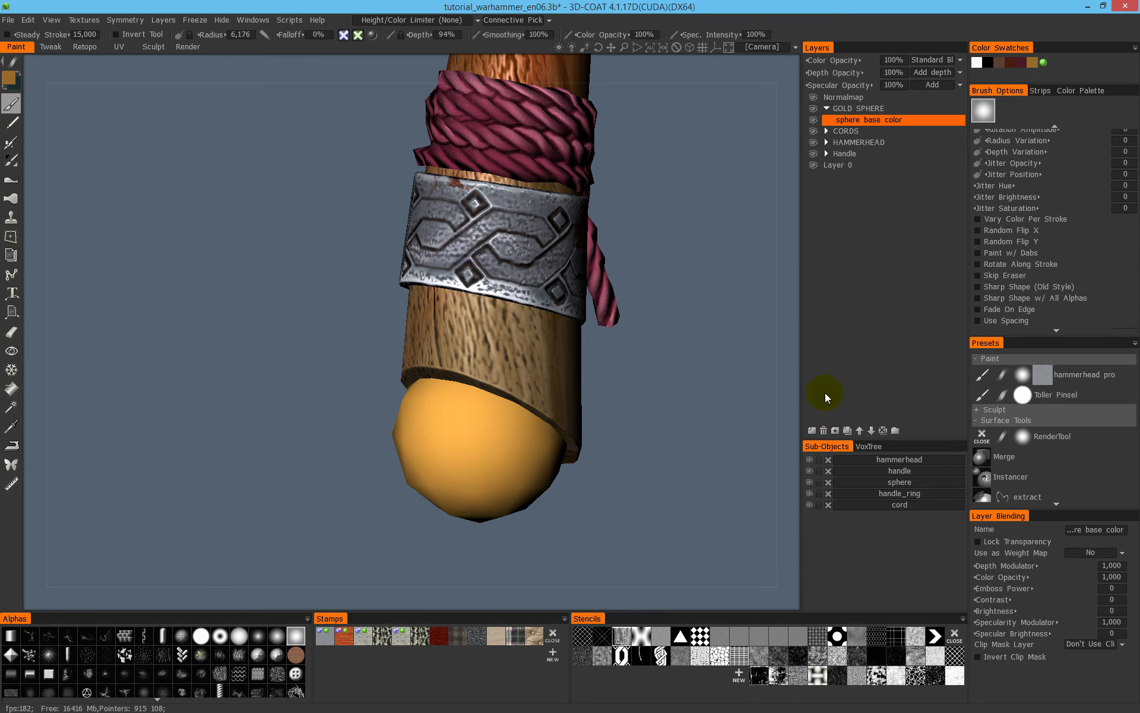
click(811, 432)
double_click(854, 121)
text(spher)
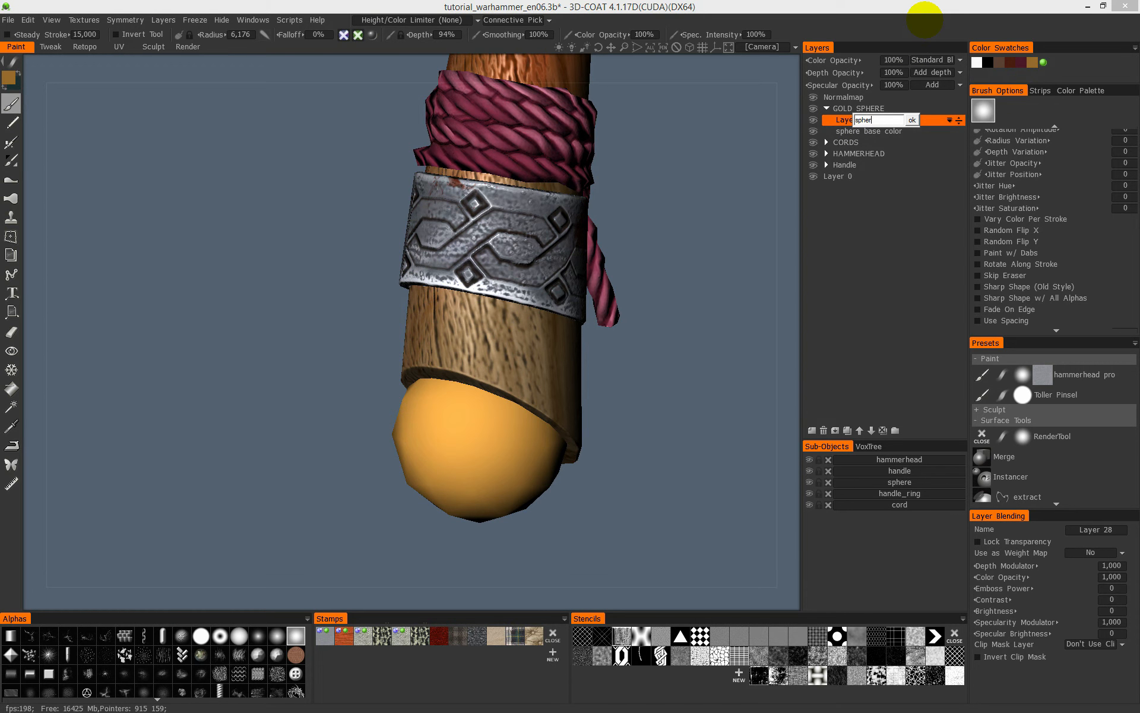
text(e specularity)
click(925, 23)
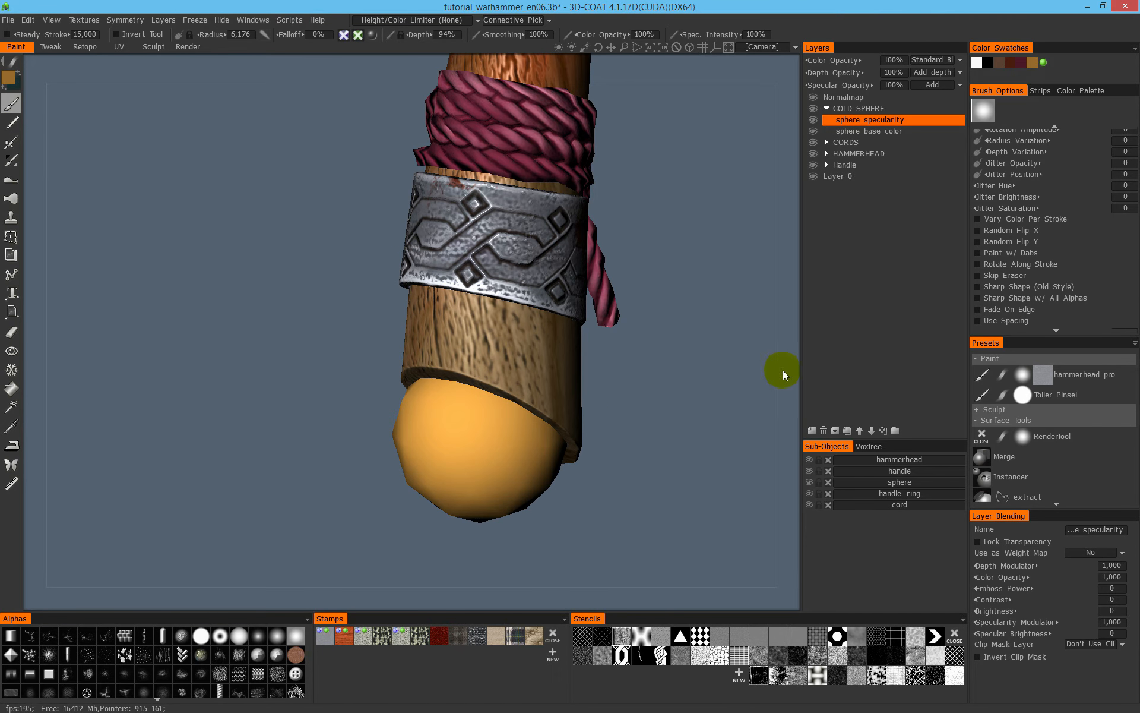
- Enlarge the brush radius to 21,479 and switch to the specular display, undoing the test strokes on the sphere
right_drag(480, 432, 507, 430)
mouse_move(507, 430)
mouse_down()
mouse_move(479, 443)
mouse_move(496, 461)
mouse_up()
drag(587, 415, 617, 370)
key(4)
key(ctrl+z)
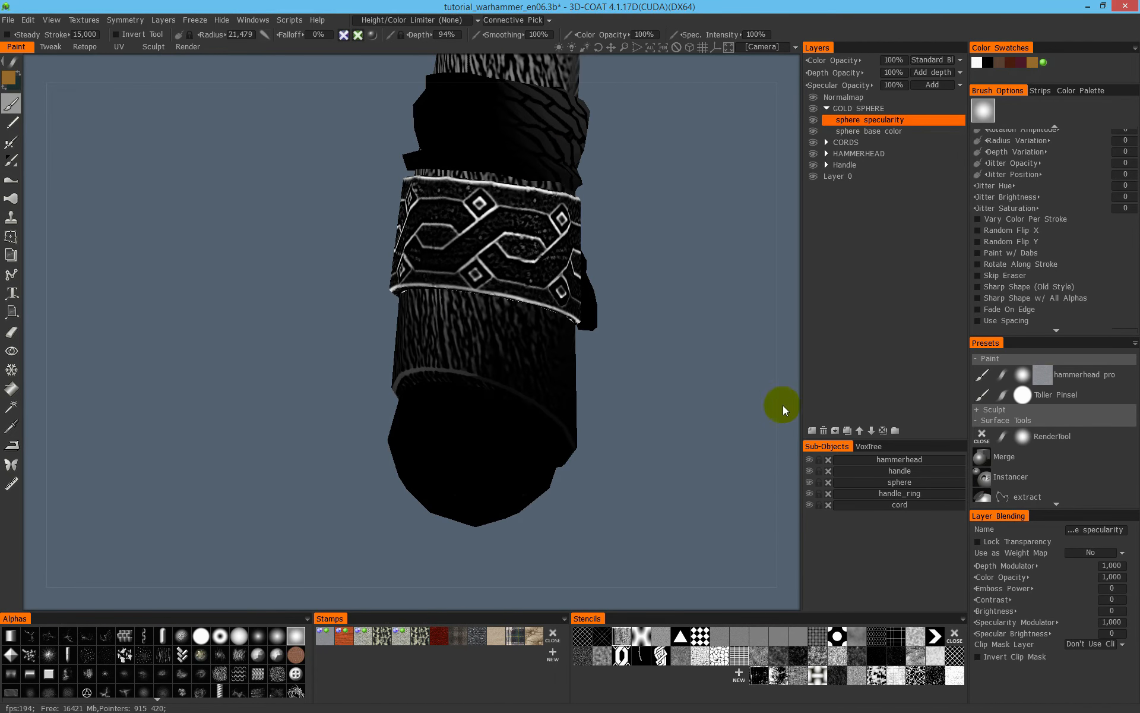
- Isolate the sphere sub-object by hiding all the other hammer parts
alt+click(810, 482)
middle_drag(553, 447, 518, 356)
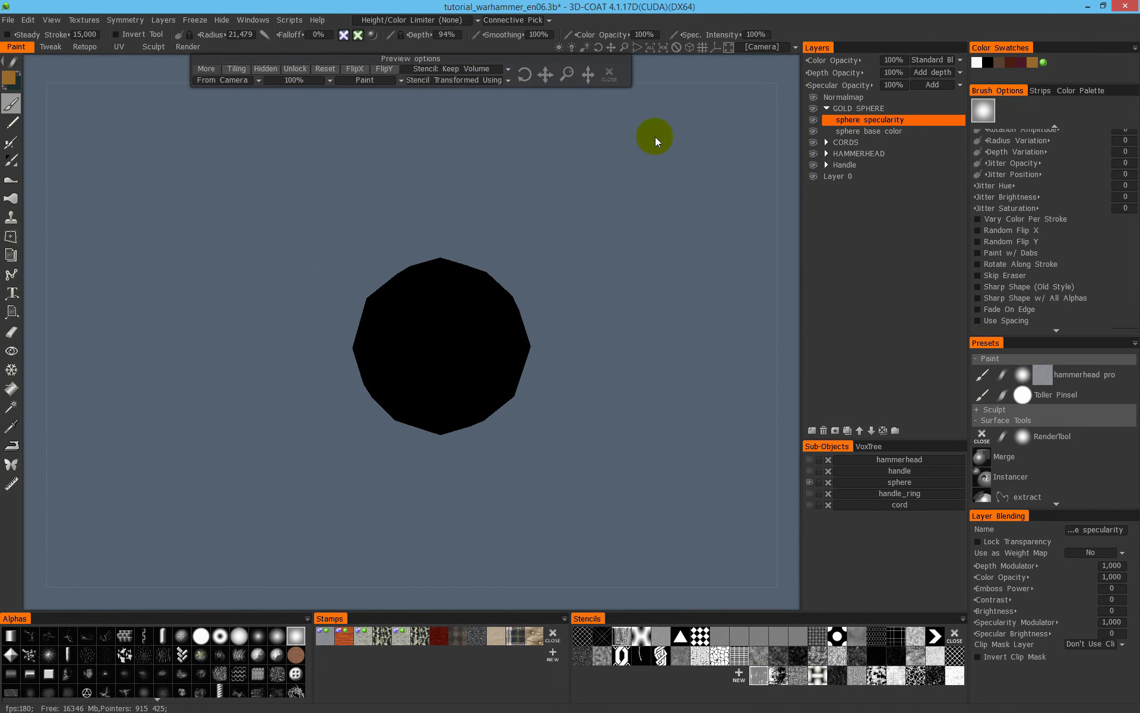
- Paint specularity through the cracked stencil on the first side of the sphere, in the sphere specularity layer
scroll(458, 323, down, 1)
mouse_move(447, 315)
mouse_down()
mouse_move(439, 380)
mouse_move(461, 316)
mouse_move(479, 362)
mouse_up()
drag(545, 289, 635, 190)
drag(444, 315, 471, 351)
mouse_move(525, 75)
mouse_down()
mouse_move(575, 187)
mouse_move(675, 204)
mouse_move(532, 159)
mouse_up()
mouse_move(451, 332)
mouse_down()
mouse_move(405, 361)
mouse_move(476, 386)
mouse_up()
drag(560, 351, 607, 226)
drag(525, 74, 546, 196)
mouse_move(469, 380)
mouse_down()
mouse_move(510, 372)
mouse_move(494, 356)
mouse_up()
mouse_move(575, 247)
mouse_down()
mouse_move(643, 279)
mouse_move(701, 280)
mouse_up()
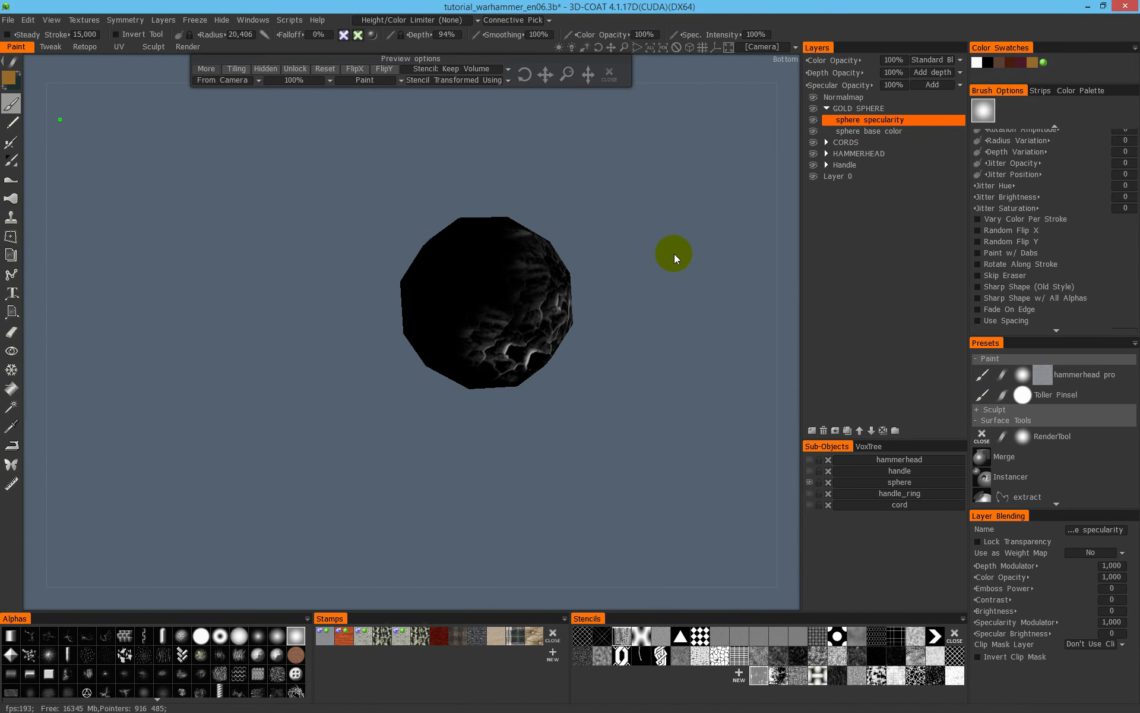
- Extend the cracked specular pattern onto the adjoining side of the sphere, repositioning the stencil between strokes
drag(585, 270, 660, 287)
drag(525, 74, 733, 164)
mouse_move(536, 278)
mouse_down()
mouse_move(526, 286)
mouse_move(583, 315)
mouse_up()
mouse_move(606, 252)
mouse_down()
mouse_move(454, 281)
mouse_move(465, 302)
mouse_up()
mouse_move(525, 74)
mouse_down()
mouse_move(493, 278)
mouse_move(475, 303)
mouse_up()
mouse_move(430, 358)
mouse_down()
mouse_move(429, 386)
mouse_move(376, 382)
mouse_up()
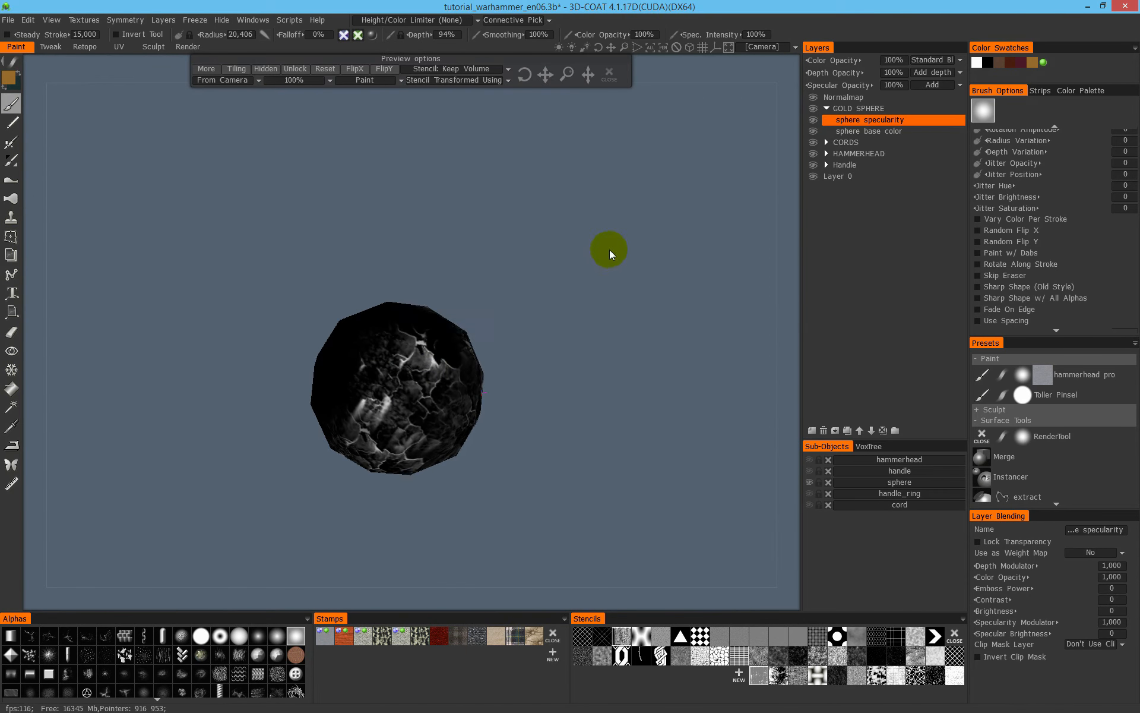
- Paint the cracked specular pattern over further black areas around the sphere
drag(449, 316, 680, 304)
mouse_move(546, 74)
mouse_down()
mouse_move(581, 389)
mouse_move(712, 260)
mouse_move(425, 213)
mouse_move(440, 268)
mouse_up()
mouse_move(481, 368)
mouse_down()
mouse_move(482, 413)
mouse_move(505, 437)
mouse_up()
mouse_move(525, 74)
mouse_down()
mouse_move(614, 211)
mouse_move(574, 308)
mouse_move(615, 191)
mouse_move(564, 173)
mouse_move(646, 198)
mouse_move(658, 247)
mouse_up()
alt+drag(543, 356, 695, 255)
alt+middle_drag(695, 256, 454, 266)
alt+drag(454, 265, 437, 259)
drag(524, 187, 429, 195)
- Fill the remaining black gaps on the sphere with the cracked stencil's specularity
mouse_move(450, 333)
mouse_down()
mouse_move(375, 344)
mouse_move(351, 392)
mouse_up()
alt+drag(480, 248, 527, 380)
mouse_move(527, 273)
mouse_down()
mouse_move(601, 343)
mouse_move(643, 466)
mouse_up()
mouse_move(380, 386)
mouse_down()
mouse_move(350, 410)
mouse_move(375, 397)
mouse_up()
mouse_move(555, 324)
alt+mouse_down()
mouse_move(583, 308)
mouse_move(508, 298)
alt+mouse_up()
drag(594, 285, 577, 154)
drag(555, 309, 516, 195)
drag(430, 336, 445, 339)
alt+drag(577, 351, 689, 441)
- Clear the stencil and compare the sphere's highlights in the shaded and specular displays from several sides
key(2)
mouse_move(525, 387)
alt+mouse_down()
mouse_move(405, 425)
mouse_move(484, 476)
mouse_move(475, 378)
alt+mouse_up()
alt+right_drag(476, 378, 530, 348)
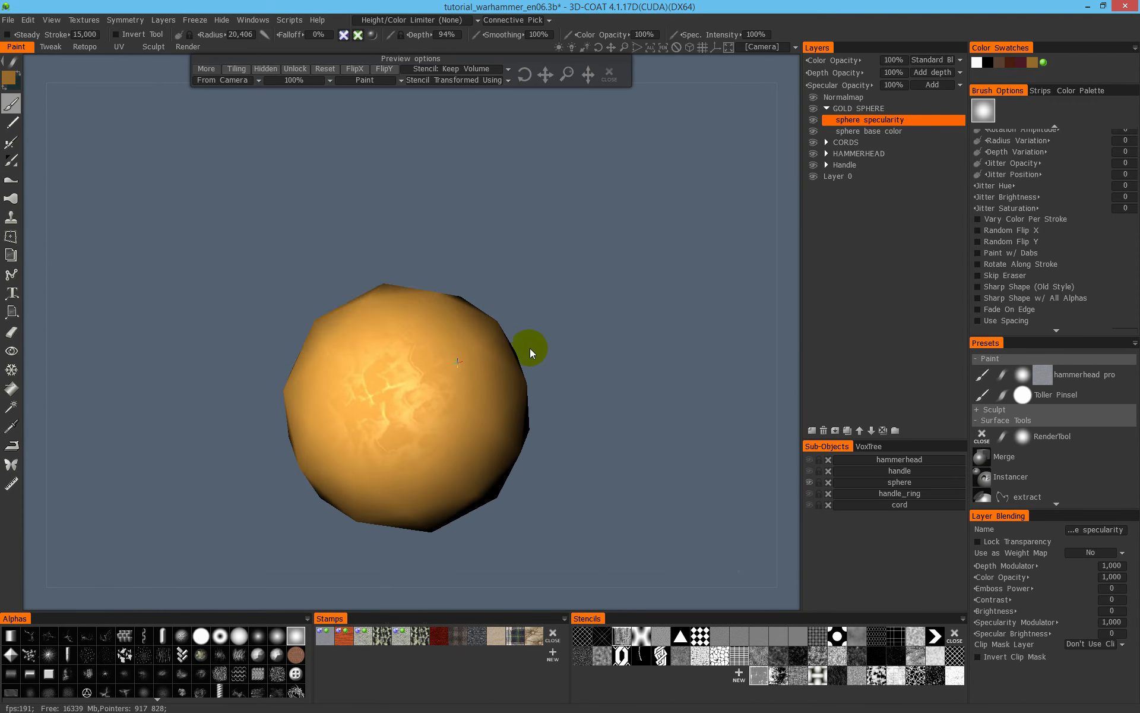
alt+middle_drag(530, 348, 654, 341)
click(609, 74)
alt+drag(564, 363, 621, 378)
key(4)
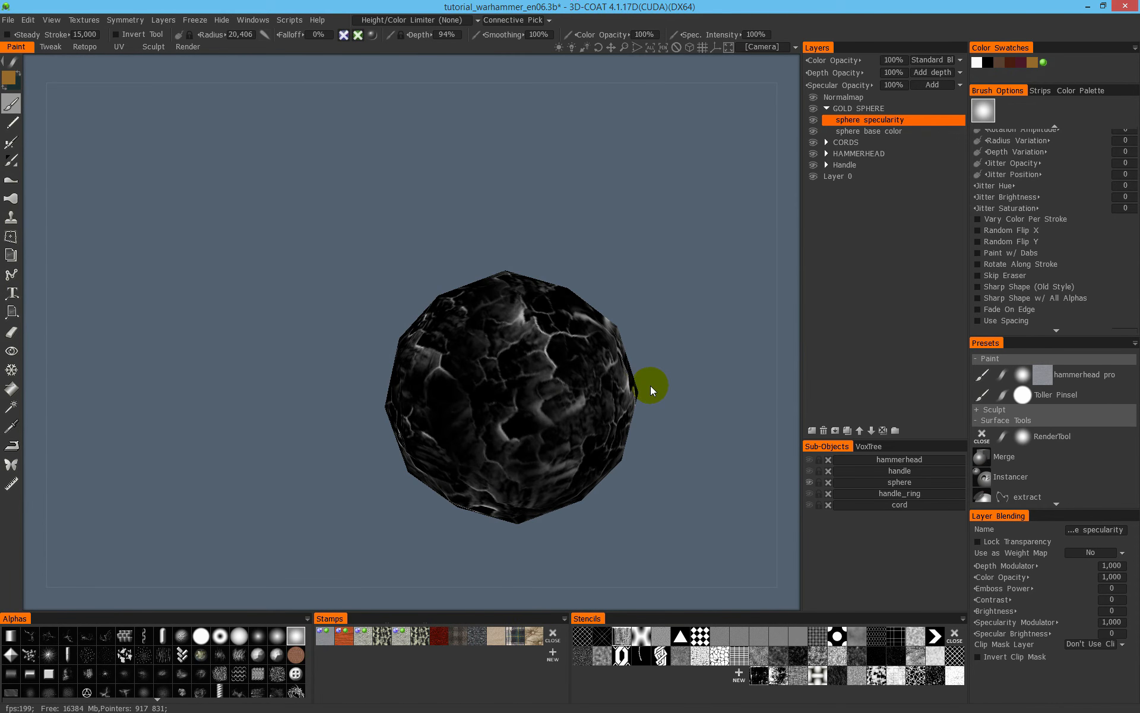
key(2)
alt+drag(622, 421, 526, 402)
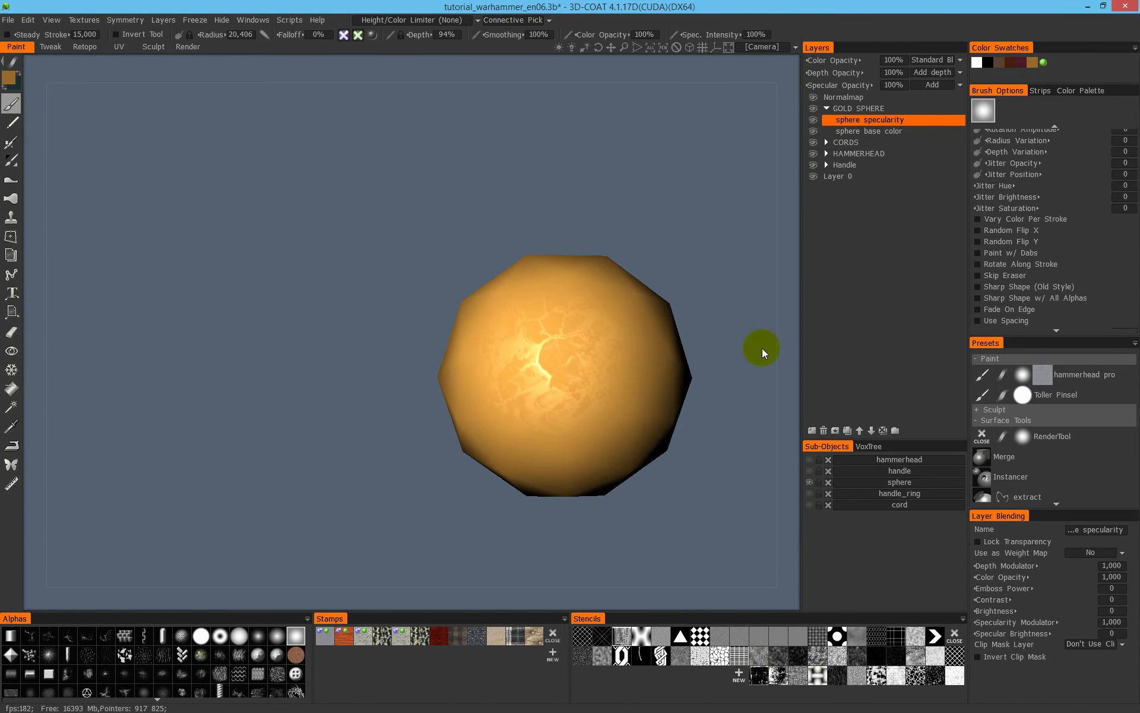
middle_drag(692, 212, 525, 215)
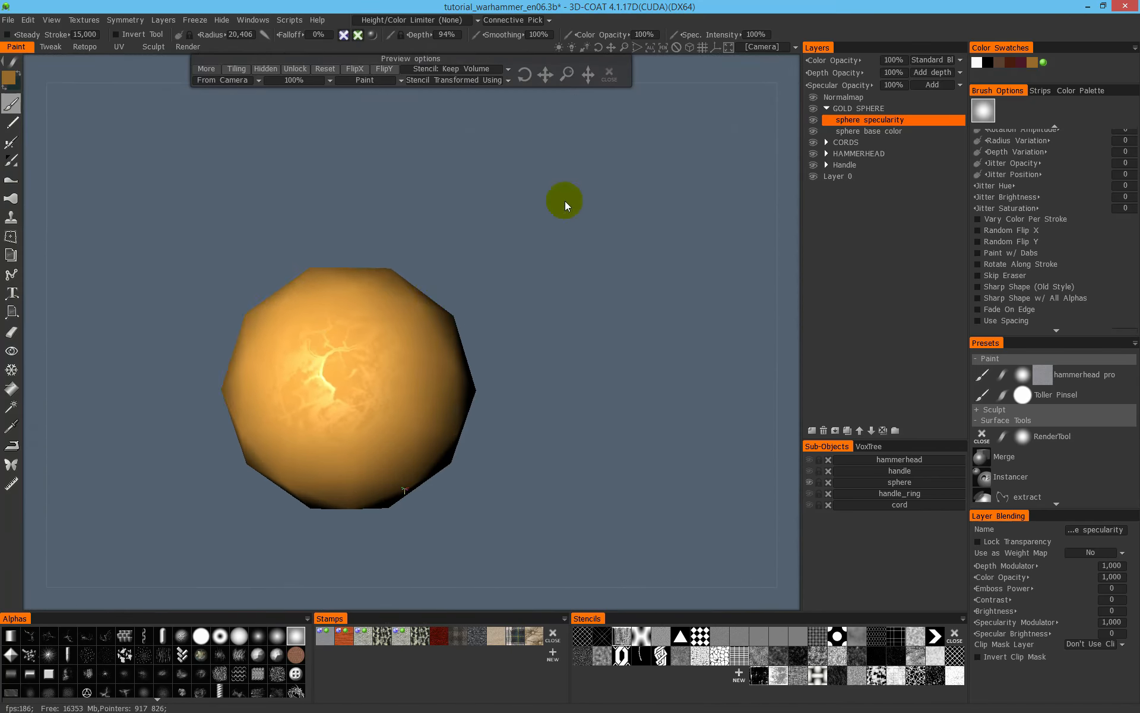
- Choose the scratched grunge stencil, reduce the brush radius to 11,503 and paint a first specular patch in the specular display
scroll(415, 273, down, 6)
alt+drag(414, 273, 478, 198)
alt+right_drag(499, 213, 611, 186)
alt+drag(612, 187, 510, 276)
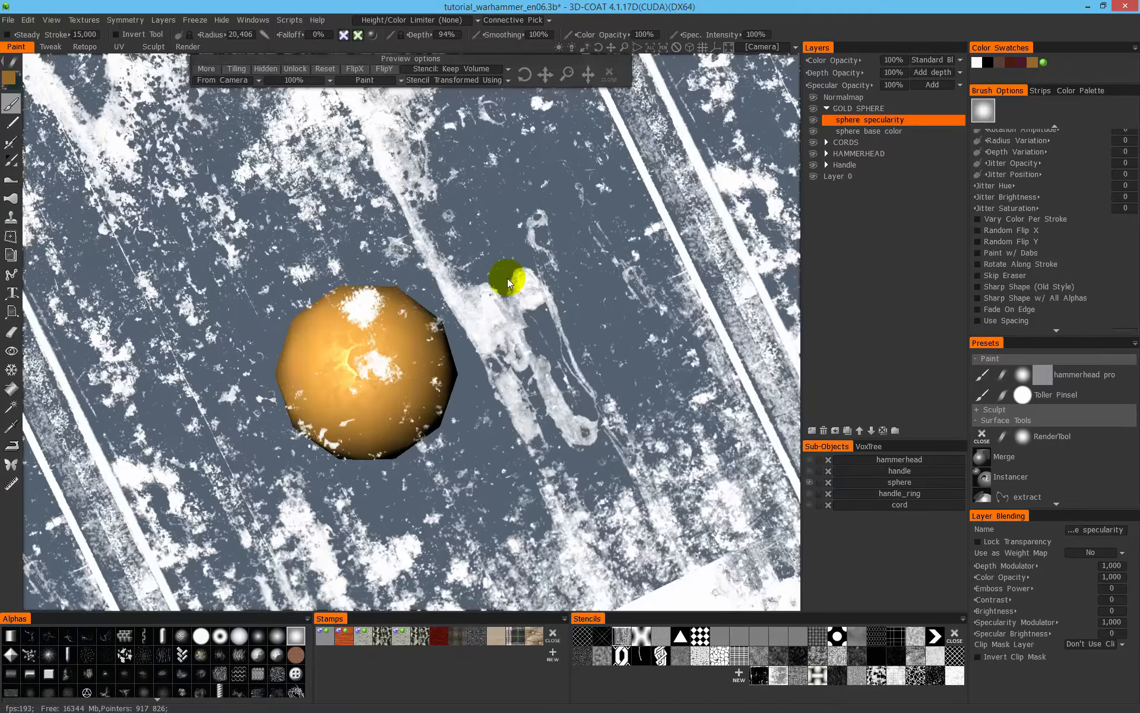
right_drag(508, 272, 704, 190)
middle_drag(703, 190, 476, 353)
click(368, 366)
right_drag(458, 324, 581, 275)
click(463, 331)
mouse_move(463, 331)
alt+mouse_down()
mouse_move(561, 265)
mouse_move(654, 226)
alt+mouse_up()
mouse_move(451, 465)
mouse_down()
mouse_move(431, 473)
mouse_move(526, 410)
mouse_up()
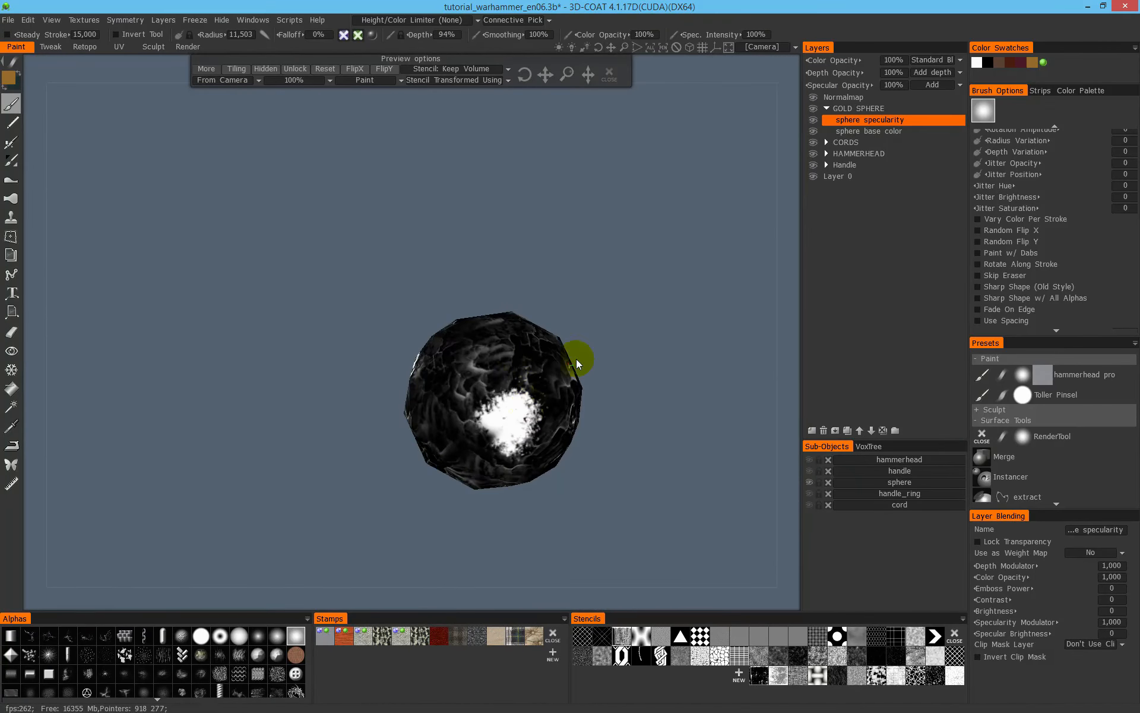
- Paint white specular blotches around the sphere through the grunge stencil, turning it between strokes
drag(576, 358, 666, 227)
drag(505, 344, 508, 416)
drag(630, 297, 664, 291)
mouse_move(661, 436)
mouse_down()
mouse_move(658, 464)
mouse_move(695, 398)
mouse_up()
mouse_move(518, 371)
mouse_down()
mouse_move(515, 392)
mouse_move(516, 378)
mouse_up()
mouse_move(632, 320)
mouse_down()
mouse_move(658, 364)
mouse_move(643, 466)
mouse_up()
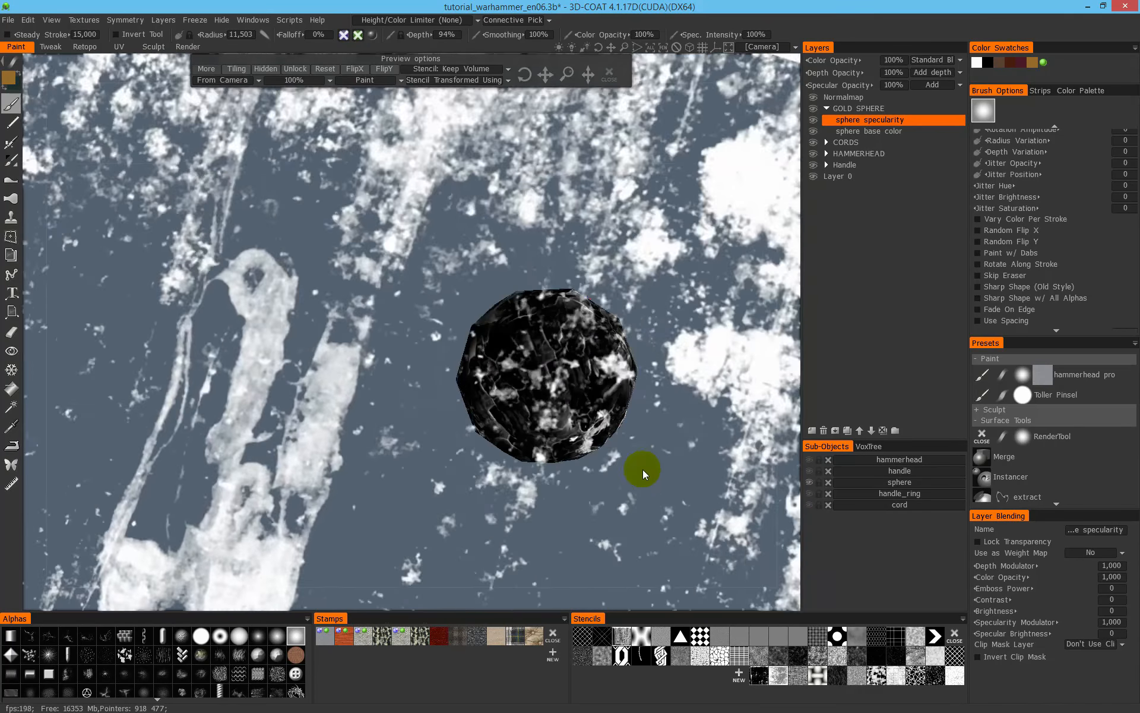
drag(526, 378, 546, 345)
drag(535, 190, 537, 182)
mouse_move(519, 380)
mouse_down()
mouse_move(530, 399)
mouse_move(549, 357)
mouse_up()
drag(677, 297, 744, 251)
drag(564, 365, 596, 365)
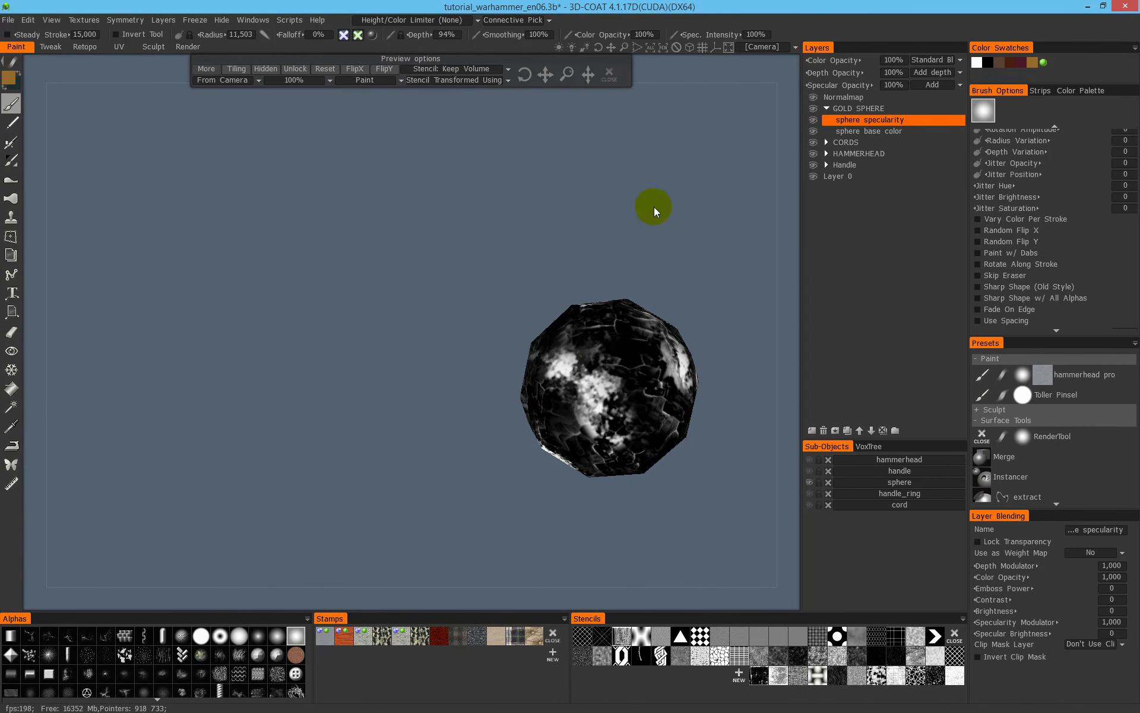
- Clear the stencil and examine the sphere's highlights in the shaded display from several angles
click(609, 74)
key(4)
alt+right_drag(654, 359, 500, 361)
mouse_move(500, 364)
alt+mouse_down()
mouse_move(685, 359)
mouse_move(525, 301)
alt+mouse_up()
alt+right_drag(525, 300, 665, 312)
alt+middle_drag(664, 312, 416, 268)
mouse_move(411, 274)
alt+mouse_down()
mouse_move(471, 314)
mouse_move(543, 268)
mouse_move(300, 233)
mouse_move(303, 364)
mouse_move(335, 304)
mouse_move(406, 257)
alt+mouse_up()
alt+right_drag(424, 185, 530, 262)
alt+middle_drag(530, 262, 627, 266)
alt+drag(526, 168, 529, 115)
- Enable depth painting for the brush and undo the test relief strokes on the sphere
click(344, 35)
mouse_move(475, 326)
mouse_down()
mouse_move(516, 305)
mouse_move(544, 324)
mouse_move(518, 359)
mouse_up()
key(ctrl+z)
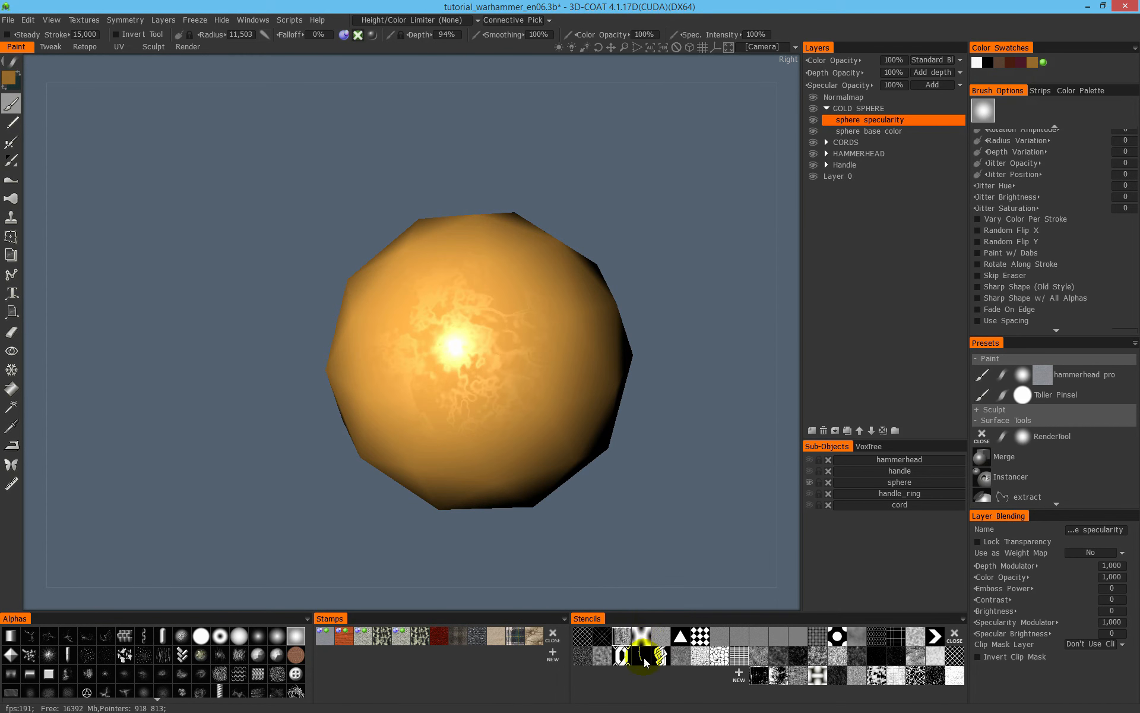
key(ctrl+z)
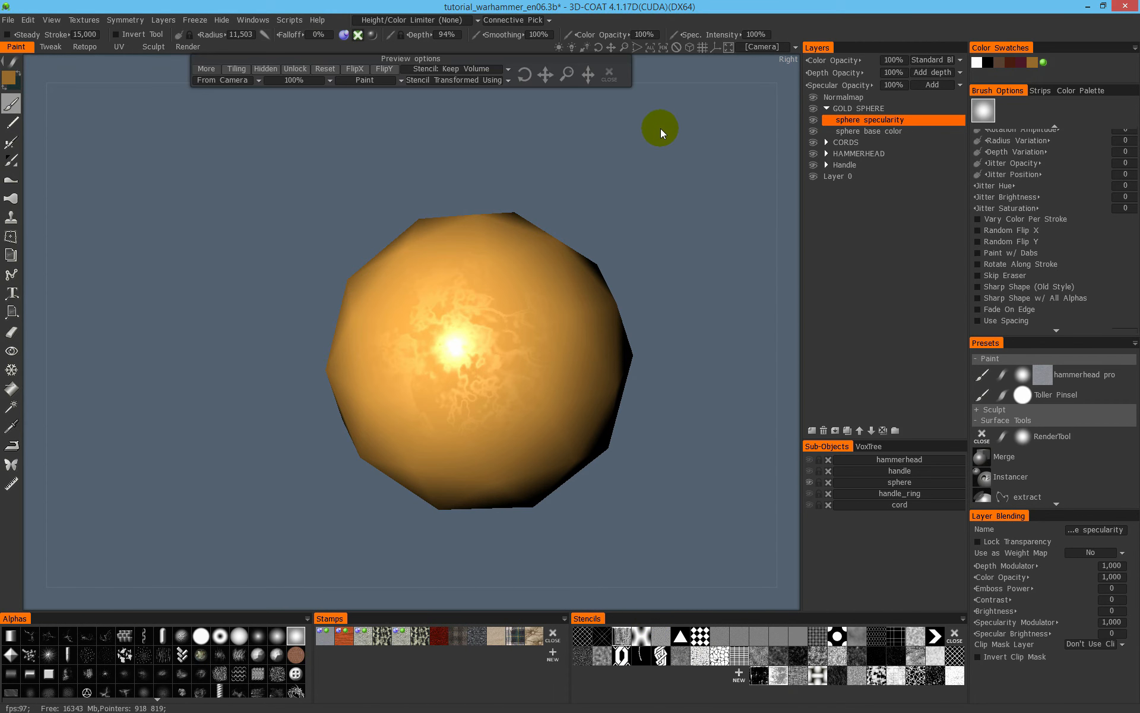
mouse_move(500, 340)
mouse_down()
mouse_move(504, 315)
mouse_move(486, 441)
mouse_up()
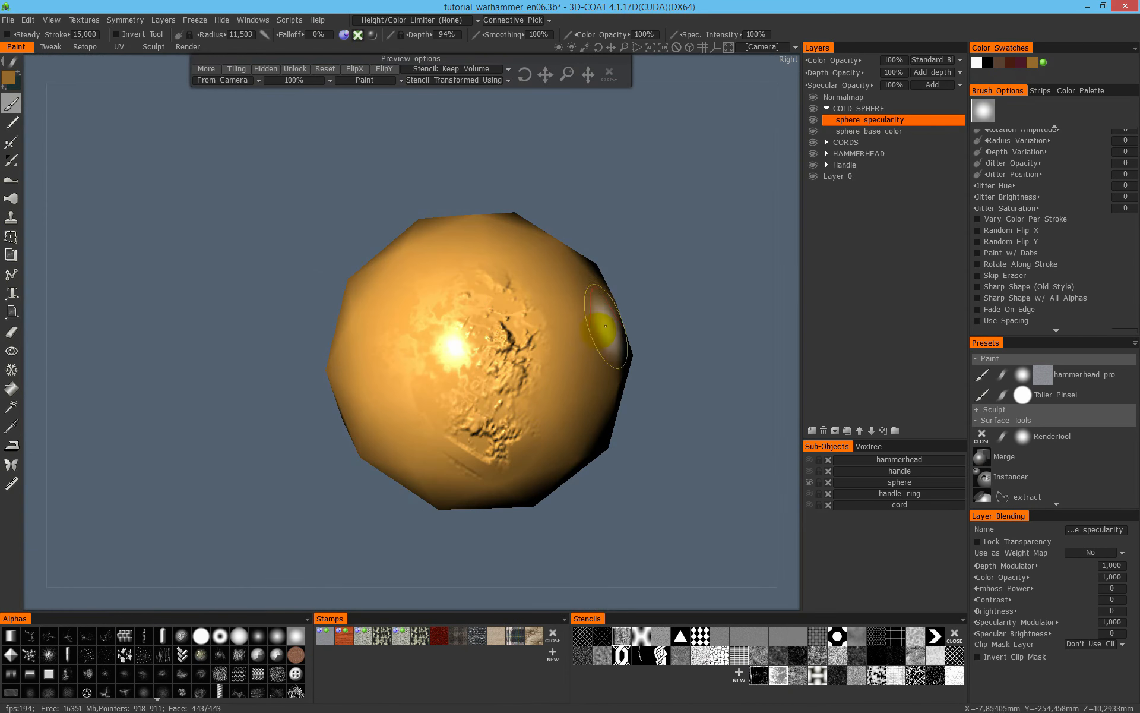
key(ctrl+z)
- Set the brush depth to 3% and paint a first patch of relief through the grunge stencil
right_drag(673, 244, 617, 273)
right_click(674, 213)
right_drag(656, 209, 707, 357)
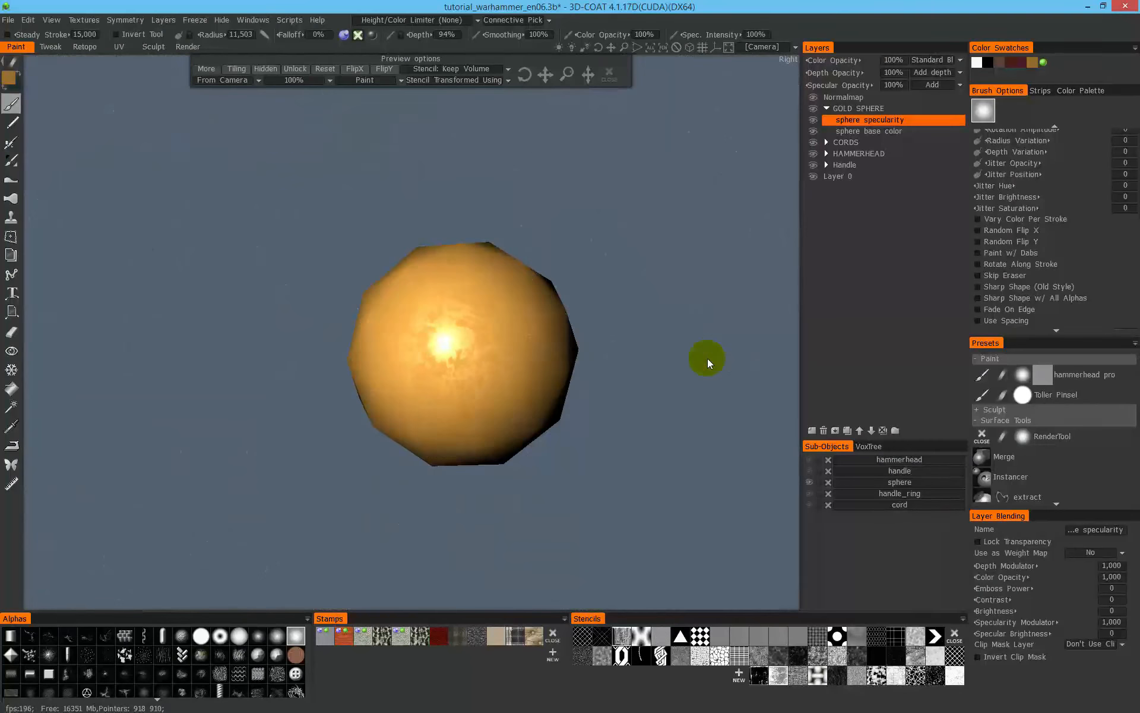
click(436, 36)
text(3)
key(Return)
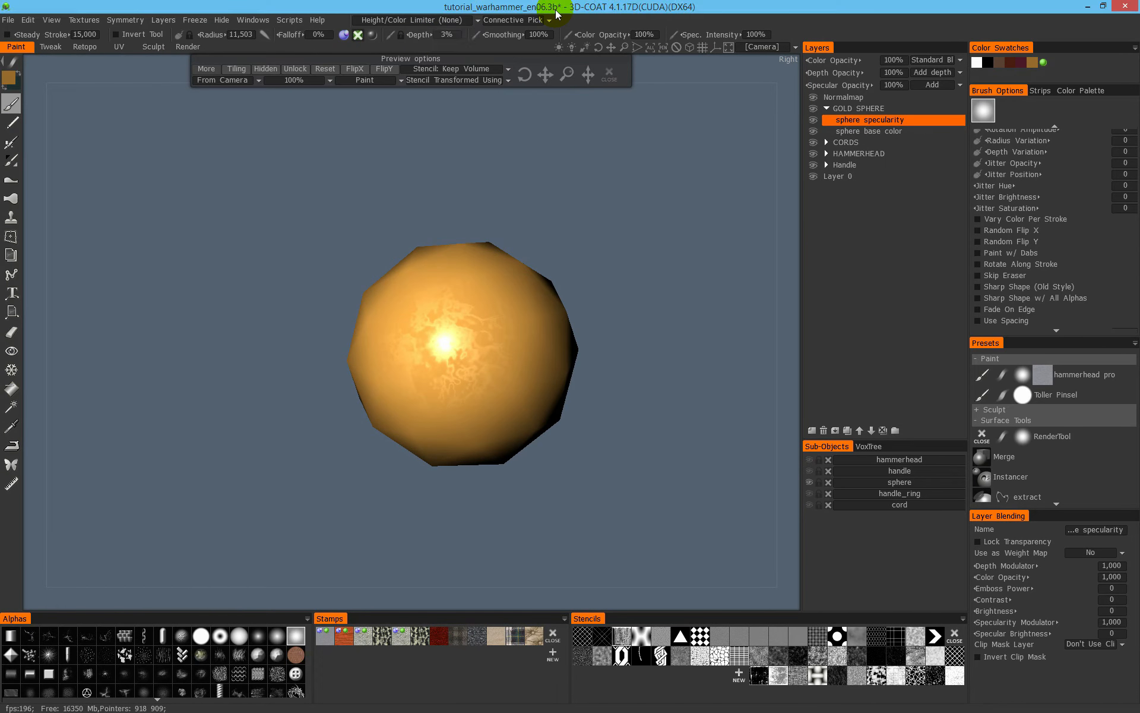
drag(581, 356, 661, 245)
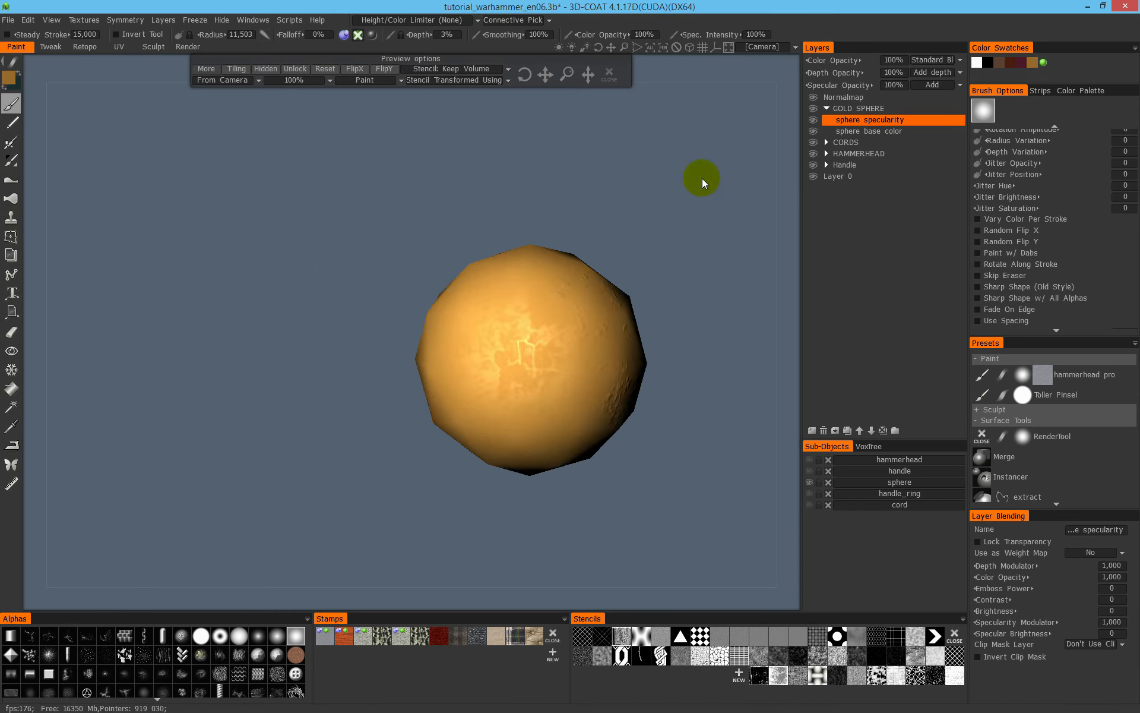
- Paint fine relief and specularity on more sides of the sphere, shifting the grunge stencil between strokes
alt+drag(564, 361, 584, 296)
alt+drag(542, 254, 671, 280)
right_drag(671, 281, 667, 283)
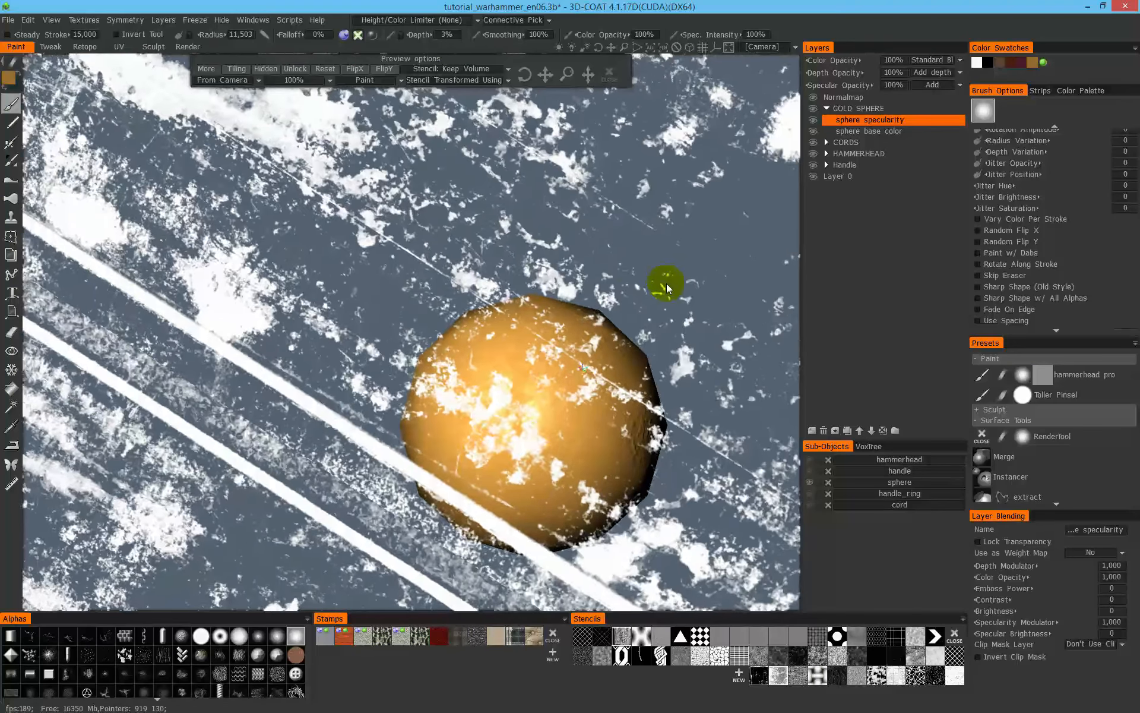
alt+drag(544, 444, 645, 285)
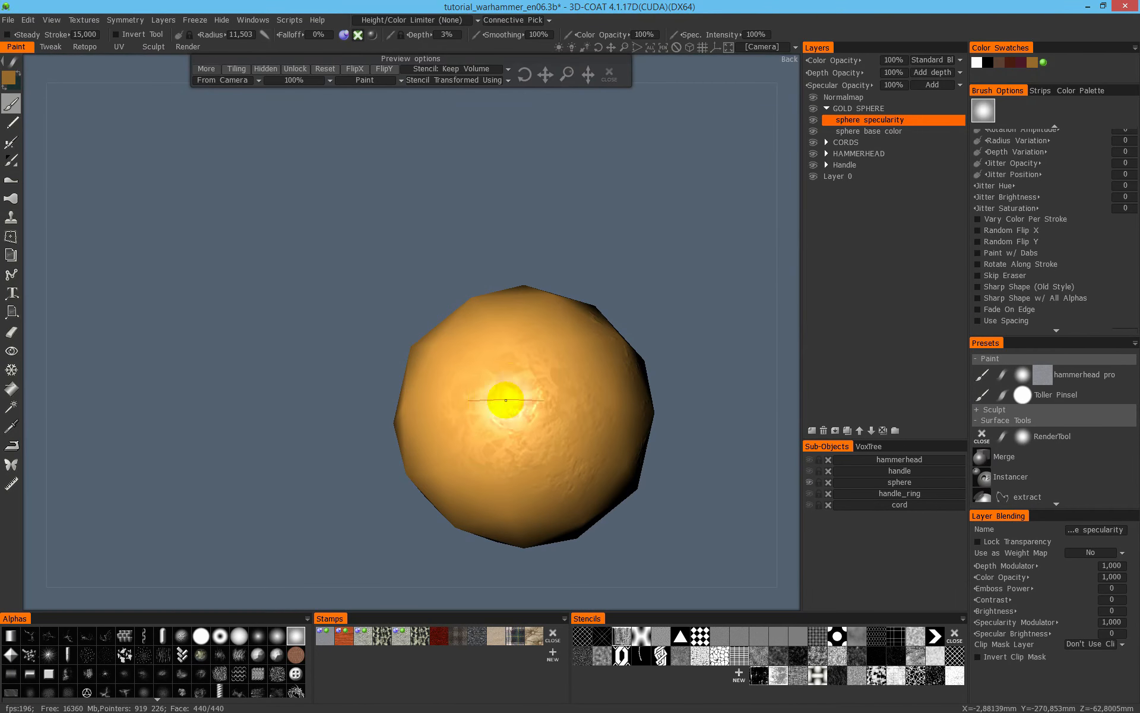
alt+drag(625, 228, 750, 259)
alt+drag(568, 350, 679, 155)
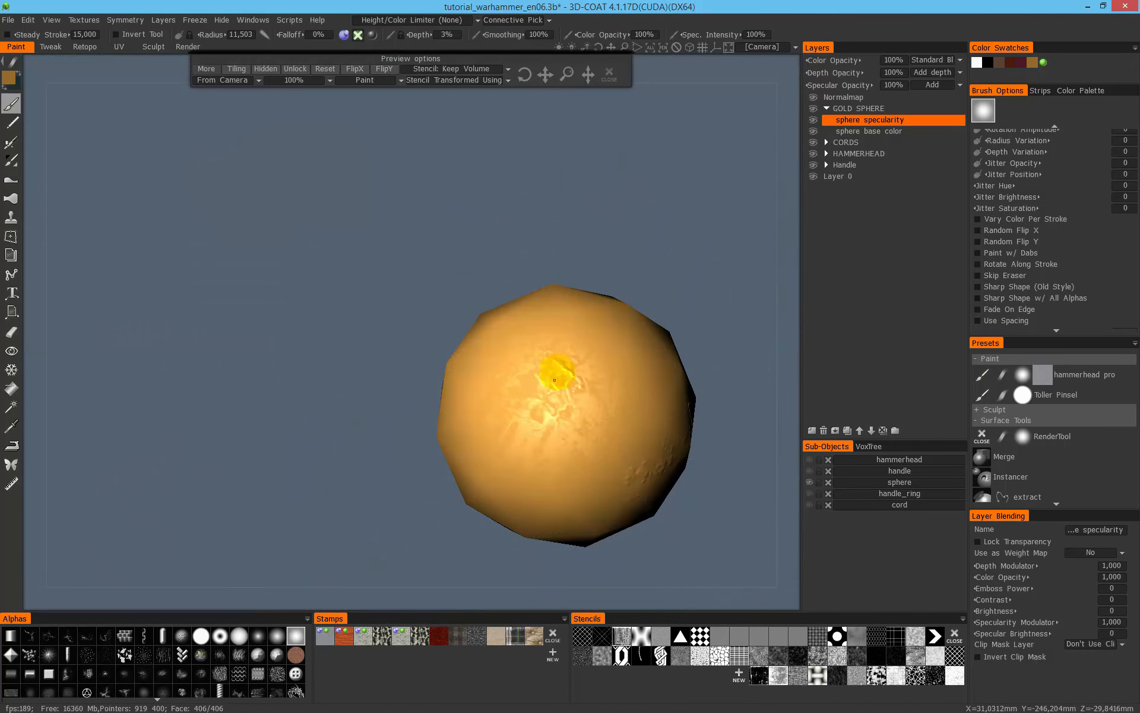
- Cover the sphere's remaining smooth areas with fine relief using the grunge stencil
alt+drag(644, 283, 713, 146)
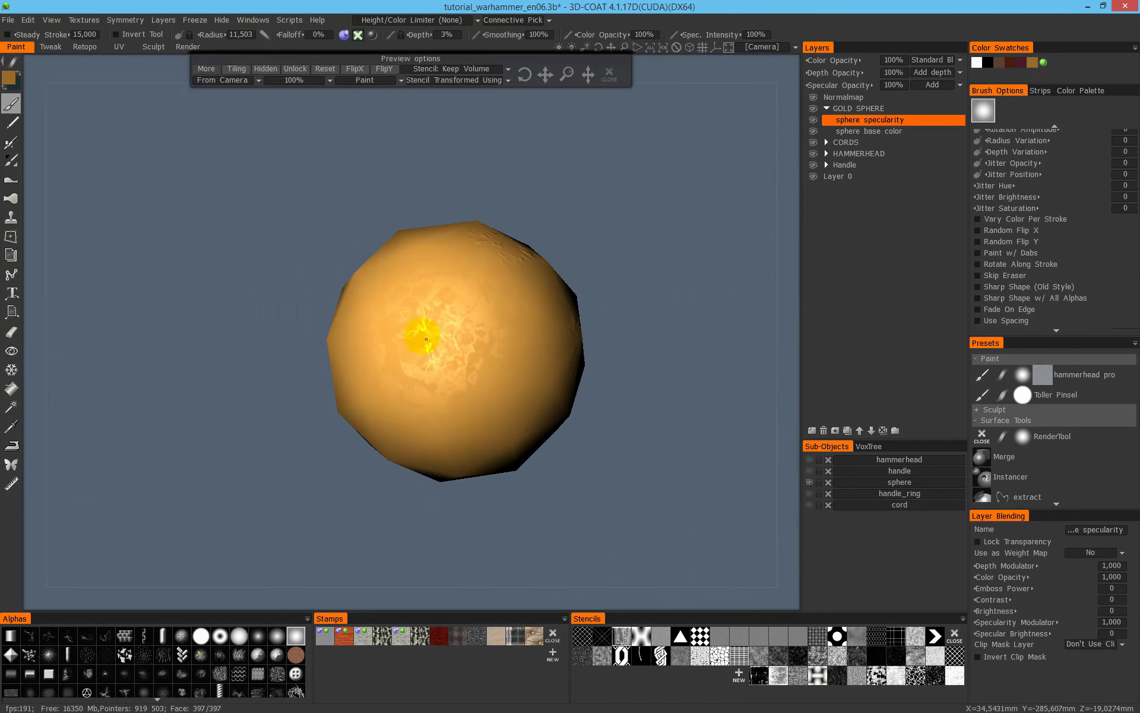
alt+drag(516, 271, 594, 238)
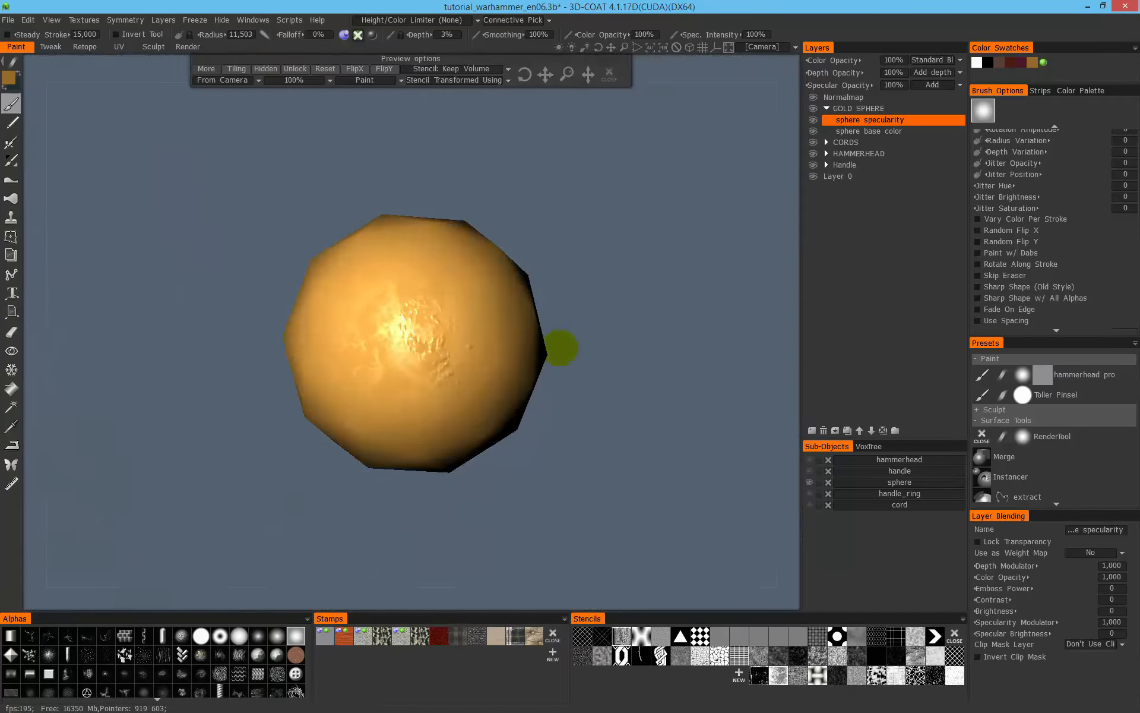
alt+drag(408, 358, 666, 238)
alt+drag(693, 376, 654, 299)
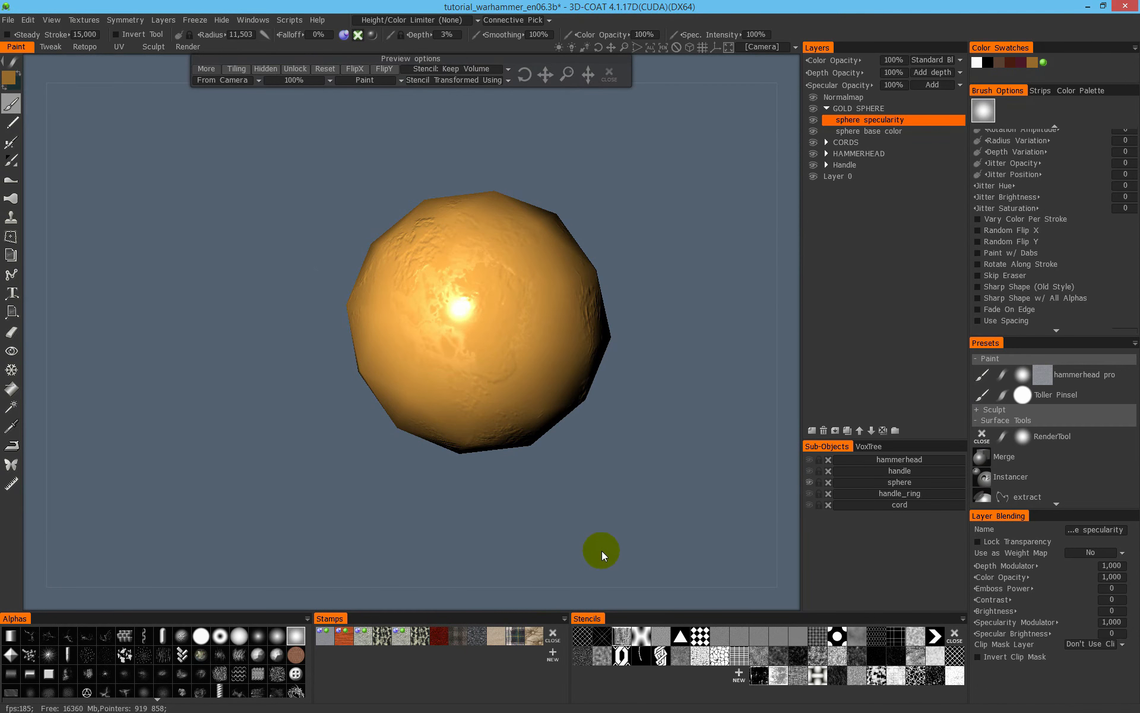
- Clear the stencil and examine the sphere's relief in the untextured shaded display
click(610, 76)
scroll(451, 309, down, 5)
mouse_move(447, 311)
alt+mouse_down()
mouse_move(382, 333)
mouse_move(466, 326)
alt+mouse_up()
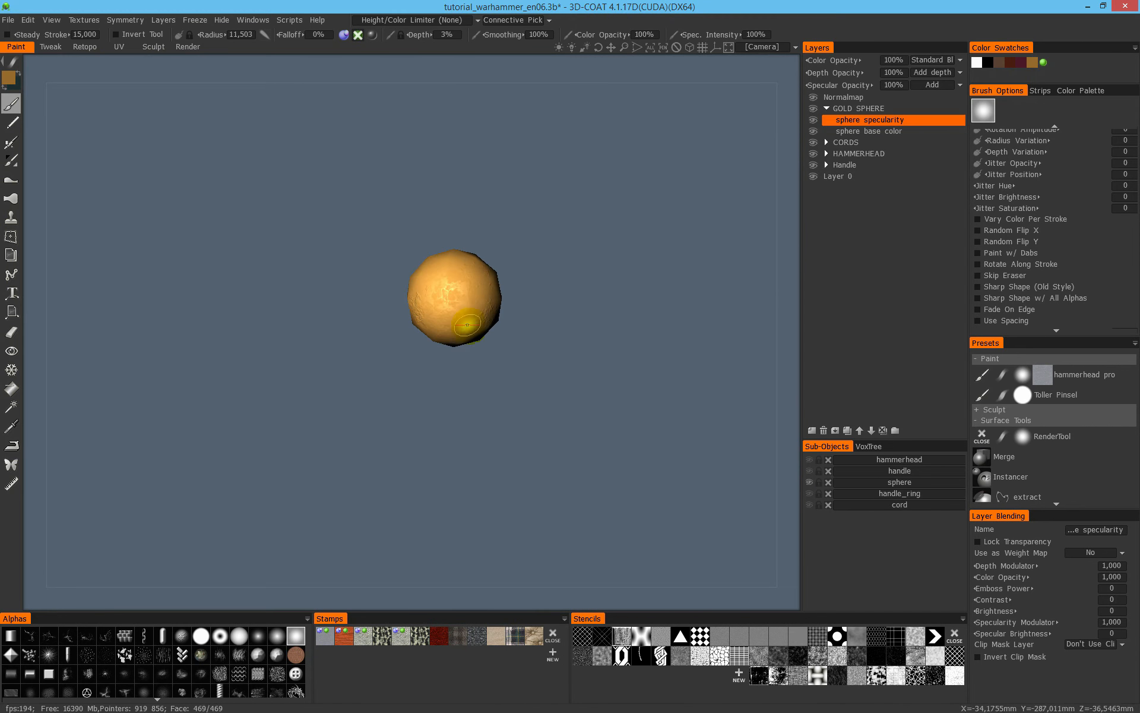
key(2)
scroll(514, 248, up, 5)
drag(564, 200, 617, 213)
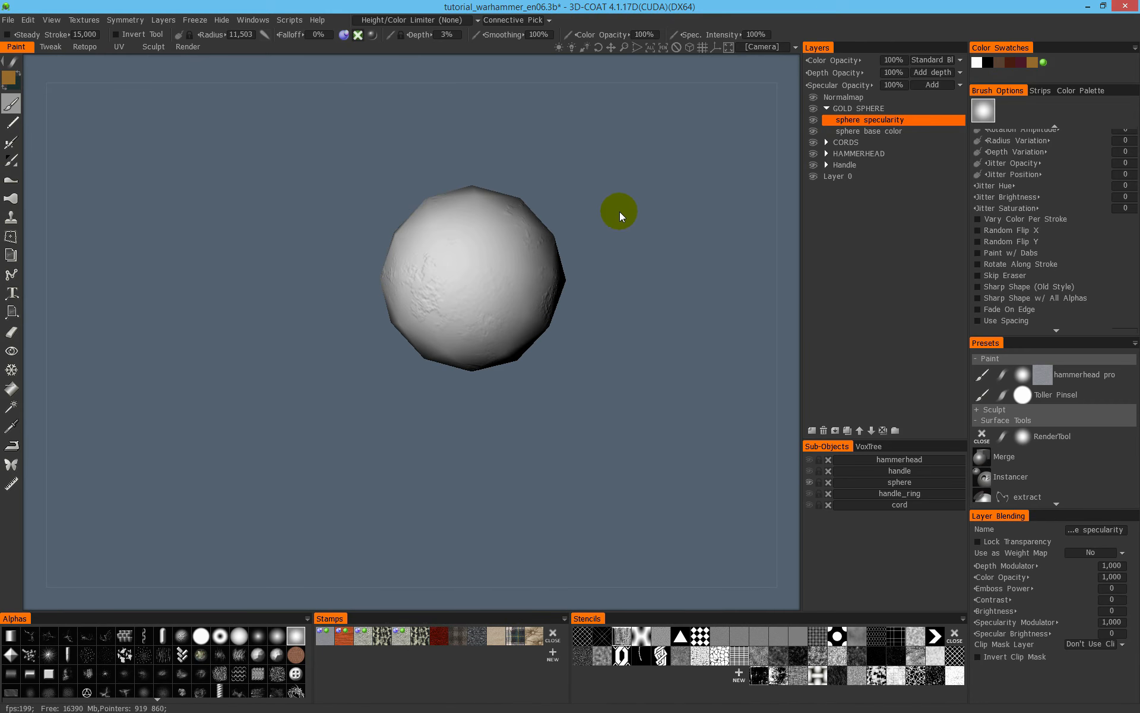
- Return to the textured display and unhide all the hammer parts
key(1)
middle_drag(607, 272, 563, 418)
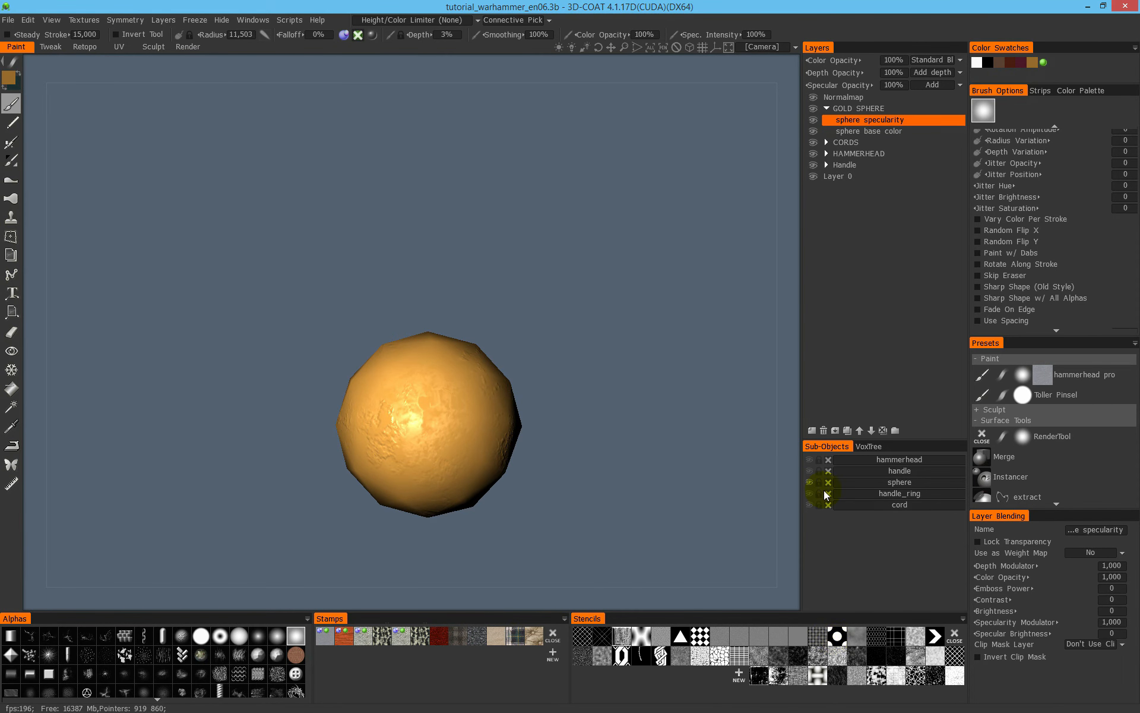
alt+click(809, 482)
mouse_move(527, 356)
alt+mouse_down()
mouse_move(469, 364)
mouse_move(494, 385)
mouse_move(518, 372)
alt+mouse_up()
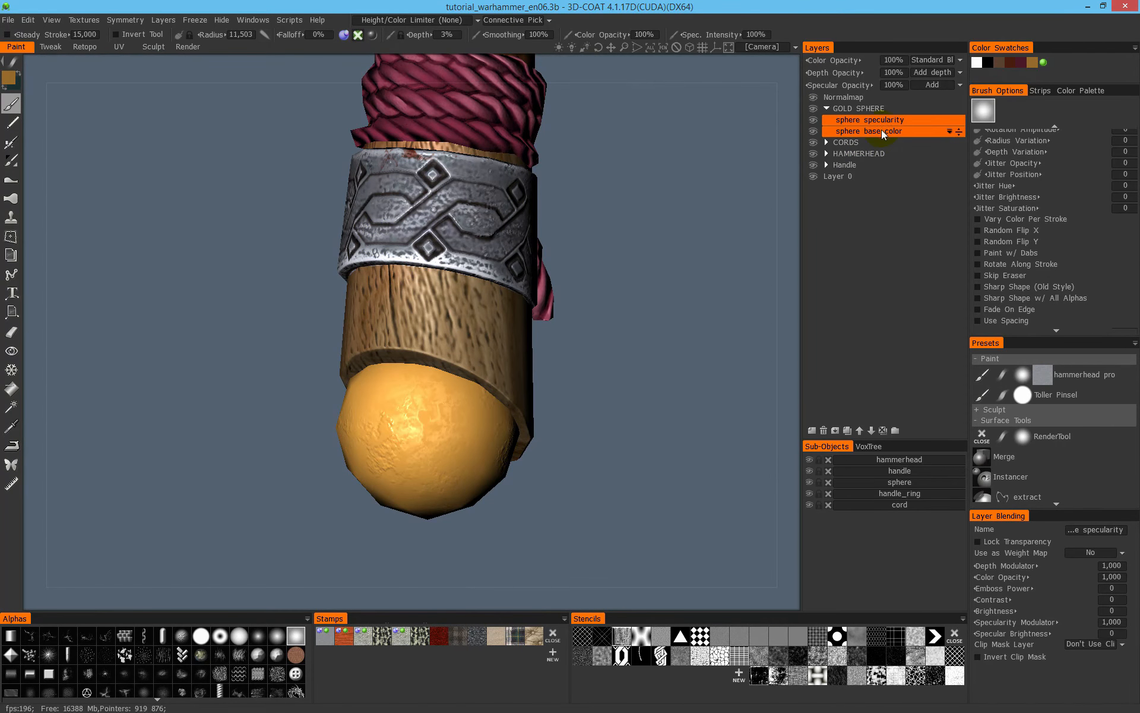
- Add a layer named sphere special color above sphere specularity in the GOLD SPHERE folder
click(812, 430)
double_click(860, 119)
text(spher)
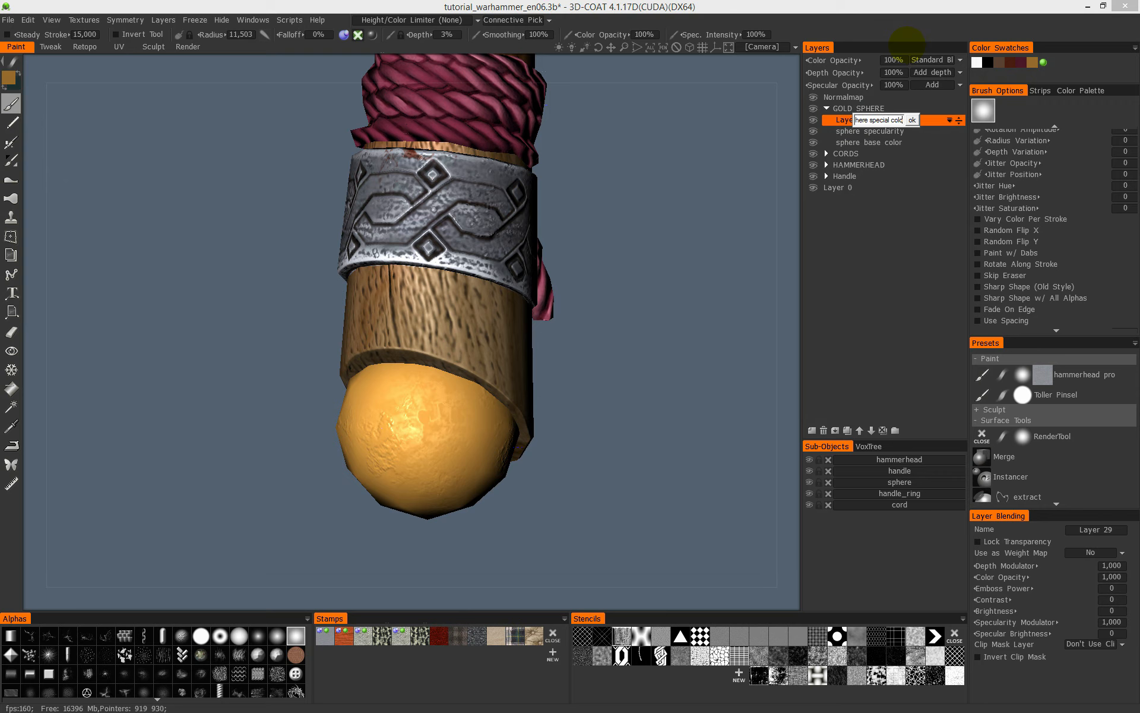
key(Return)
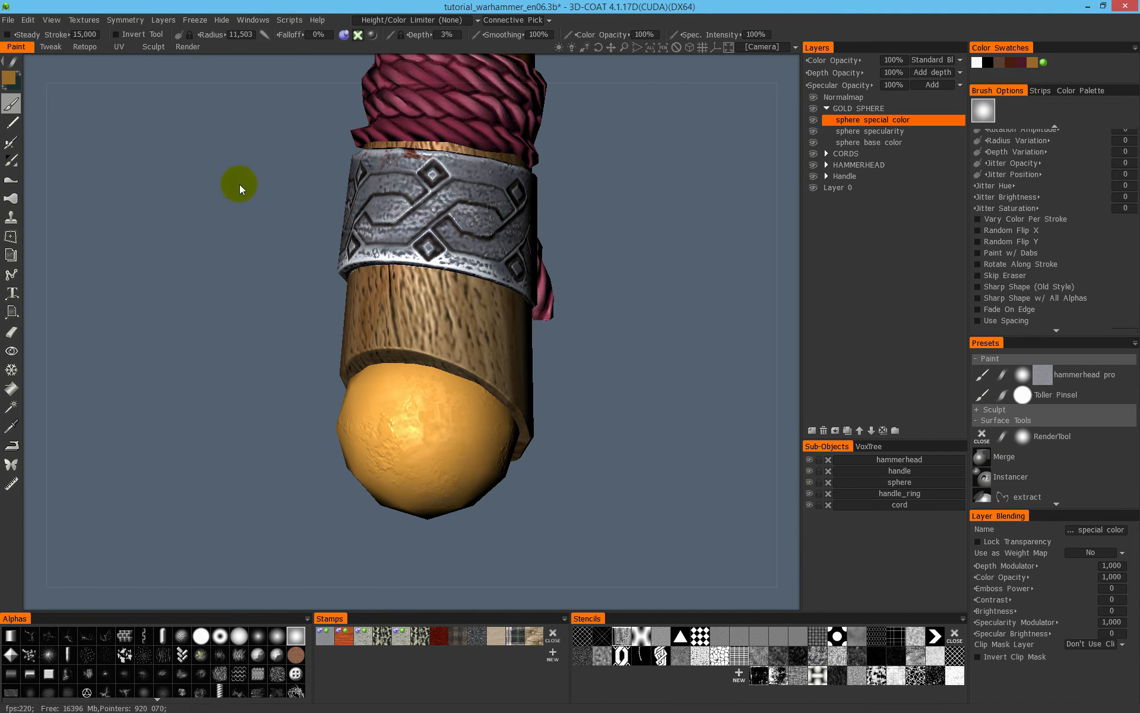
- Set the paint colour to blue with hue 216, saturation 70% and lightness 60%
click(24, 78)
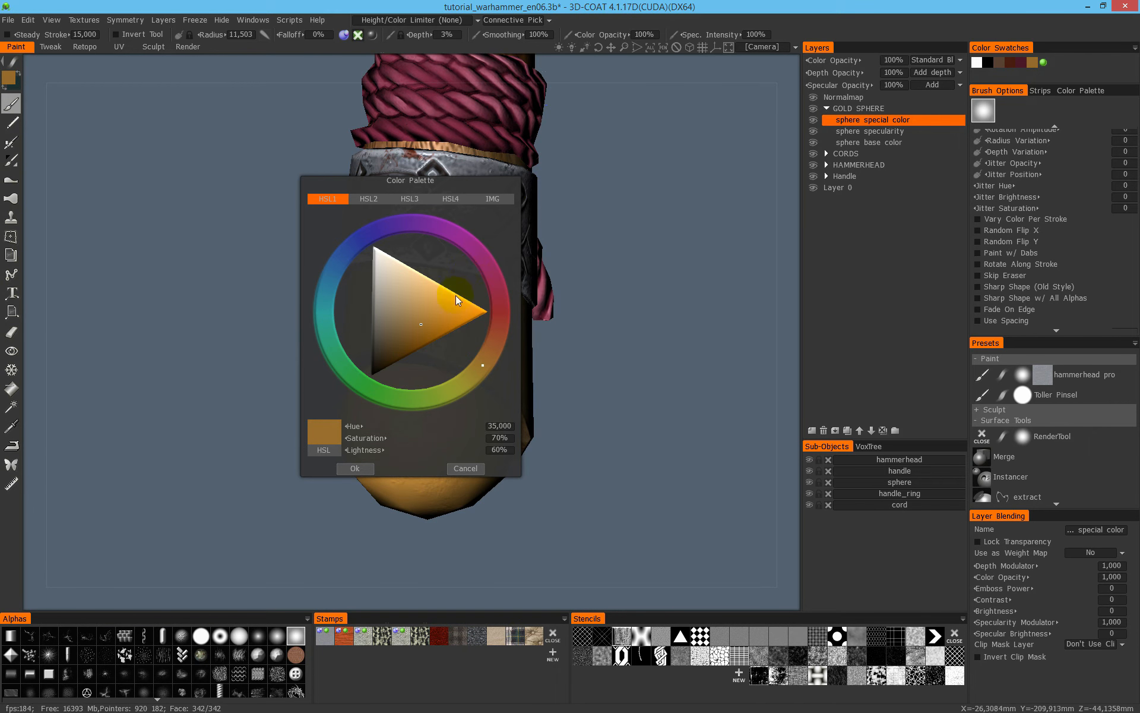
mouse_move(342, 284)
mouse_down()
mouse_move(336, 265)
mouse_move(346, 278)
mouse_up()
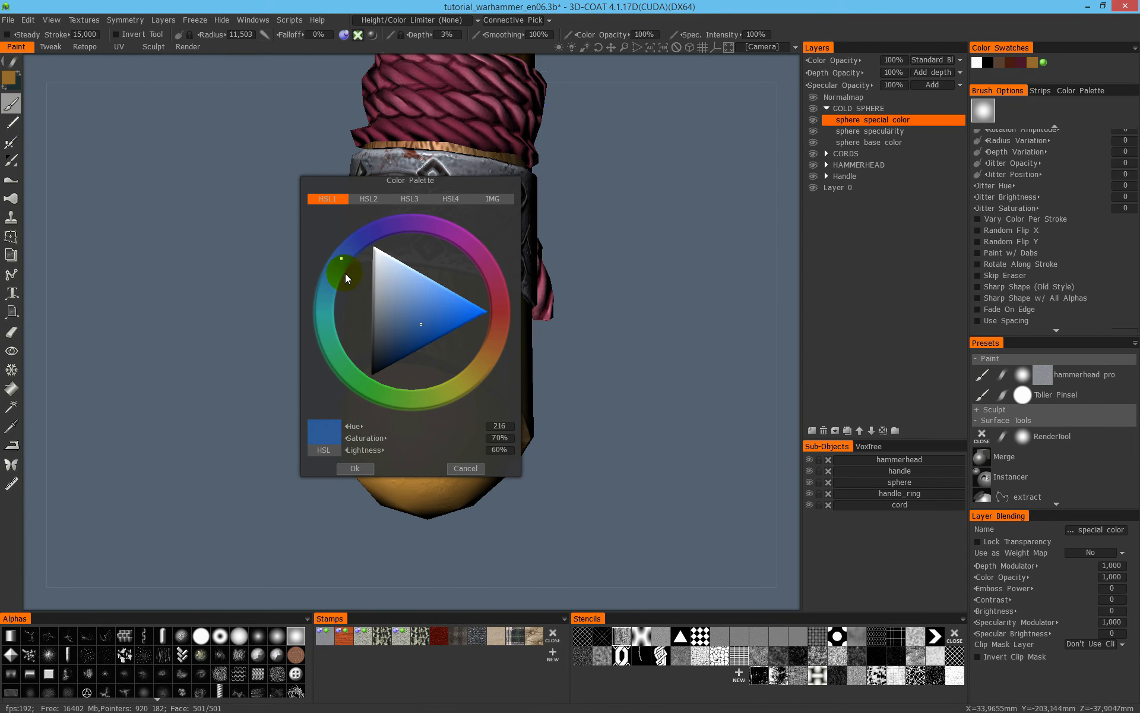
click(355, 469)
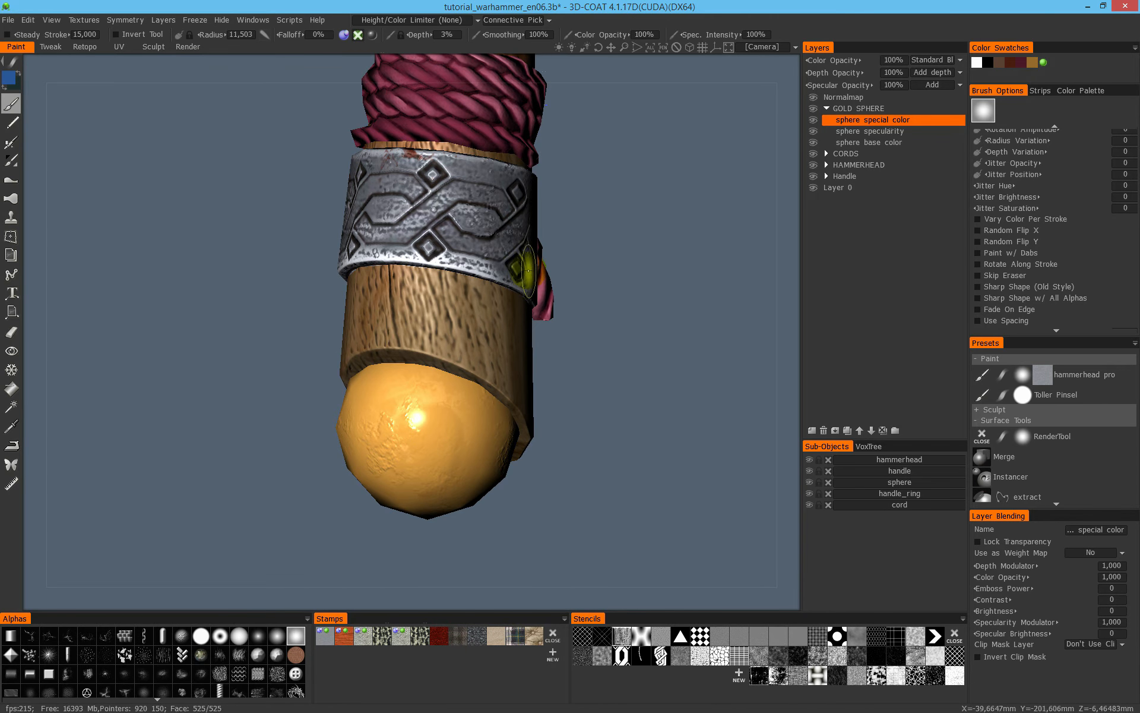
- Set the brush to colour only, without depth or specularity, and try the blue on the sphere
click(358, 35)
click(344, 35)
click(372, 37)
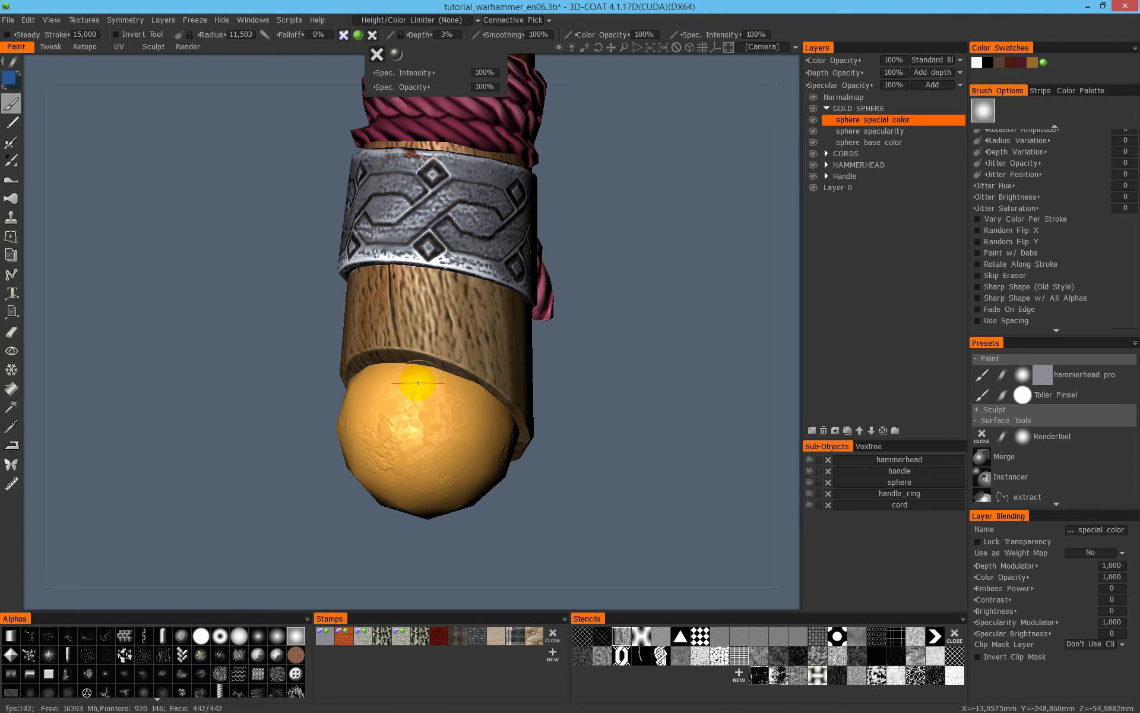
drag(554, 367, 573, 284)
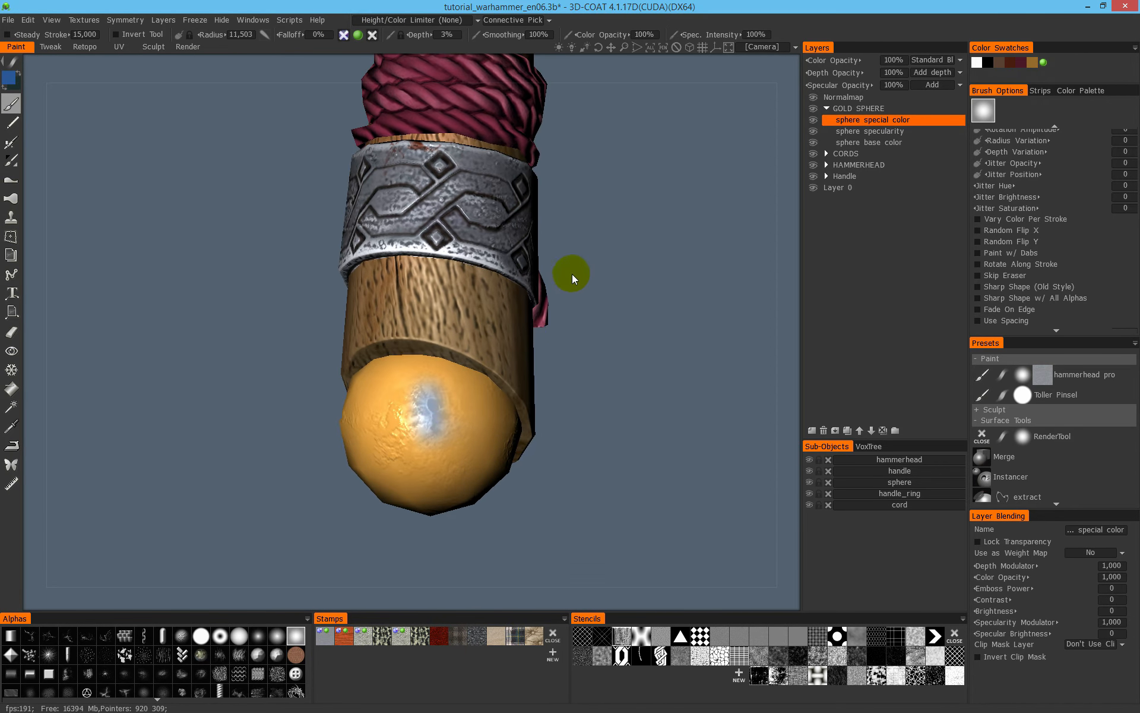
- Try the blue brush on the sphere with the height/colour limiter at More in CAVITY, then at Less in CAVITY with cavity scale 4,225
click(421, 20)
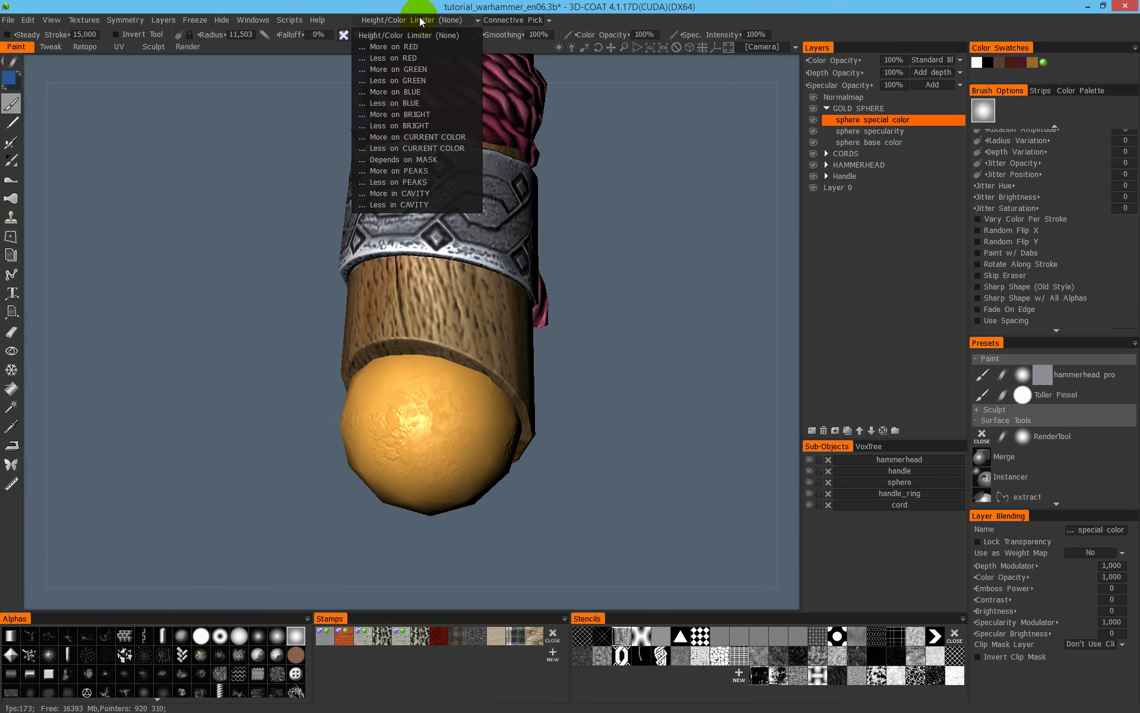
click(426, 194)
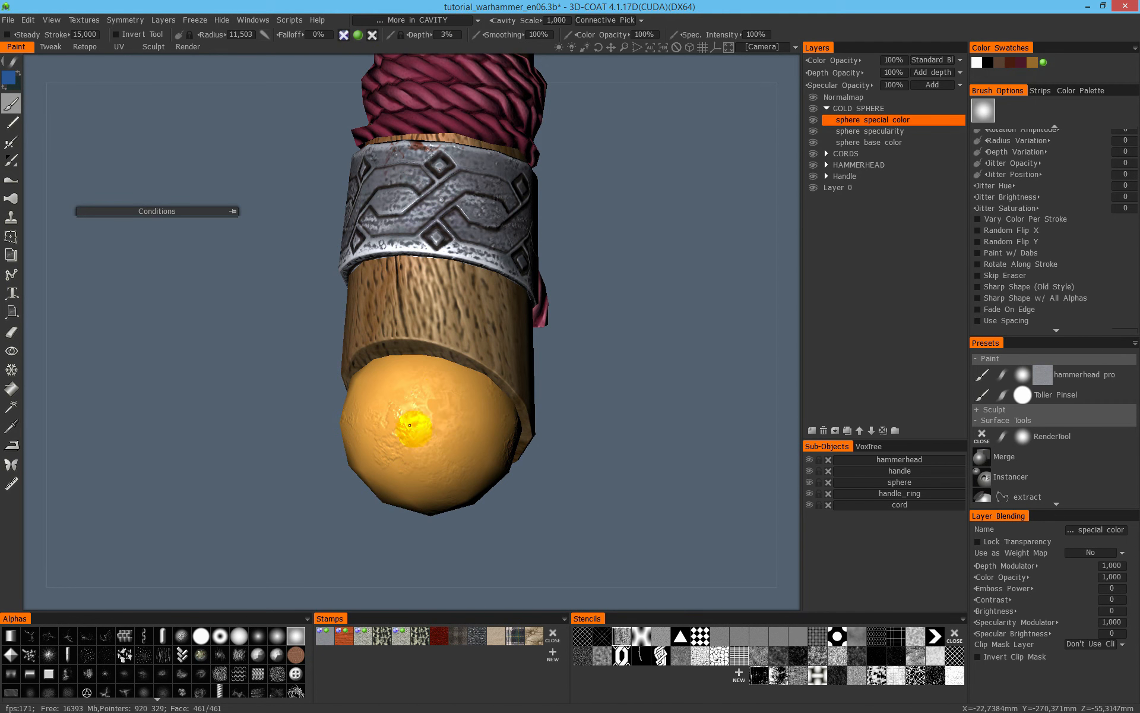
click(434, 20)
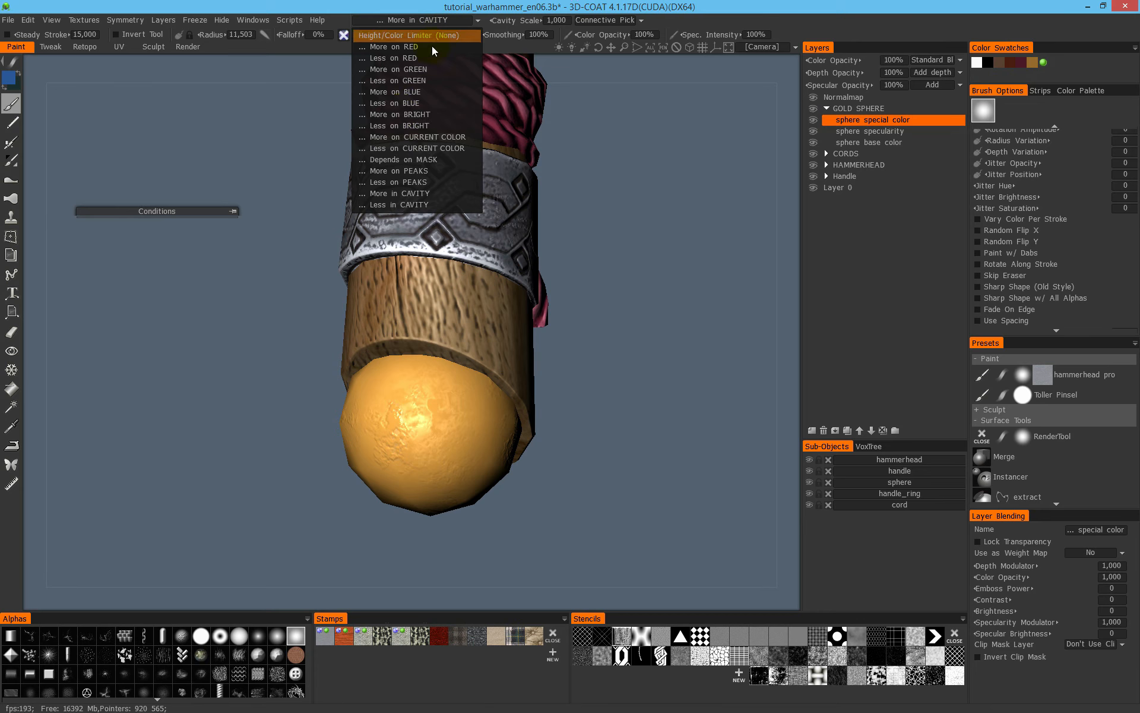
click(407, 203)
drag(521, 21, 537, 20)
drag(445, 466, 415, 377)
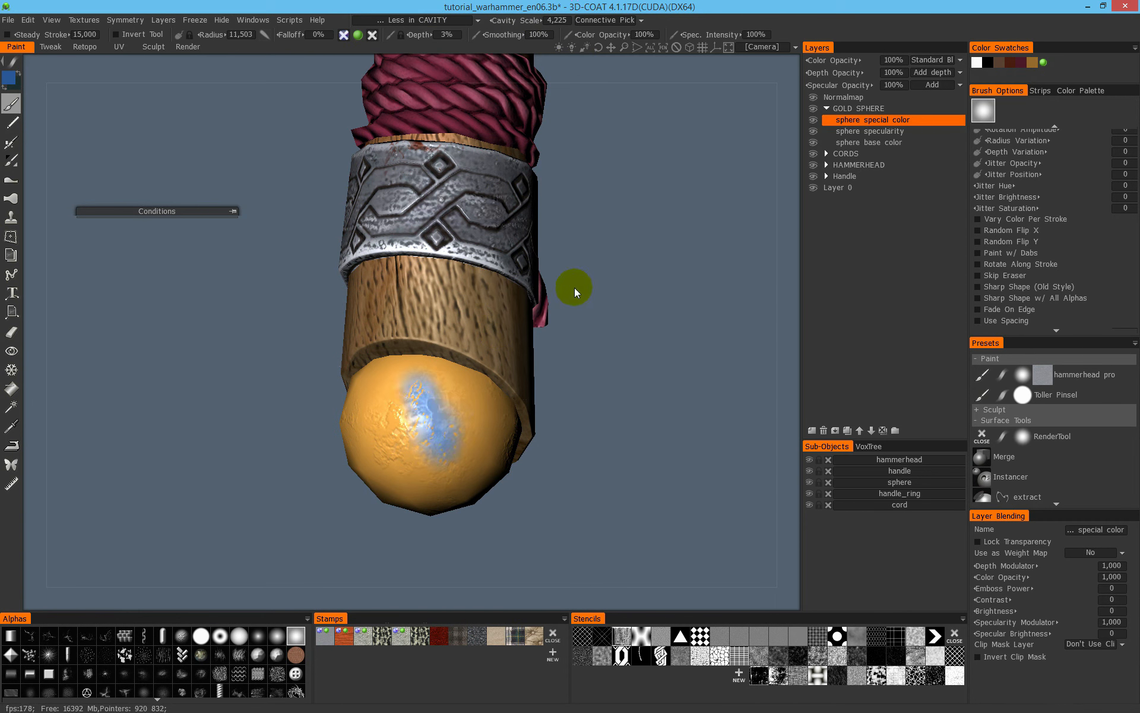
key(ctrl+z)
- Limit the painting to More in CAVITY with a cavity scale of 2,5
click(435, 23)
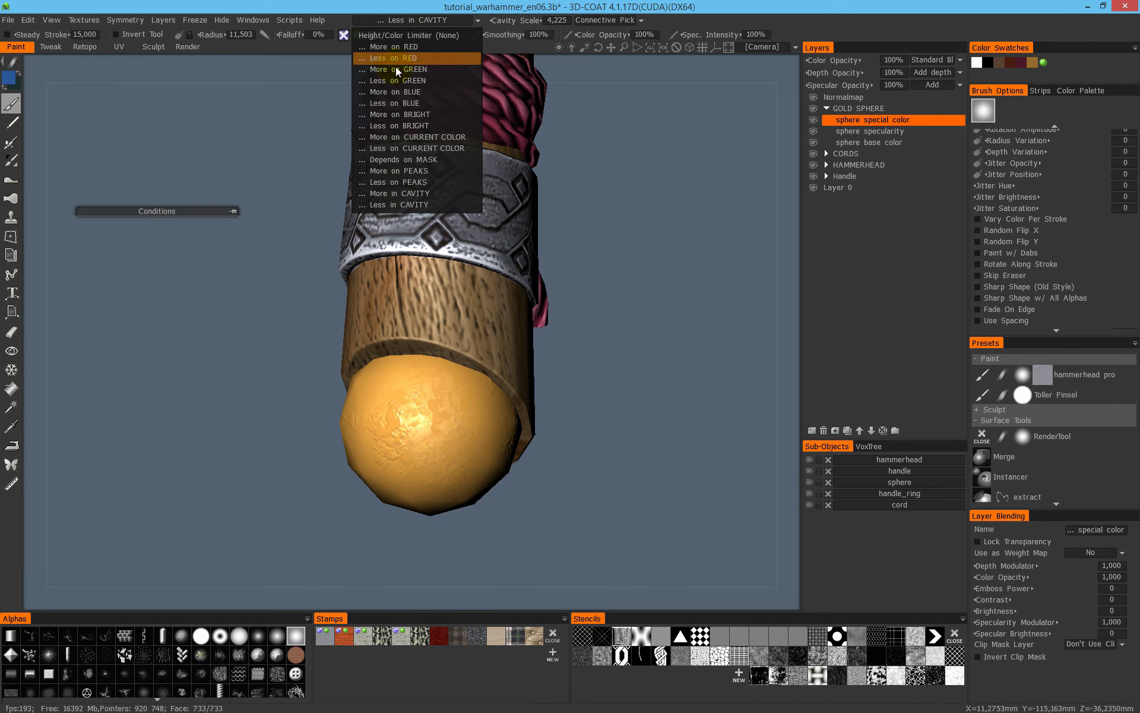
click(404, 192)
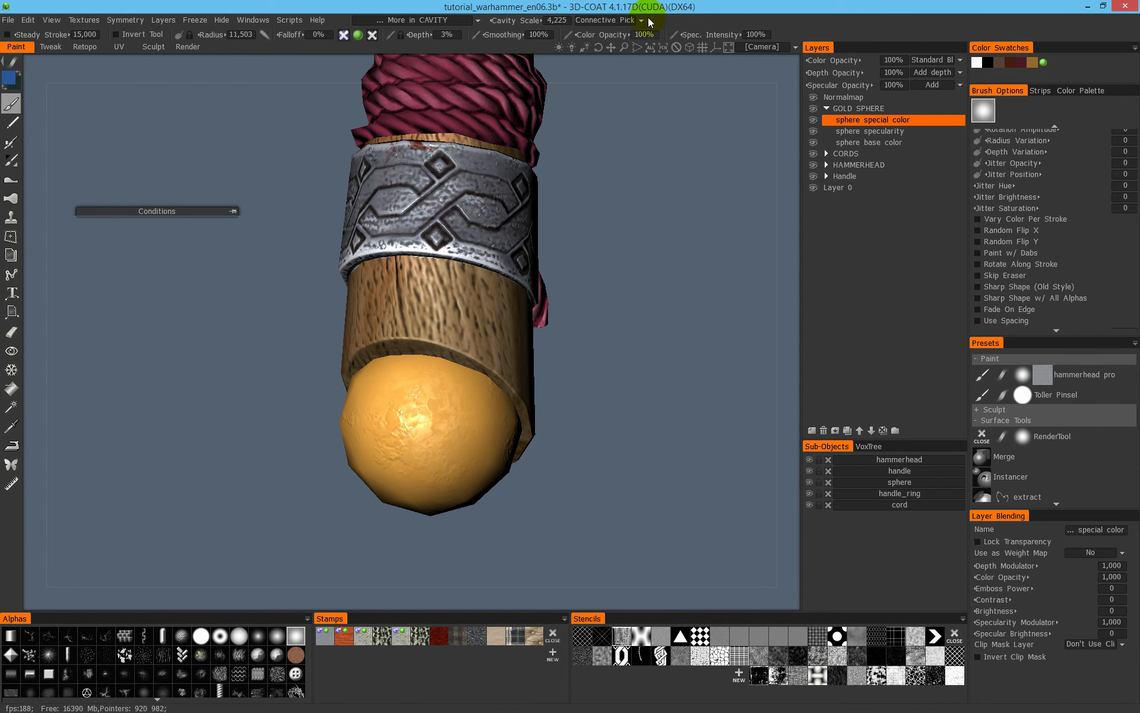
click(555, 21)
text(3)
key(Return)
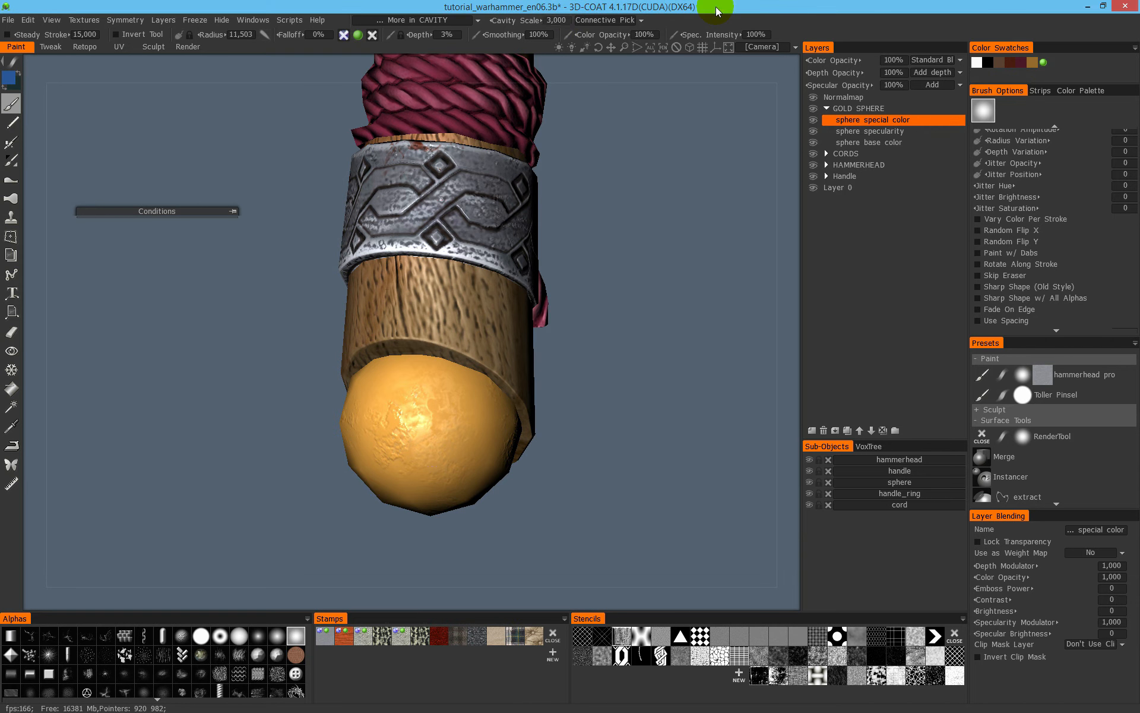
click(563, 22)
text(2,5)
key(Return)
- Paint blue into the recesses around the gold sphere with a larger brush on the sphere special color layer
alt+drag(449, 432, 512, 412)
mouse_move(365, 457)
alt+mouse_down()
mouse_move(323, 435)
mouse_move(400, 408)
mouse_move(336, 456)
mouse_move(323, 453)
mouse_move(497, 376)
mouse_move(514, 439)
mouse_move(555, 443)
alt+mouse_up()
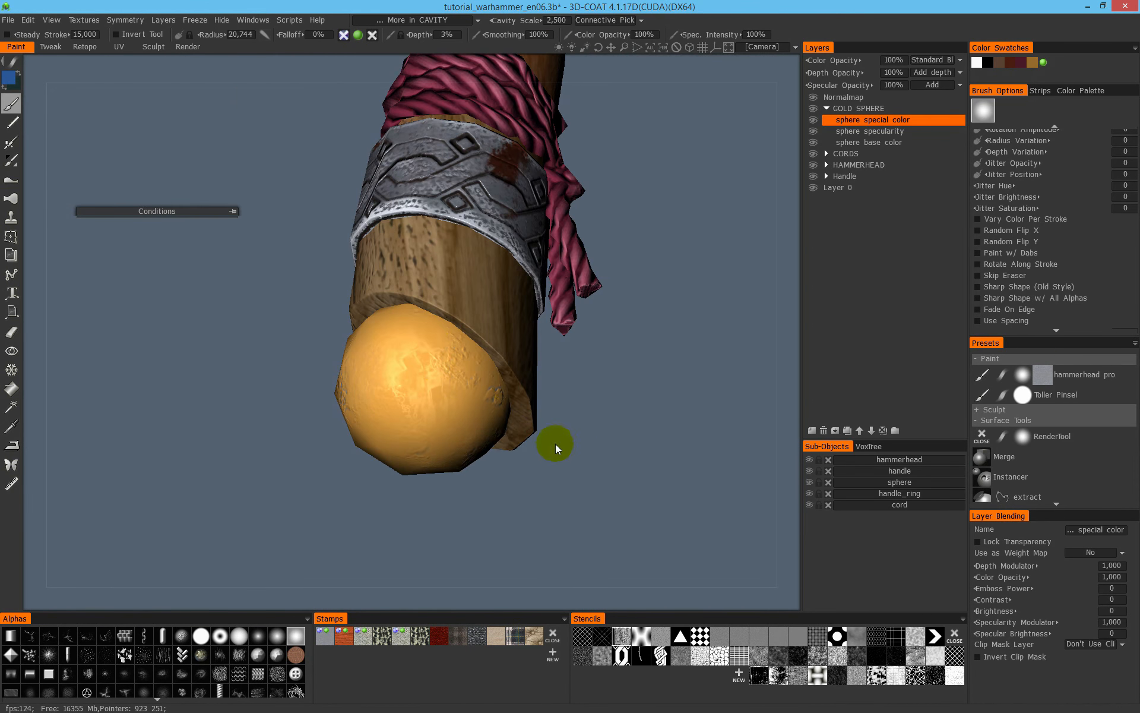
alt+drag(465, 377, 689, 248)
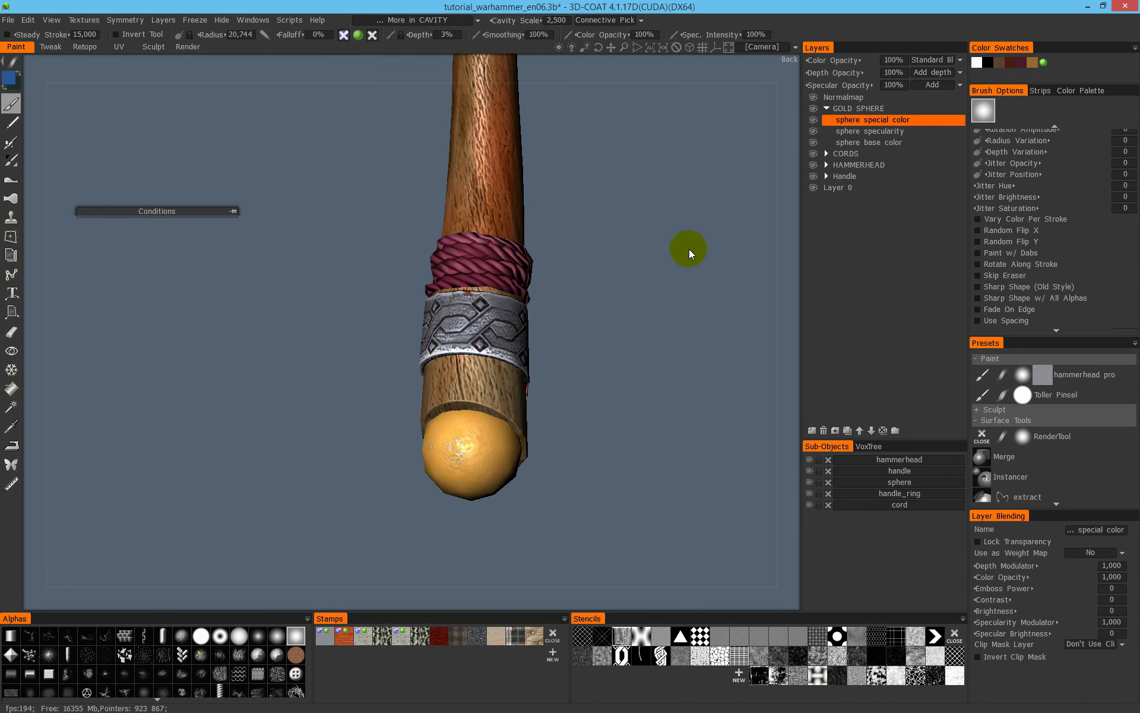
- Switch the height/colour limiter to Less in CAVITY and set the paint colour to red
click(447, 24)
click(430, 203)
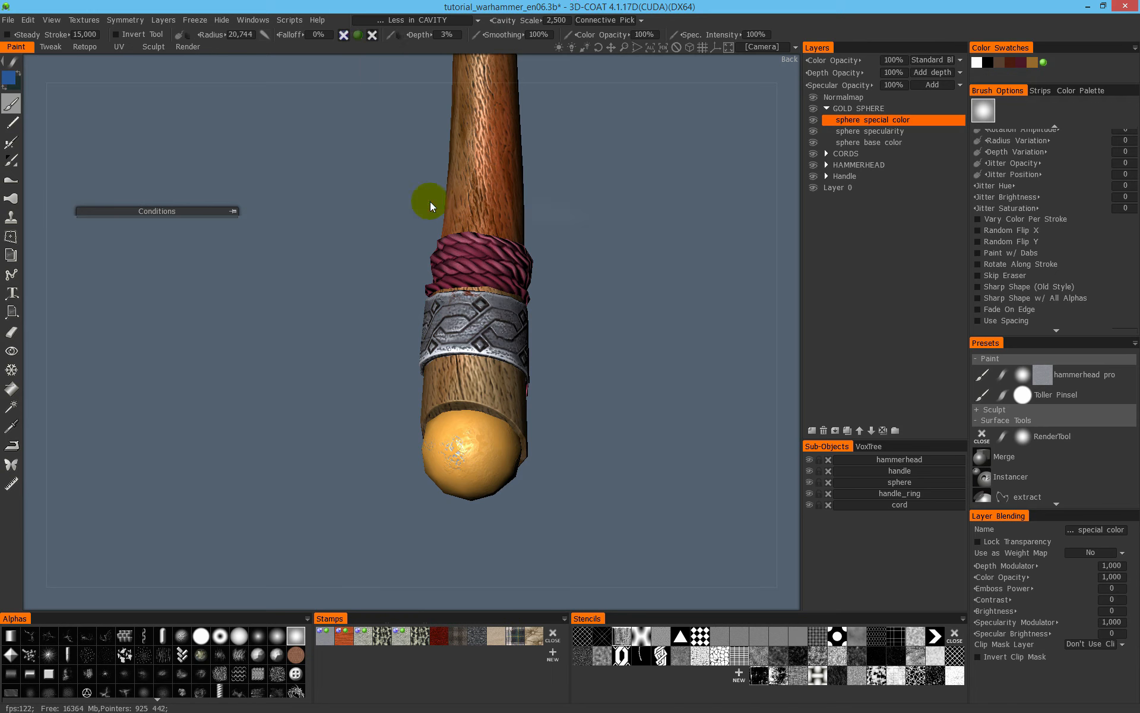
alt+drag(542, 344, 467, 237)
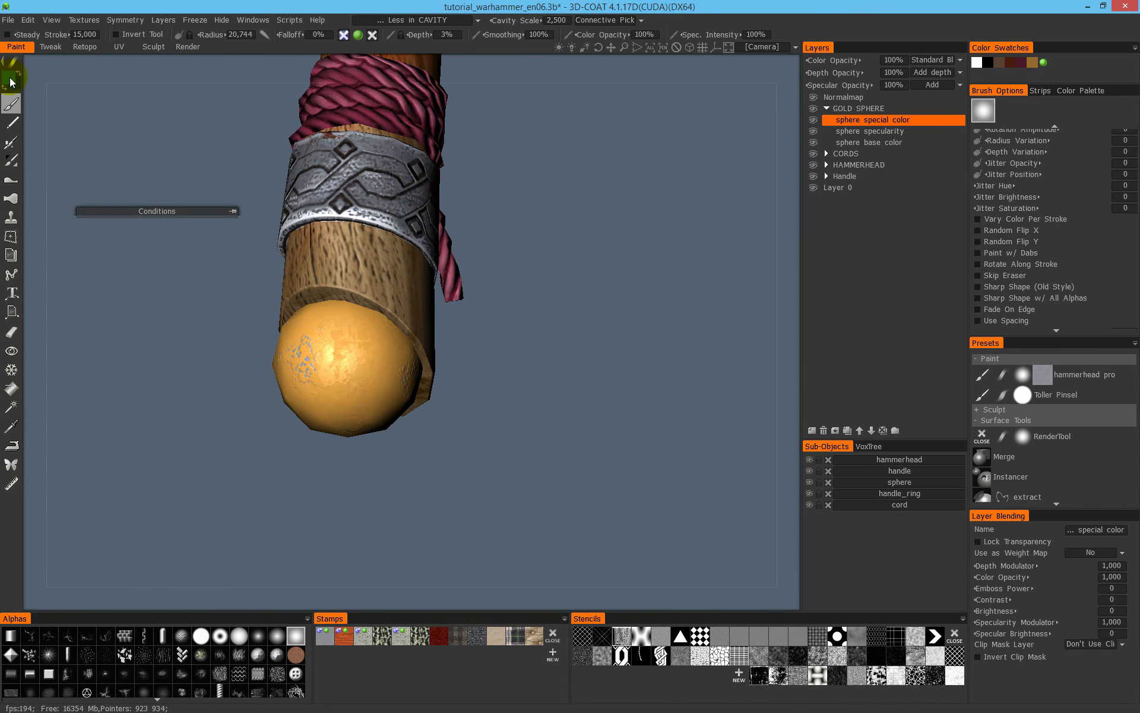
click(10, 78)
click(487, 316)
click(356, 469)
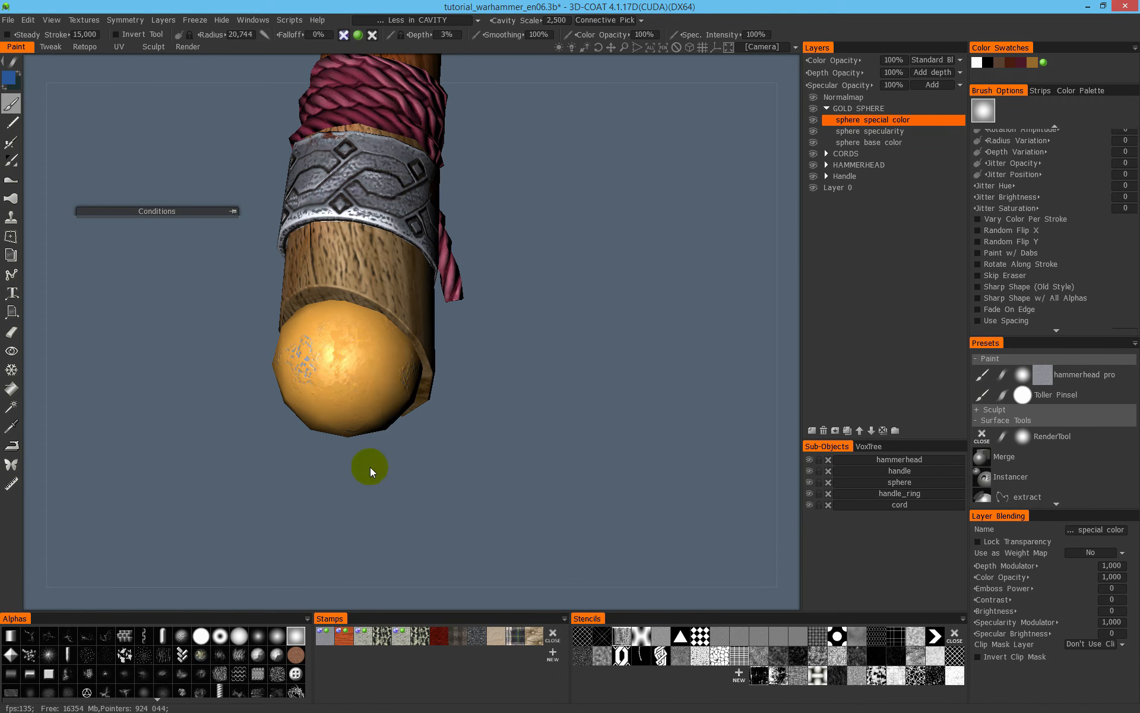
- Paint subtle red touches on the raised areas around the gold sphere, reducing the brush radius to 10,717
drag(331, 390, 383, 345)
mouse_move(220, 356)
mouse_down()
mouse_move(323, 351)
mouse_move(330, 309)
mouse_up()
alt+middle_drag(331, 309, 502, 302)
alt+drag(502, 302, 600, 309)
drag(511, 295, 447, 311)
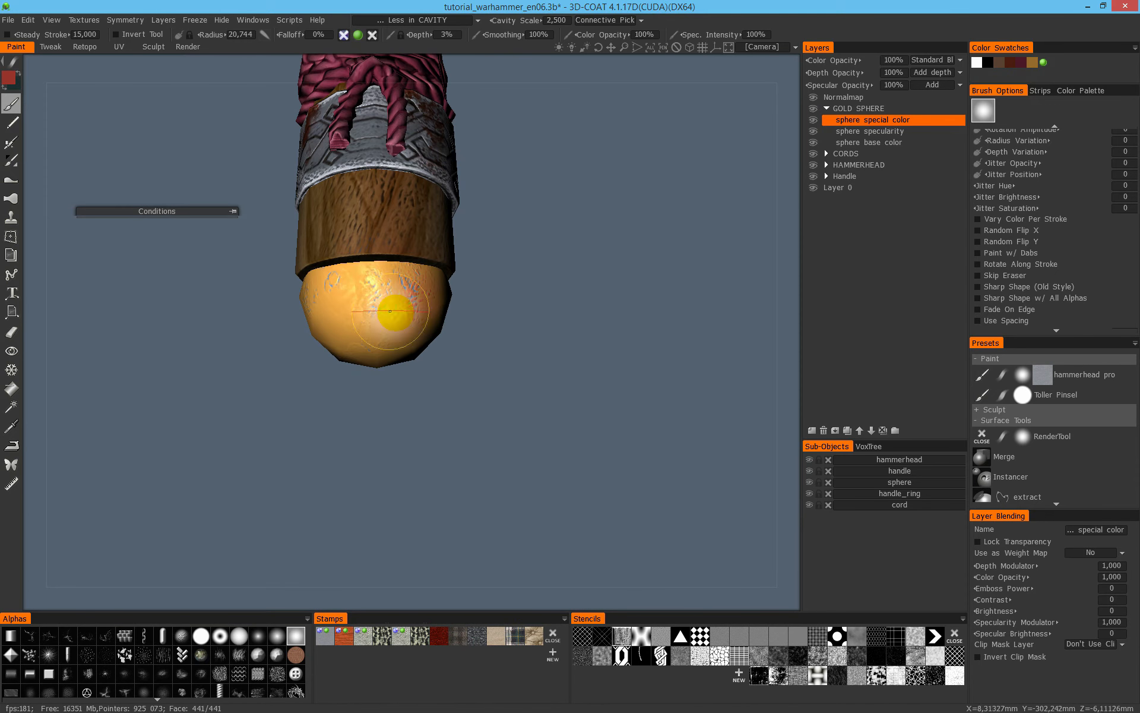
drag(368, 323, 355, 313)
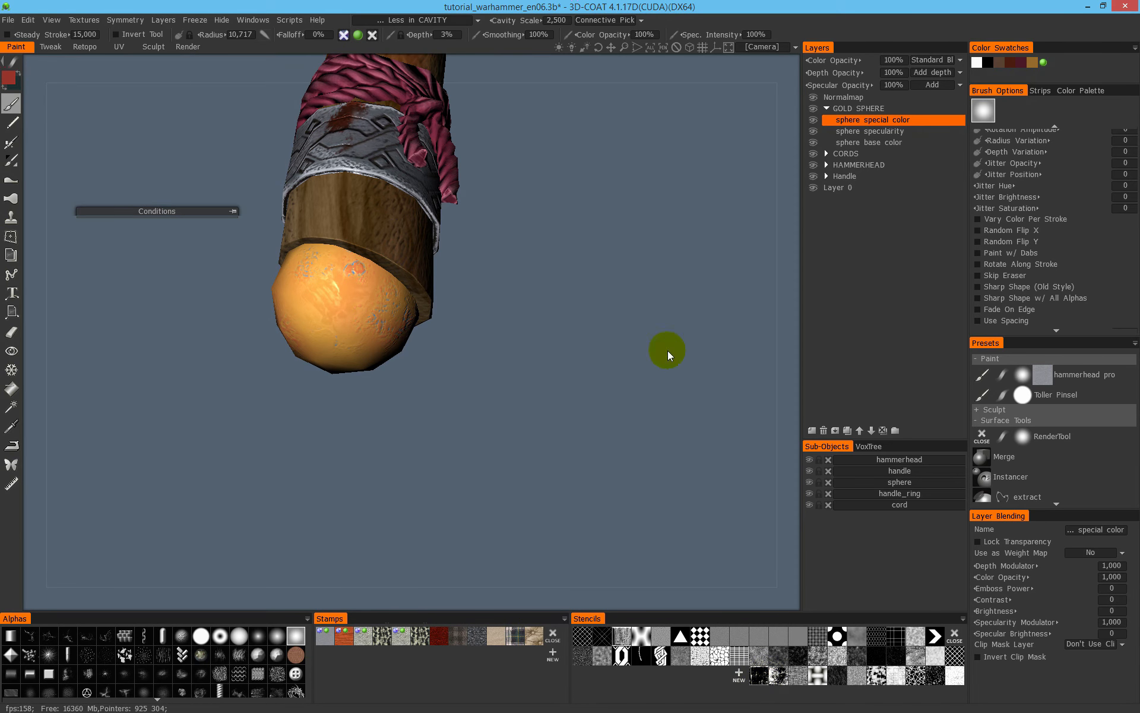
- Apply a cracked, scratched stencil and paint red through it on several sides of the gold sphere
middle_drag(490, 279, 644, 340)
right_drag(644, 340, 751, 250)
middle_drag(752, 249, 486, 477)
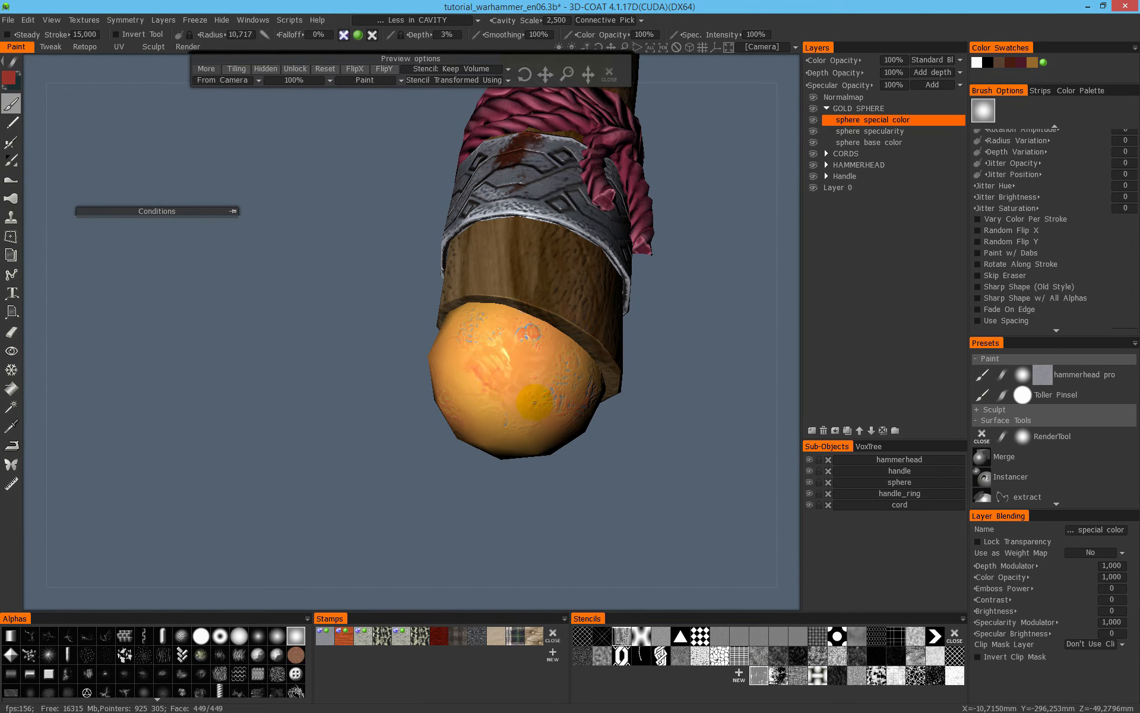
alt+drag(535, 403, 637, 363)
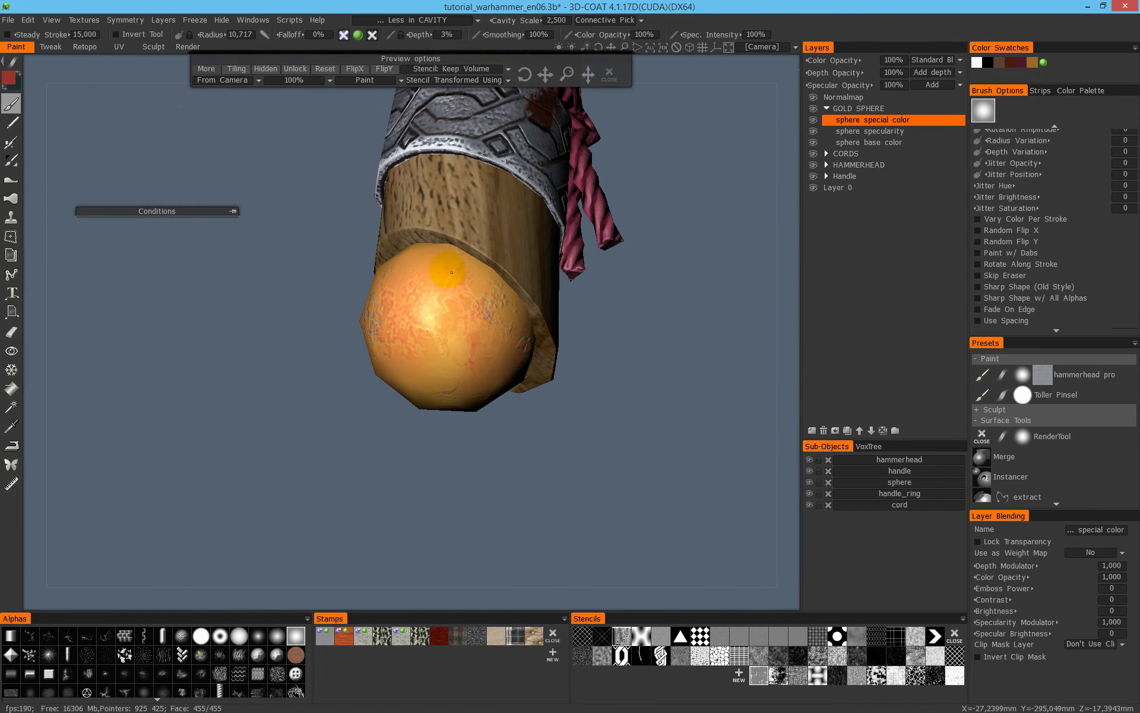
alt+drag(617, 332, 684, 300)
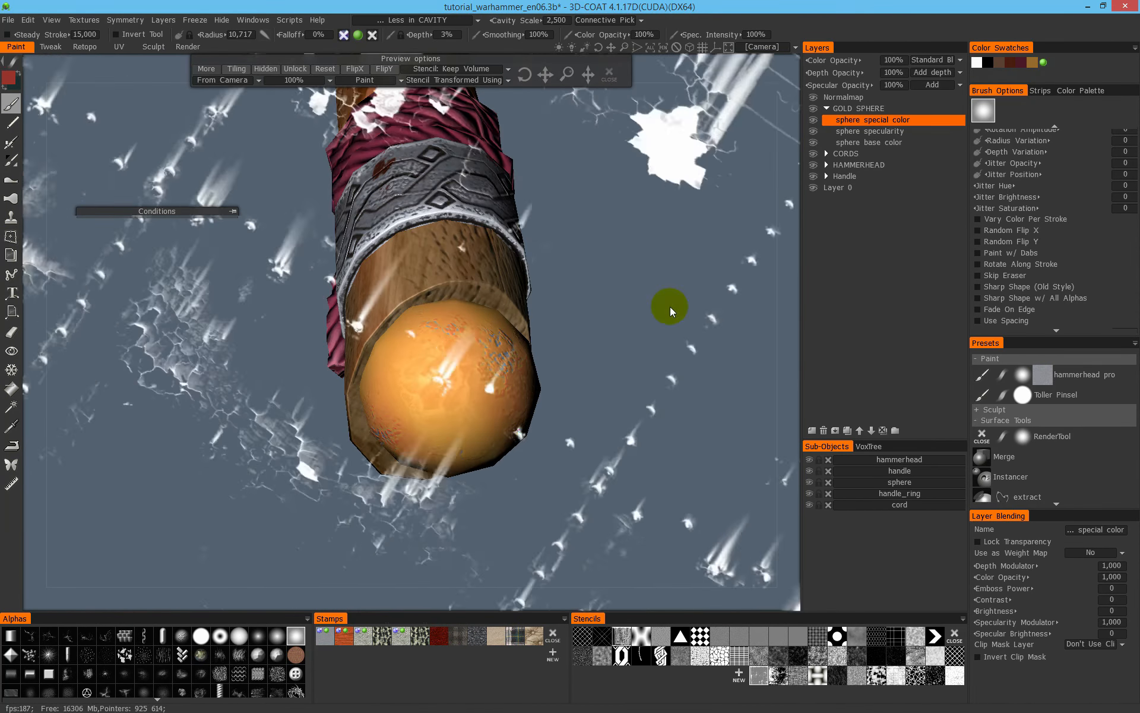
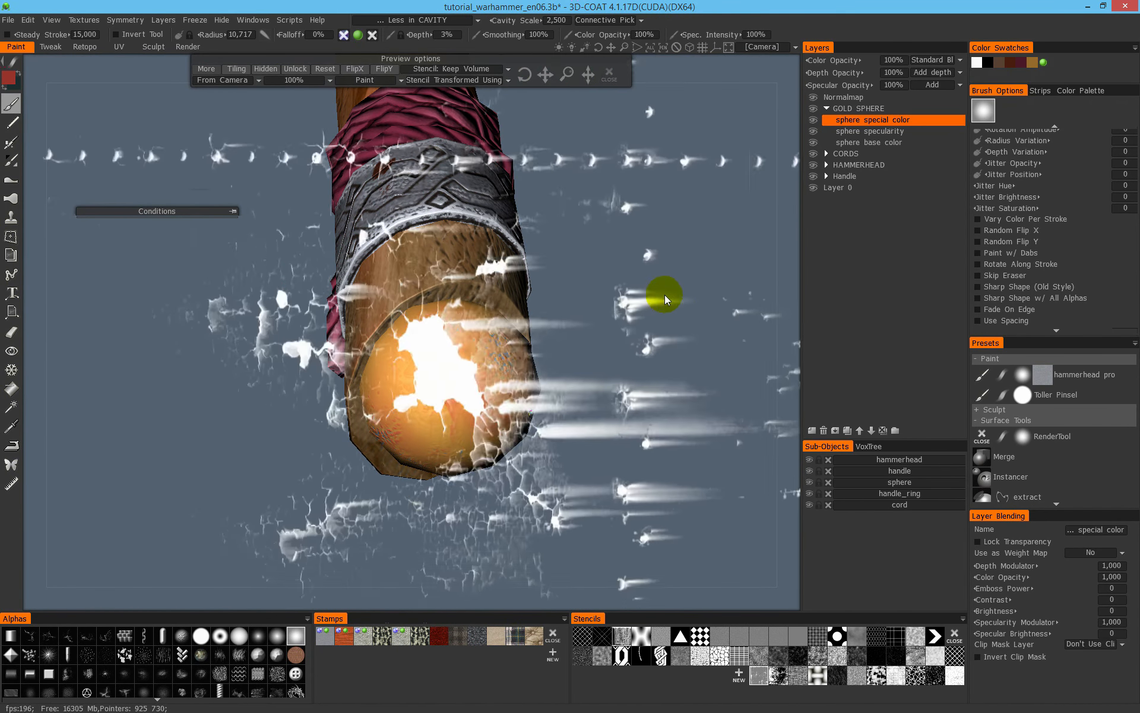
- Paint red crack texture through the stencil onto the gold sphere from several sides on the sphere special color layer and close the stencil
drag(556, 384, 653, 281)
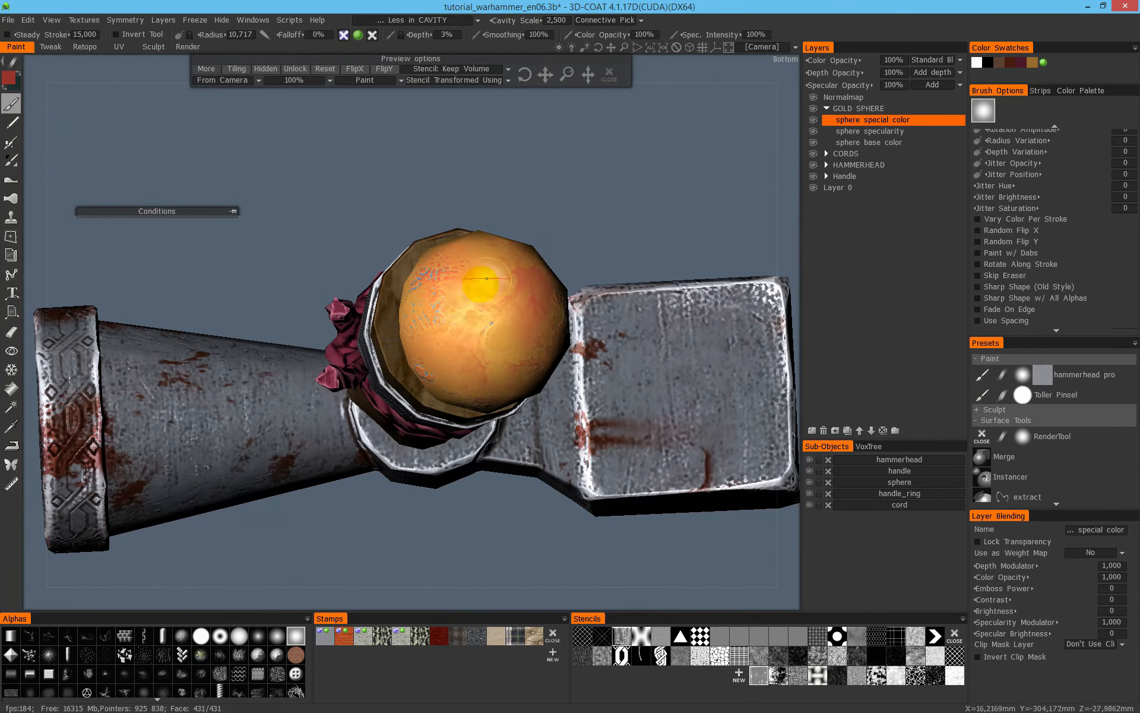
drag(600, 223, 471, 397)
drag(498, 345, 436, 433)
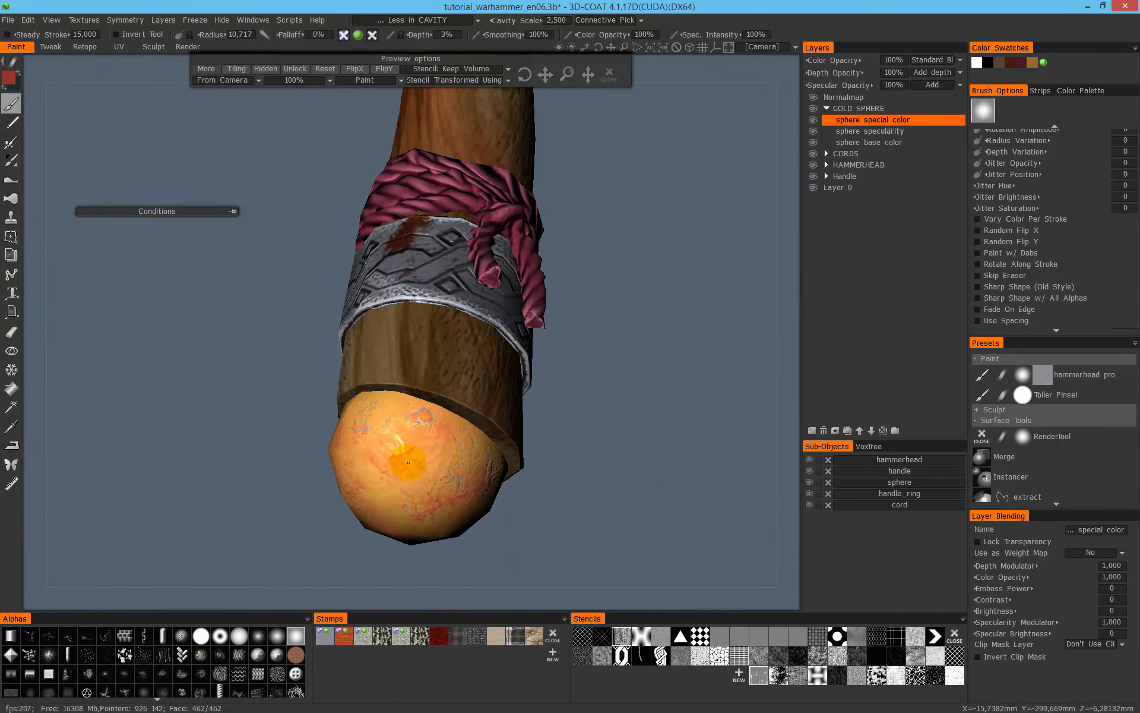
drag(602, 77, 641, 350)
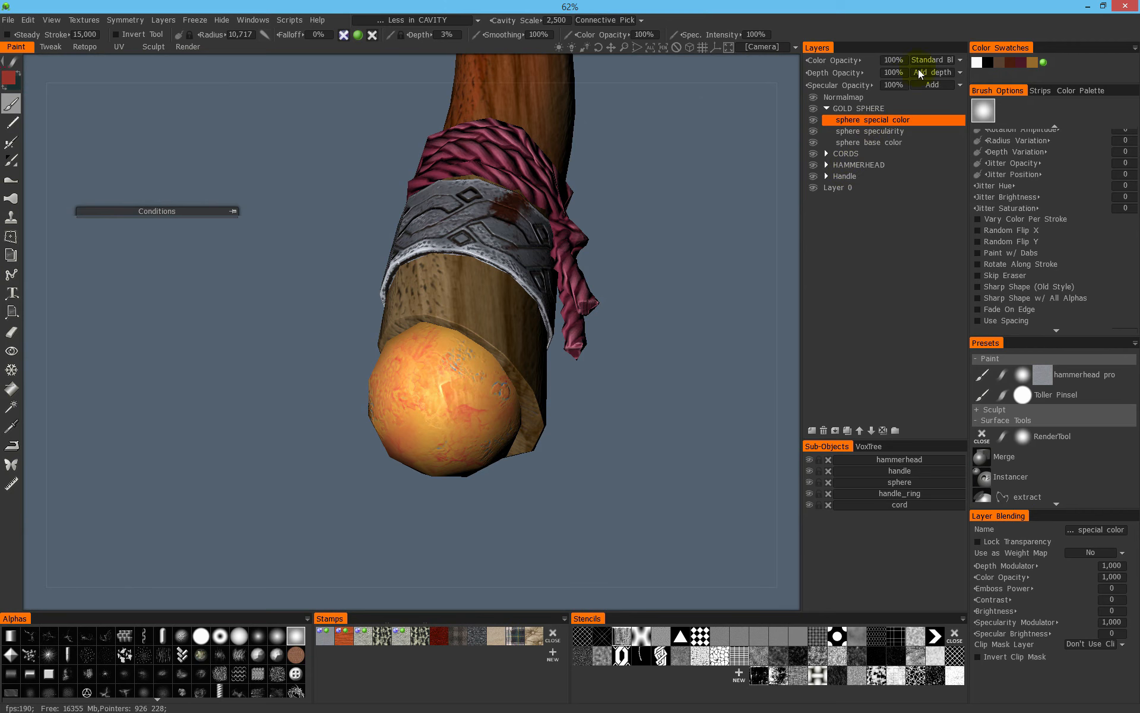
- Set the color blending mode of the sphere special color layer to ColorBurn and check the sphere
click(933, 60)
click(928, 120)
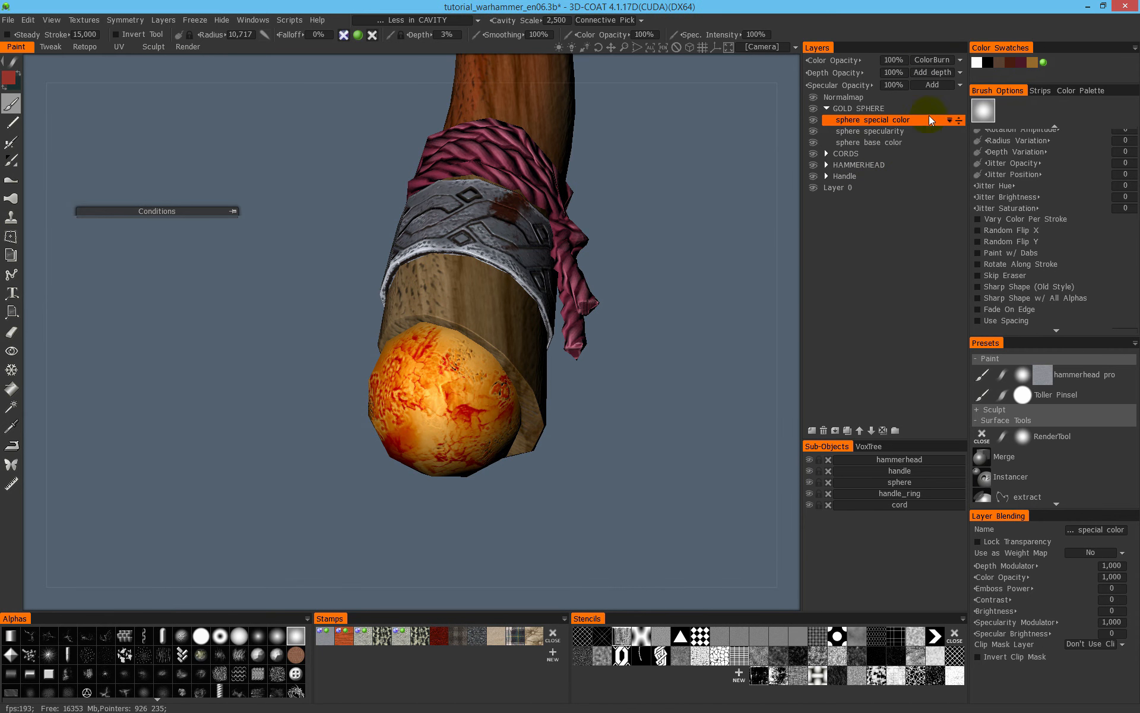
drag(620, 270, 555, 319)
scroll(554, 319, up, 8)
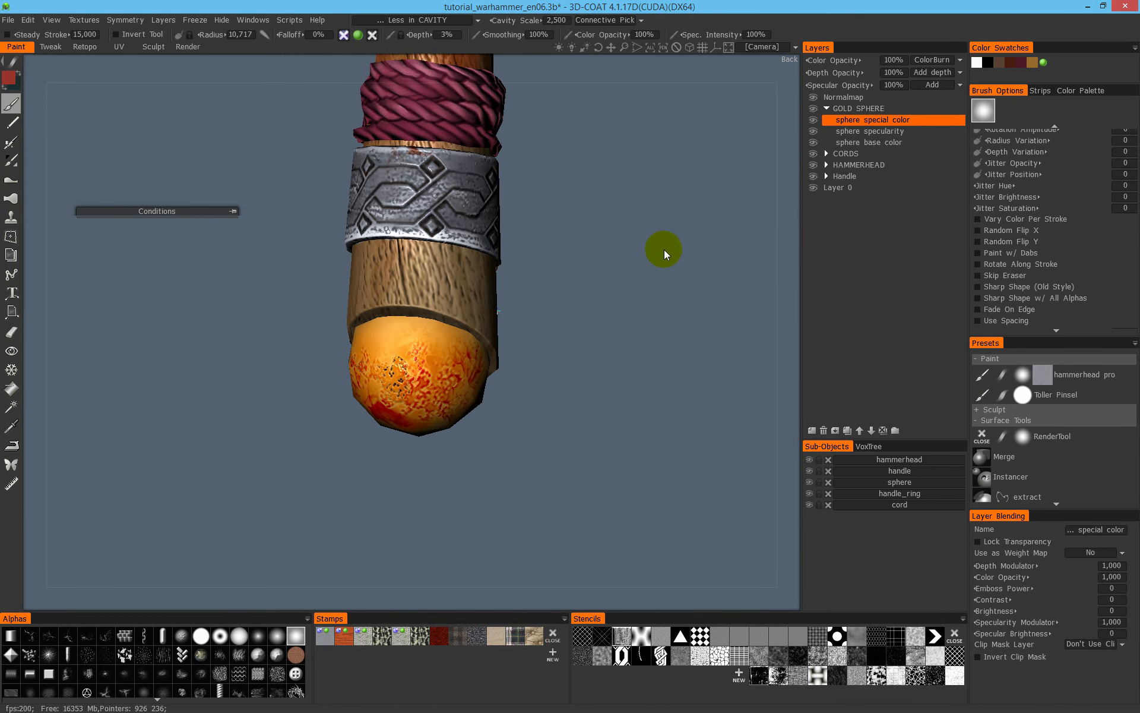
drag(636, 368, 606, 401)
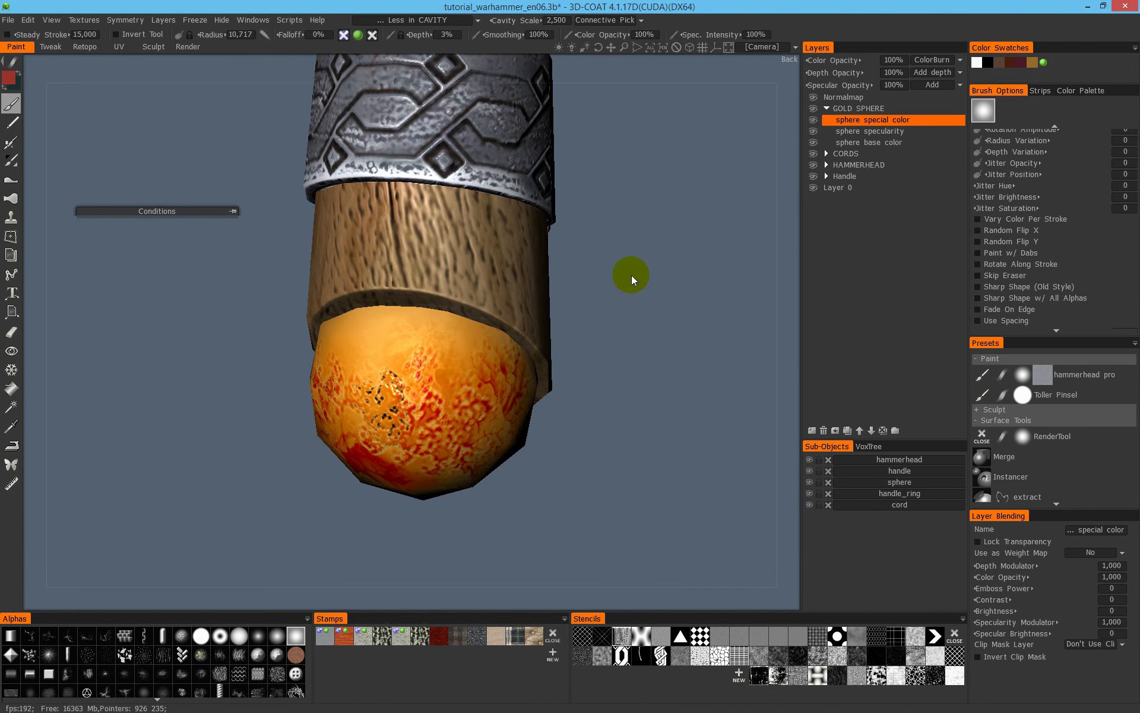
- Turn the stencil back on, paint more red cracks onto the sphere's bare areas from several sides, and close the stencil
key(grave)
middle_drag(646, 294, 601, 273)
middle_drag(345, 386, 291, 344)
drag(383, 340, 419, 325)
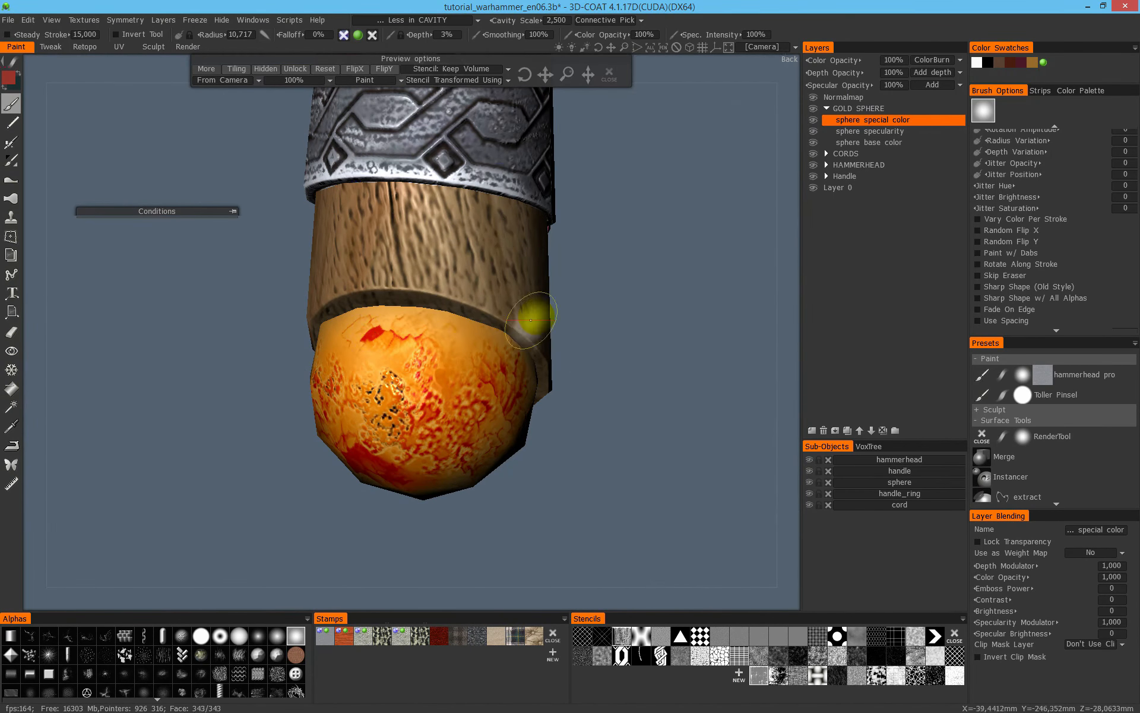
scroll(583, 290, down, 3)
drag(583, 290, 721, 254)
middle_drag(720, 251, 672, 228)
drag(672, 227, 699, 297)
mouse_move(699, 297)
middle_down()
mouse_move(696, 269)
mouse_move(640, 200)
mouse_move(564, 284)
middle_up()
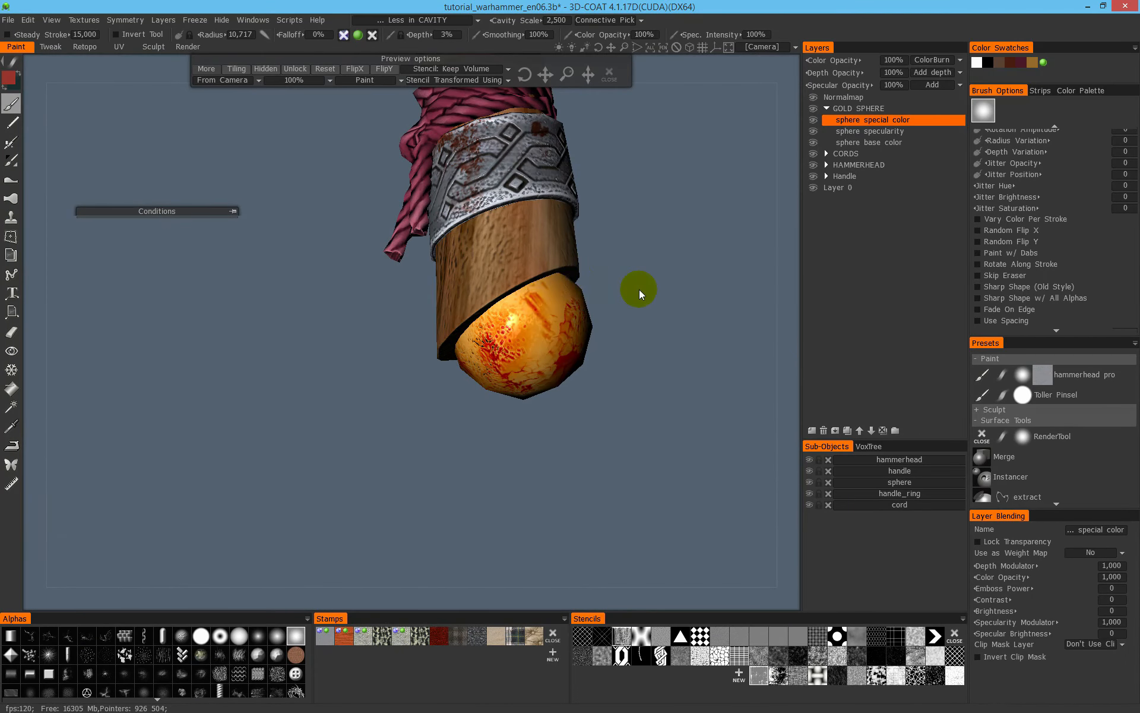
scroll(639, 289, down, 3)
drag(597, 284, 583, 326)
click(609, 73)
- Try the Overlay color blending mode on the sphere special color layer
middle_drag(638, 298, 461, 383)
scroll(405, 301, down, 4)
drag(461, 383, 196, 356)
scroll(613, 288, up, 5)
drag(613, 288, 522, 272)
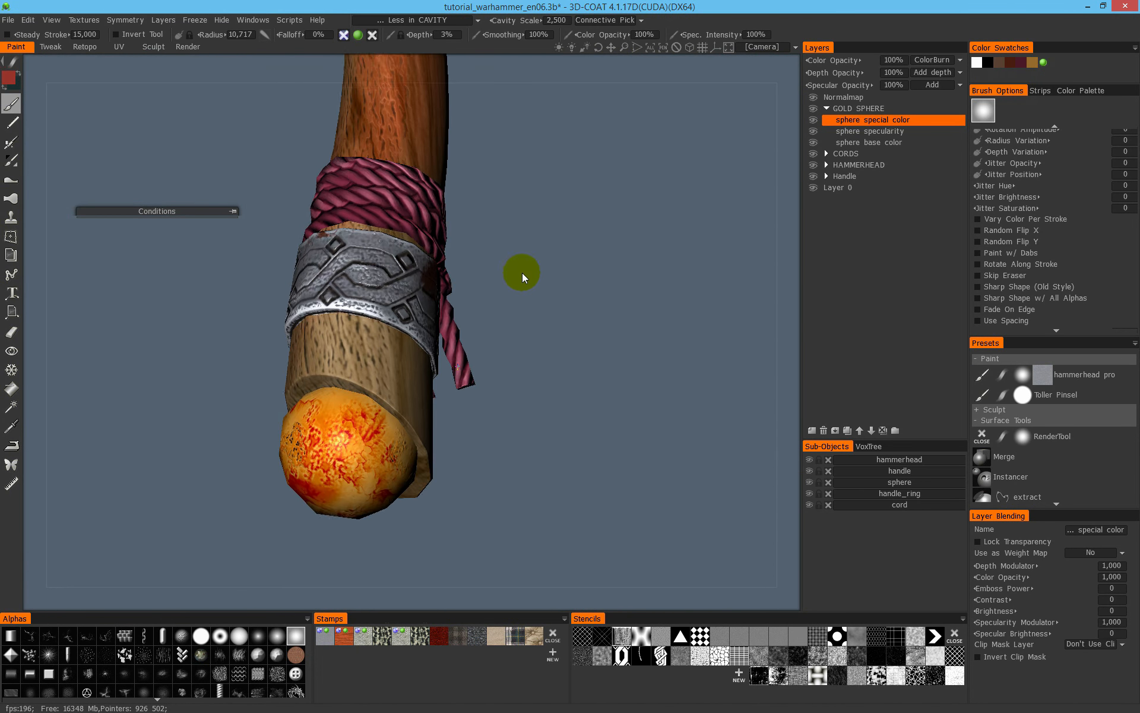
scroll(522, 273, down, 4)
drag(486, 343, 682, 252)
click(944, 61)
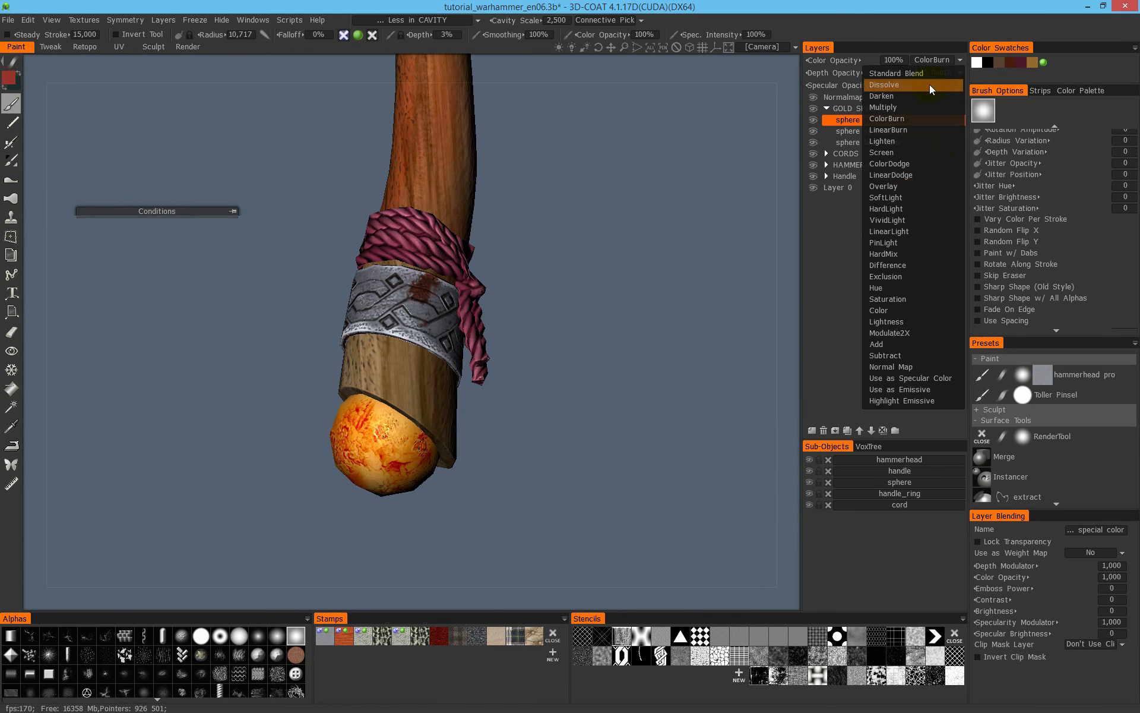
click(937, 187)
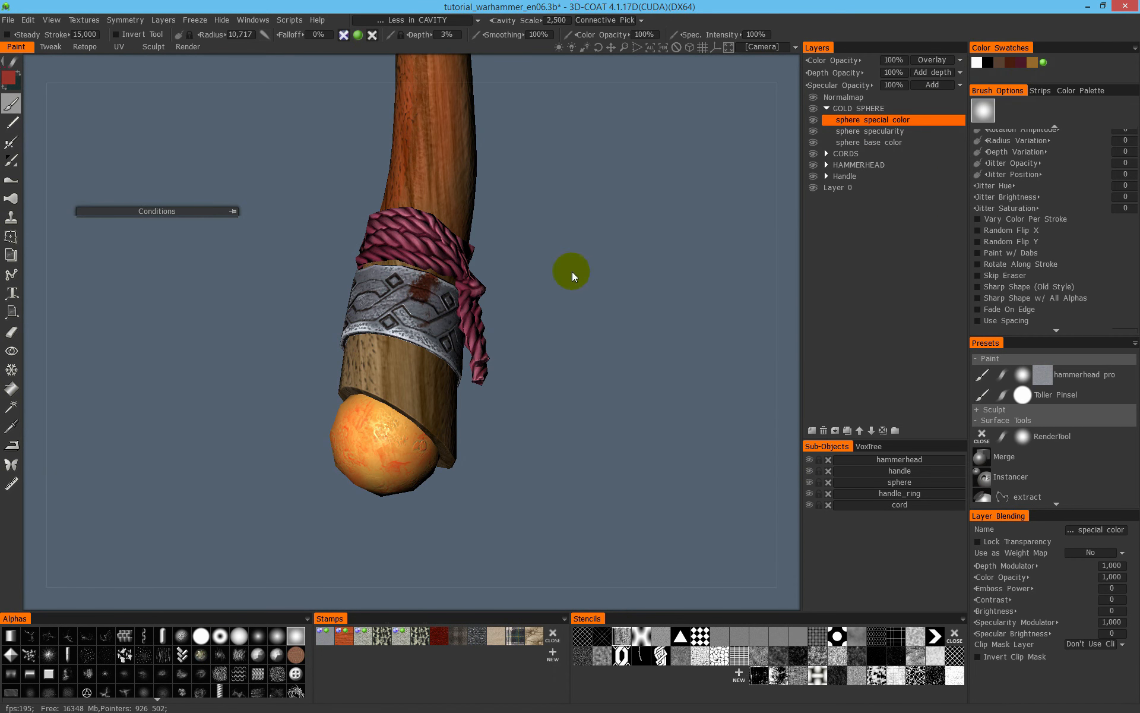
scroll(573, 268, up, 3)
middle_drag(639, 284, 660, 250)
drag(631, 268, 639, 240)
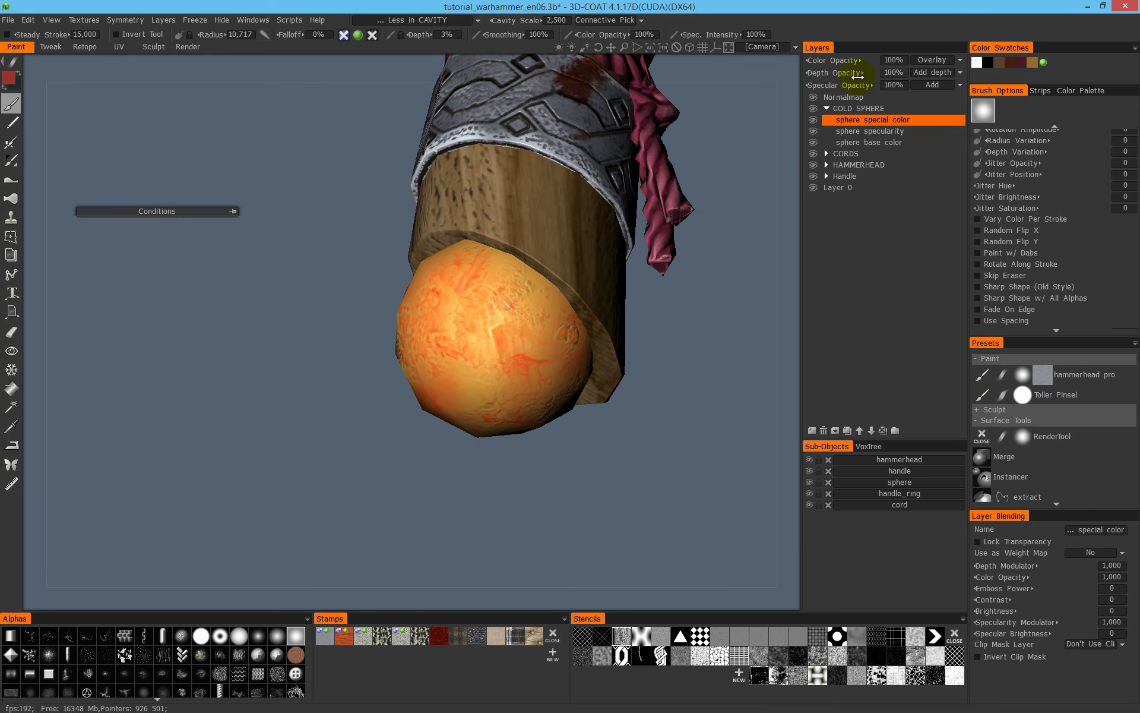
- Set the color blending mode of the sphere special color layer to LinearBurn and check the sphere from several sides
click(928, 60)
click(914, 129)
drag(760, 165, 214, 304)
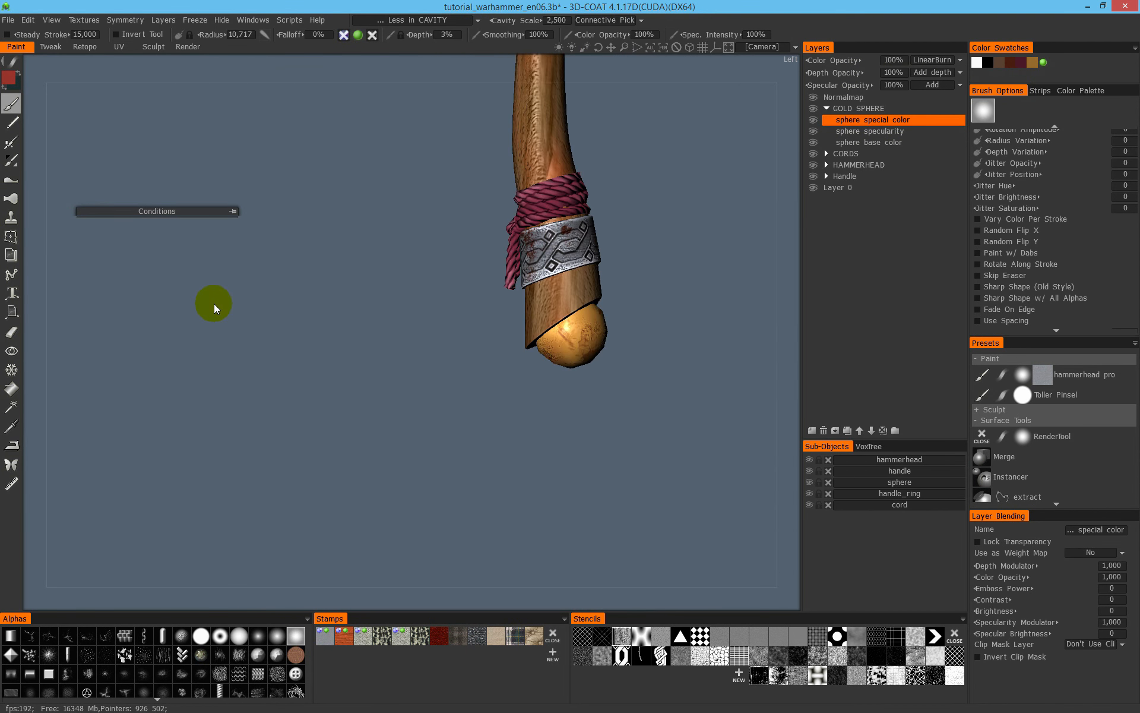
middle_drag(576, 254, 511, 364)
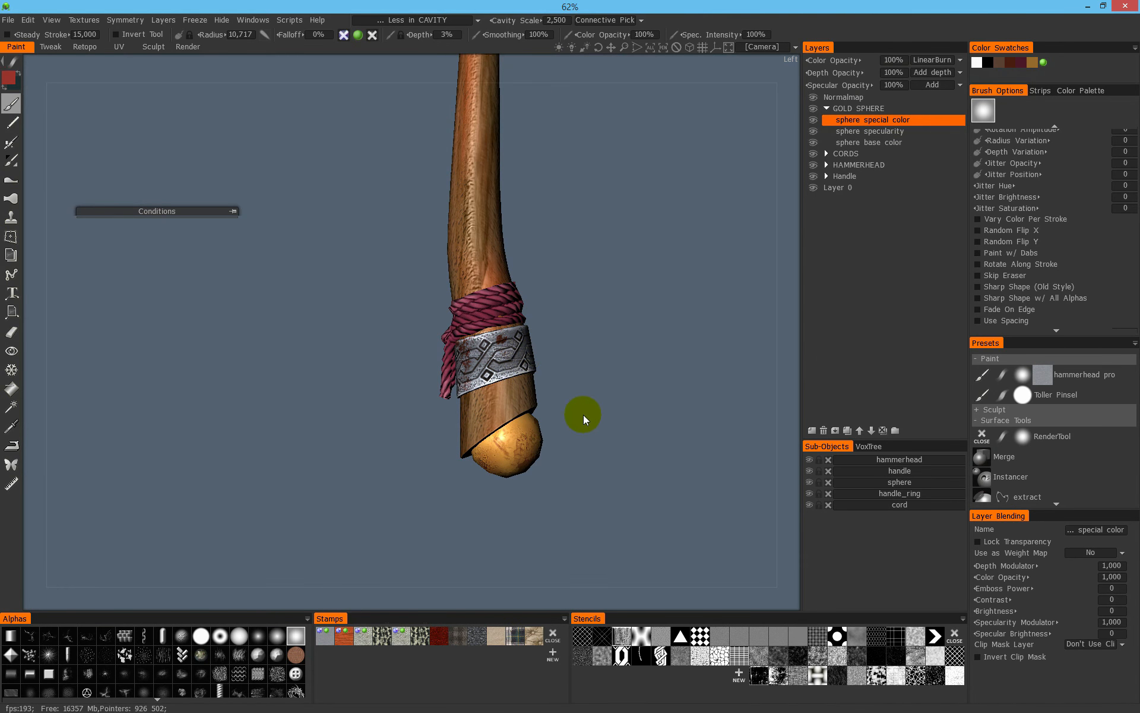
drag(550, 411, 793, 325)
right_drag(793, 325, 673, 332)
middle_drag(509, 462, 572, 293)
middle_drag(585, 349, 578, 479)
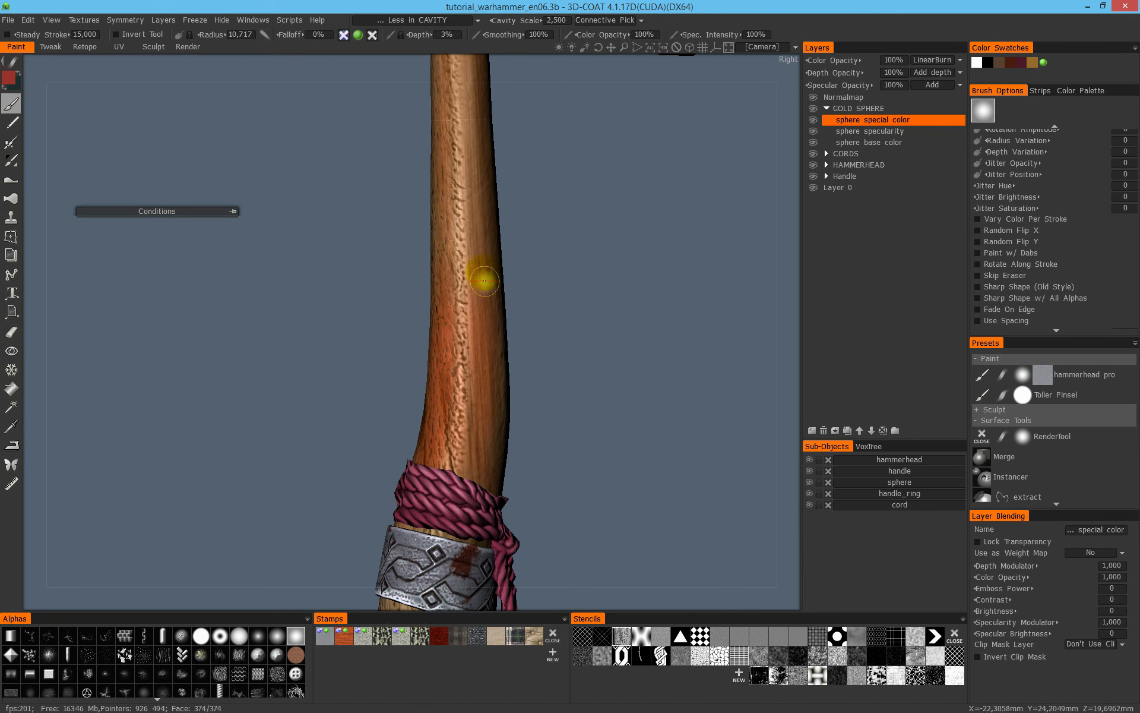
- Change the painting condition from Less in CAVITY to Height/Color Limiter (None)
right_drag(495, 320, 487, 272)
middle_drag(487, 272, 477, 425)
drag(466, 267, 494, 220)
alt+middle_drag(422, 226, 481, 304)
alt+right_drag(481, 304, 588, 286)
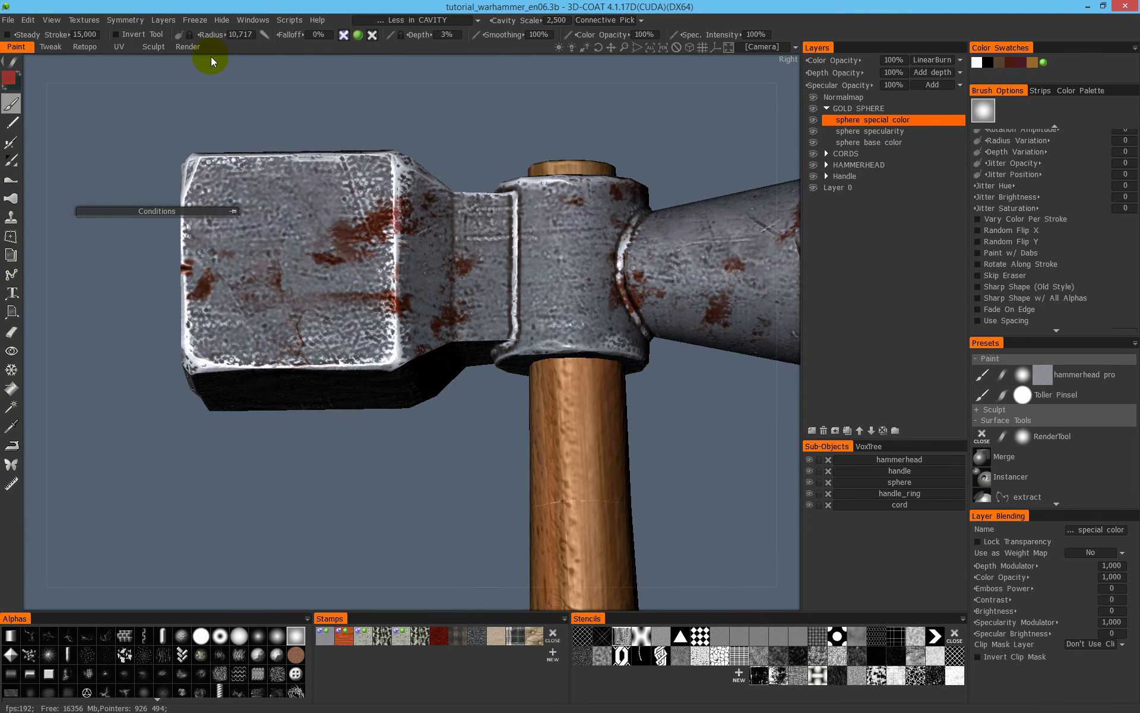
click(401, 20)
click(405, 38)
drag(428, 190, 560, 431)
alt+right_drag(560, 431, 501, 323)
alt+drag(501, 323, 490, 234)
alt+right_drag(489, 234, 549, 208)
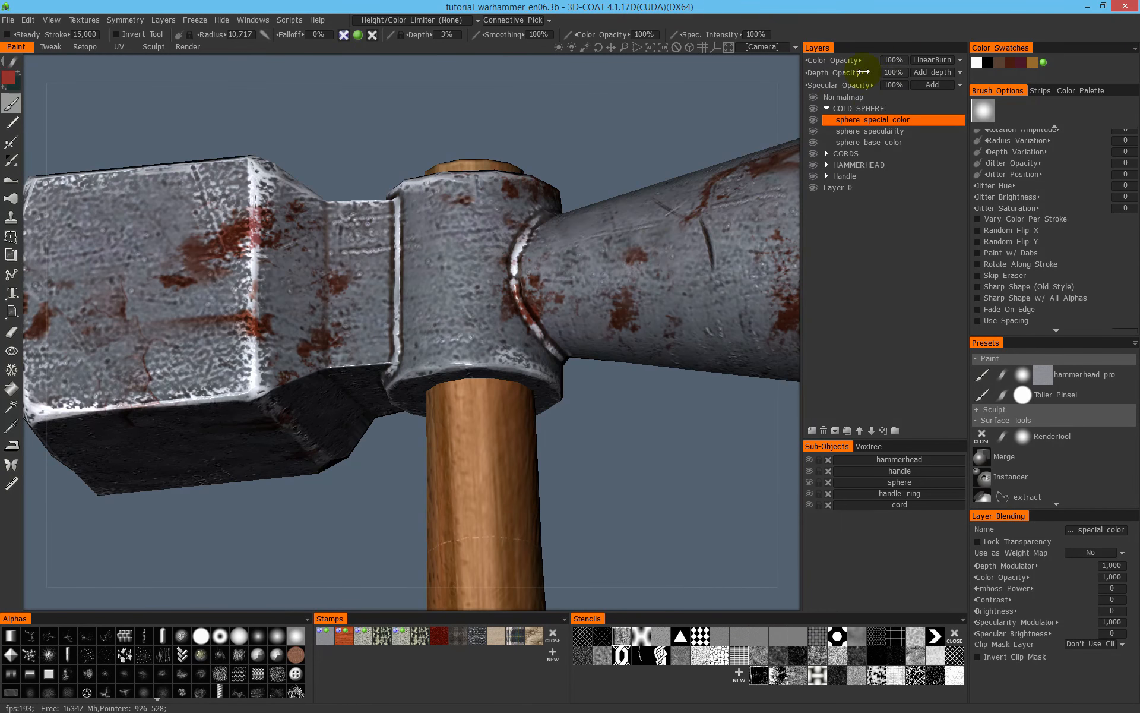
- Collapse the GOLD SPHERE group and add a layer named "manually ao" directly below the Normalmap layer
click(827, 108)
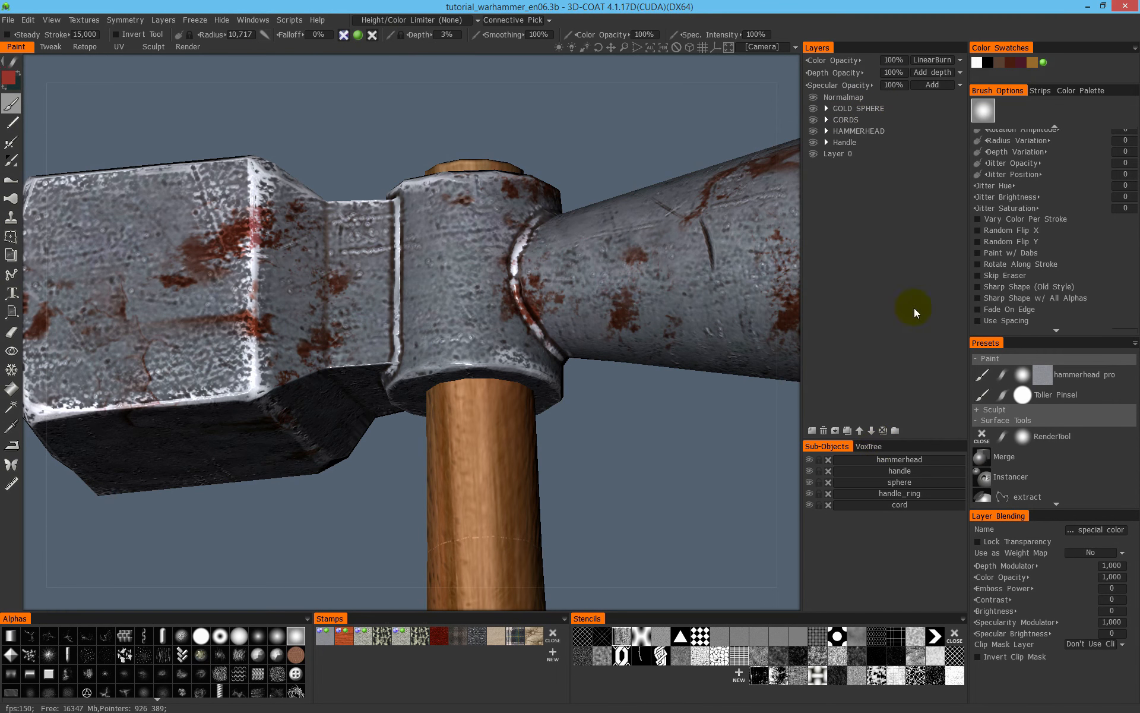
click(878, 98)
click(812, 430)
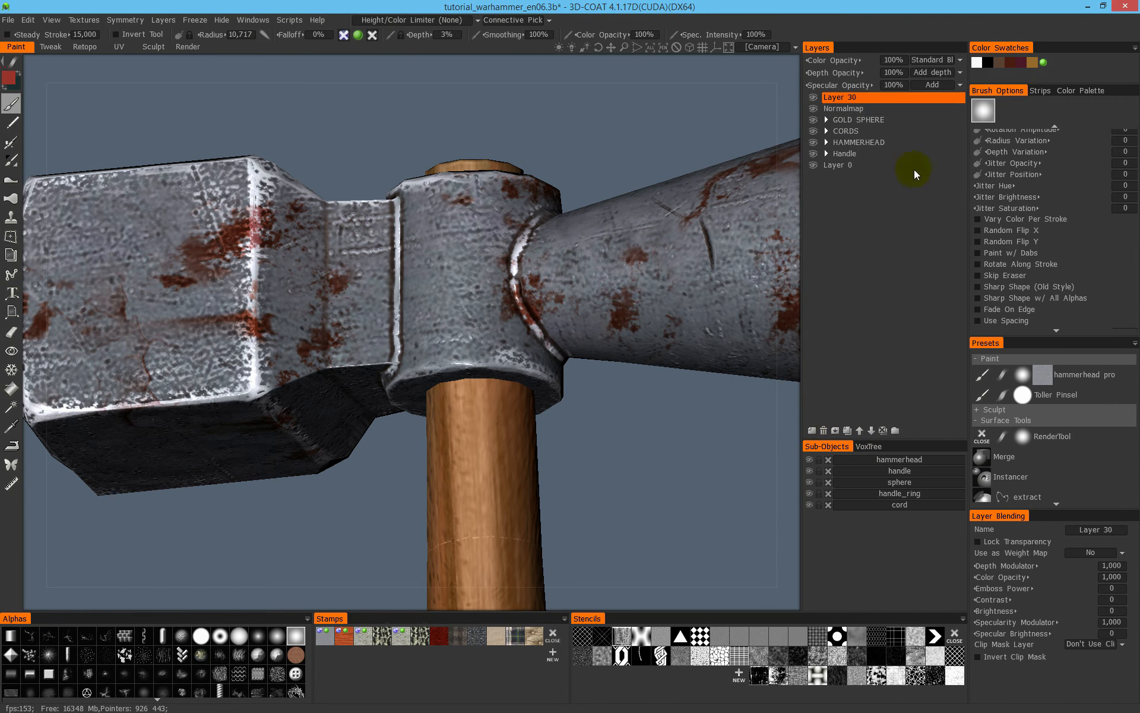
drag(958, 97, 954, 113)
double_click(847, 108)
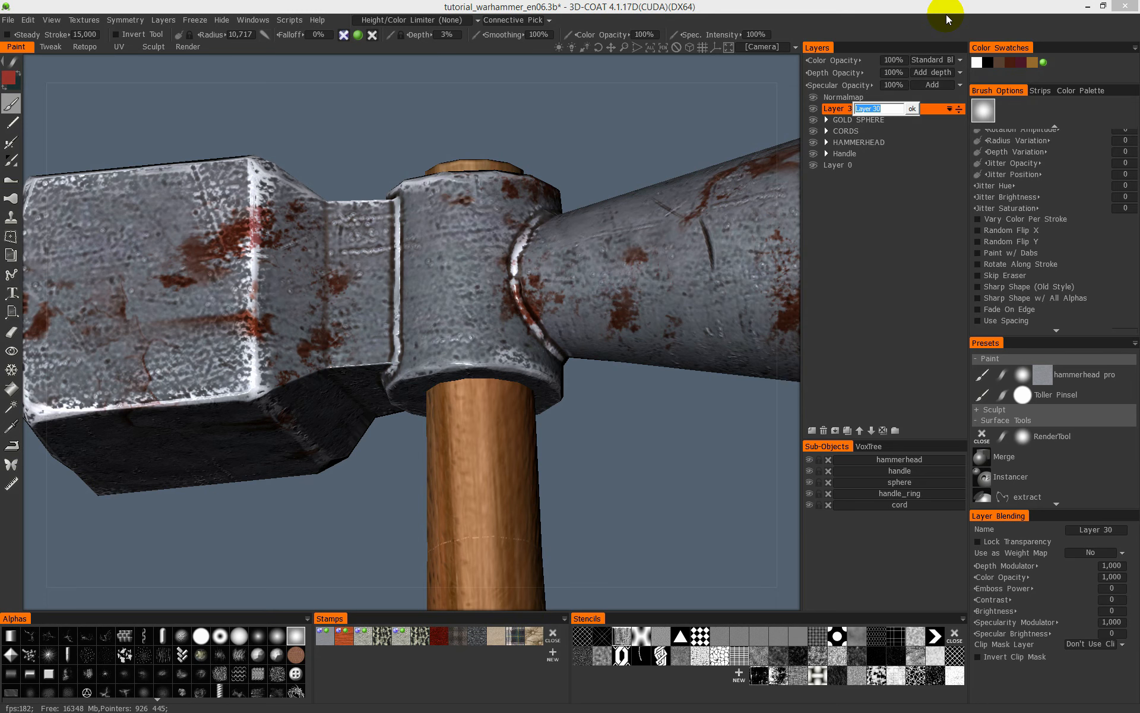
text(manually ao)
click(946, 17)
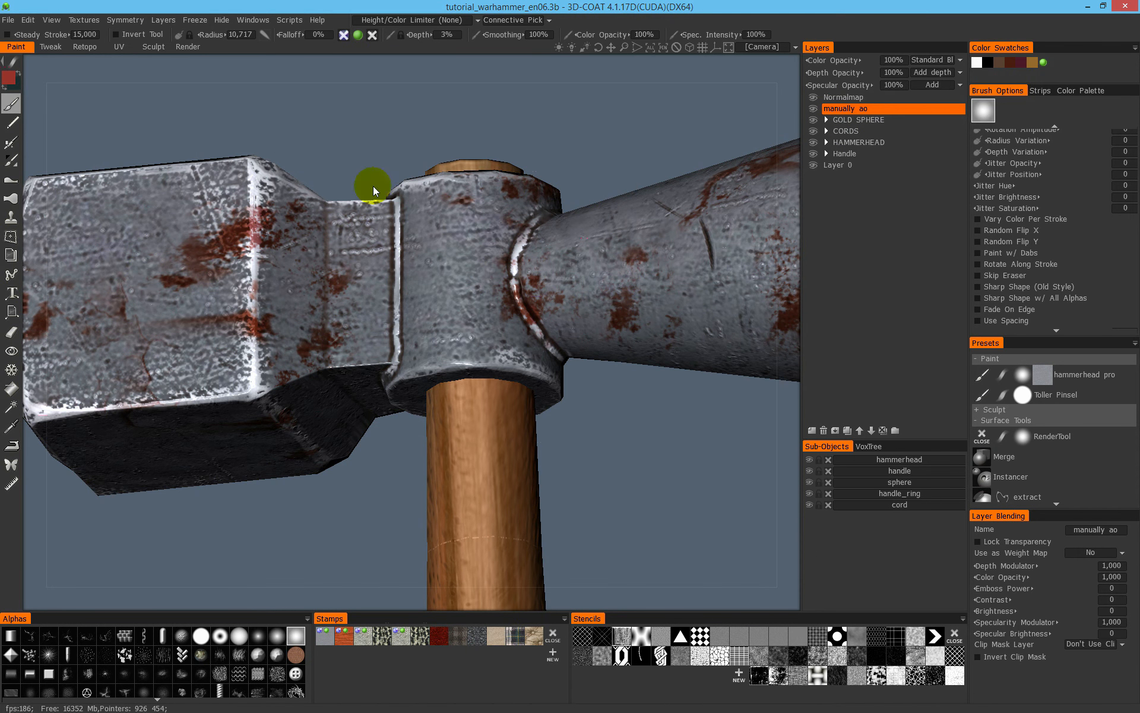
- Set the painting colour to black and show the model in unlit flat colour shading
right_click(438, 424)
click(446, 423)
alt+right_drag(554, 429, 461, 437)
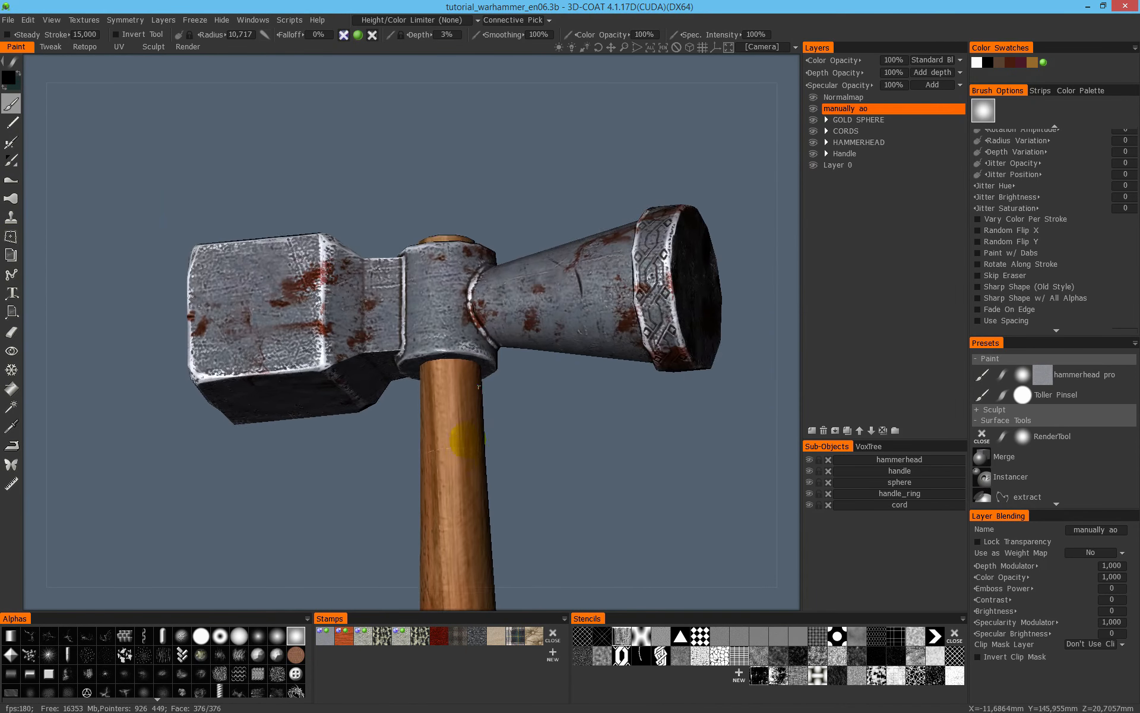
alt+middle_drag(461, 437, 500, 364)
alt+drag(500, 364, 683, 356)
alt+right_drag(683, 356, 758, 243)
alt+drag(605, 324, 685, 226)
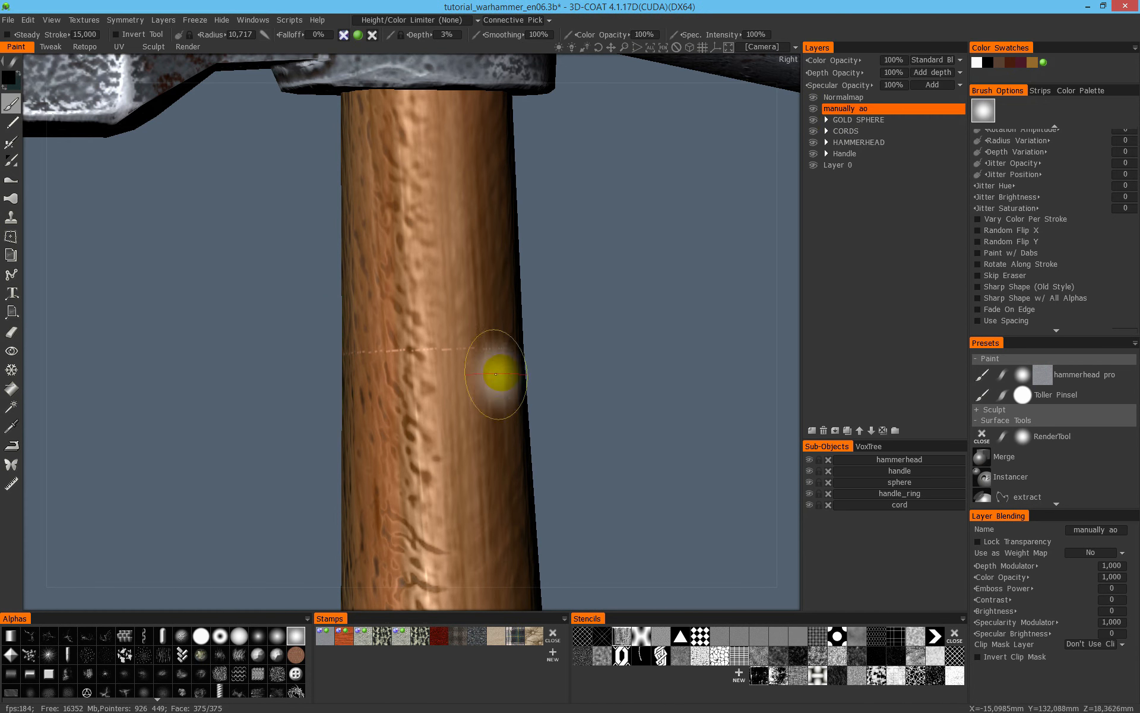
key(3)
key(2)
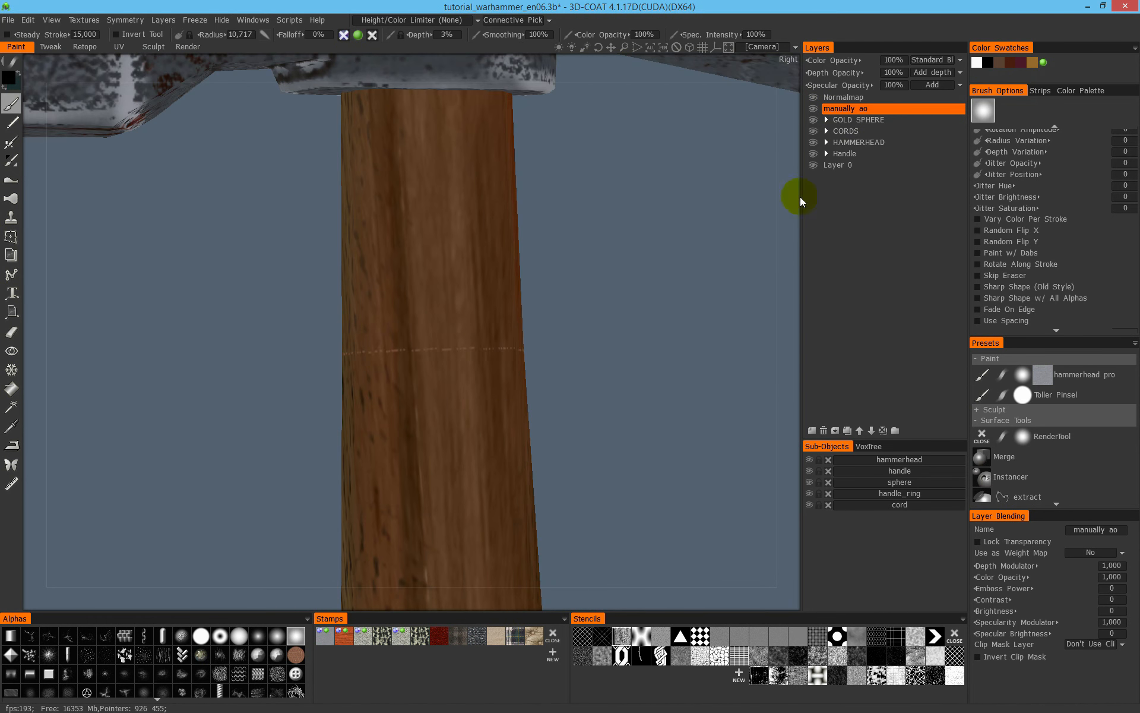
- Toggle the visibility of the HAMMERHEAD group and its head cavity dirt layer to find the source of the dashed line on the handle
click(813, 143)
click(814, 143)
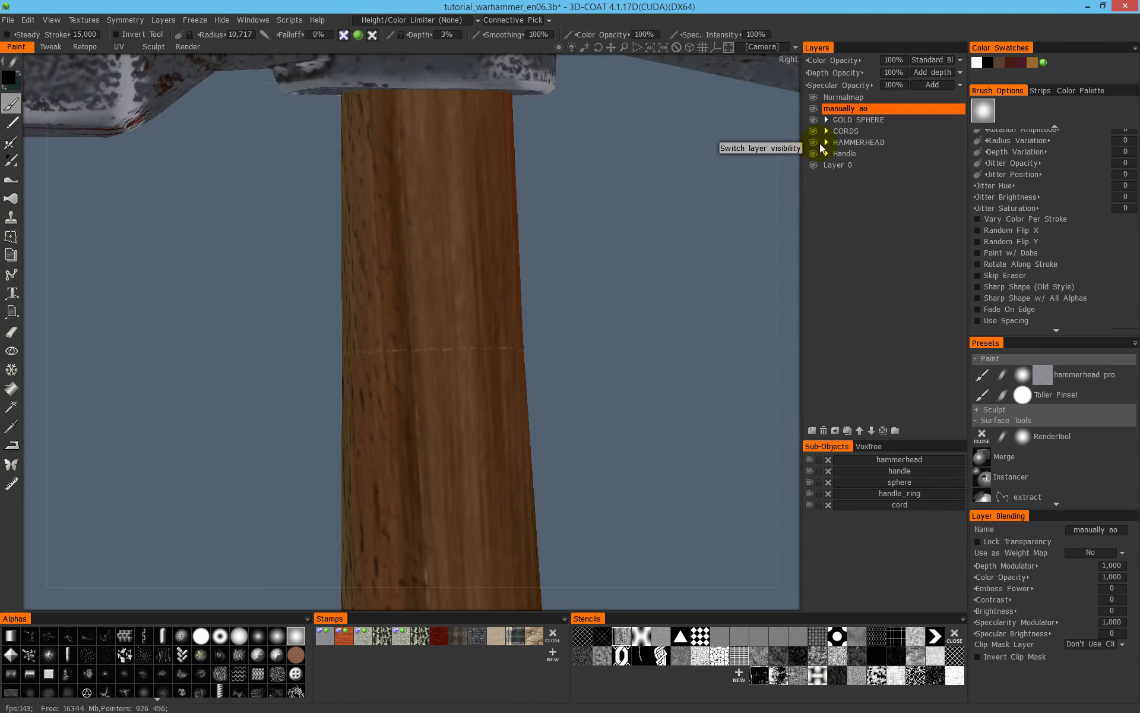
click(827, 143)
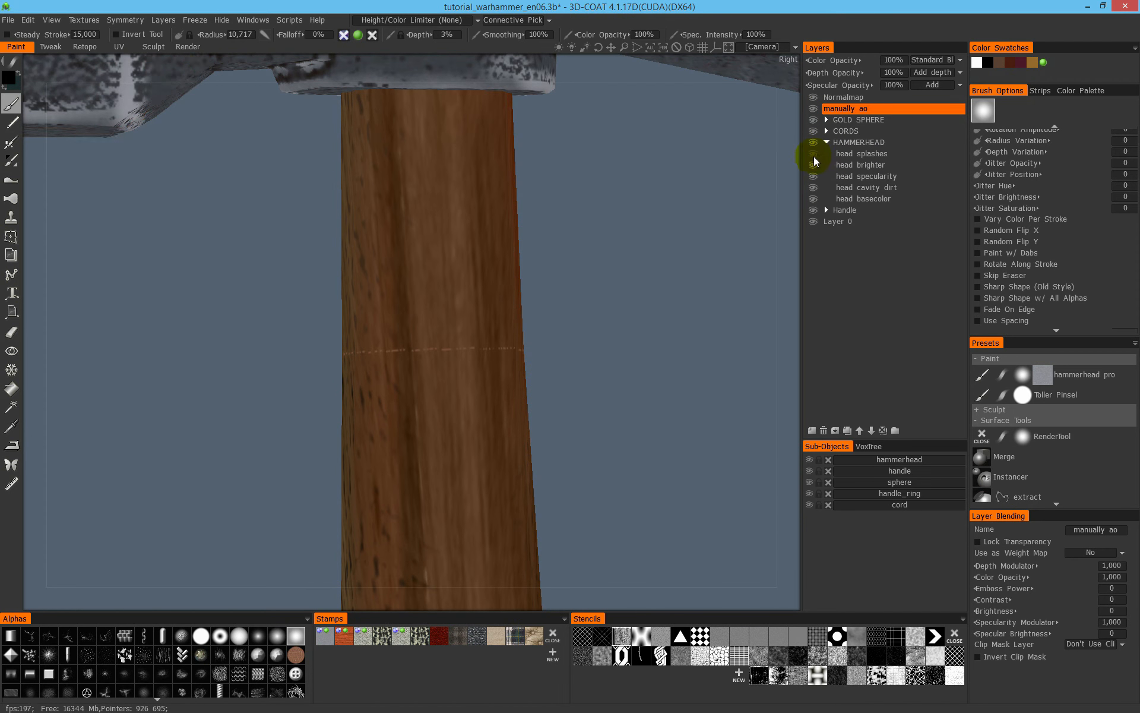
click(812, 190)
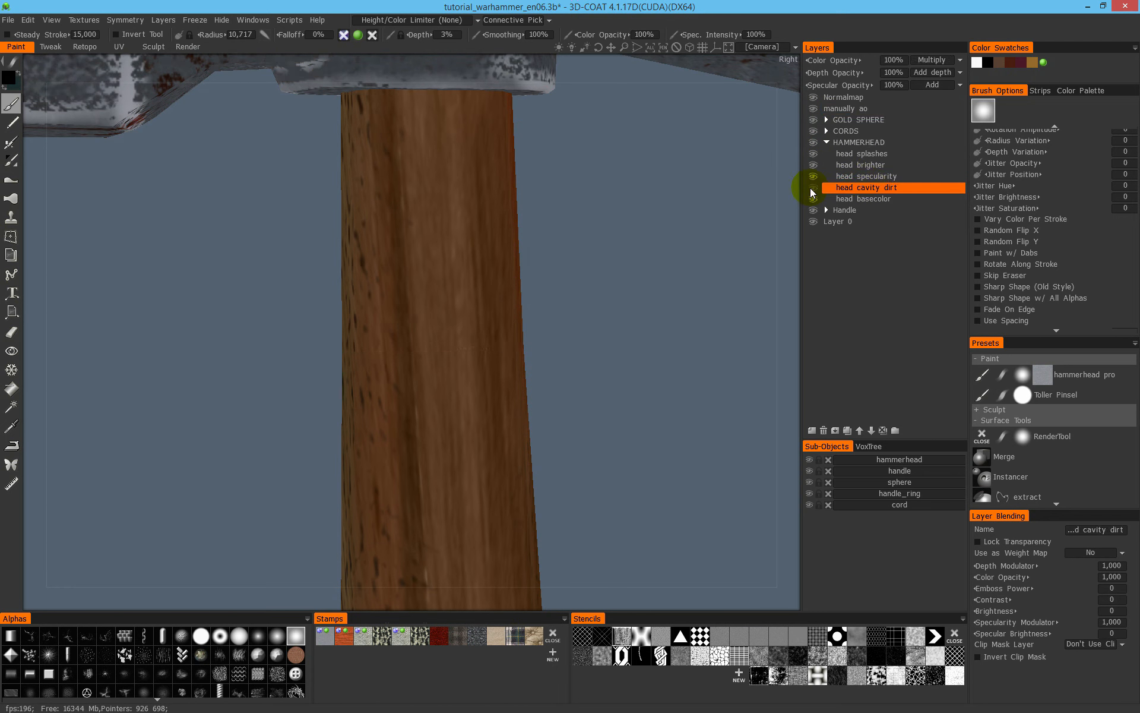
click(813, 189)
drag(524, 248, 587, 284)
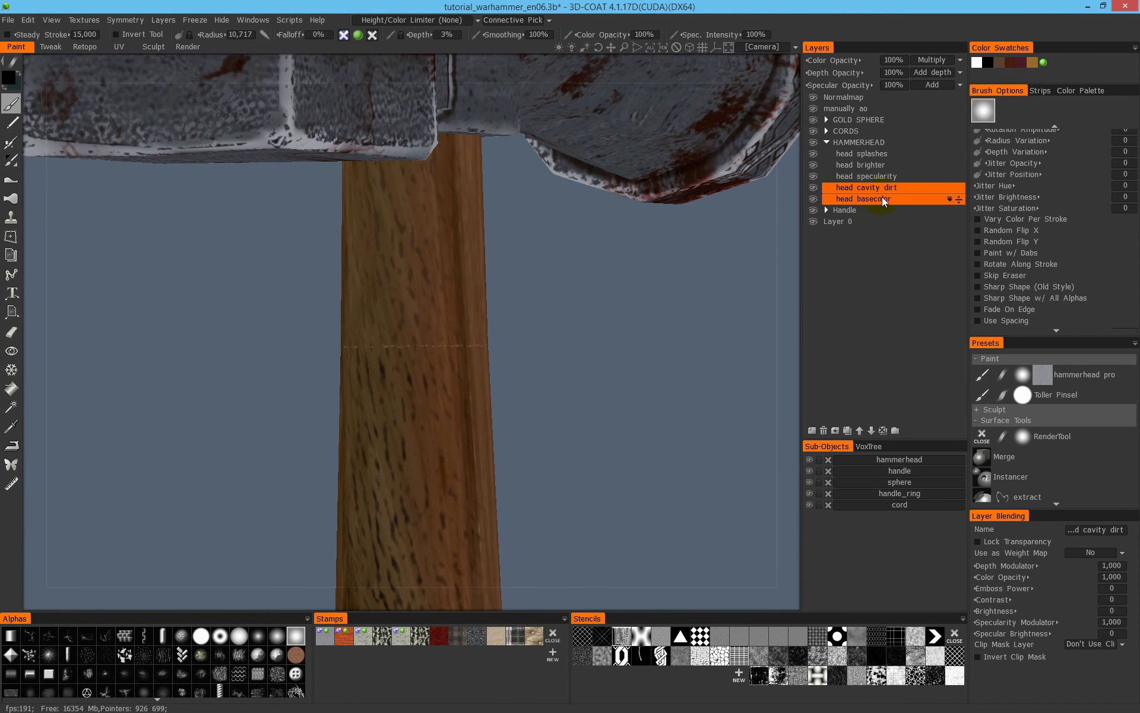
click(817, 186)
click(815, 187)
drag(725, 192, 407, 255)
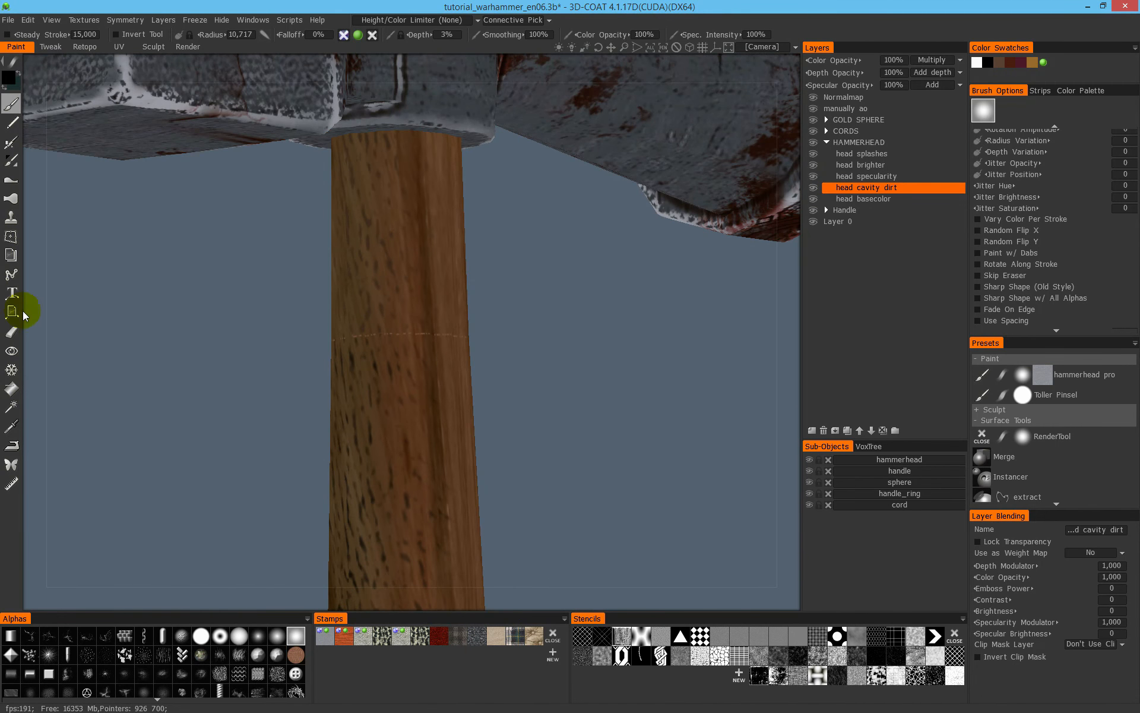
- Erase the dashed line all around the upper handle on the head cavity dirt layer
click(12, 335)
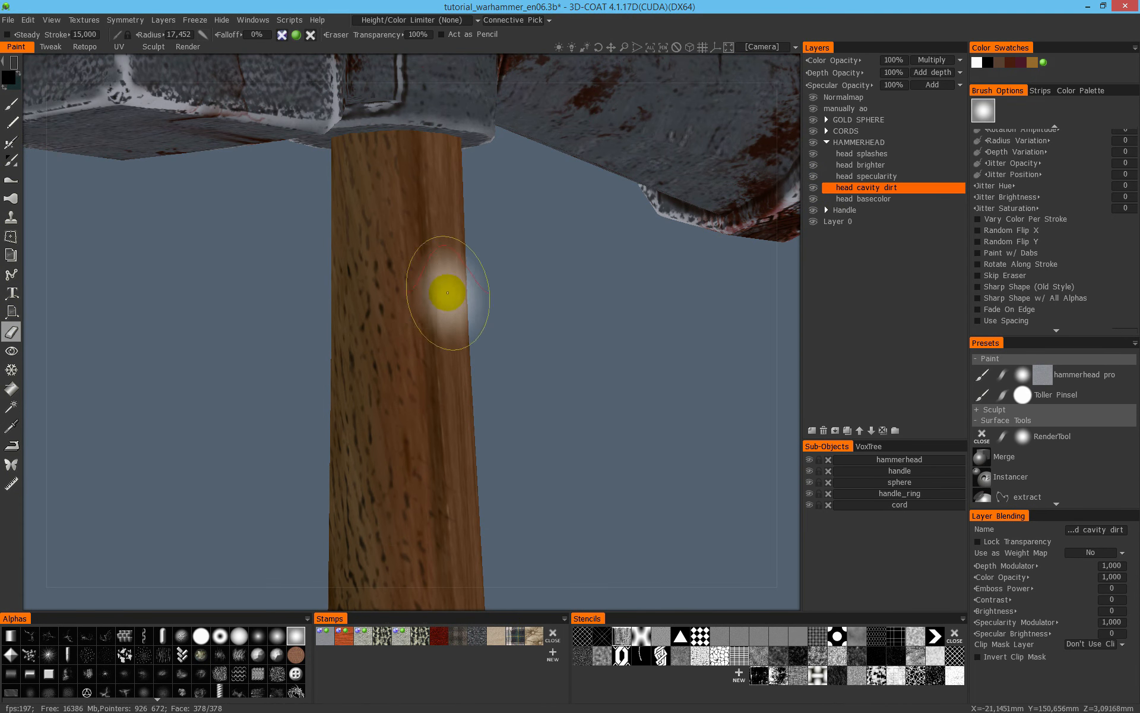
key(space)
click(344, 287)
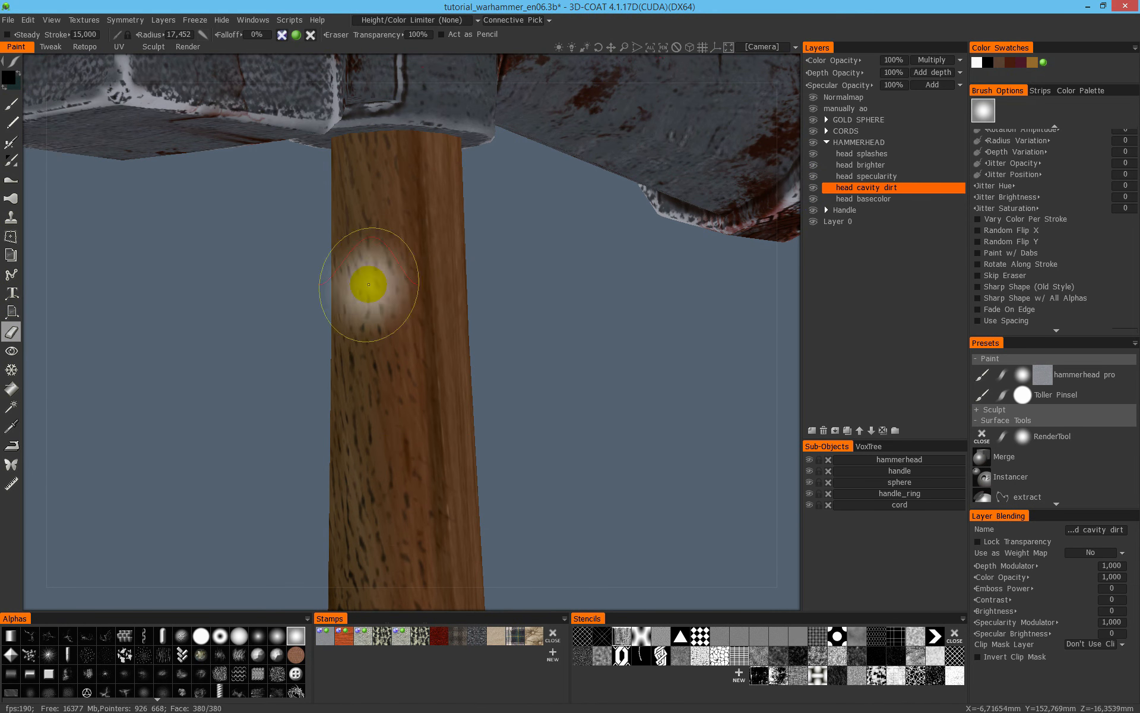
alt+drag(425, 294, 598, 287)
alt+drag(333, 243, 452, 244)
alt+middle_drag(262, 208, 589, 371)
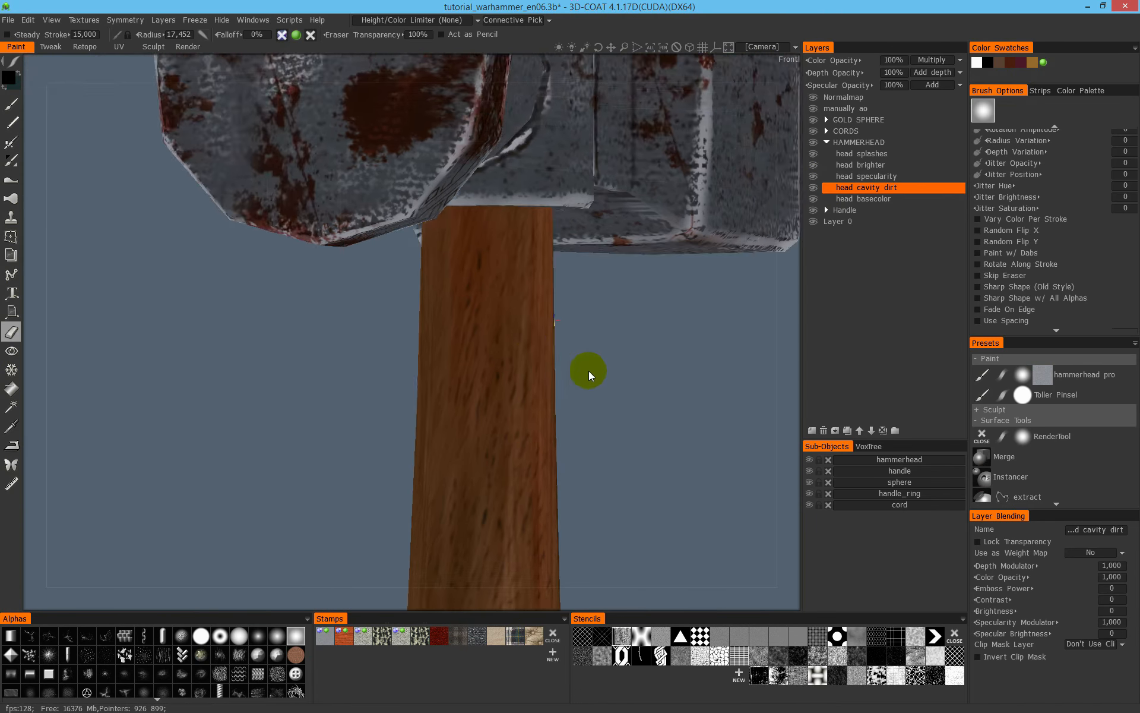
alt+drag(590, 371, 641, 364)
alt+drag(531, 348, 641, 324)
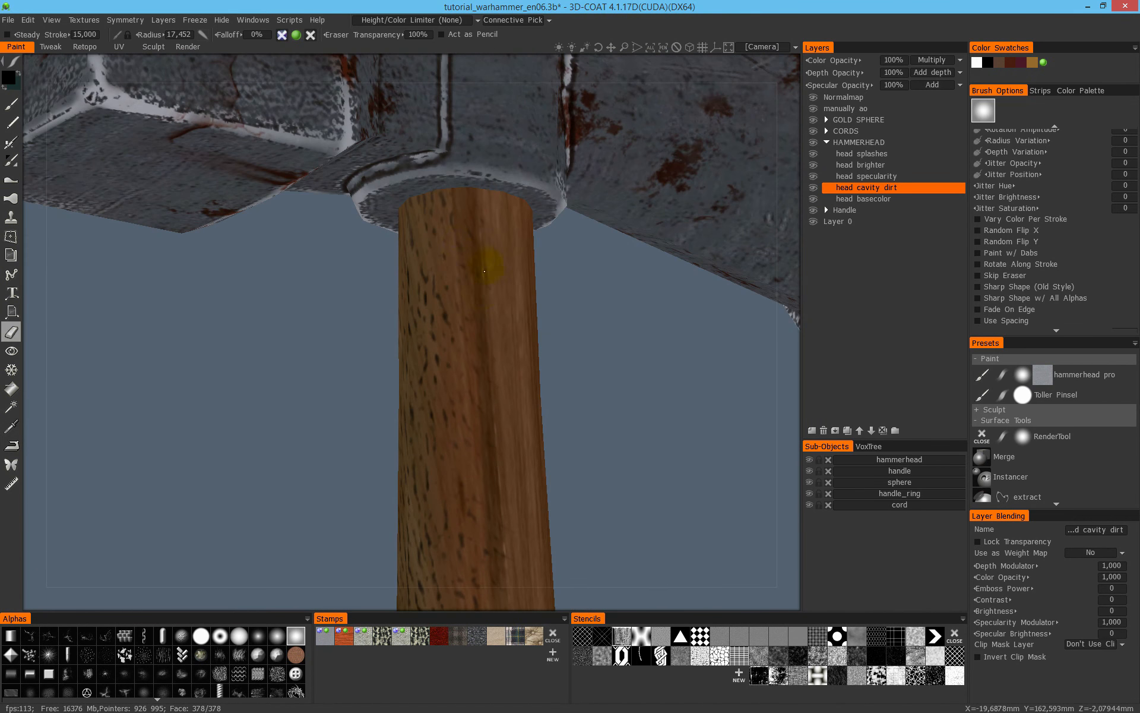
- Save the scene and collapse the HAMMERHEAD layer group
key(ctrl+s)
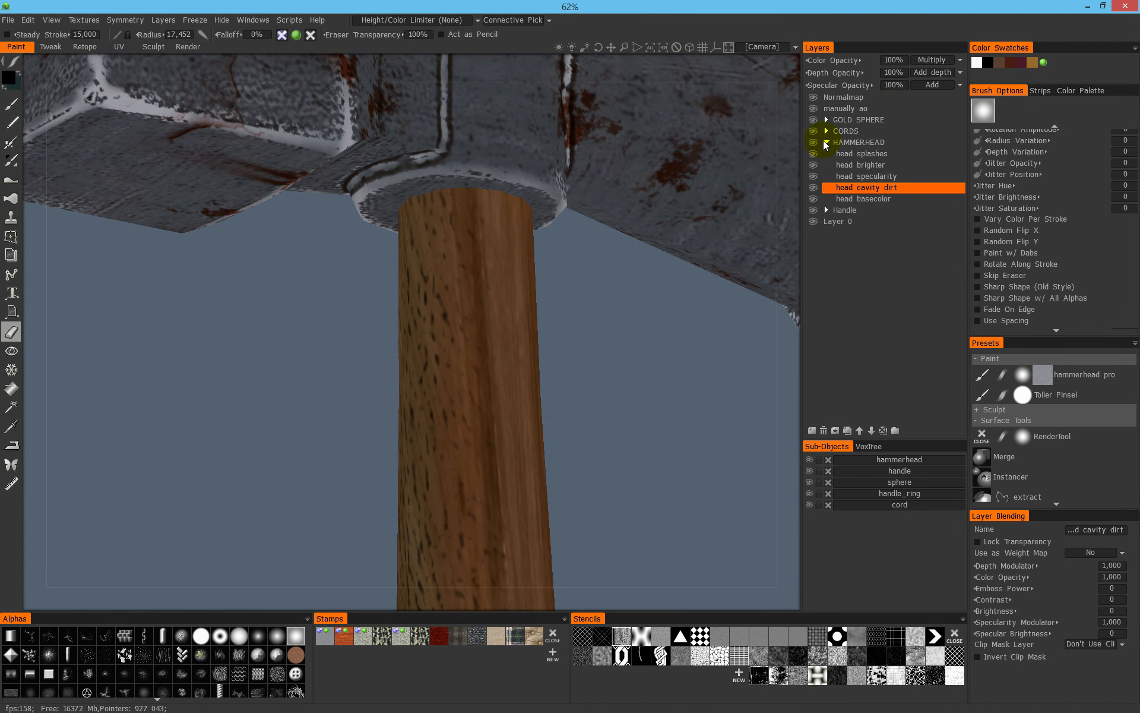
click(839, 143)
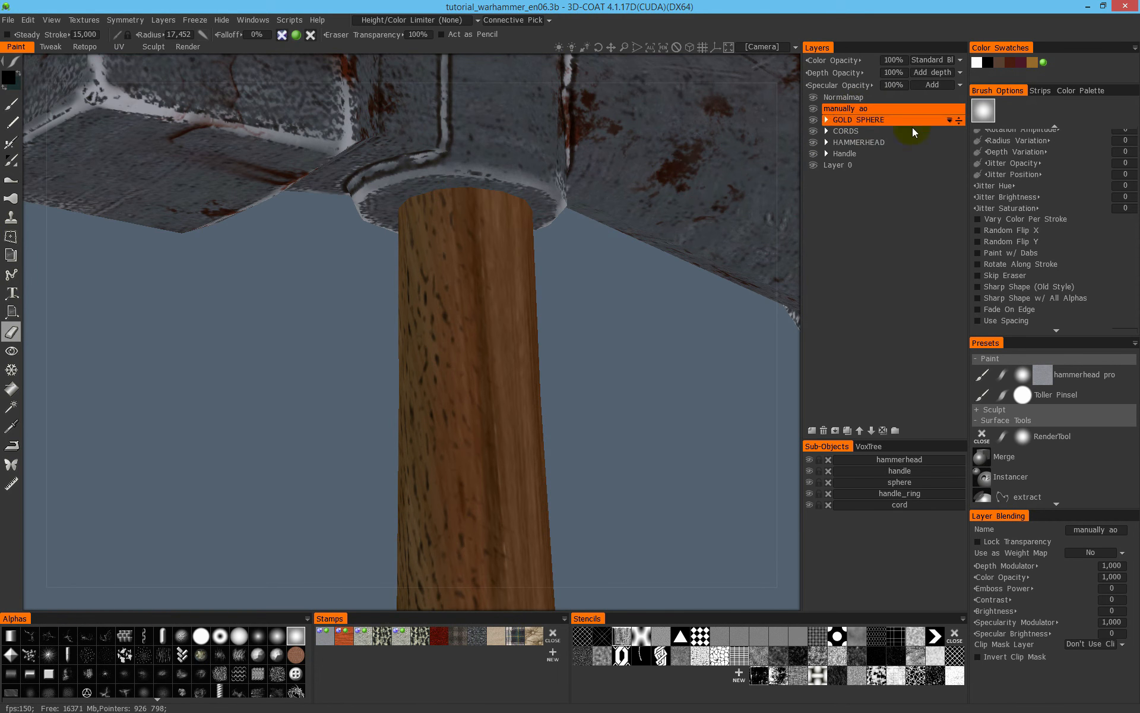
- Activate the paint brush for black shading on the manually ao layer
alt+drag(361, 397, 408, 369)
alt+middle_drag(443, 319, 472, 298)
alt+drag(472, 299, 395, 317)
alt+right_drag(603, 262, 507, 342)
alt+middle_drag(507, 341, 486, 422)
alt+right_drag(486, 422, 586, 296)
alt+drag(452, 395, 484, 305)
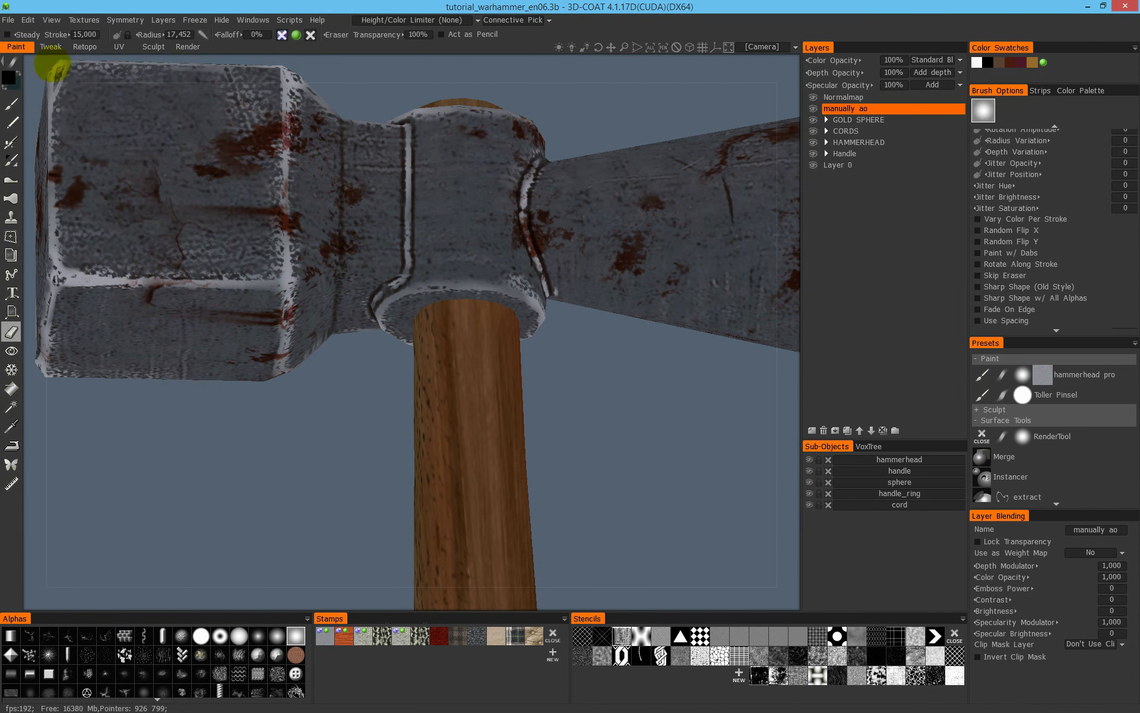
click(11, 104)
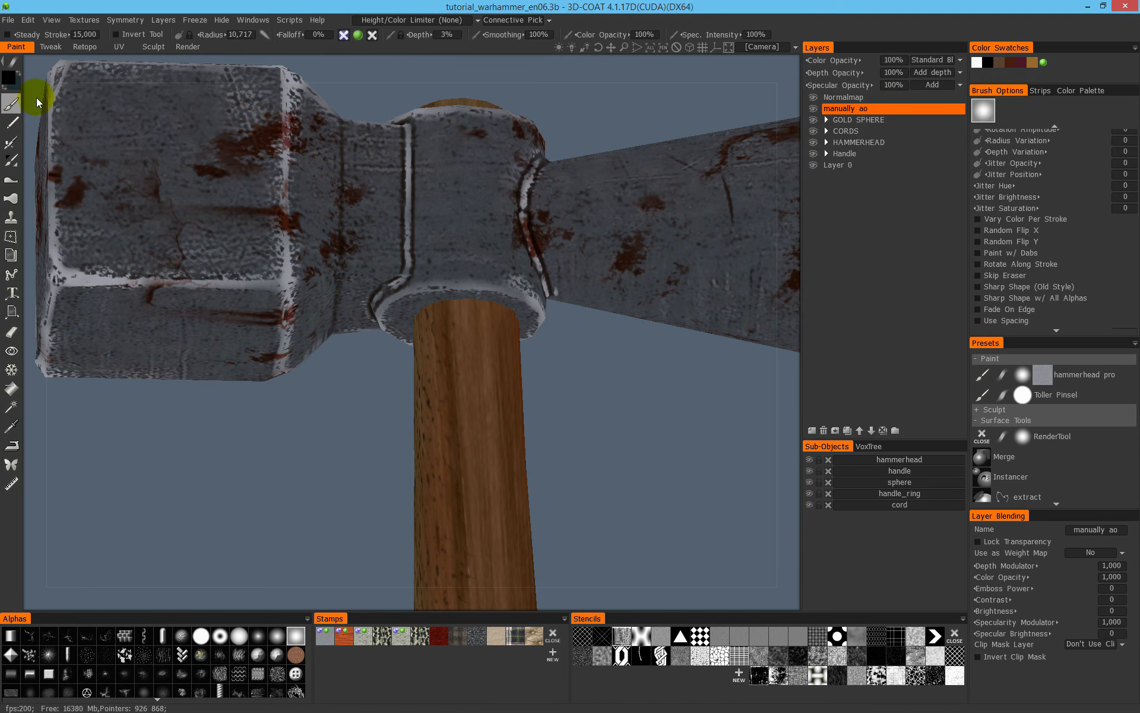
drag(478, 373, 561, 454)
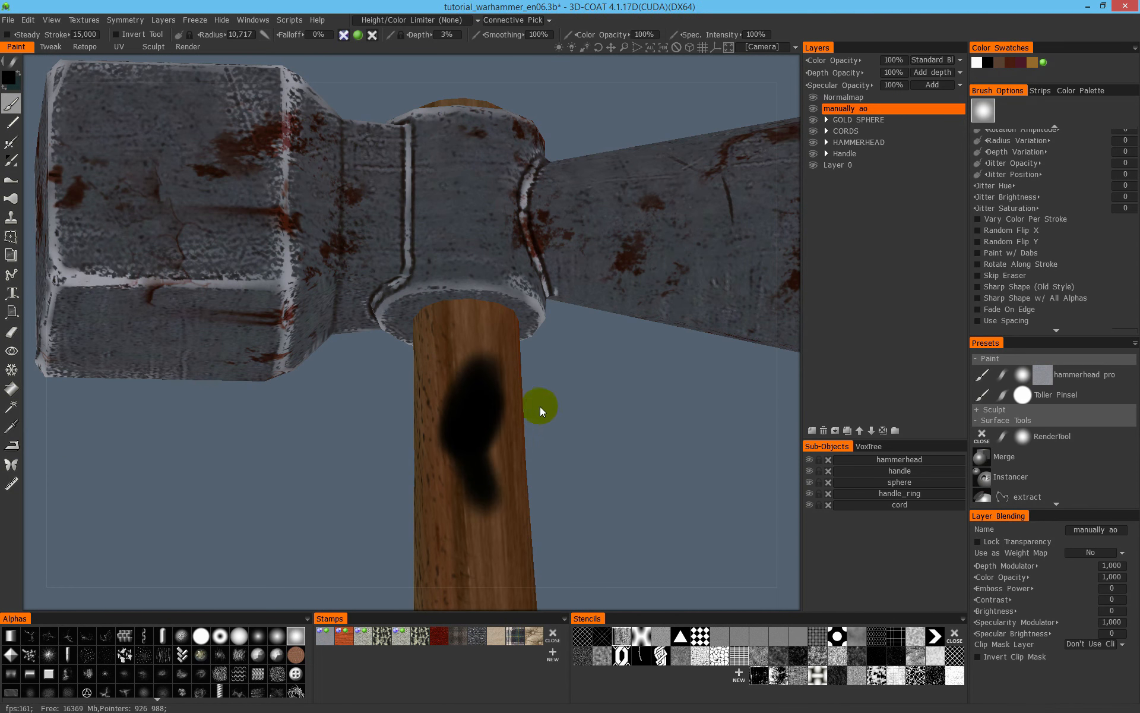
key(ctrl+z)
key(ctrl+z)
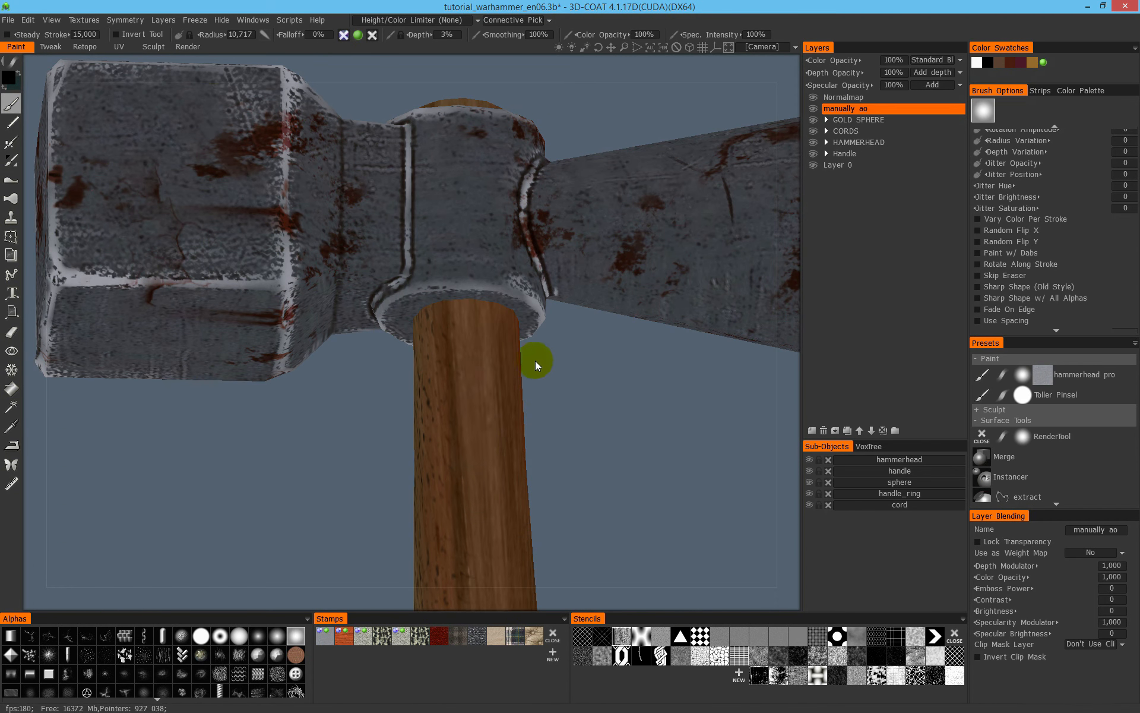
- Paint soft black shading around the top of the wooden handle just below the hammerhead, with a brush radius of about 20
drag(540, 345, 510, 424)
drag(544, 369, 550, 350)
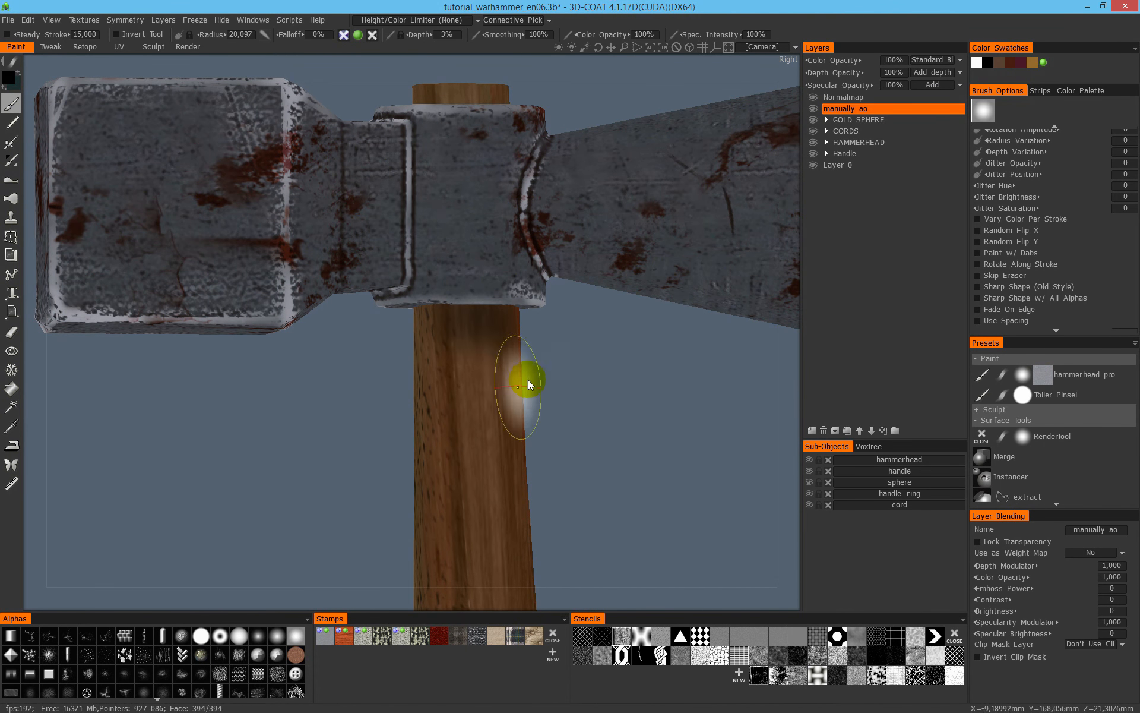
drag(532, 361, 518, 329)
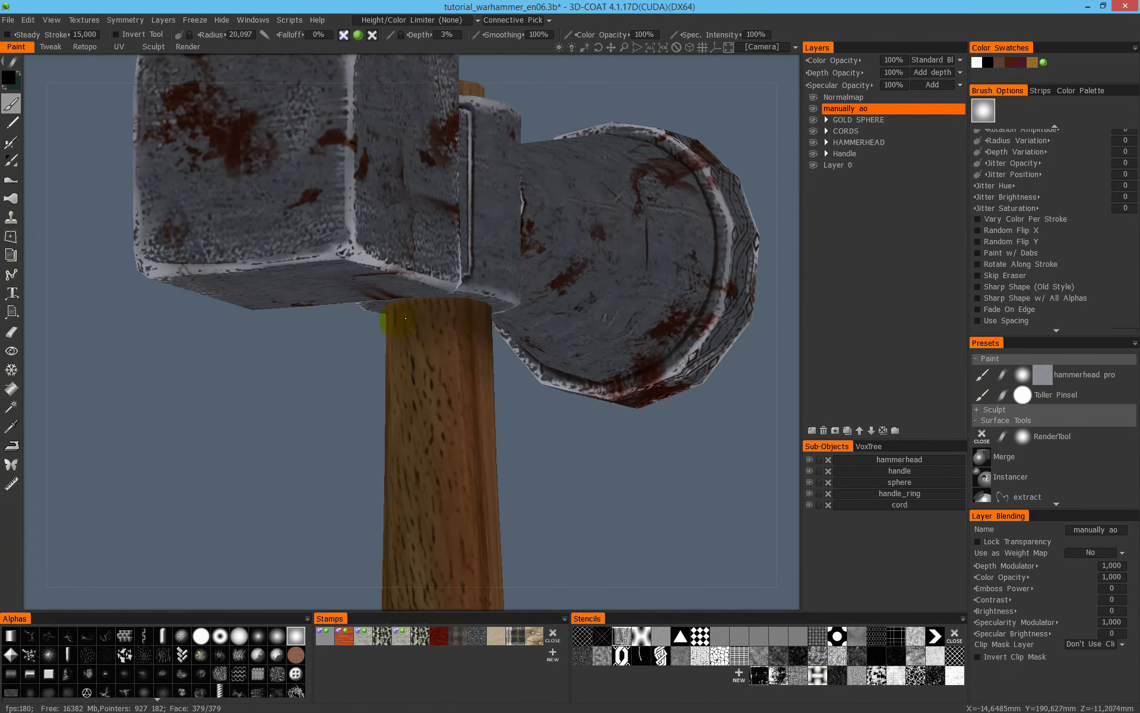
drag(434, 357, 466, 338)
drag(323, 315, 387, 319)
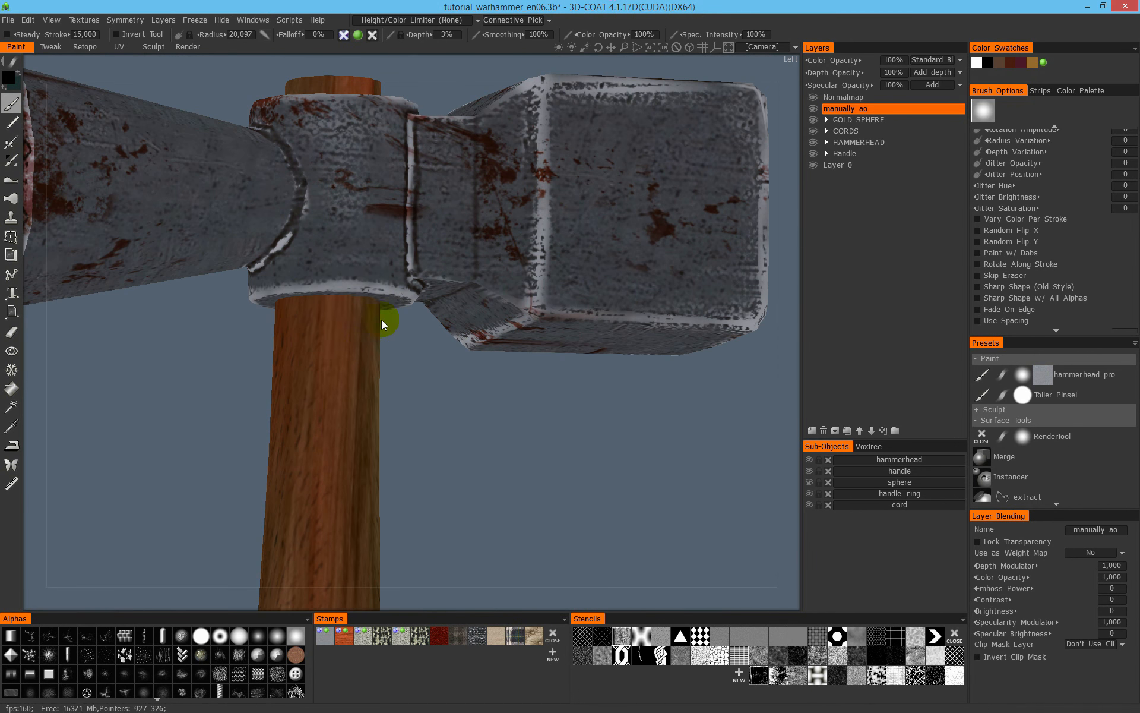
drag(286, 343, 326, 326)
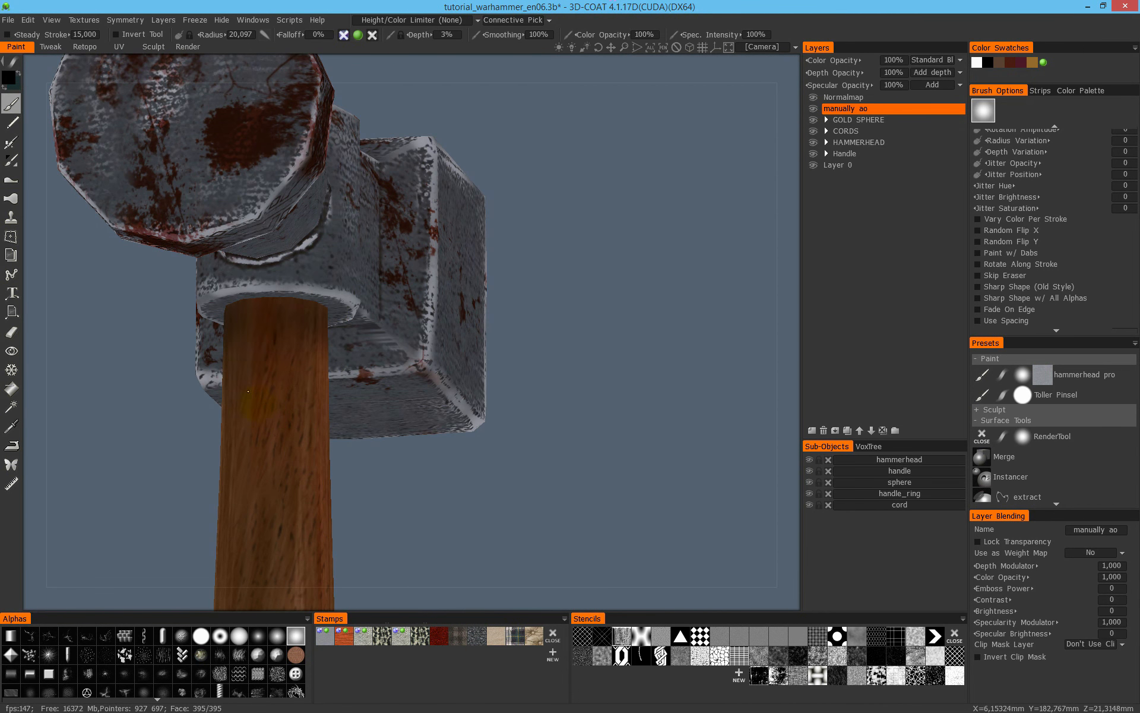
alt+drag(383, 374, 261, 419)
- Show the model with lighting and darken the joint between the collar and the conical end with a brush radius of about 13
key(1)
mouse_move(391, 393)
alt+mouse_down()
mouse_move(356, 380)
mouse_move(281, 420)
alt+mouse_up()
alt+middle_drag(232, 354, 341, 420)
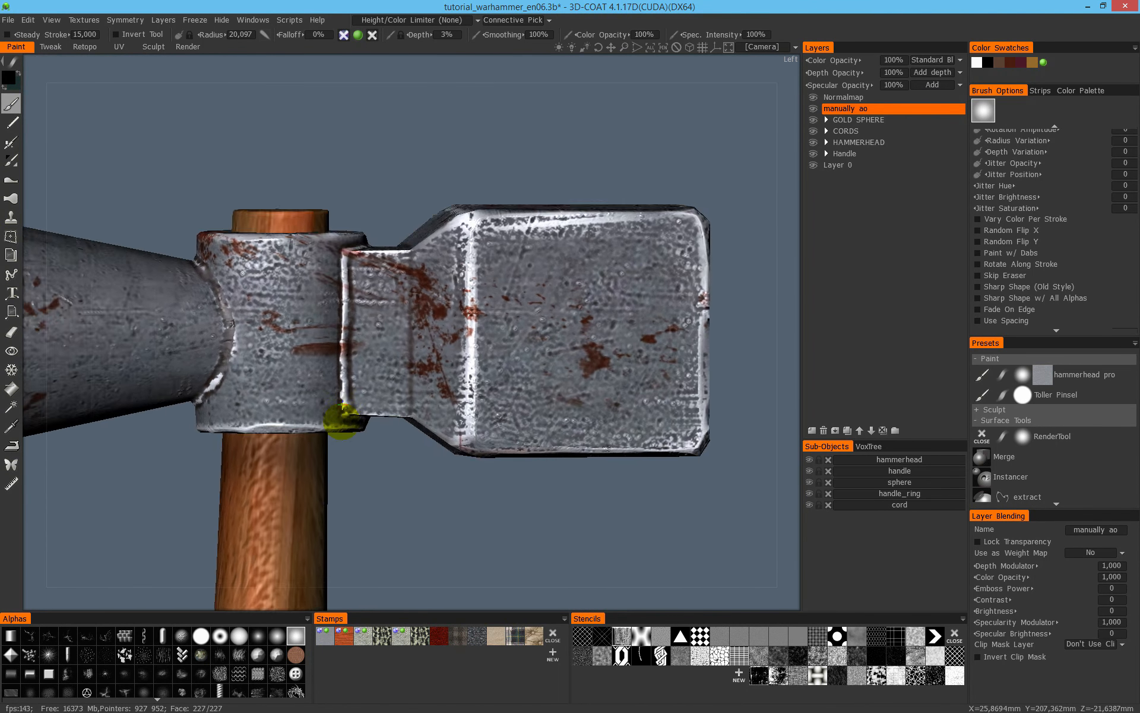
alt+drag(340, 420, 352, 410)
alt+right_drag(291, 279, 369, 313)
alt+drag(369, 313, 491, 363)
alt+drag(321, 358, 412, 339)
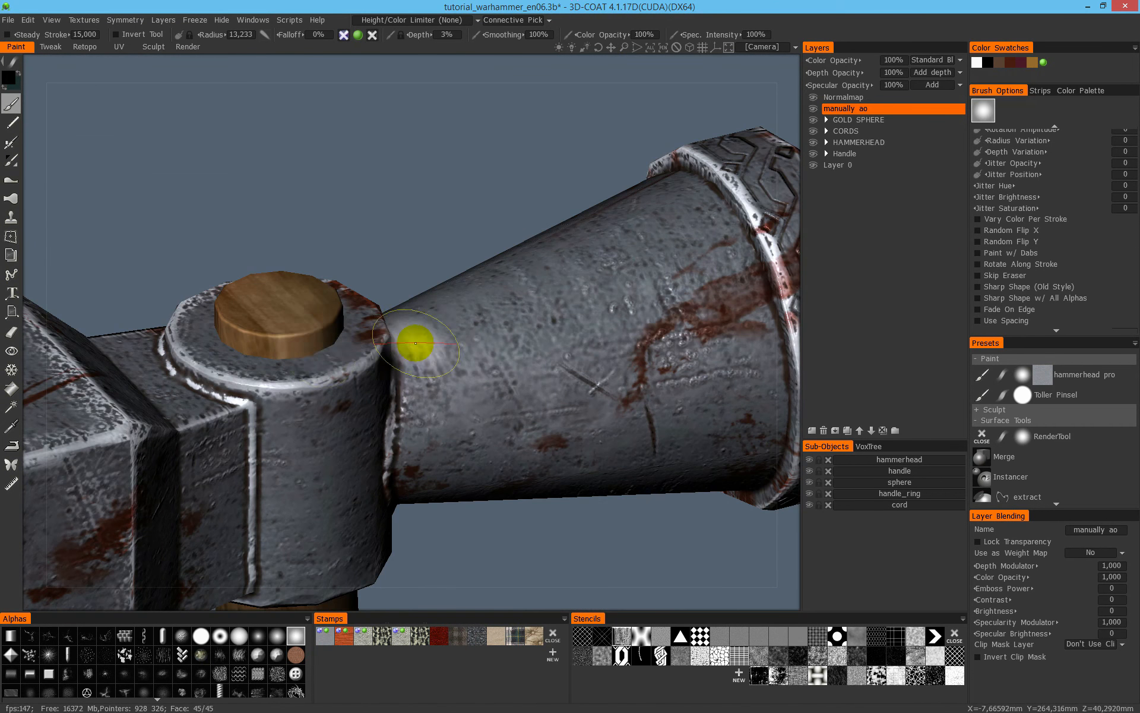
alt+drag(304, 335, 369, 344)
alt+drag(270, 364, 420, 320)
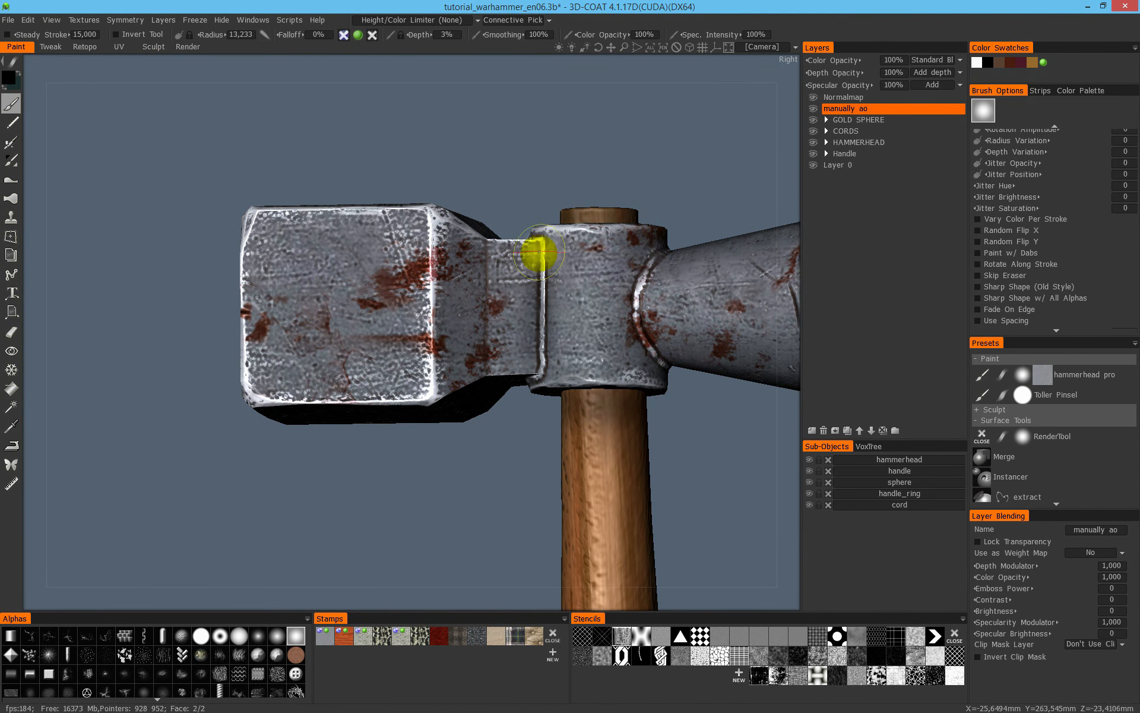
- Set the brush depth to 0% and shade the conical end's joint around the other sides of the collar
mouse_move(648, 344)
alt+mouse_down()
mouse_move(594, 316)
mouse_move(514, 325)
alt+mouse_up()
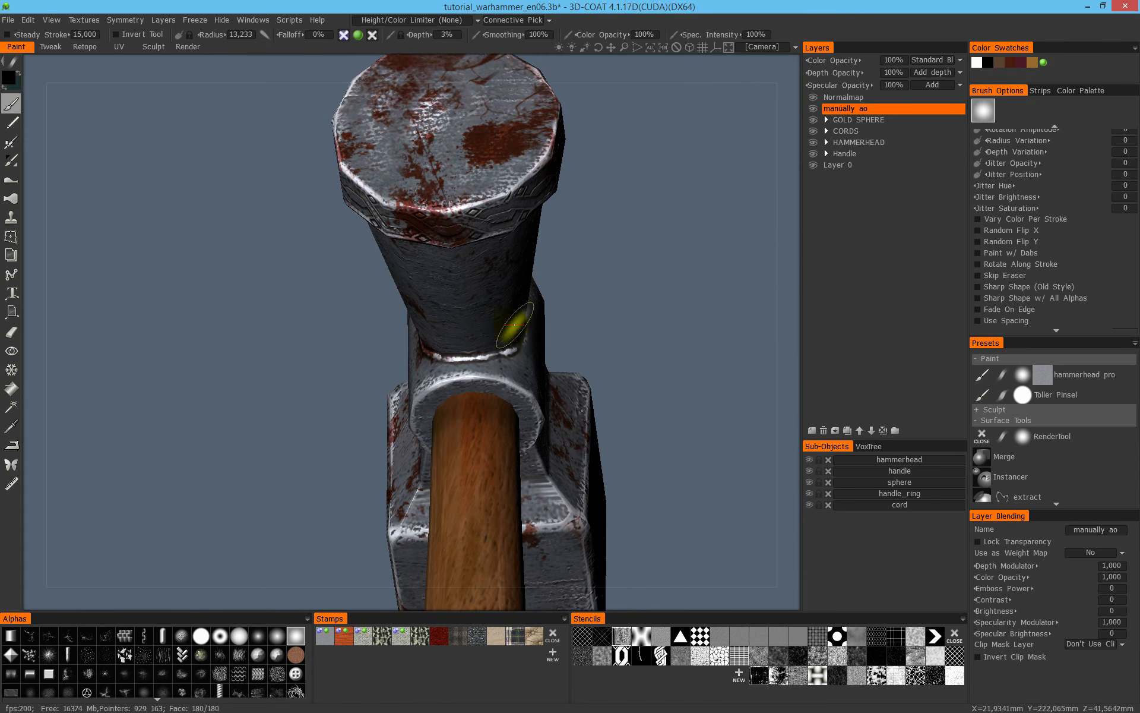
alt+drag(472, 359, 524, 289)
right_drag(509, 275, 542, 295)
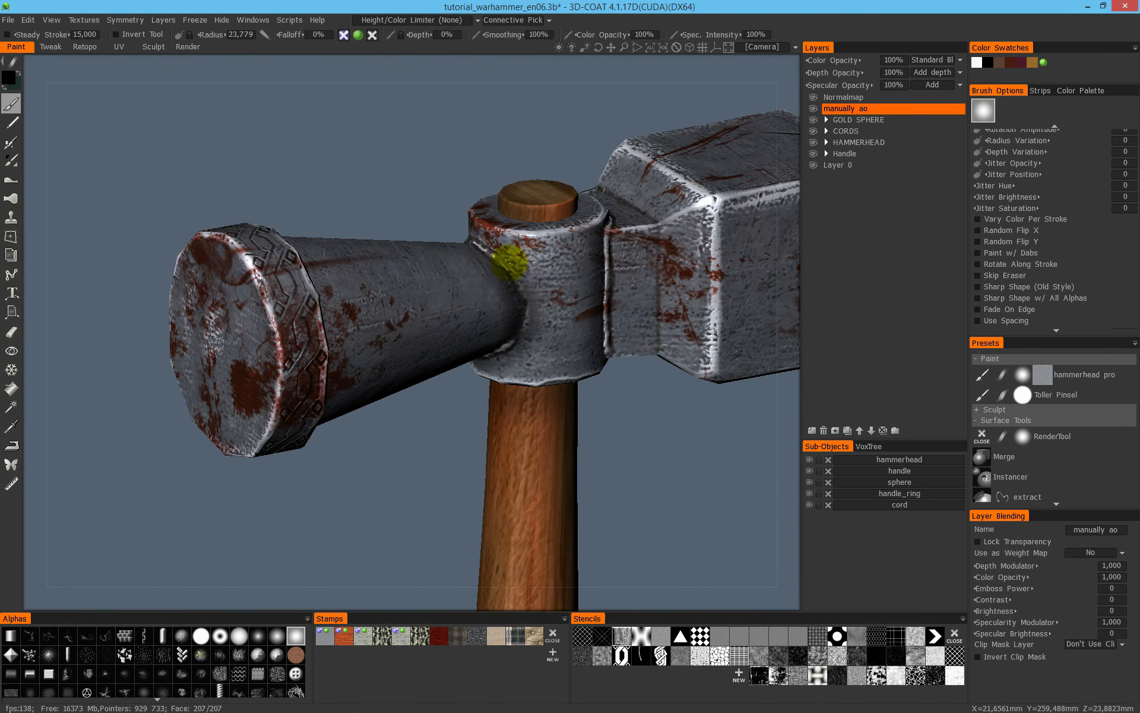
alt+drag(560, 344, 606, 274)
mouse_move(616, 231)
mouse_down()
mouse_move(612, 285)
mouse_move(593, 252)
mouse_move(561, 324)
mouse_up()
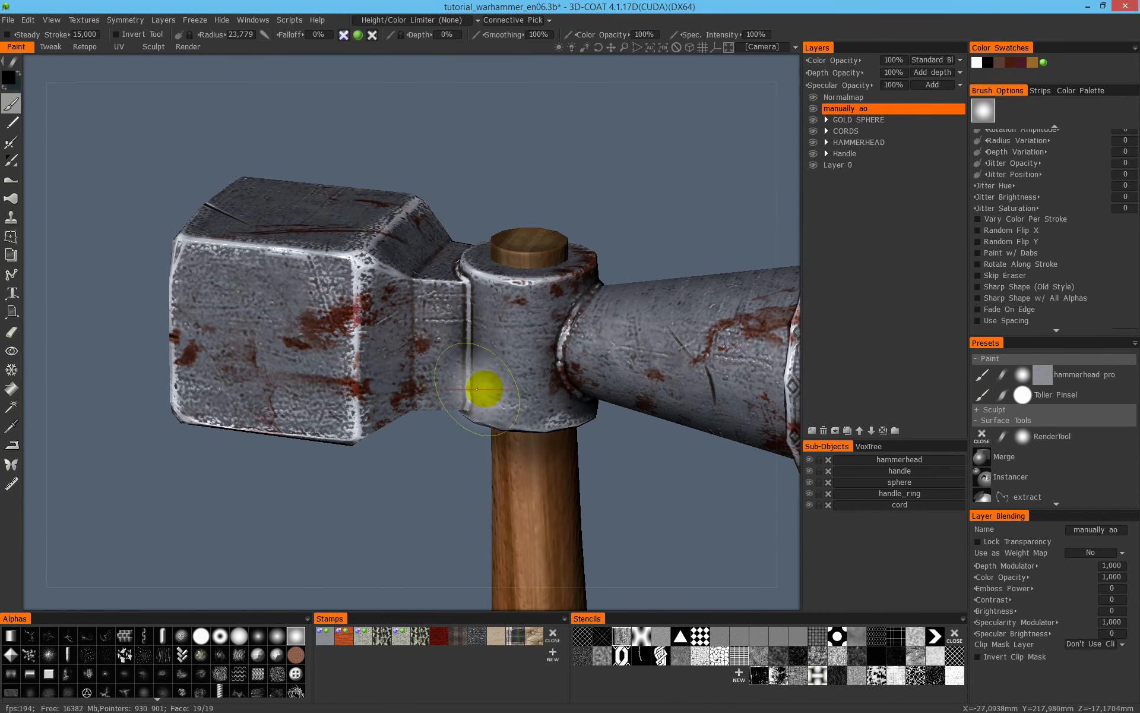
- Set the manually ao layer's colour blending mode to Multiply
click(942, 60)
click(917, 108)
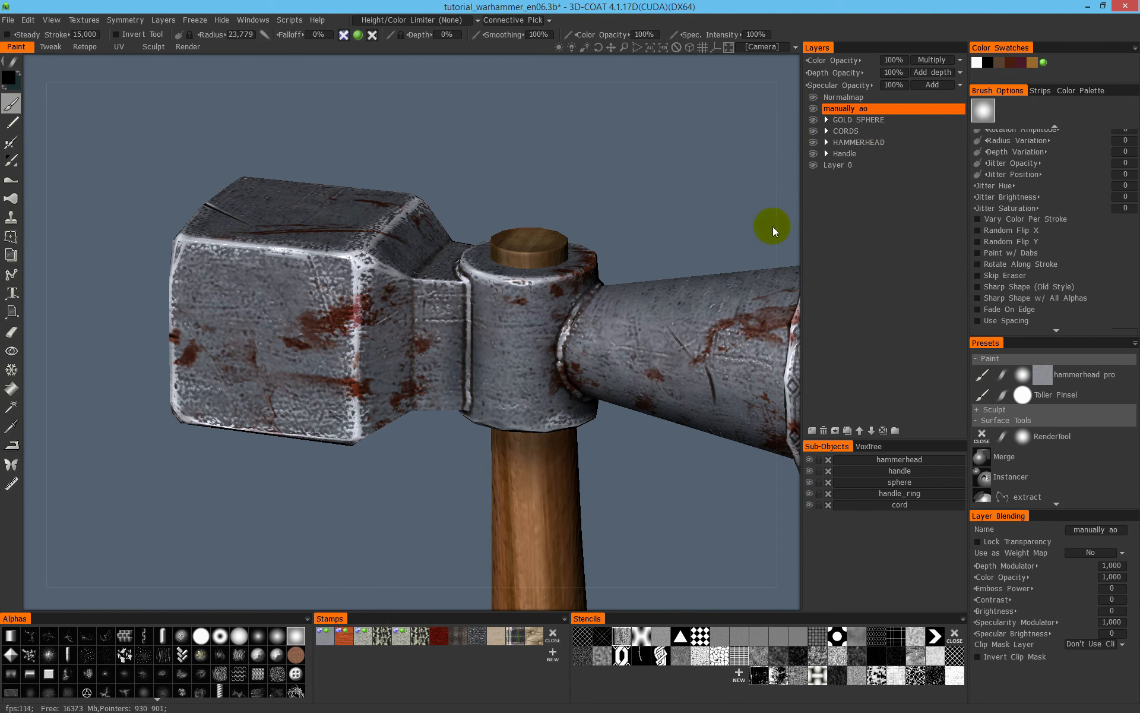
alt+shift+drag(612, 261, 586, 280)
shift+drag(579, 333, 557, 346)
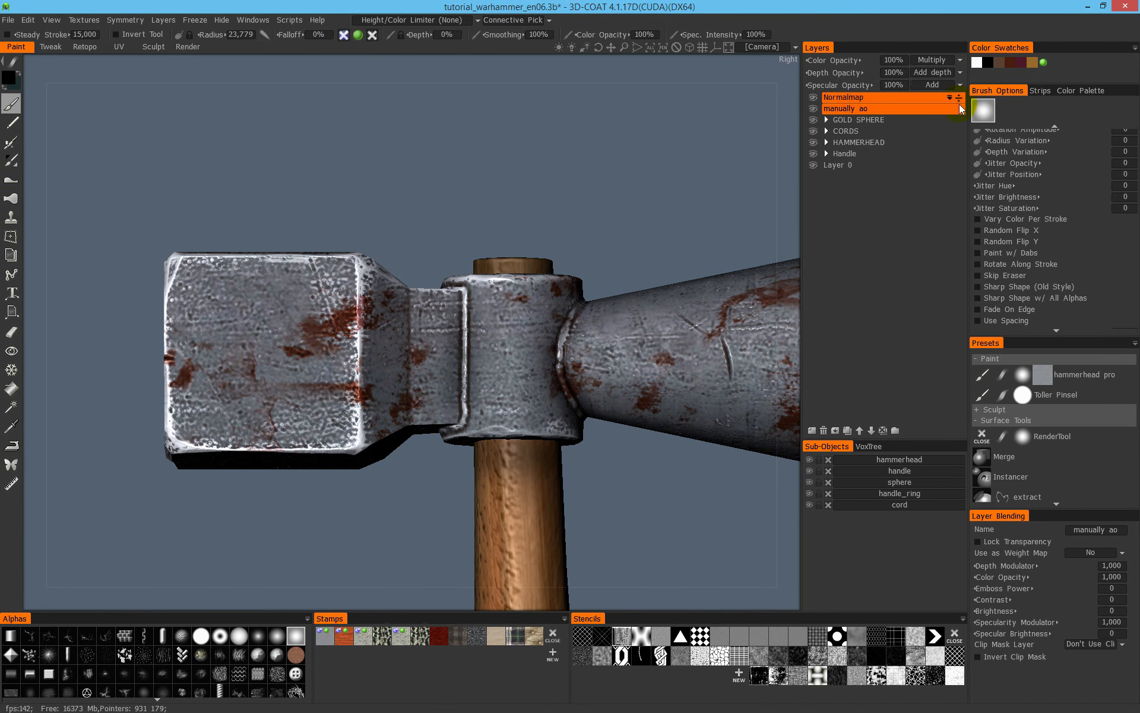
- Try the manually ao layer at different positions in the expanded HAMMERHEAD layer group
middle_drag(510, 477, 466, 327)
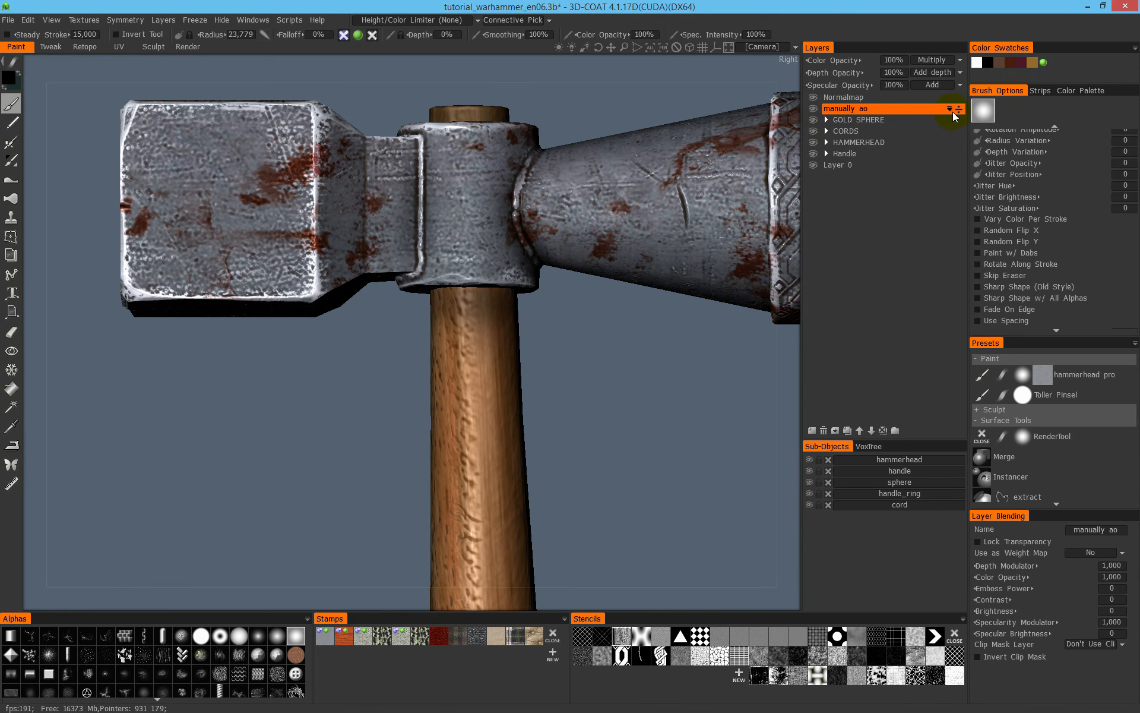
drag(958, 110, 958, 149)
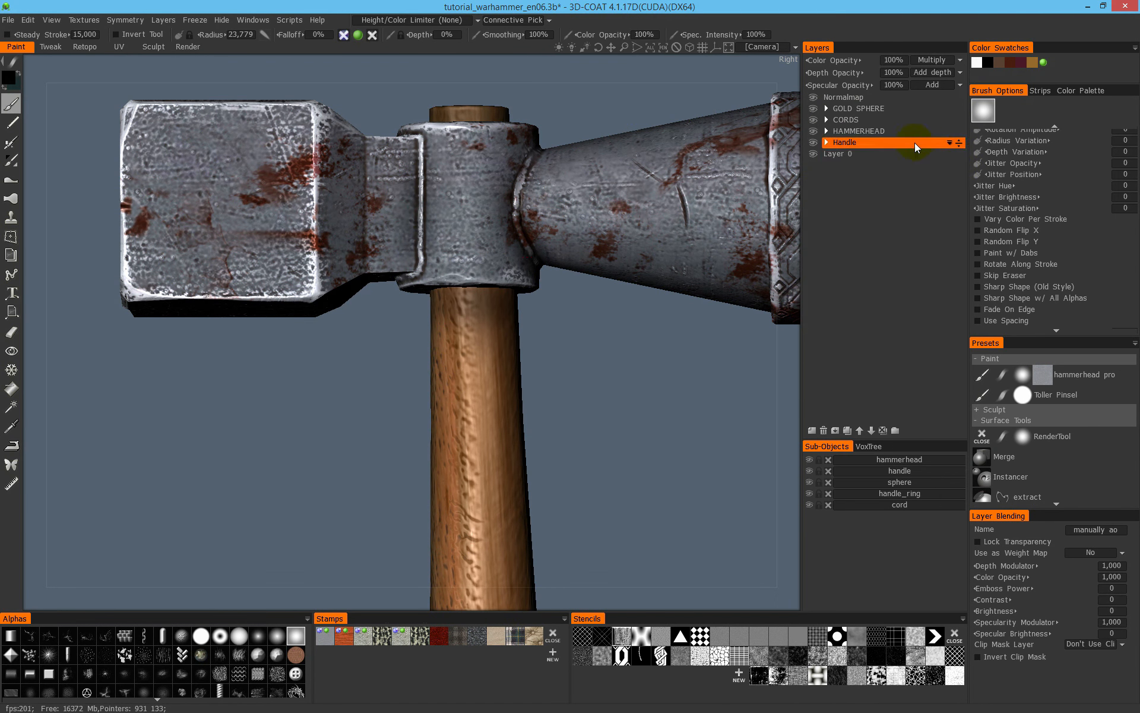
click(826, 143)
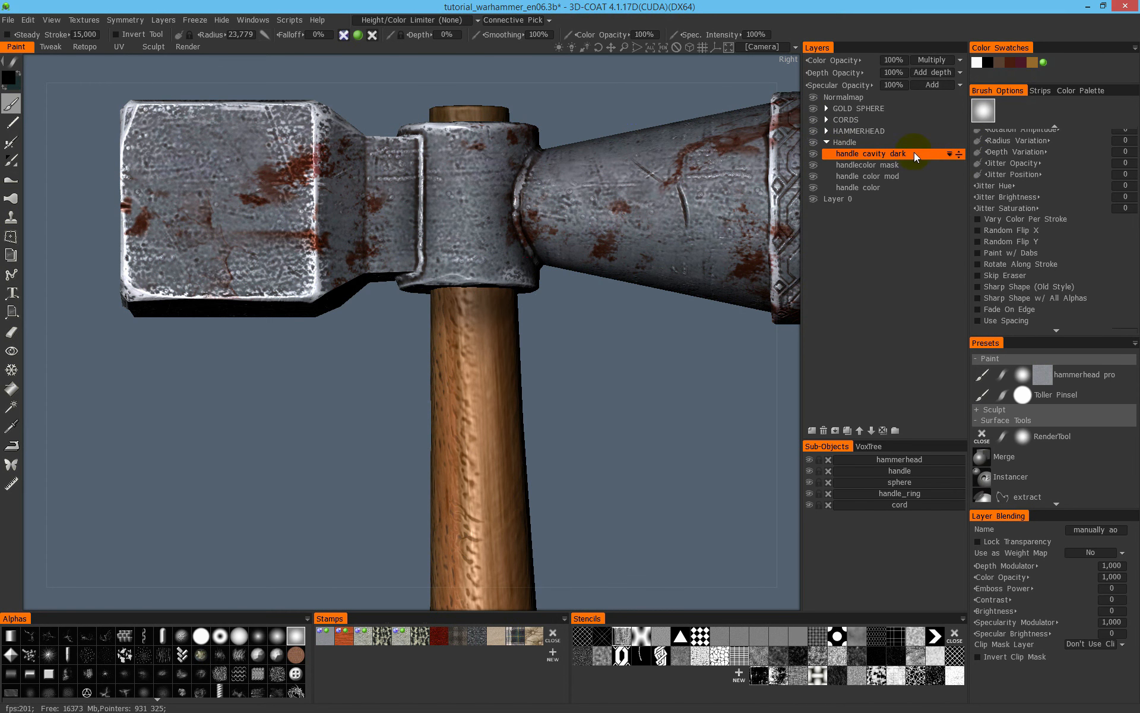
click(827, 132)
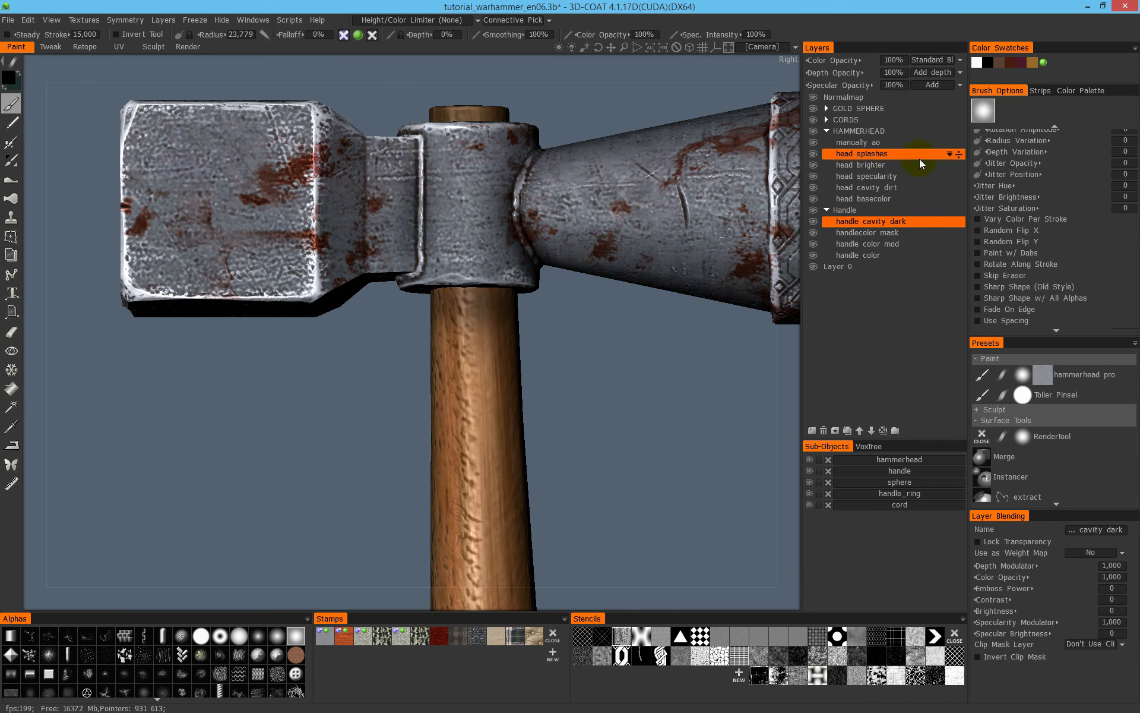
drag(955, 143, 965, 191)
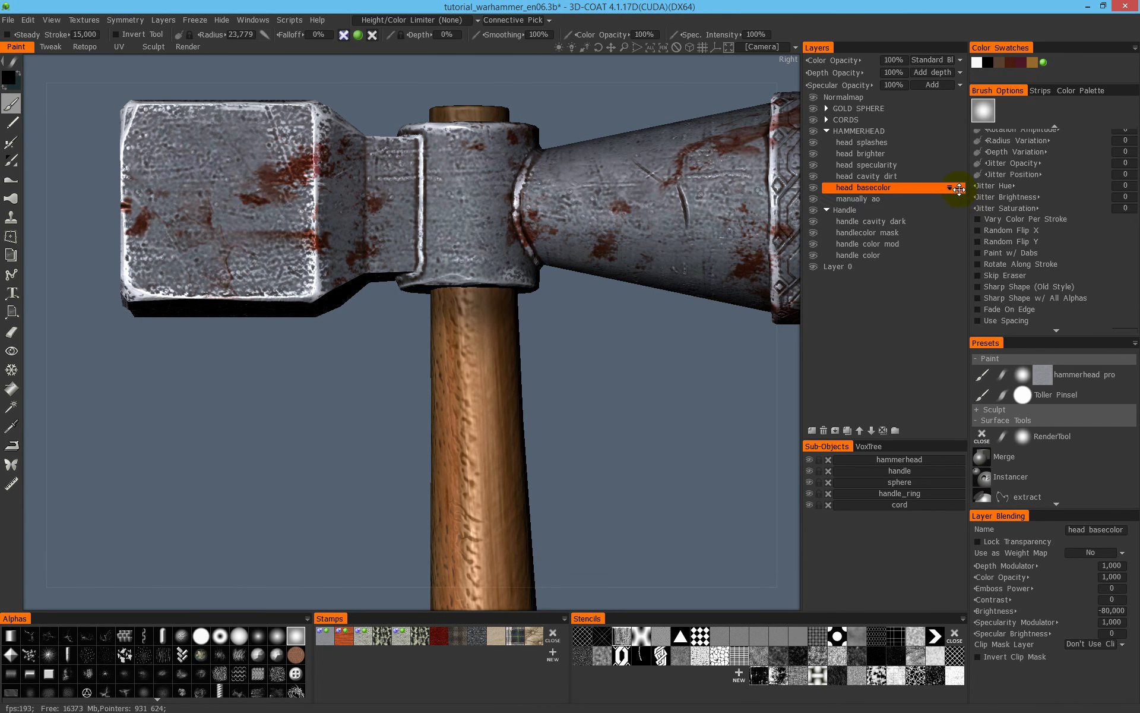
drag(956, 200, 921, 130)
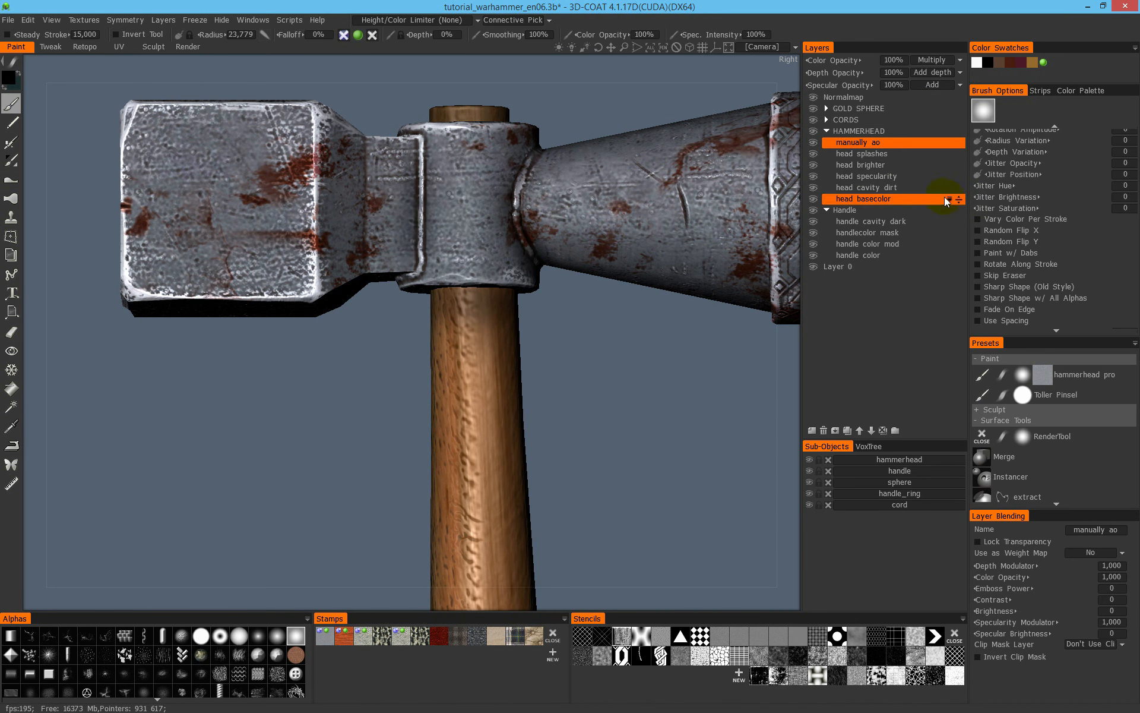
- Try the manually ao layer inside the Handle group and return it above the GOLD SPHERE group
mouse_move(960, 145)
mouse_down()
mouse_move(933, 222)
mouse_move(972, 212)
mouse_up()
click(832, 132)
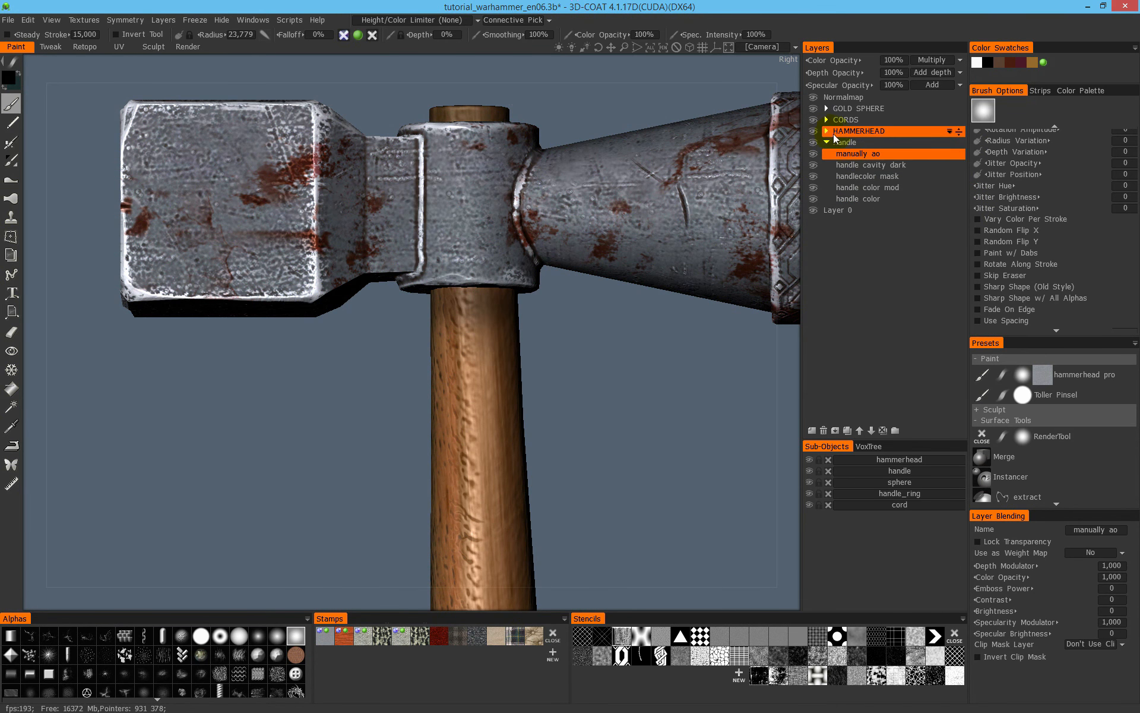
middle_drag(516, 318, 481, 221)
scroll(481, 221, down, 1)
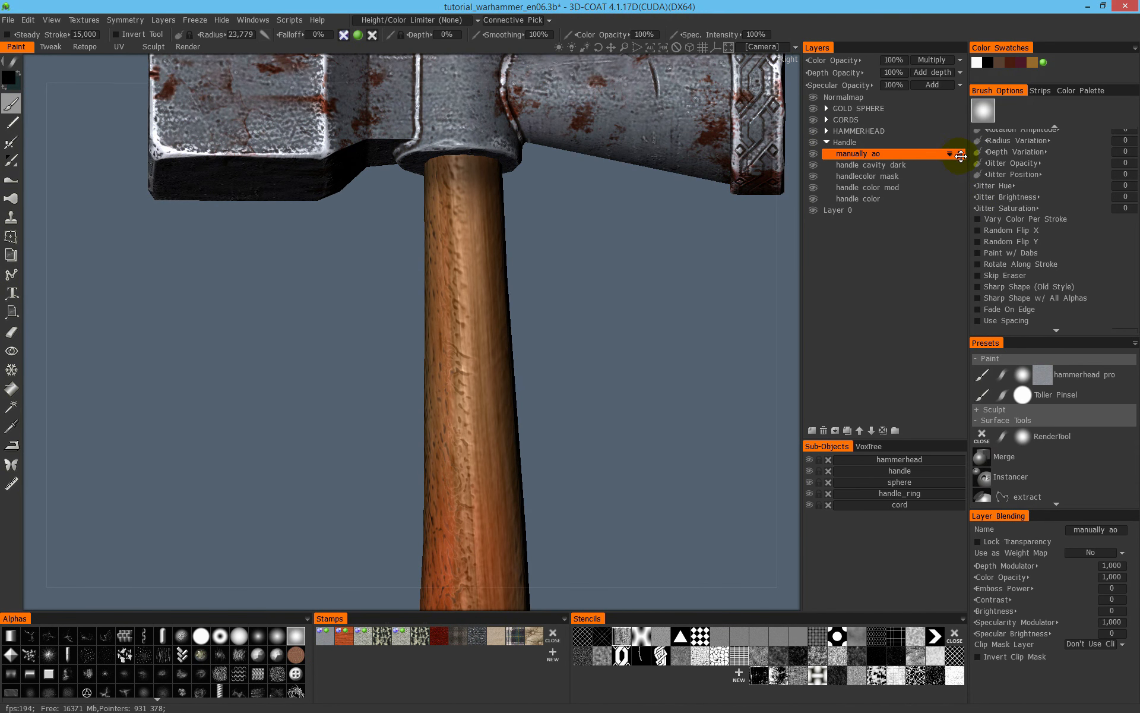
drag(958, 155, 962, 118)
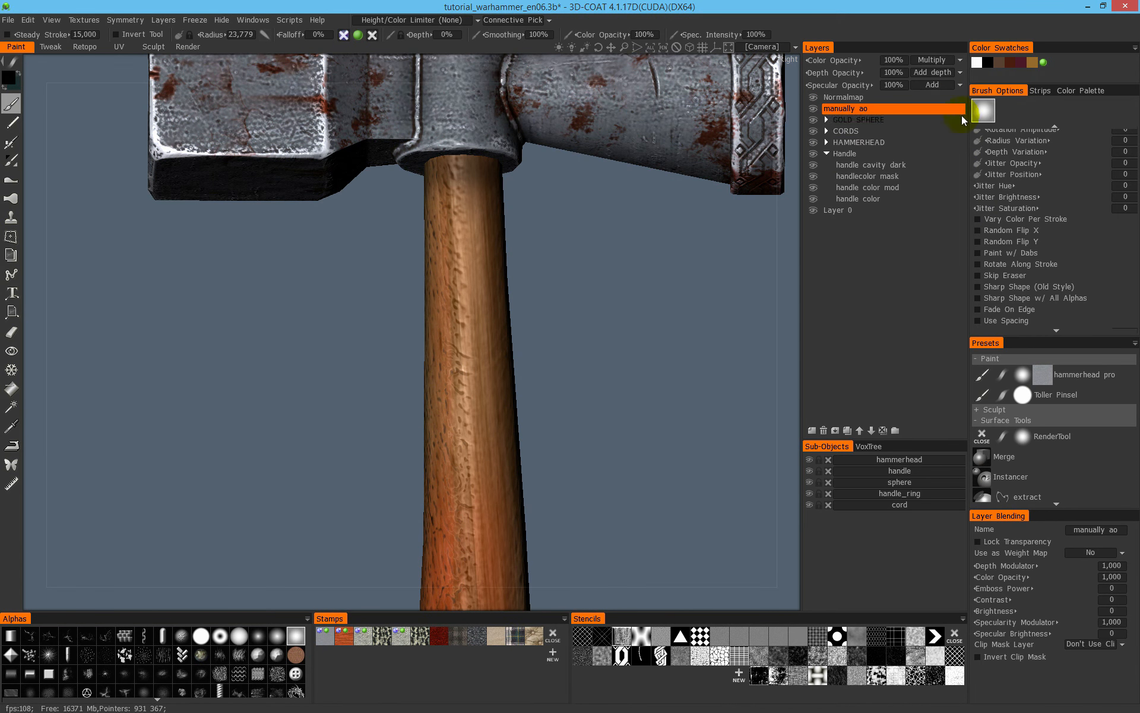
- Darken the crease where the blocky hammer end narrows to its neck, with a brush radius of about 10
drag(547, 257, 329, 313)
right_drag(349, 284, 336, 270)
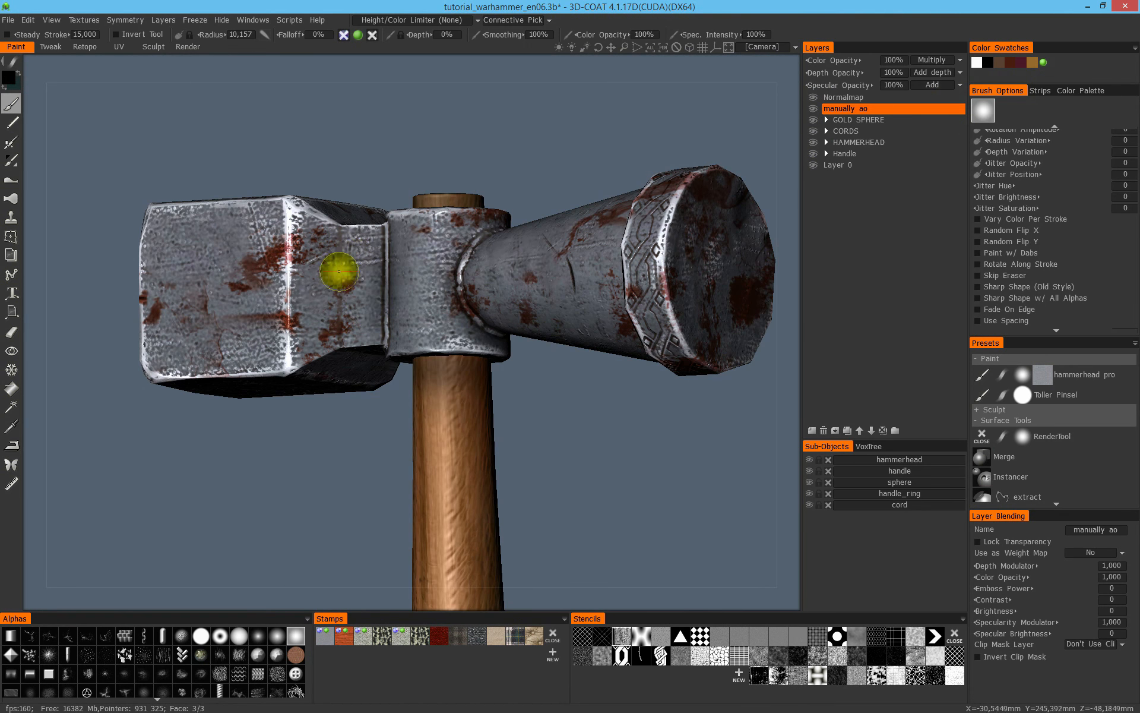
drag(337, 330, 344, 229)
click(419, 21)
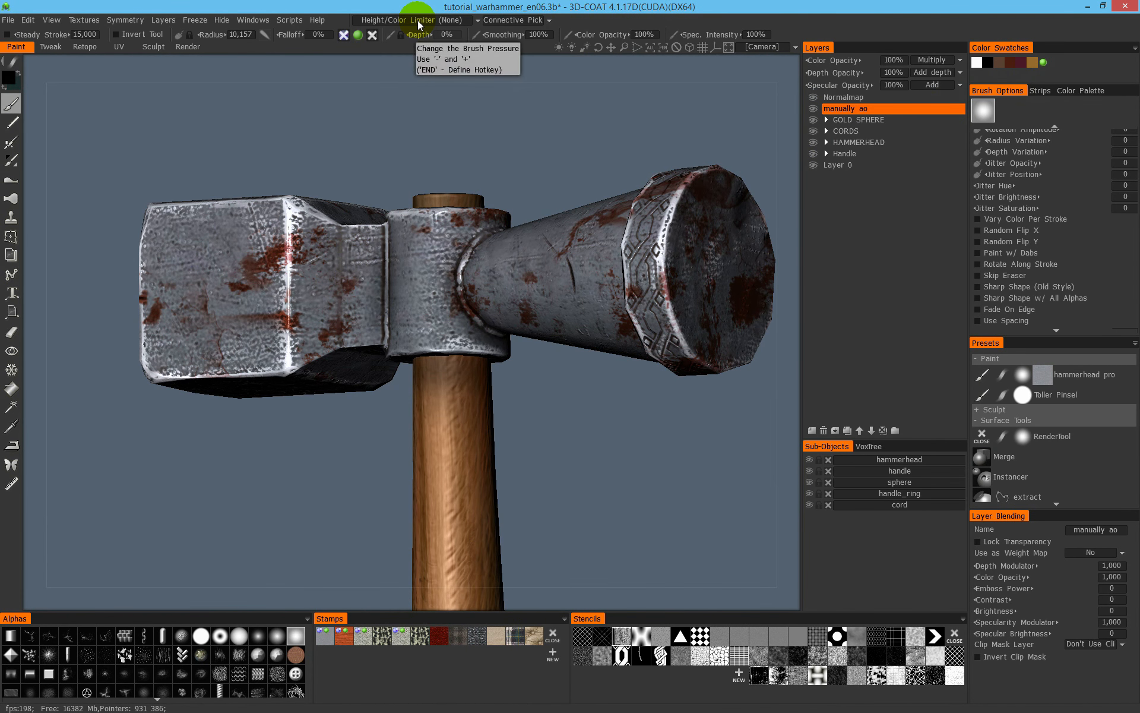
drag(242, 197, 287, 219)
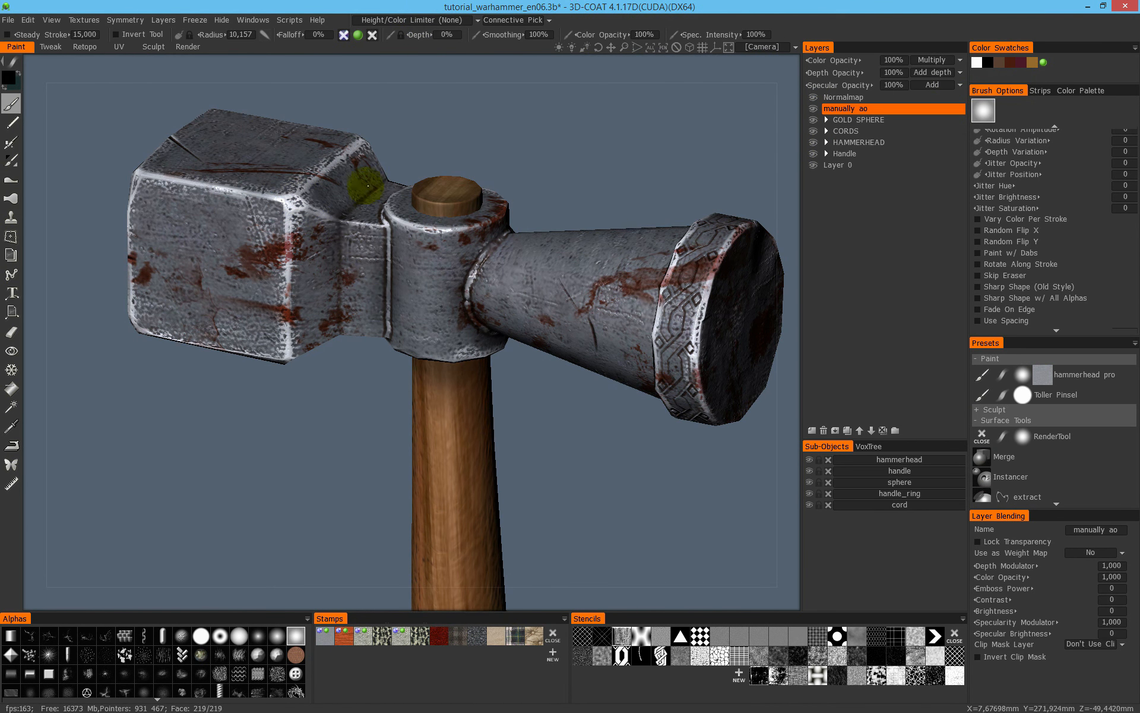
mouse_move(369, 196)
mouse_down()
mouse_move(447, 338)
mouse_move(420, 238)
mouse_up()
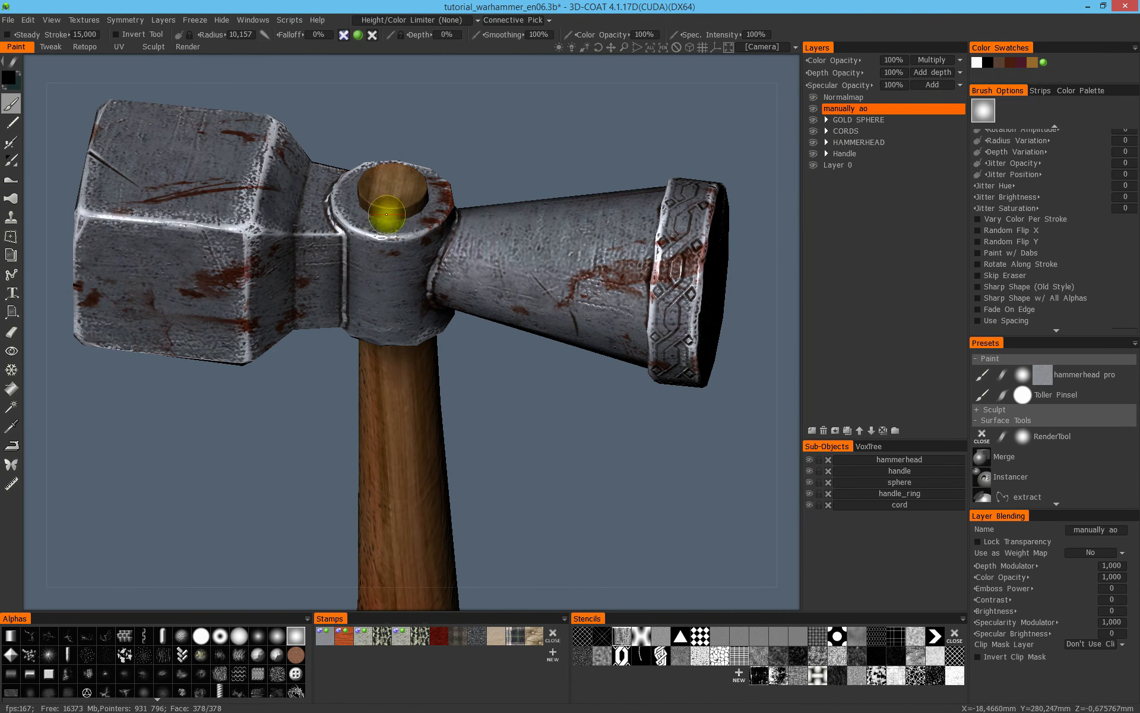
- Try a black stroke on the metal collar beside the wooden handle top using Connective Picking and undo it
drag(484, 206, 483, 169)
middle_drag(472, 189, 440, 211)
scroll(441, 213, up, 3)
middle_drag(505, 288, 582, 418)
scroll(576, 293, up, 4)
alt+drag(425, 356, 380, 351)
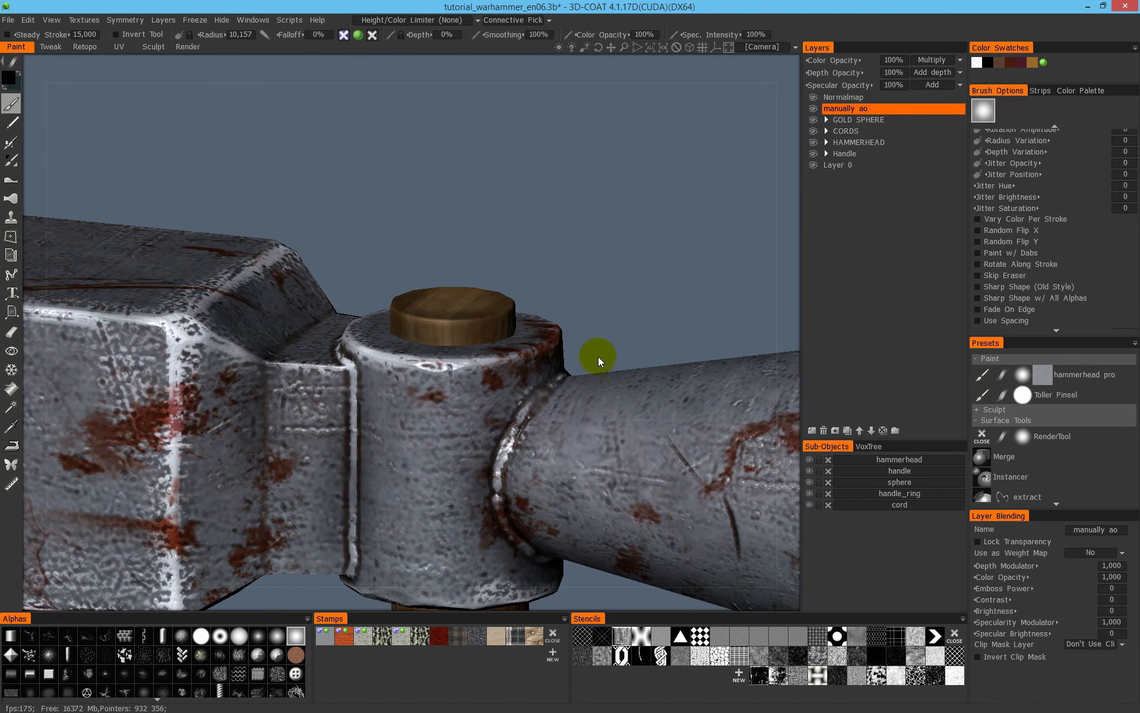
alt+right_drag(550, 314, 501, 341)
alt+drag(502, 341, 476, 384)
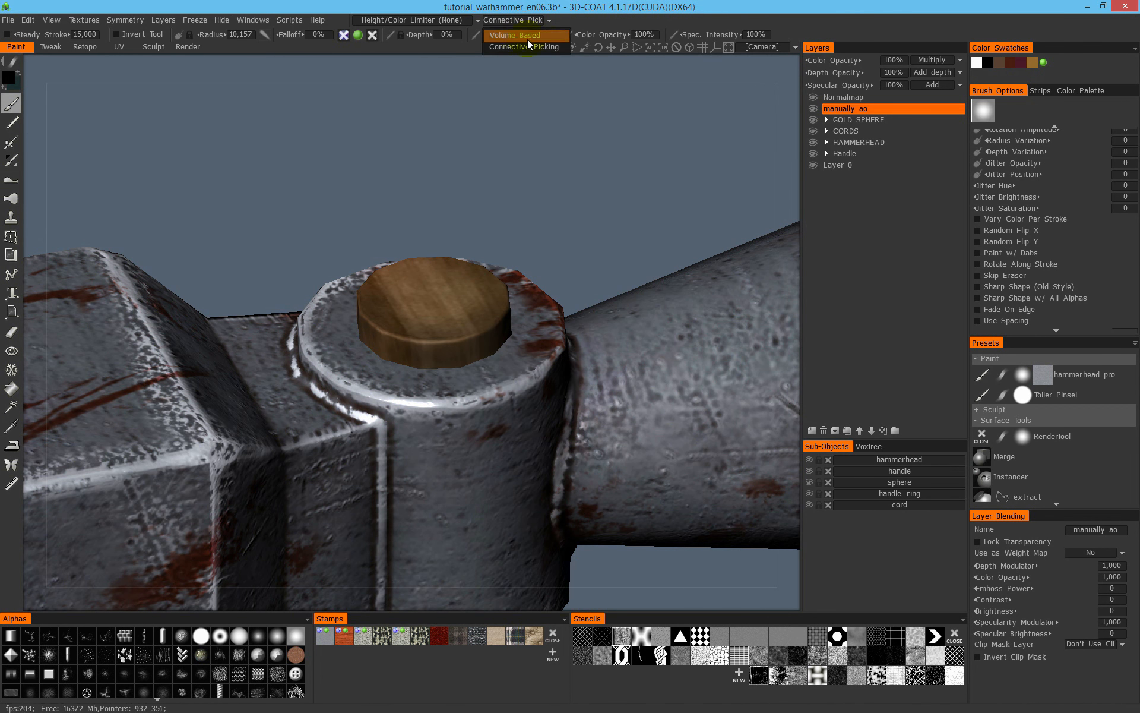
click(547, 46)
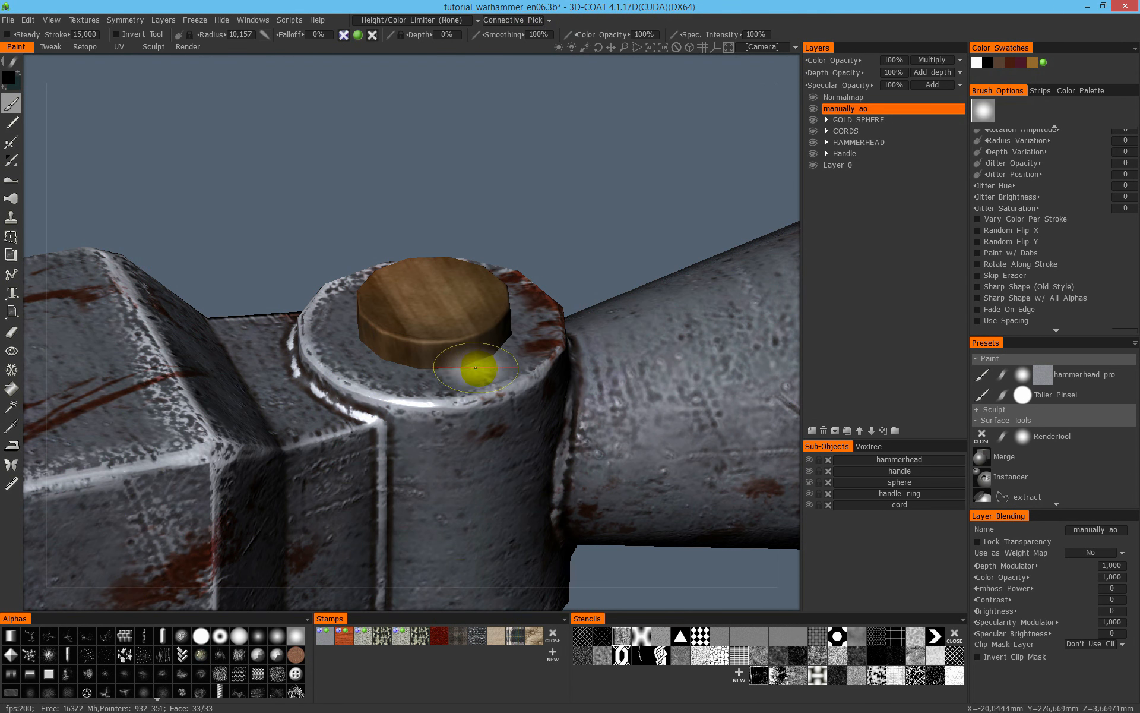
drag(475, 368, 484, 368)
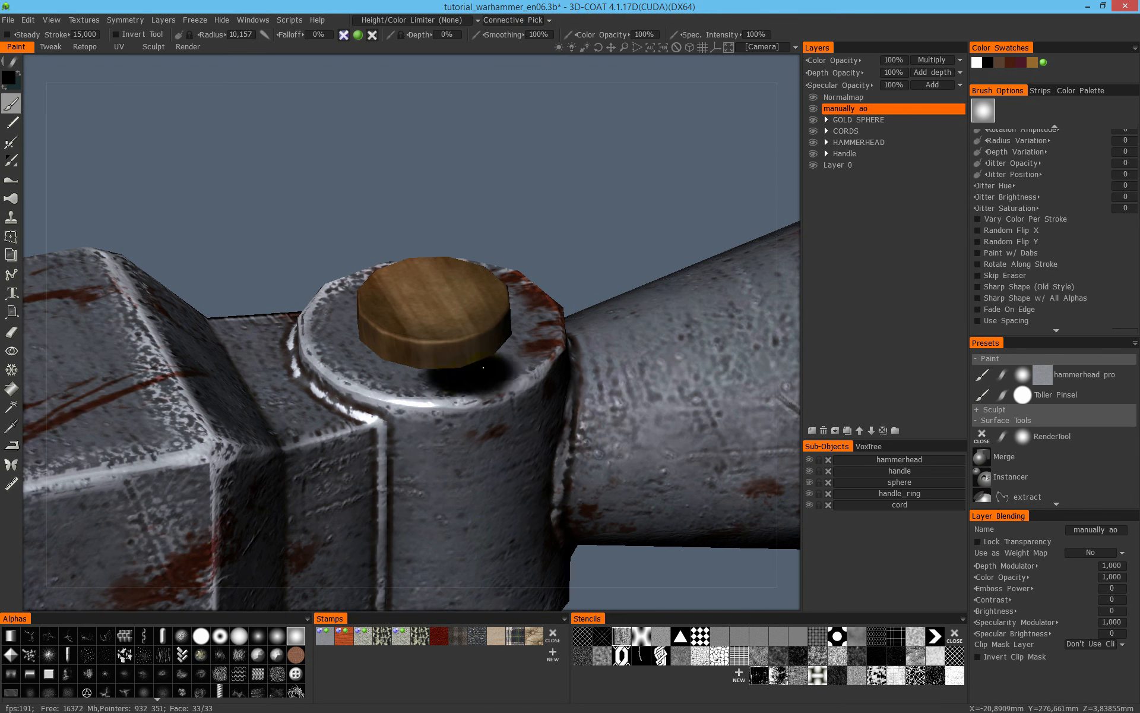
key(ctrl+z)
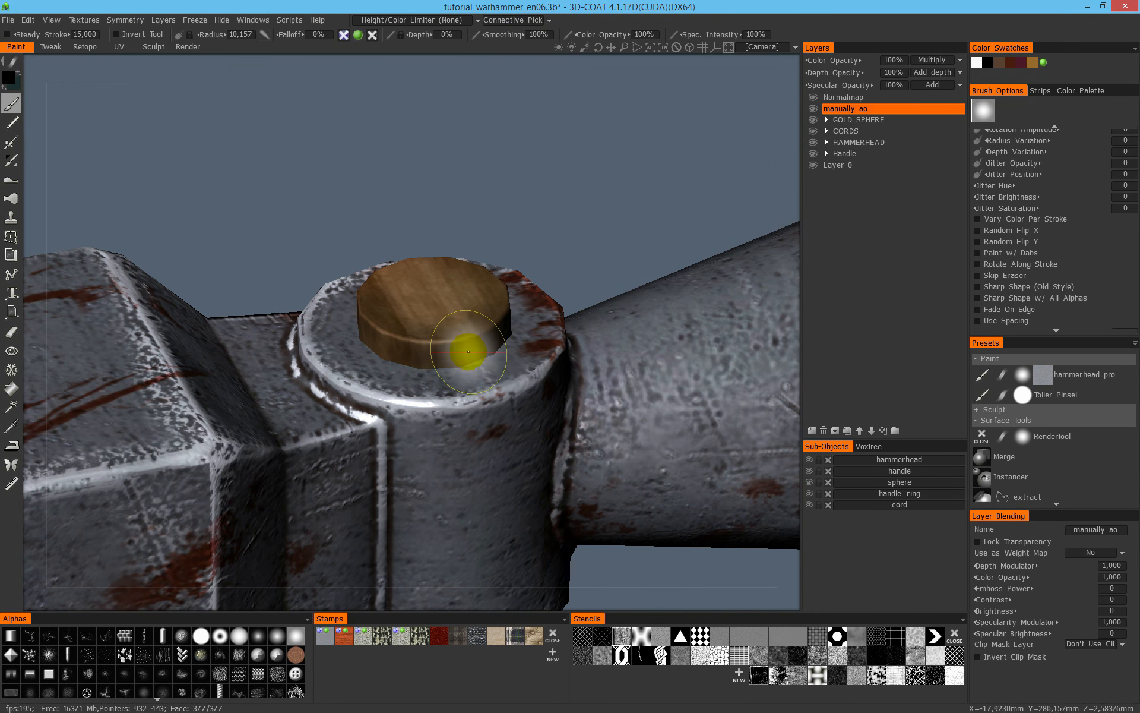
- Set the brush's surface picking mode to Volume Based
click(533, 22)
click(528, 35)
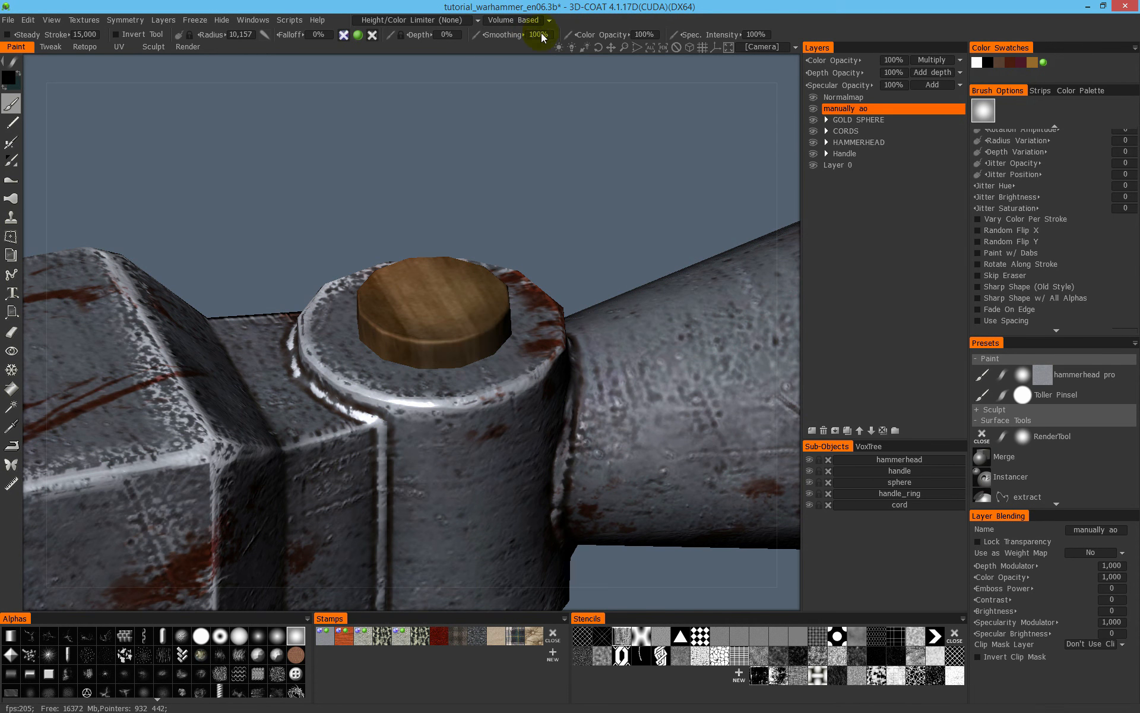
- Try a black stroke on the collar around the wooden handle top using Volume Based picking and undo it
mouse_move(445, 374)
mouse_down()
mouse_move(516, 333)
mouse_move(492, 339)
mouse_up()
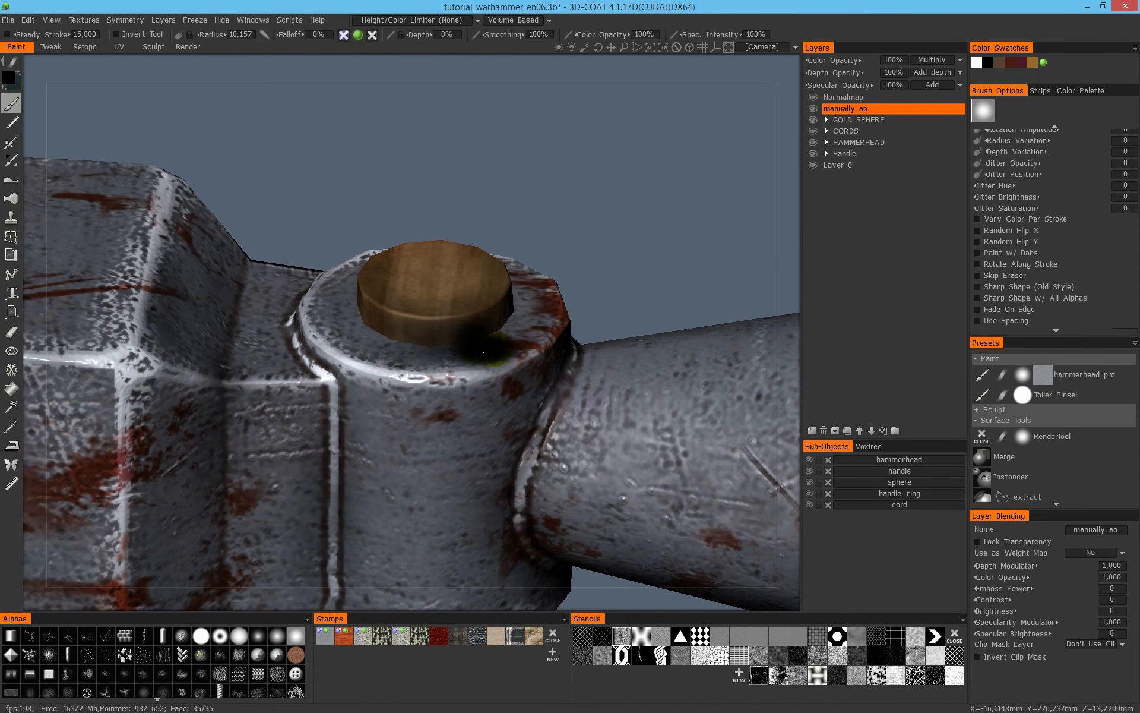
mouse_move(556, 269)
alt+mouse_down()
mouse_move(456, 248)
mouse_move(547, 271)
alt+mouse_up()
key(ctrl+z)
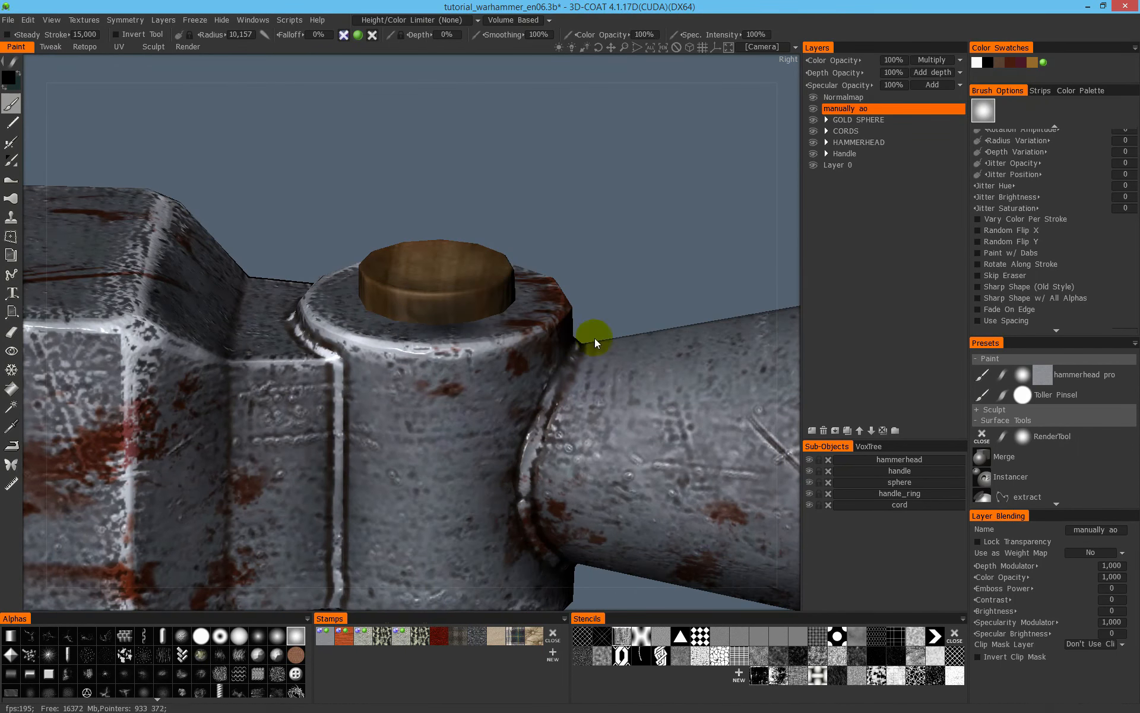
- Darken the joint between the wooden handle top and the metal collar with a brush radius of about 5
mouse_move(401, 300)
alt+mouse_down()
mouse_move(385, 319)
mouse_move(246, 313)
mouse_move(403, 288)
alt+mouse_up()
right_drag(278, 328, 263, 324)
drag(291, 325, 199, 324)
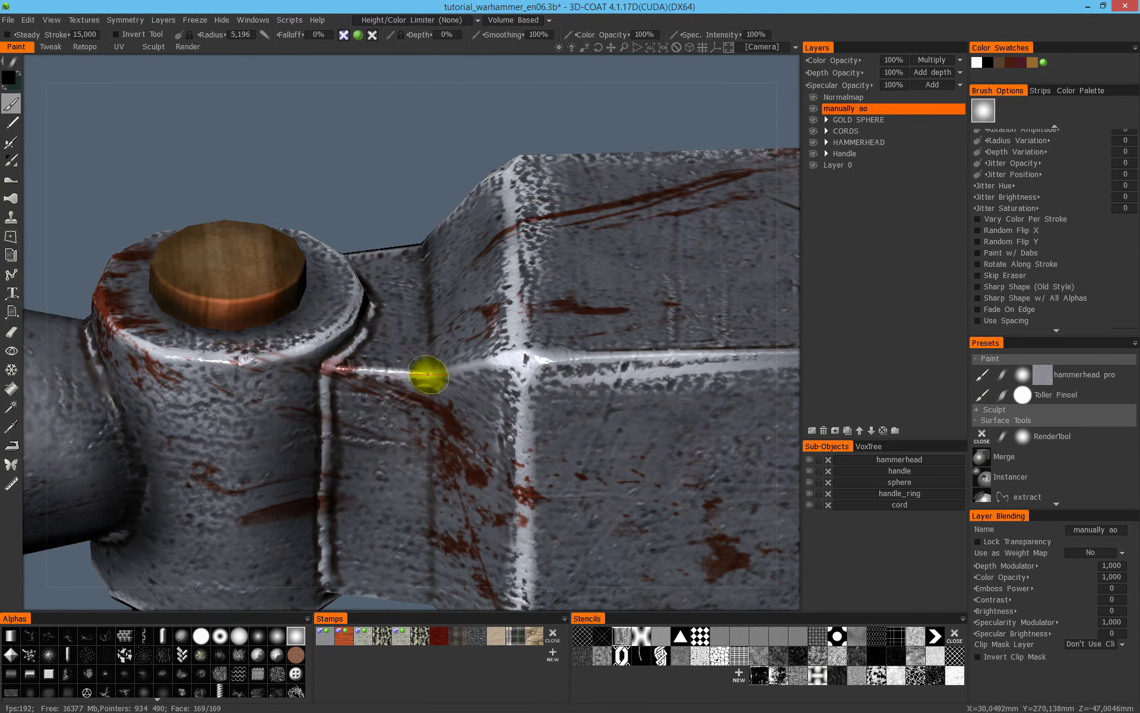
alt+middle_drag(442, 377, 542, 160)
alt+right_drag(542, 160, 360, 346)
alt+drag(545, 272, 466, 295)
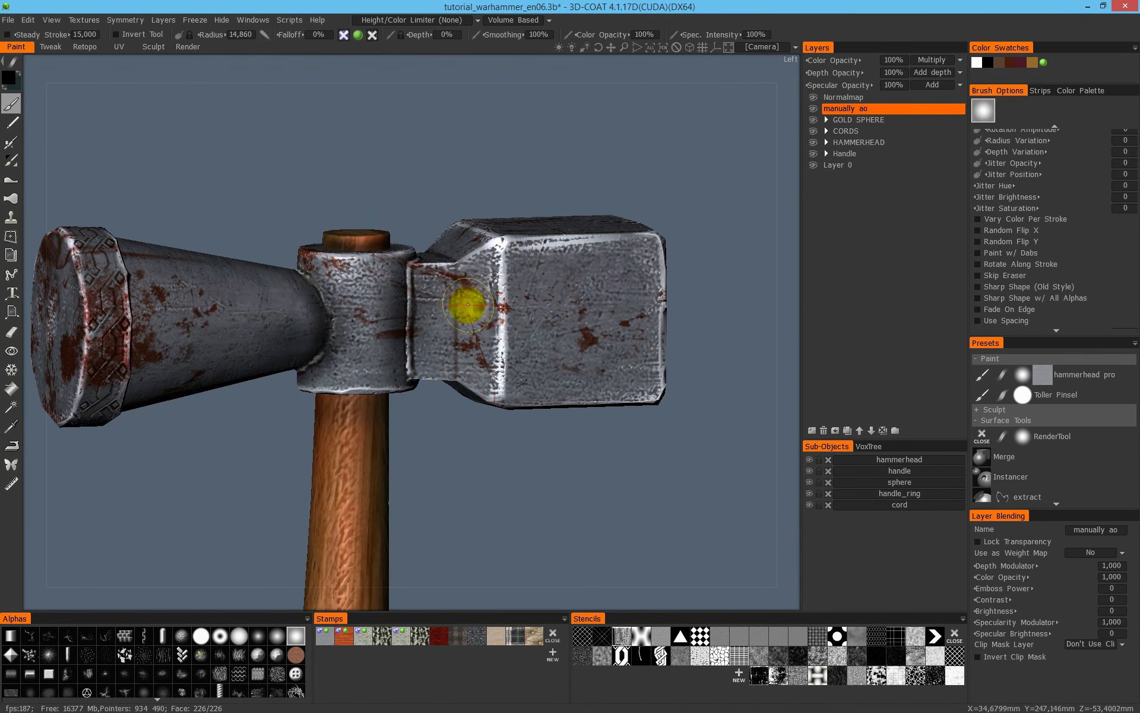
- Darken the joint on the collar's underside where the wooden handle enters the hammerhead, with brush radii of about 4 and 12
alt+drag(454, 362, 472, 213)
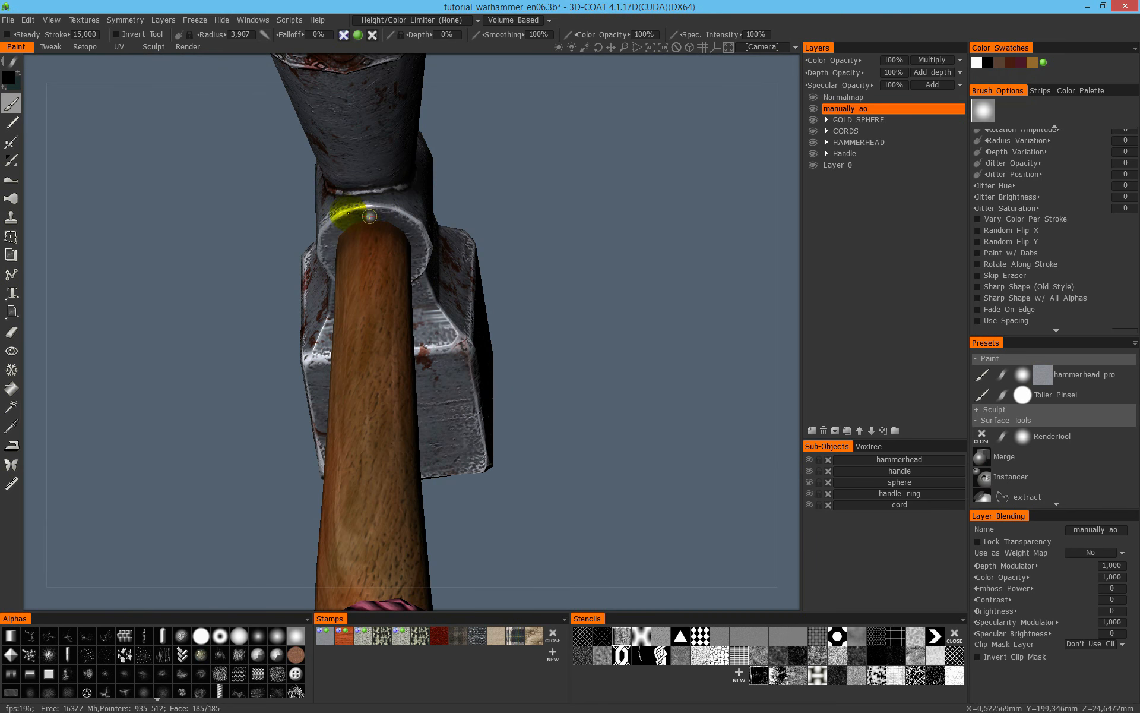
alt+drag(348, 226, 419, 216)
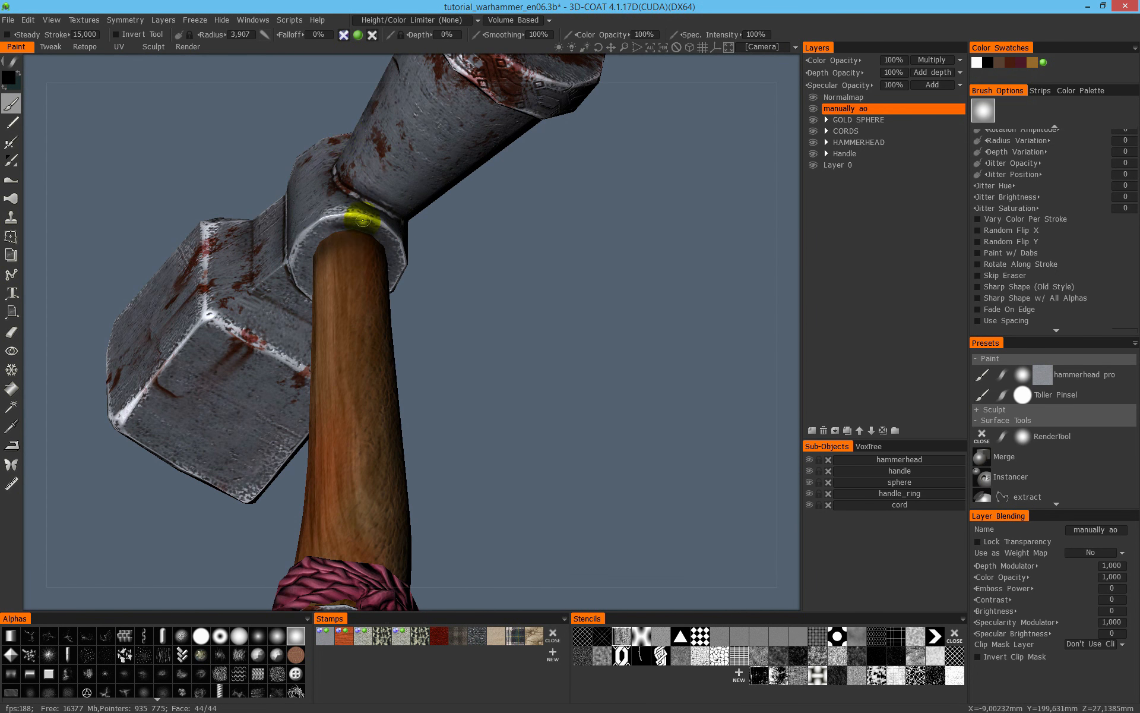
mouse_move(332, 236)
alt+mouse_down()
mouse_move(306, 220)
mouse_move(346, 246)
alt+mouse_up()
alt+drag(281, 267, 292, 225)
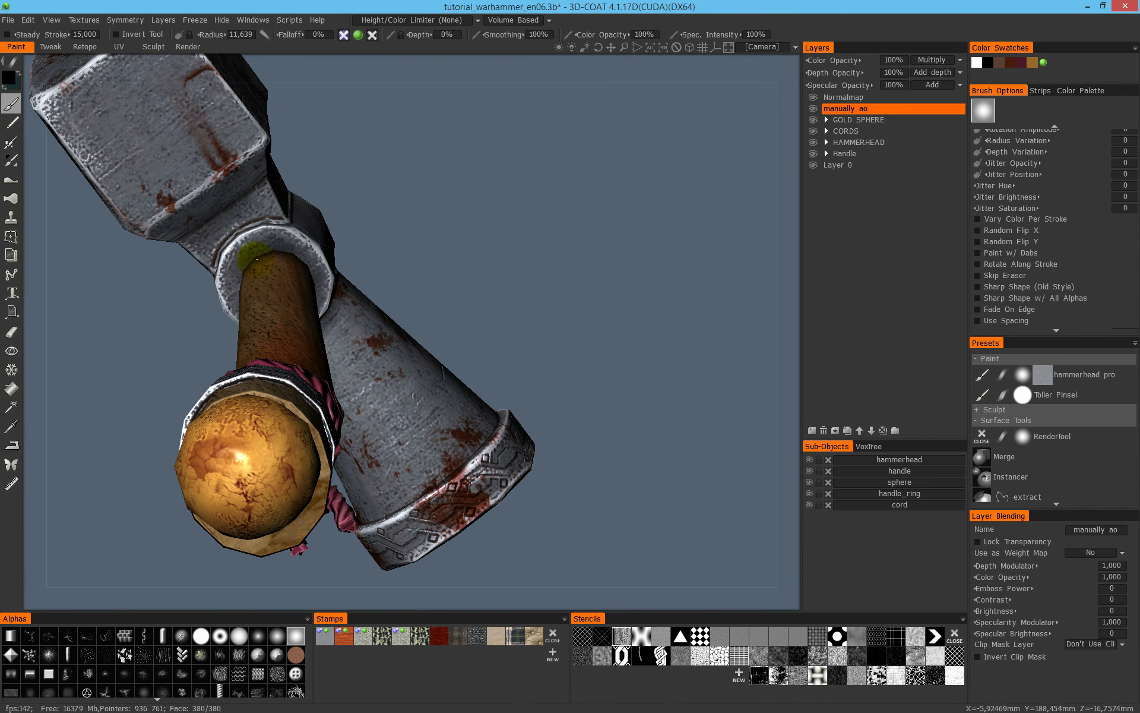
alt+drag(257, 259, 358, 279)
mouse_move(254, 256)
alt+mouse_down()
mouse_move(337, 333)
mouse_move(275, 254)
alt+mouse_up()
alt+drag(298, 390, 351, 425)
- Set the surface picking mode to Connective Picking and display the handle flat and unlit near the cord wrap
alt+right_drag(350, 425, 408, 205)
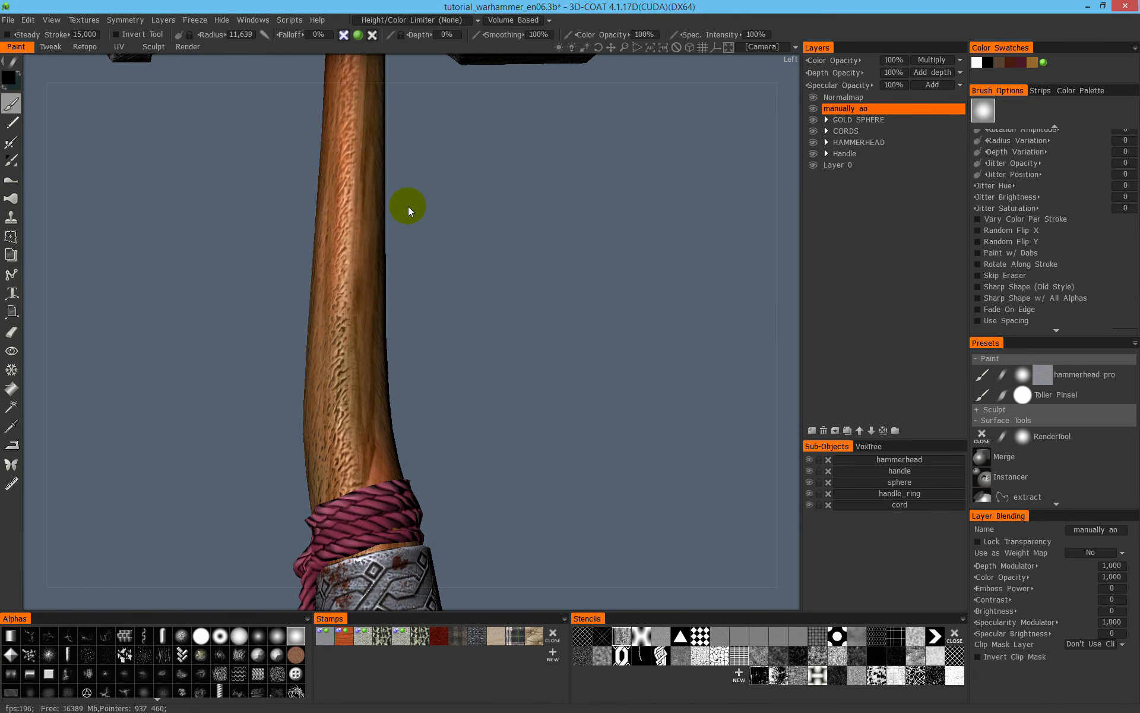
alt+middle_drag(403, 398, 456, 269)
alt+right_drag(455, 270, 515, 422)
alt+middle_drag(516, 422, 465, 383)
alt+drag(466, 383, 425, 401)
click(531, 20)
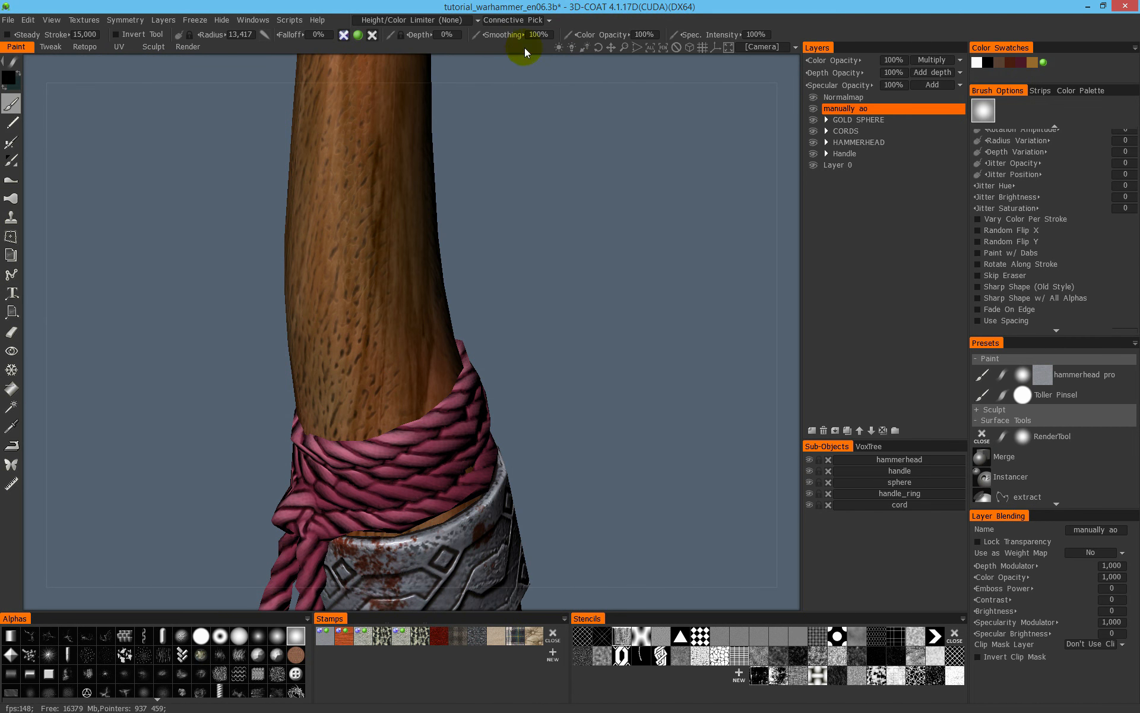
drag(453, 376, 446, 391)
mouse_move(381, 429)
mouse_down()
mouse_move(364, 434)
mouse_move(429, 400)
mouse_move(364, 430)
mouse_up()
key(1)
- Darken the wood around the handle just above the cord wrap with a brush radius of about 13
alt+drag(276, 405, 366, 386)
mouse_move(253, 437)
mouse_down()
mouse_move(196, 448)
mouse_move(248, 387)
mouse_move(497, 423)
mouse_up()
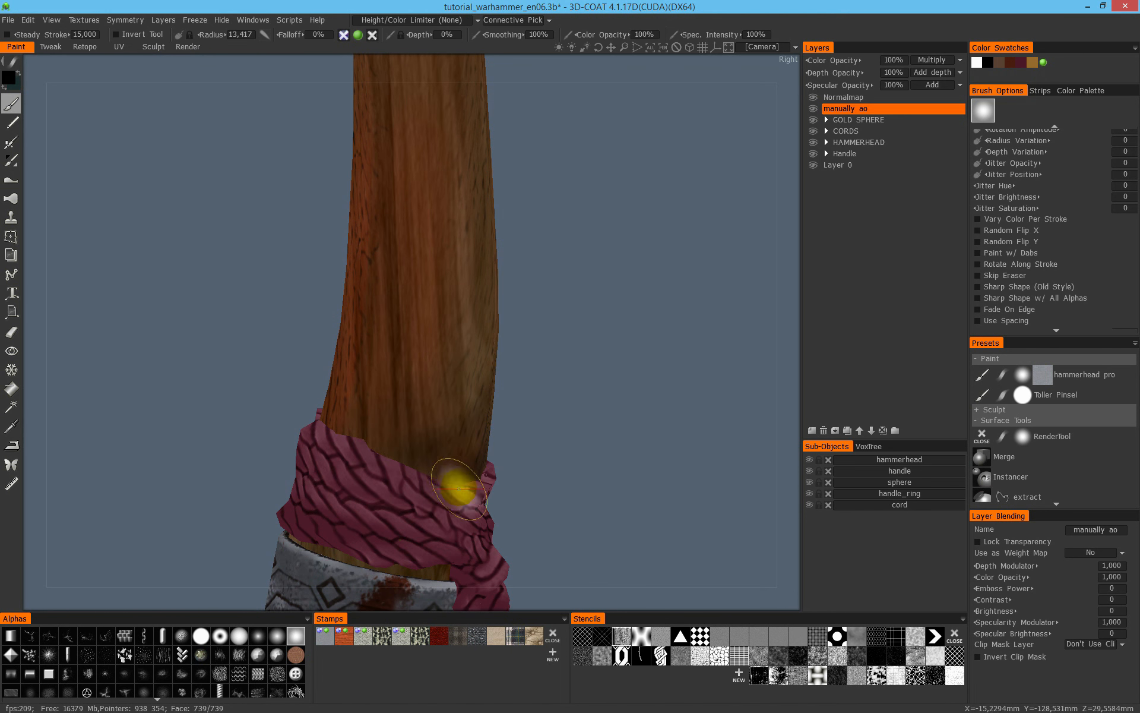
alt+drag(365, 407, 407, 448)
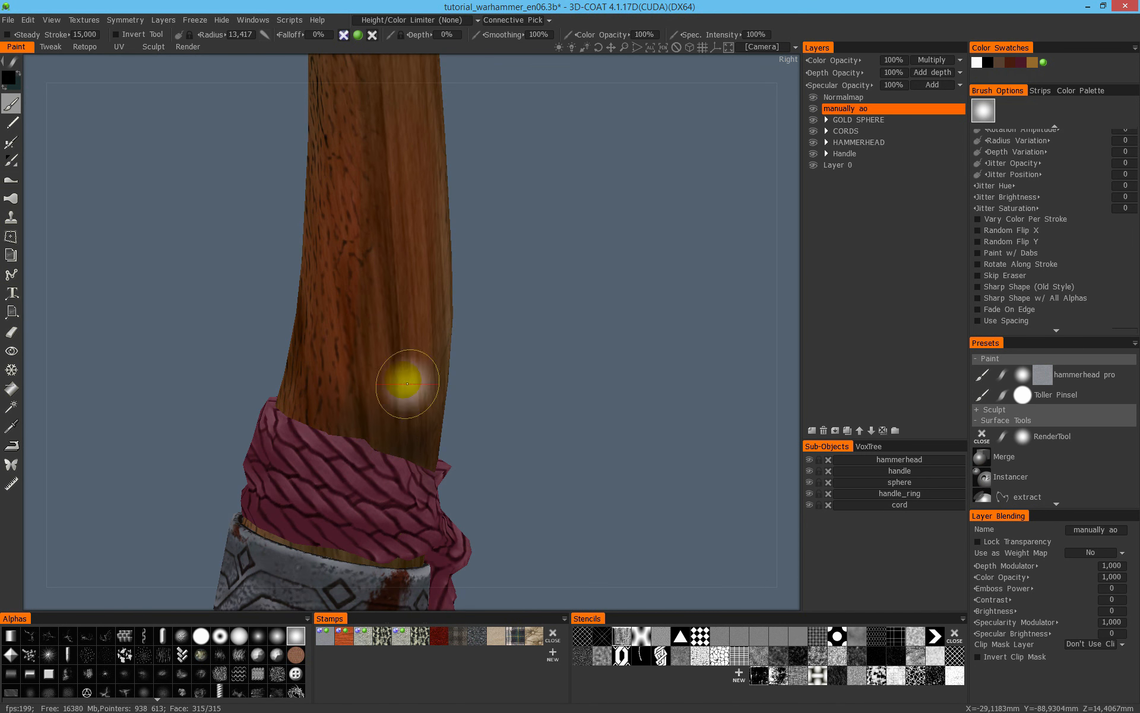
alt+drag(408, 384, 608, 392)
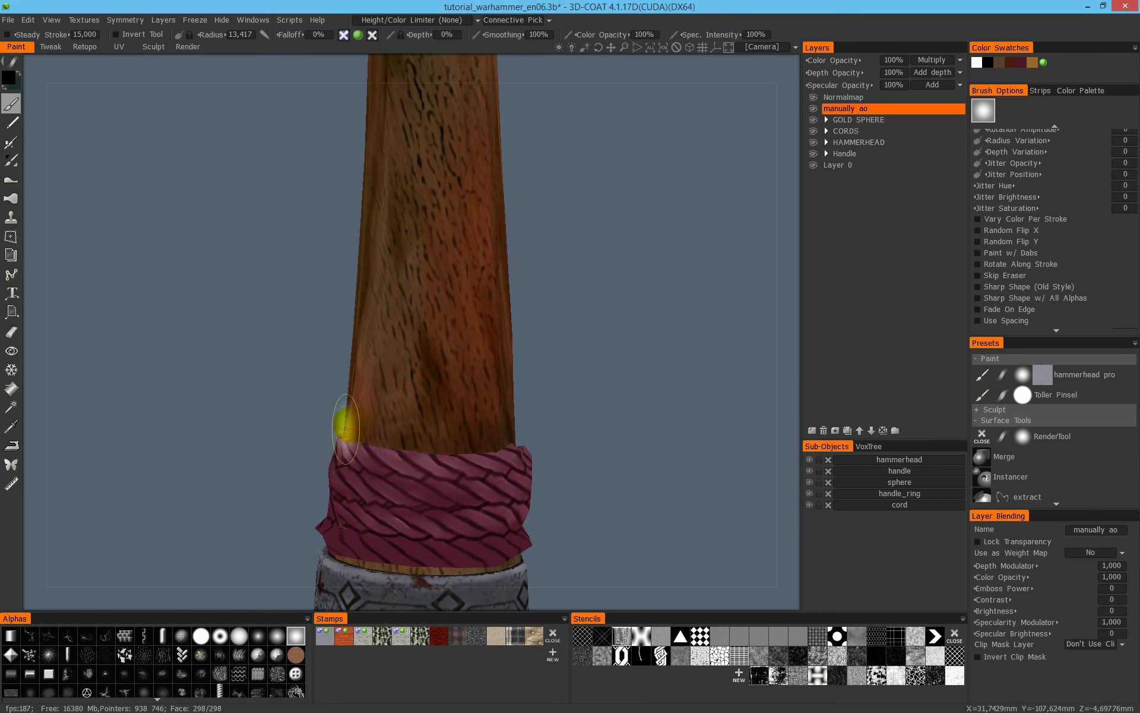
alt+drag(346, 434, 449, 420)
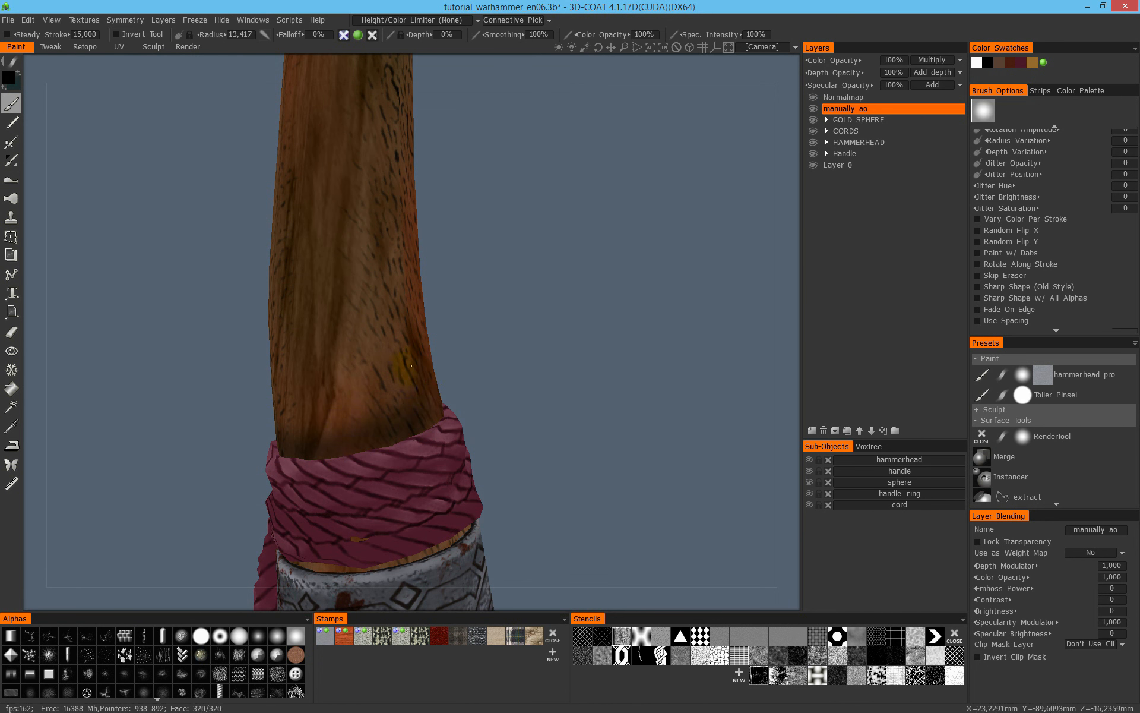
alt+drag(416, 368, 380, 433)
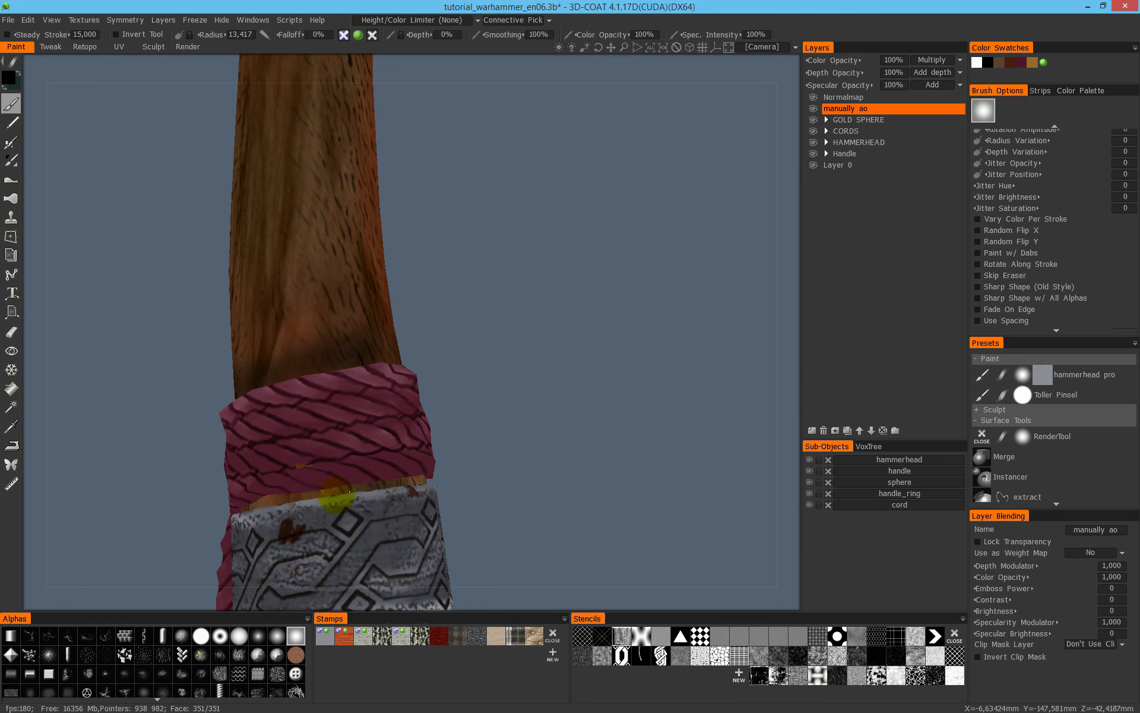
- Isolate the handle sub-object and paint a dark band around the wood covered by the cord, with a brush radius of about 28
alt+click(810, 473)
right_drag(335, 386, 372, 405)
mouse_move(368, 407)
mouse_down()
mouse_move(271, 446)
mouse_move(371, 395)
mouse_move(385, 442)
mouse_up()
drag(431, 409, 487, 388)
mouse_move(312, 390)
mouse_down()
mouse_move(202, 449)
mouse_move(267, 514)
mouse_up()
mouse_move(416, 428)
mouse_down()
mouse_move(531, 375)
mouse_move(573, 380)
mouse_up()
mouse_move(422, 387)
mouse_down()
mouse_move(376, 406)
mouse_move(510, 410)
mouse_up()
mouse_move(369, 357)
mouse_down()
mouse_move(253, 330)
mouse_move(209, 402)
mouse_move(255, 440)
mouse_up()
alt+drag(291, 372, 380, 362)
mouse_move(306, 330)
mouse_down()
mouse_move(297, 404)
mouse_move(209, 355)
mouse_up()
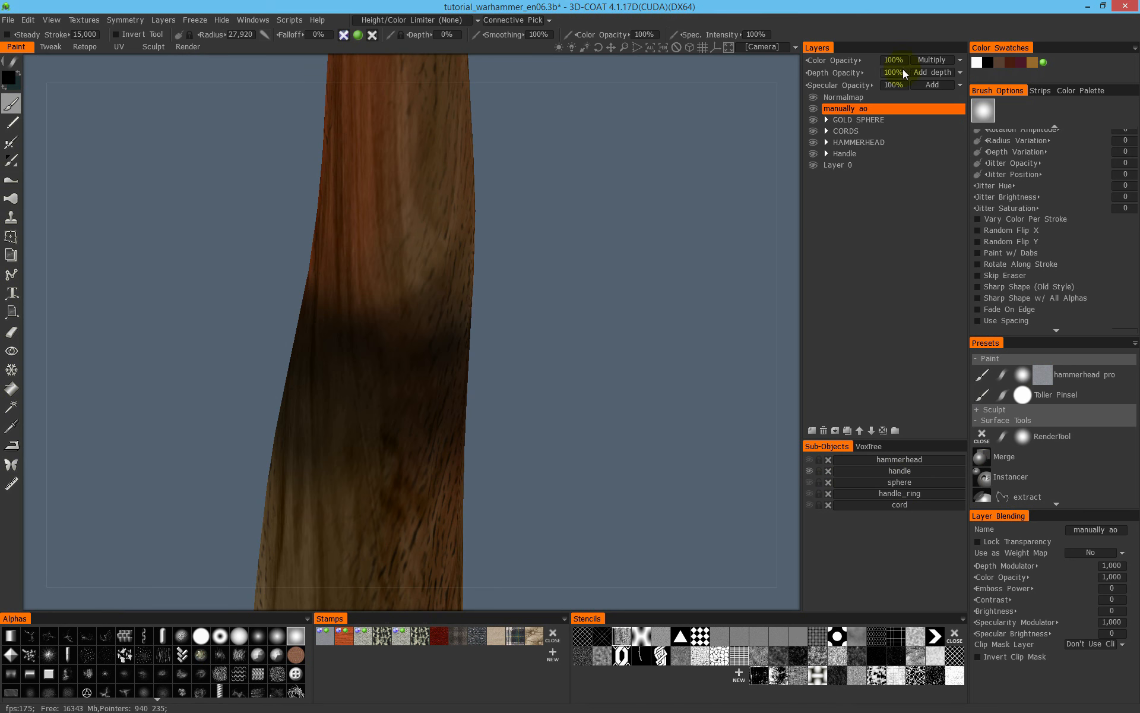
- Set the manually ao layer's color blending to ColorBurn with 26% color opacity
click(935, 59)
click(918, 119)
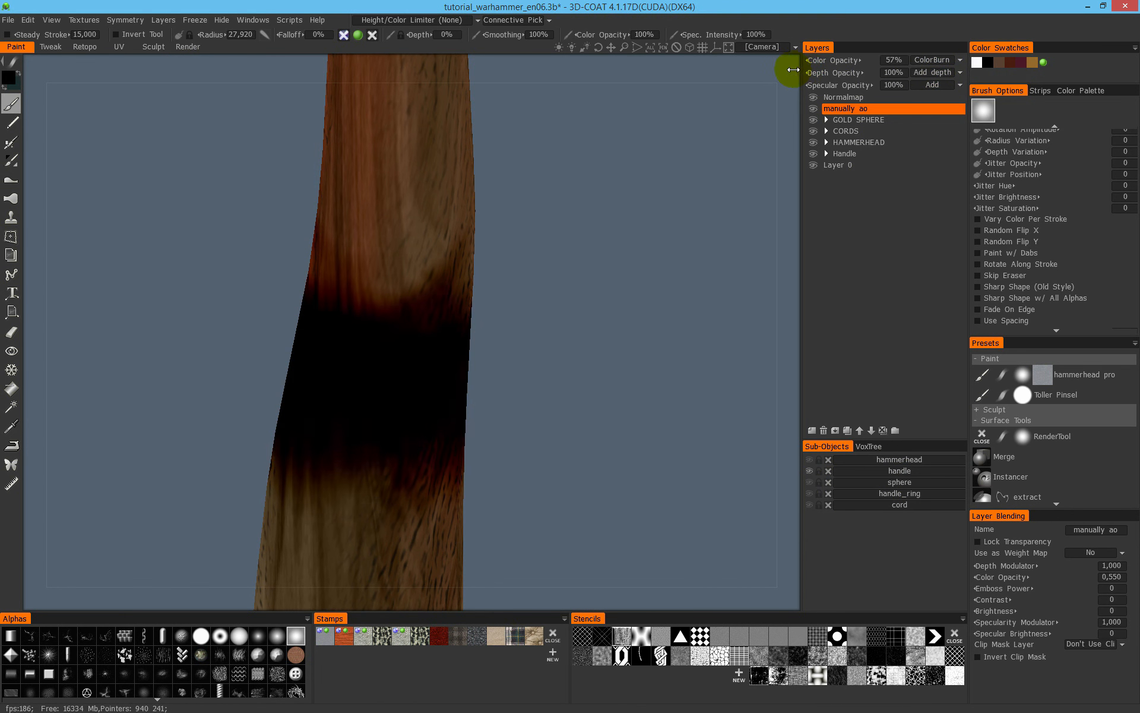
drag(773, 73, 768, 74)
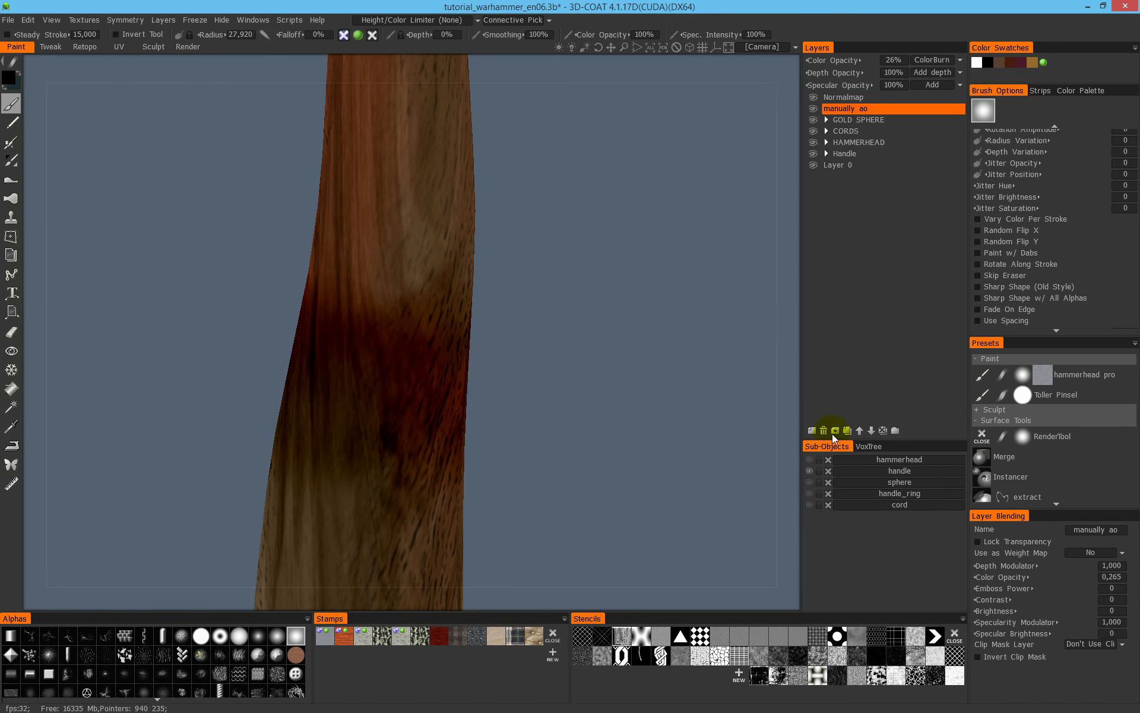
- Show all sub-objects again and check the burned shading along the handle and hammerhead
alt+click(809, 470)
alt+right_drag(574, 376, 319, 373)
alt+drag(320, 373, 482, 220)
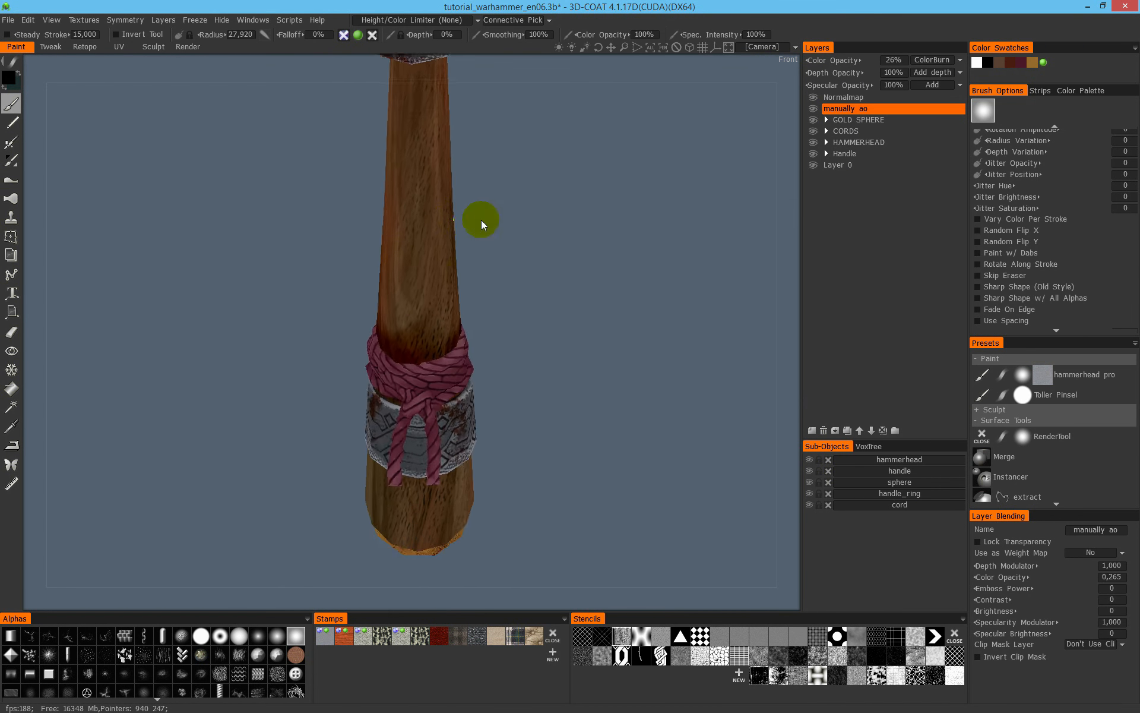
alt+middle_drag(481, 220, 451, 589)
alt+drag(451, 590, 457, 565)
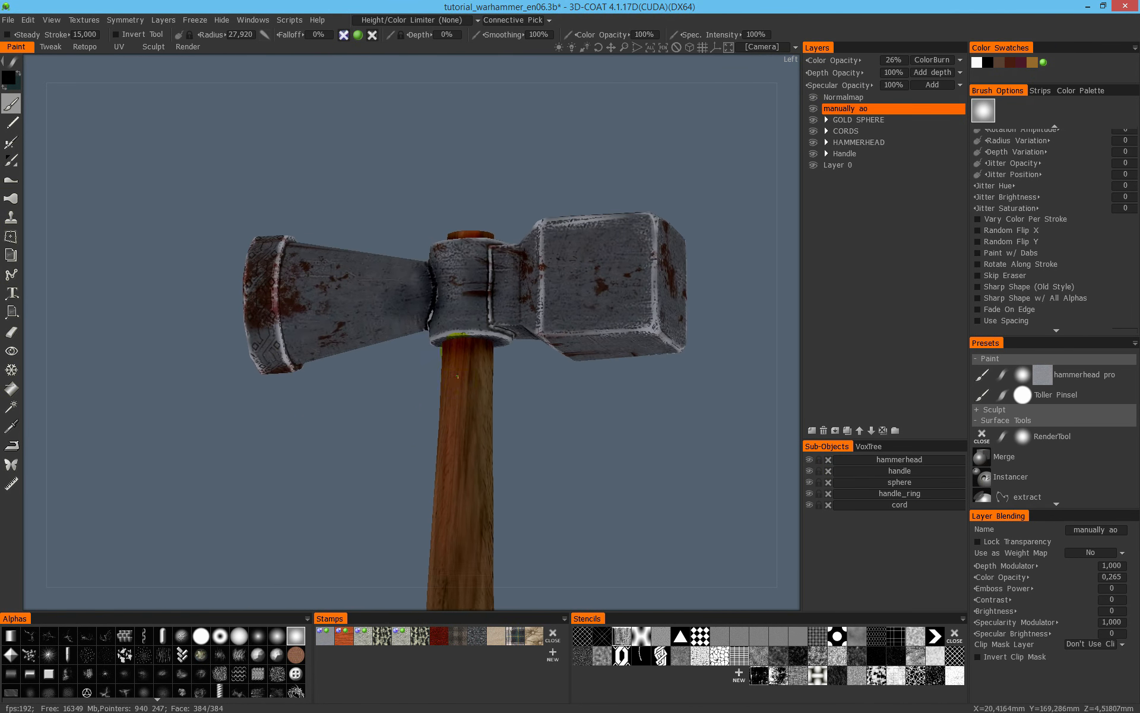
alt+middle_drag(456, 564, 456, 233)
alt+middle_drag(456, 446, 418, 249)
alt+right_drag(418, 250, 588, 265)
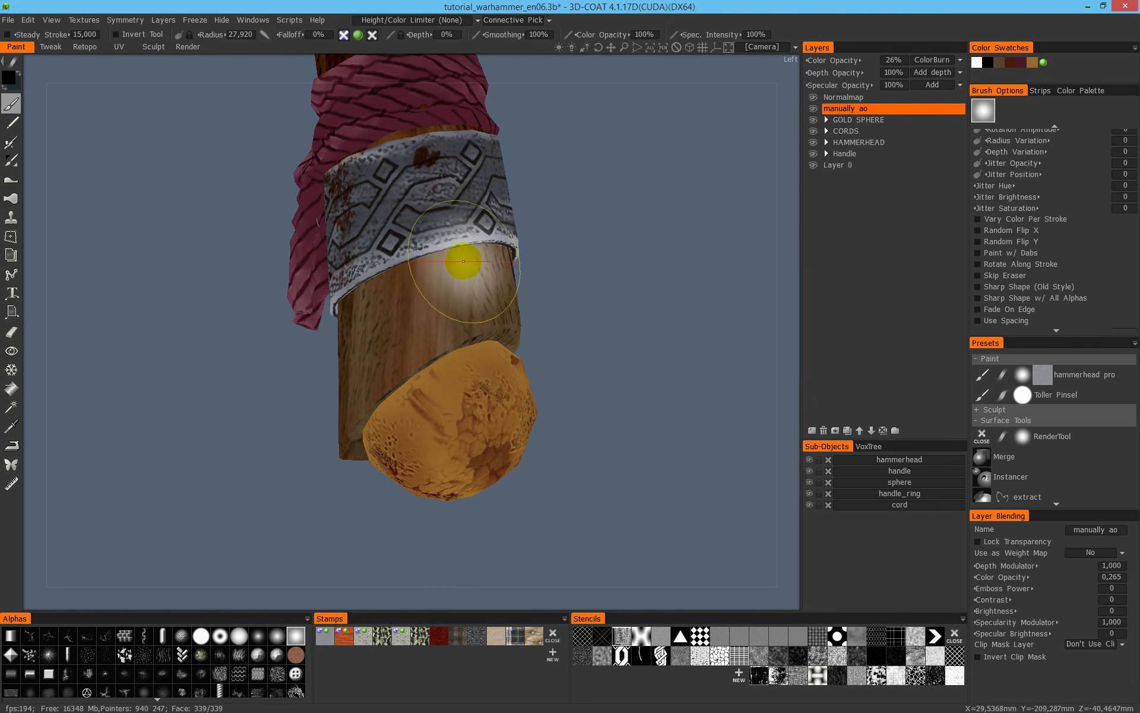
- Darken the wood just below the patterned metal ring with a brush radius of about 15
right_drag(438, 250, 434, 252)
mouse_move(437, 251)
alt+mouse_down()
mouse_move(460, 256)
mouse_move(245, 308)
alt+mouse_up()
mouse_move(244, 320)
alt+mouse_down()
mouse_move(436, 380)
mouse_move(382, 340)
mouse_move(295, 328)
alt+mouse_up()
mouse_move(292, 329)
alt+mouse_down()
mouse_move(289, 341)
mouse_move(357, 389)
mouse_move(273, 334)
mouse_move(180, 334)
alt+mouse_up()
mouse_move(181, 334)
alt+mouse_down()
mouse_move(428, 386)
mouse_move(480, 425)
mouse_move(305, 412)
alt+mouse_up()
alt+drag(303, 414, 424, 416)
drag(414, 410, 236, 472)
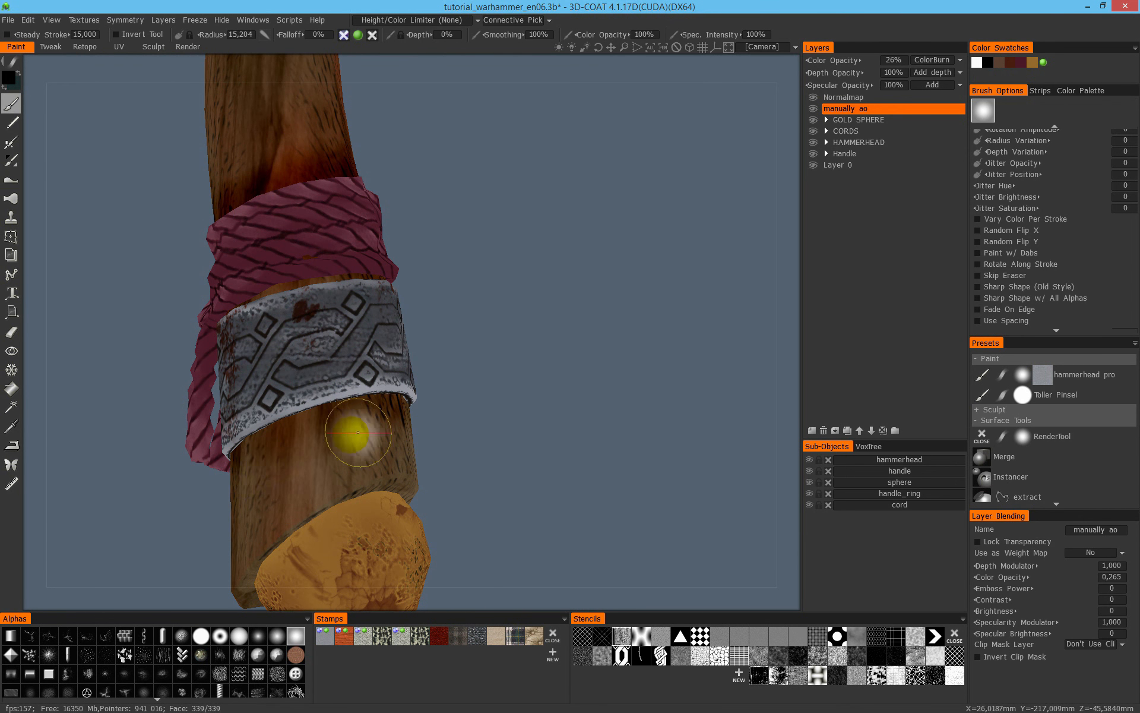
- Isolate the handle and darken the wood all around where the metal ring sits, with a brush radius of about 36
alt+click(811, 471)
drag(362, 364, 267, 396)
right_drag(349, 342, 377, 354)
drag(289, 367, 291, 373)
mouse_move(481, 348)
alt+mouse_down()
mouse_move(410, 352)
mouse_move(323, 326)
mouse_move(264, 342)
alt+mouse_up()
mouse_move(265, 342)
mouse_down()
mouse_move(392, 340)
mouse_move(481, 374)
mouse_move(356, 347)
mouse_up()
alt+drag(429, 329, 529, 398)
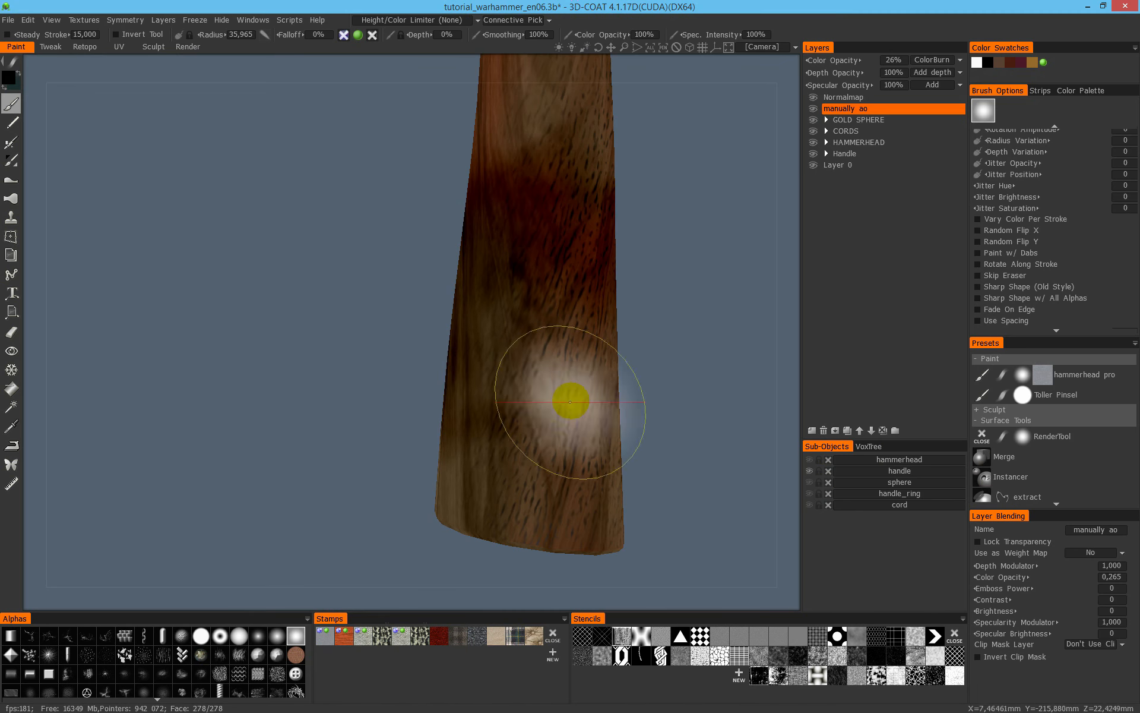
mouse_move(534, 326)
alt+mouse_down()
mouse_move(216, 390)
mouse_move(496, 398)
alt+mouse_up()
alt+drag(437, 369, 399, 360)
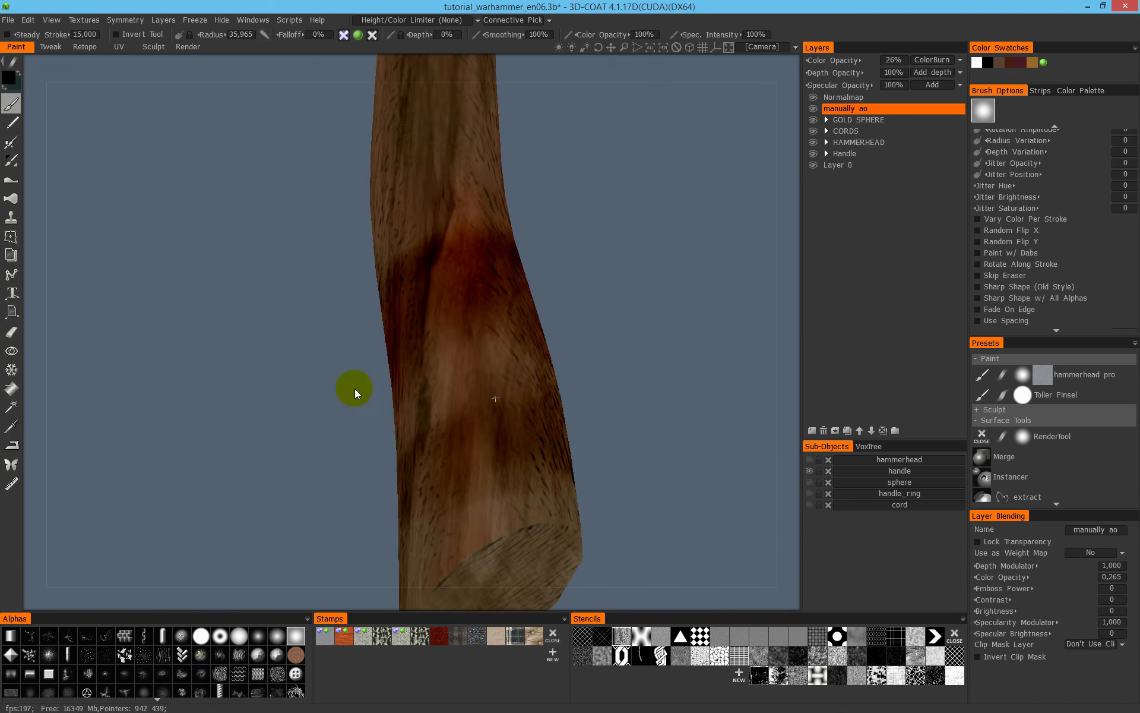
drag(480, 351, 456, 372)
mouse_move(456, 372)
alt+mouse_down()
mouse_move(537, 392)
mouse_move(549, 384)
alt+mouse_up()
mouse_move(514, 372)
mouse_down()
mouse_move(413, 402)
mouse_move(366, 397)
mouse_move(425, 378)
mouse_up()
drag(488, 401, 497, 375)
alt+middle_drag(547, 258, 540, 473)
alt+right_drag(540, 472, 431, 348)
drag(428, 416, 387, 415)
alt+drag(452, 386, 576, 360)
mouse_move(439, 400)
mouse_down()
mouse_move(392, 410)
mouse_move(482, 423)
mouse_up()
- Paint a dark band around the upper handle where it enters the hammerhead, and show all sub-objects again
alt+middle_drag(481, 423, 475, 594)
drag(373, 228, 528, 203)
mouse_move(344, 232)
mouse_down()
mouse_move(307, 219)
mouse_move(348, 250)
mouse_move(475, 238)
mouse_move(318, 239)
mouse_up()
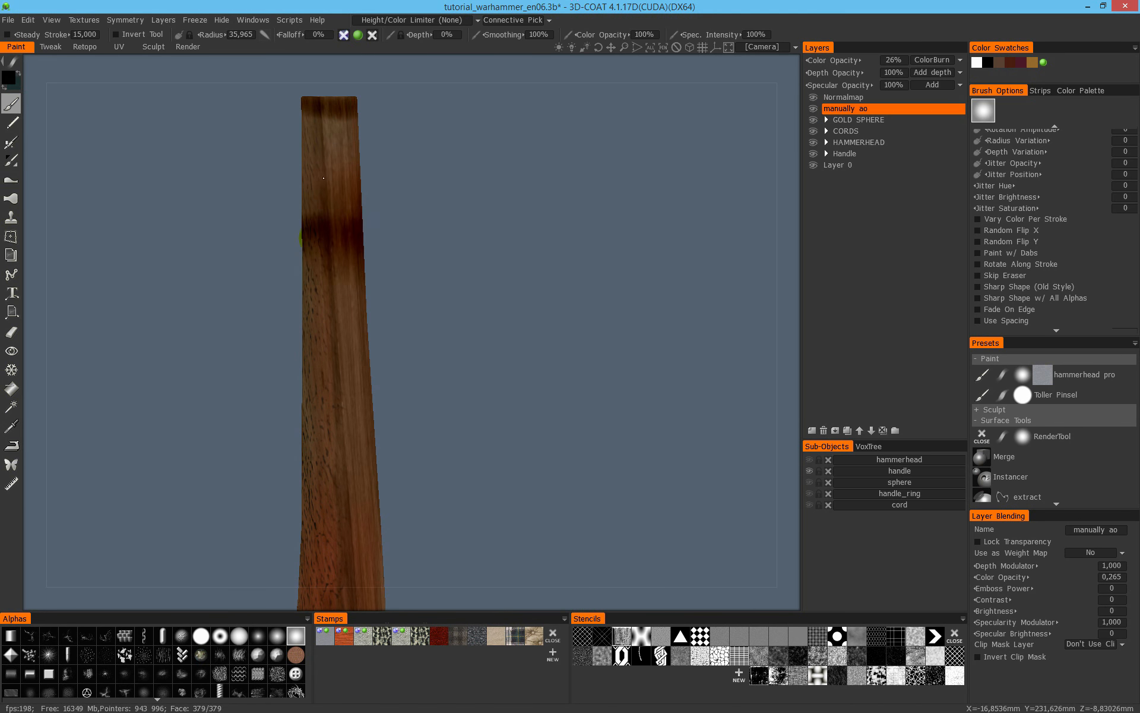
alt+click(808, 473)
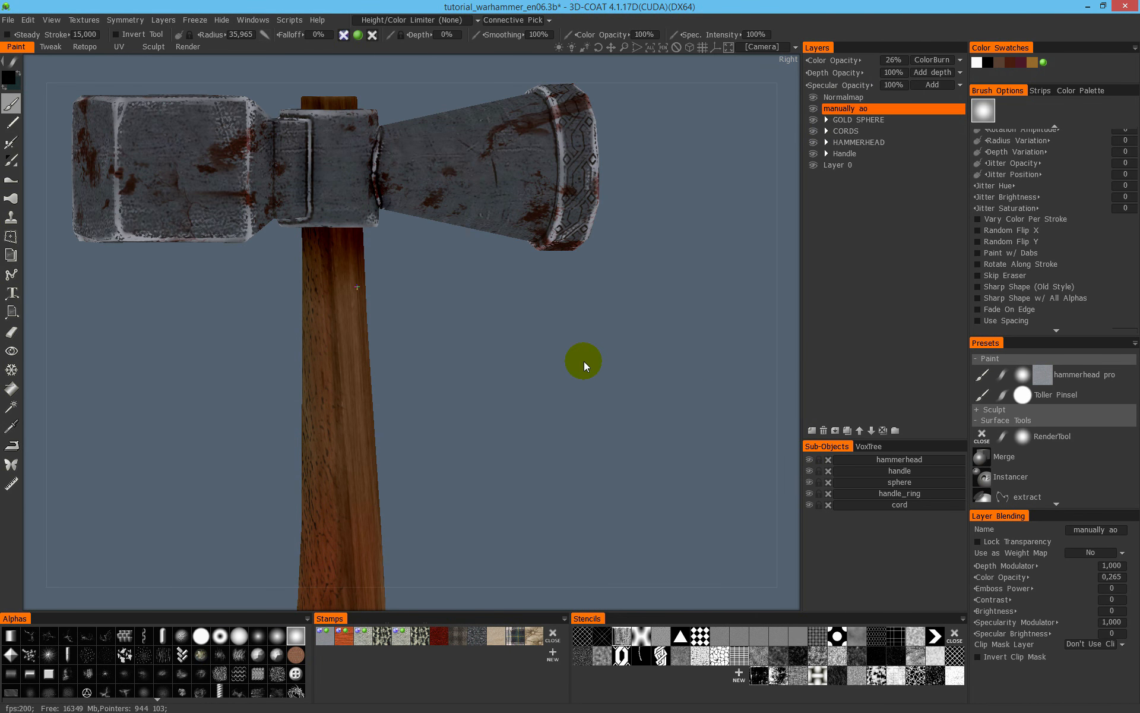
- Display the model fully shaded and examine the darkened areas on the hammerhead, handle, cord and ring
alt+right_drag(583, 361, 350, 283)
alt+drag(351, 283, 323, 311)
mouse_move(378, 249)
right_down()
mouse_move(337, 219)
mouse_move(337, 299)
right_up()
key(2)
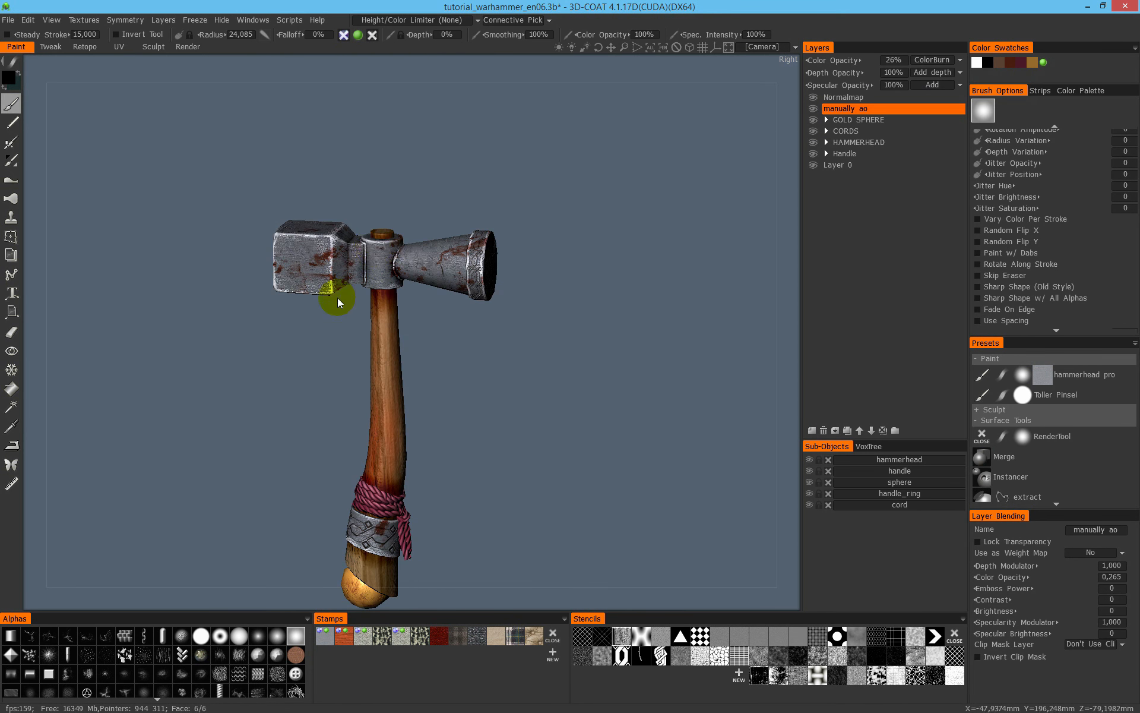
alt+drag(417, 243, 410, 261)
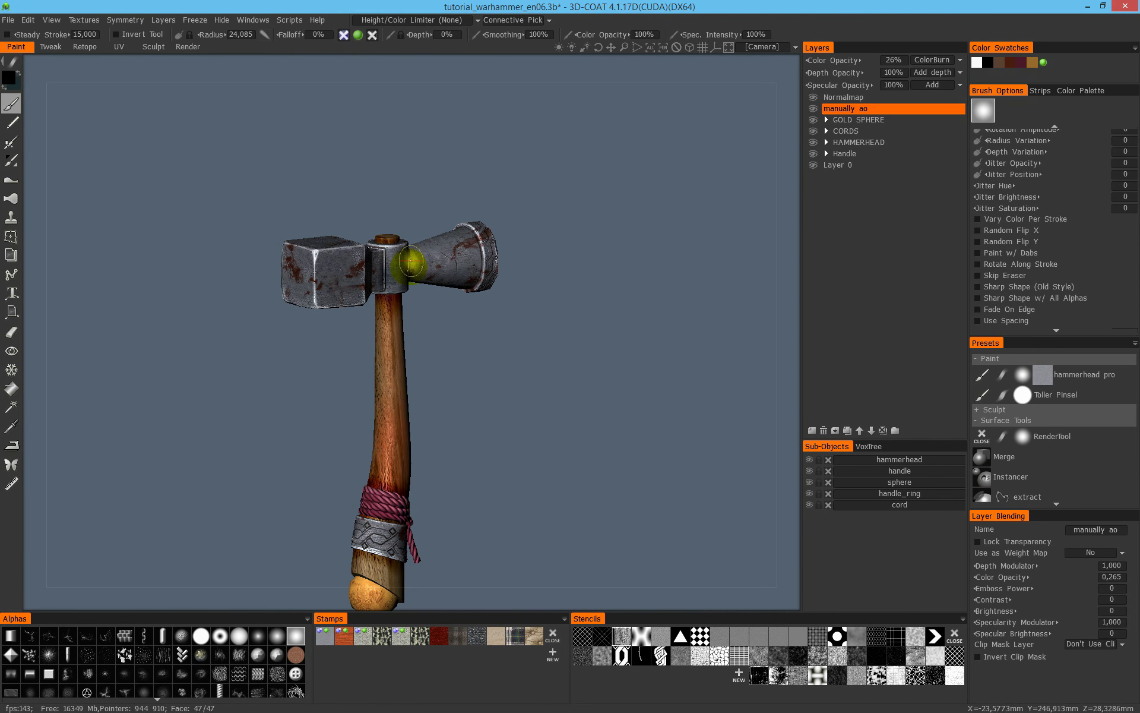
alt+drag(387, 308, 389, 236)
alt+drag(445, 284, 452, 269)
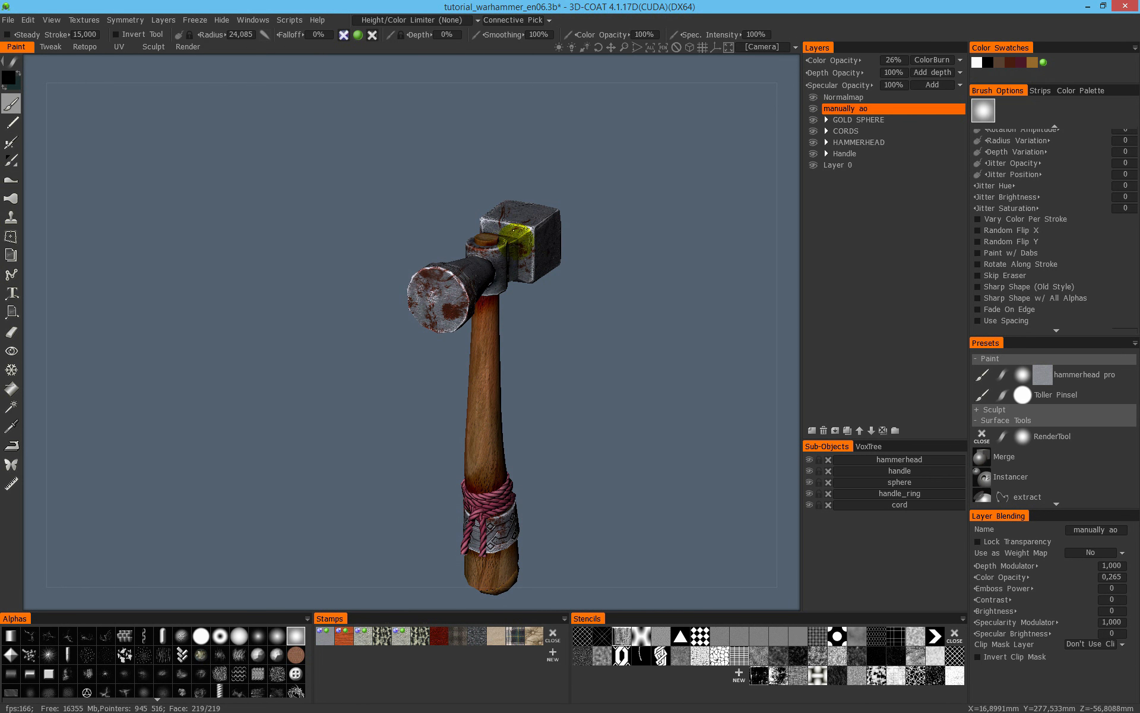
alt+drag(526, 284, 457, 288)
alt+drag(521, 262, 408, 319)
alt+drag(408, 379, 468, 347)
alt+right_drag(449, 424, 723, 337)
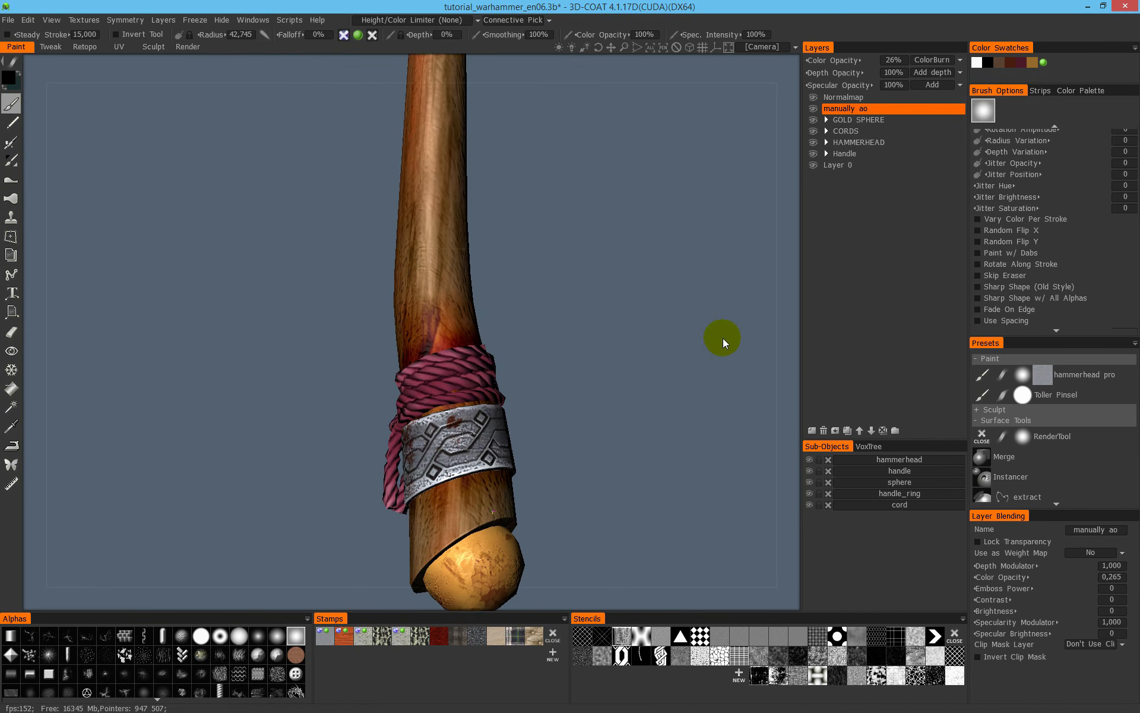
alt+middle_drag(722, 337, 508, 193)
alt+right_drag(508, 194, 404, 380)
alt+middle_drag(403, 380, 509, 404)
alt+drag(429, 355, 442, 315)
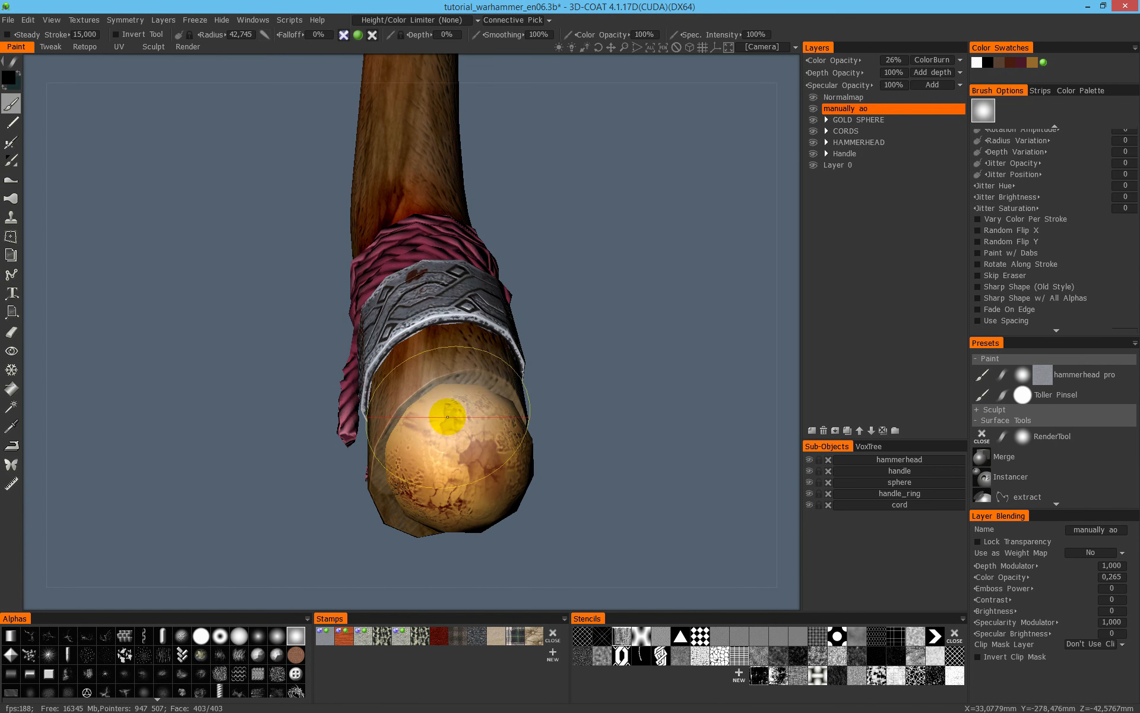
- Set the brush's surface picking mode to Volume Based near the gold sphere and save the scene
right_drag(459, 411, 418, 408)
alt+right_drag(418, 407, 642, 356)
alt+middle_drag(642, 355, 564, 241)
right_drag(400, 323, 381, 325)
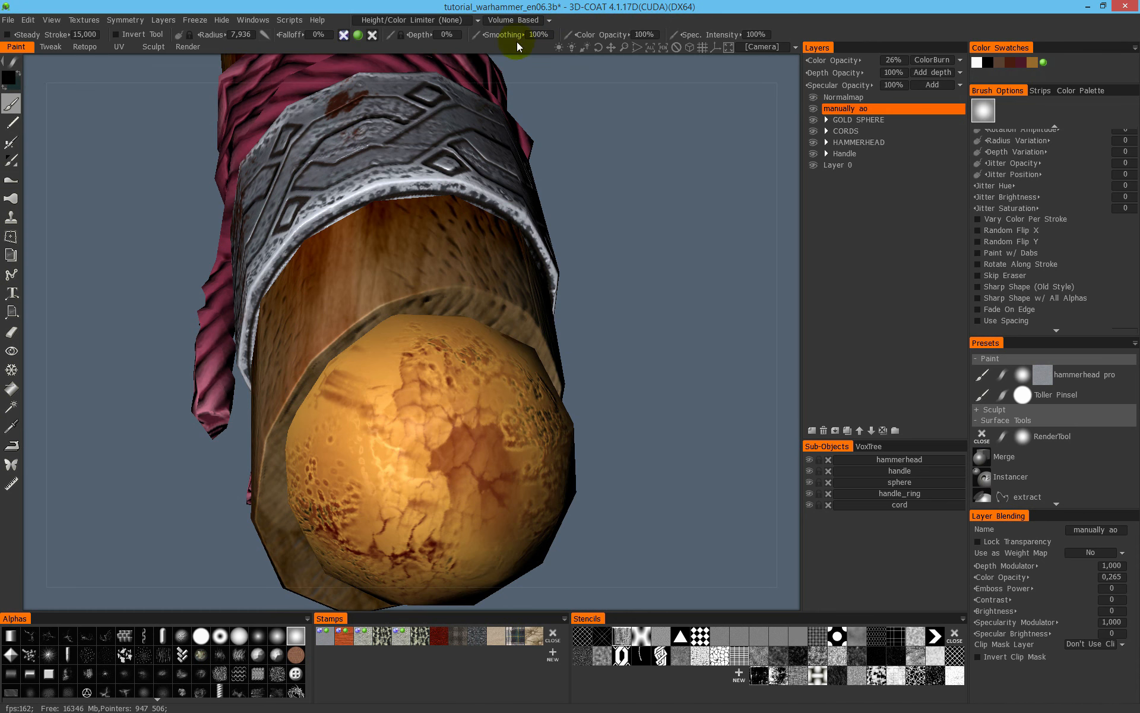
key(ctrl+s)
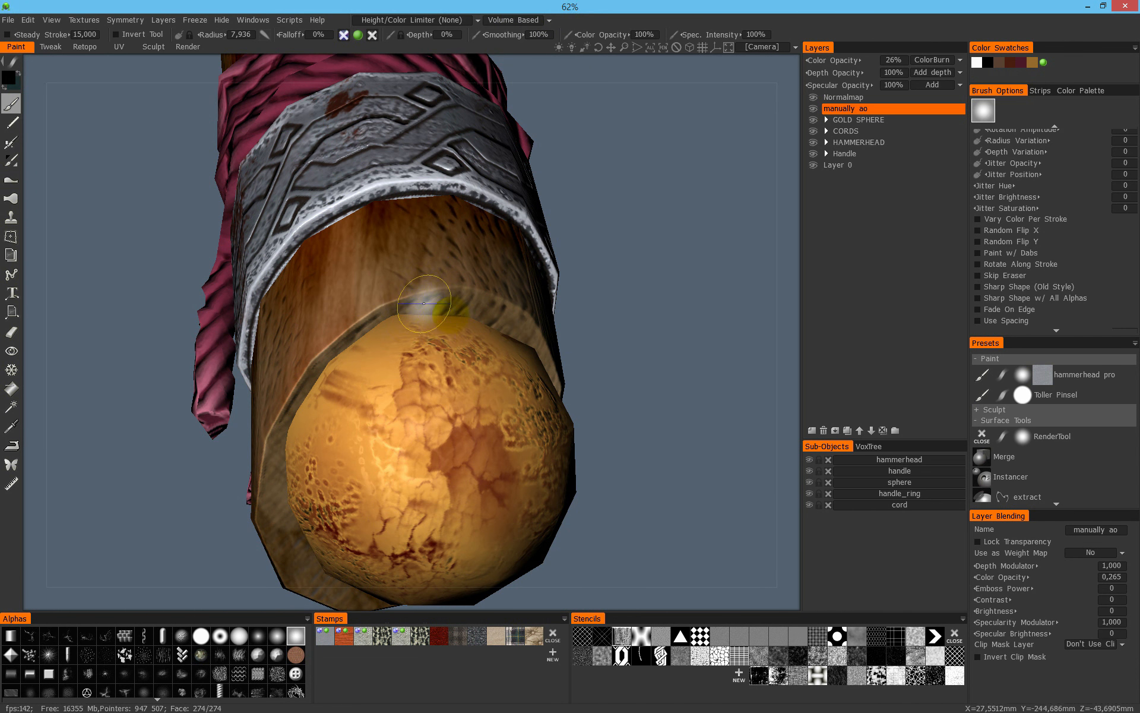
- Darken the joint between the gold sphere and the surrounding wooden rim, starting with a brush radius of about 8
drag(449, 308, 326, 352)
mouse_move(327, 351)
mouse_down()
mouse_move(247, 381)
mouse_move(465, 322)
mouse_move(323, 326)
mouse_move(185, 351)
mouse_up()
alt+middle_drag(184, 351, 428, 363)
mouse_move(570, 454)
mouse_down()
mouse_move(529, 385)
mouse_move(448, 344)
mouse_up()
alt+drag(449, 344, 405, 379)
alt+middle_drag(405, 378, 458, 409)
alt+drag(363, 386, 416, 357)
mouse_move(416, 356)
mouse_down()
mouse_move(333, 377)
mouse_move(374, 380)
mouse_up()
mouse_move(374, 380)
mouse_down()
mouse_move(231, 410)
mouse_move(341, 392)
mouse_up()
alt+drag(268, 410, 276, 441)
mouse_move(277, 441)
alt+mouse_down()
mouse_move(534, 358)
mouse_move(512, 335)
alt+mouse_up()
mouse_move(513, 335)
mouse_down()
mouse_move(638, 368)
mouse_move(490, 357)
mouse_up()
mouse_move(490, 356)
mouse_down()
mouse_move(534, 389)
mouse_move(387, 320)
mouse_up()
mouse_move(388, 320)
mouse_down()
mouse_move(504, 374)
mouse_move(314, 398)
mouse_move(649, 398)
mouse_move(359, 440)
mouse_move(291, 383)
mouse_up()
- Examine the shading around the gold sphere end and across the whole hammer
scroll(650, 398, down, 5)
scroll(650, 398, up, 2)
mouse_move(291, 383)
alt+mouse_down()
mouse_move(332, 364)
mouse_move(446, 484)
alt+mouse_up()
mouse_move(446, 484)
mouse_down()
mouse_move(529, 548)
mouse_move(309, 556)
mouse_up()
mouse_move(309, 555)
mouse_down()
mouse_move(279, 565)
mouse_move(517, 201)
mouse_move(508, 487)
mouse_move(493, 368)
mouse_up()
mouse_move(416, 344)
mouse_down()
mouse_move(487, 461)
mouse_move(548, 243)
mouse_move(493, 264)
mouse_up()
drag(402, 363, 379, 384)
mouse_move(493, 264)
alt+mouse_down()
mouse_move(647, 356)
mouse_move(629, 288)
alt+mouse_up()
scroll(629, 289, down, 3)
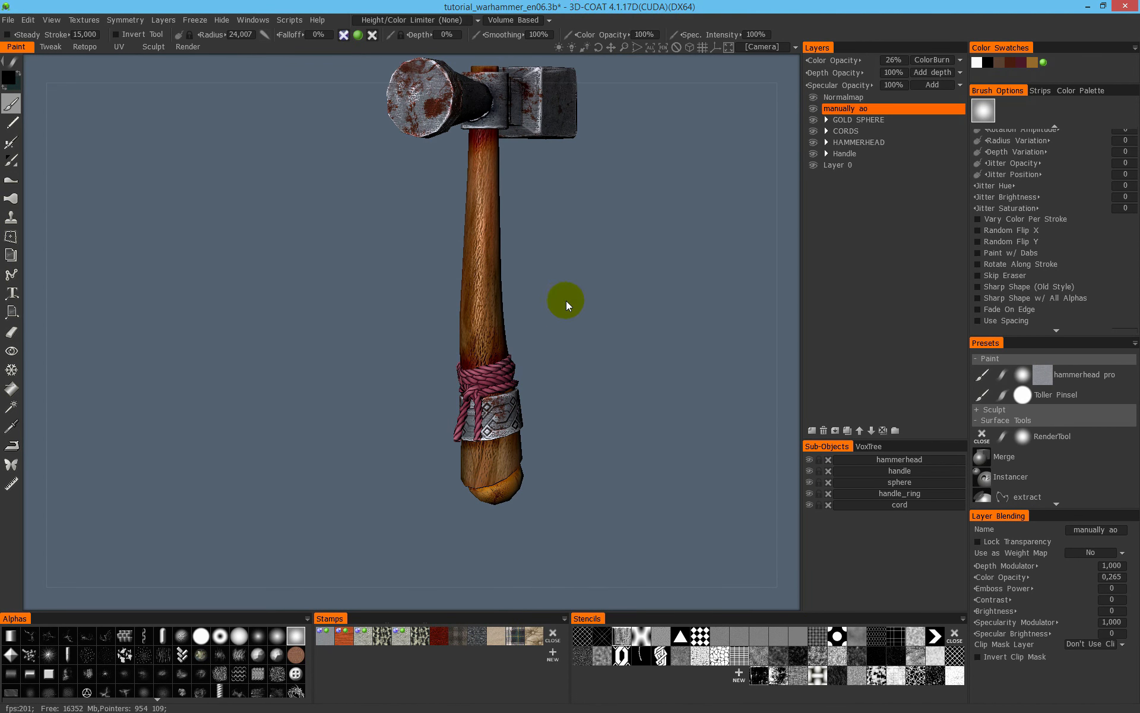
- Display only the specular channel and examine the gold sphere, ring and cord end of the handle
key(4)
scroll(579, 362, up, 2)
alt+drag(519, 407, 550, 241)
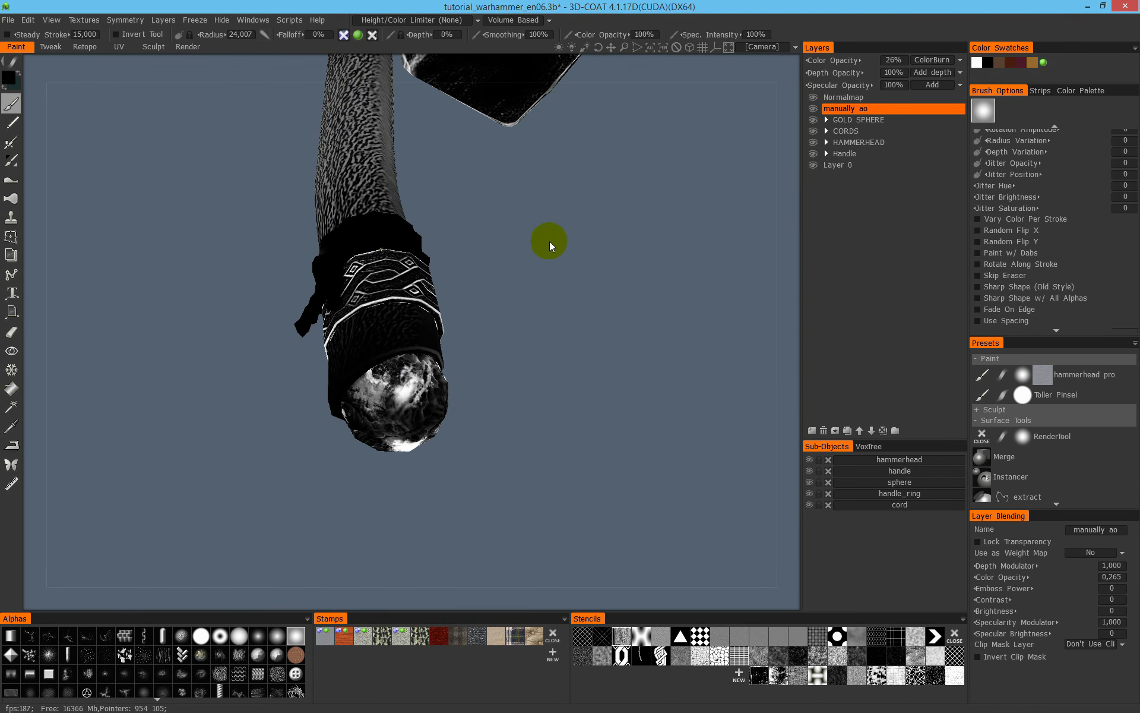
scroll(475, 338, up, 2)
alt+drag(454, 387, 511, 309)
- Set the brush to paint specularity without color and switch the surface picking mode to Connective Picking
click(373, 35)
click(359, 35)
click(515, 22)
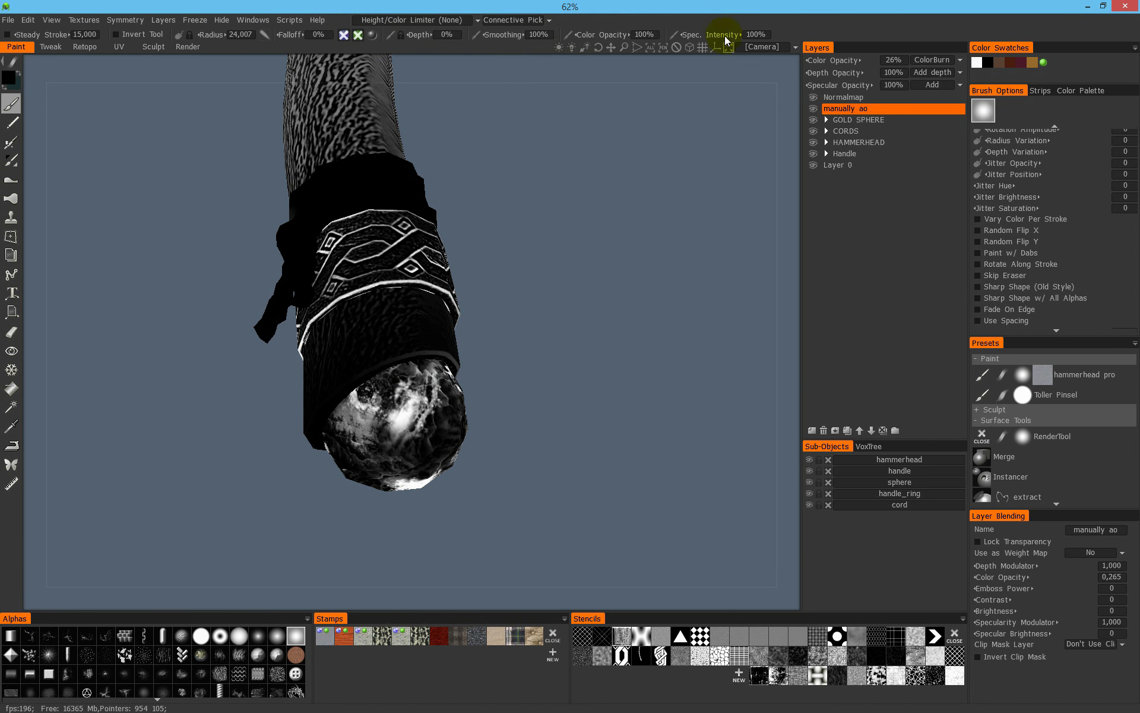
- Reduce the brush radius to about 16.5 and examine the gold sphere end in specular-only and fully shaded display
right_drag(417, 411, 437, 411)
mouse_move(432, 433)
alt+mouse_down()
mouse_move(344, 407)
mouse_move(305, 453)
mouse_move(571, 511)
mouse_move(537, 455)
alt+mouse_up()
right_drag(386, 417, 347, 416)
mouse_move(346, 416)
alt+mouse_down()
mouse_move(440, 336)
mouse_move(509, 420)
mouse_move(444, 362)
alt+mouse_up()
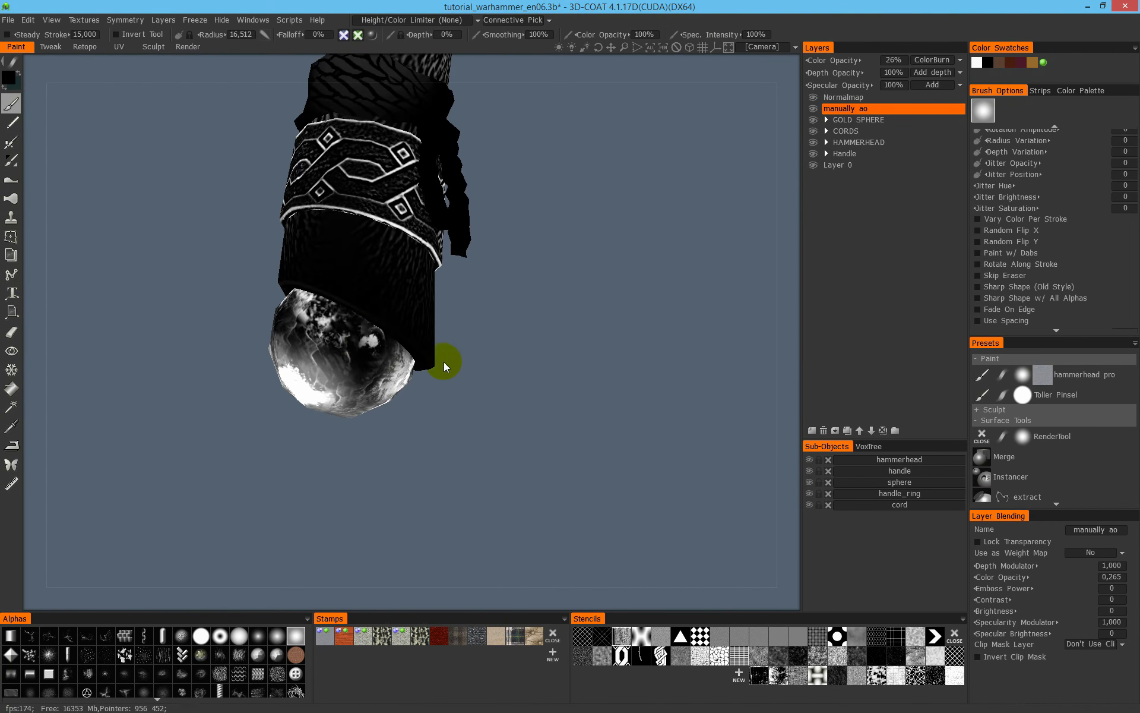
alt+drag(297, 324, 333, 309)
mouse_move(333, 309)
alt+right_down()
mouse_move(332, 356)
mouse_move(428, 321)
alt+right_up()
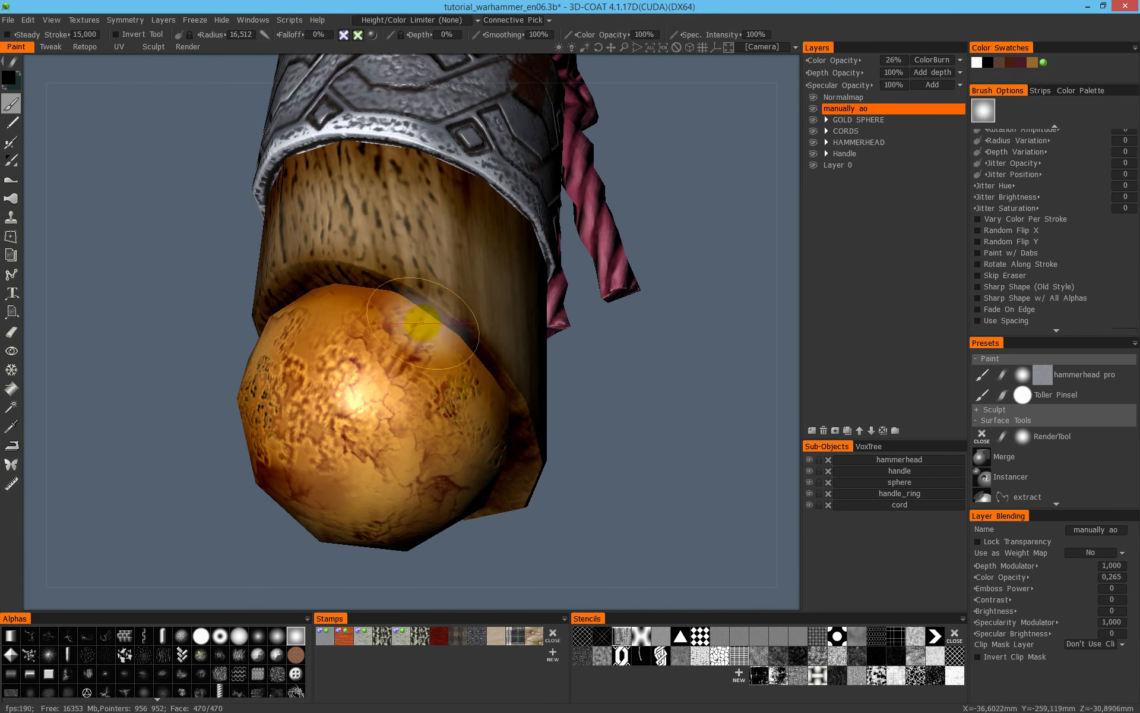
mouse_move(452, 351)
alt+mouse_down()
mouse_move(353, 416)
mouse_move(293, 331)
mouse_move(286, 285)
mouse_move(173, 364)
mouse_move(328, 306)
mouse_move(438, 374)
mouse_move(369, 328)
mouse_move(592, 425)
mouse_move(629, 122)
alt+mouse_up()
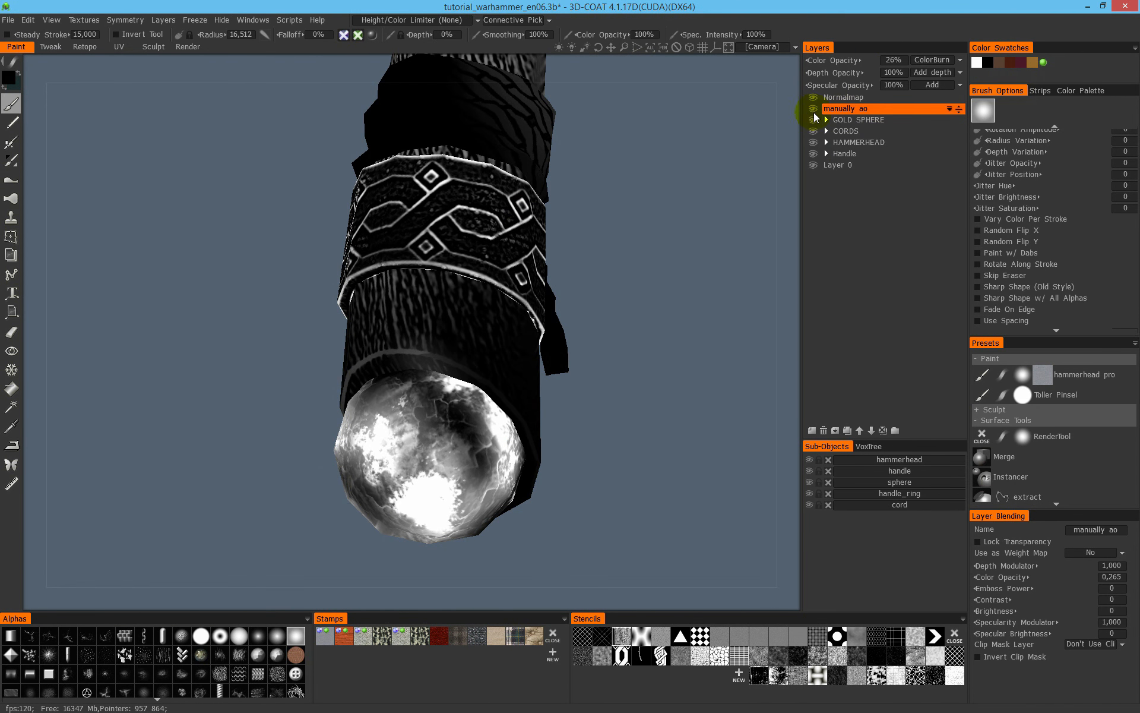
key(1)
alt+right_drag(492, 384, 452, 331)
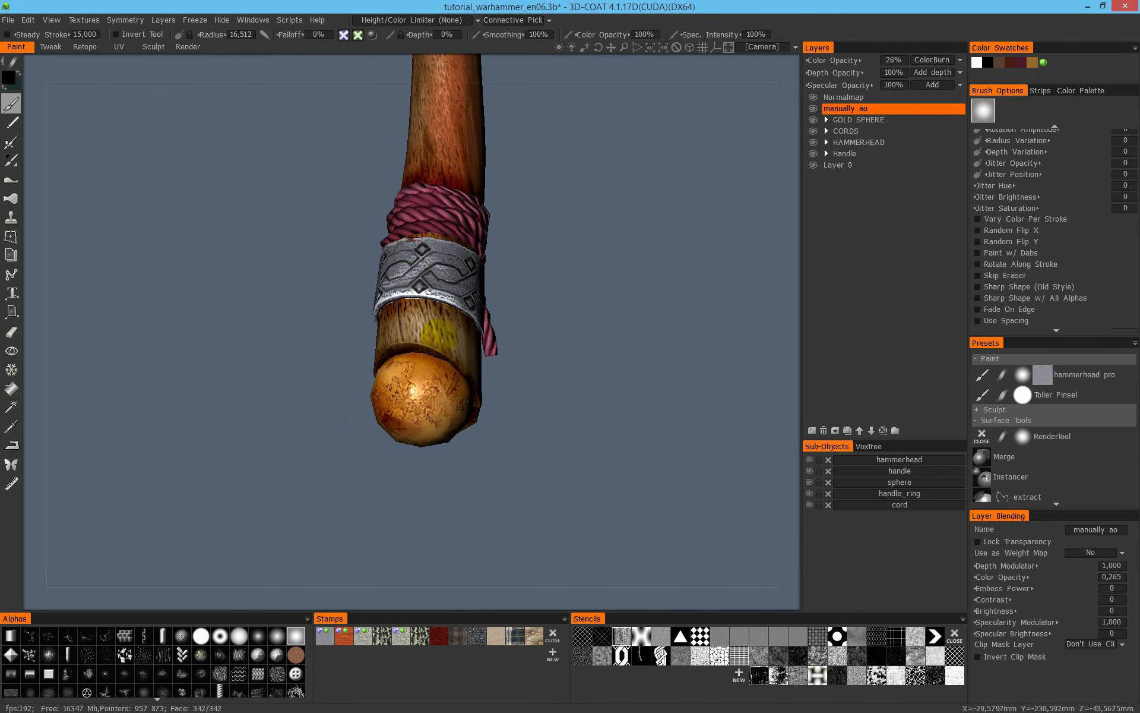
alt+drag(452, 331, 374, 338)
- Examine the whole hammer and the round striking face in the Render workspace, finishing back in the Paint workspace
click(188, 46)
mouse_move(573, 315)
alt+mouse_down()
mouse_move(565, 327)
mouse_move(605, 268)
mouse_move(491, 333)
alt+mouse_up()
alt+right_drag(491, 333, 553, 364)
alt+middle_drag(553, 365, 492, 505)
alt+drag(492, 504, 537, 96)
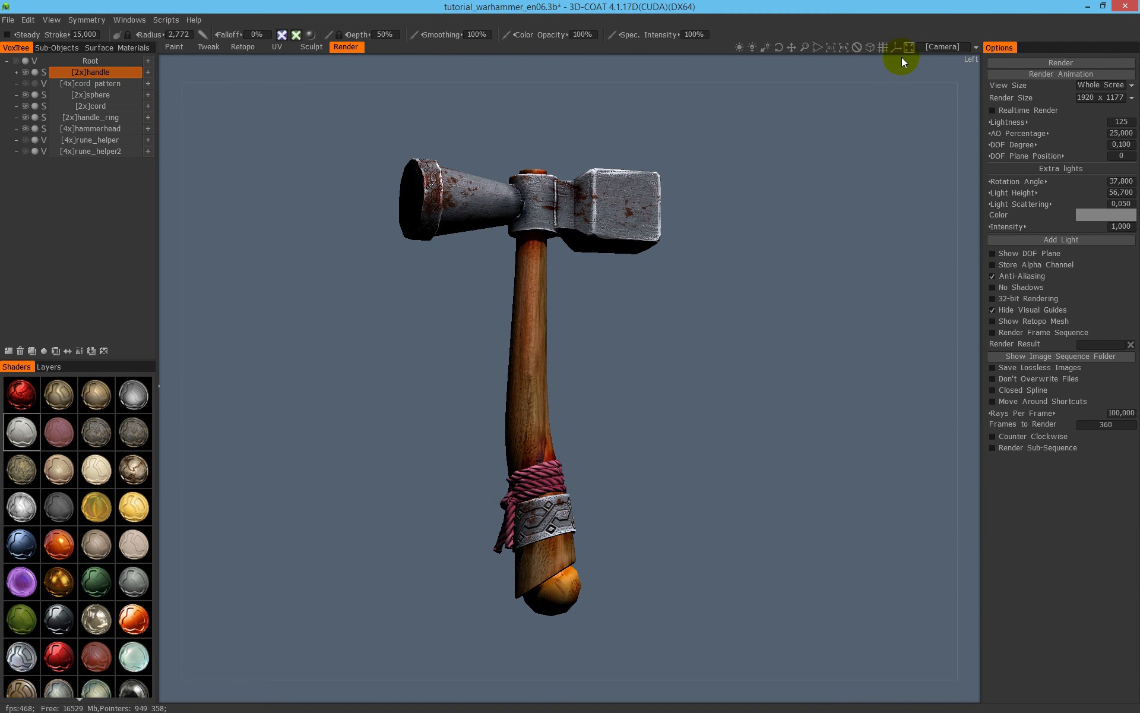
click(875, 48)
alt+drag(608, 247, 465, 245)
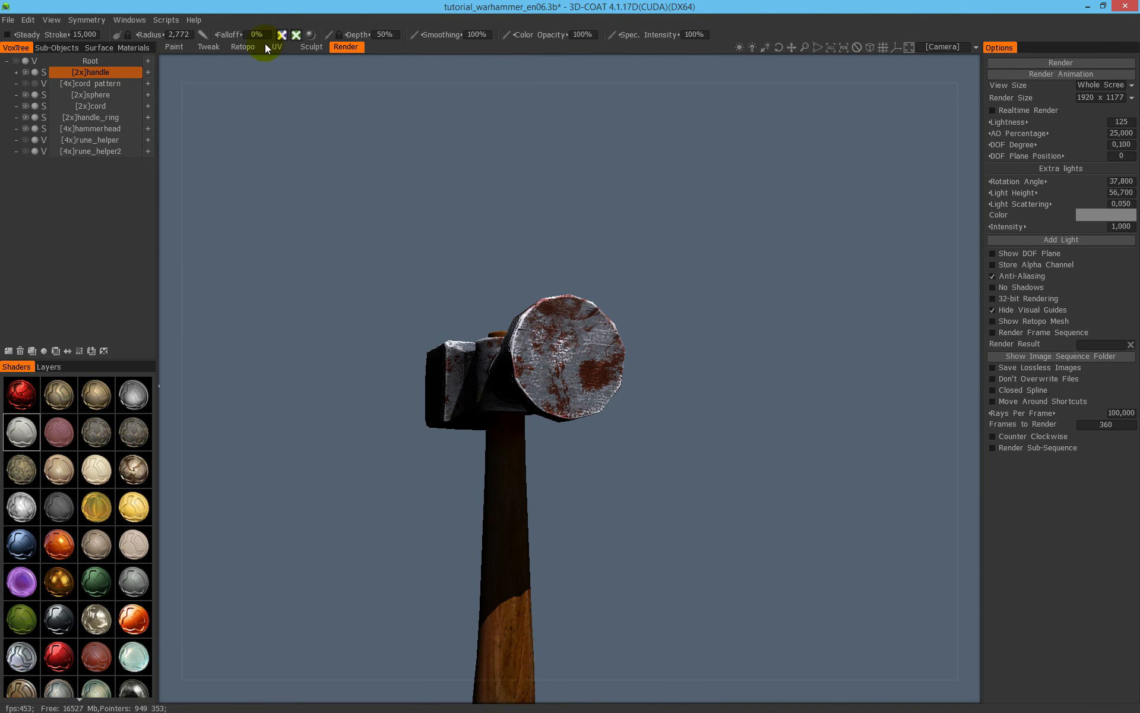
click(174, 48)
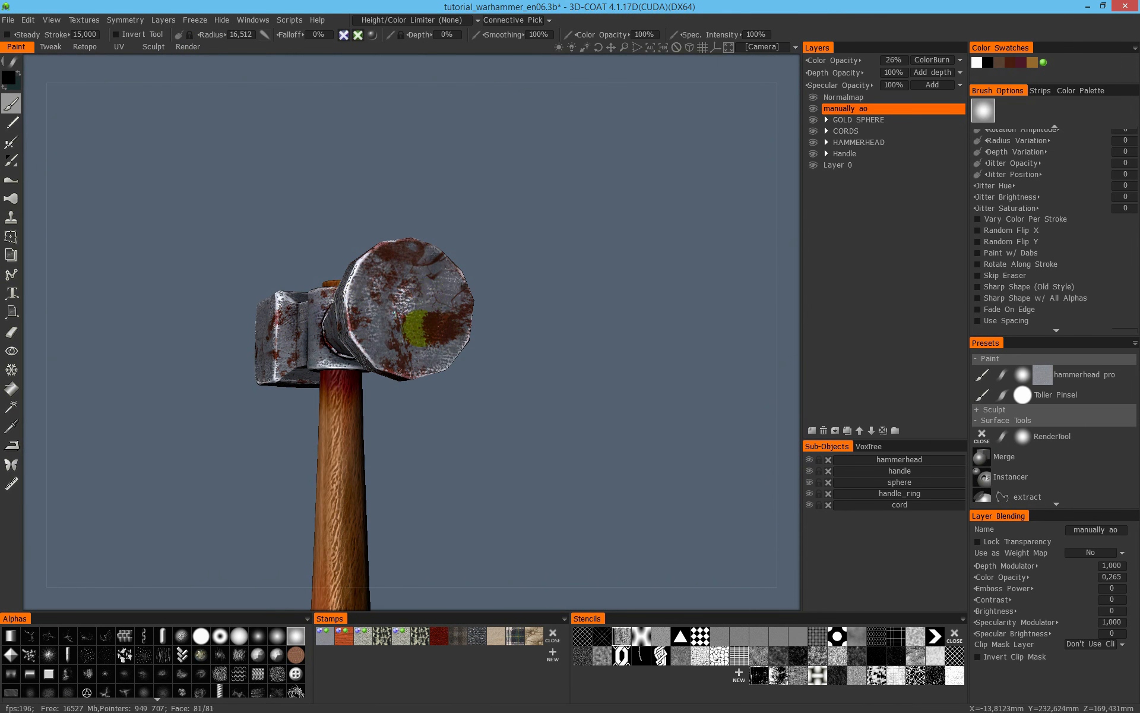
- Select the head splashes layer in the HAMMERHEAD group and toggle its visibility to compare the hammerhead with and without the stains
alt+right_drag(483, 335, 514, 273)
alt+drag(514, 273, 533, 305)
alt+right_drag(533, 306, 410, 252)
mouse_move(456, 255)
alt+mouse_down()
mouse_move(468, 198)
mouse_move(567, 337)
alt+mouse_up()
alt+right_drag(213, 371, 384, 277)
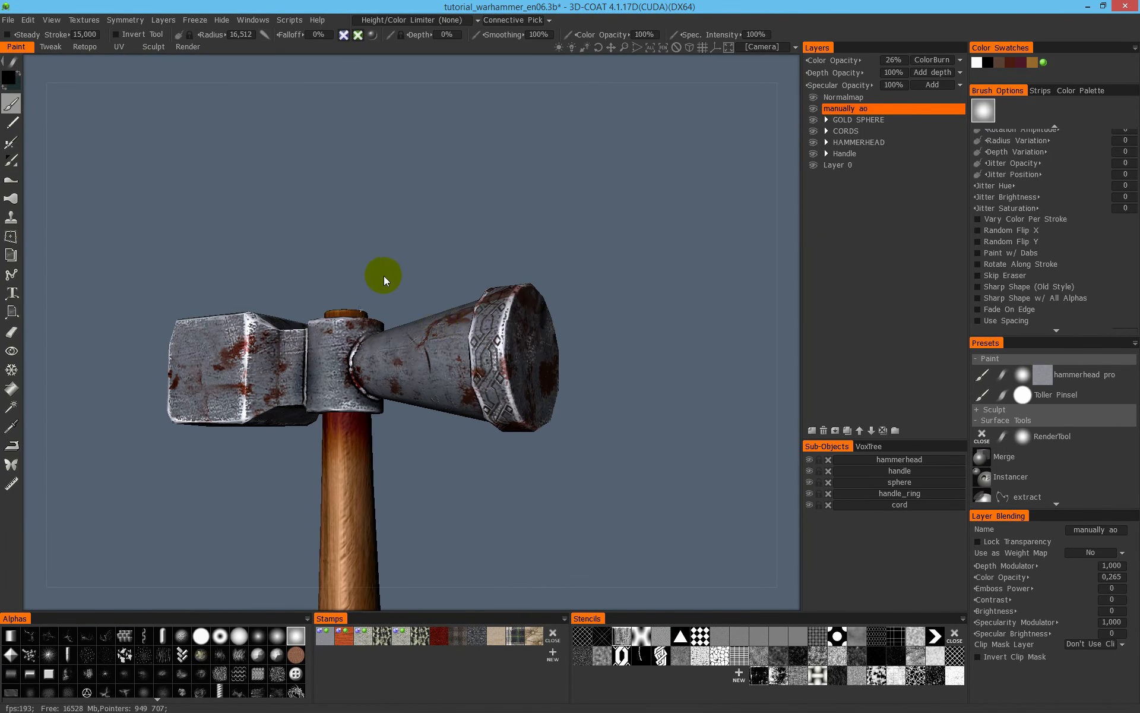
alt+drag(384, 277, 502, 295)
alt+drag(402, 290, 607, 282)
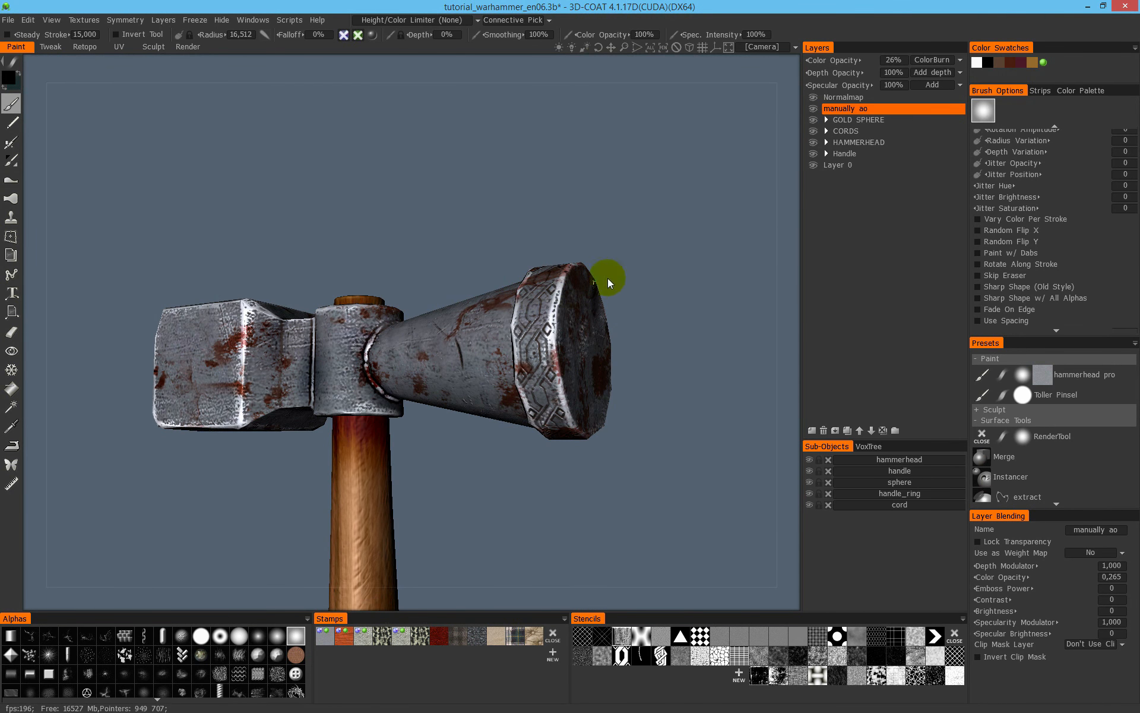
click(827, 142)
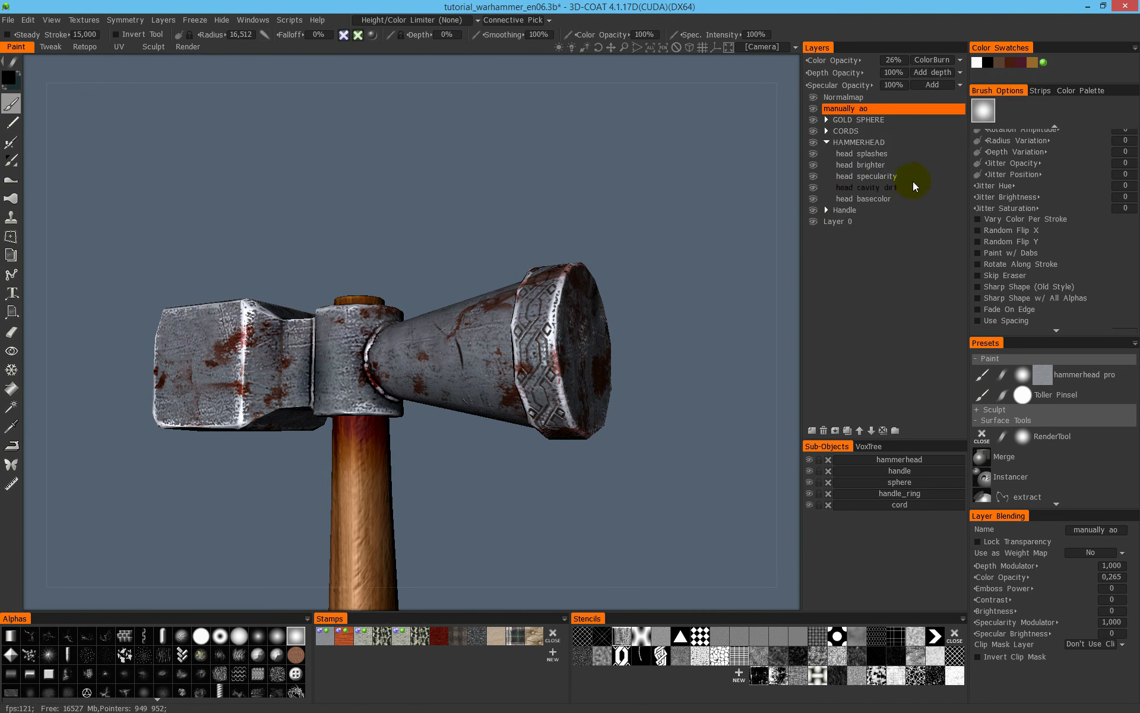
click(897, 152)
click(810, 154)
click(810, 155)
click(813, 156)
click(814, 155)
scroll(458, 310, up, 3)
alt+drag(458, 311, 503, 333)
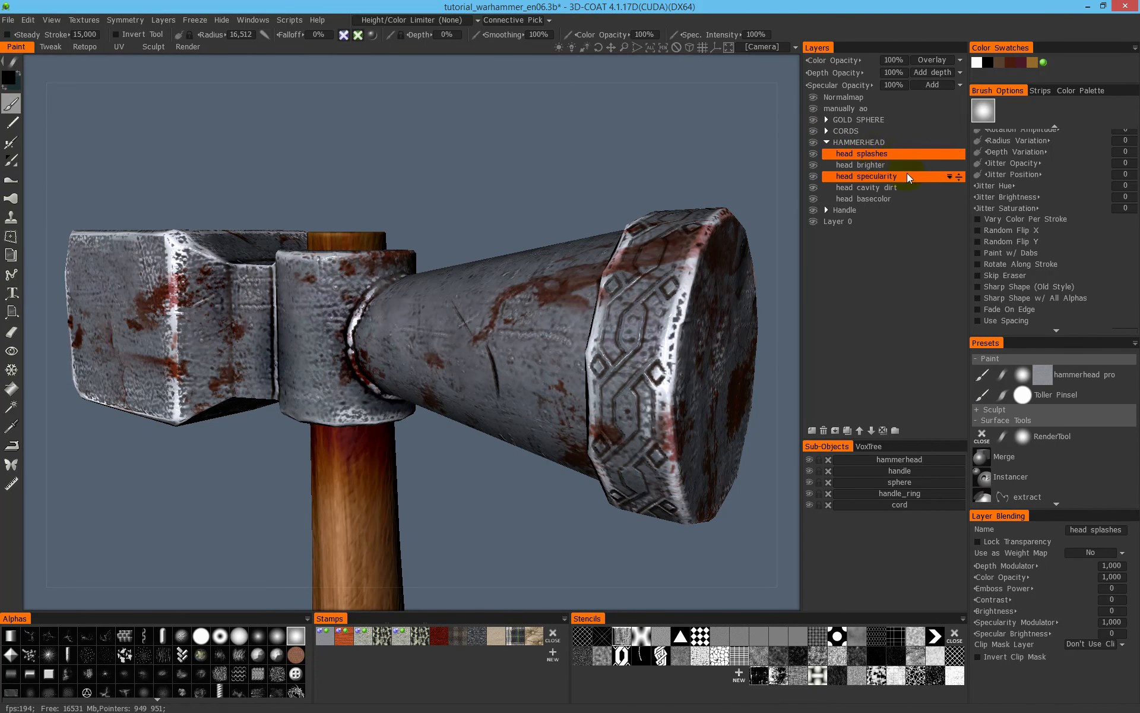
- Freeze the transparent pixels of the head splashes layer so only the stains on the hammerhead stay paintable
right_click(897, 152)
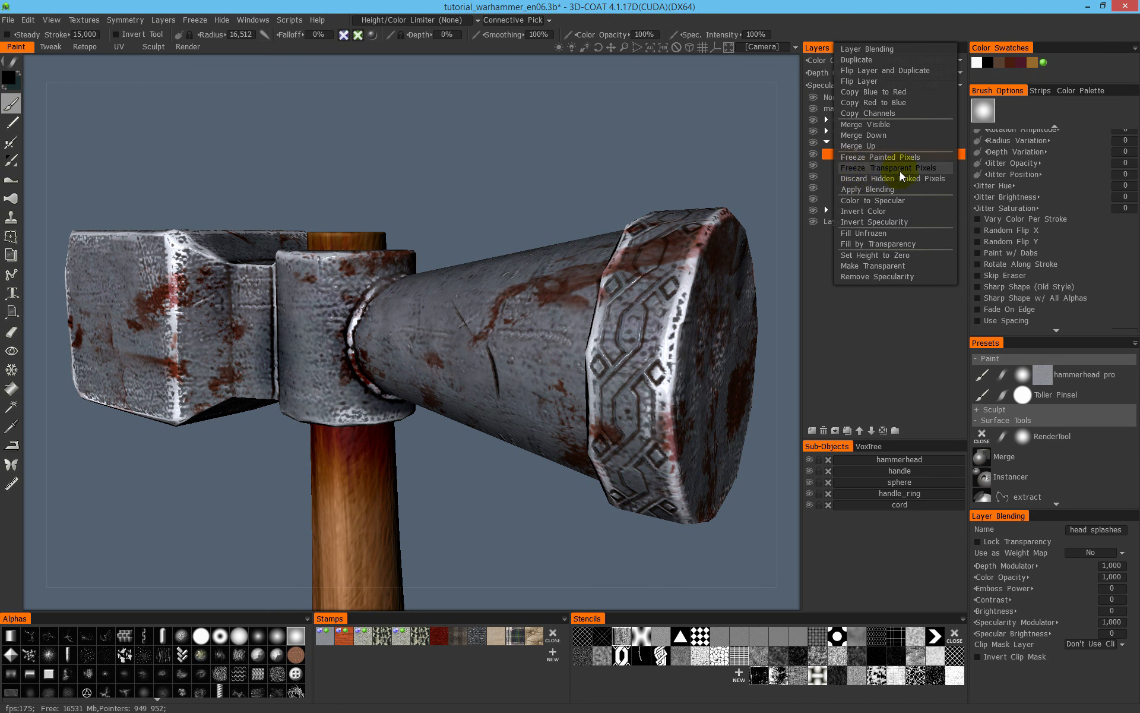
click(929, 169)
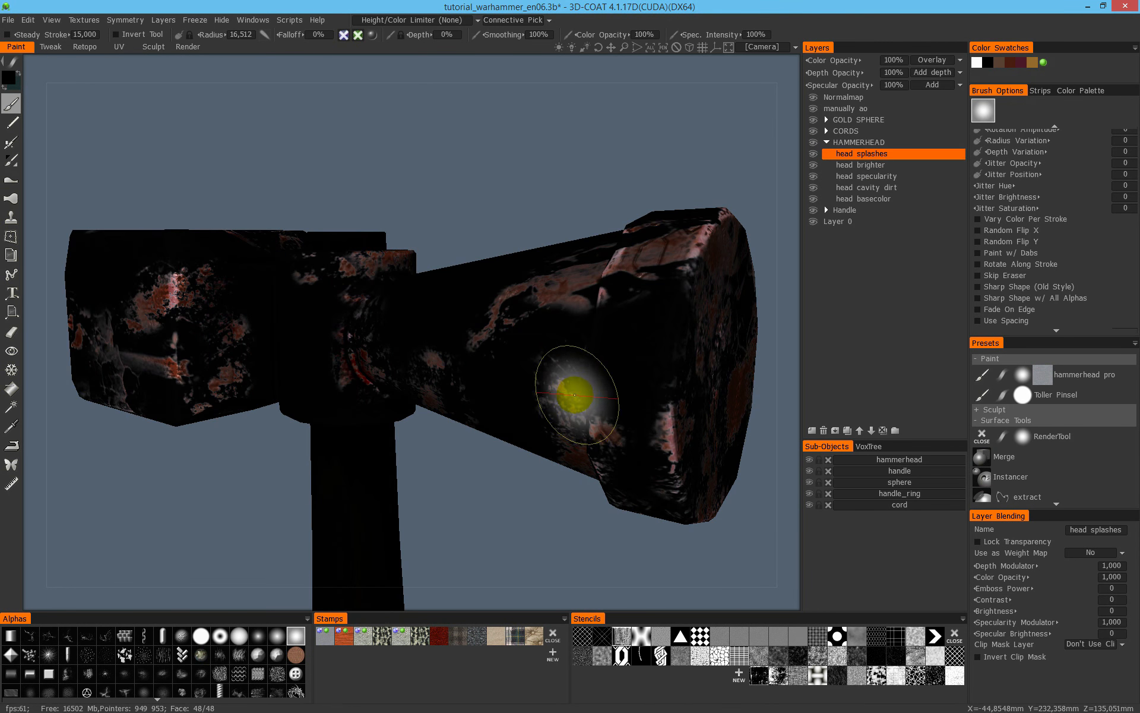
scroll(332, 327, down, 4)
mouse_move(463, 317)
alt+mouse_down()
mouse_move(407, 299)
mouse_move(475, 351)
mouse_move(571, 388)
alt+mouse_up()
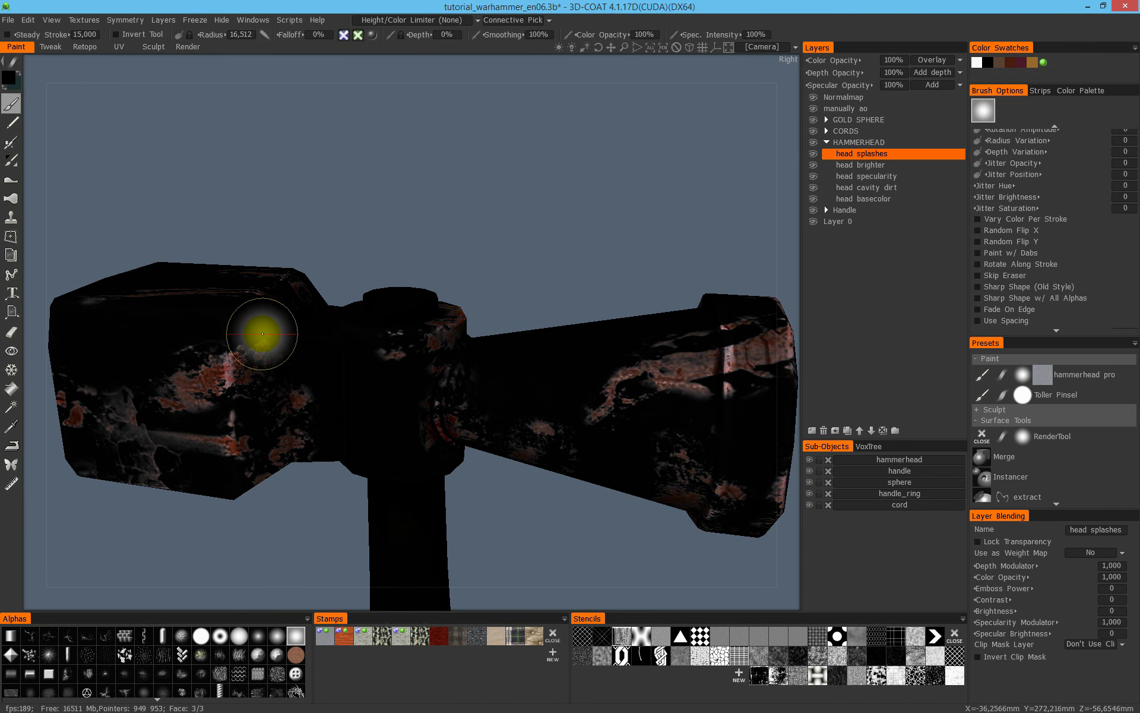
- Hide the freeze mask on the hammerhead and show it again, keeping the head splashes layer selected
click(196, 21)
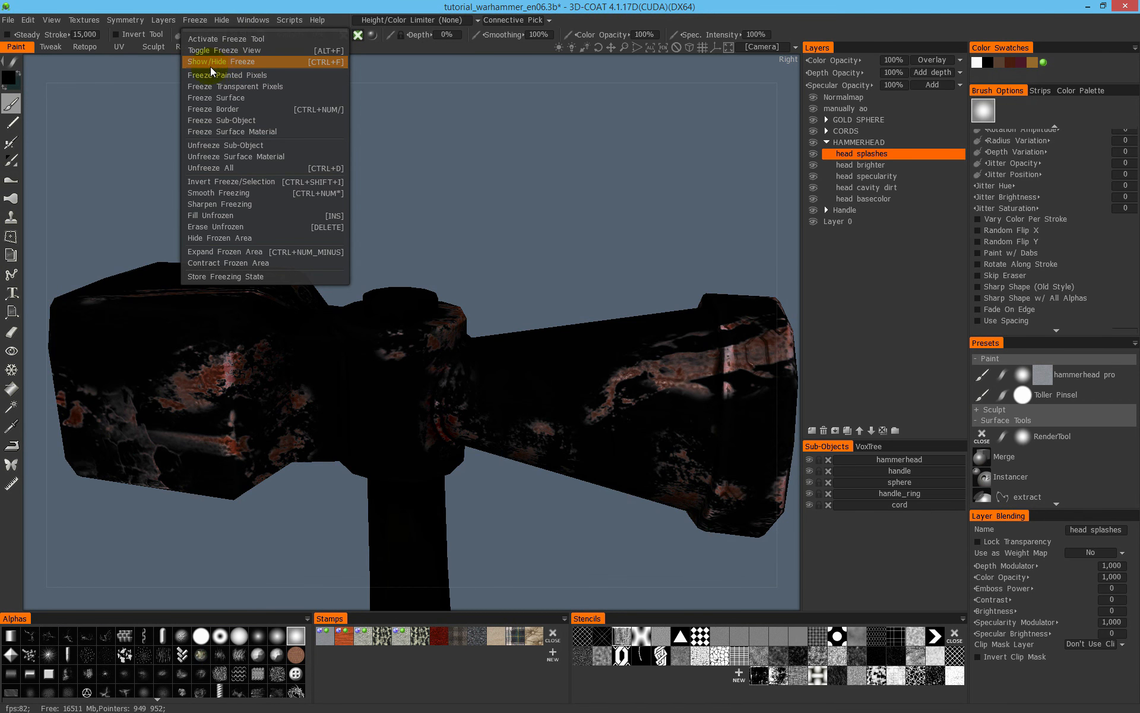
click(233, 63)
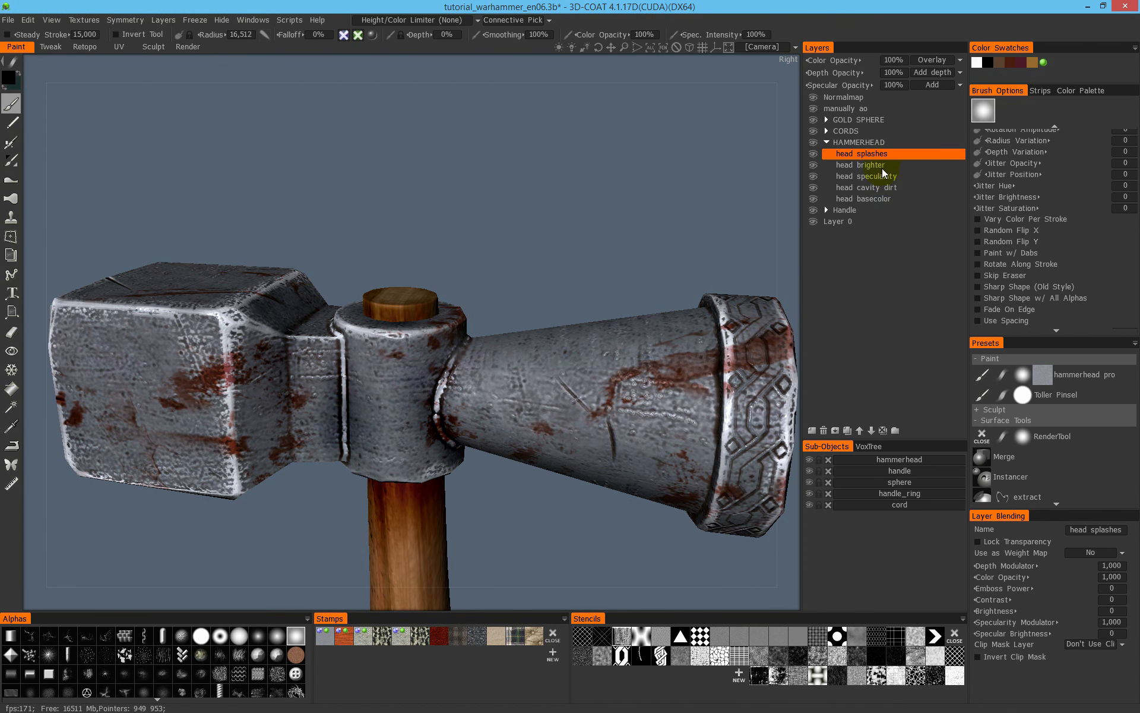
click(864, 169)
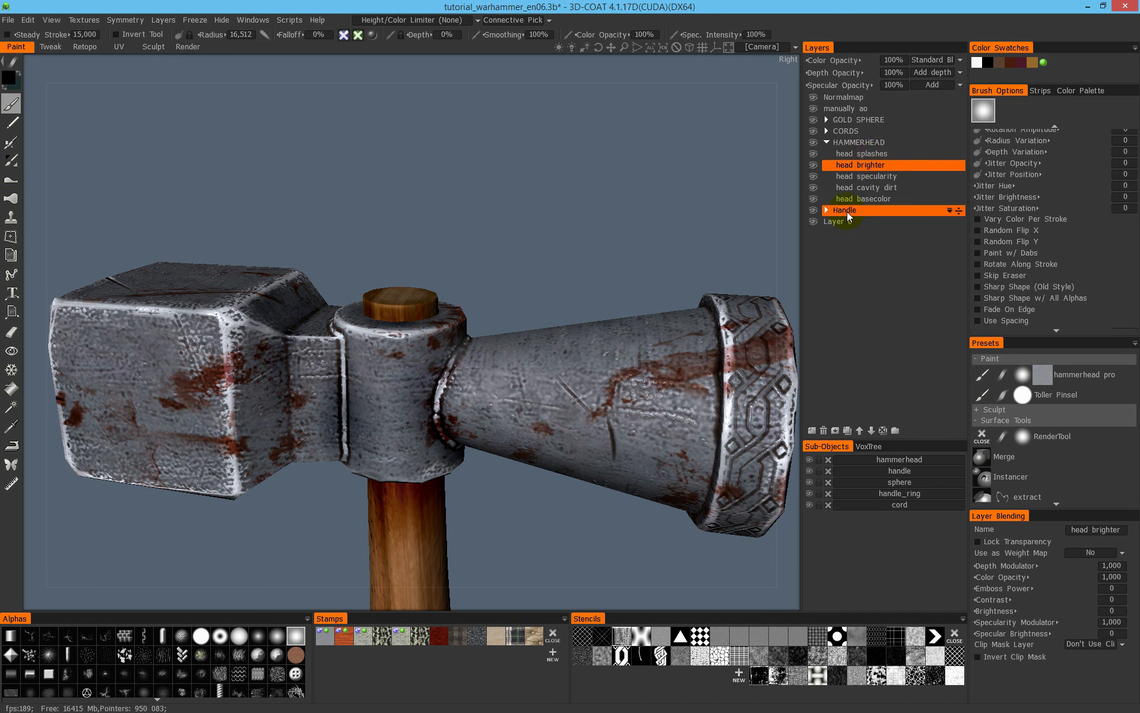
click(888, 156)
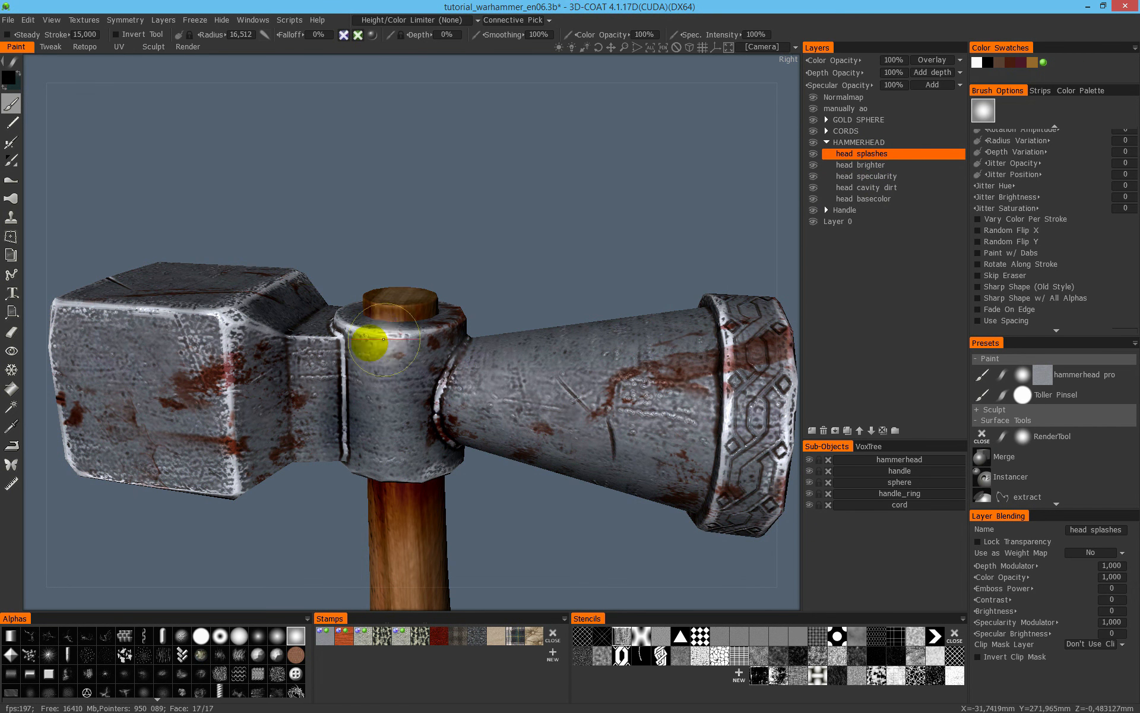
right_click(878, 155)
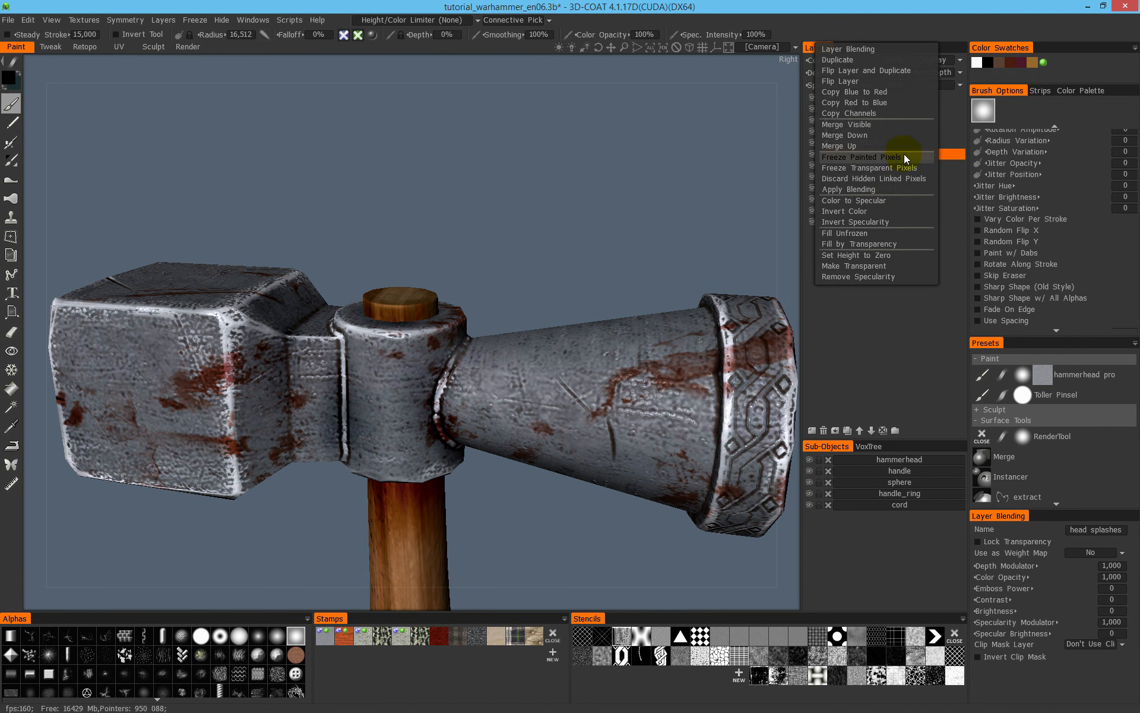
click(402, 362)
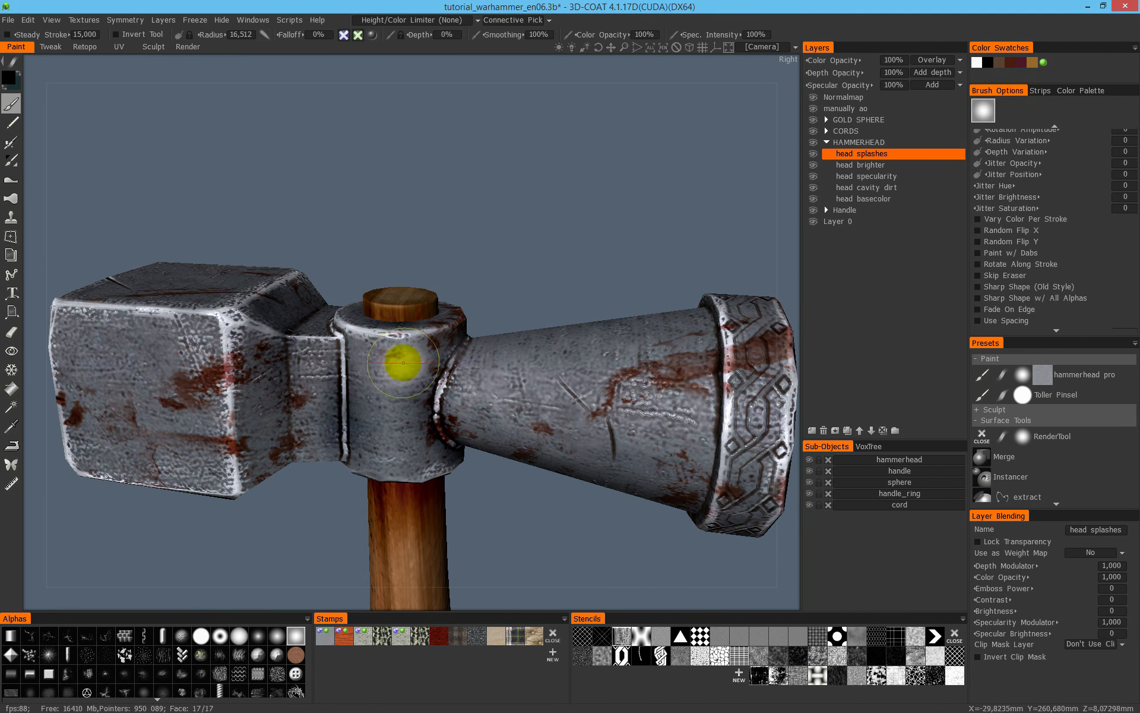
drag(475, 237, 383, 159)
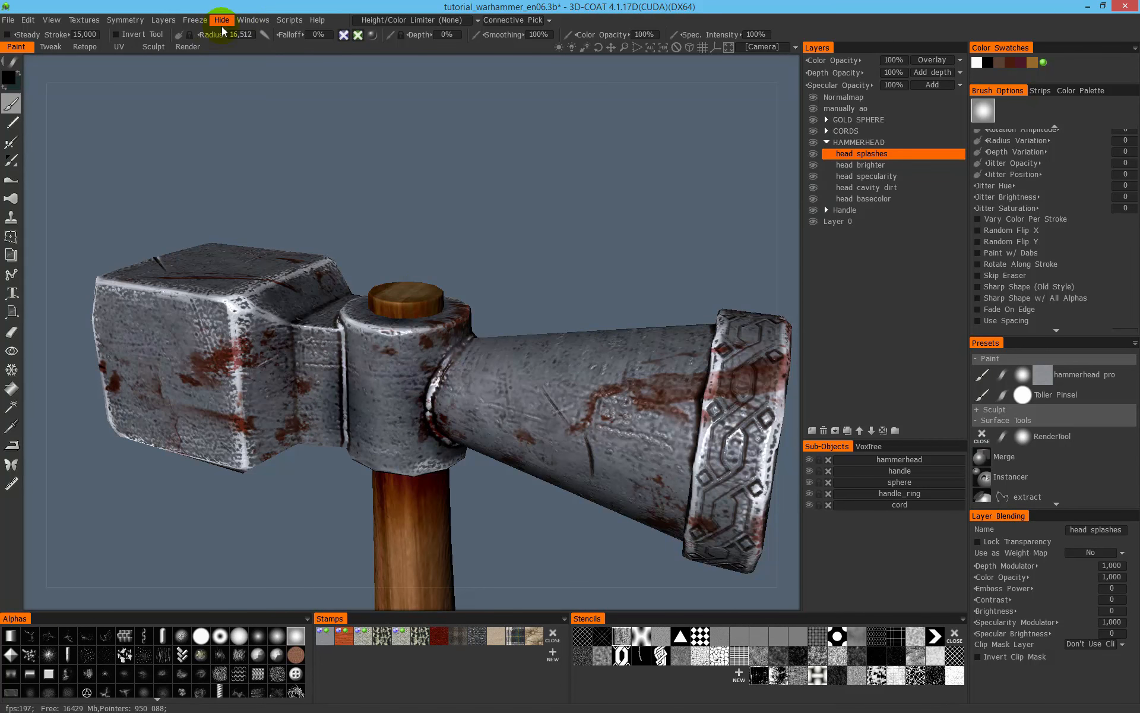
click(195, 21)
click(225, 51)
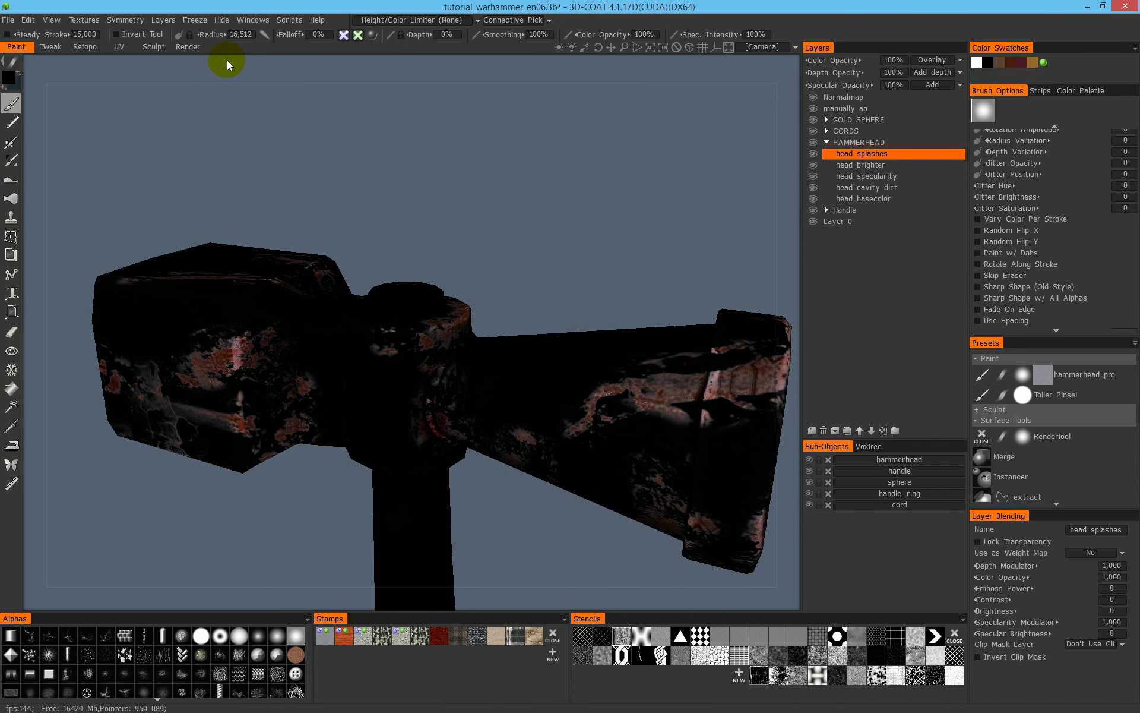
drag(364, 155, 426, 300)
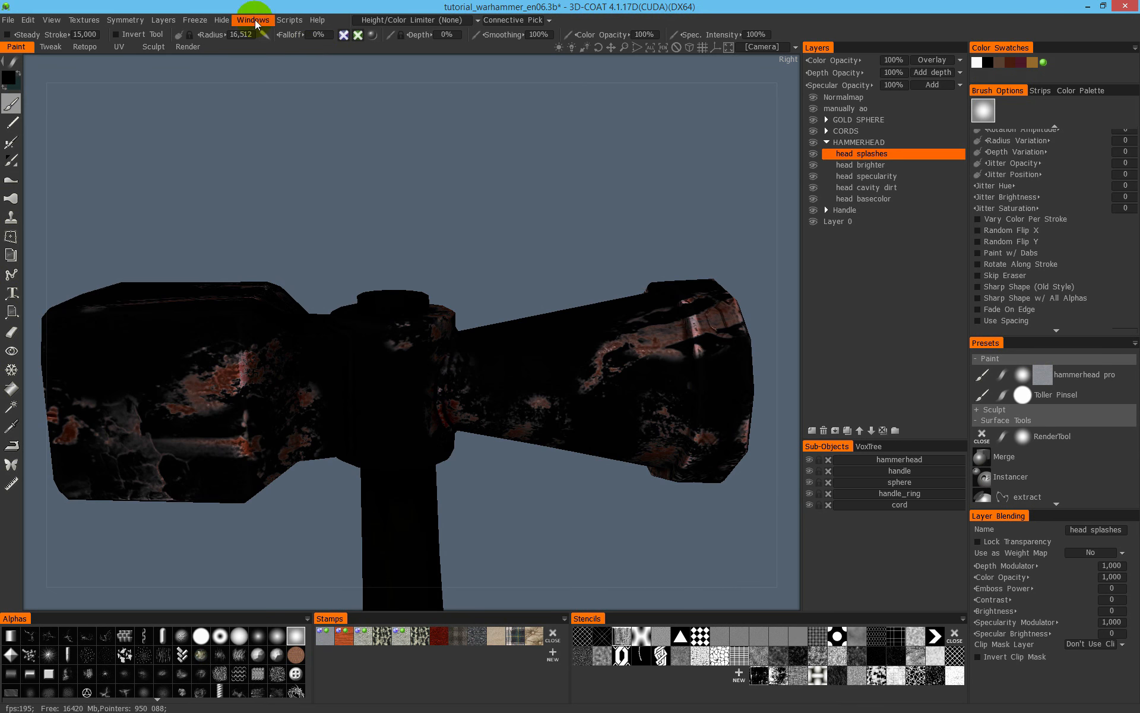
- Cycle the freeze view through its white and striped styles and back to the black one
click(222, 20)
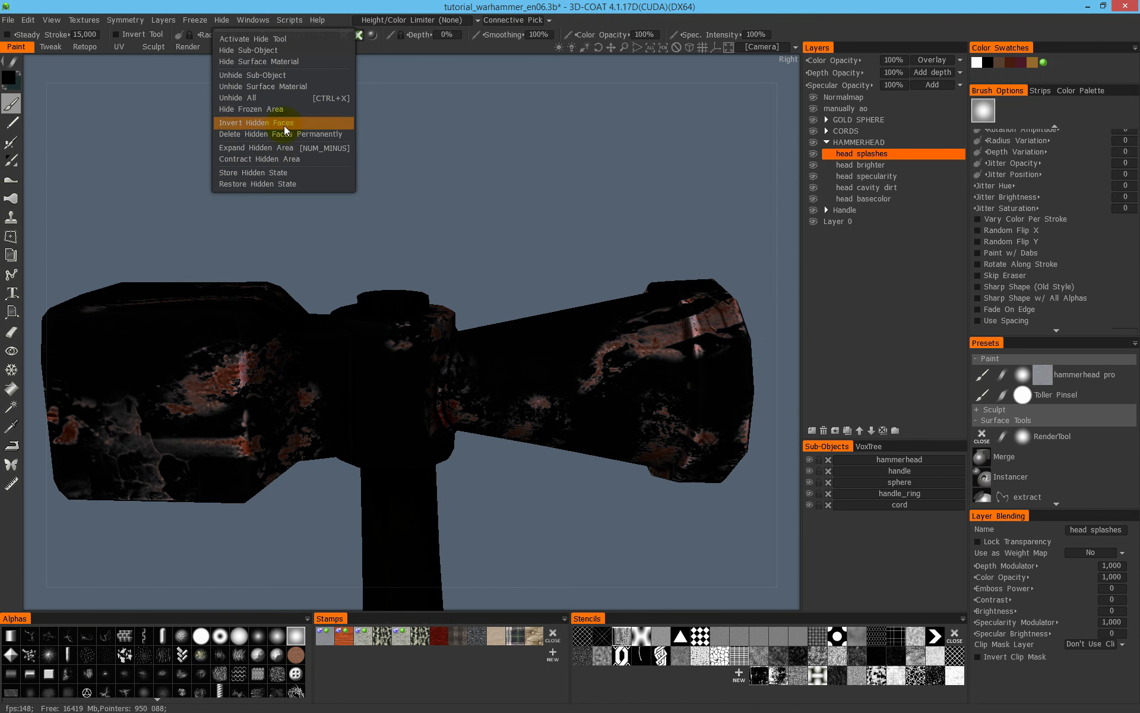
click(198, 20)
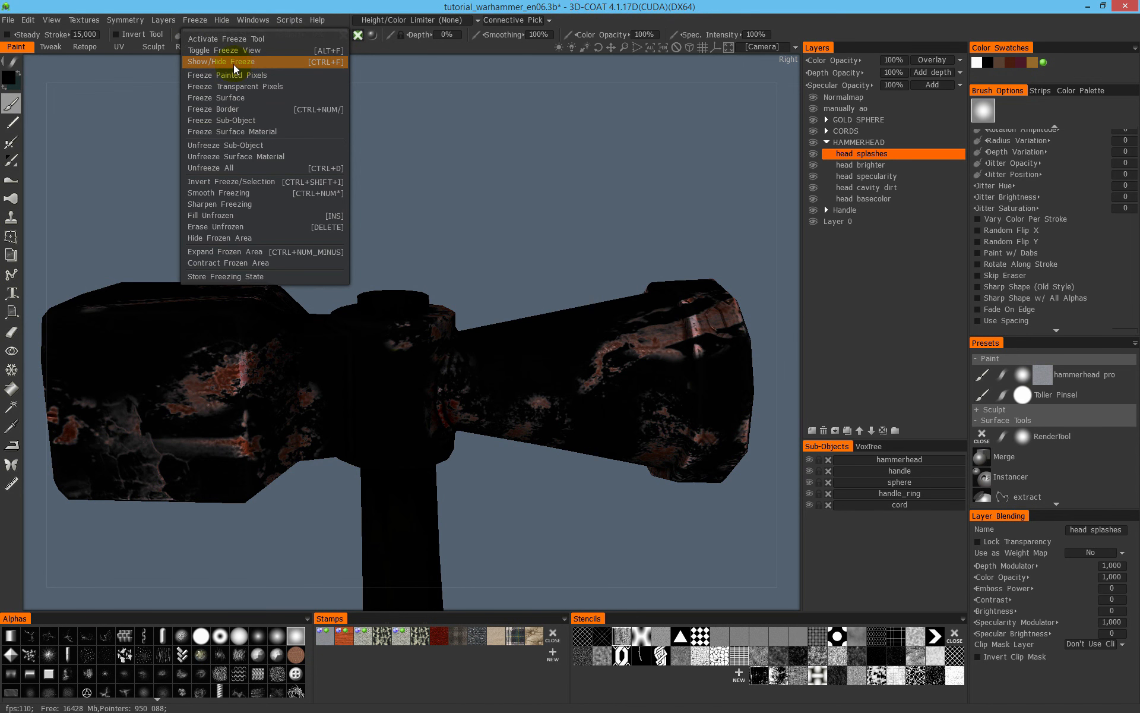
click(245, 50)
click(200, 21)
click(203, 23)
click(206, 24)
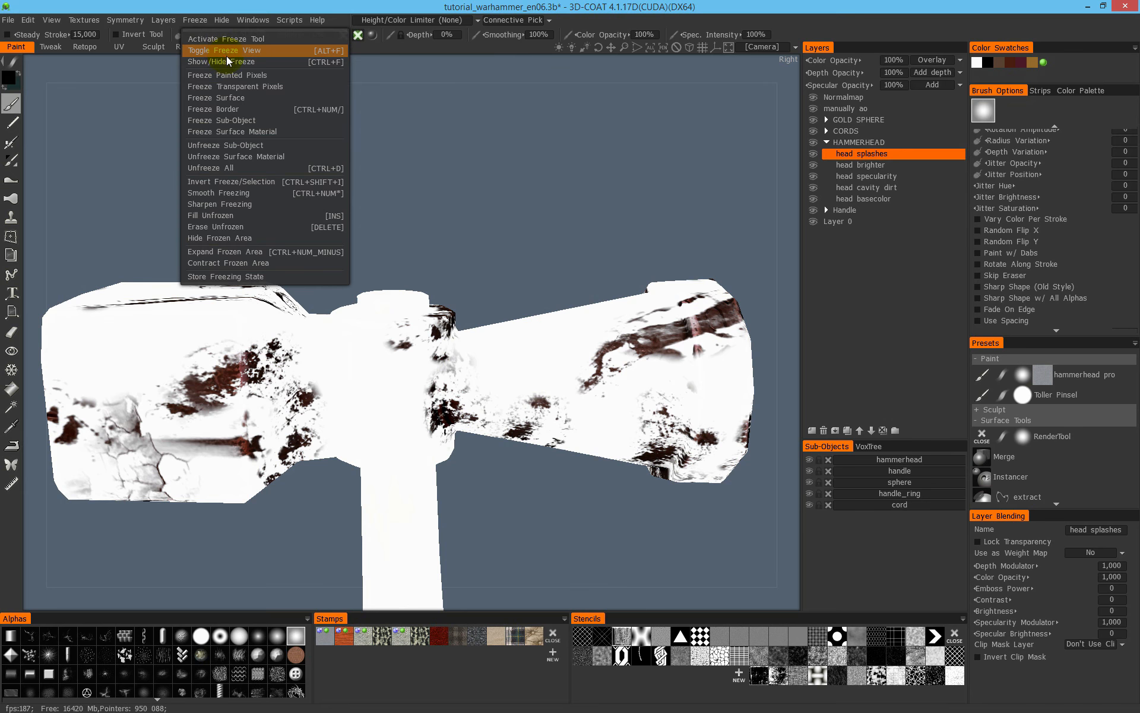
click(226, 52)
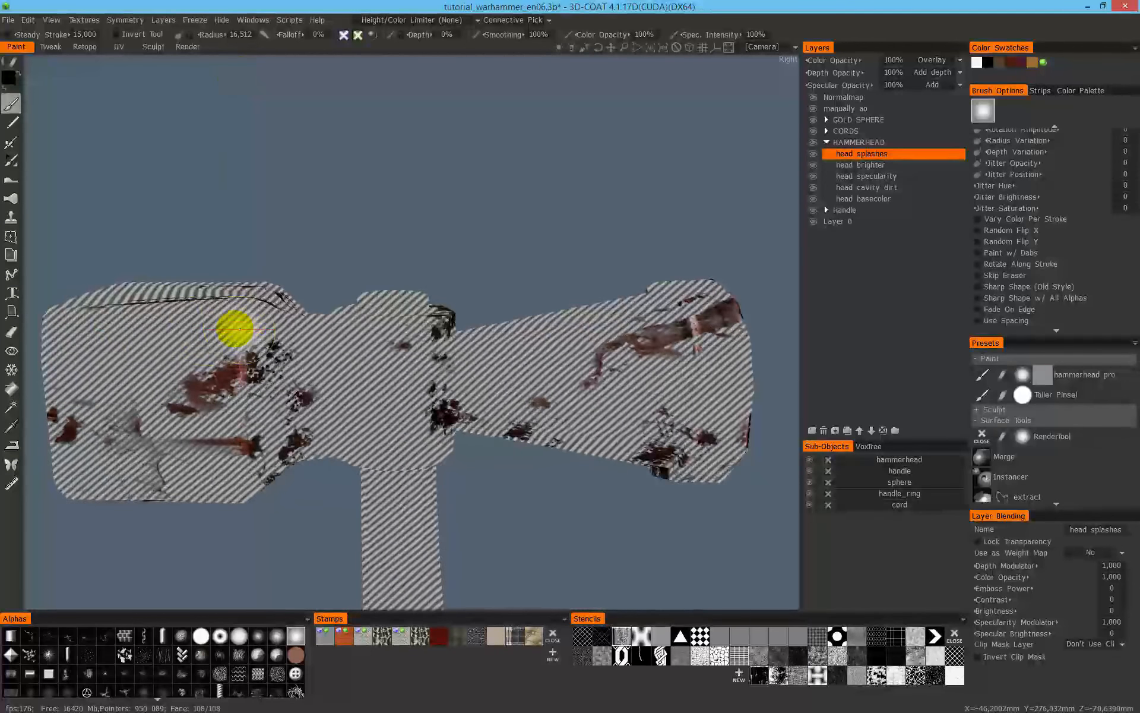
click(201, 23)
click(200, 23)
click(216, 51)
click(202, 22)
click(206, 51)
click(297, 19)
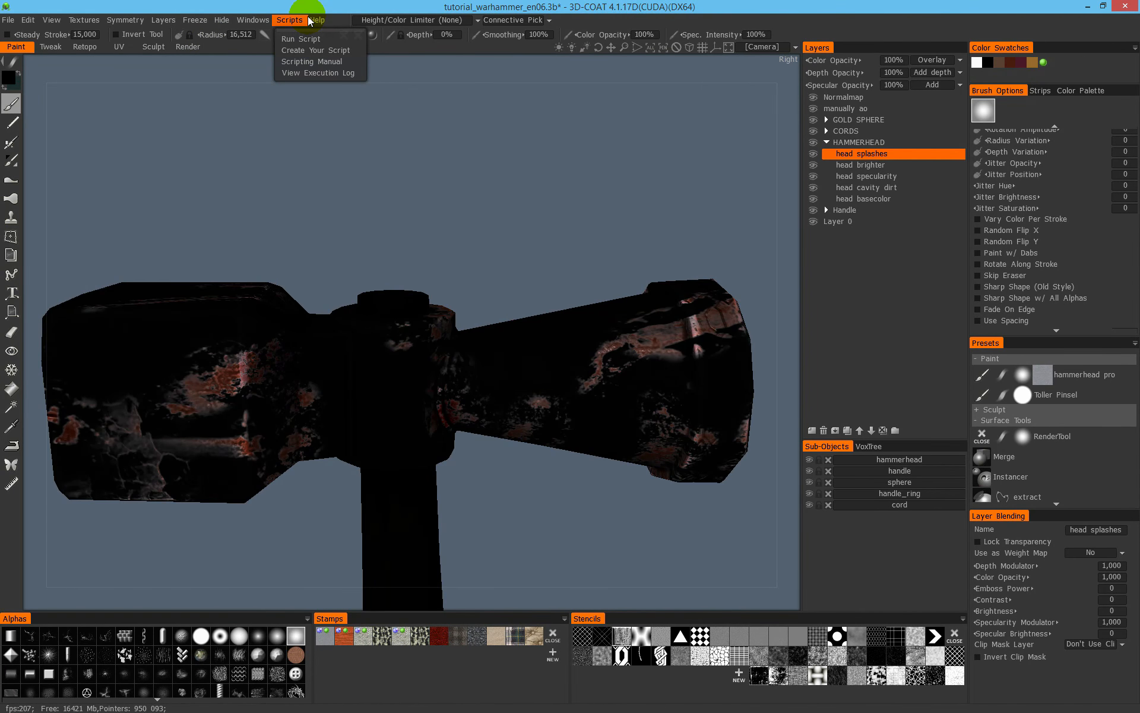
- Examine the hammerhead stains with the freeze mask shown and with it hidden
alt+right_drag(404, 331, 375, 324)
alt+drag(375, 324, 438, 321)
mouse_move(437, 321)
alt+right_down()
mouse_move(486, 288)
mouse_move(234, 479)
alt+right_up()
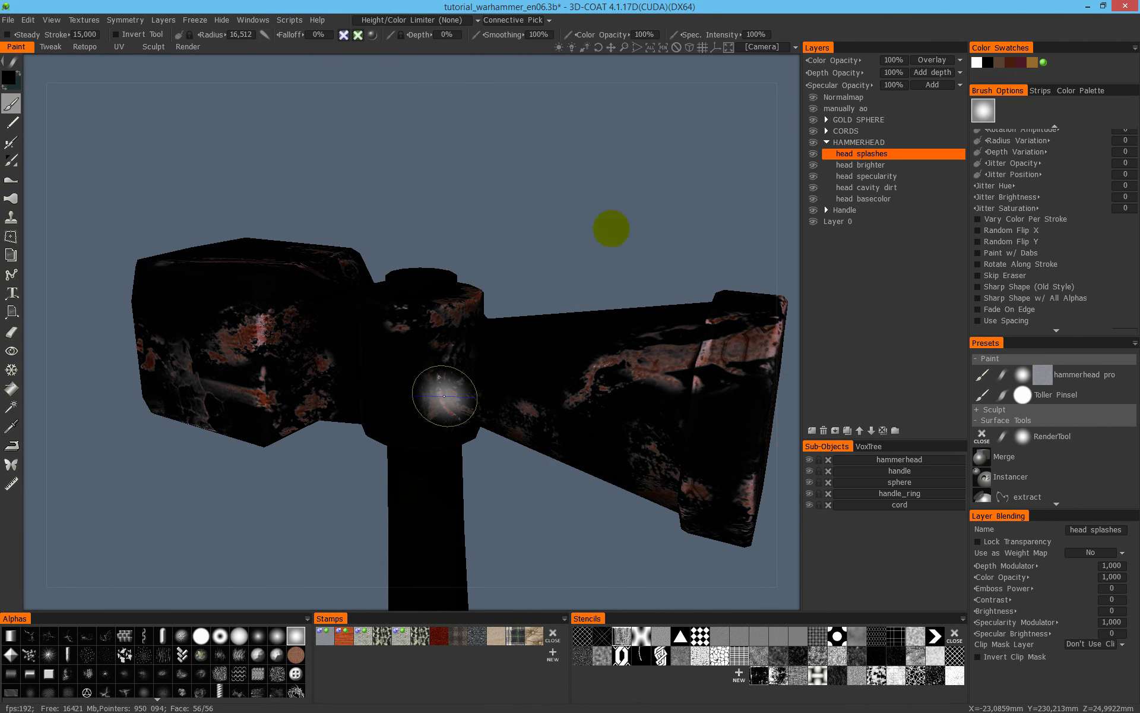
key(2)
alt+drag(508, 297, 536, 289)
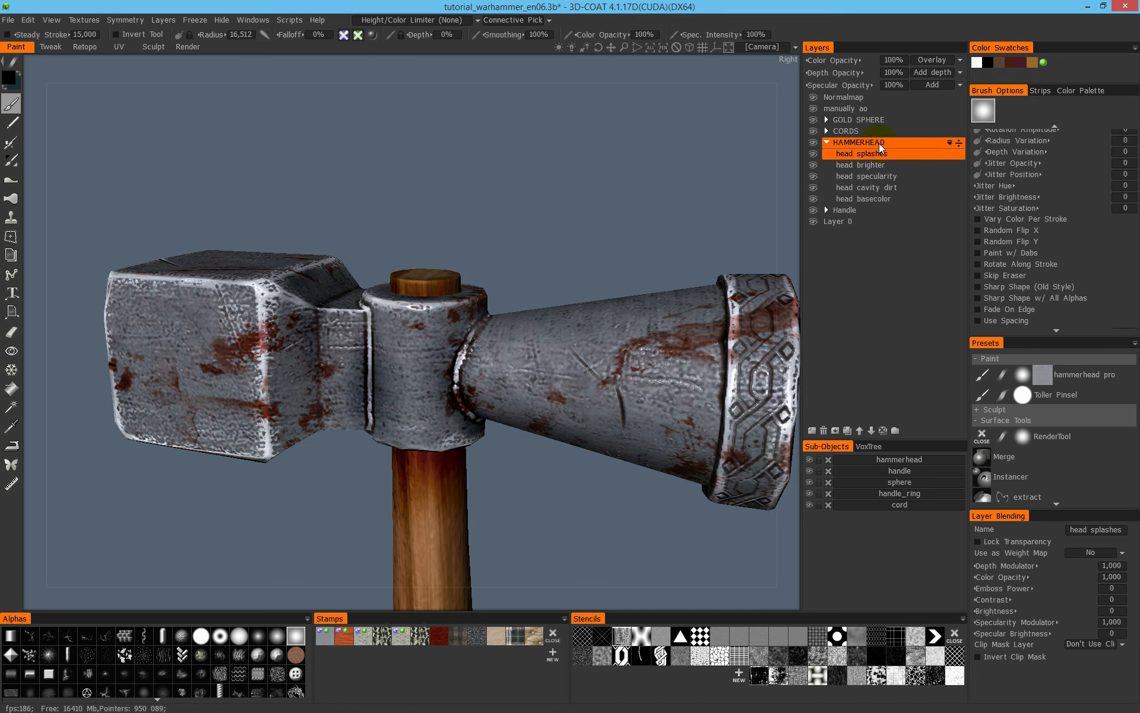
- Display only the specularity on the hammer and compare its coloured and greyscale views around the stains
key(4)
mouse_move(185, 252)
mouse_down()
mouse_move(290, 248)
mouse_move(293, 260)
mouse_up()
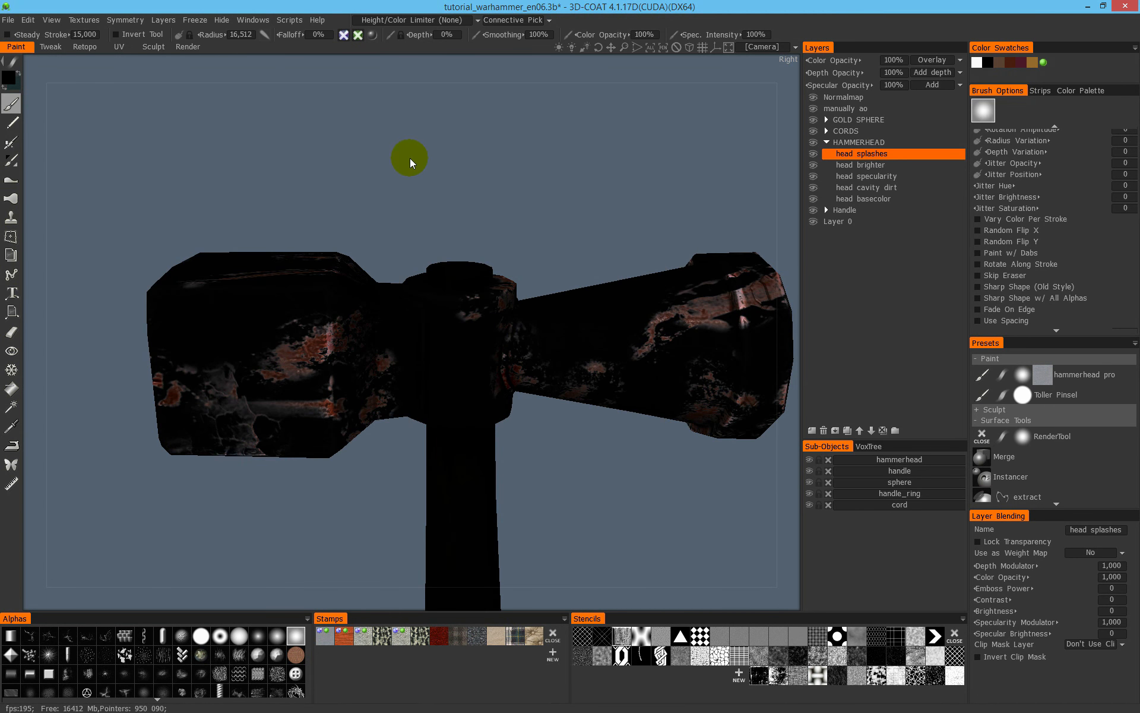
key(4)
scroll(433, 280, up, 5)
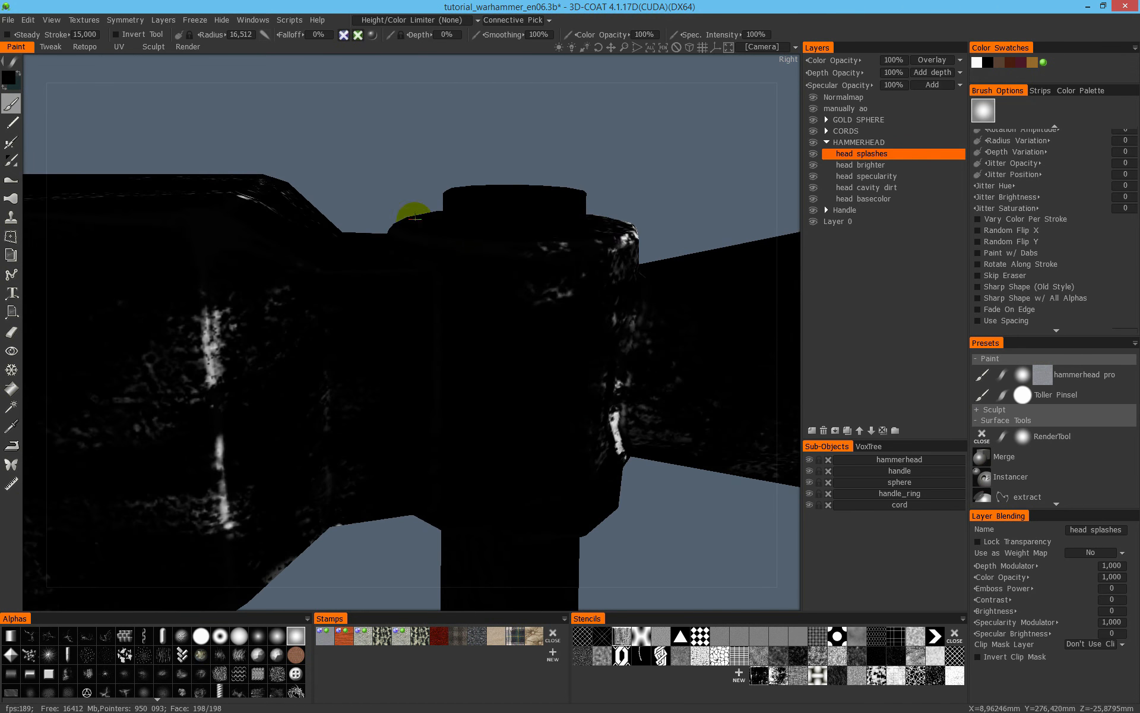
scroll(356, 267, down, 3)
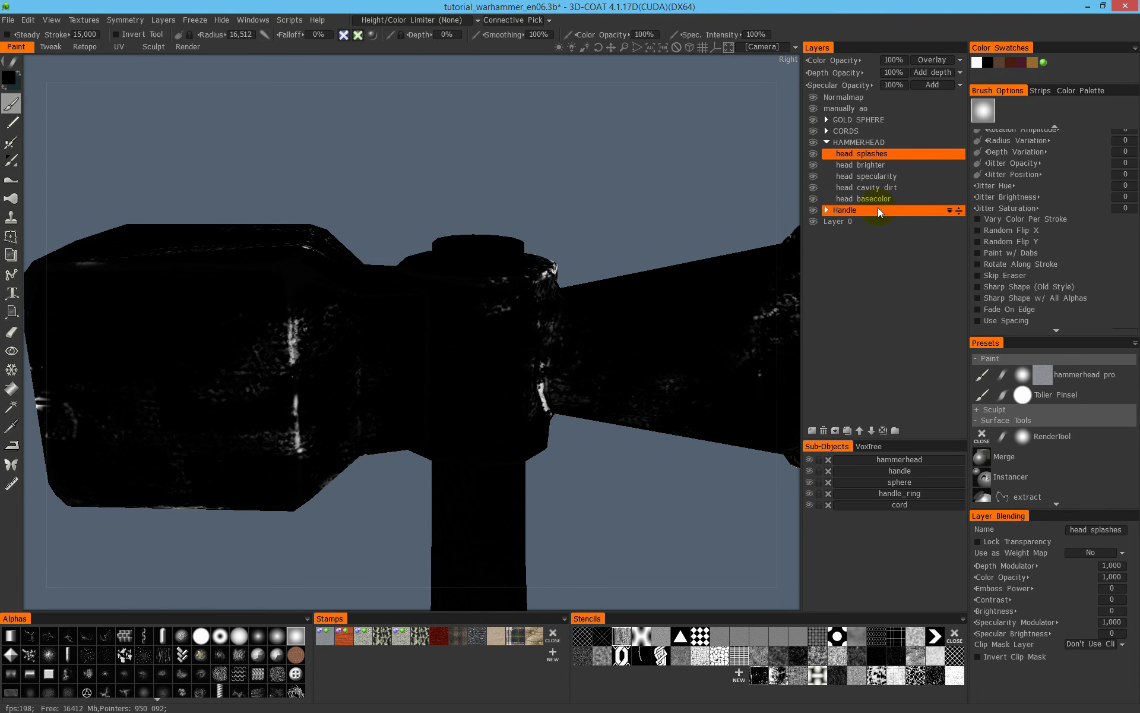
- Try painting specularity over the block-side stains on the head specularity layer, and undo the strokes
click(884, 178)
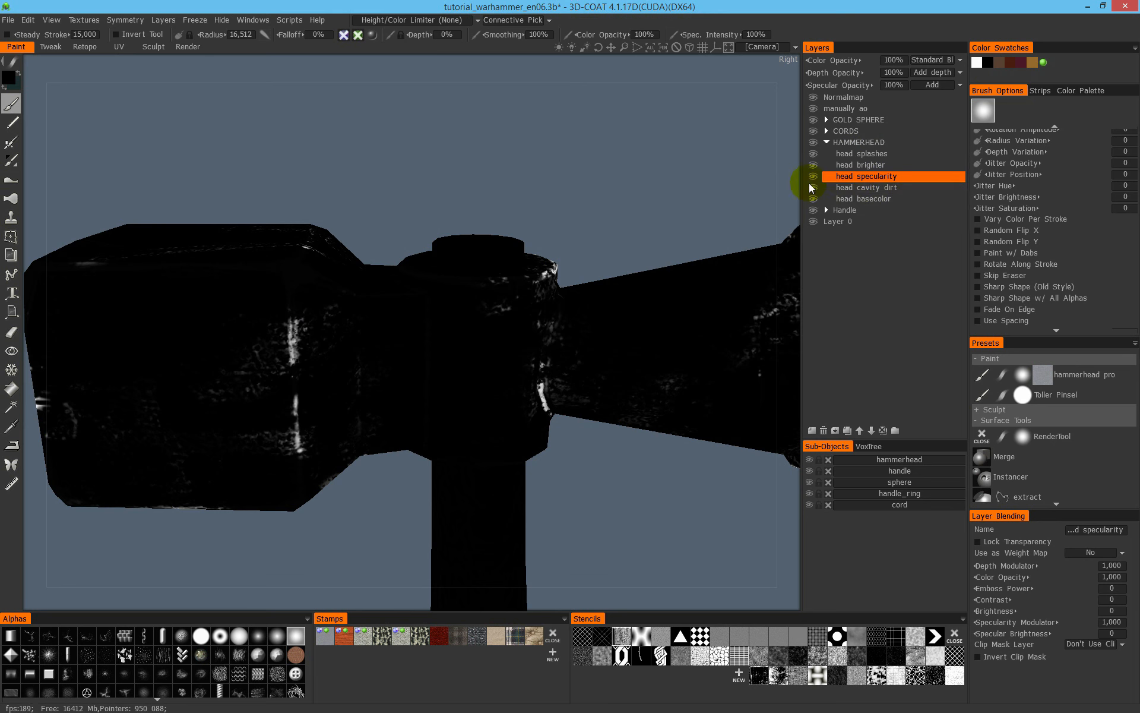
mouse_move(232, 368)
mouse_down()
mouse_move(260, 362)
mouse_move(338, 291)
mouse_up()
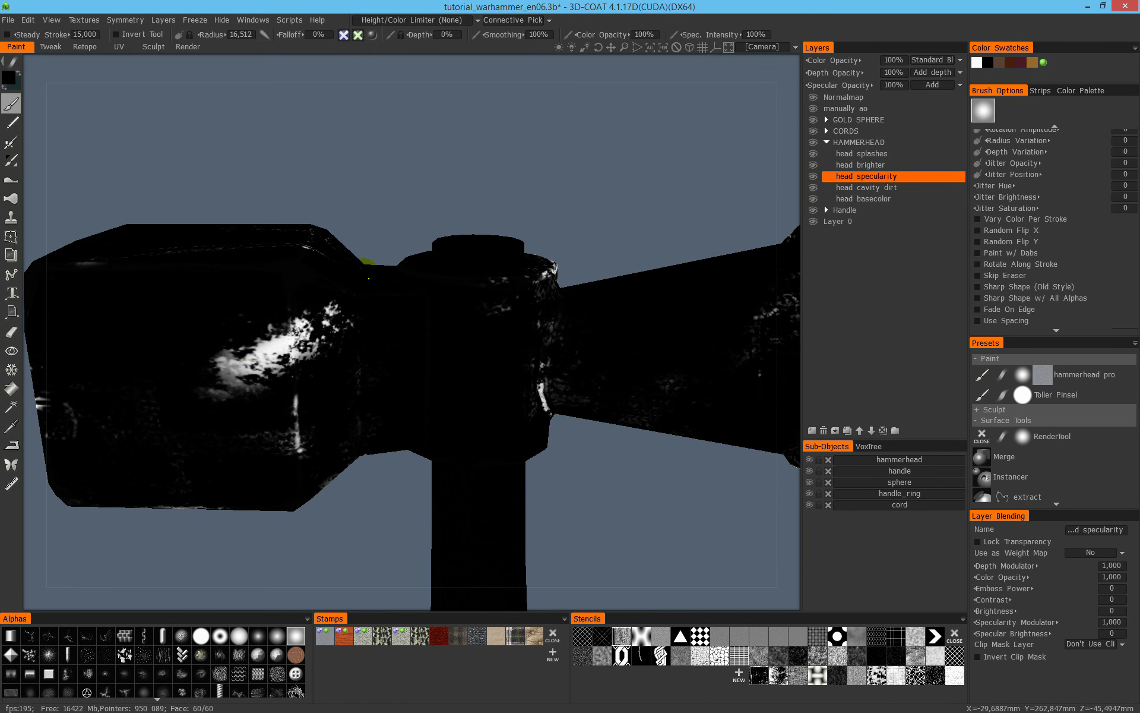
drag(126, 389, 363, 443)
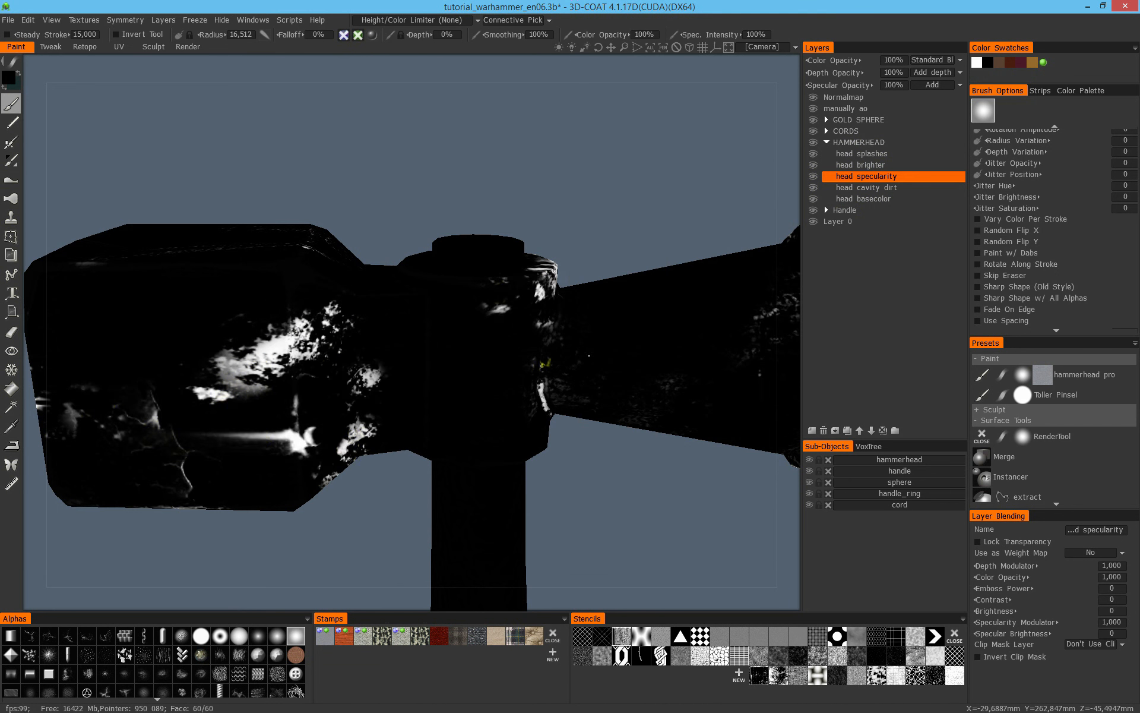
key(ctrl+z)
- Paint specularity over the hammerhead's stains on the head splashes layer in the coloured specular view, with a brush radius of about 59
click(882, 153)
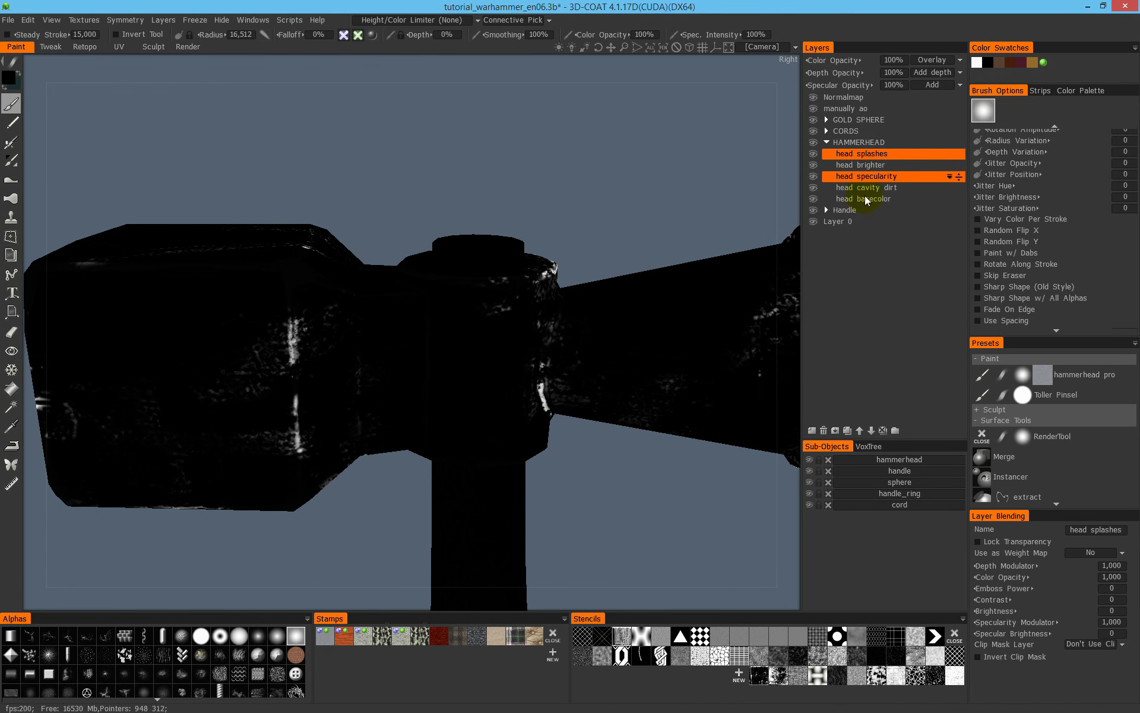
scroll(449, 300, down, 5)
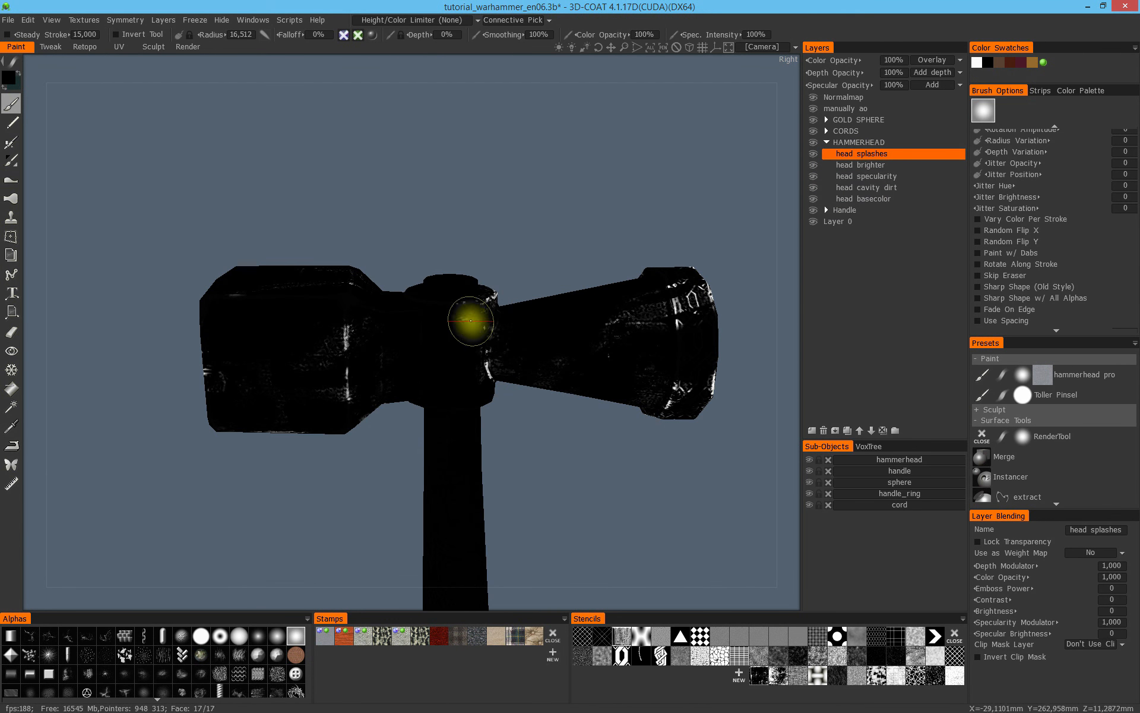
key(3)
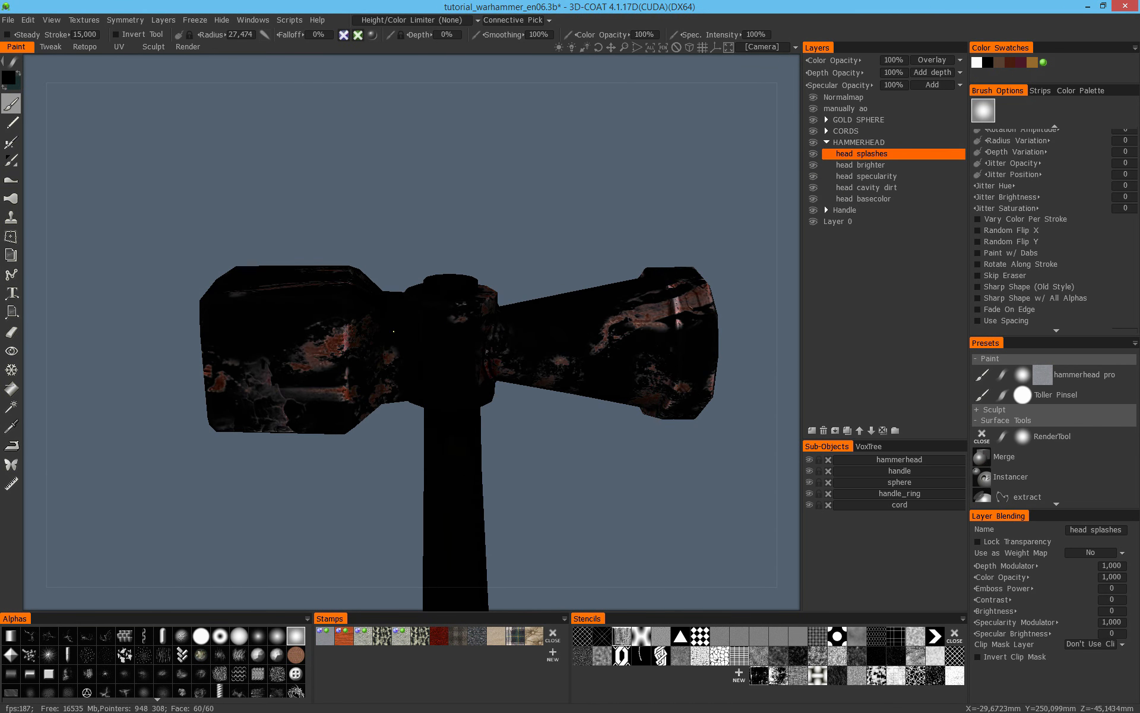
mouse_move(521, 329)
alt+mouse_down()
mouse_move(557, 287)
mouse_move(644, 349)
alt+mouse_up()
right_drag(606, 337, 704, 320)
alt+drag(671, 303, 507, 407)
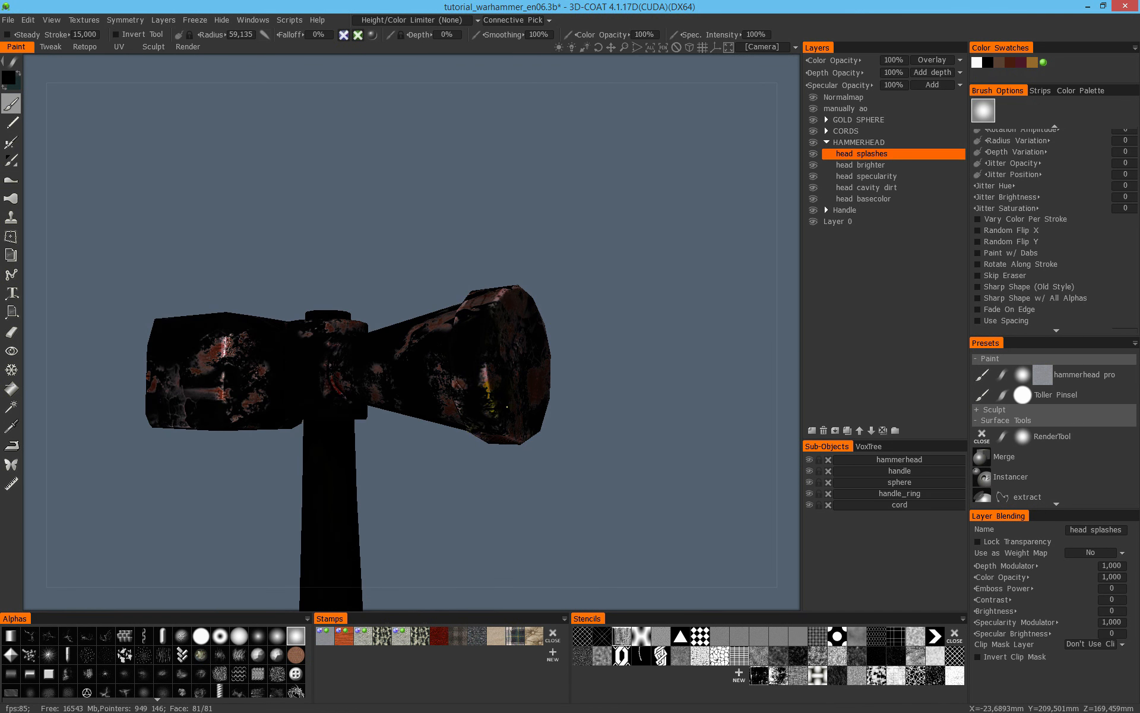
mouse_move(486, 350)
alt+mouse_down()
mouse_move(537, 411)
mouse_move(404, 371)
mouse_move(369, 405)
alt+mouse_up()
mouse_move(349, 347)
alt+mouse_down()
mouse_move(346, 375)
mouse_move(320, 387)
mouse_move(407, 331)
alt+mouse_up()
- Continue painting specularity on the stains around the hammerhead's sides and underside, with the brush radius reduced to about 26.5
key(3)
mouse_move(414, 473)
alt+mouse_down()
mouse_move(432, 447)
mouse_move(420, 415)
mouse_move(353, 410)
alt+mouse_up()
alt+middle_drag(615, 327, 456, 401)
mouse_move(456, 401)
alt+mouse_down()
mouse_move(423, 460)
mouse_move(497, 387)
mouse_move(368, 429)
alt+mouse_up()
alt+drag(365, 498, 350, 392)
alt+drag(248, 421, 122, 440)
mouse_move(525, 464)
alt+mouse_down()
mouse_move(554, 387)
mouse_move(473, 364)
mouse_move(555, 250)
mouse_move(420, 491)
alt+mouse_up()
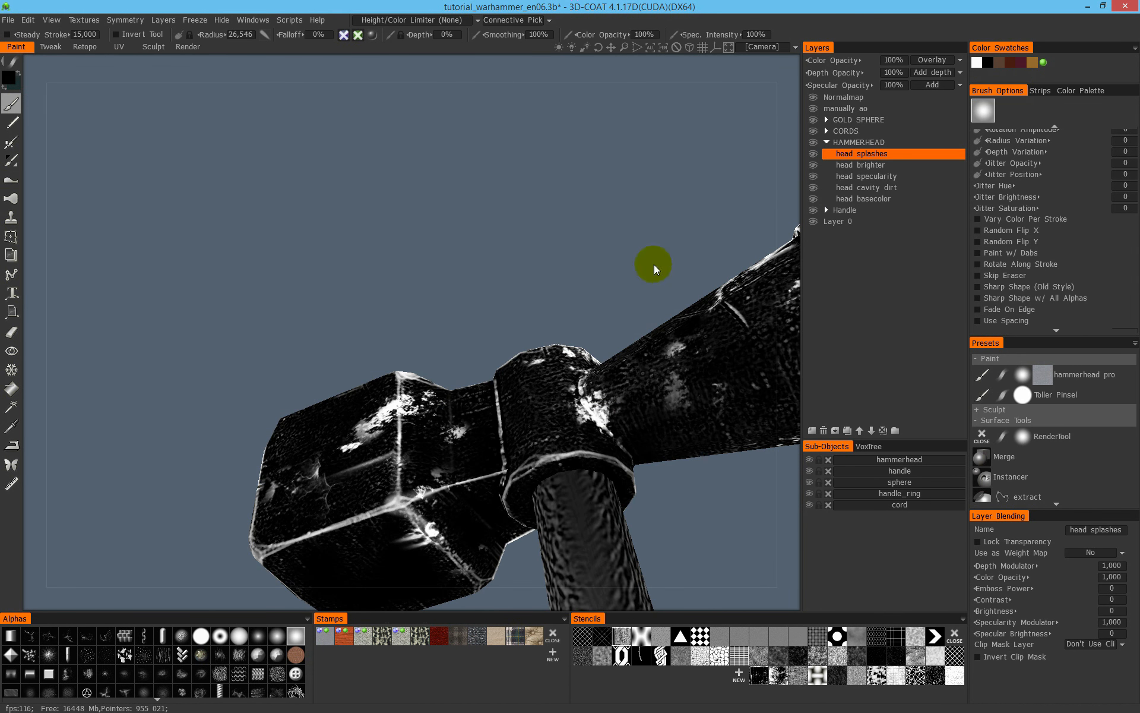
- Examine the hammerhead's stains from several sides and inspect its round striking face in the shaded view
alt+drag(522, 287, 564, 360)
alt+middle_drag(593, 371, 348, 300)
alt+middle_drag(620, 292, 429, 320)
alt+right_drag(429, 321, 467, 291)
alt+drag(466, 291, 443, 331)
alt+right_drag(443, 331, 434, 345)
alt+drag(433, 349, 310, 217)
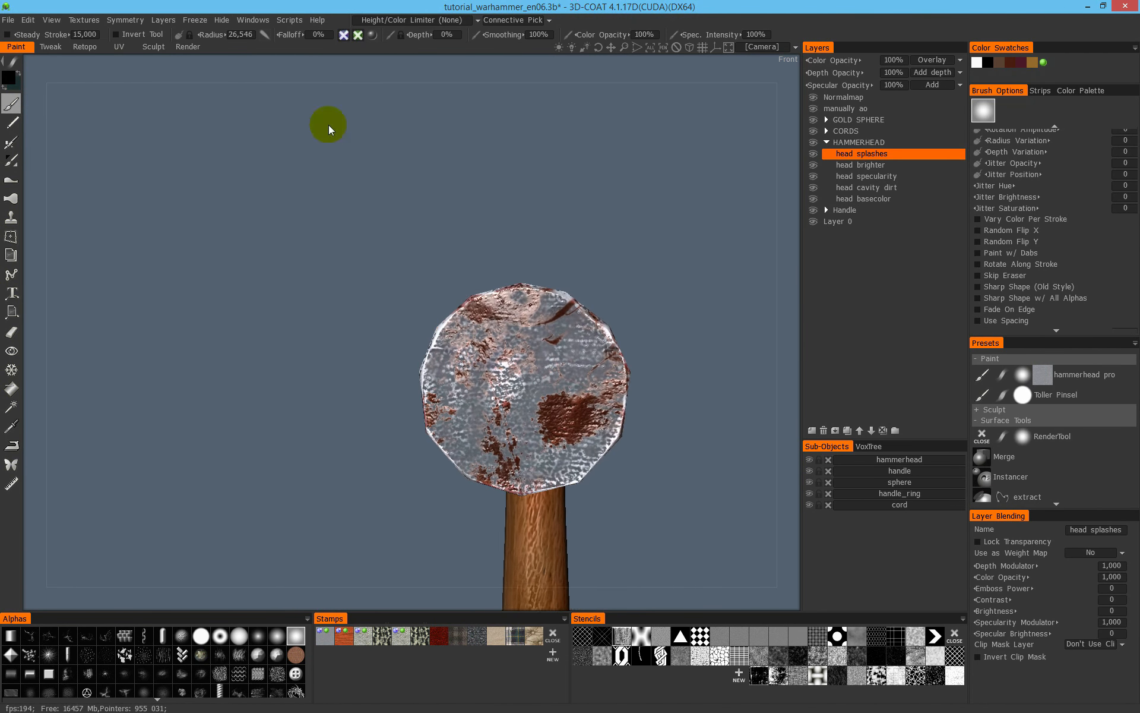
- Switch to the Render room and examine the reflections on the hammerhead and handle from different angles
click(189, 50)
mouse_move(297, 123)
alt+mouse_down()
mouse_move(535, 326)
mouse_move(497, 304)
mouse_move(596, 279)
mouse_move(576, 285)
mouse_move(611, 306)
alt+mouse_up()
alt+right_drag(701, 306, 798, 242)
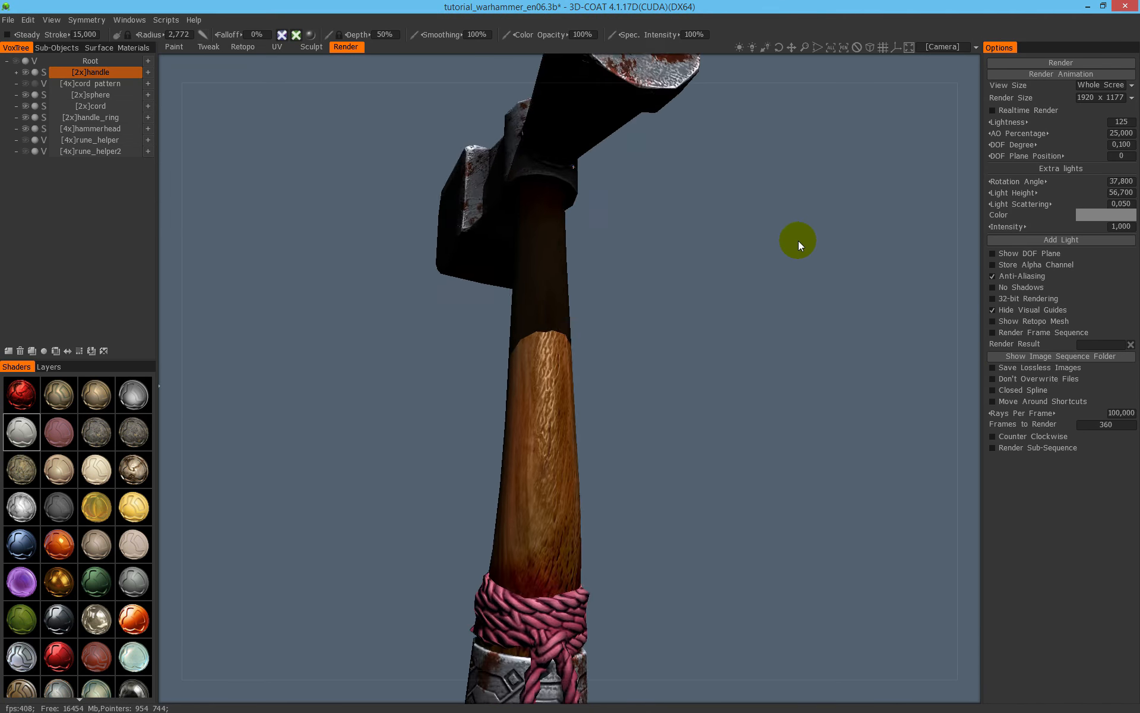
alt+middle_drag(796, 238, 641, 408)
alt+drag(641, 407, 325, 275)
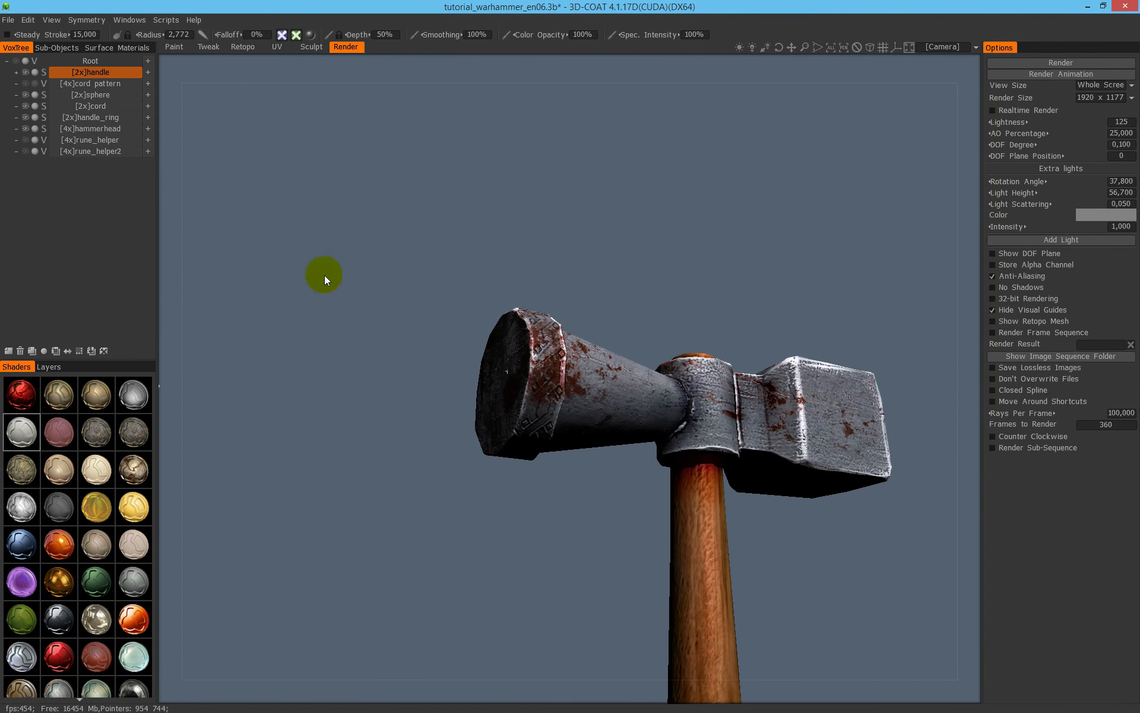
- Return to the Paint room, frame the whole hammer and examine the finished texturing from different angles
click(173, 47)
alt+right_drag(404, 255, 379, 340)
key(shift+a)
mouse_move(493, 327)
alt+mouse_down()
mouse_move(426, 213)
mouse_move(649, 247)
mouse_move(512, 268)
mouse_move(530, 287)
mouse_move(538, 264)
mouse_move(515, 272)
mouse_move(555, 276)
mouse_move(580, 262)
mouse_move(571, 283)
mouse_move(550, 214)
mouse_move(580, 259)
mouse_move(554, 240)
alt+mouse_up()
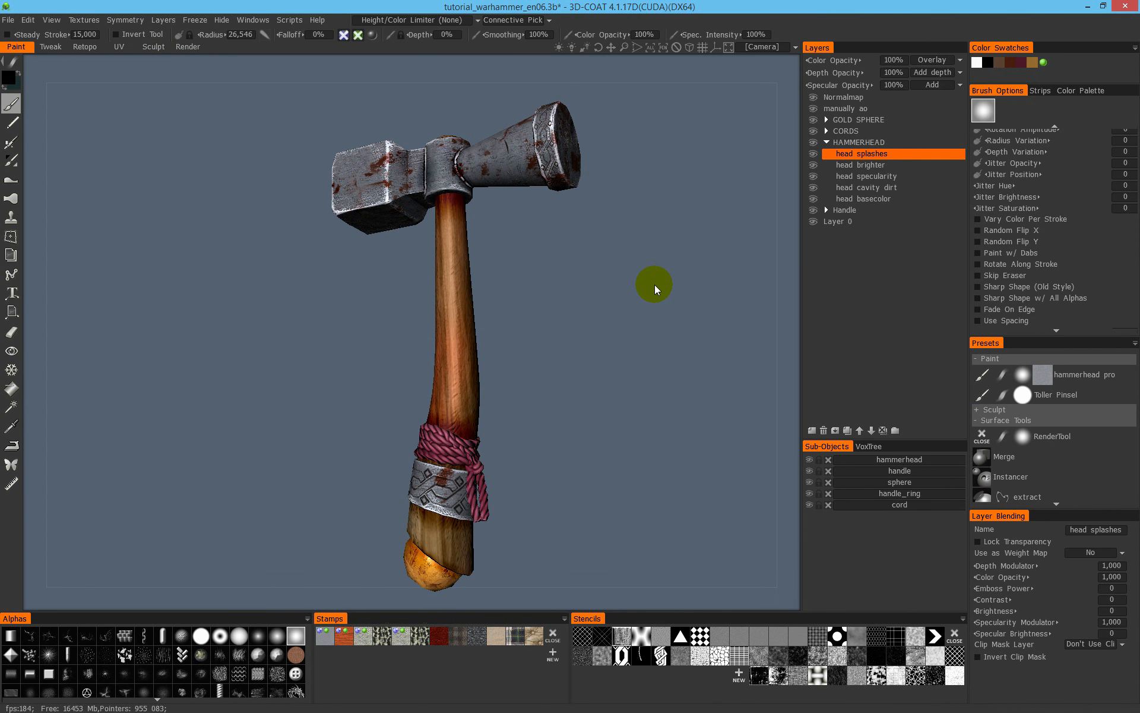
alt+drag(636, 190, 593, 245)
mouse_move(525, 178)
alt+mouse_down()
mouse_move(761, 178)
mouse_move(410, 157)
mouse_move(597, 181)
mouse_move(542, 168)
mouse_move(563, 181)
mouse_move(493, 172)
mouse_move(484, 184)
mouse_move(290, 187)
mouse_move(515, 194)
alt+mouse_up()
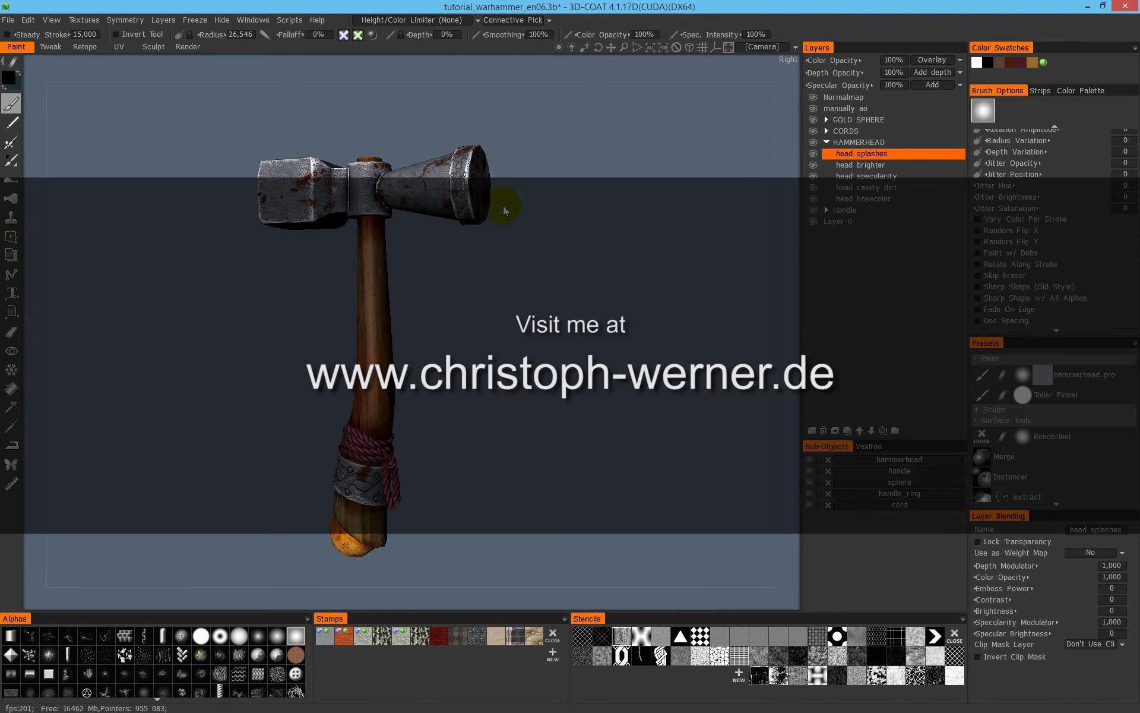
mouse_move(248, 258)
alt+mouse_down()
mouse_move(103, 288)
mouse_move(237, 283)
mouse_move(355, 241)
alt+mouse_up()
alt+middle_drag(419, 241, 447, 236)
alt+right_drag(454, 225, 449, 256)
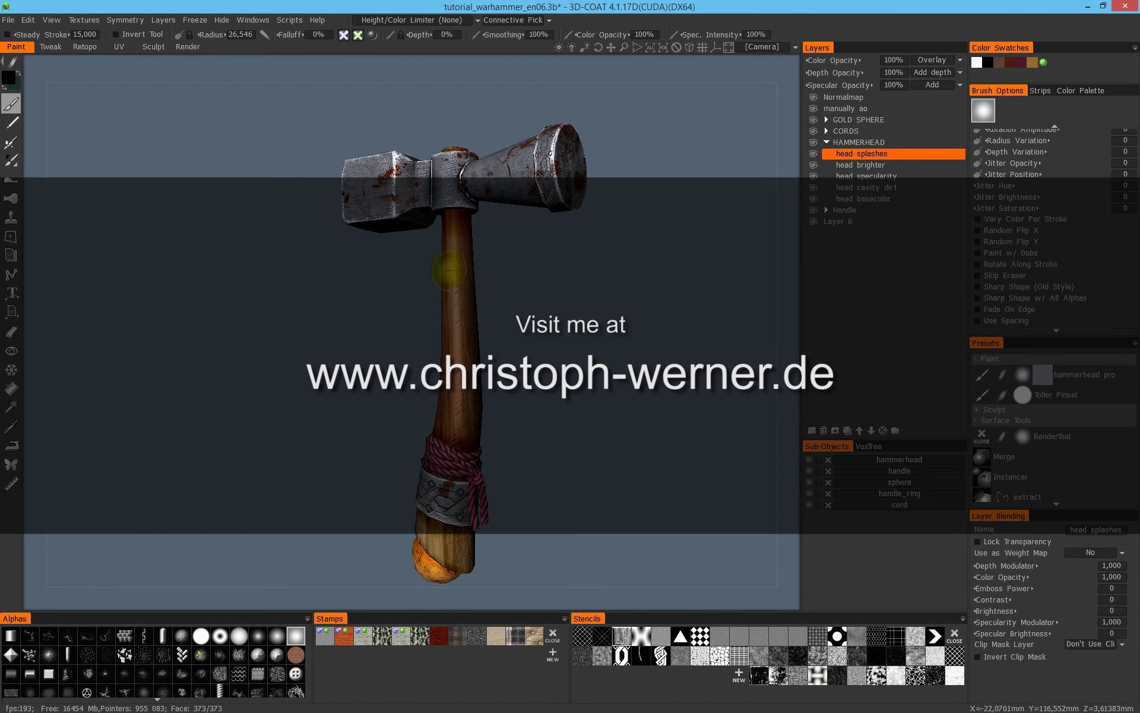